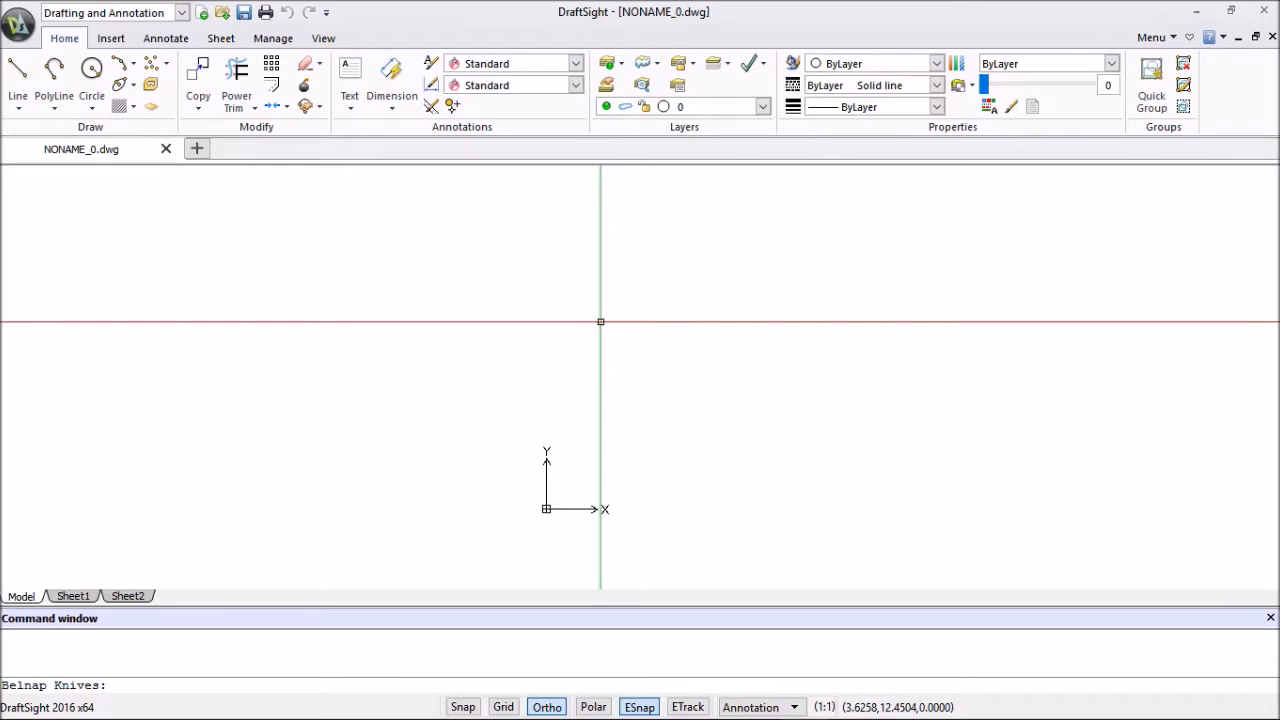
scroll(628, 311, "down", 1)
middle_click_drag(622, 312, 380, 337)
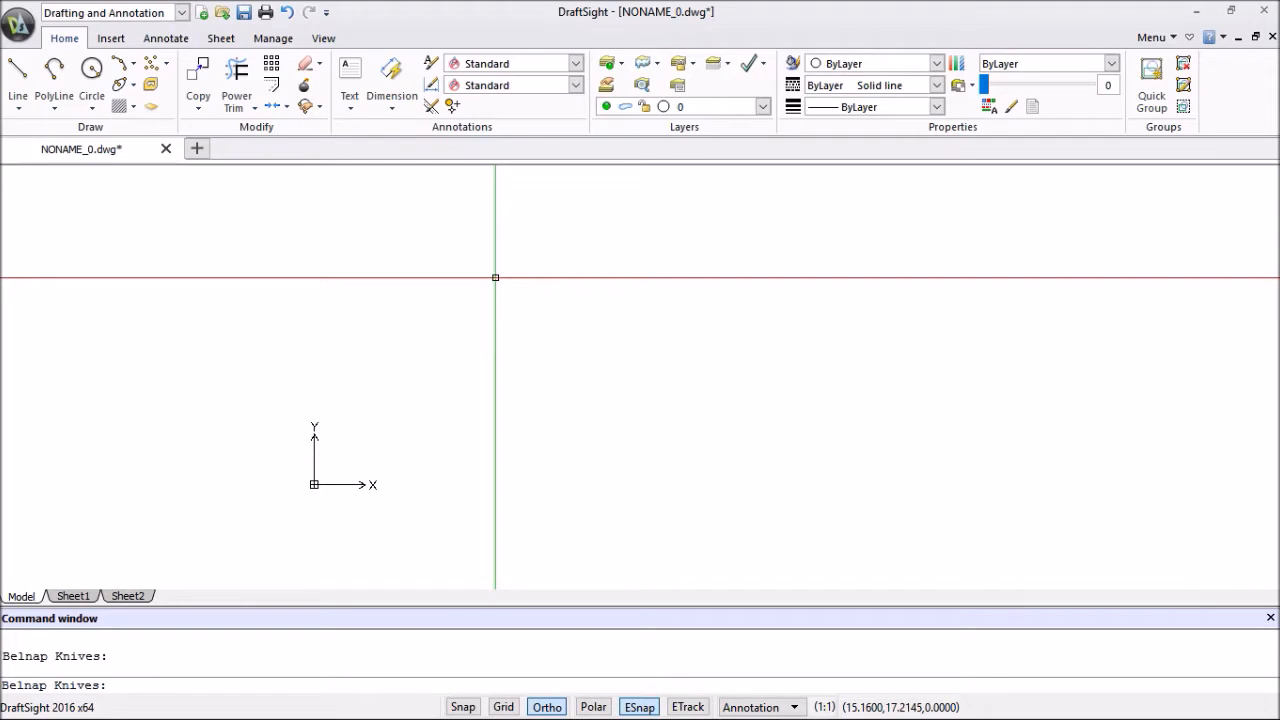
left_click(17, 68)
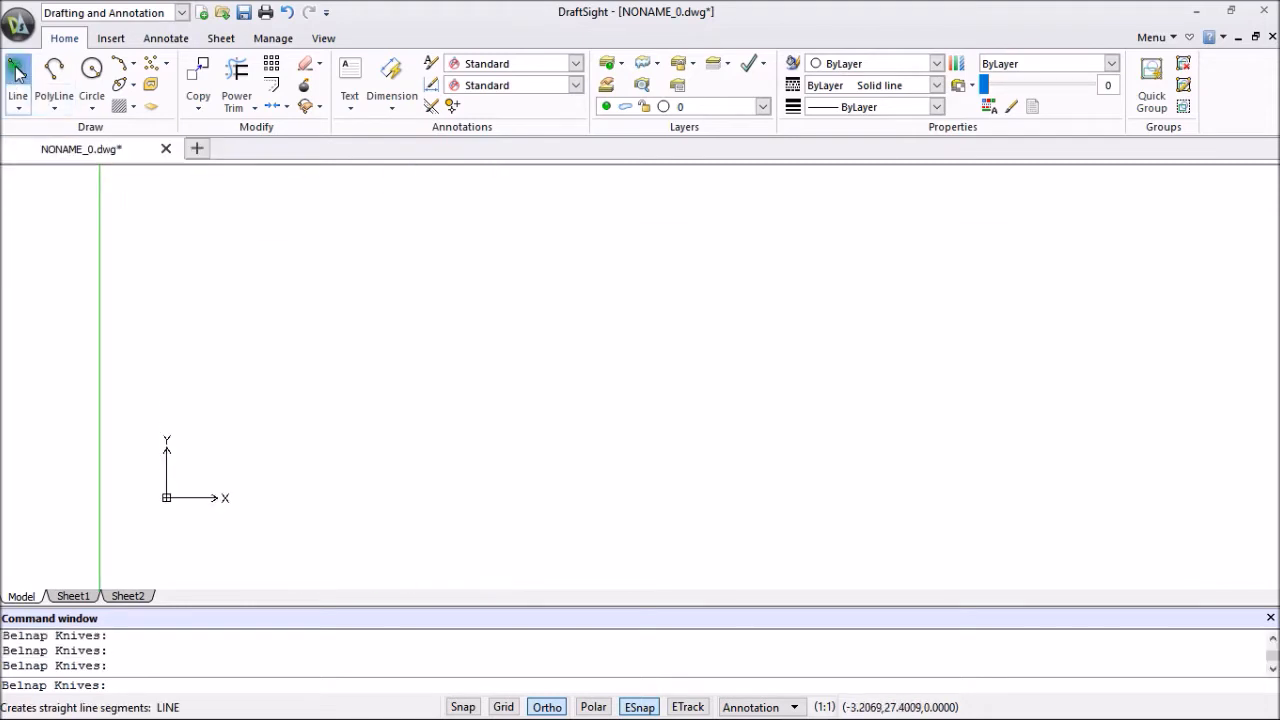
left_click(396, 261)
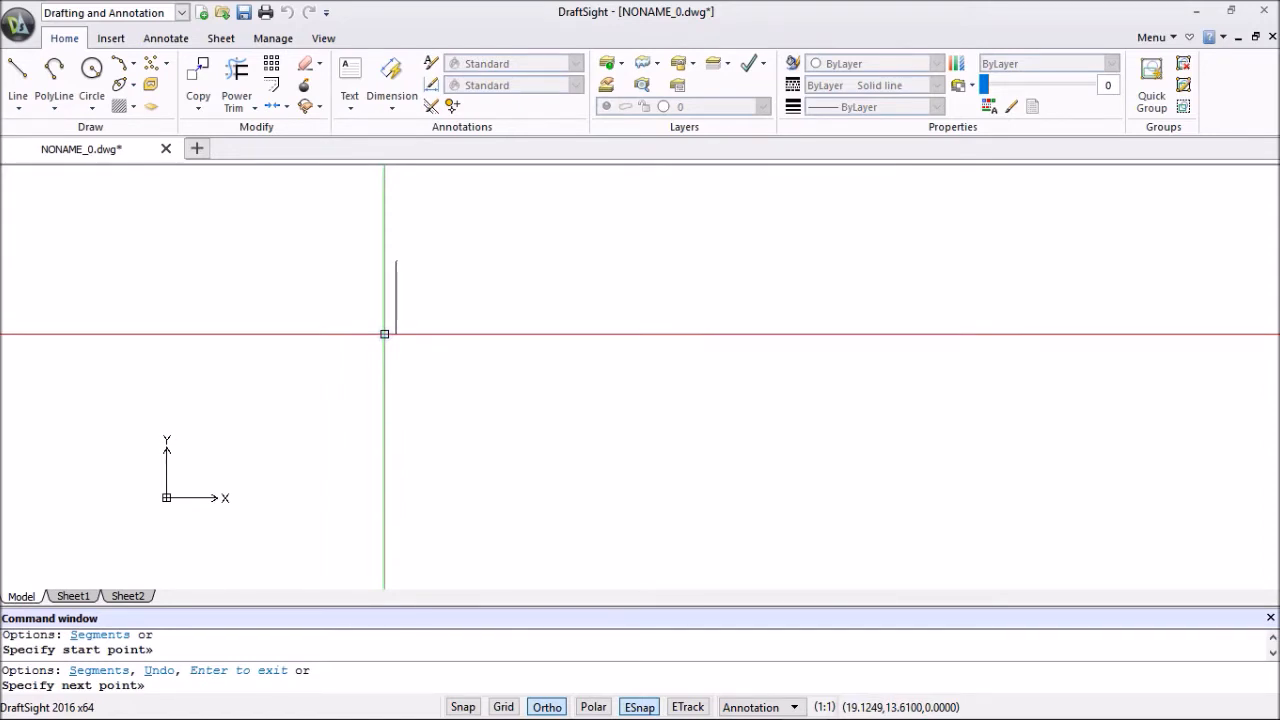
key("Escape")
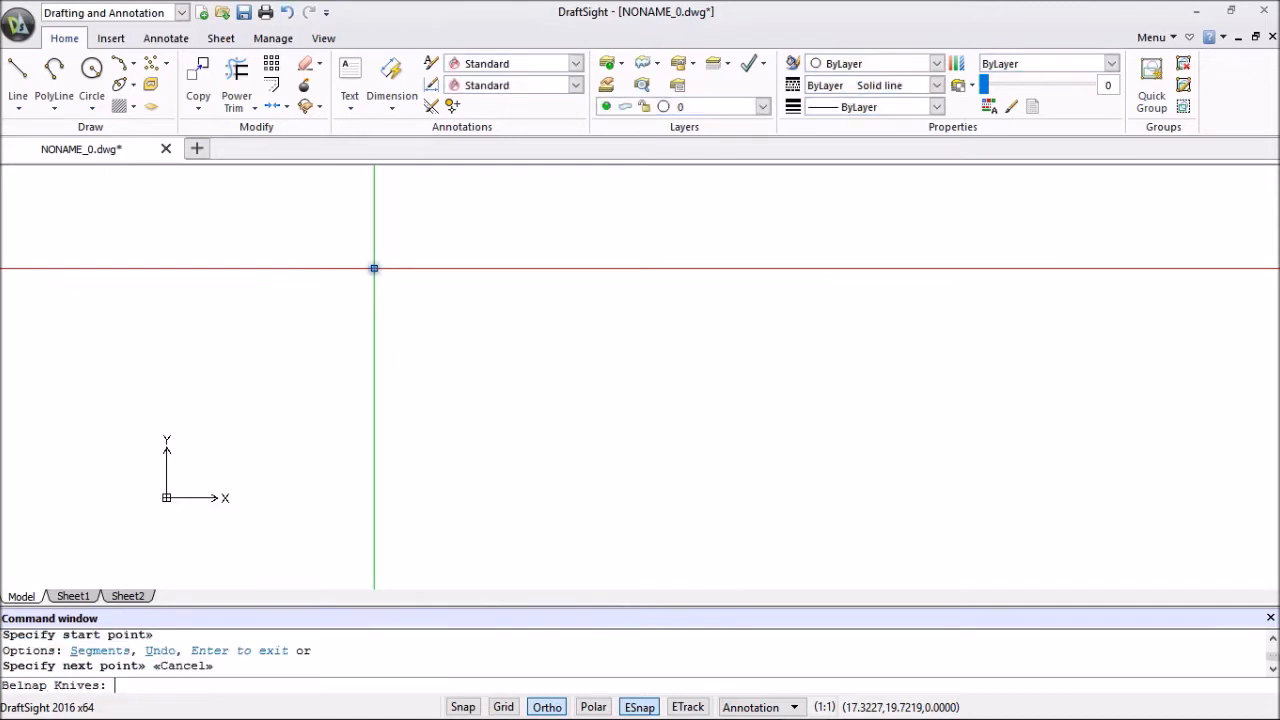
Draw a closed rectangle 6.25 wide and 2 high from connected line segments.
left_click(17, 72)
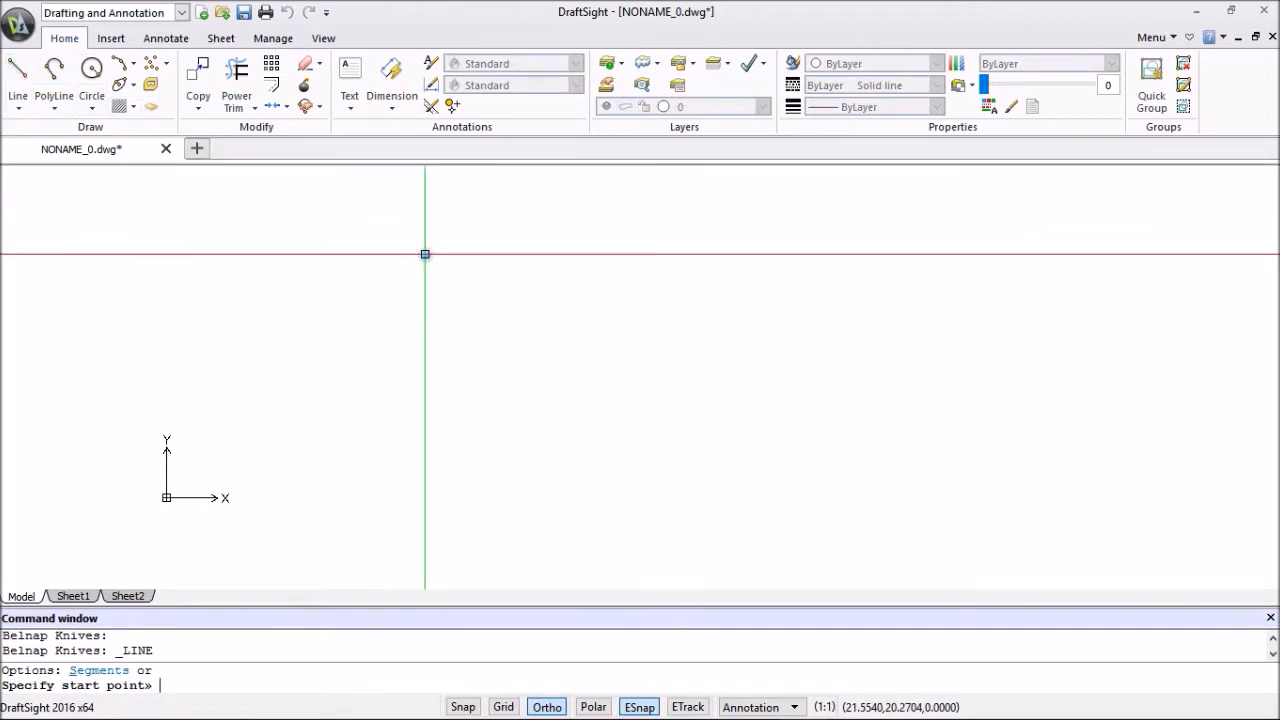
left_click(426, 254)
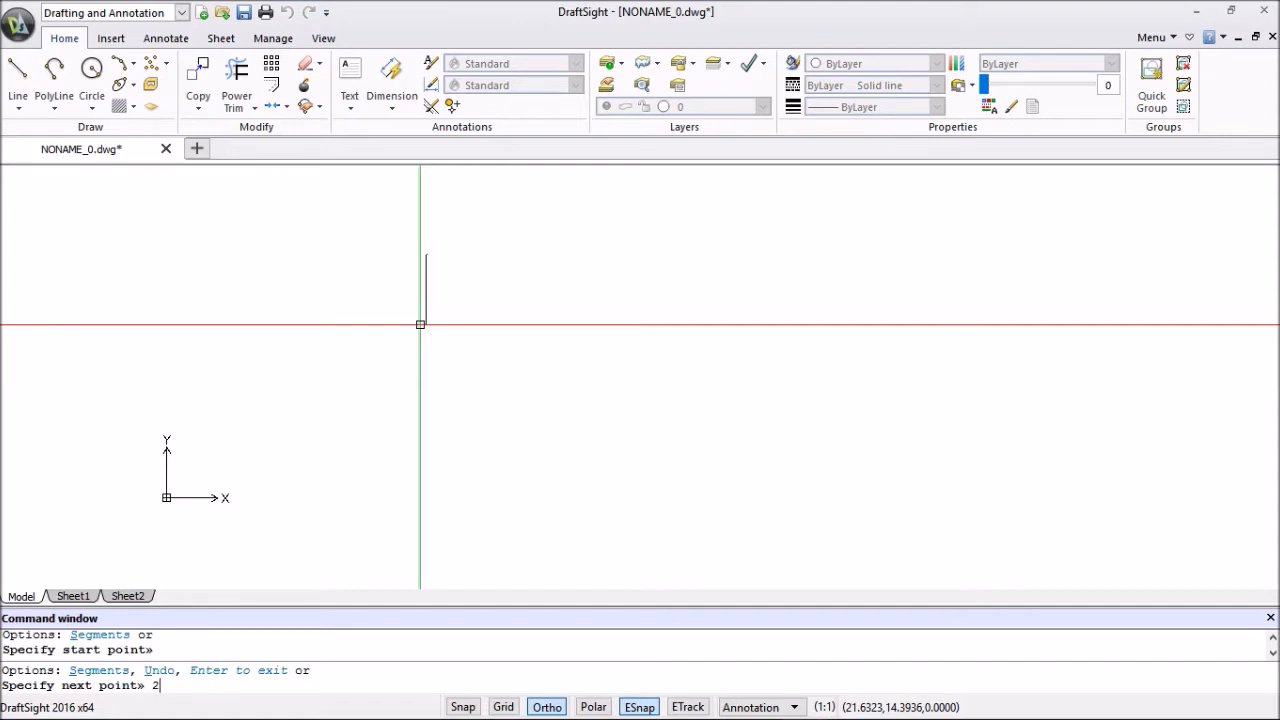
type("2")
key("Return")
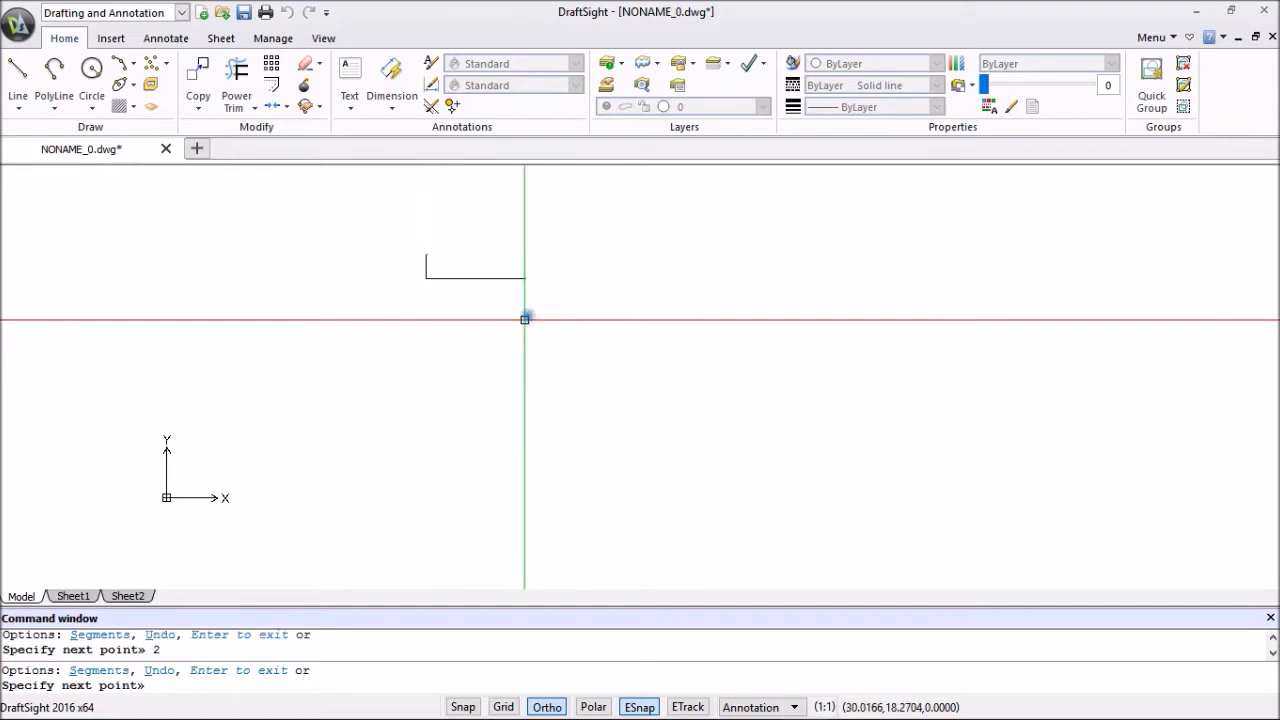
scroll(530, 305, "up", 3)
mouse_move(539, 295)
middle_mouse_down()
mouse_move(574, 494)
mouse_move(583, 467)
middle_mouse_up()
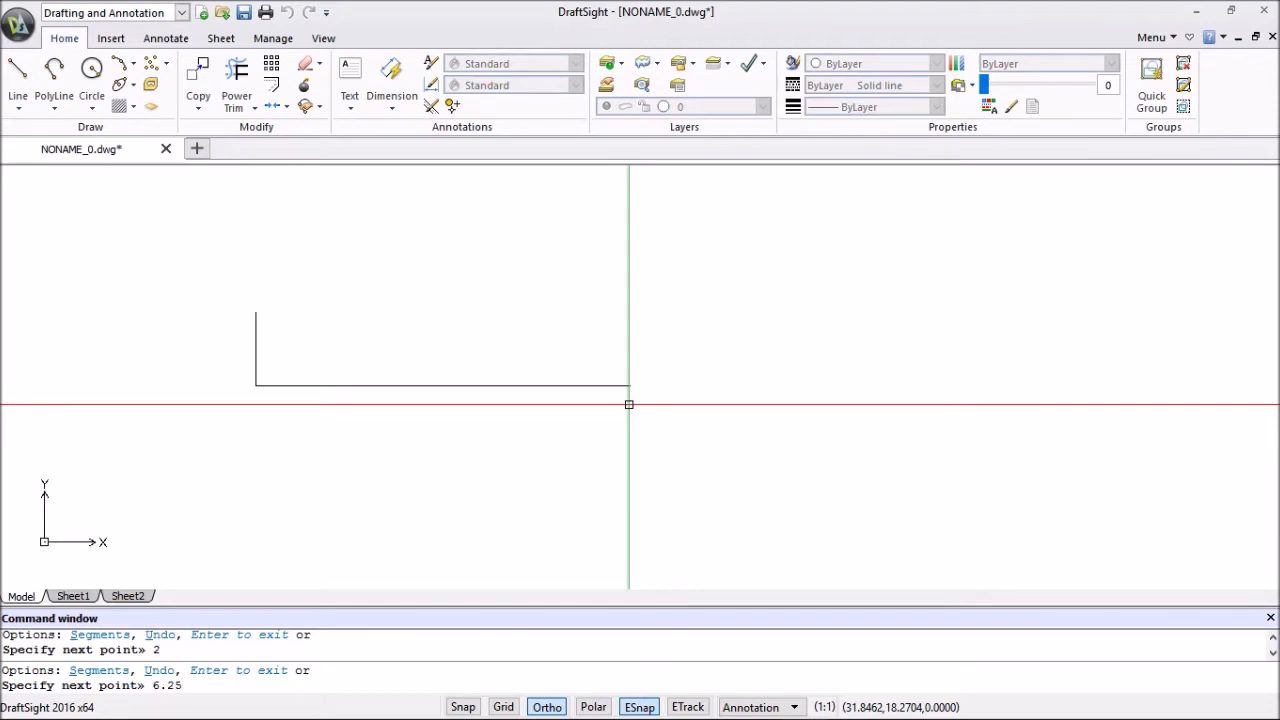
key("Return")
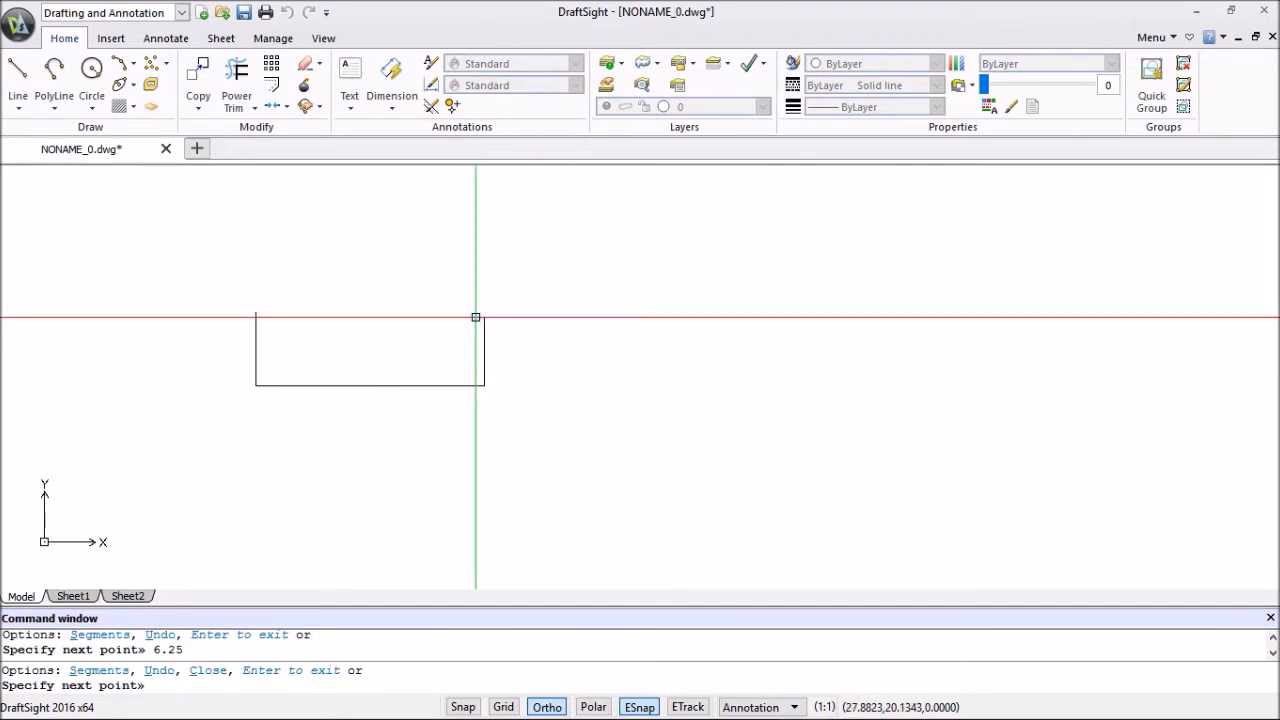
type("2")
key("Return")
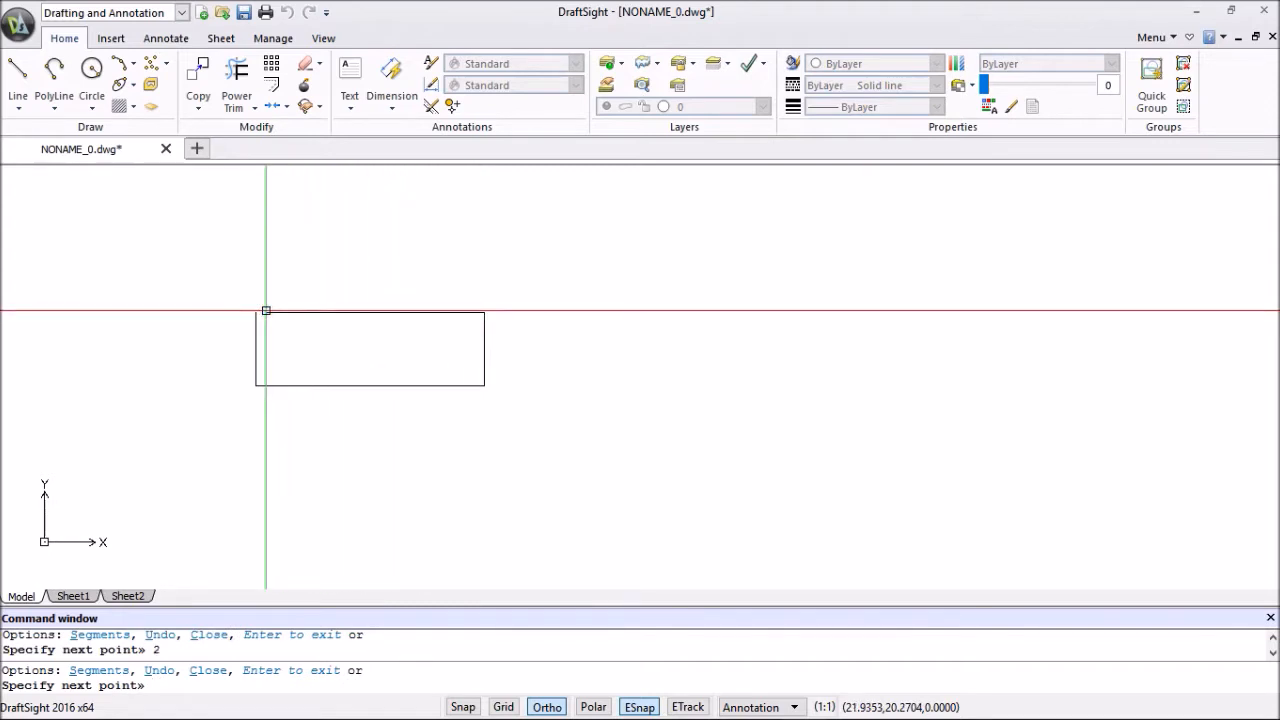
type("c")
key("Return")
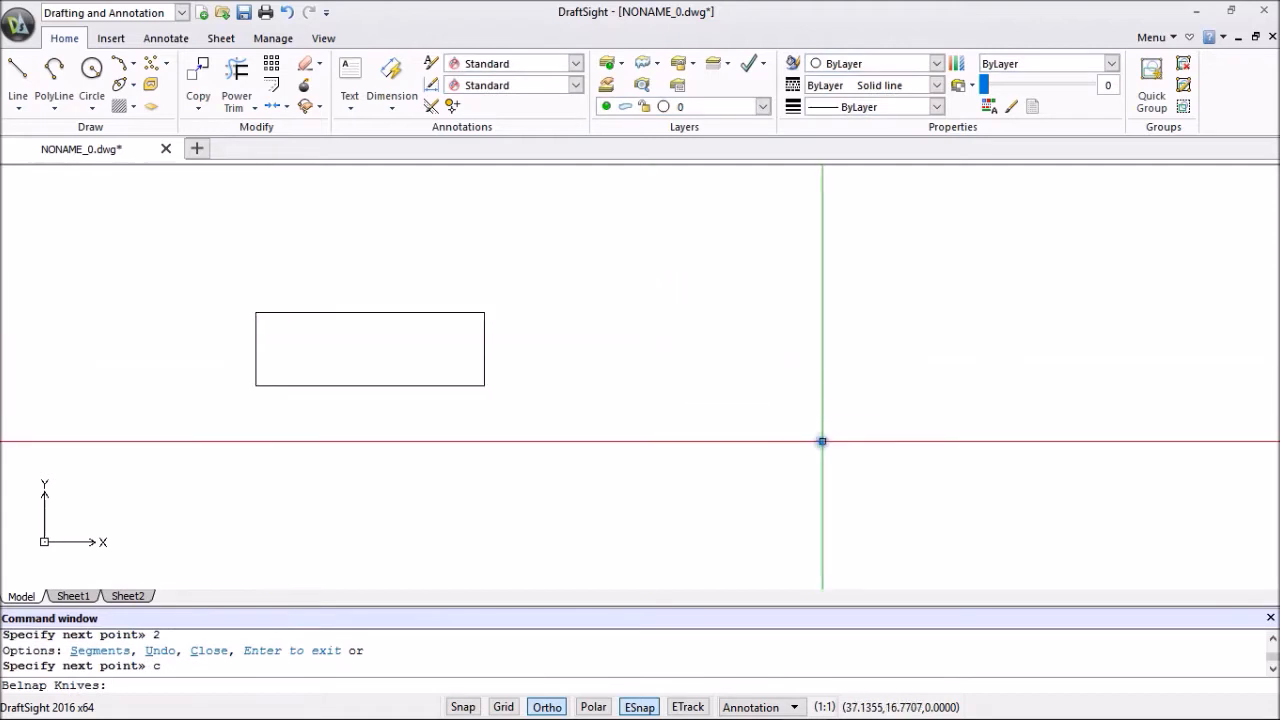
mouse_move(471, 437)
middle_mouse_down()
mouse_move(674, 466)
mouse_move(811, 454)
mouse_move(686, 426)
middle_mouse_up()
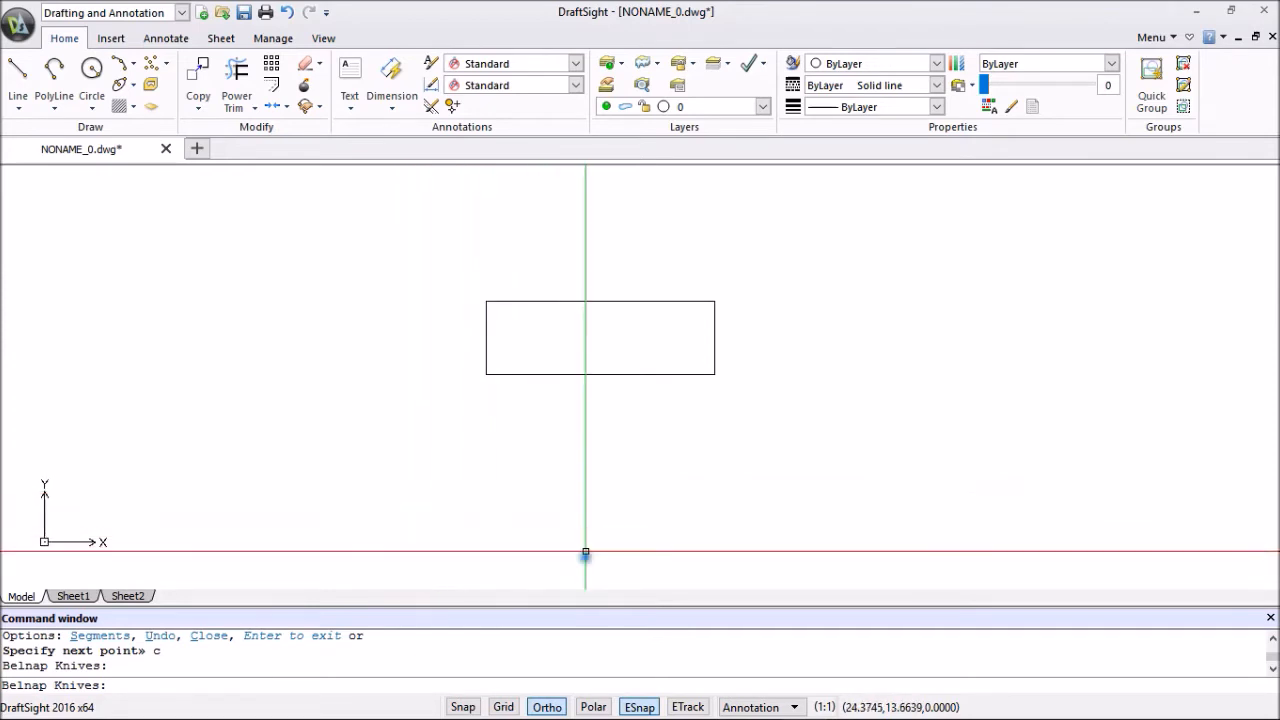
left_click(558, 707)
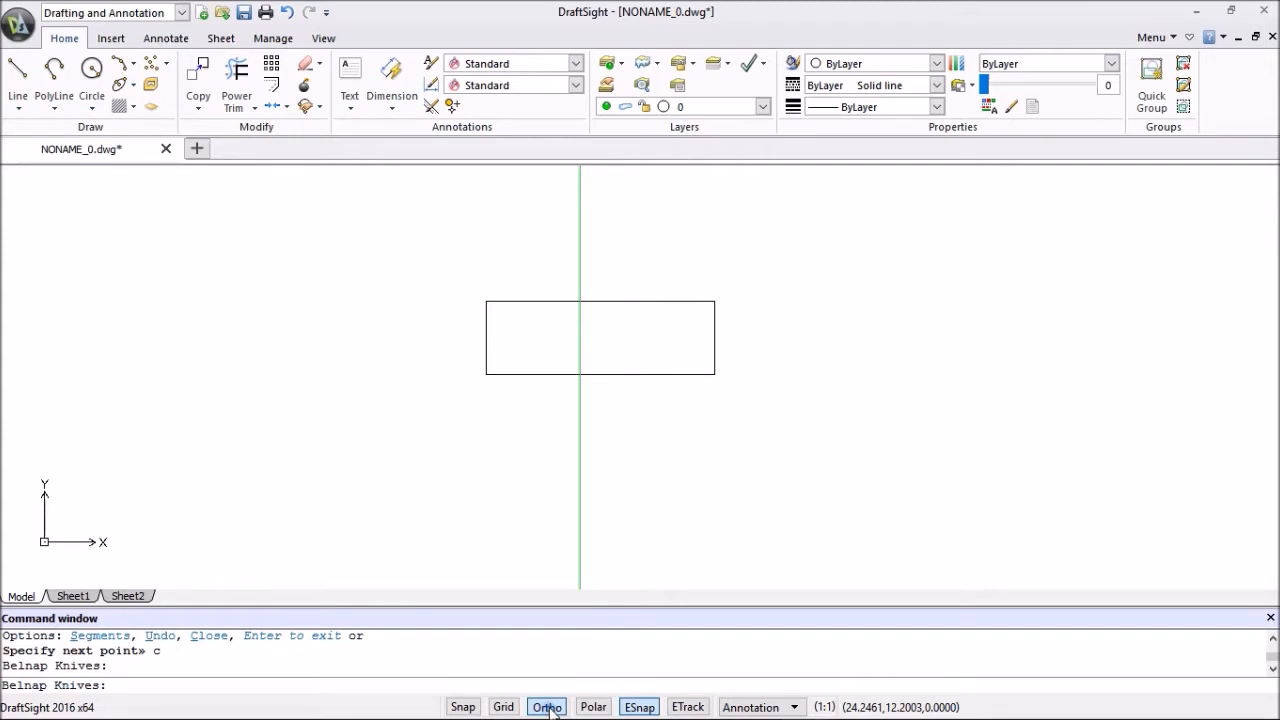
left_click(638, 704)
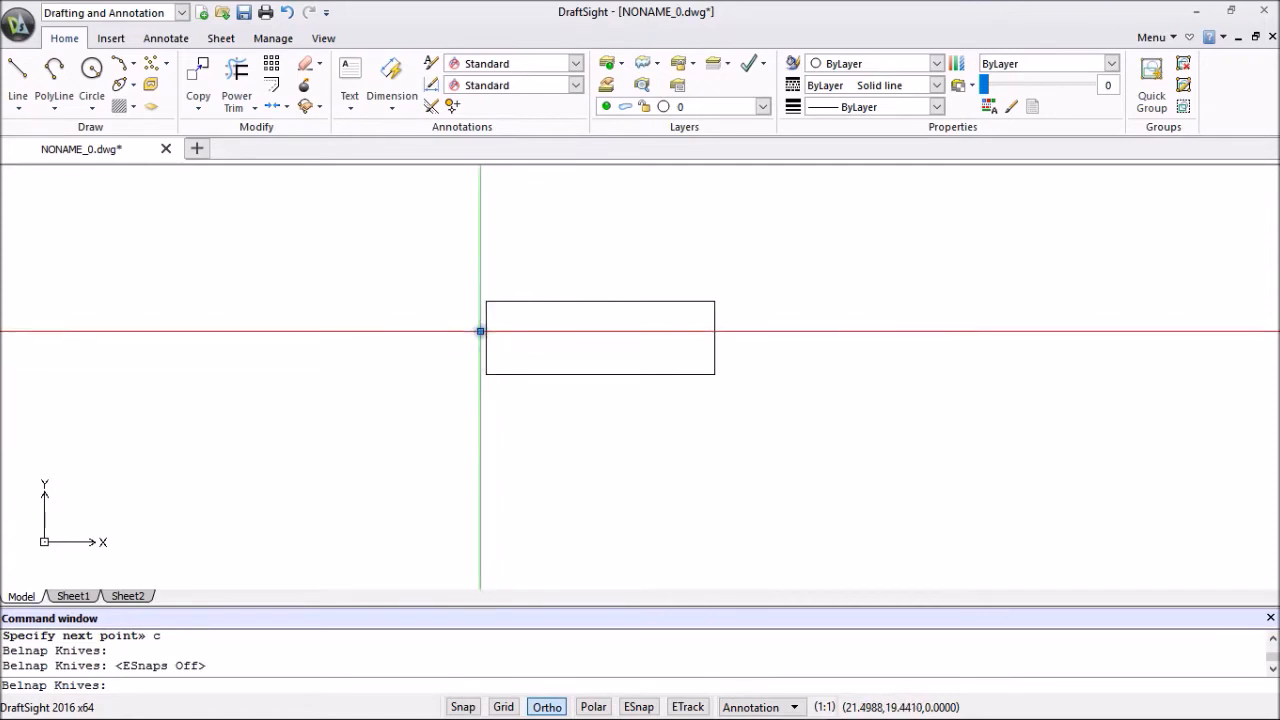
left_click(18, 72)
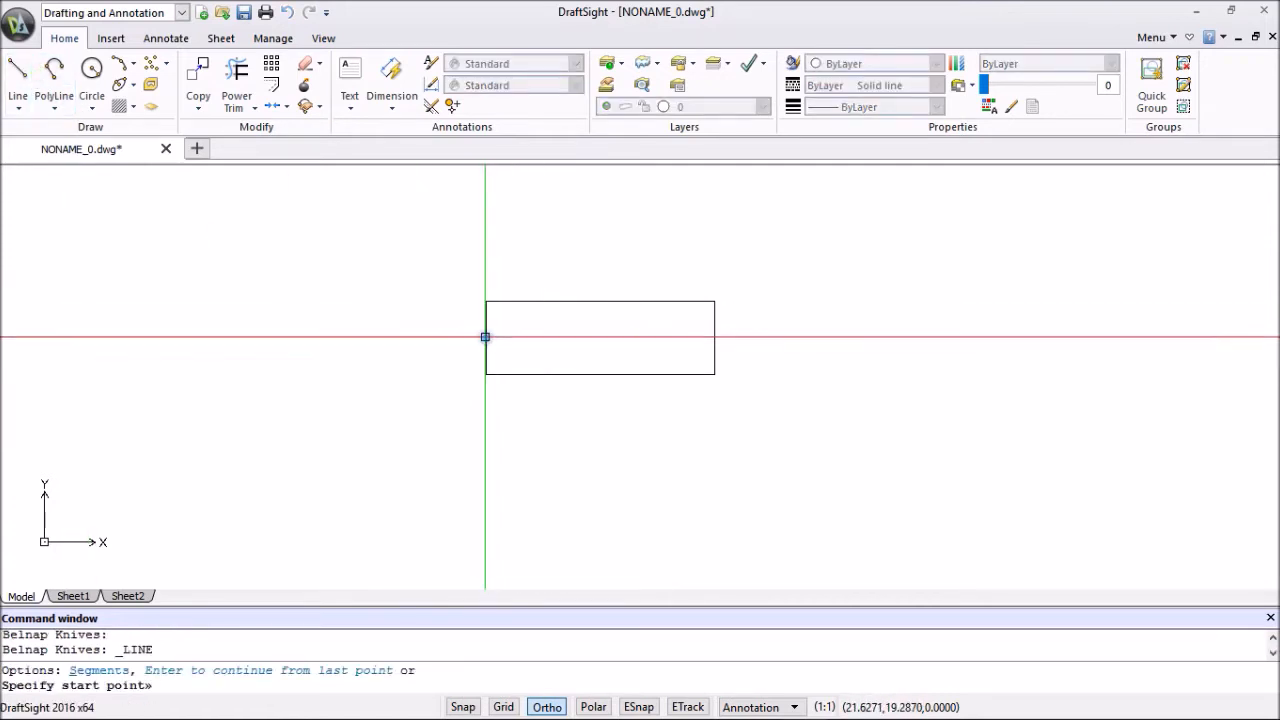
key("Escape")
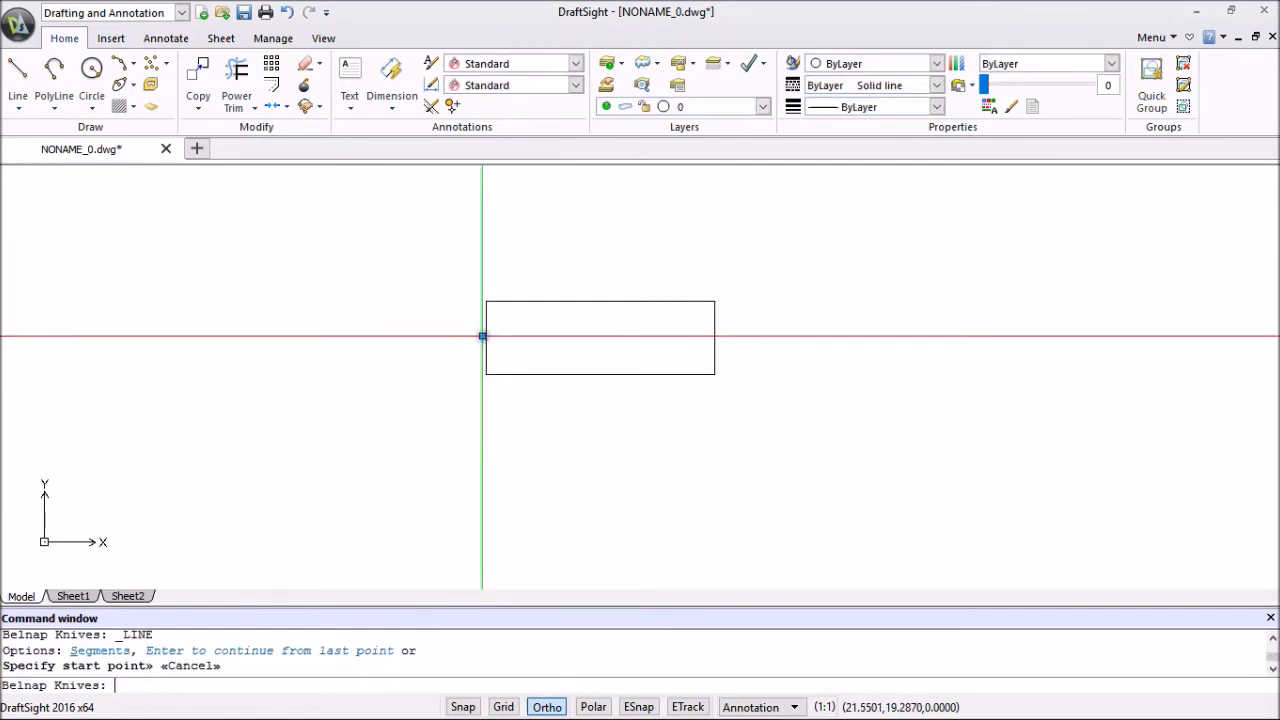
left_click(639, 706)
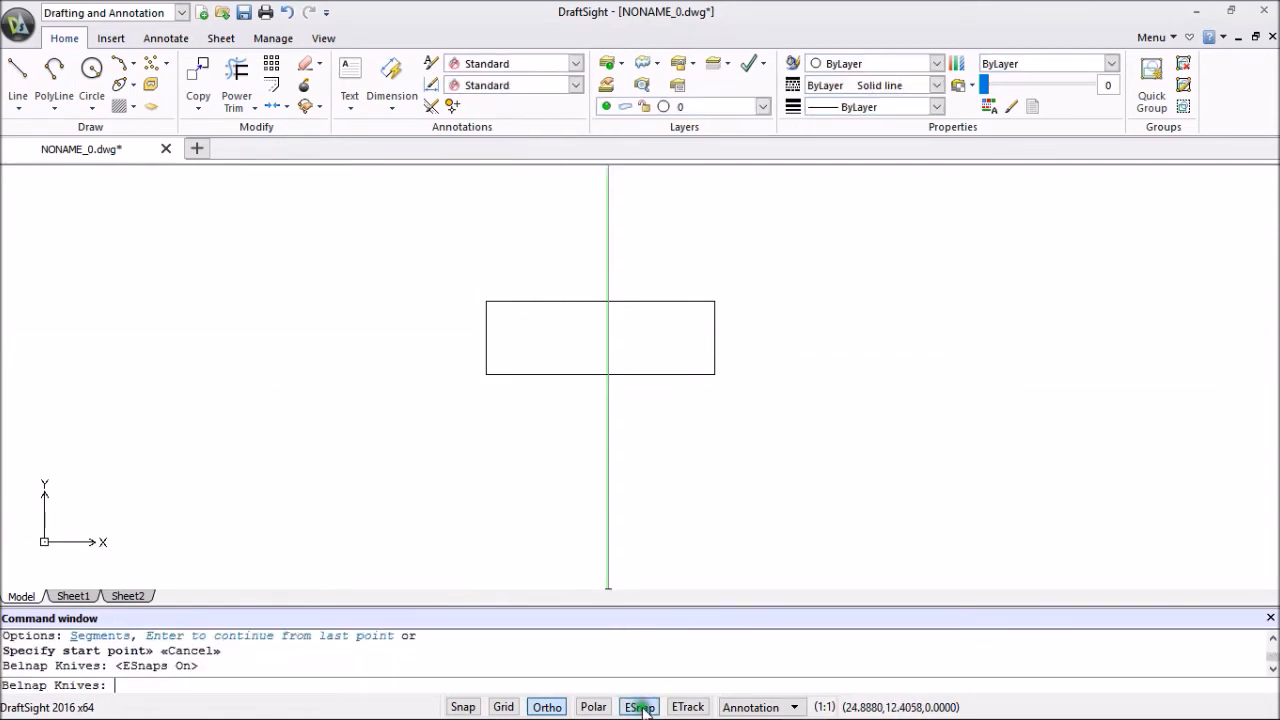
Draw a horizontal centre line from the midpoint of the rectangle's left edge to the midpoint of its right edge.
left_click(17, 70)
scroll(472, 318, "up", 4)
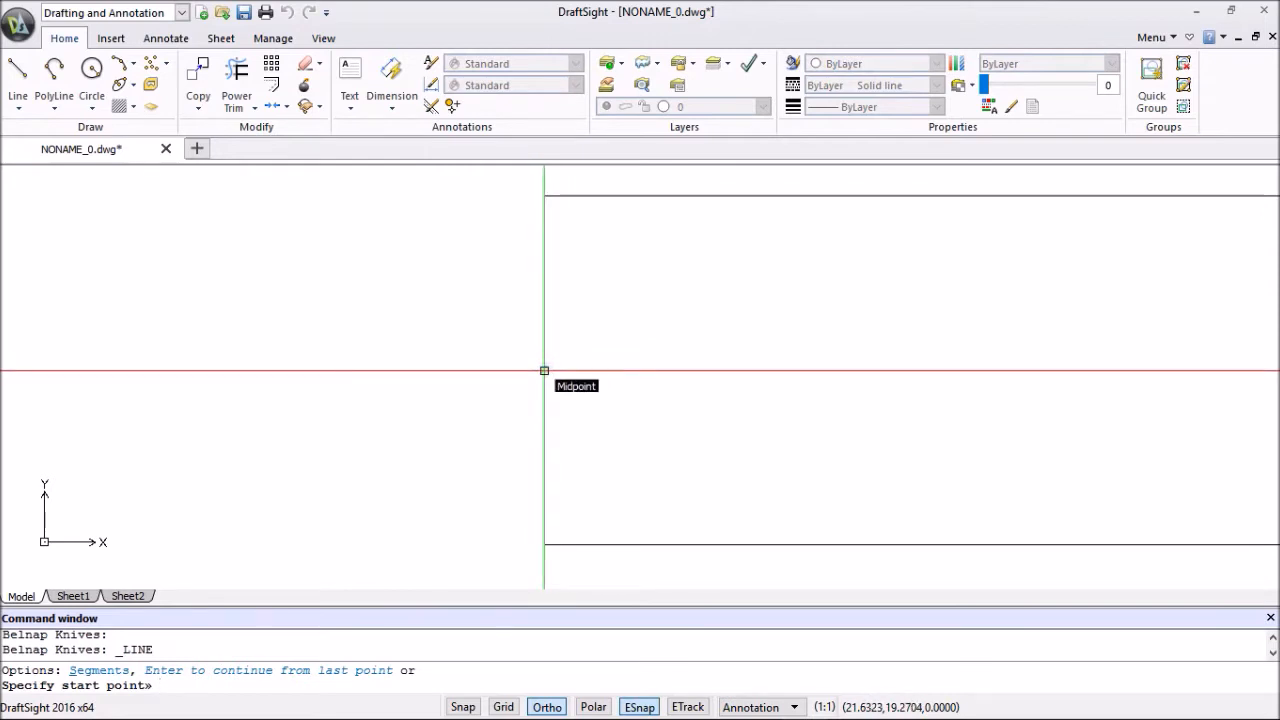
scroll(544, 371, "down", 3)
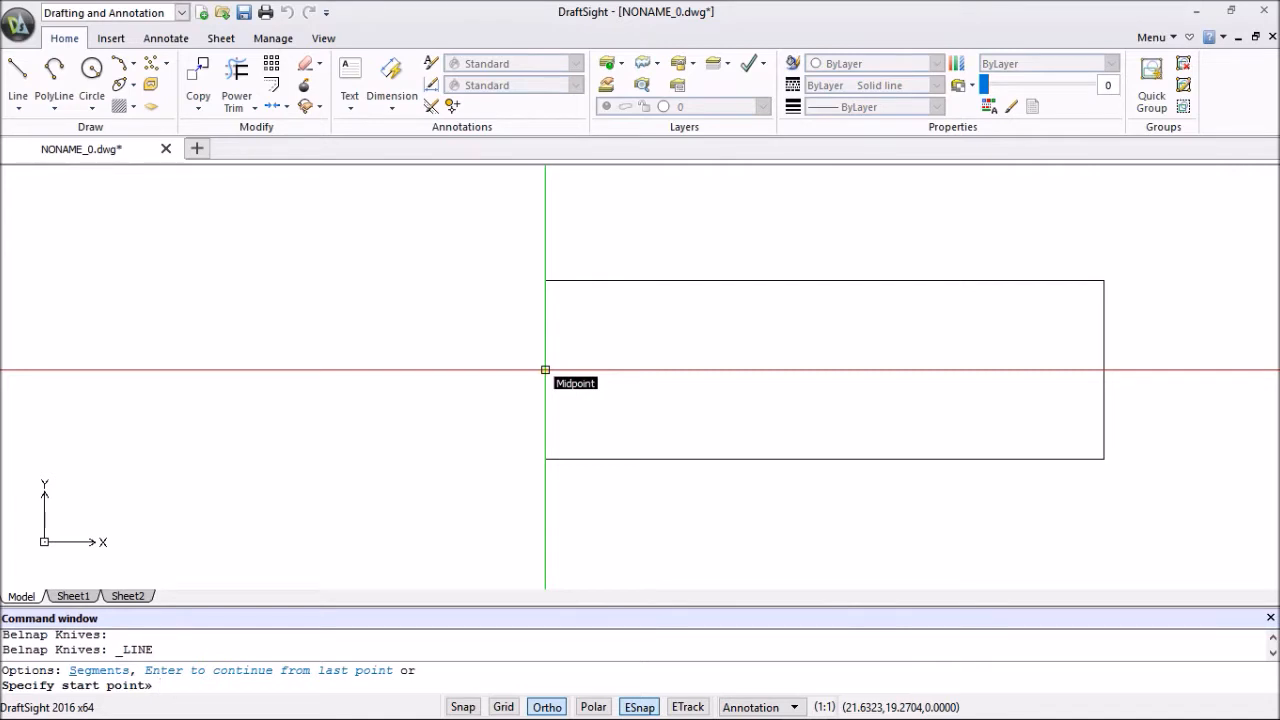
left_click(545, 370)
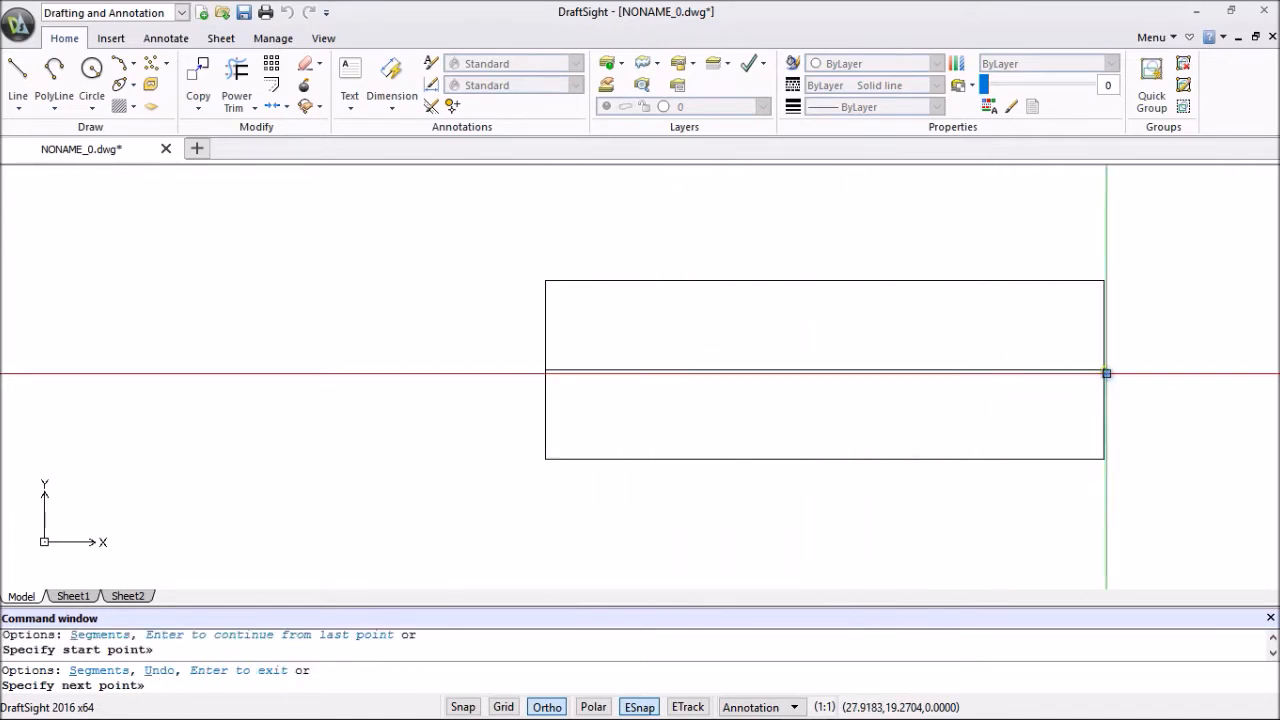
left_click(1103, 370)
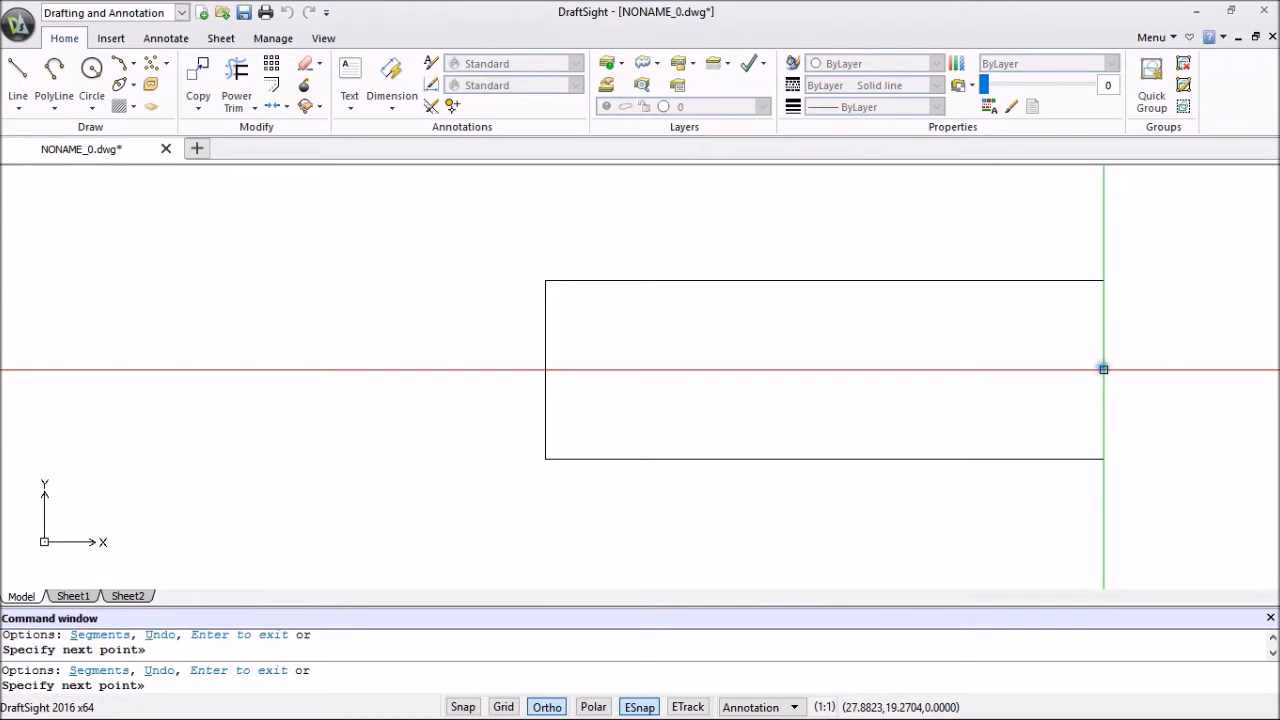
key("Escape")
scroll(1101, 391, "down", 3)
middle_click_drag(1151, 393, 738, 396)
scroll(660, 406, "down", 1)
scroll(586, 439, "up", 3)
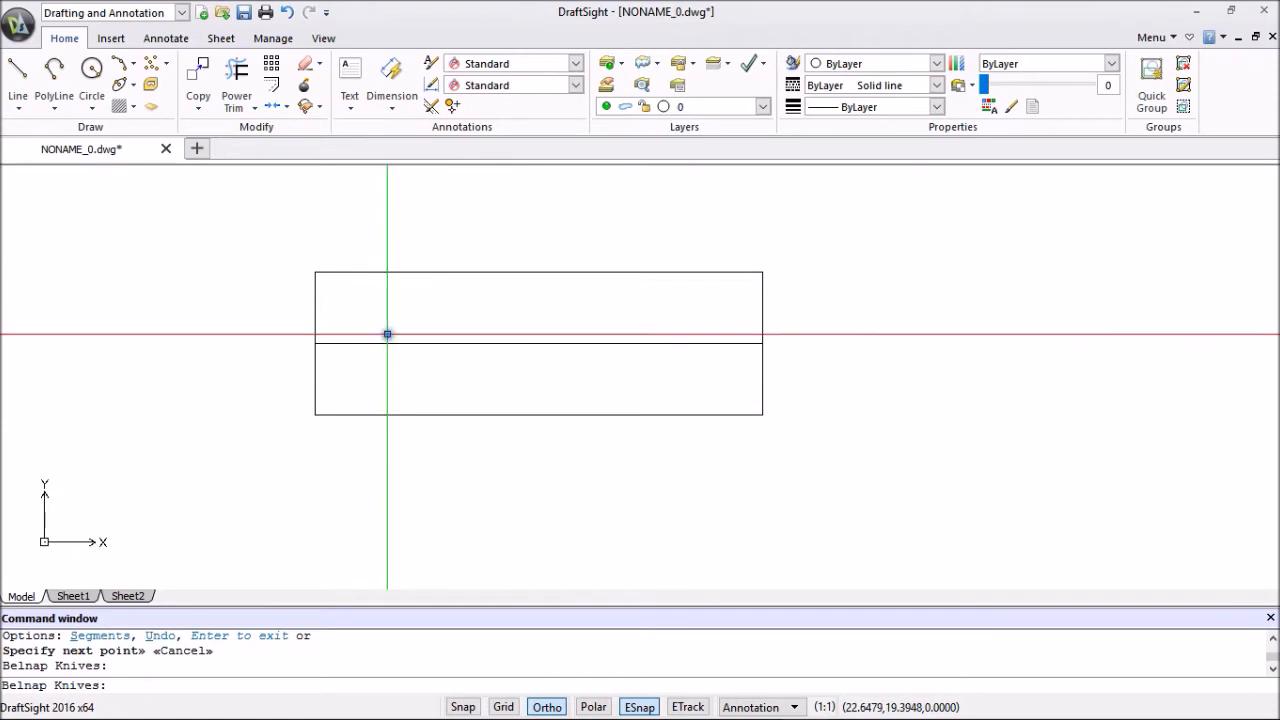
scroll(249, 326, "down", 1)
middle_click_drag(249, 326, 403, 363)
scroll(523, 402, "up", 1)
scroll(526, 403, "up", 1)
middle_click_drag(531, 386, 400, 414)
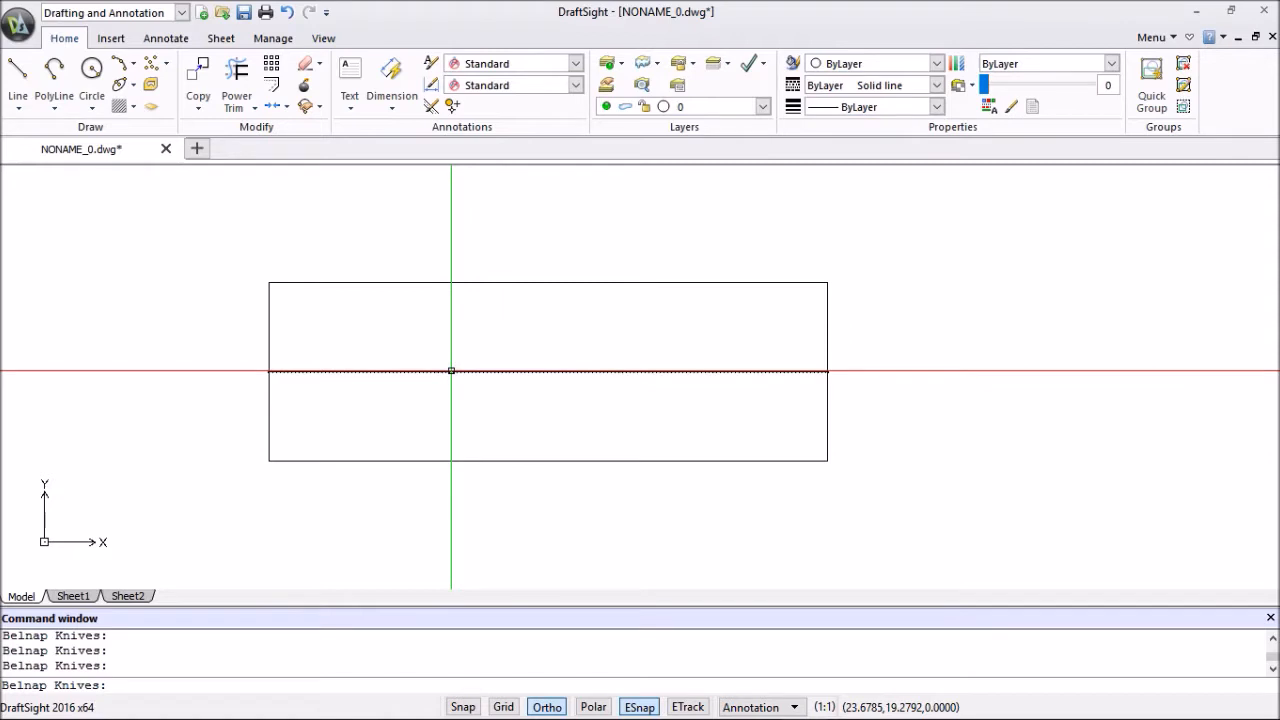
Draw a vertical centre line from the midpoint of the rectangle's top edge to the midpoint of its bottom edge.
mouse_move(197, 331)
middle_mouse_down()
mouse_move(257, 374)
mouse_move(339, 398)
mouse_move(300, 320)
middle_mouse_up()
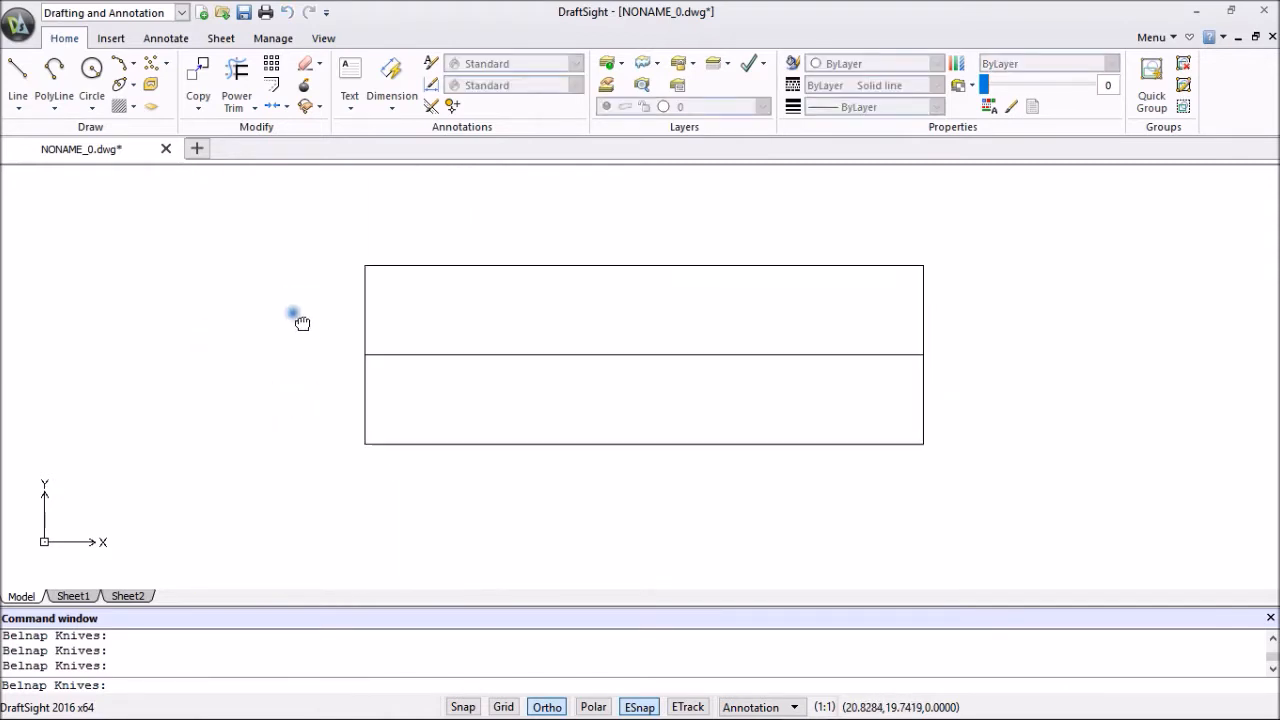
left_click(18, 72)
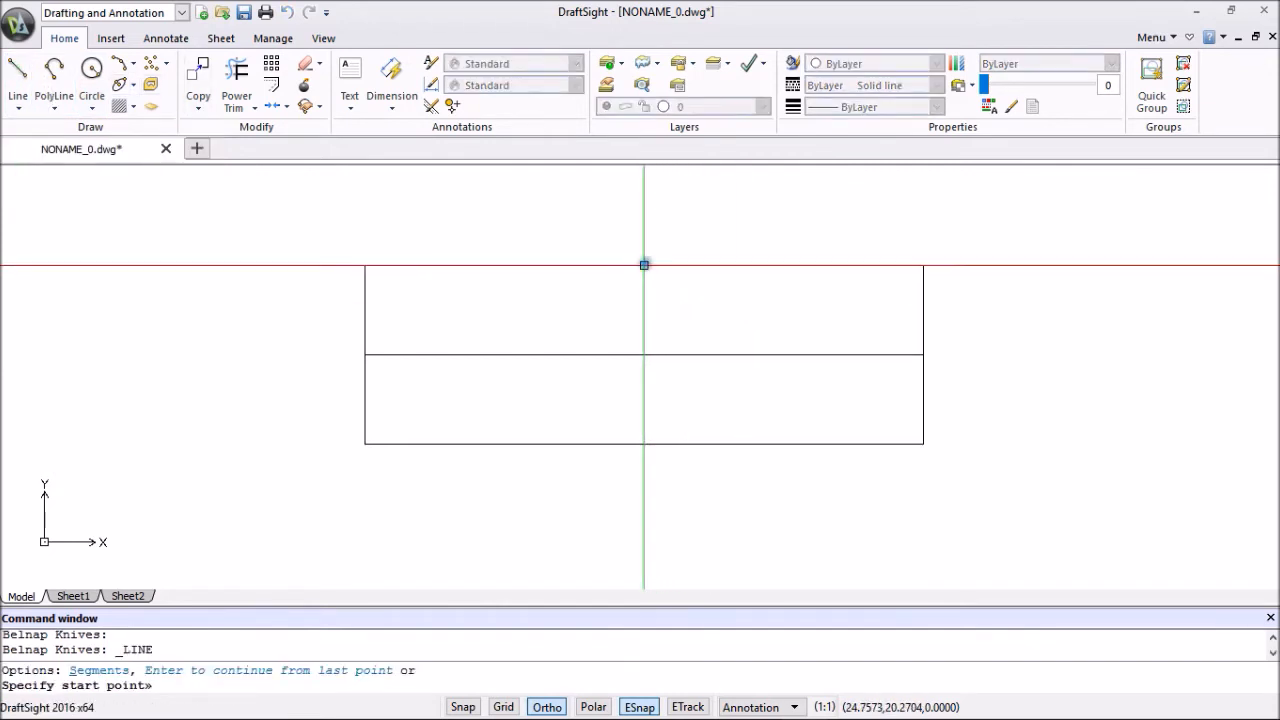
left_click(644, 265)
left_click(644, 444)
key("Escape")
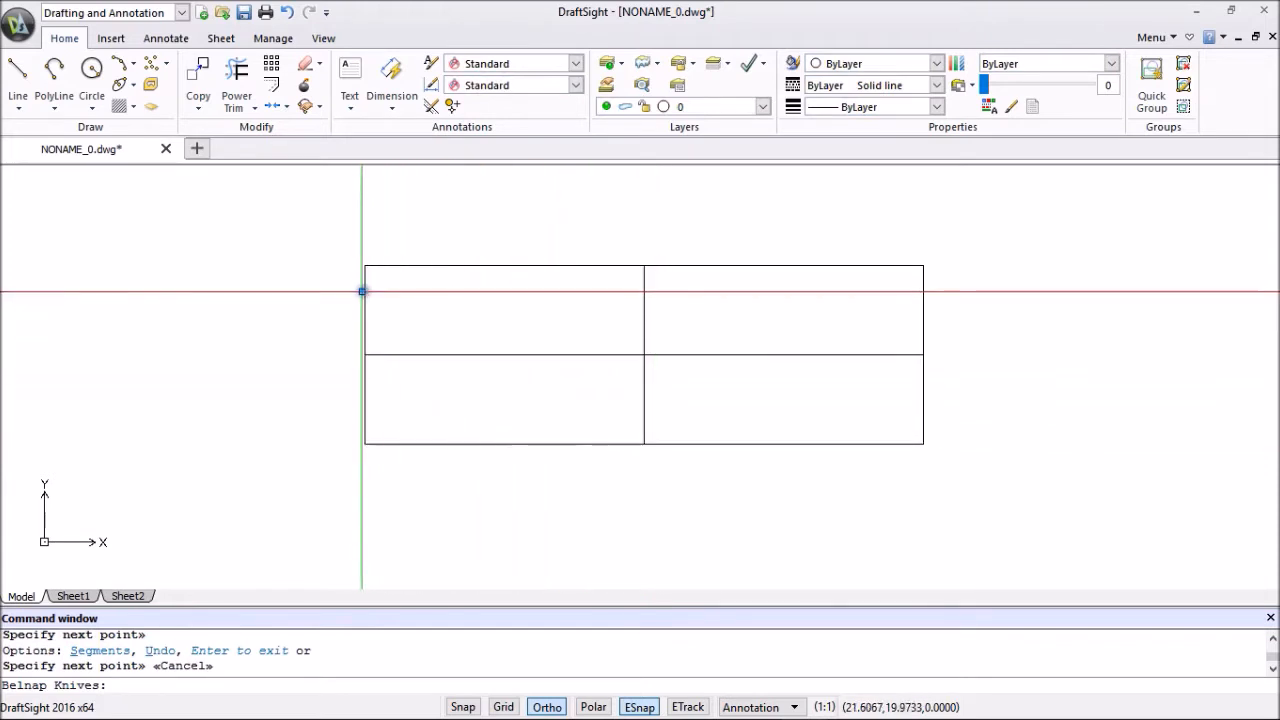
Draw a line .375 down the left edge from the rectangle's top-left corner, continued by a short horizontal segment to the left.
left_click(18, 72)
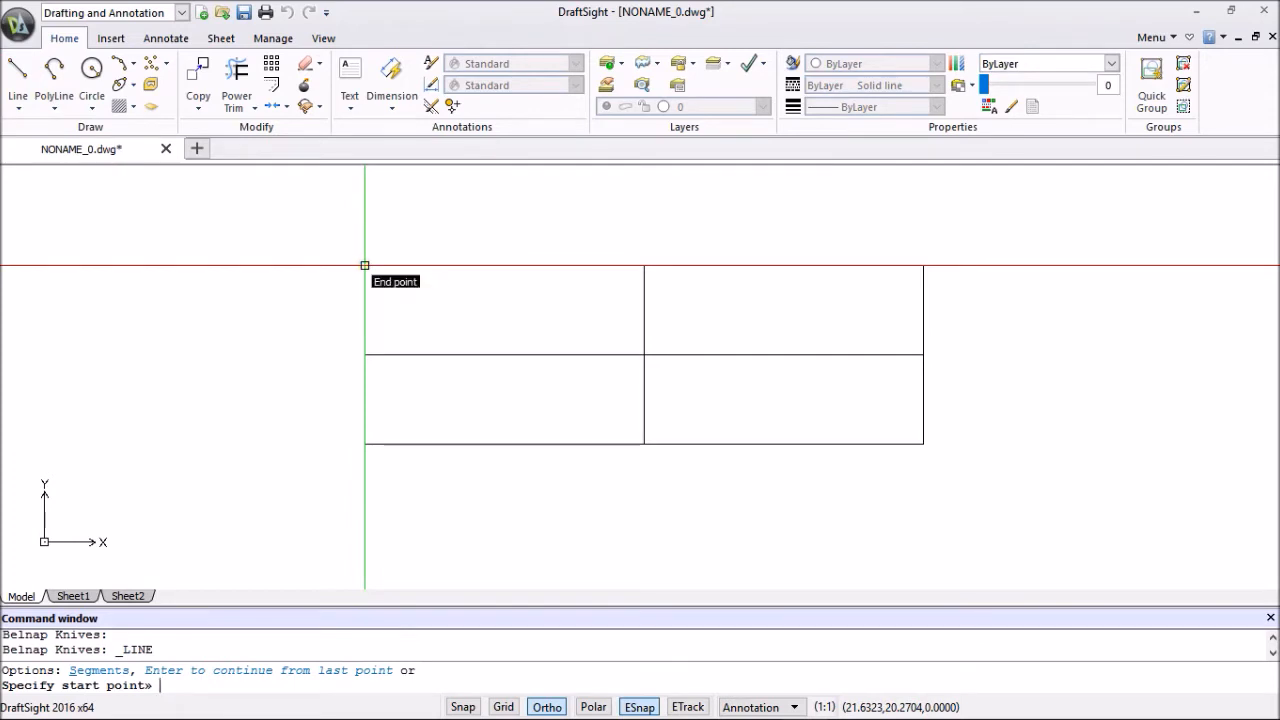
left_click(365, 265)
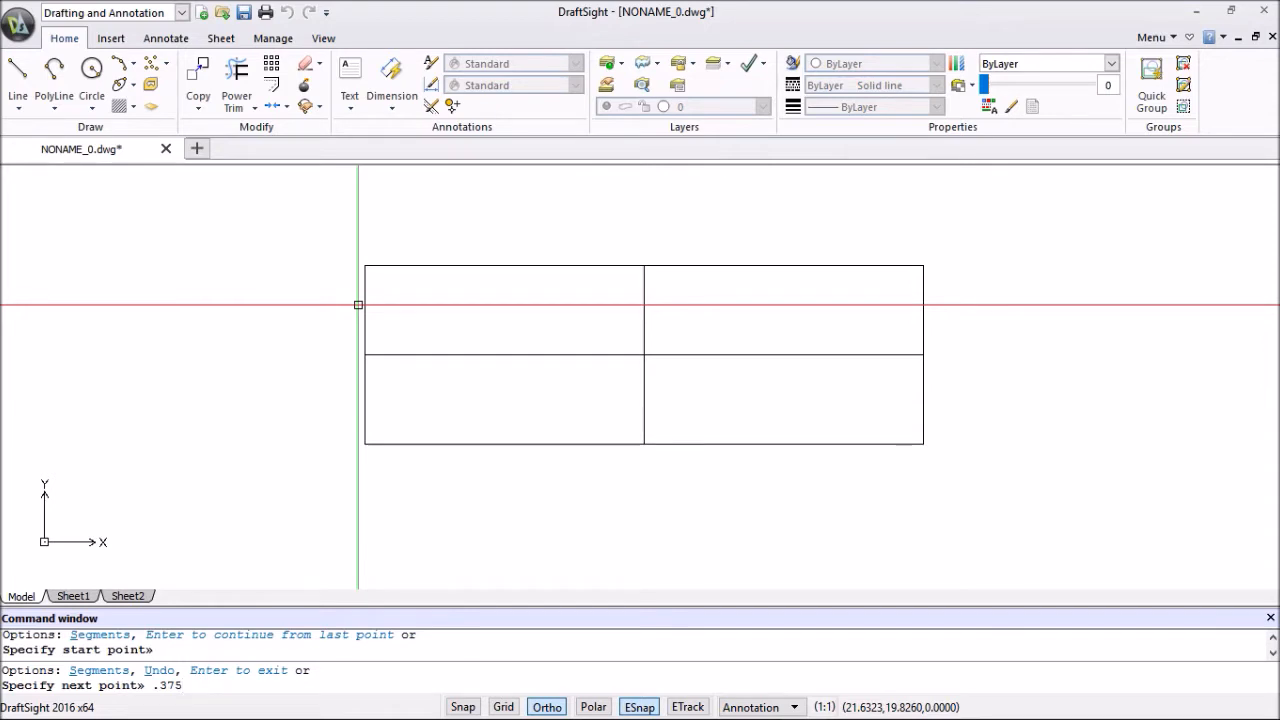
key("Return")
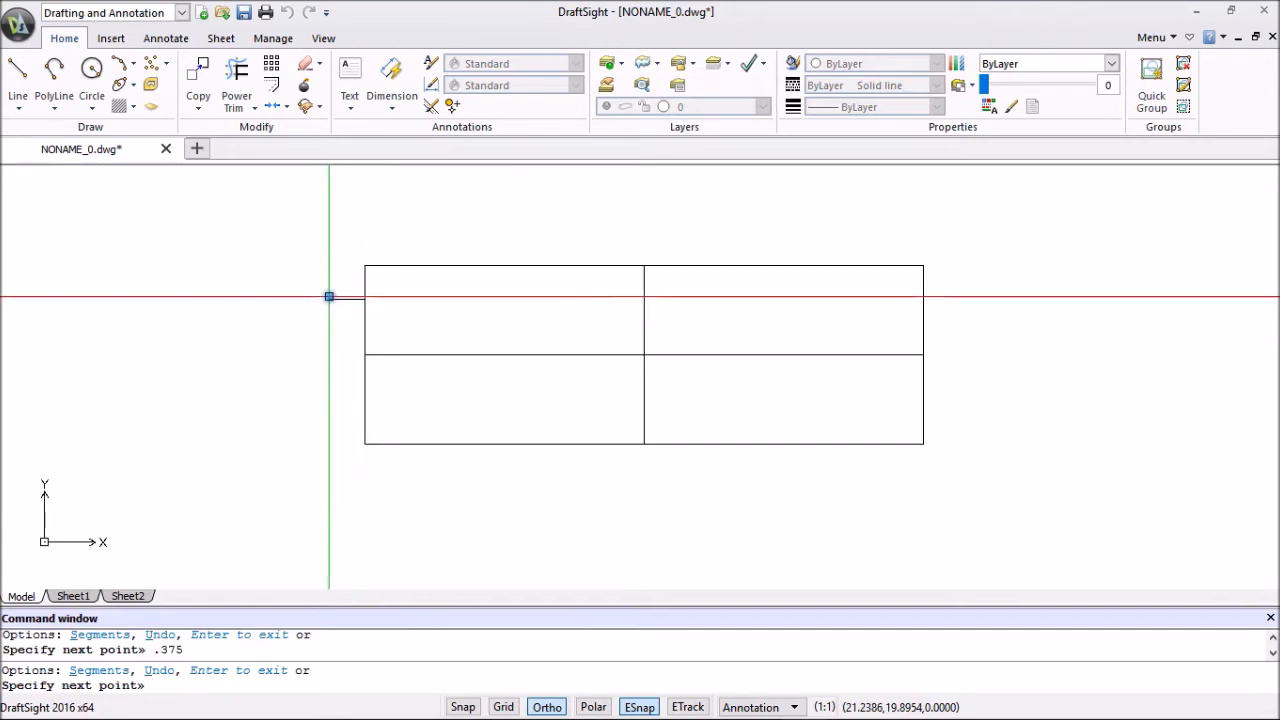
left_click(320, 296)
key("Escape")
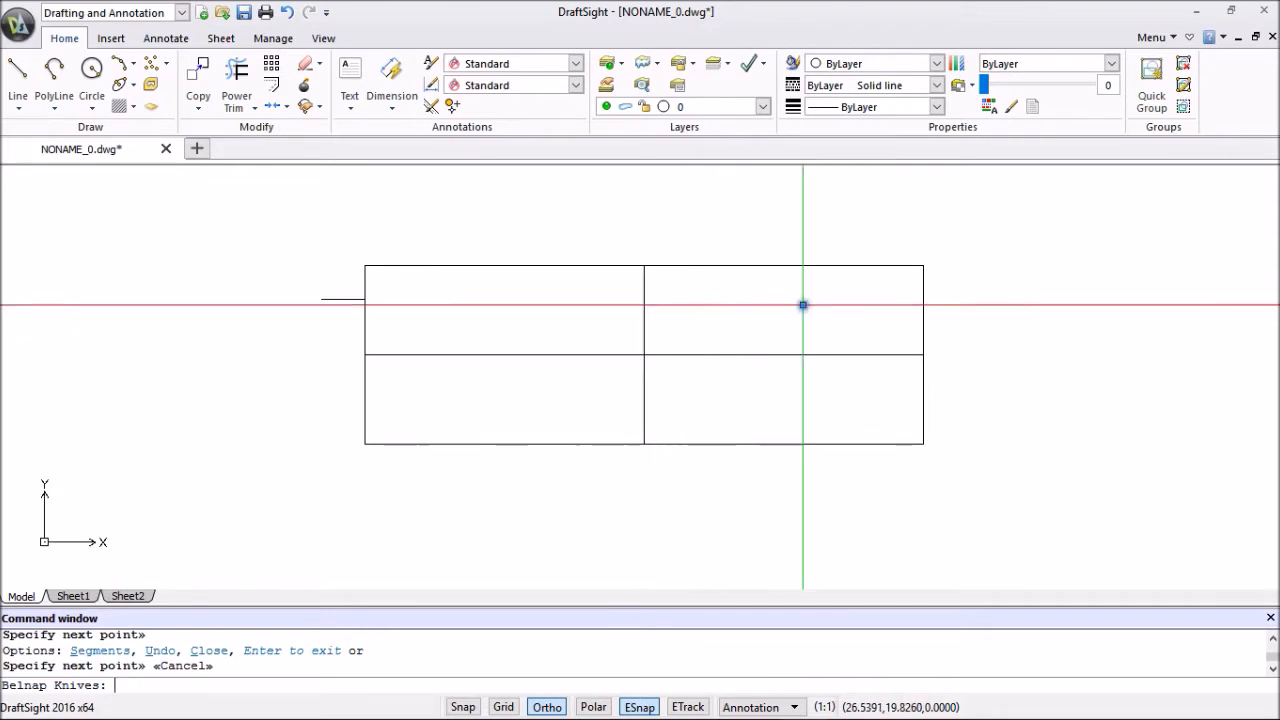
Draw a line 1.25 long from the midpoint of the rectangle's top edge along that edge toward the top-left corner.
middle_click_drag(678, 306, 600, 352)
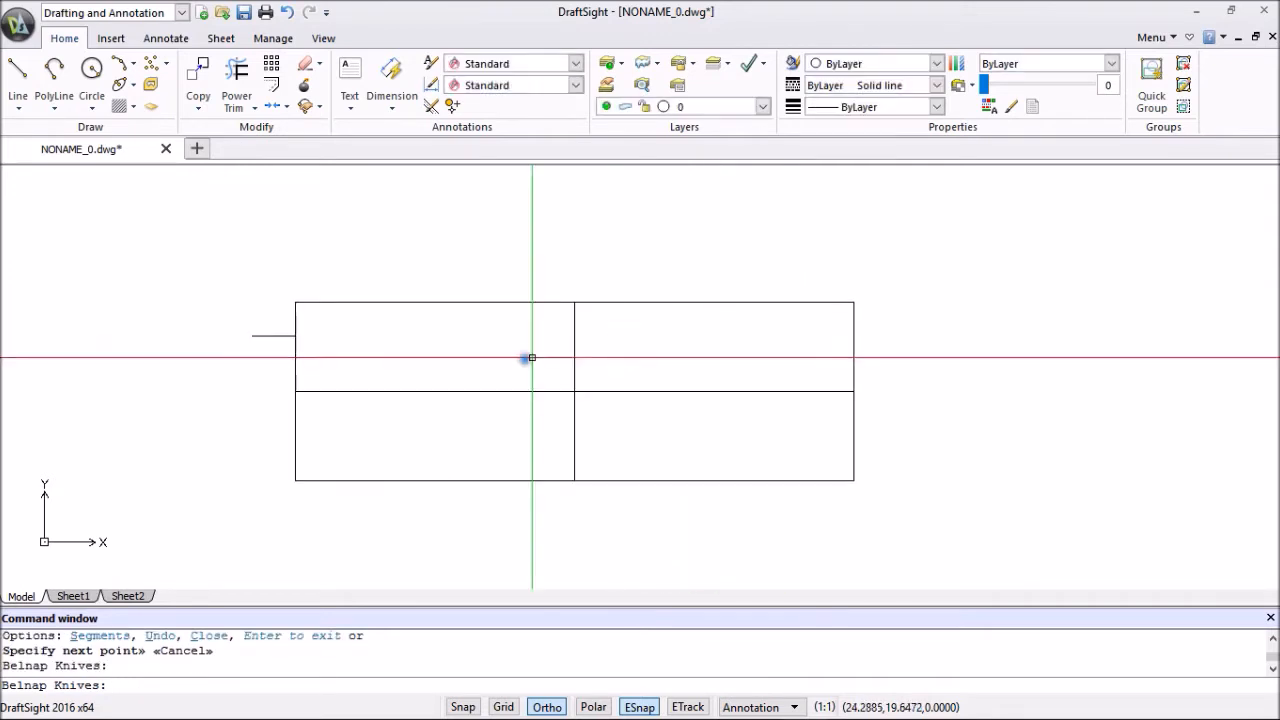
scroll(457, 364, "up", 1)
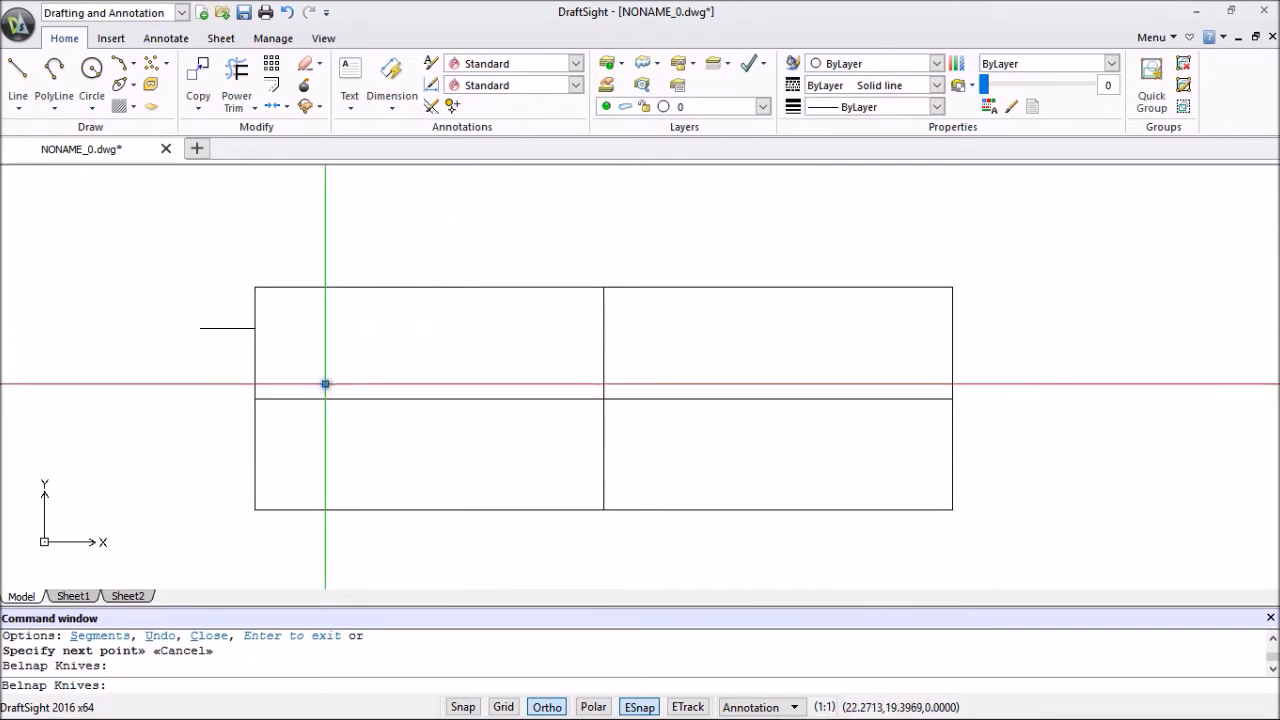
mouse_move(184, 386)
middle_mouse_down()
mouse_move(240, 363)
mouse_move(240, 337)
middle_mouse_up()
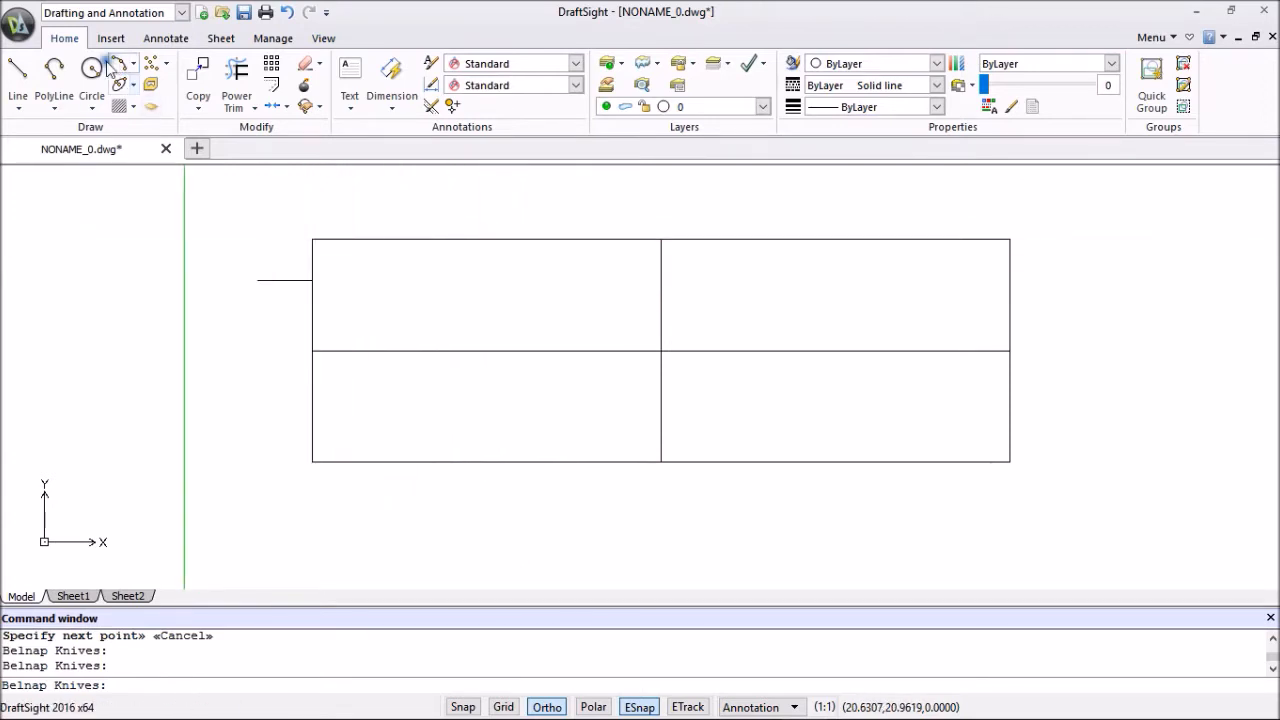
left_click(20, 70)
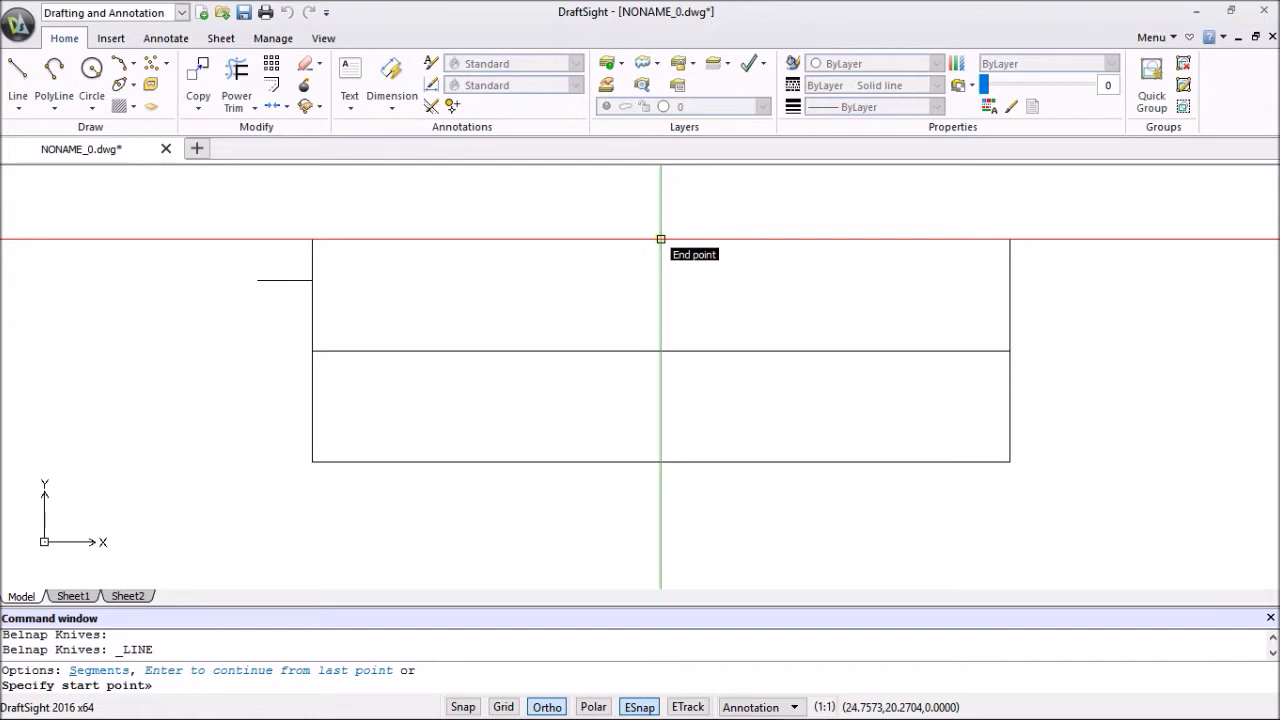
left_click(660, 239)
left_click(660, 462)
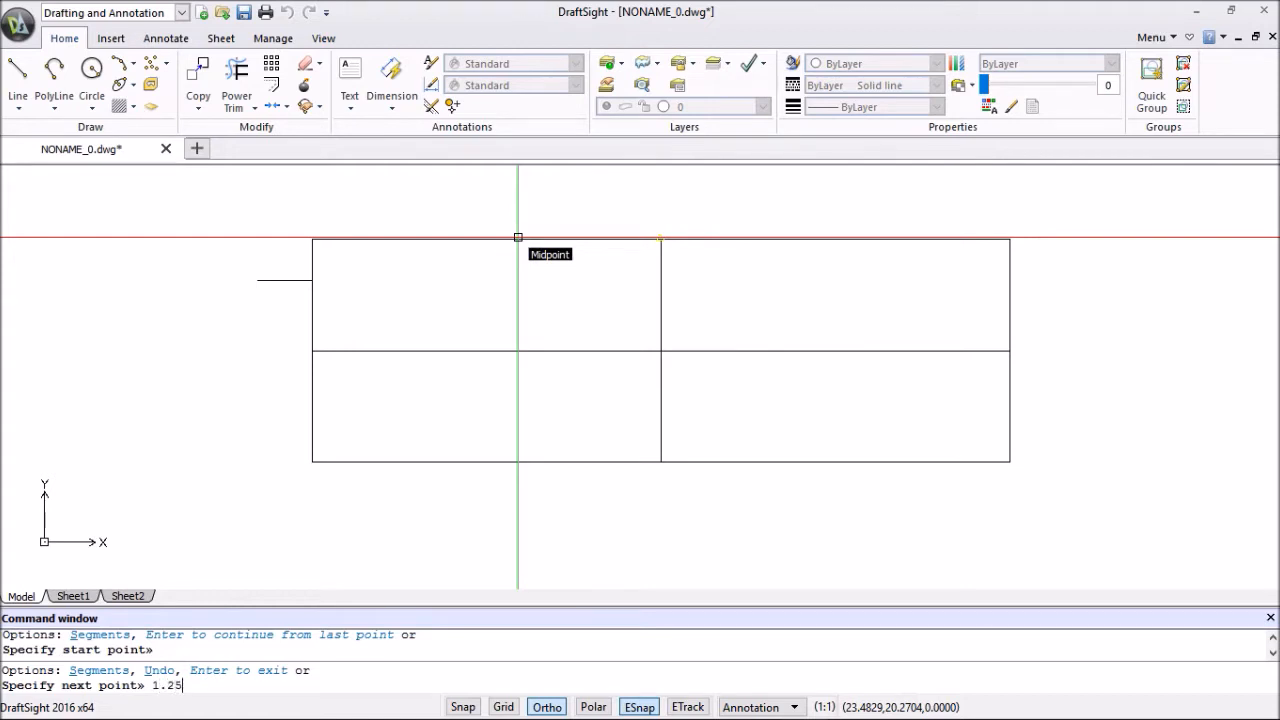
key("Return")
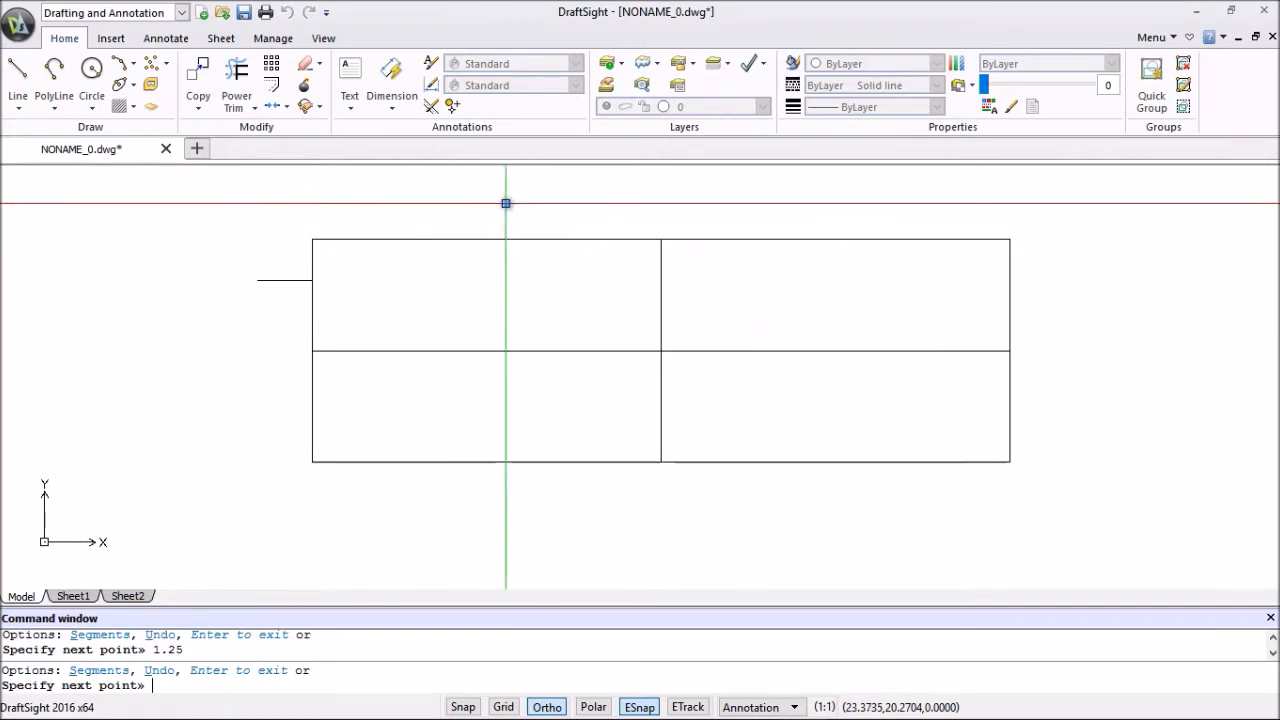
key("Escape")
Draw a horizontal line 1.5 long into the rectangle from the .375 mark on its left edge.
right_click(506, 207)
left_click(545, 222)
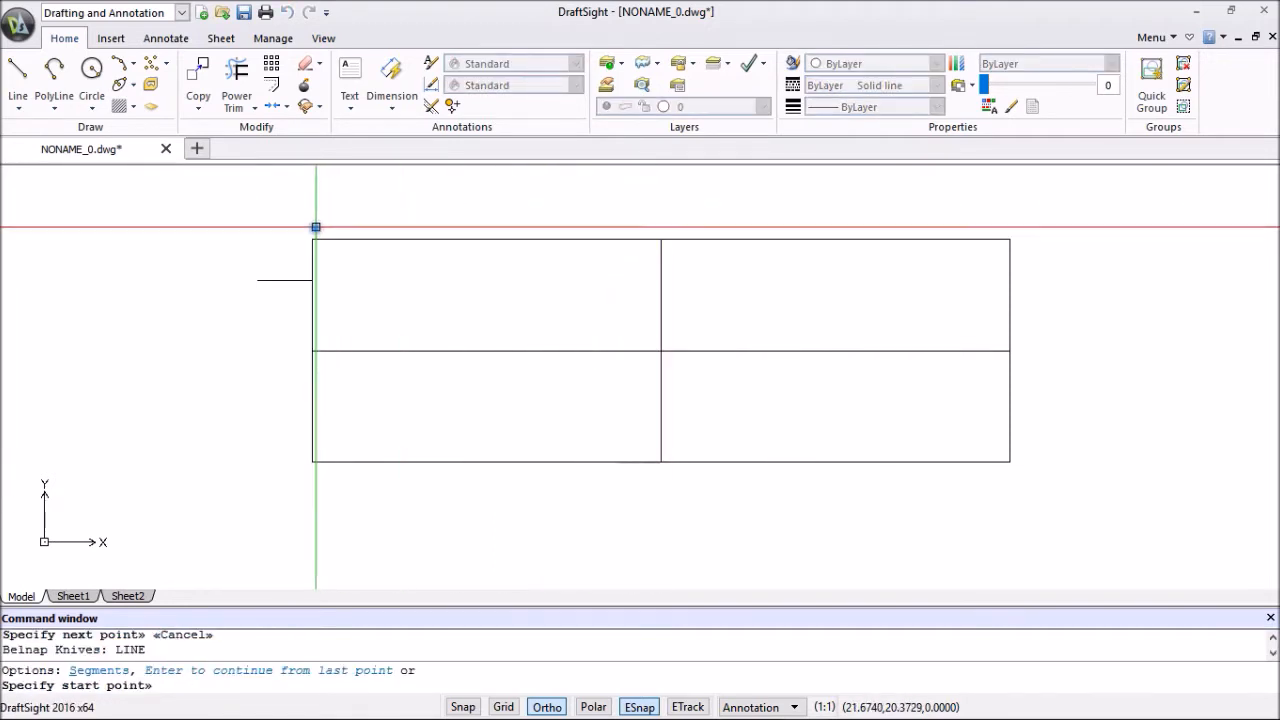
left_click(312, 281)
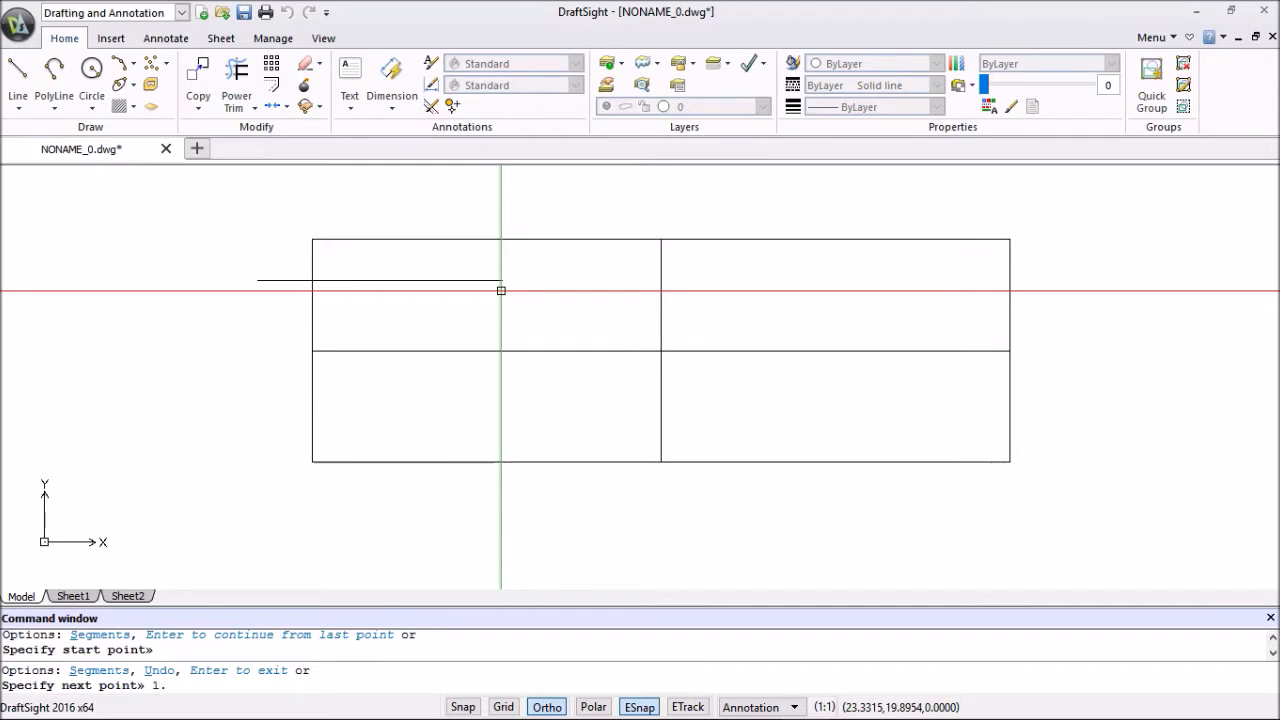
key("Return")
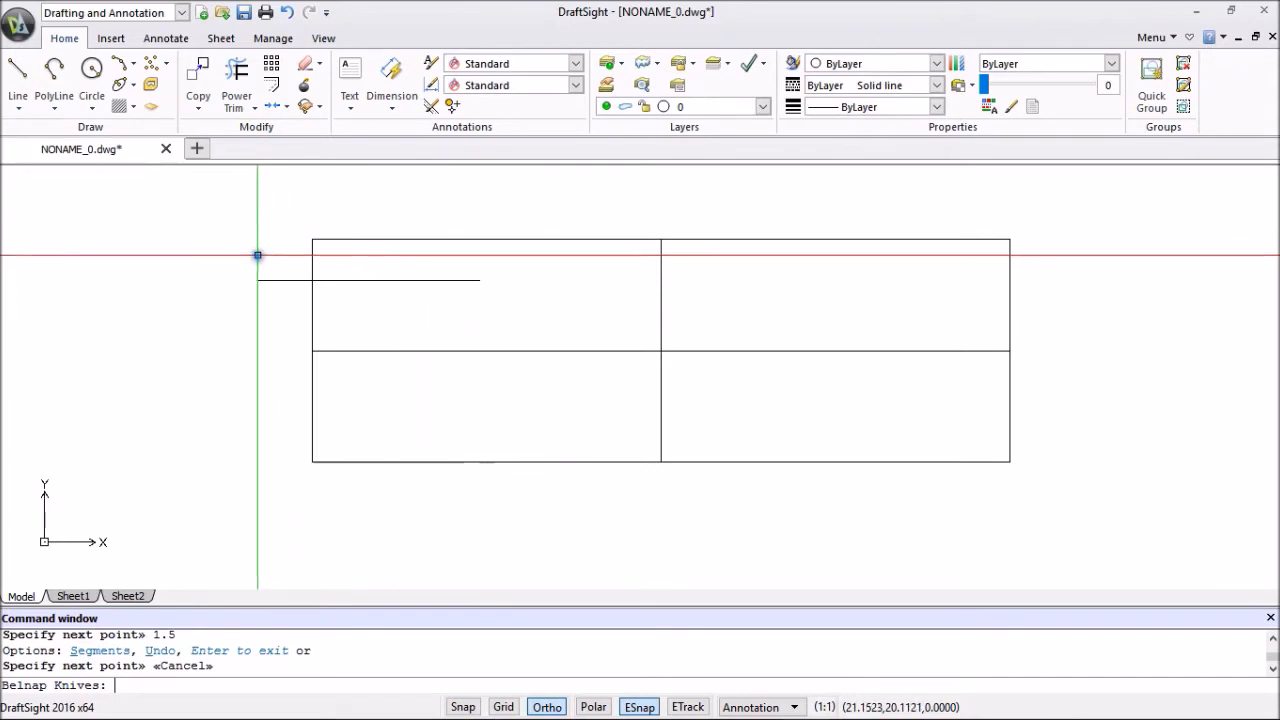
Continue the 1.5 line by .5 to the right, followed by a vertical segment running up past the rectangle's top edge.
right_click(374, 208)
left_click(415, 226)
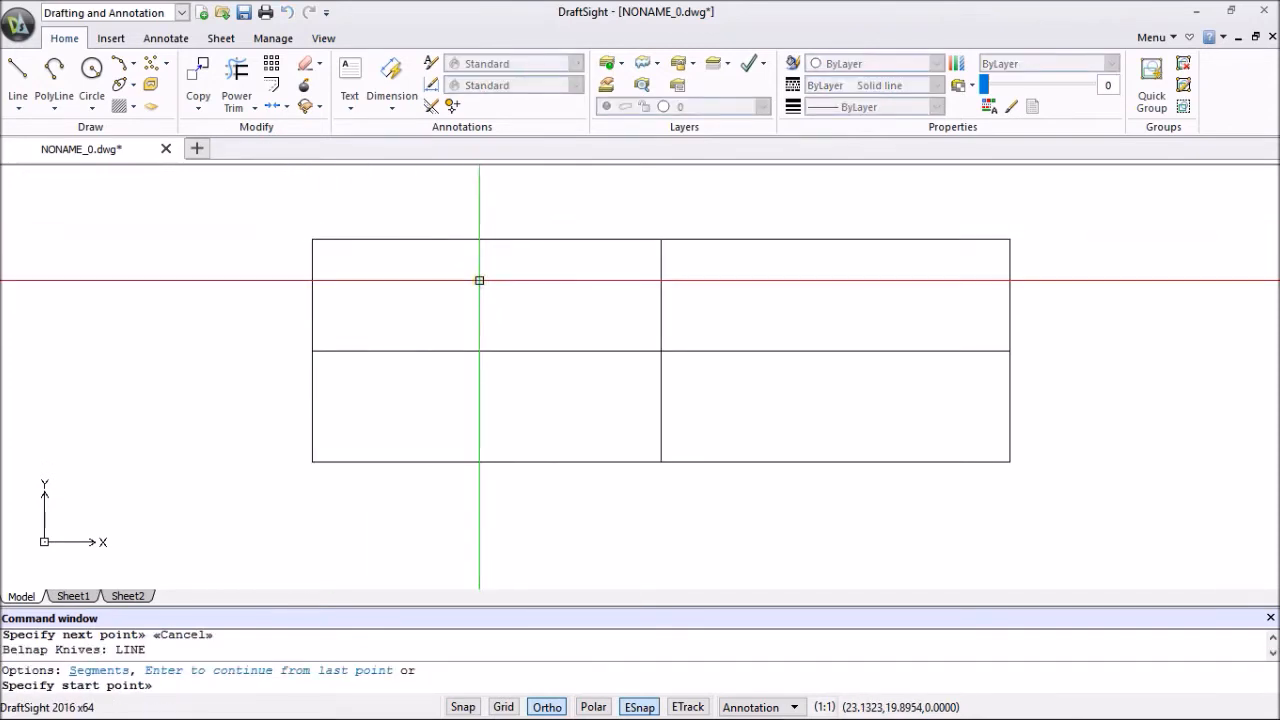
key("Return")
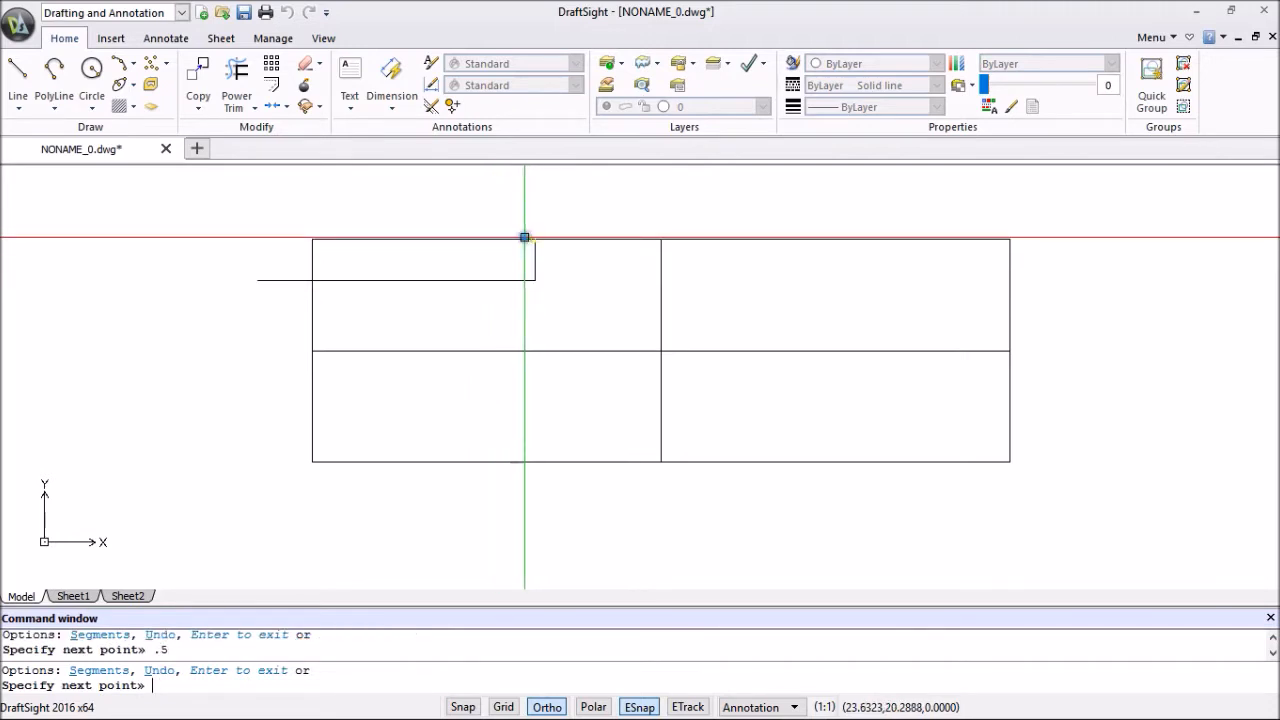
left_click(528, 212)
key("Escape")
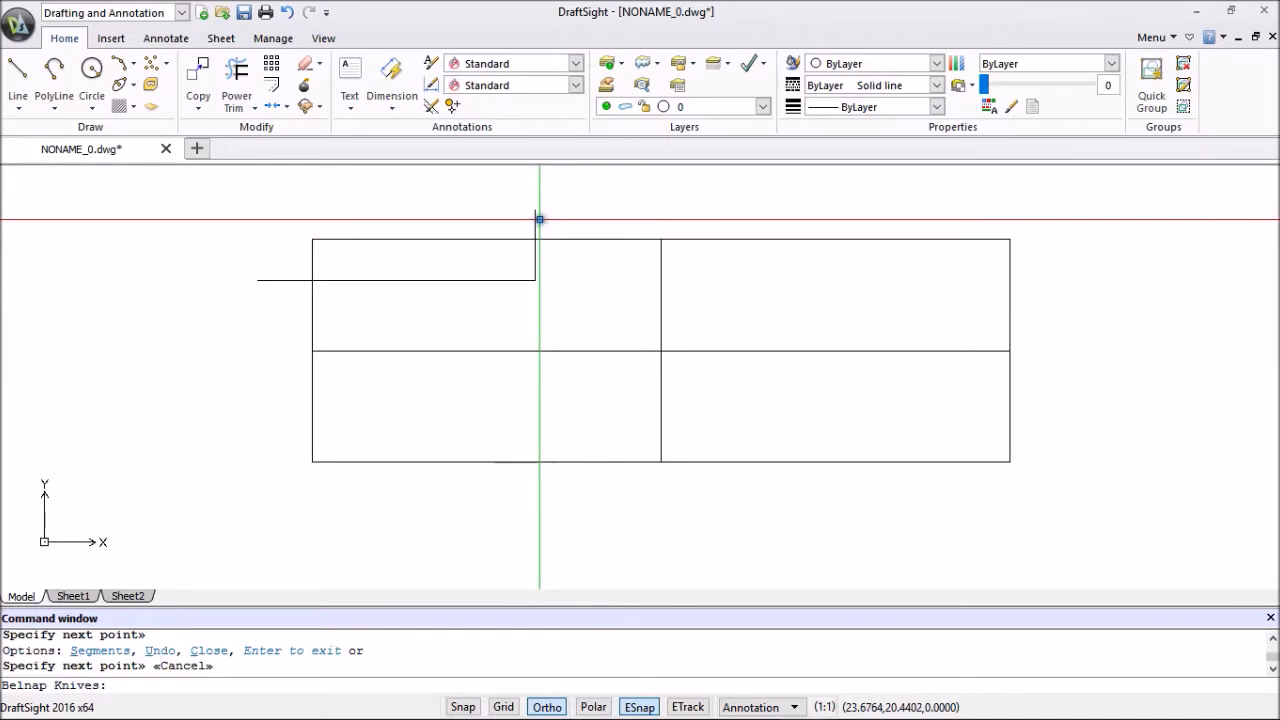
Stretch the upper end of the short vertical segment down onto the rectangle's top edge.
left_click(535, 222)
left_click(536, 209)
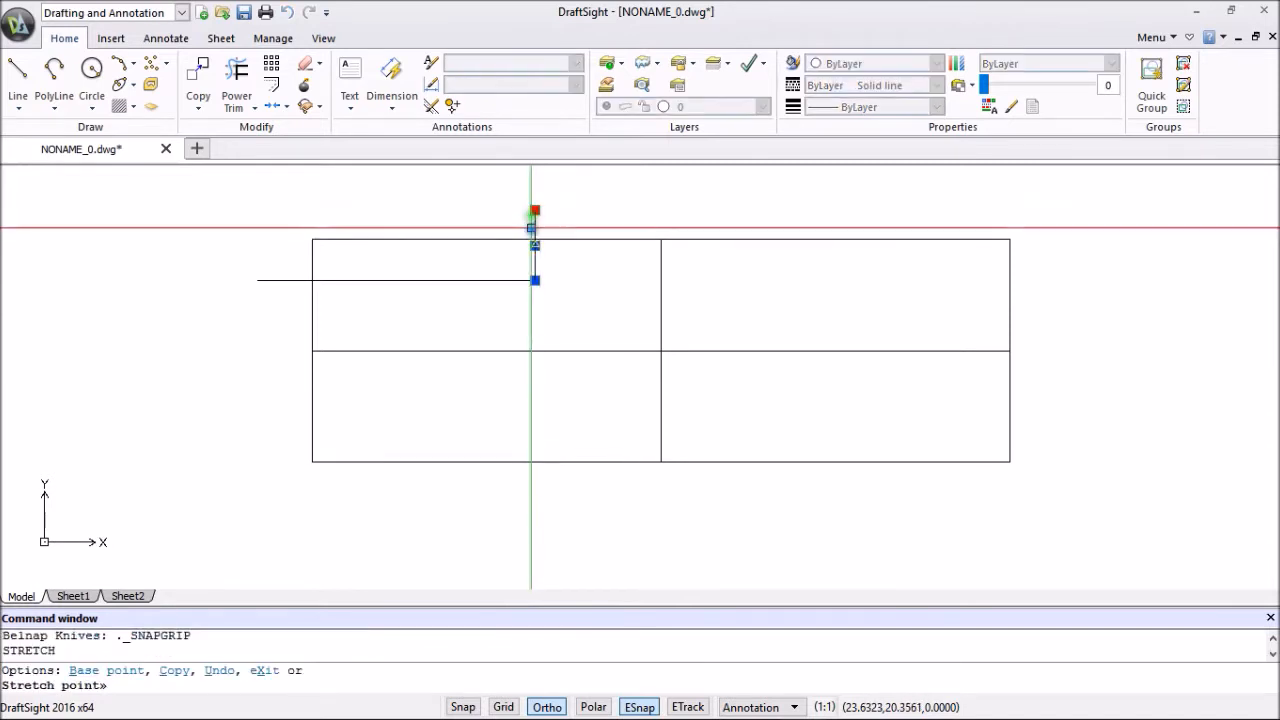
left_click(536, 240)
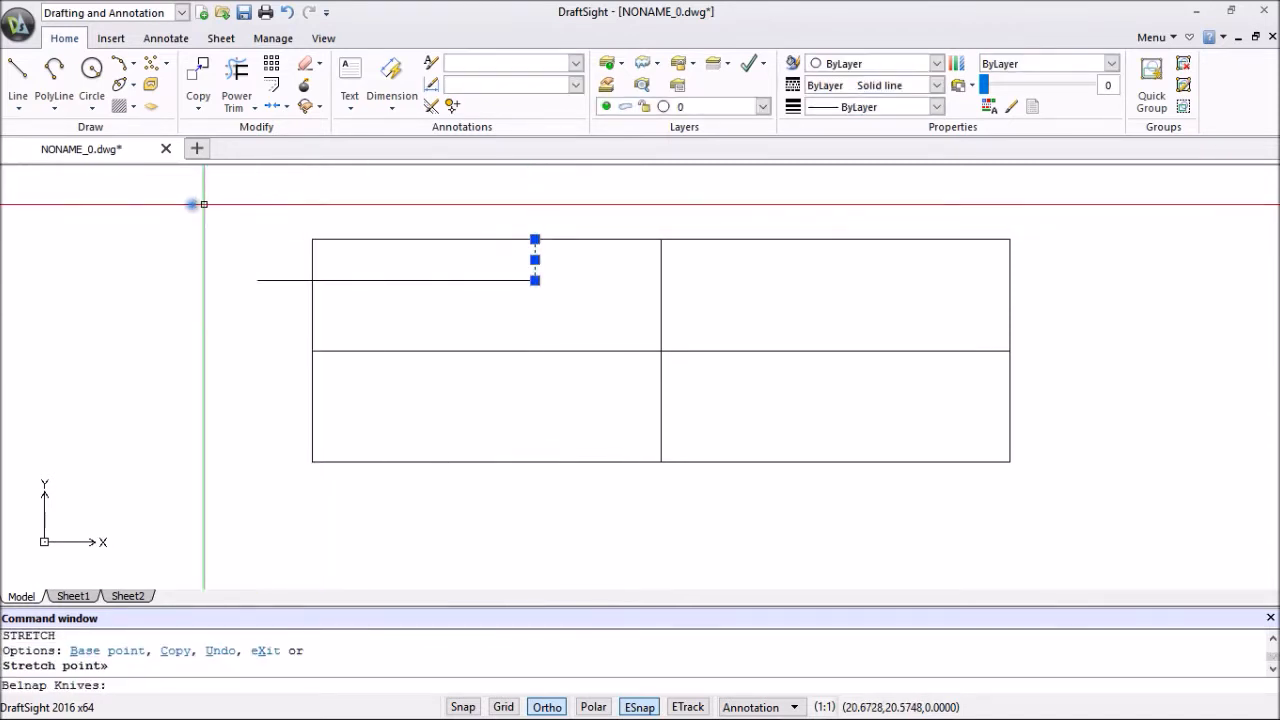
Draw a horizontal line leftward from the short vertical segment's midpoint and stretch its left end onto the rectangle's left edge.
left_click(18, 72)
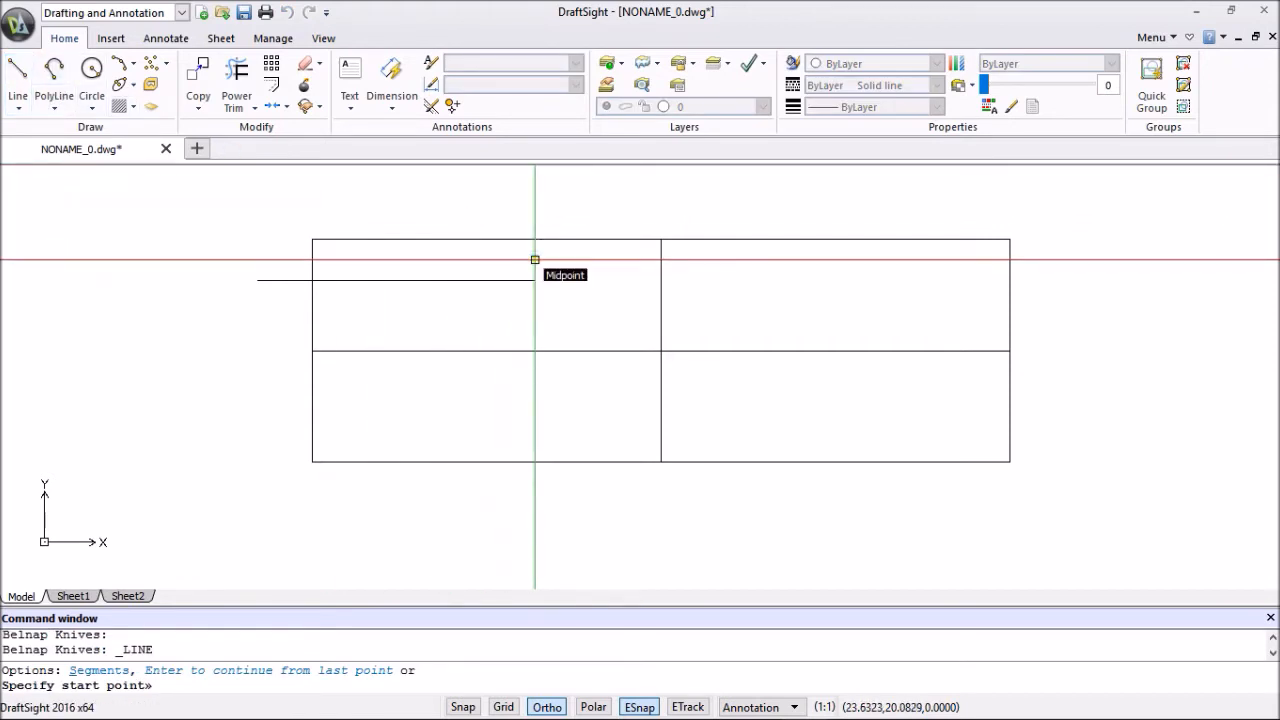
left_click(535, 260)
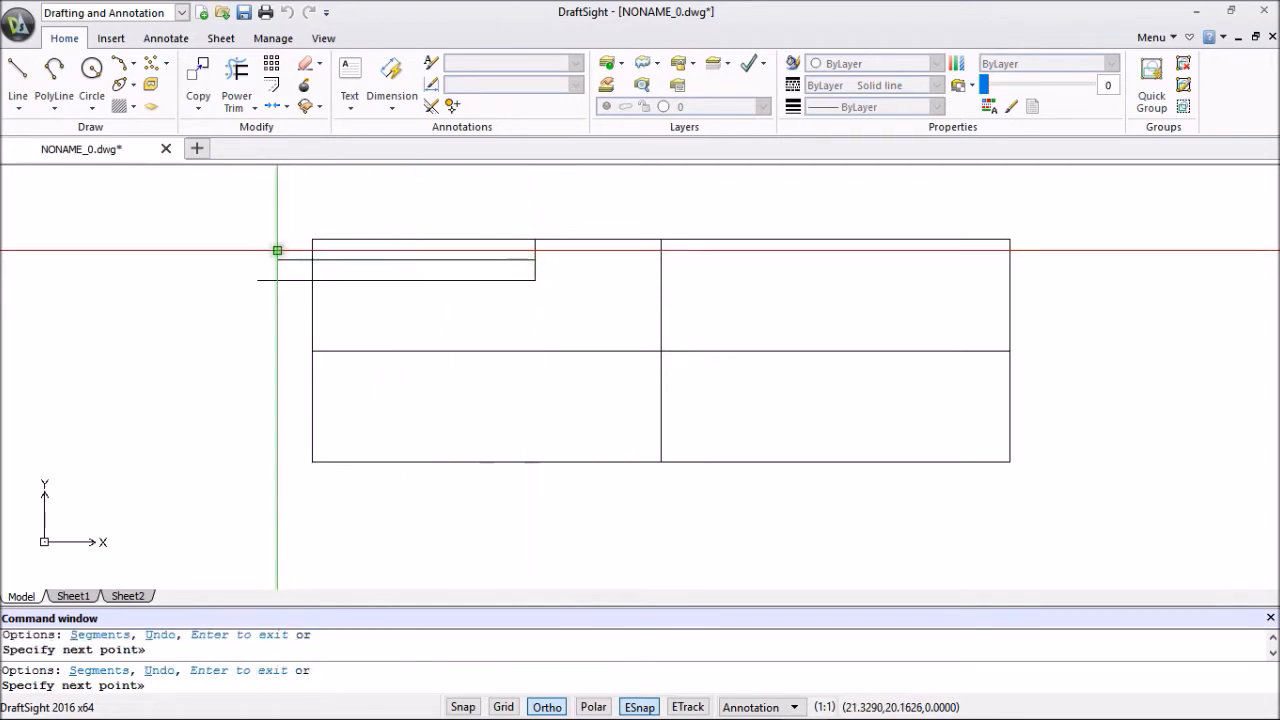
key("Escape")
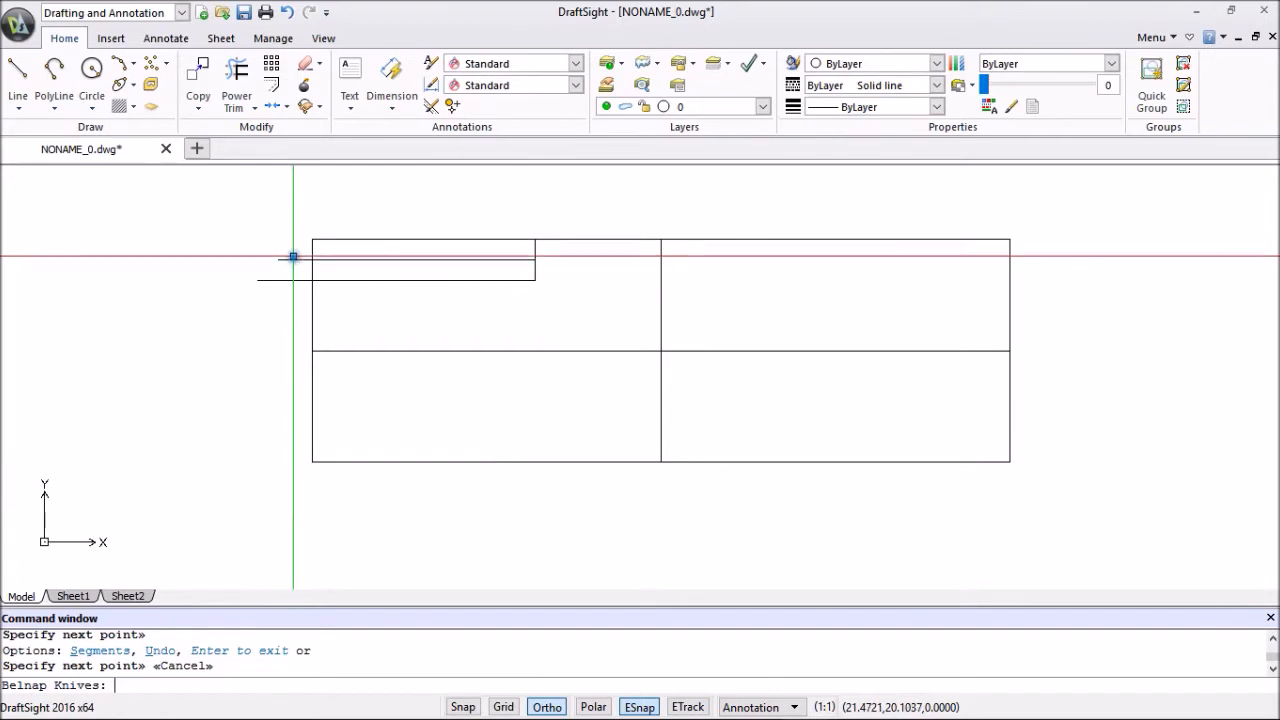
left_click(282, 259)
left_click(278, 260)
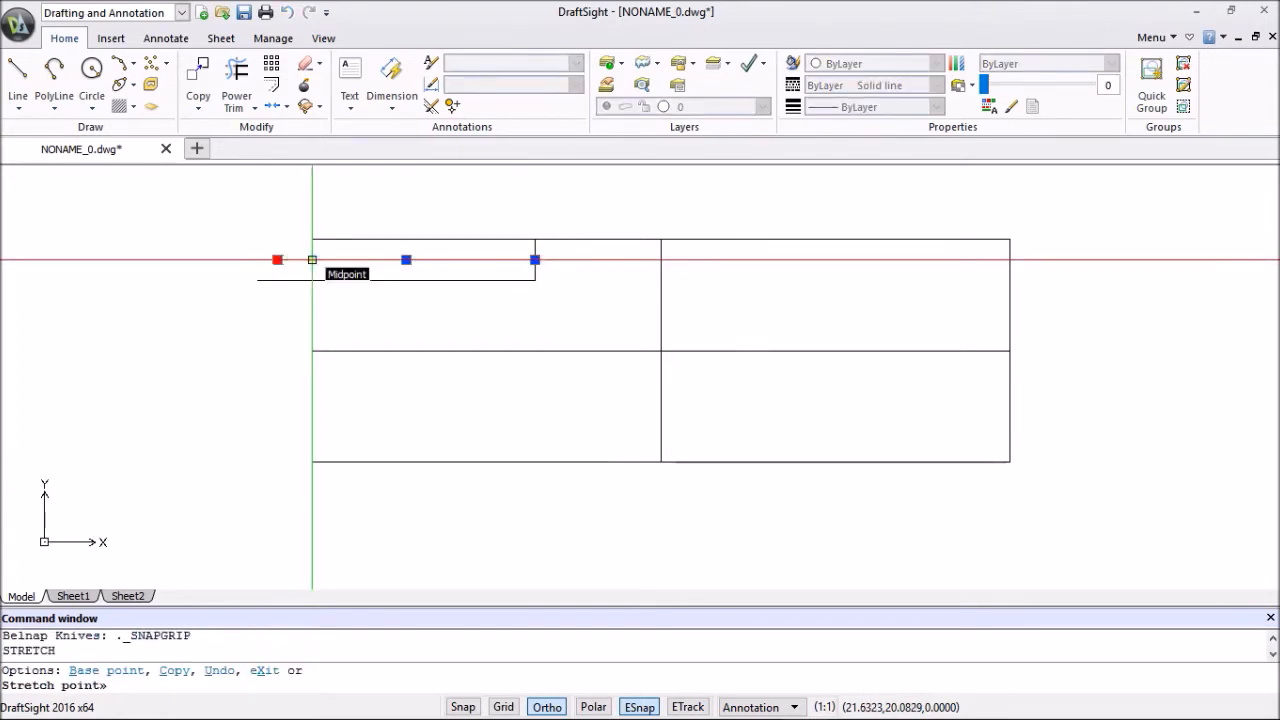
left_click(312, 260)
key("Escape")
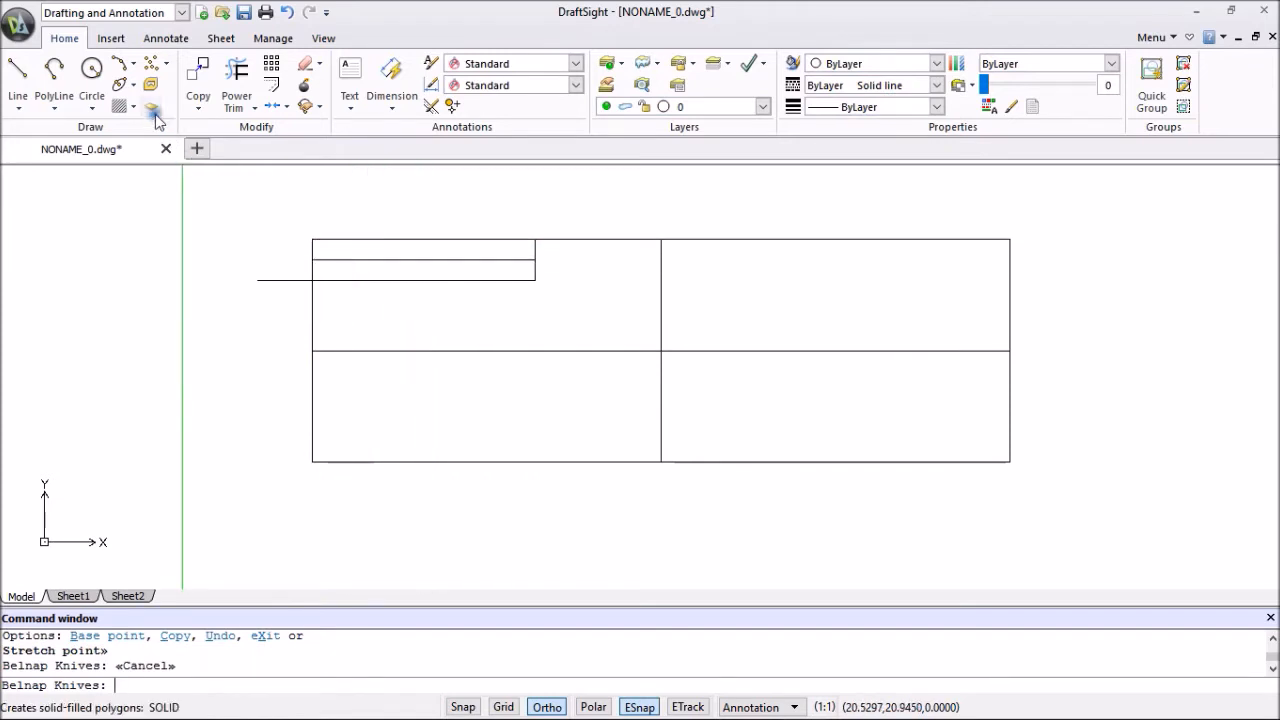
Try to draw a three-point arc from the left edge's .375 mark through the middle guide line to the short vertical segment's top end.
left_click(120, 67)
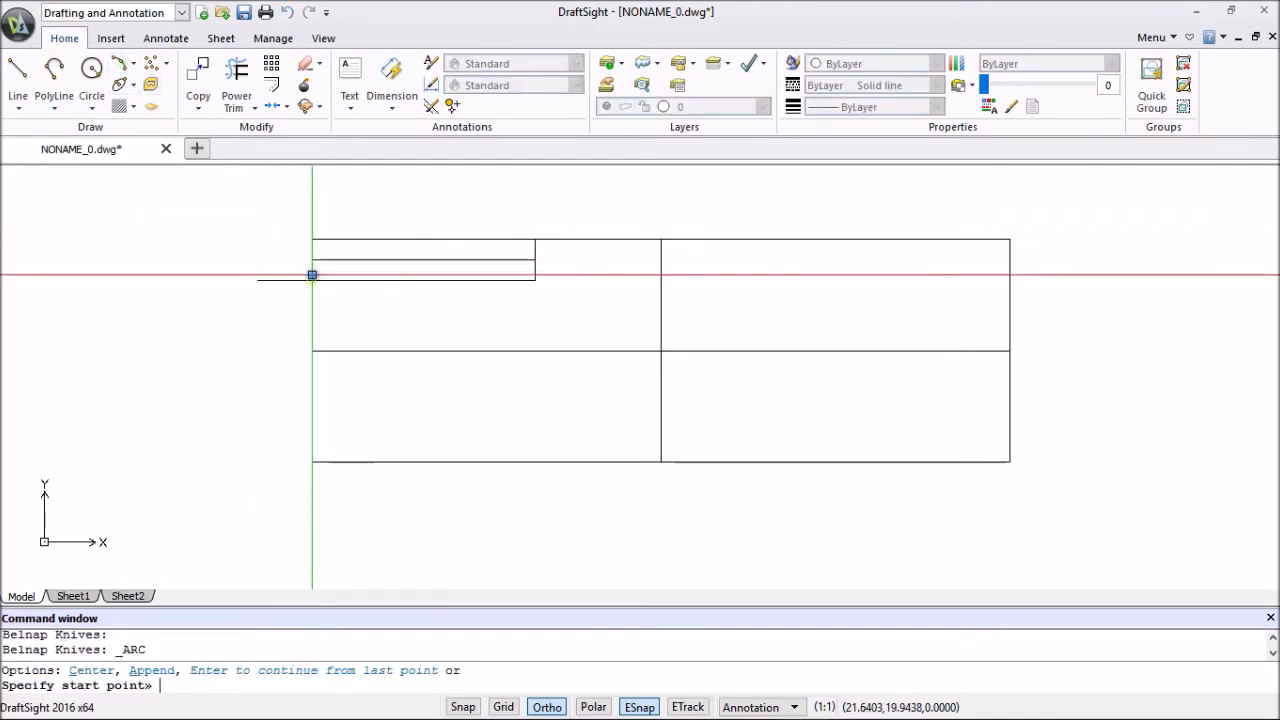
left_click(312, 280)
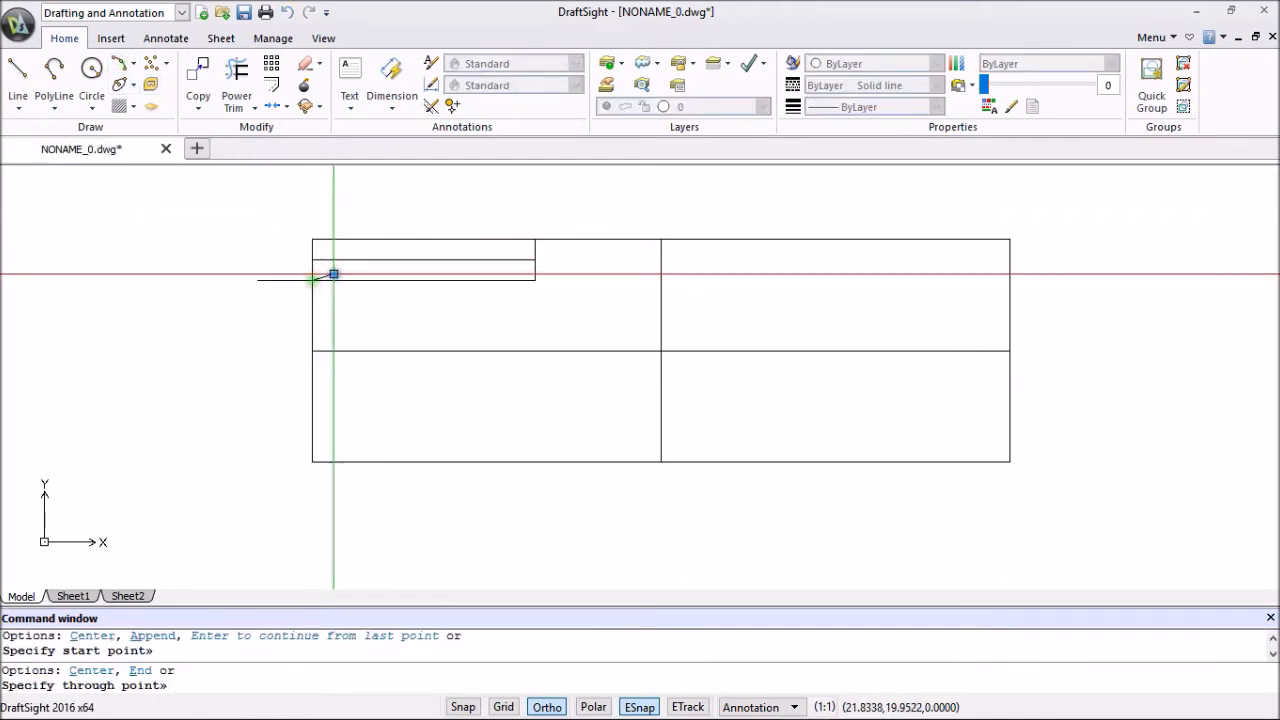
left_click(423, 260)
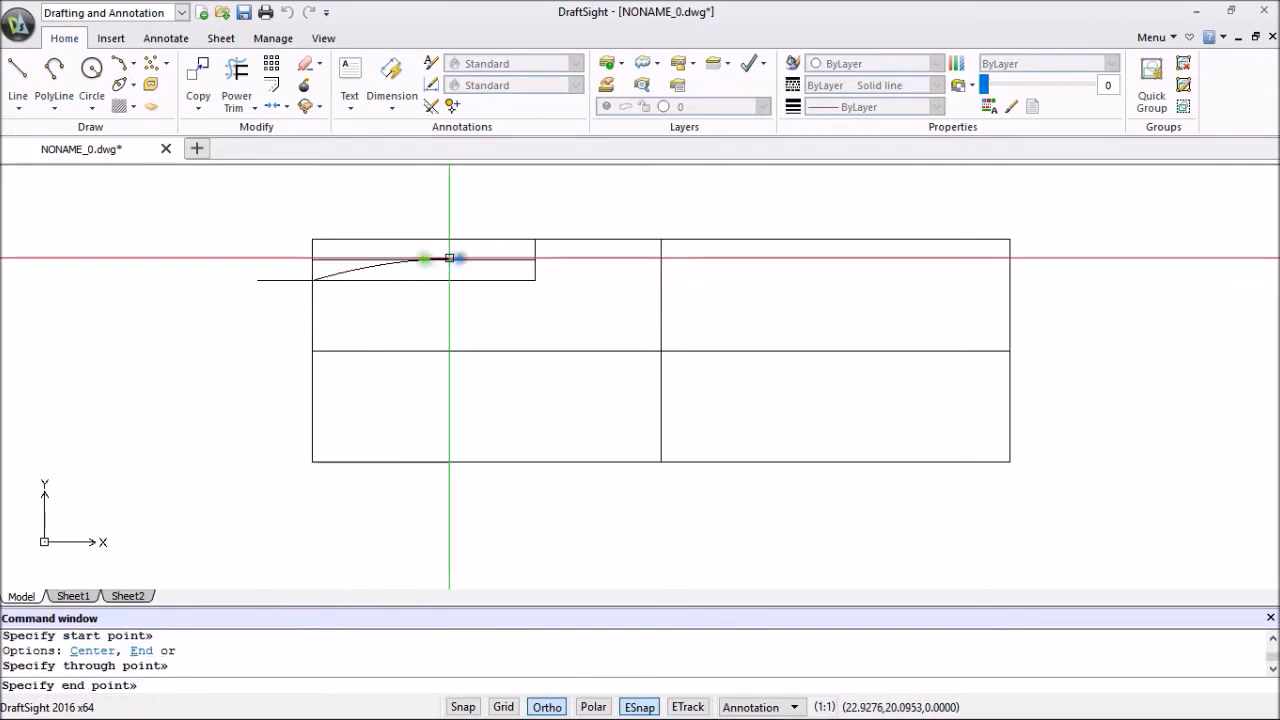
left_click(535, 240)
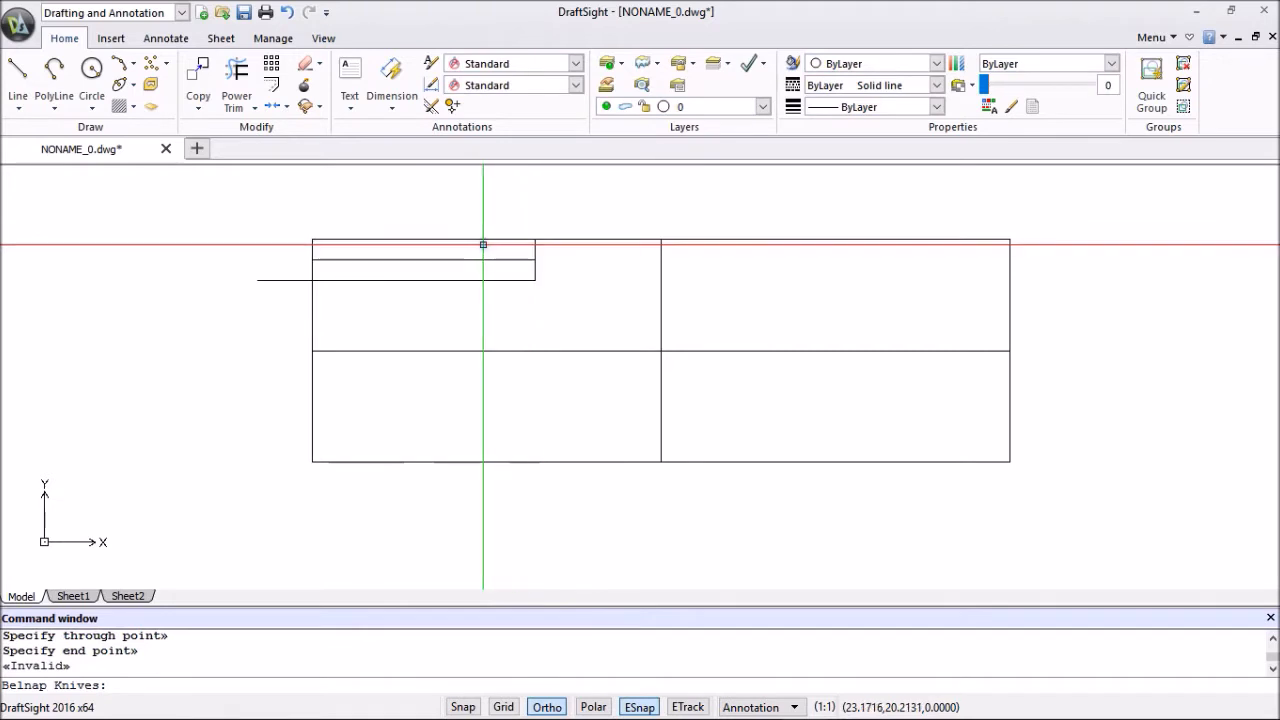
key("Escape")
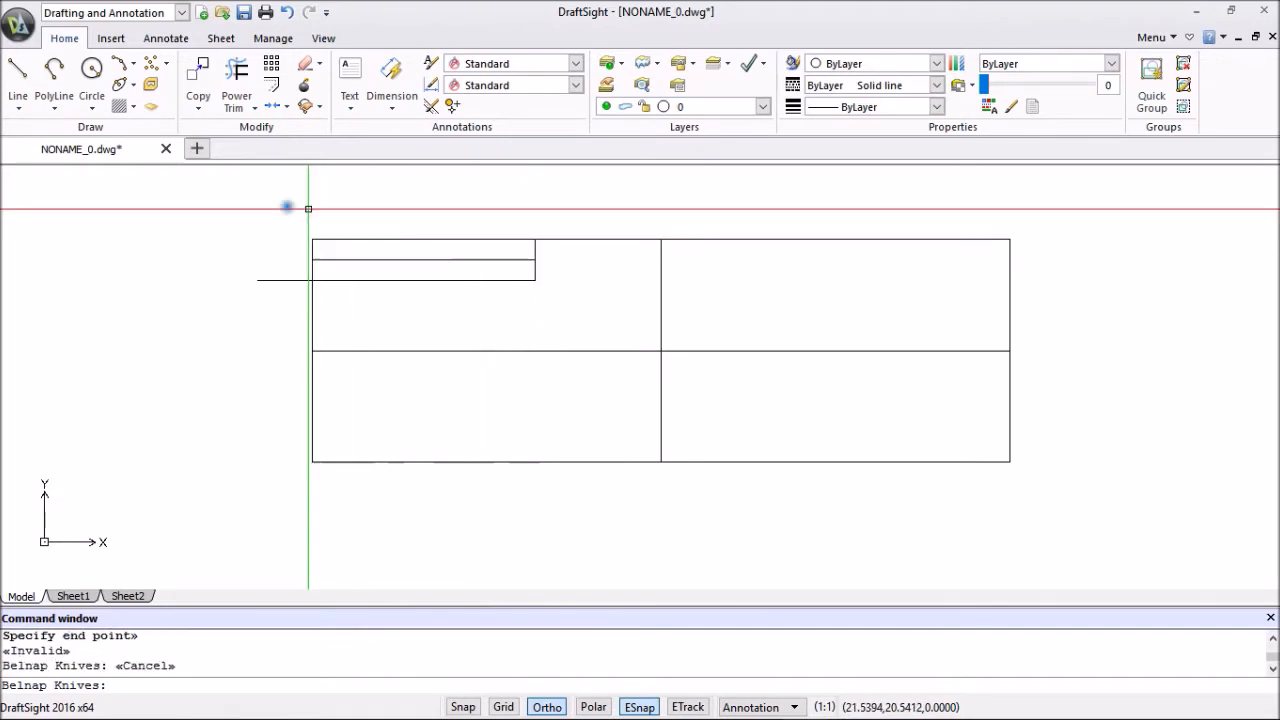
left_click(119, 63)
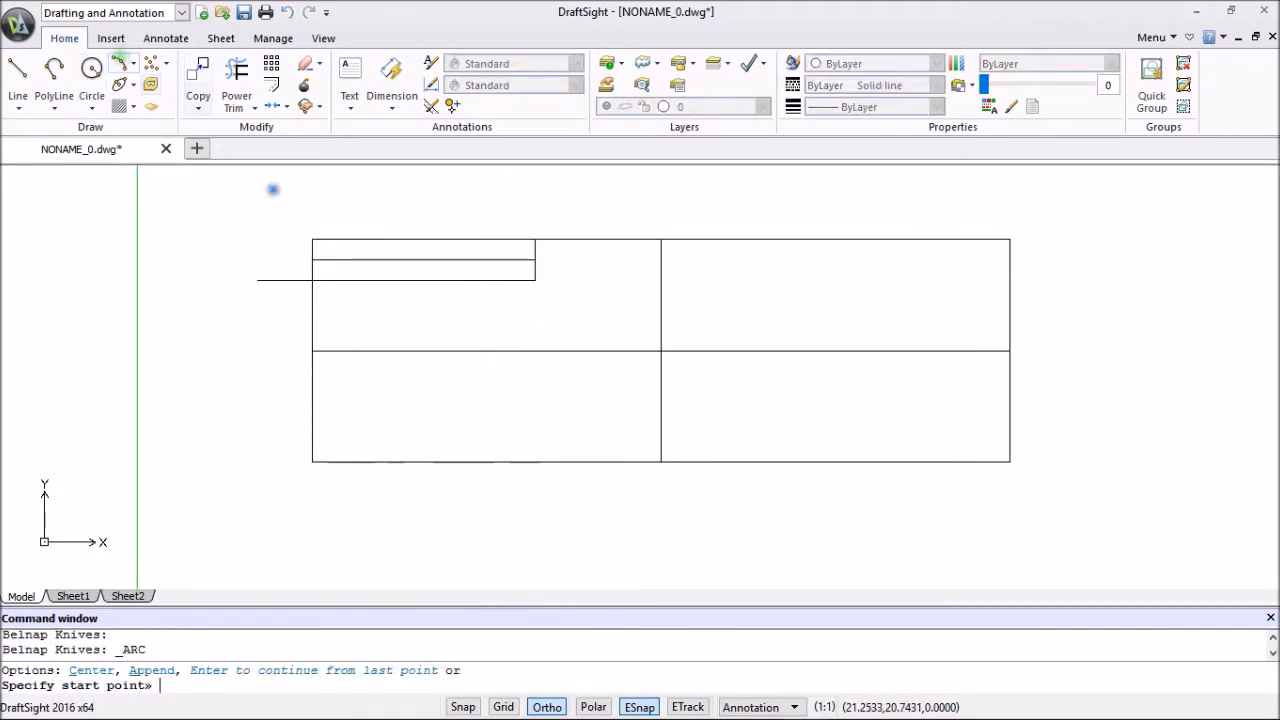
left_click(312, 280)
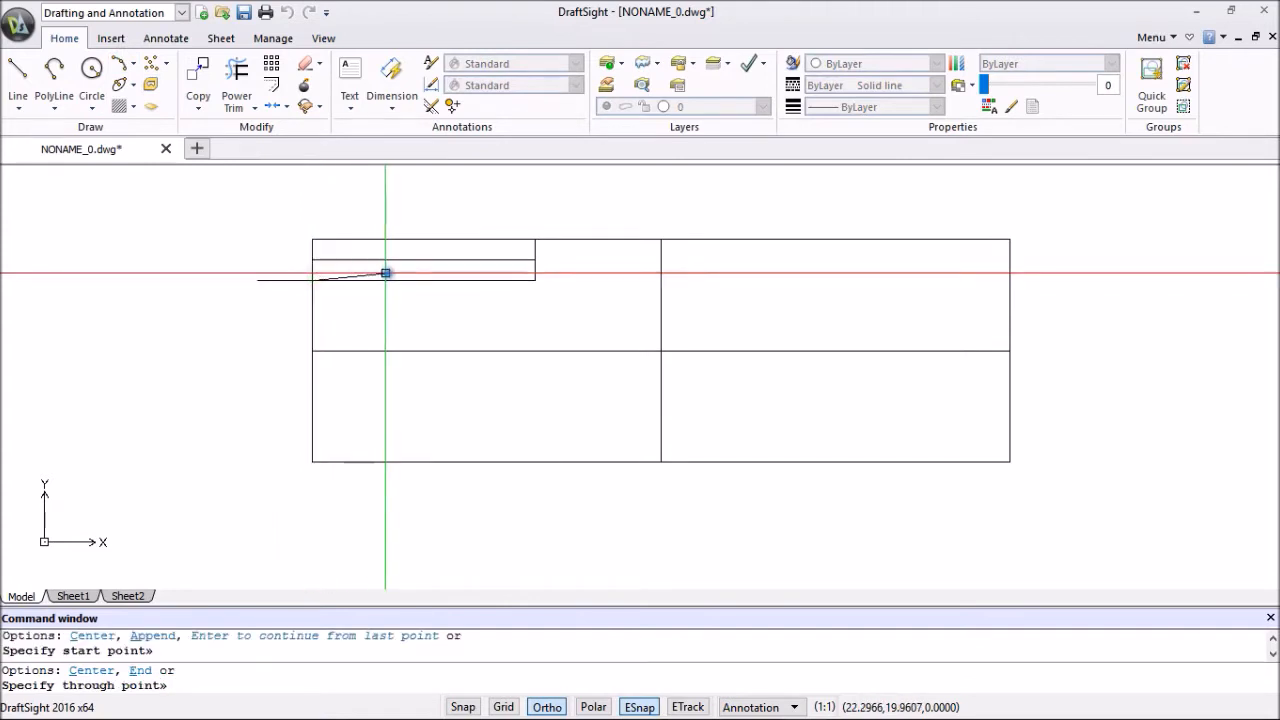
left_click(418, 258)
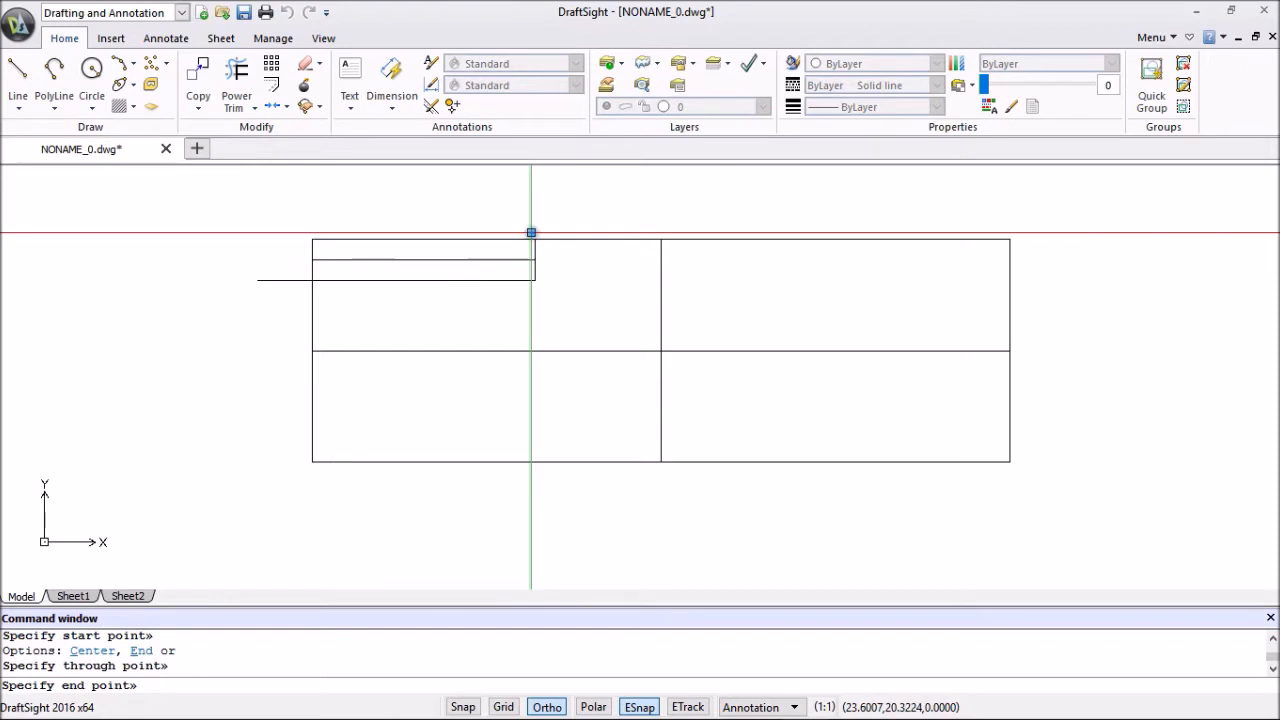
scroll(535, 239, "up", 2)
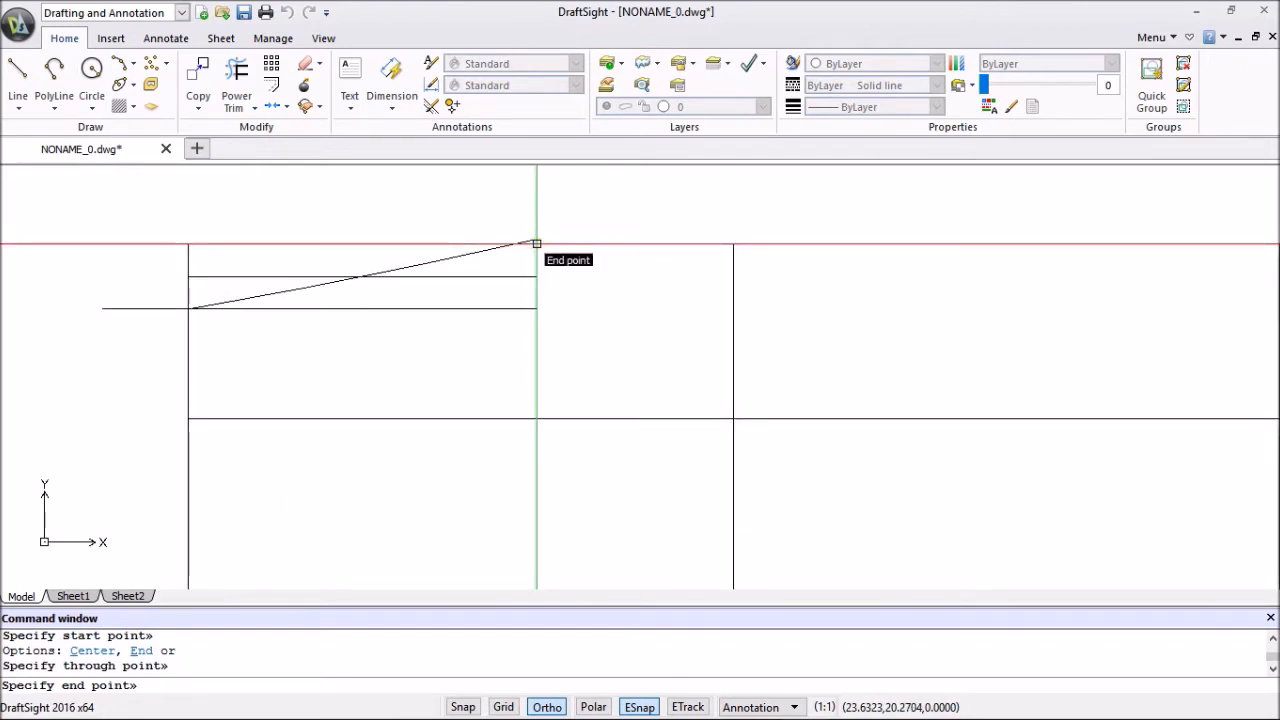
left_click(537, 243)
scroll(506, 269, "down", 1)
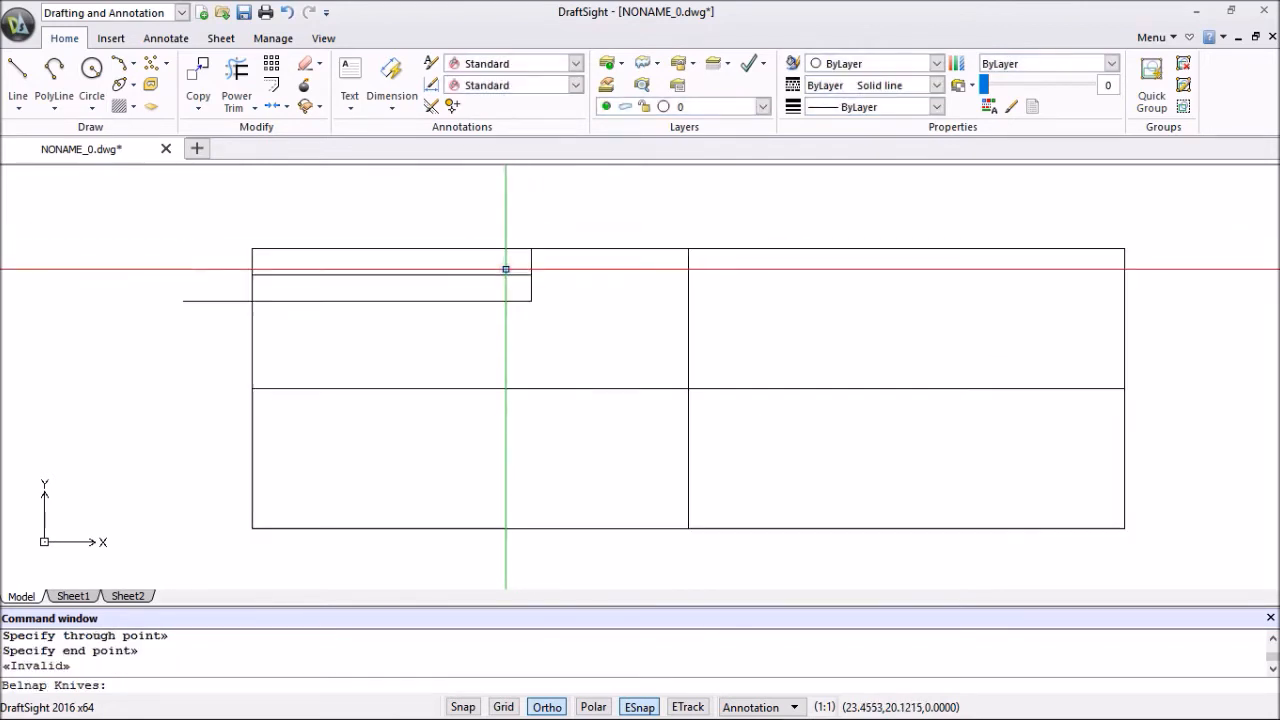
scroll(507, 276, "down", 1)
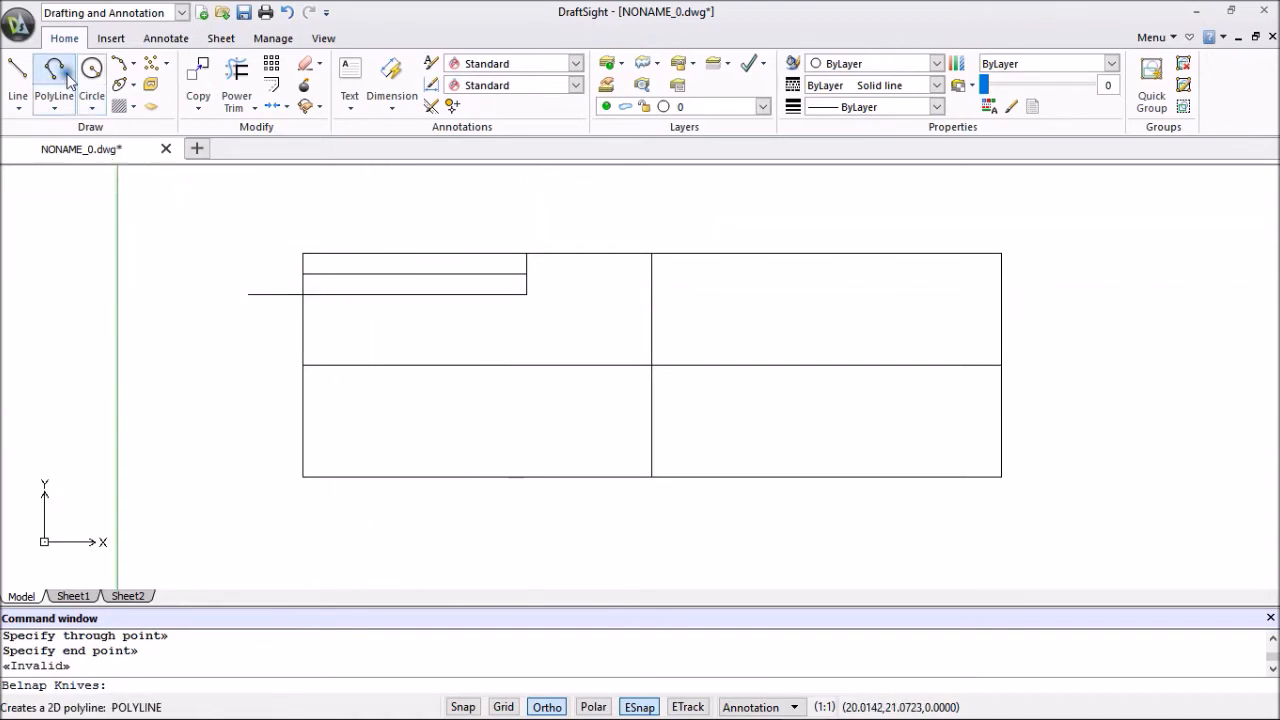
Draw a three-point arc from the short vertical segment's top end, through a point just below the middle guide line, to the left edge's .375 mark.
left_click(119, 66)
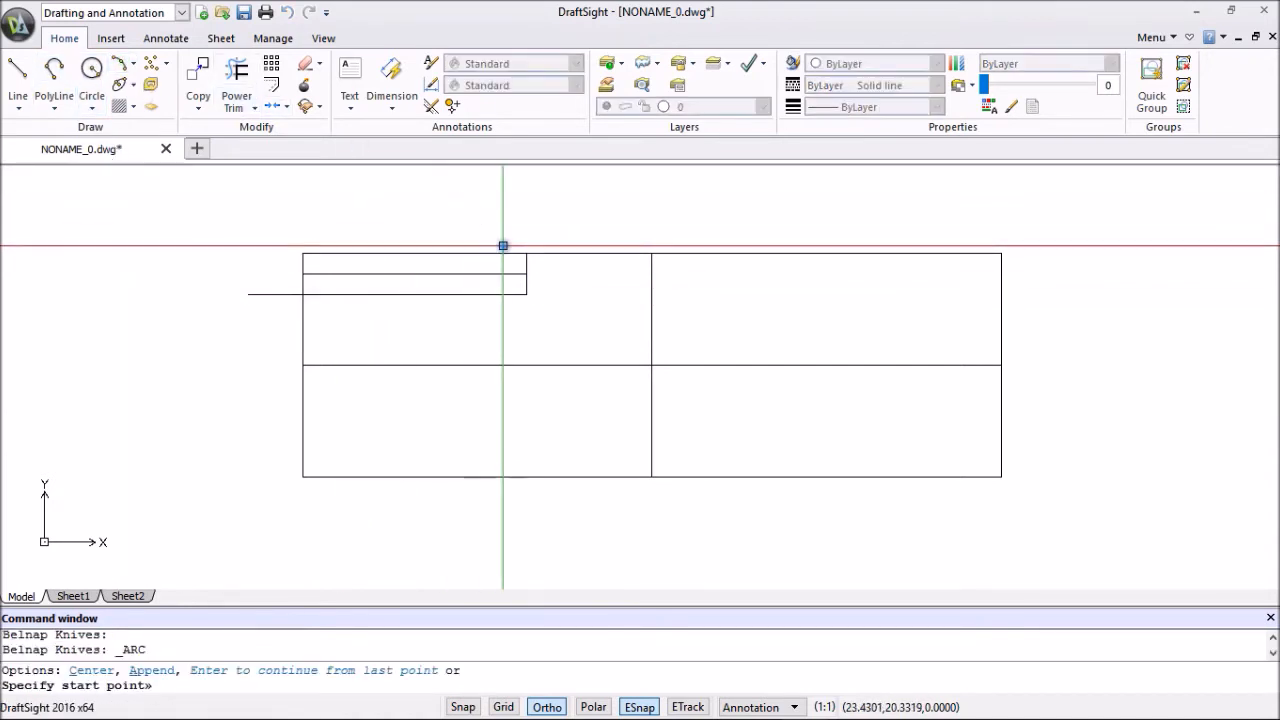
scroll(531, 246, "up", 2)
left_click(538, 256)
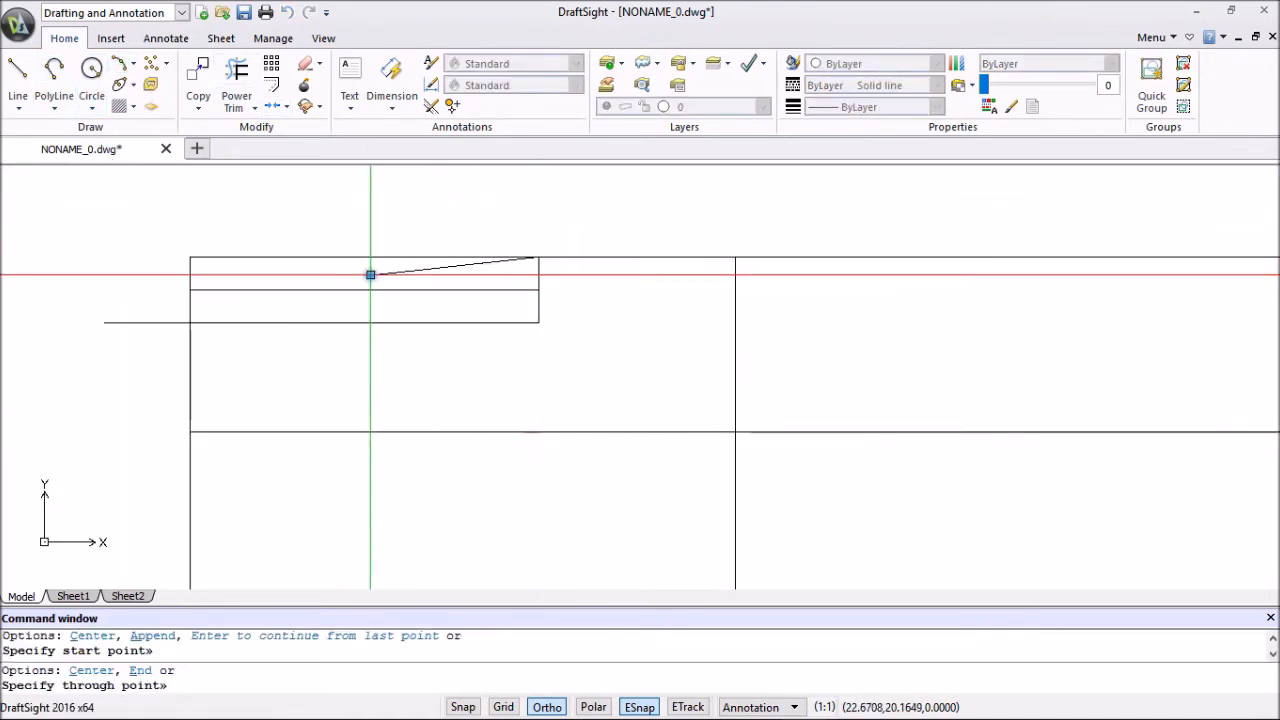
left_click(363, 301)
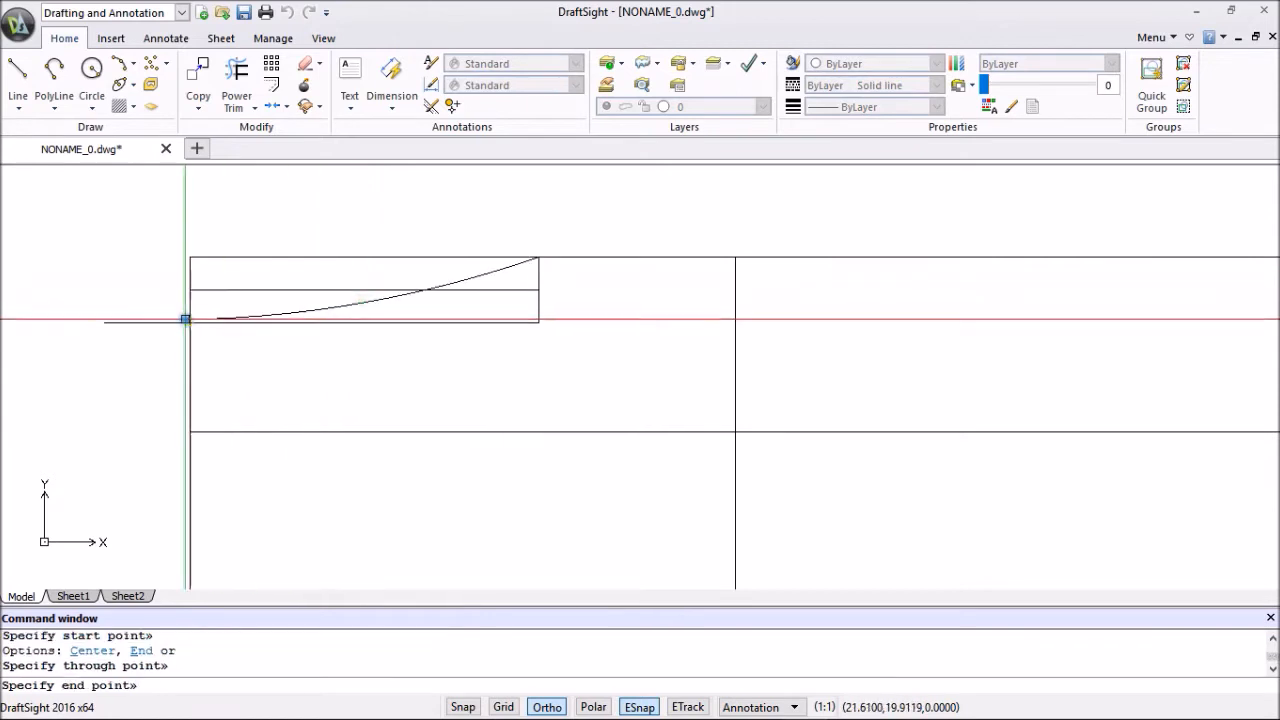
left_click(190, 323)
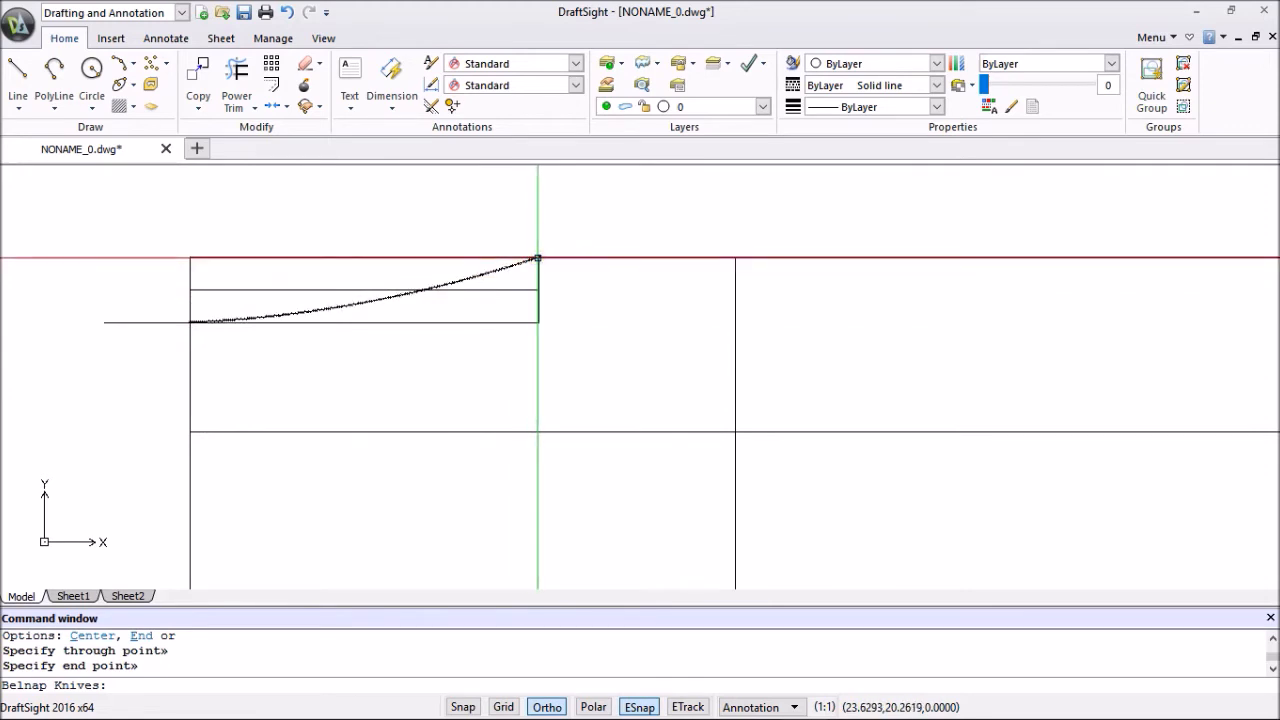
scroll(746, 291, "down", 1)
middle_click_drag(823, 309, 598, 326)
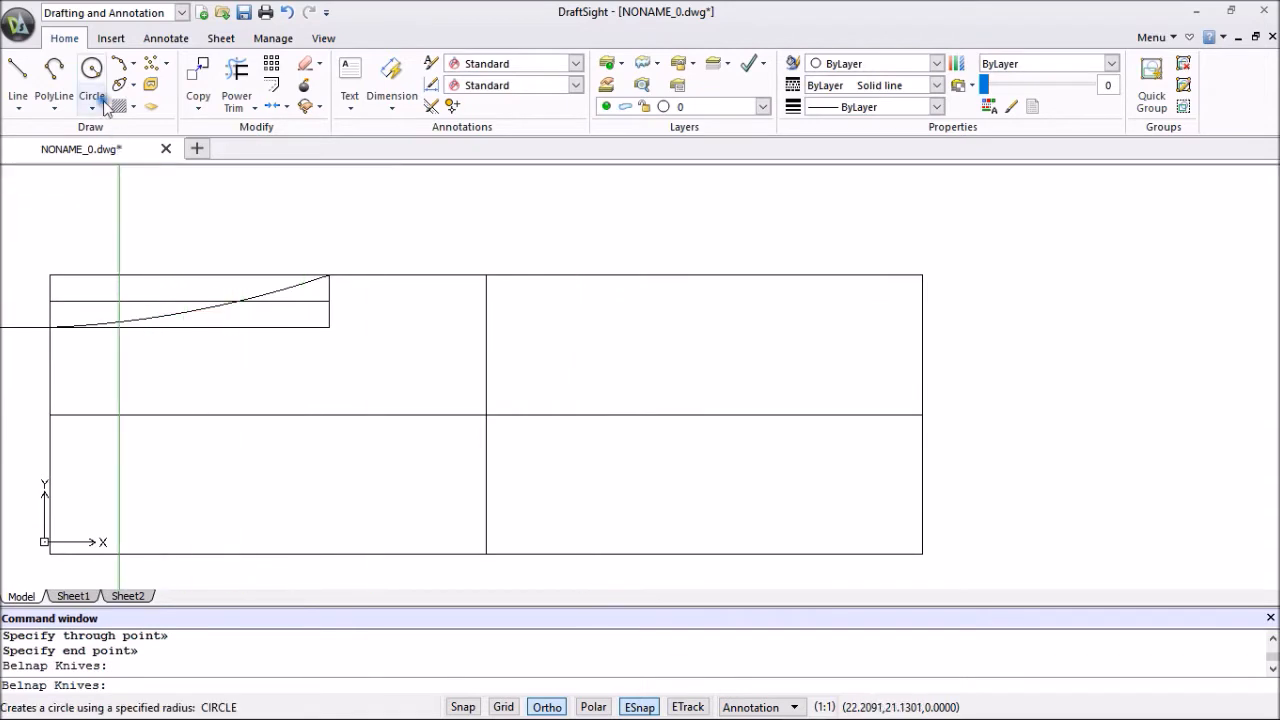
Draw a three-point arc from the short vertical segment's top end, dipping slightly below the rectangle's top edge, to the vertical centre line's top end.
left_click(118, 64)
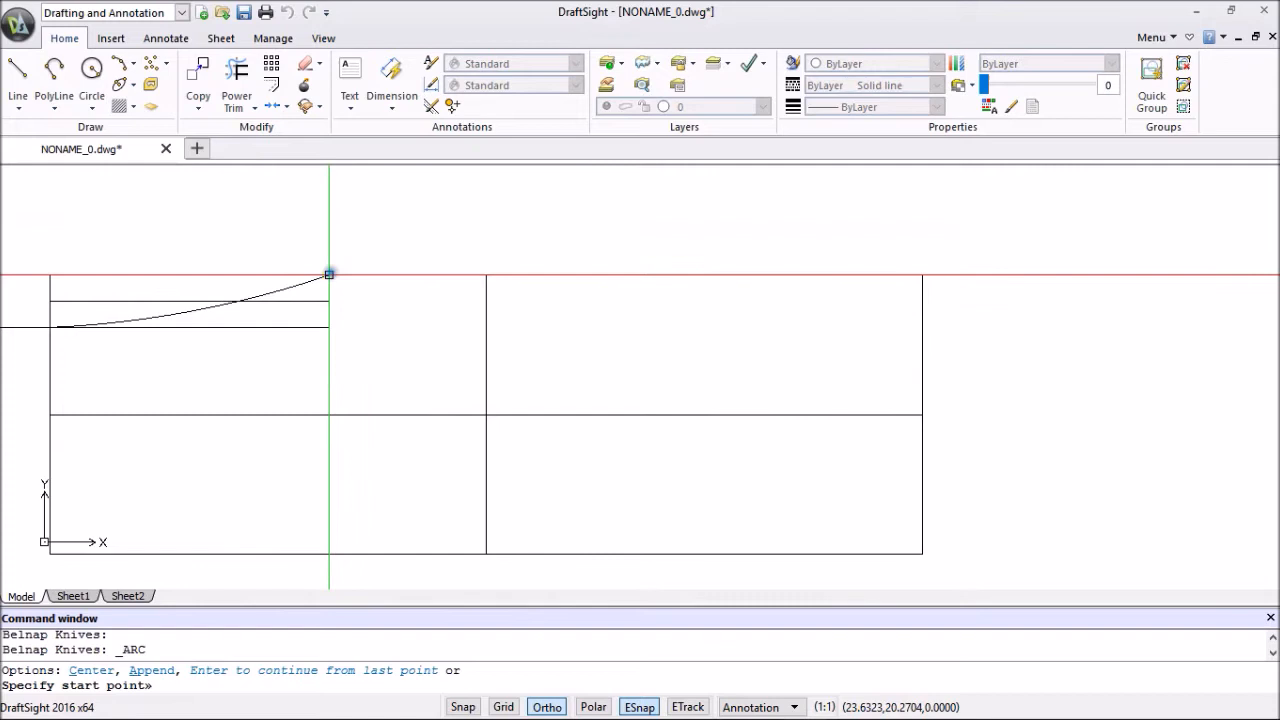
left_click(329, 274)
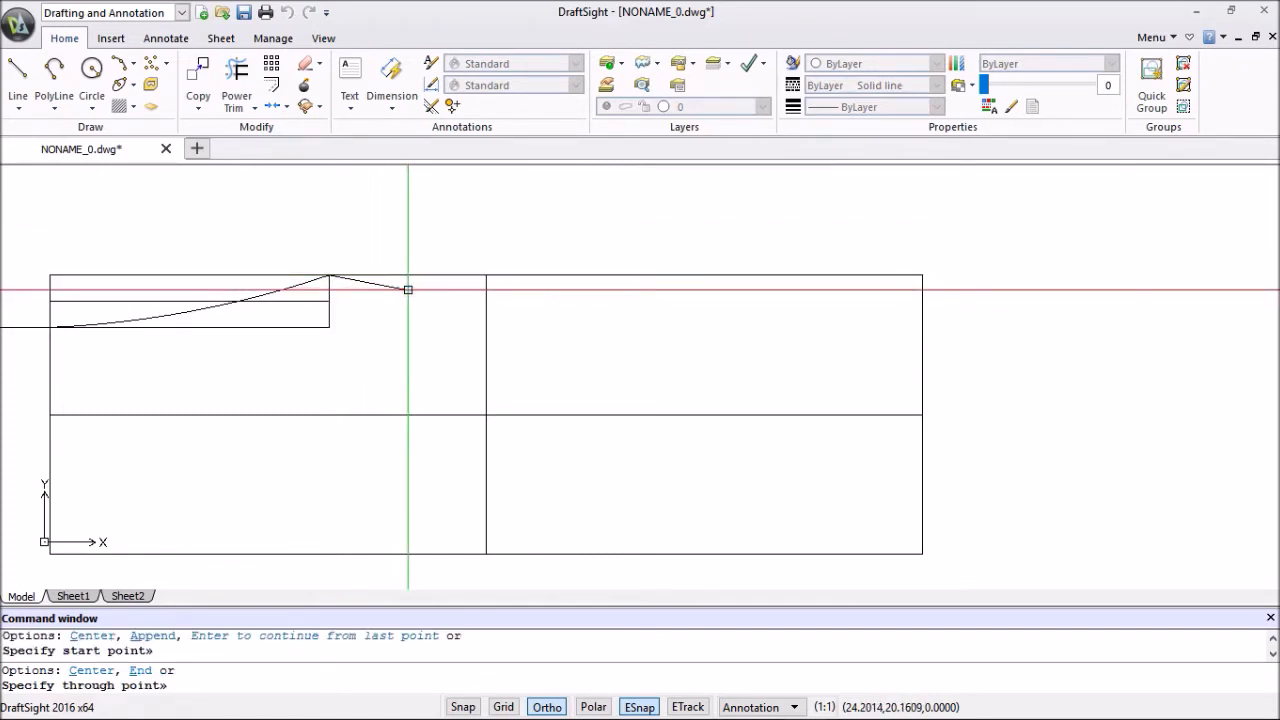
left_click(408, 290)
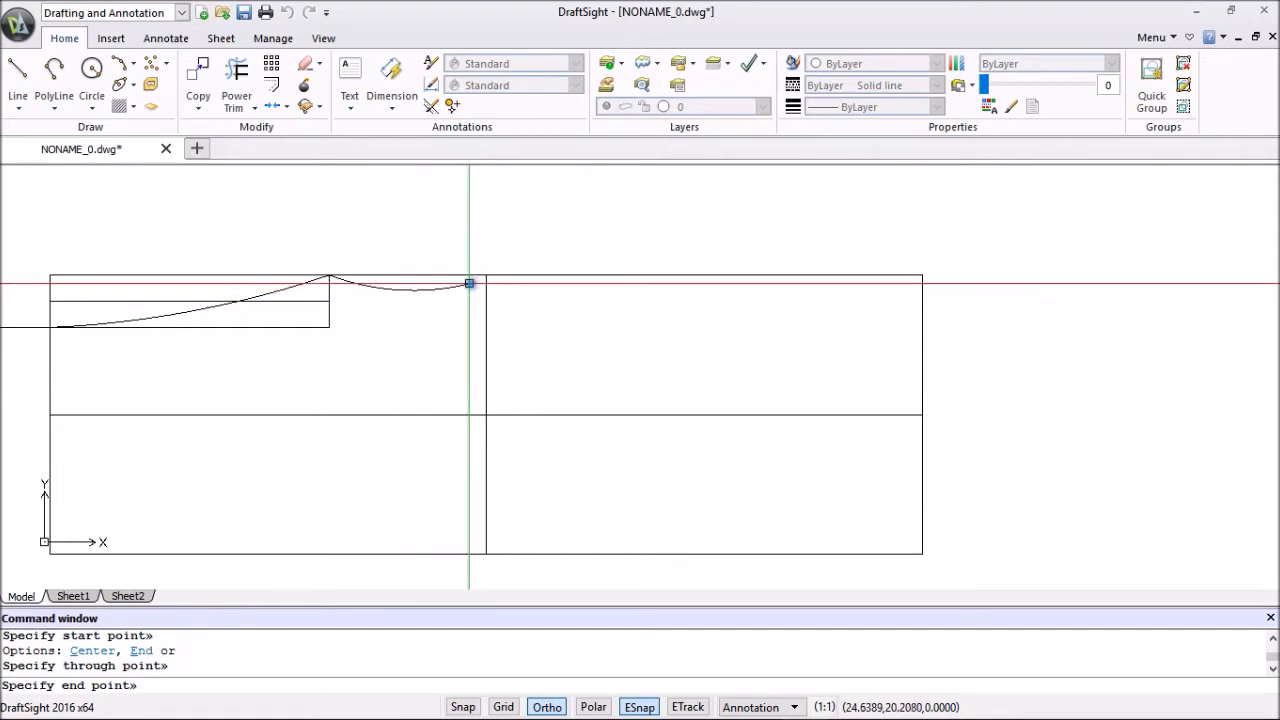
left_click(484, 275)
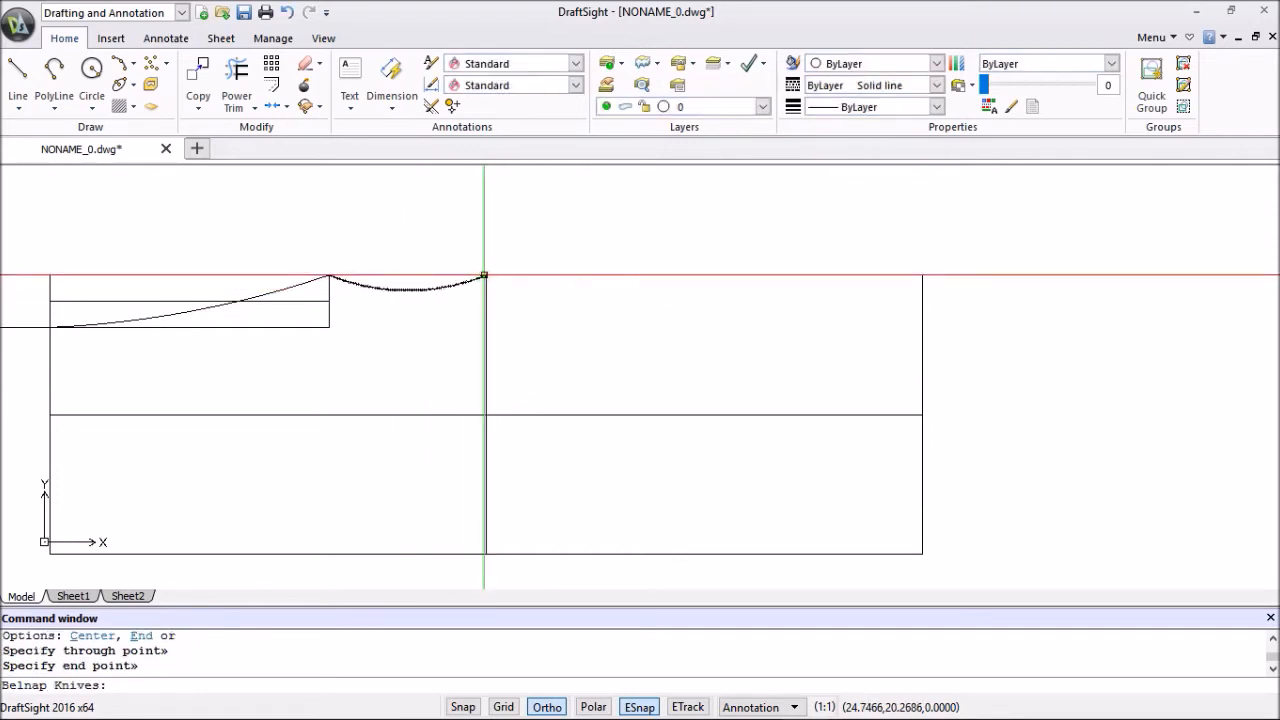
key("Escape")
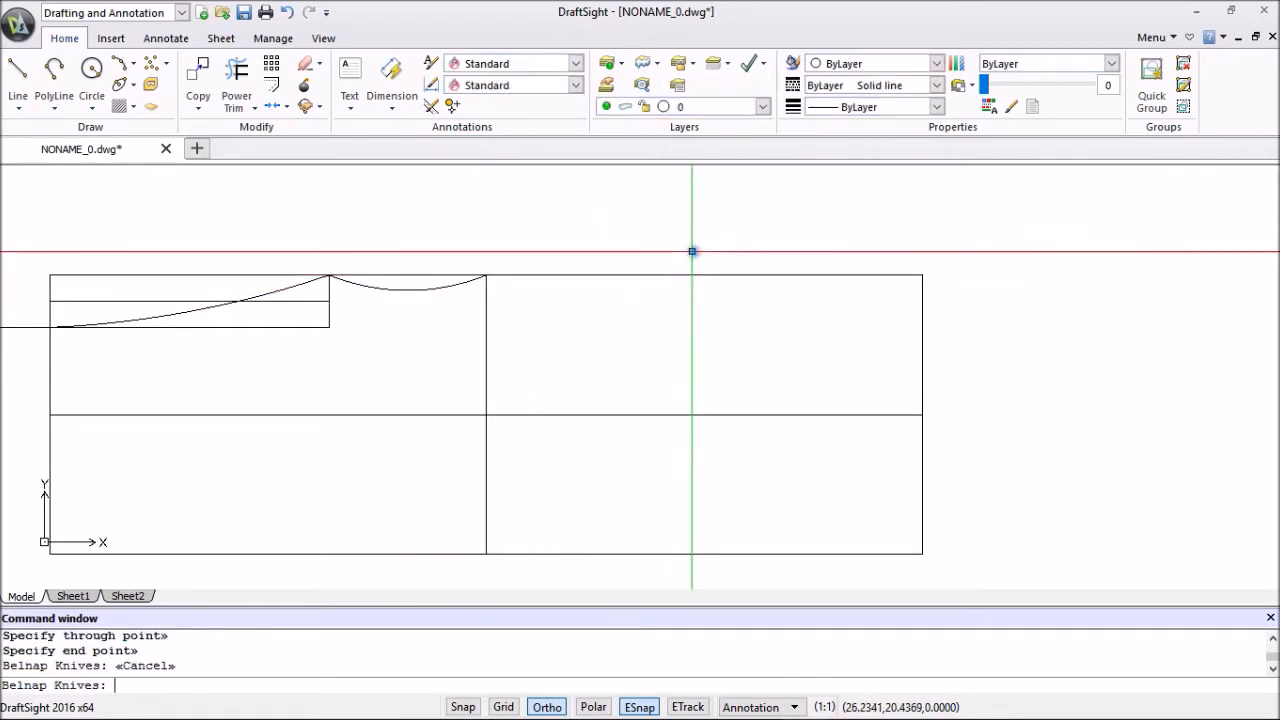
Draw a three-point arc from the left edge's .375 mark, bulging down through the lower-left quadrant, to the bottom edge near the vertical centre line.
scroll(541, 247, "down", 2)
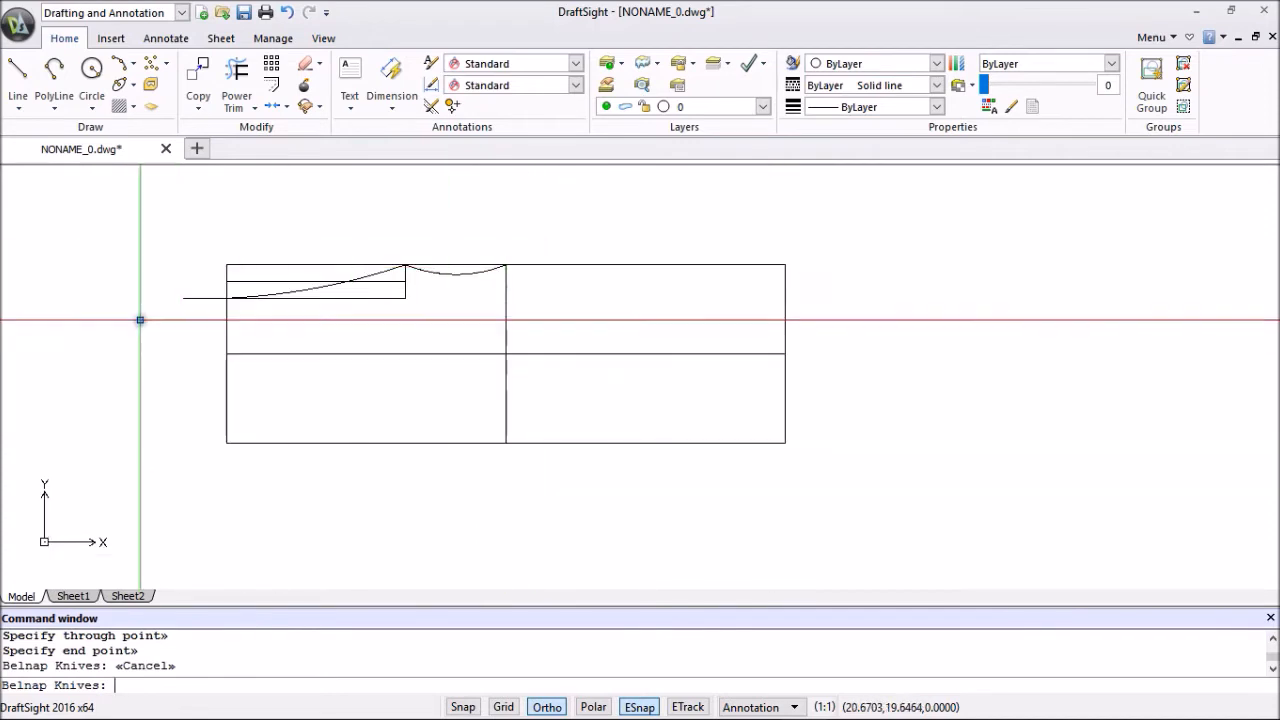
left_click(119, 66)
left_click(226, 298)
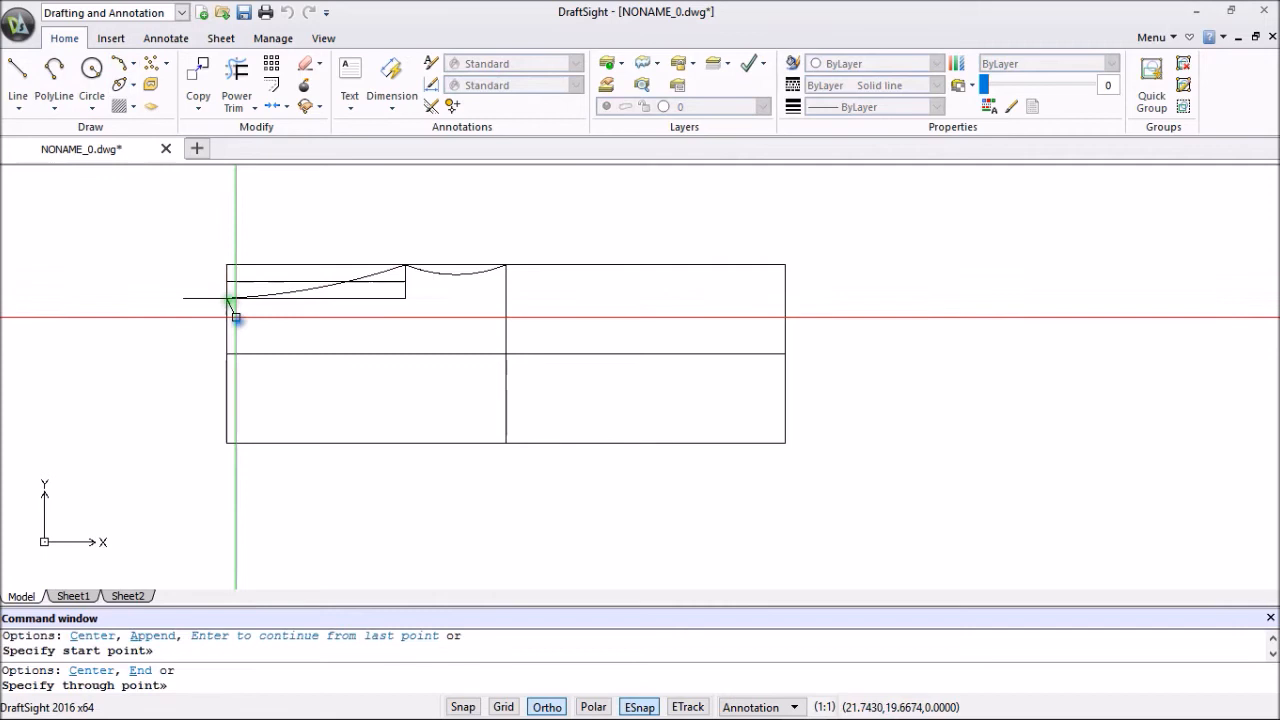
left_click(358, 409)
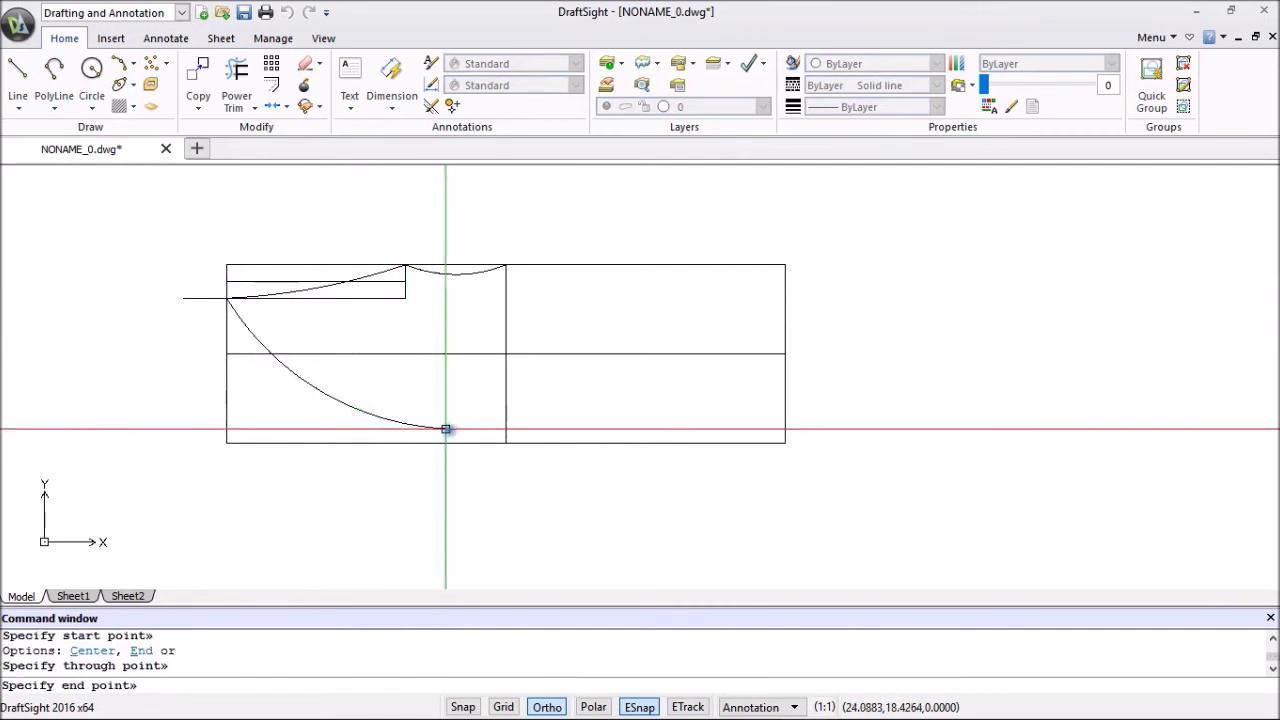
left_click(503, 441)
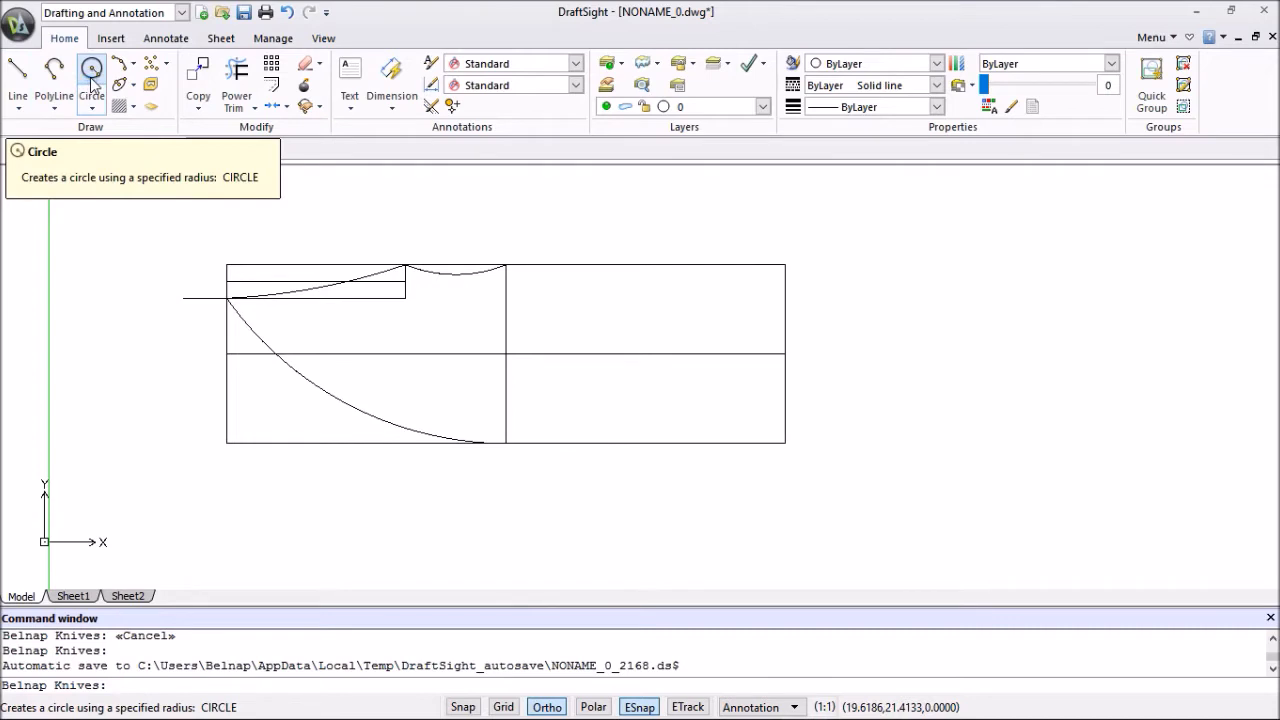
Try to draw a .5 guide line from the rectangle's lower-right corner.
left_click(19, 70)
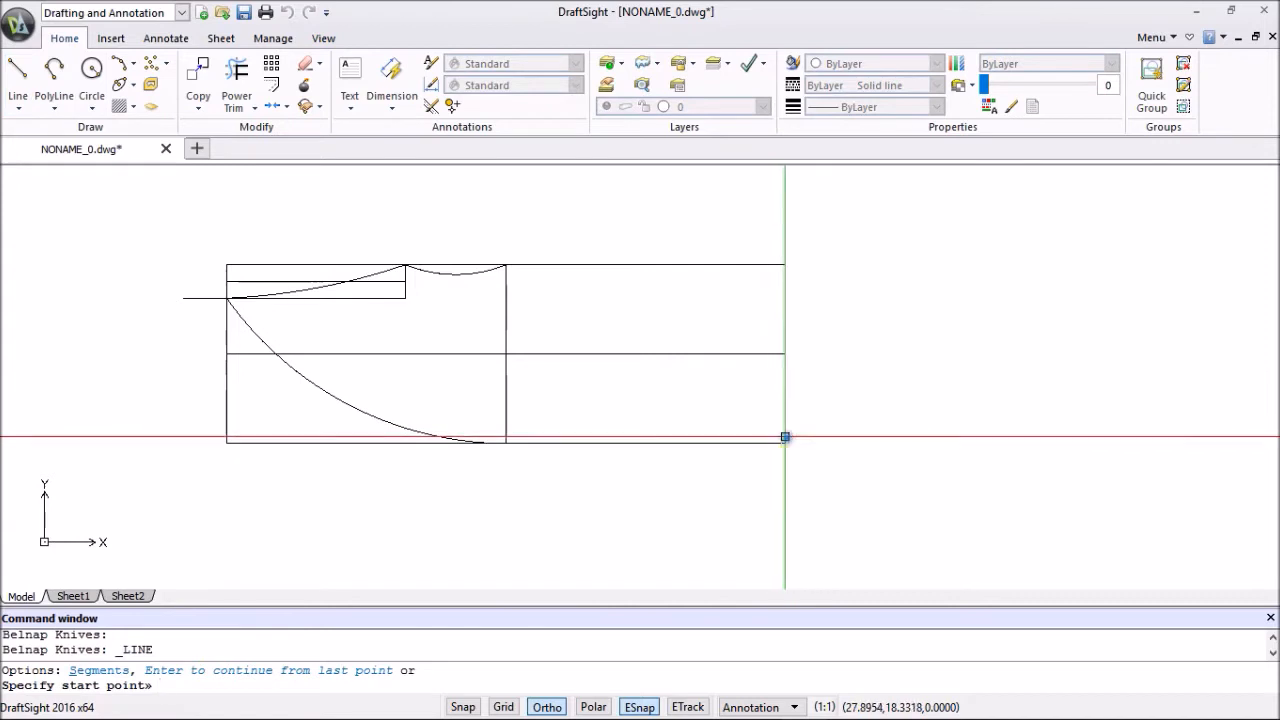
left_click(785, 443)
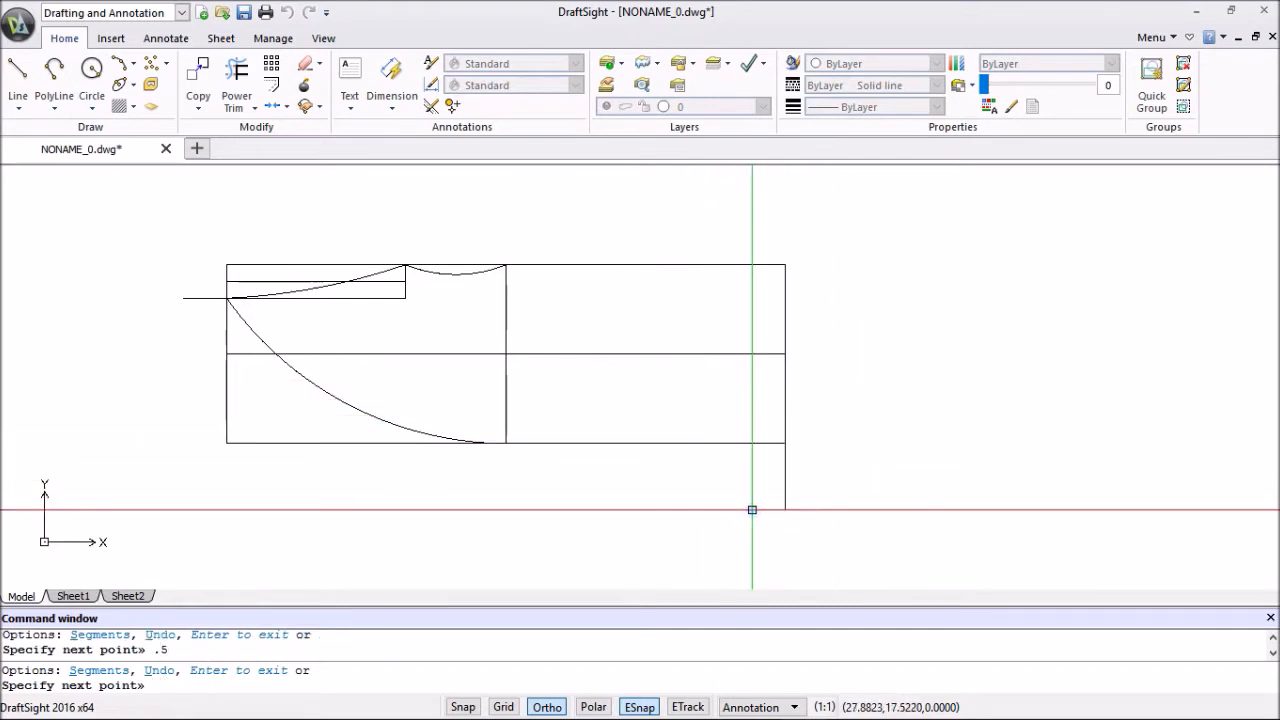
key("Escape")
right_click(777, 487)
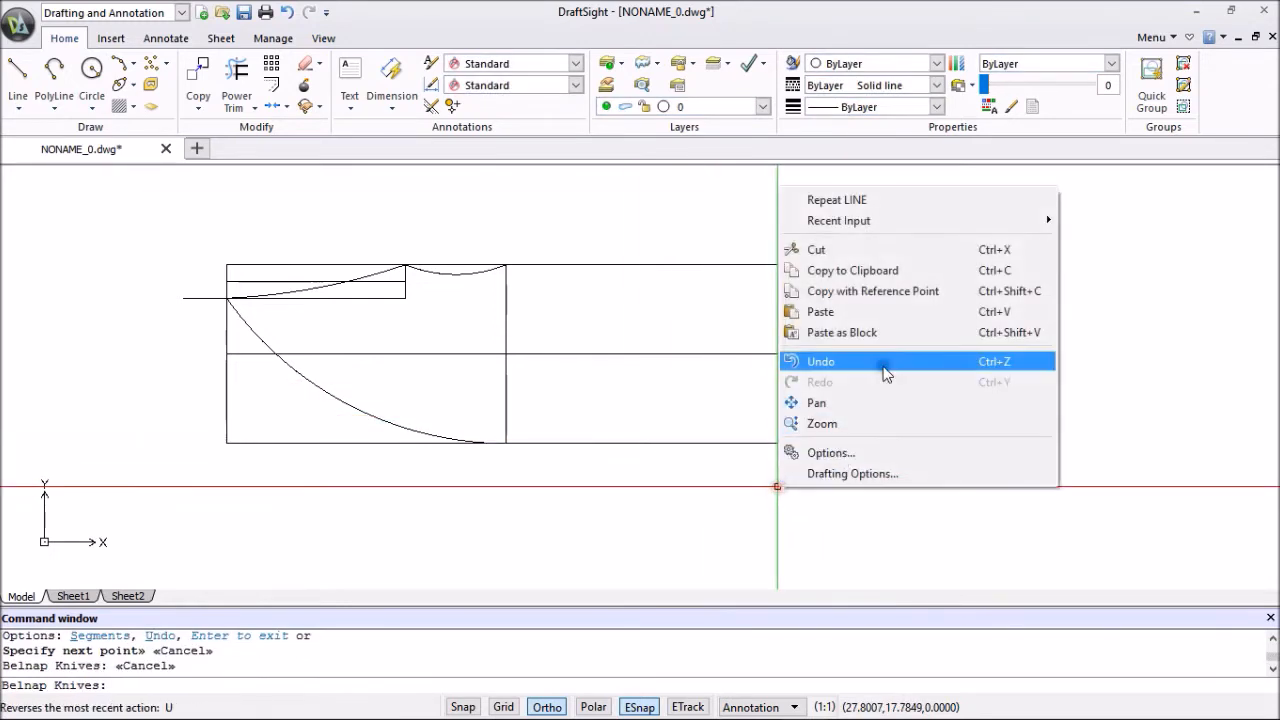
left_click(846, 200)
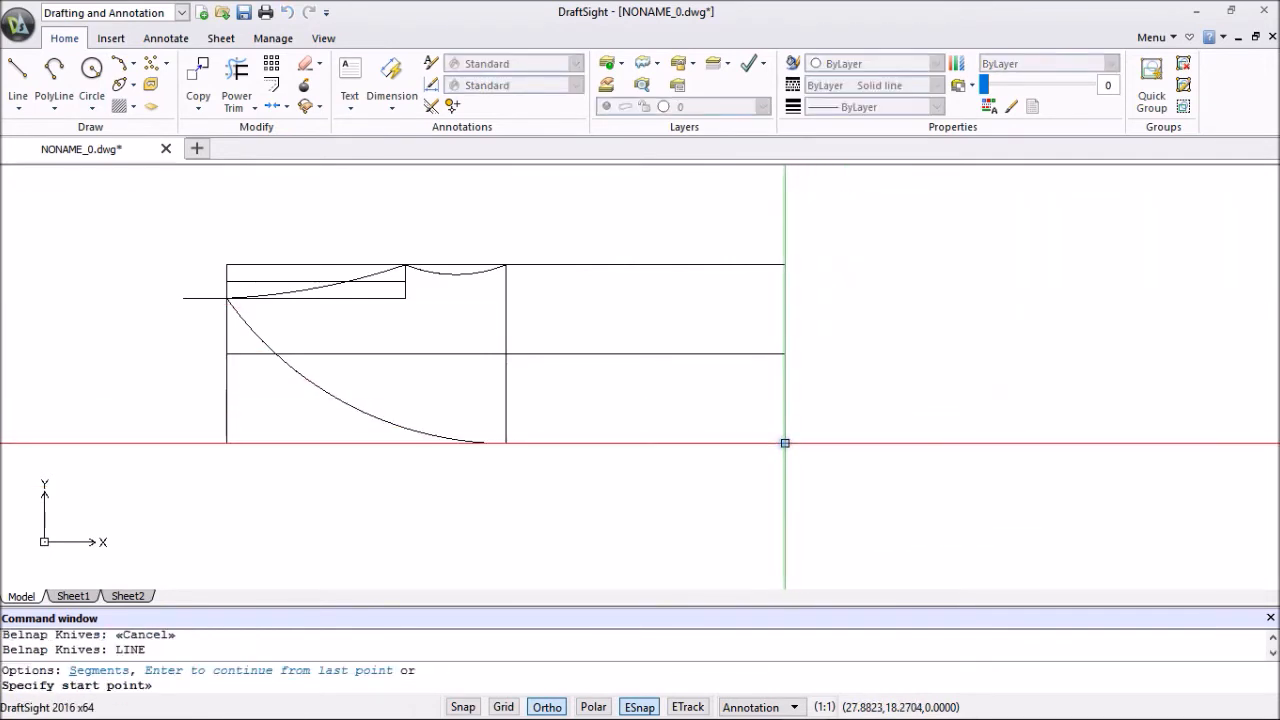
left_click(785, 441)
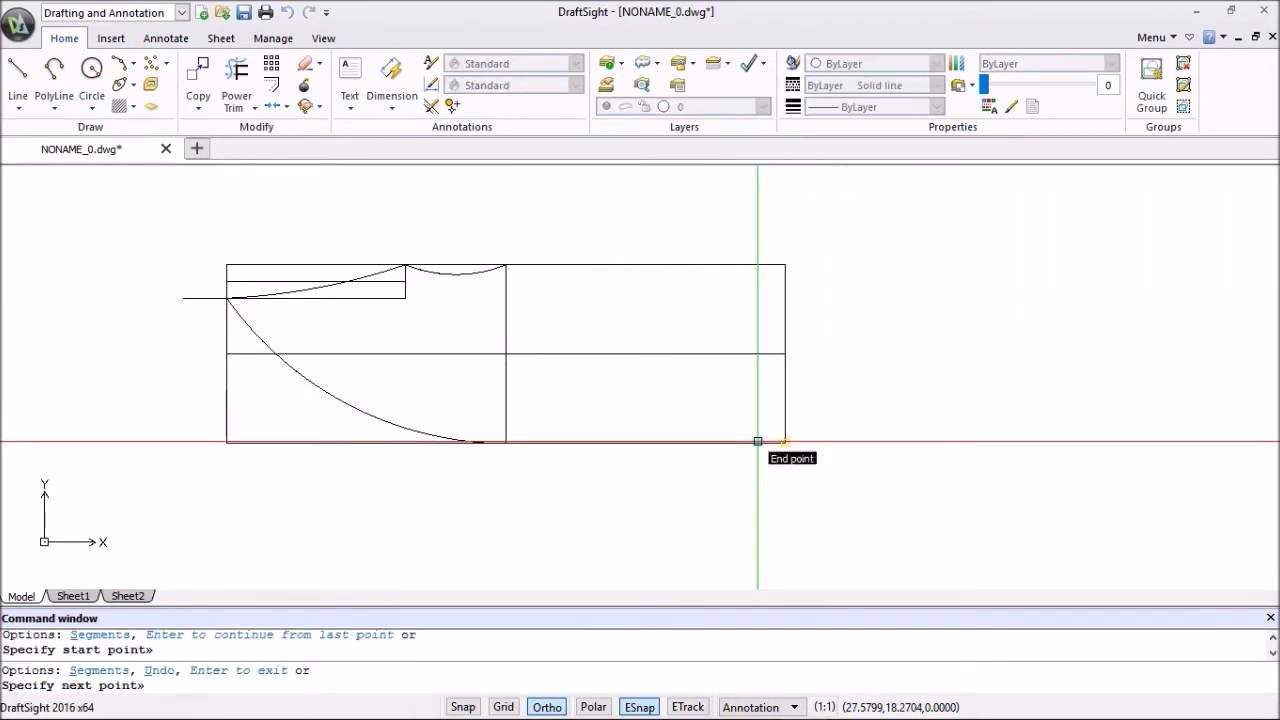
key("Return")
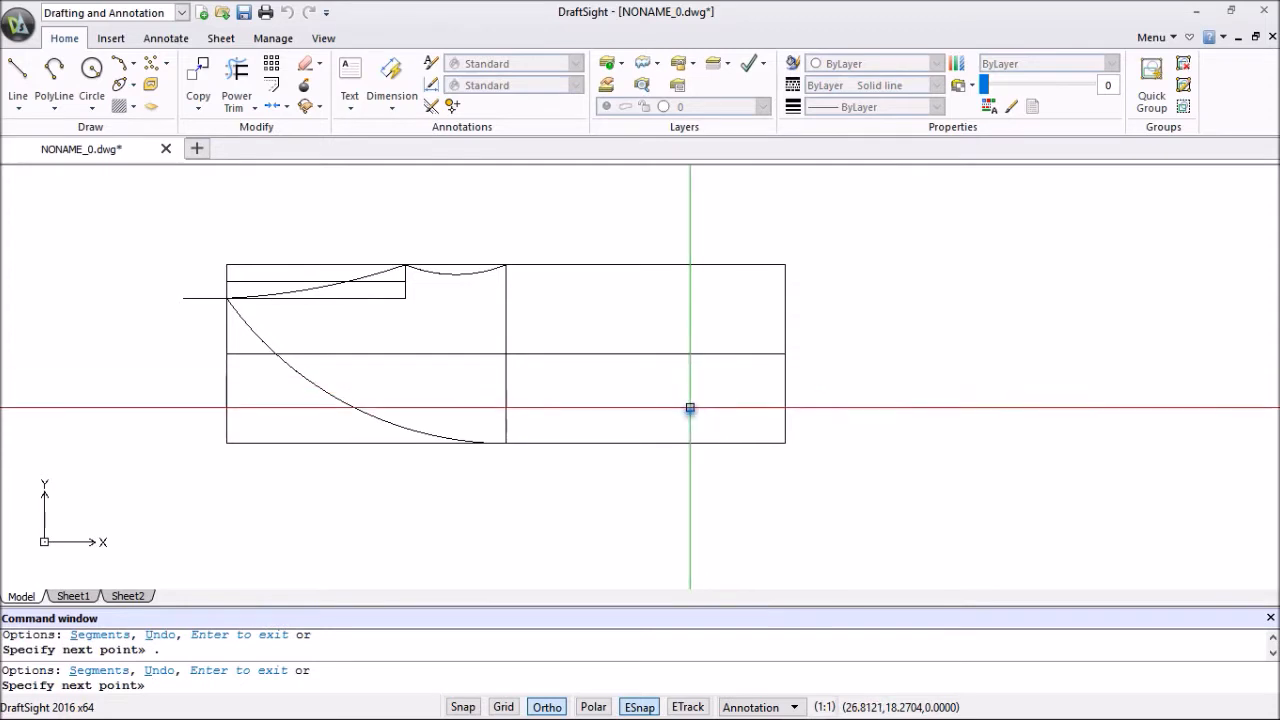
key("Escape")
key("Escape")
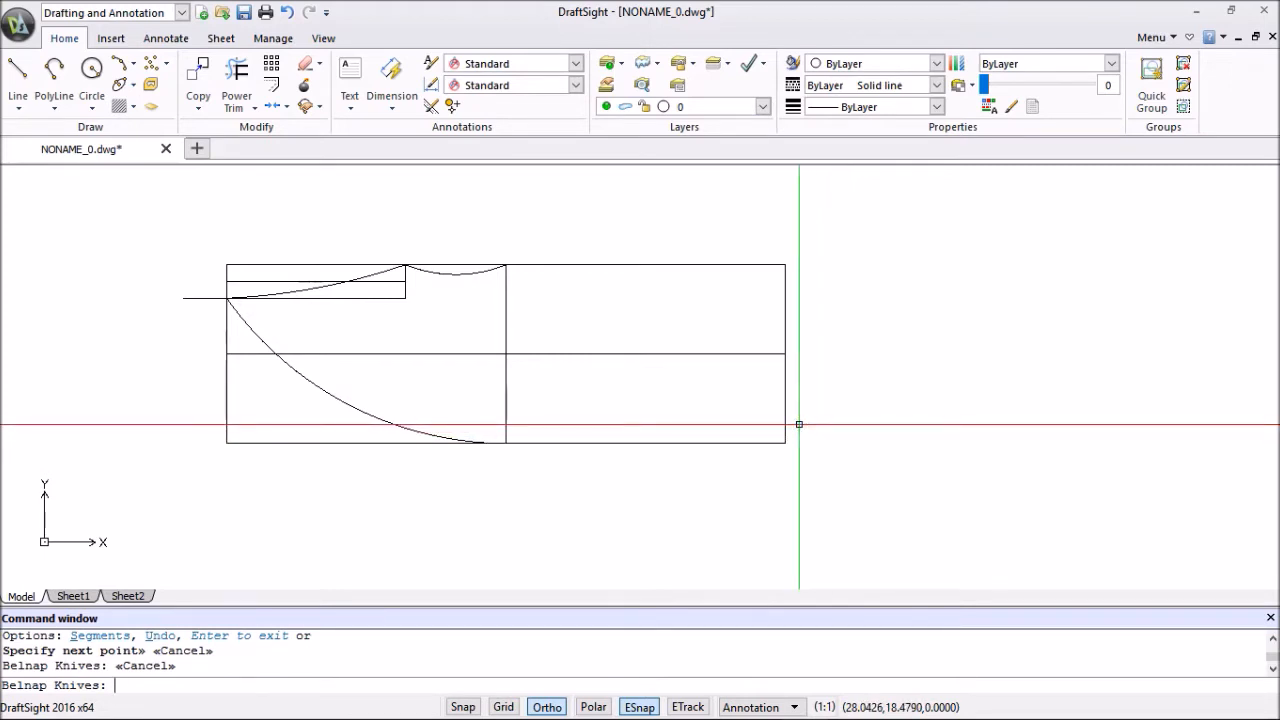
Draw guide lines from the horizontal centre line's right end: .5 left, .5 down, and a short segment back toward the right edge.
left_click(18, 72)
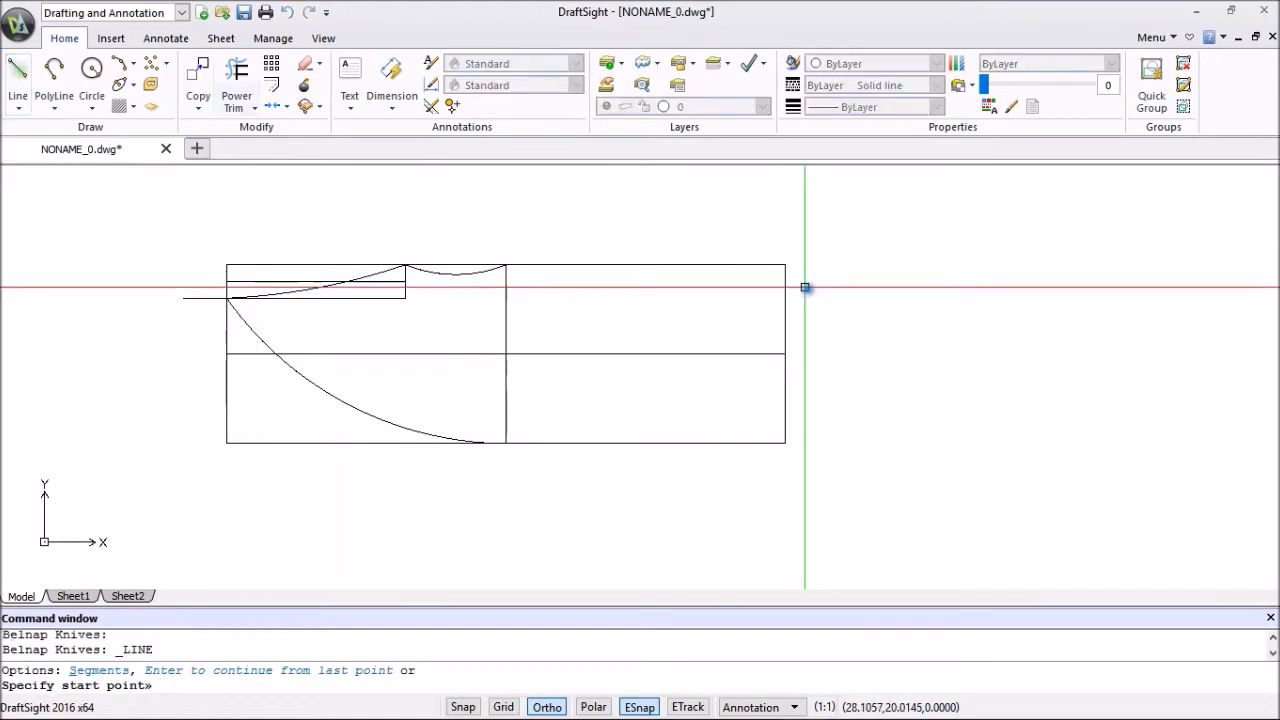
left_click(785, 353)
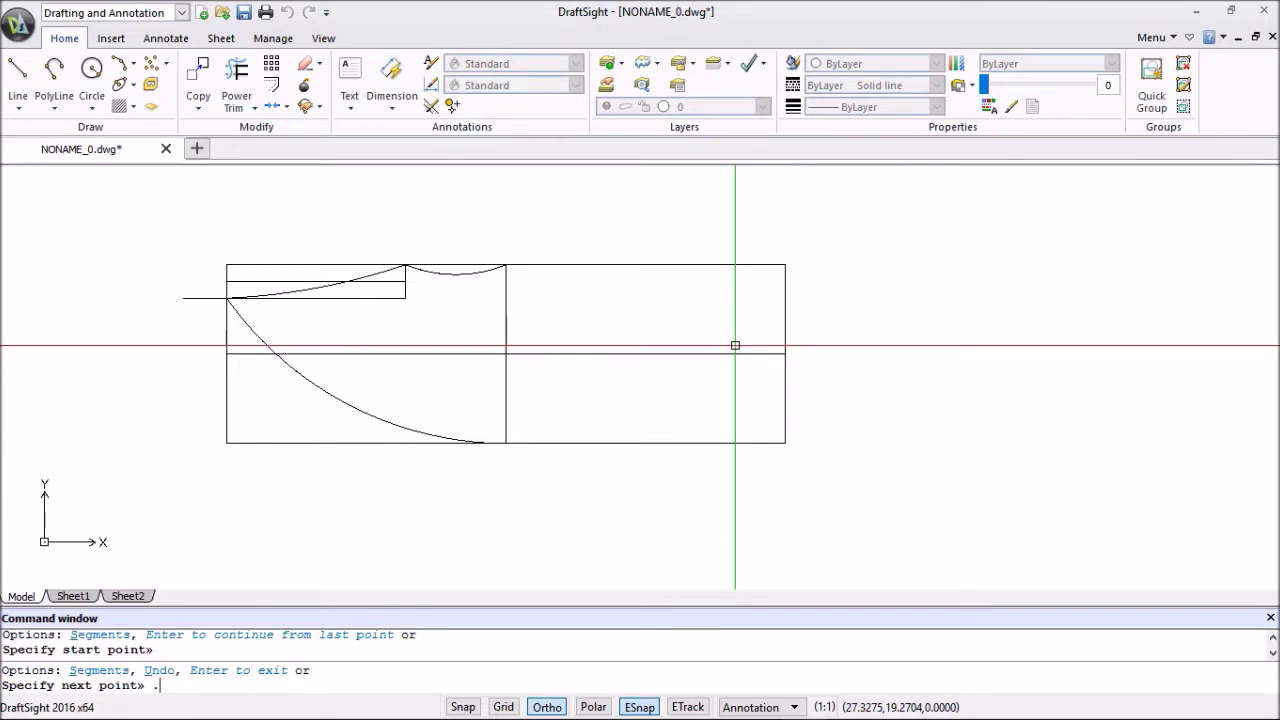
type(".5")
key("Return")
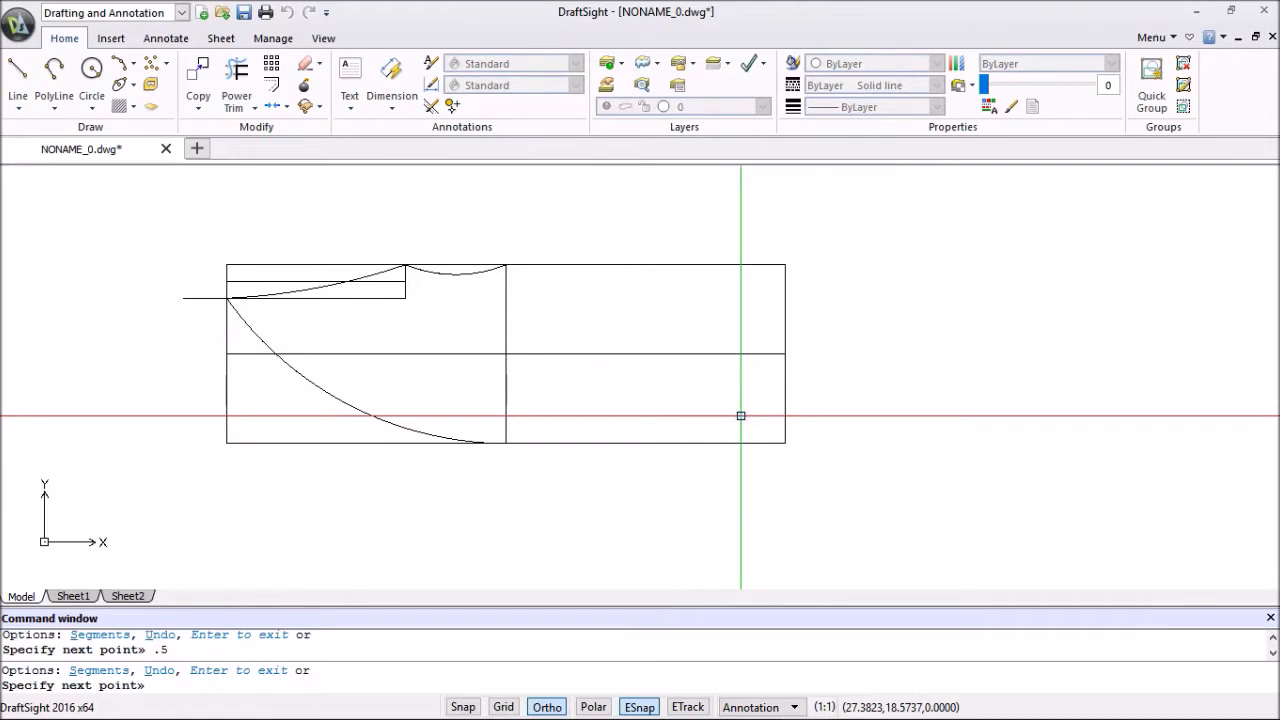
type(".")
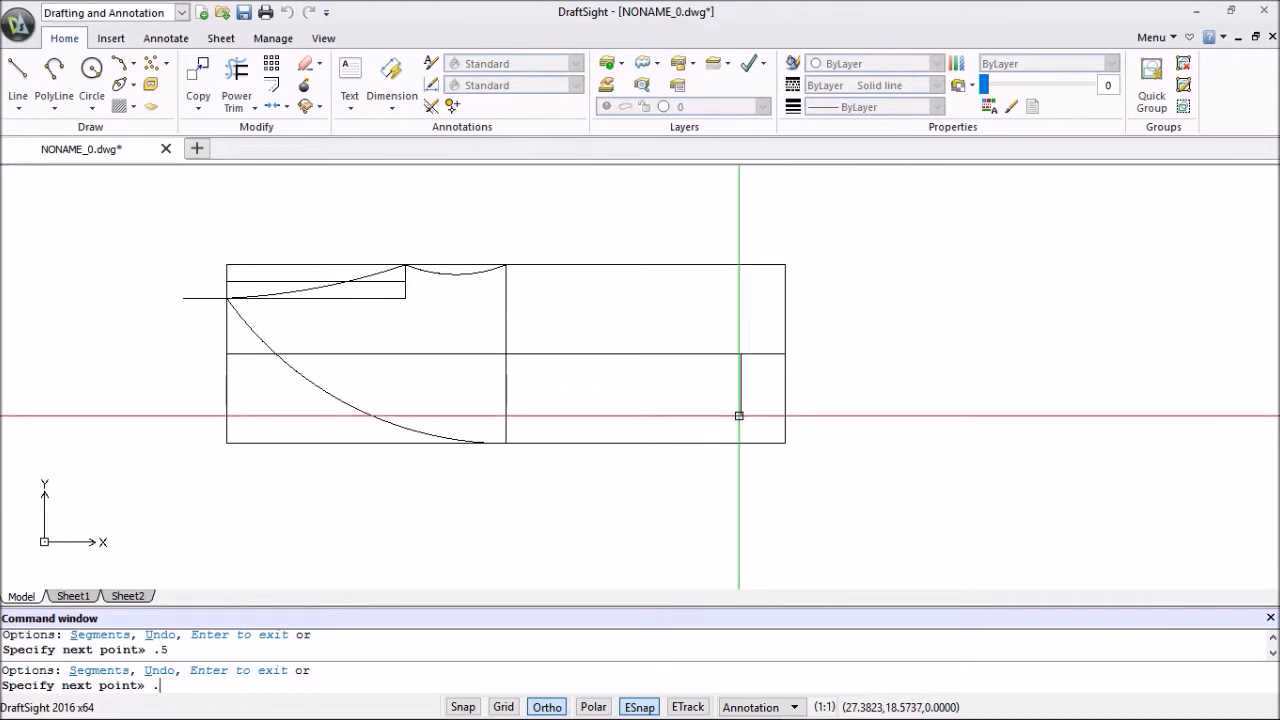
type("5")
key("Return")
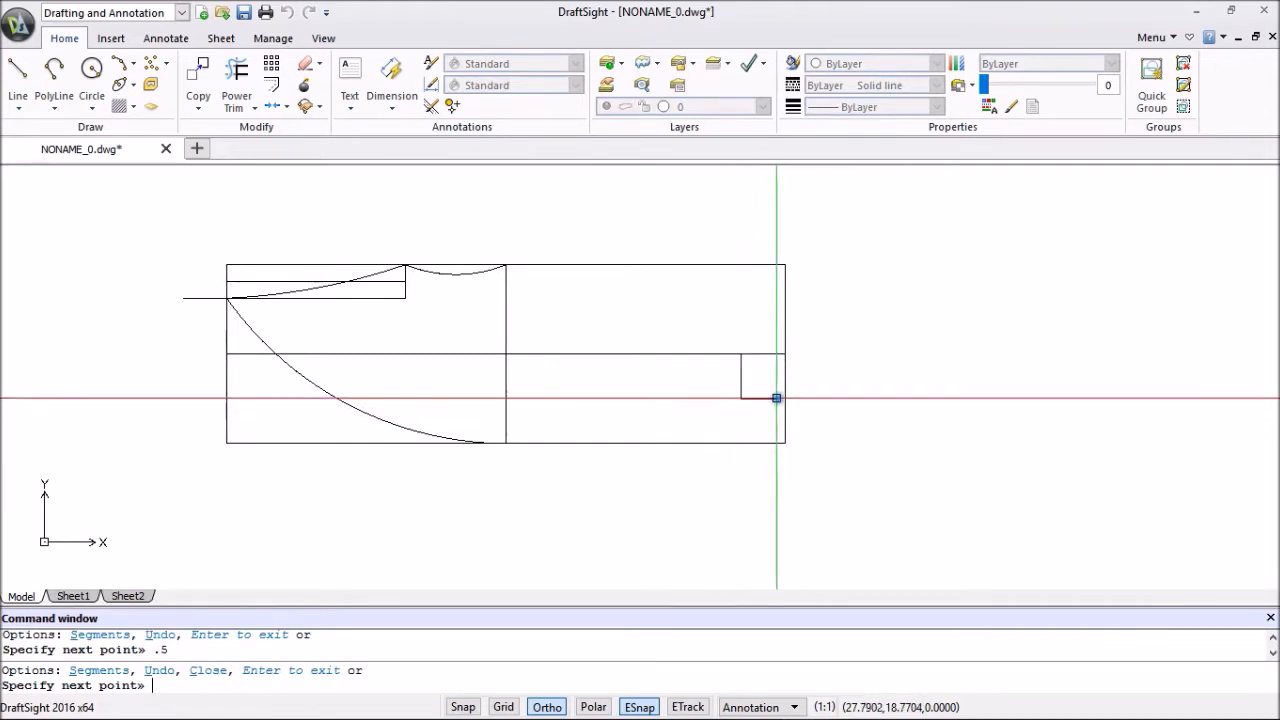
key("Escape")
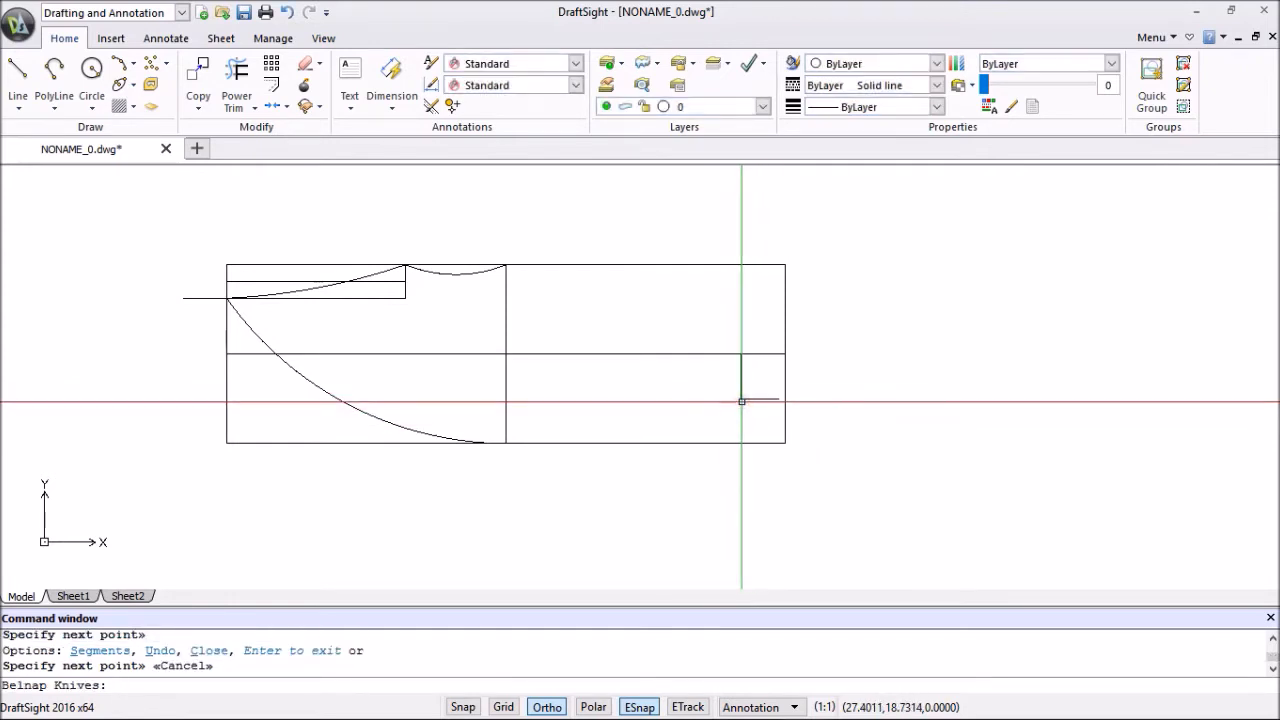
left_click(91, 72)
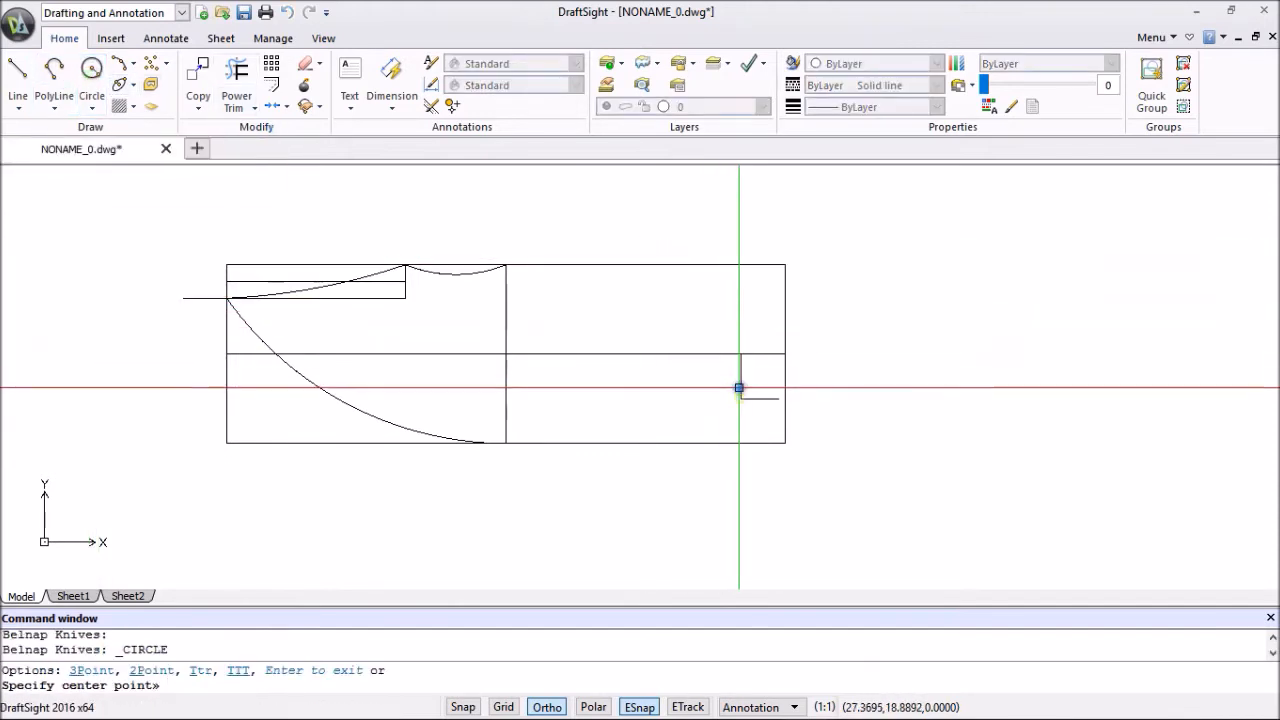
left_click(740, 399)
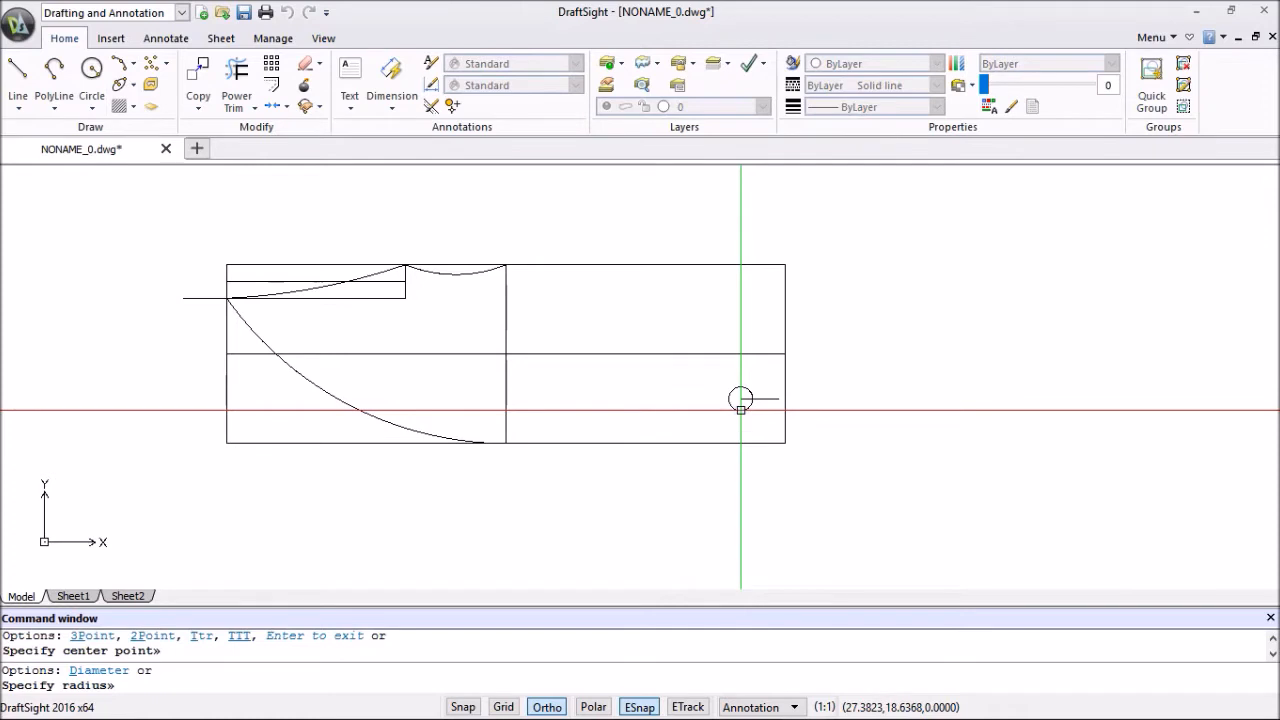
key("Escape")
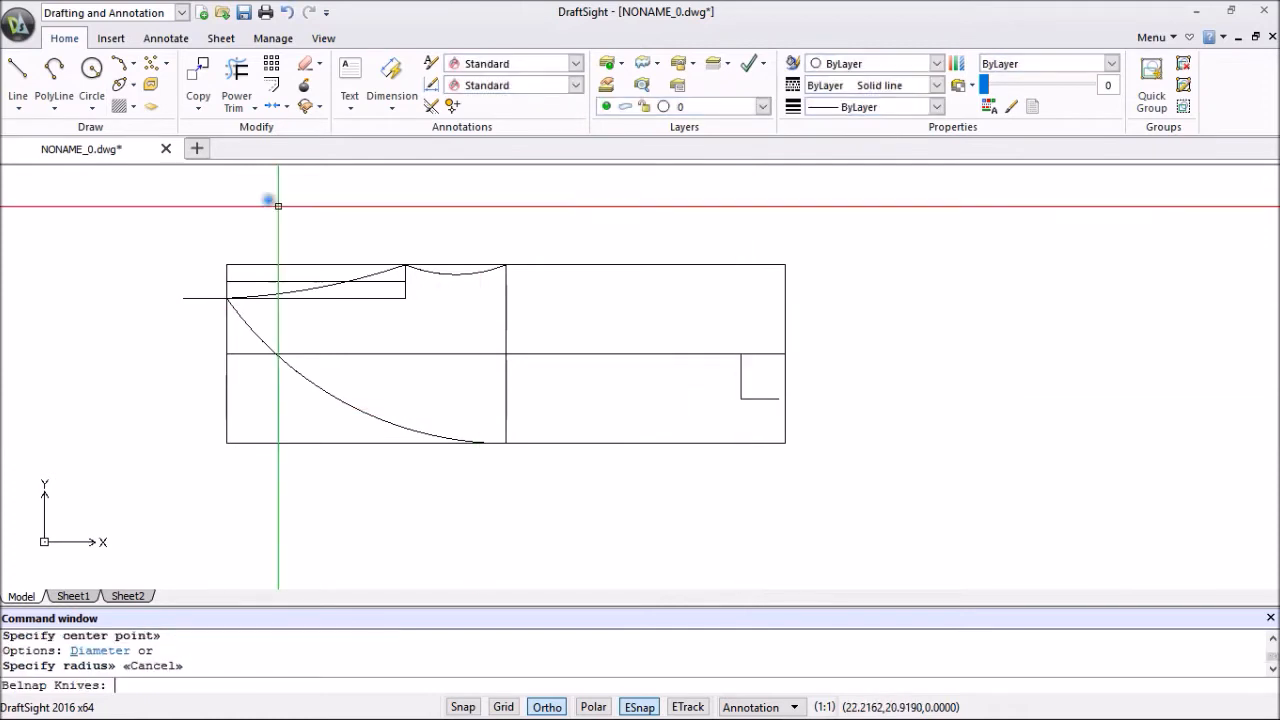
Draw a circle of diameter 1 centred on the lower corner of the .5 guide lines.
left_click(91, 74)
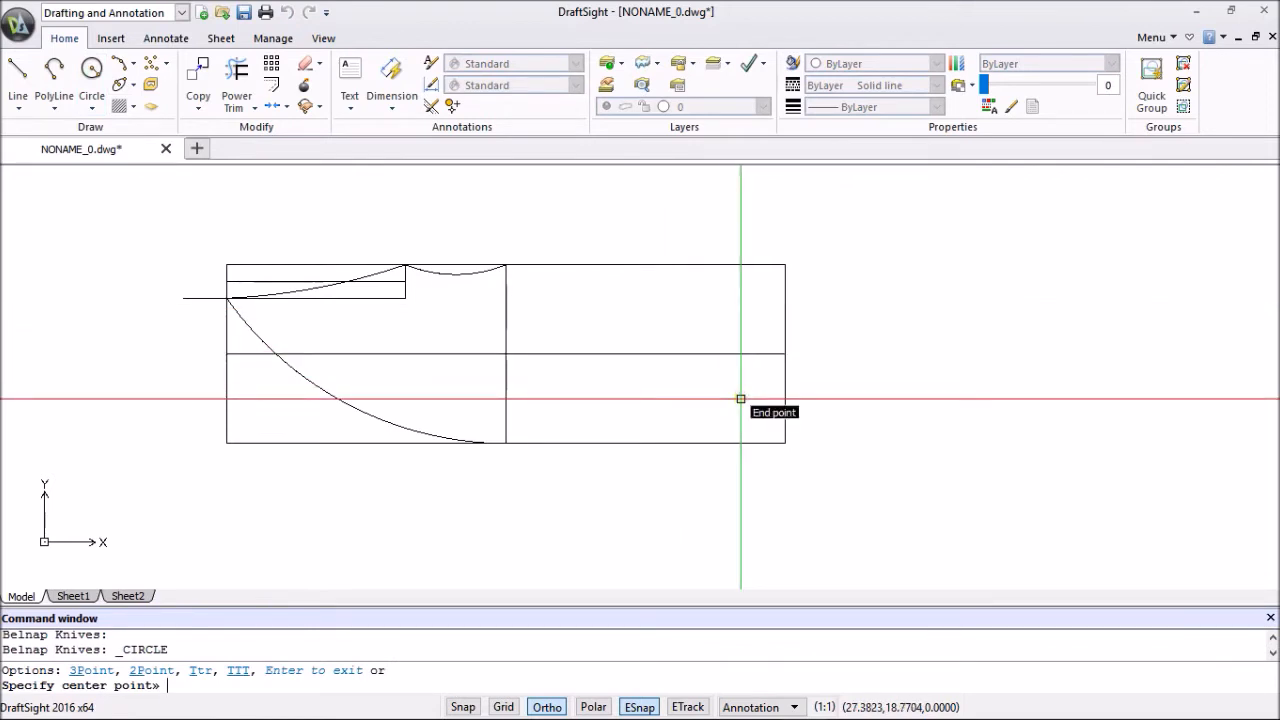
left_click(741, 399)
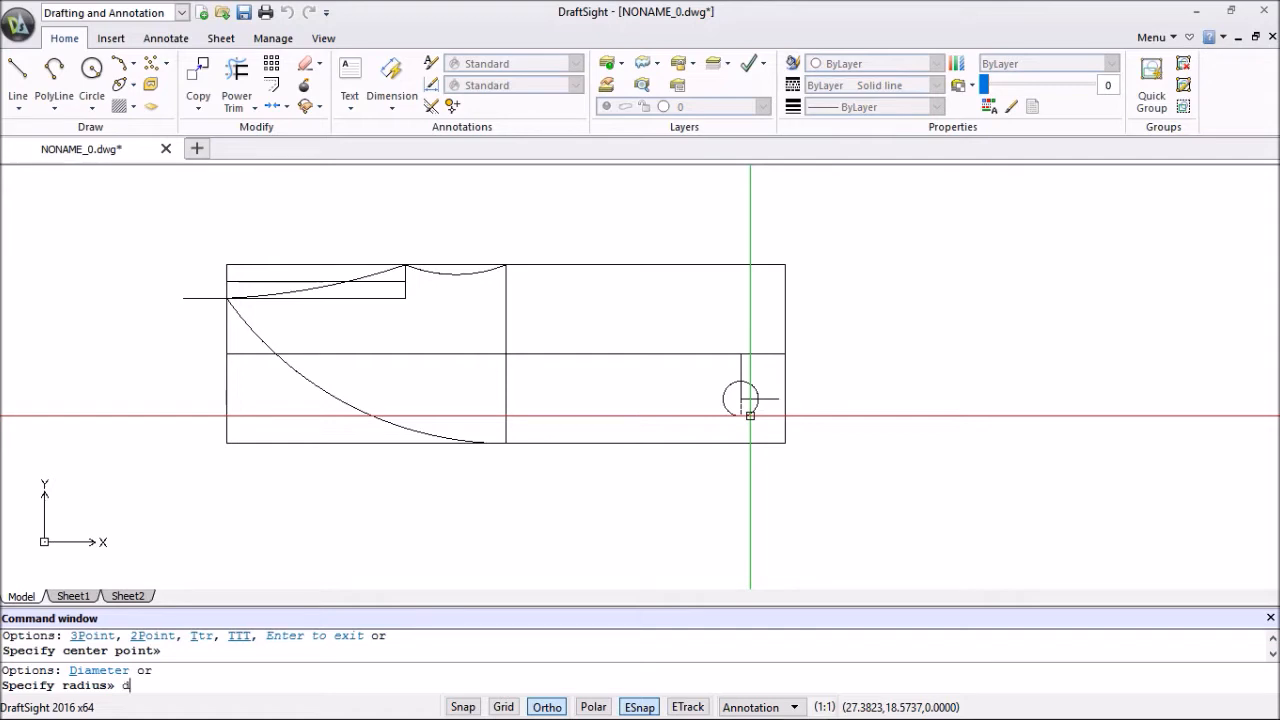
key("Return")
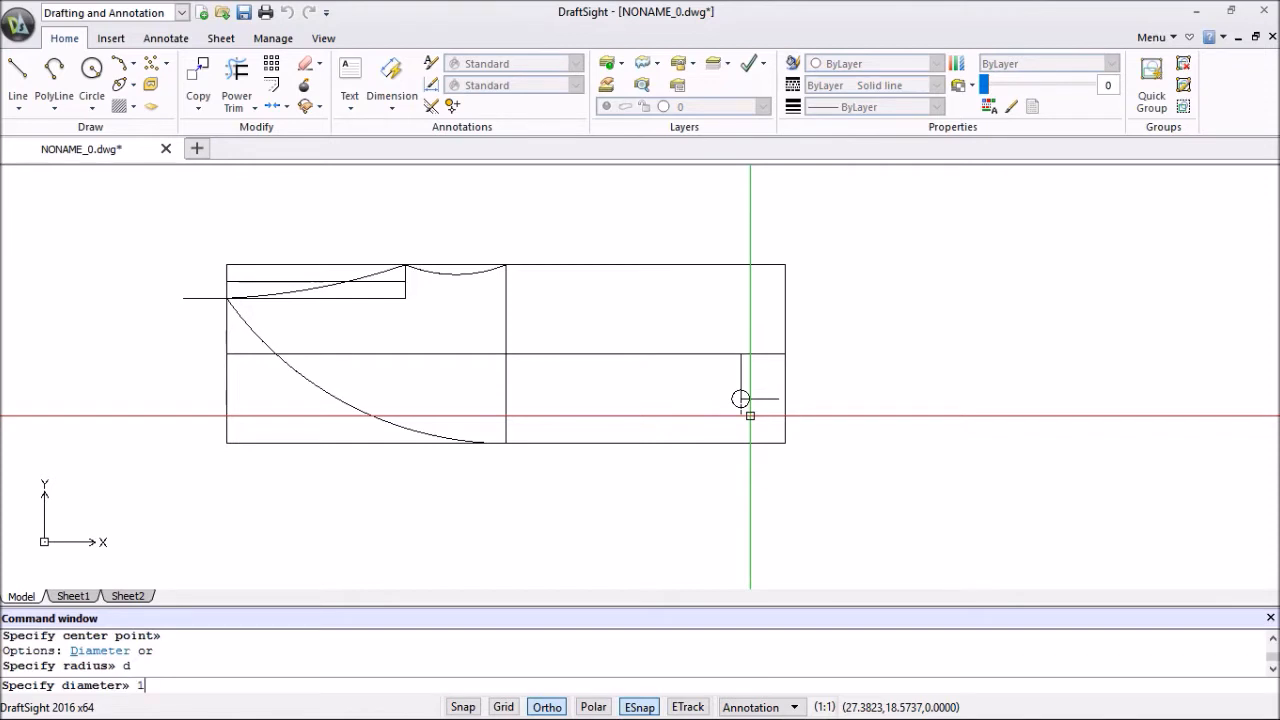
type("1")
key("Return")
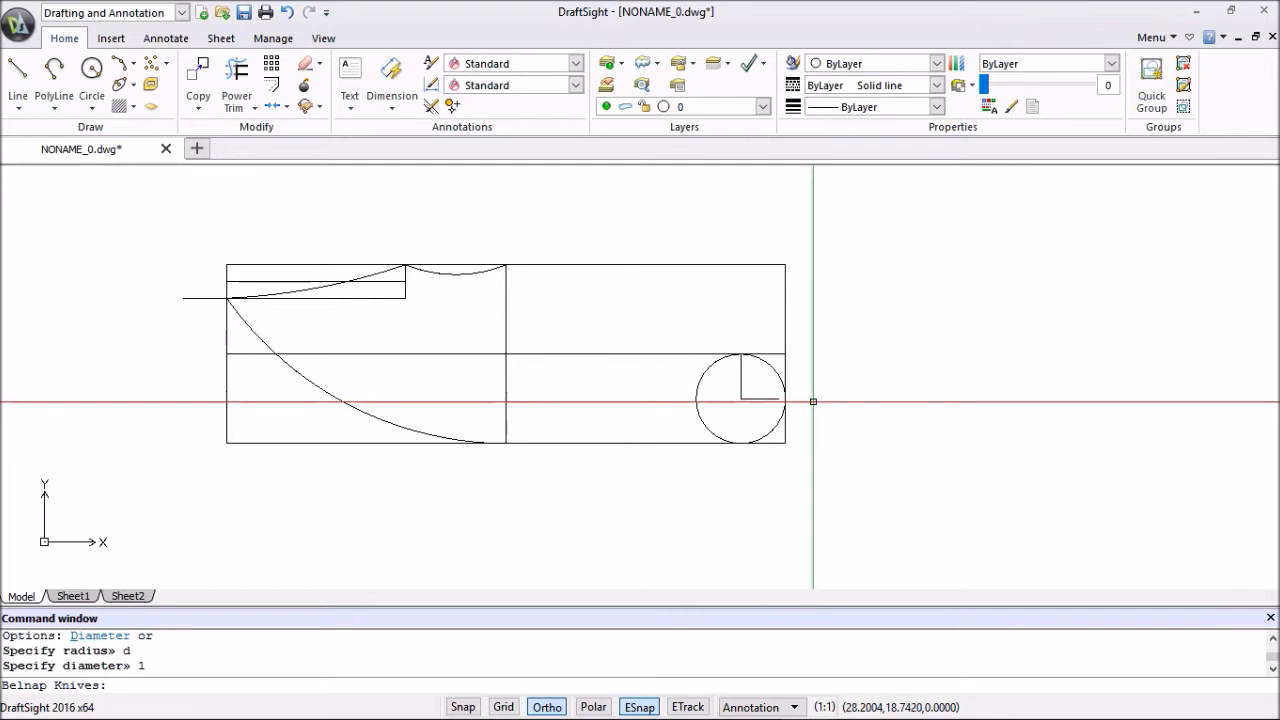
Draw a three-point arc from the vertical centre line's top end, through the upper-right quadrant, to where the circle touches the right edge.
left_click(118, 66)
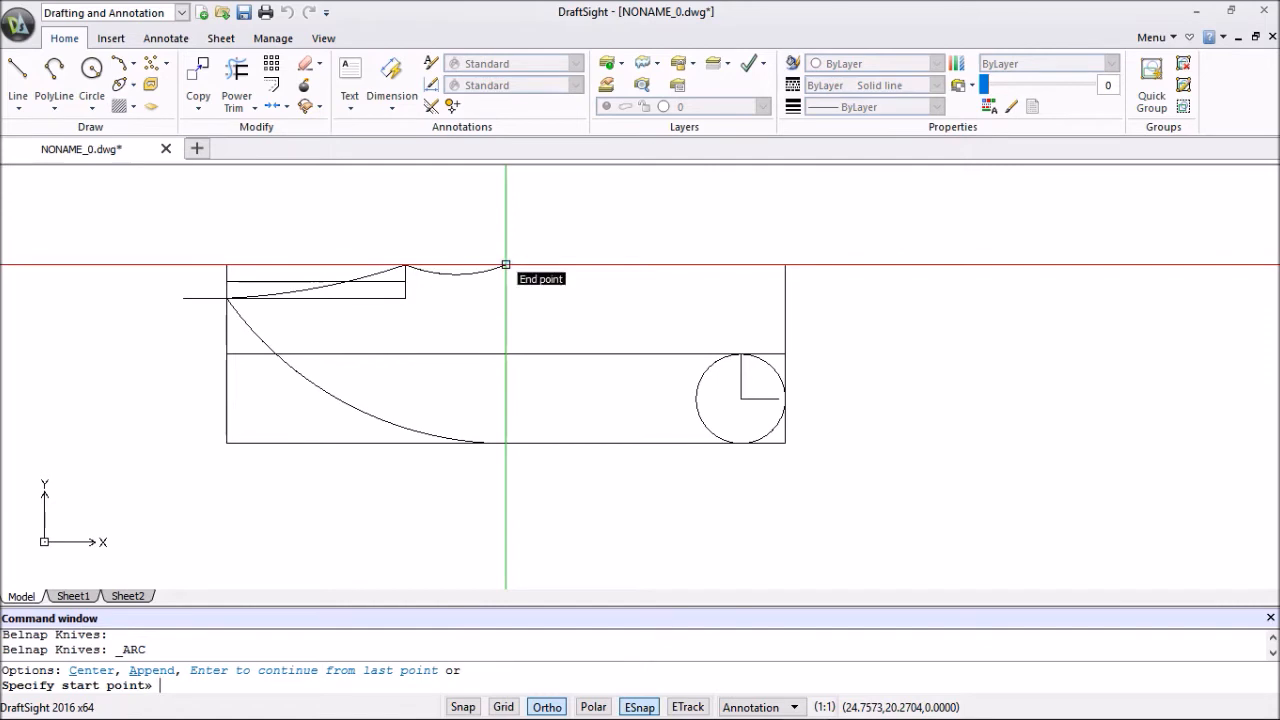
left_click(505, 265)
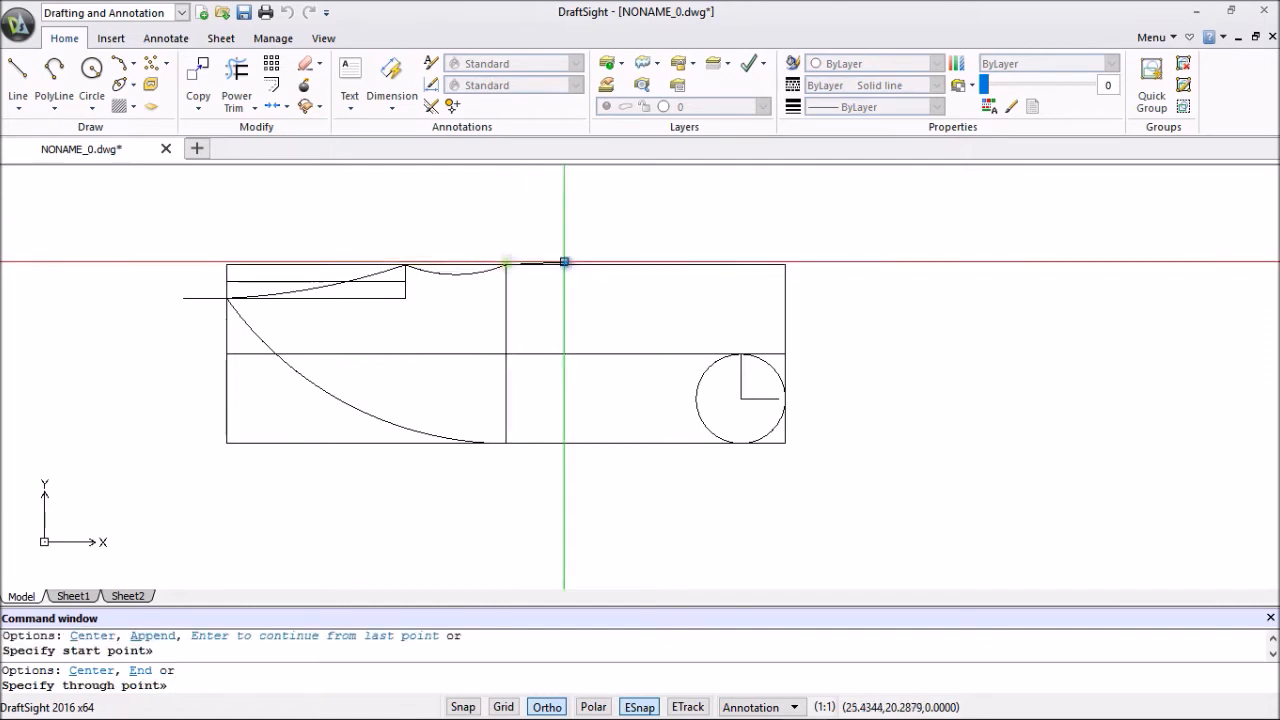
left_click(689, 290)
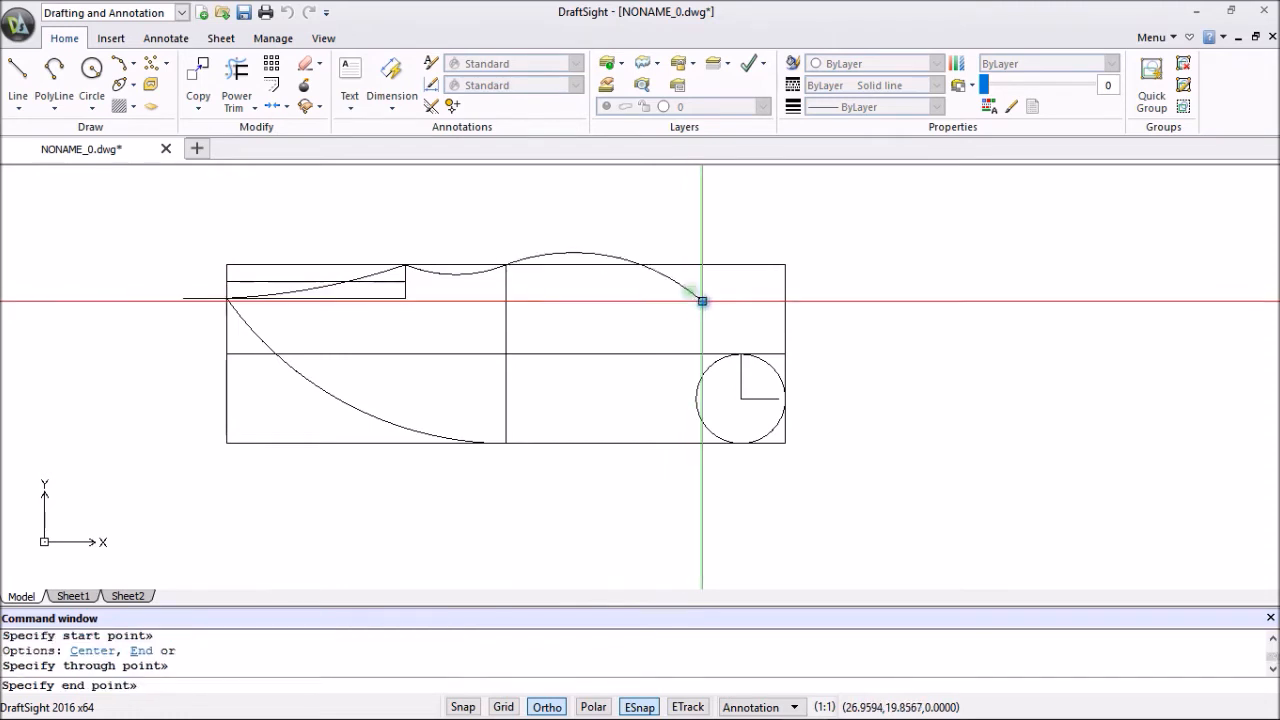
left_click(785, 398)
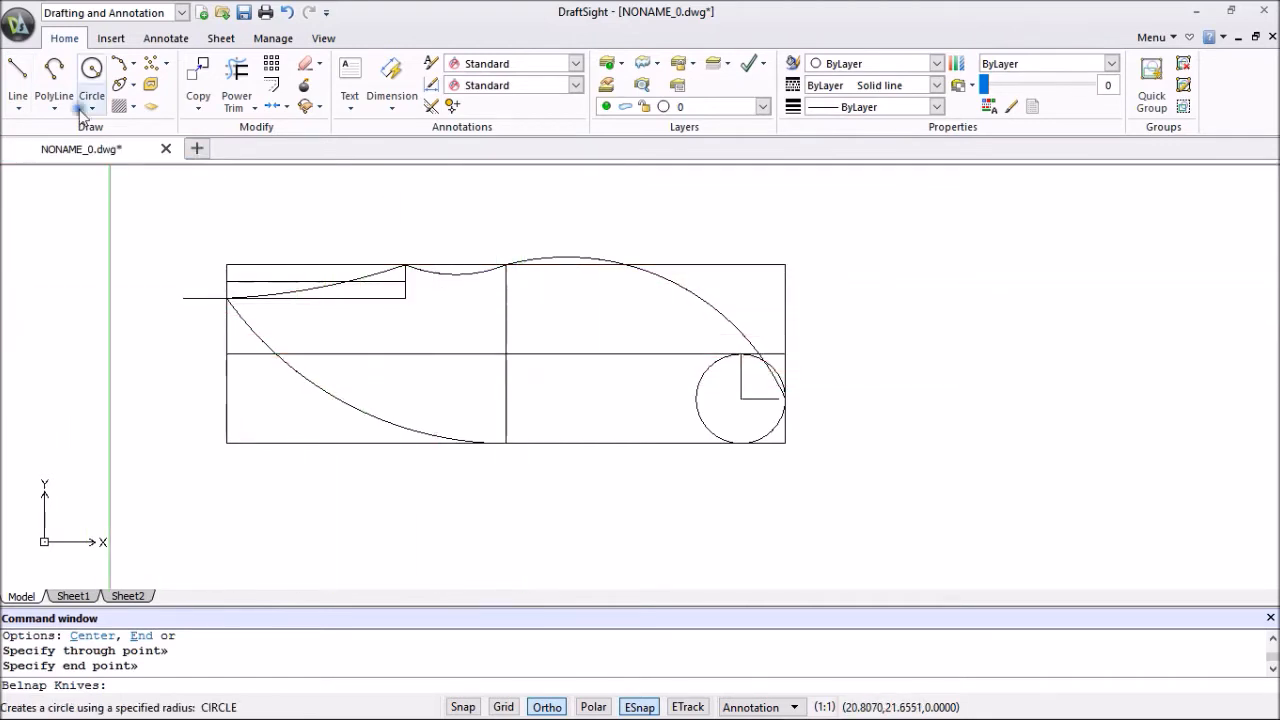
Try to draw a .5 horizontal line starting from the intersection of the two centre lines.
left_click(14, 78)
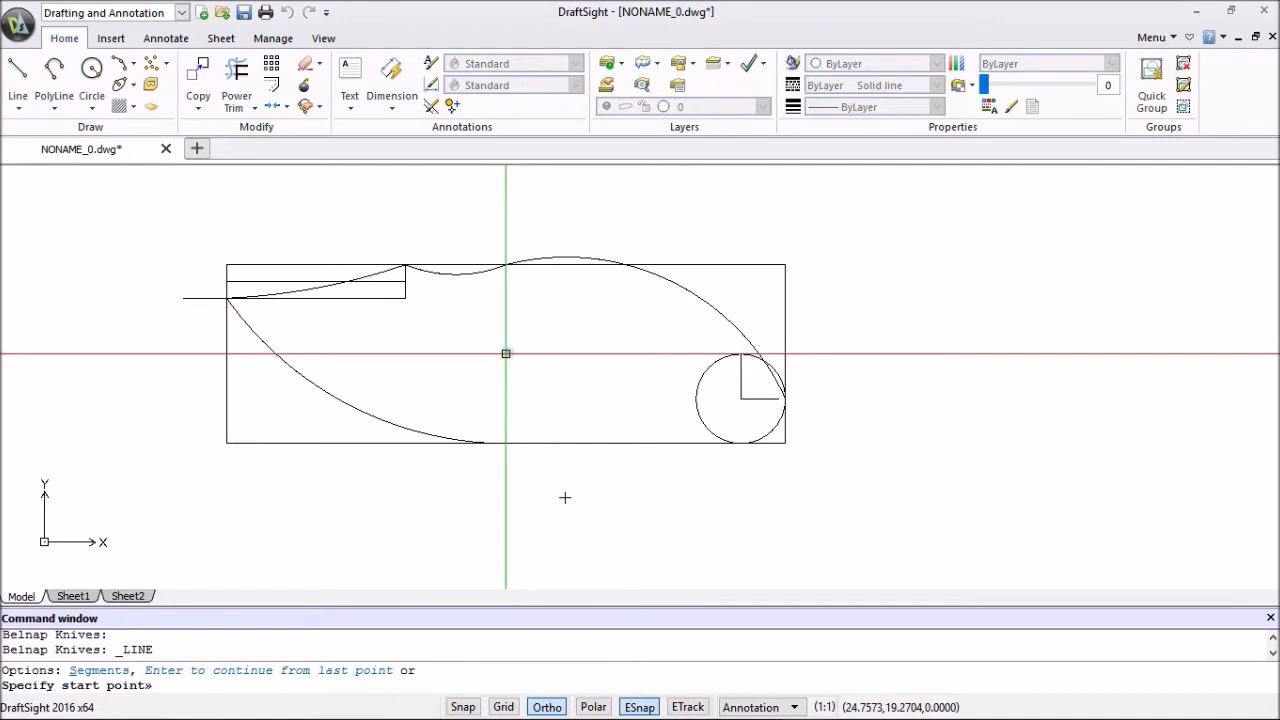
left_click(509, 352)
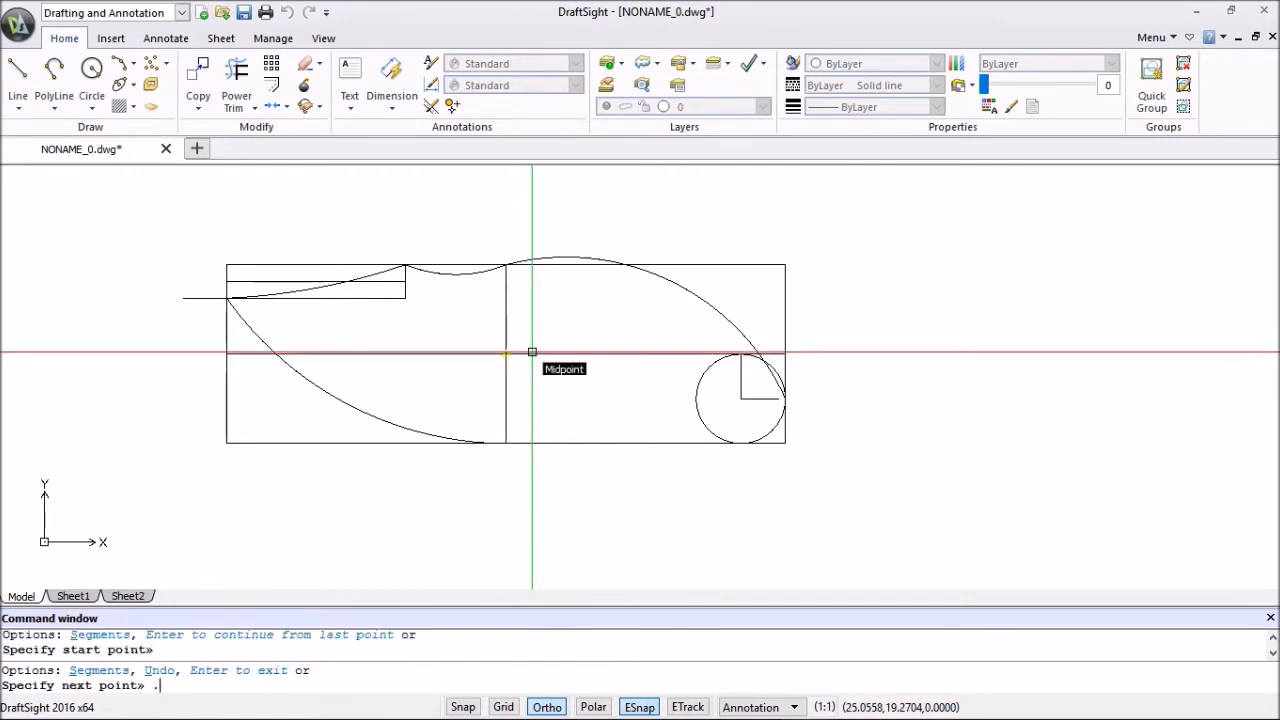
type(".5")
key("Return")
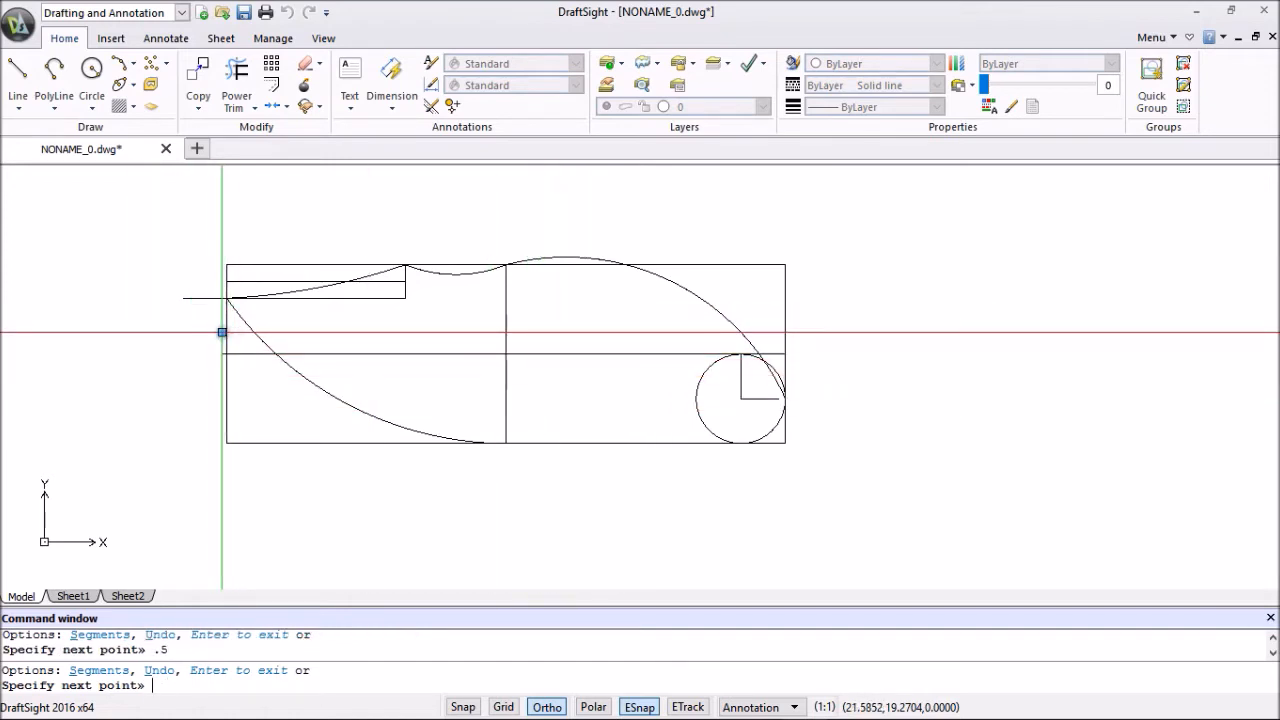
key("Escape")
key("Escape")
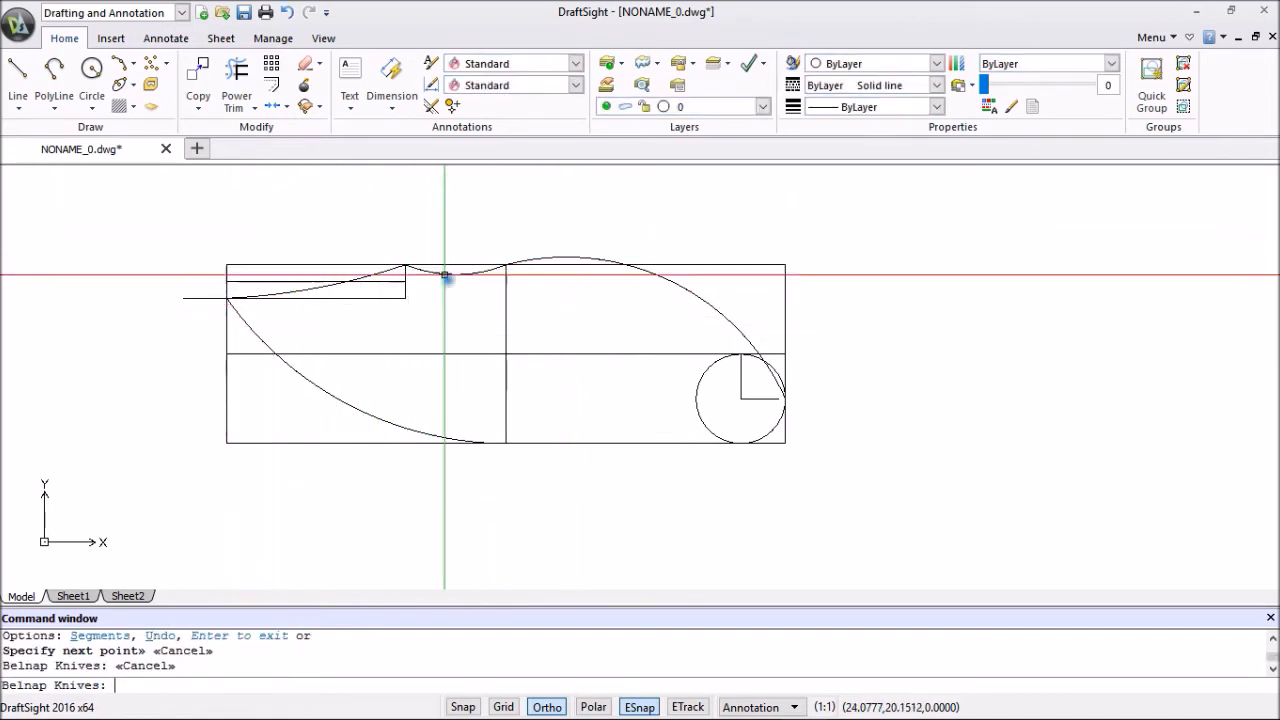
left_click(17, 70)
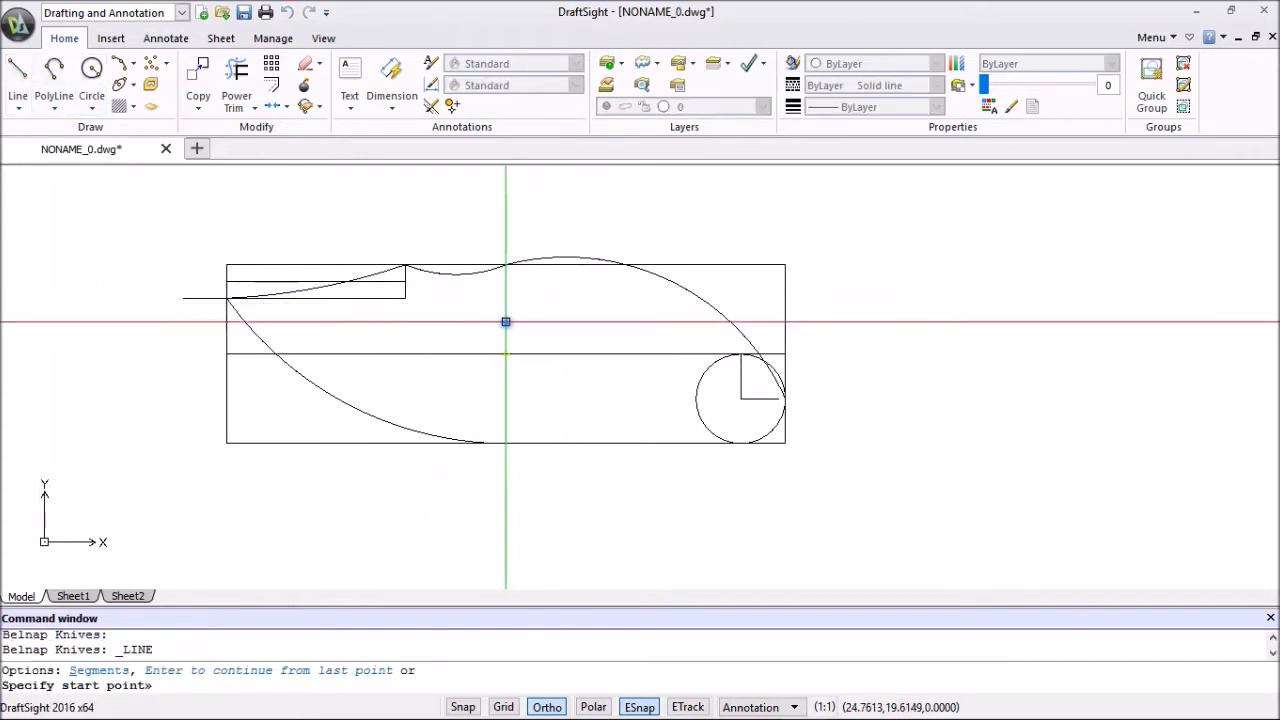
left_click(506, 353)
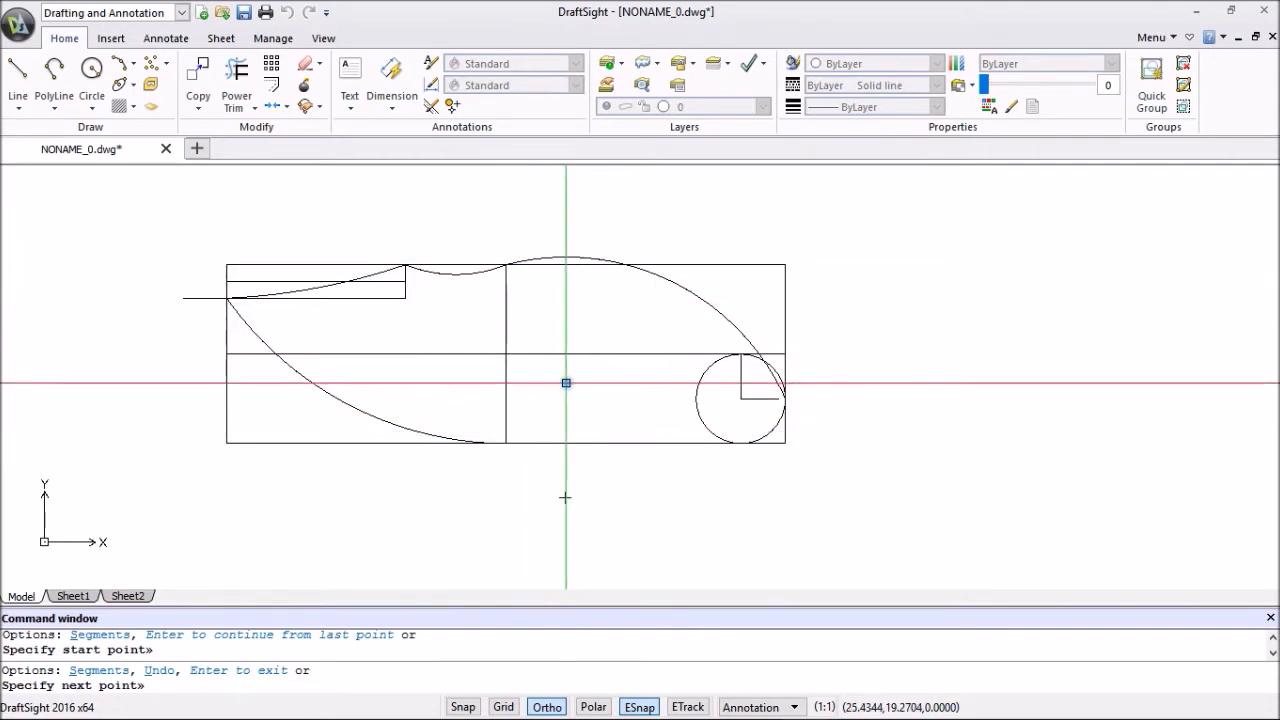
key("Escape")
key("Escape")
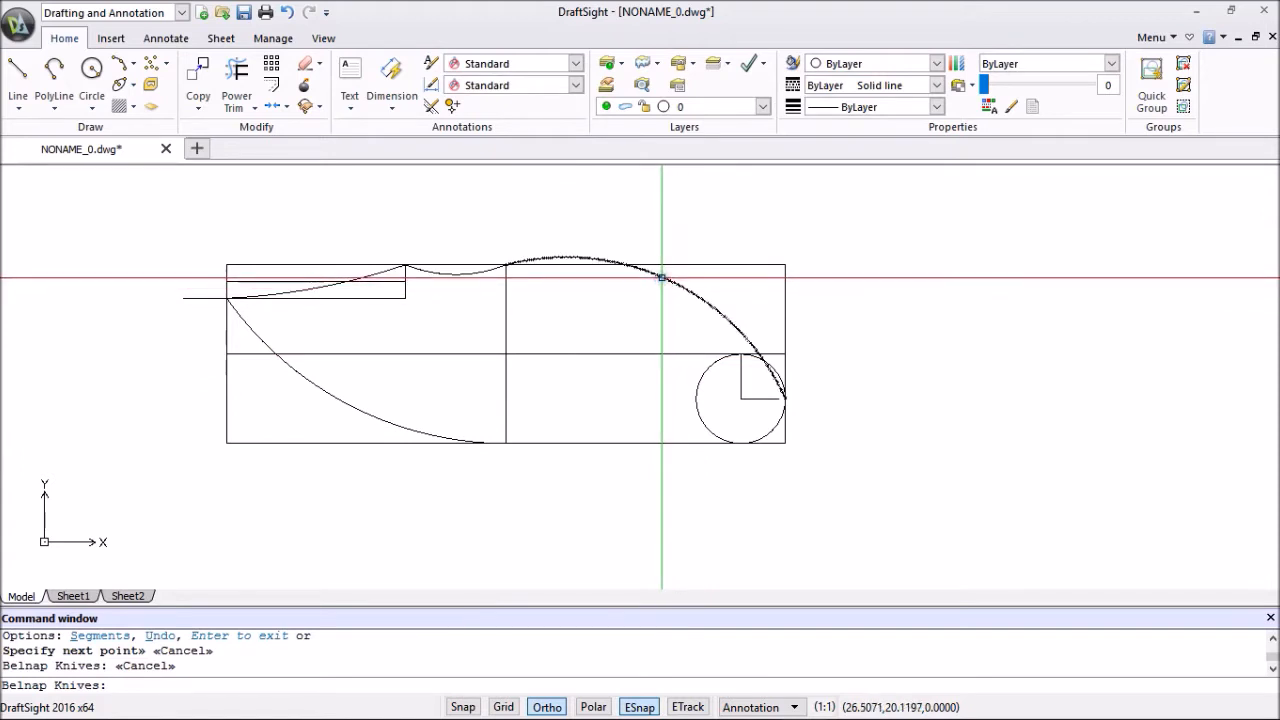
Flatten the upper-right arc by stretching its midpoint down so that the curve stays within the rectangle.
left_click(660, 279)
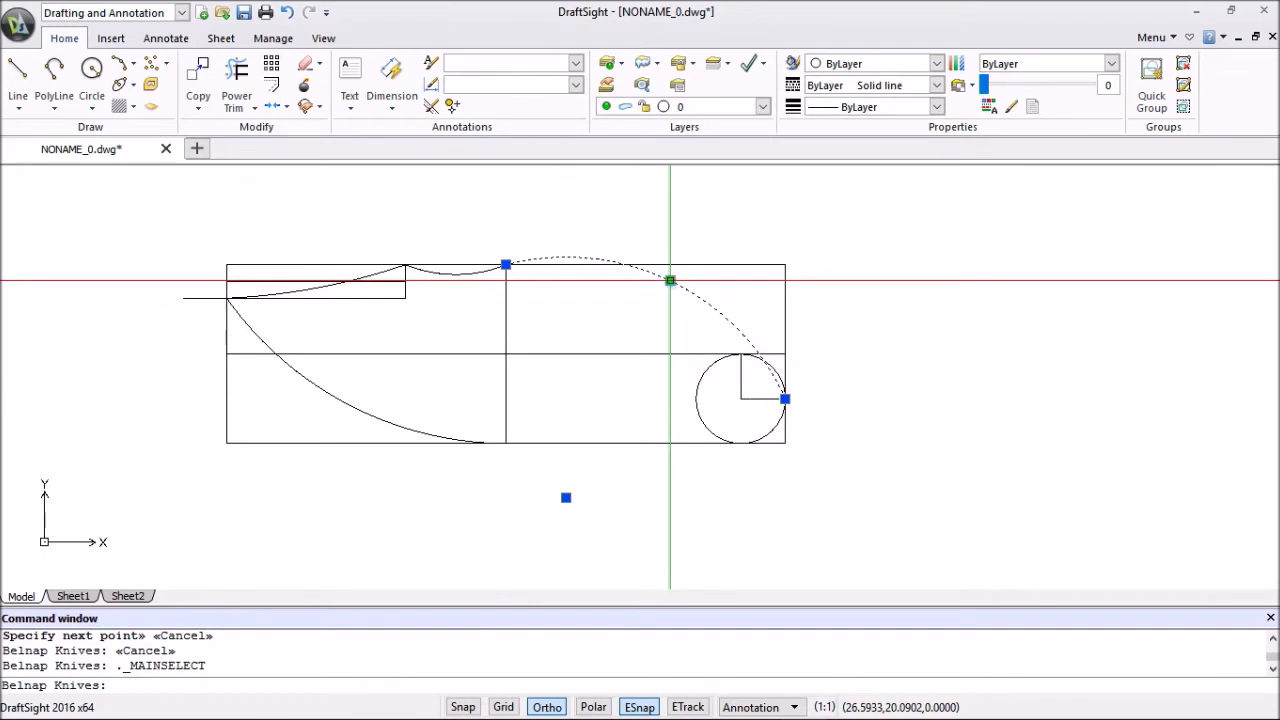
left_click(670, 280)
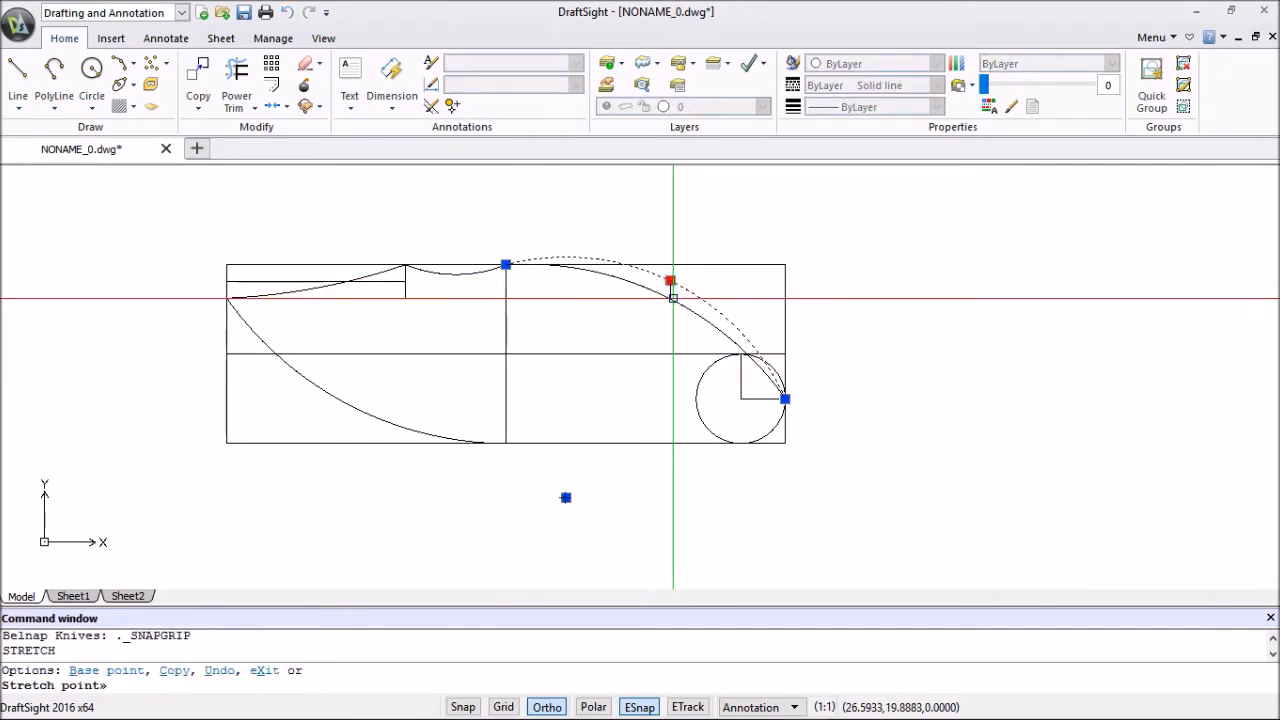
left_click(666, 295)
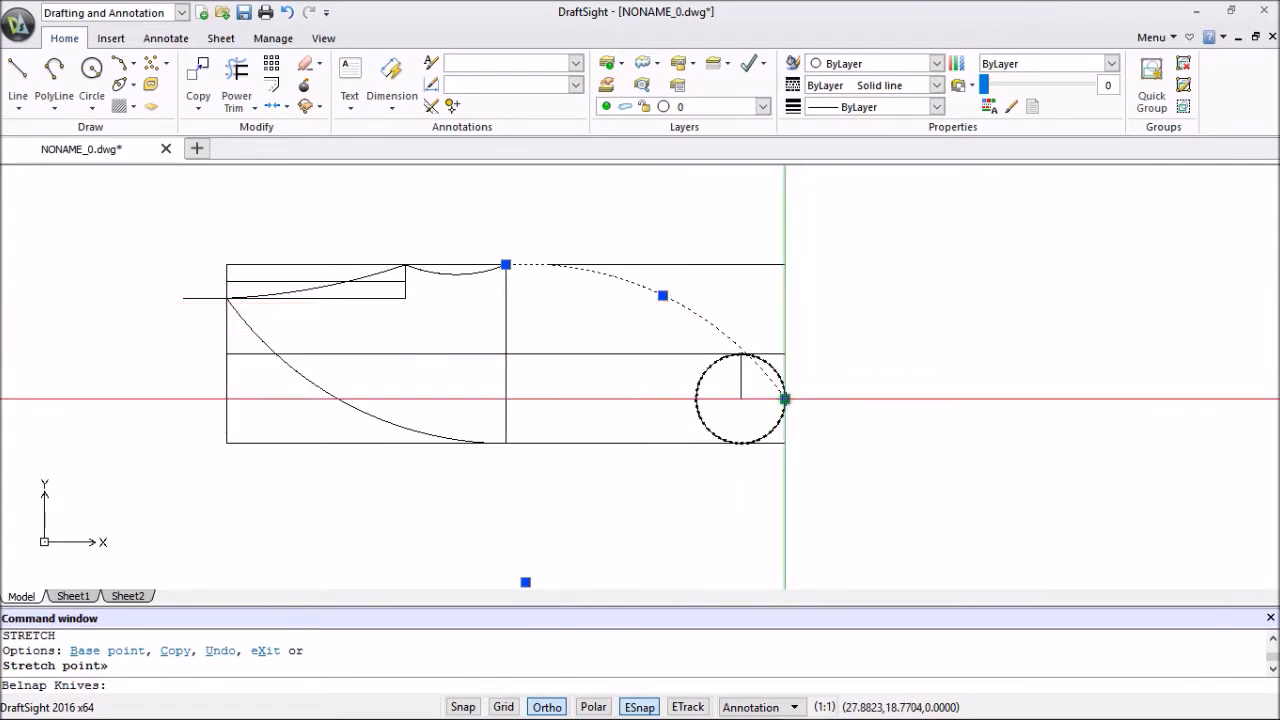
Stretch the upper-right arc's lower end up along the rectangle's right edge so the arc touches the circle.
scroll(785, 399, "up", 5)
scroll(787, 399, "up", 2)
middle_click_drag(773, 416, 764, 429)
key("Escape")
scroll(765, 428, "down", 1)
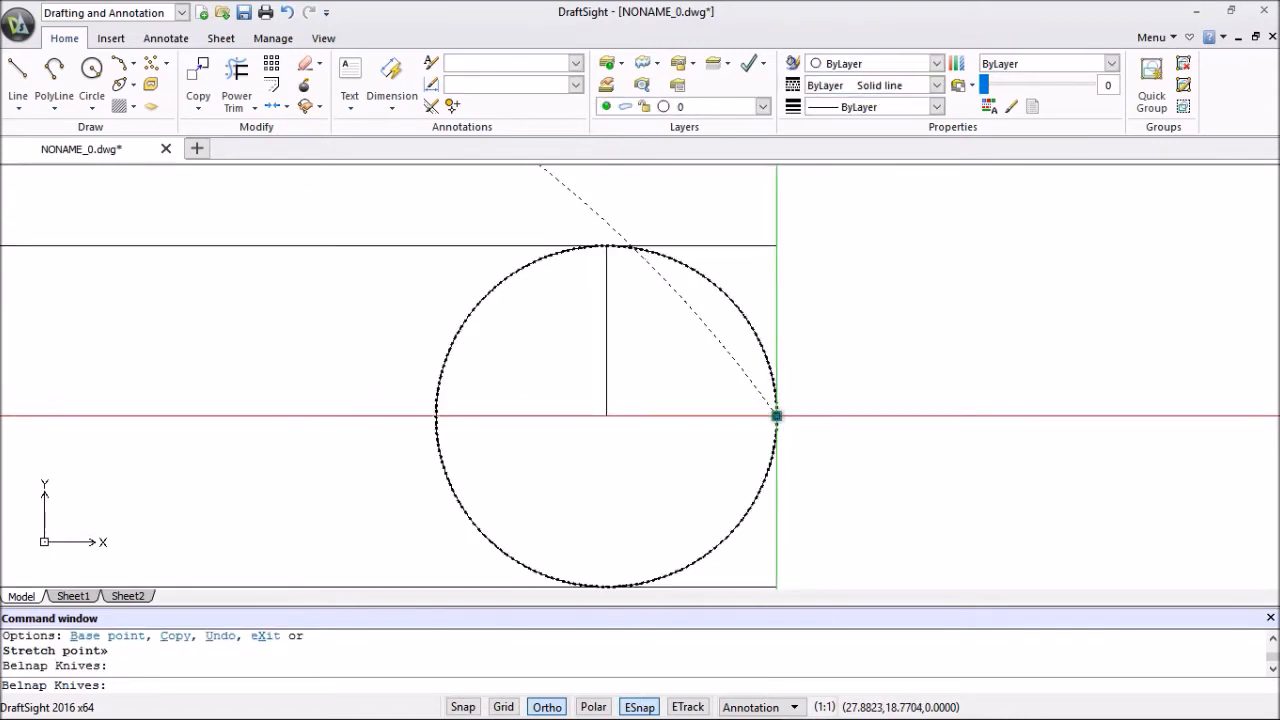
left_click(777, 415)
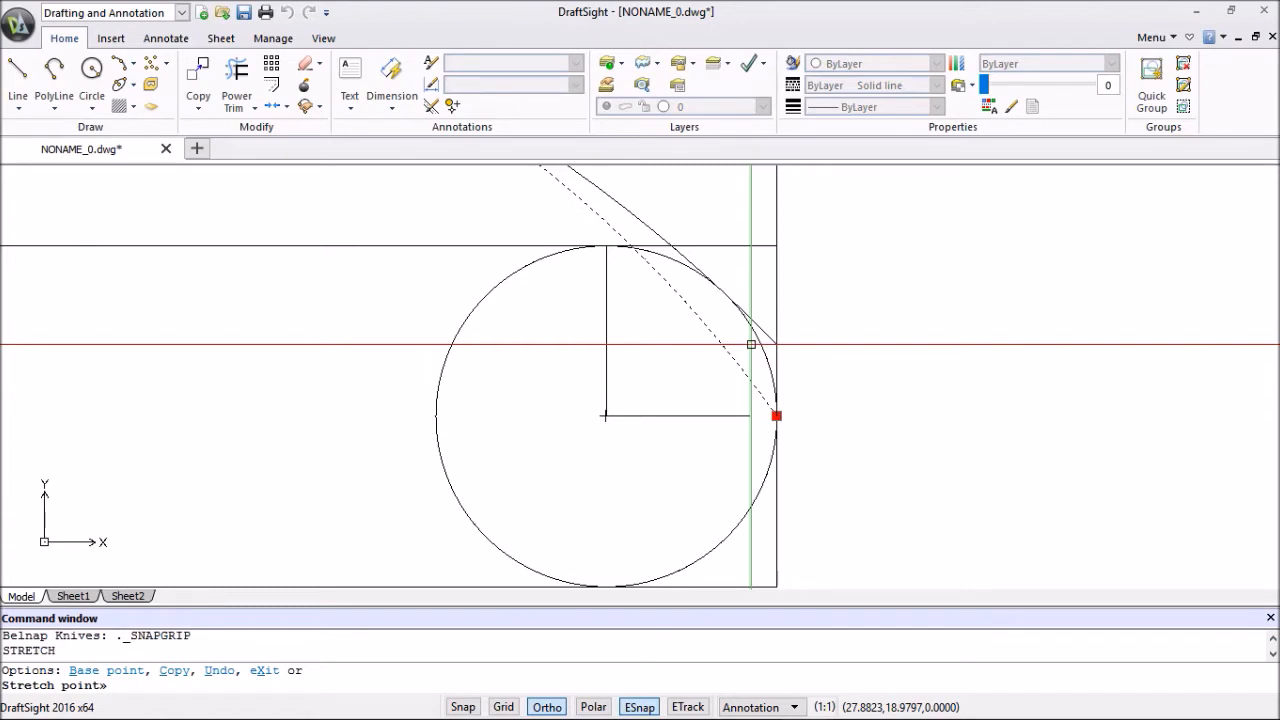
left_click(751, 344)
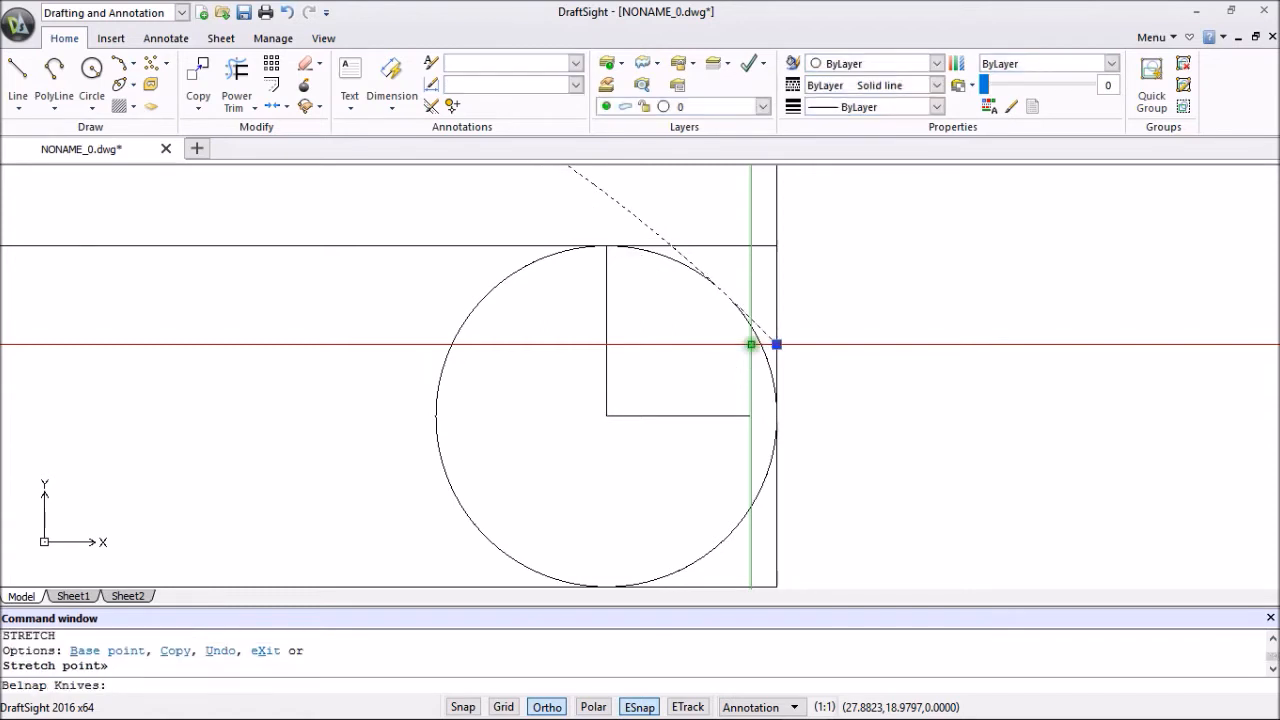
Move the arc's lower end from the rectangle's right edge onto the point where the arc meets the circle.
scroll(738, 296, "up", 3)
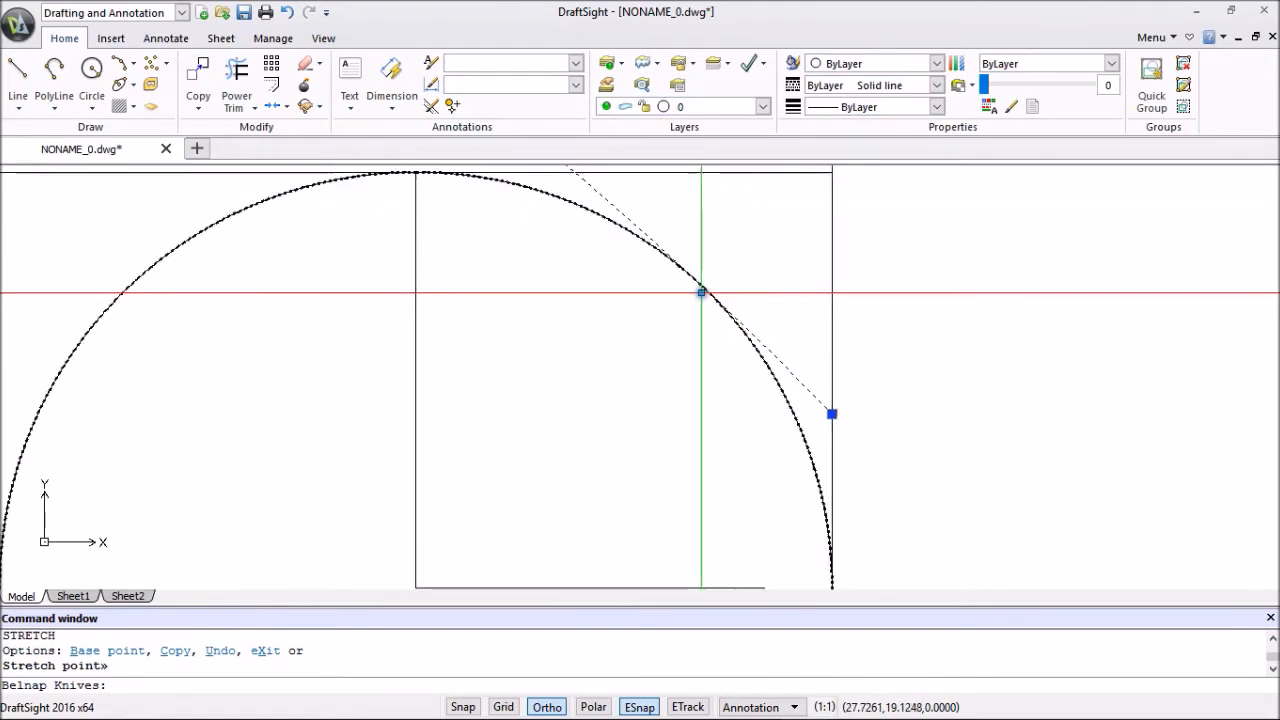
scroll(812, 362, "down", 4)
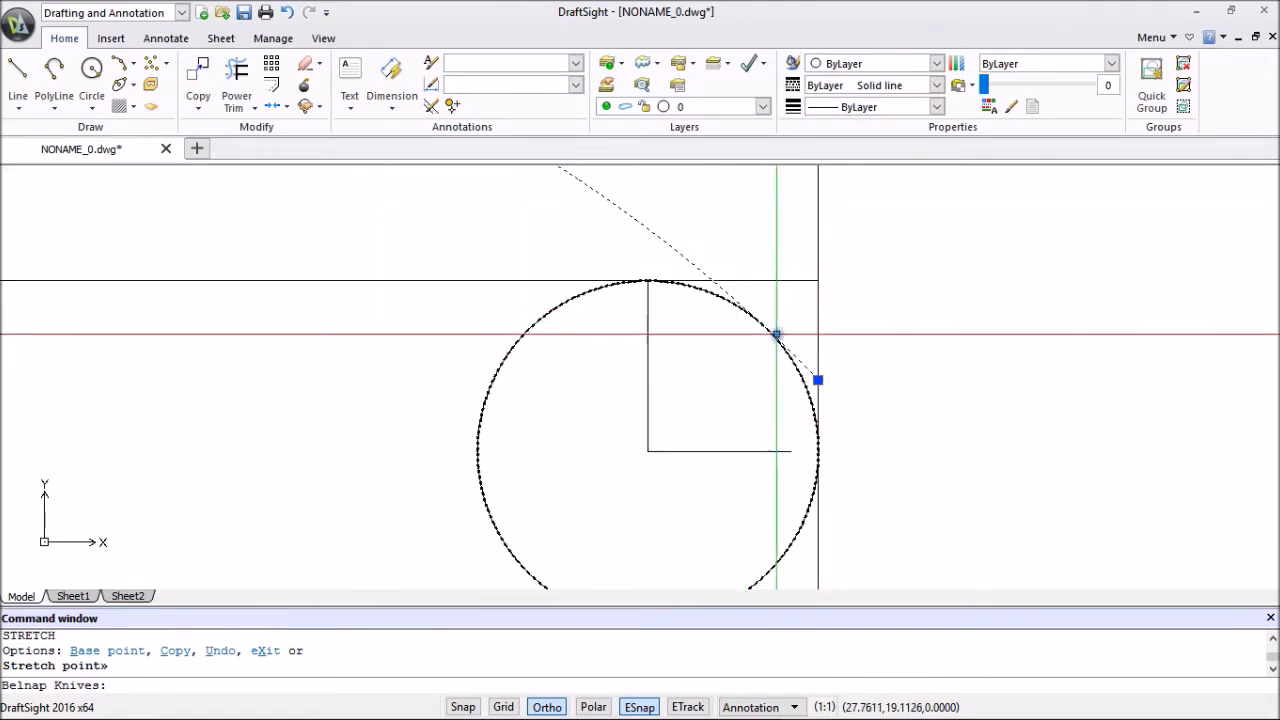
left_click(819, 380)
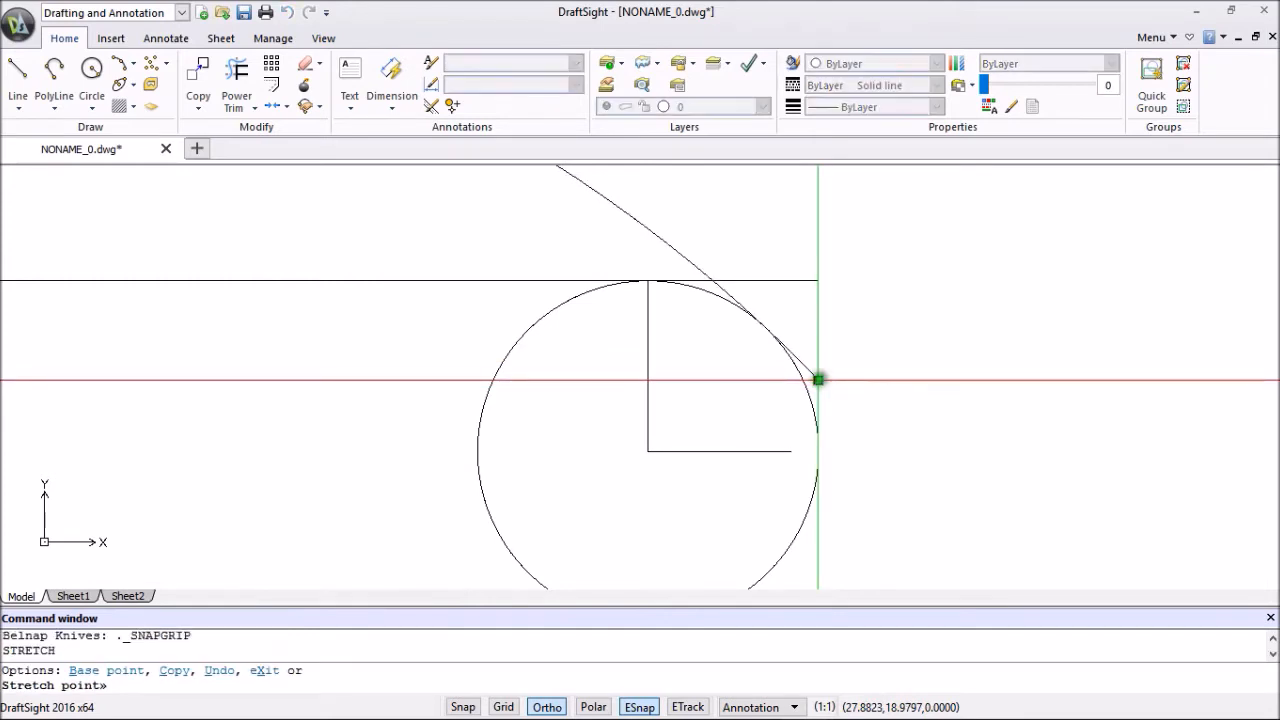
left_click(767, 329)
scroll(767, 329, "down", 3)
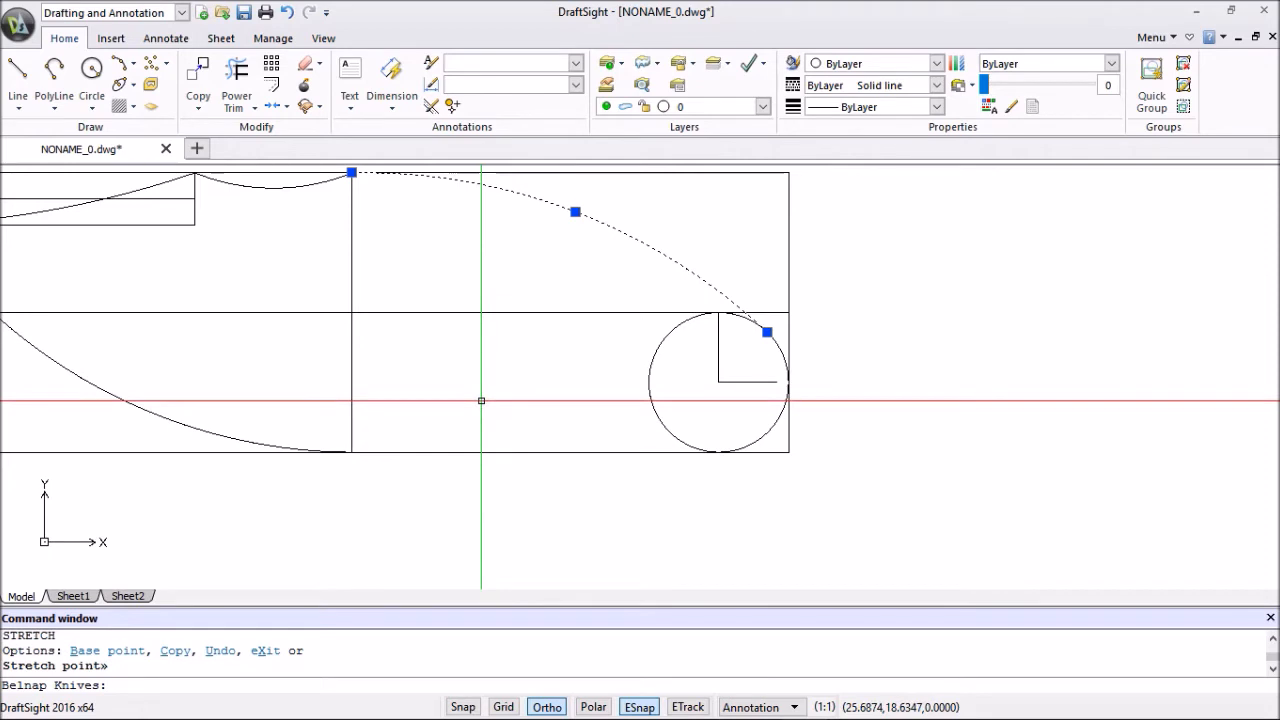
Fillet the horizontal and vertical centre lines with a radius of .5, keeping their right and lower portions.
scroll(481, 400, "down", 4)
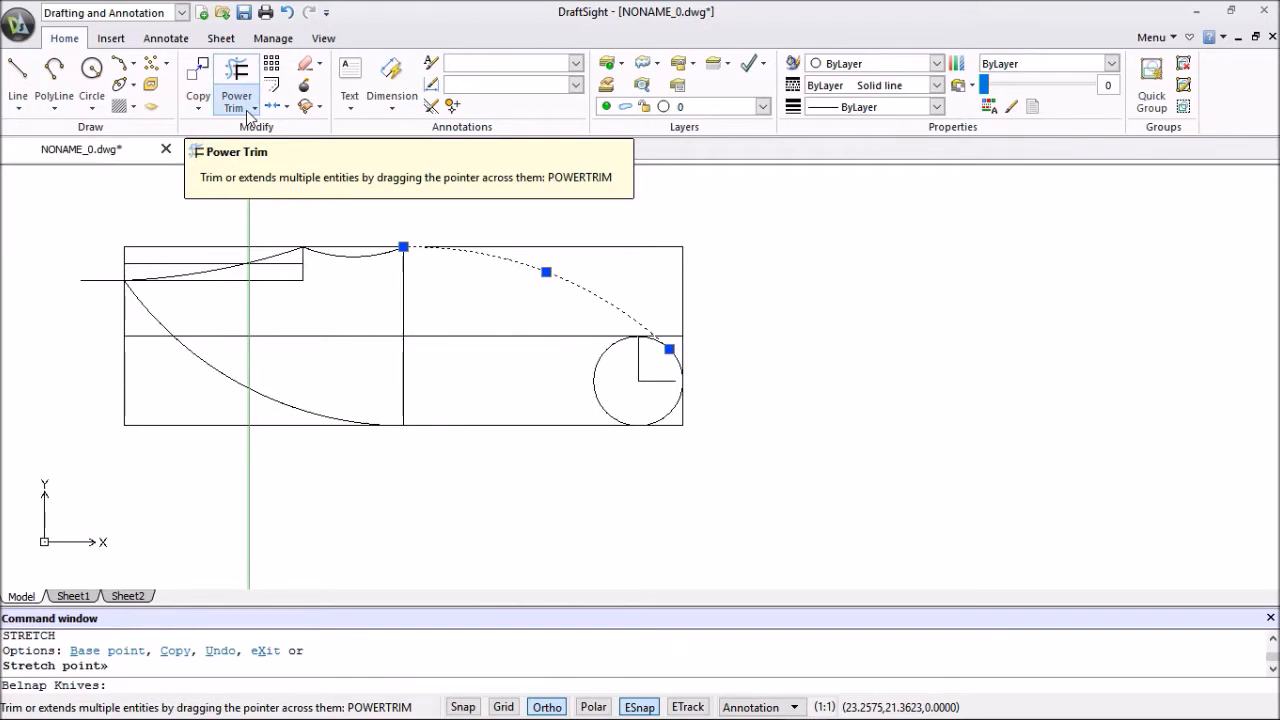
left_click(247, 109)
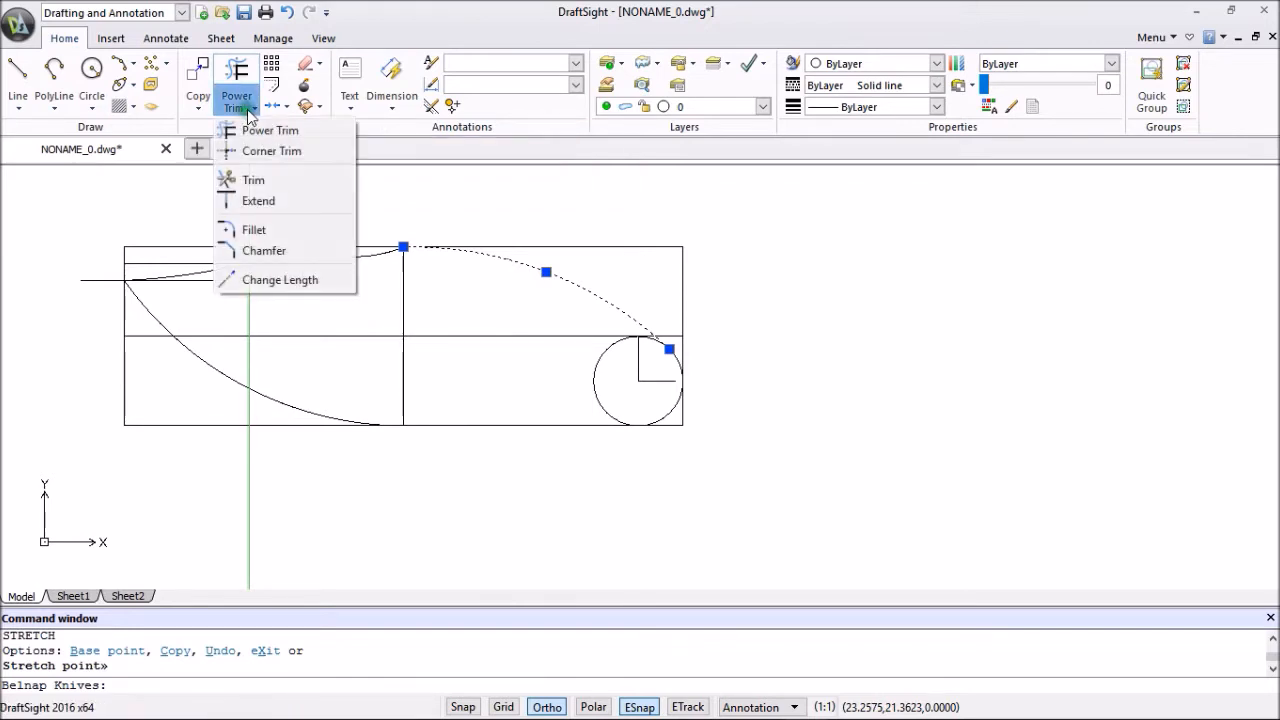
left_click(251, 229)
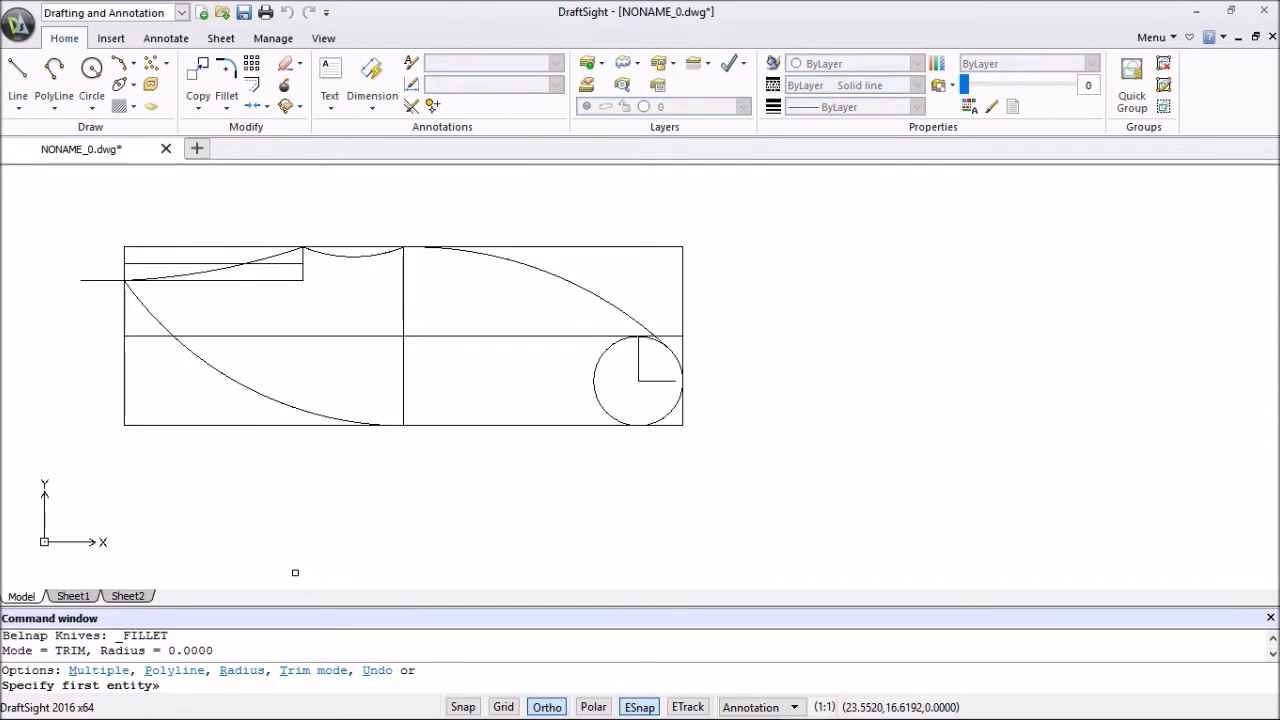
key("Return")
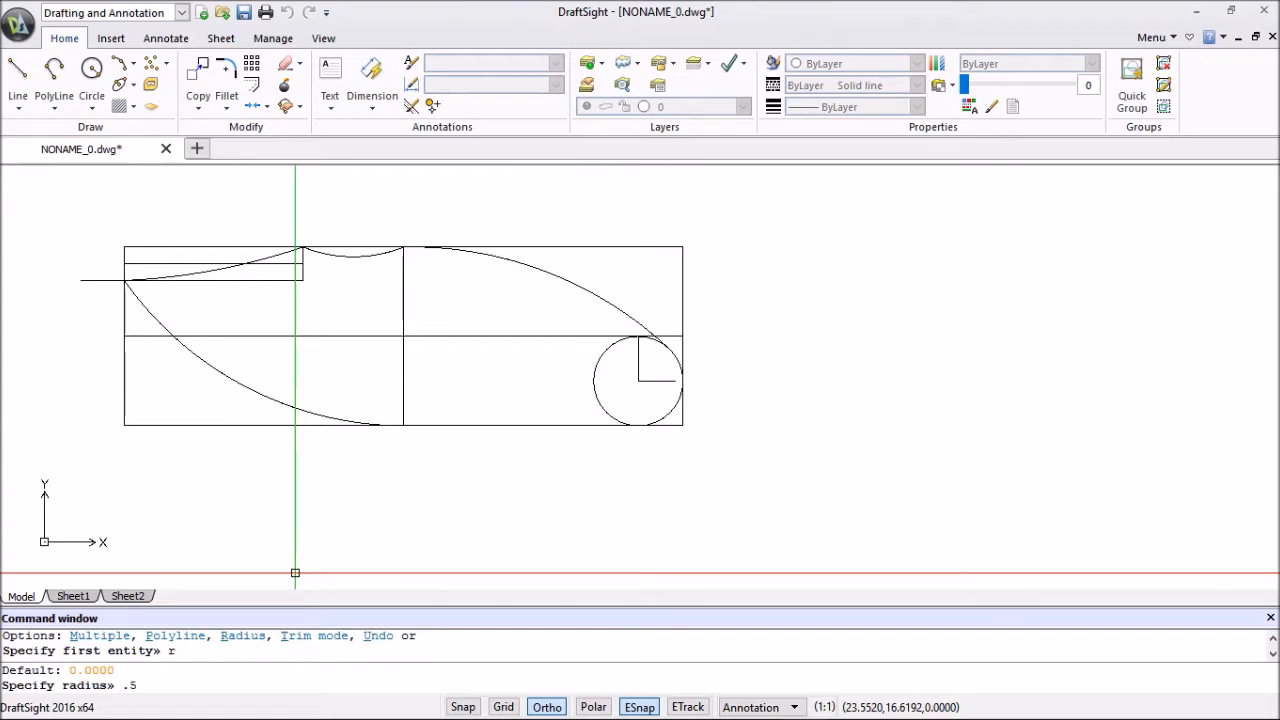
key("Return")
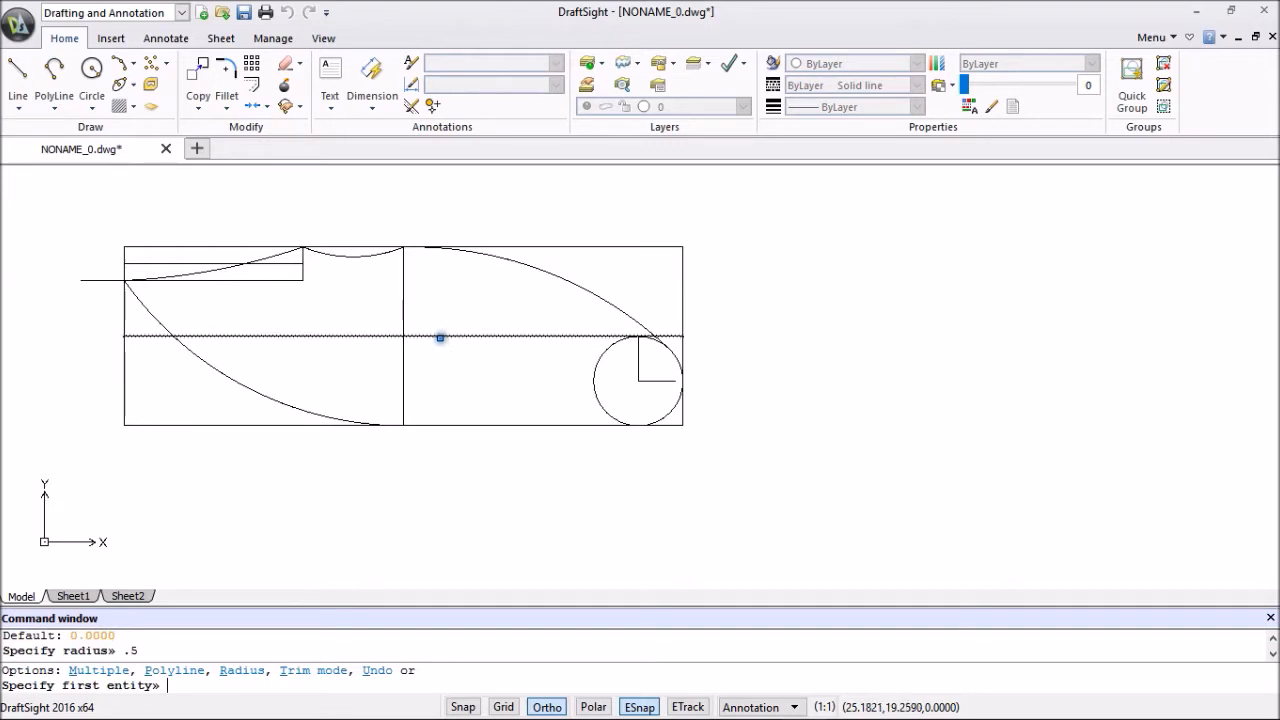
left_click(441, 336)
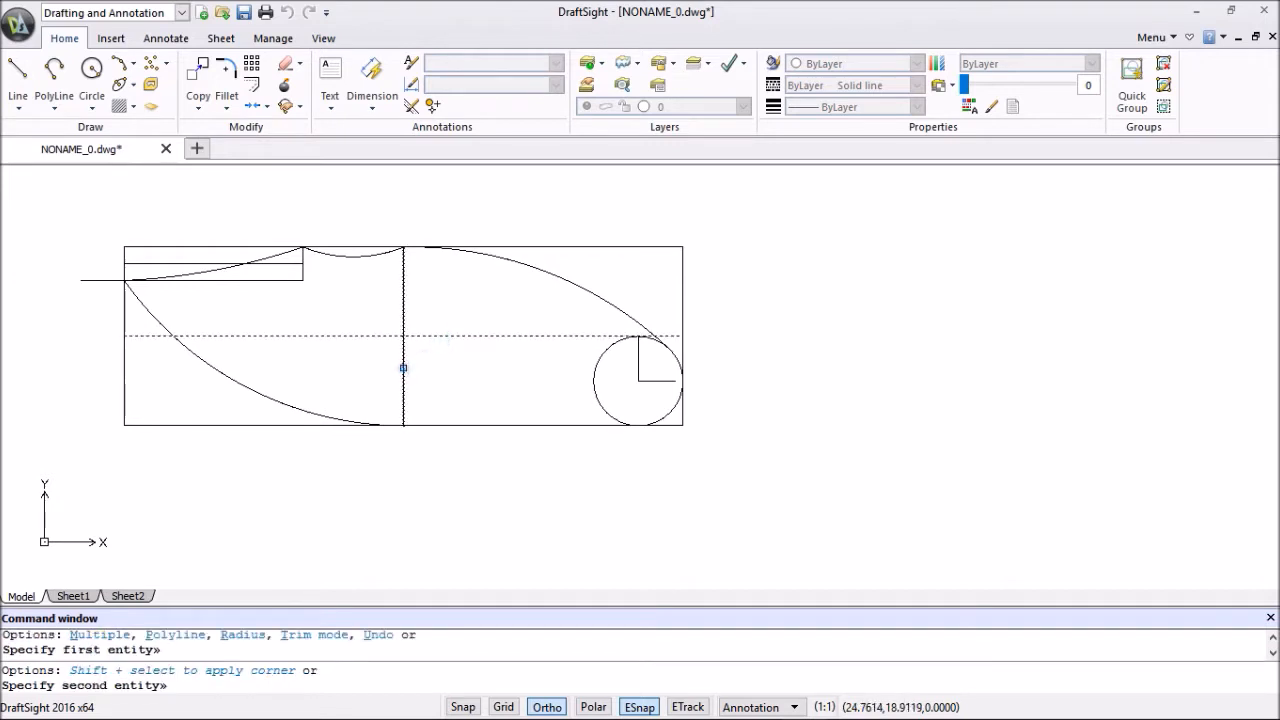
left_click(403, 368)
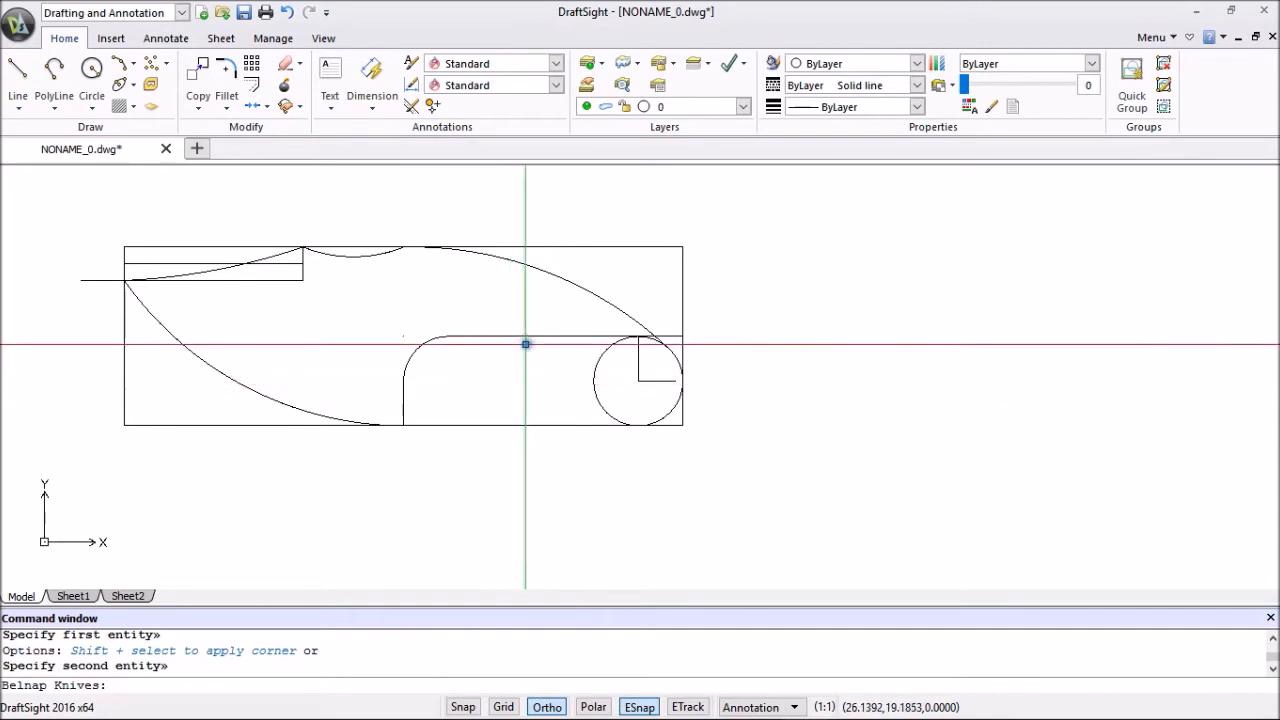
Delete the remaining horizontal centre line to the right of the fillet.
left_click(531, 336)
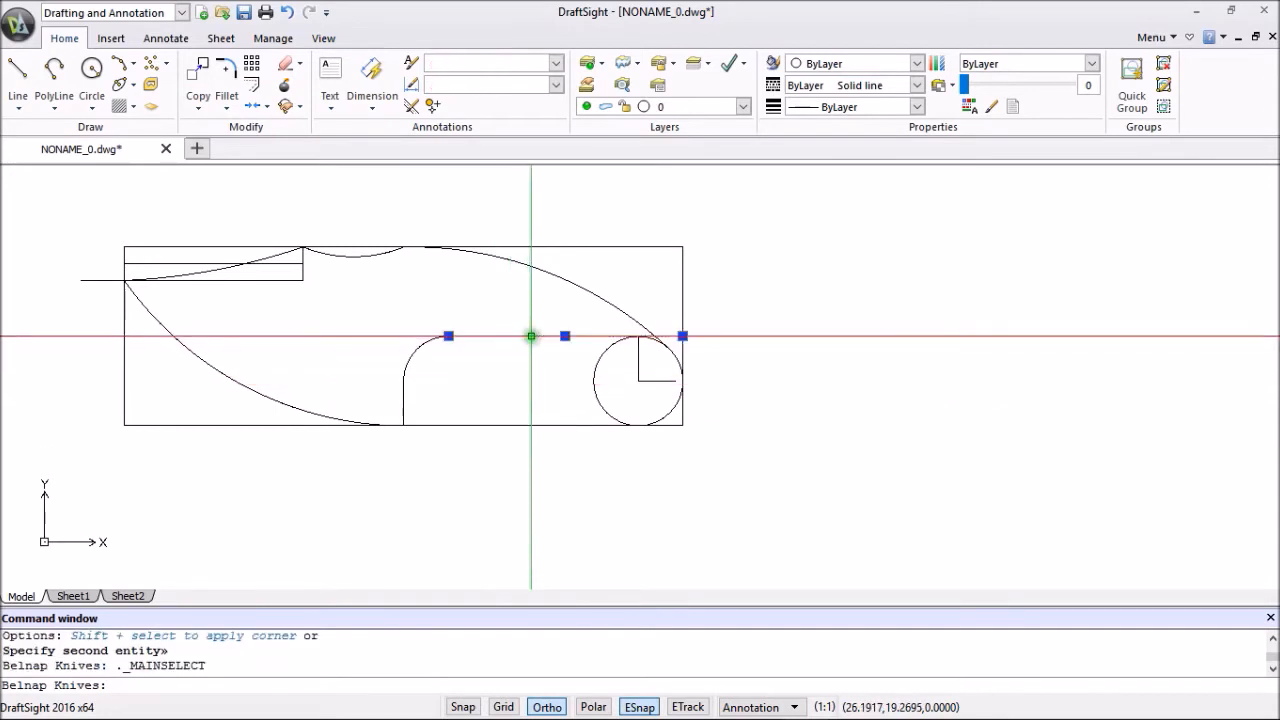
right_click(773, 301)
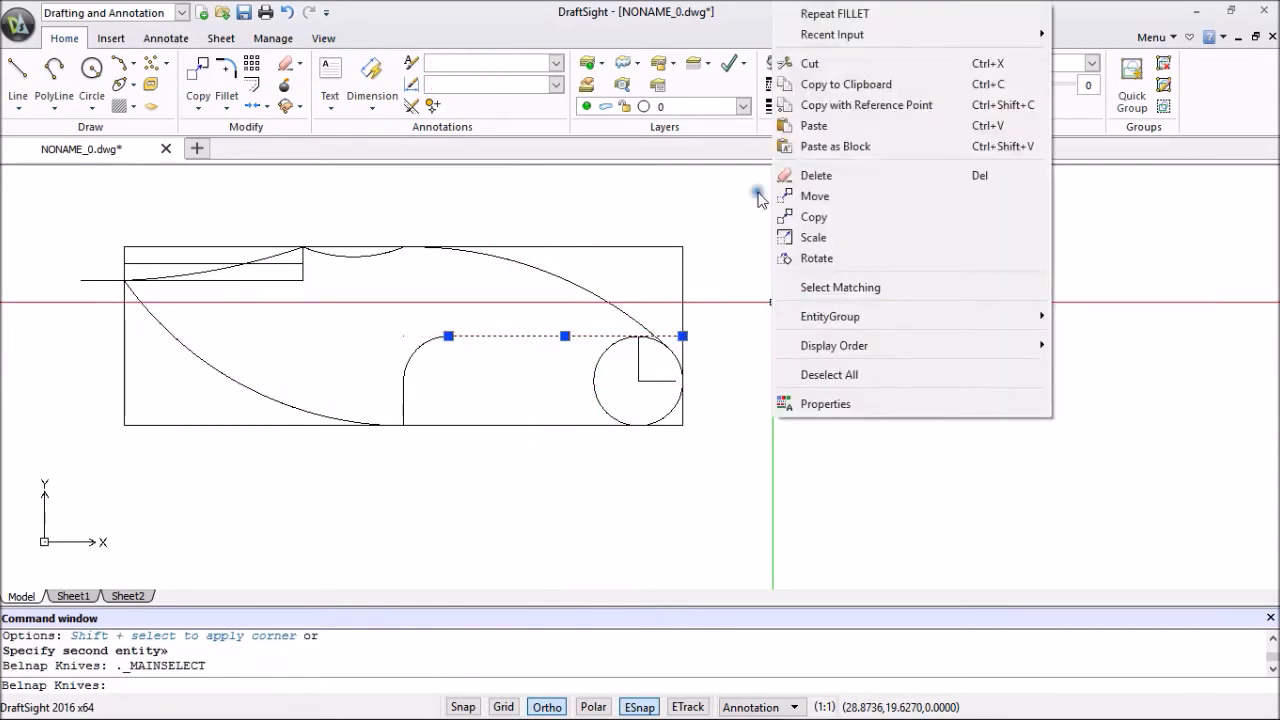
left_click(815, 176)
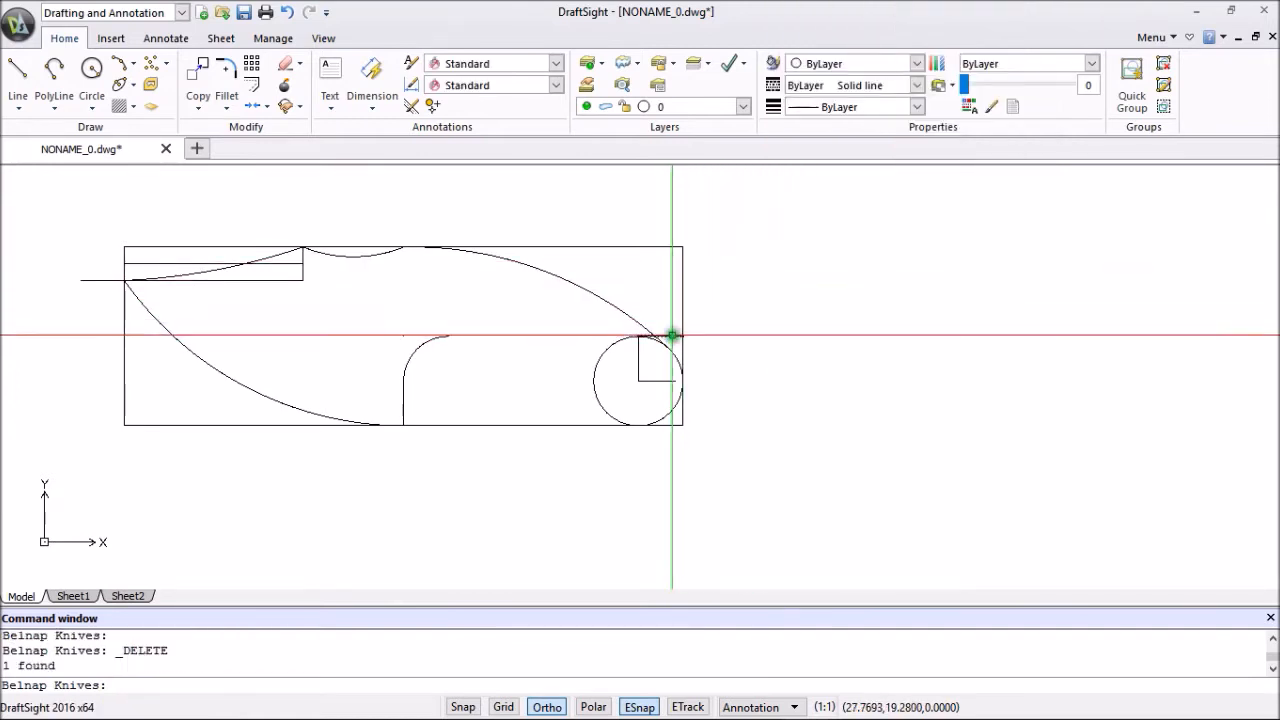
Delete the three short guide lines that were used to locate the circle's centre.
left_click(664, 336)
left_click(639, 358)
left_click(663, 380)
right_click(763, 301)
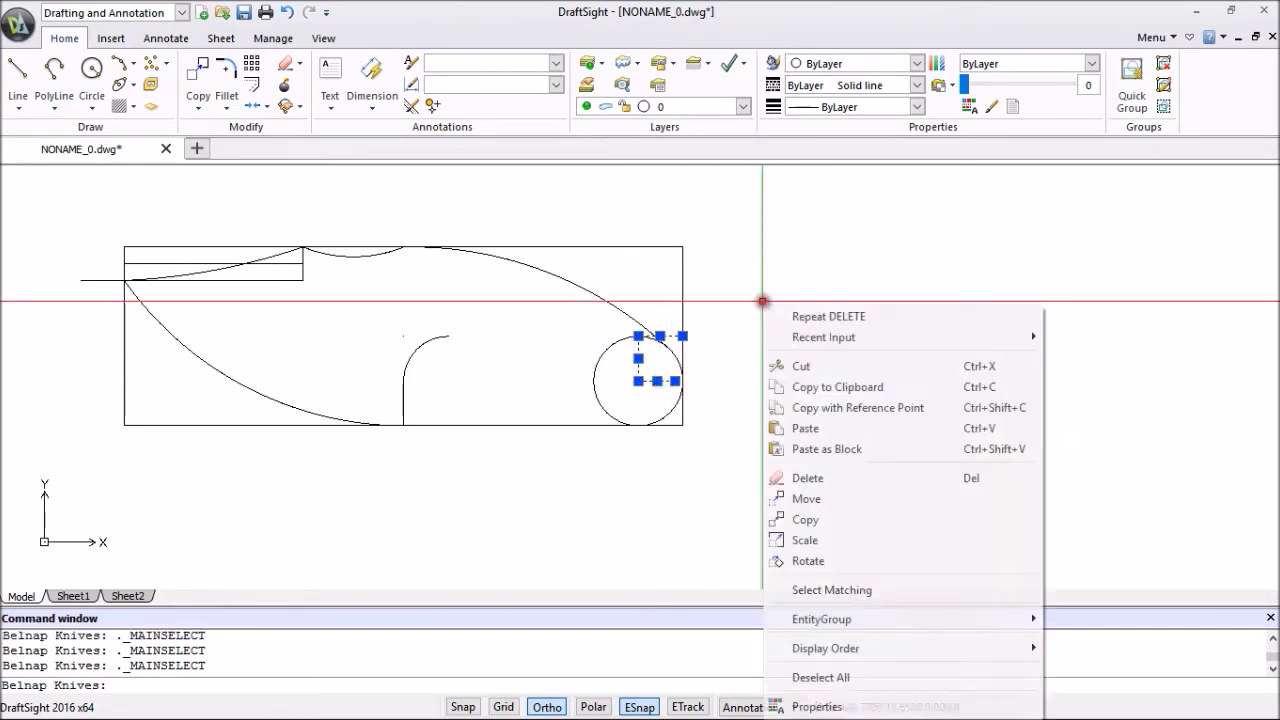
left_click(808, 479)
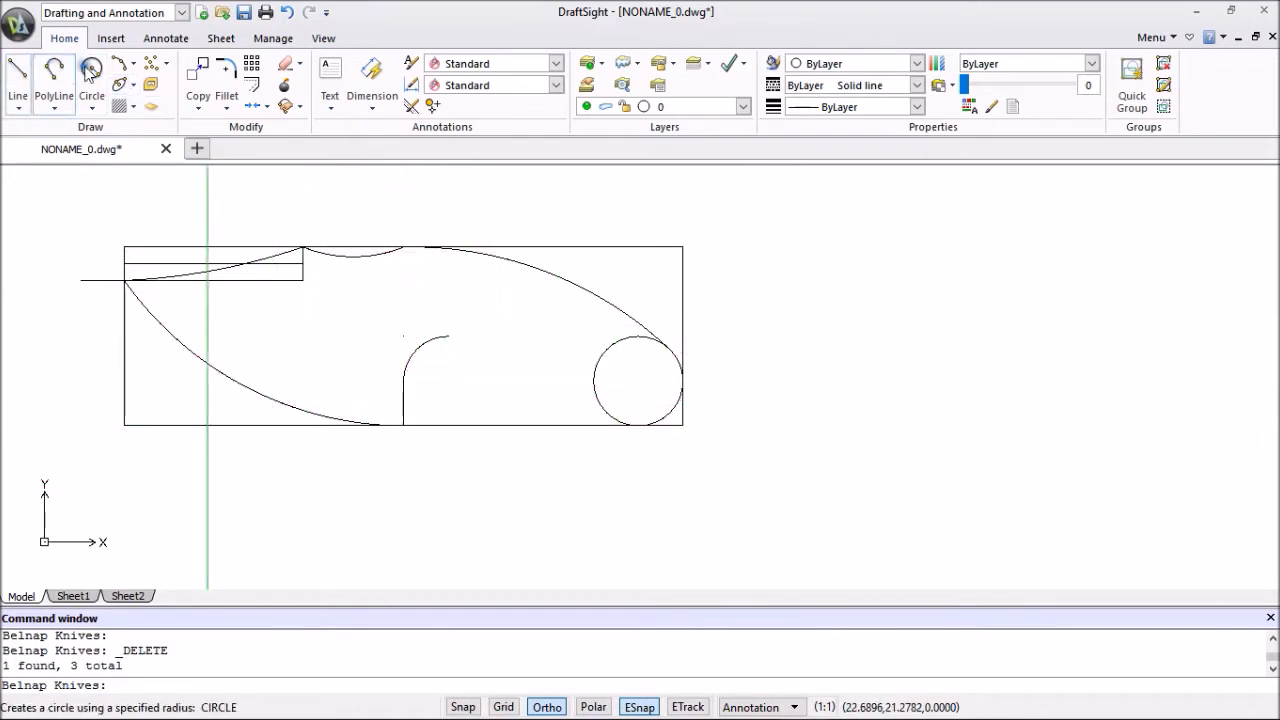
left_click(118, 66)
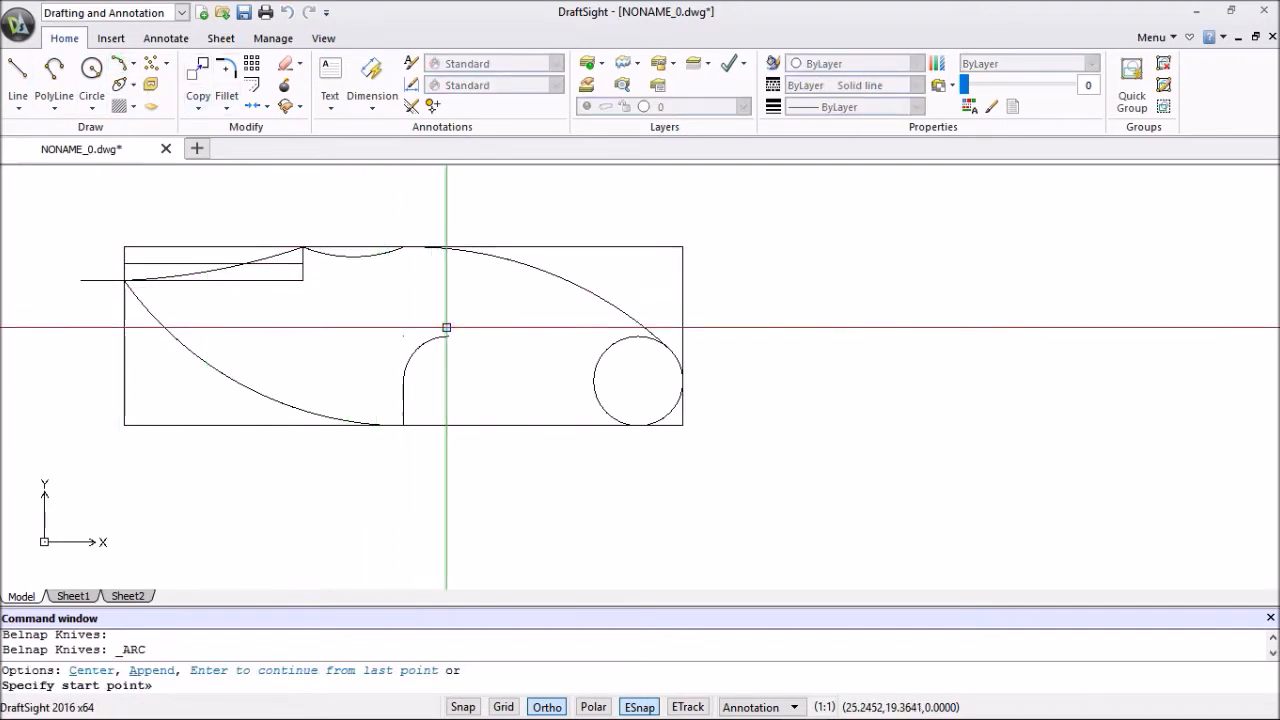
key("Escape")
key("Escape")
key("Escape")
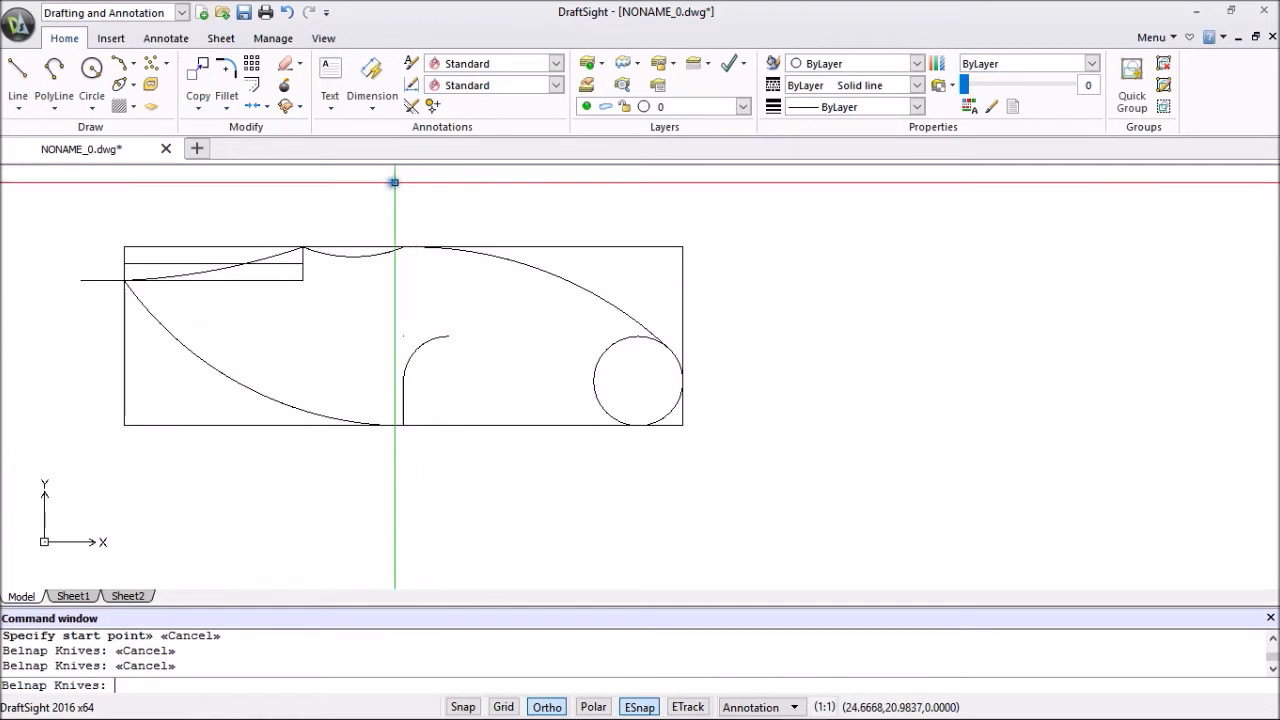
Try to offset the upper-right arc by a distance of 1.
left_click(255, 88)
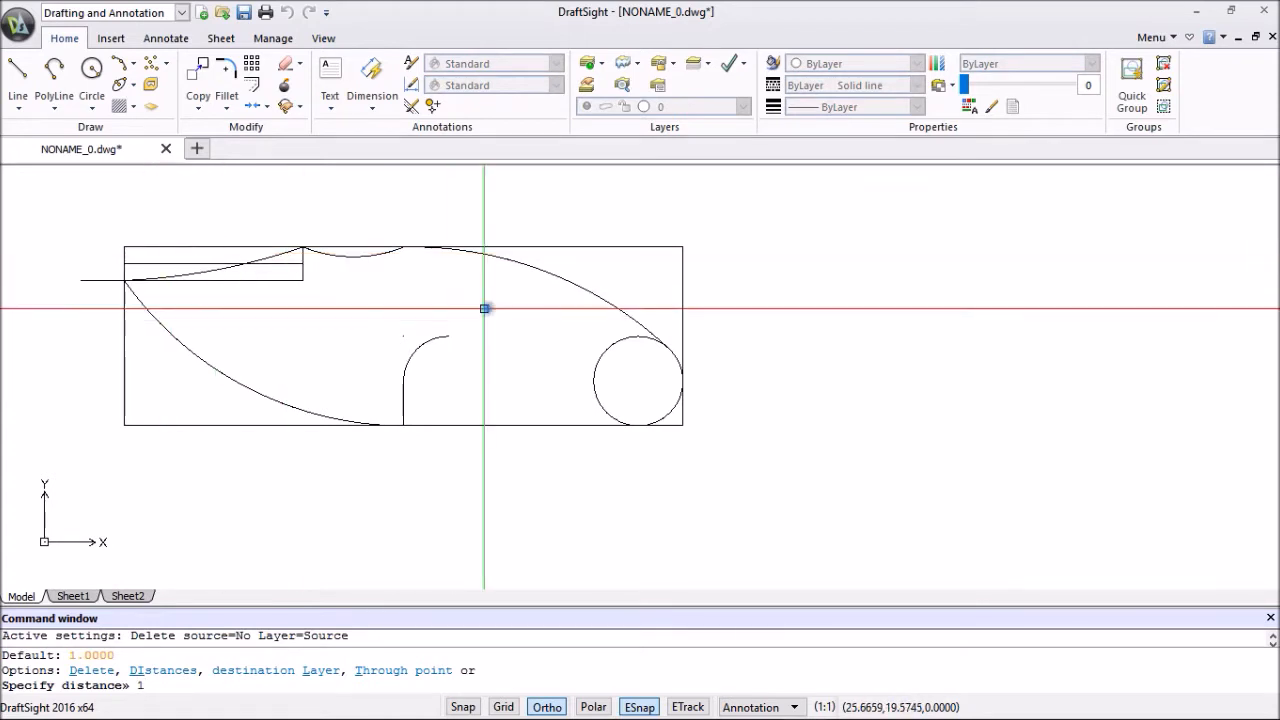
left_click(584, 287)
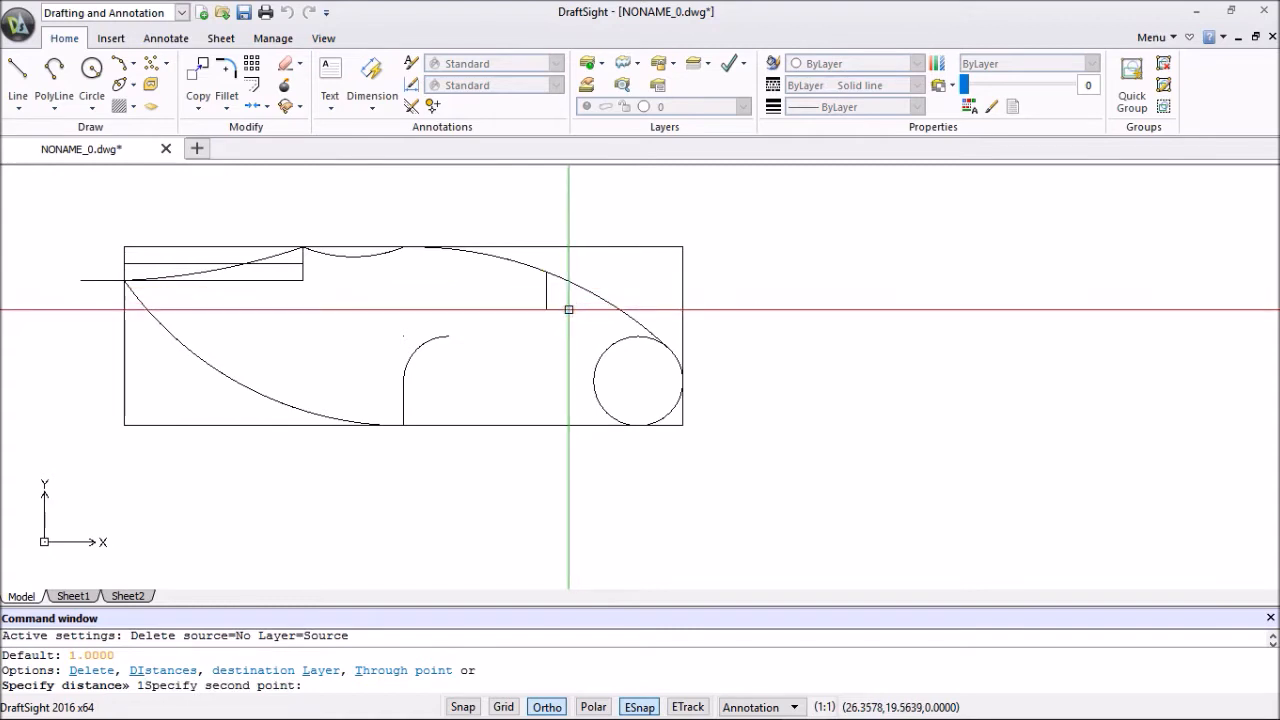
key("Escape")
key("Escape")
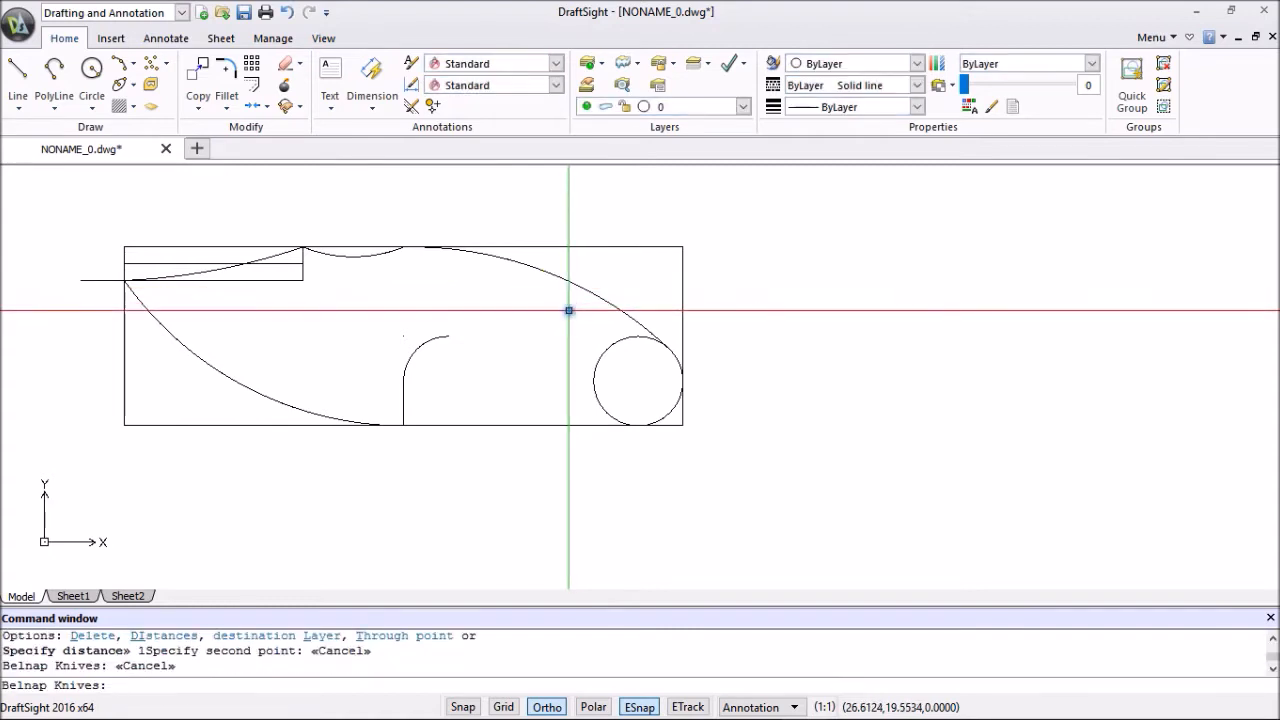
Offset the upper-right arc inward by a distance of 1 to form the lower edge of the handle.
right_click(834, 272)
left_click(884, 291)
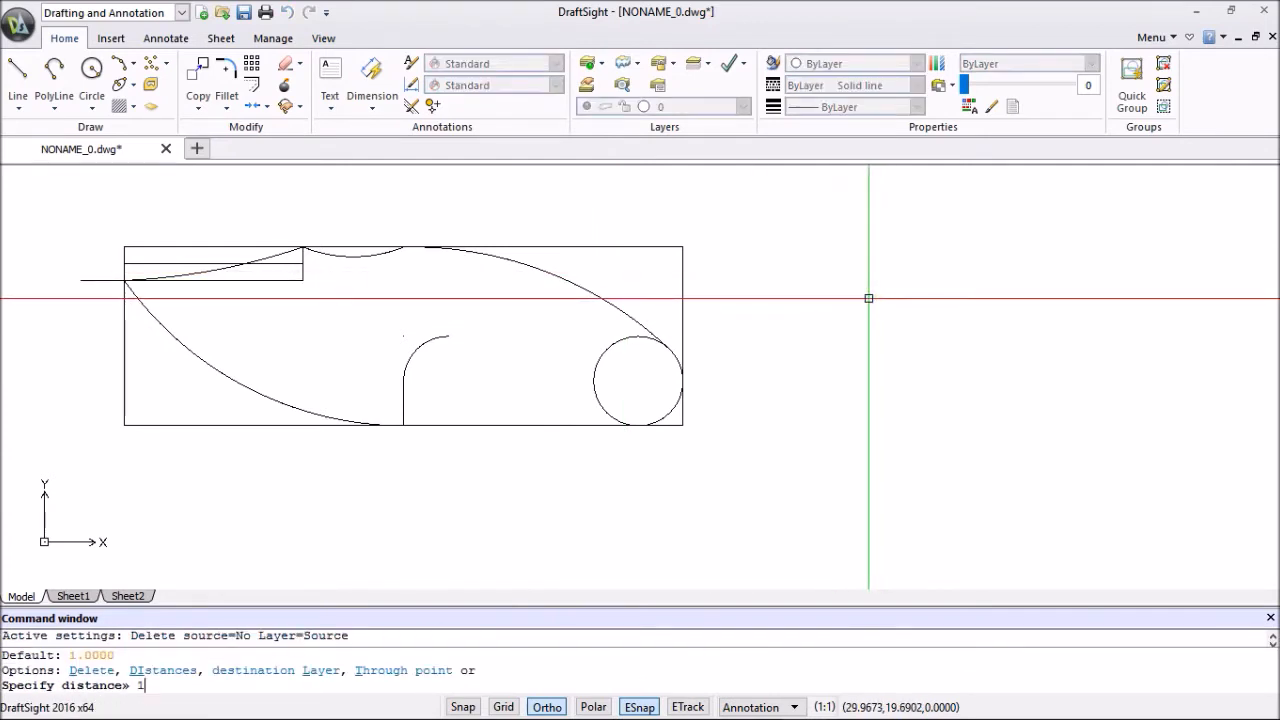
type("1")
key("Return")
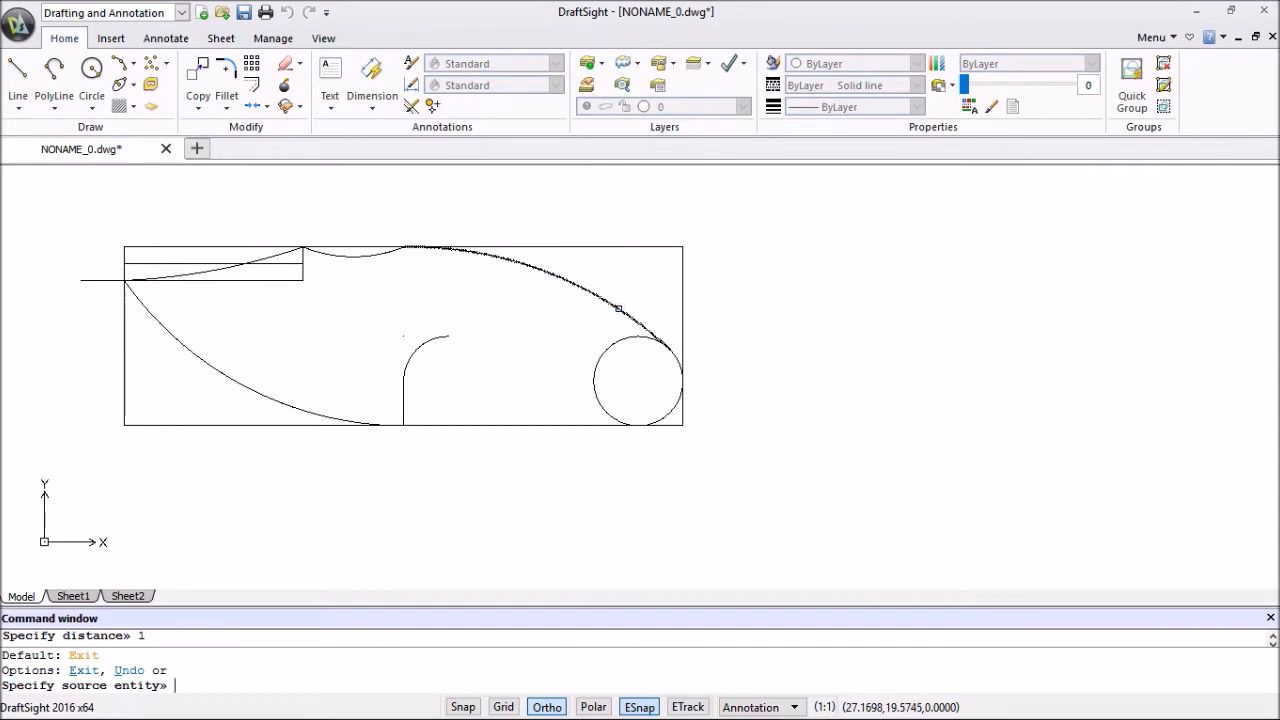
left_click(619, 309)
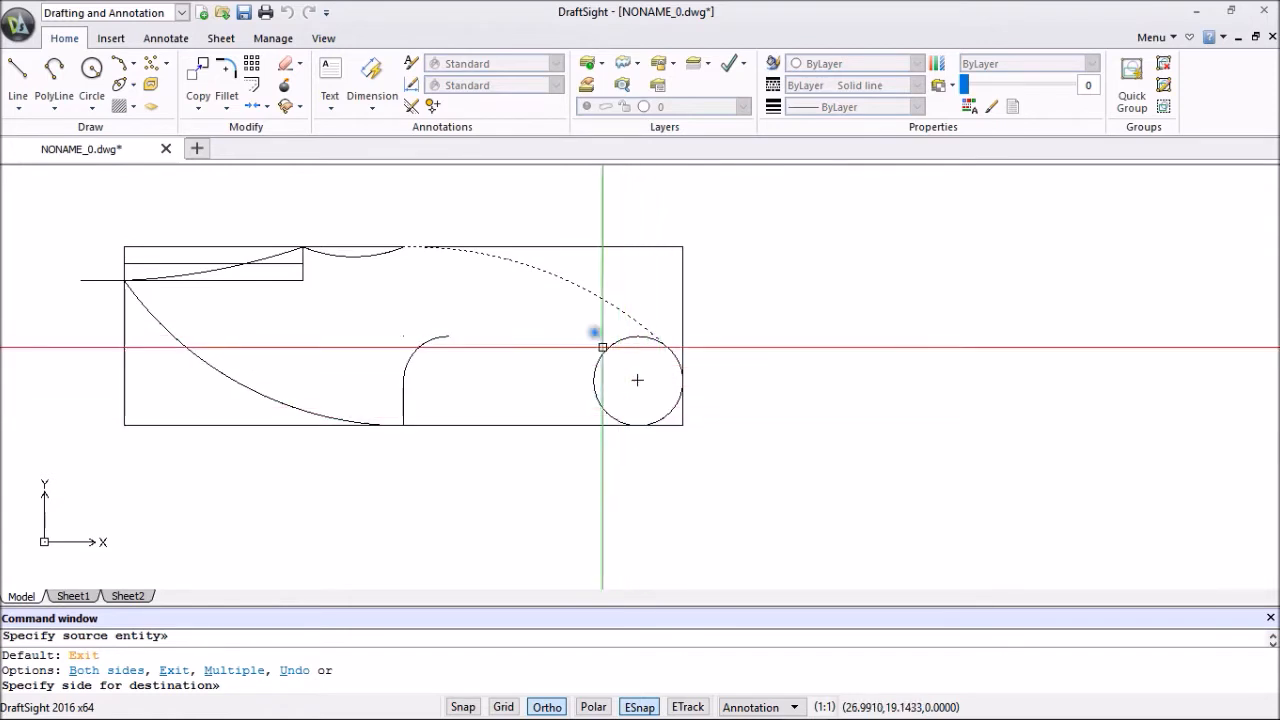
left_click(505, 375)
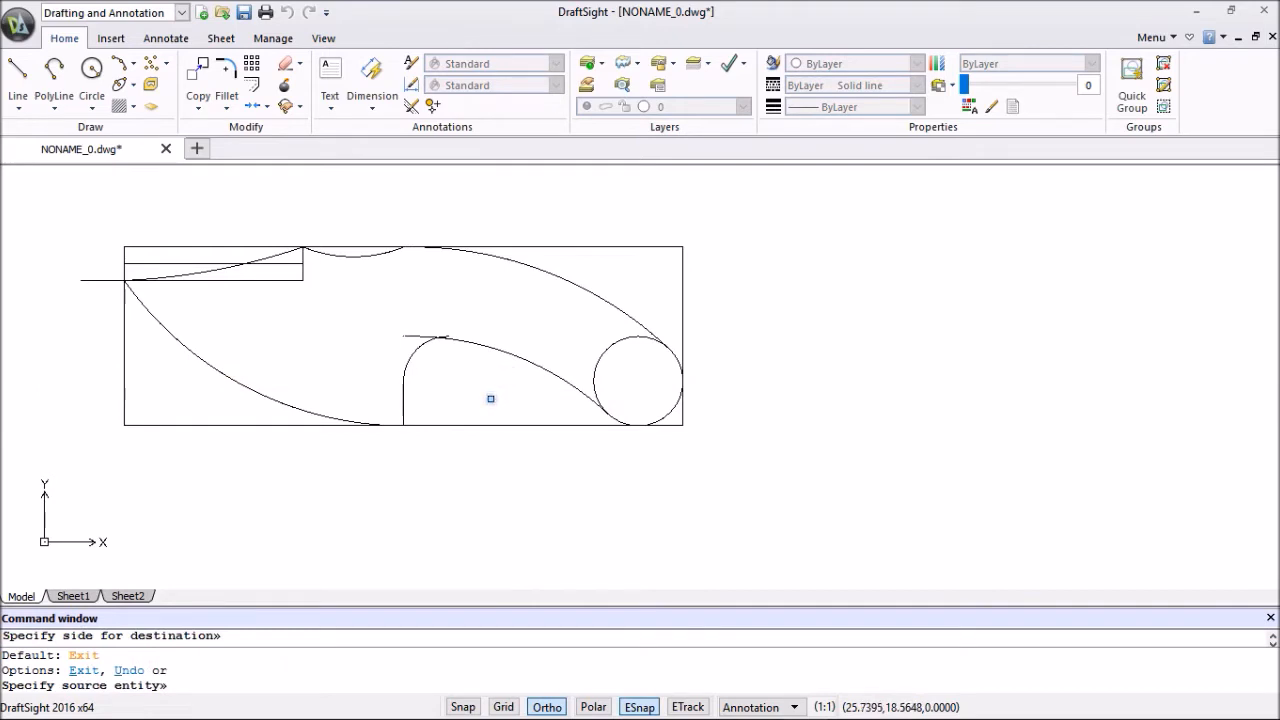
scroll(451, 351, "up", 3)
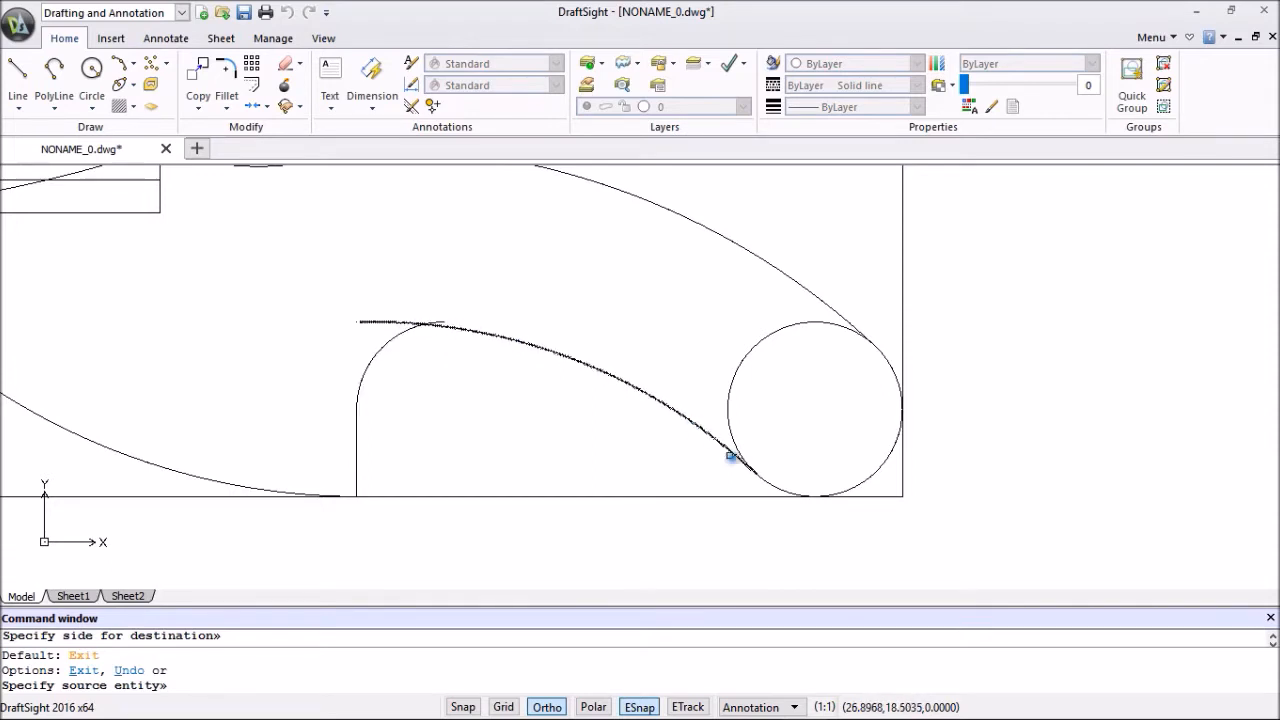
scroll(617, 332, "down", 3)
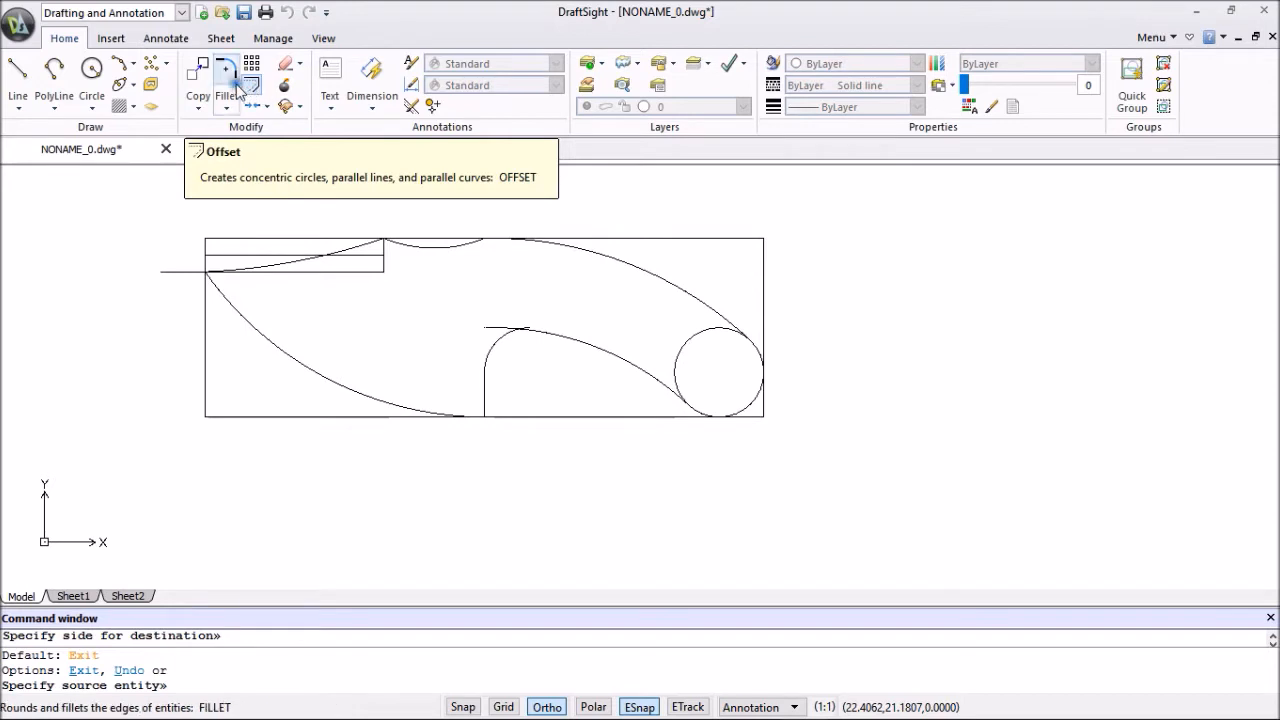
Fillet the rounded corner arc and the offset handle curve with a radius of 0.5.
left_click(227, 68)
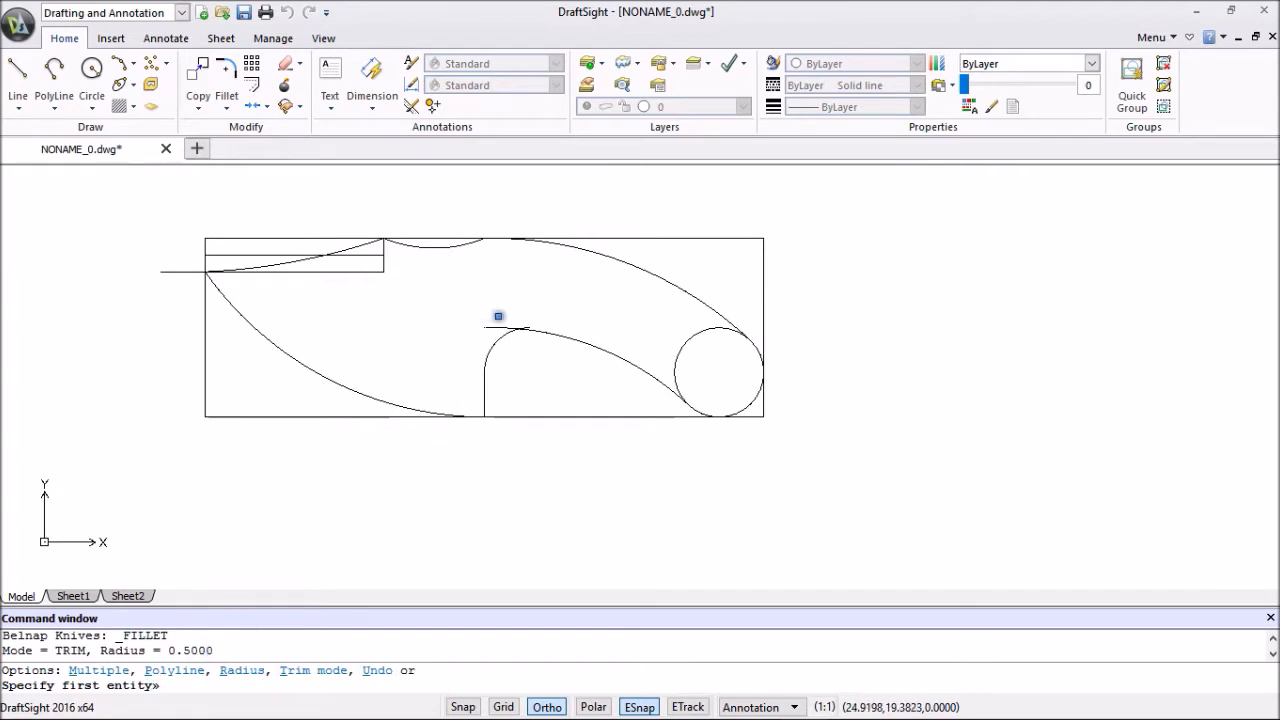
left_click(499, 338)
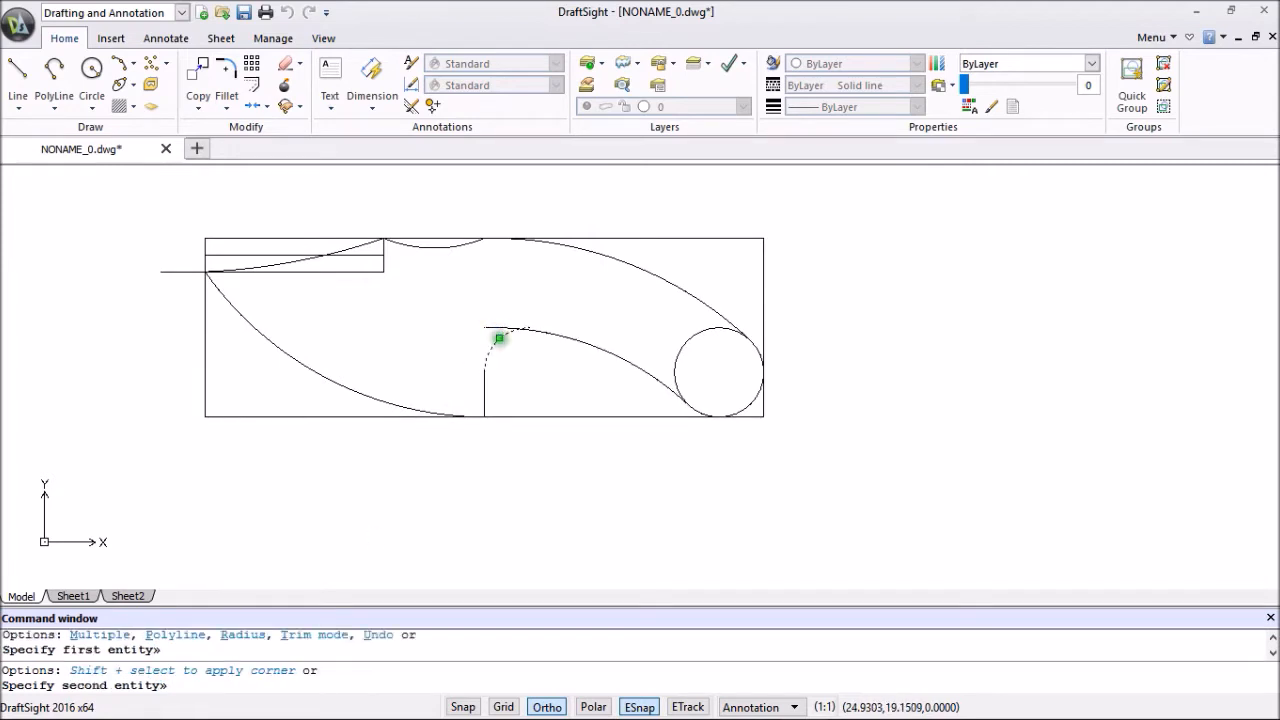
left_click(552, 335)
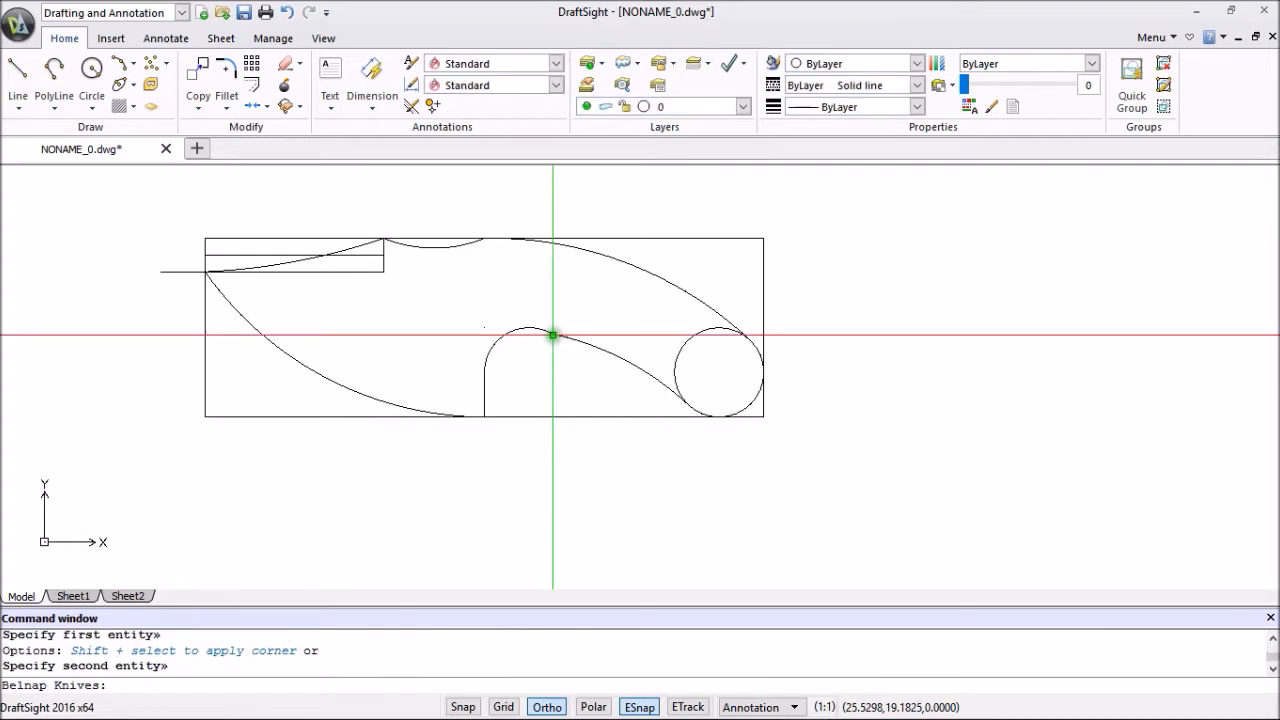
scroll(543, 363, "down", 3)
scroll(567, 357, "up", 3)
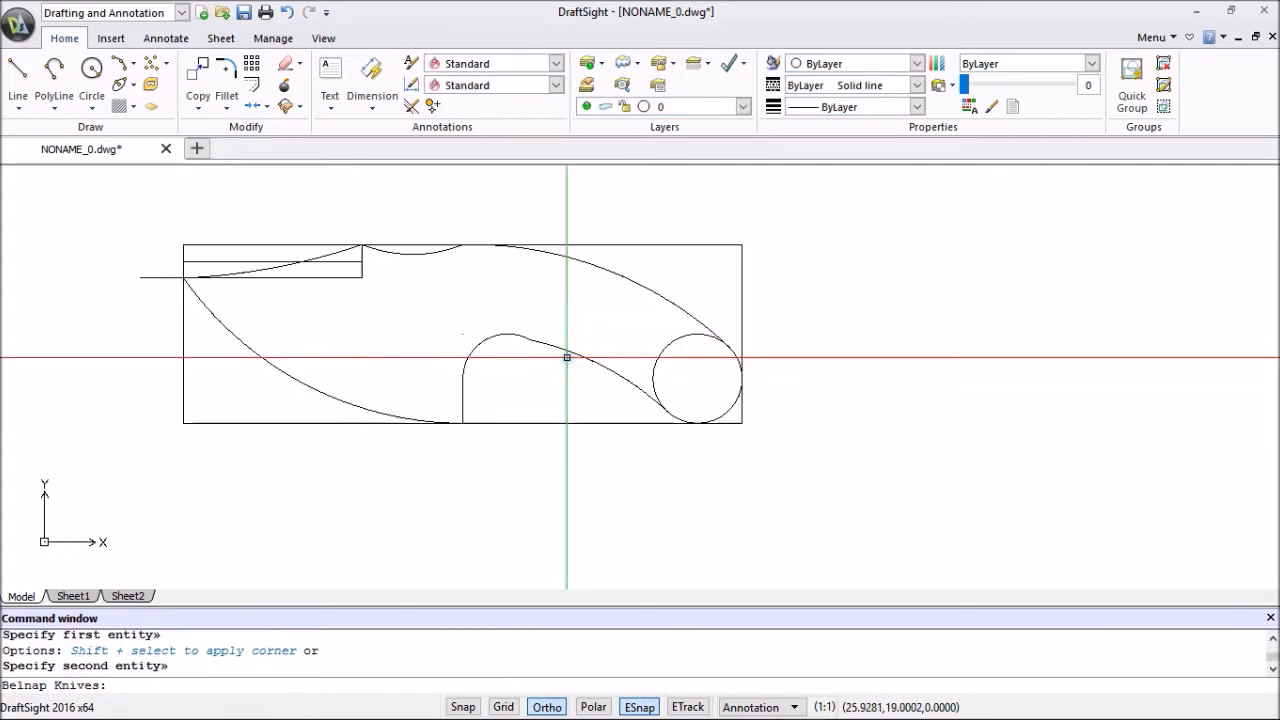
scroll(567, 357, "up", 4)
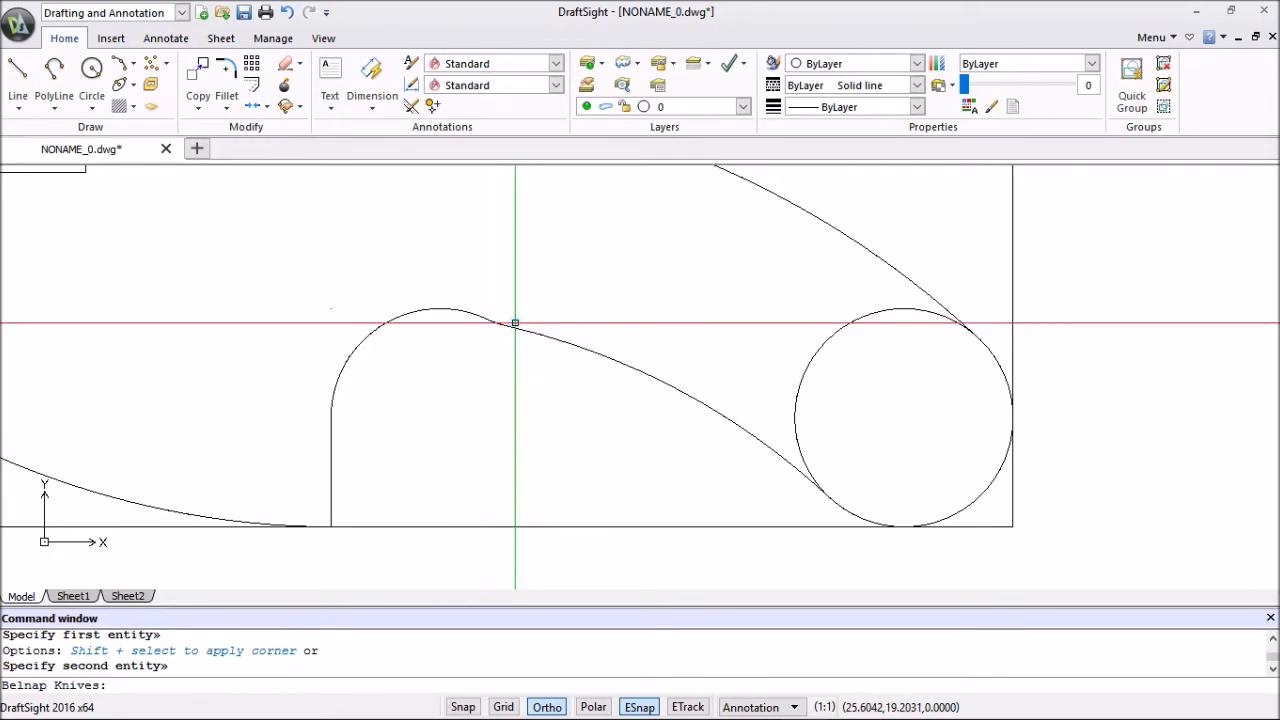
scroll(515, 323, "up", 2)
scroll(530, 330, "down", 3)
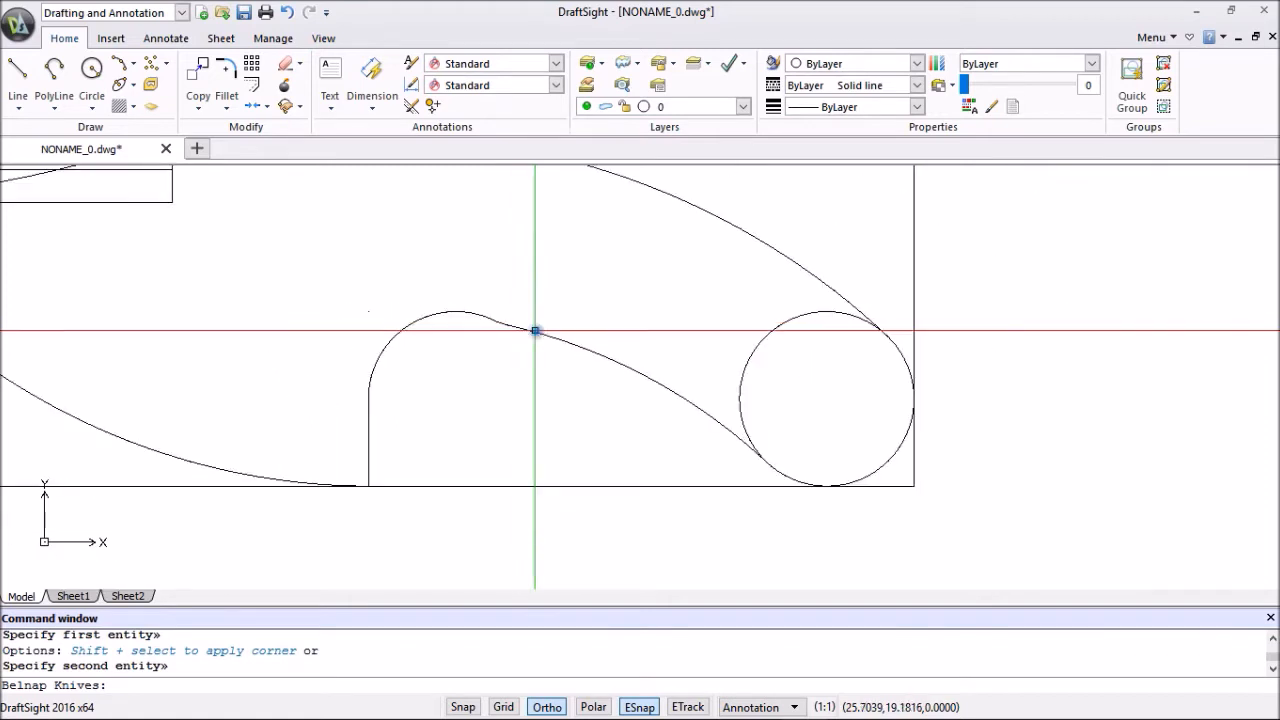
Stretch the upper-left end of the offset handle curve to the end of the rounded corner arc.
left_click(530, 332)
left_click(509, 325)
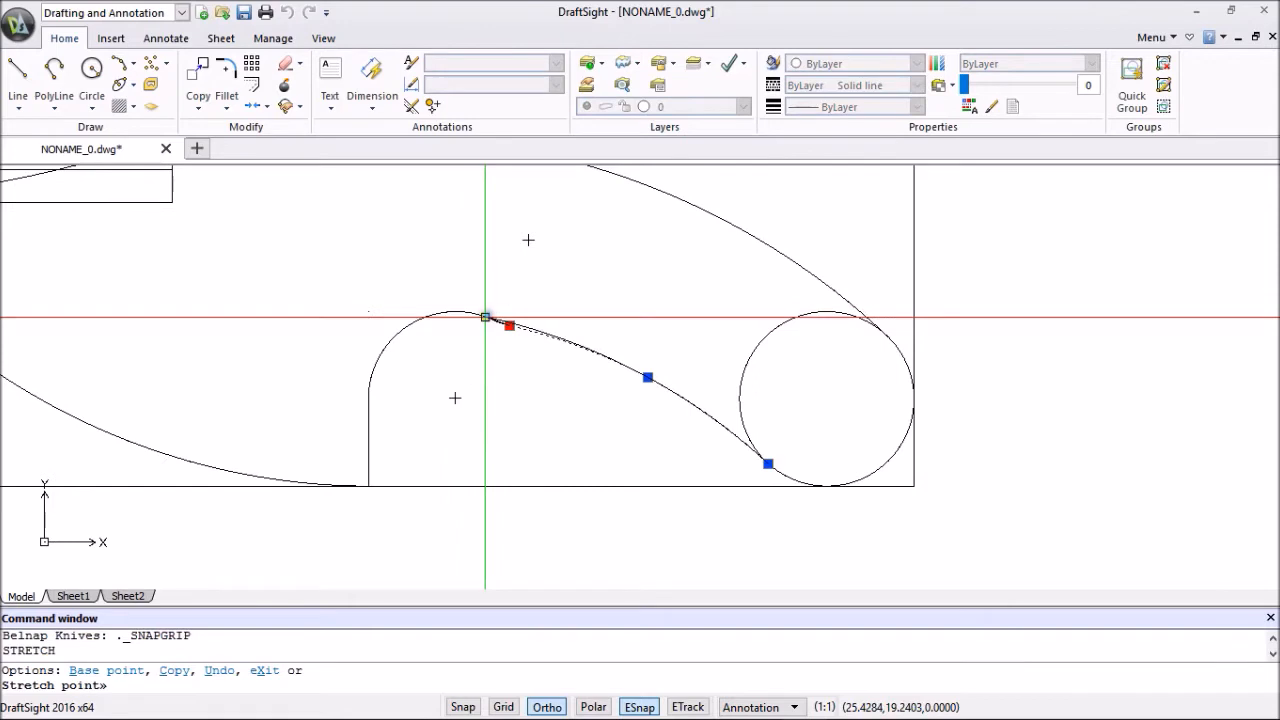
left_click(488, 315)
key("Escape")
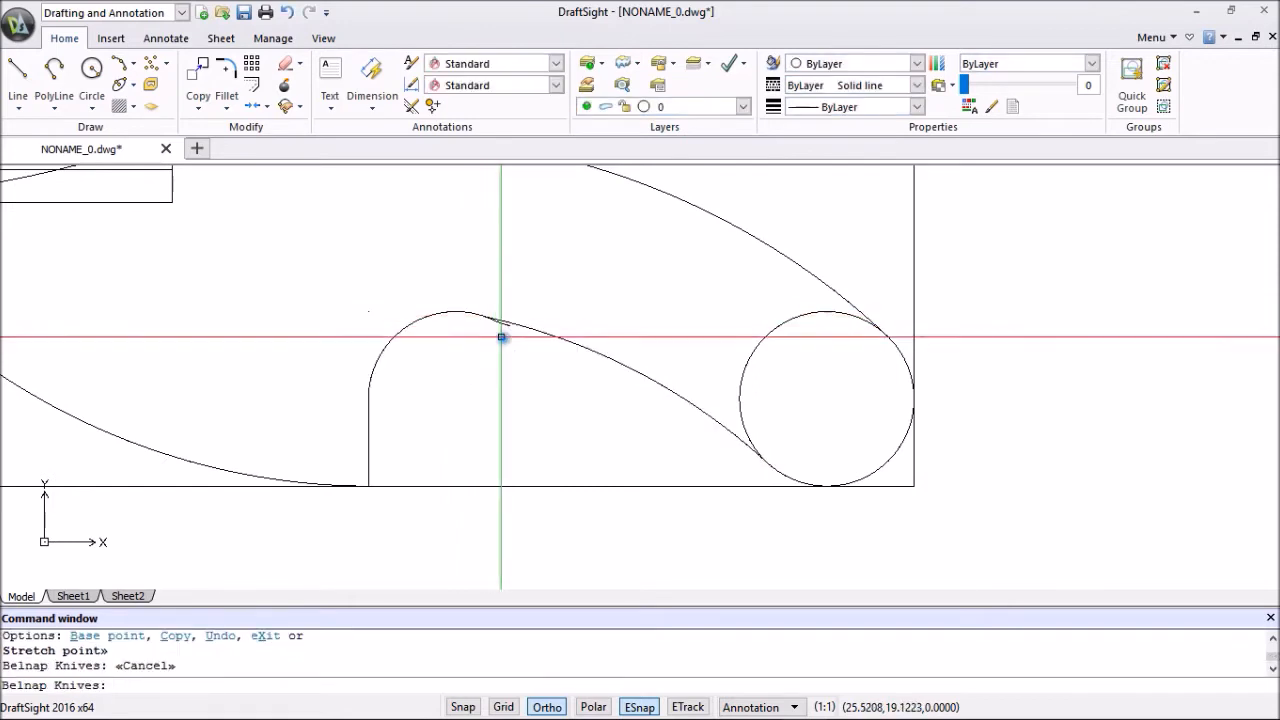
Delete the short leftover fillet arc beneath the junction of the rounded corner and the handle curve.
scroll(510, 364, "down", 1)
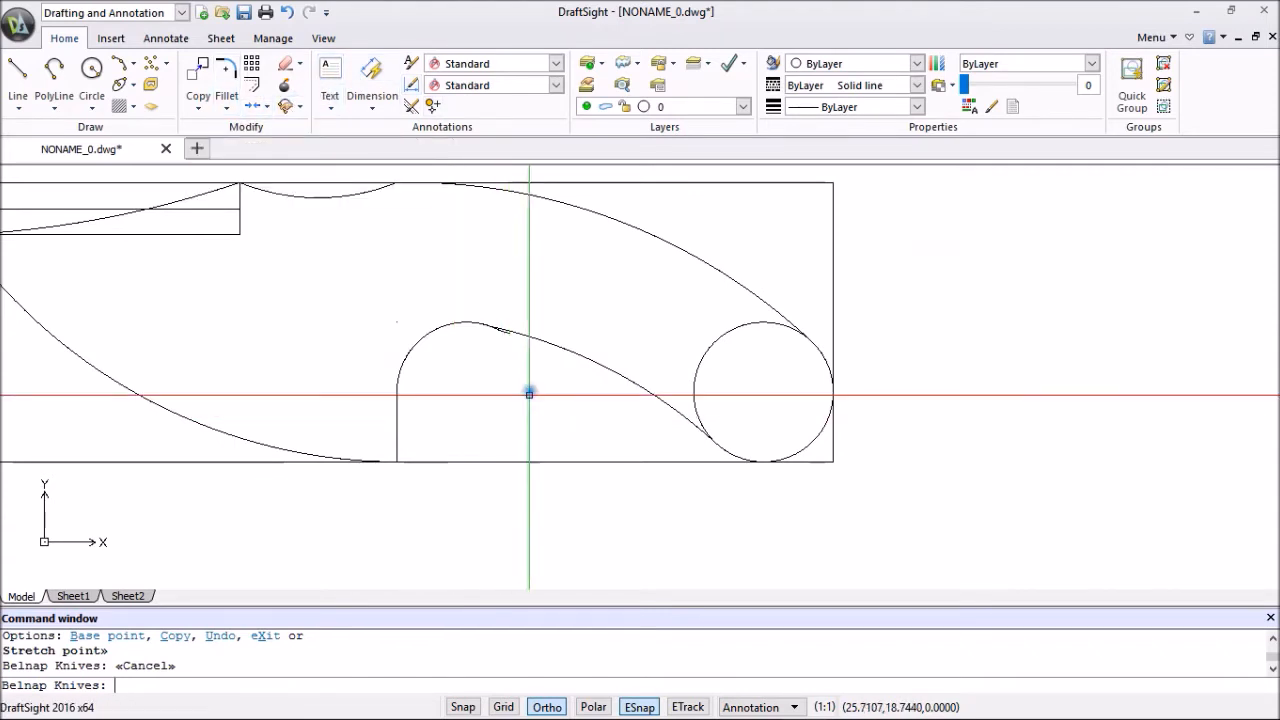
scroll(511, 340, "up", 5)
middle_click_drag(511, 340, 505, 436)
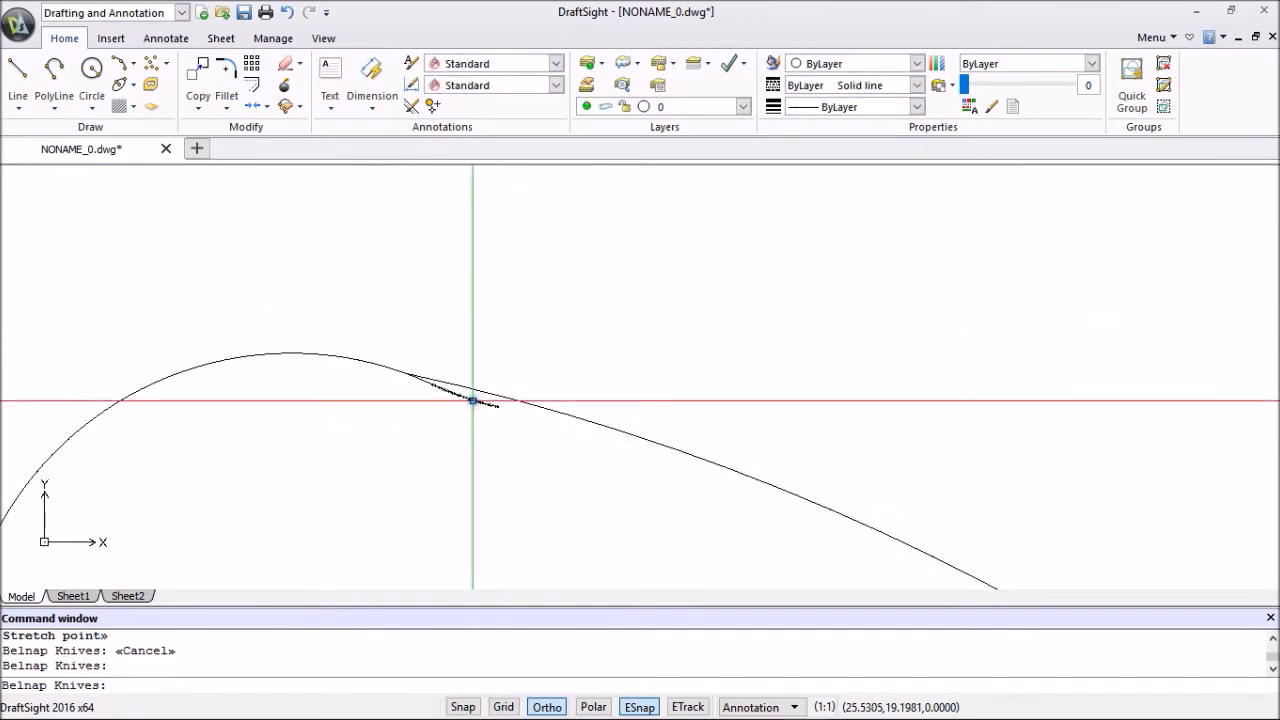
left_click(471, 399)
right_click(521, 326)
left_click(618, 180)
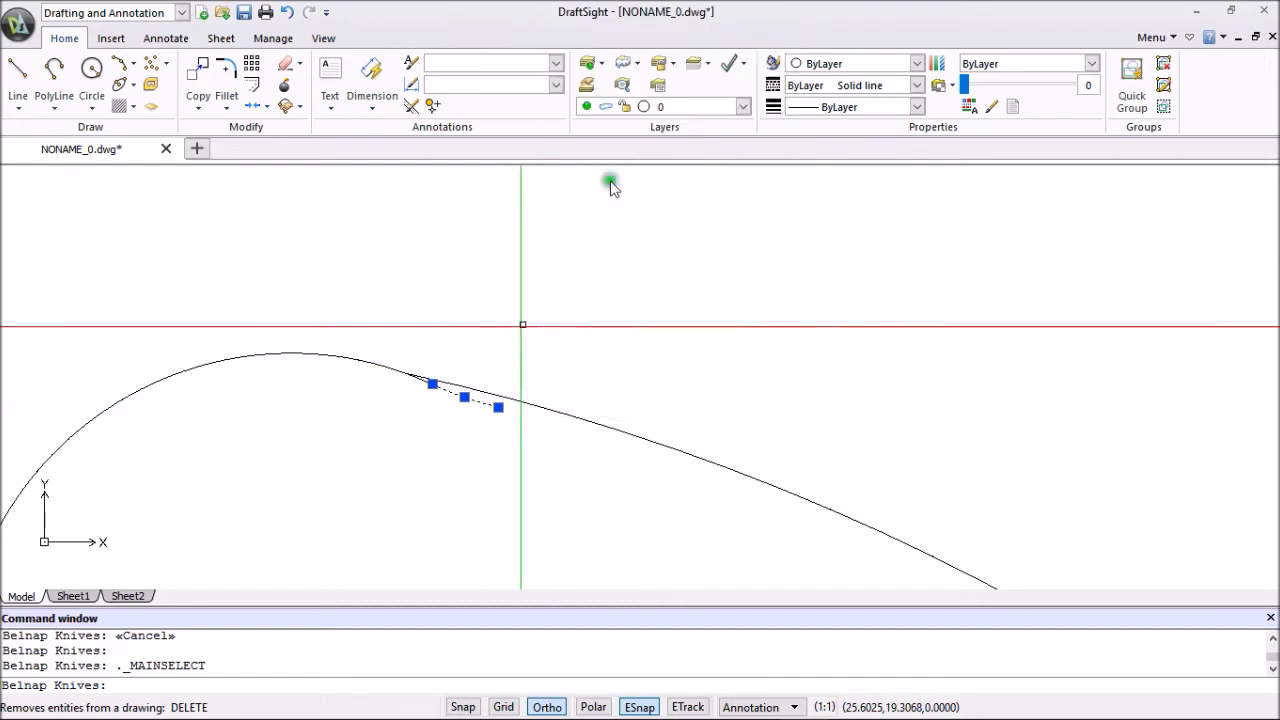
Stretch the overhanging right end of the rounded corner arc back to the start of the offset handle curve.
scroll(396, 431, "up", 4)
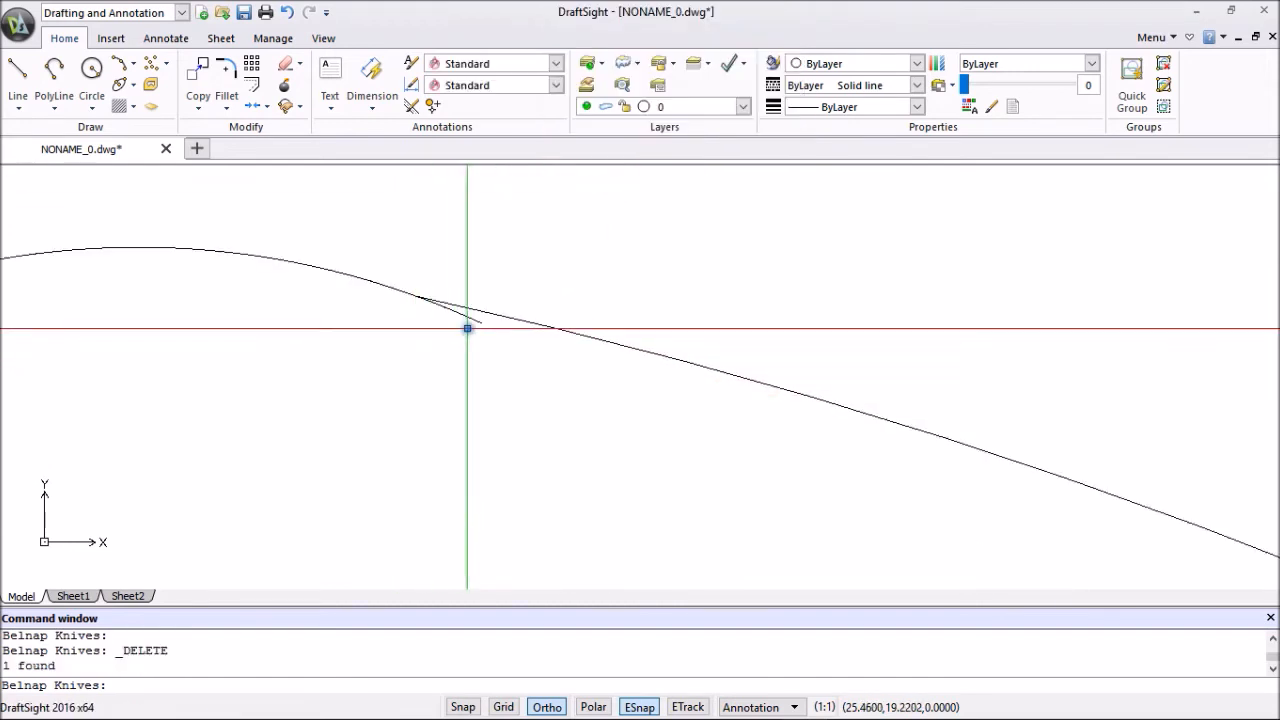
left_click(474, 320)
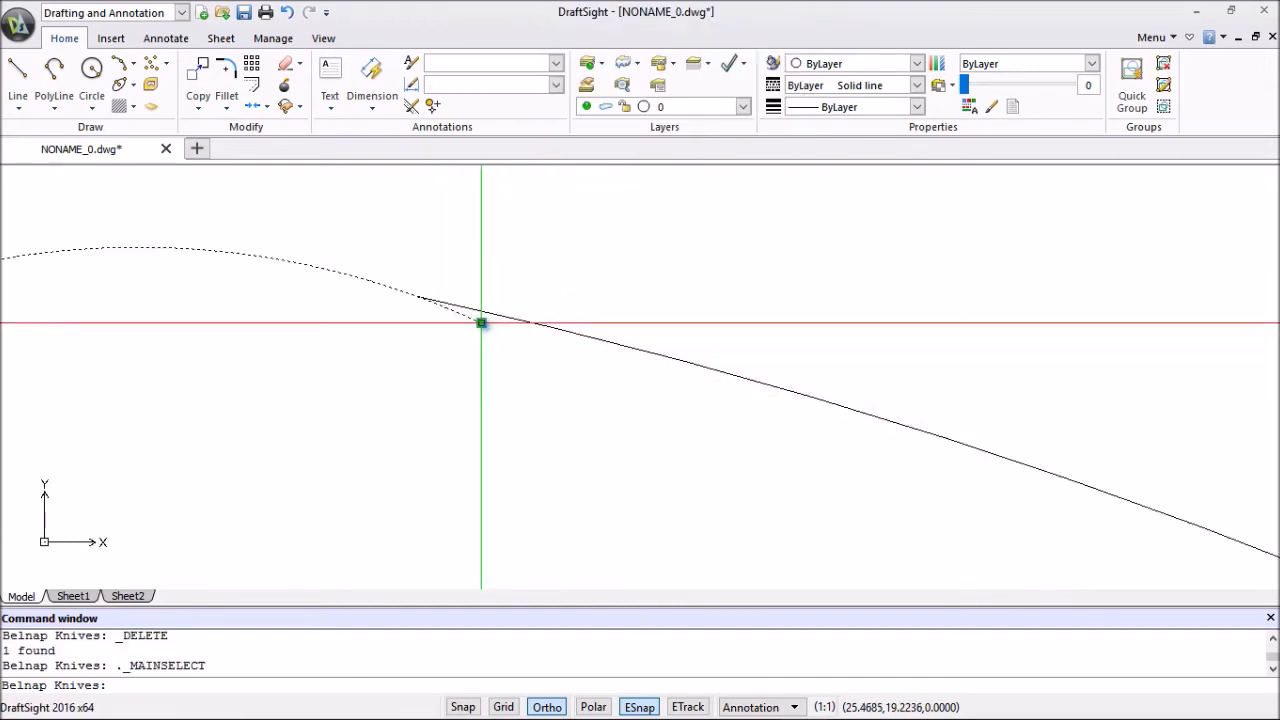
left_click(481, 322)
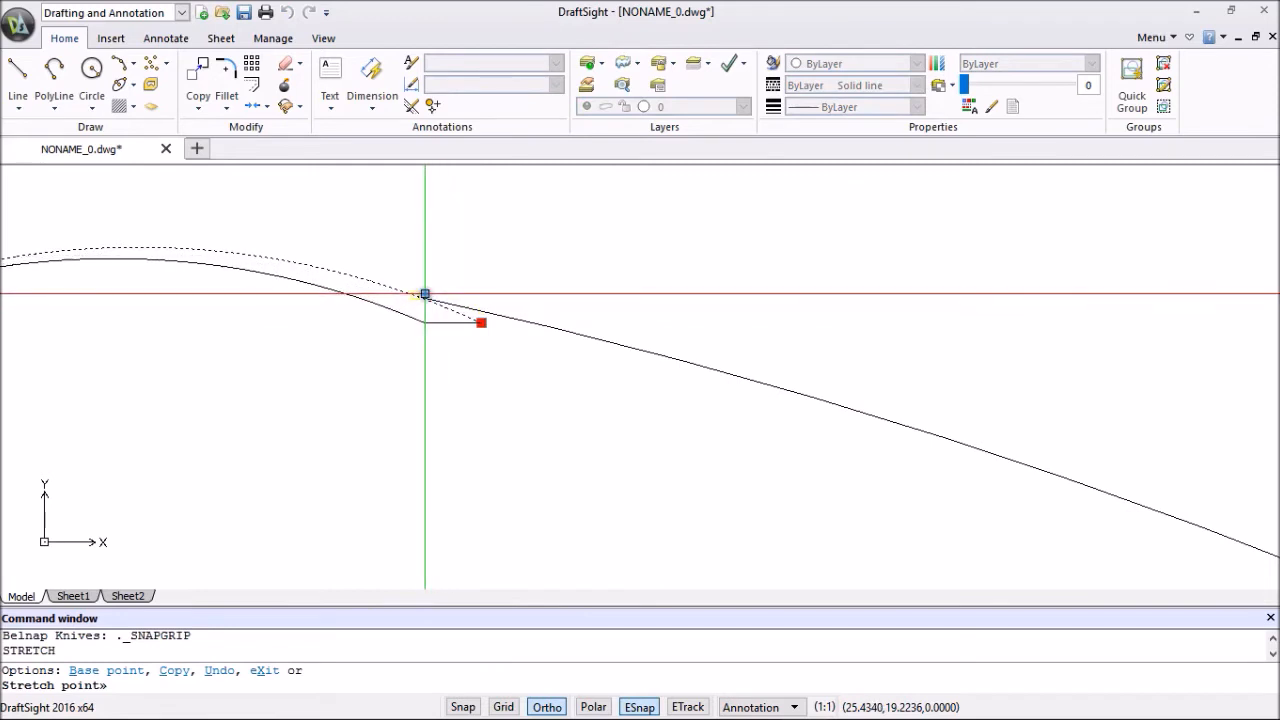
left_click(416, 296)
scroll(437, 337, "down", 3)
key("Escape")
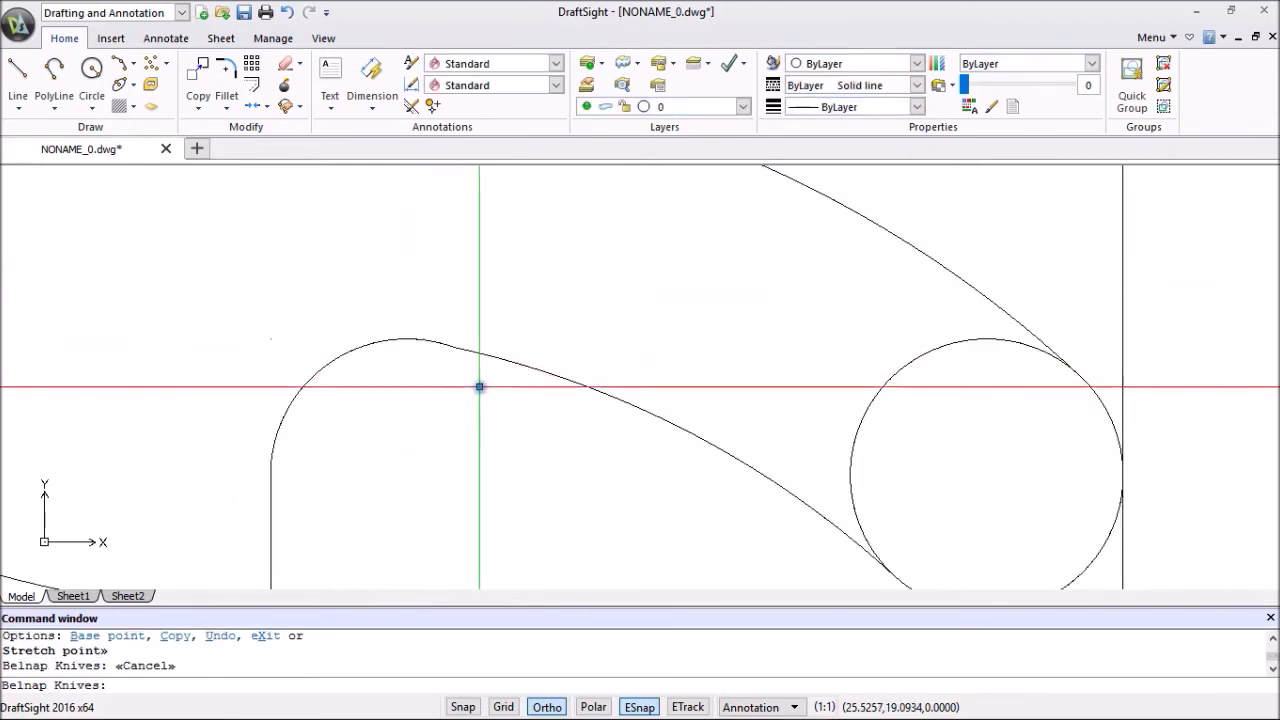
Stretch the upper-left end of the offset handle curve to the topmost point of the rounded corner arc.
scroll(479, 392, "down", 4)
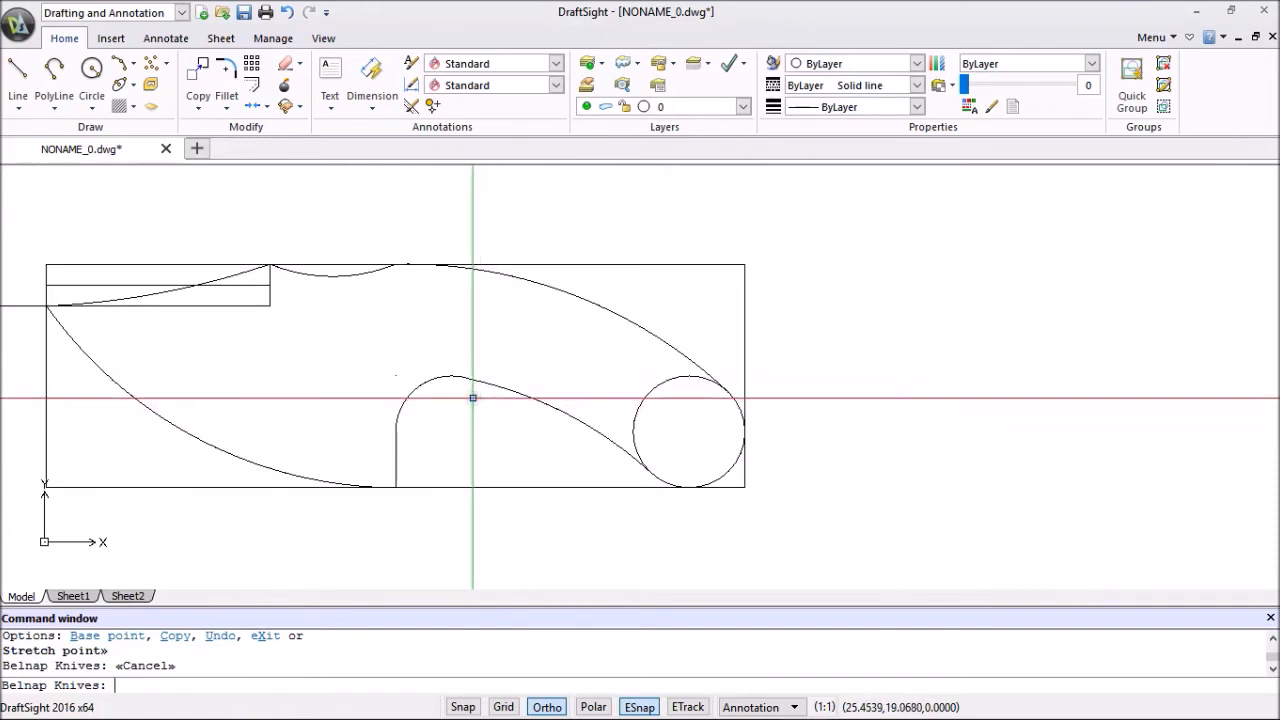
scroll(471, 397, "up", 5)
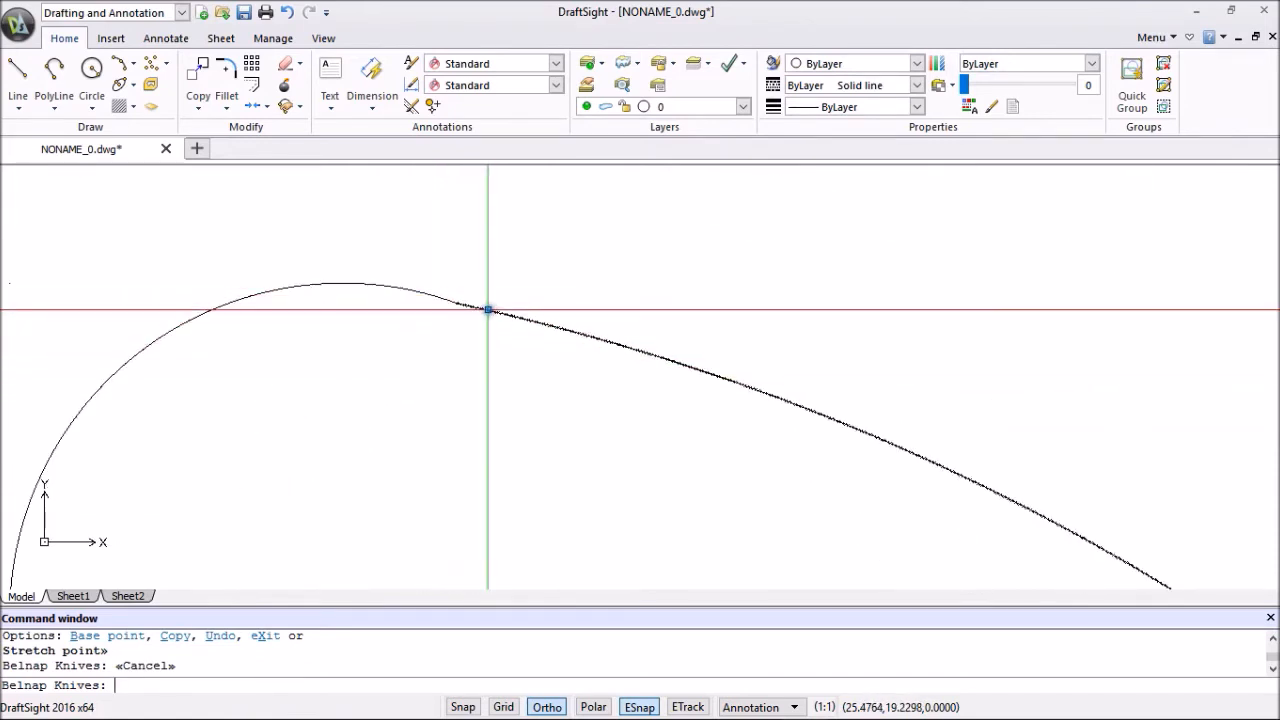
left_click(487, 307)
left_click(456, 302)
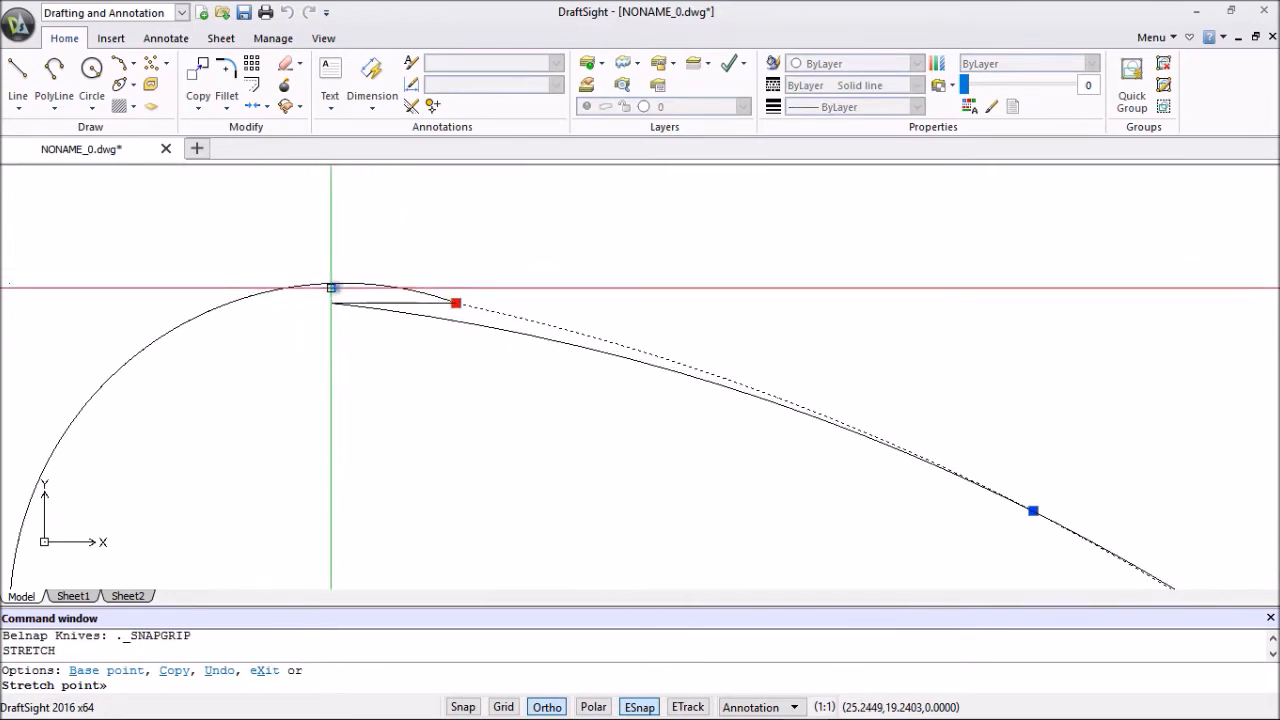
left_click(342, 283)
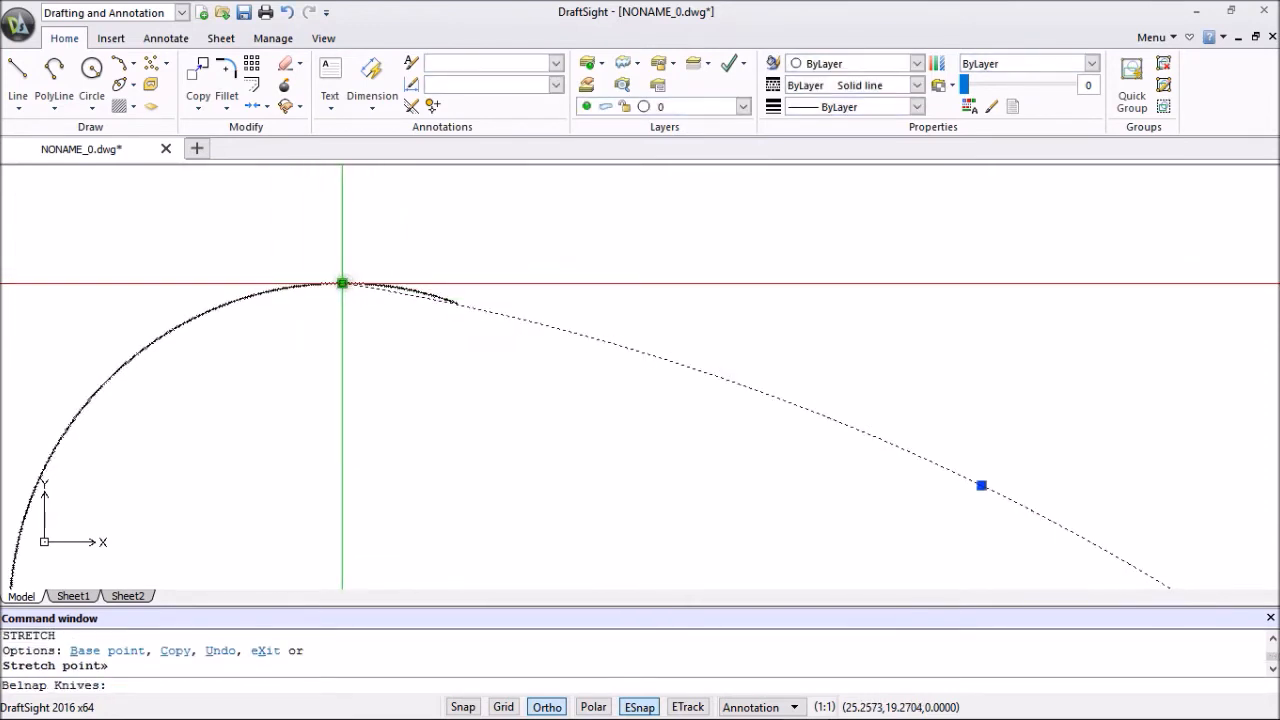
key("Escape")
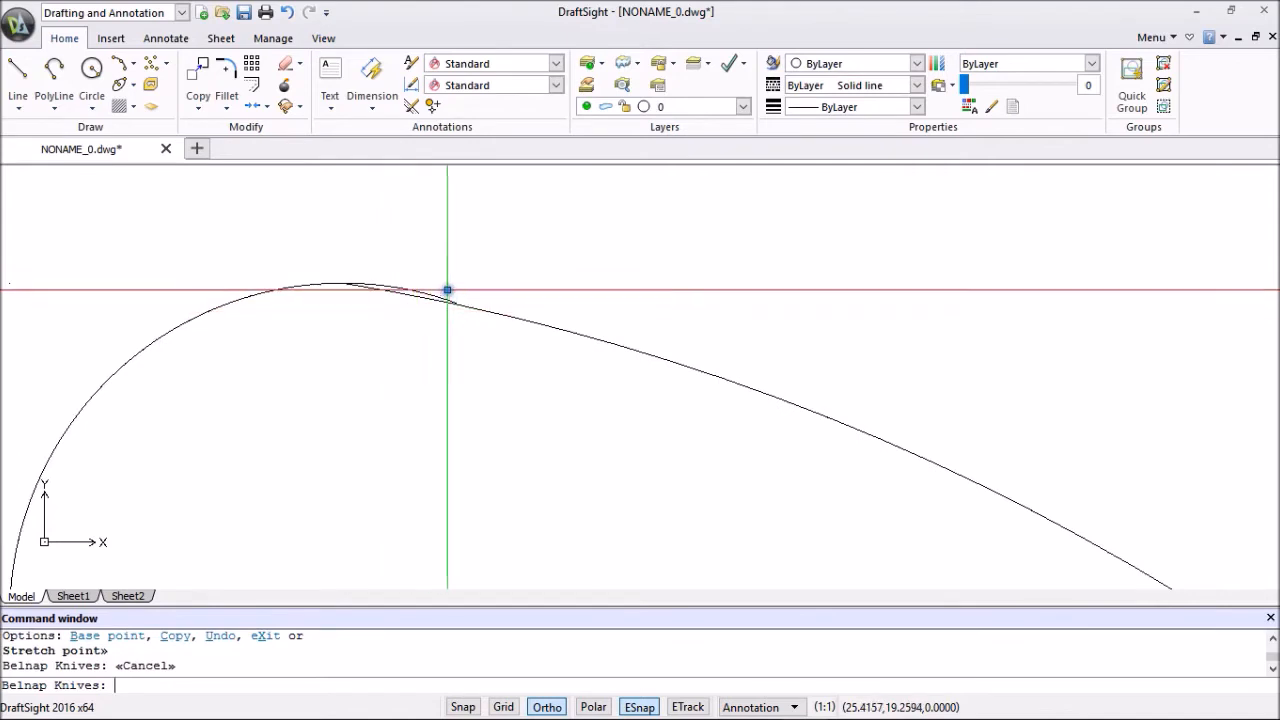
Stretch the right end of the rounded corner arc back to the handle curve's new start at the arc's topmost point.
left_click(421, 290)
left_click(456, 302)
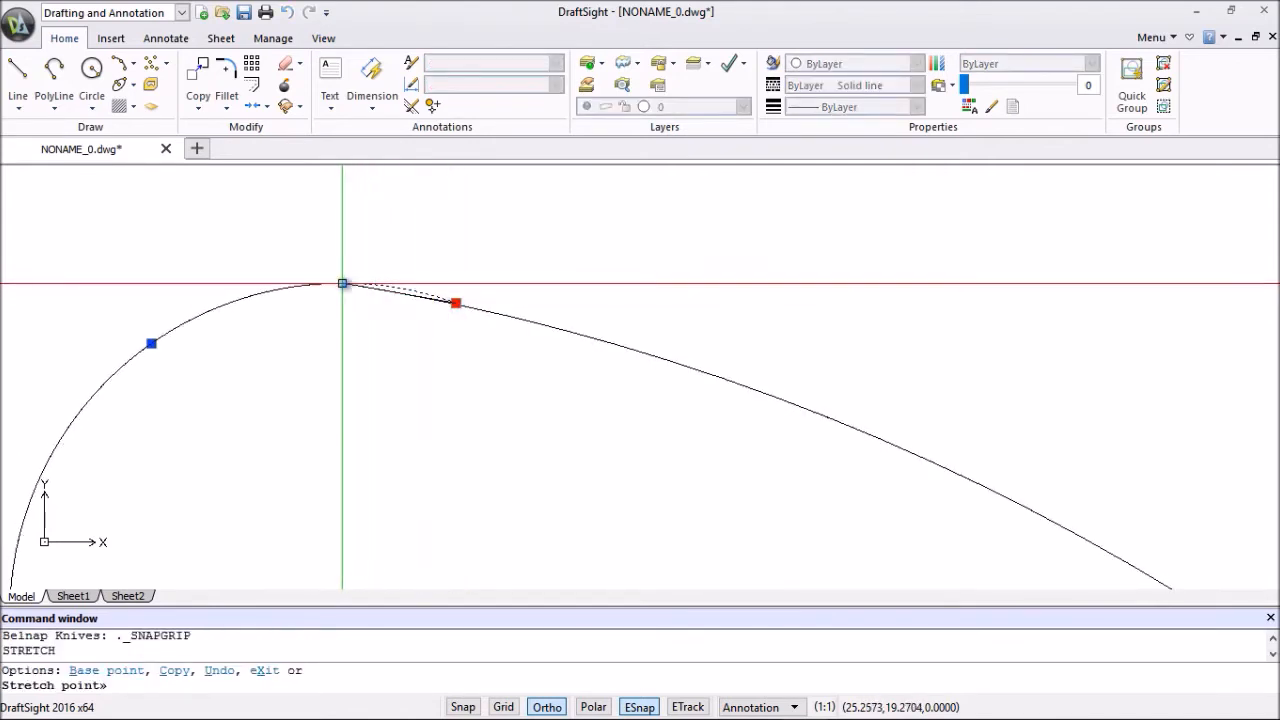
left_click(342, 284)
key("Escape")
scroll(425, 376, "down", 3)
scroll(425, 376, "down", 3)
scroll(451, 397, "down", 2)
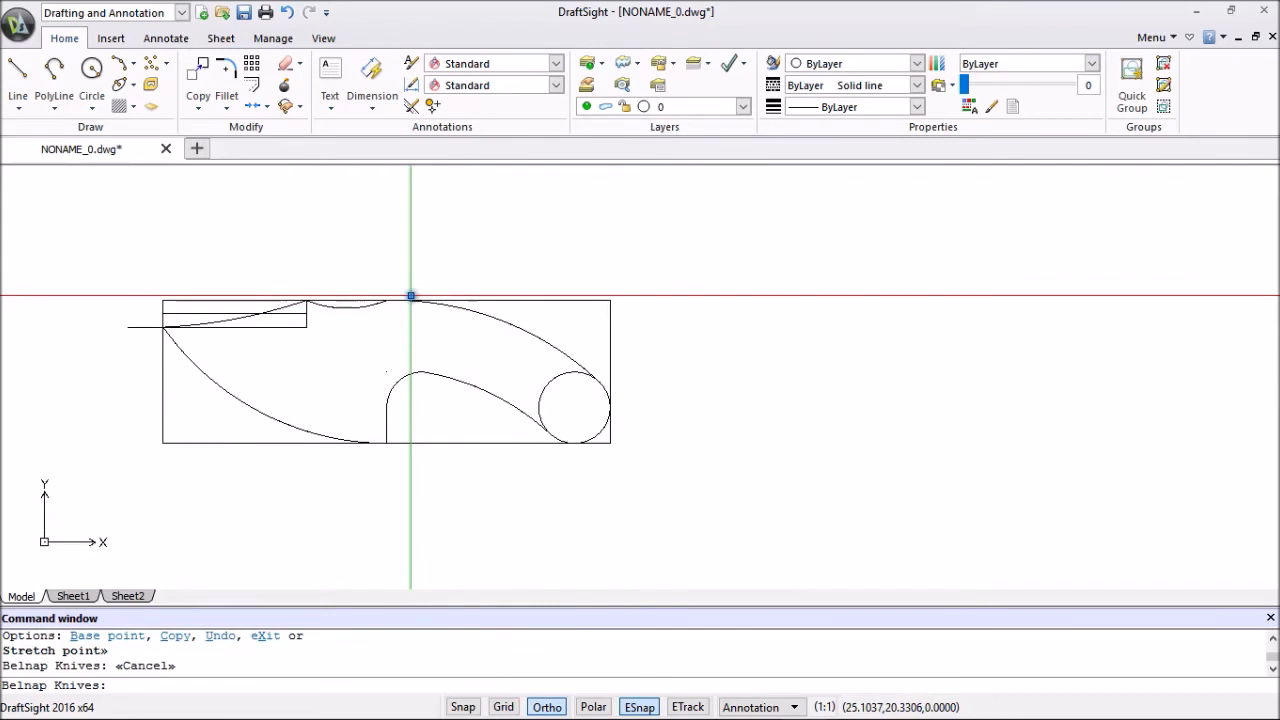
left_click(547, 383)
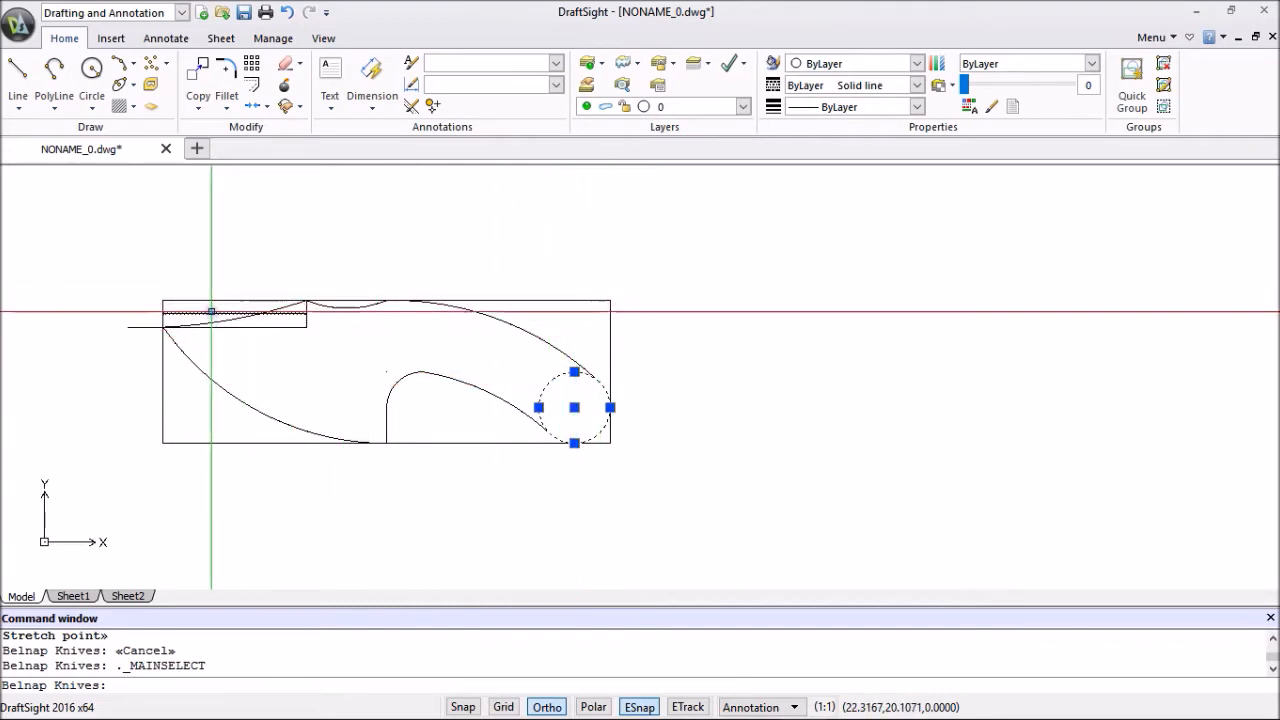
key("Escape")
key("Escape")
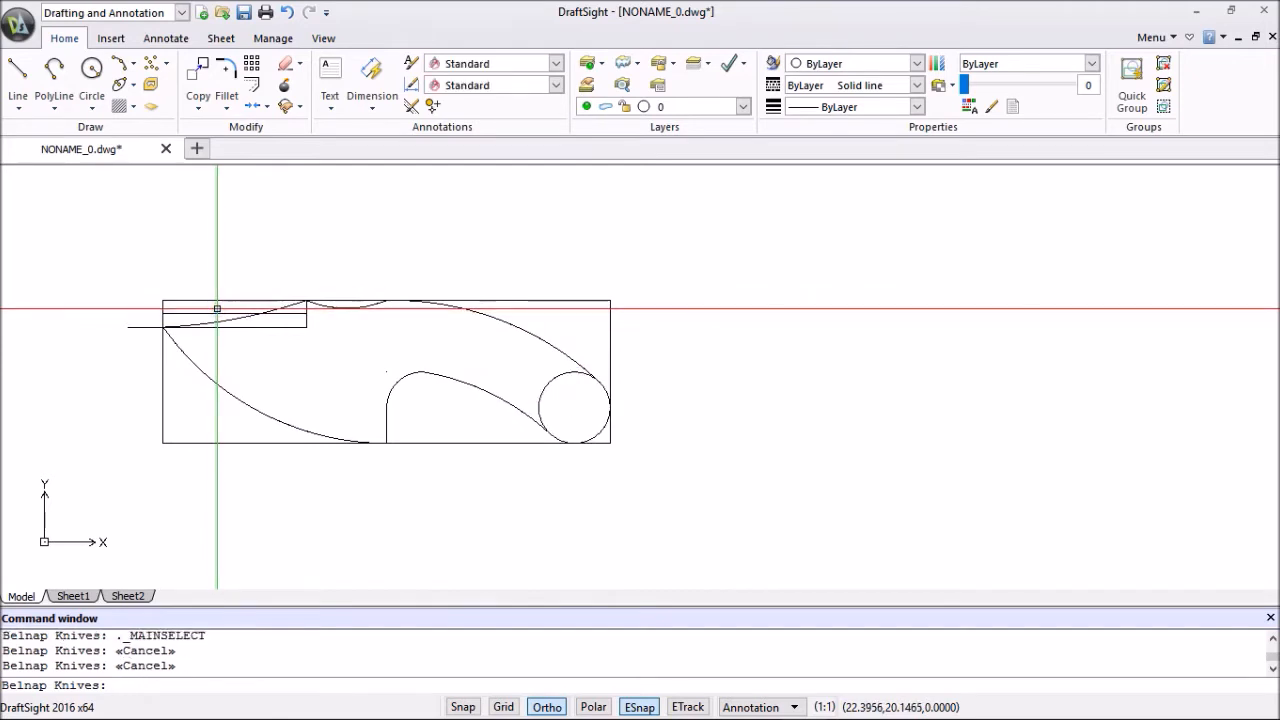
Delete the horizontal and vertical guide lines inside the rectangle around the blade's upper arc.
left_click(210, 314)
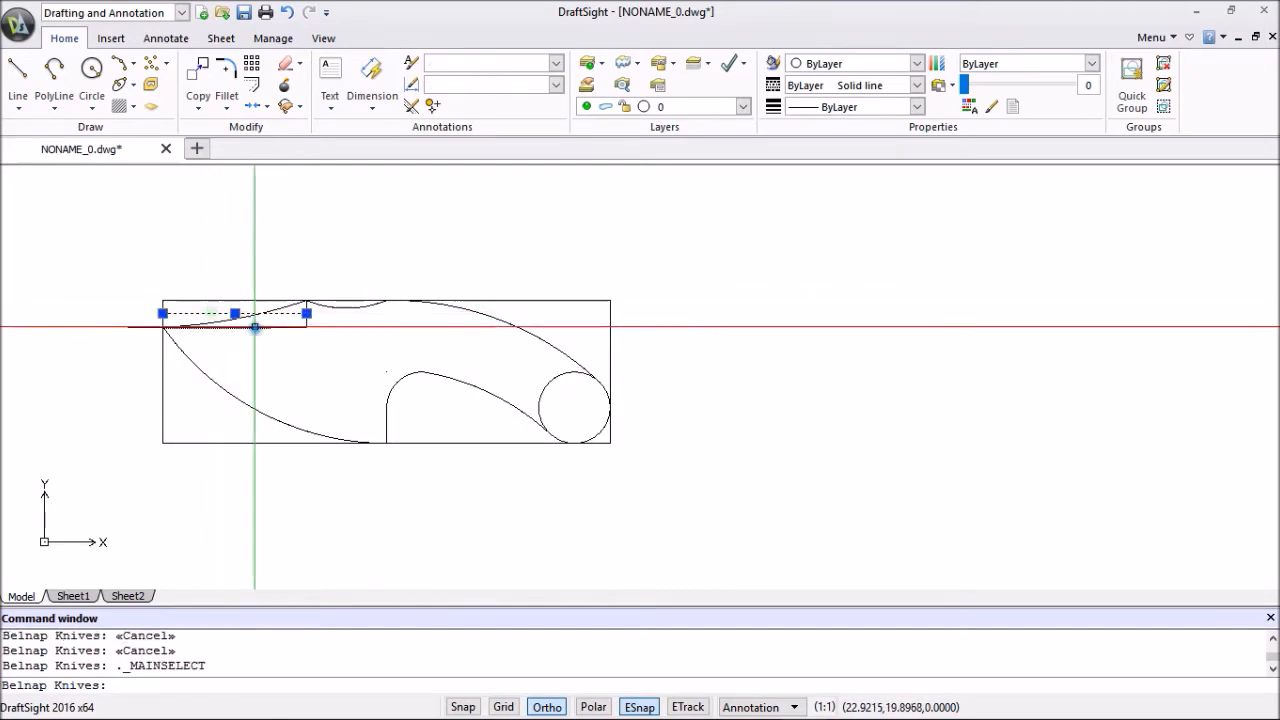
left_click(263, 327)
left_click(289, 327)
scroll(316, 329, "up", 4)
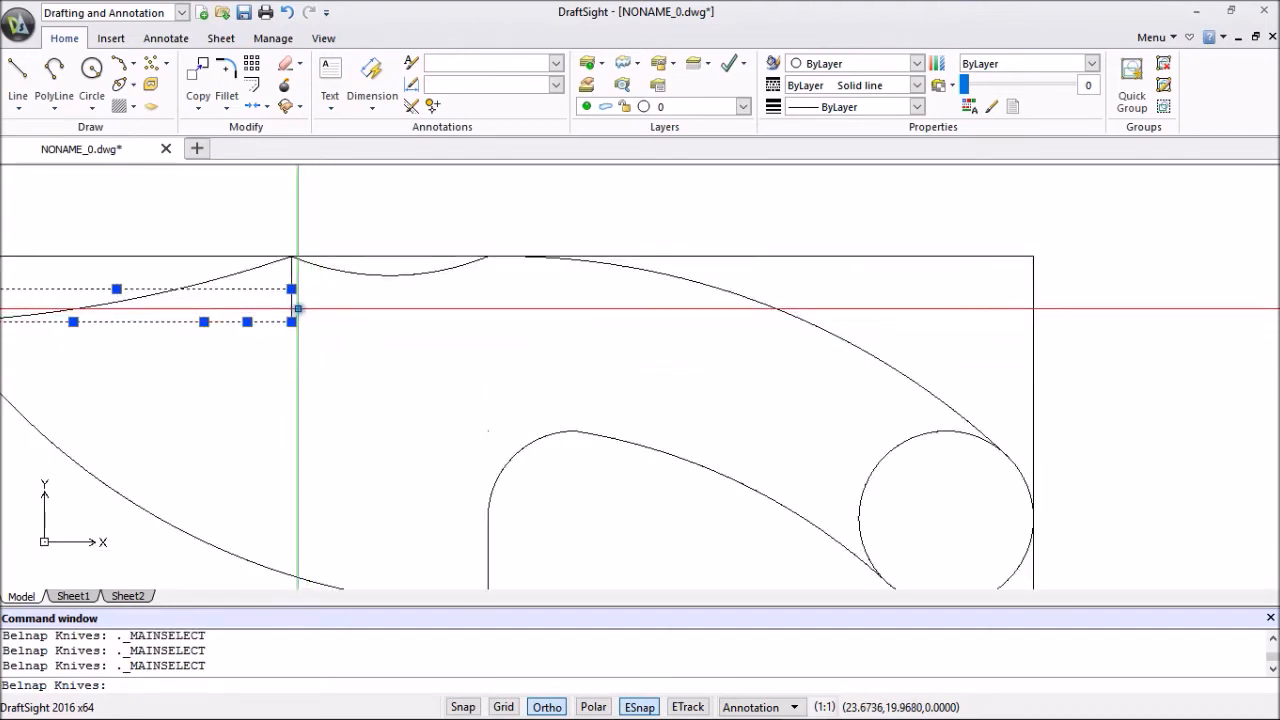
right_click(350, 307)
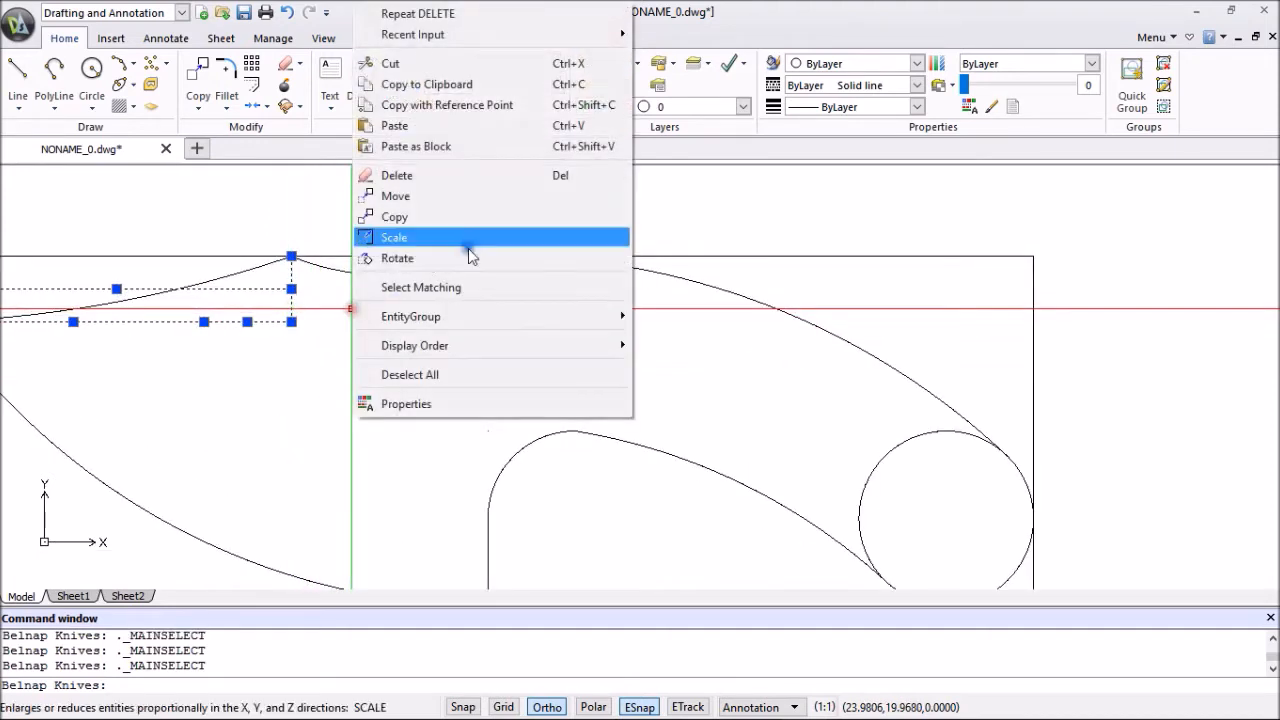
left_click(398, 176)
scroll(378, 321, "down", 4)
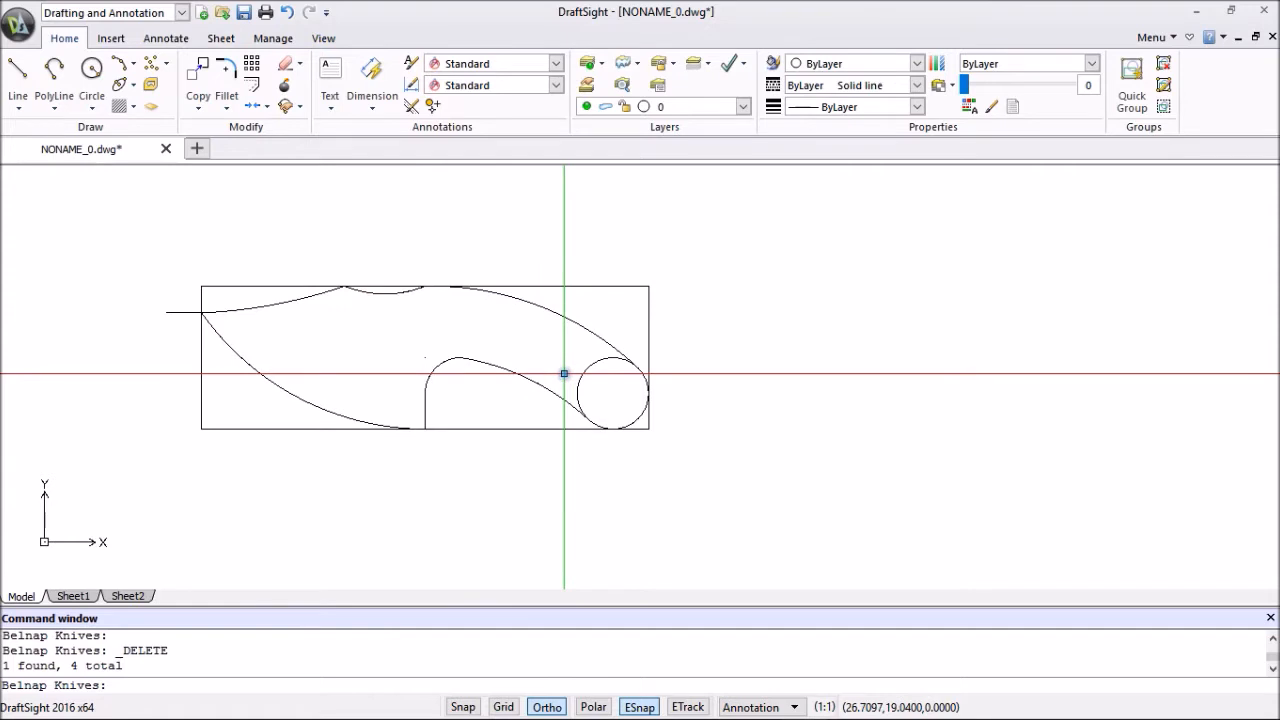
scroll(564, 376, "up", 2)
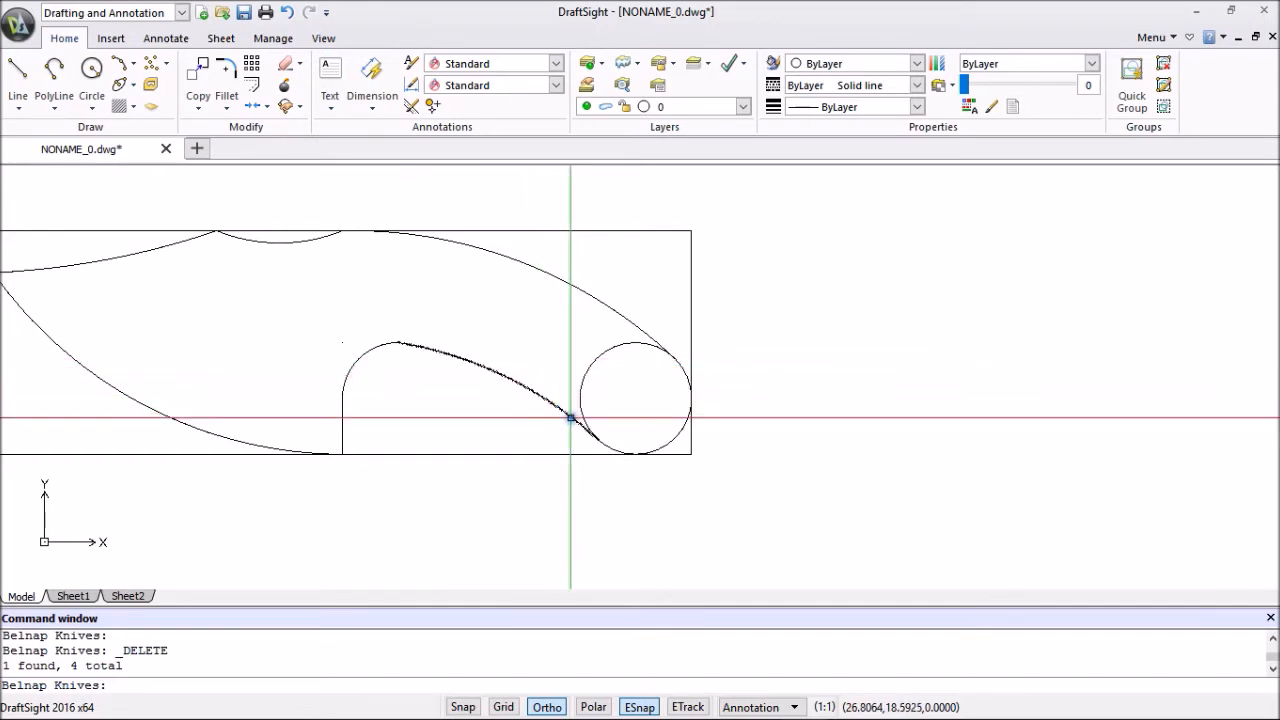
Stretch the lower-right end of the inner handle curve onto the rectangle's bottom edge, a short distance left of the circle.
left_click(571, 417)
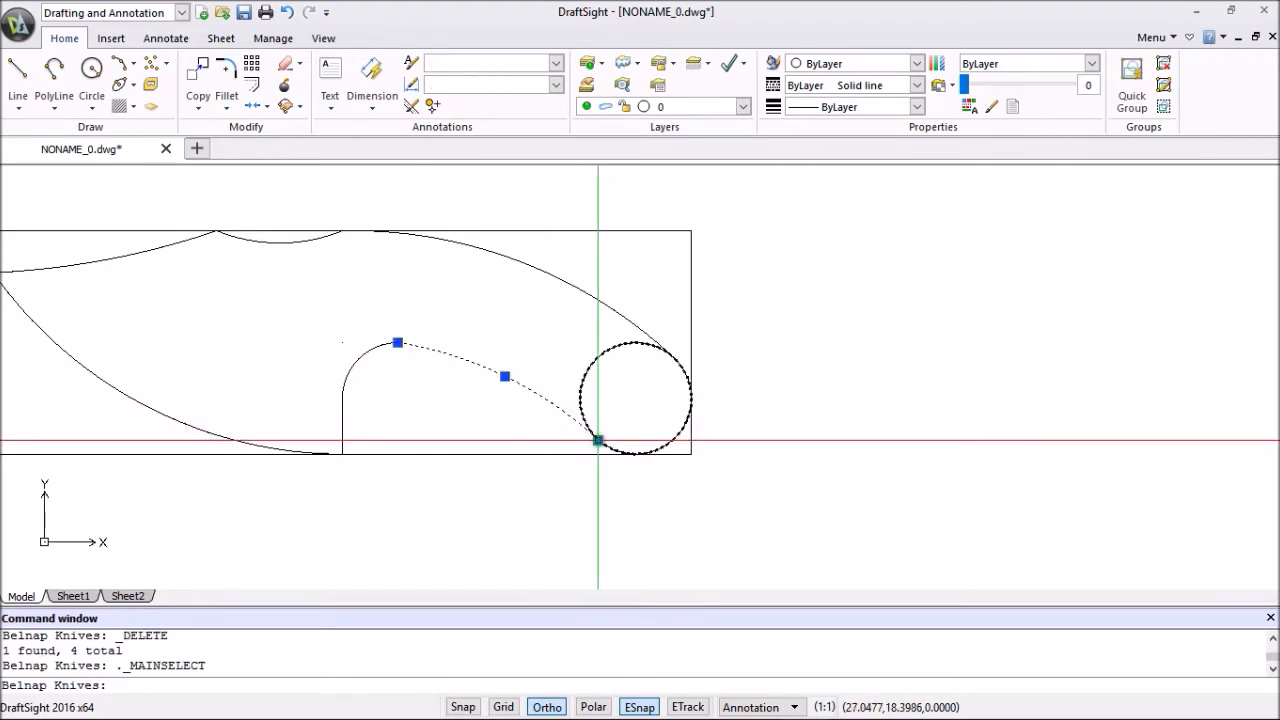
left_click(594, 440)
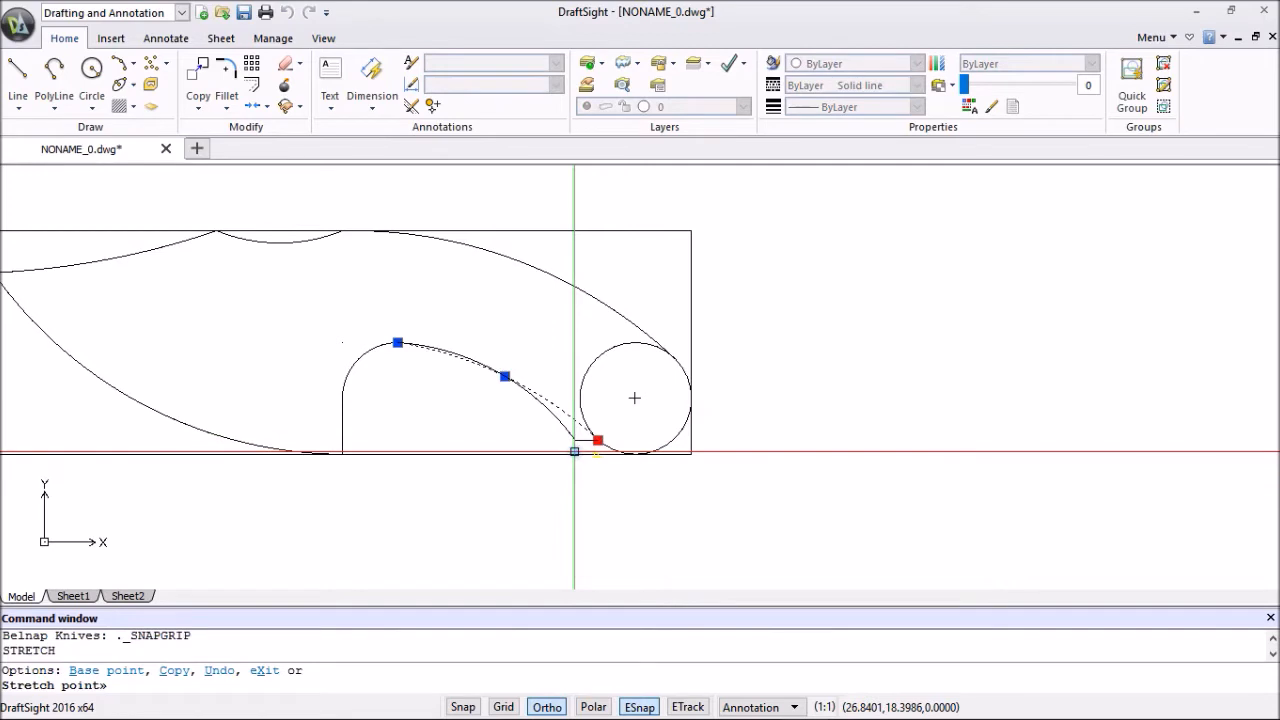
left_click(574, 453)
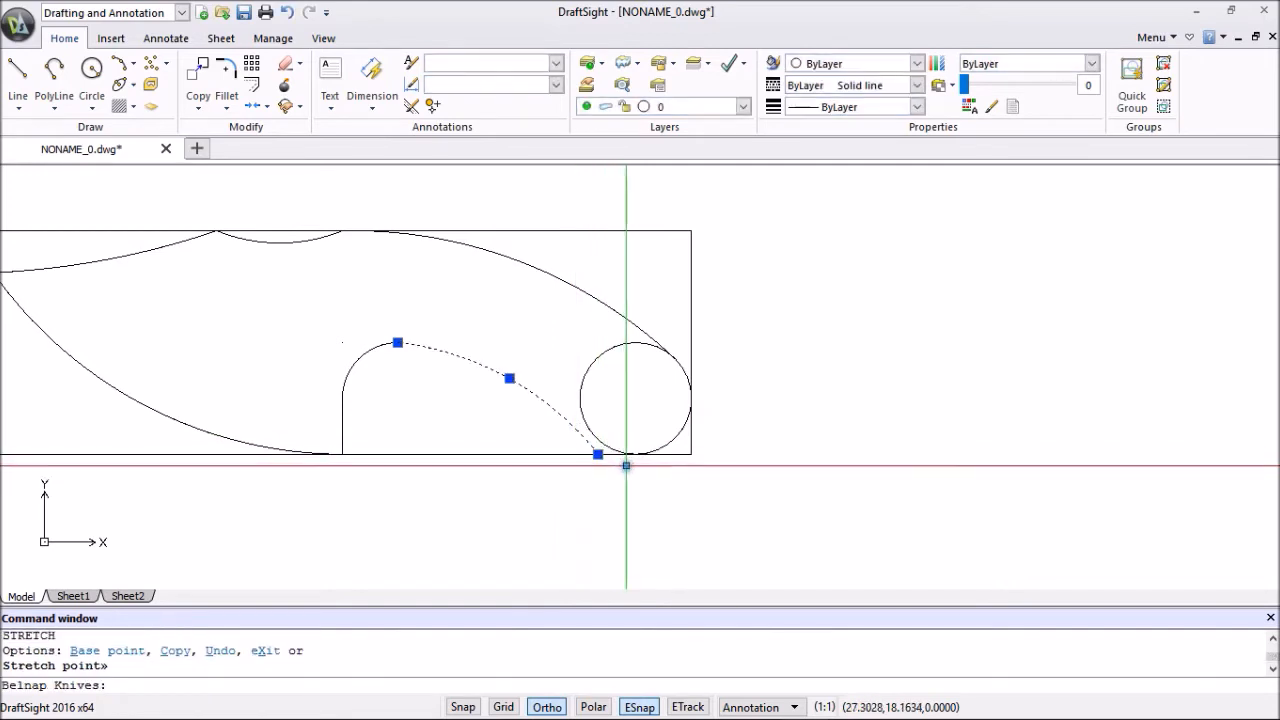
left_click(598, 454)
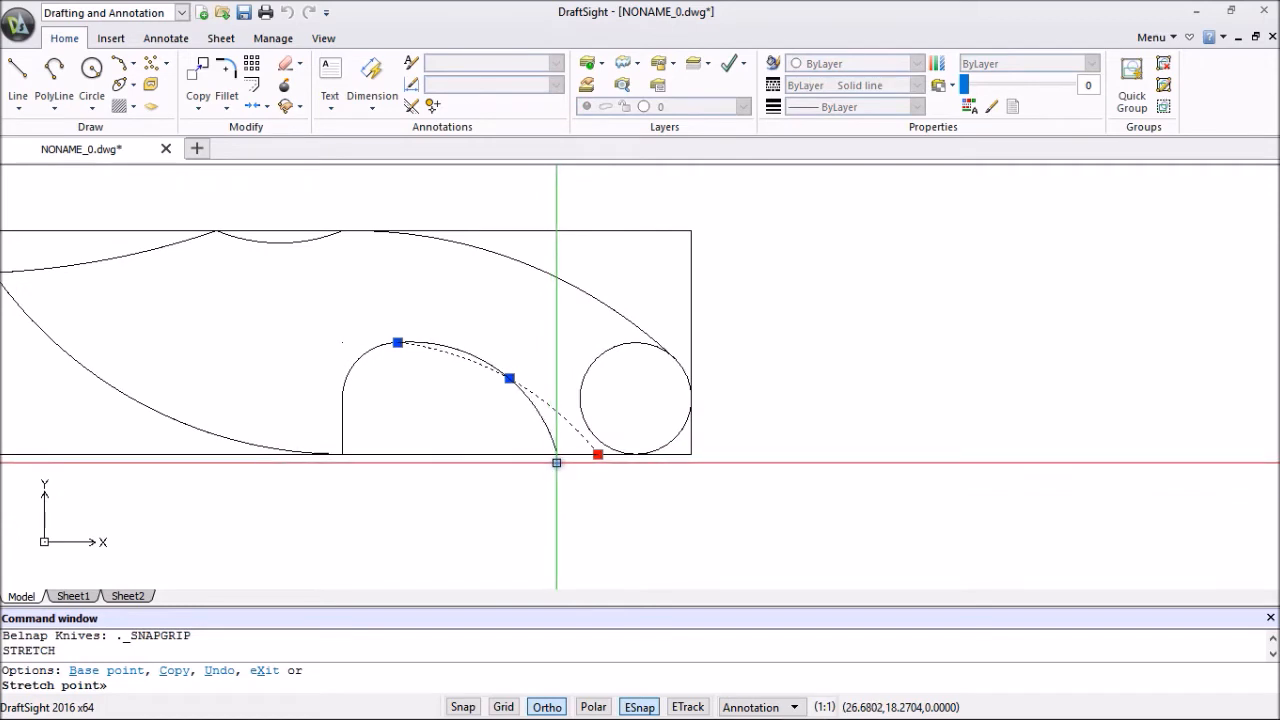
left_click(556, 462)
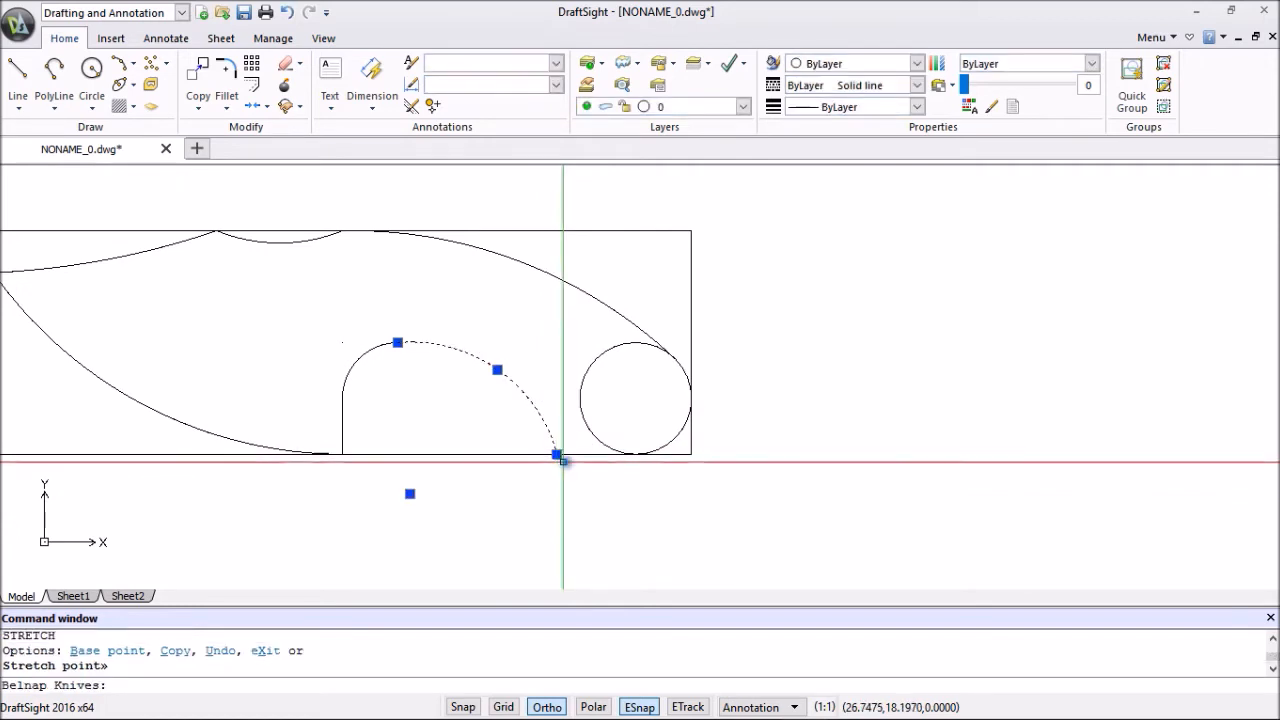
left_click(628, 345)
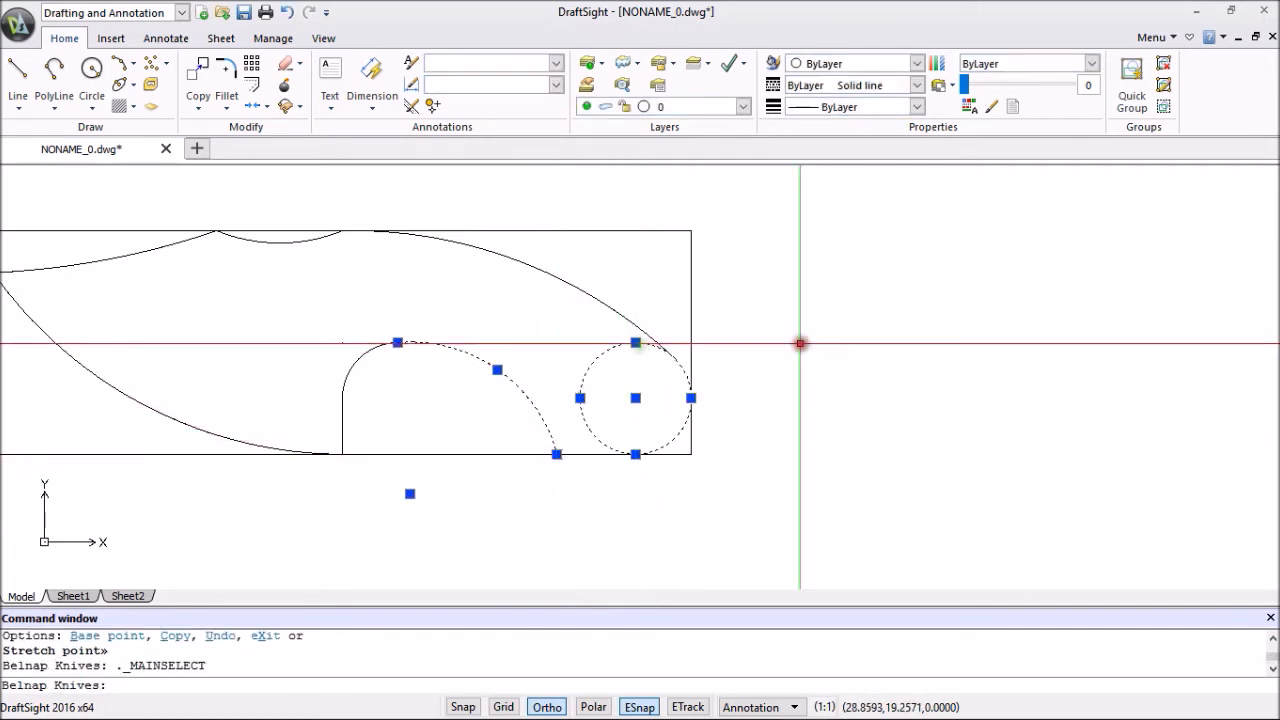
right_click(800, 343)
key("Escape")
key("Escape")
key("Escape")
right_click(850, 249)
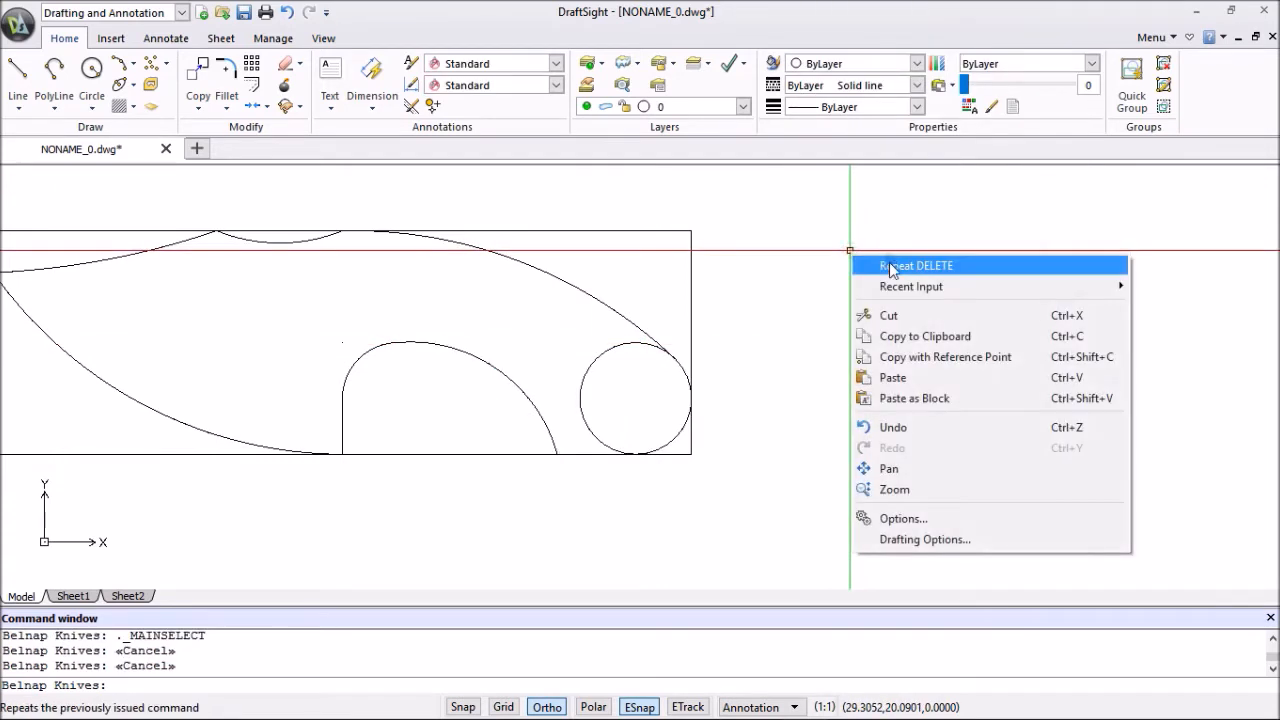
left_click(615, 351)
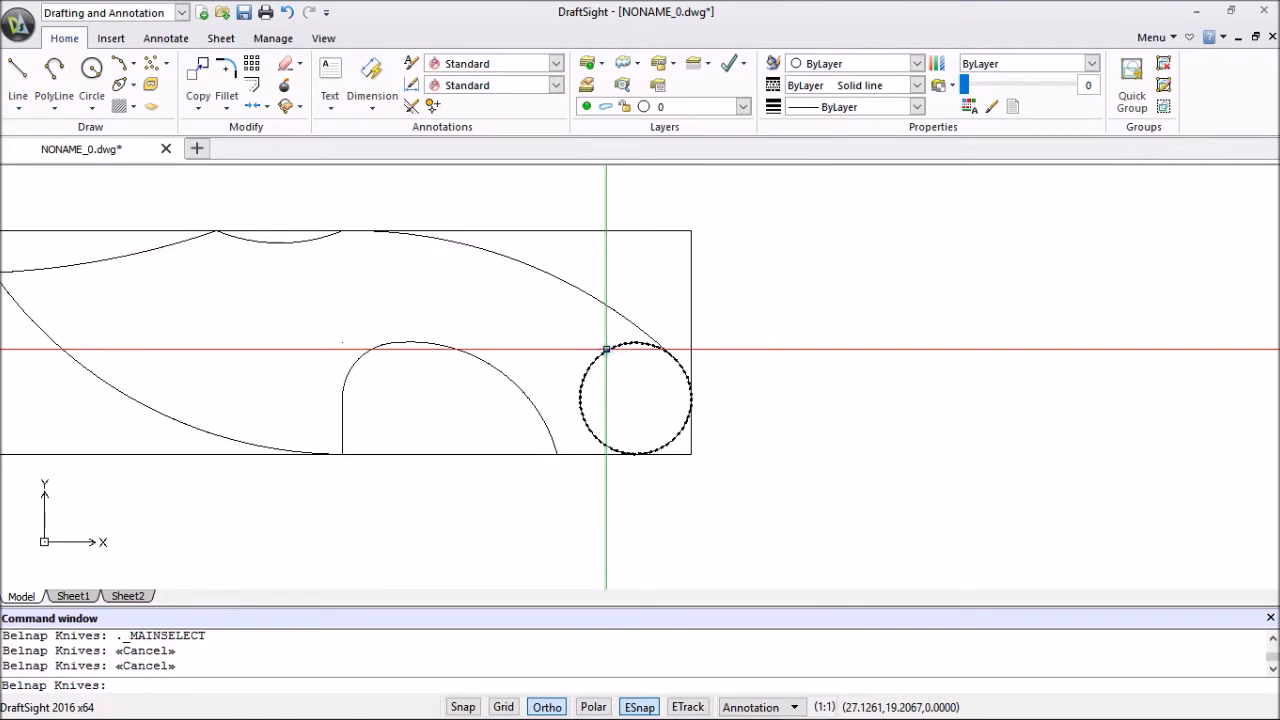
Delete the circle in the lower-right corner of the rectangle.
left_click(608, 353)
right_click(800, 282)
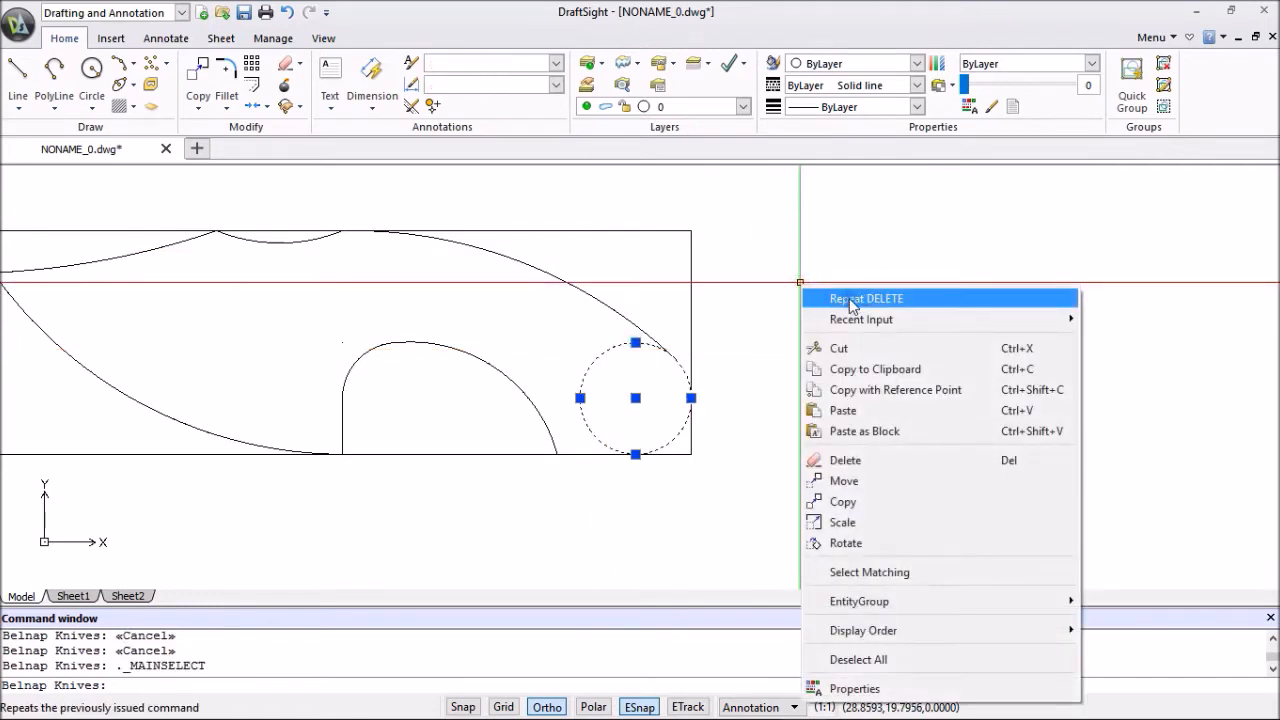
left_click(852, 302)
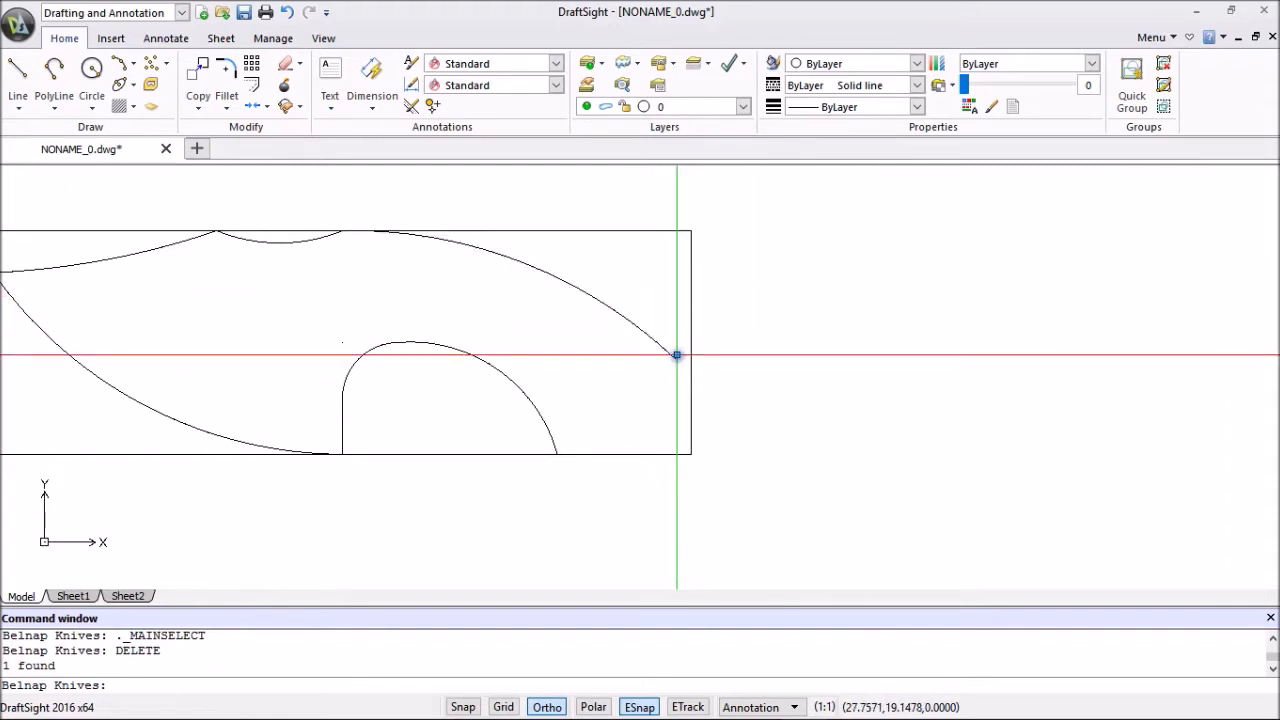
left_click(674, 356)
left_click(675, 357)
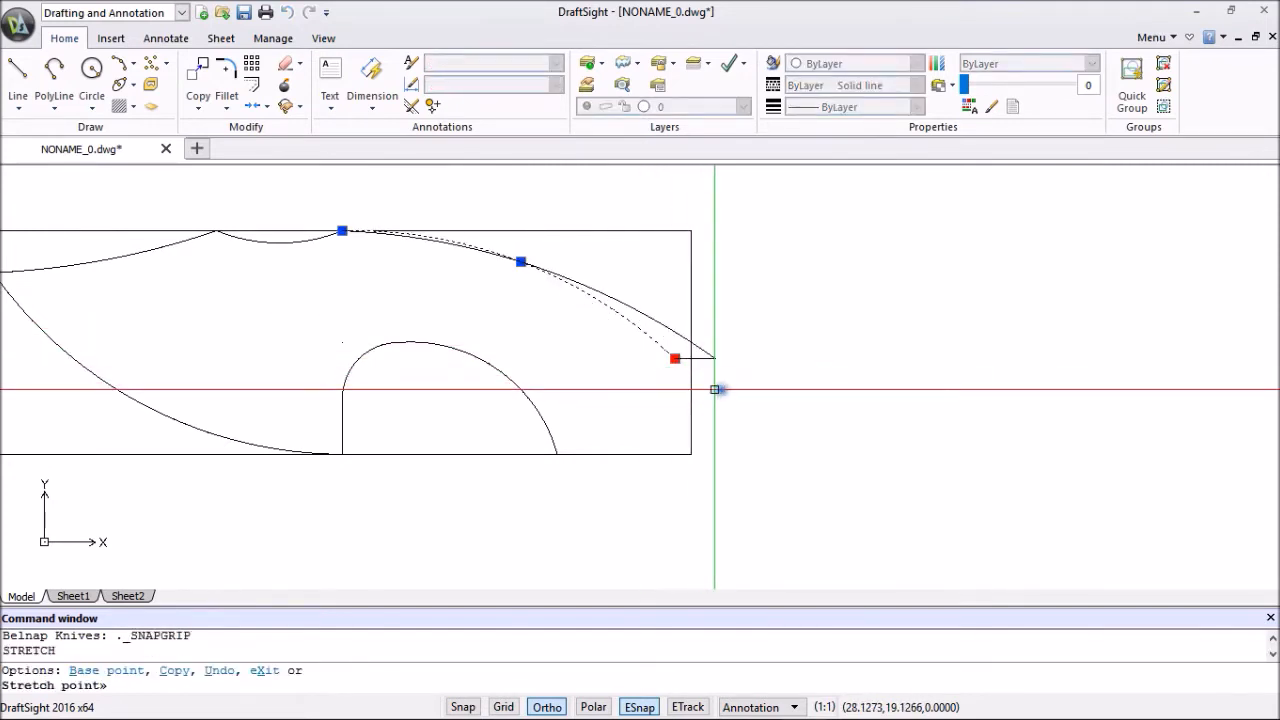
left_click(675, 357)
key("Escape")
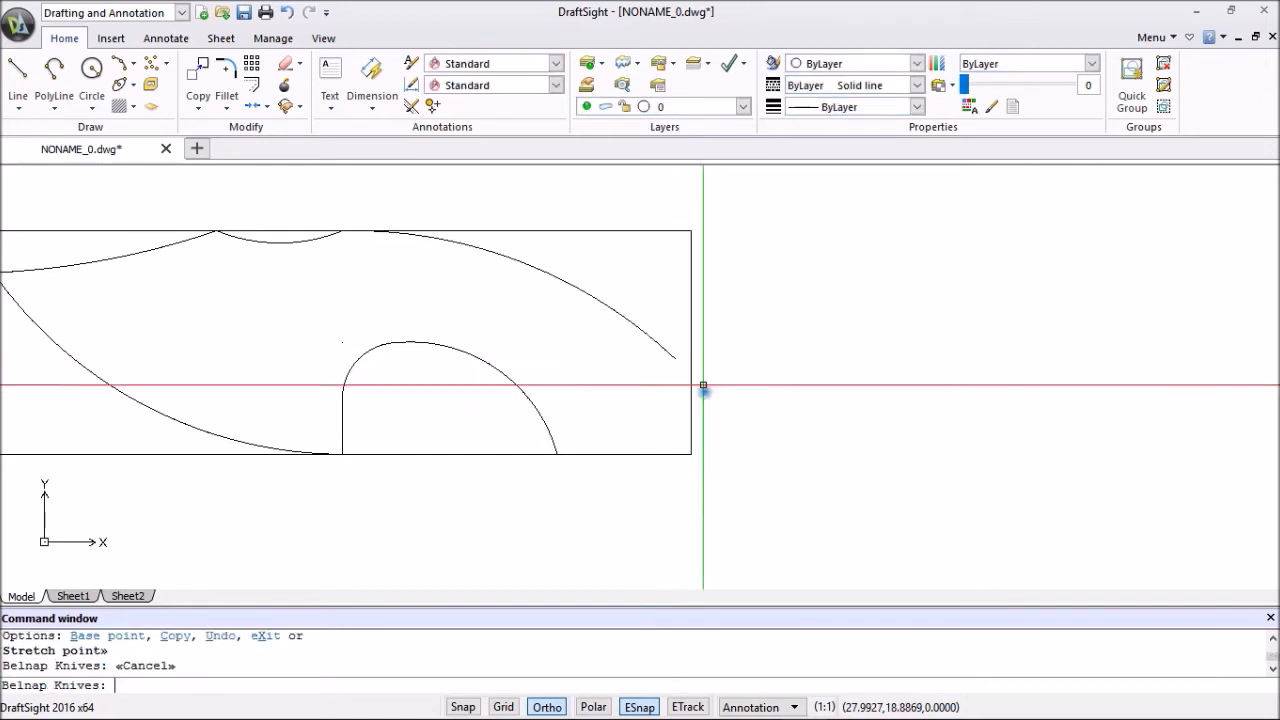
Turn off Ortho and stretch the lower-right end of the upper handle arc along its curvature past the rectangle's right edge.
left_click(547, 707)
left_click(663, 346)
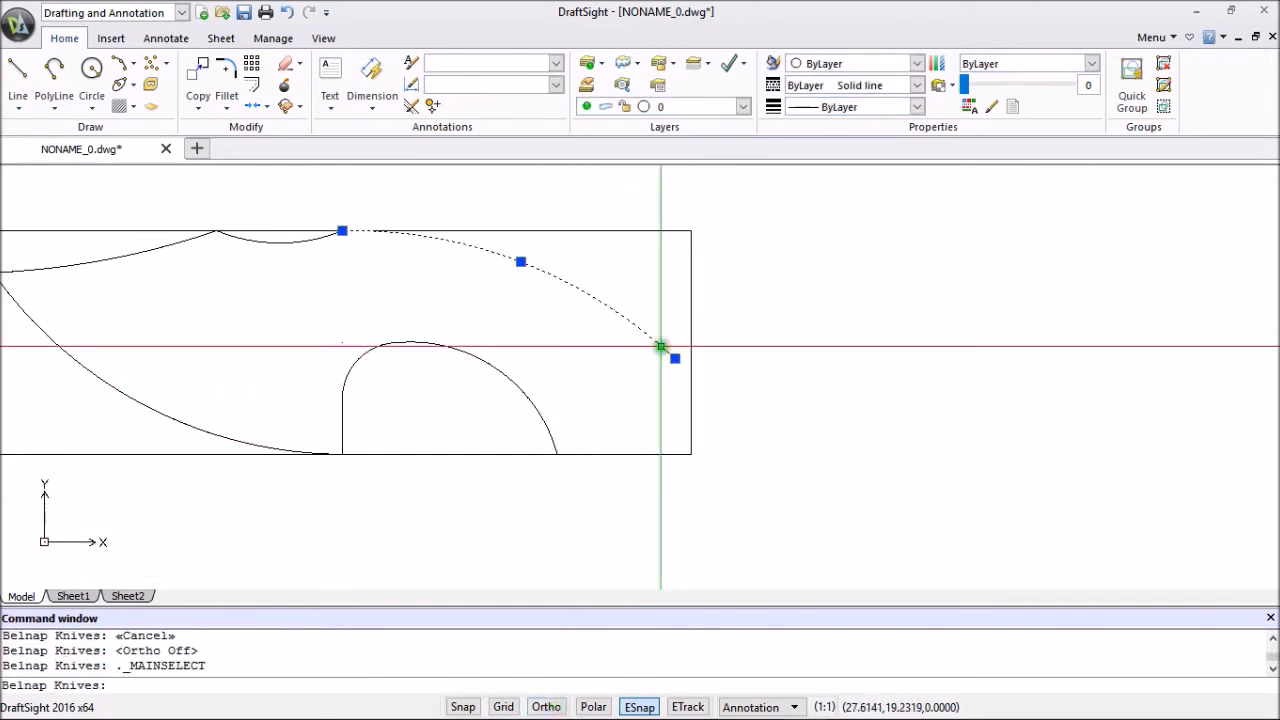
left_click(675, 357)
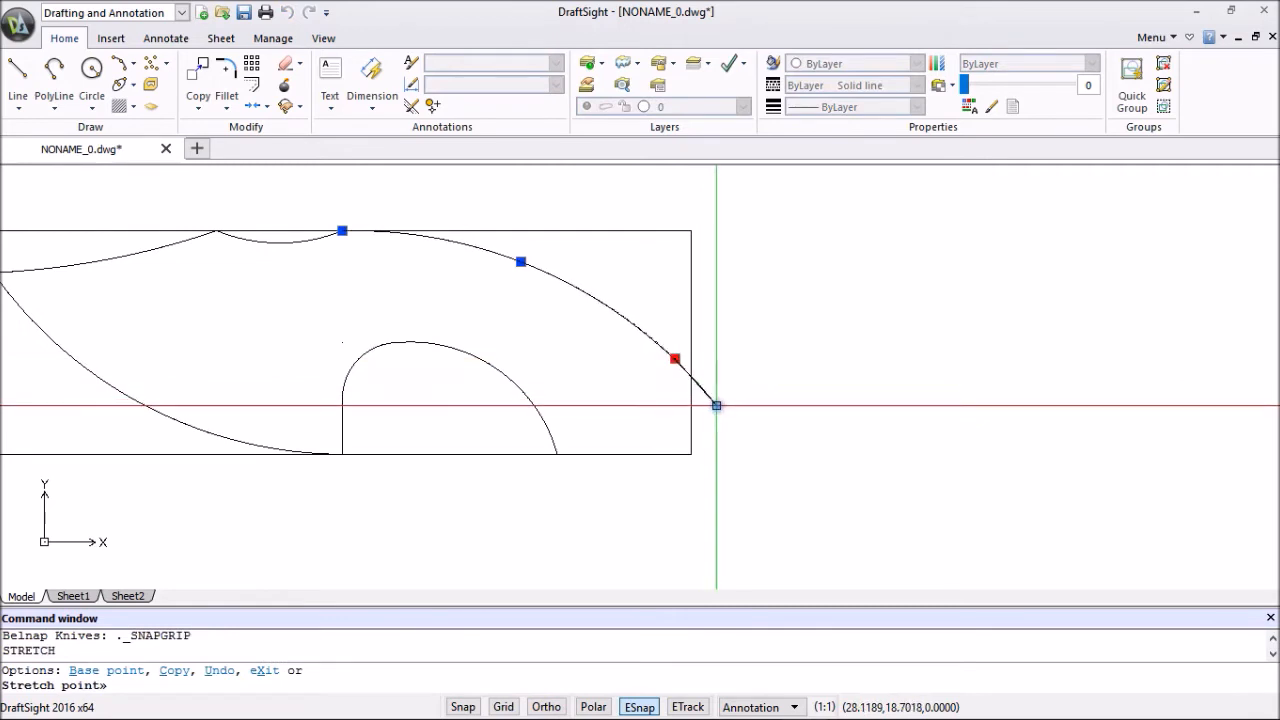
left_click(718, 405)
key("Escape")
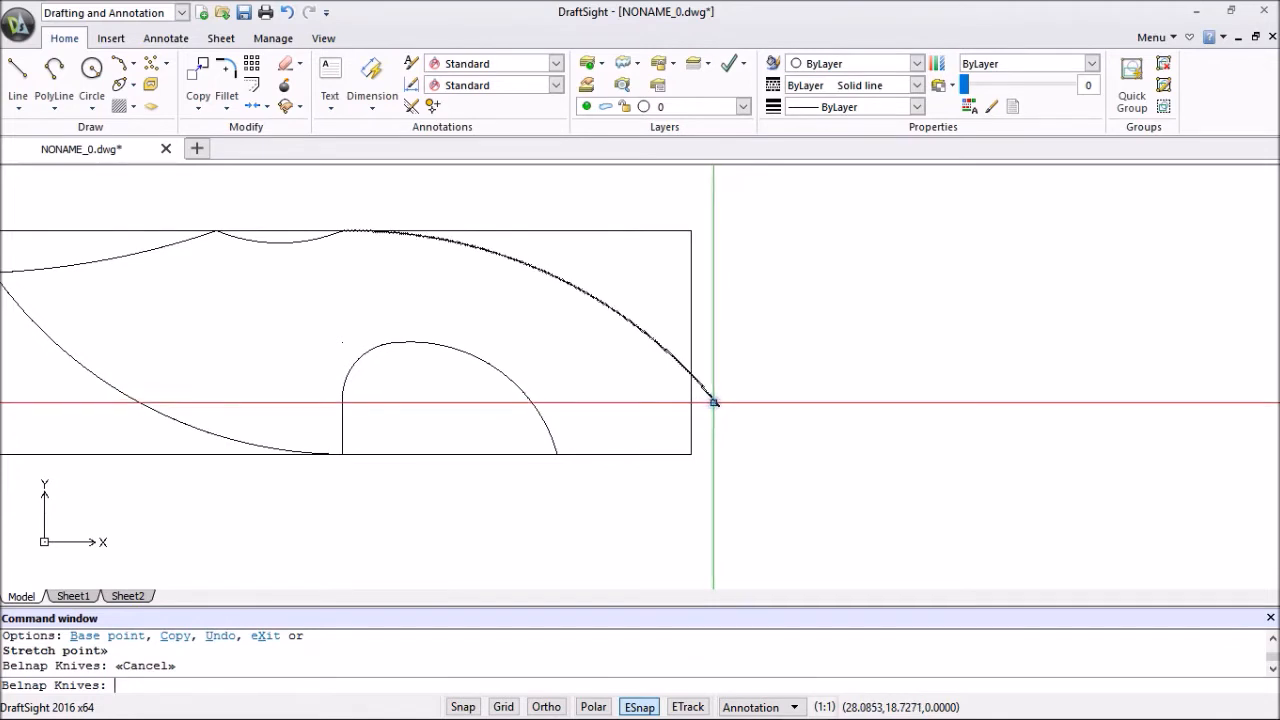
Stretch the overhanging end of the upper handle arc back to where it crosses the rectangle's right edge.
left_click(714, 403)
left_click(717, 404)
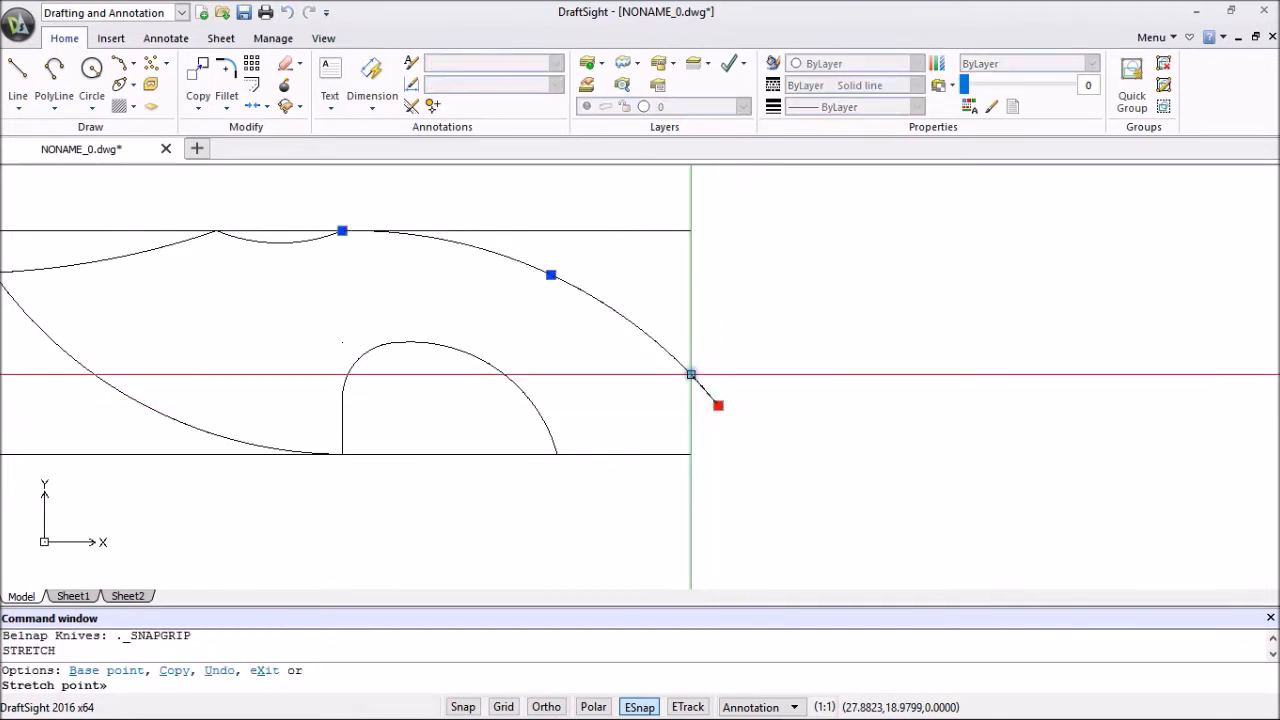
left_click(691, 374)
key("Escape")
Try deleting all the rectangle's edges and the short guide lines at the blade tip, and undo the deletion.
scroll(754, 376, "down", 3)
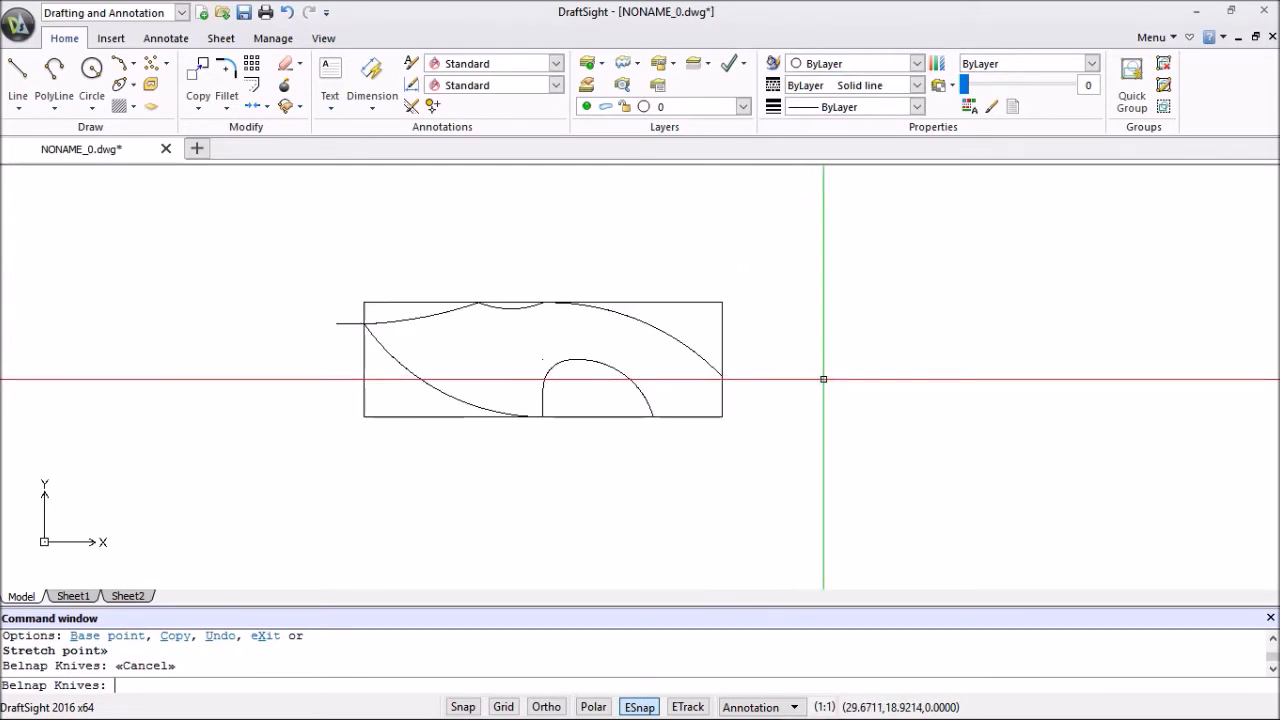
left_click(721, 323)
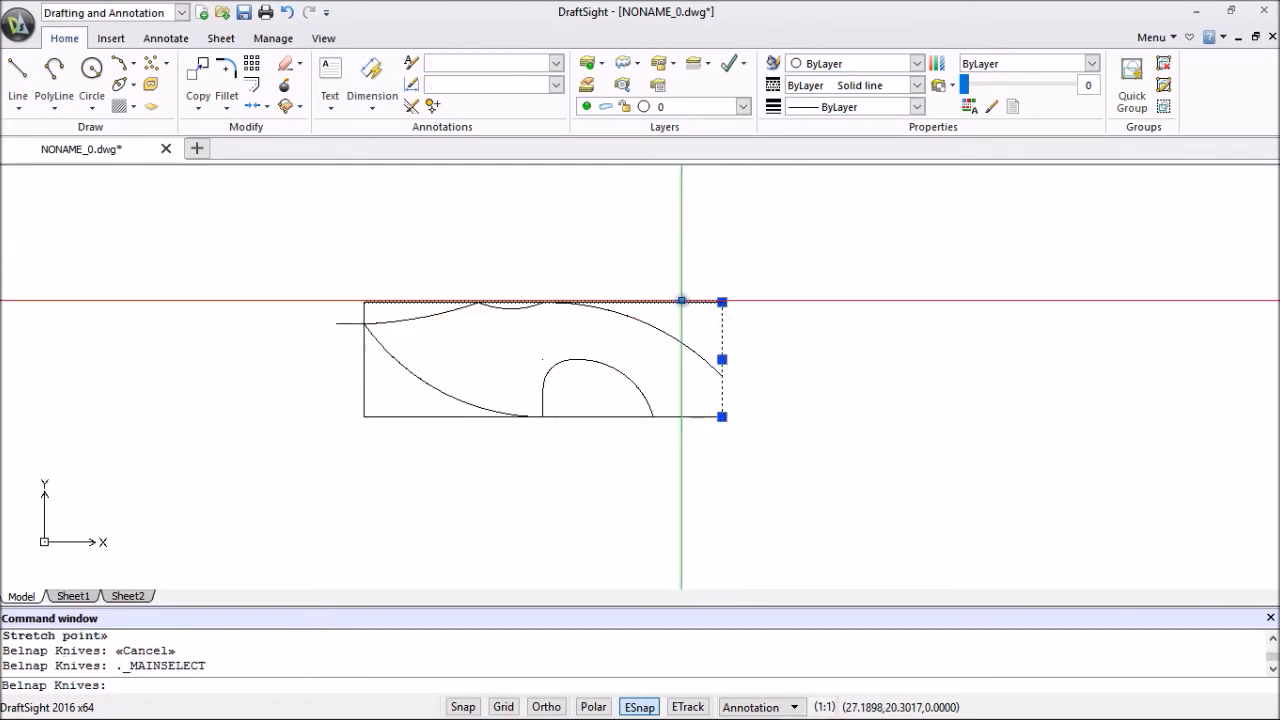
left_click(681, 300)
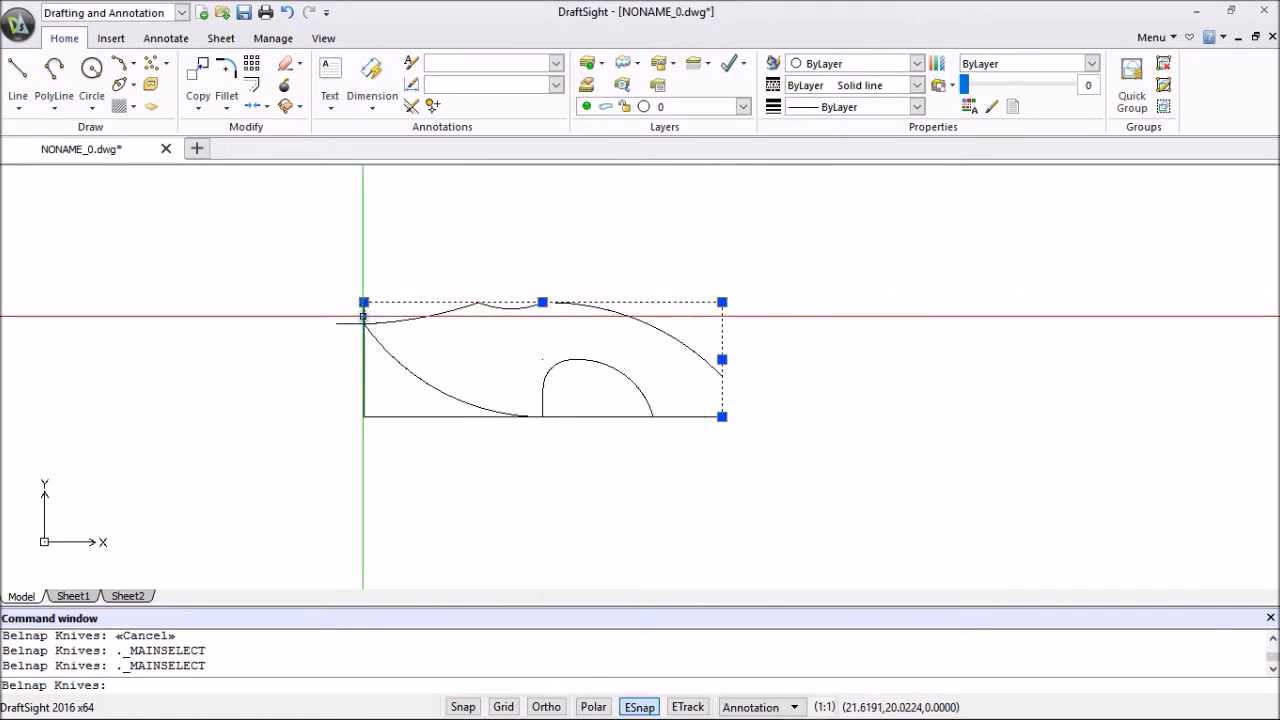
left_click(348, 321)
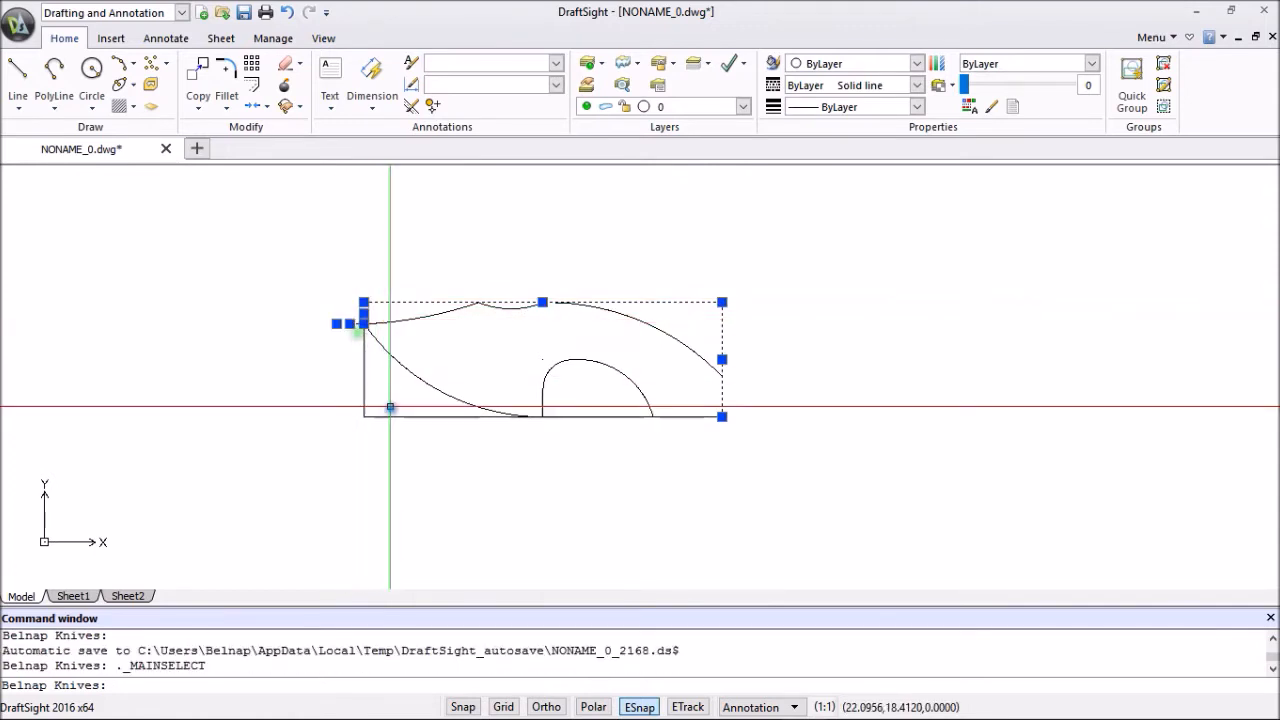
left_click(364, 392)
left_click(396, 416)
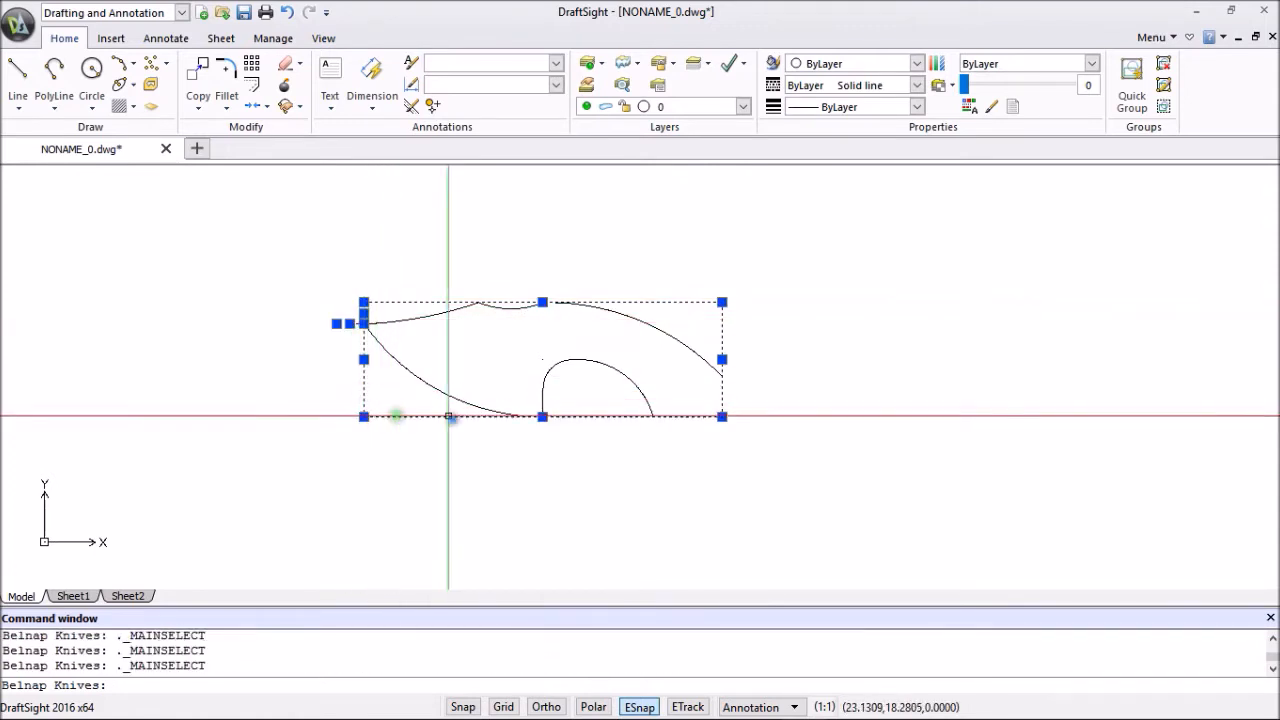
right_click(887, 332)
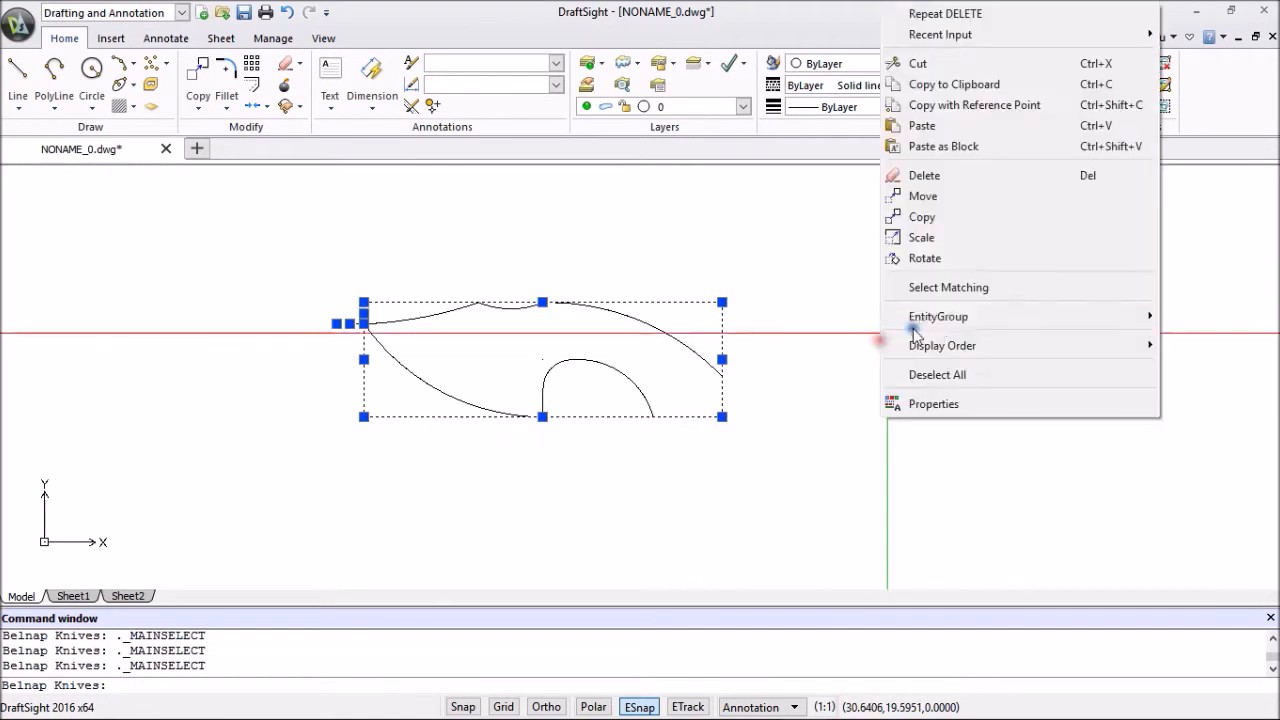
left_click(925, 175)
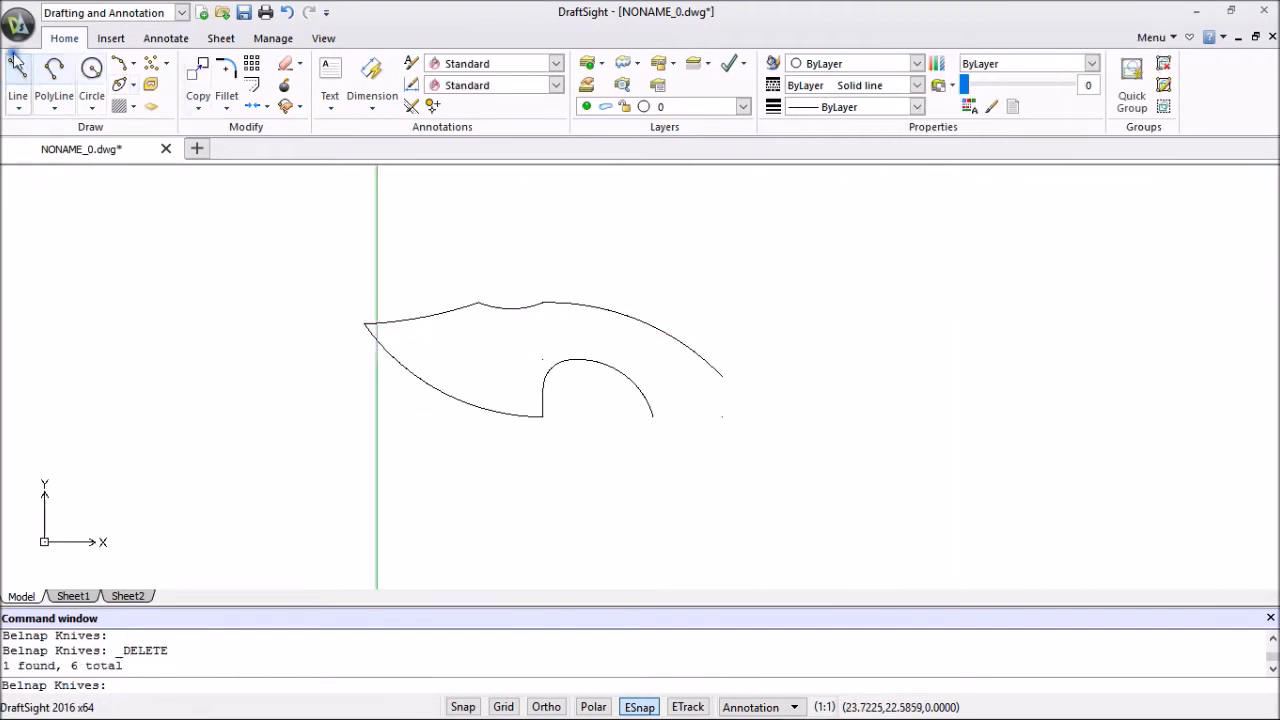
right_click(224, 259)
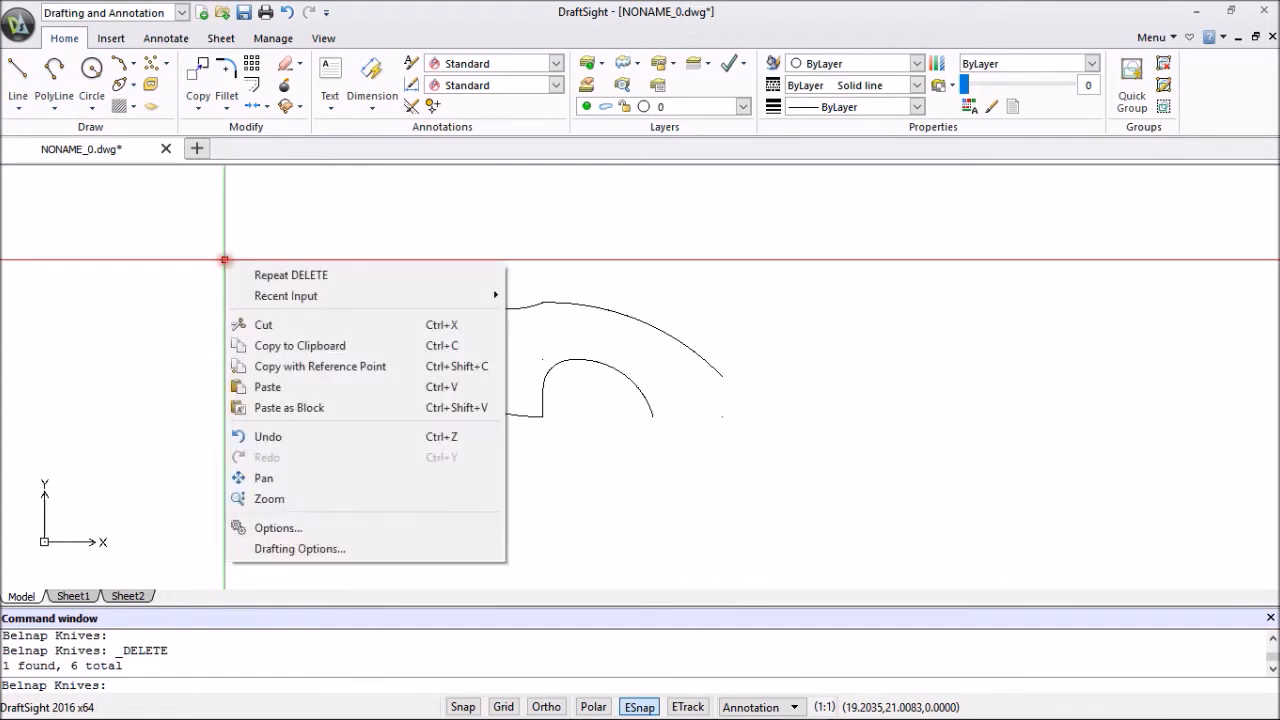
left_click(279, 436)
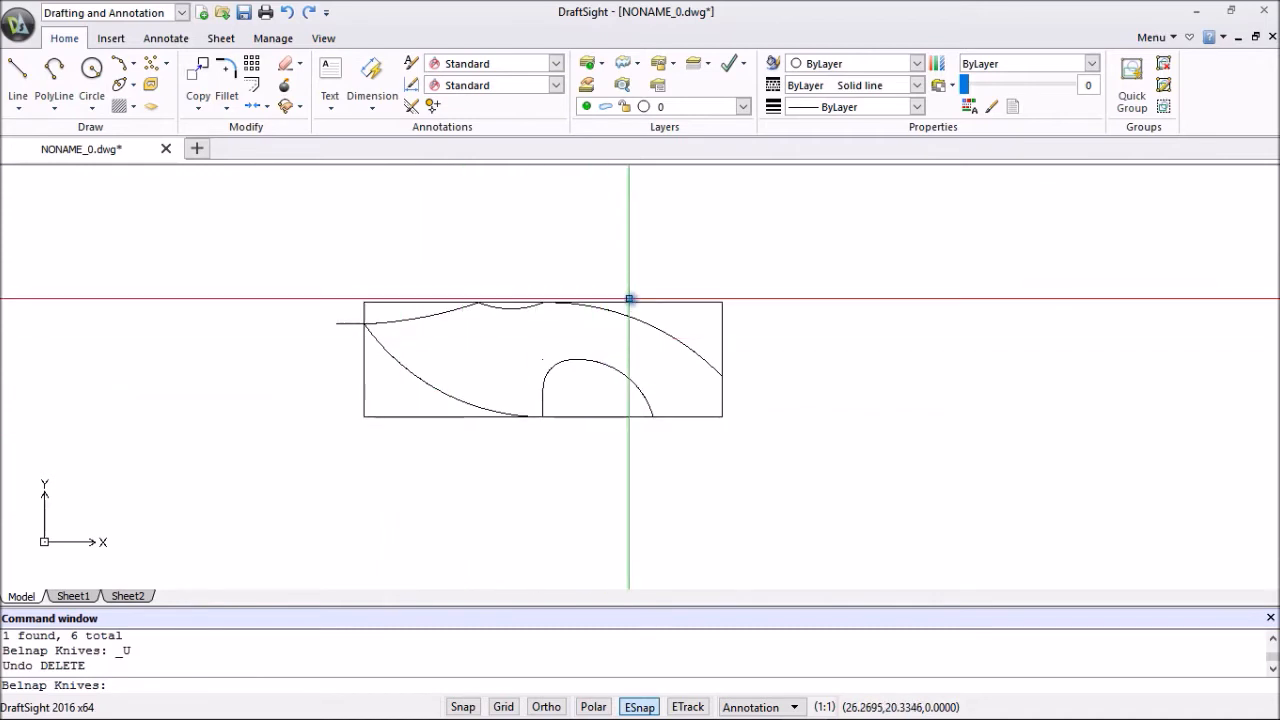
Delete the rectangle's top and left edges and the short guide lines at the blade tip, keeping the right and bottom edges.
left_click(633, 301)
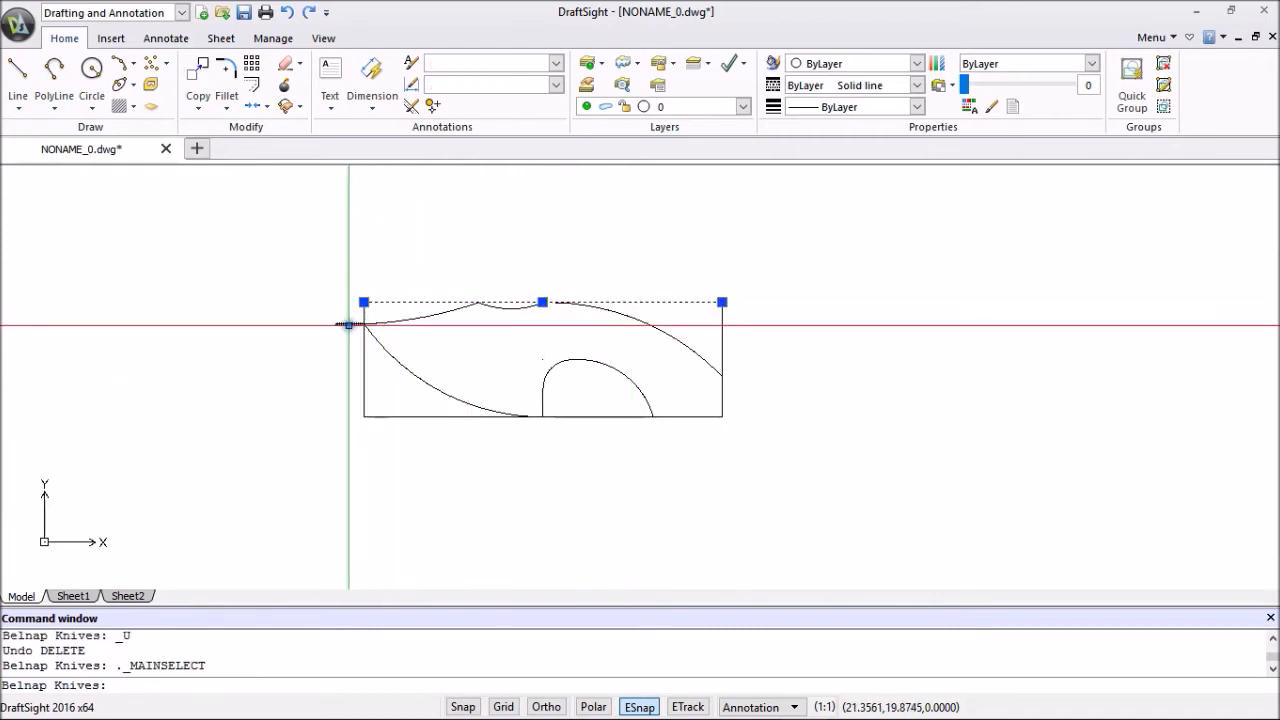
left_click(349, 325)
left_click(363, 364)
right_click(202, 341)
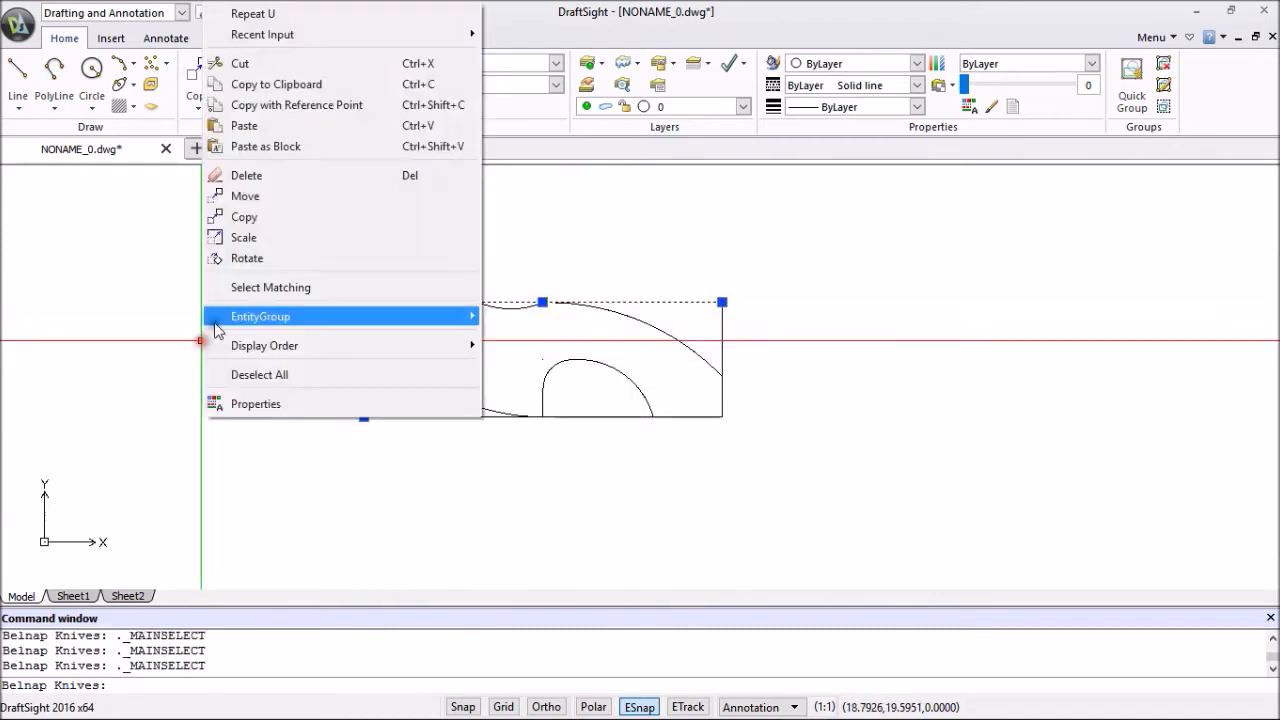
left_click(264, 176)
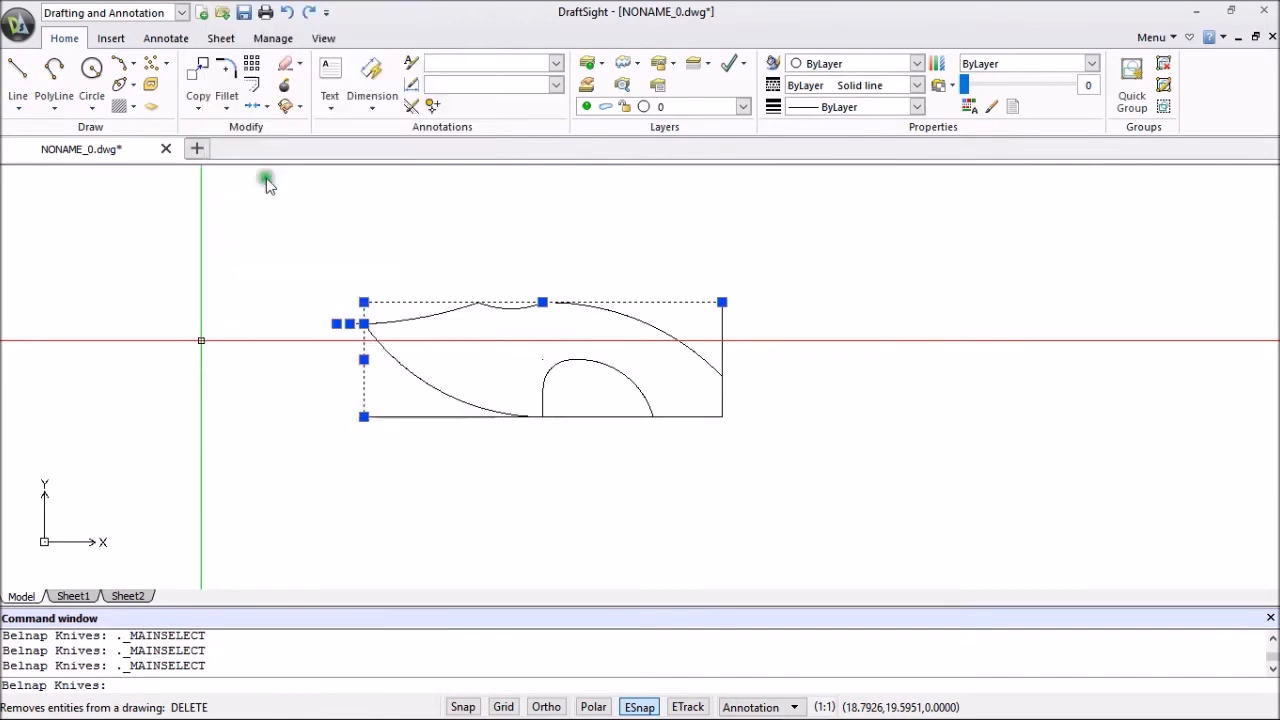
left_click(362, 303)
right_click(260, 265)
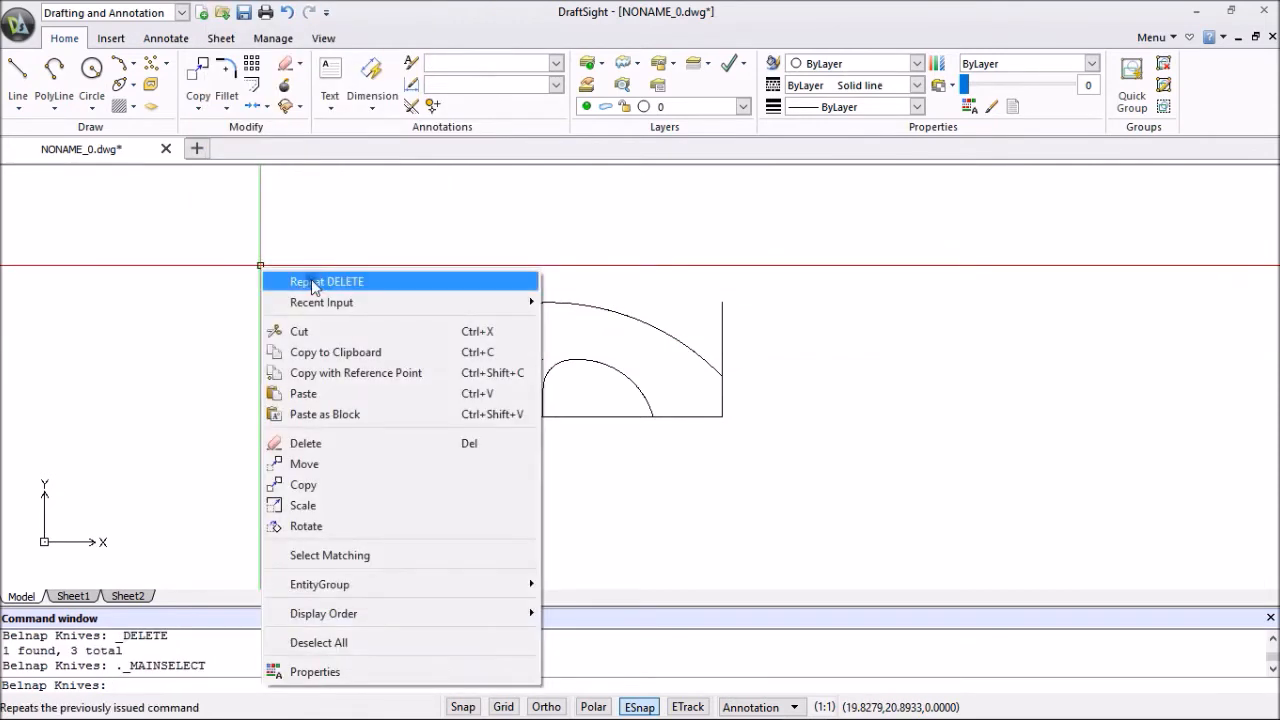
left_click(312, 283)
Trim the right edge above the upper handle arc, using the upper and inner handle arcs as cutting edges.
scroll(766, 402, "up", 2)
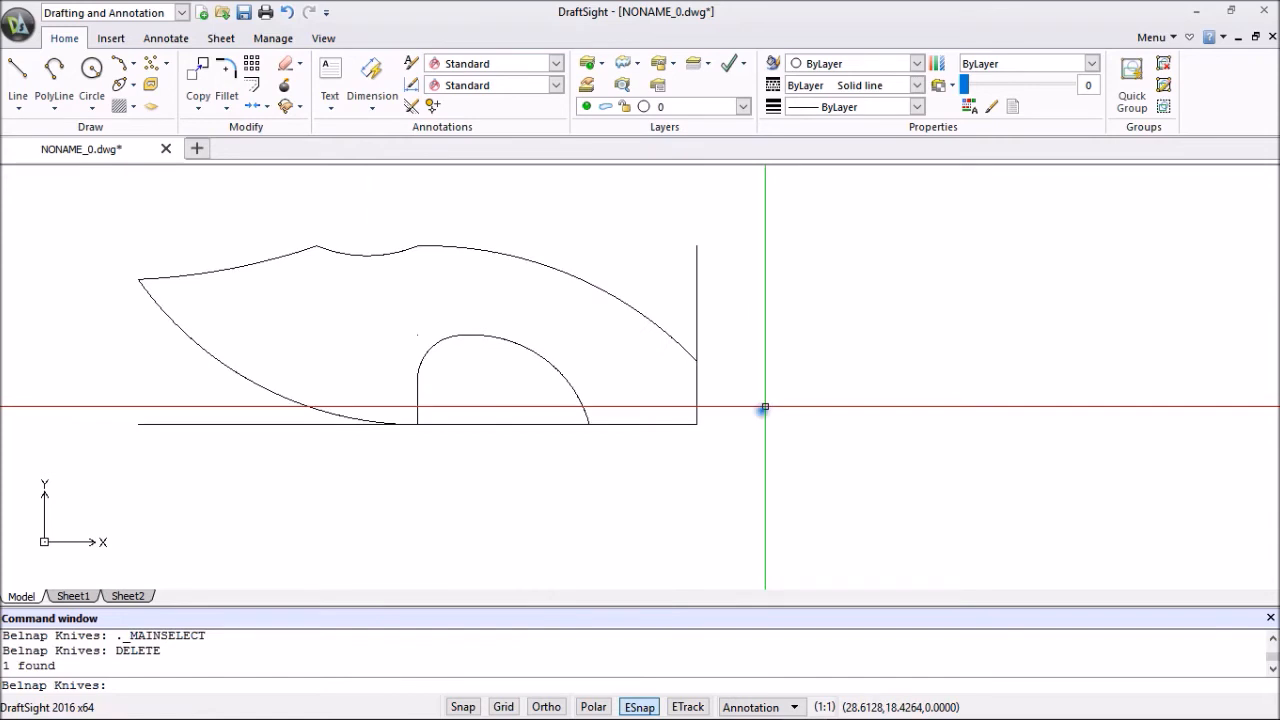
middle_click_drag(791, 406, 721, 428)
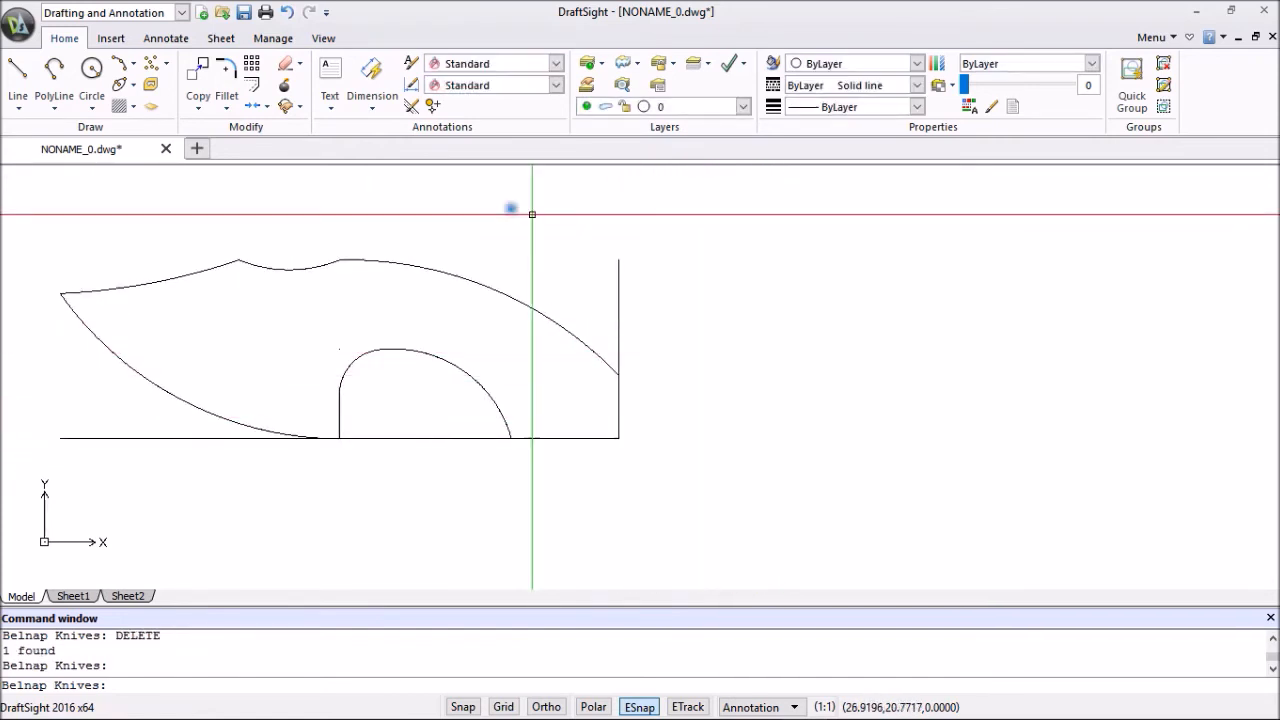
left_click(228, 110)
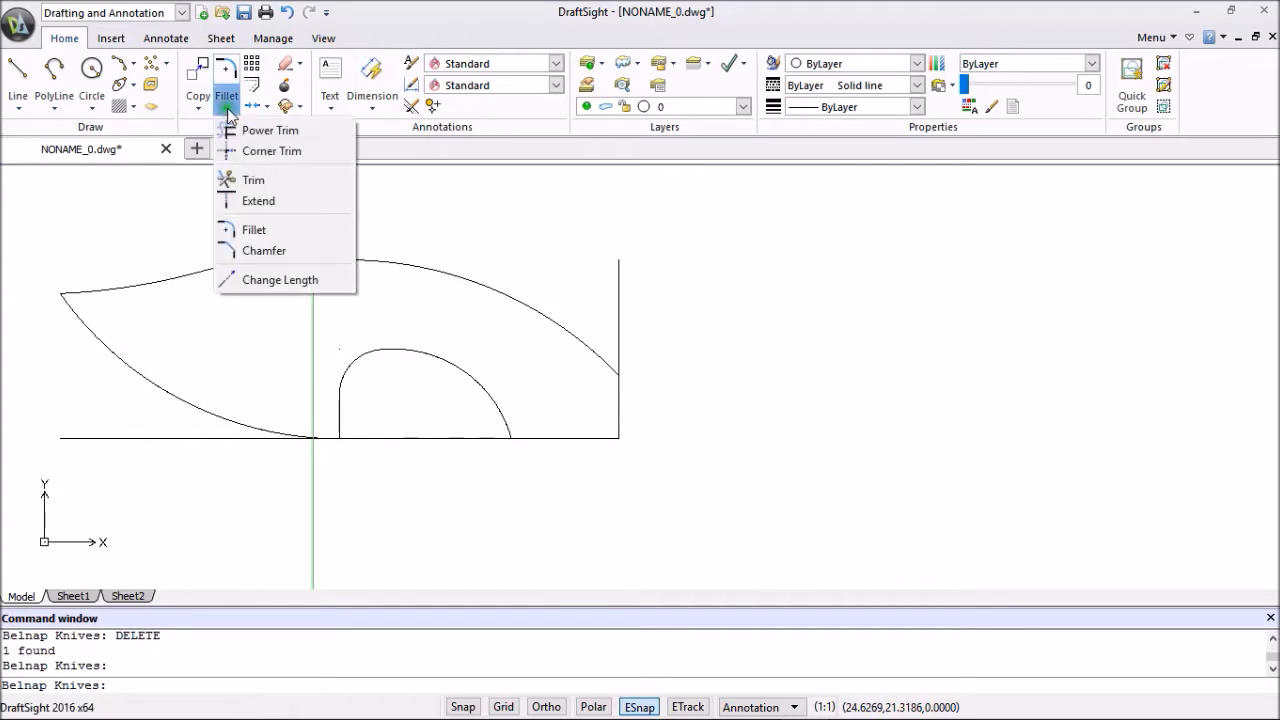
left_click(257, 180)
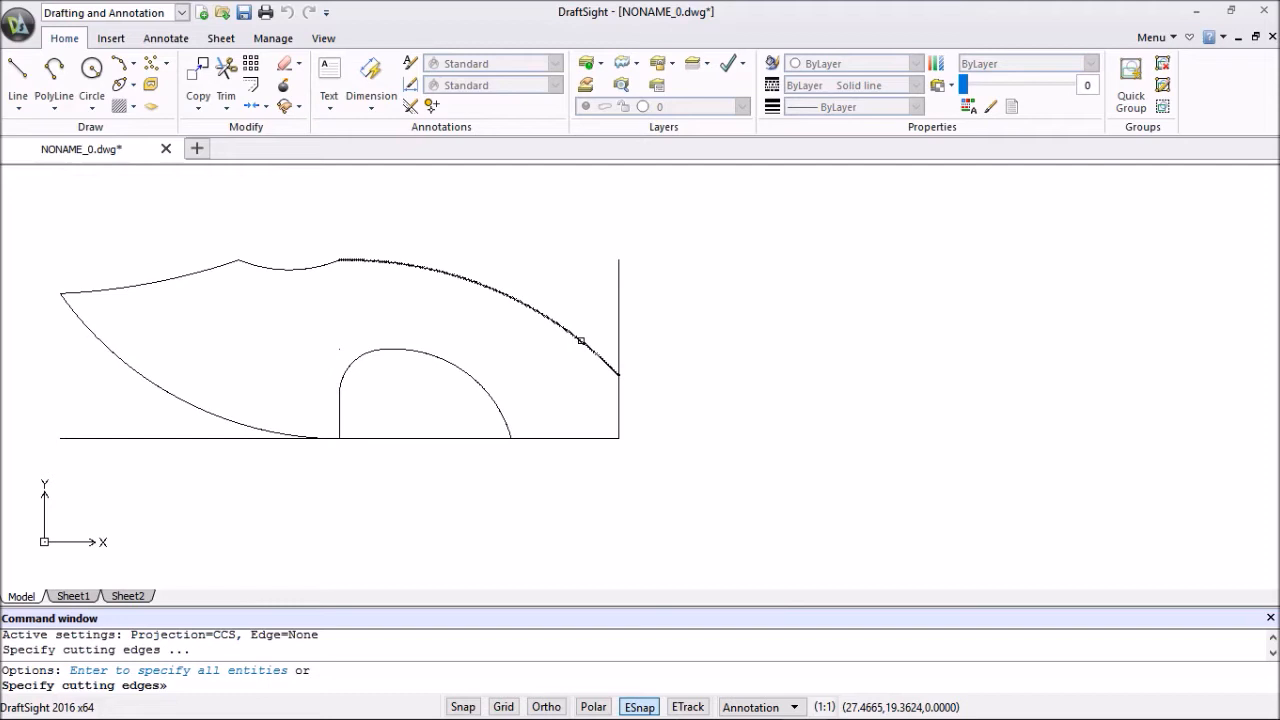
left_click(581, 341)
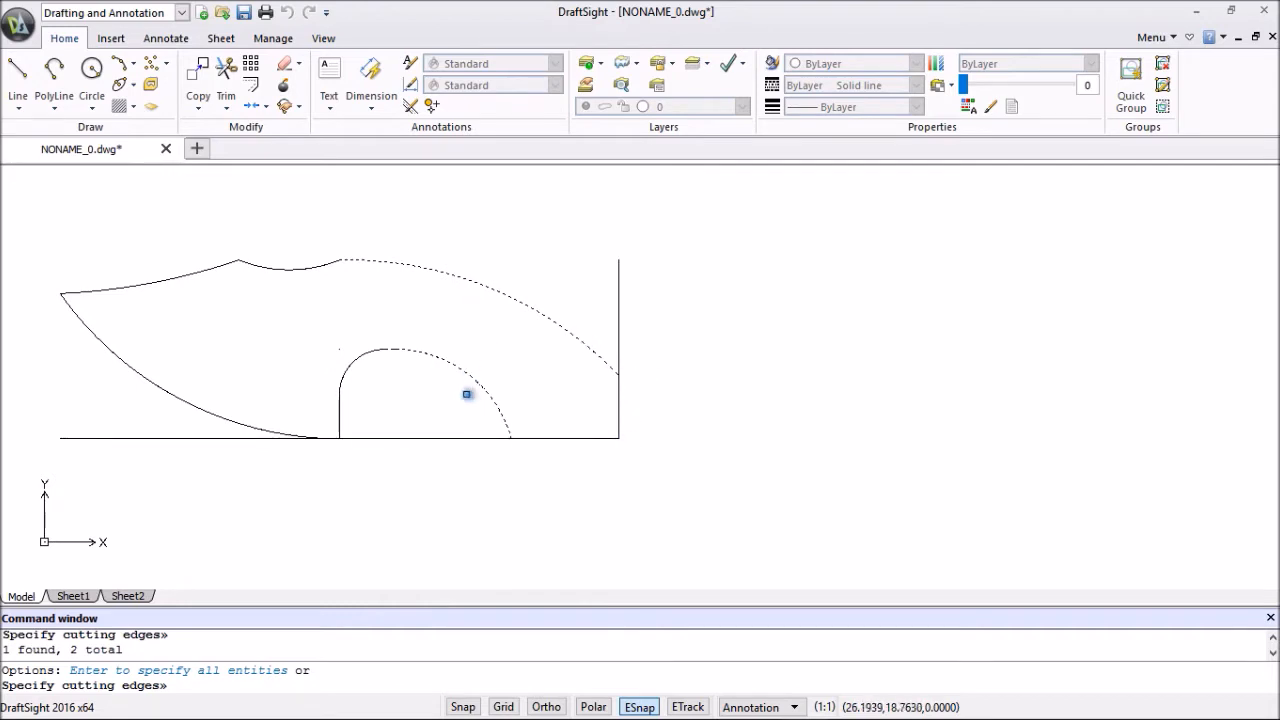
key("Return")
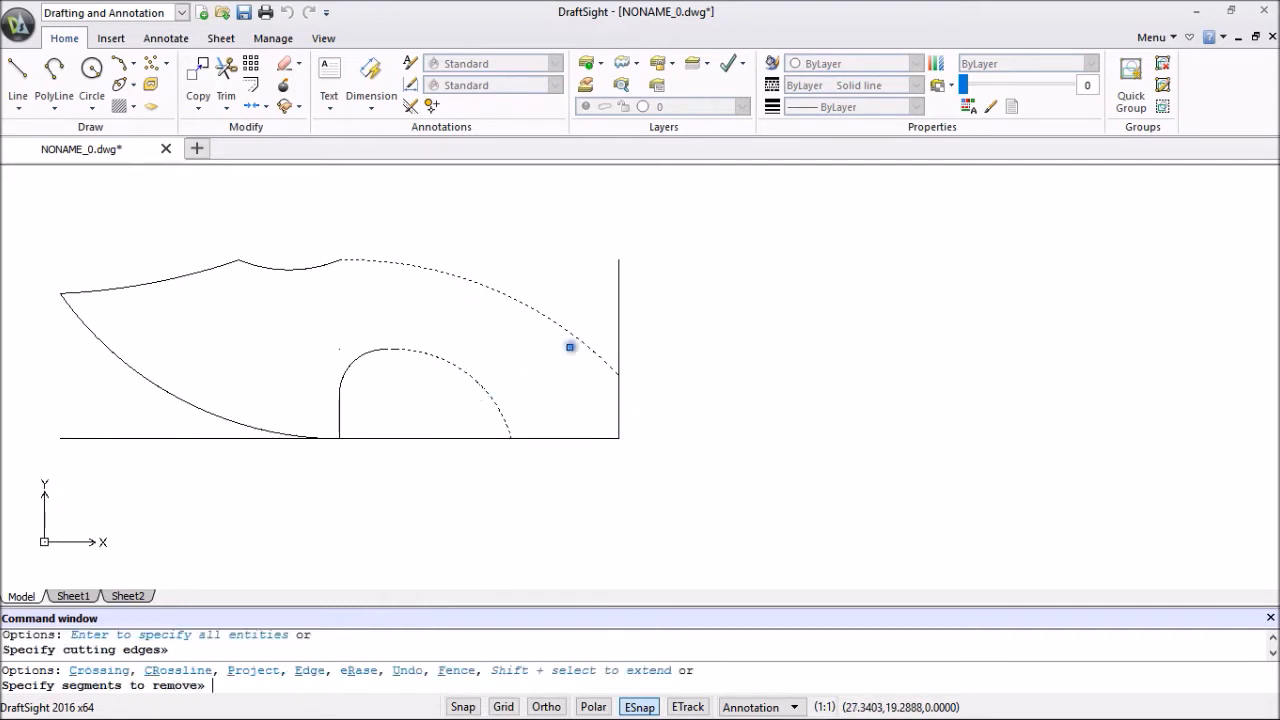
left_click(618, 314)
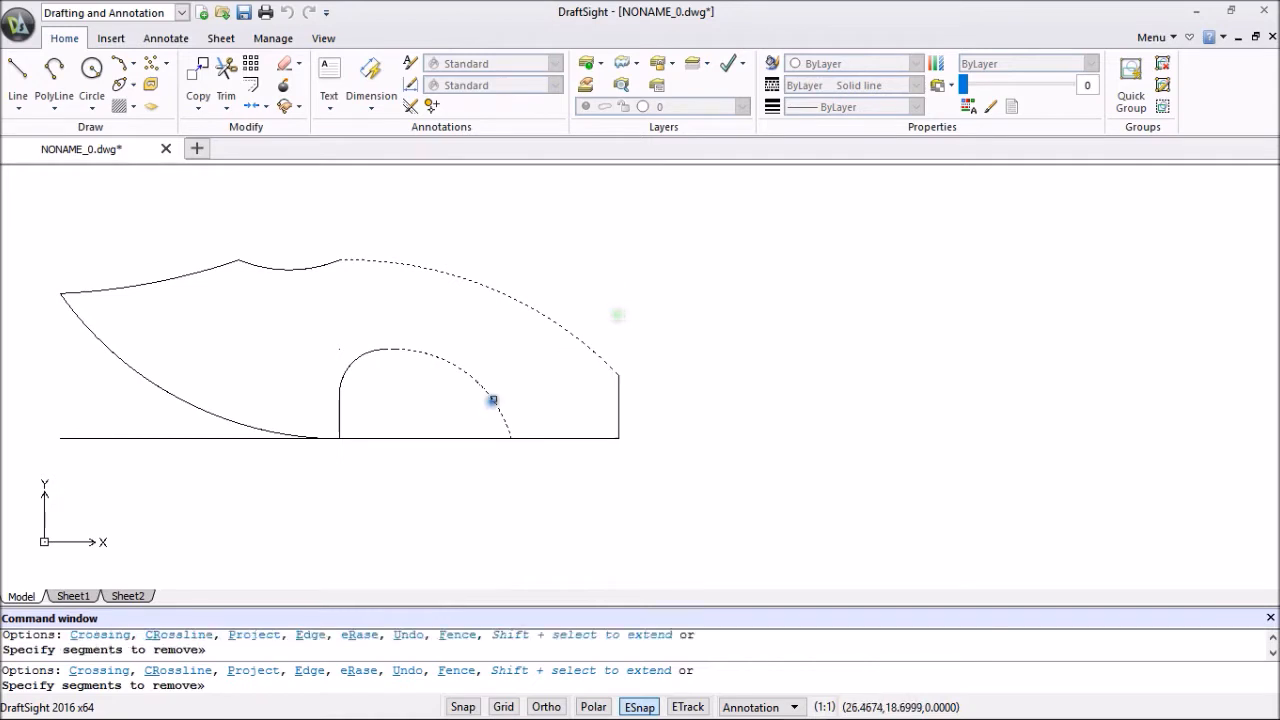
Trim away the bottom edge from below the blade across the finger notch up to the inner handle arc, and end trimming.
left_click(479, 437)
scroll(651, 377, "down", 2)
scroll(636, 413, "up", 1)
scroll(625, 413, "up", 2)
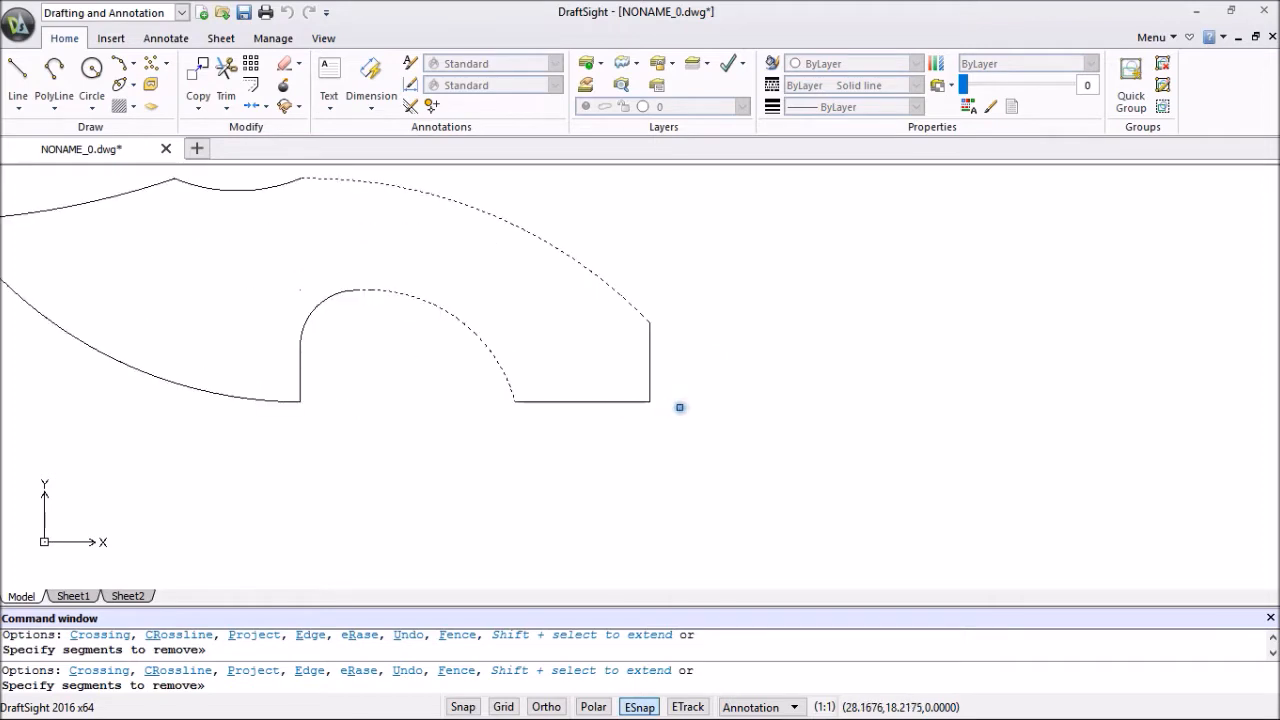
key("Escape")
scroll(727, 367, "down", 1)
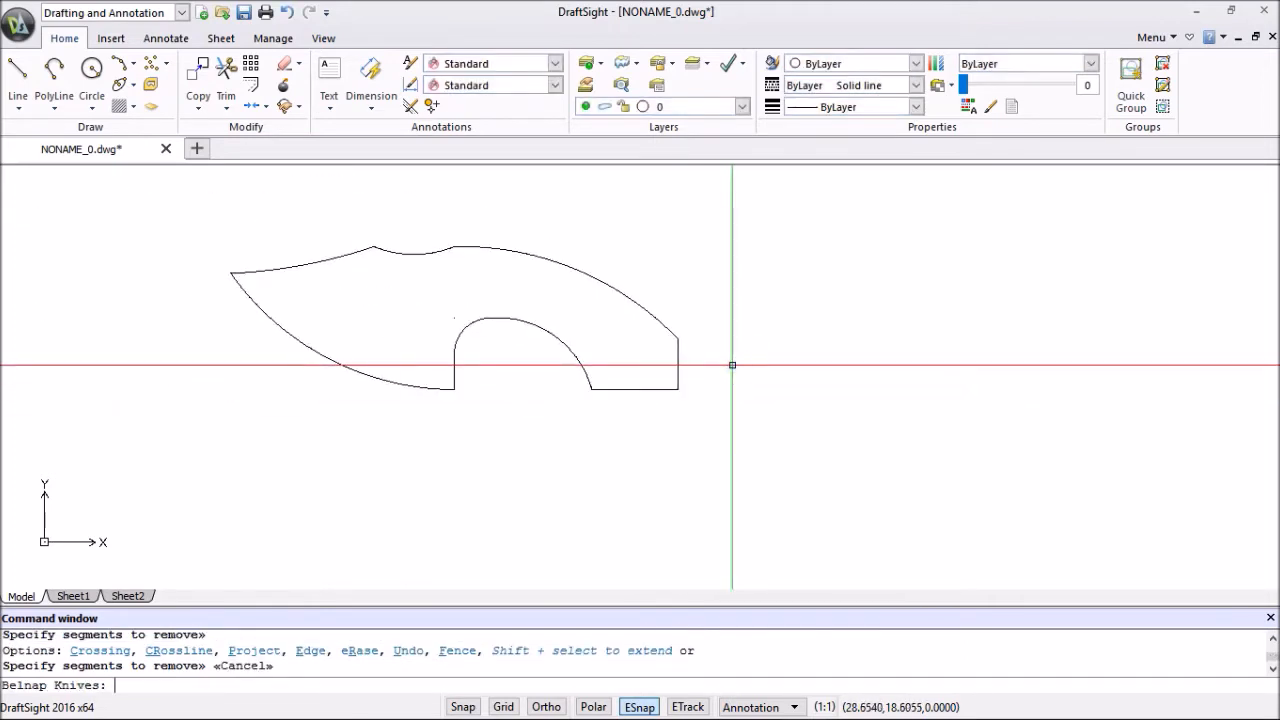
Fillet the corner between the inner handle arc and the handle's bottom edge with a 0.5 radius.
mouse_move(732, 365)
middle_mouse_down()
mouse_move(729, 380)
mouse_move(629, 400)
middle_mouse_up()
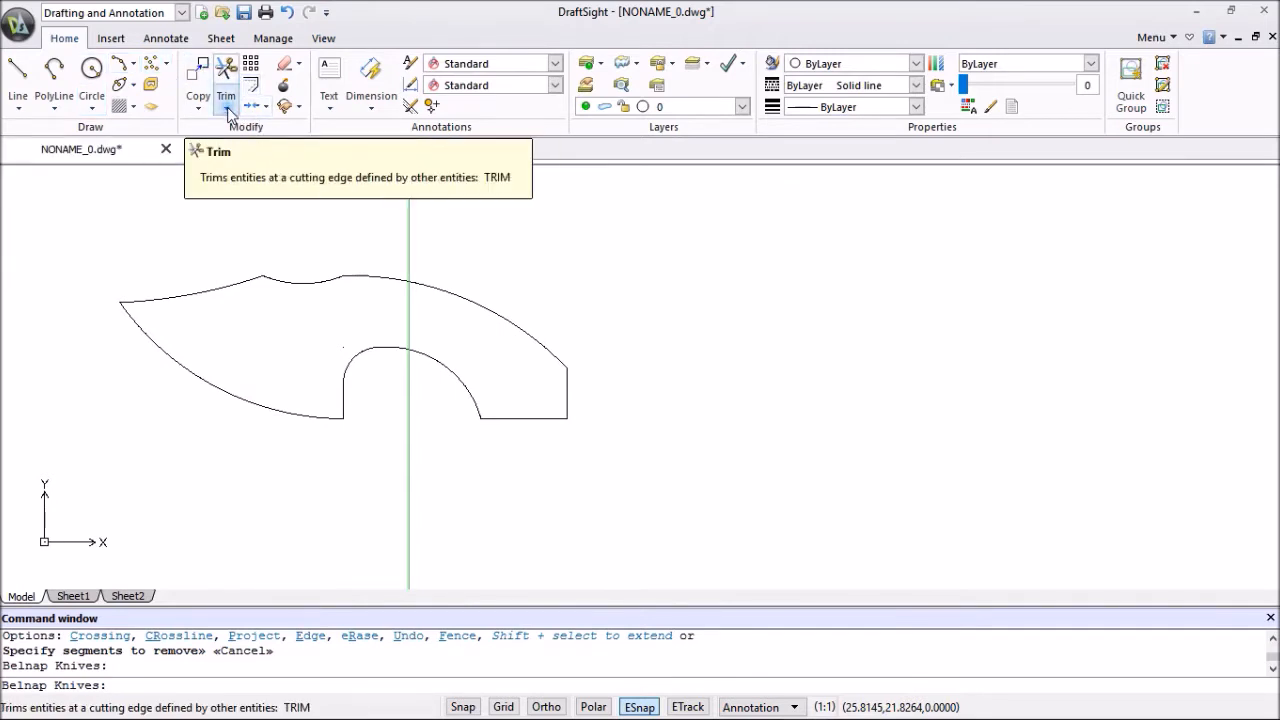
left_click(227, 109)
left_click(258, 231)
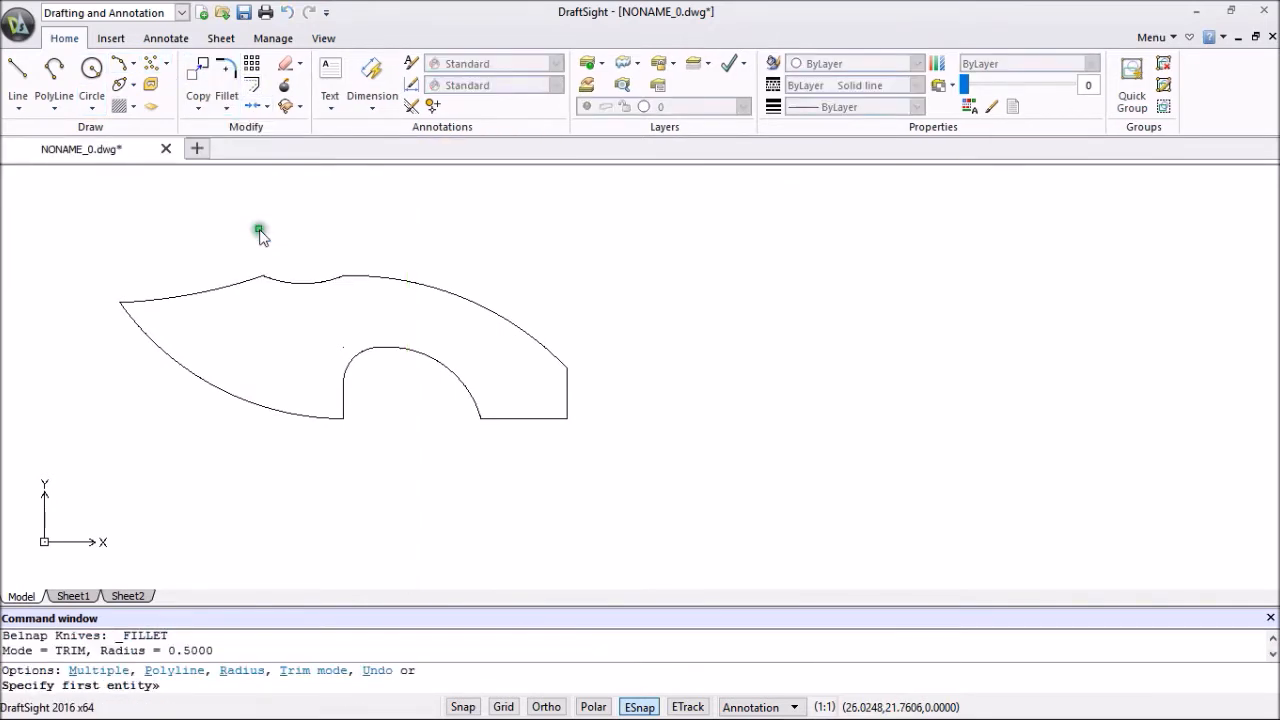
left_click(472, 400)
left_click(501, 417)
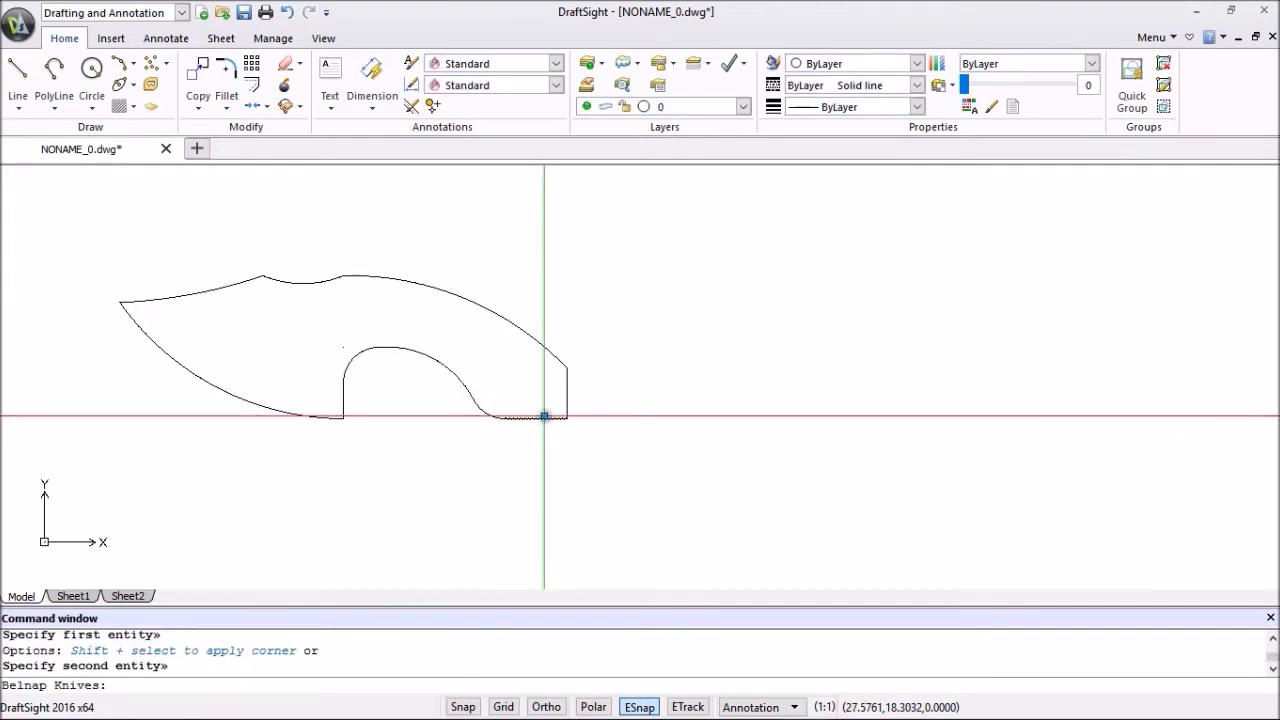
Fillet the lower-right handle corner between the bottom and right edges with a 0.5 radius.
right_click(645, 418)
left_click(680, 430)
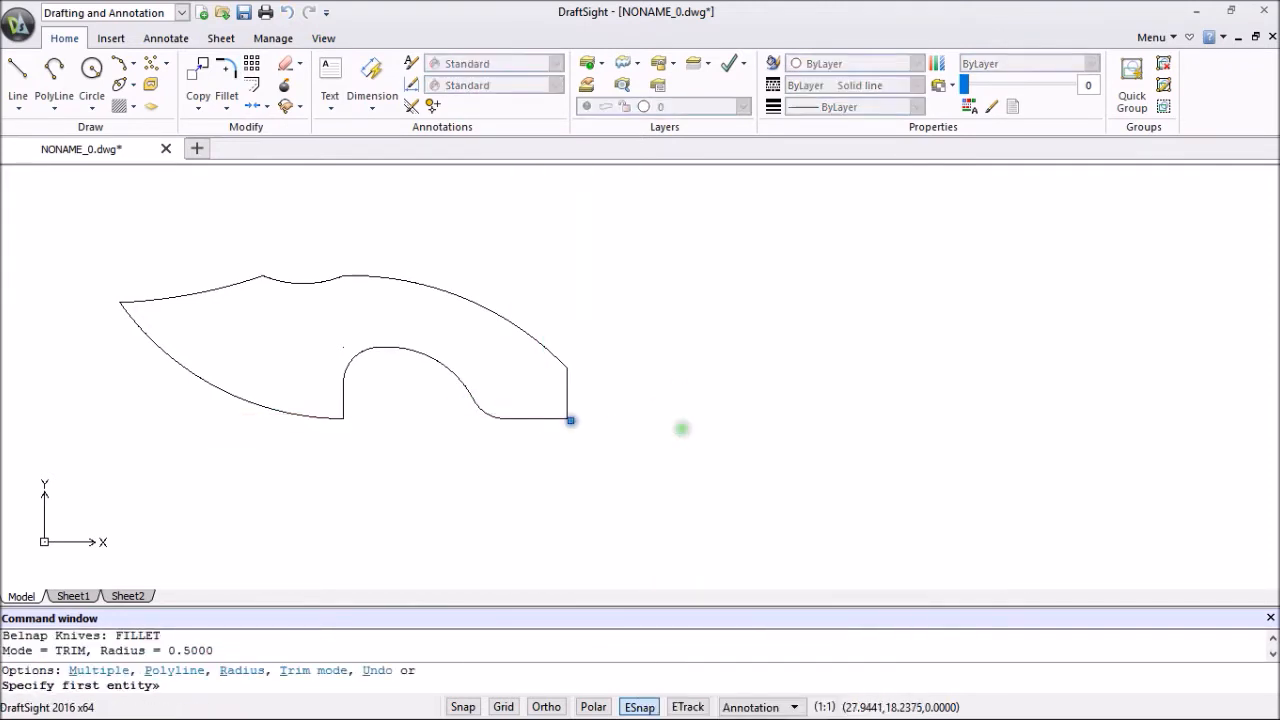
left_click(537, 417)
left_click(568, 406)
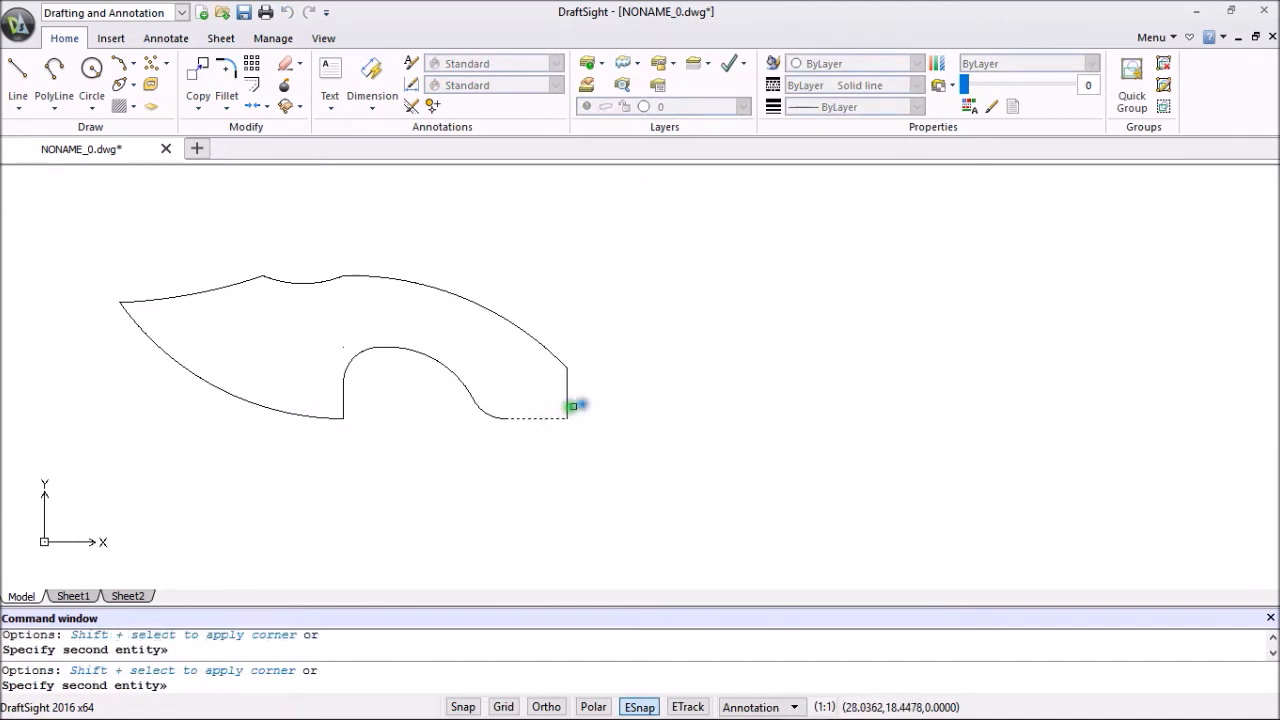
left_click(567, 402)
Fillet the corner between the handle's right edge and the upper handle arc with a 0.5 radius.
right_click(621, 366)
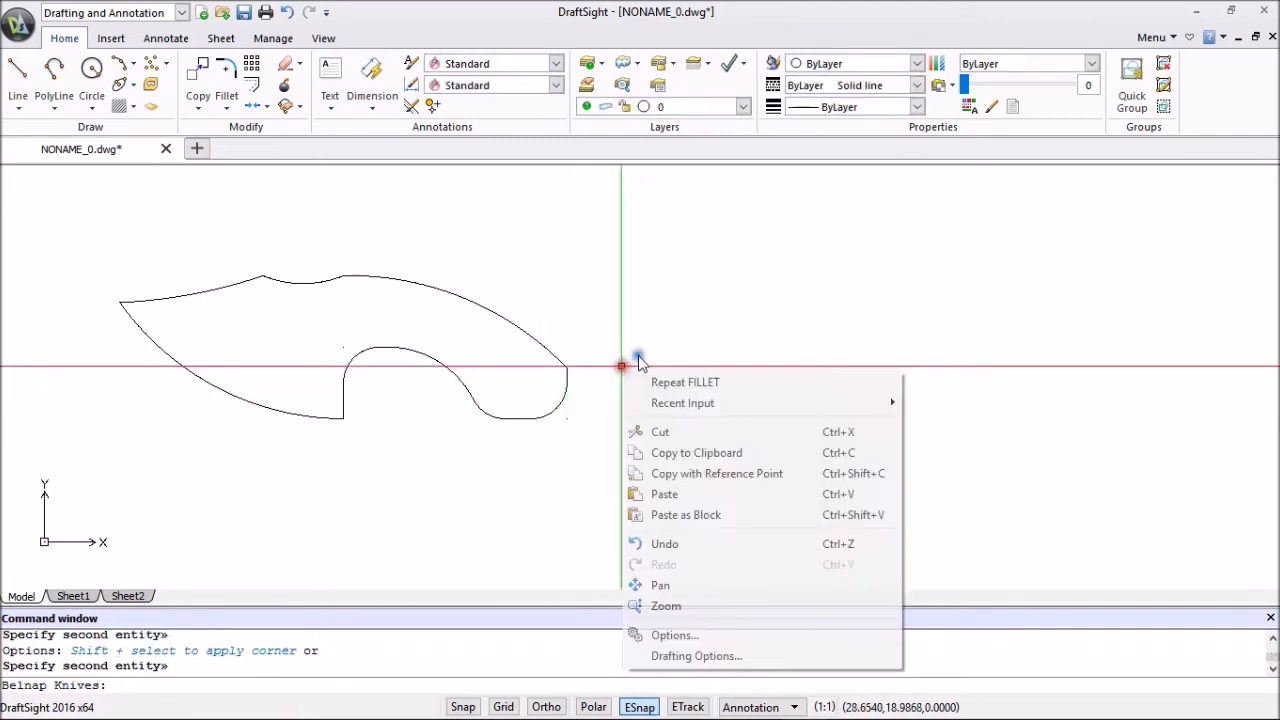
left_click(684, 384)
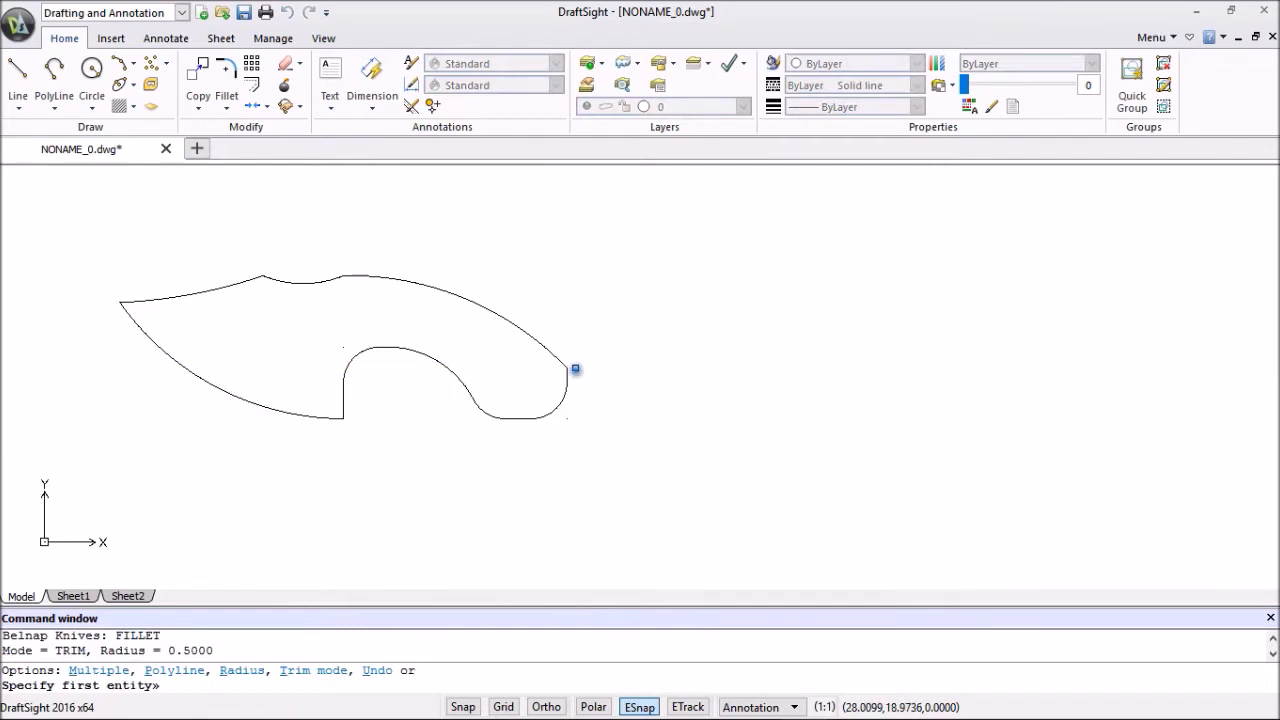
scroll(567, 377, "up", 3)
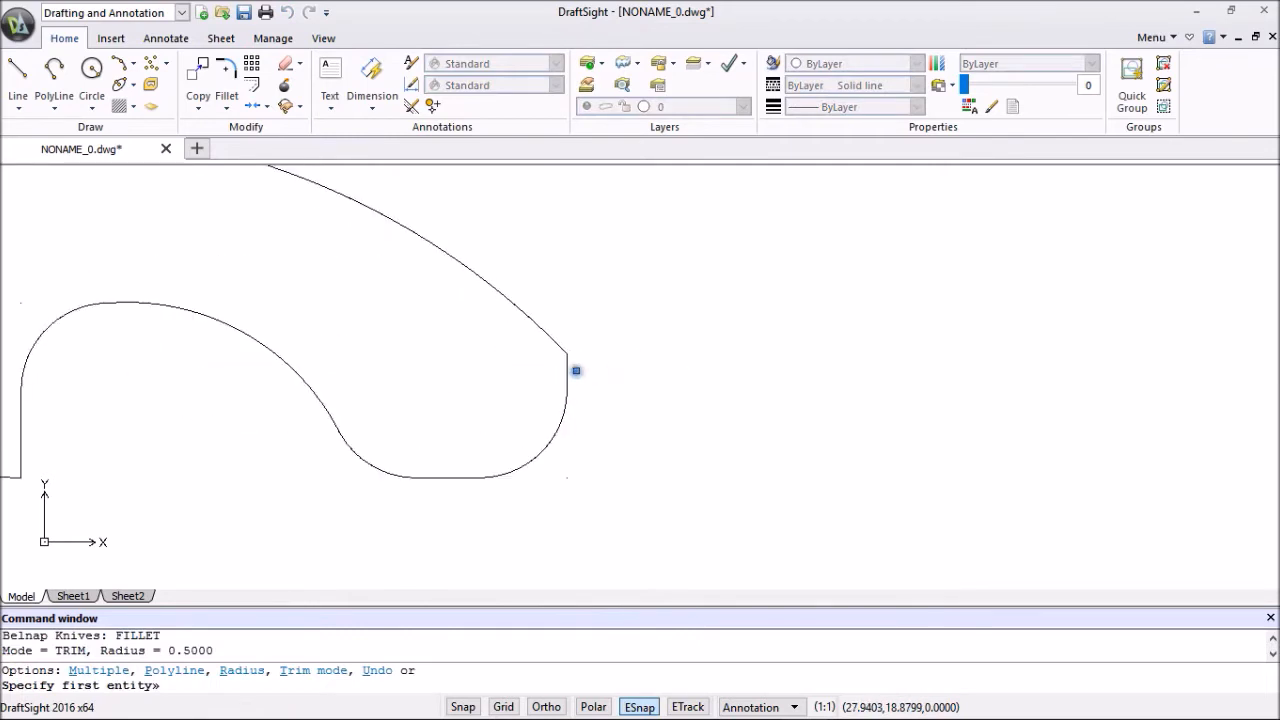
left_click(567, 373)
left_click(548, 336)
scroll(591, 331, "down", 4)
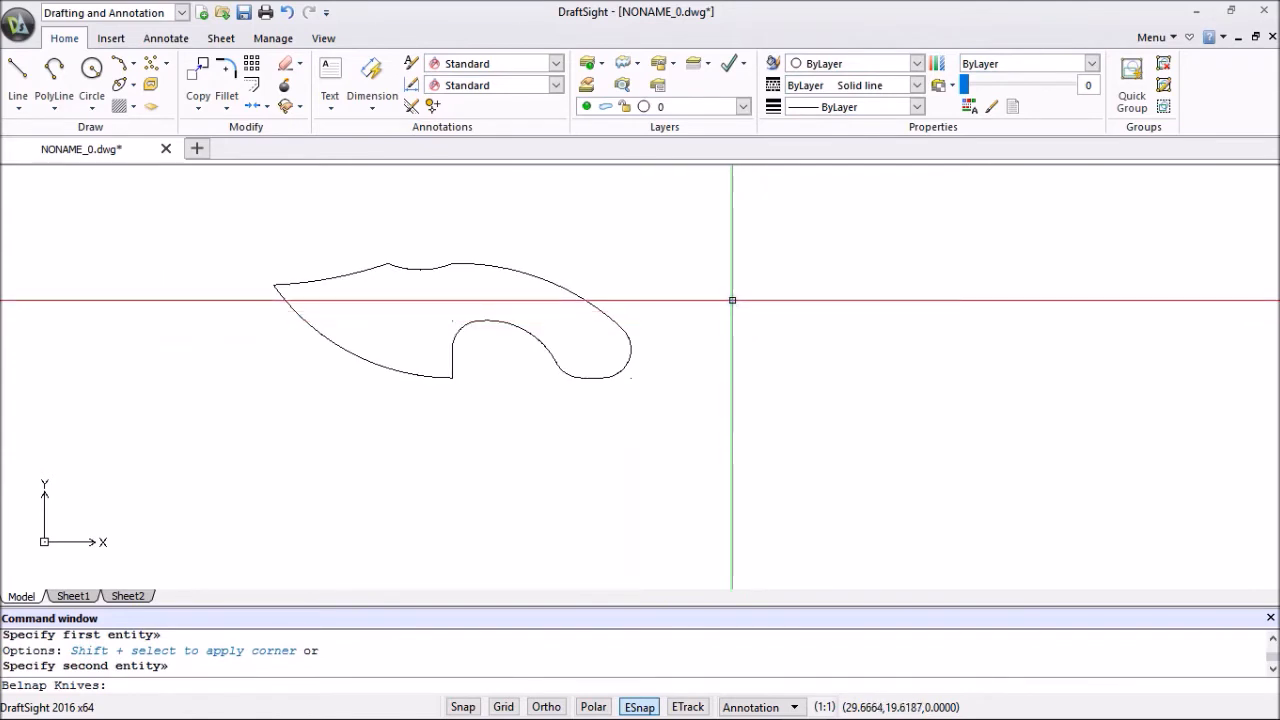
Offset the lower blade arc by 0.75 toward the inside of the blade.
middle_click_drag(512, 362, 608, 383)
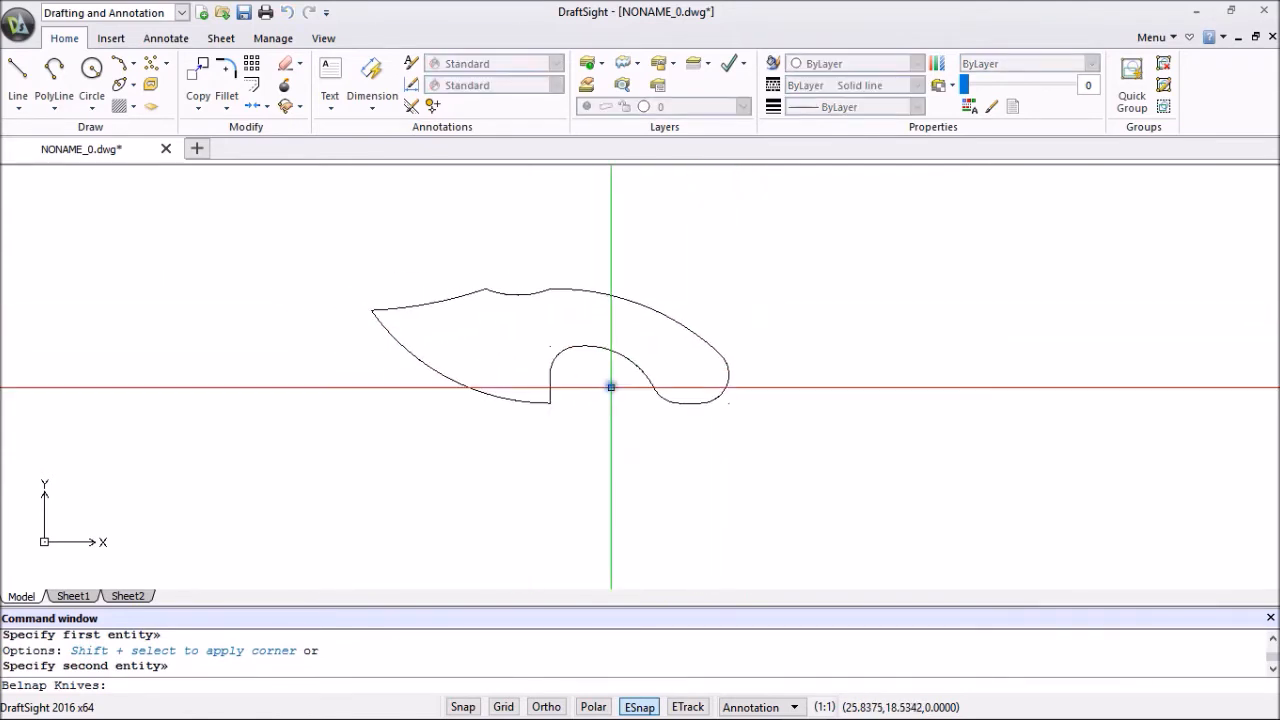
scroll(606, 368, "up", 2)
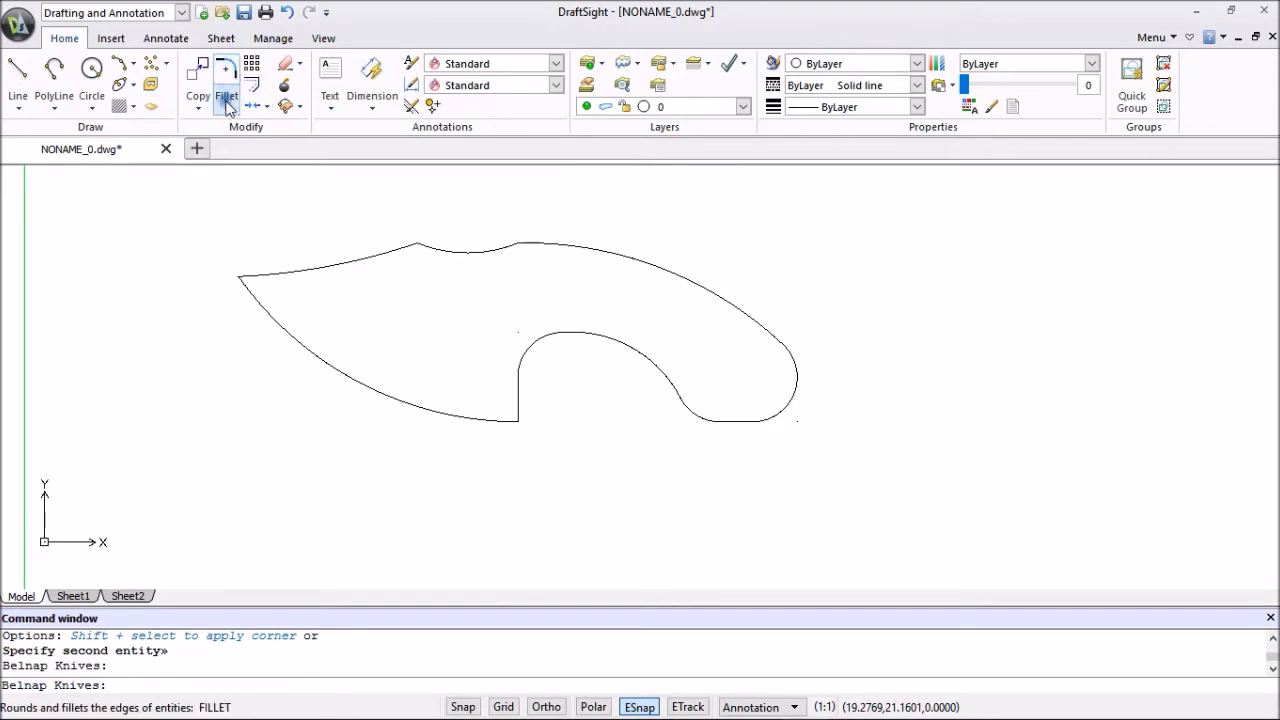
left_click(252, 85)
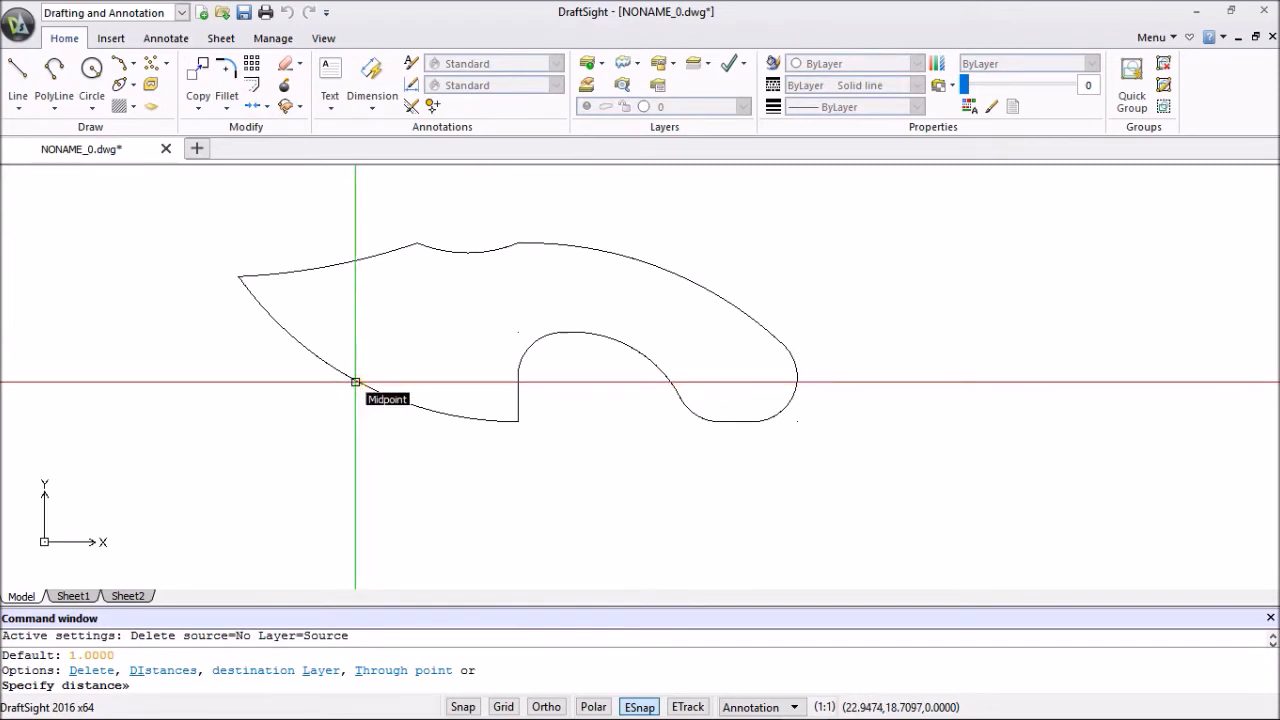
key("Return")
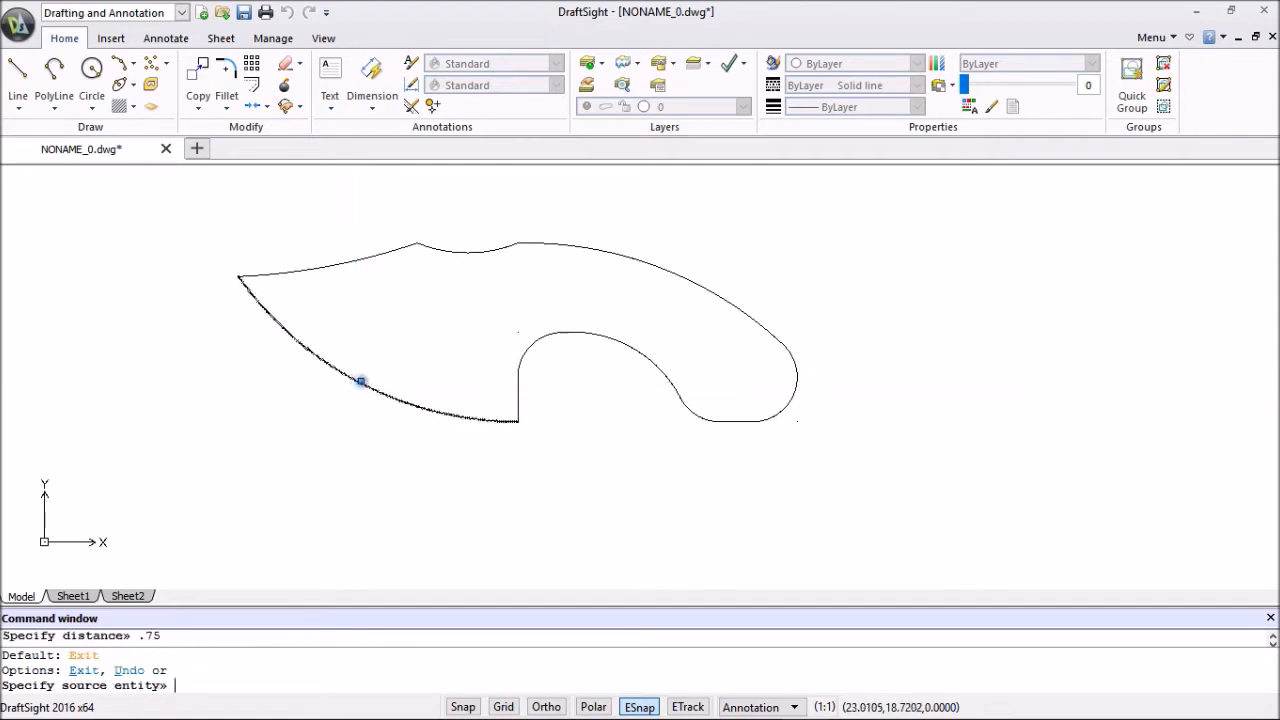
left_click(362, 386)
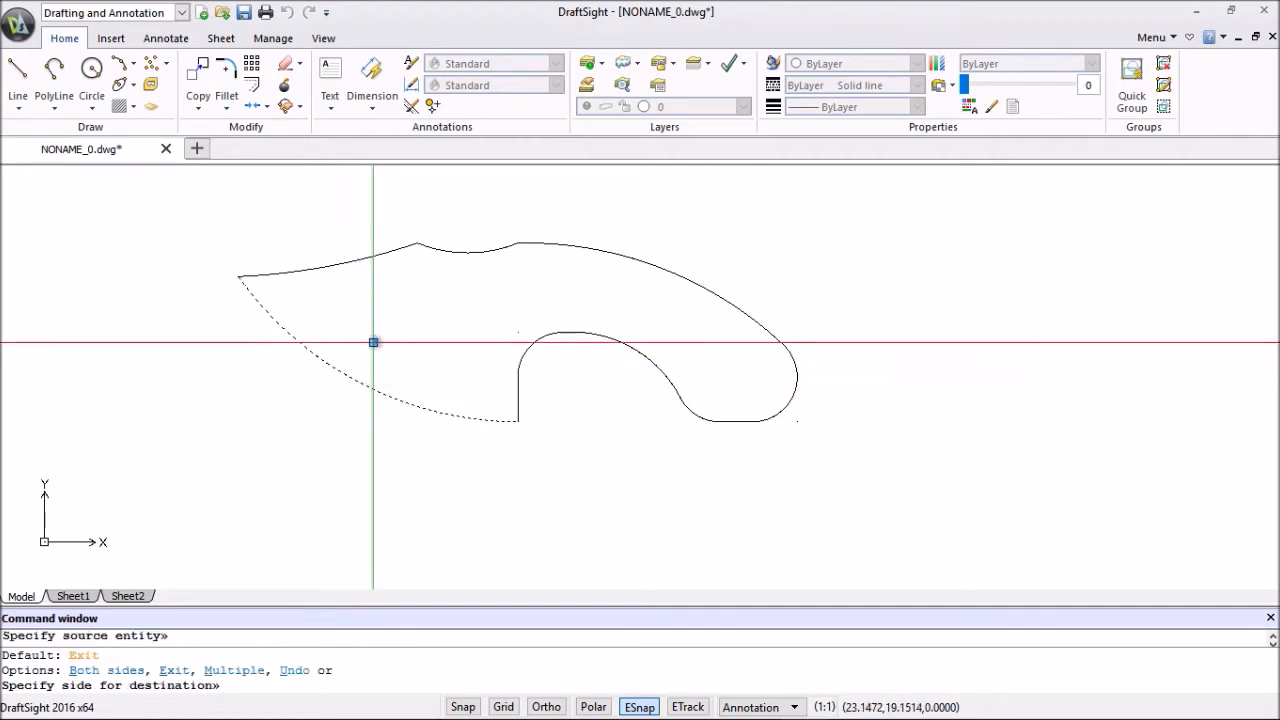
left_click(382, 338)
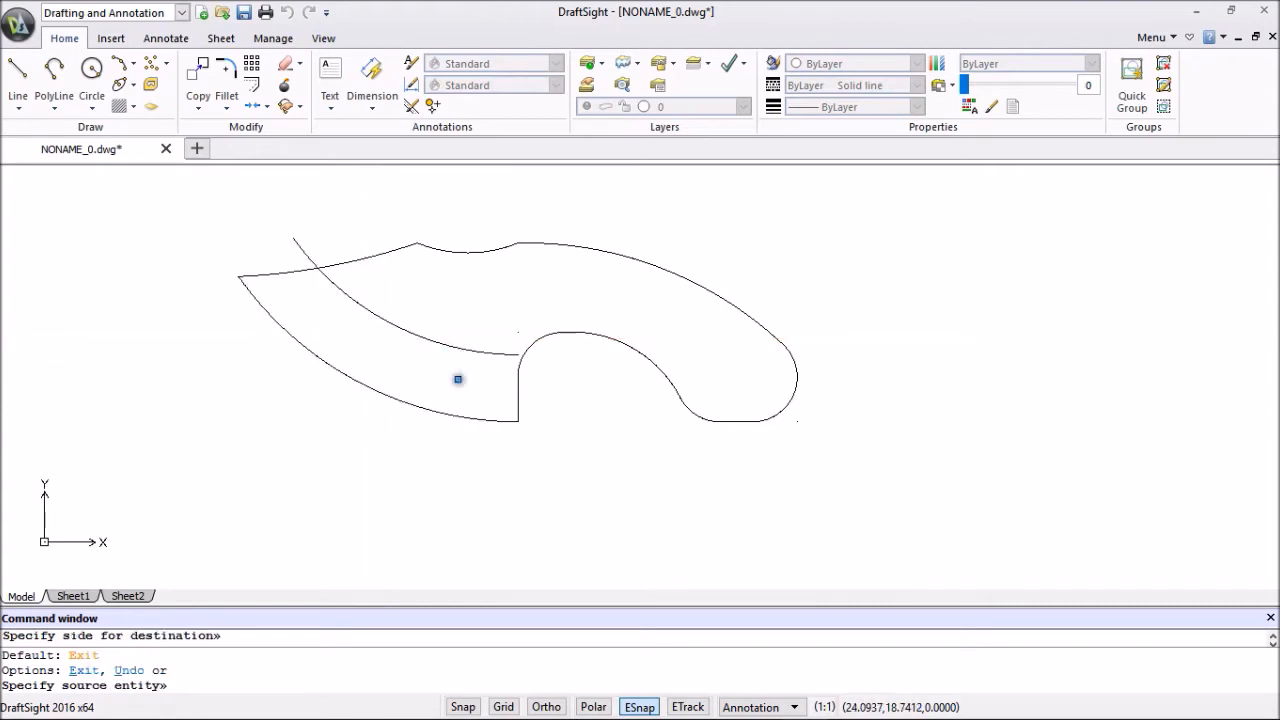
Offset the new inner blade arc once more by 0.75 and remove that extra arc.
scroll(545, 367, "up", 2)
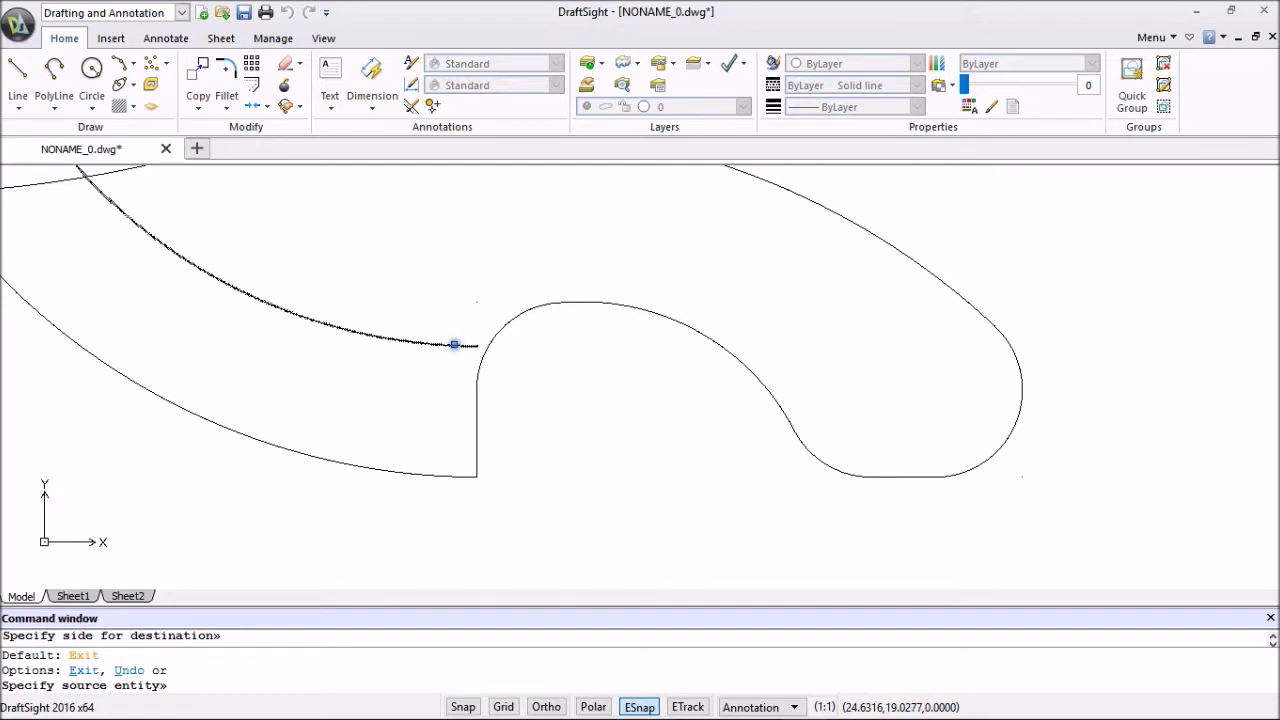
left_click(454, 344)
left_click(480, 344)
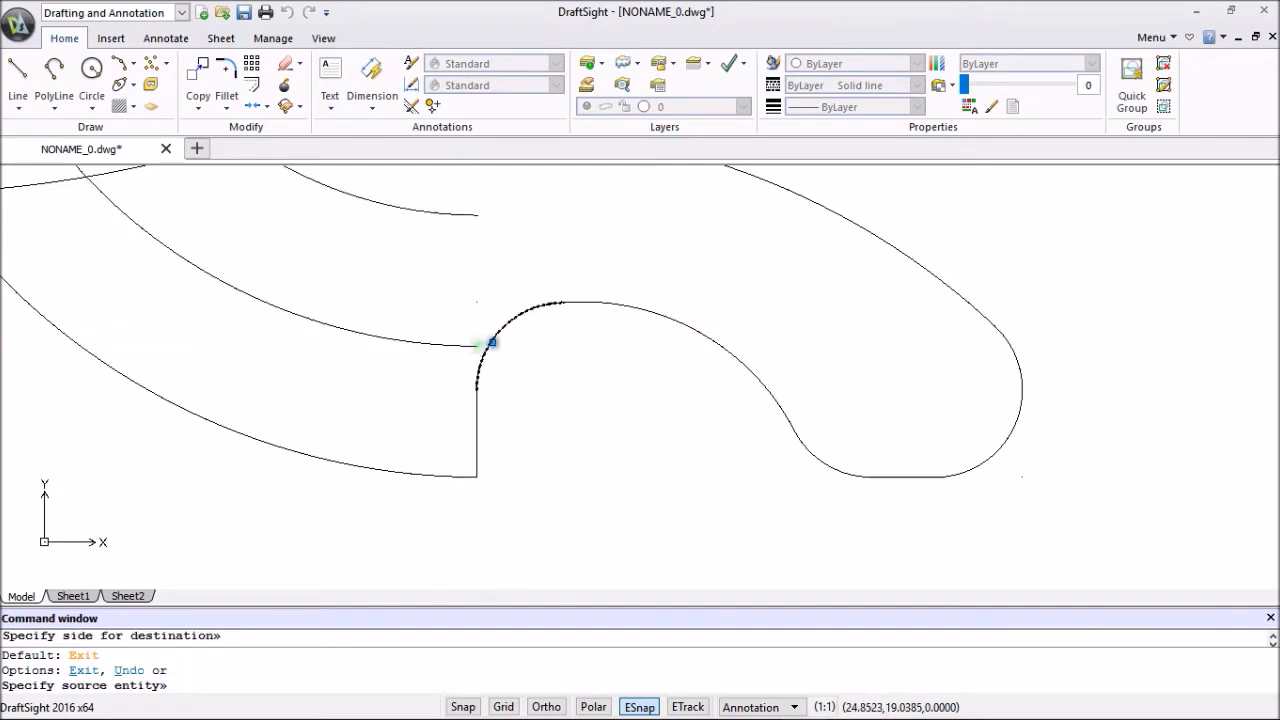
key("Escape")
scroll(505, 360, "down", 2)
key("Escape")
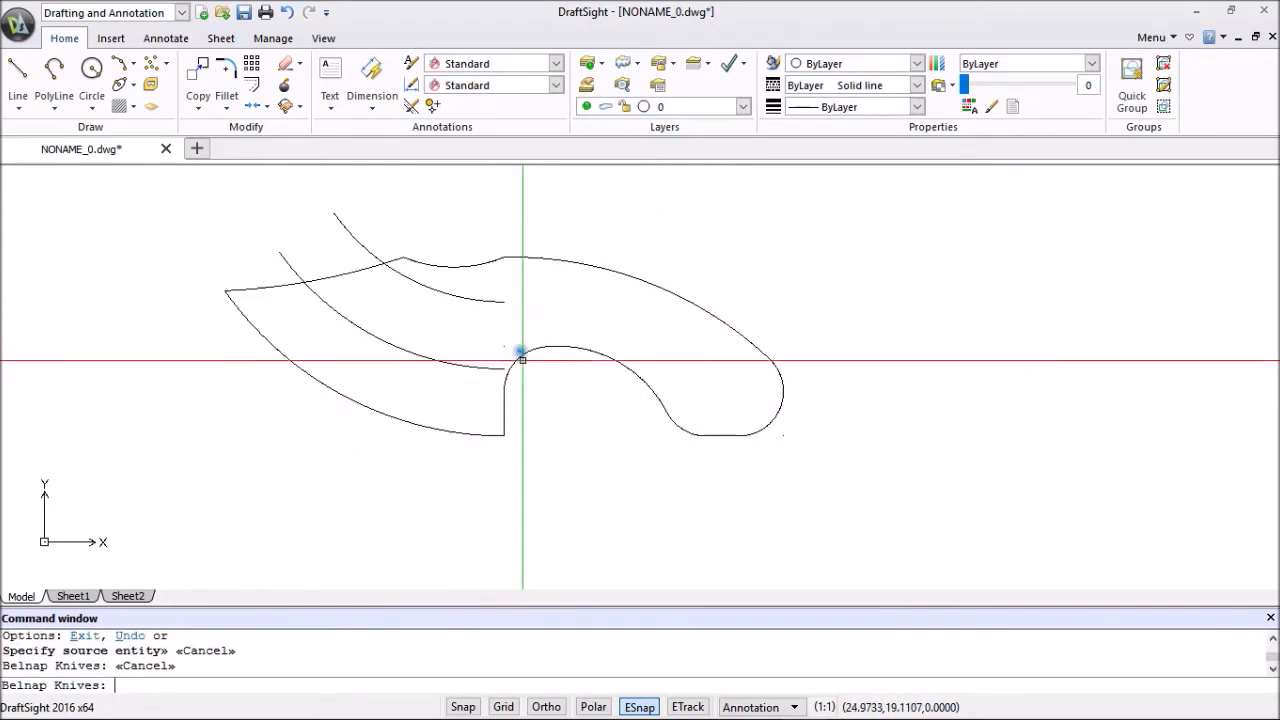
left_click(473, 301)
right_click(714, 246)
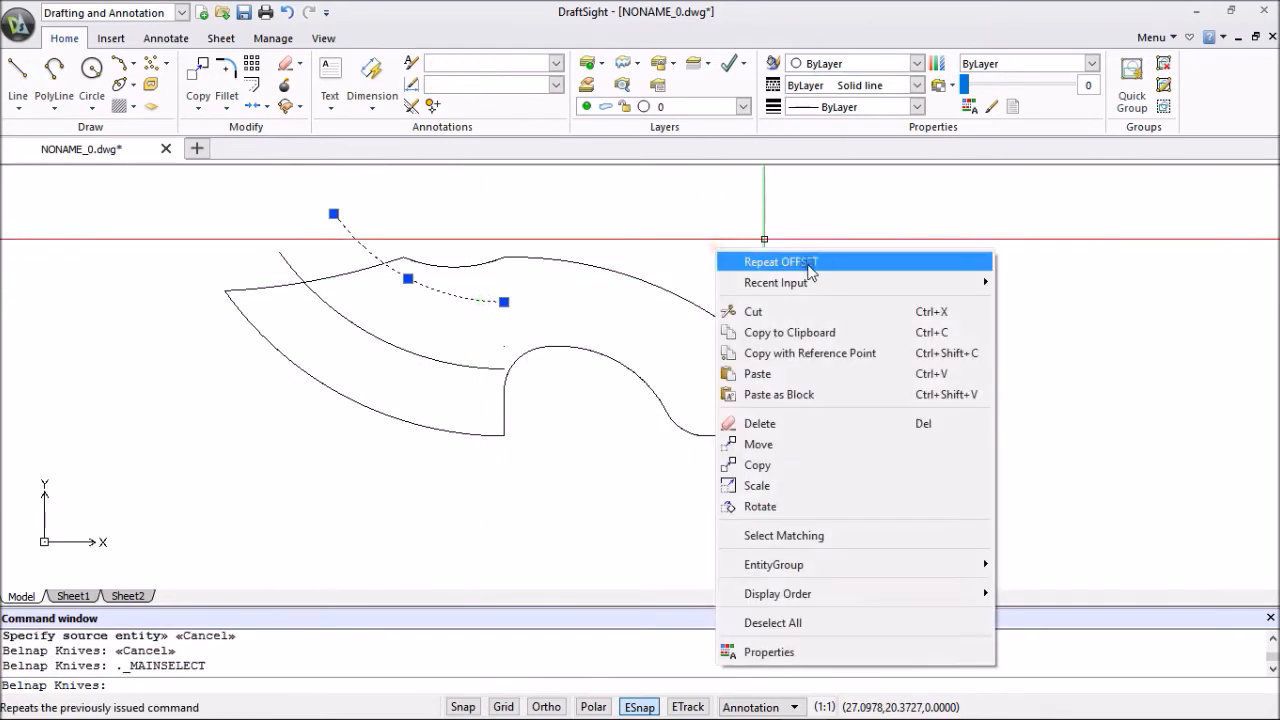
left_click(742, 309)
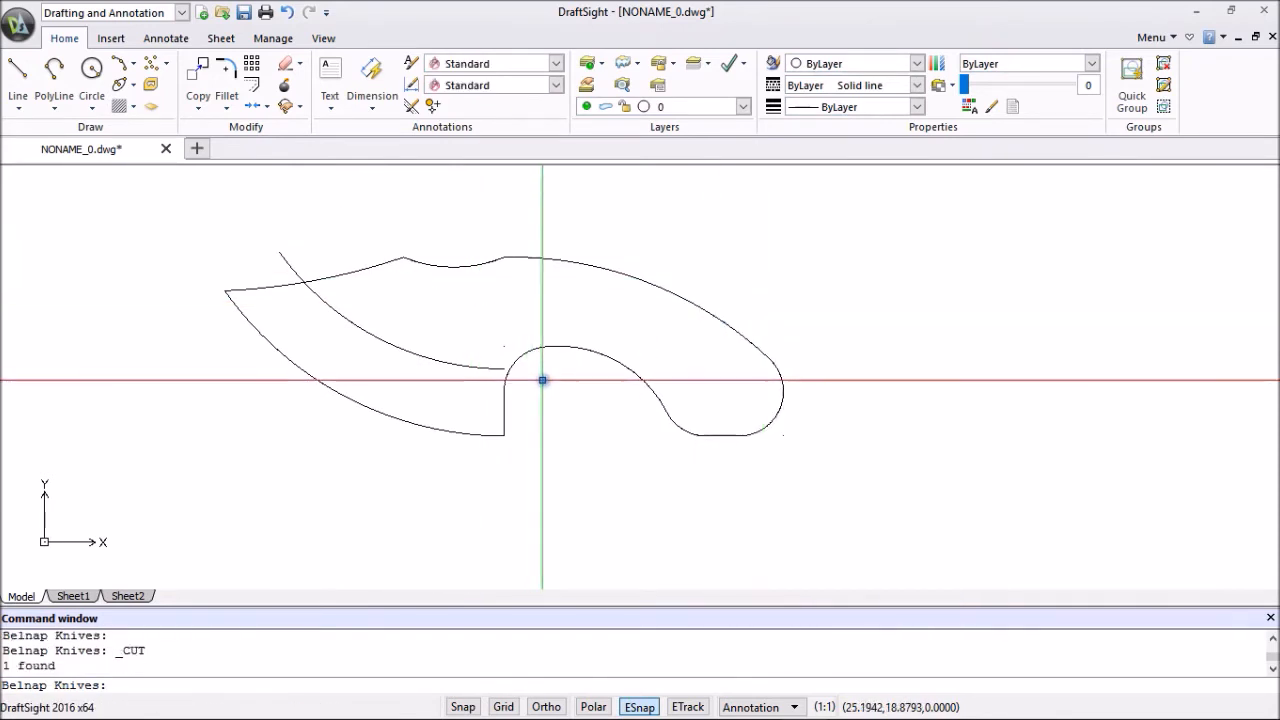
Stretch the lower-right end of the offset blade arc past the rounded corner of the finger notch.
left_click(480, 367)
scroll(543, 383, "up", 3)
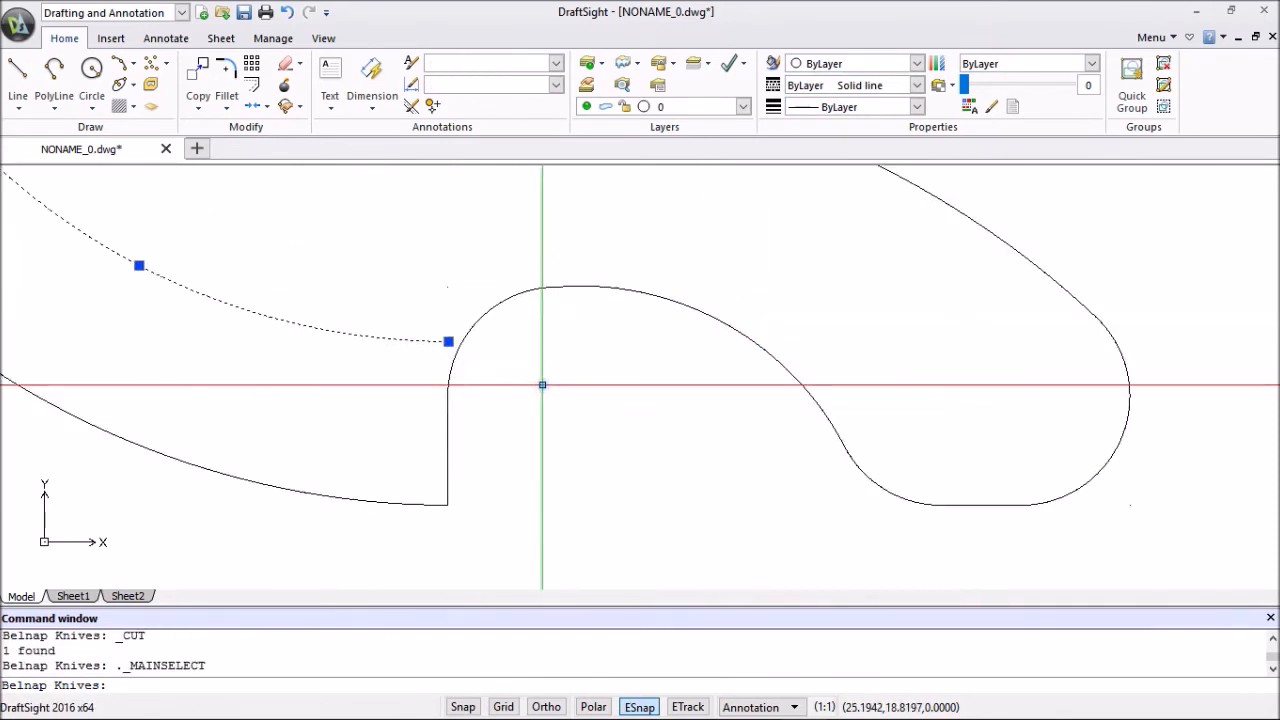
left_click(448, 340)
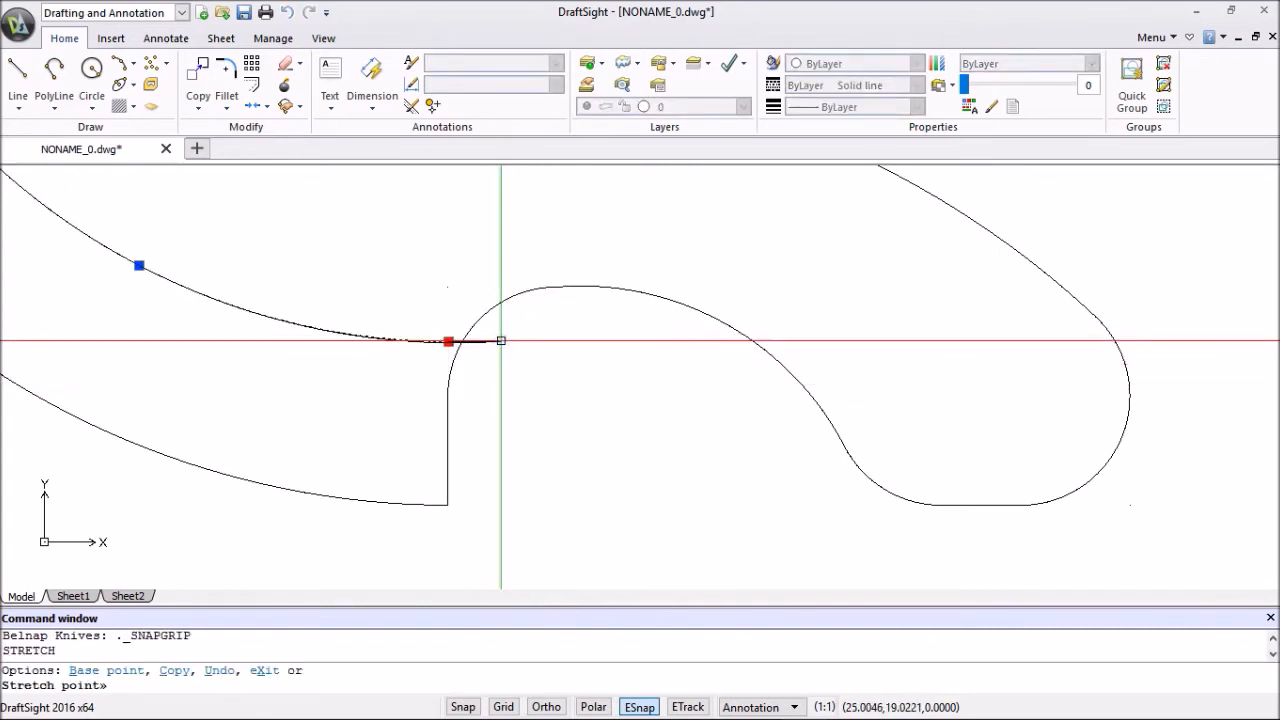
left_click(500, 340)
key("Escape")
Stretch the overhanging end of the offset blade arc back to where it crosses the finger notch's rounded corner.
left_click(499, 340)
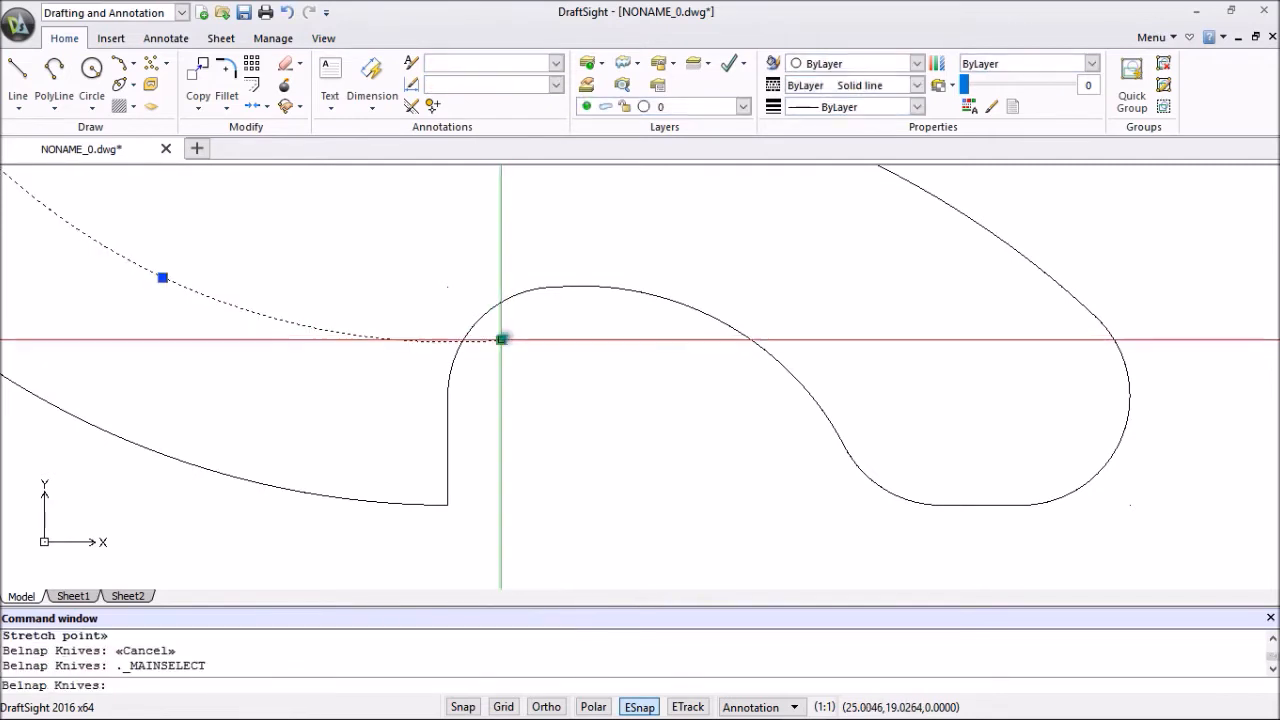
left_click(500, 340)
left_click(461, 340)
key("Escape")
scroll(466, 350, "down", 3)
Trim the upper end of the offset blade arc where it overhangs the blade's top edge, using that edge as cutting edge.
mouse_move(276, 283)
middle_mouse_down()
mouse_move(366, 349)
mouse_move(400, 343)
middle_mouse_up()
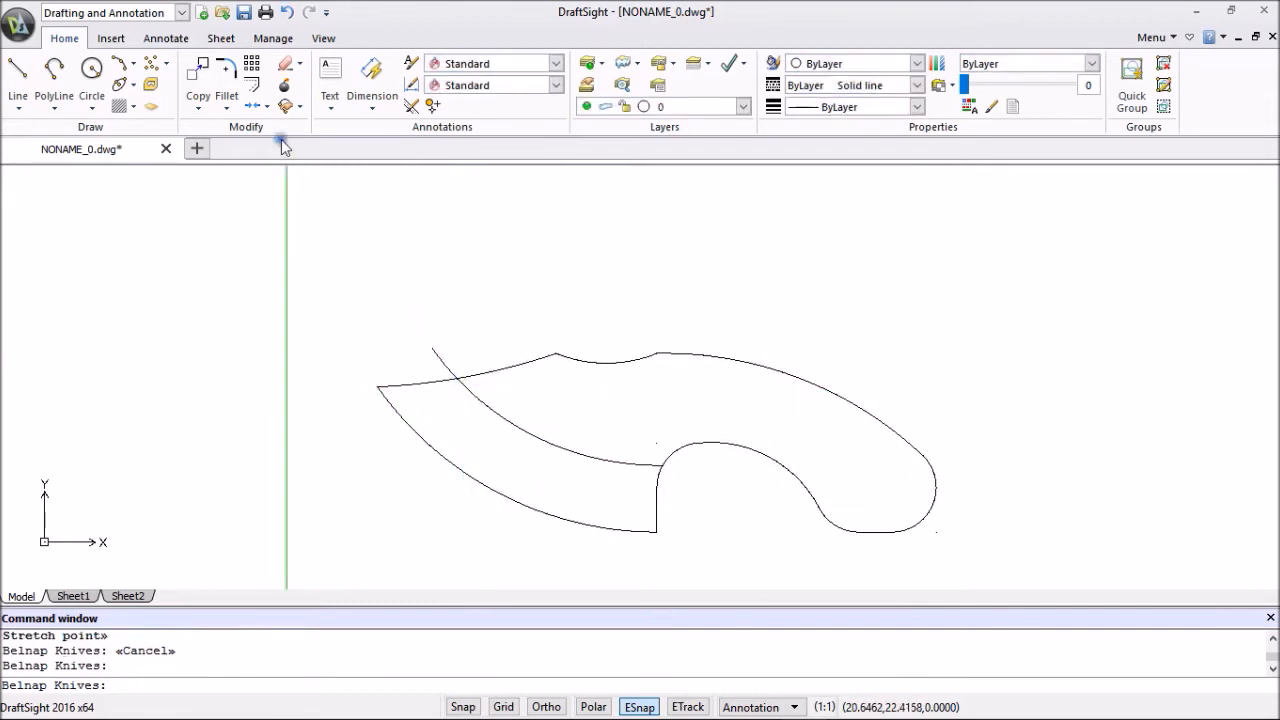
left_click(226, 106)
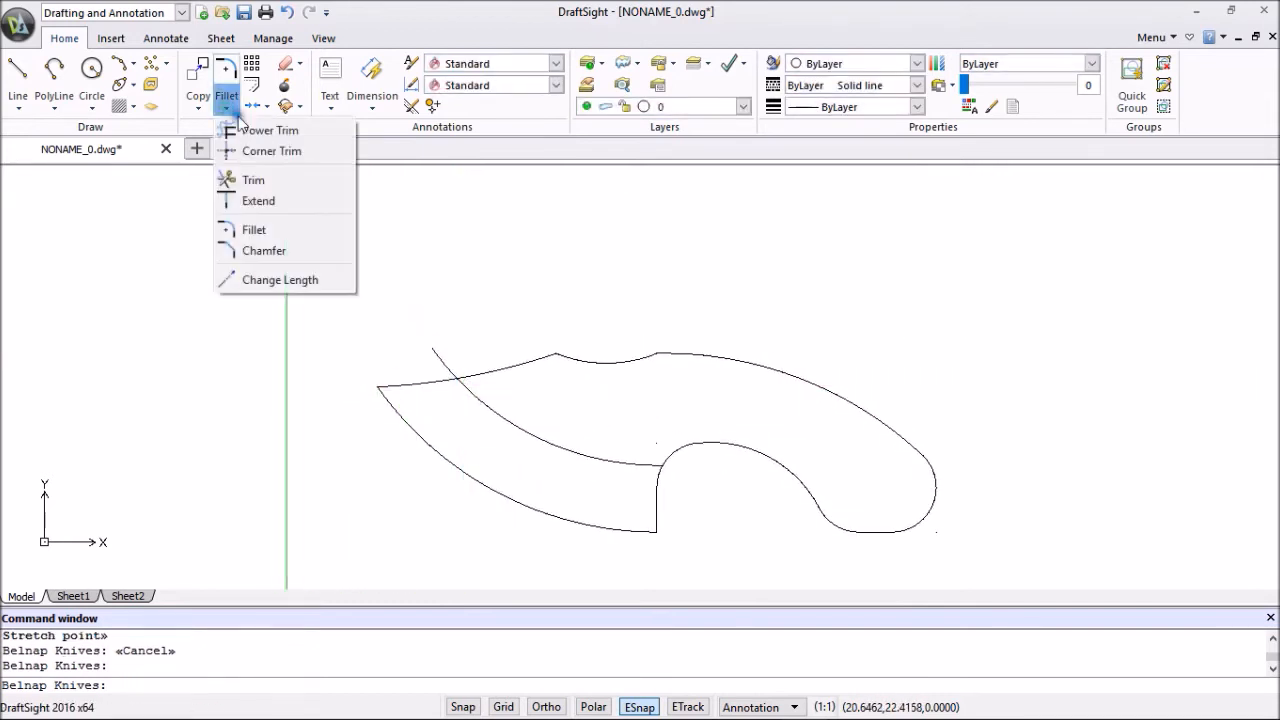
left_click(262, 183)
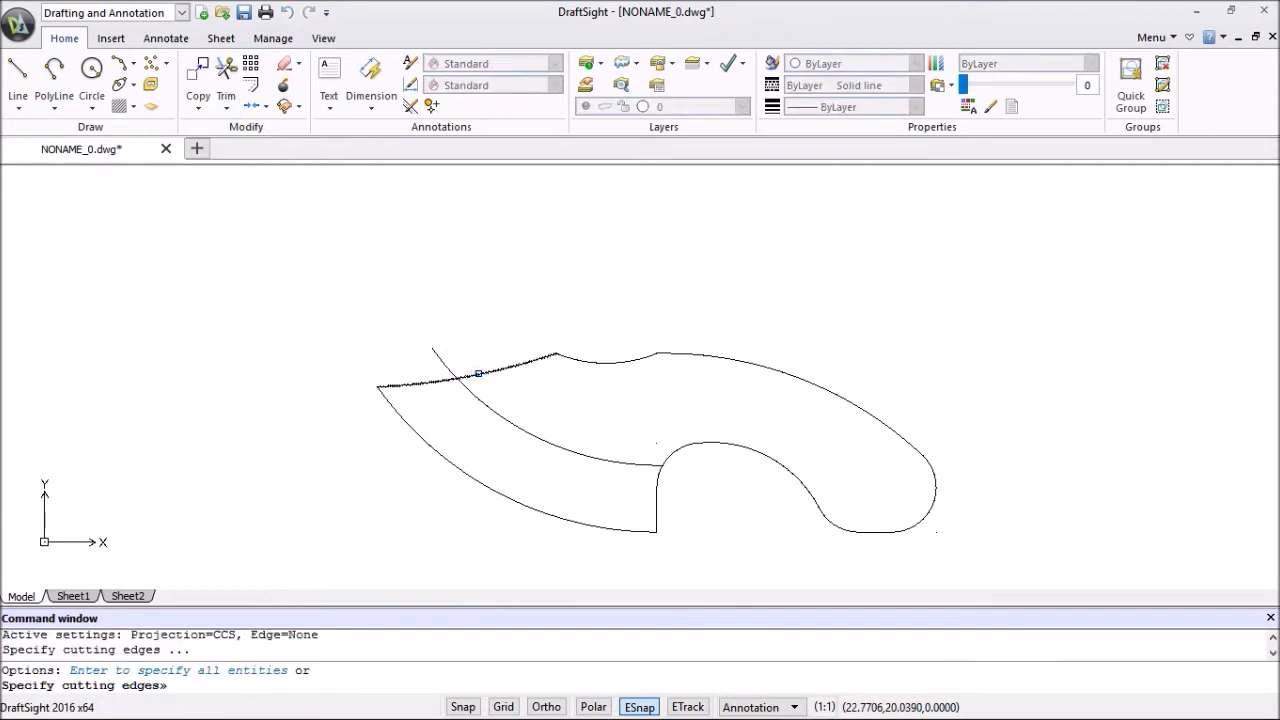
left_click(479, 373)
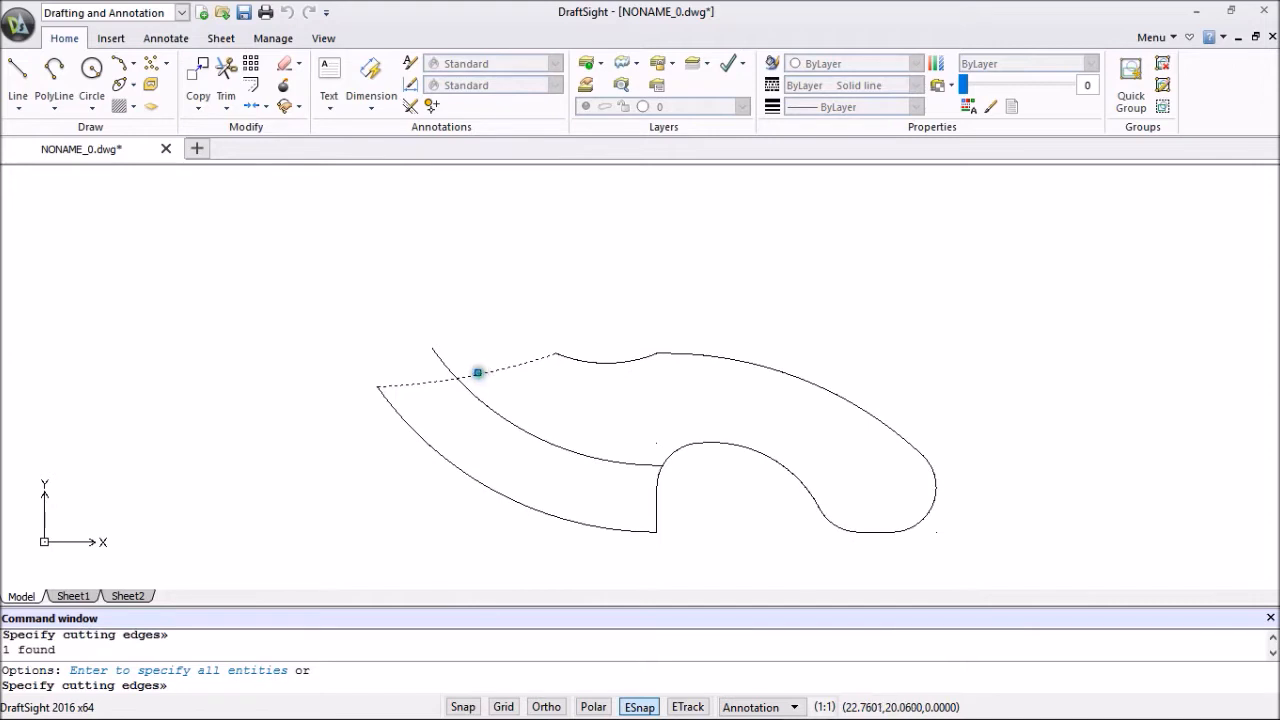
key("Return")
left_click(447, 367)
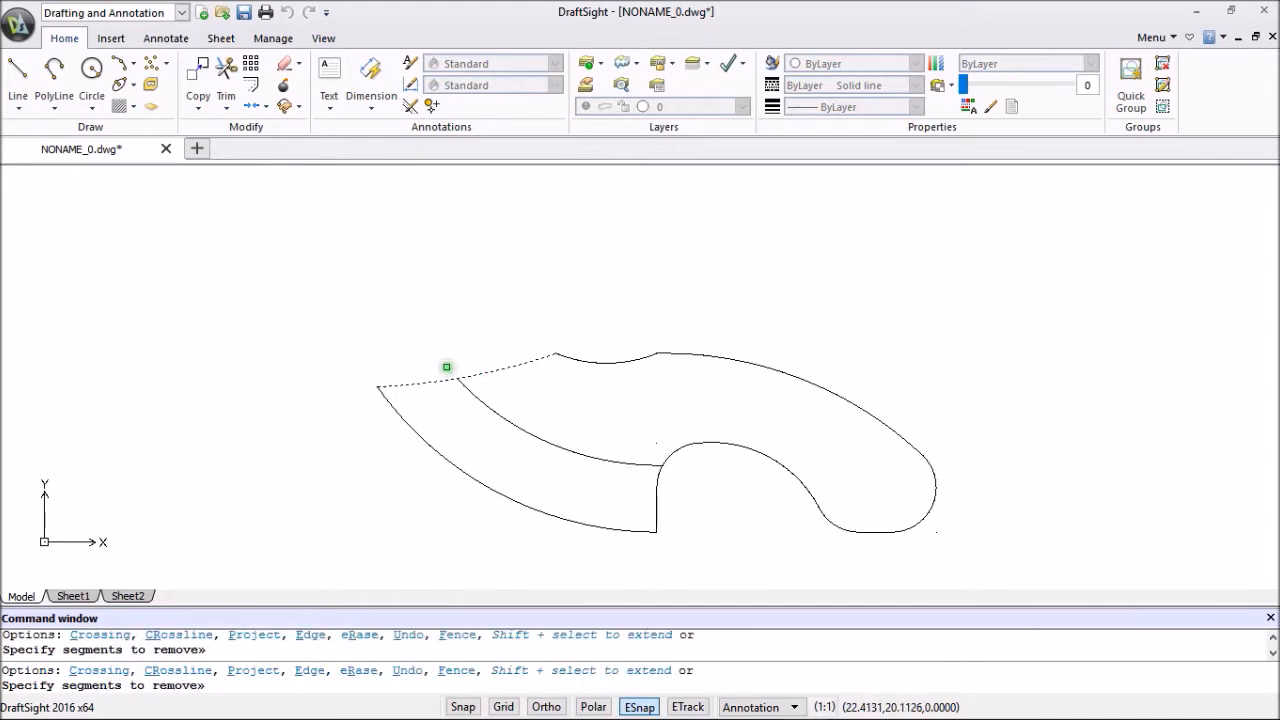
key("Escape")
scroll(520, 415, "down", 4)
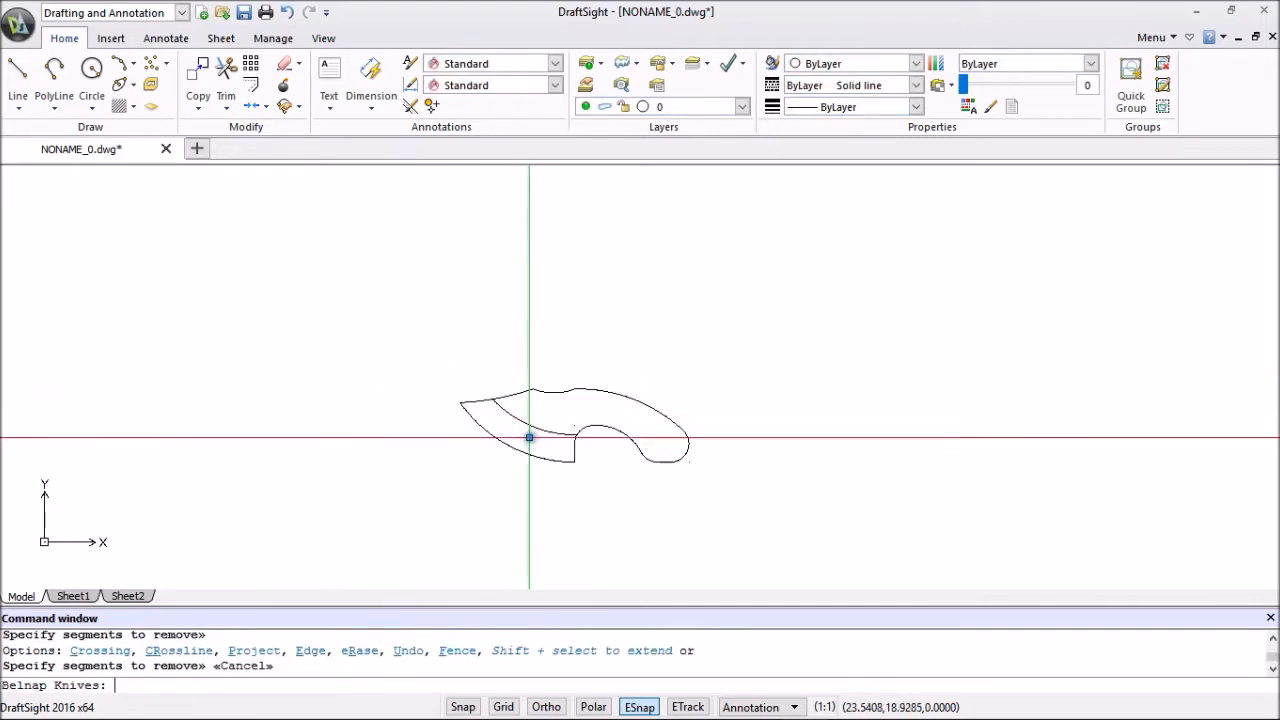
scroll(533, 416, "up", 1)
scroll(534, 416, "up", 1)
mouse_move(534, 416)
middle_mouse_down()
mouse_move(461, 452)
mouse_move(427, 310)
middle_mouse_up()
scroll(449, 463, "up", 4)
scroll(420, 306, "down", 2)
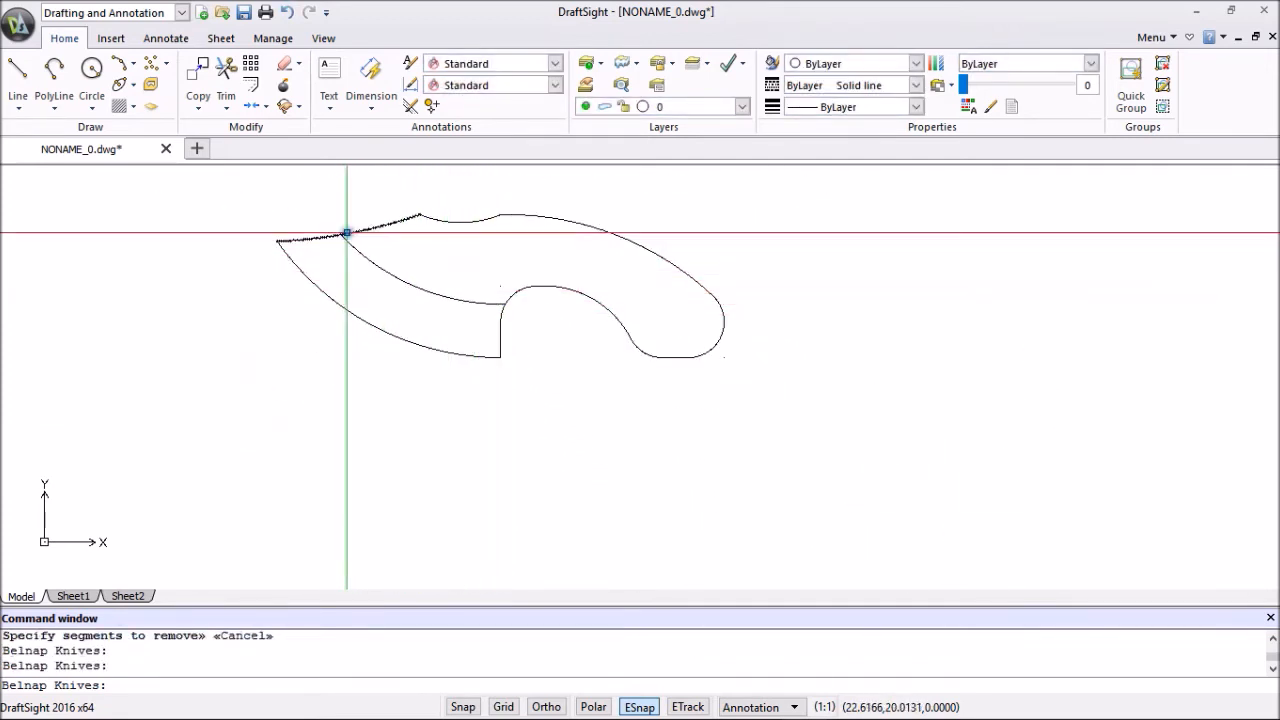
scroll(531, 337, "down", 2)
middle_click_drag(531, 337, 465, 371)
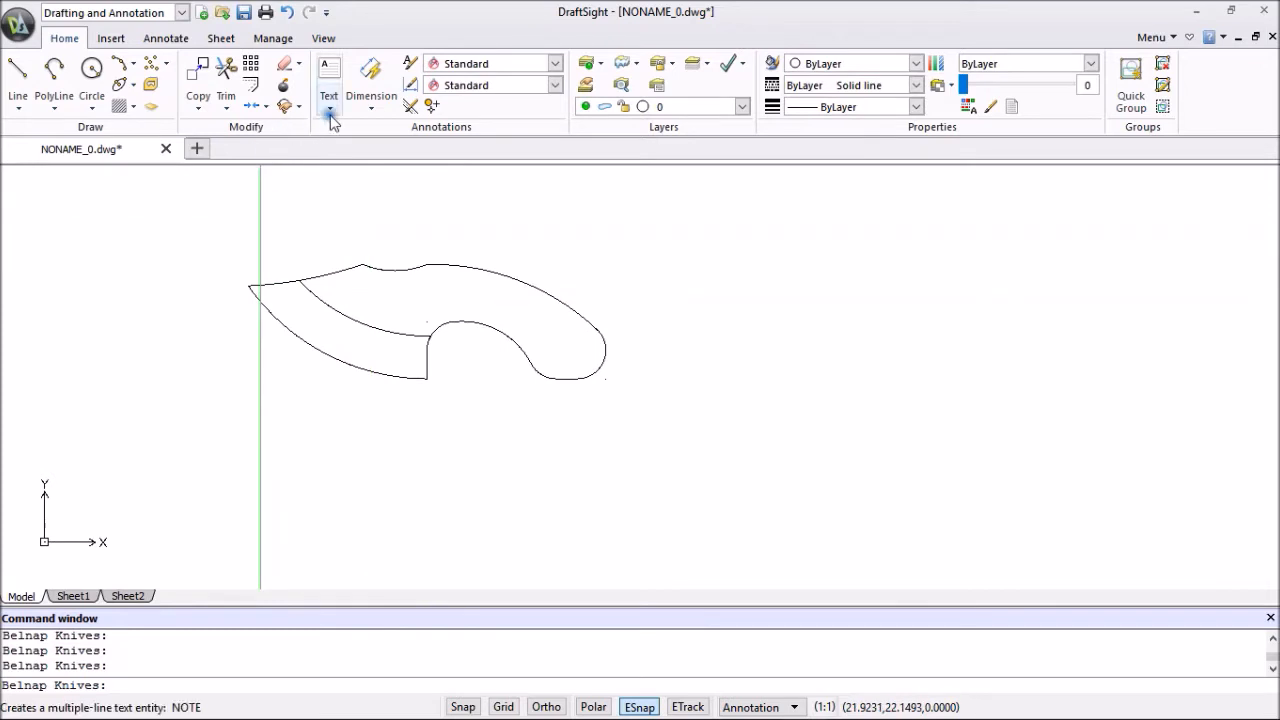
Add center marks to the rounded corner of the finger notch and to the lower rounded corner at the handle's butt end.
left_click(370, 110)
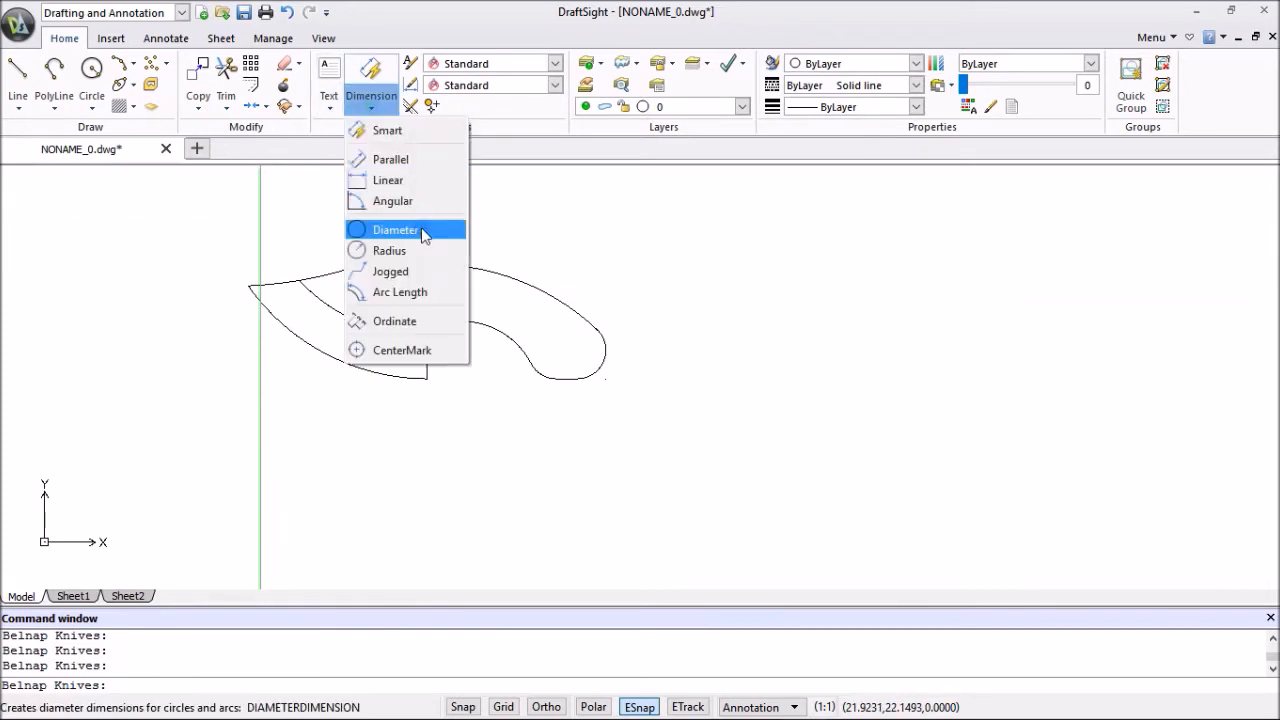
left_click(395, 349)
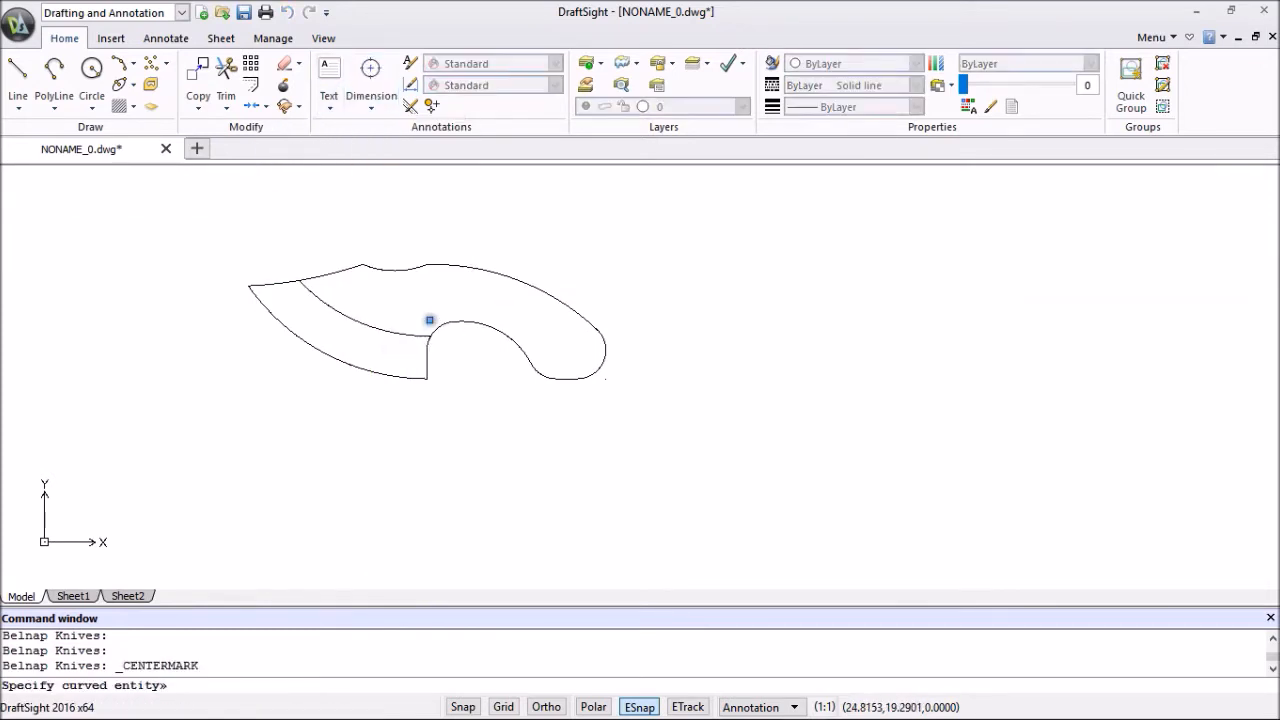
left_click(438, 323)
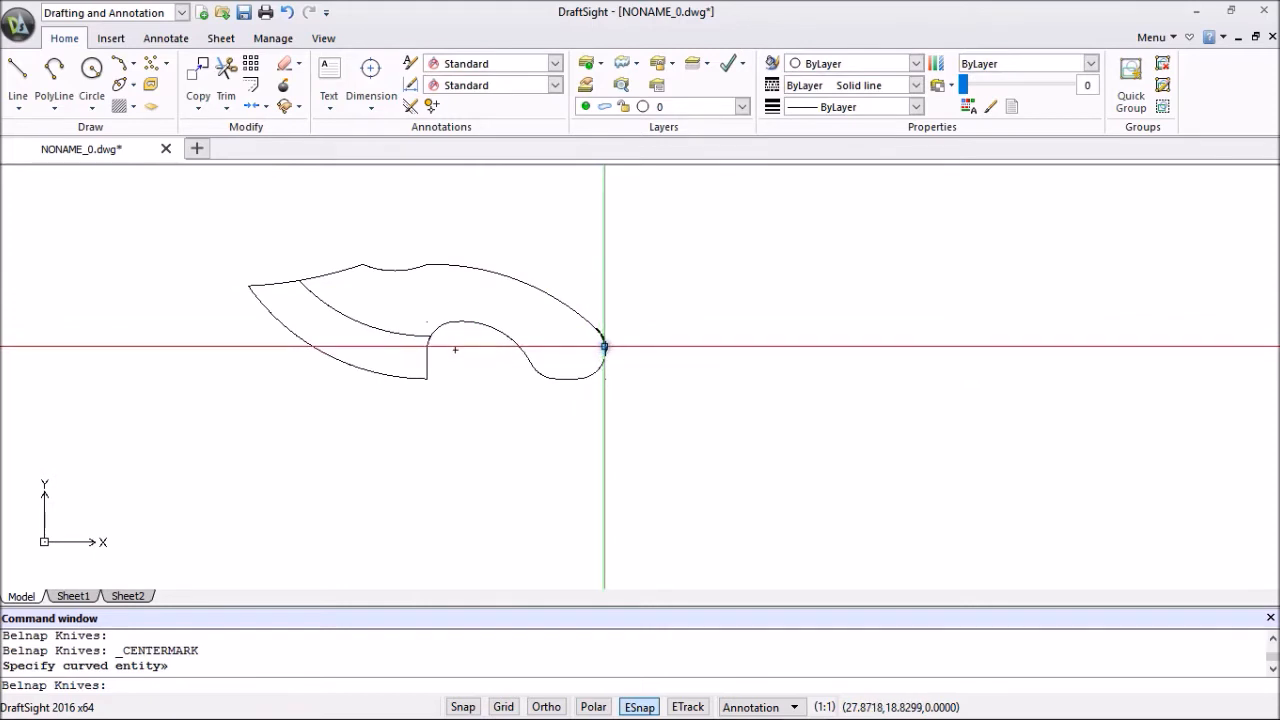
right_click(632, 354)
left_click(676, 366)
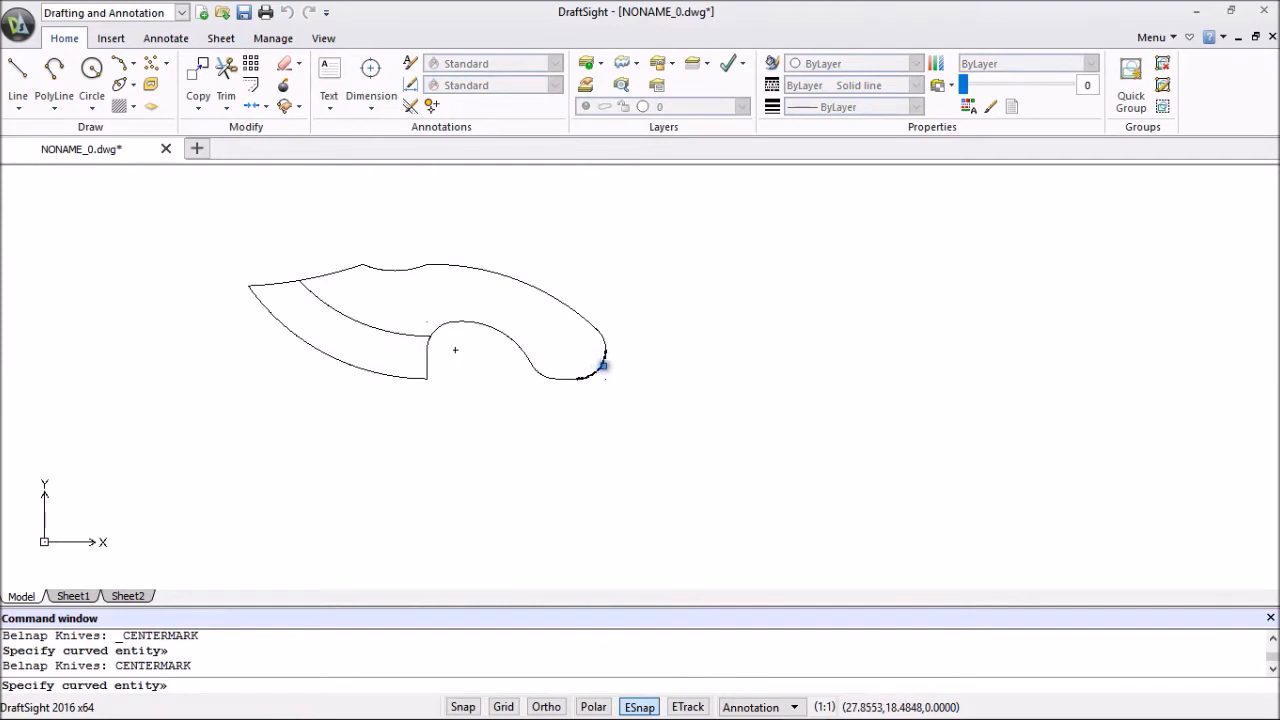
left_click(603, 365)
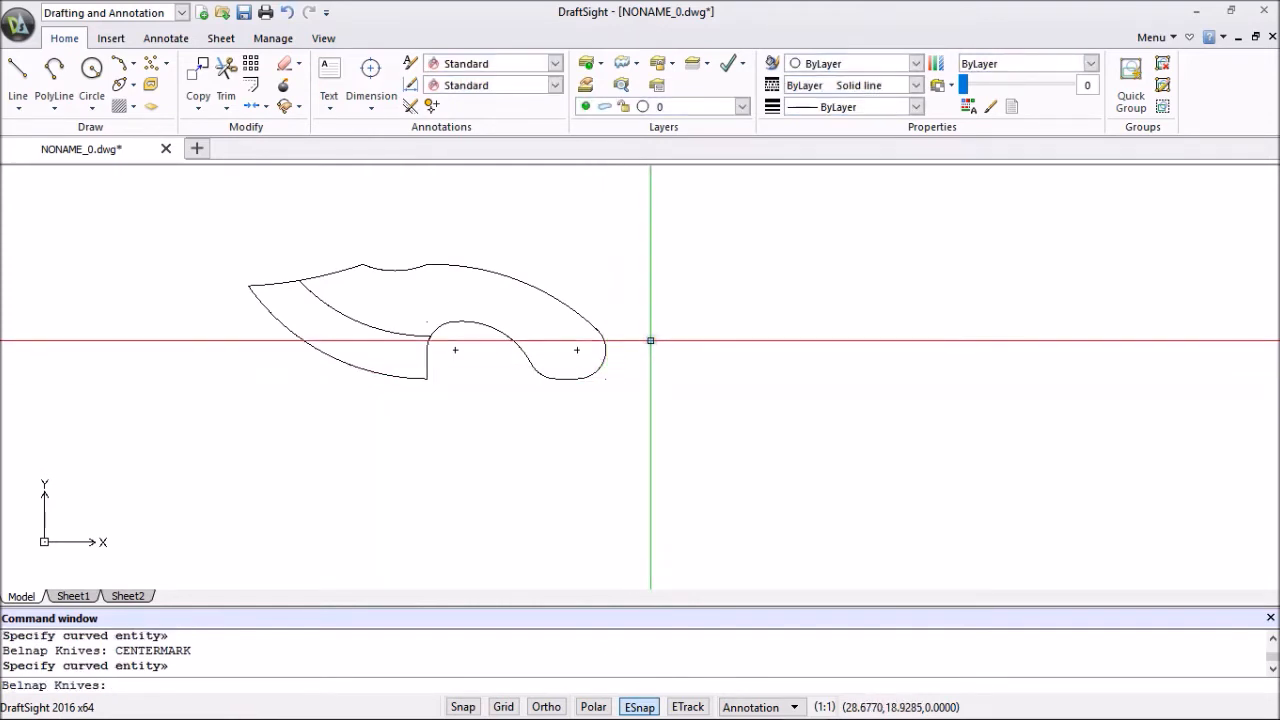
key("Escape")
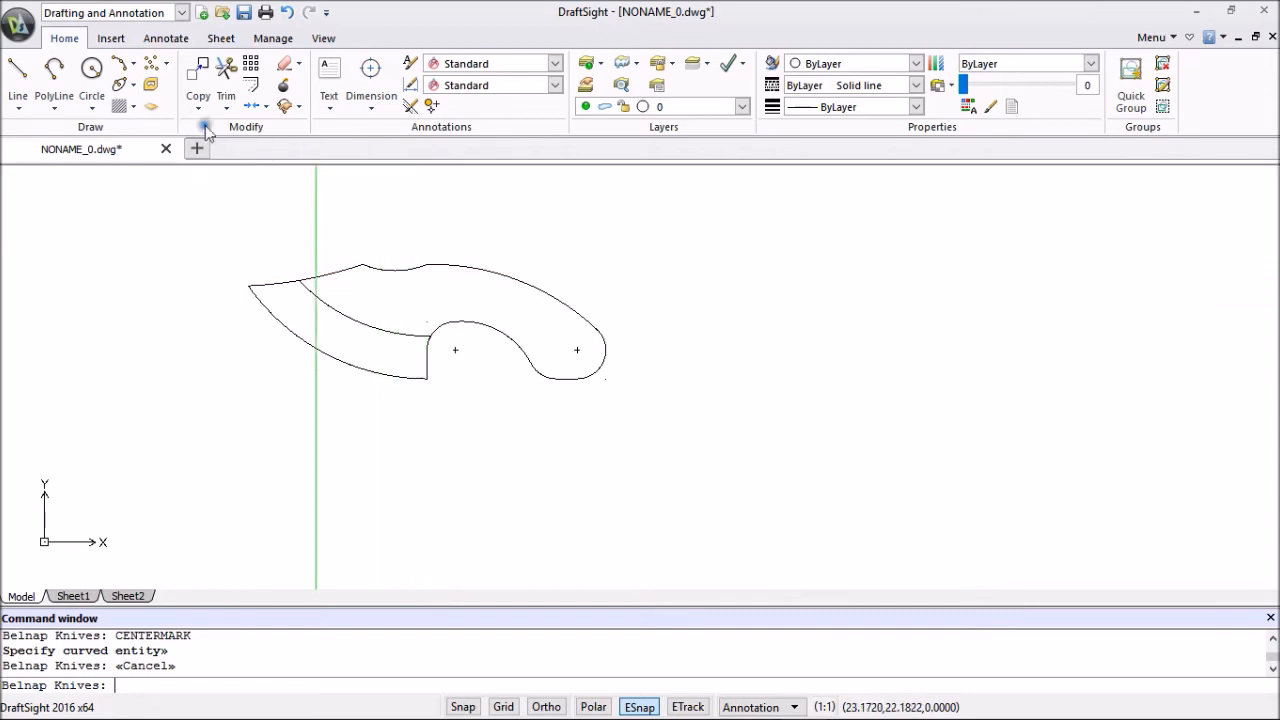
Offset the long upper handle arc by 0.5 toward the inside of the handle.
left_click(253, 84)
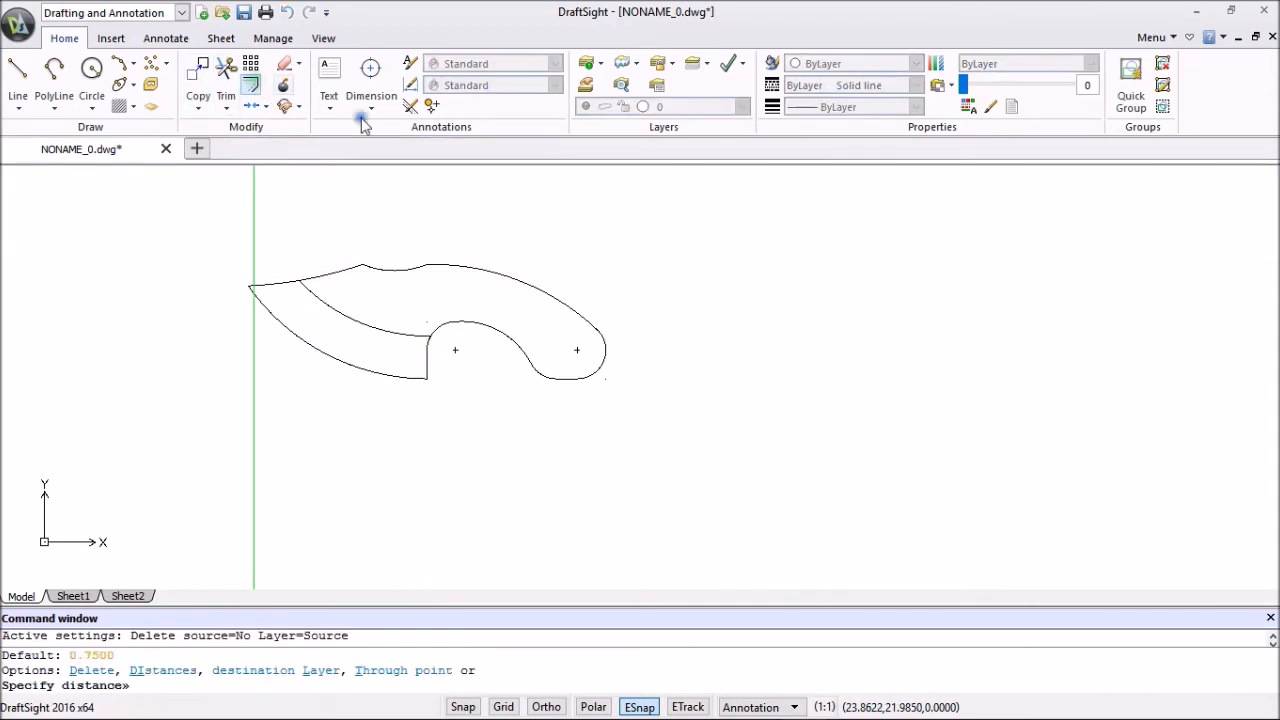
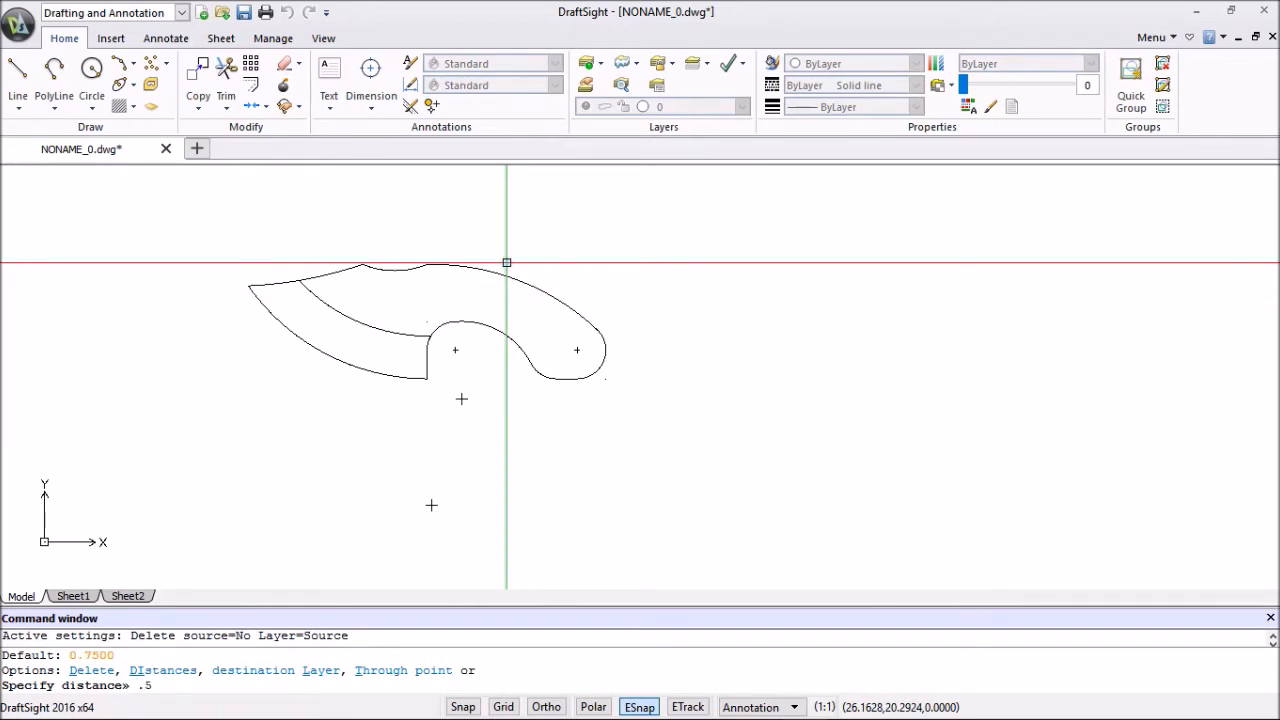
key("Return")
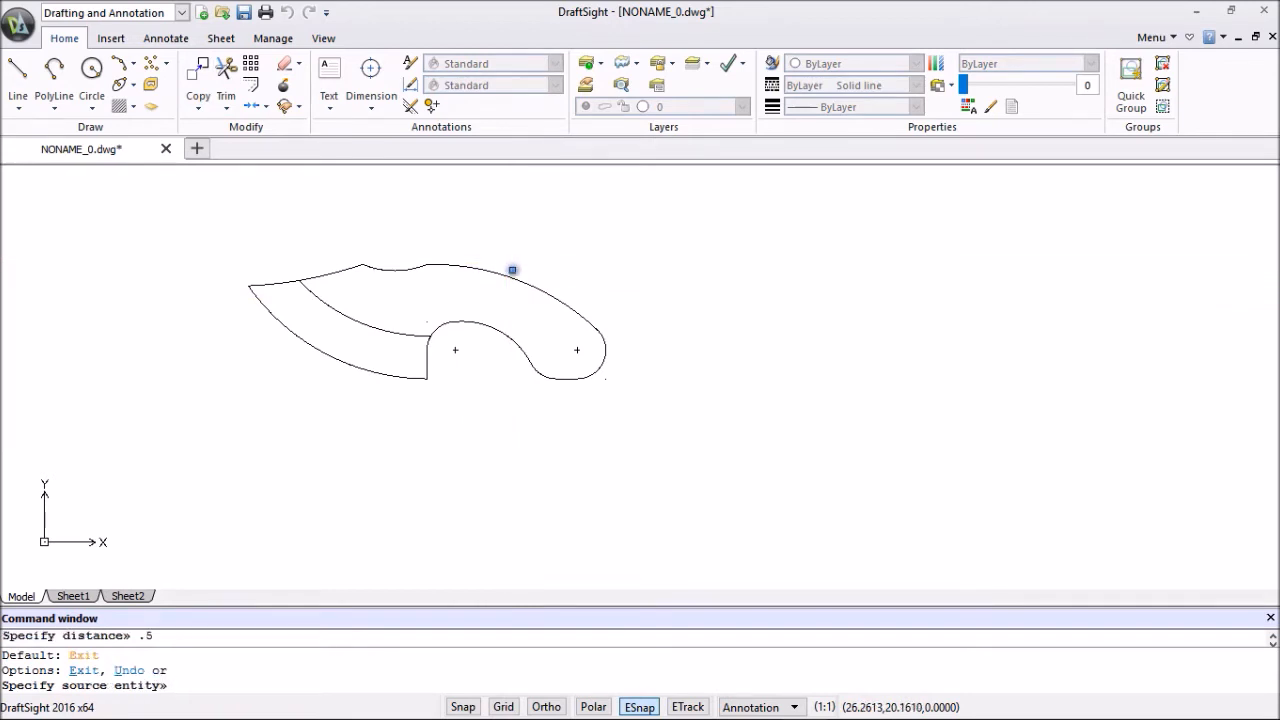
left_click(512, 277)
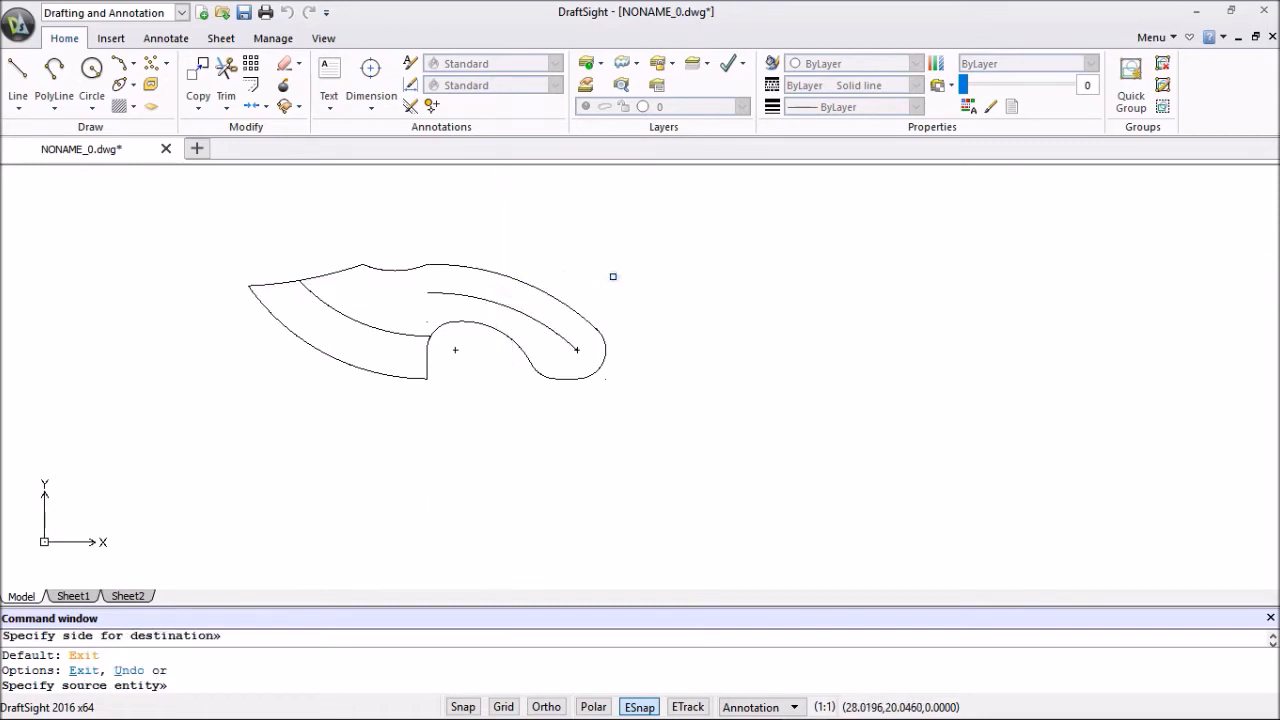
key("Escape")
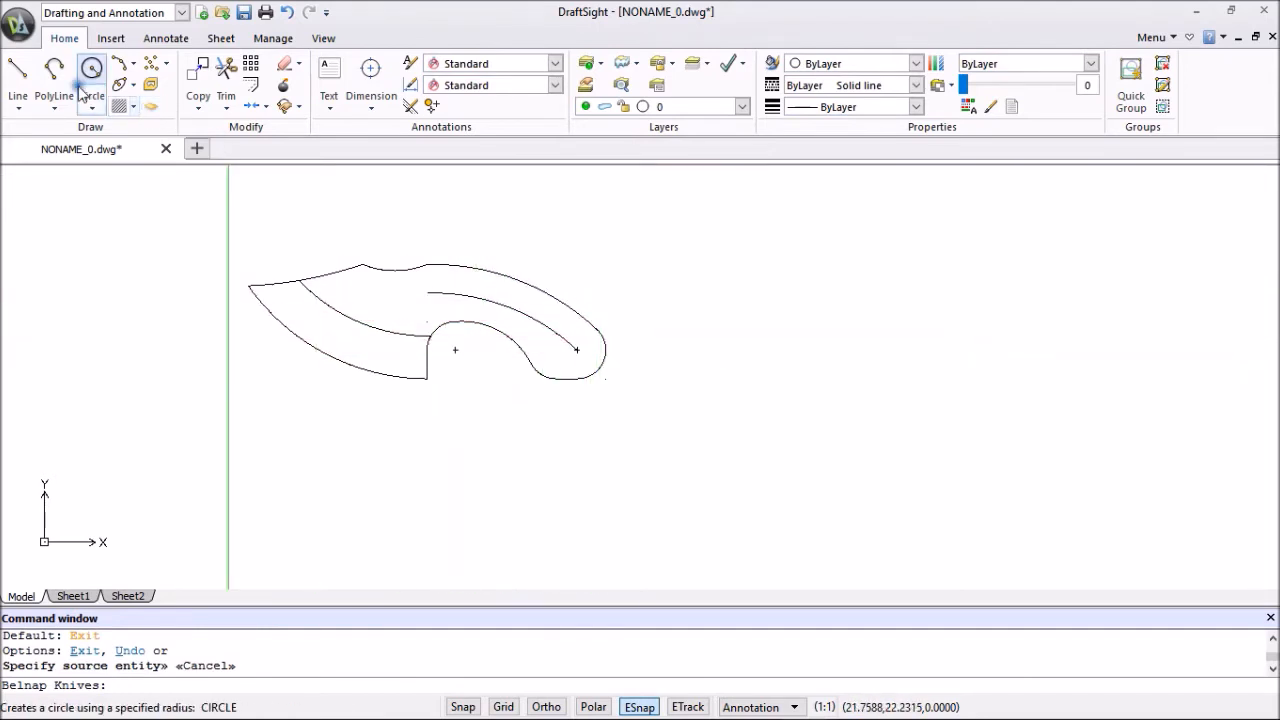
With Ortho on, draw a vertical line from the finger notch's center mark up past the handle's top edge.
left_click(18, 72)
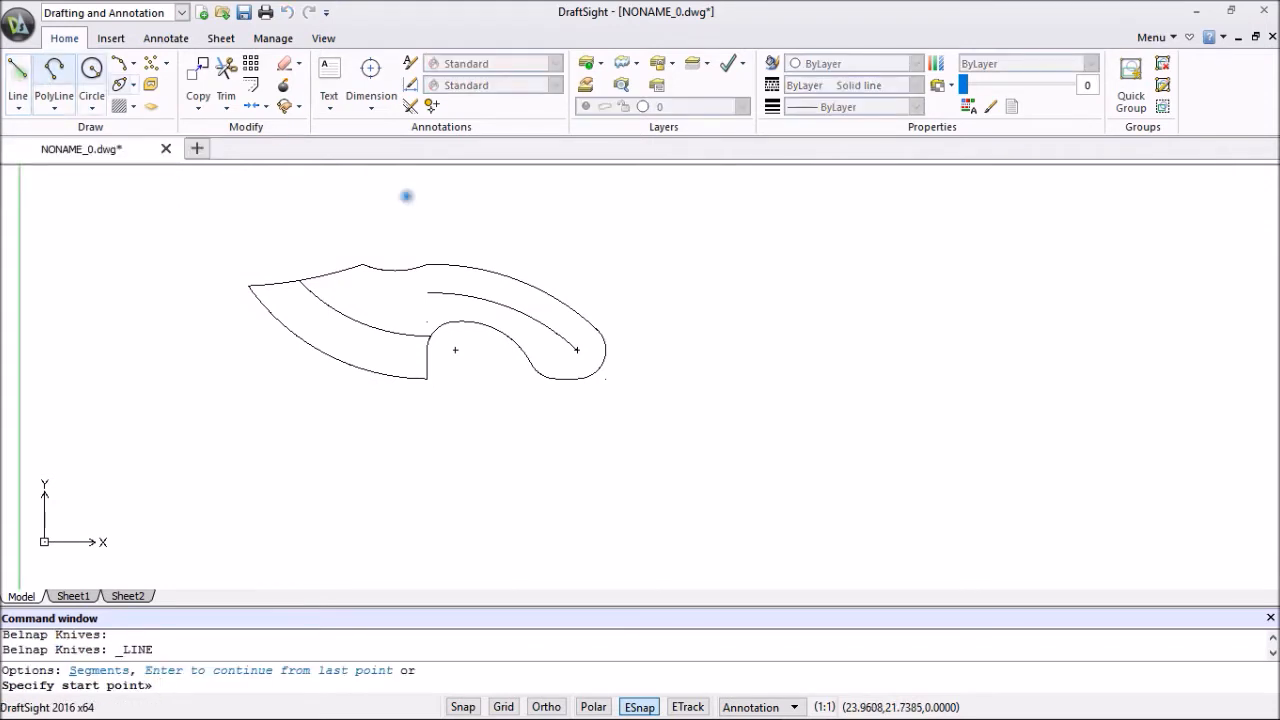
scroll(437, 360, "up", 4)
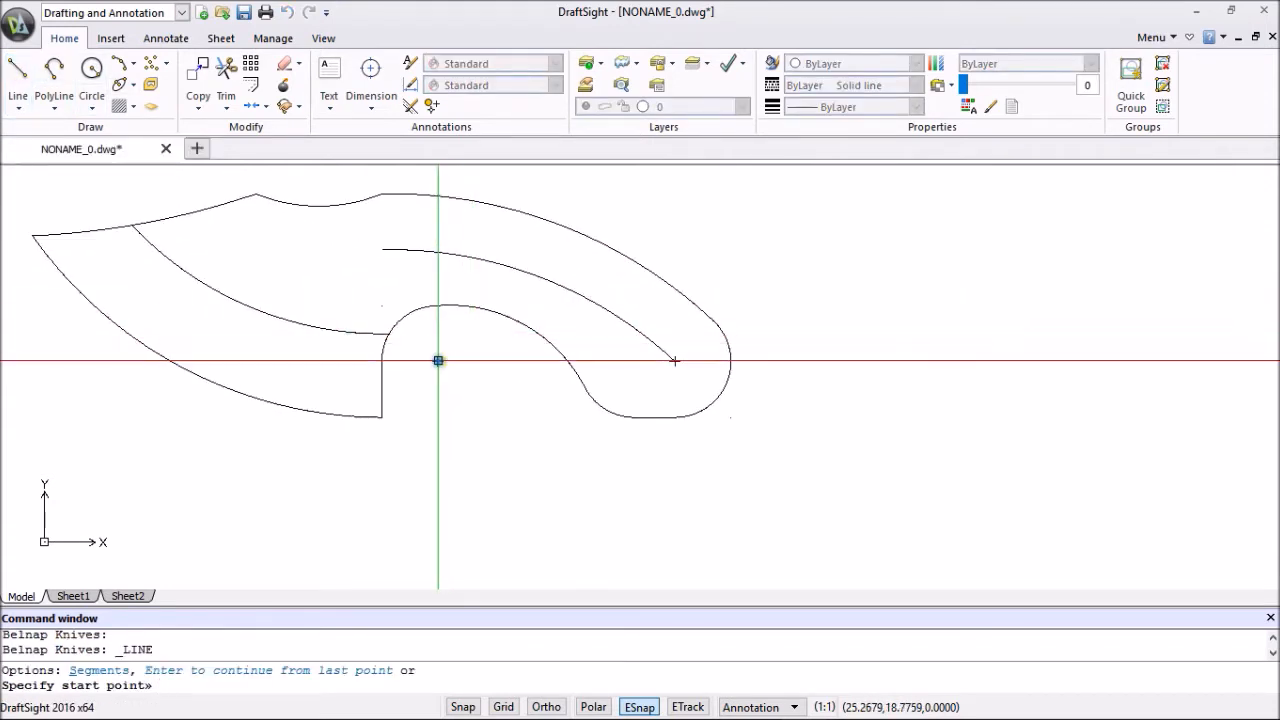
scroll(437, 360, "up", 2)
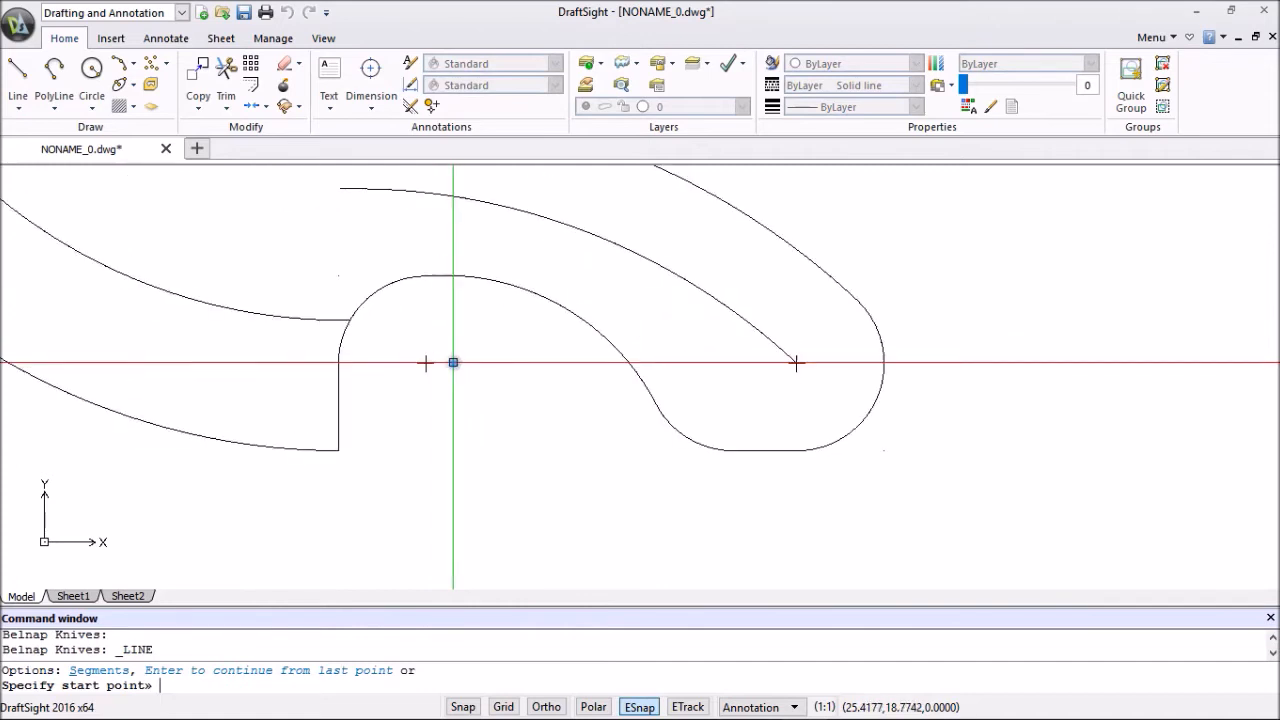
left_click(423, 363)
scroll(425, 355, "down", 1)
scroll(425, 355, "down", 2)
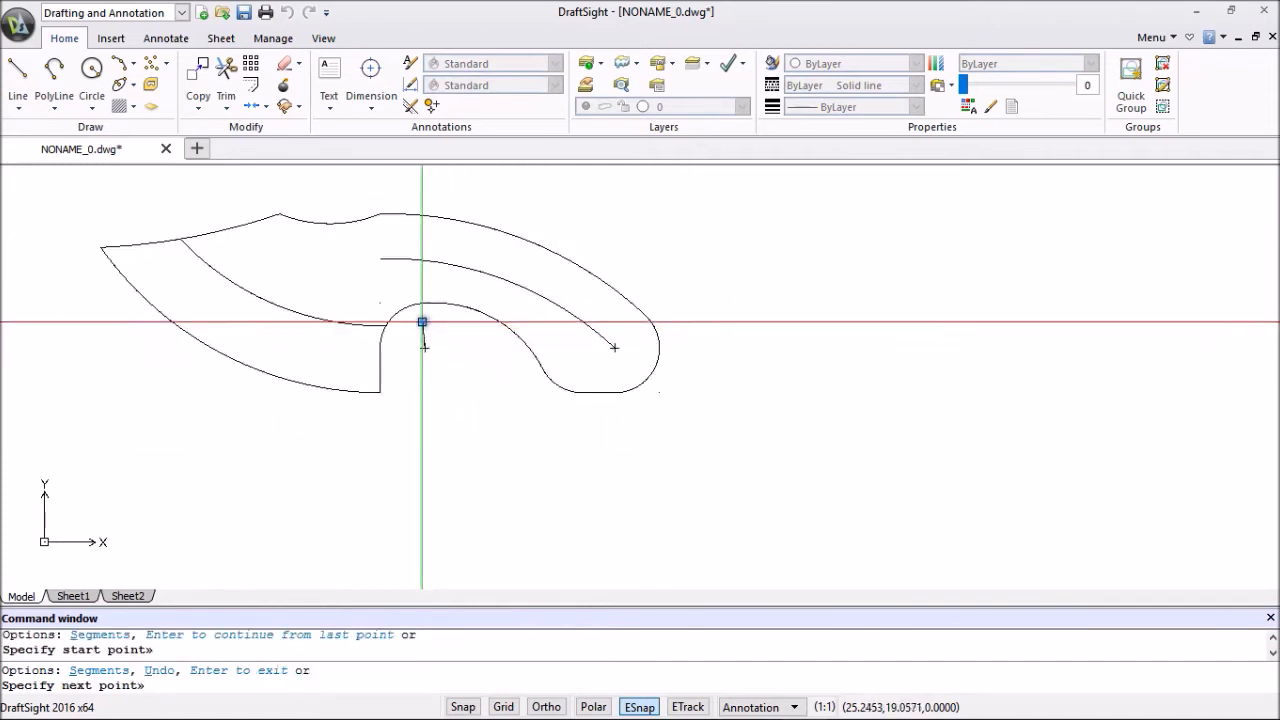
left_click(547, 707)
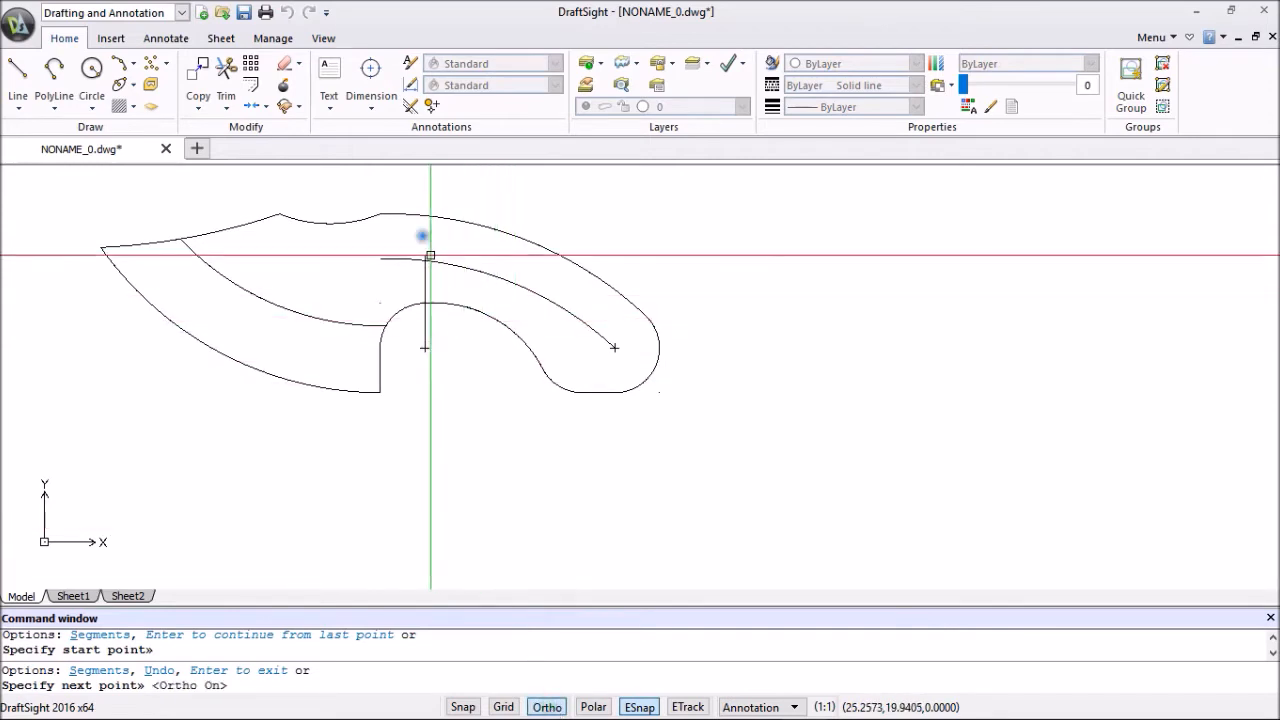
left_click(425, 196)
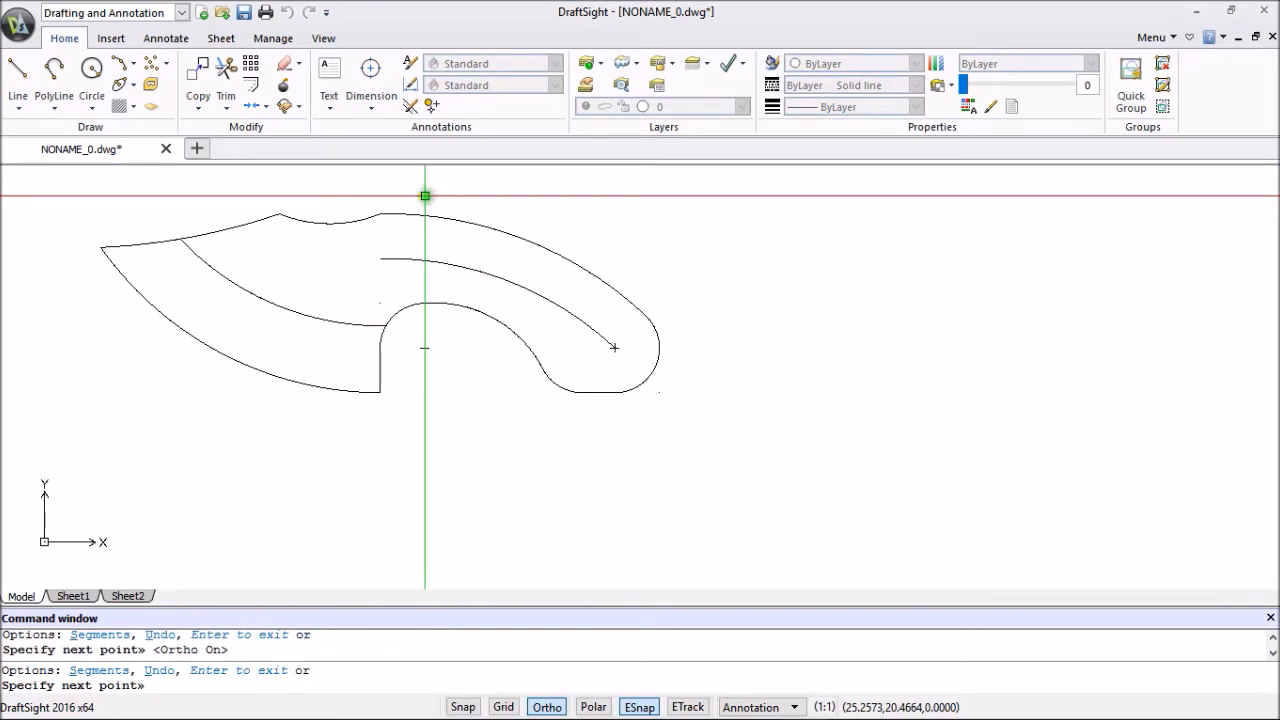
key("Escape")
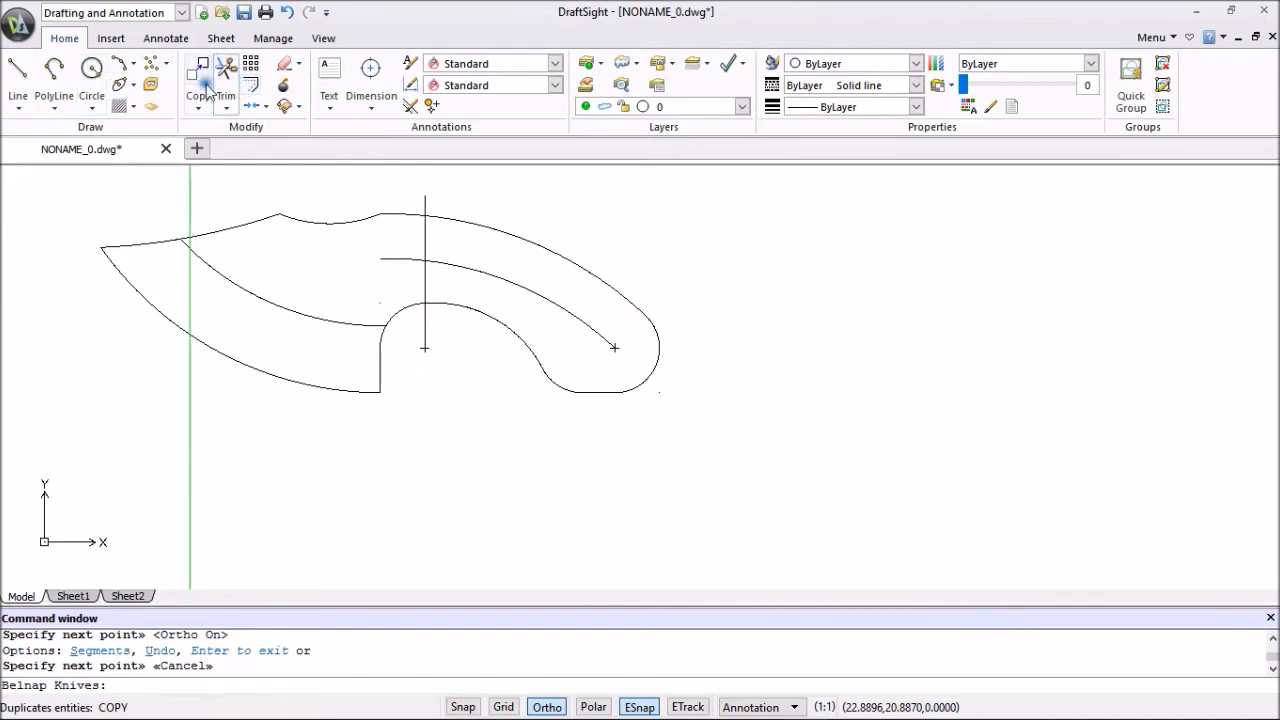
Draw a circle of radius 0.5 centred where the vertical line crosses the offset handle arc.
left_click(92, 72)
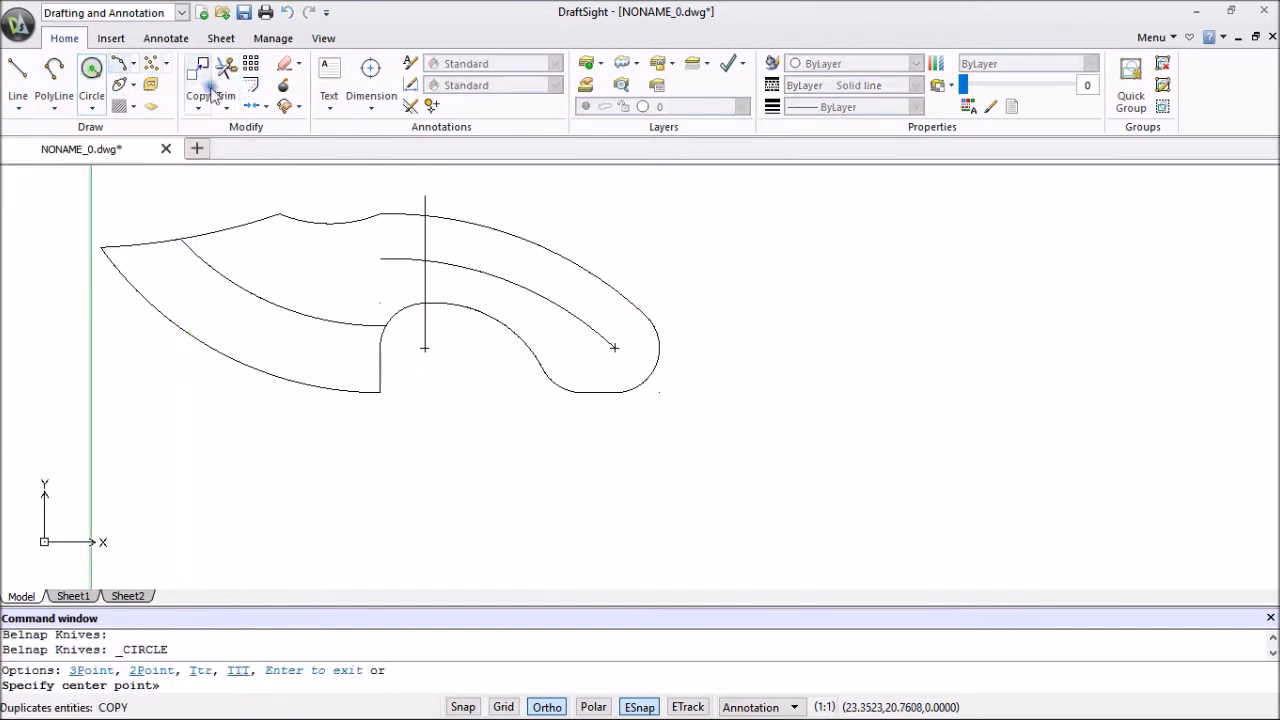
left_click(425, 260)
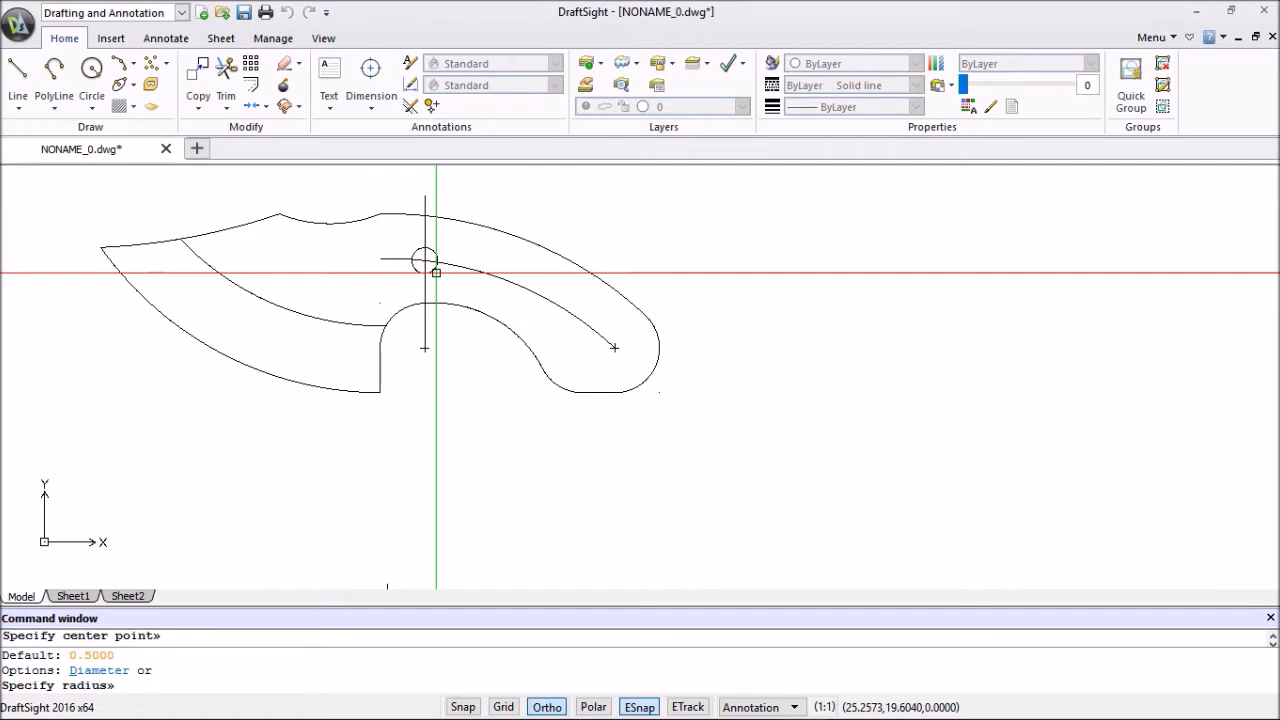
key("Return")
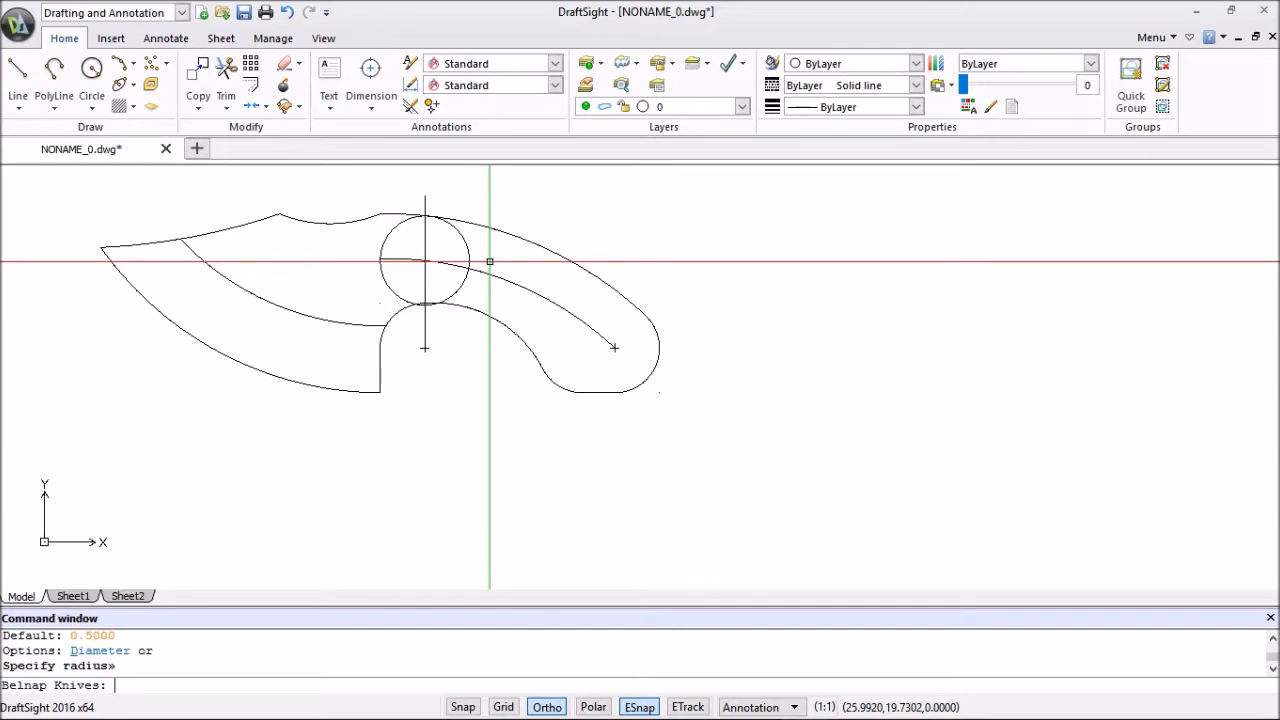
key("Escape")
key("Escape")
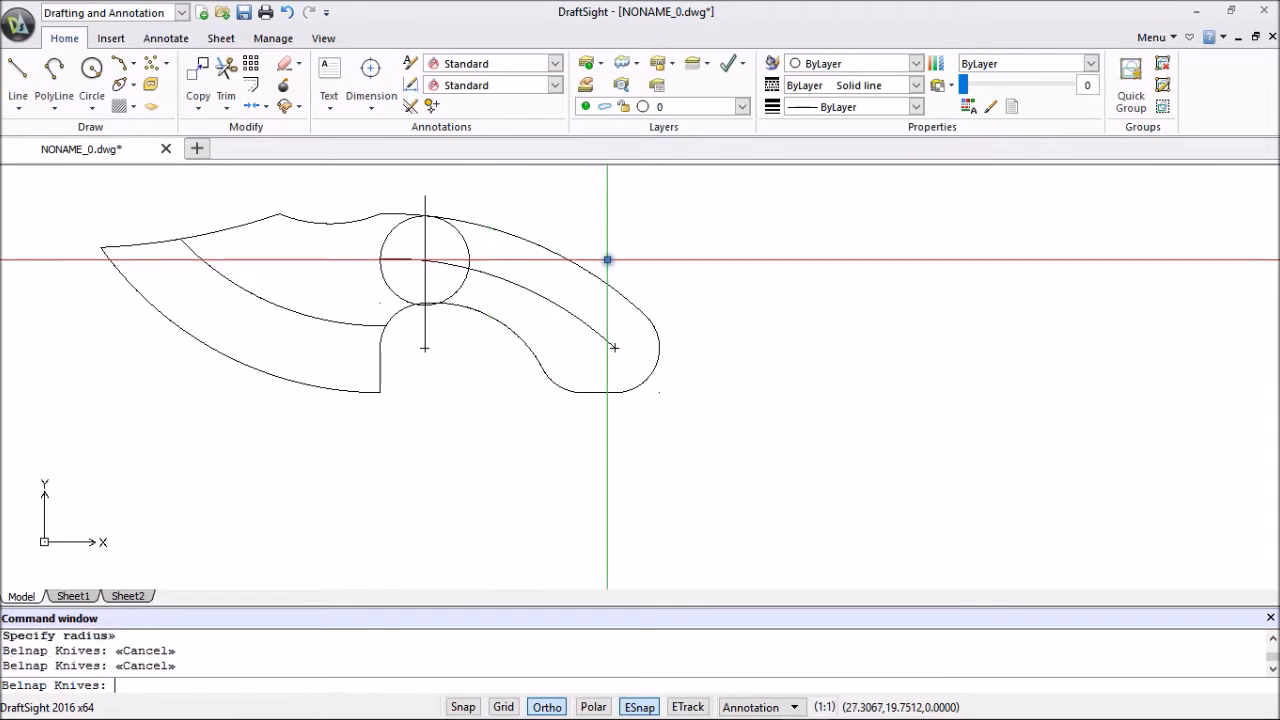
Trim away the half of the circle facing the butt end, using the vertical line as cutting edge.
left_click(226, 73)
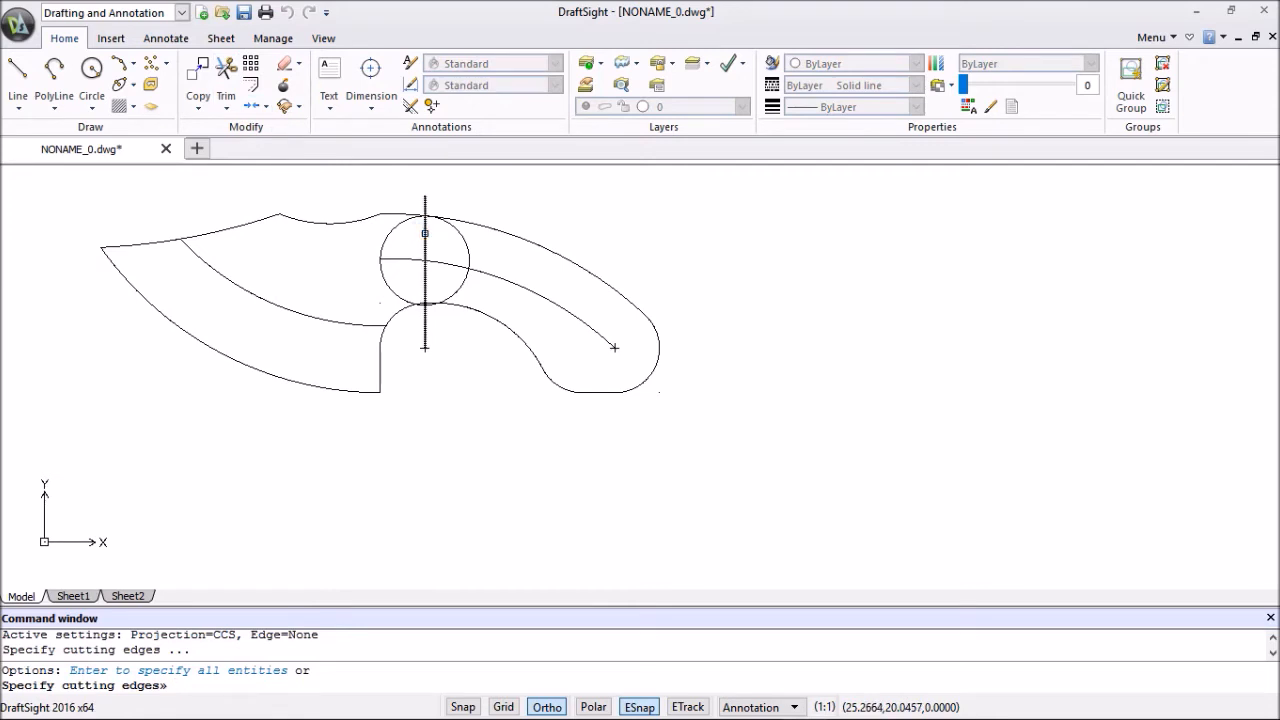
left_click(425, 233)
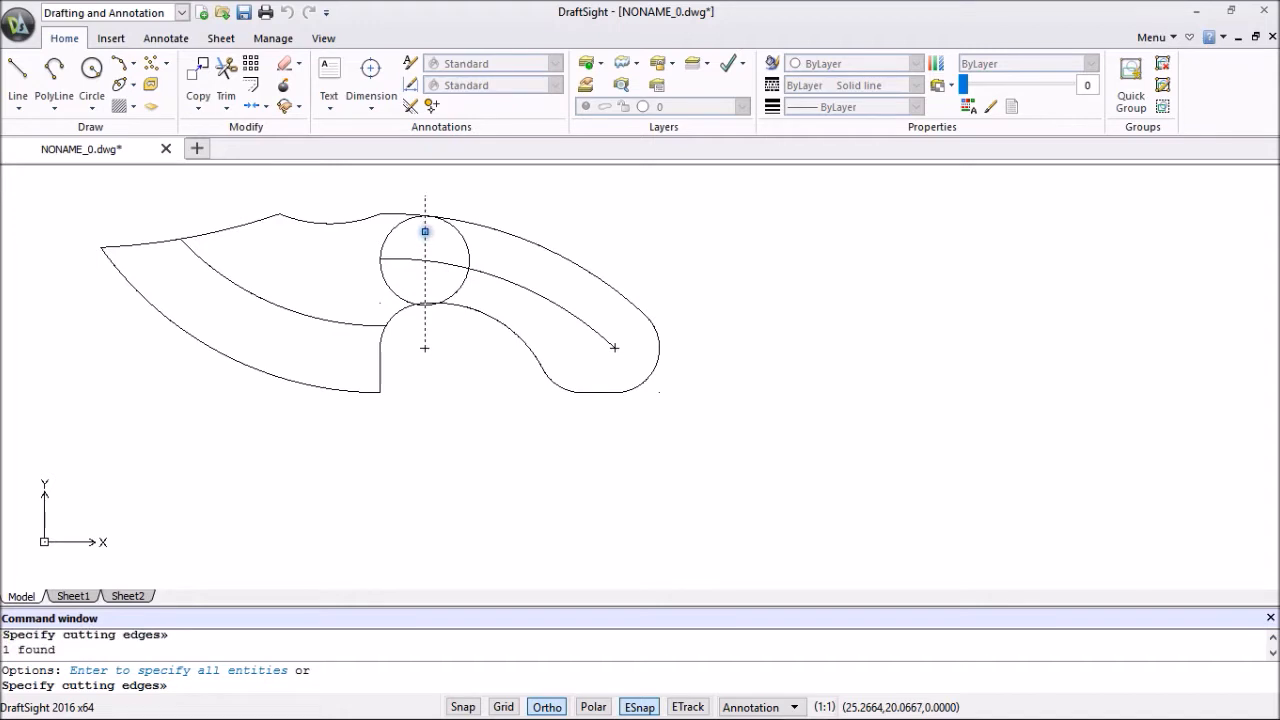
key("Return")
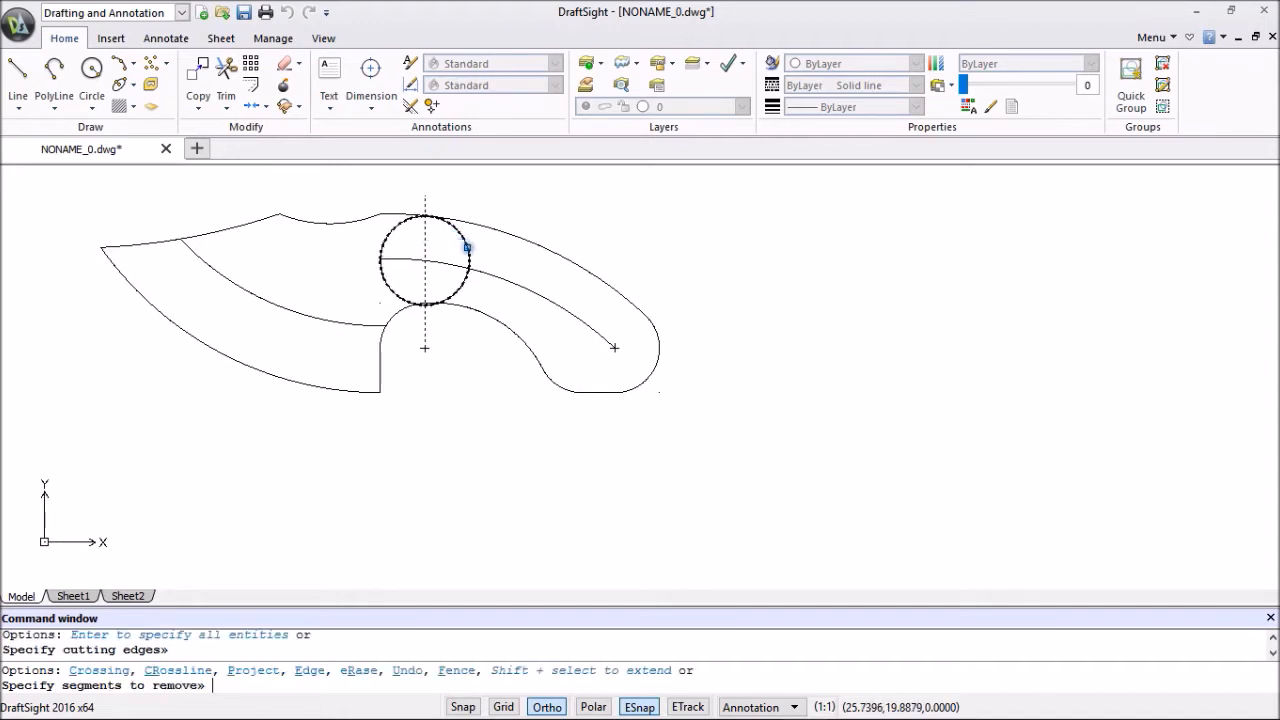
left_click(467, 247)
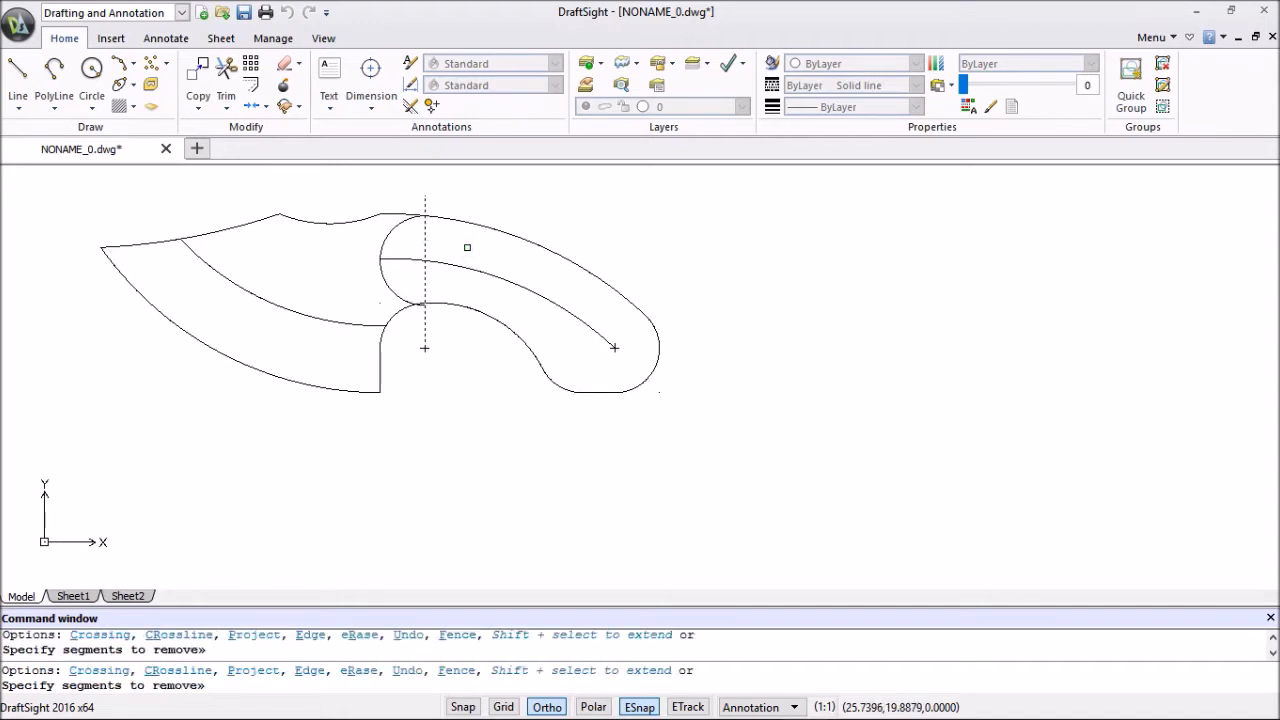
key("Escape")
scroll(440, 345, "up", 3)
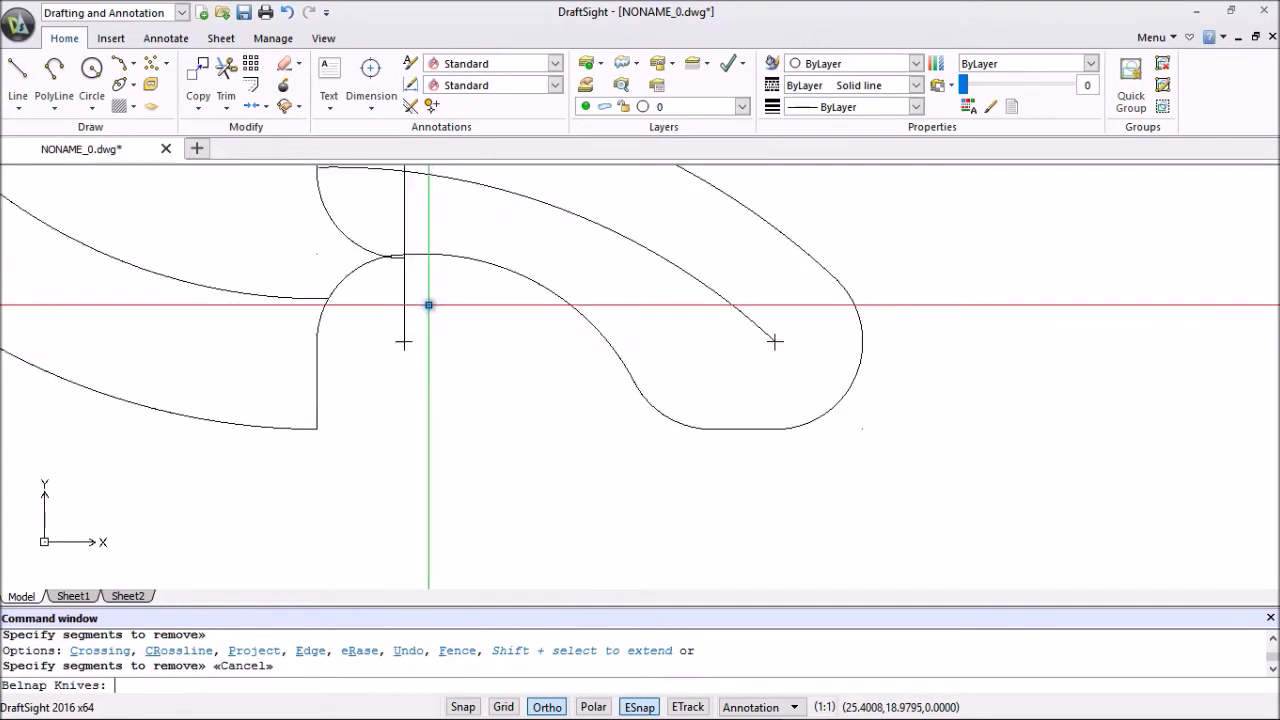
Trim the end of the half circle that crosses past the finger notch arc, using the notch arc as cutting edge.
scroll(428, 304, "down", 1)
middle_click_drag(437, 306, 457, 363)
scroll(410, 333, "up", 1)
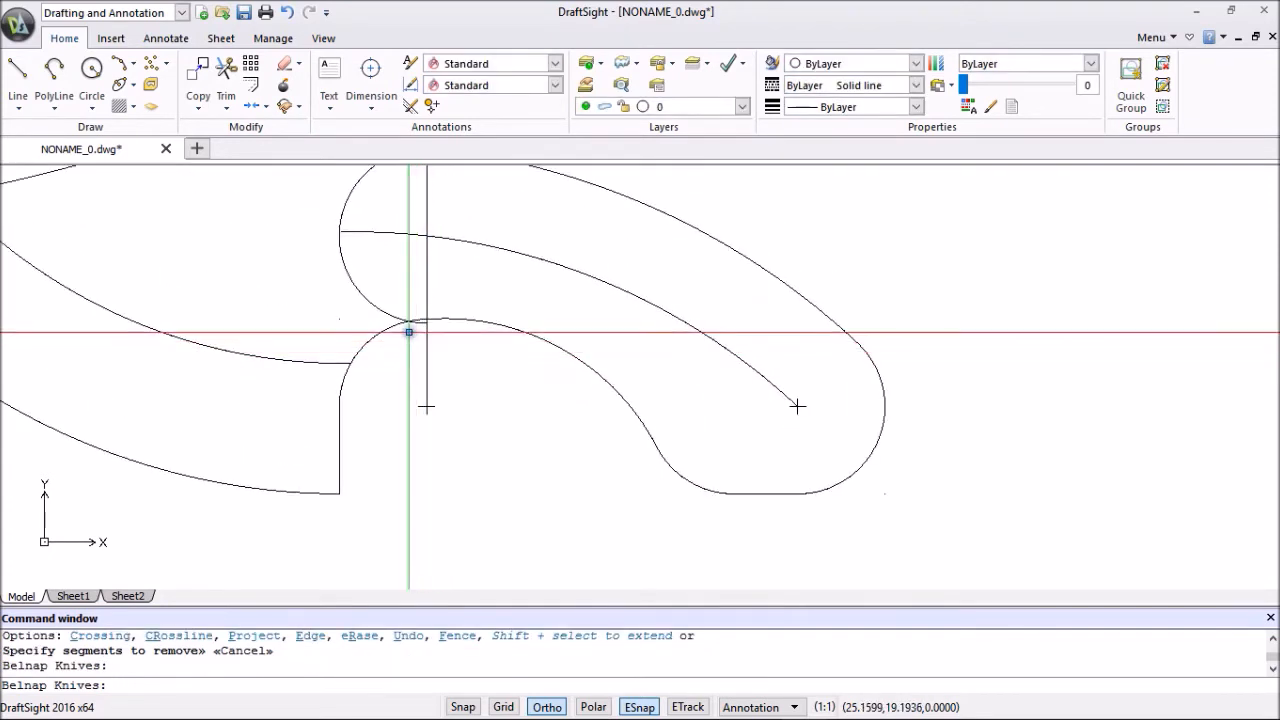
scroll(418, 330, "up", 2)
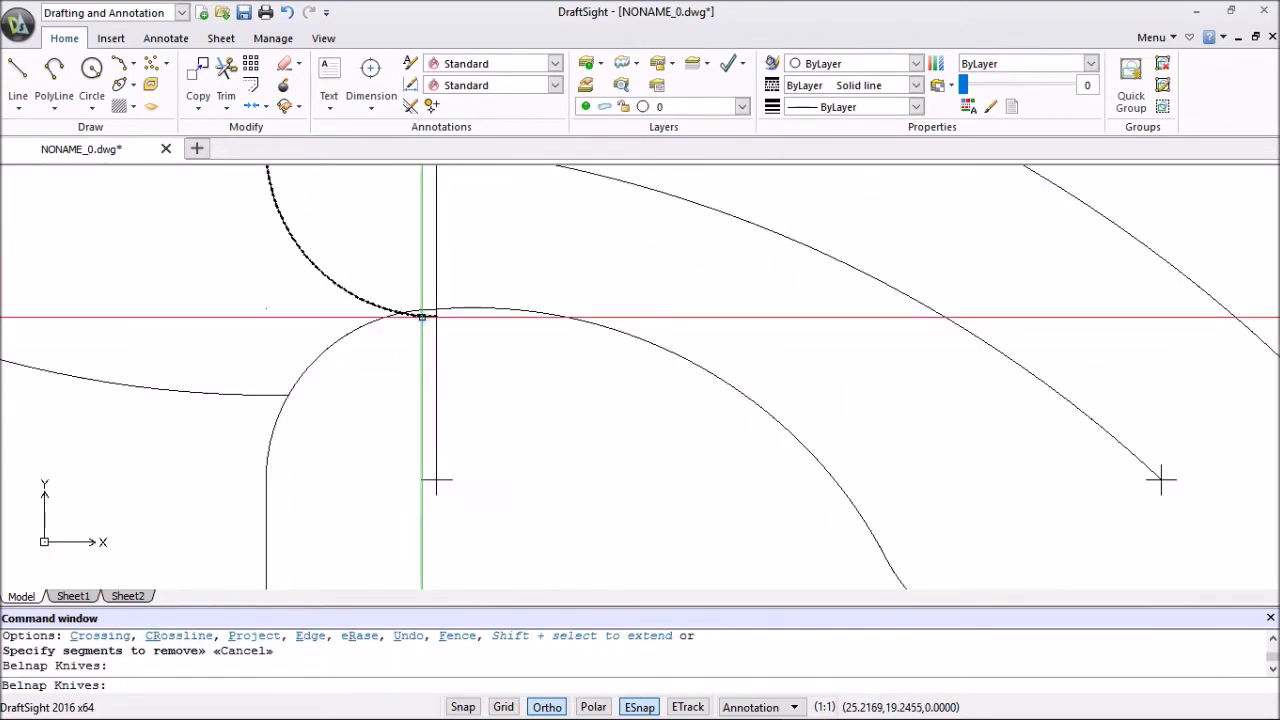
scroll(422, 317, "down", 3)
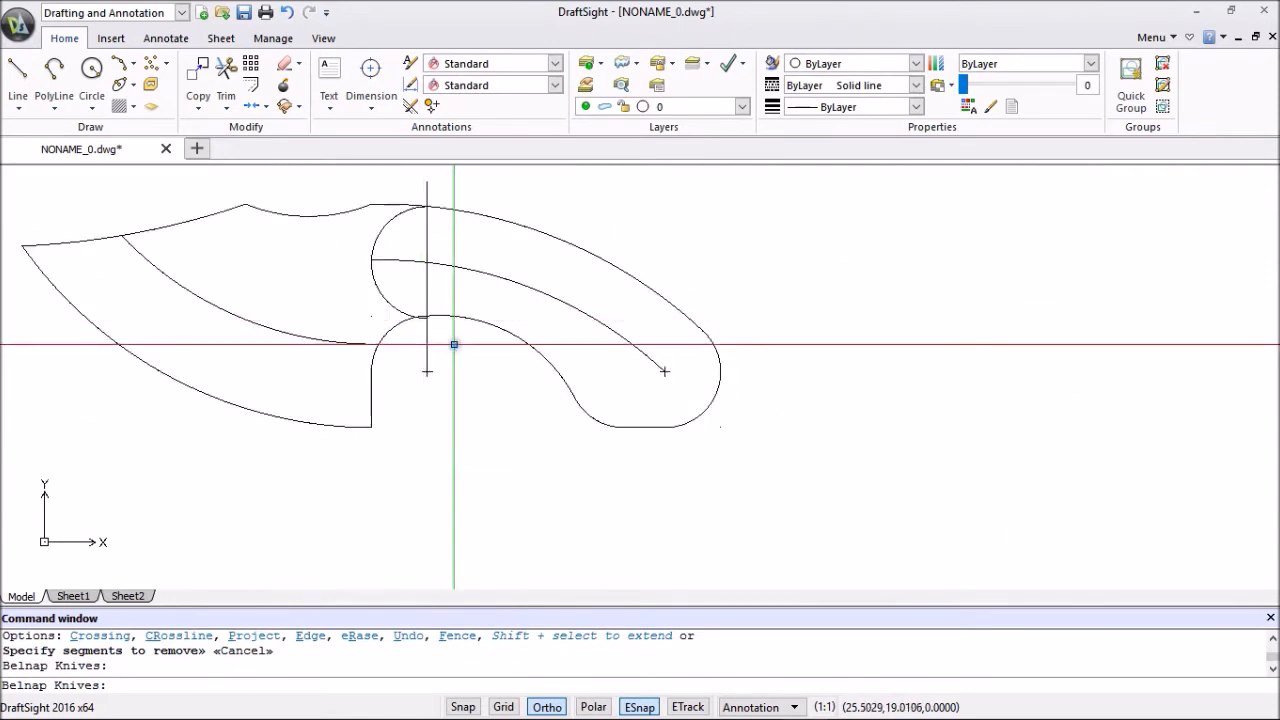
left_click(225, 68)
scroll(449, 314, "up", 4)
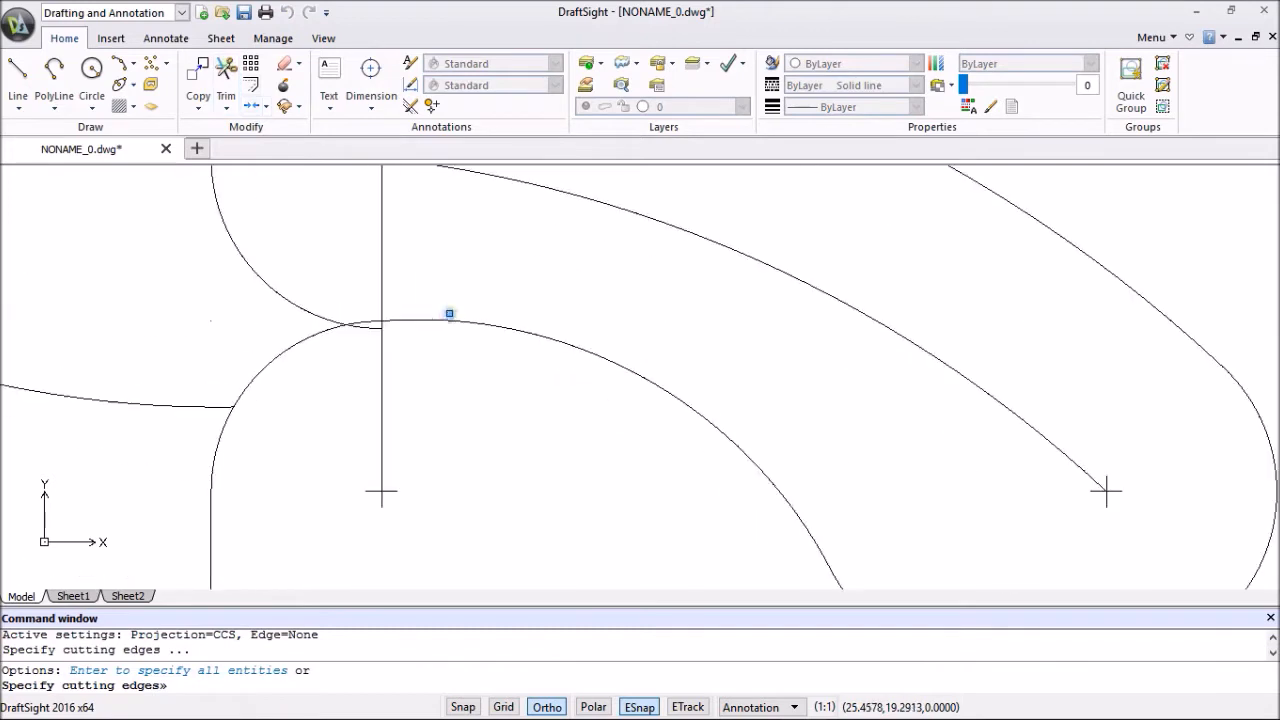
mouse_move(420, 349)
middle_mouse_down()
mouse_move(576, 410)
mouse_move(580, 434)
mouse_move(554, 423)
middle_mouse_up()
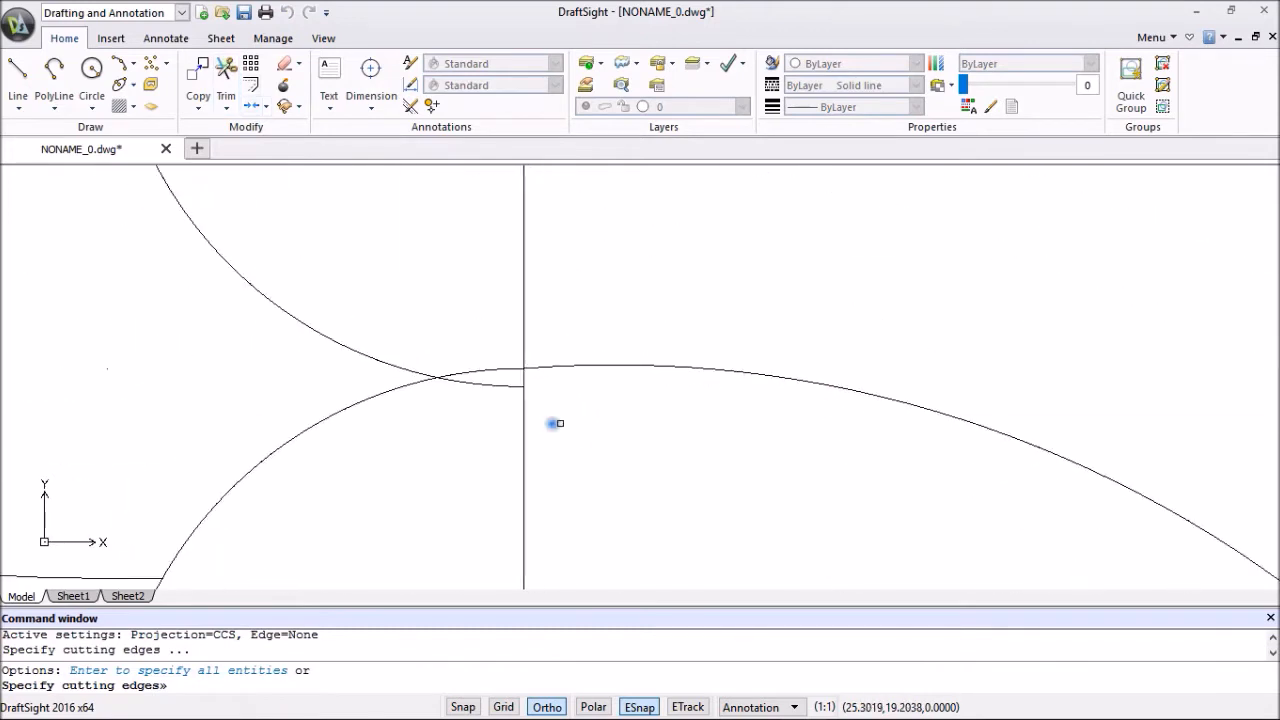
left_click(481, 373)
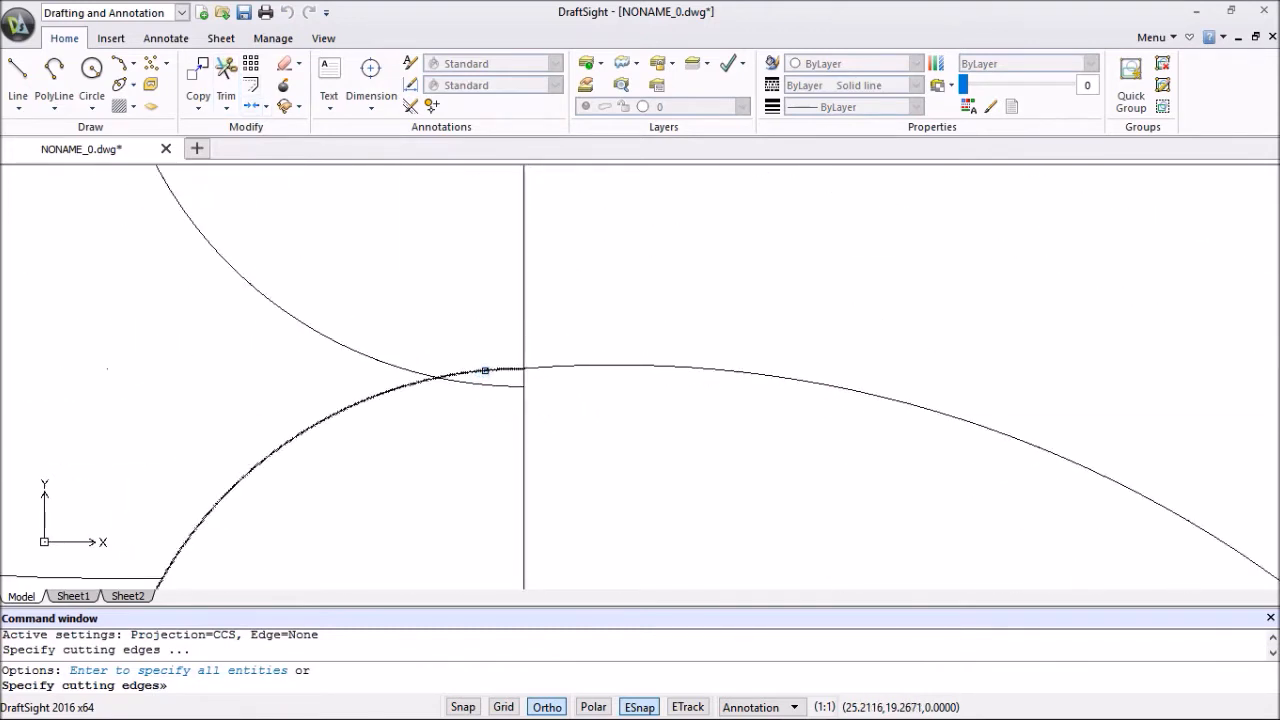
left_click(355, 405)
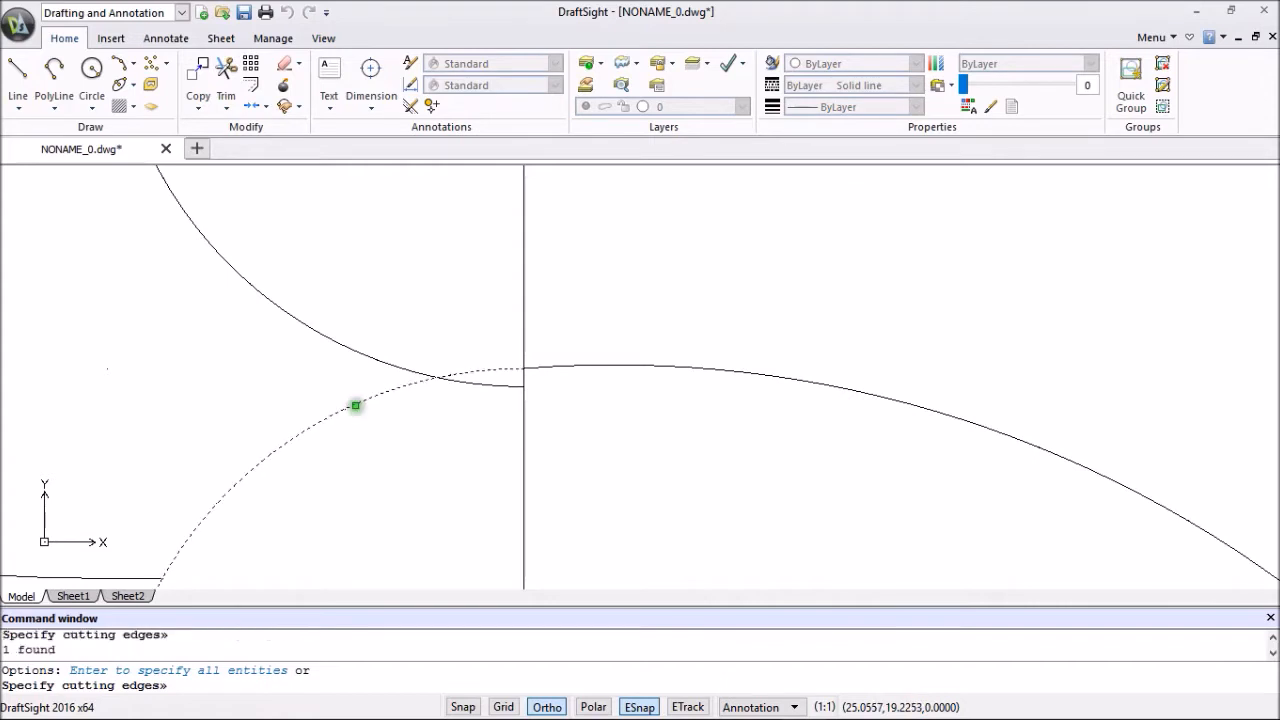
key("Return")
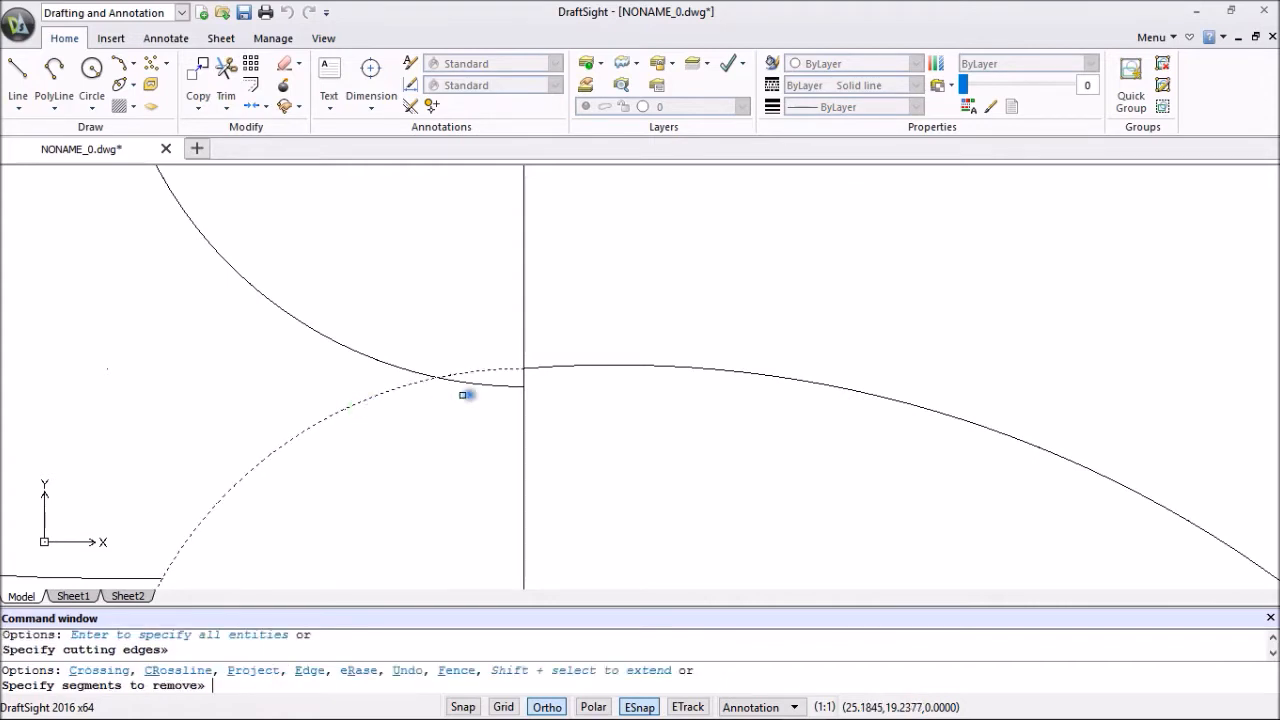
left_click(494, 383)
scroll(605, 415, "down", 1)
scroll(605, 415, "down", 3)
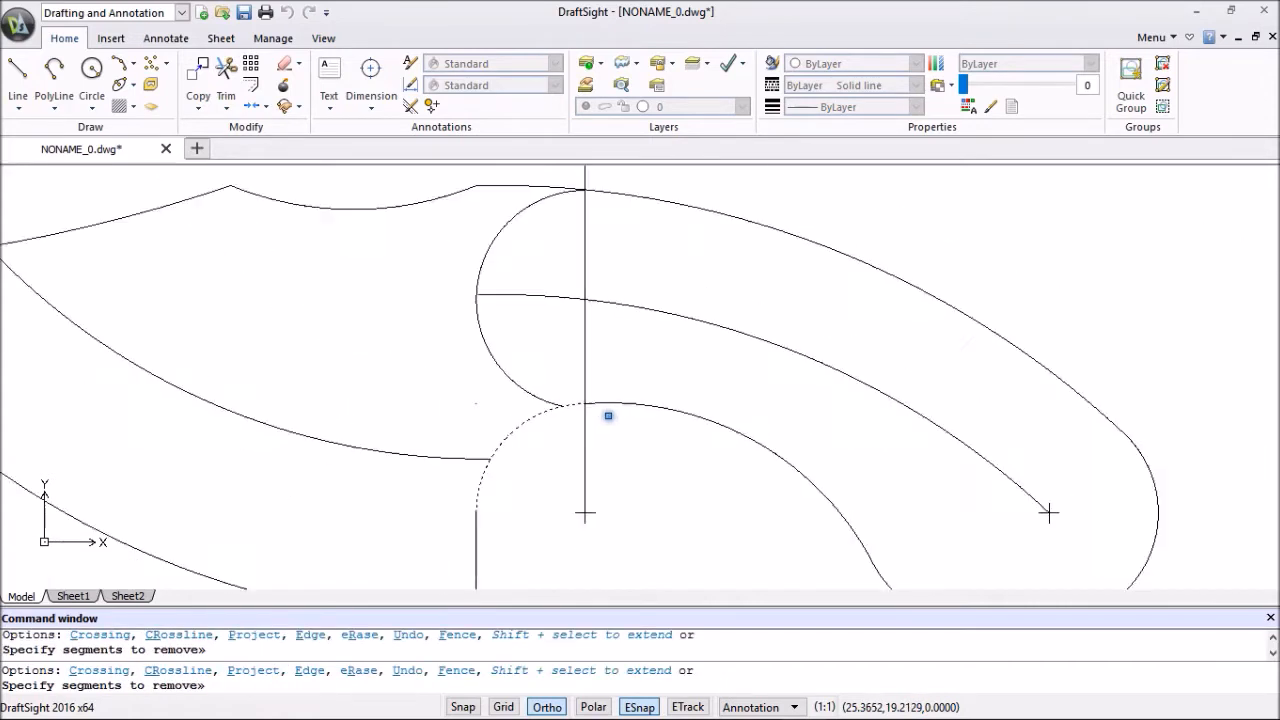
key("Escape")
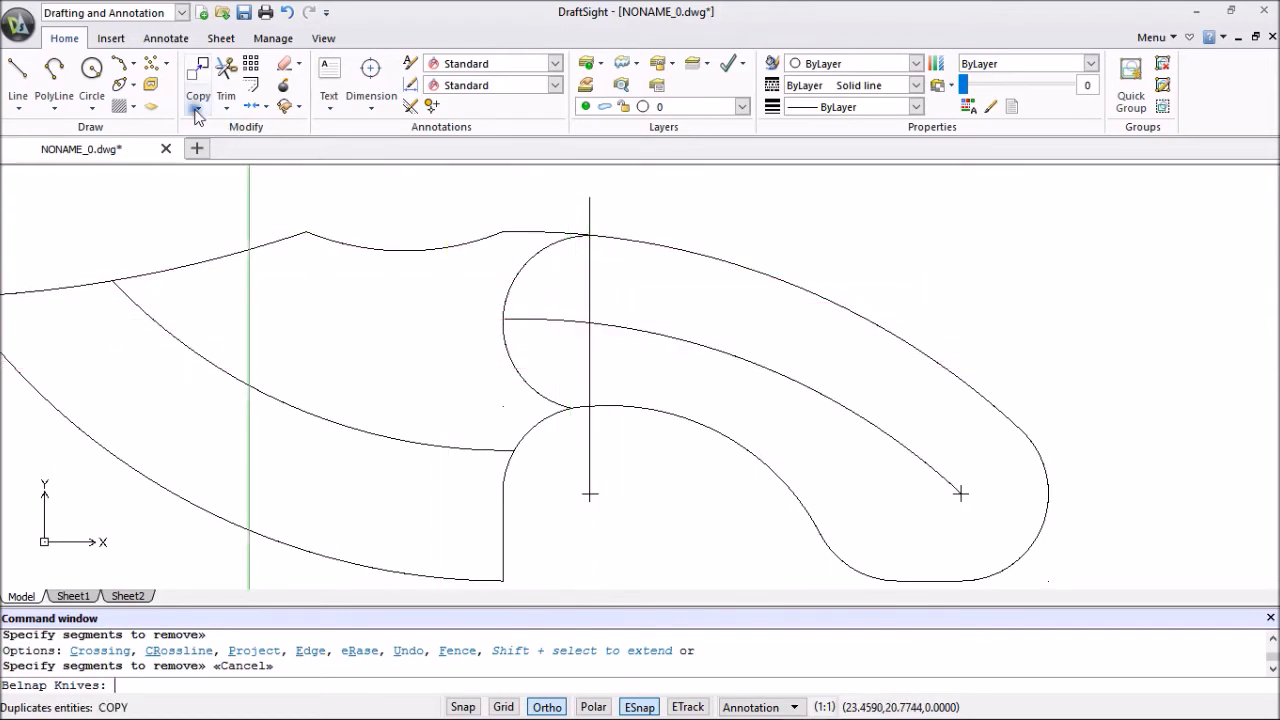
Draw a circle of diameter 0.25 centred where the vertical line crosses the offset handle arc.
left_click(92, 70)
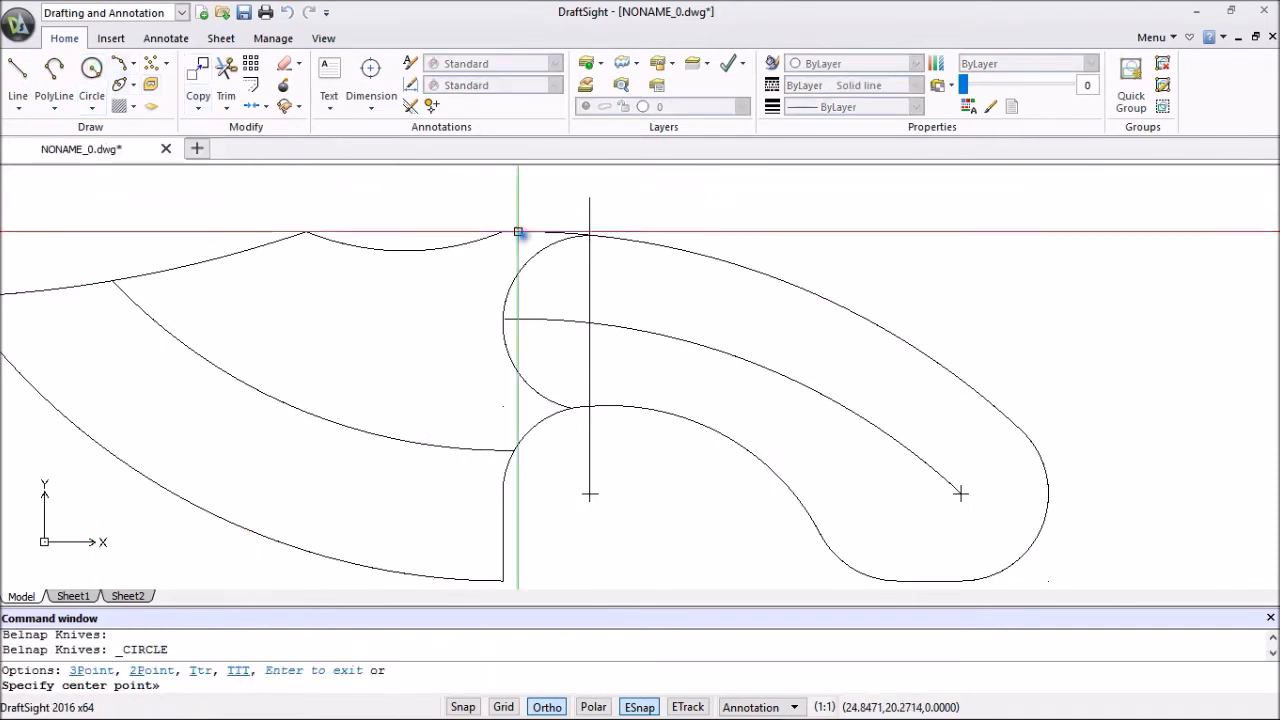
left_click(589, 322)
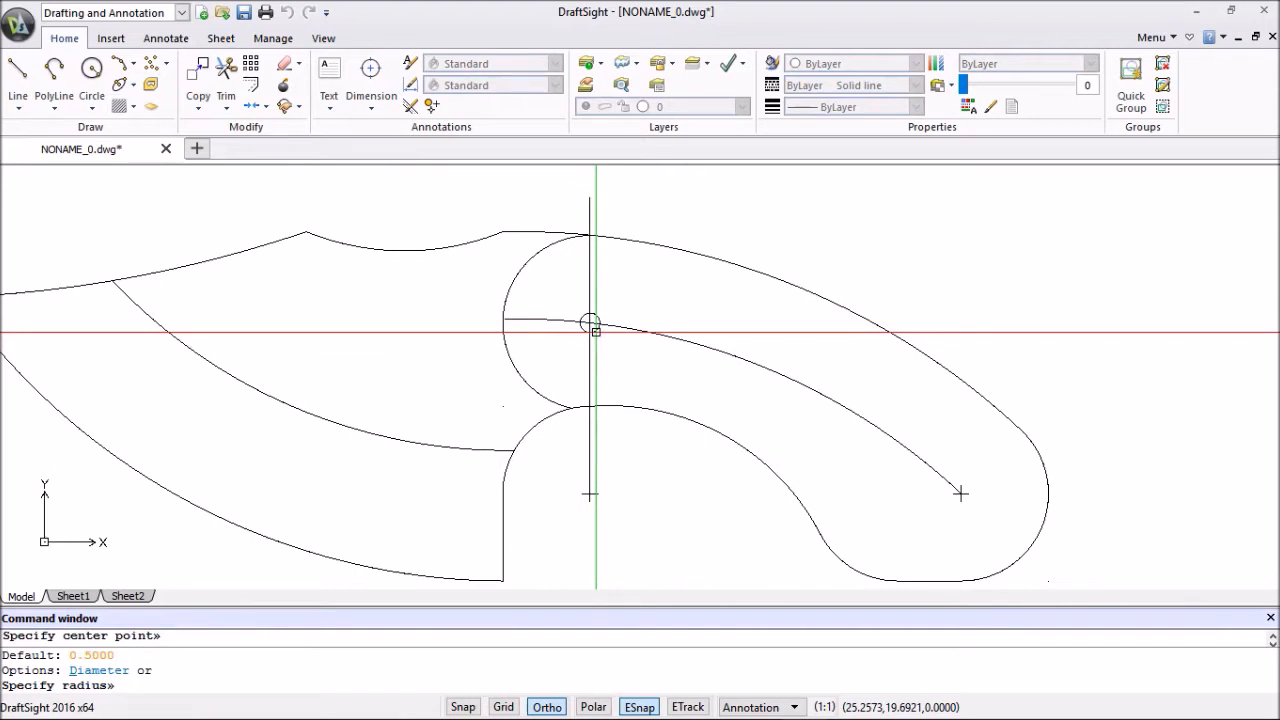
type("d")
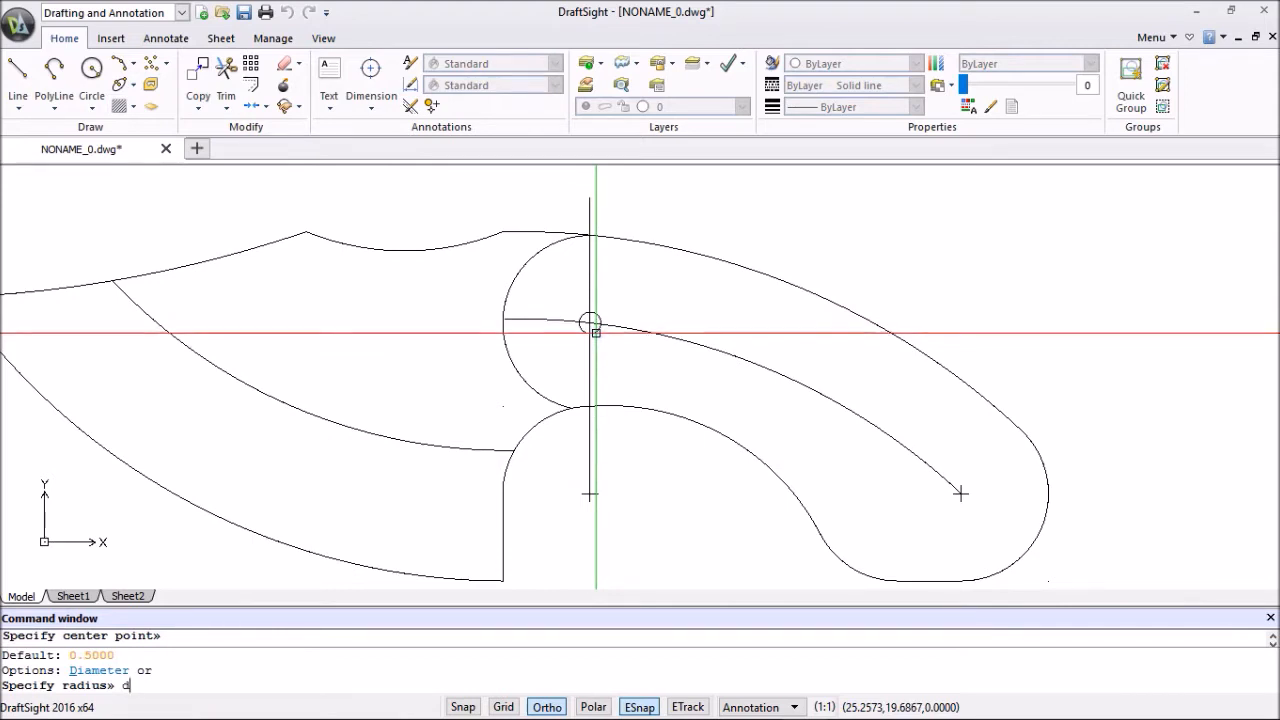
key("Return")
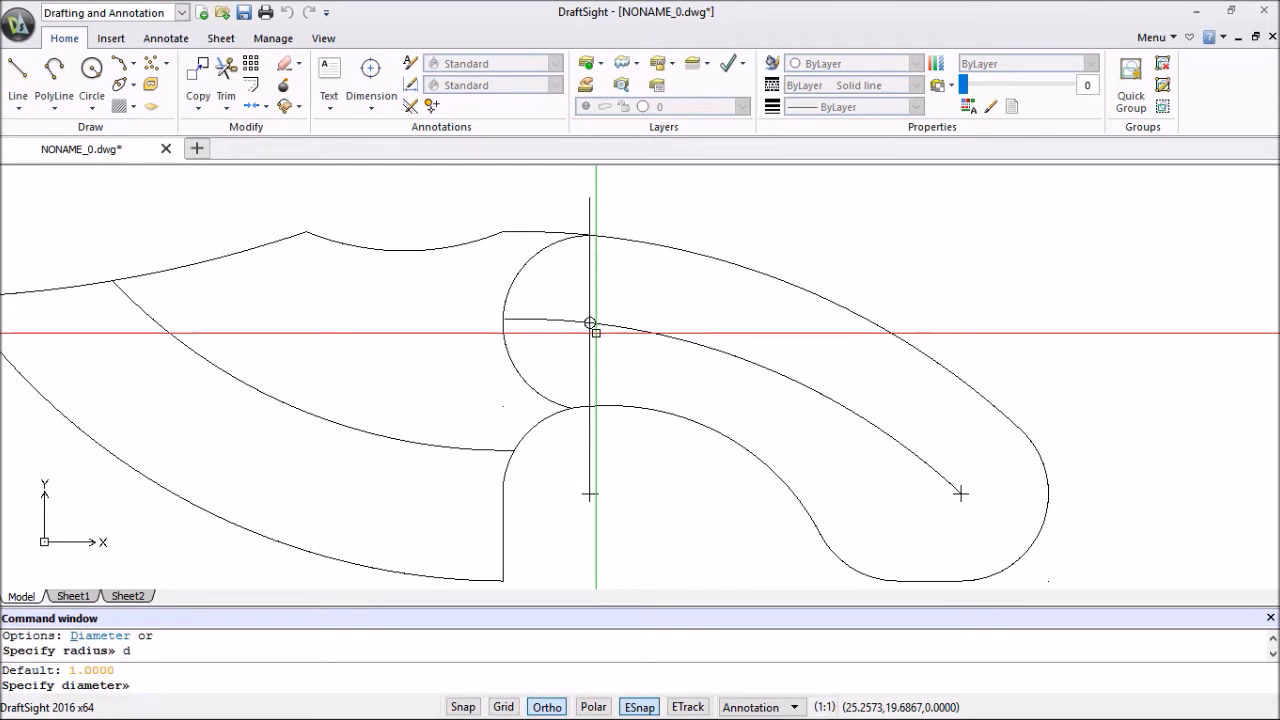
type(".25")
key("Return")
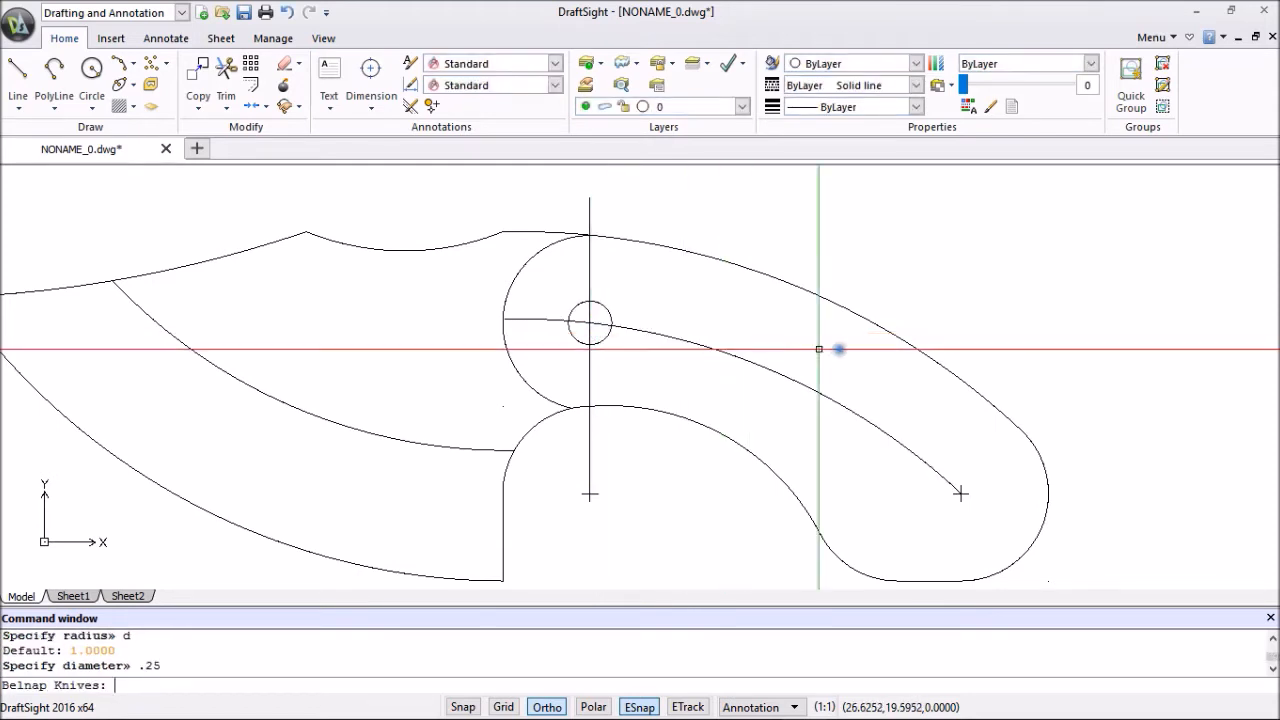
Draw a horizontal line from the outermost point of the rounded butt end across the handle, past its inner edge.
scroll(1066, 363, "down", 2)
middle_click_drag(1085, 492, 1000, 463)
scroll(1001, 464, "down", 1)
scroll(1017, 478, "up", 1)
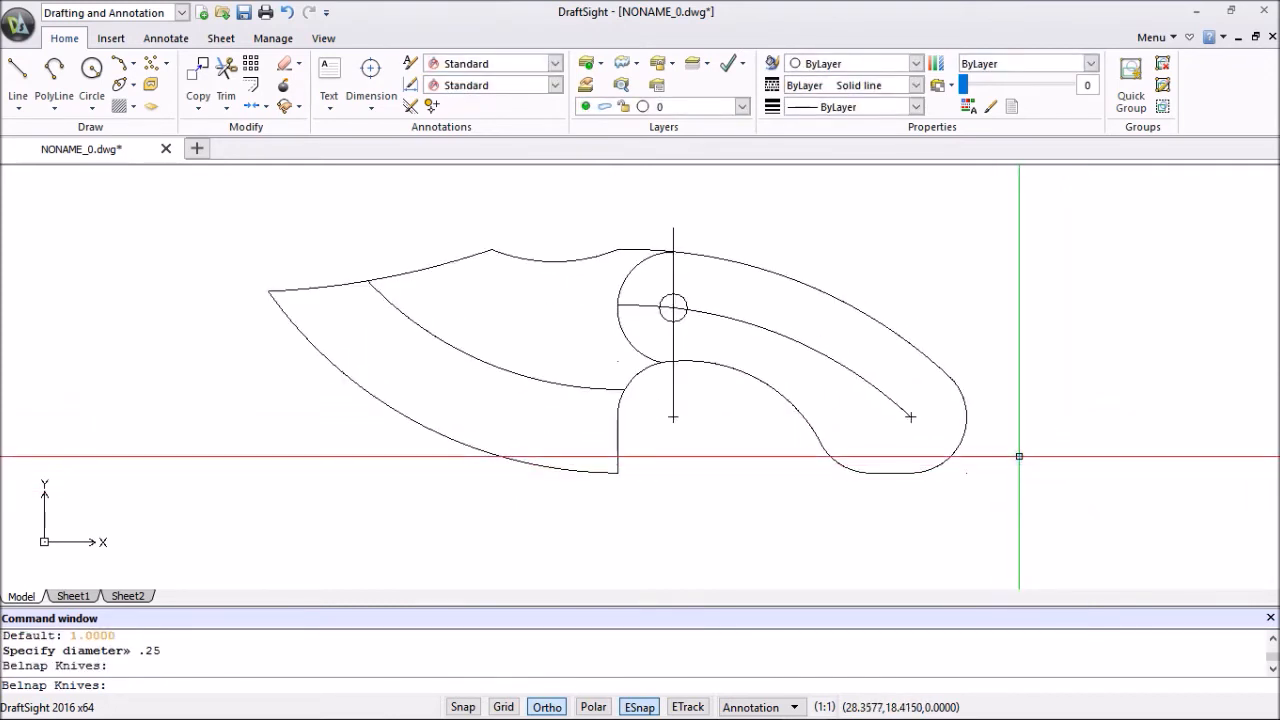
scroll(1018, 445, "up", 2)
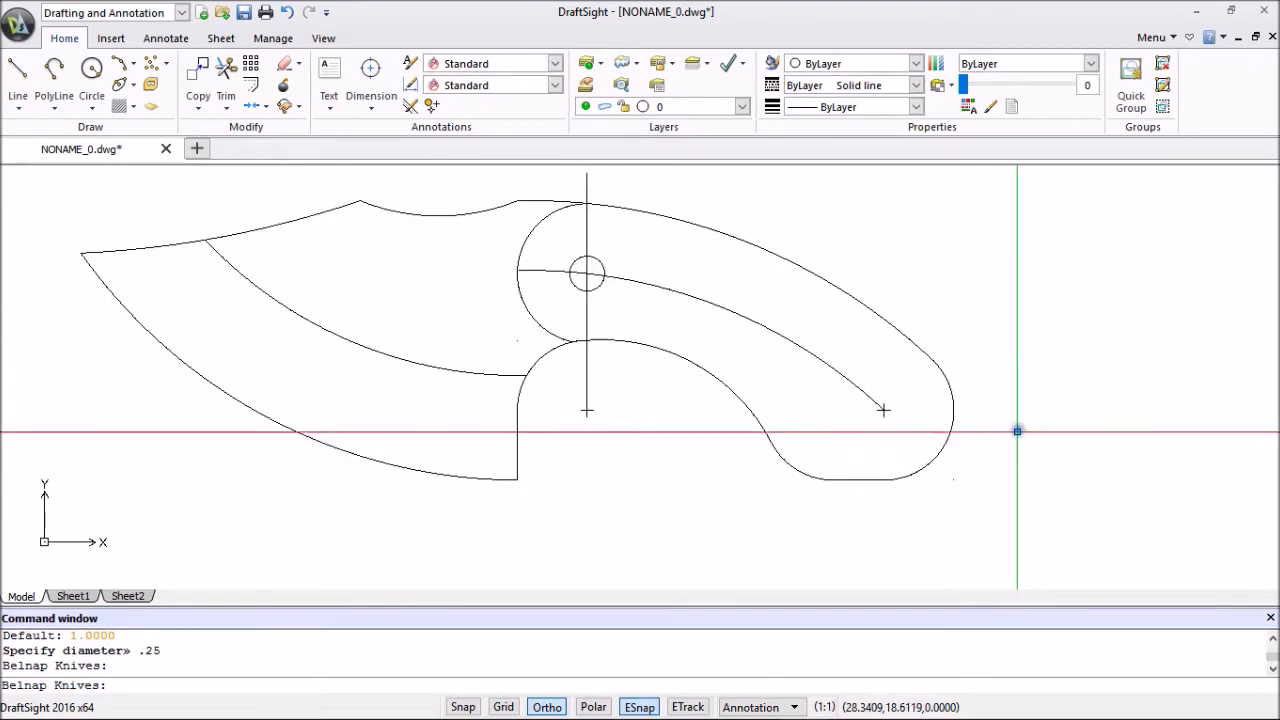
middle_click_drag(1004, 427, 974, 437)
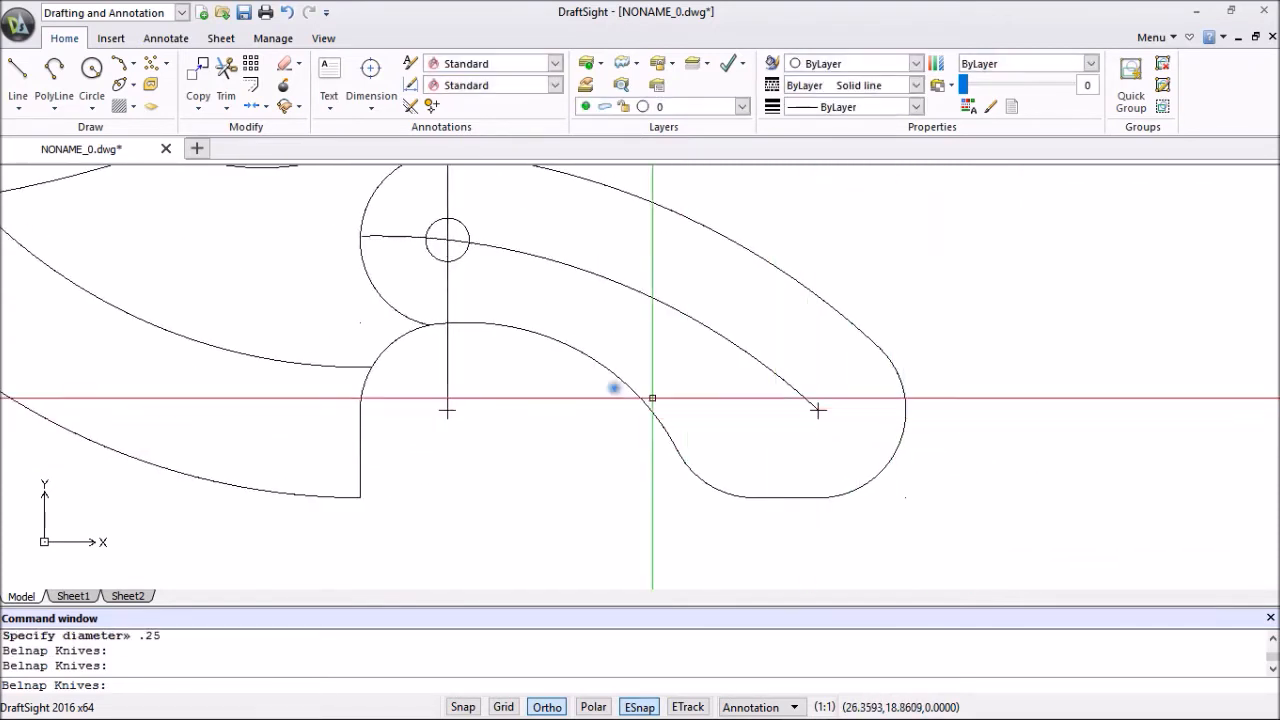
left_click(17, 75)
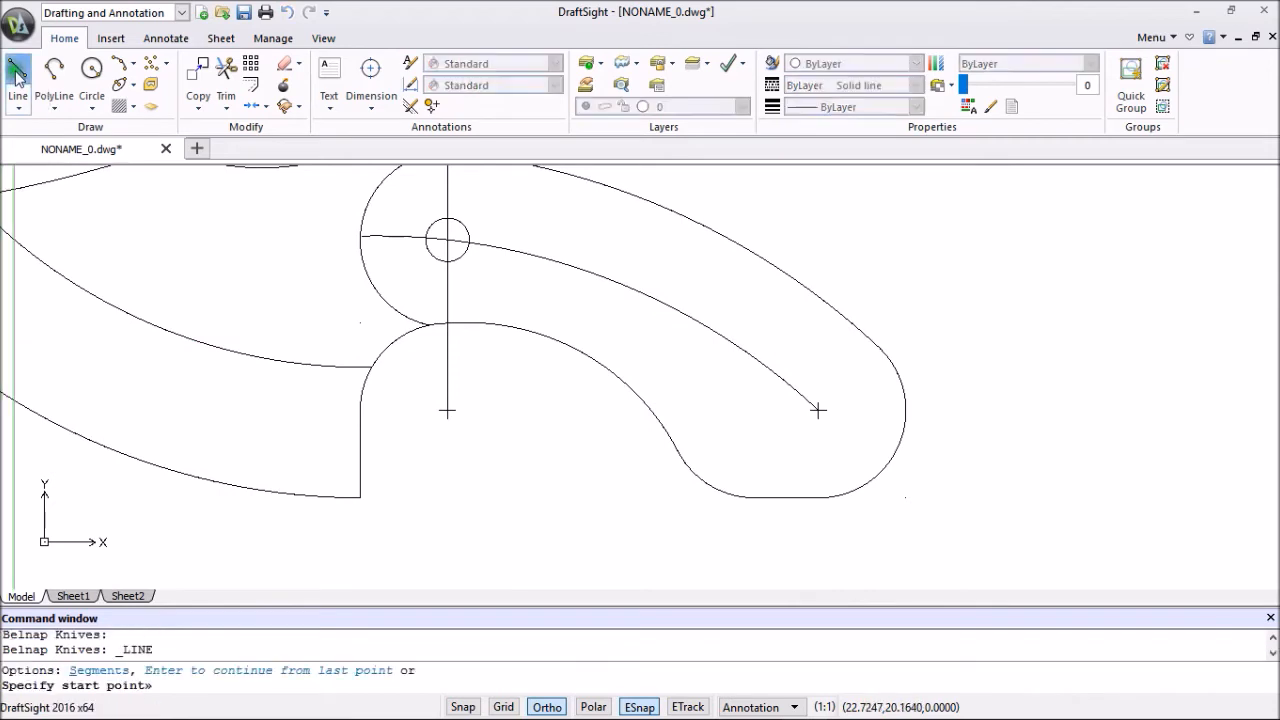
left_click(905, 410)
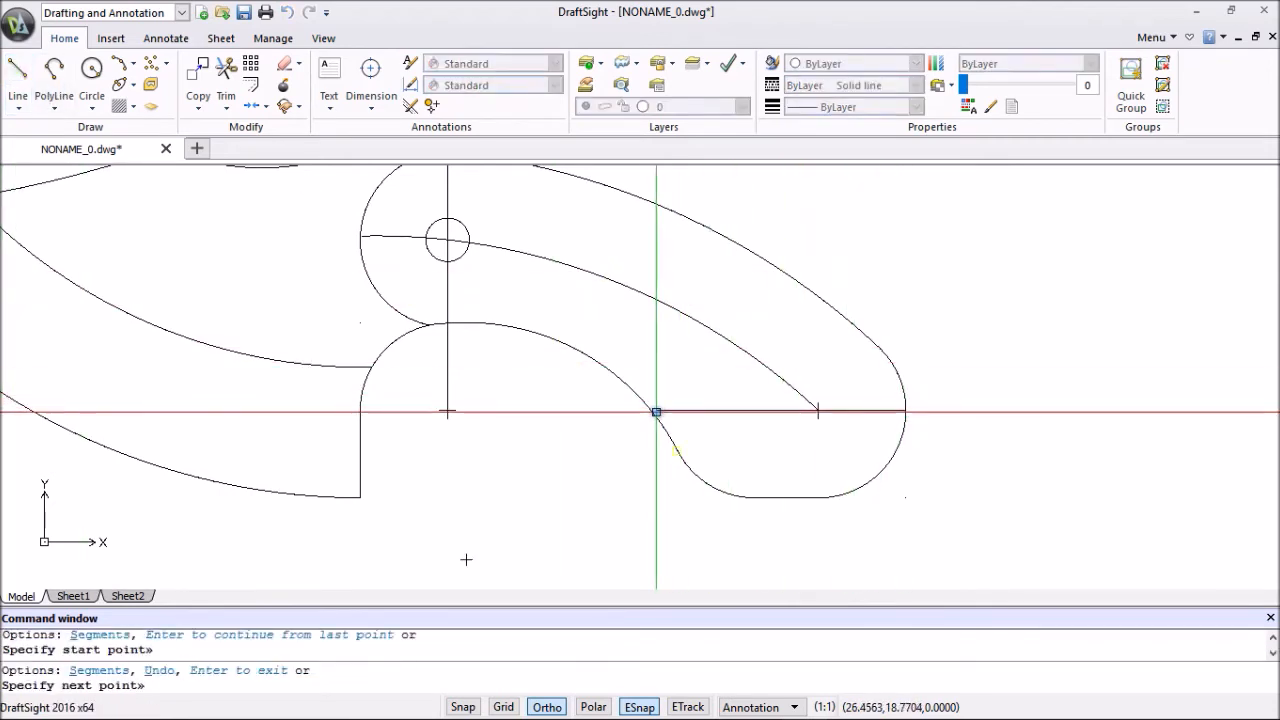
left_click(628, 410)
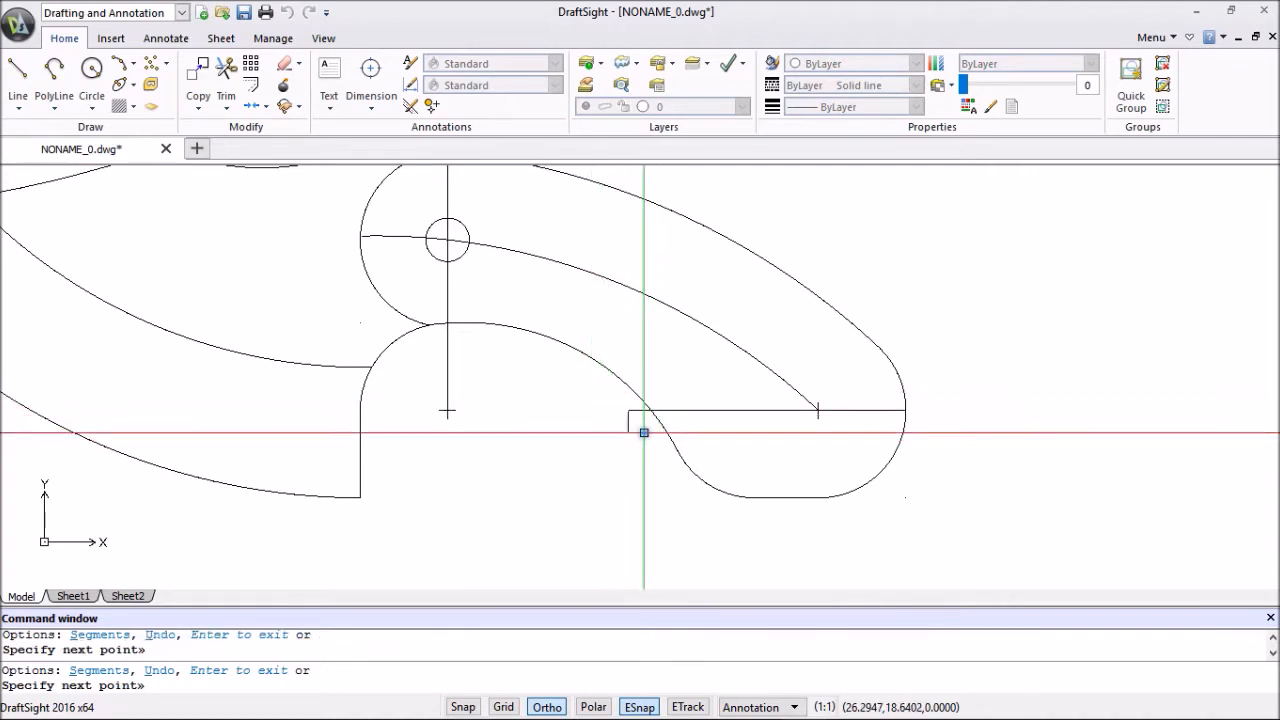
key("Escape")
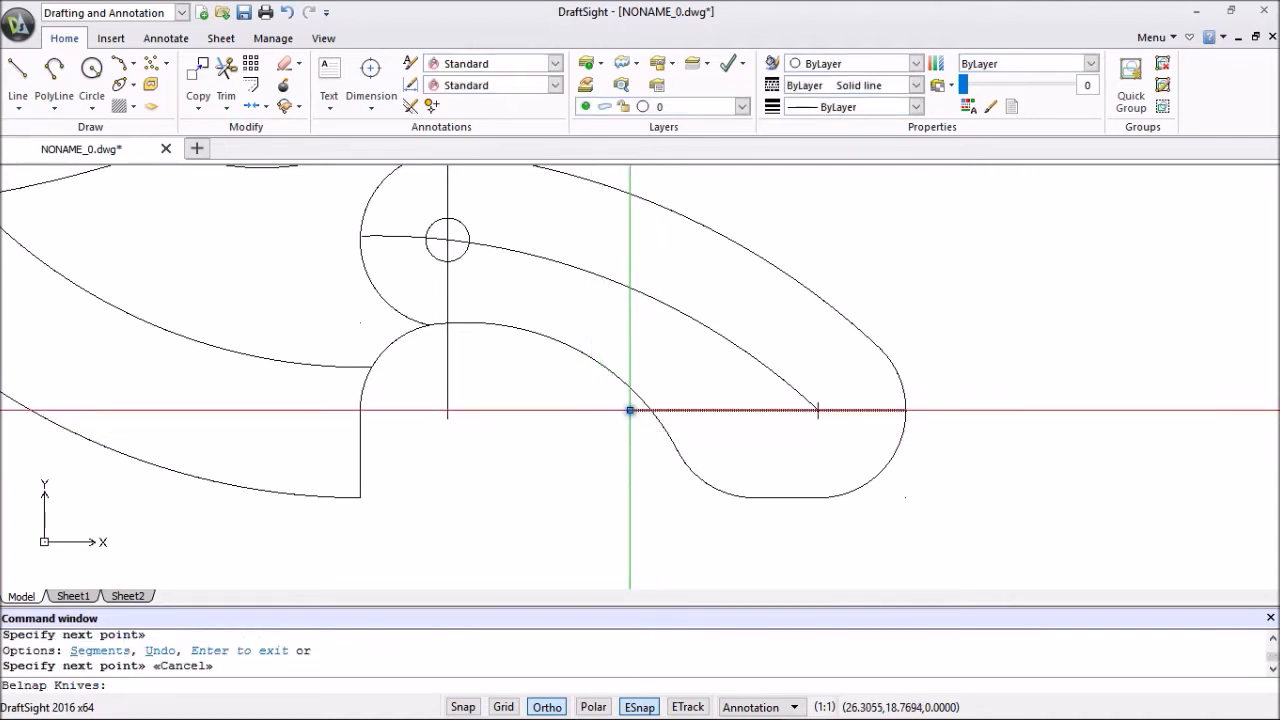
Shorten the horizontal line by moving its overshooting end to the intersection with the handle's inner edge.
left_click(630, 410)
left_click(630, 410)
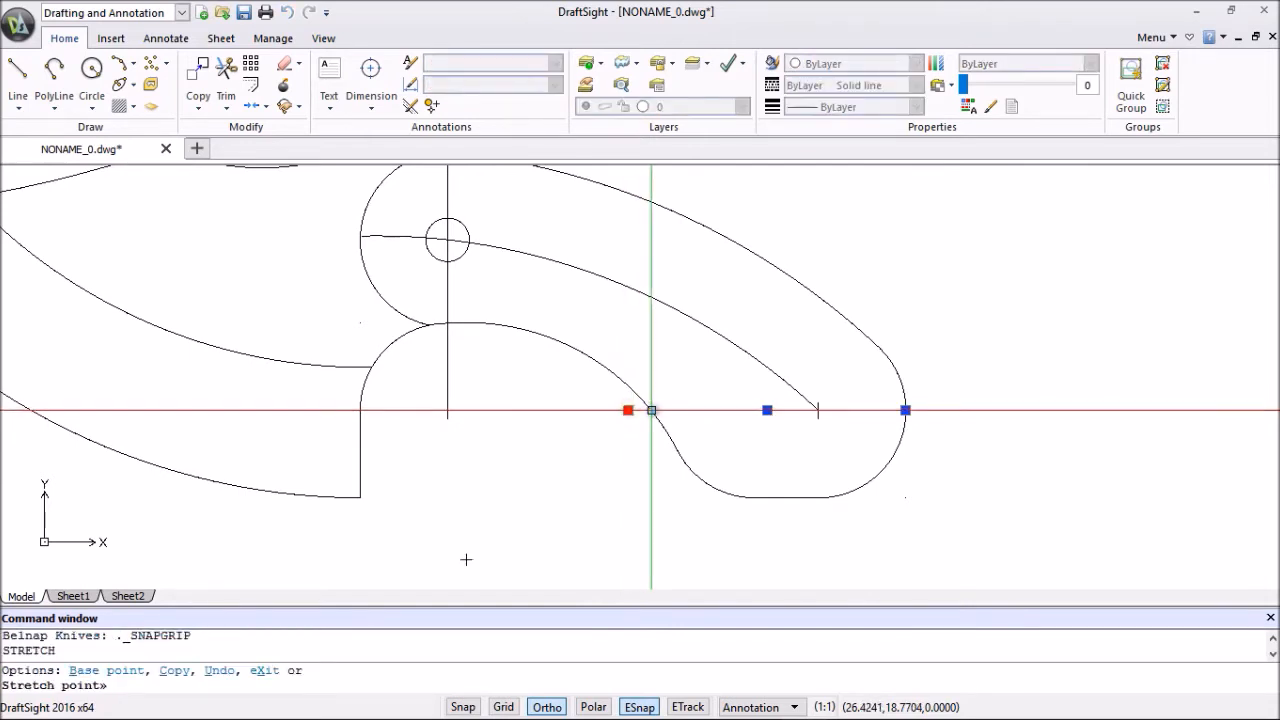
left_click(651, 410)
key("Escape")
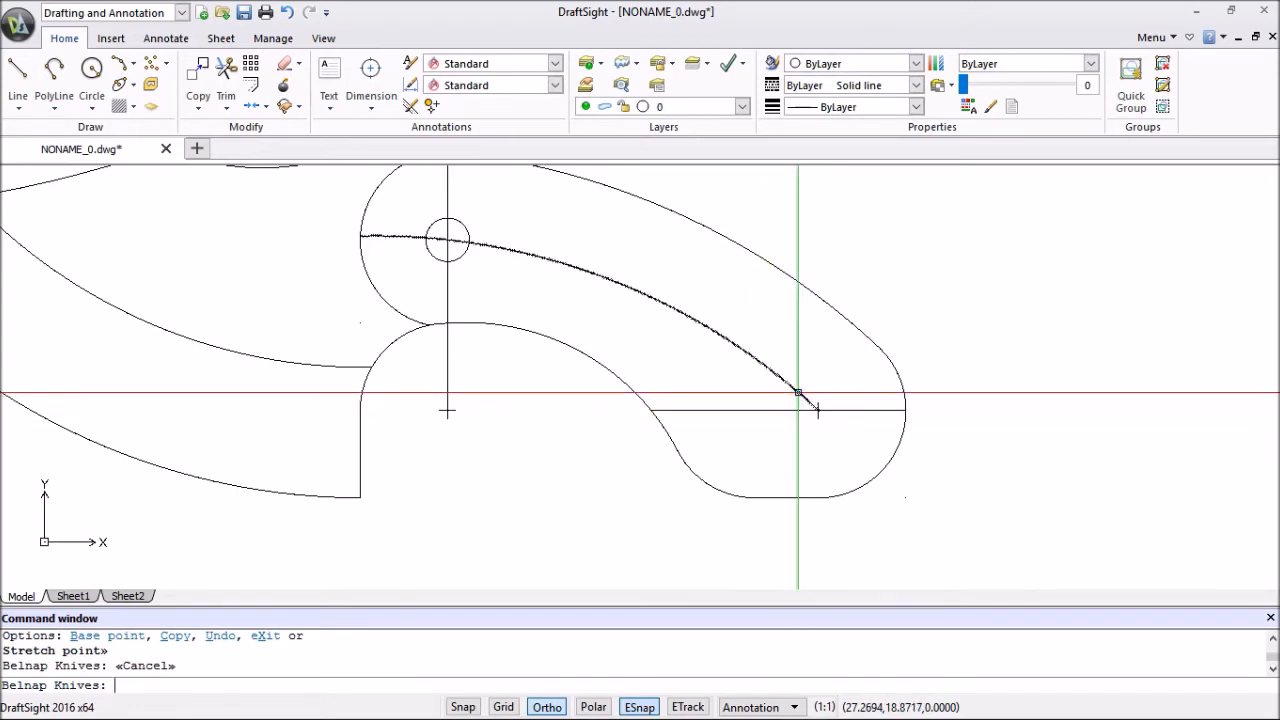
Stretch the butt-side end of the offset handle arc along the horizontal line toward the handle's inner edge.
left_click(797, 393)
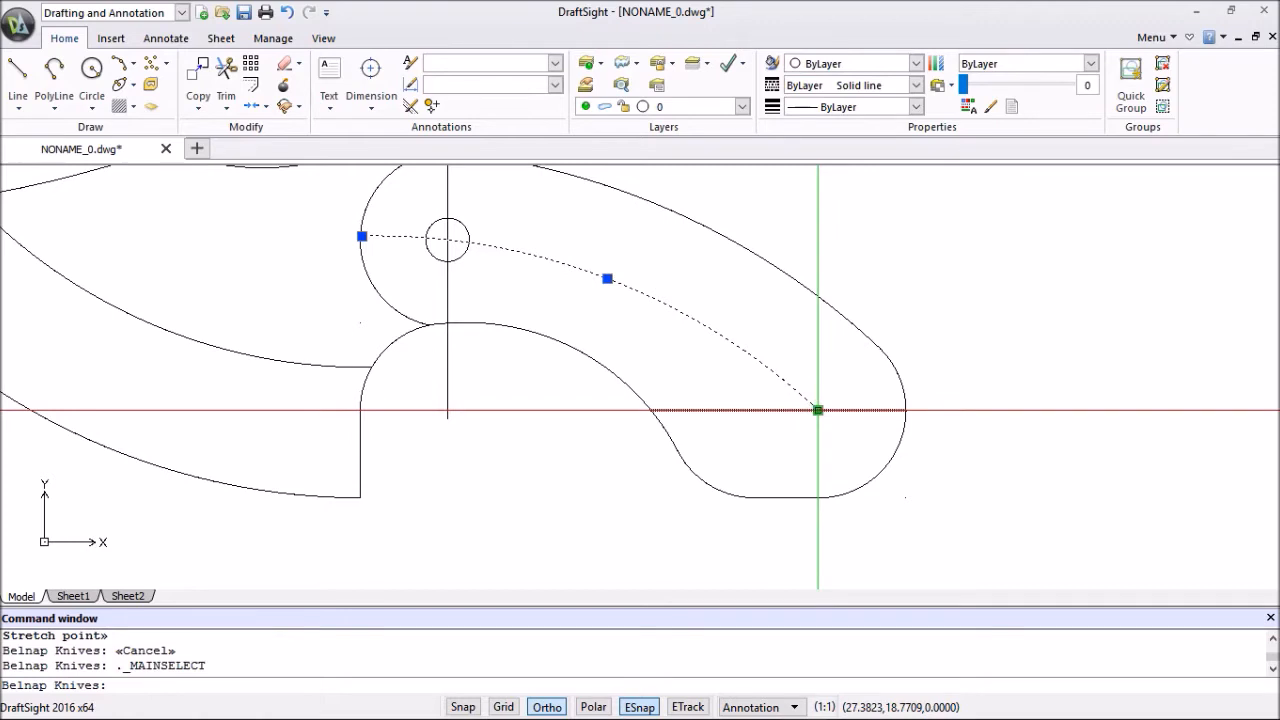
left_click(818, 410)
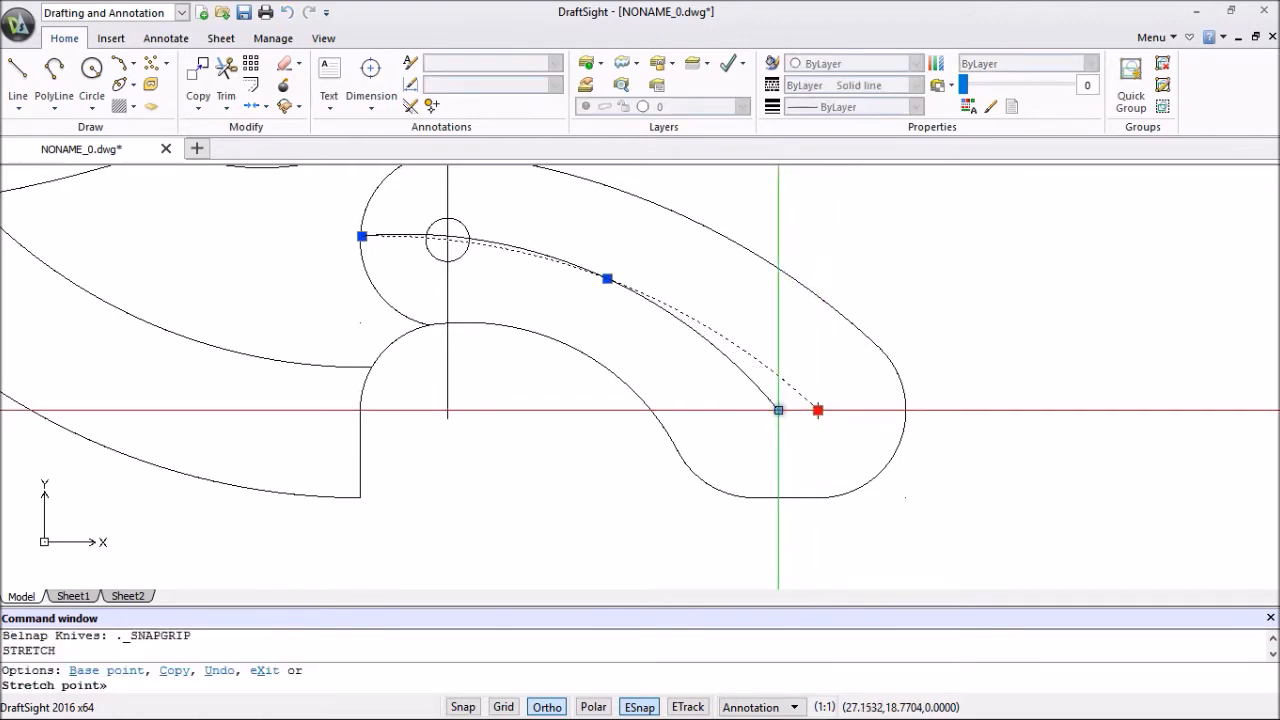
left_click(778, 410)
scroll(1006, 410, "down", 3)
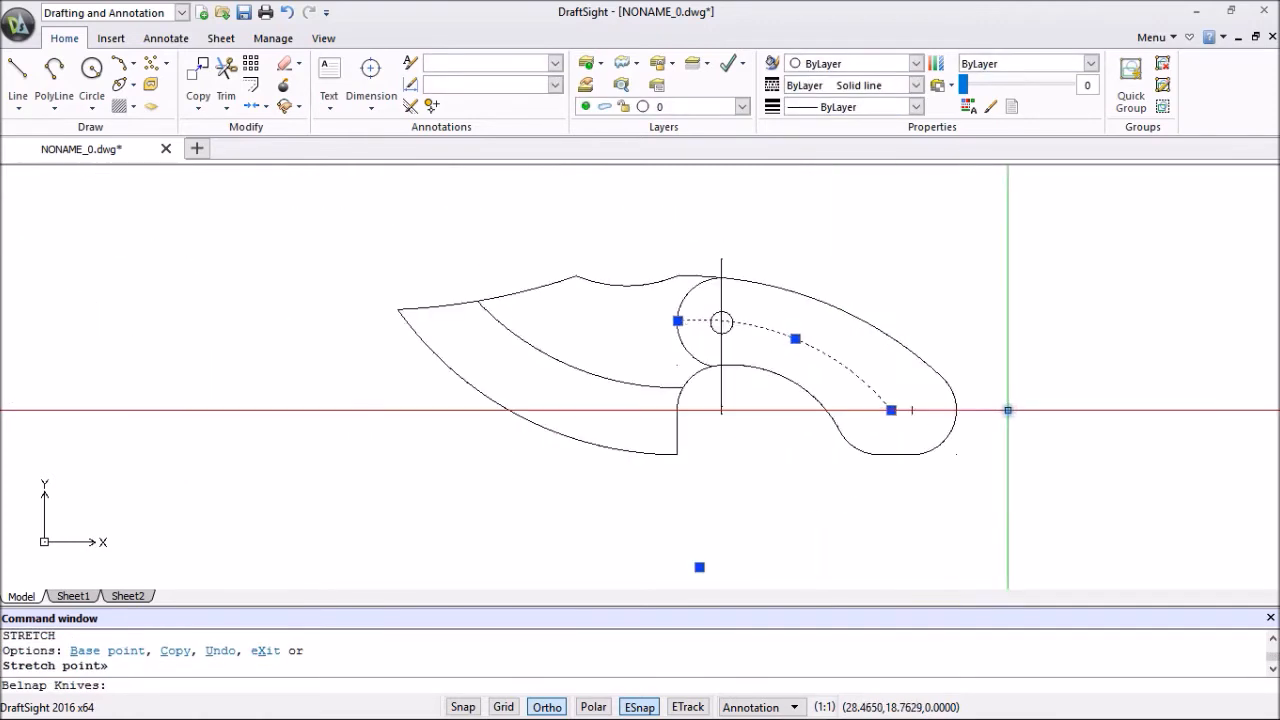
key("Escape")
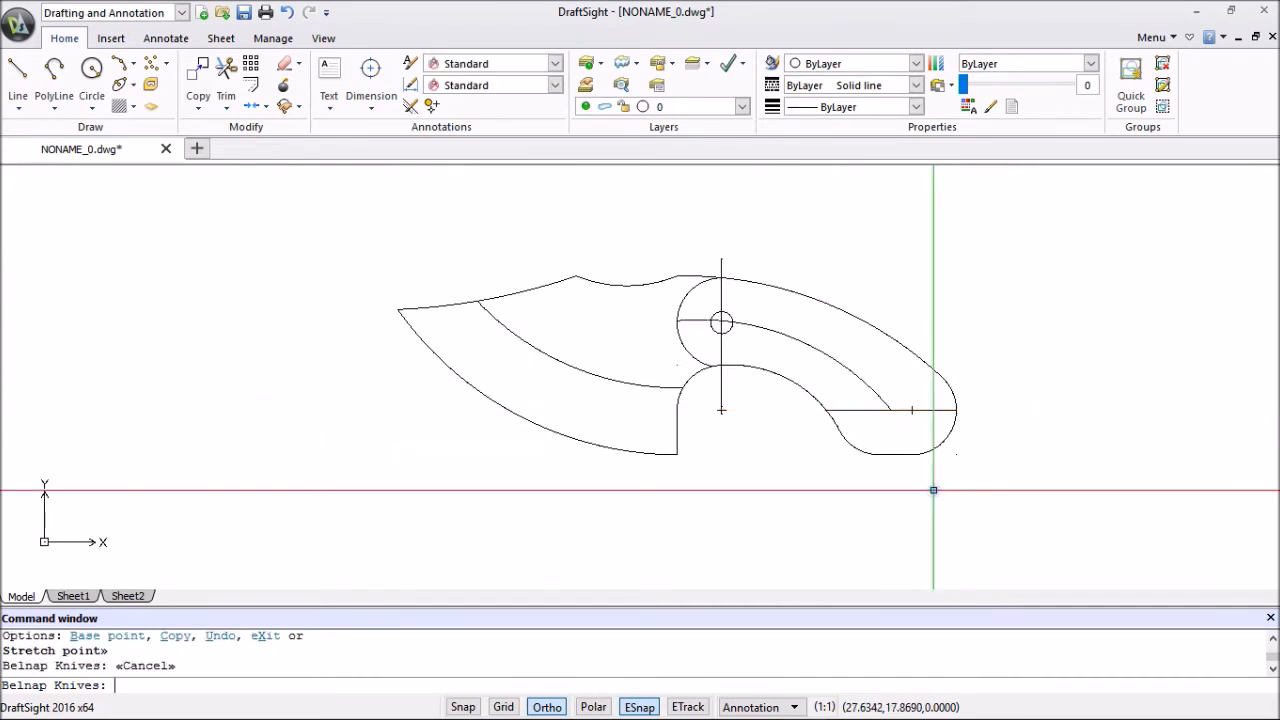
Turn Ortho off and stretch the butt-side end of the handle centre arc slightly outward along the horizontal line.
scroll(937, 455, "up", 5)
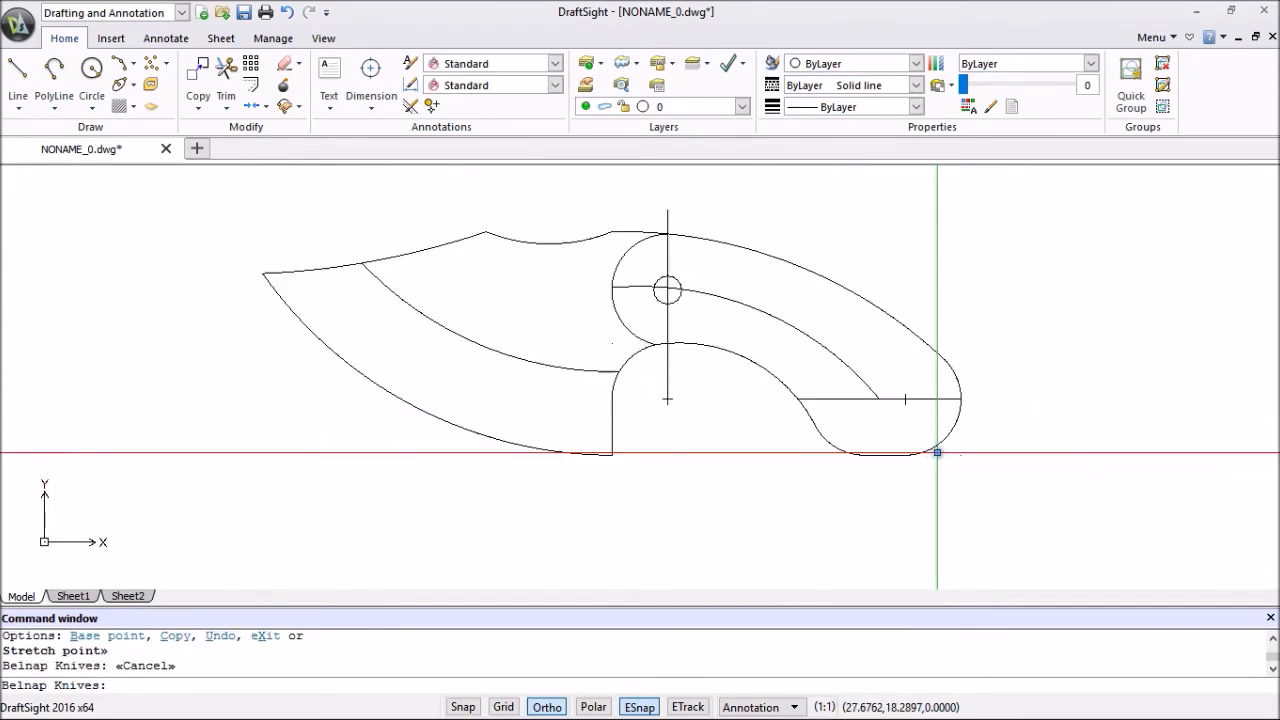
mouse_move(958, 448)
middle_mouse_down()
mouse_move(920, 515)
mouse_move(888, 519)
middle_mouse_up()
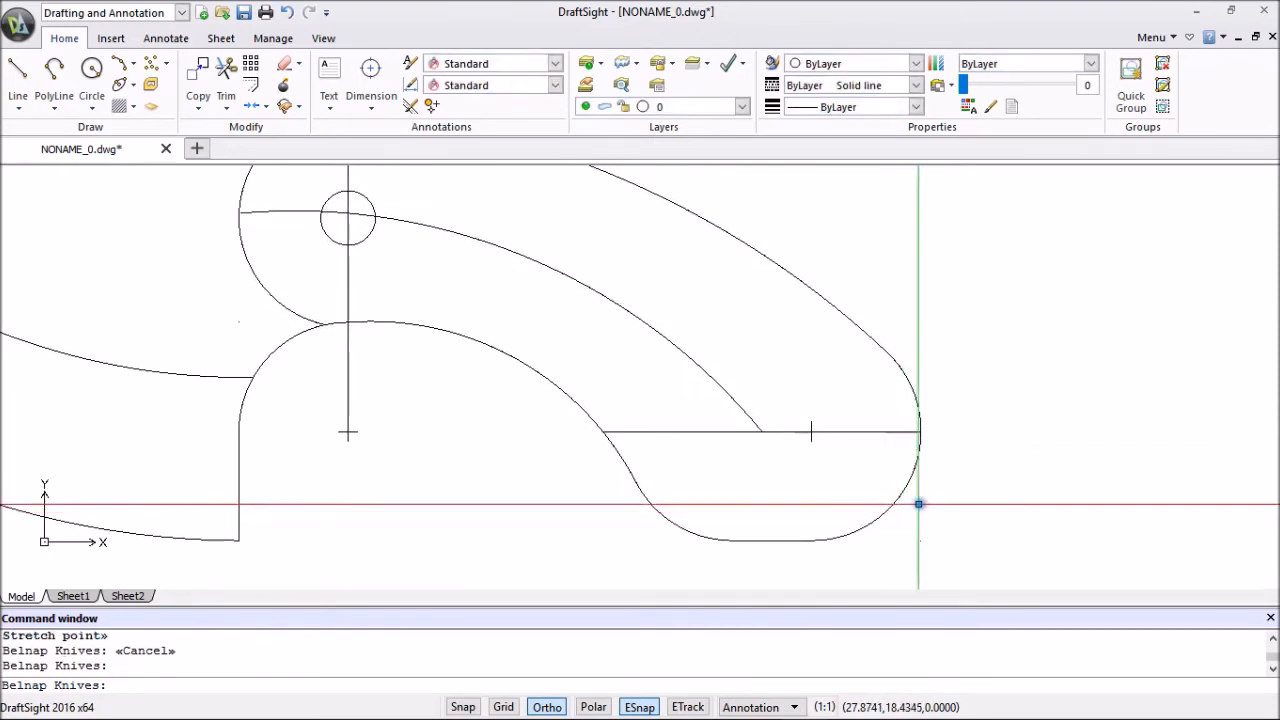
scroll(920, 503, "up", 1)
scroll(919, 503, "down", 2)
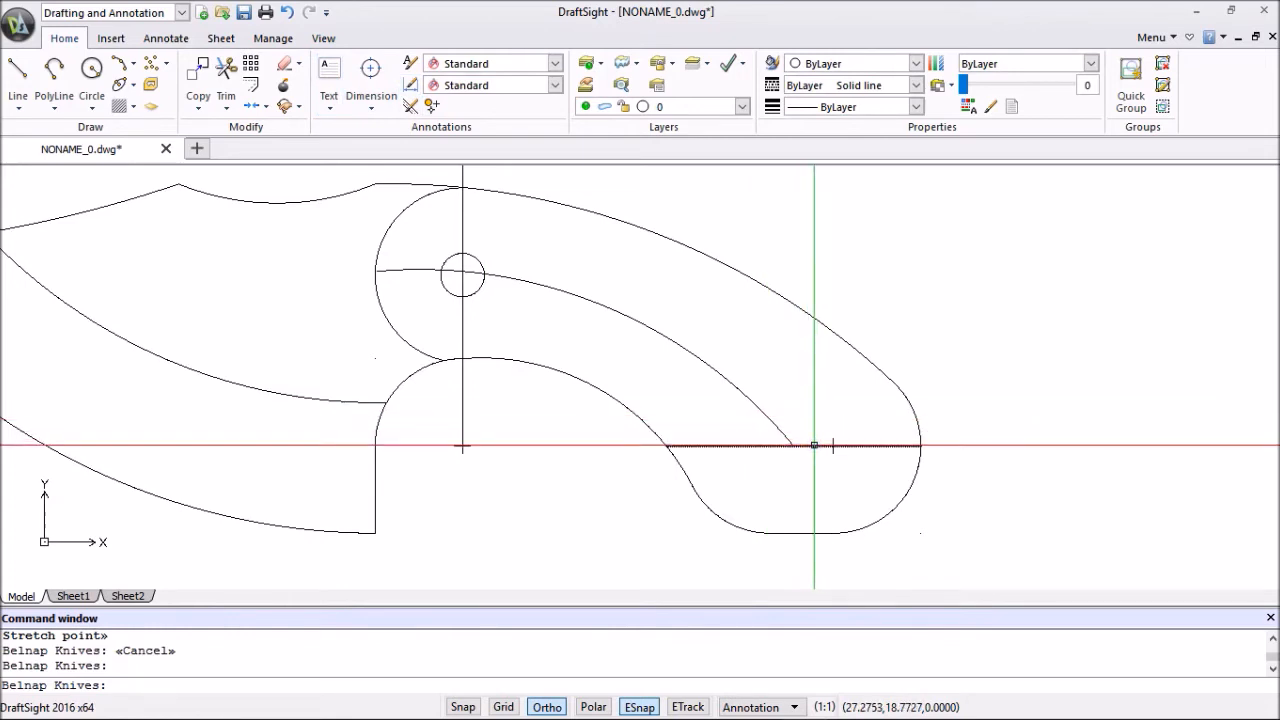
left_click(786, 437)
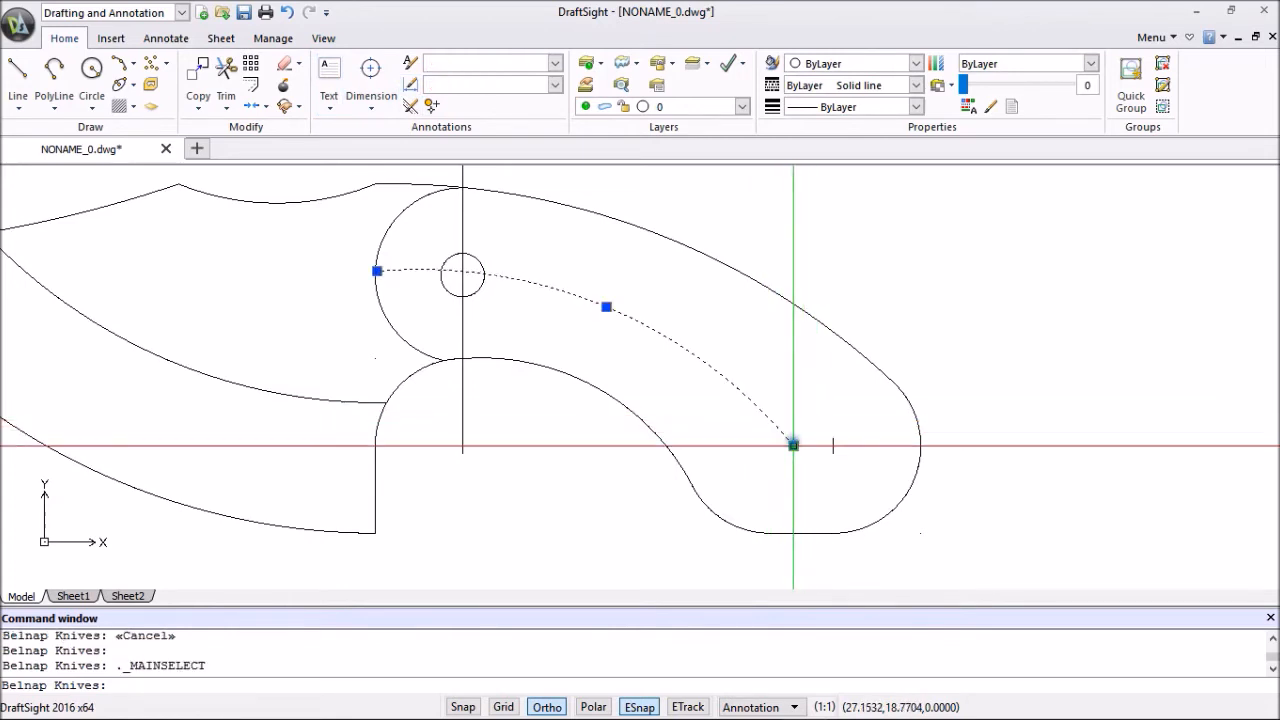
left_click(793, 444)
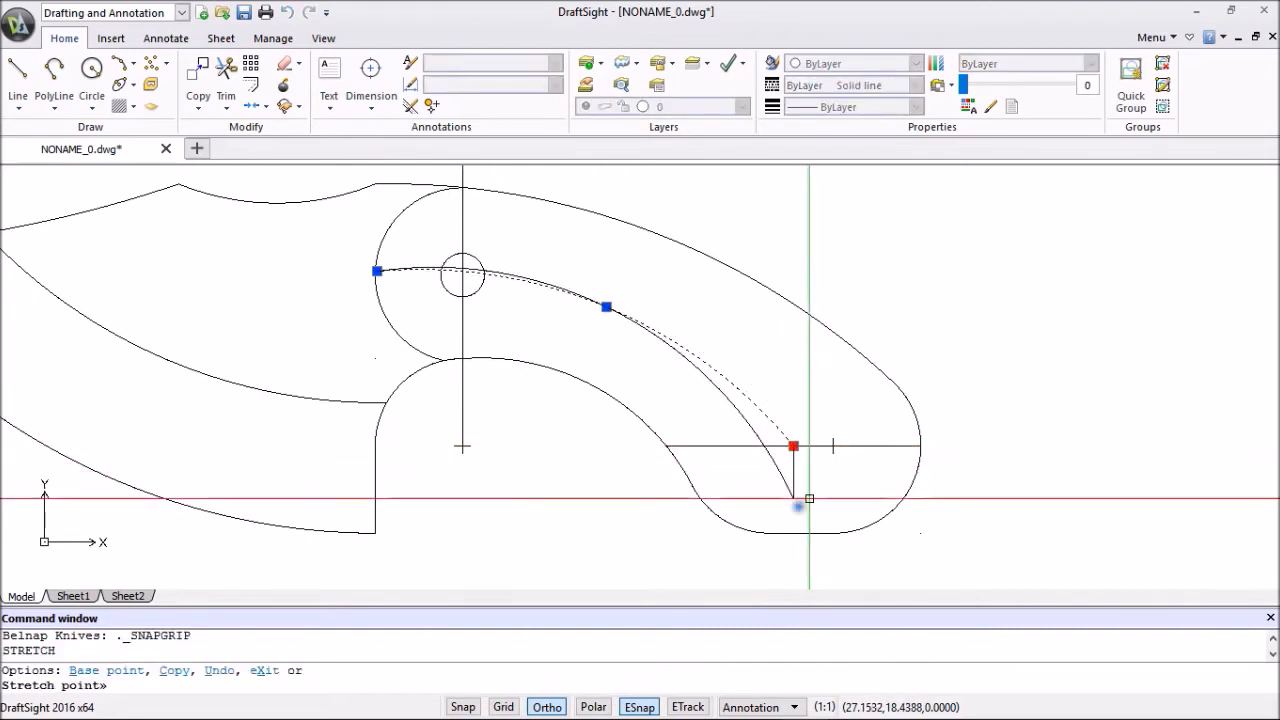
left_click(547, 707)
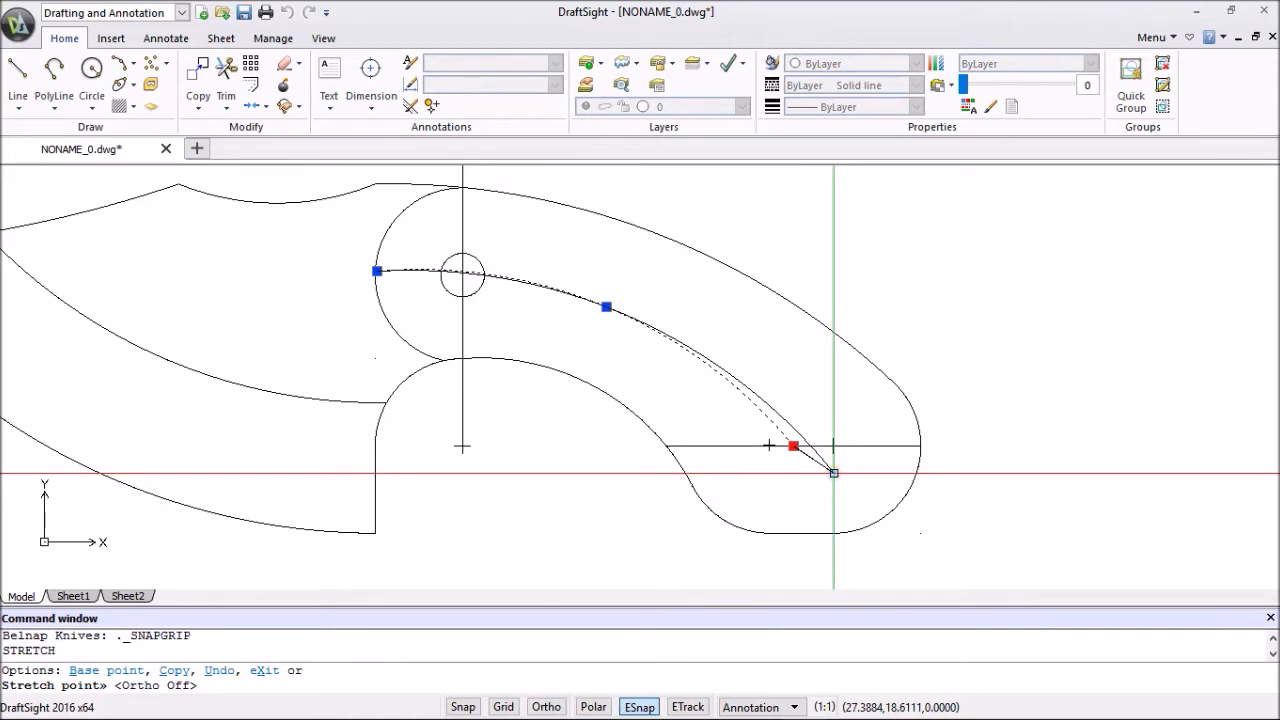
left_click(834, 473)
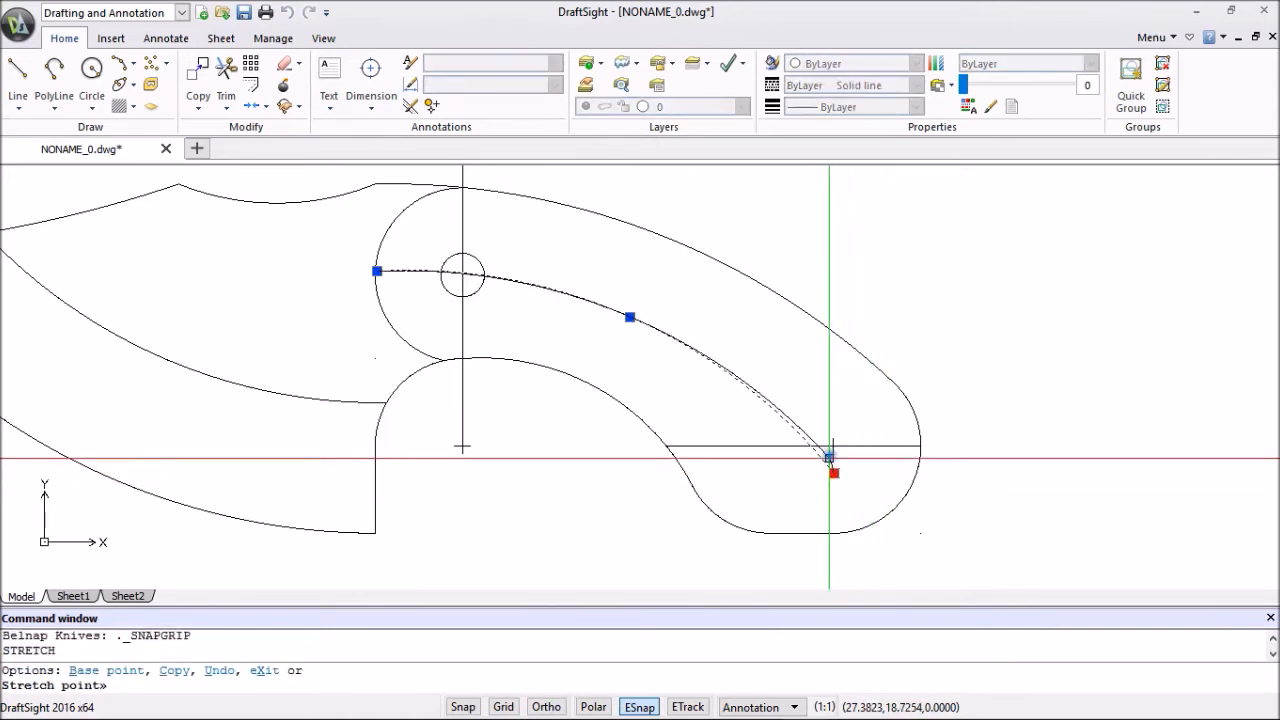
left_click(810, 445)
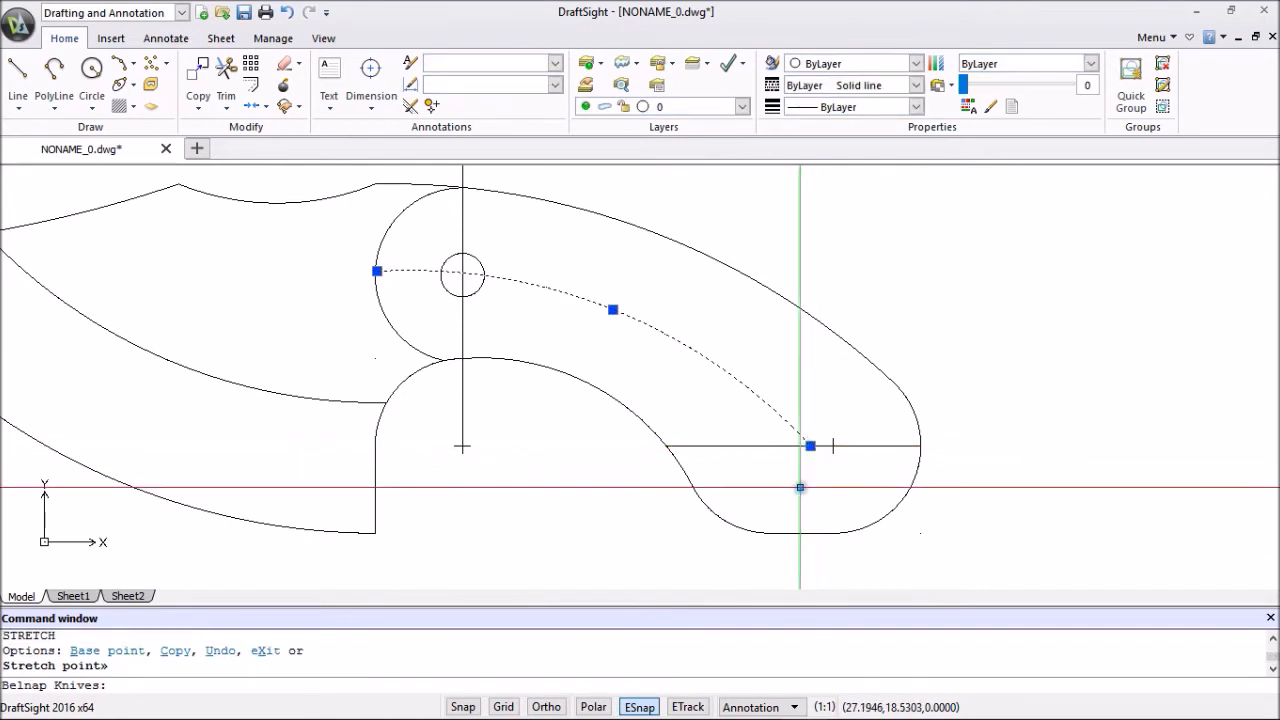
key("Escape")
scroll(990, 507, "down", 3)
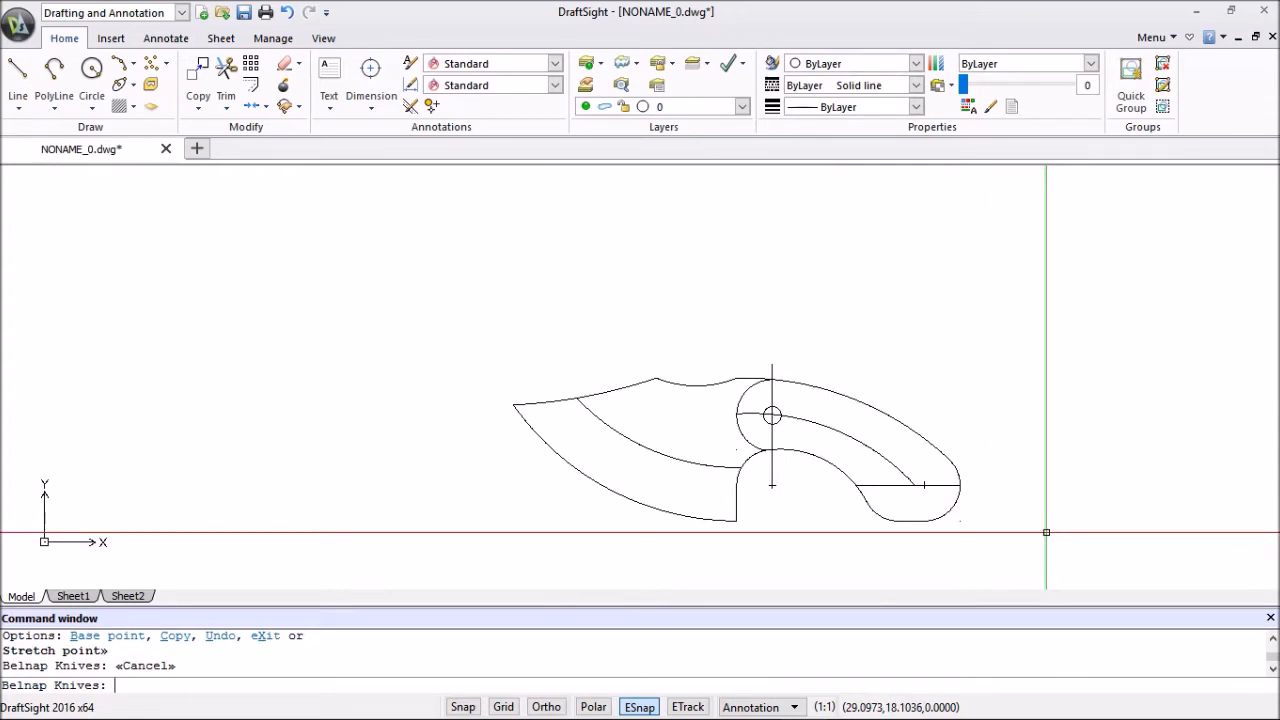
Draw a circle of diameter 0.25 centred on the butt-side endpoint of the handle centre arc.
scroll(1046, 532, "up", 1)
mouse_move(1040, 474)
middle_mouse_down()
mouse_move(882, 463)
mouse_move(855, 474)
middle_mouse_up()
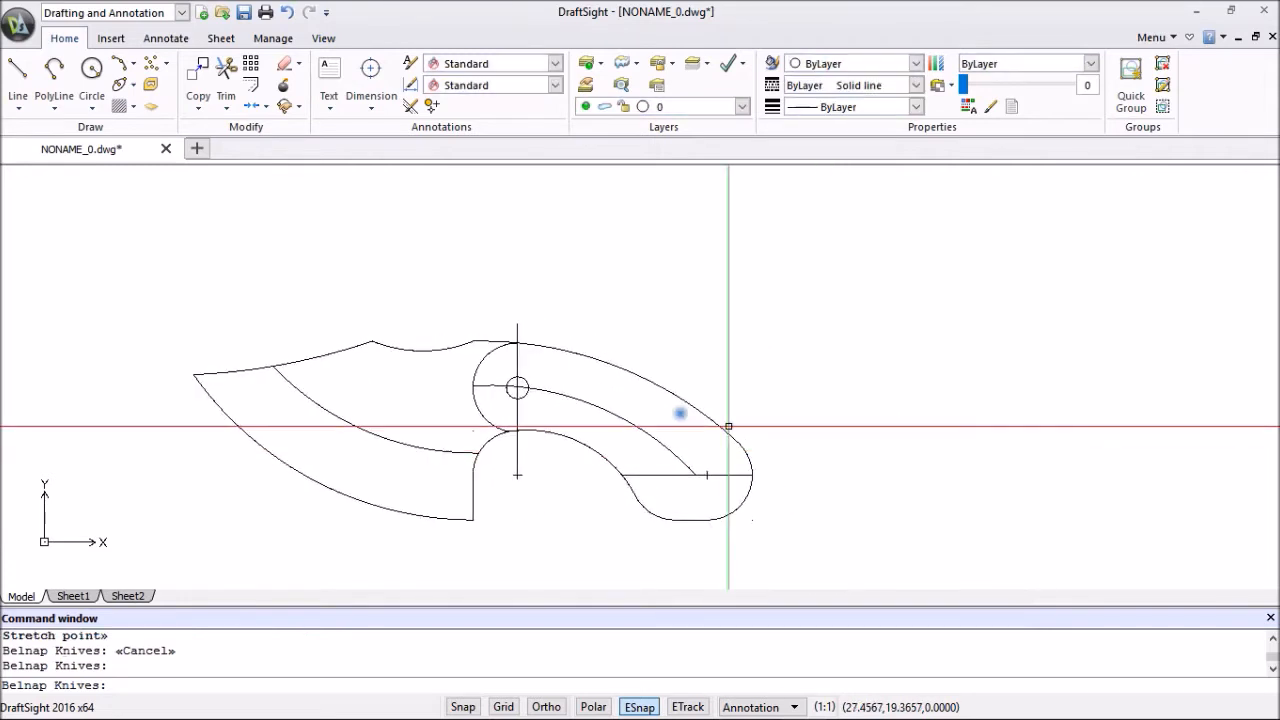
left_click(92, 70)
scroll(677, 457, "up", 4)
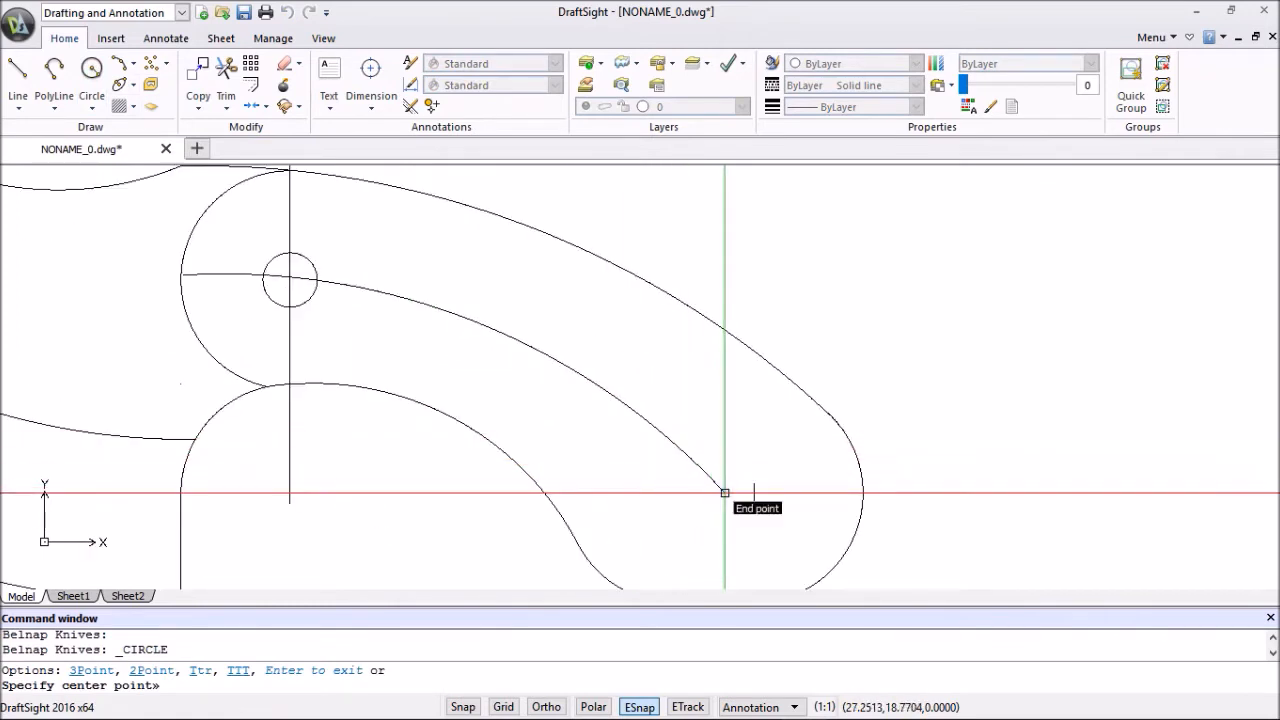
left_click(725, 493)
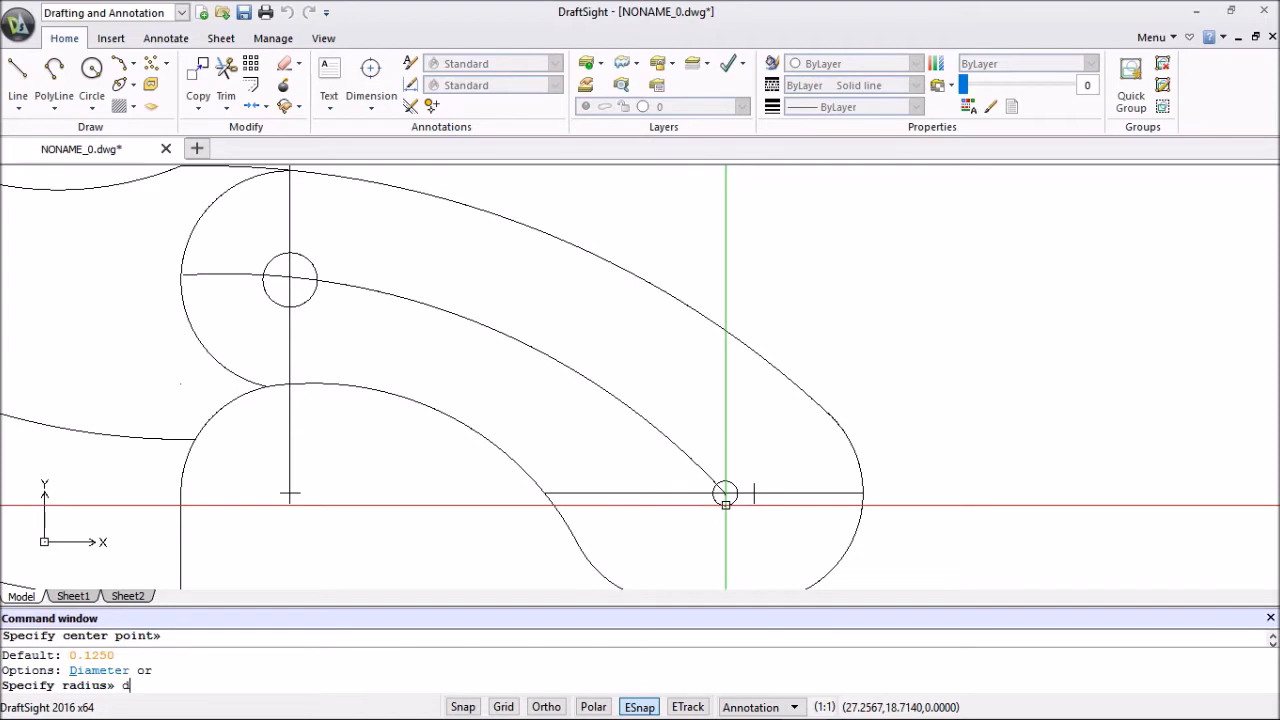
key("Return")
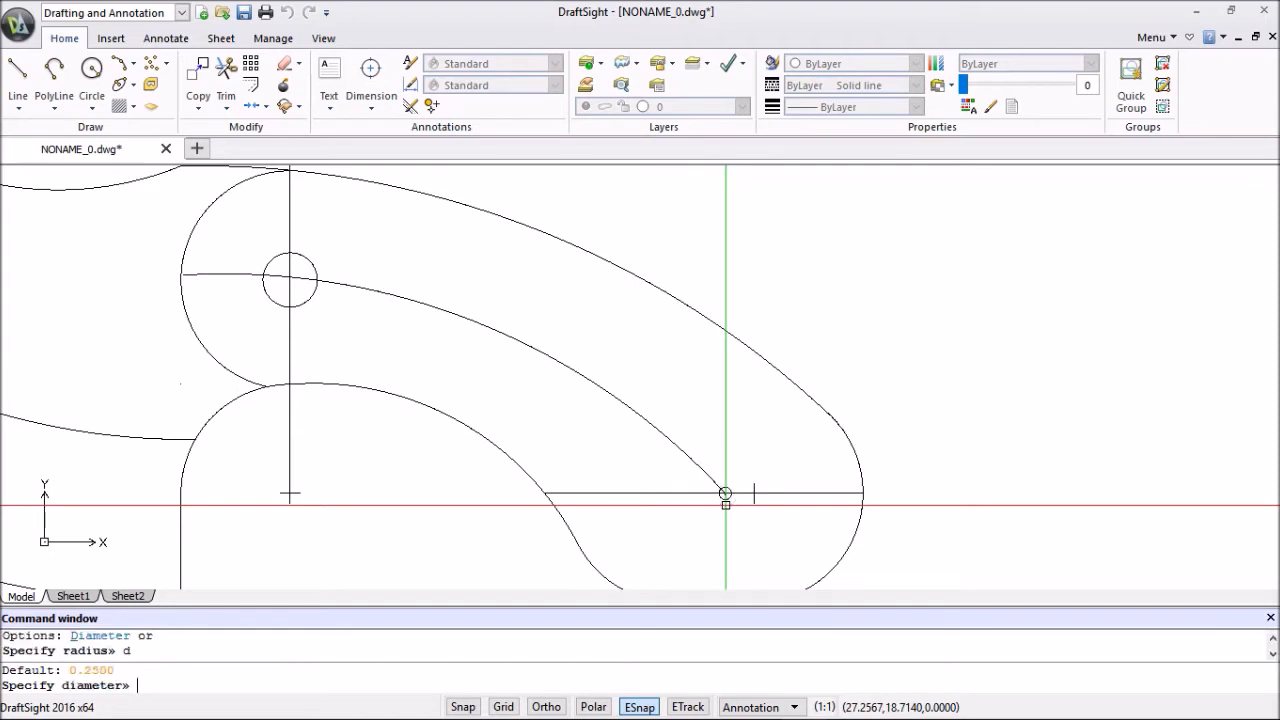
type(".25")
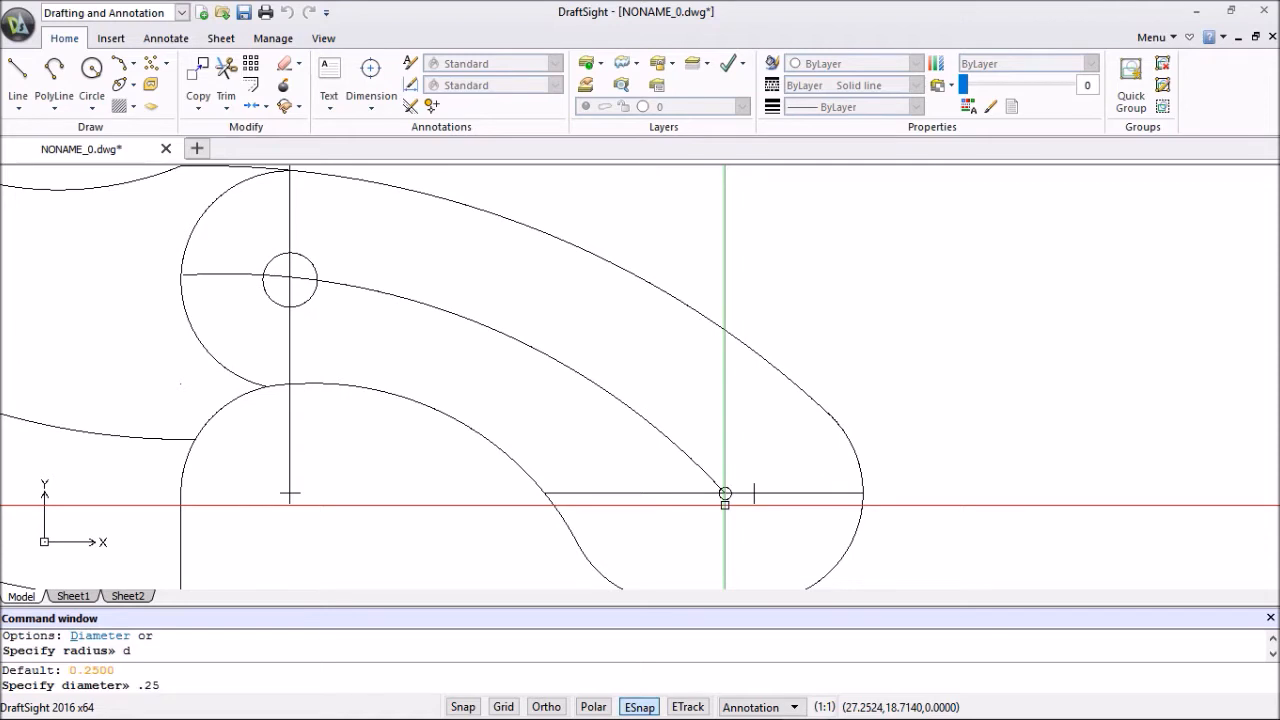
key("Return")
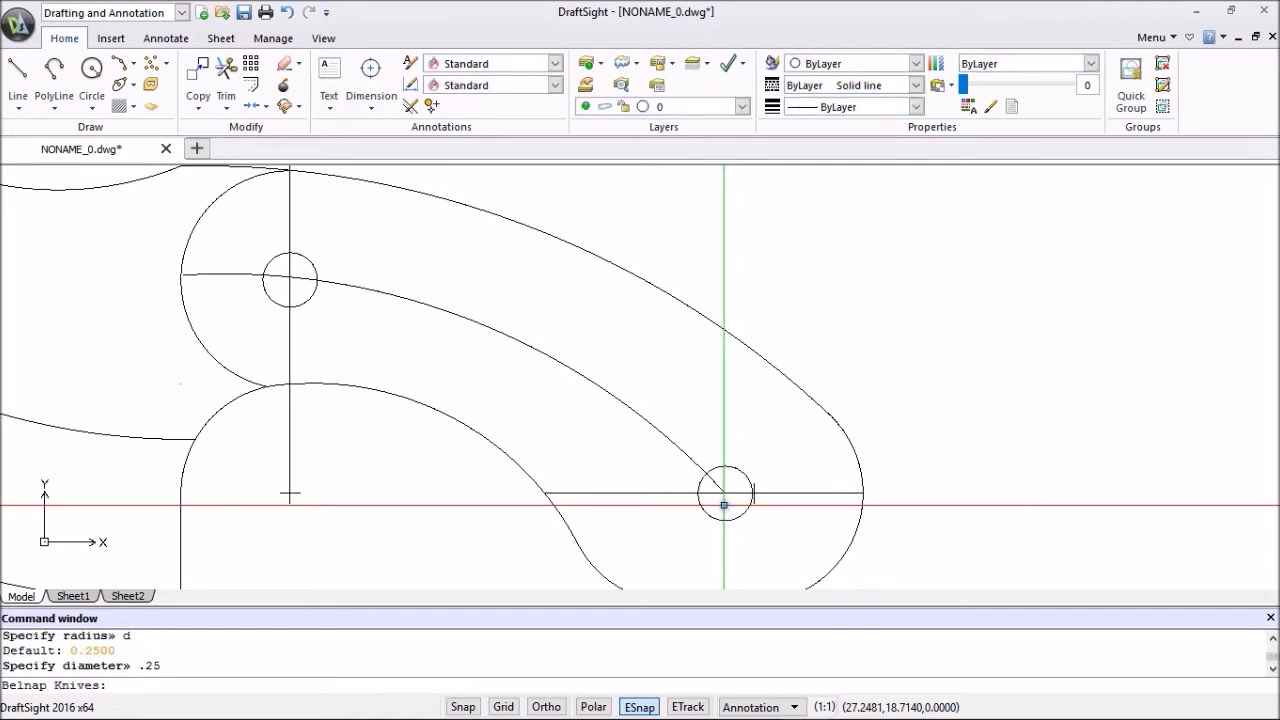
key("Escape")
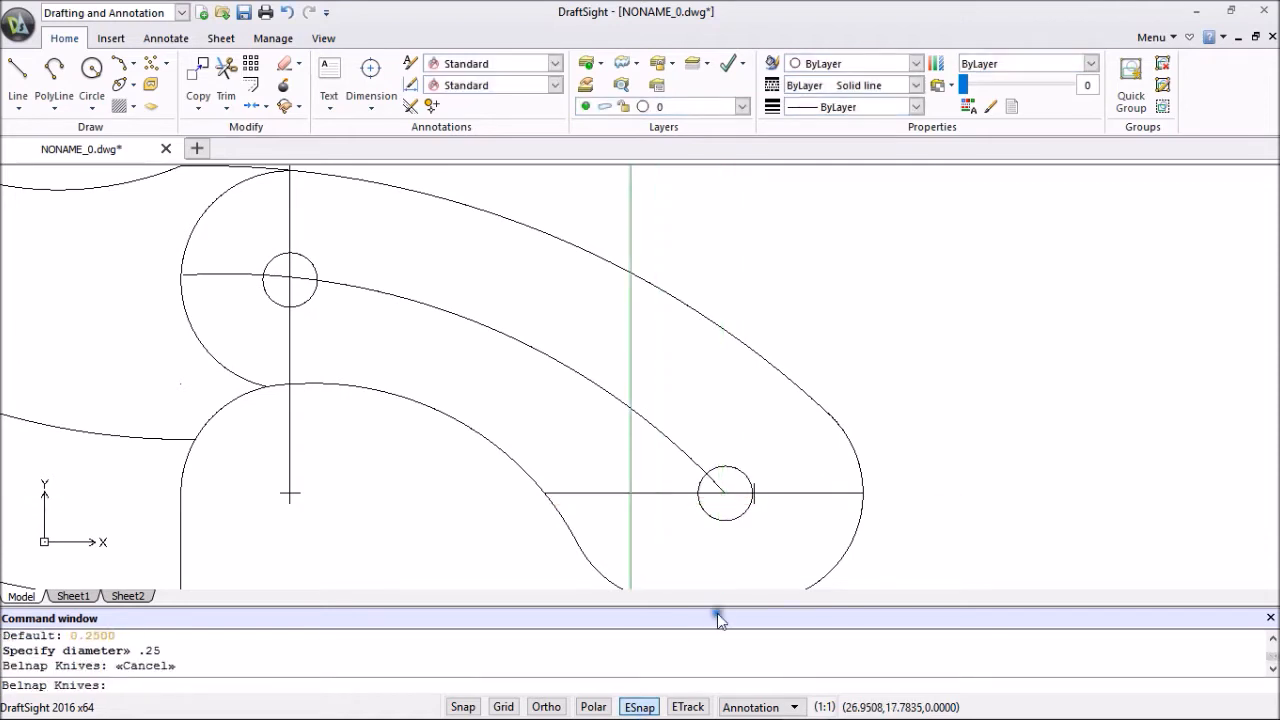
Delete the handle's construction geometry: the short vertical tick, the horizontal butt line, the centre arc and the vertical line through the pivot hole.
scroll(783, 528, "up", 3)
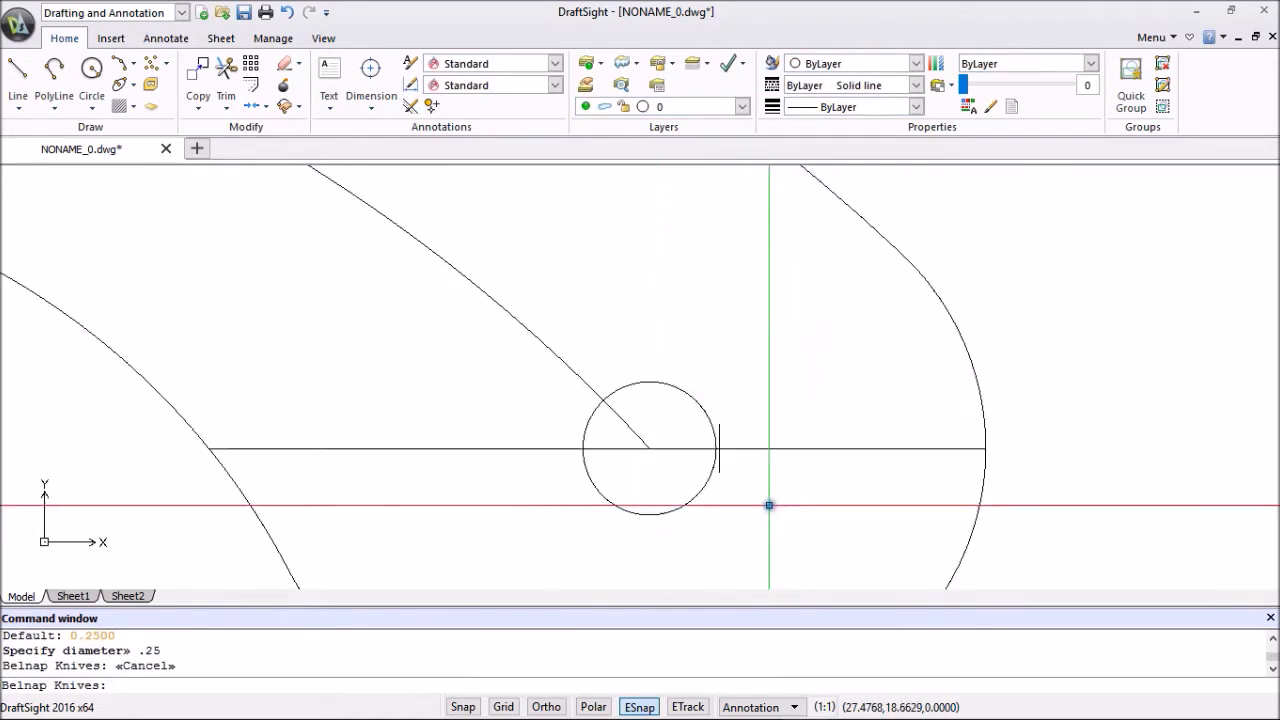
left_click(719, 470)
left_click(777, 449)
left_click(564, 356)
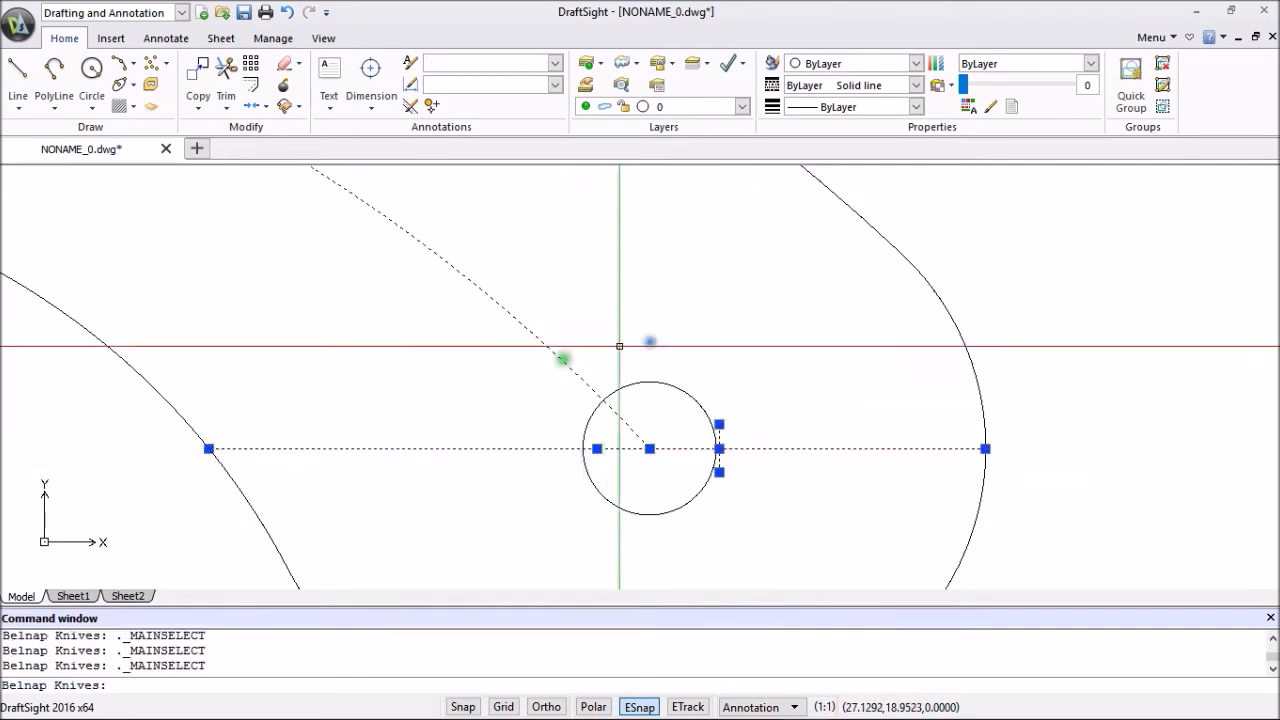
scroll(729, 327, "down", 8)
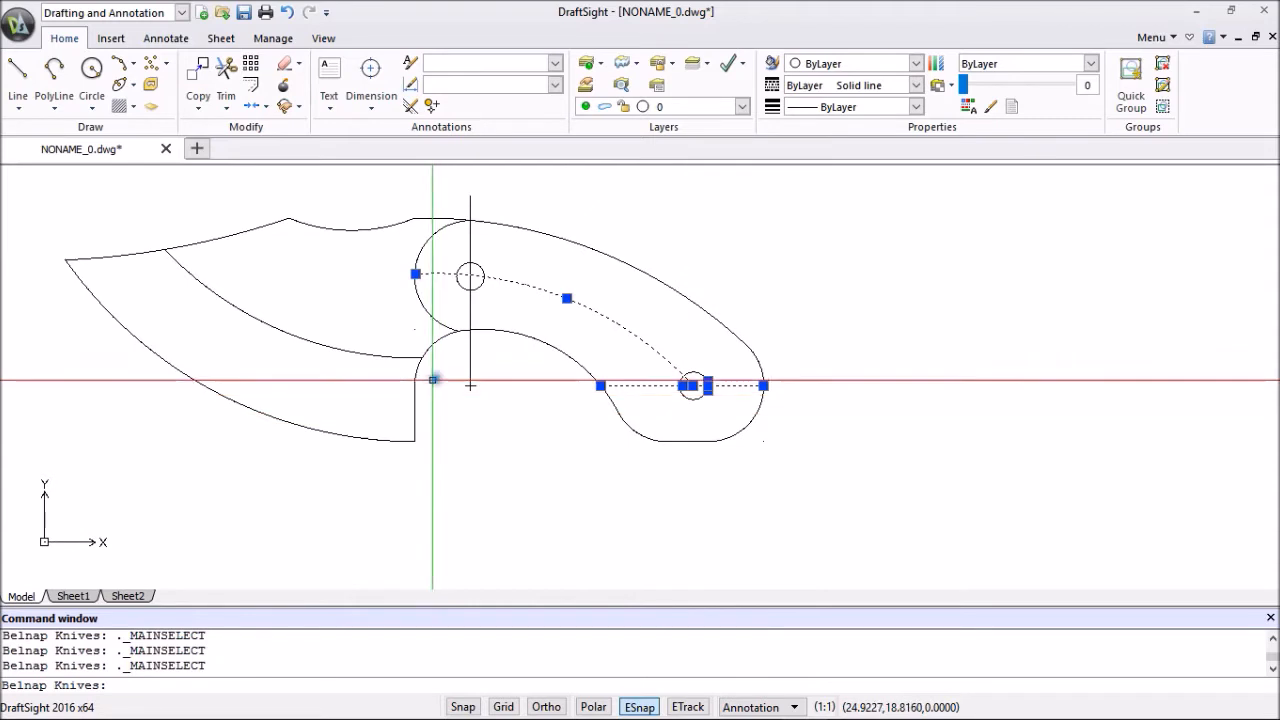
left_click(471, 385)
right_click(548, 399)
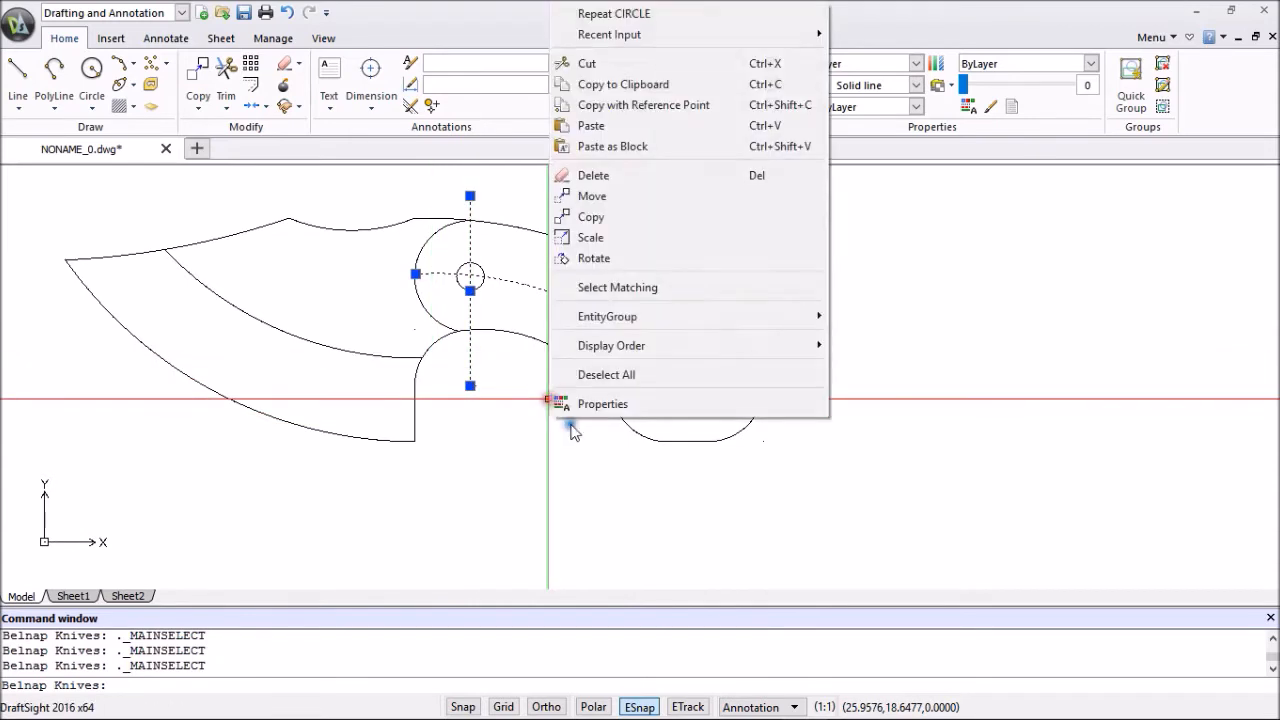
left_click(596, 180)
scroll(590, 400, "down", 3)
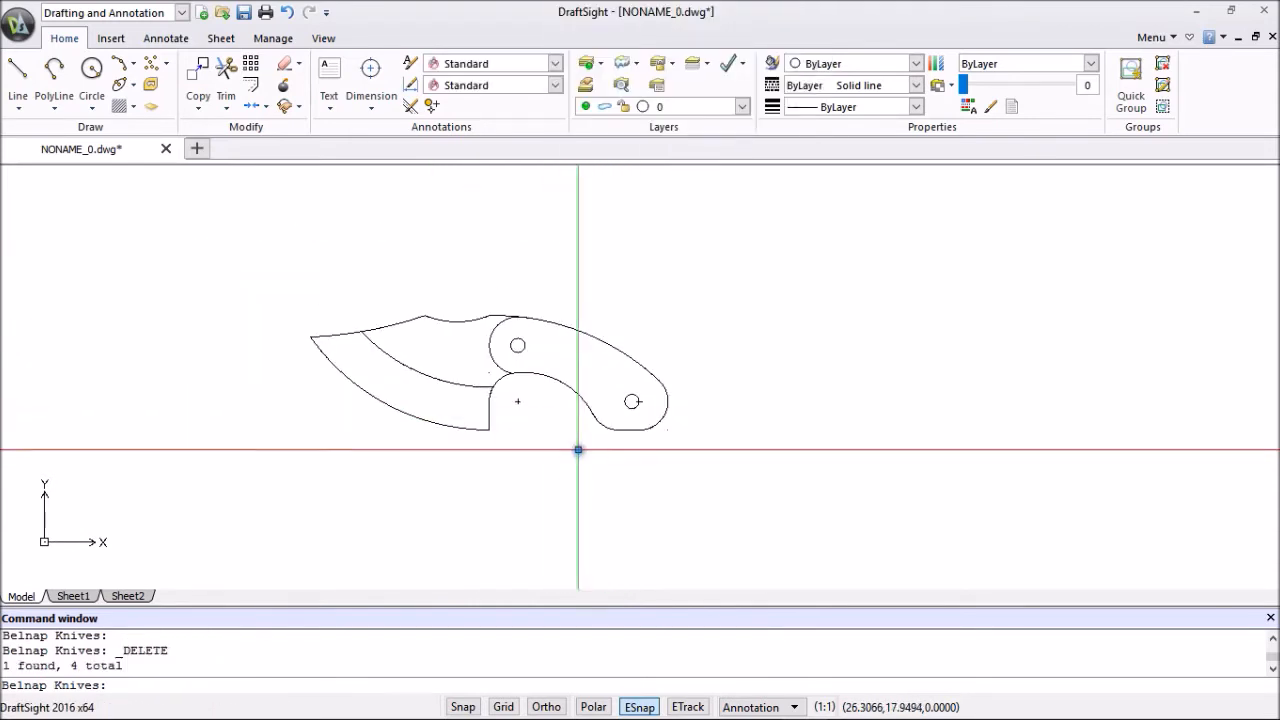
Delete the leftover short horizontal mark beside the butt-end hole.
scroll(700, 400, "up", 4)
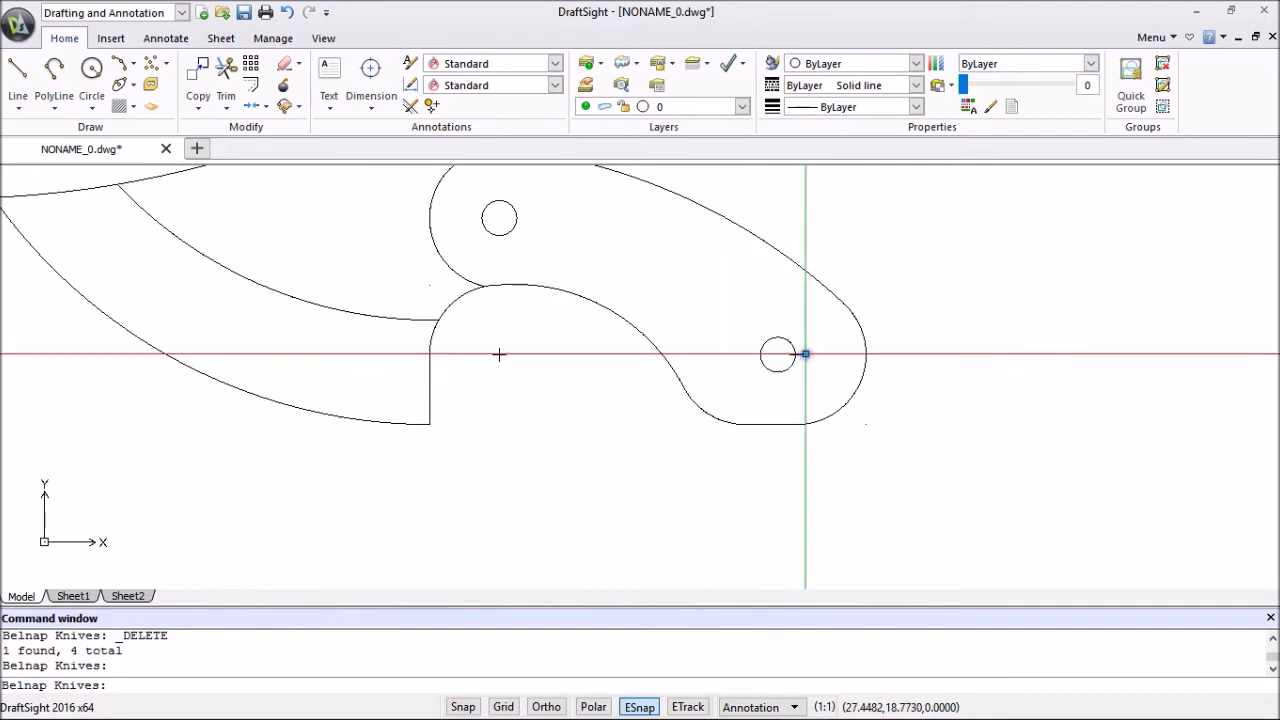
left_click(789, 355)
right_click(947, 318)
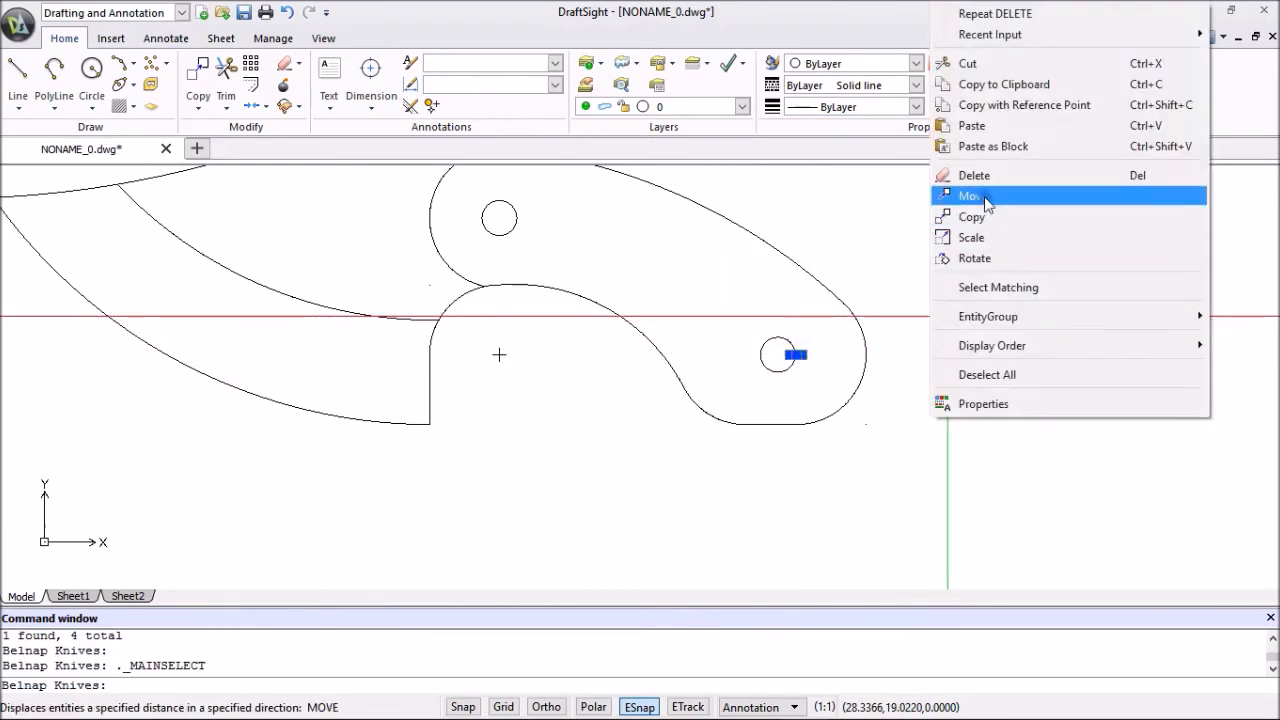
left_click(945, 175)
Delete both lines of the small cross mark below the pivot hole.
scroll(903, 350, "down", 3)
middle_click_drag(786, 371, 674, 526)
scroll(668, 508, "up", 2)
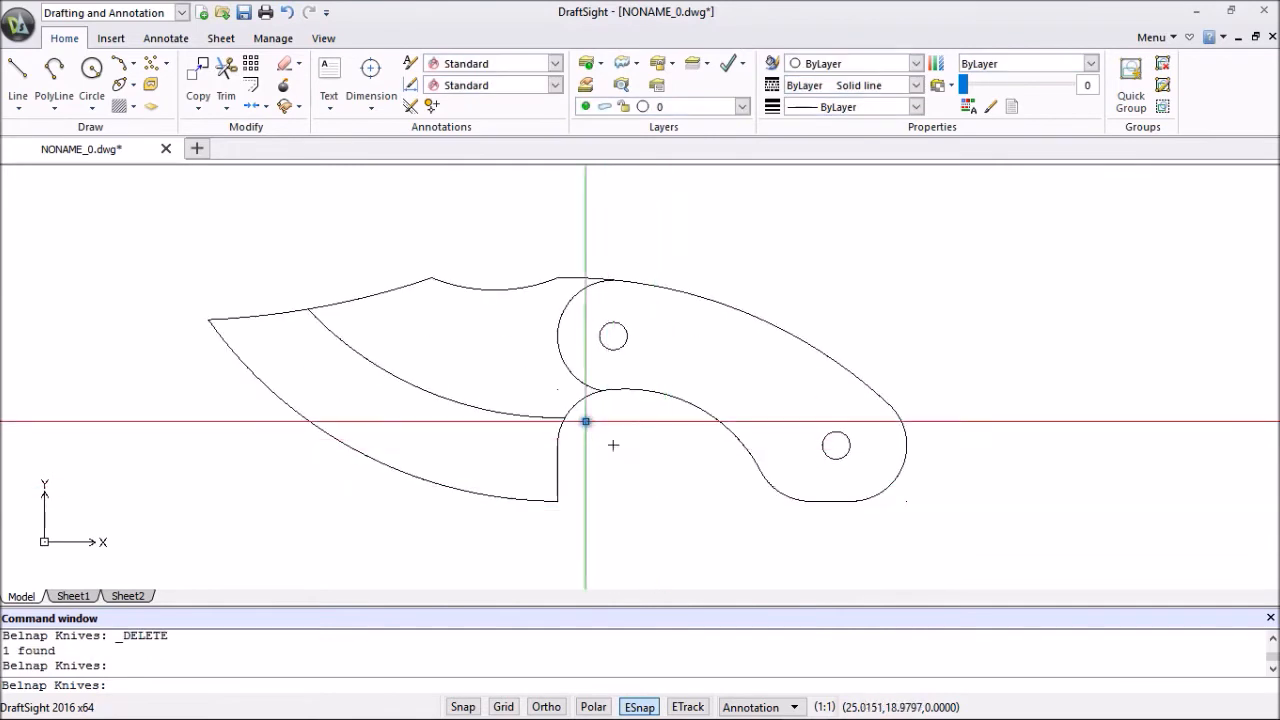
left_click(591, 424)
left_click(632, 471)
right_click(648, 488)
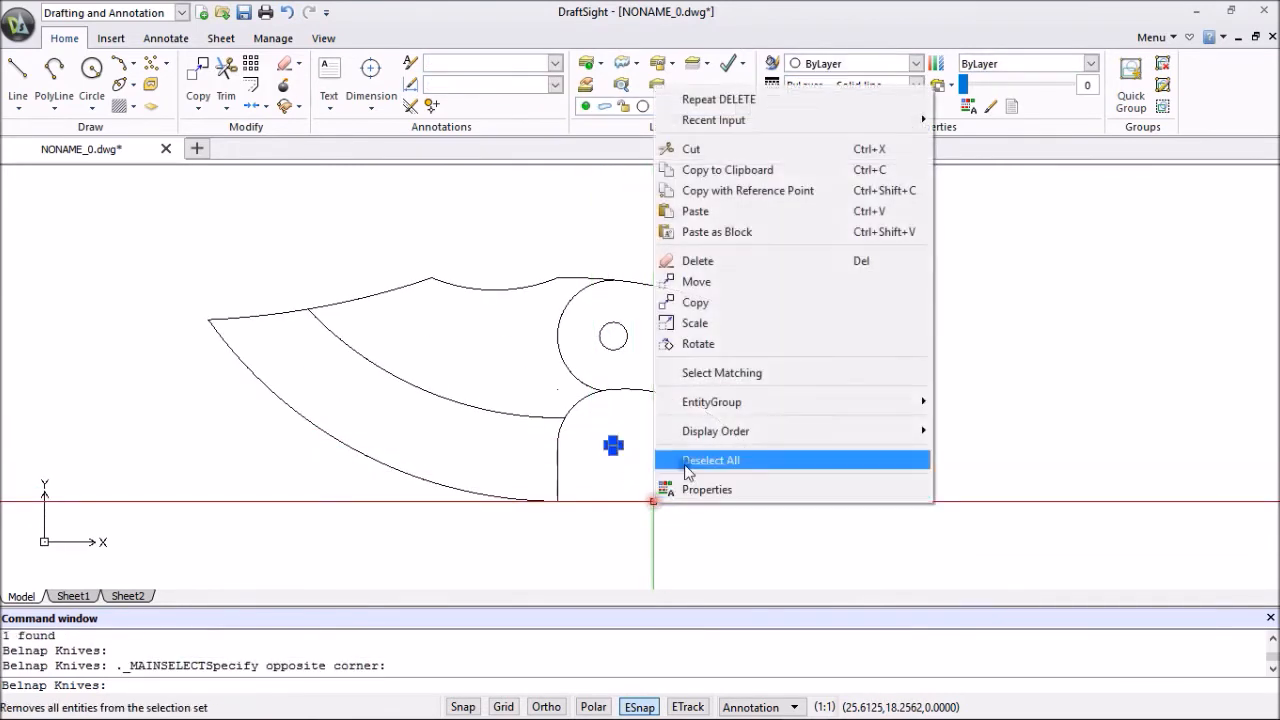
left_click(724, 262)
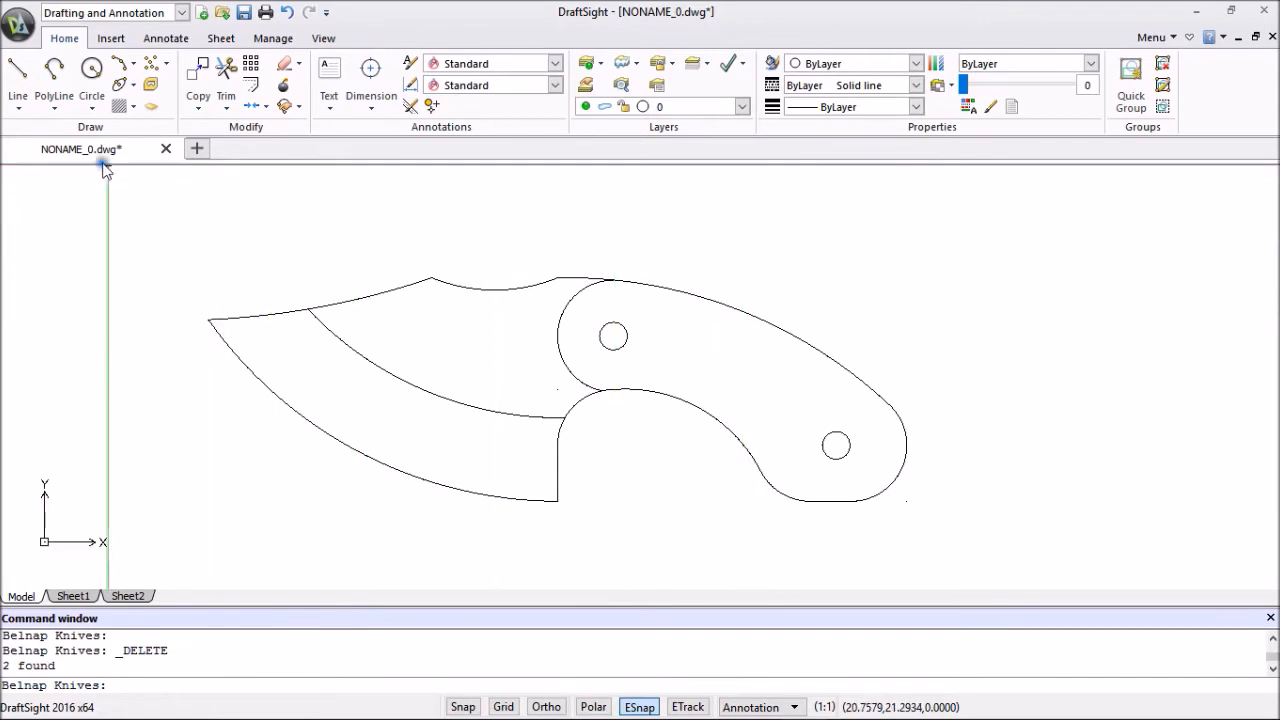
Set up a one-colour fill in the Hatch / Fill settings using the standard gray with index colour 254.
left_click(120, 108)
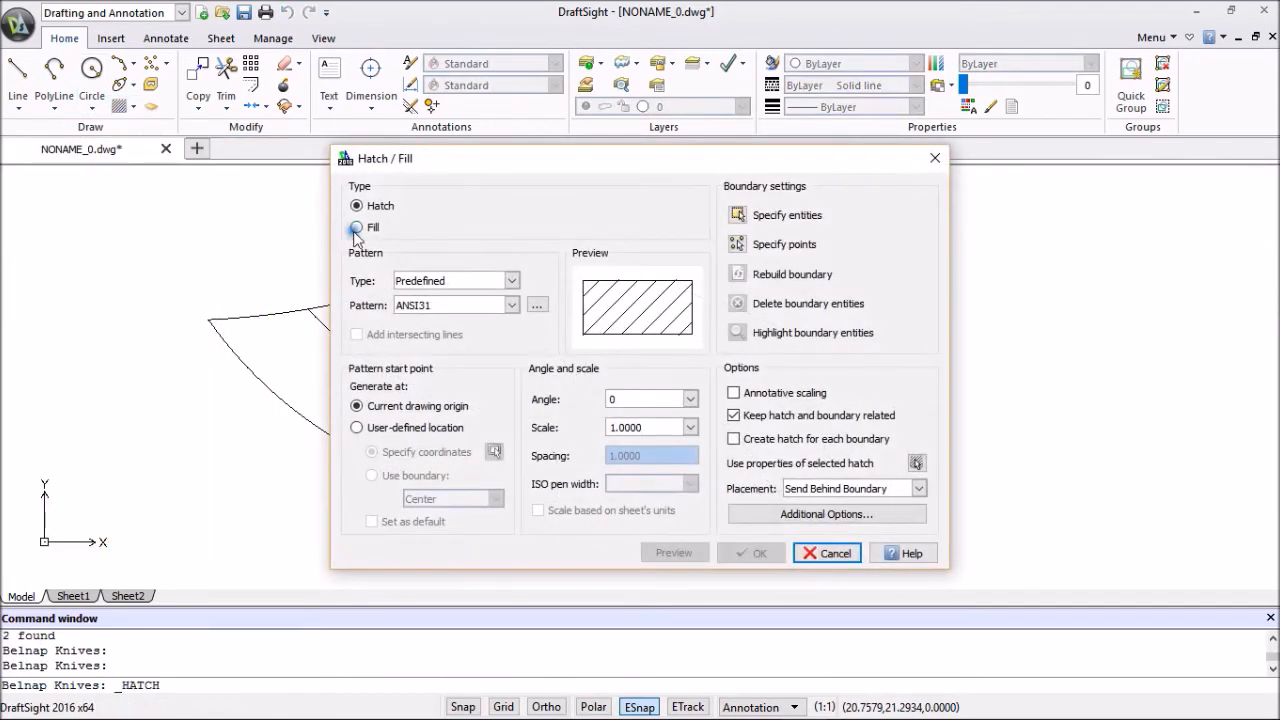
left_click(356, 228)
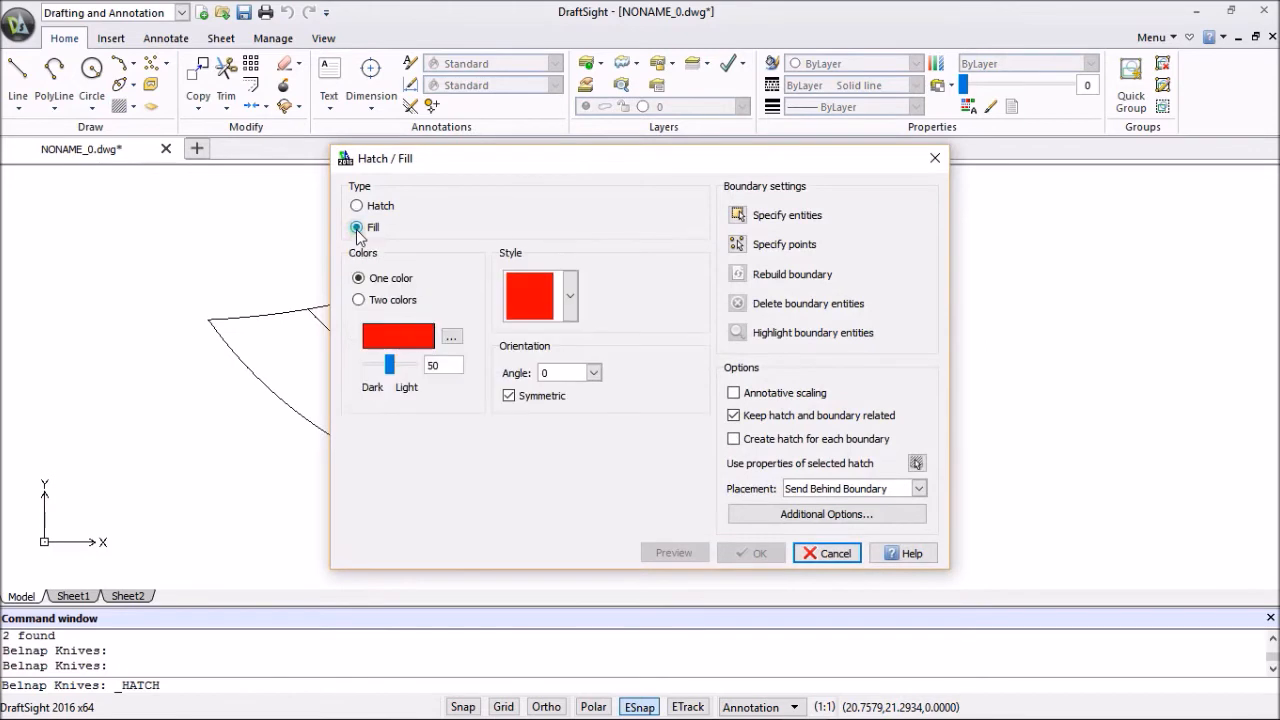
left_click(452, 337)
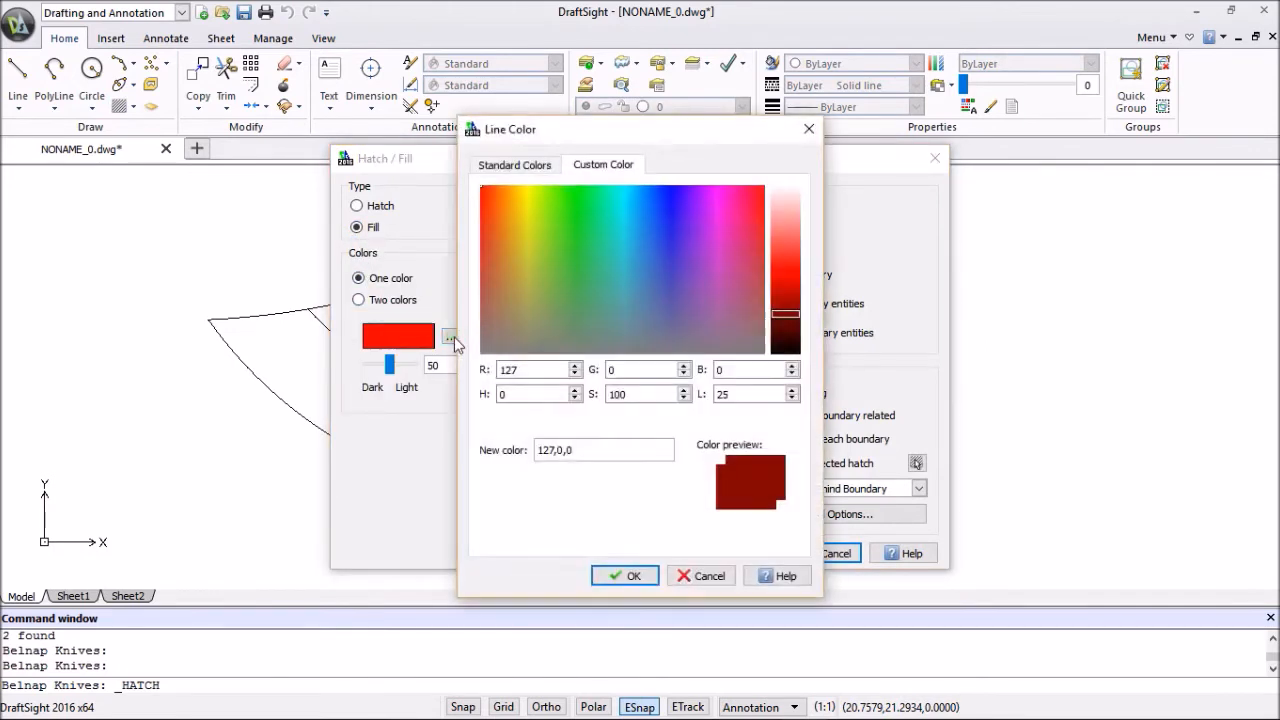
left_click(515, 166)
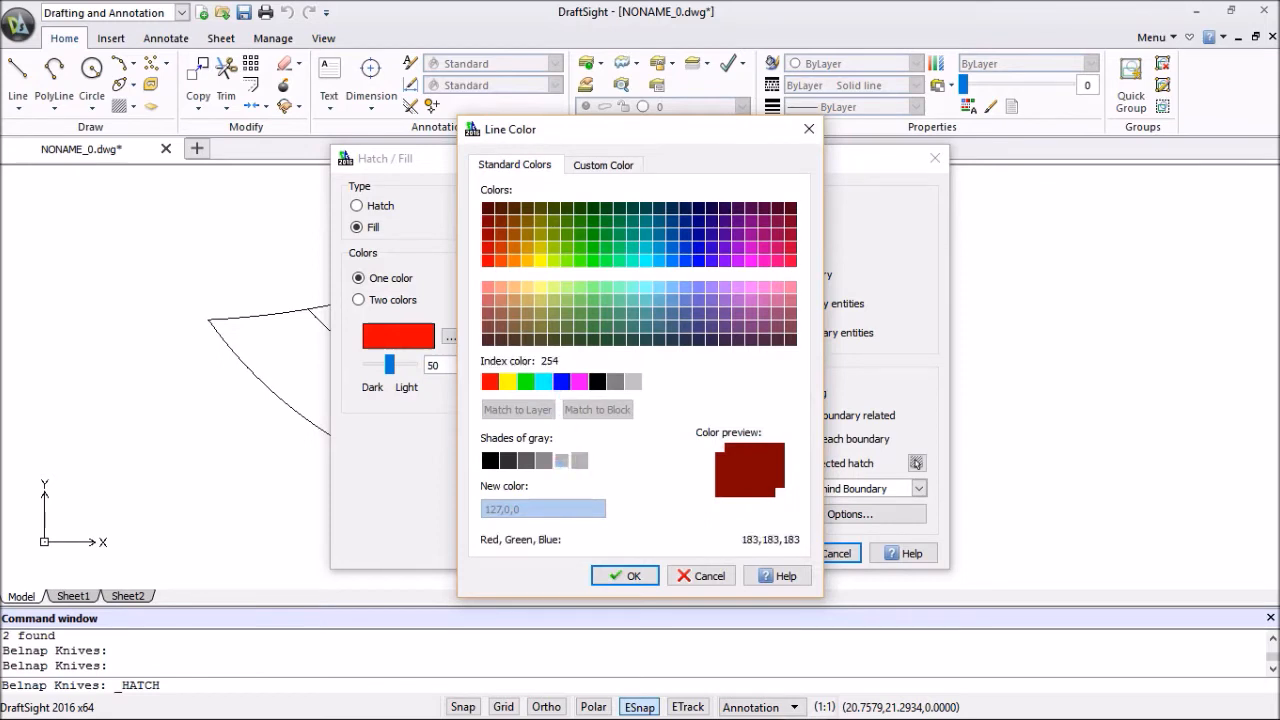
left_click(561, 460)
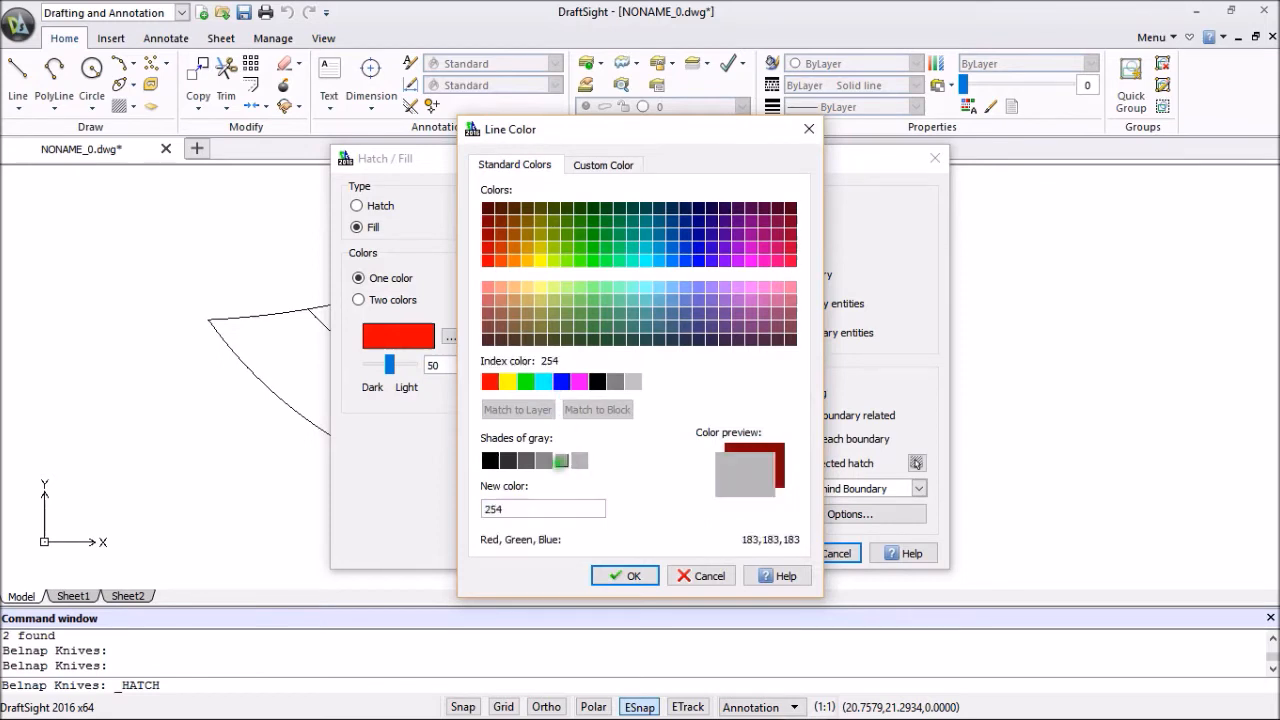
left_click(636, 577)
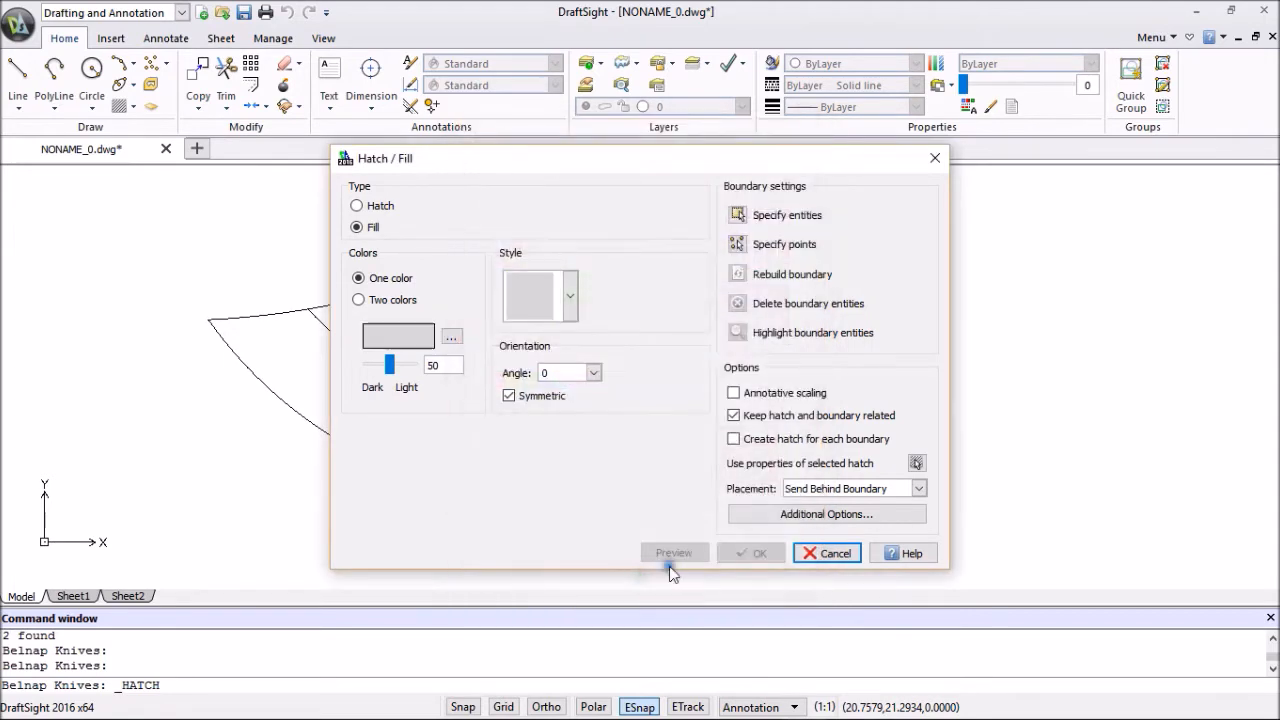
Fill the lower blade area between the cutting edge and the blade line with the light gray one-colour fill.
left_click(740, 247)
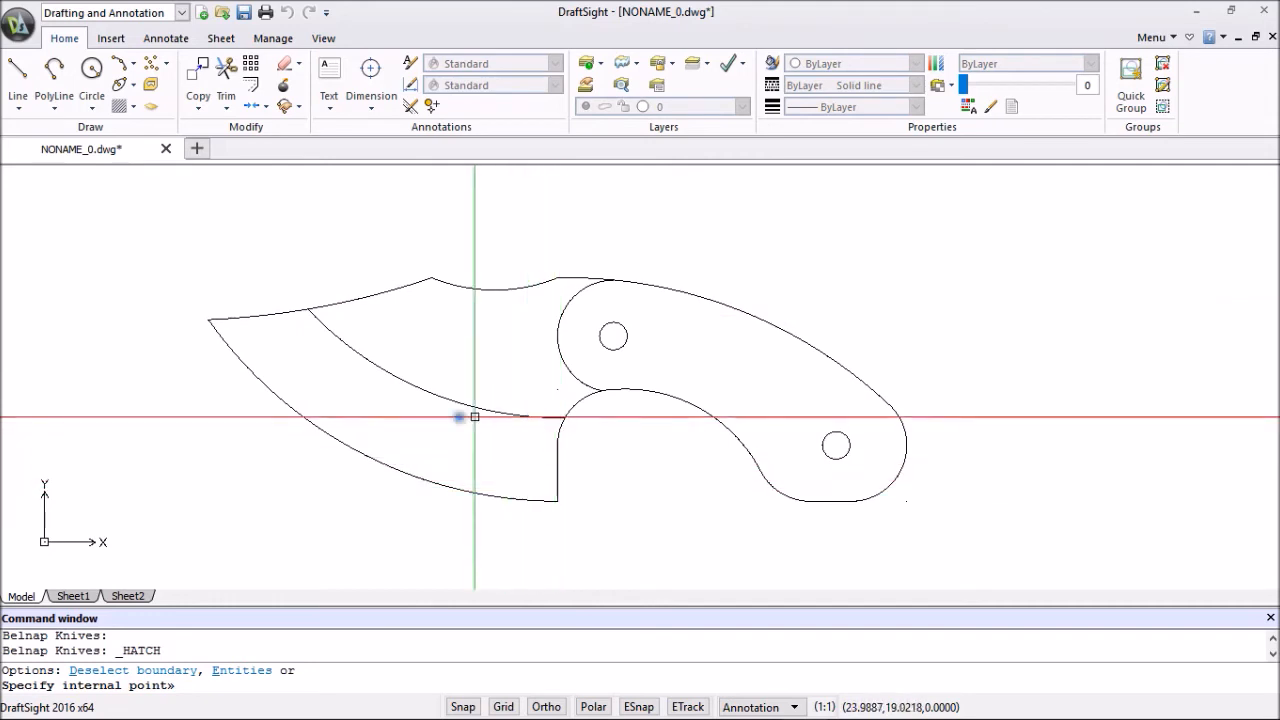
left_click(416, 431)
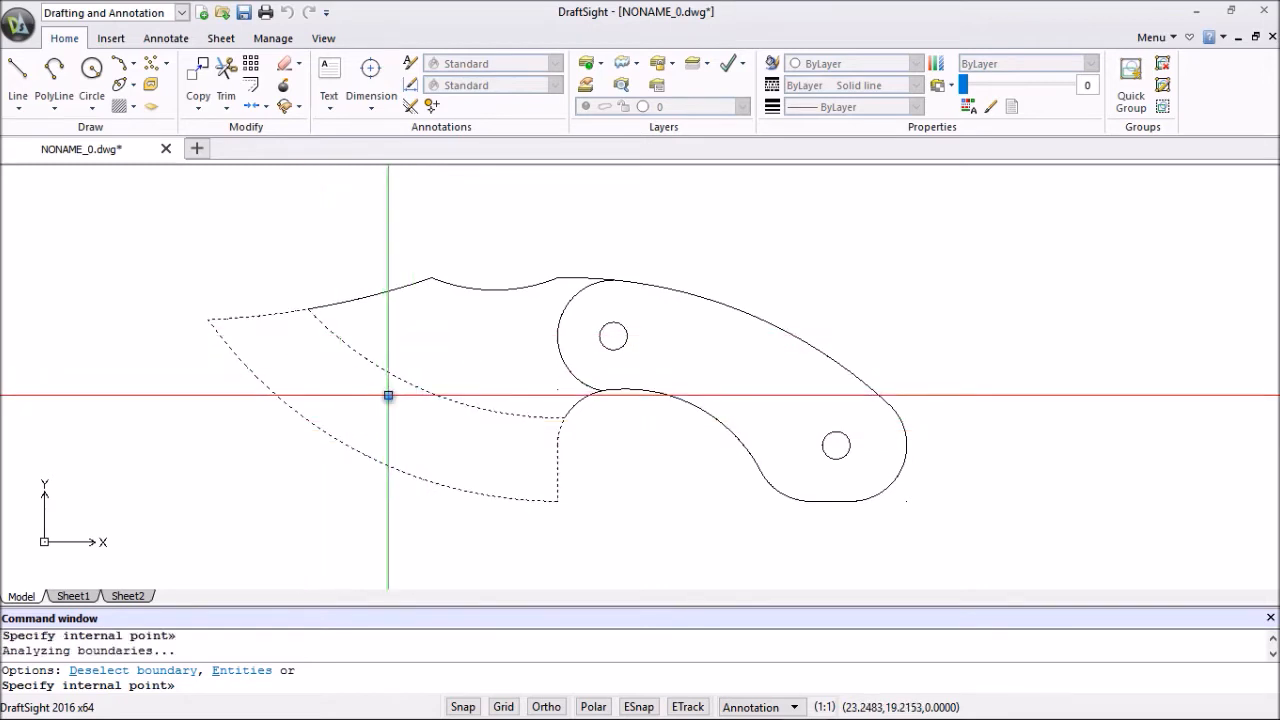
key("Return")
left_click(440, 435)
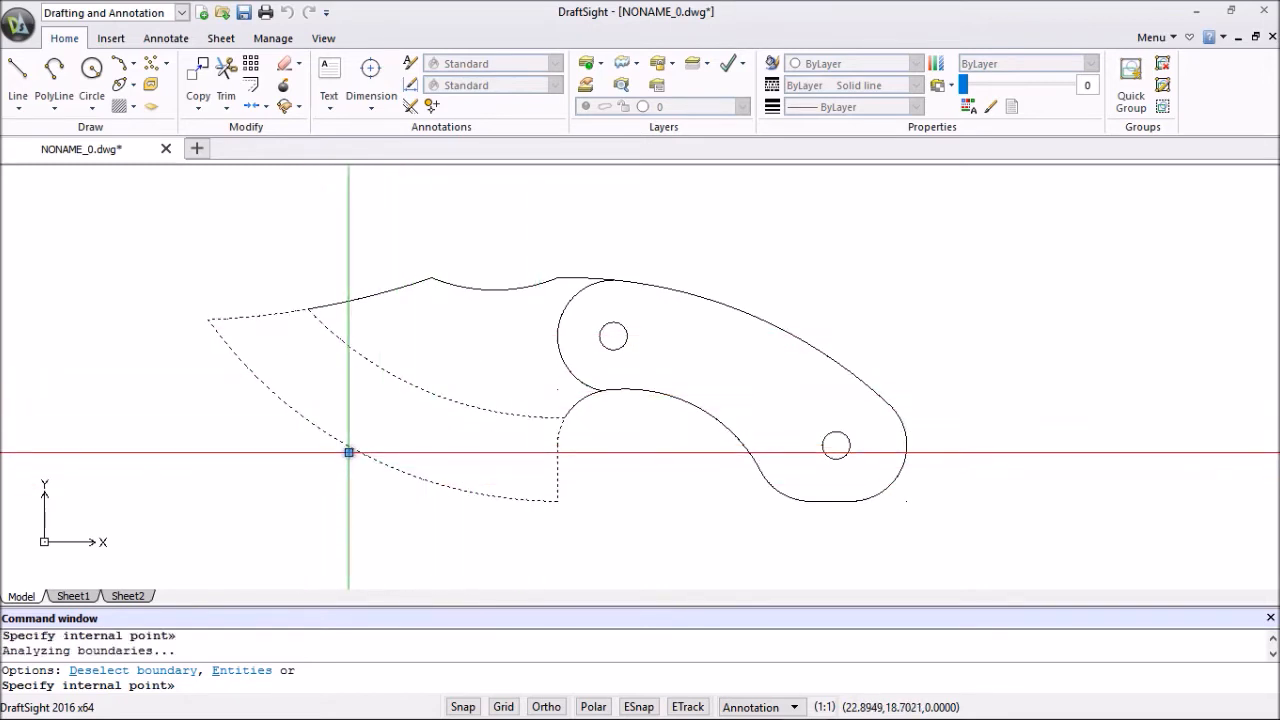
right_click(611, 495)
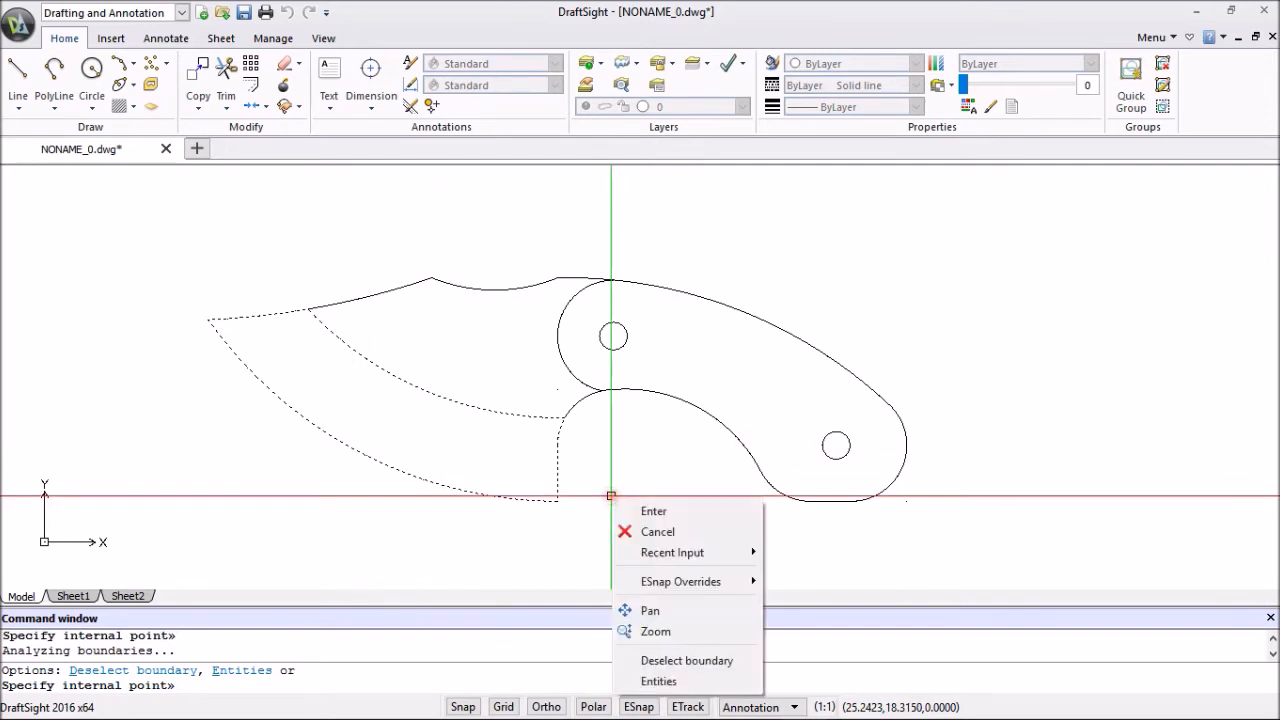
left_click(653, 512)
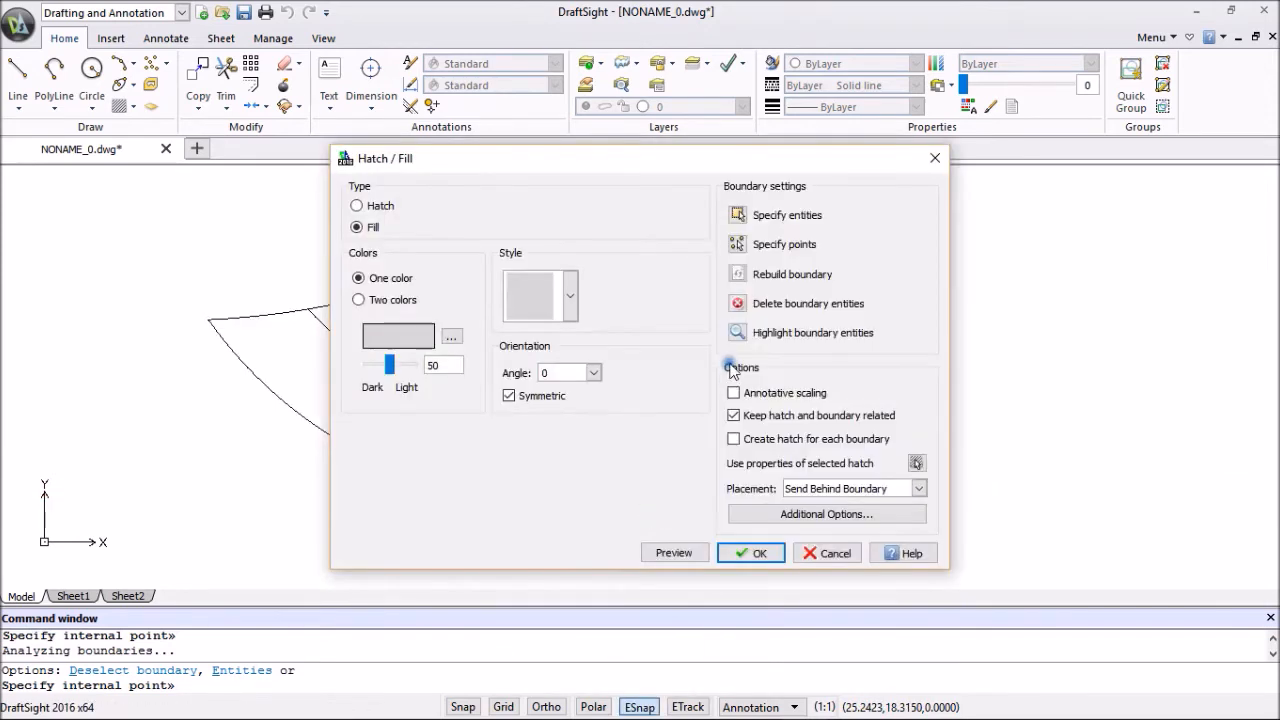
left_click(754, 553)
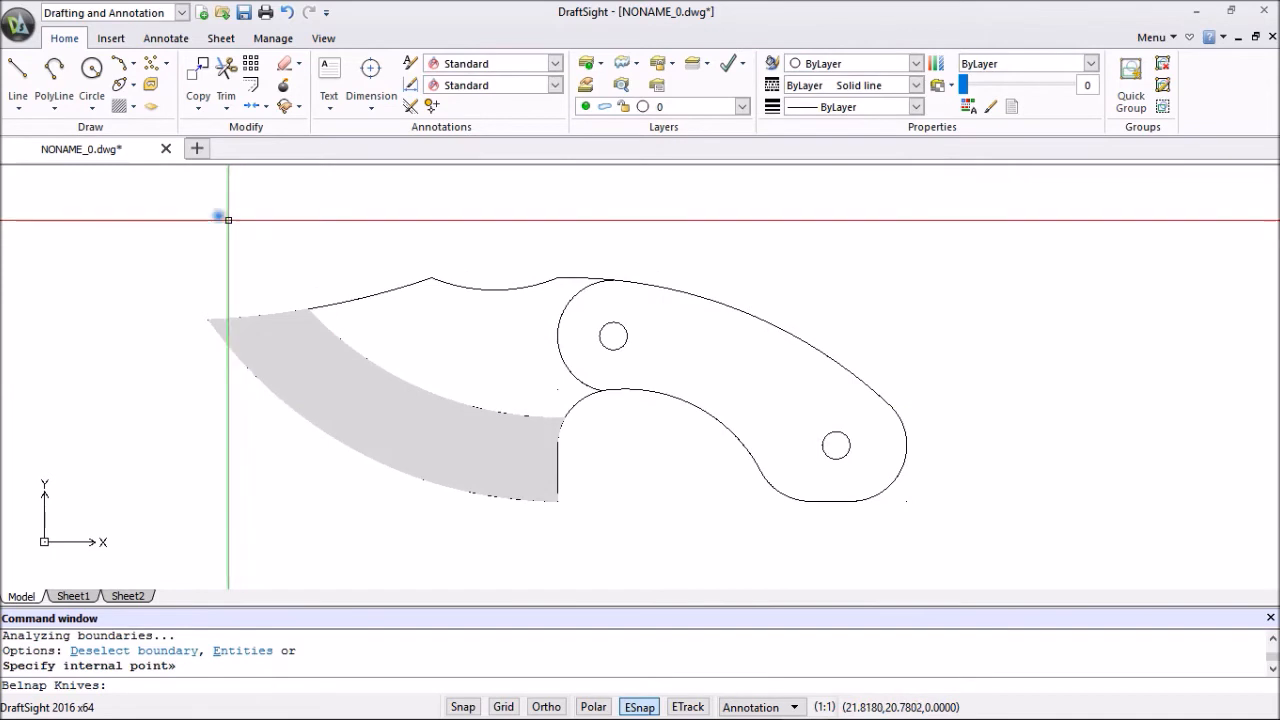
Set up a new one-colour fill in the Hatch / Fill settings using the dark gray with index colour 251.
left_click(120, 106)
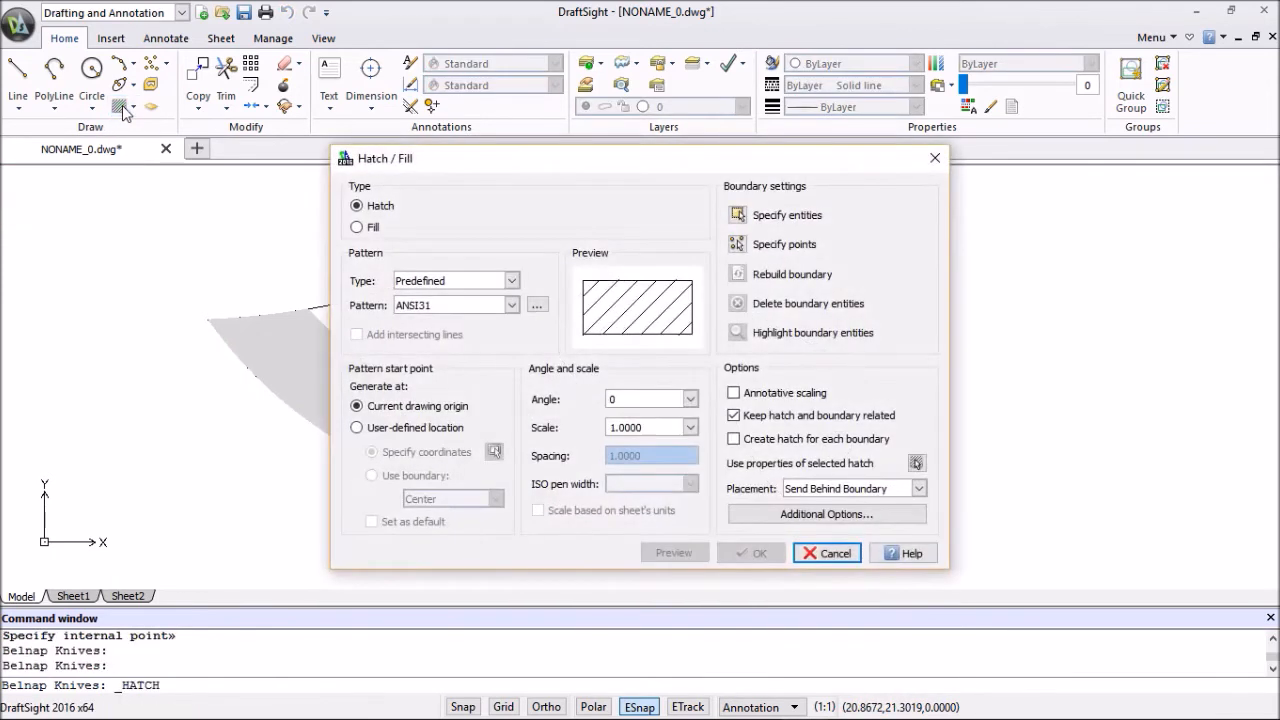
left_click(358, 228)
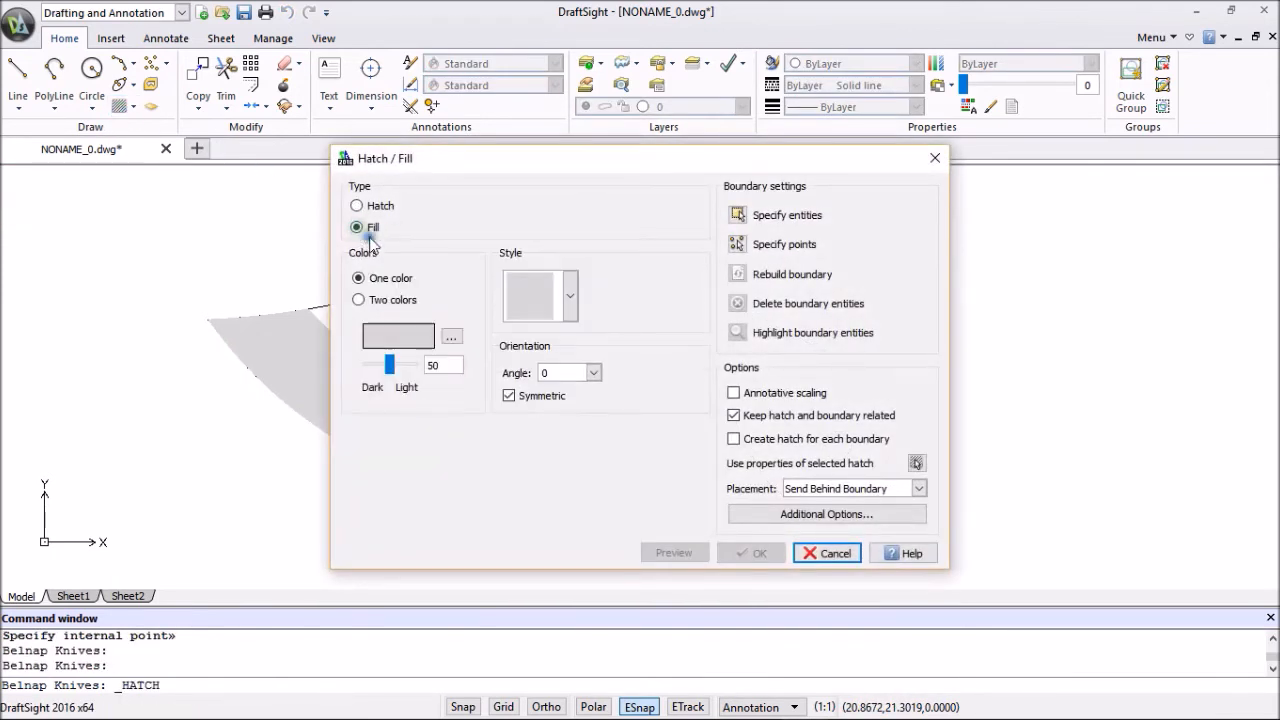
left_click(452, 338)
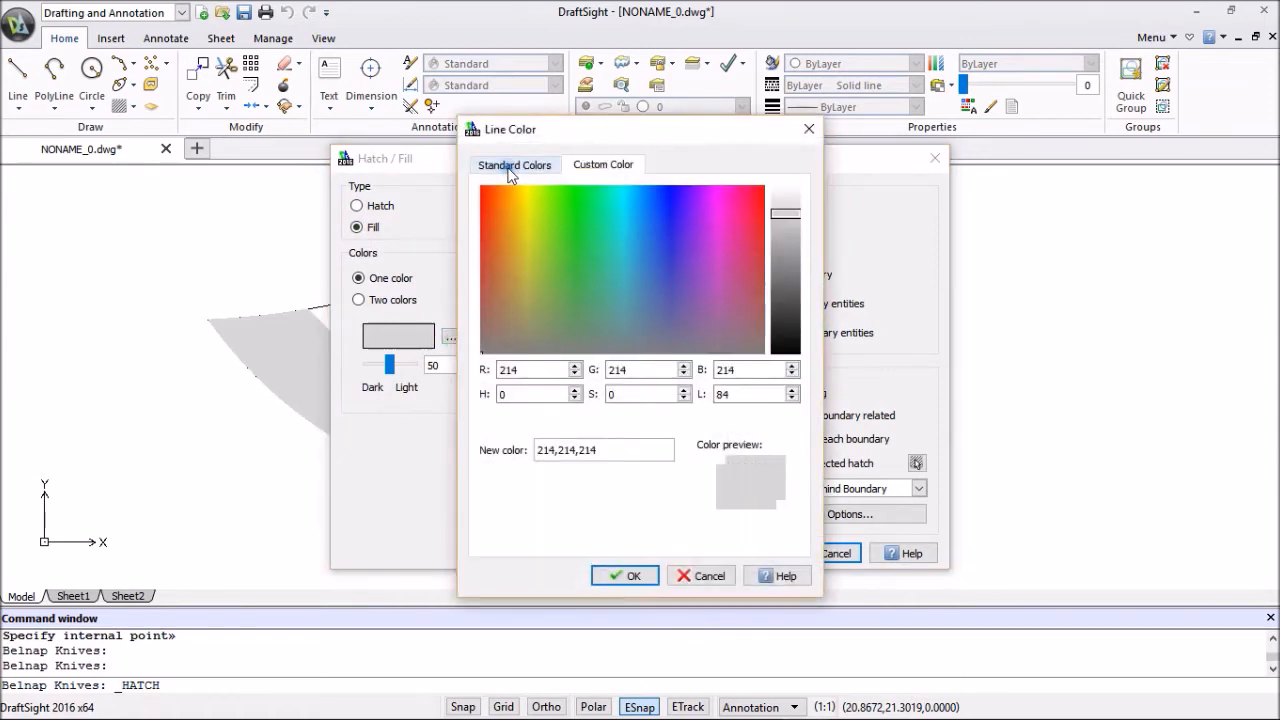
left_click(511, 168)
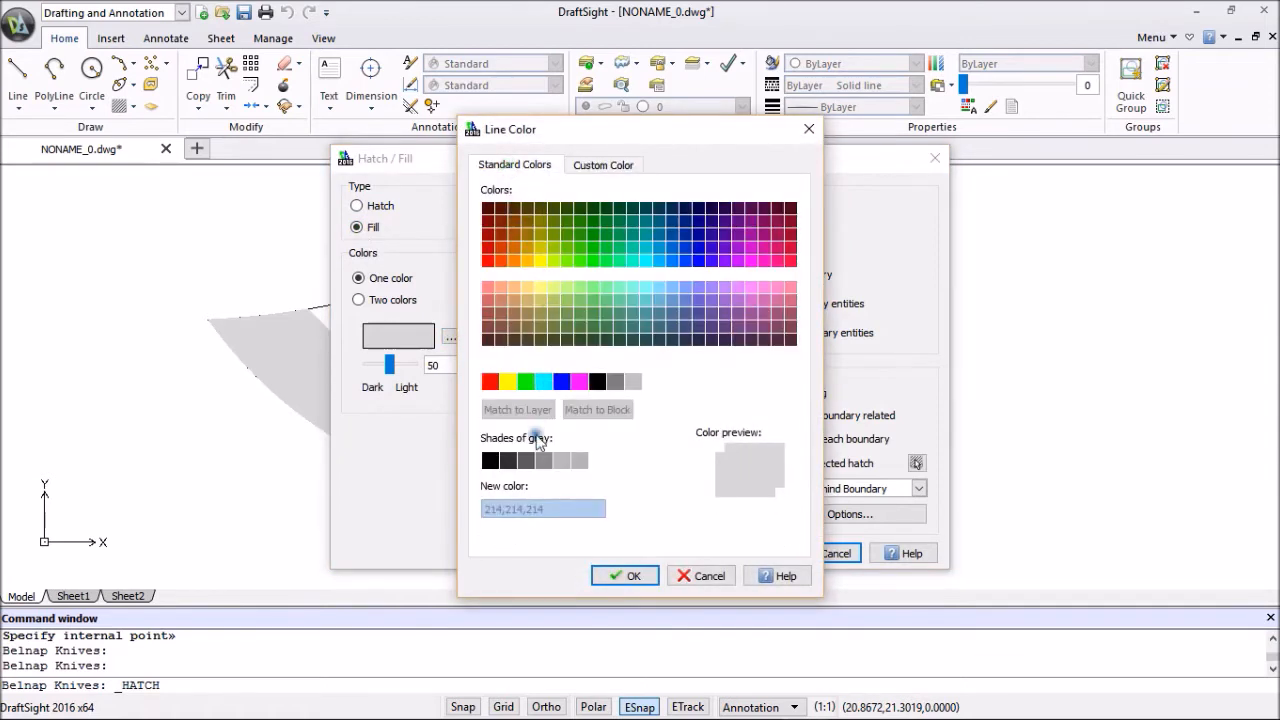
left_click(508, 460)
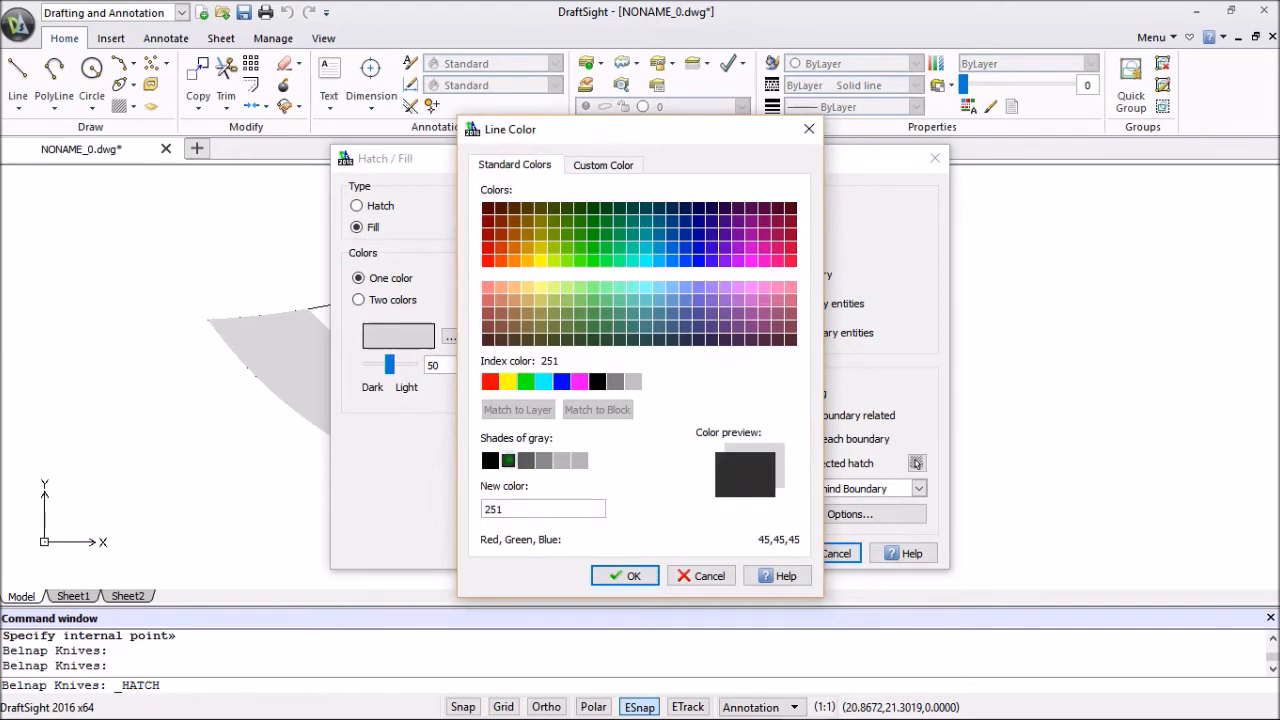
left_click(635, 577)
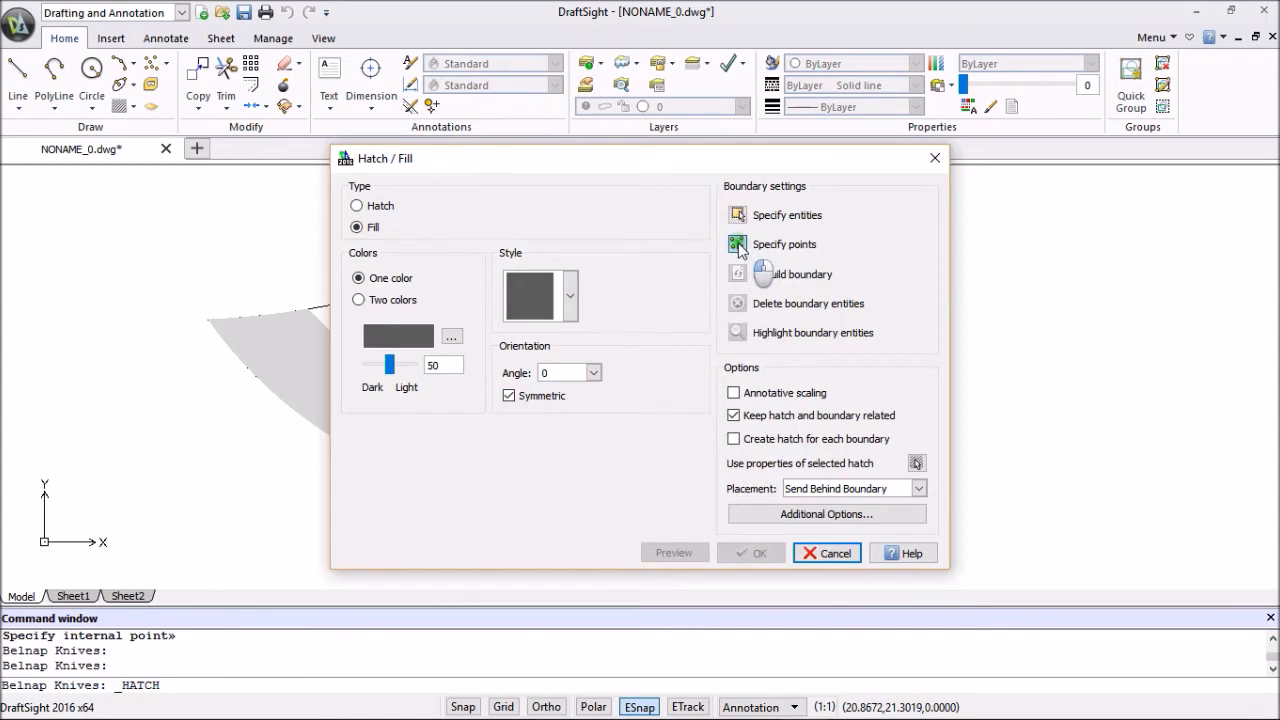
left_click(737, 244)
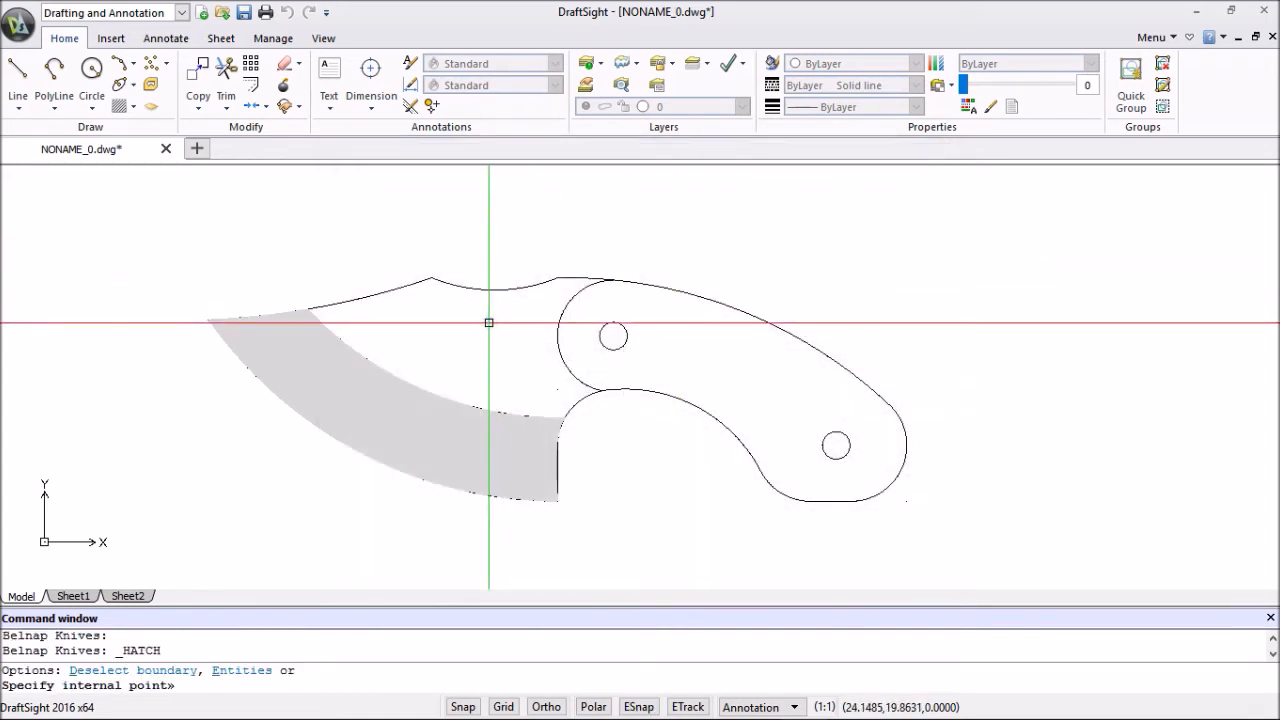
left_click(489, 322)
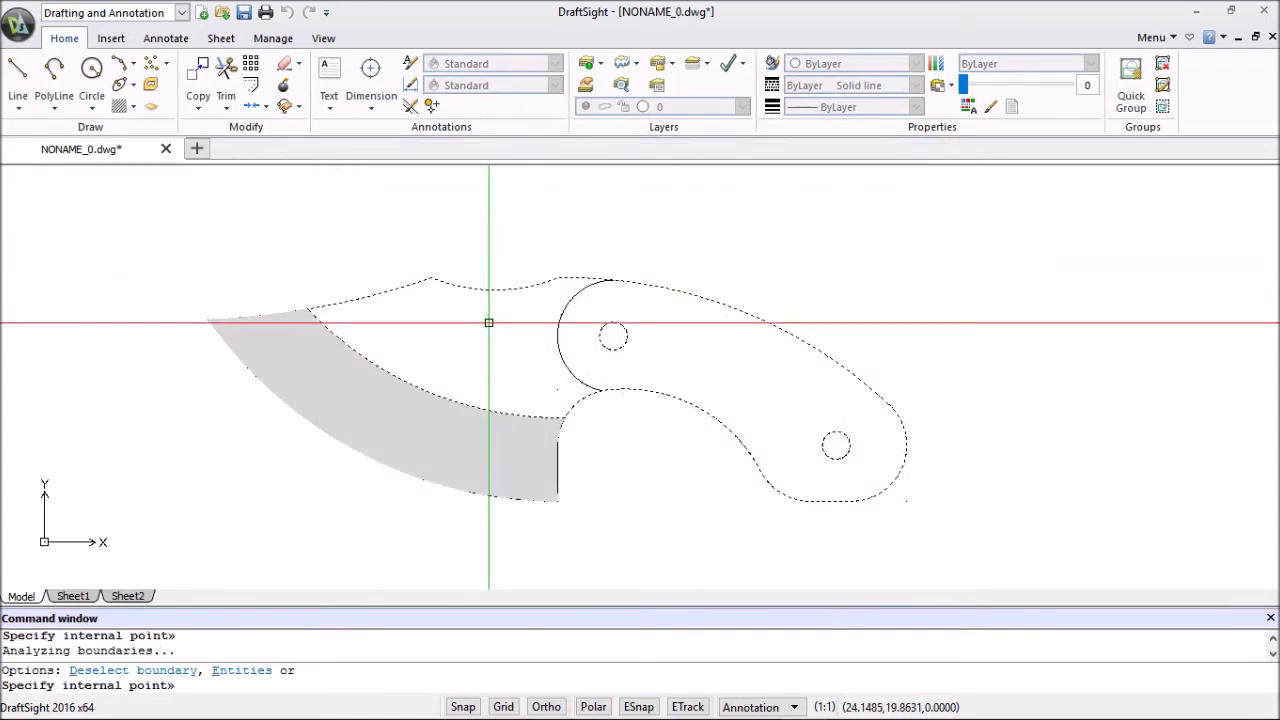
key("Escape")
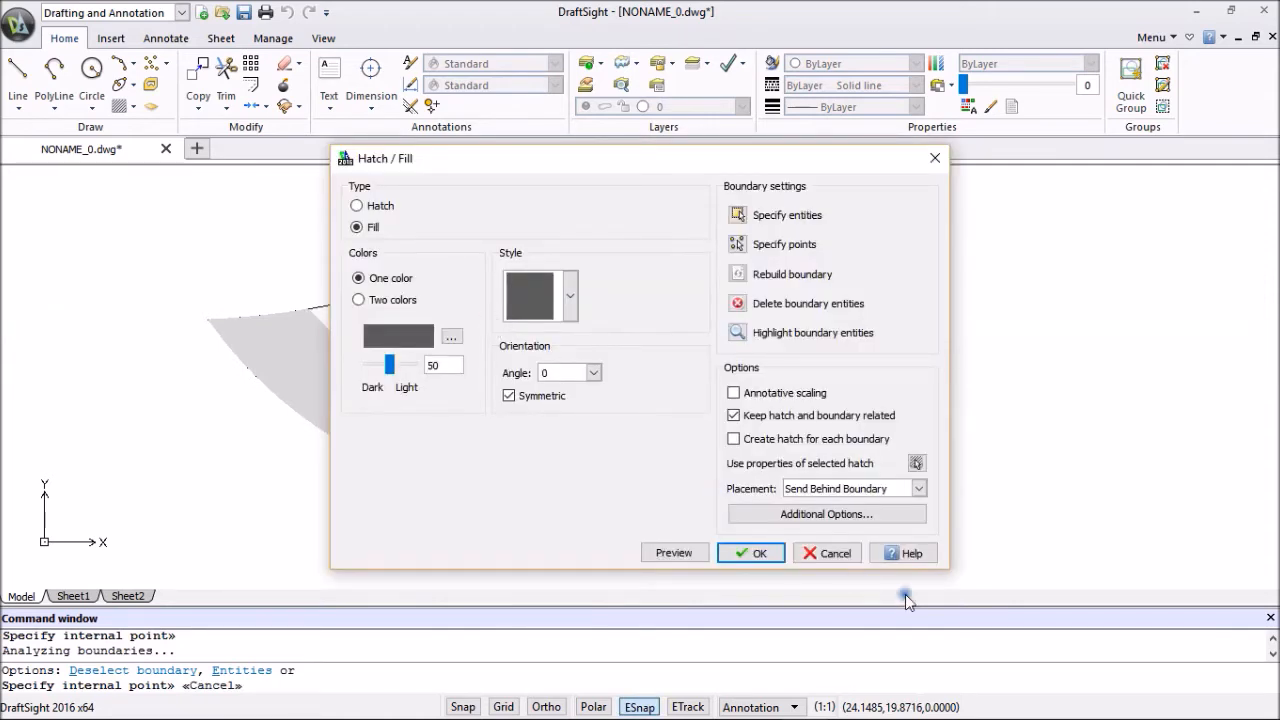
left_click(833, 557)
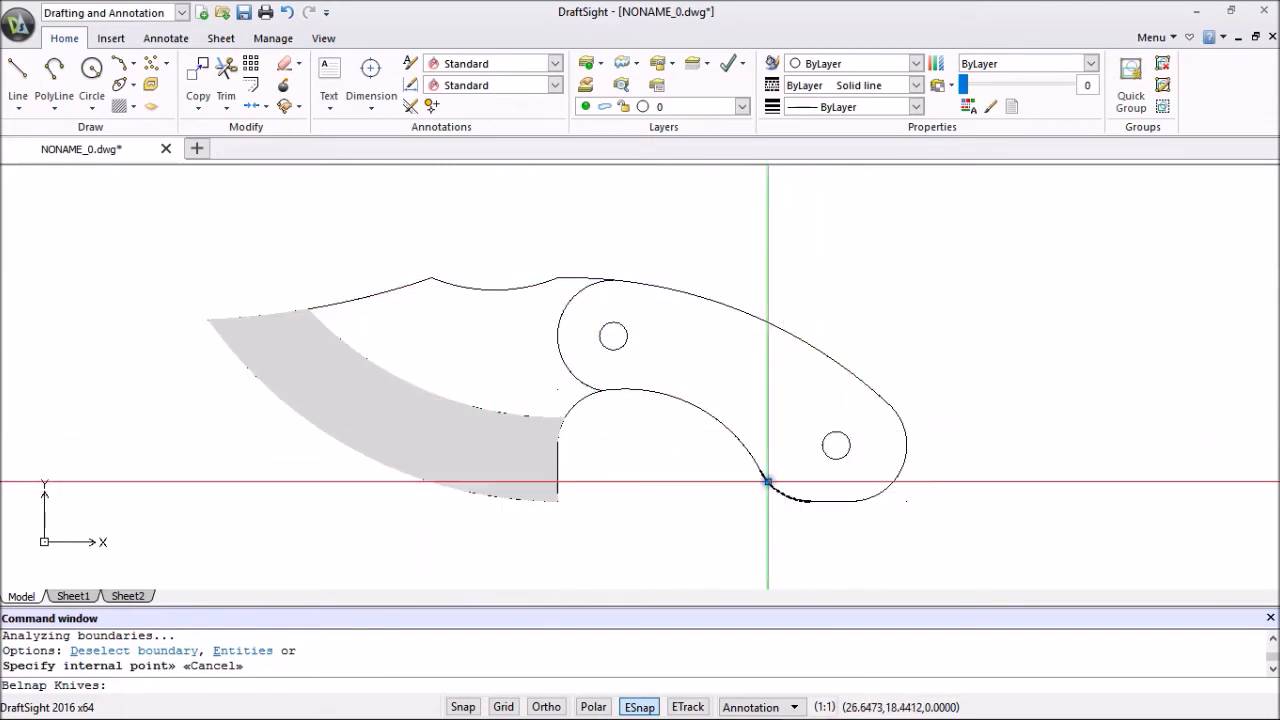
Close the gap at the handle's upper edge by stretching the upper endpoint of the arc around the pivot hole onto the edge curve.
scroll(660, 317, "up", 5)
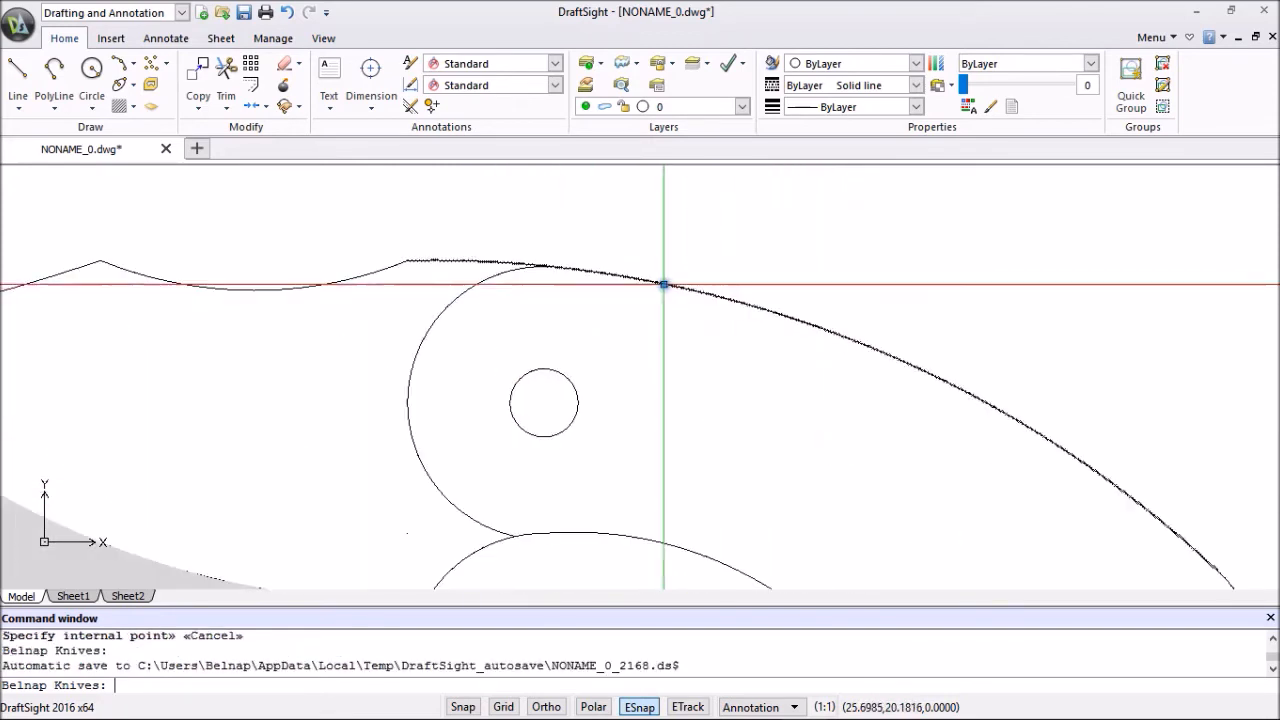
mouse_move(677, 280)
middle_mouse_down()
mouse_move(557, 269)
mouse_move(586, 377)
middle_mouse_up()
scroll(548, 391, "up", 4)
mouse_move(486, 371)
middle_mouse_down()
mouse_move(540, 429)
mouse_move(593, 452)
middle_mouse_up()
scroll(593, 452, "up", 2)
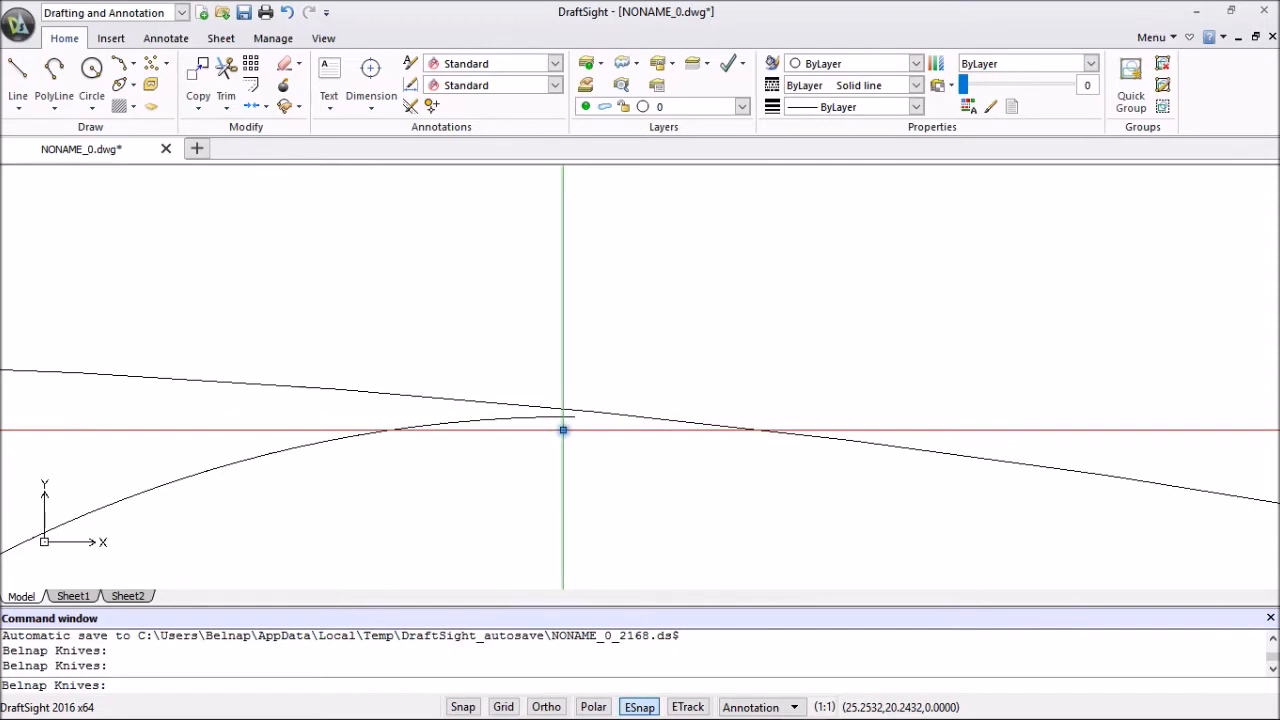
left_click(556, 416)
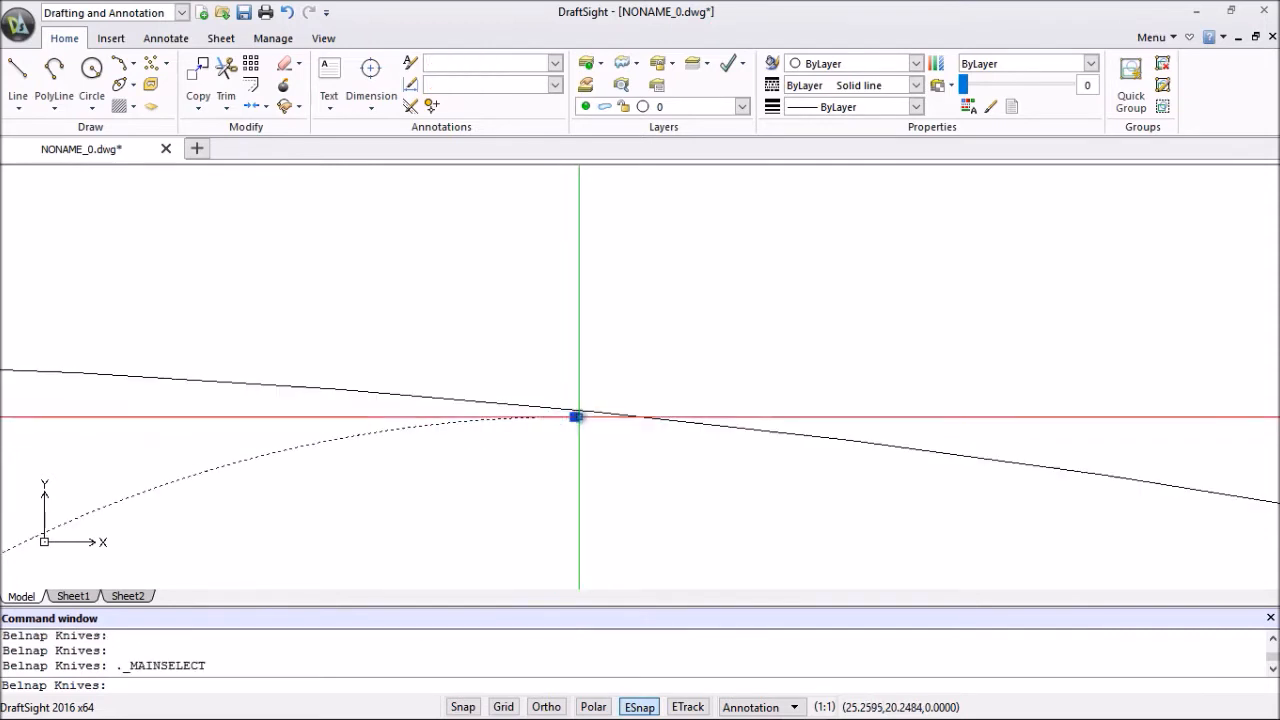
left_click(574, 416)
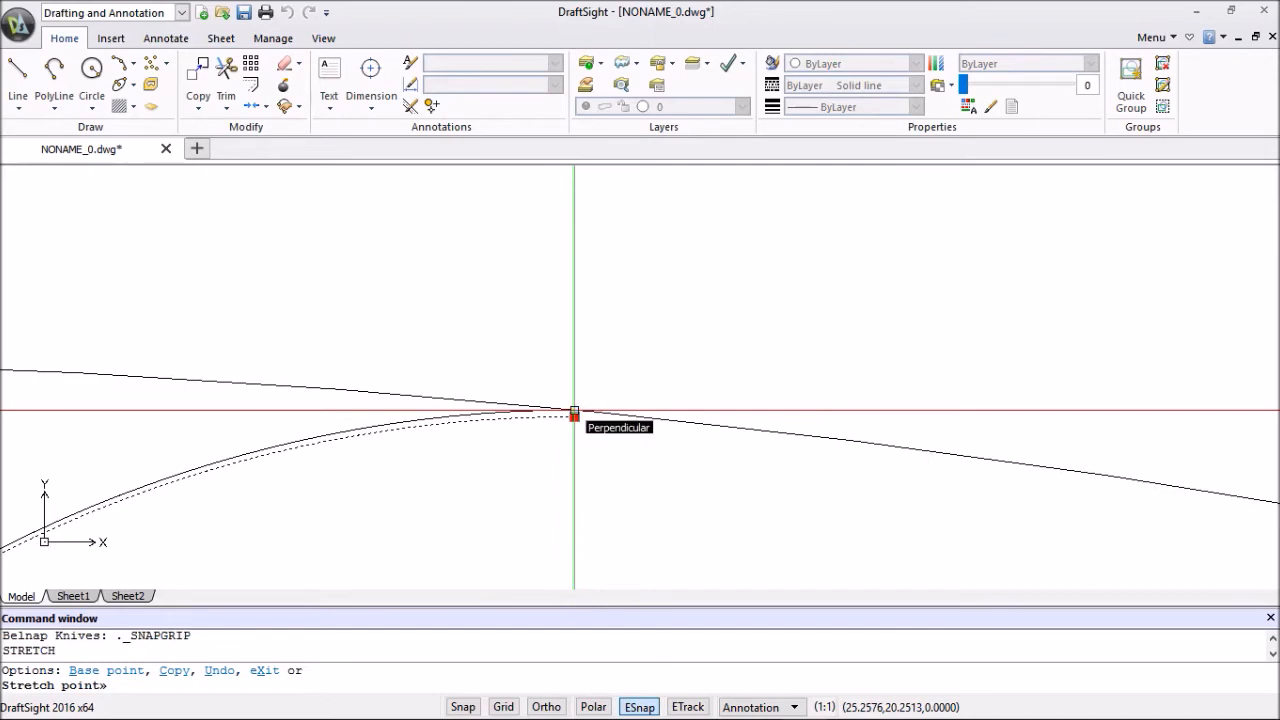
left_click(574, 413)
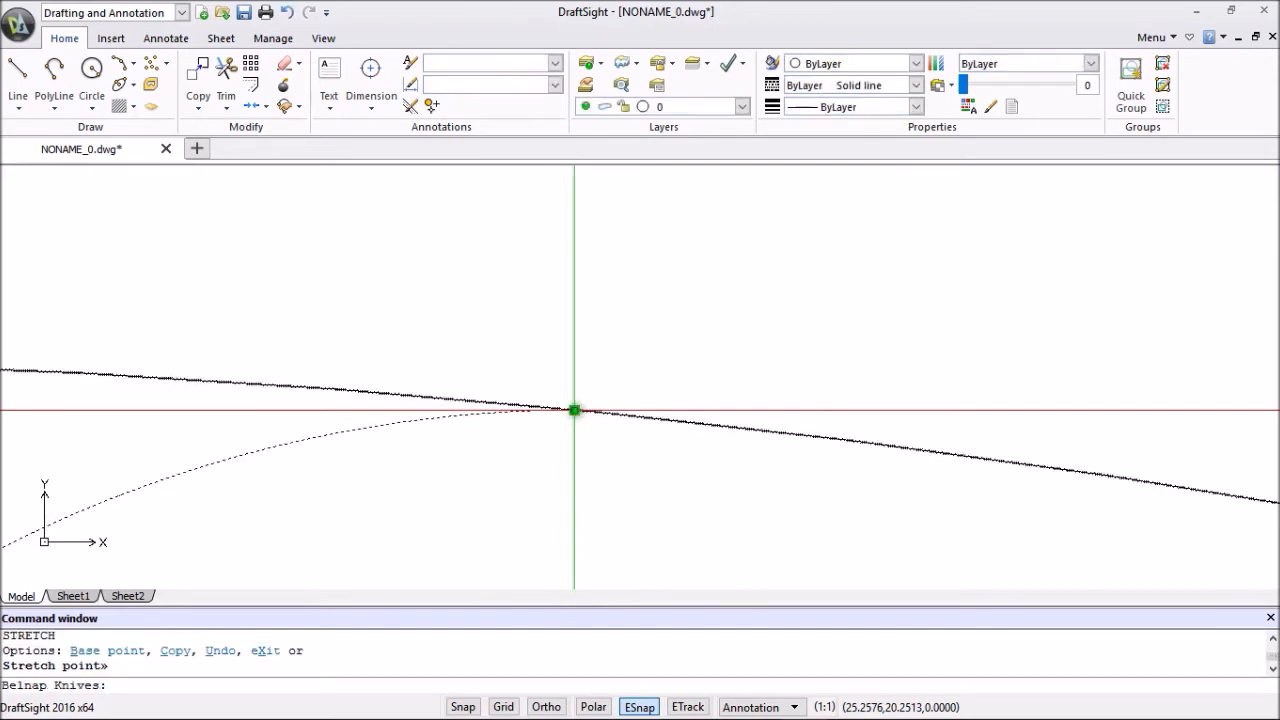
scroll(586, 420, "up", 3)
scroll(577, 456, "down", 5)
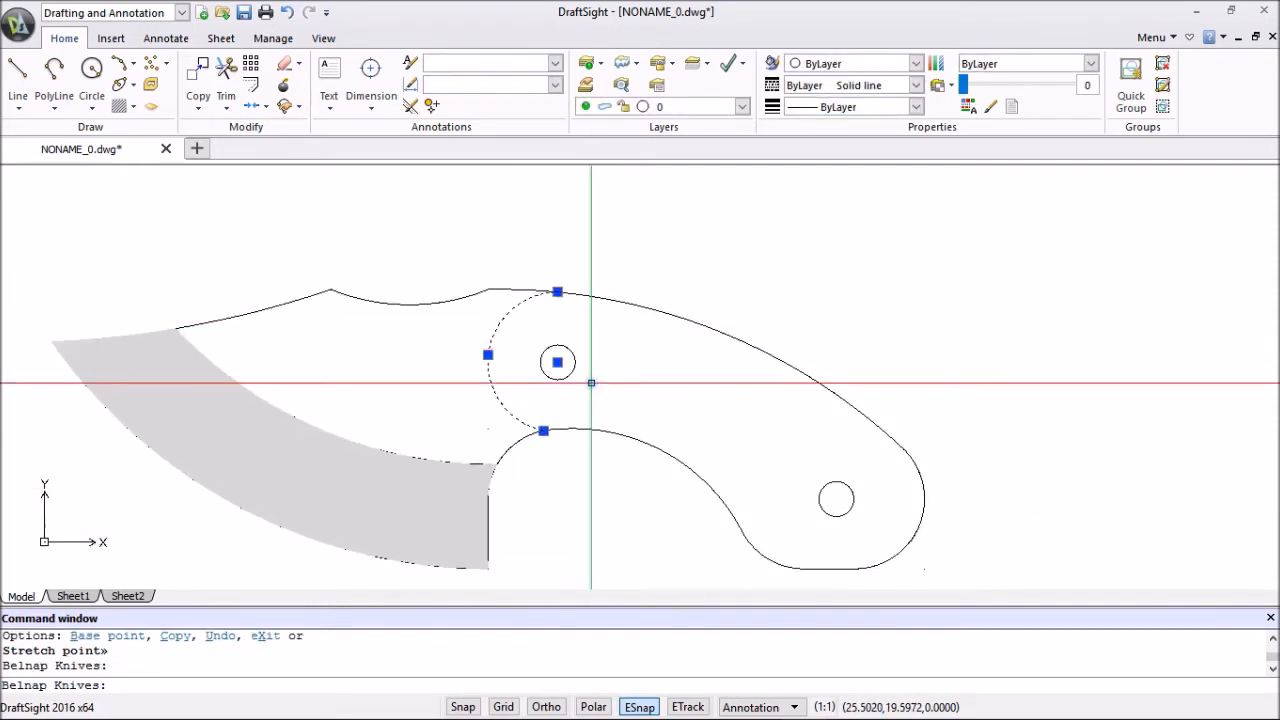
key("Escape")
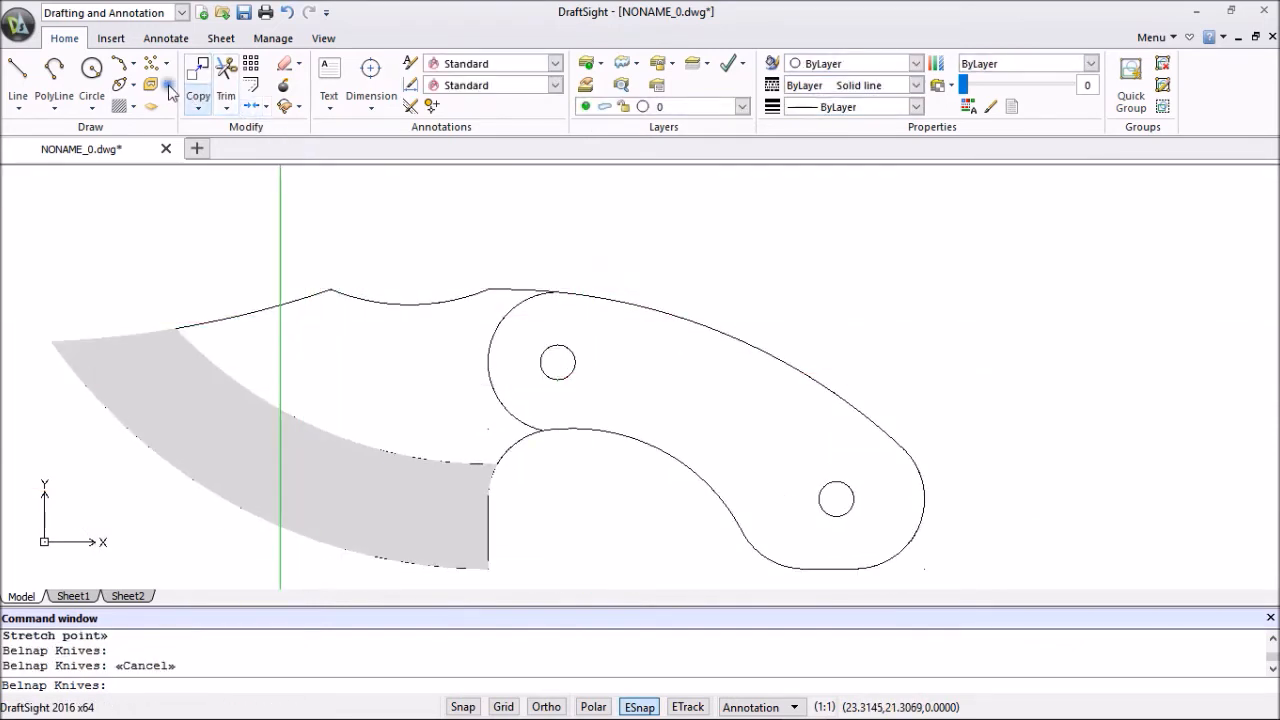
Fill the upper blade area between the blade line, spine and handle arc with the dark gray one-colour fill.
left_click(117, 106)
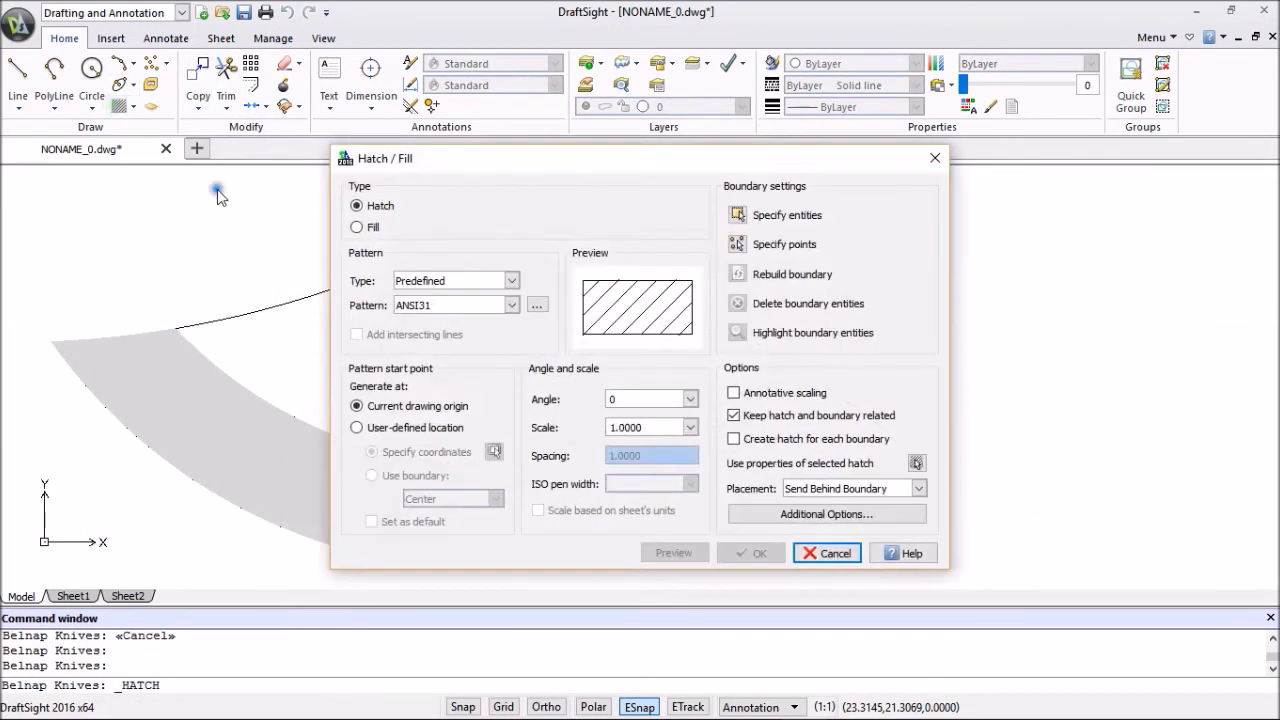
left_click(356, 227)
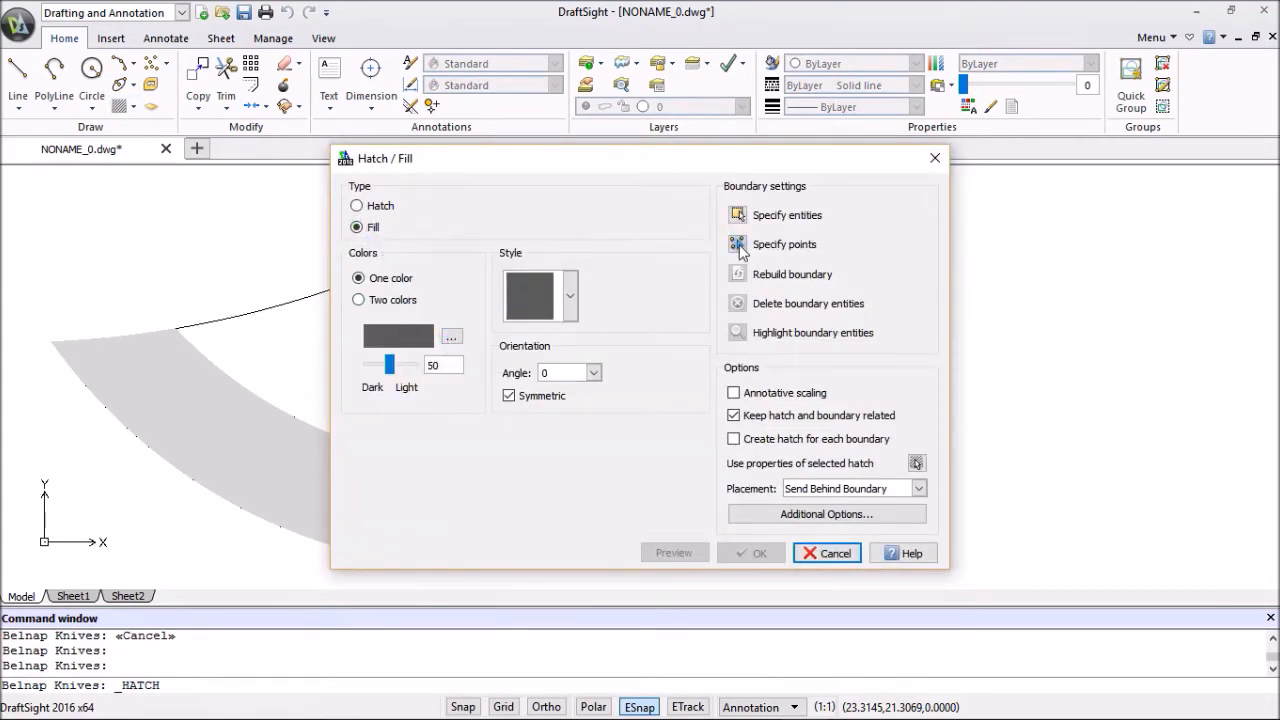
left_click(738, 245)
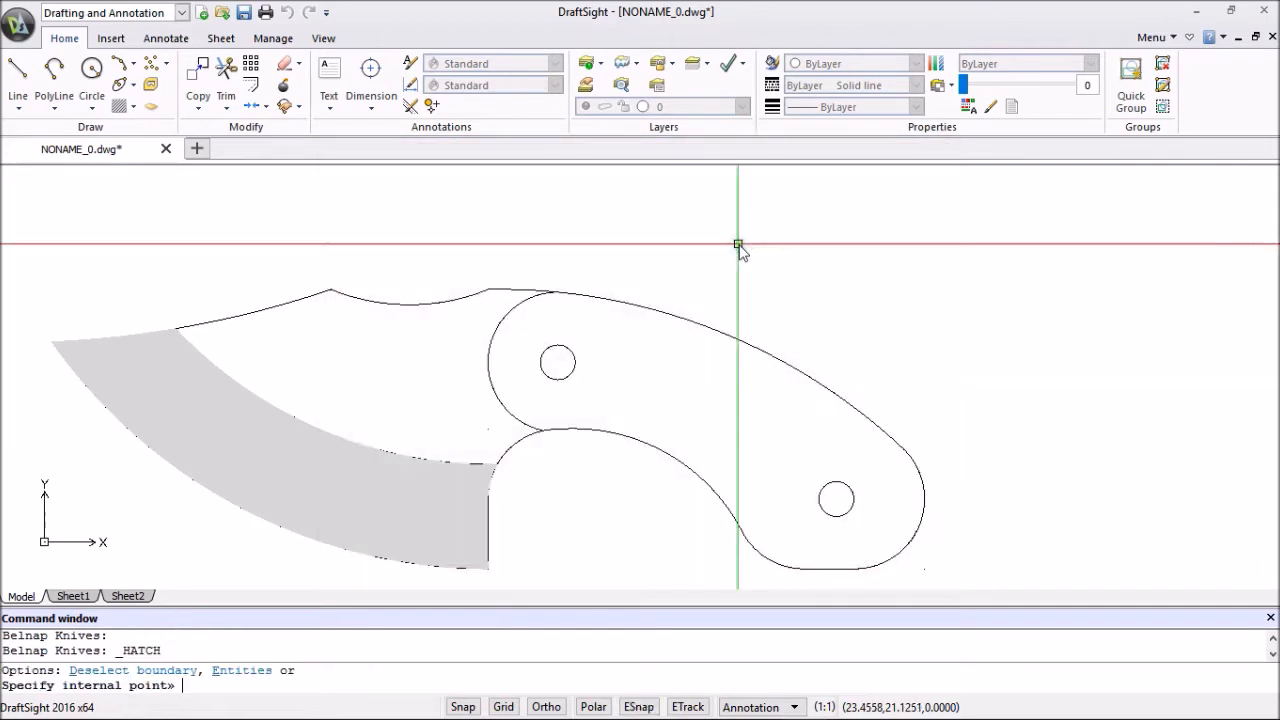
left_click(395, 362)
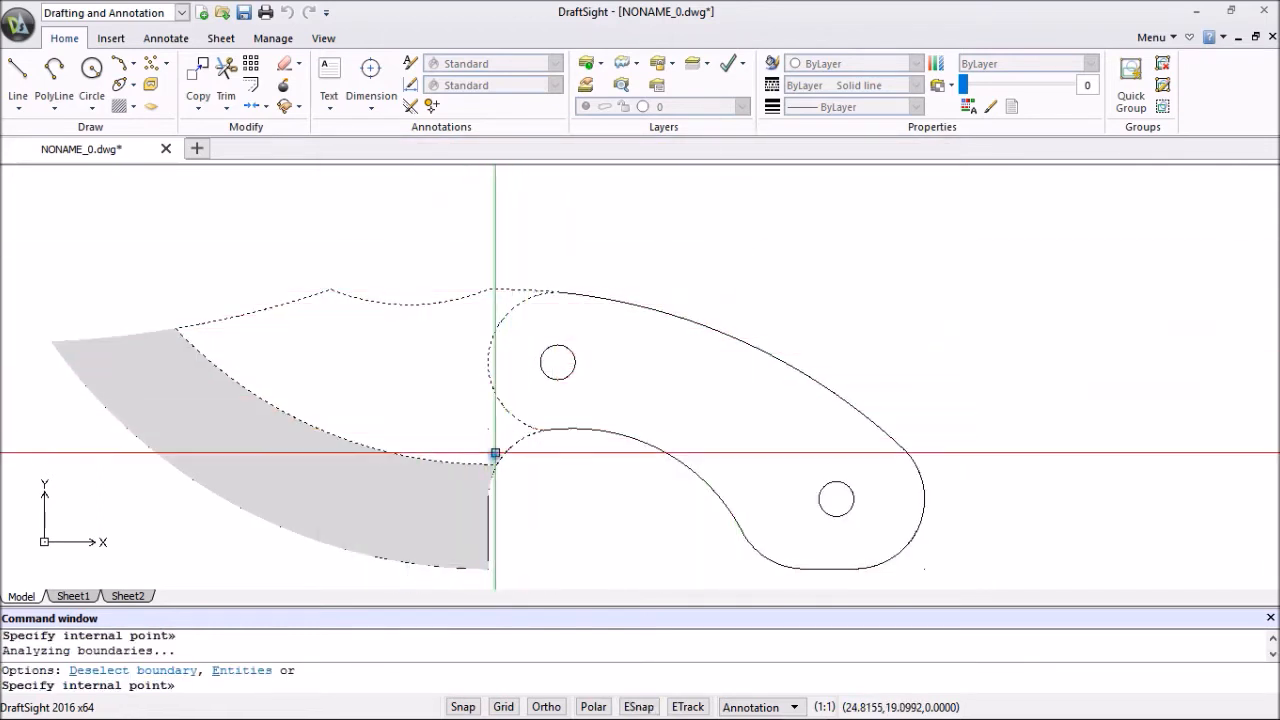
right_click(384, 388)
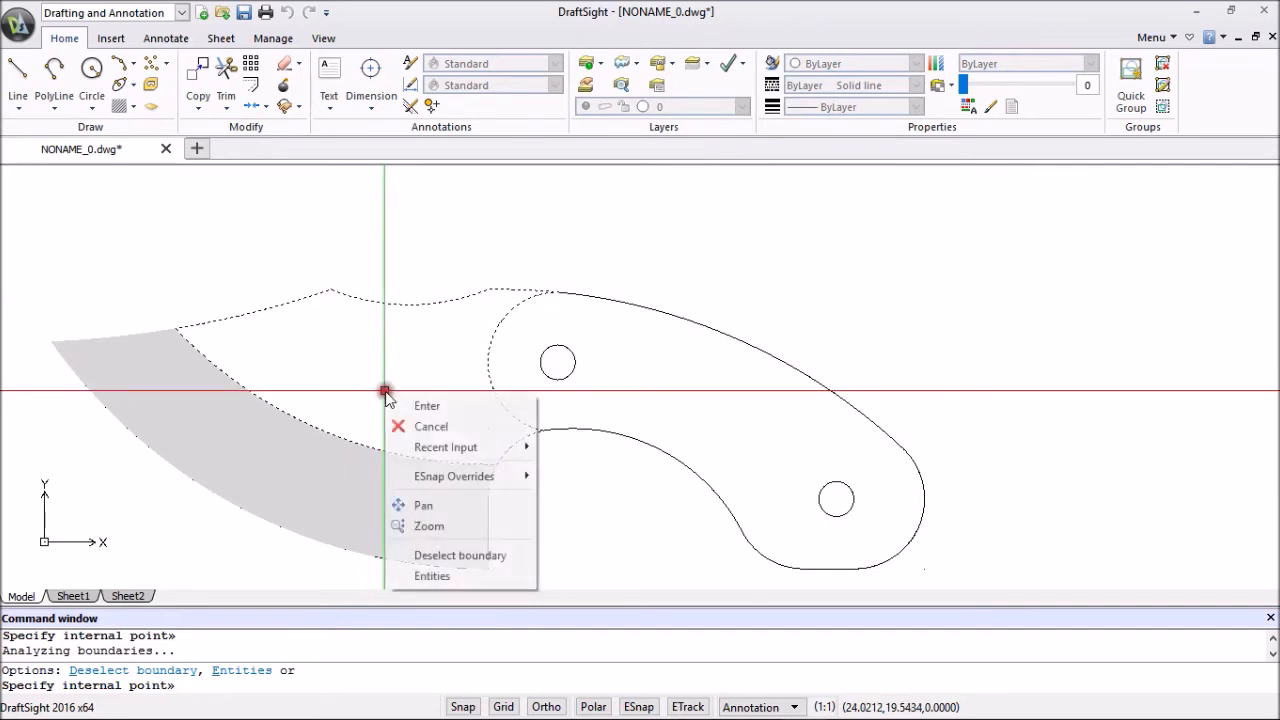
left_click(430, 407)
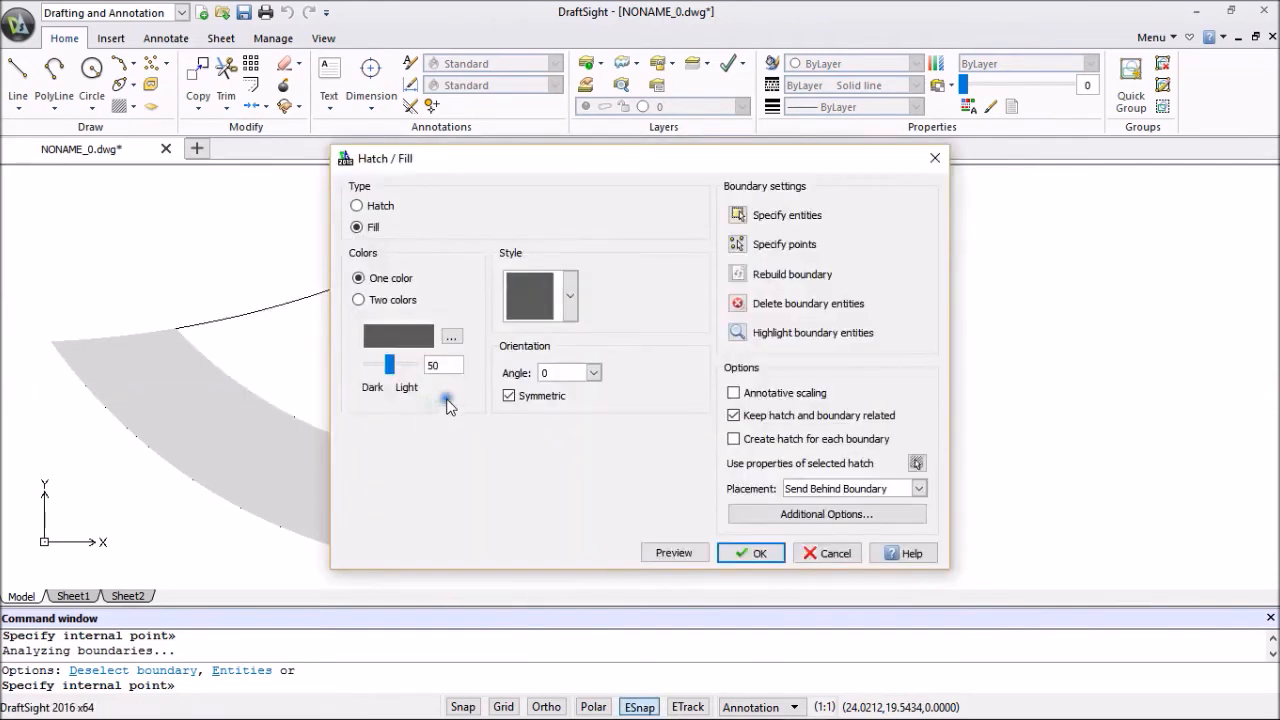
left_click(752, 554)
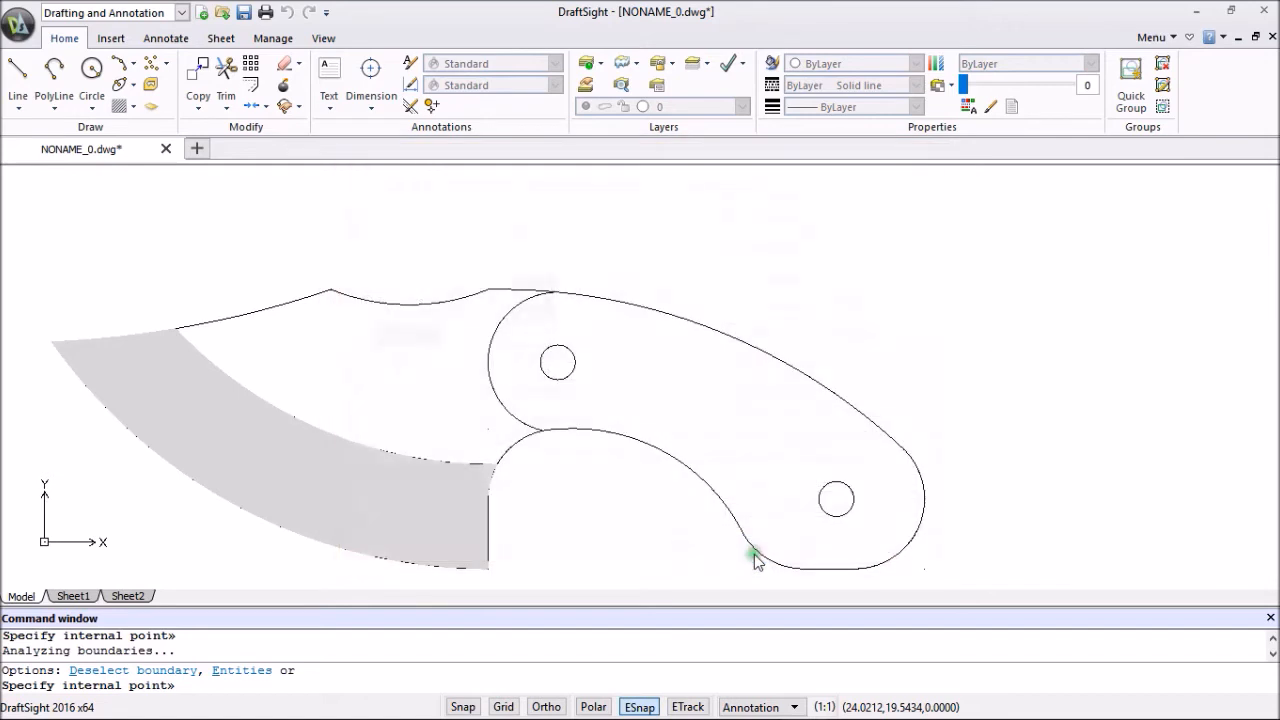
Set up a new one-colour fill in the Hatch / Fill settings using the darkest gray shade with index colour 250.
scroll(900, 422, "down", 3)
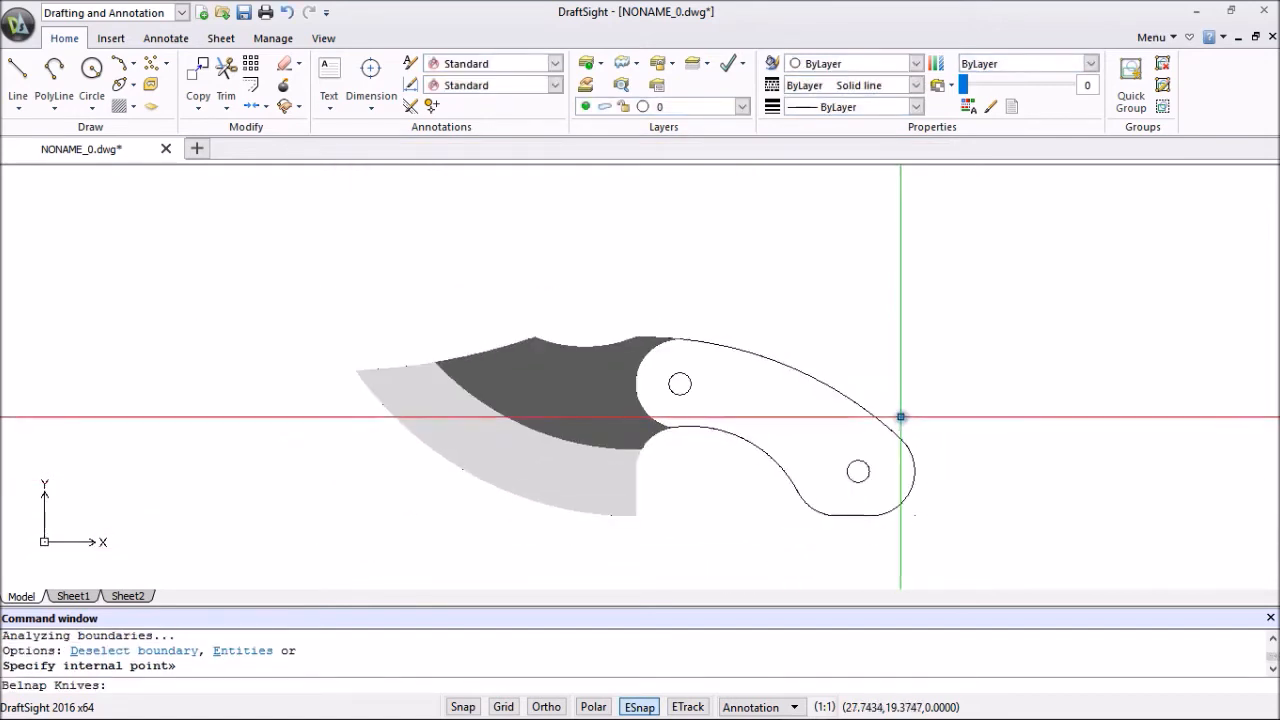
middle_click_drag(920, 425, 829, 400)
scroll(770, 370, "up", 3)
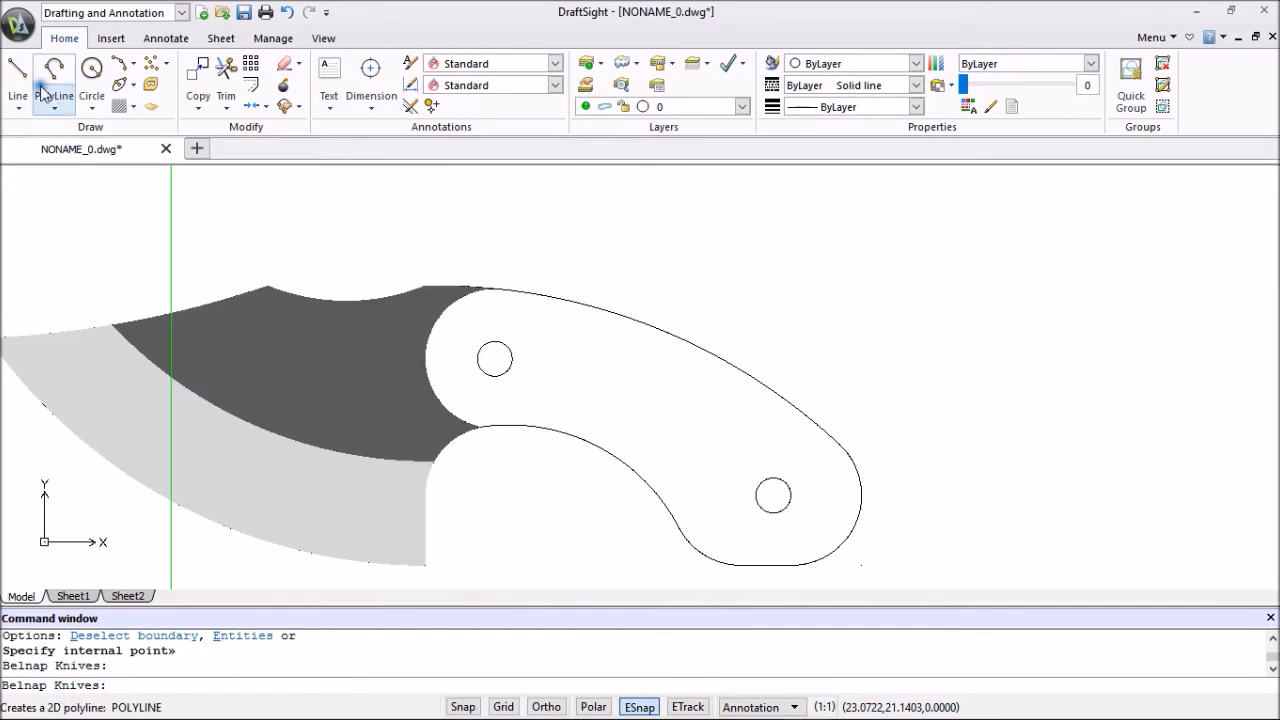
left_click(117, 106)
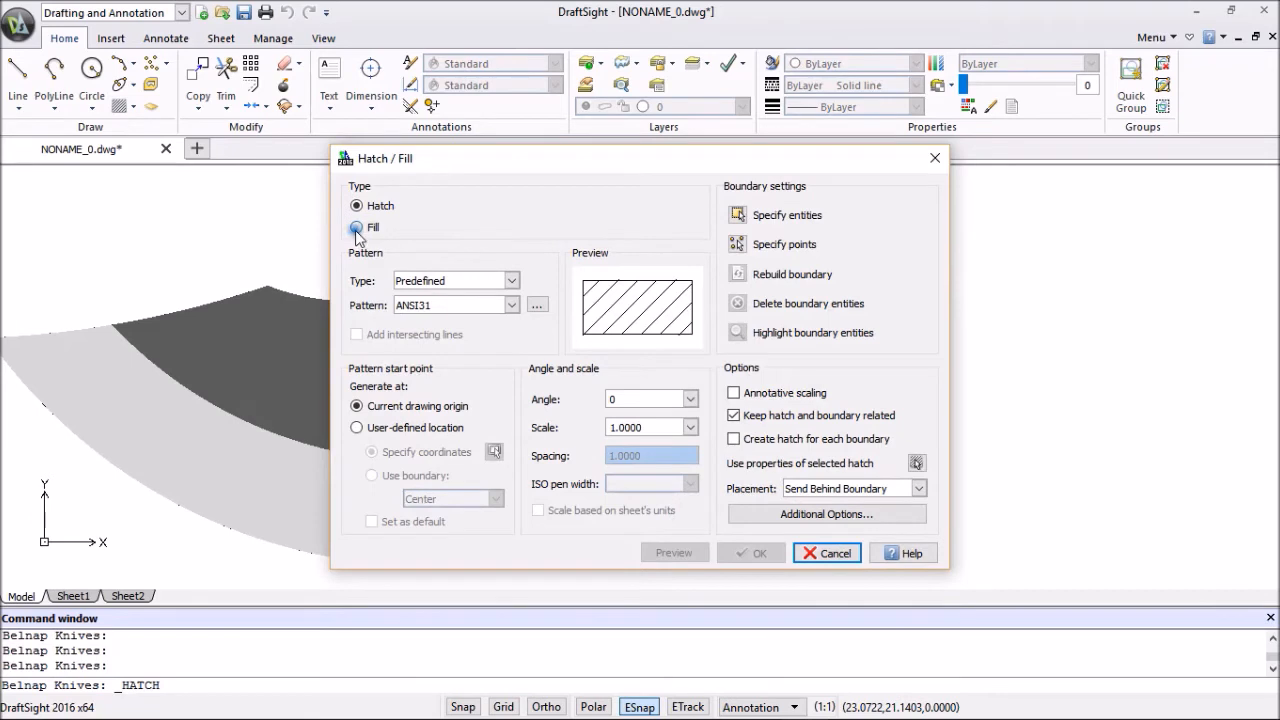
left_click(362, 227)
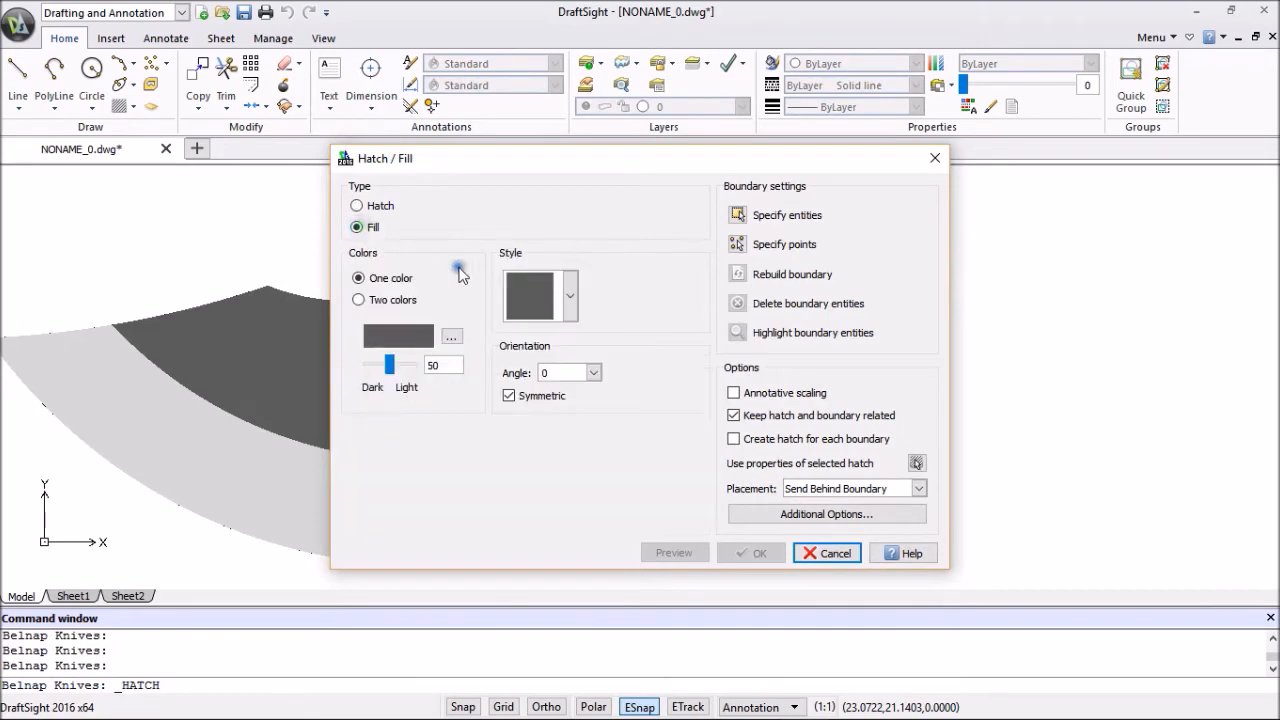
left_click(452, 340)
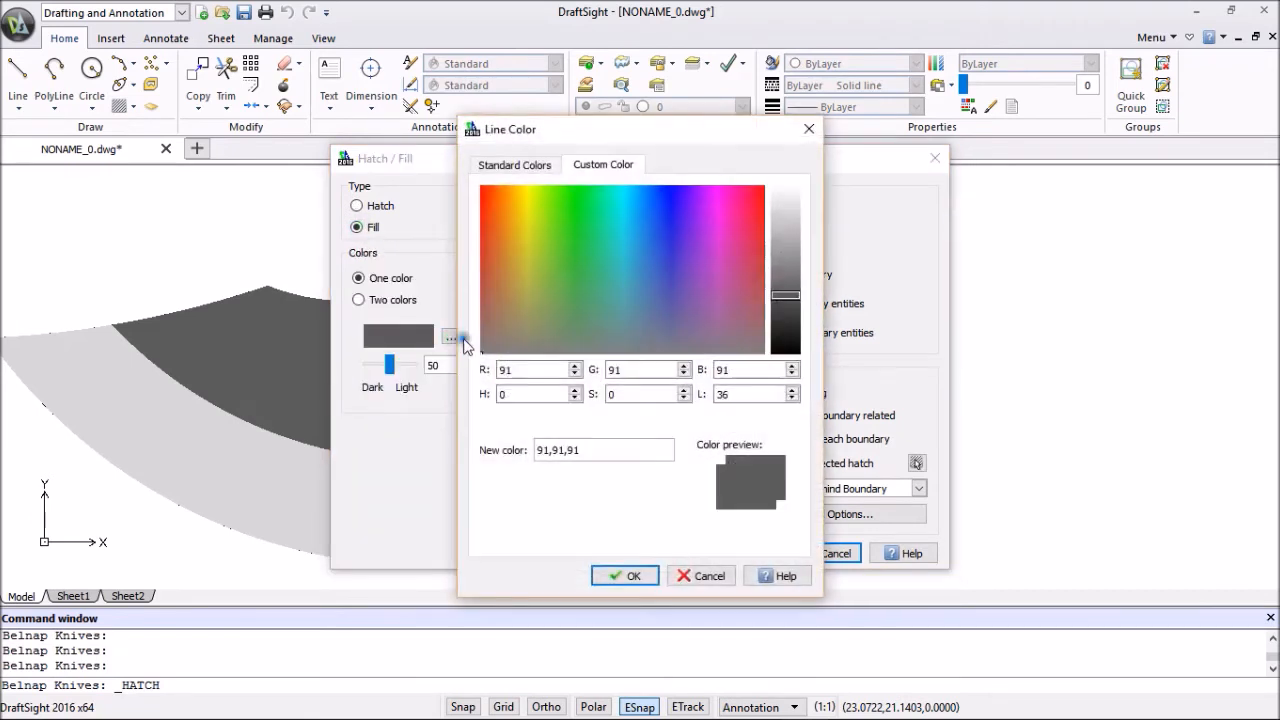
left_click(515, 168)
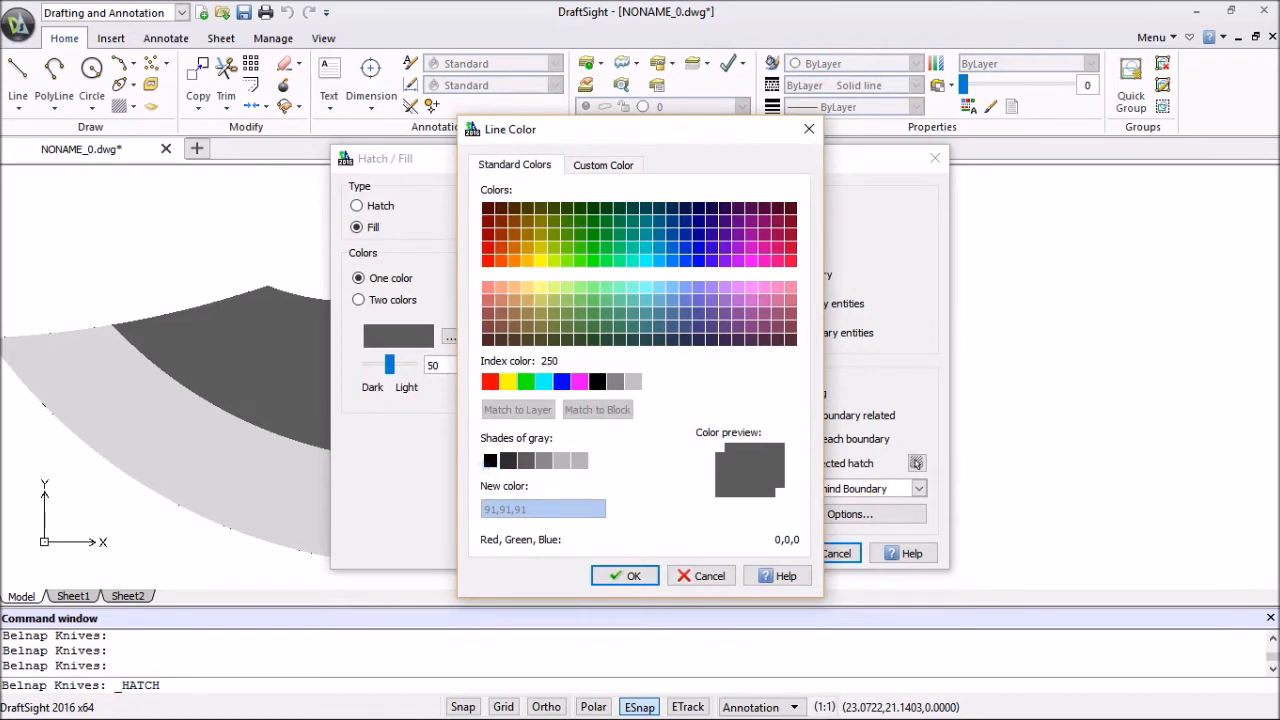
left_click(489, 460)
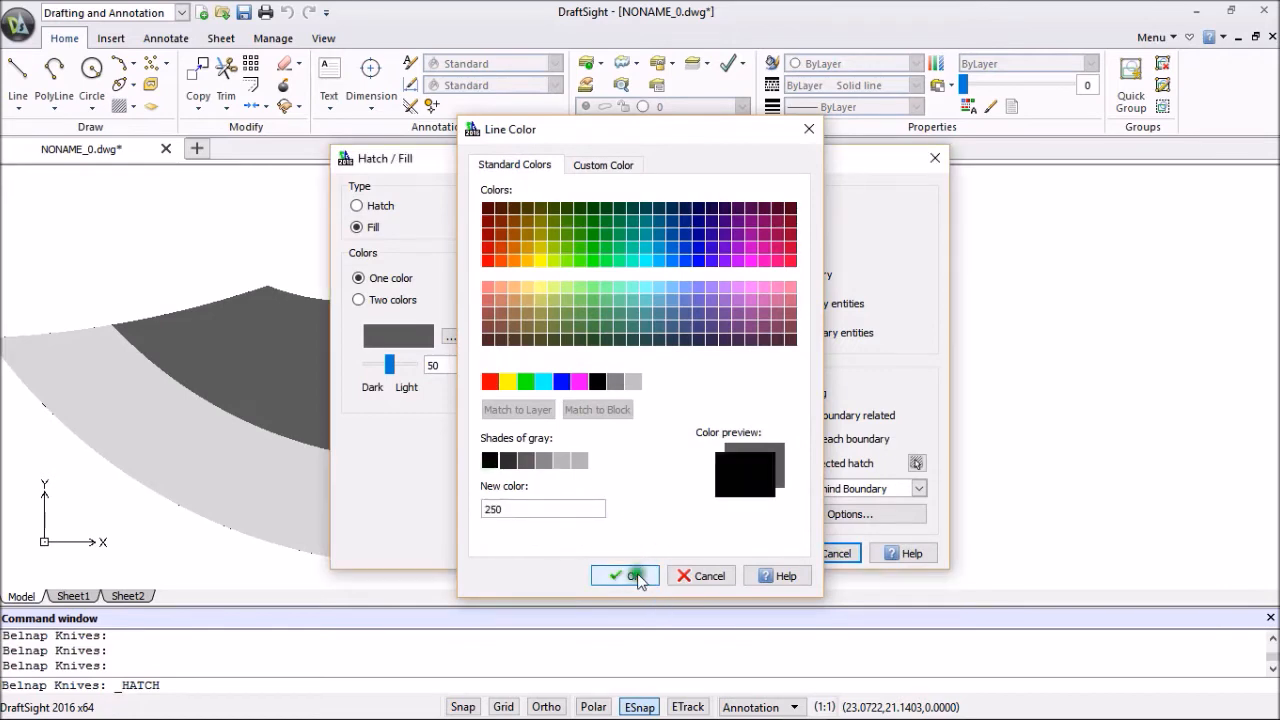
left_click(638, 577)
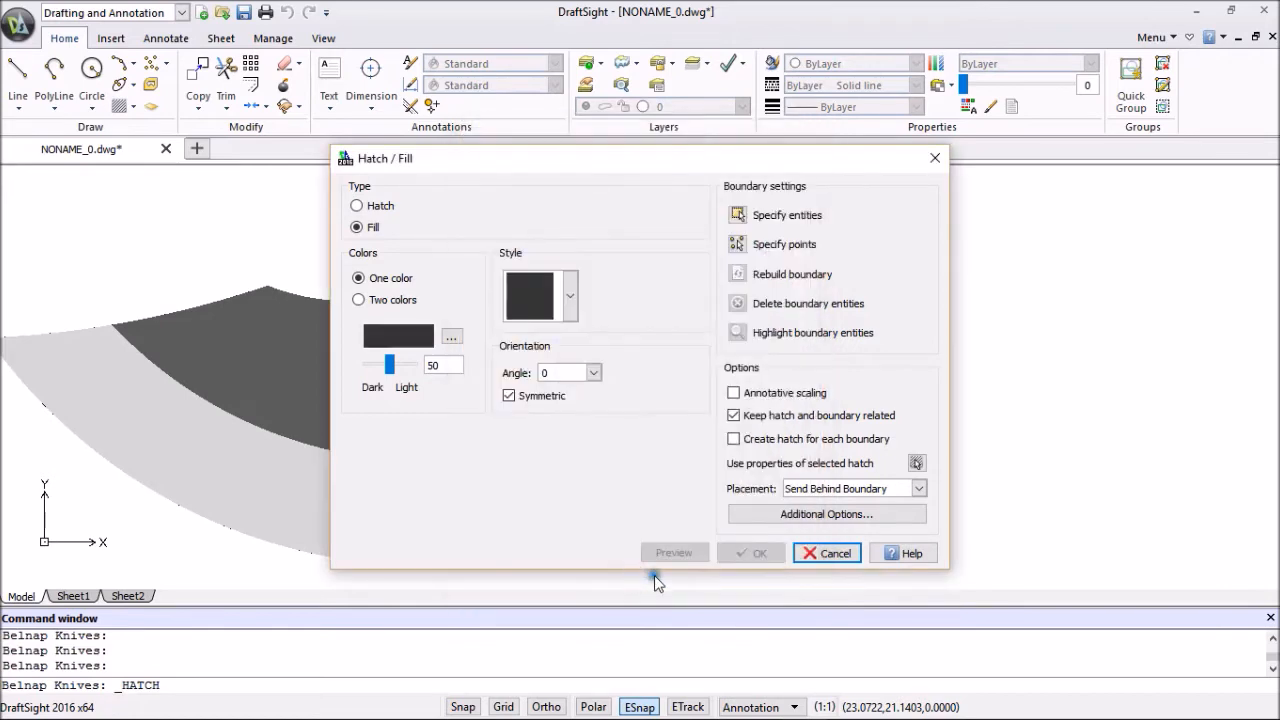
Fill the insides of both handle holes with the near-black one-colour fill.
left_click(738, 246)
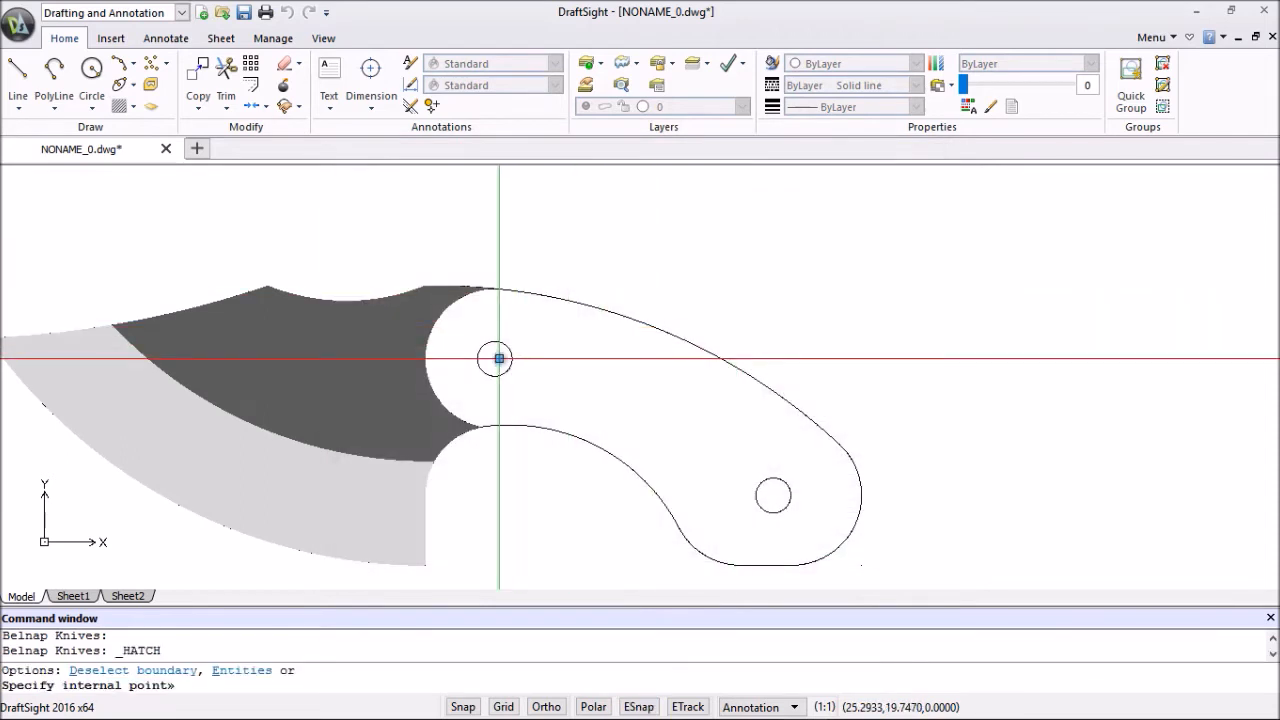
left_click(497, 358)
left_click(775, 498)
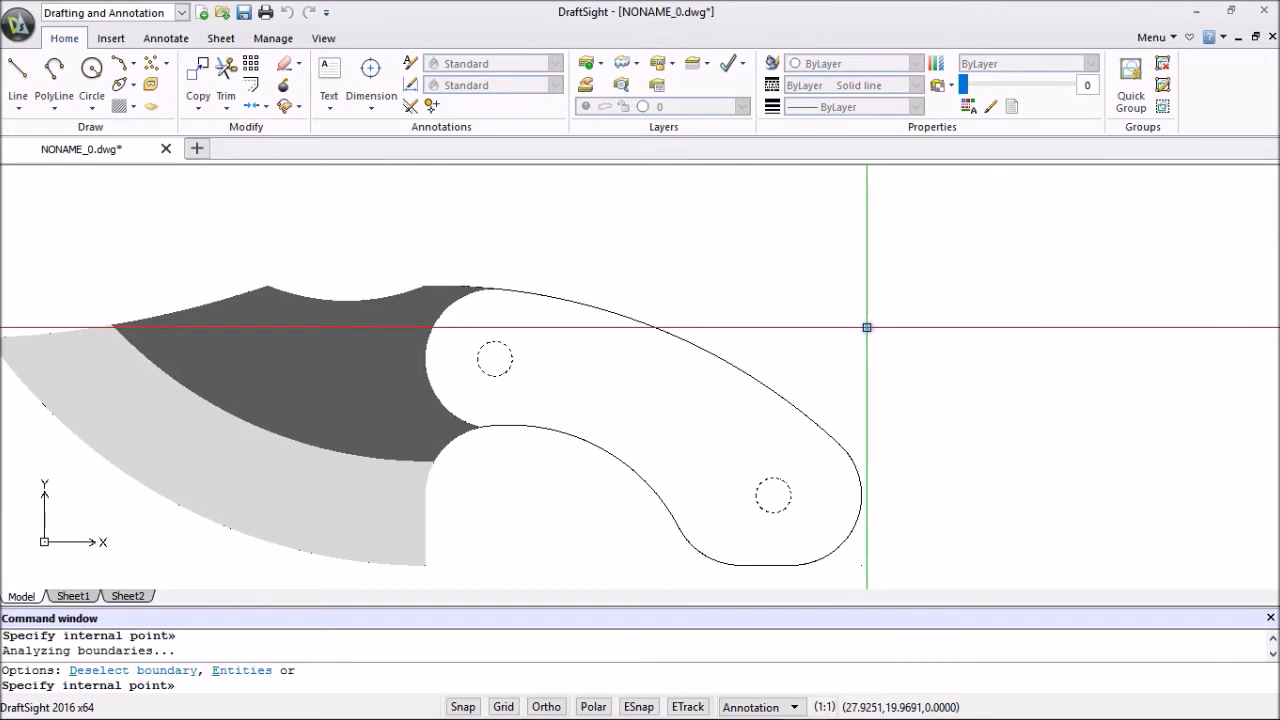
right_click(867, 327)
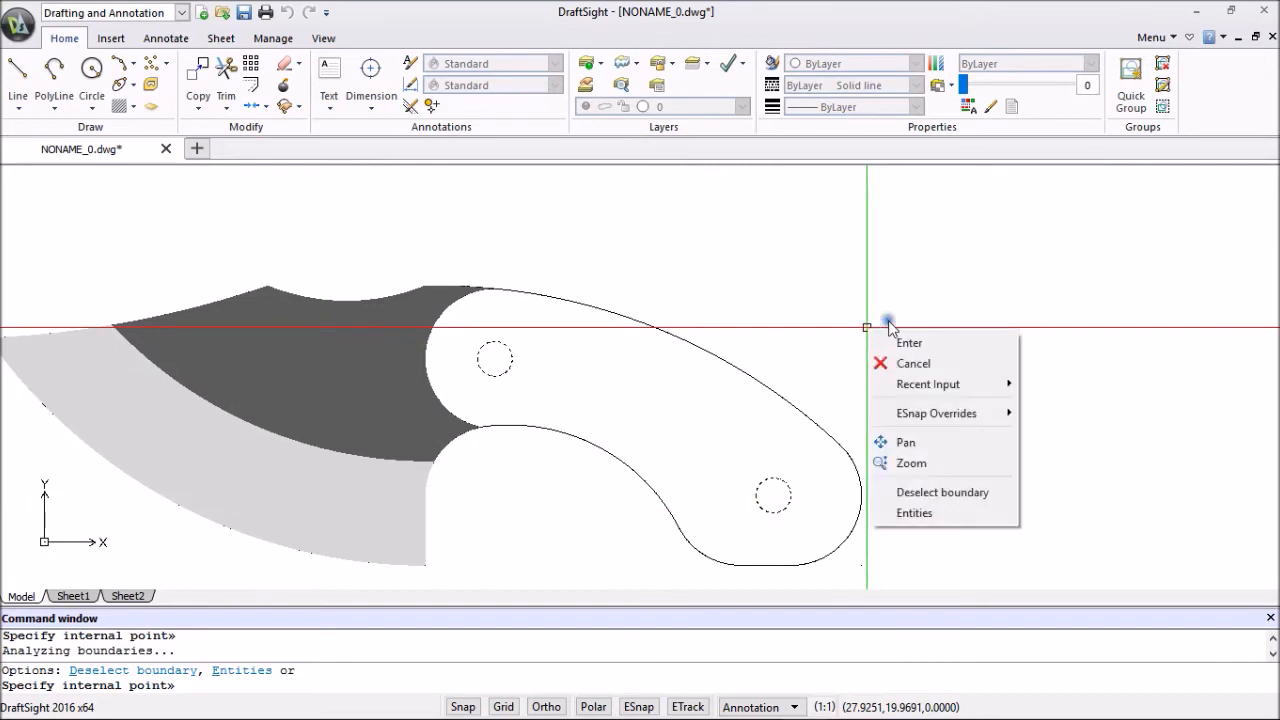
left_click(917, 344)
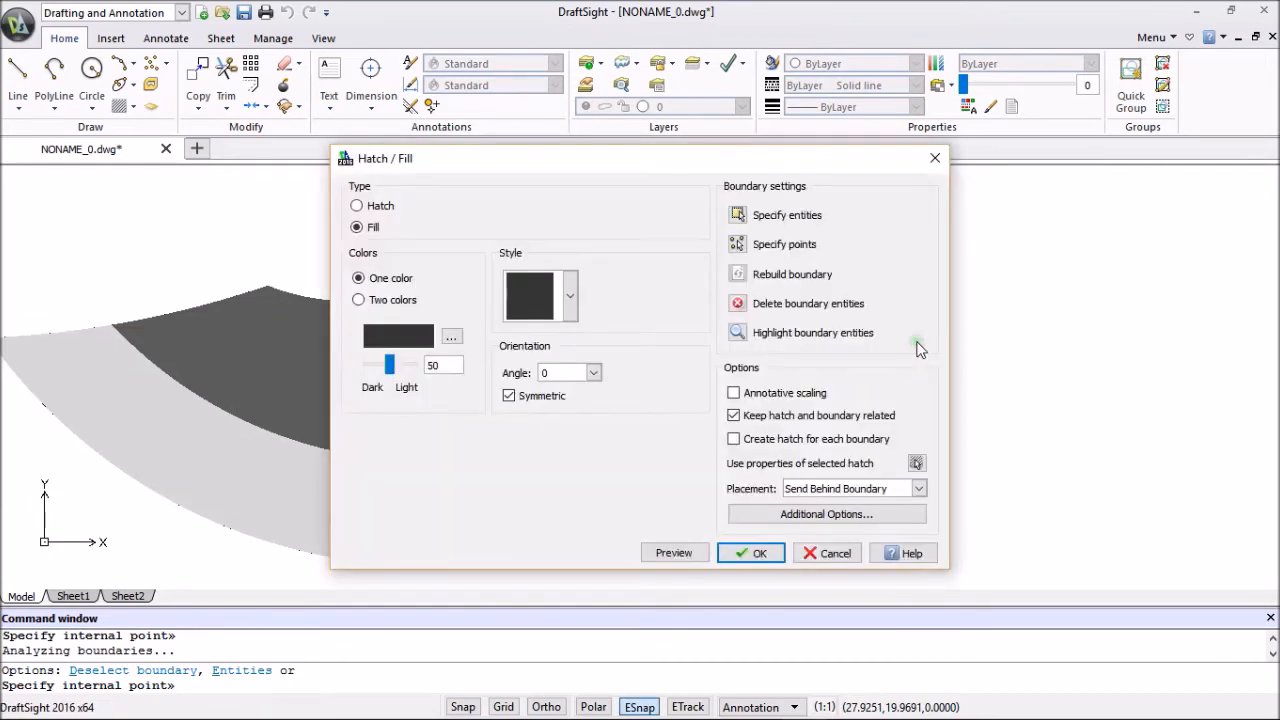
left_click(758, 553)
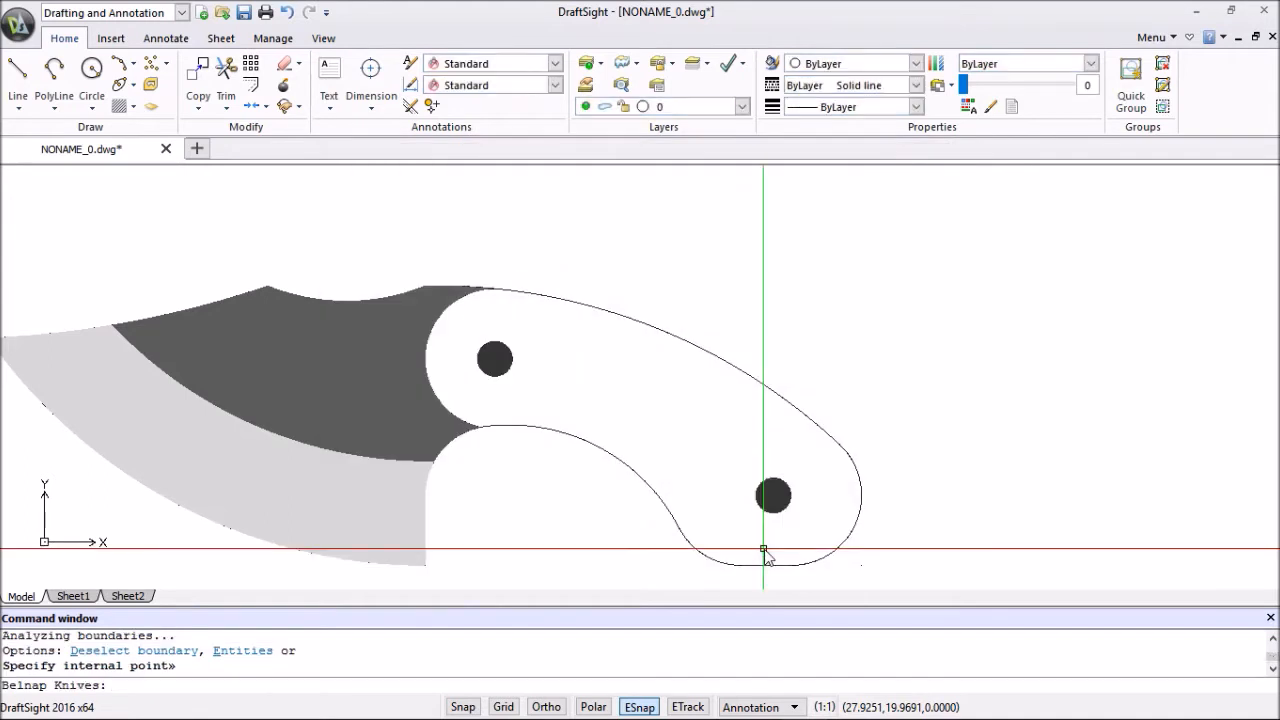
Set up a new one-colour fill in the Hatch / Fill settings using the custom blue 37,67,218.
scroll(771, 494, "down", 3)
mouse_move(715, 503)
middle_mouse_down()
mouse_move(628, 485)
mouse_move(570, 462)
mouse_move(572, 451)
middle_mouse_up()
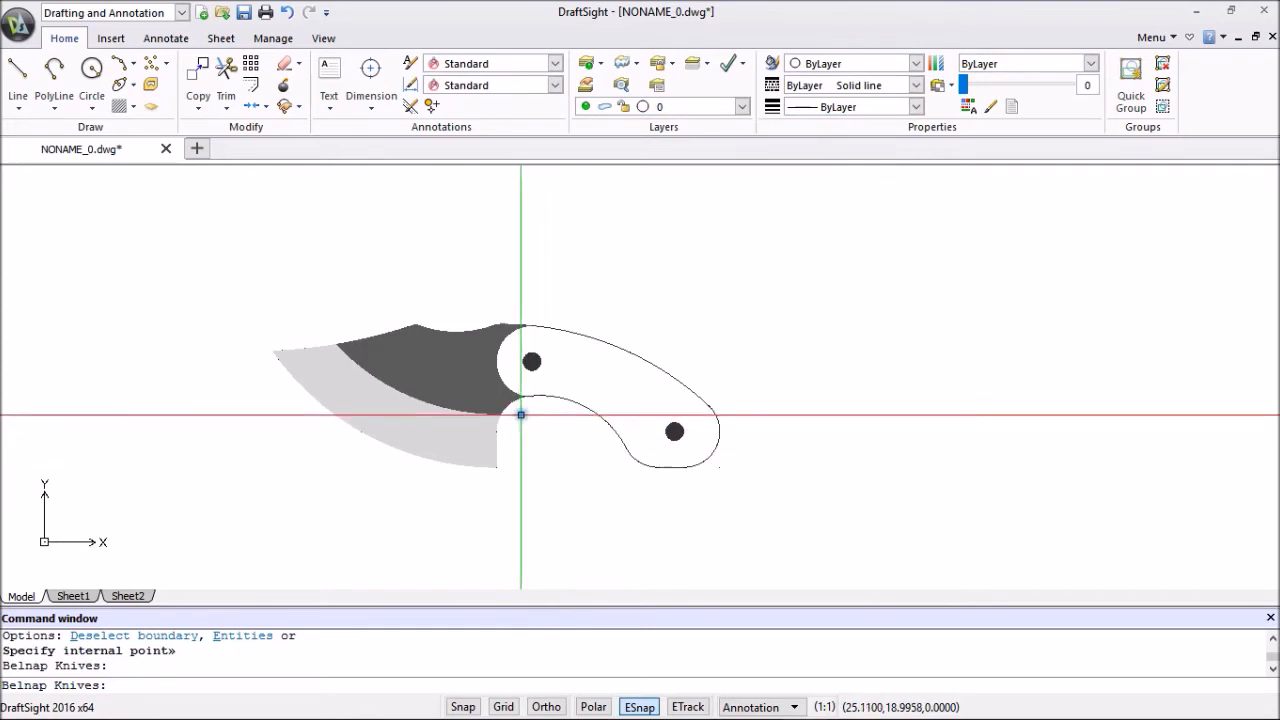
left_click(119, 112)
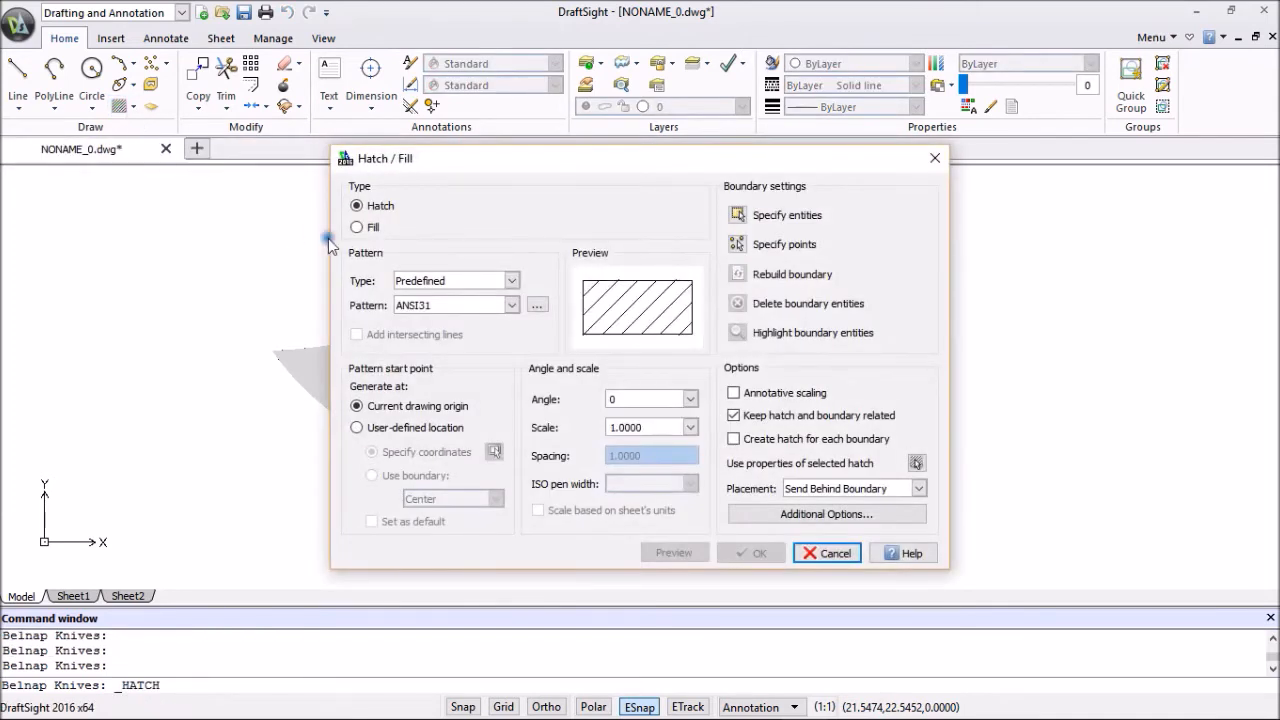
left_click(356, 228)
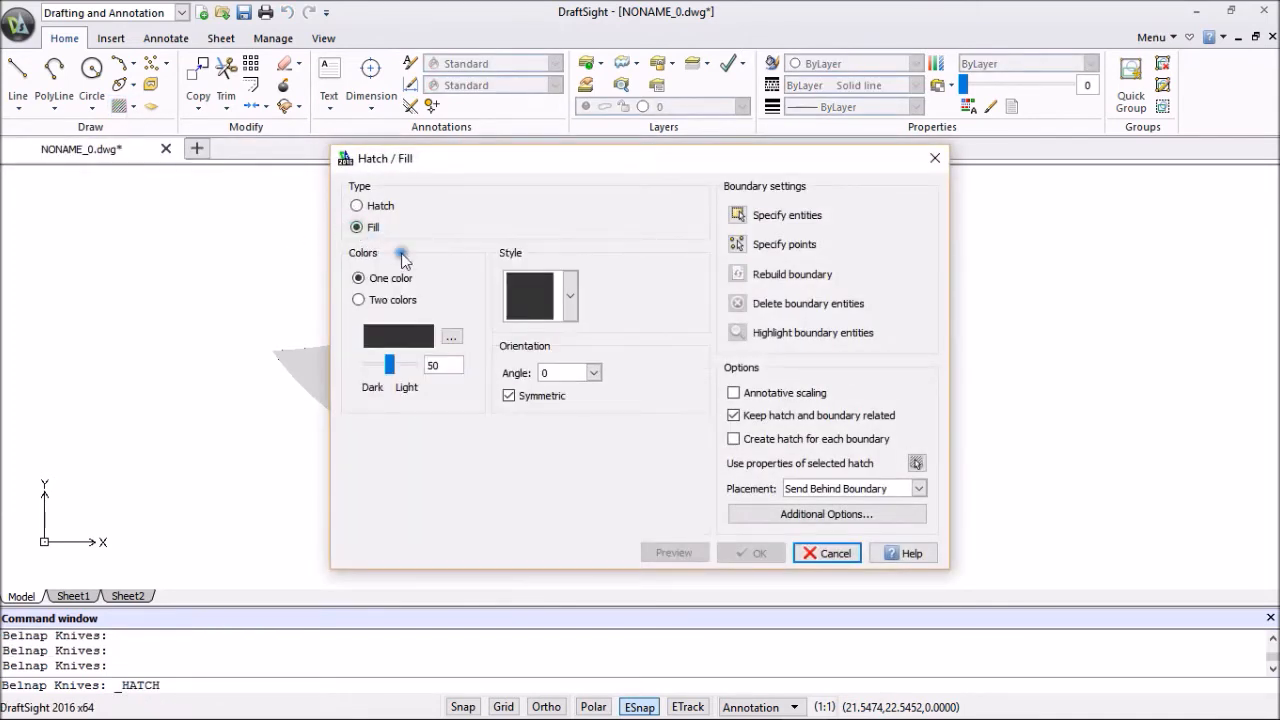
left_click(452, 337)
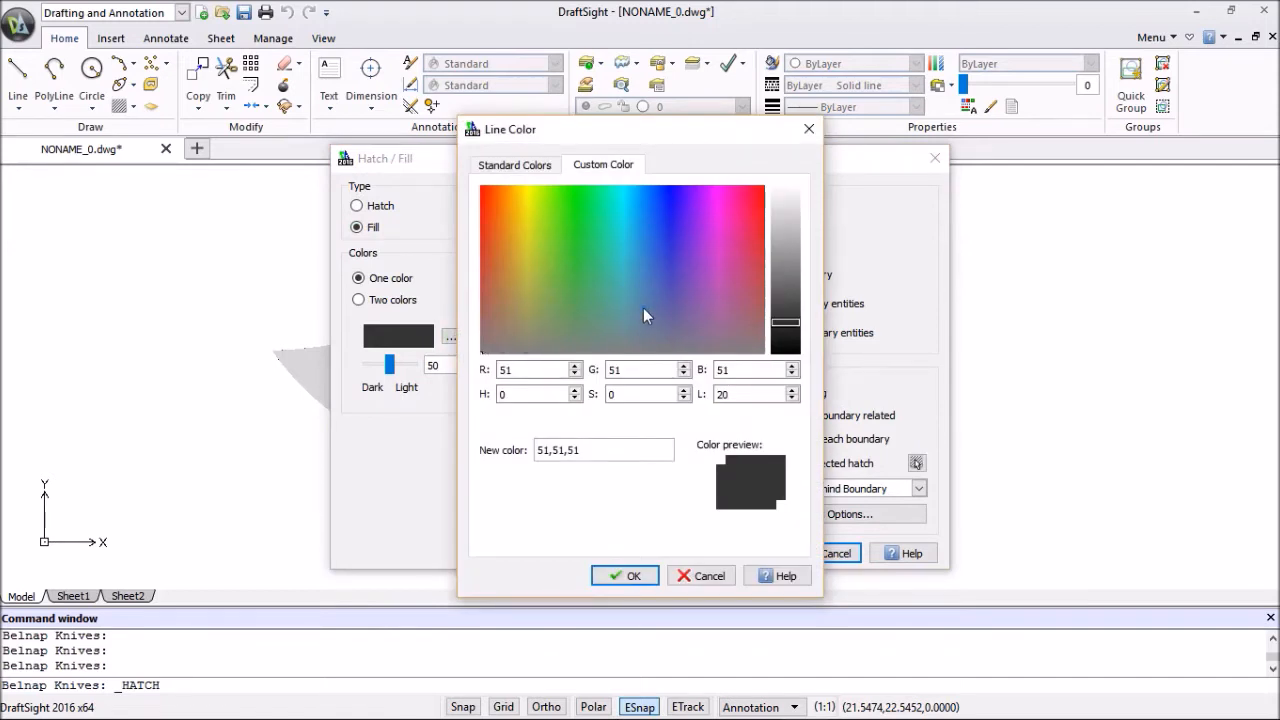
left_click(759, 189)
left_click(719, 223)
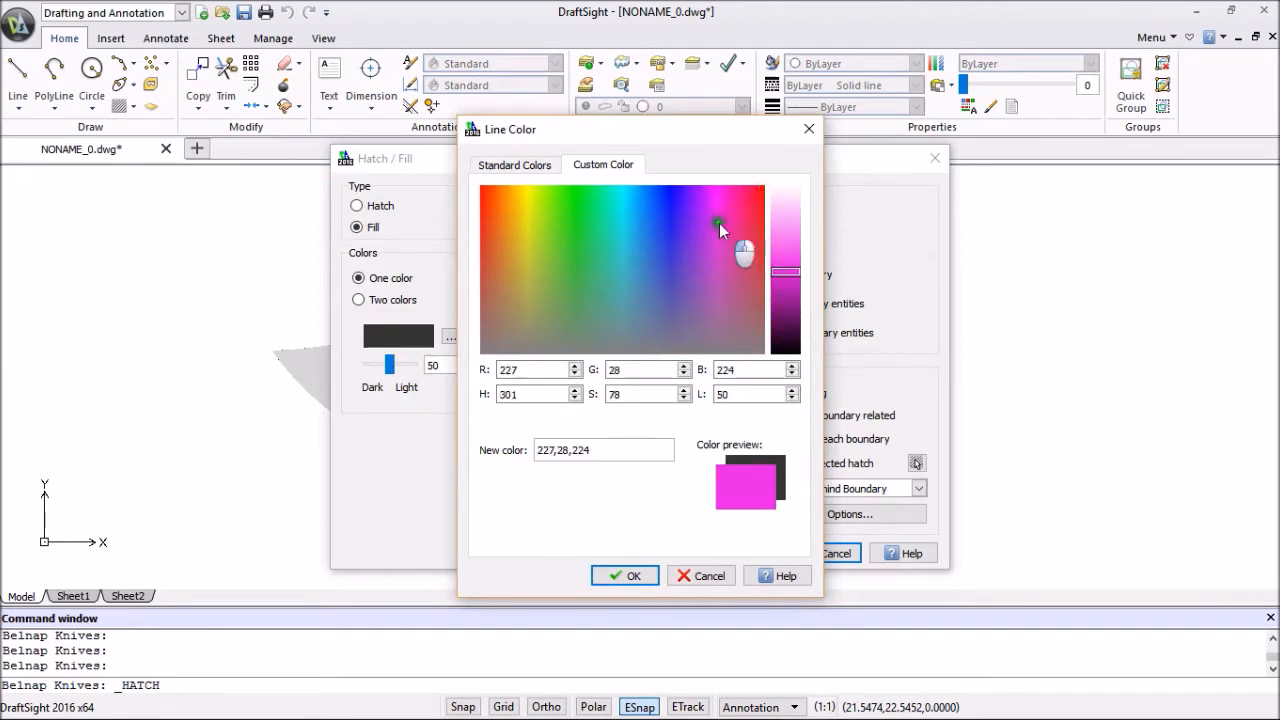
left_click(719, 265)
left_click(672, 192)
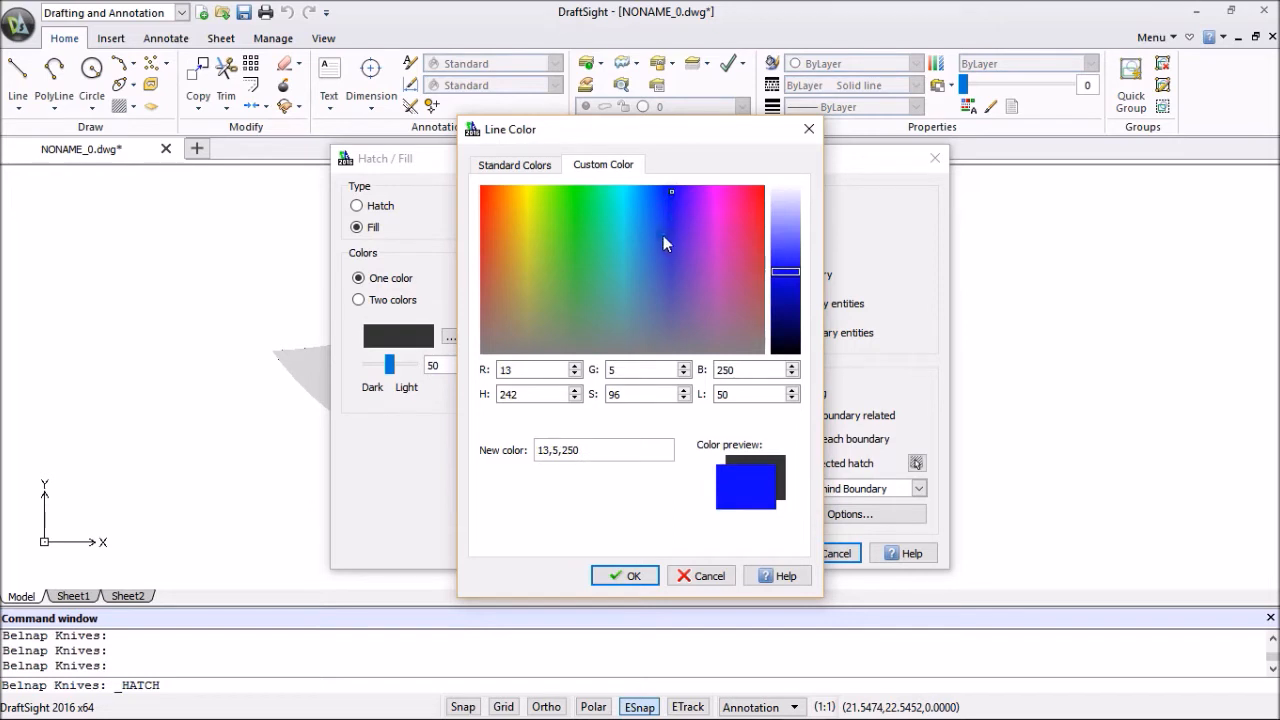
left_click(662, 234)
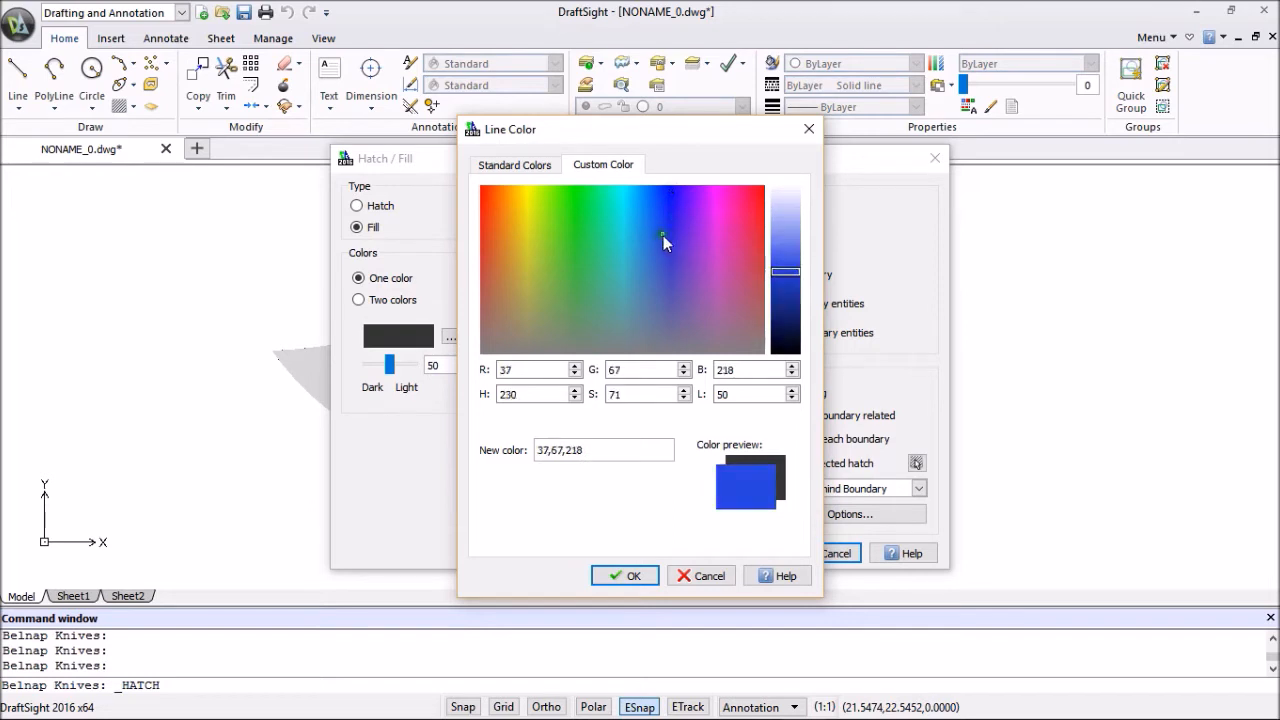
left_click(634, 577)
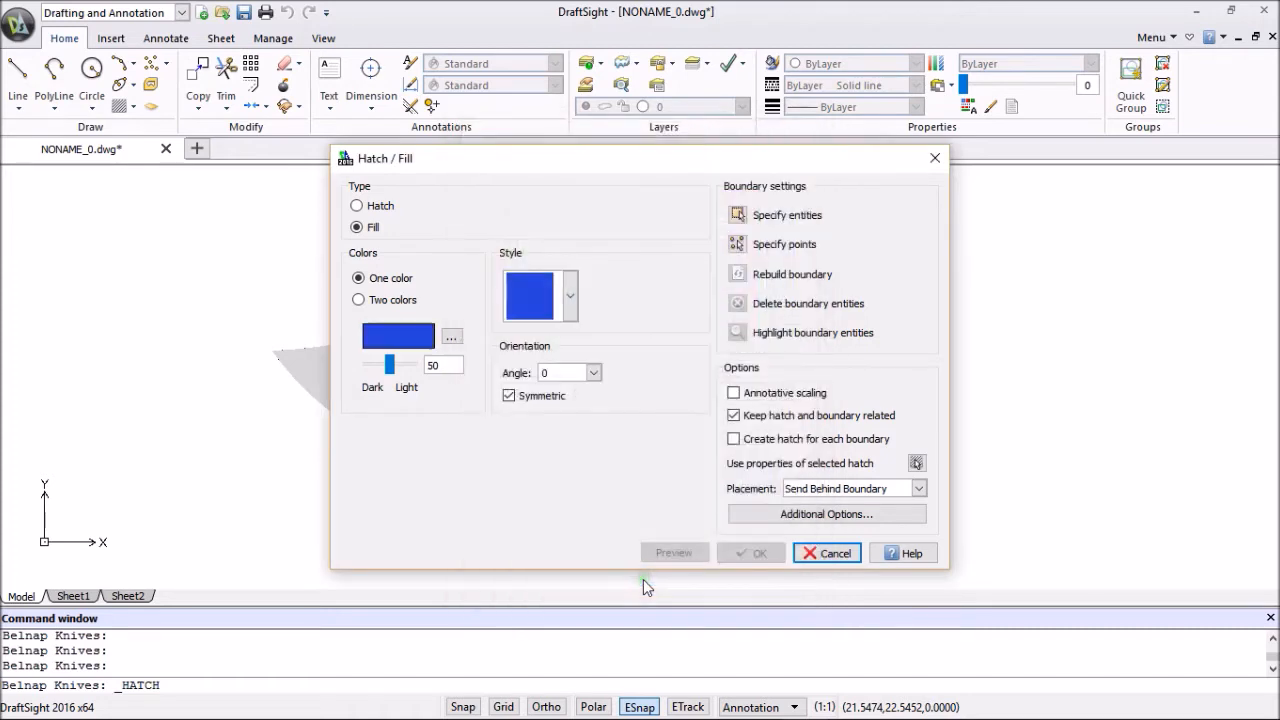
Fill the handle area around the two holes with the blue one-colour fill.
left_click(738, 245)
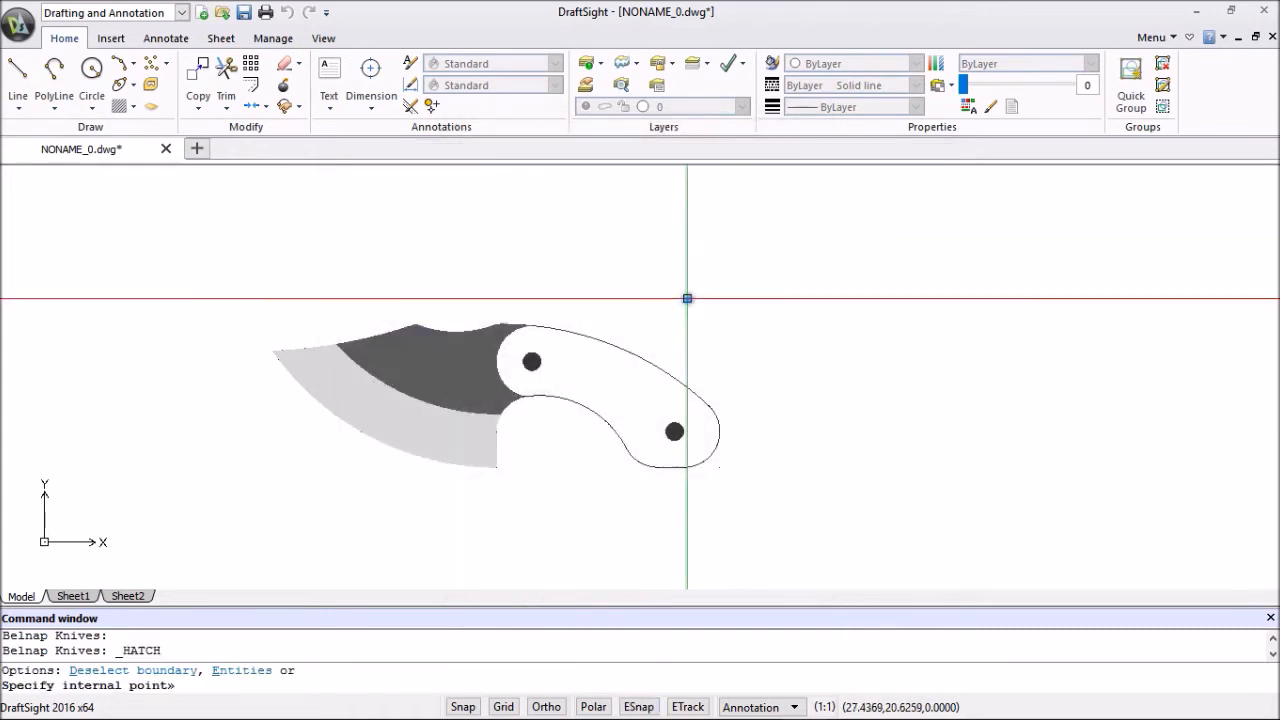
right_click(592, 379)
left_click(640, 392)
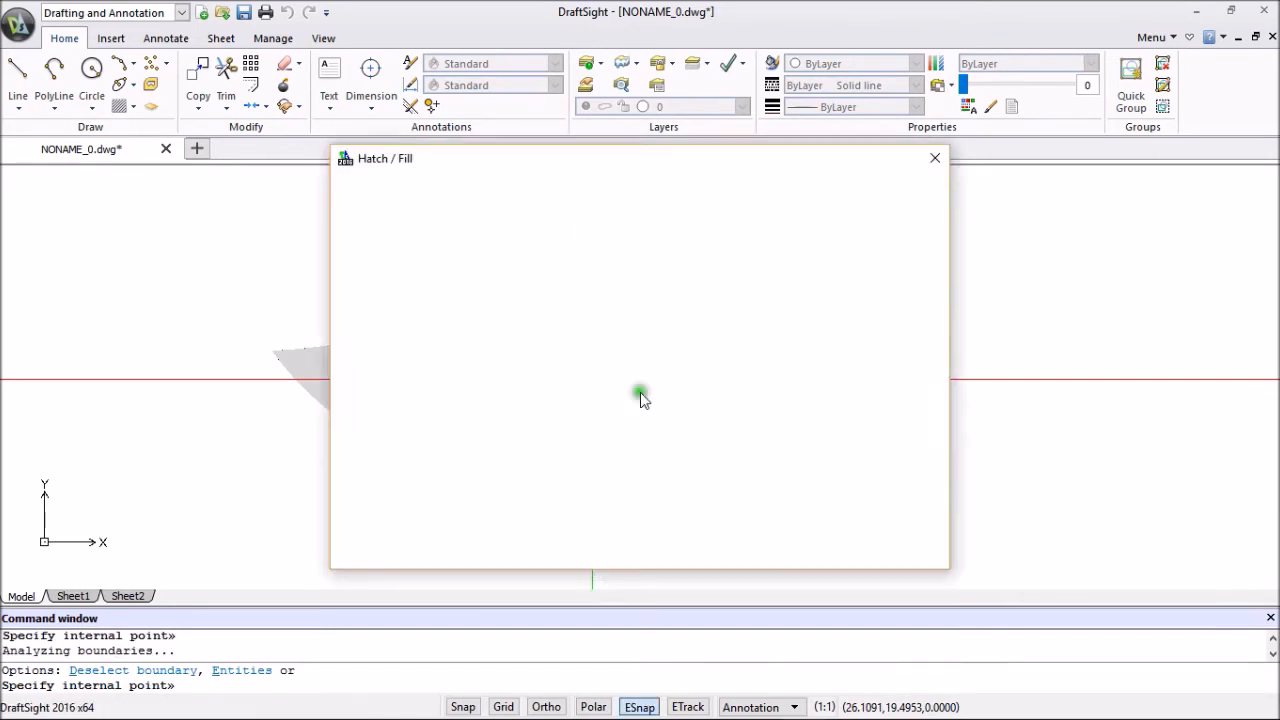
left_click(760, 553)
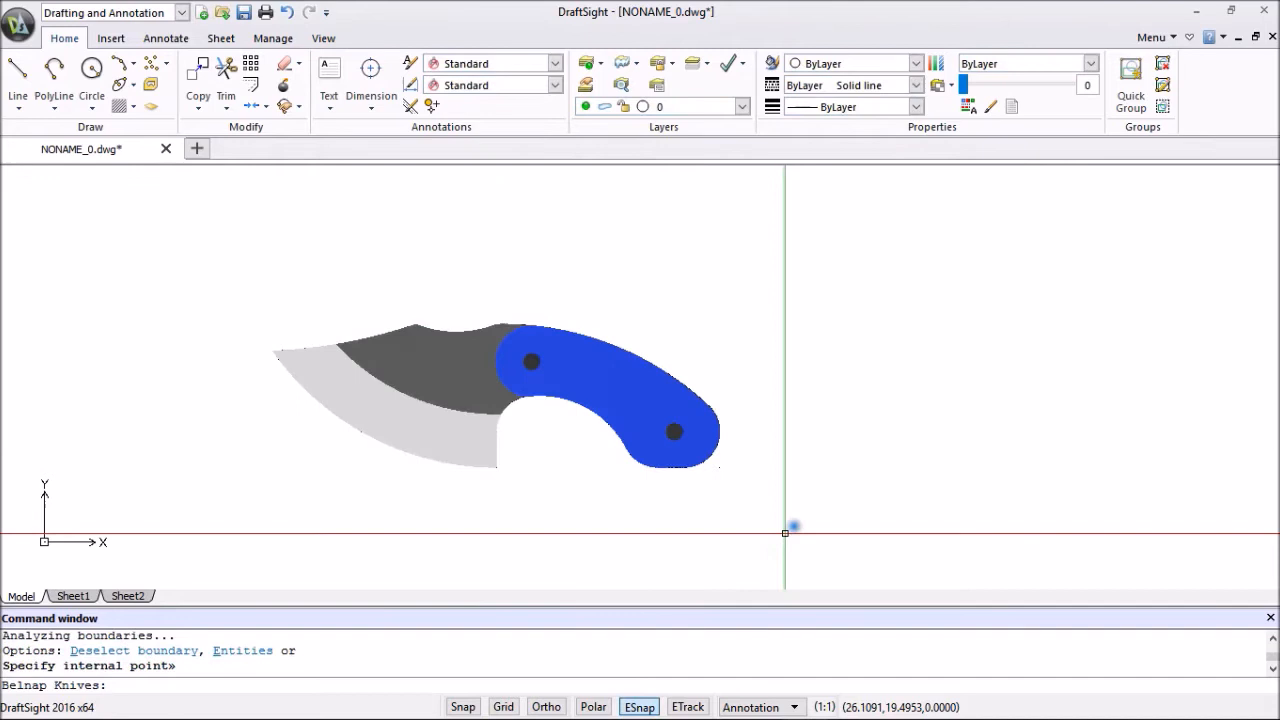
Undo the last zoom of the drawing view.
scroll(866, 423, "down", 2)
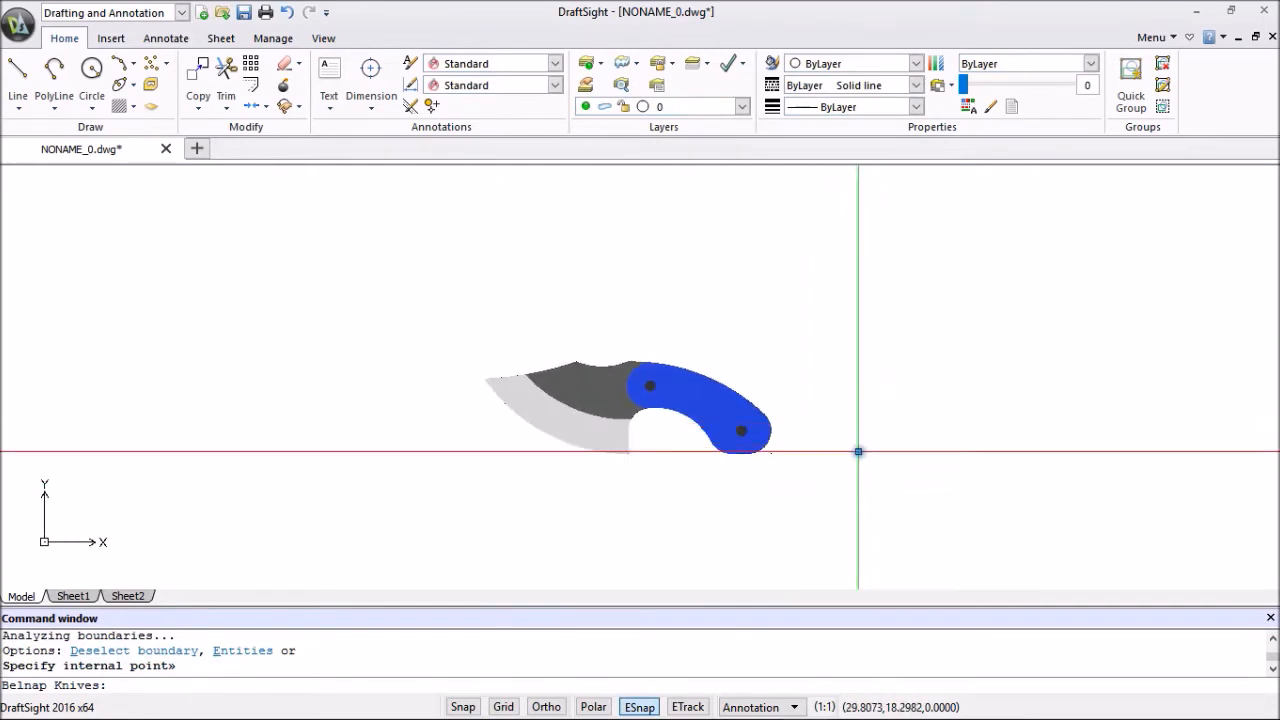
scroll(855, 449, "up", 2)
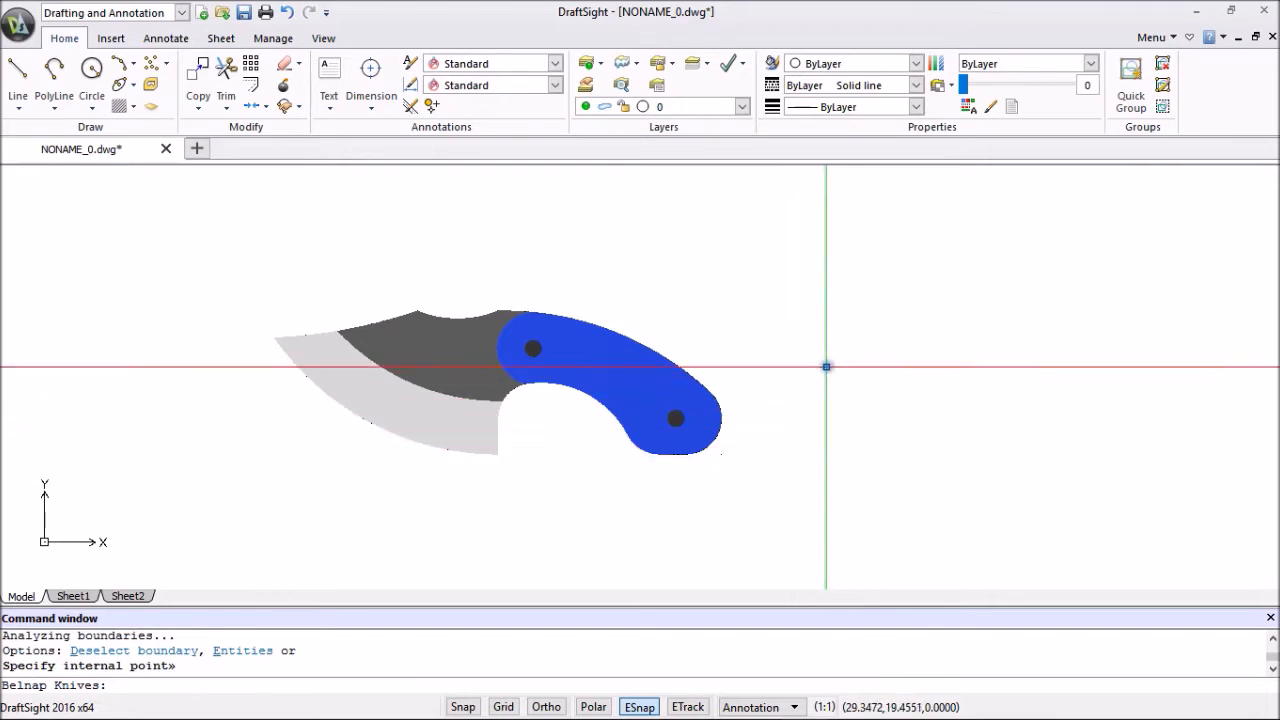
right_click(835, 333)
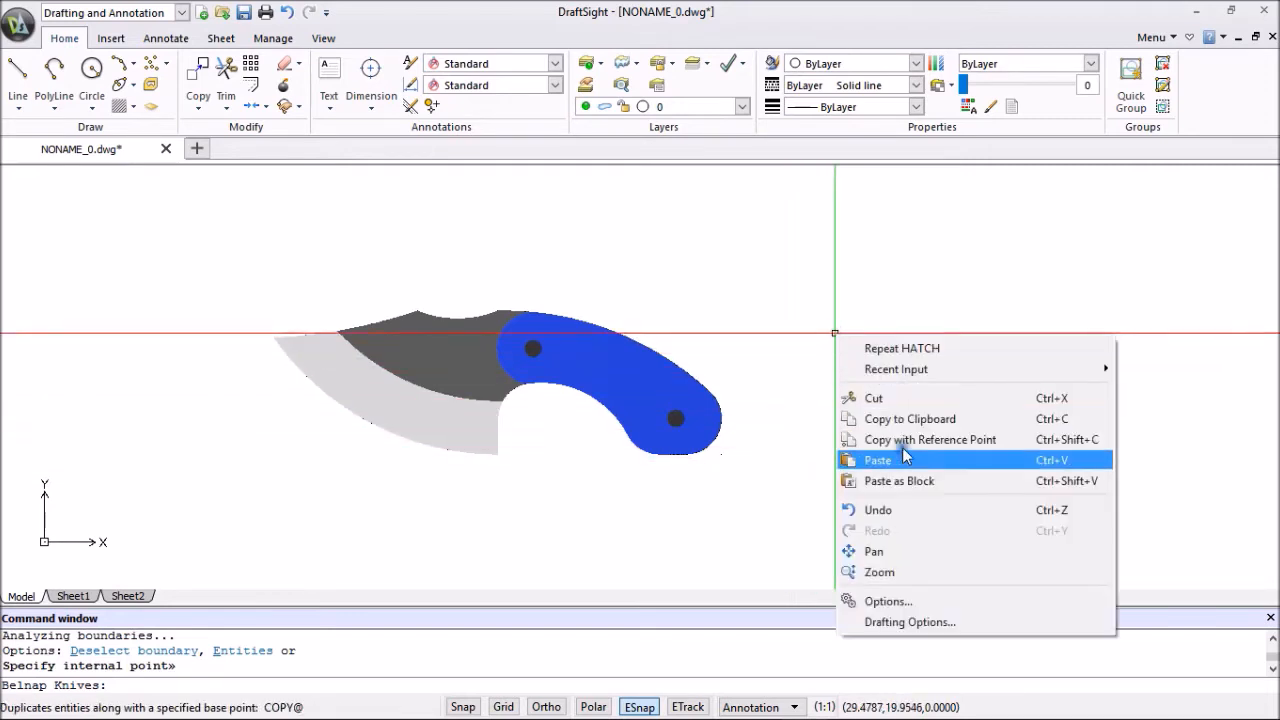
left_click(897, 508)
right_click(890, 420)
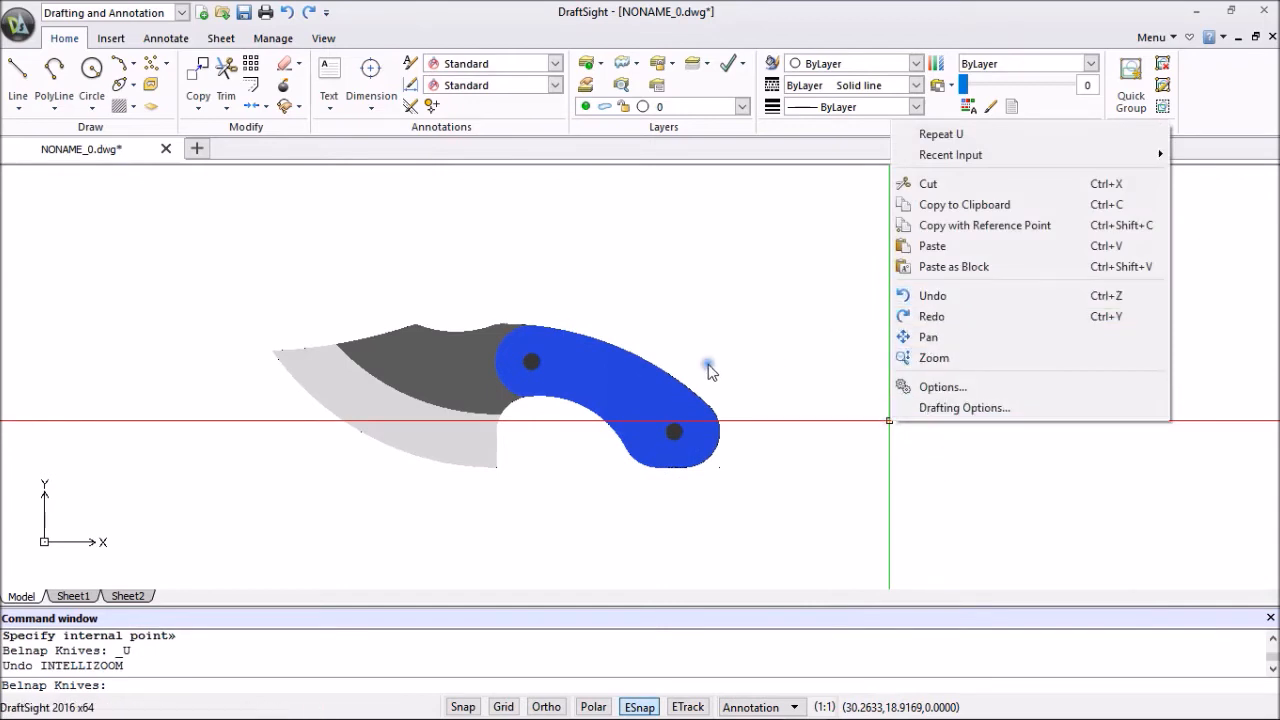
left_click(740, 347)
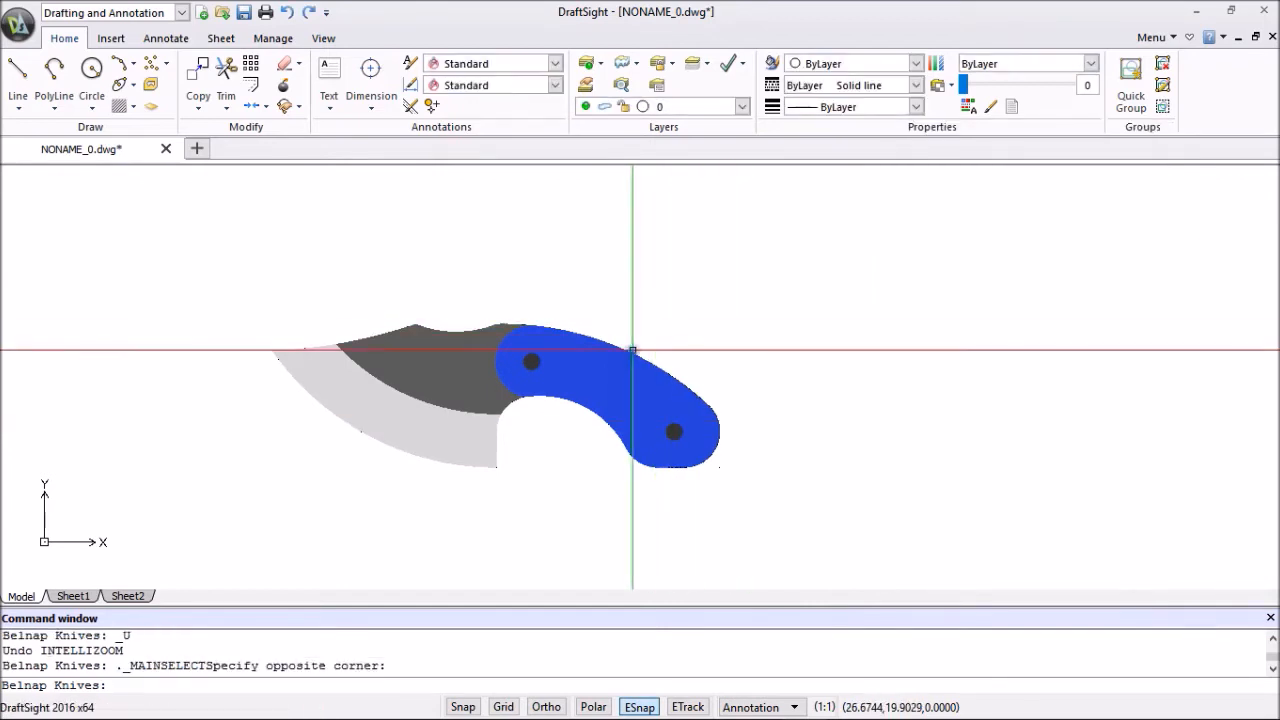
Select the blue fill of the handle.
left_click(617, 374)
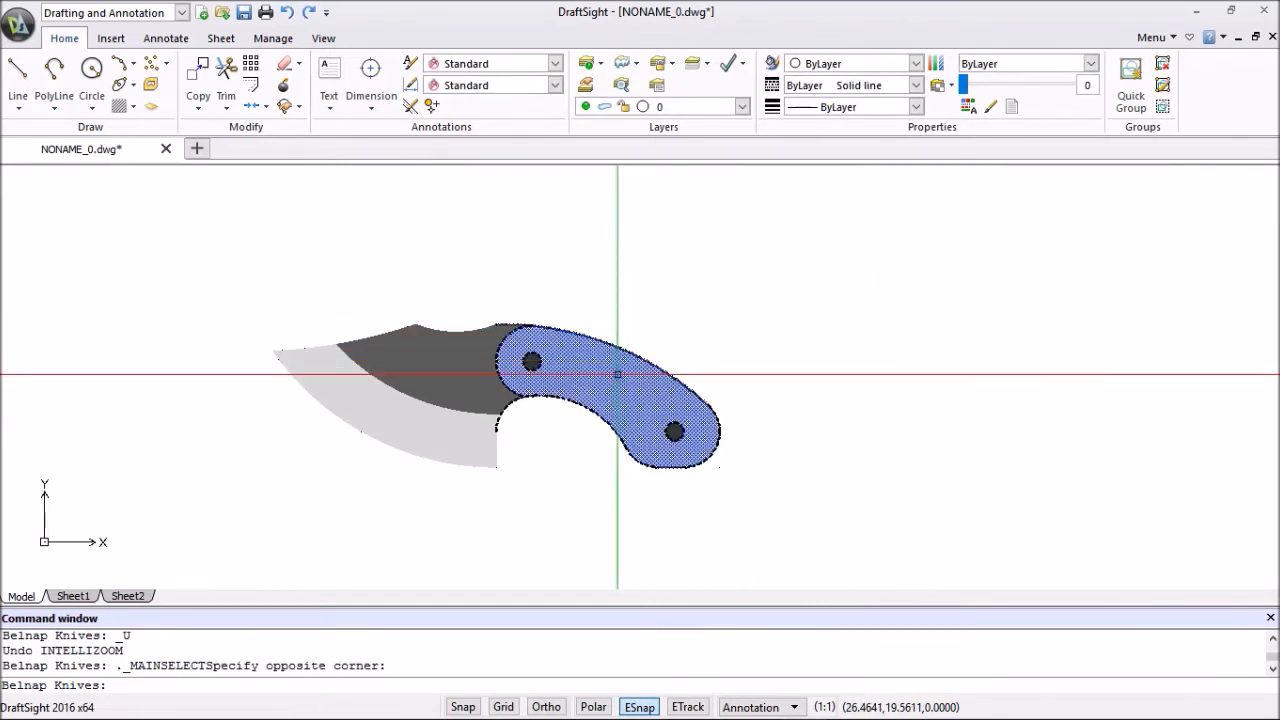
left_click(617, 374)
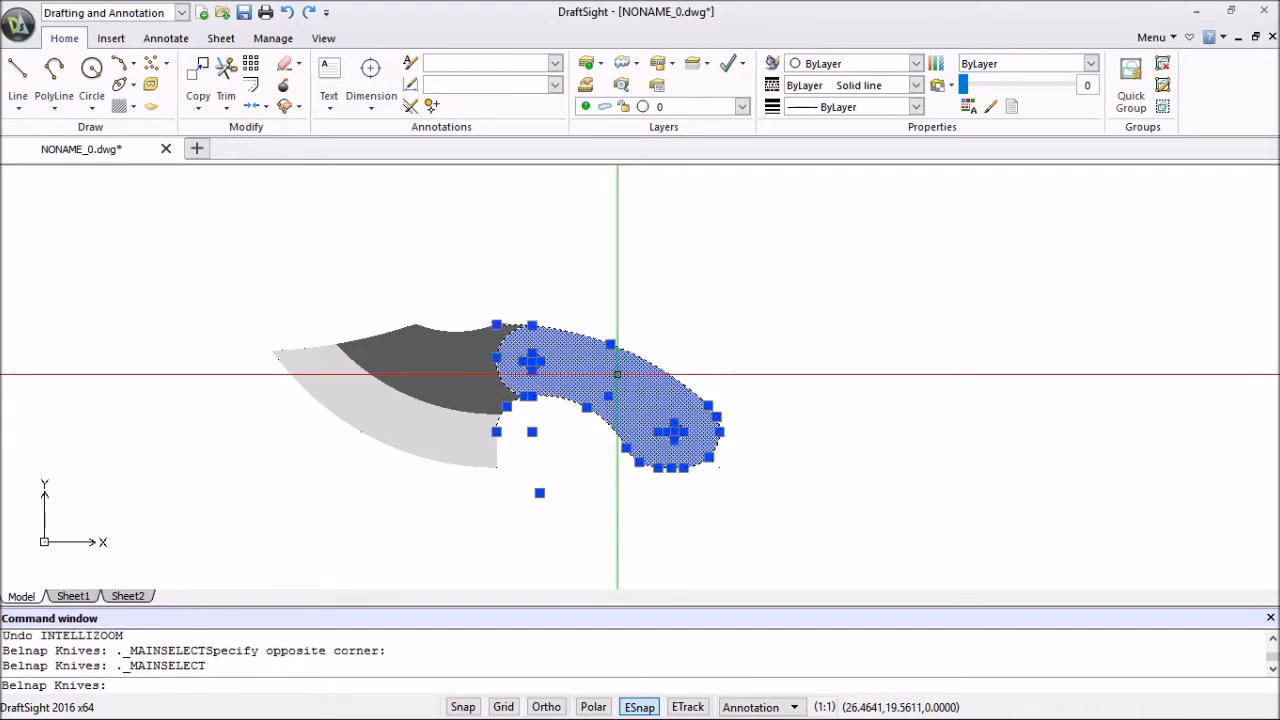
Group the selected handle outline, pins and blue fill into a single entity group.
right_click(794, 325)
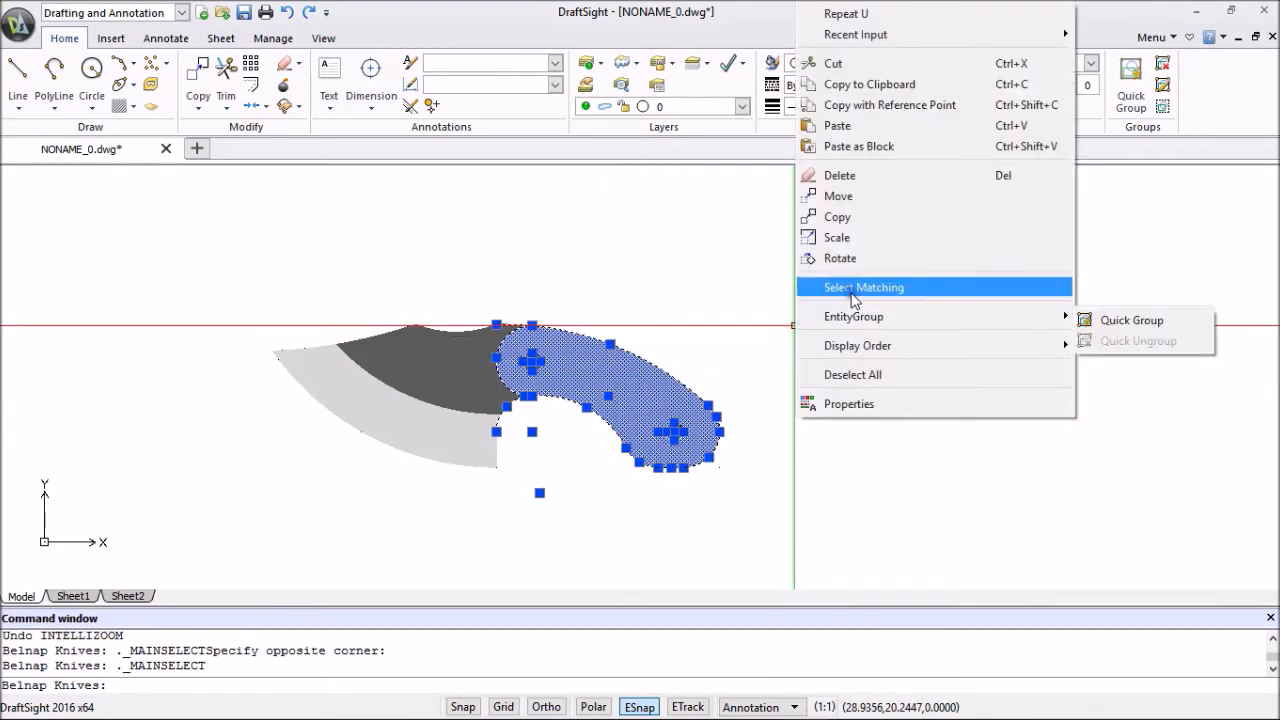
mouse_move(866, 318)
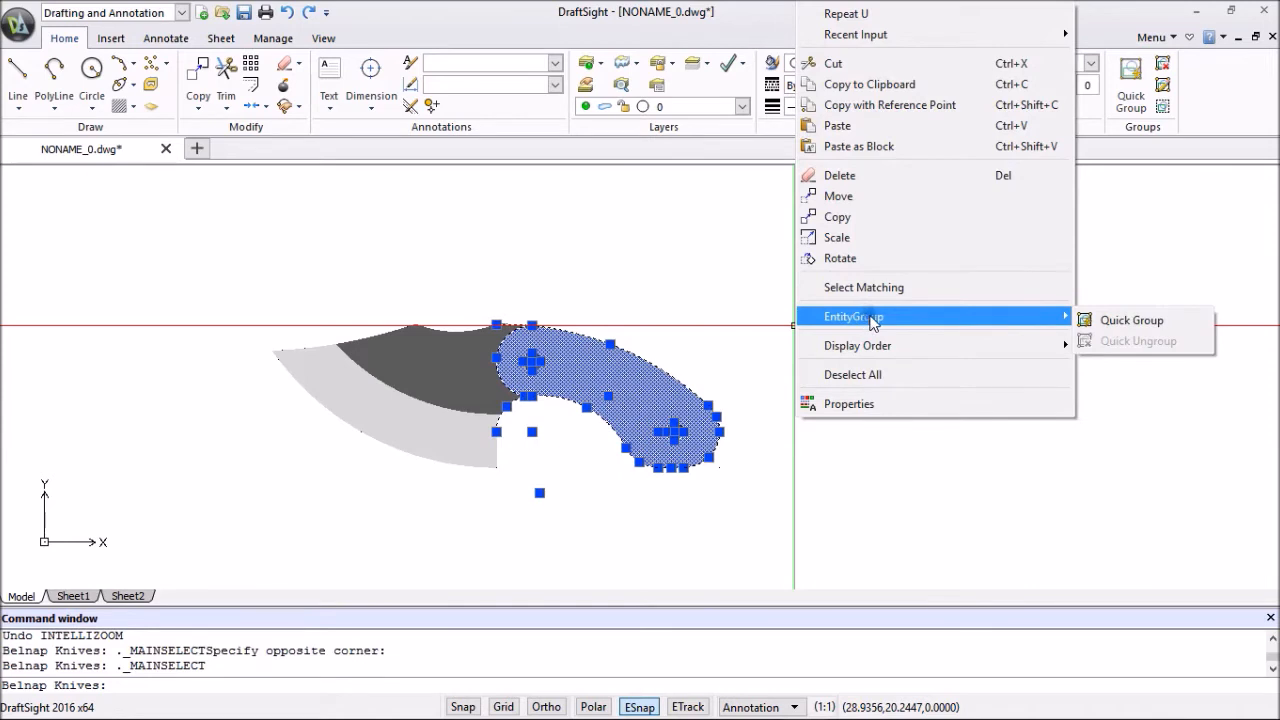
left_click(1127, 321)
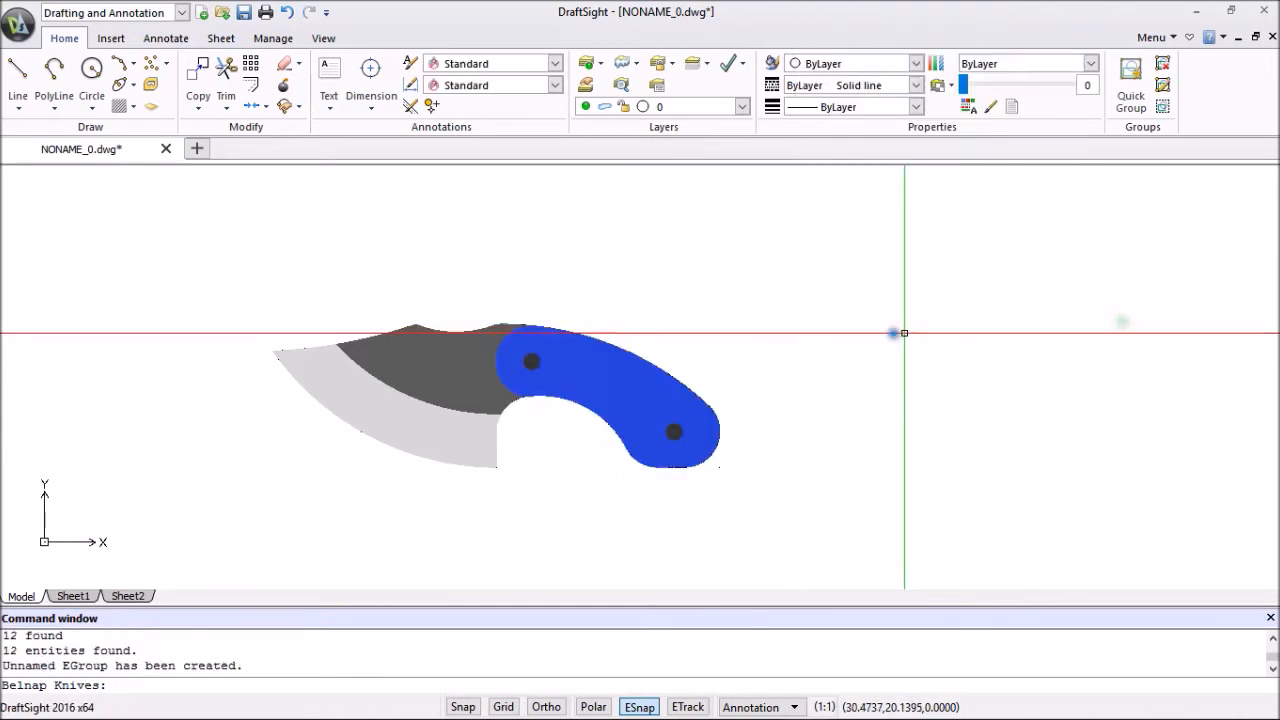
right_click(822, 331)
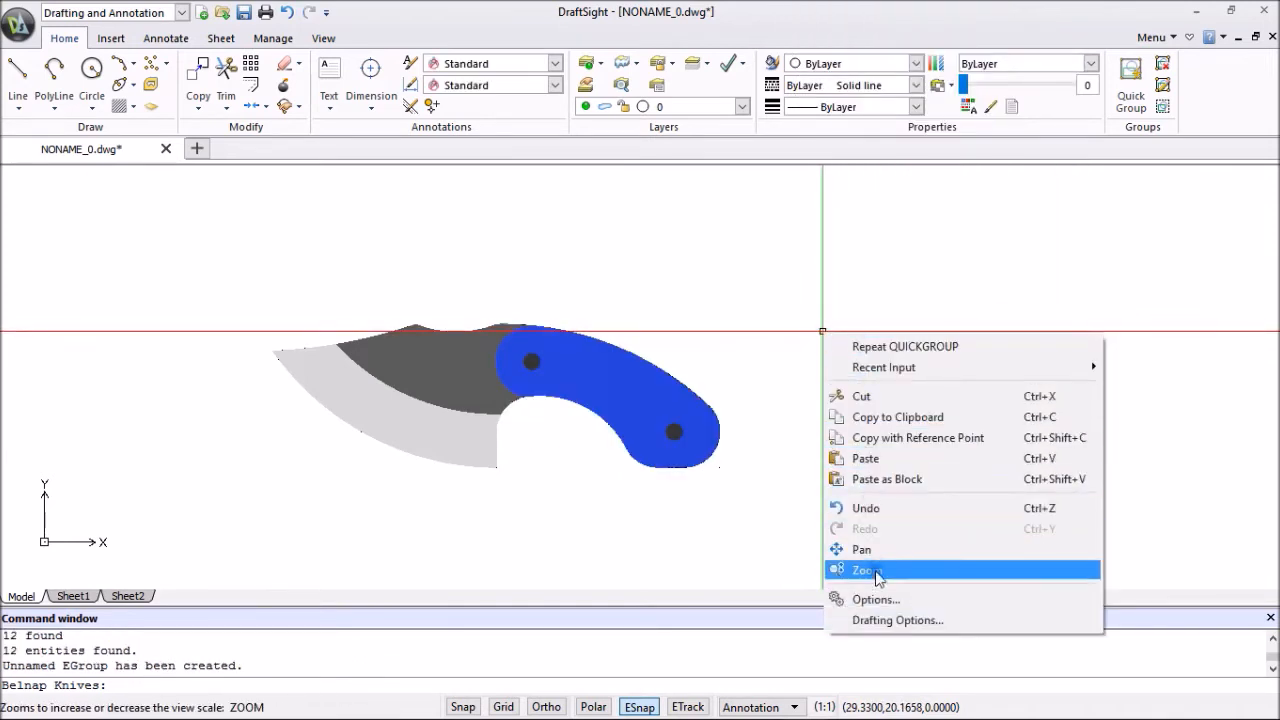
left_click(793, 403)
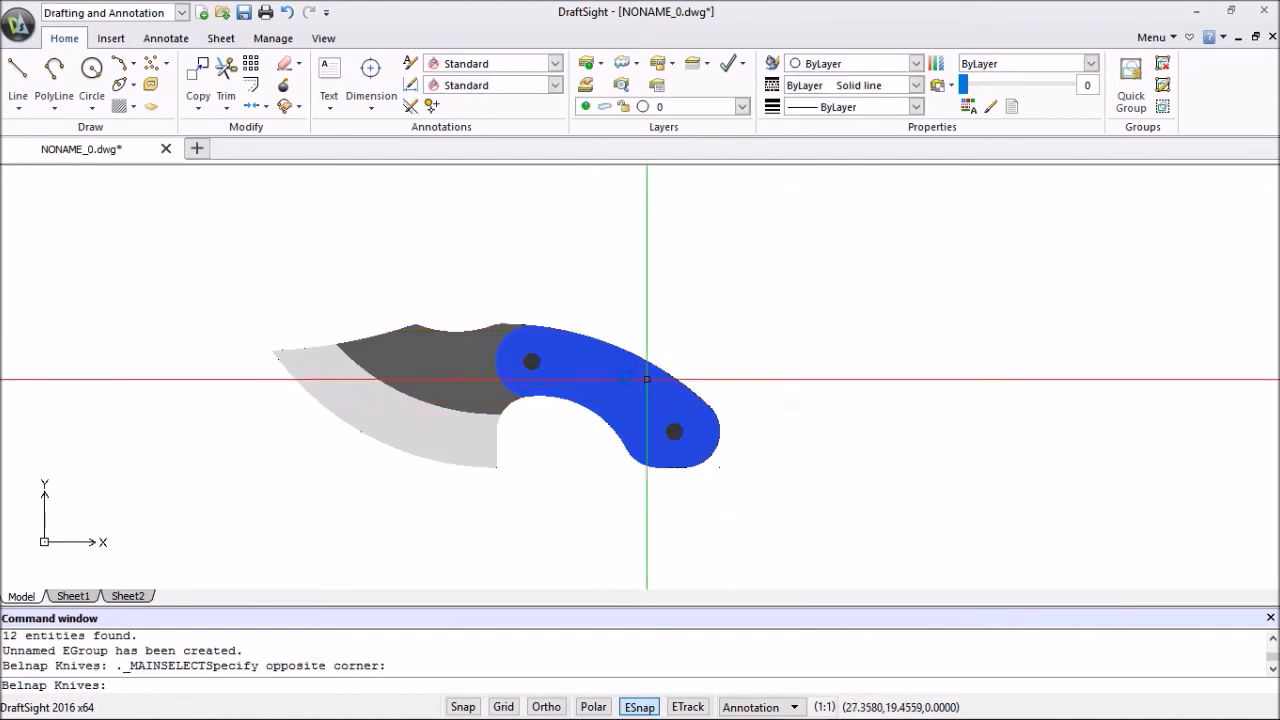
Ungroup the handle and delete its blue hatch.
left_click(600, 371)
right_click(806, 321)
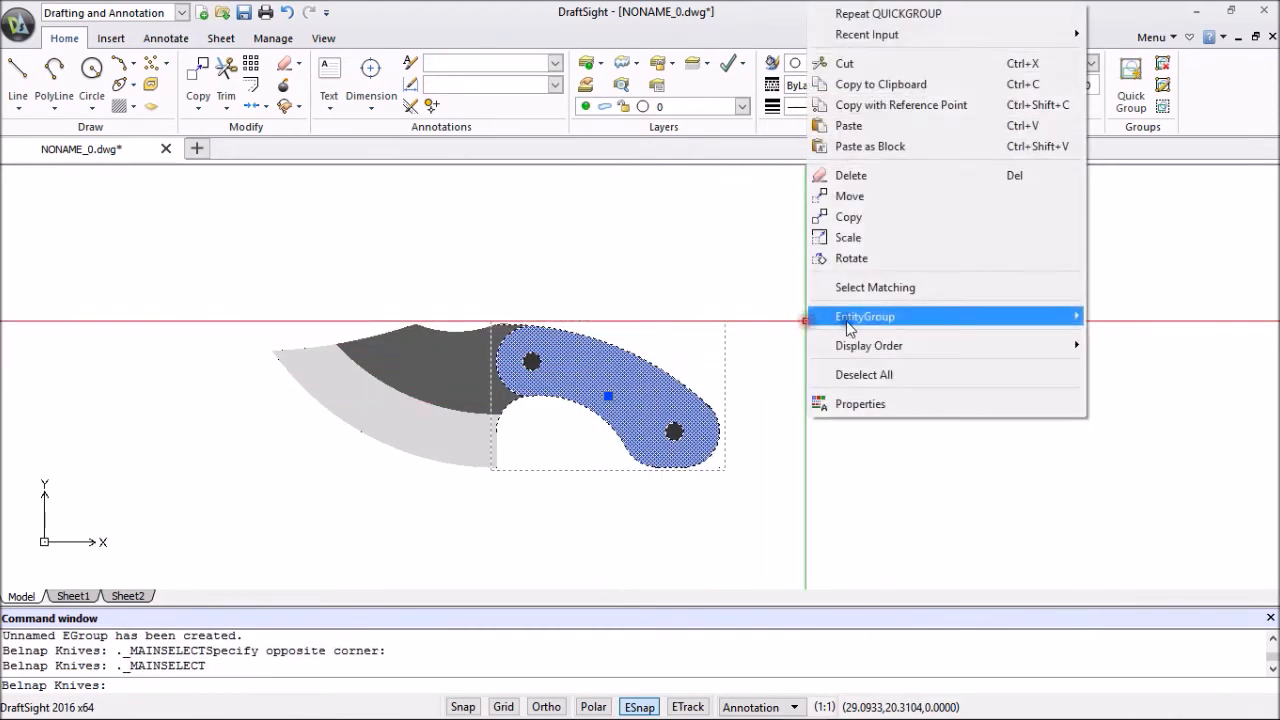
mouse_move(886, 316)
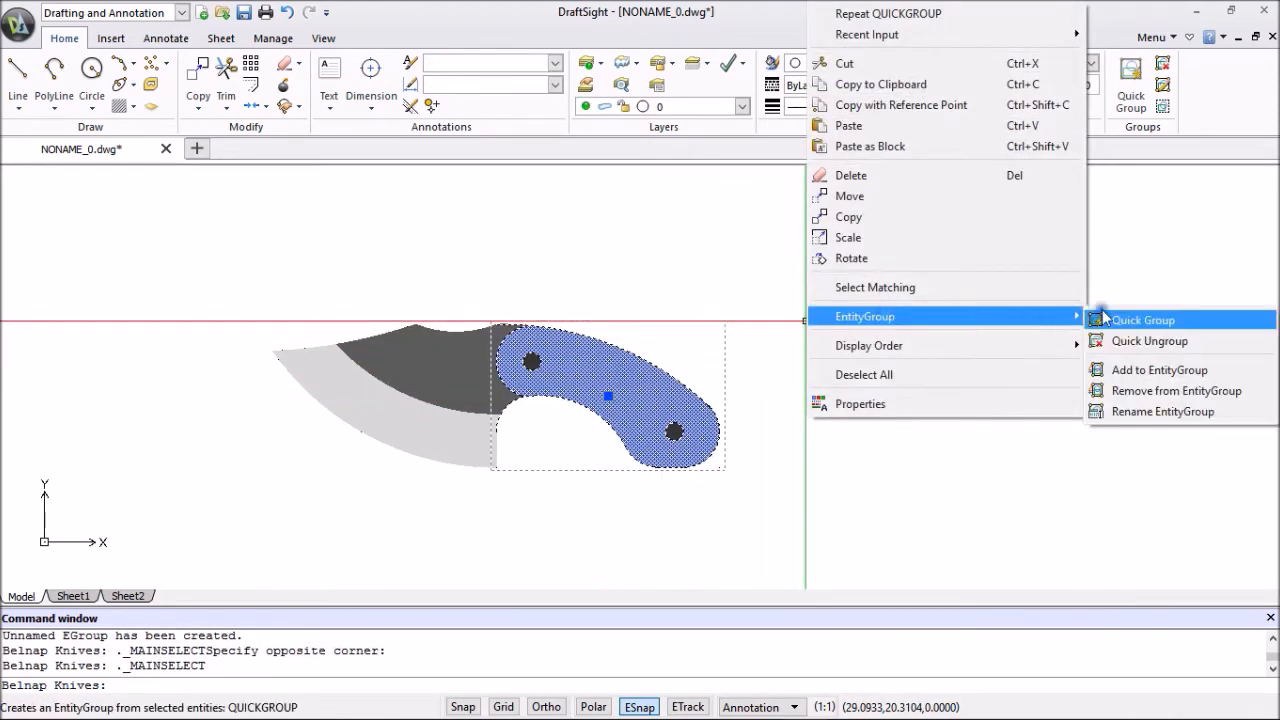
left_click(1140, 341)
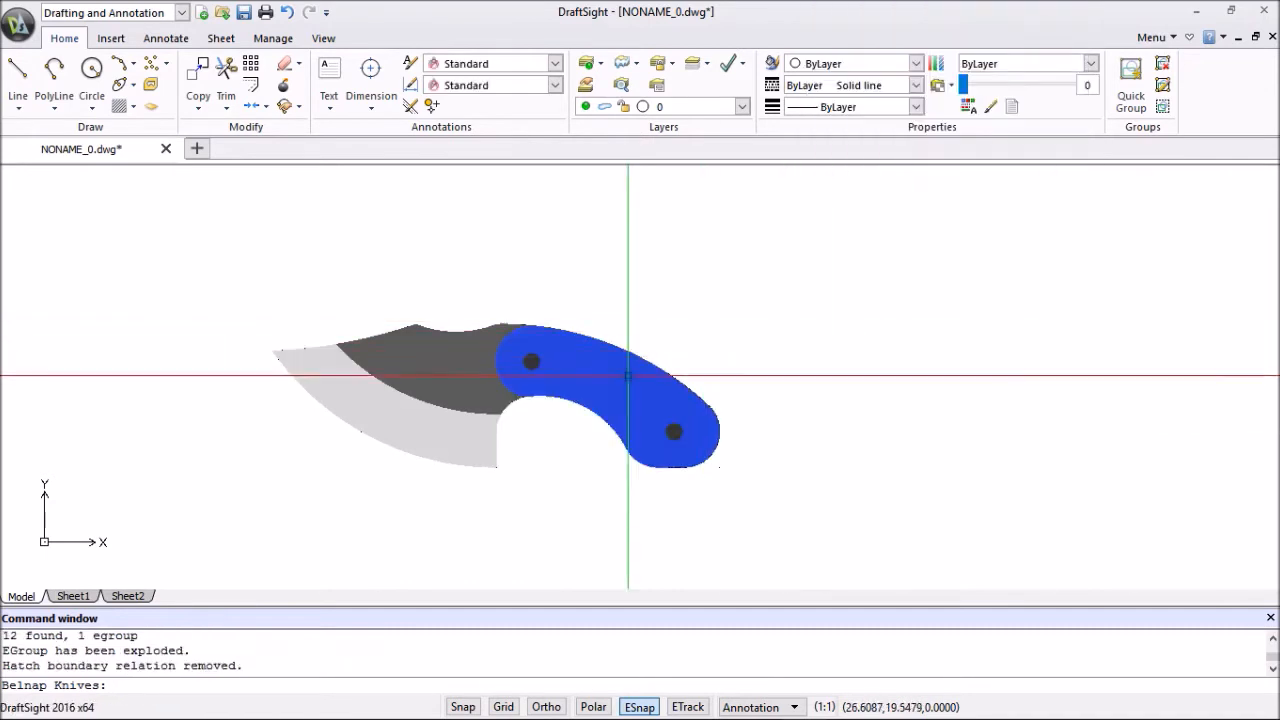
left_click(623, 378)
right_click(735, 350)
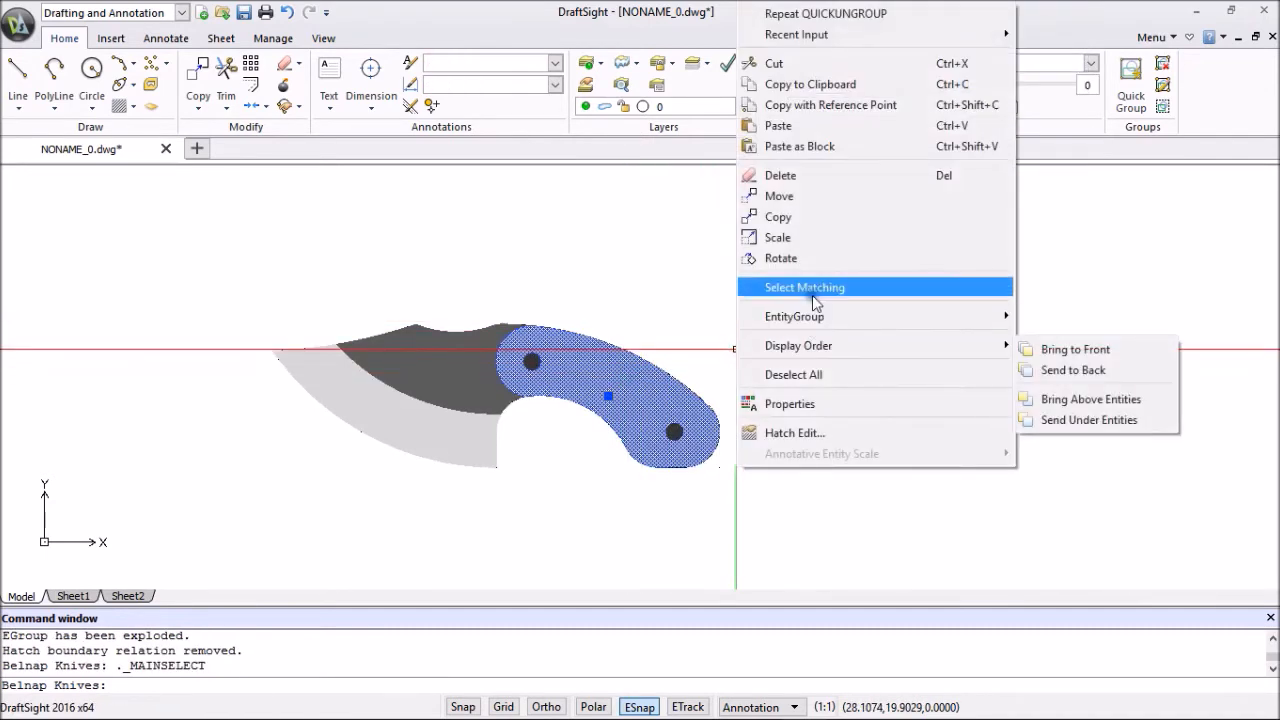
left_click(791, 177)
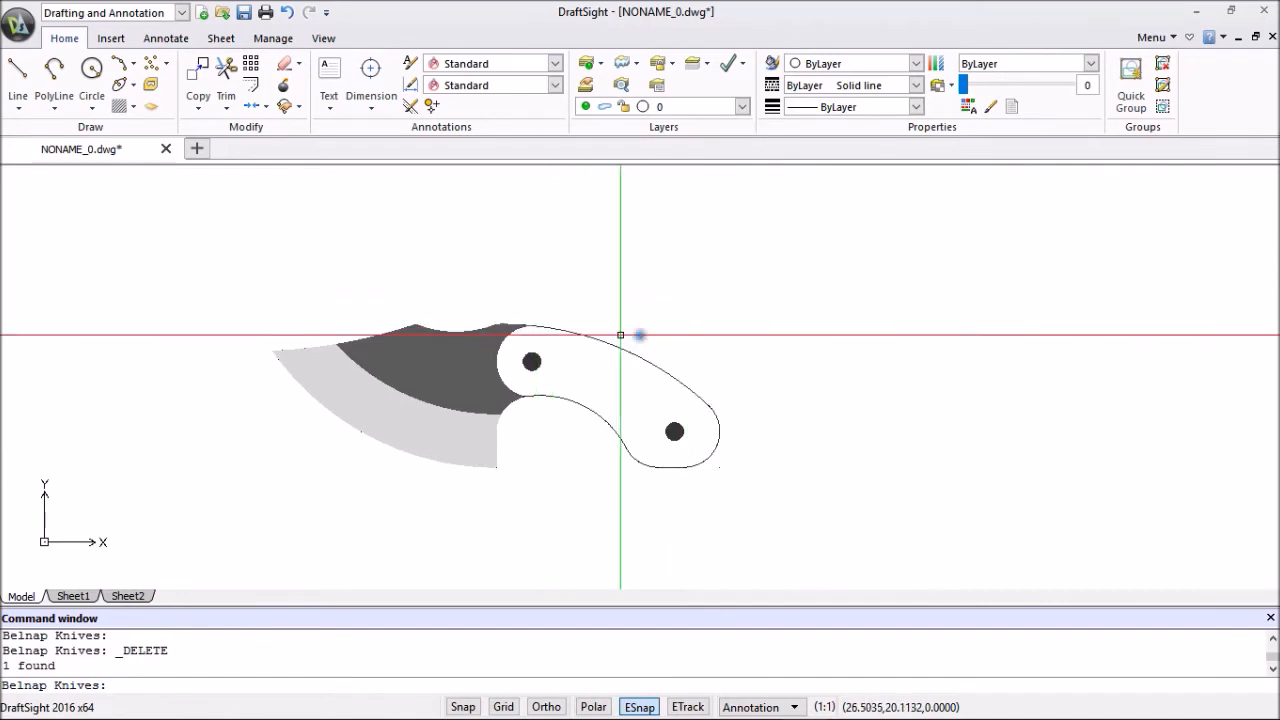
Group the lower pin with the dark and light blade hatches and their outlines as one entity group.
left_click(675, 429)
left_click(463, 357)
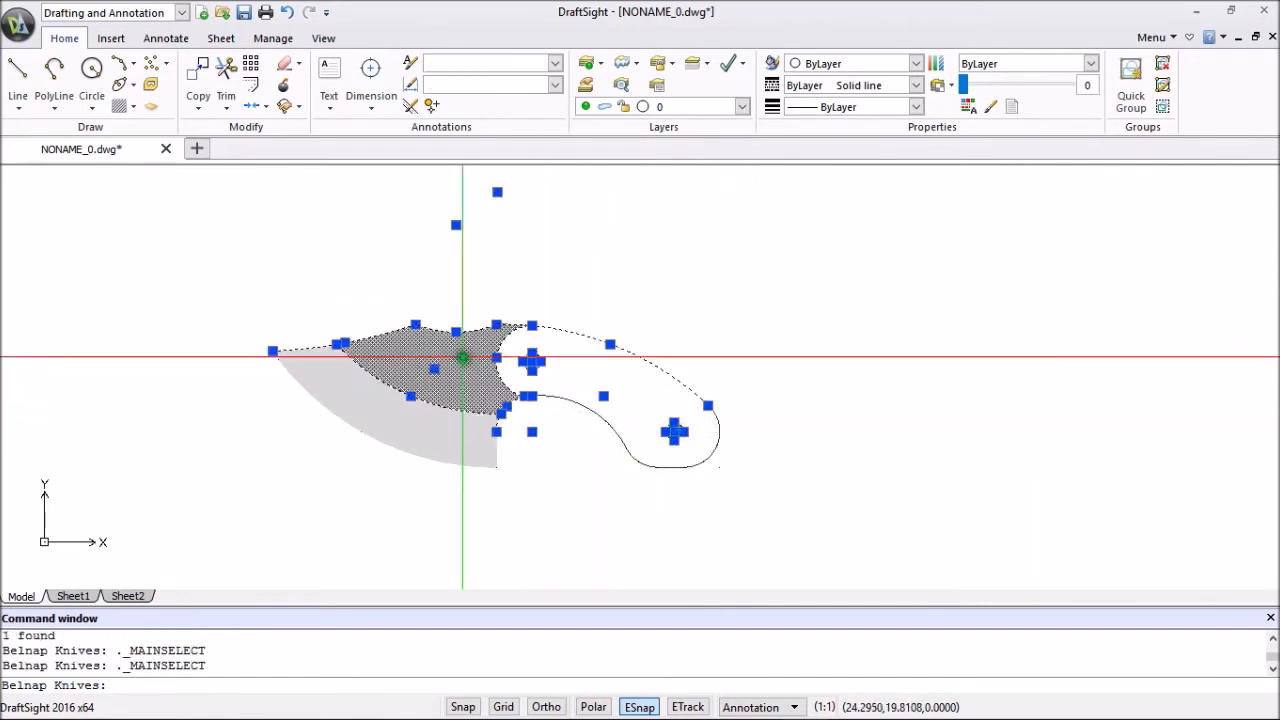
left_click(397, 408)
right_click(800, 329)
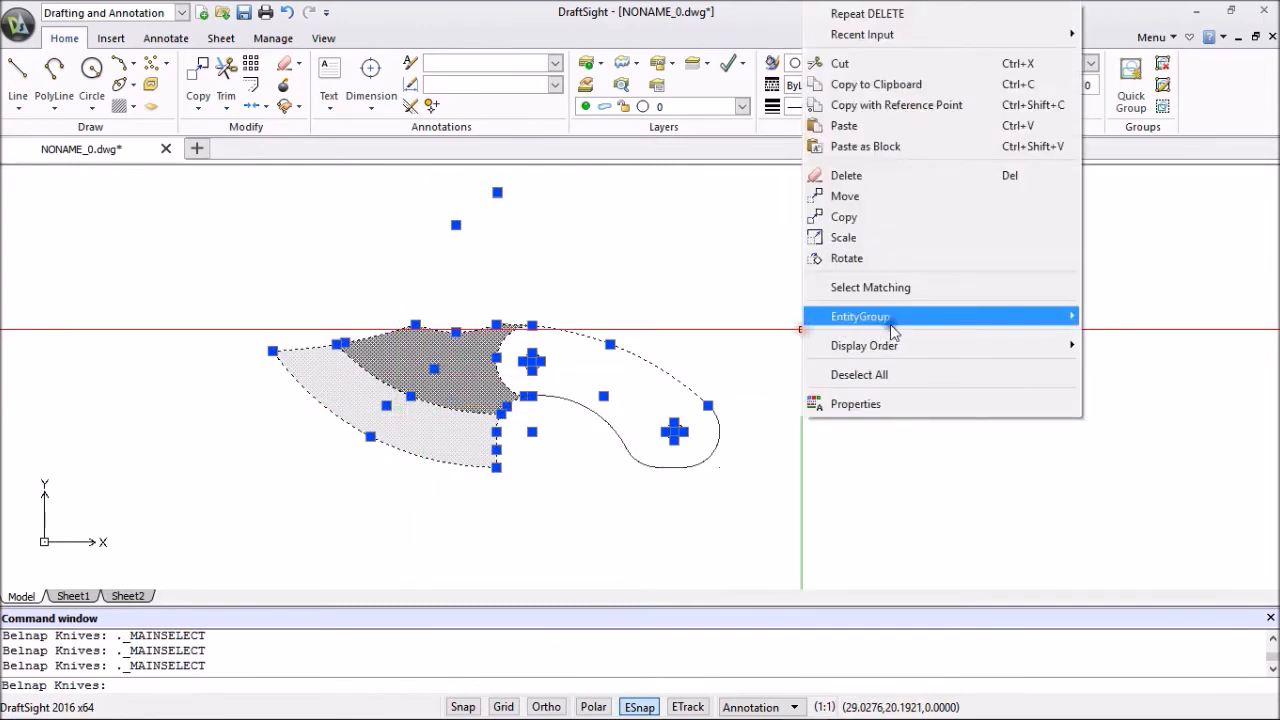
mouse_move(884, 320)
left_click(1127, 320)
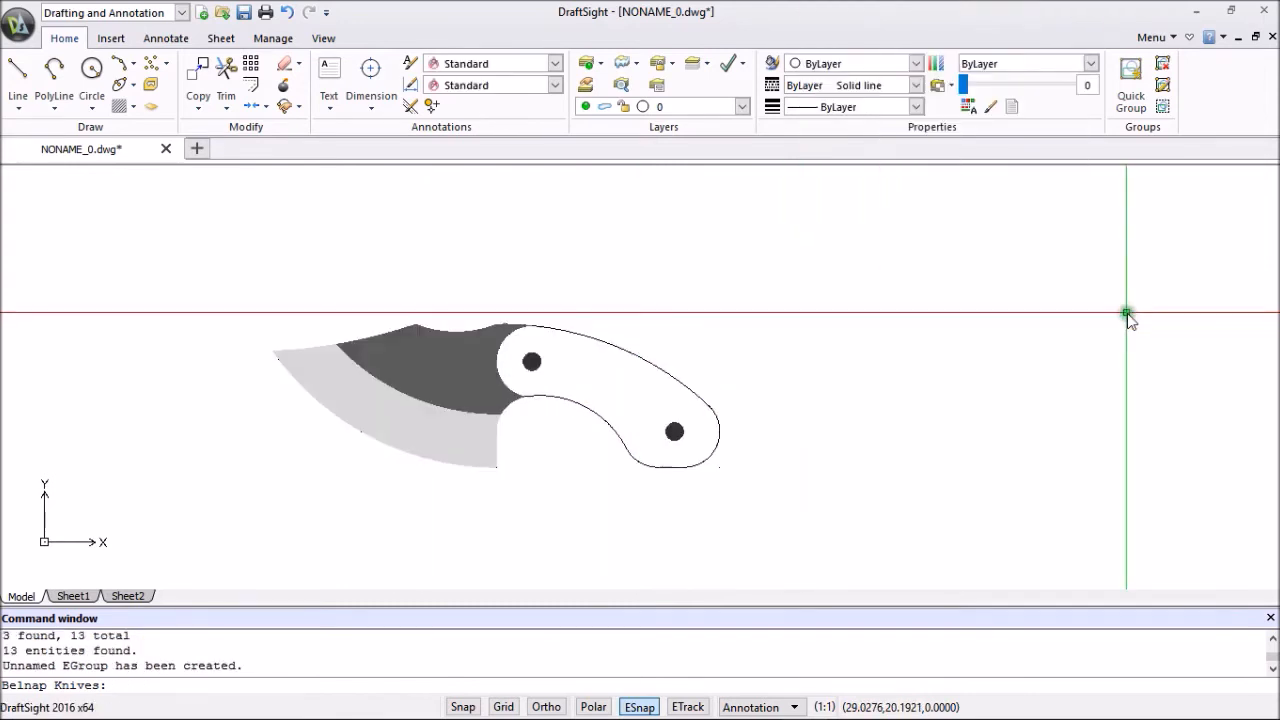
right_click(968, 296)
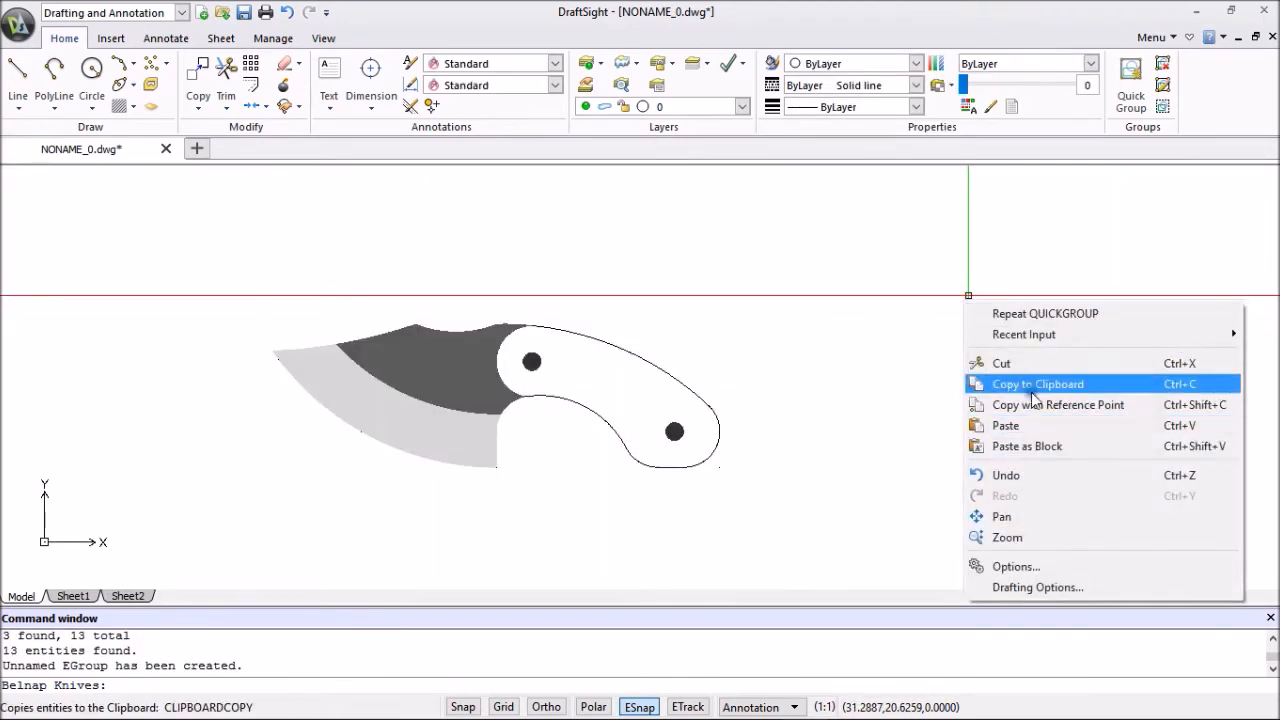
left_click(746, 316)
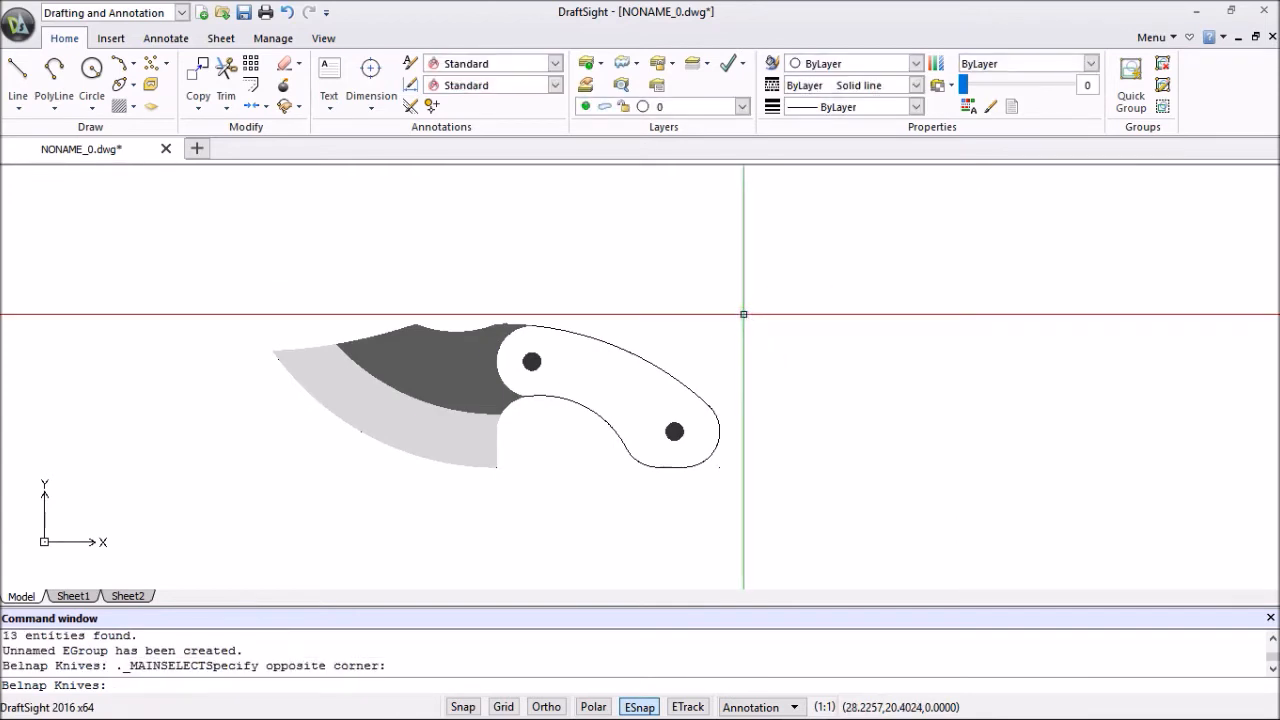
left_click(675, 431)
key("Escape")
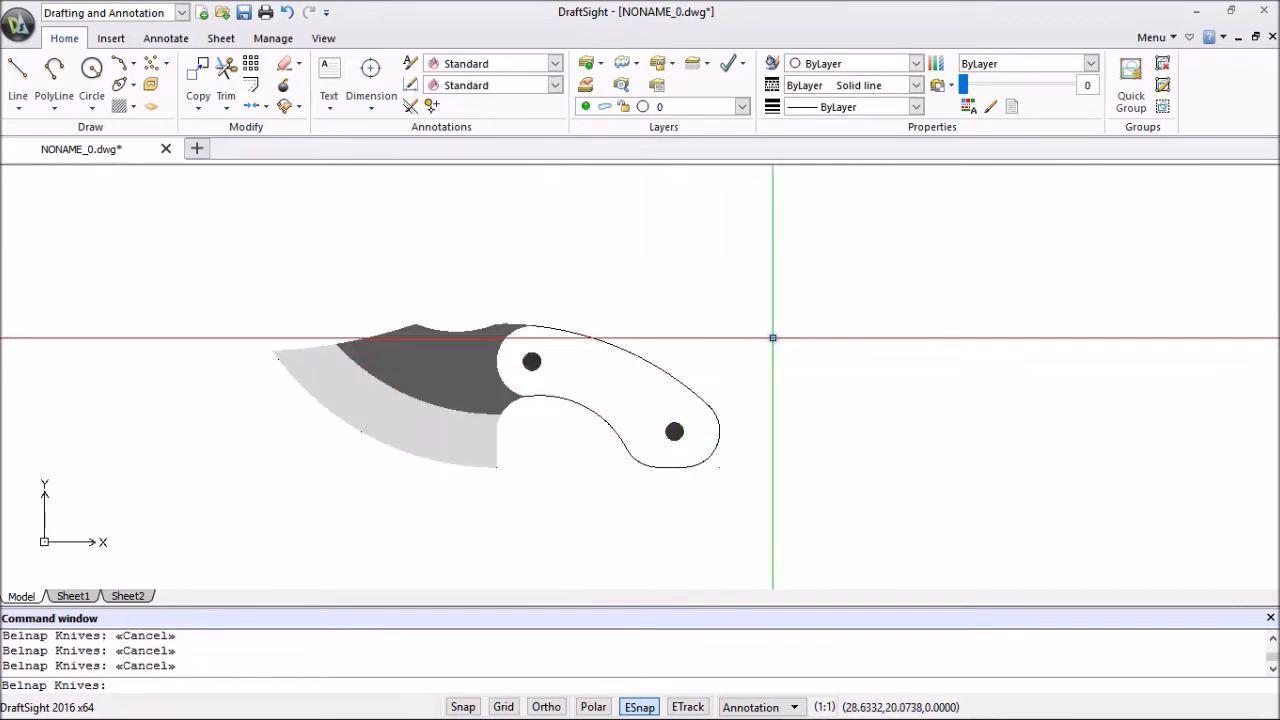
Undo the blade grouping, the blue hatch deletion, the ungrouping and the handle grouping.
right_click(855, 323)
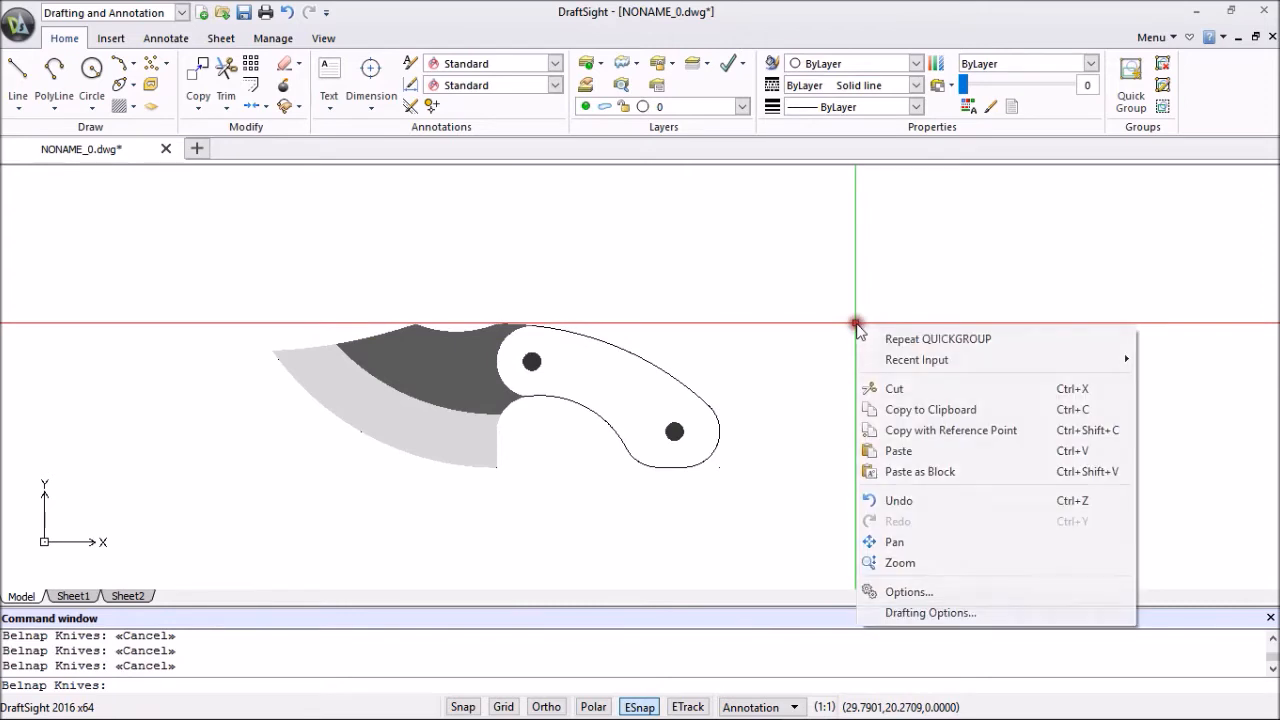
left_click(915, 499)
right_click(897, 366)
left_click(950, 540)
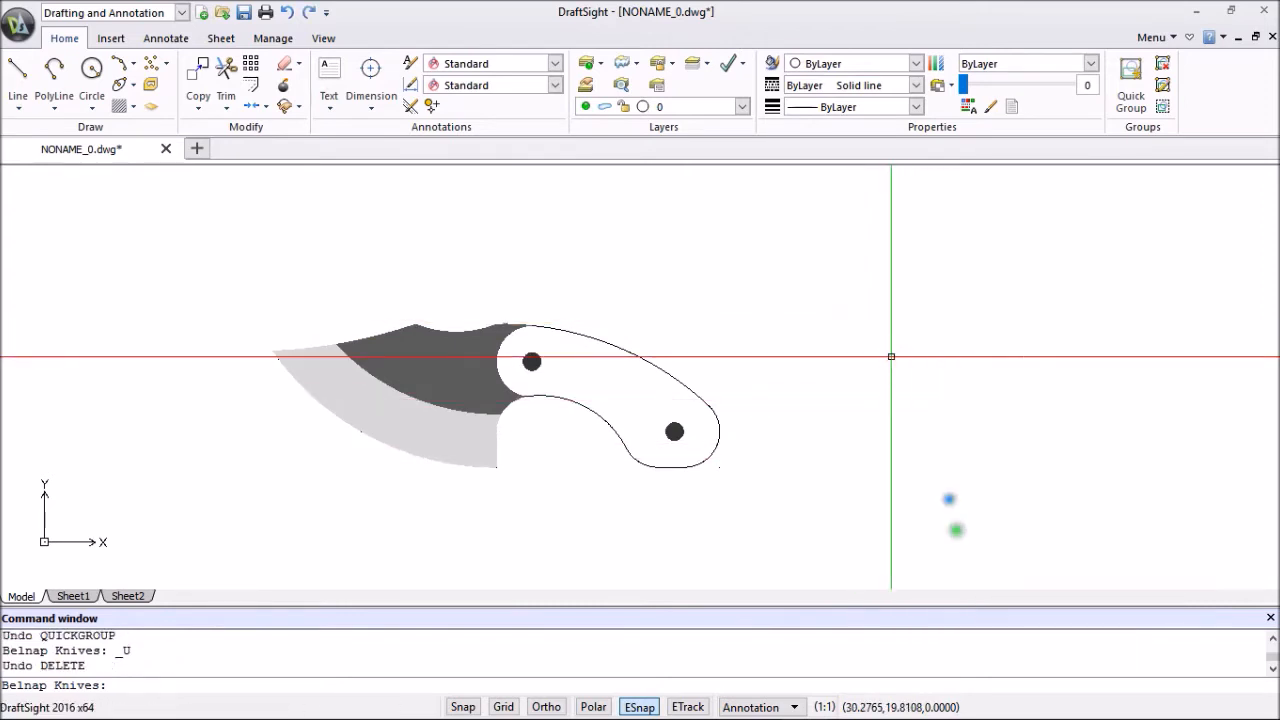
right_click(899, 365)
left_click(958, 540)
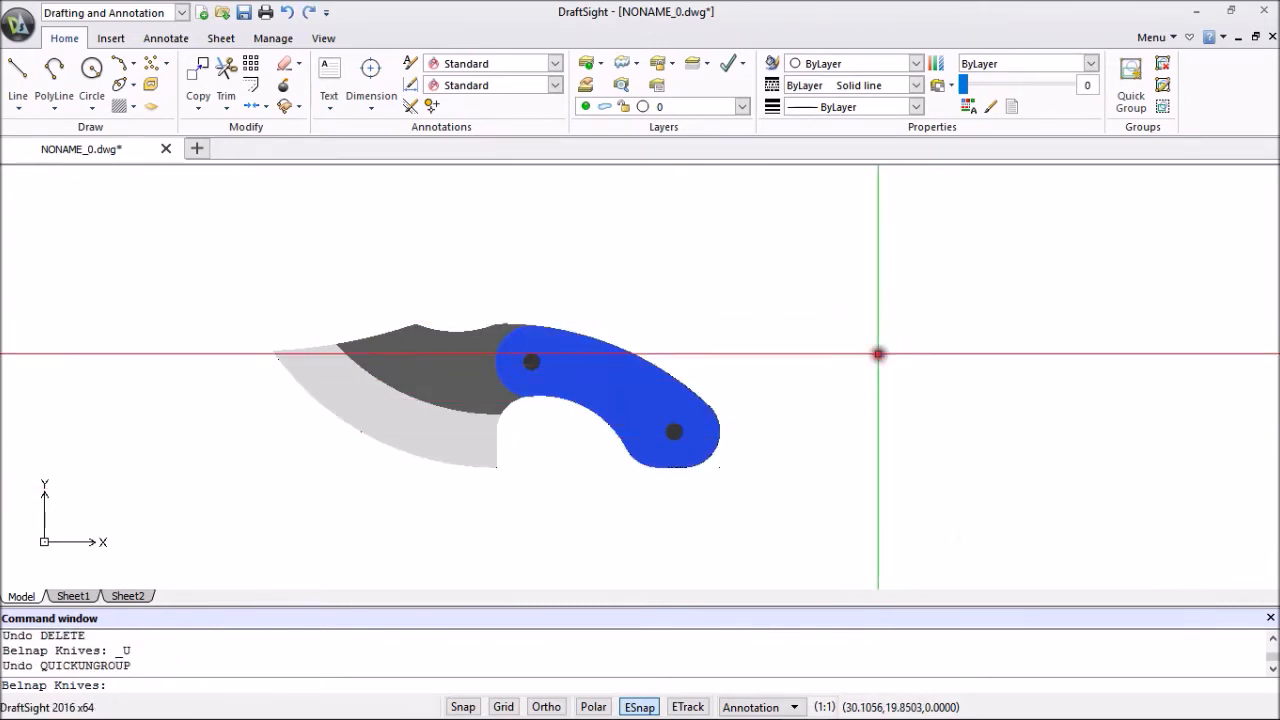
right_click(879, 355)
left_click(925, 531)
Undo the blue handle hatch and the dark fills in the two handle pins.
right_click(864, 320)
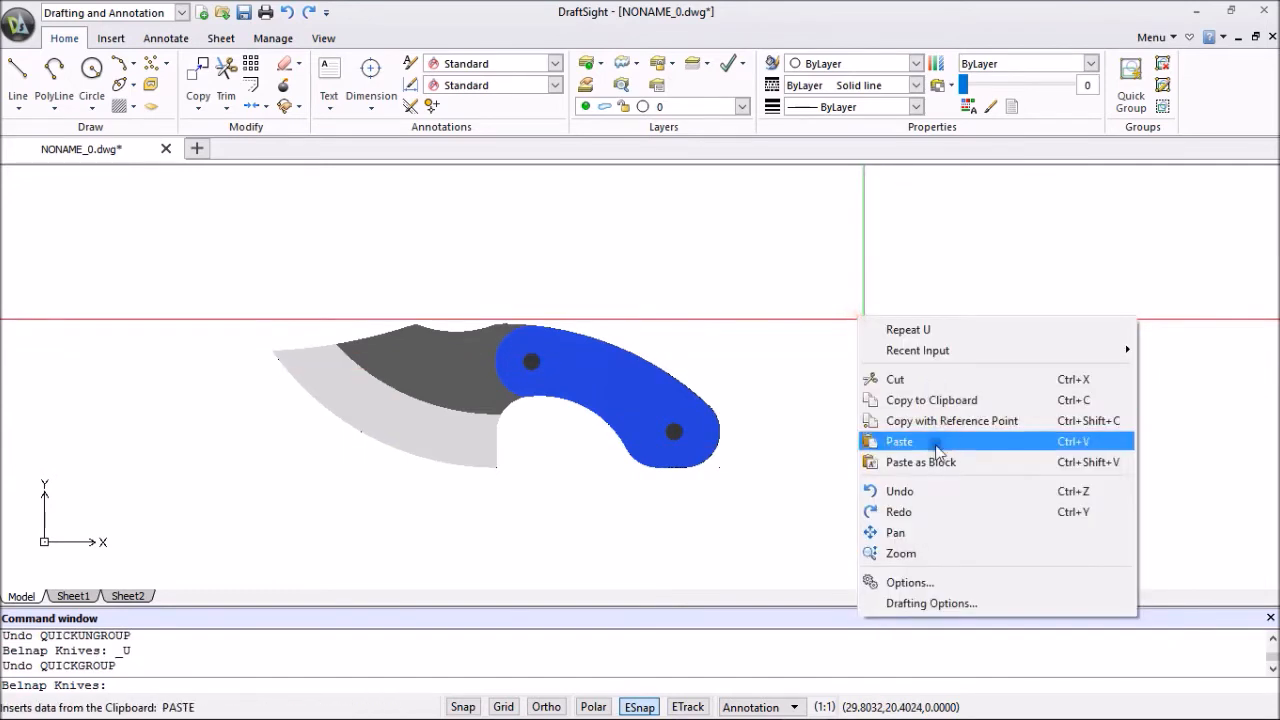
left_click(921, 493)
right_click(840, 295)
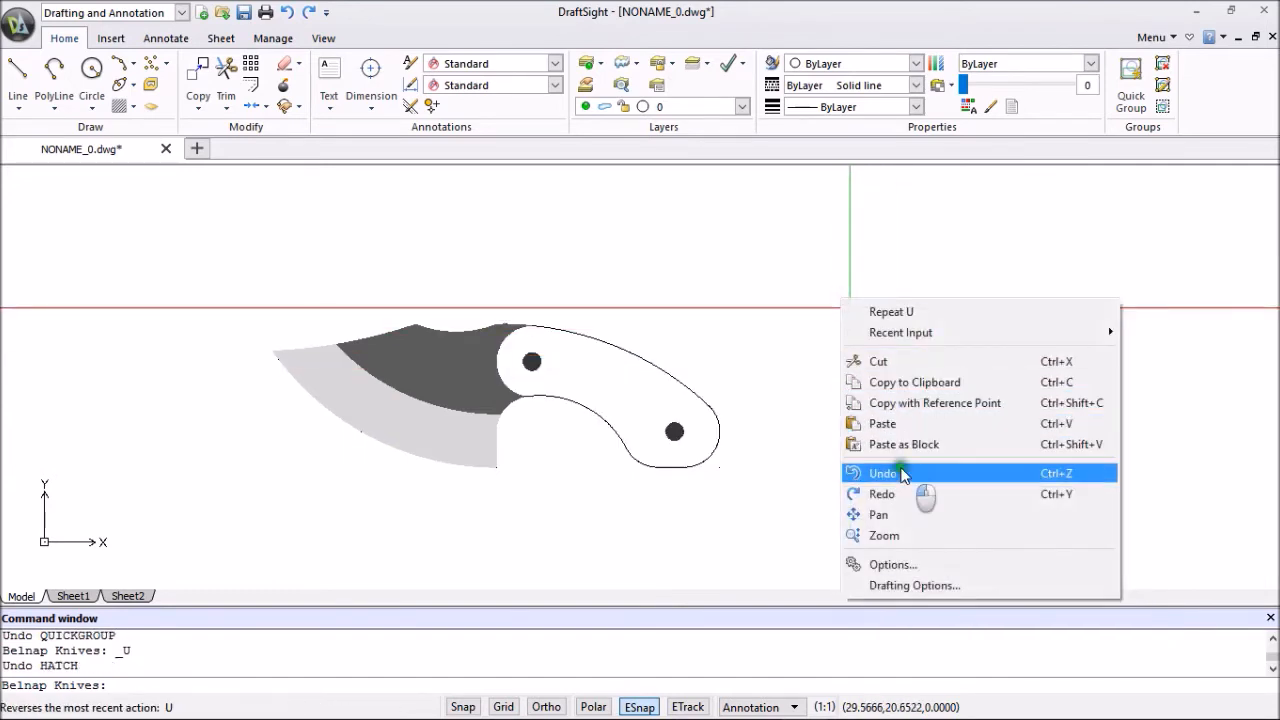
left_click(900, 471)
right_click(855, 308)
left_click(893, 480)
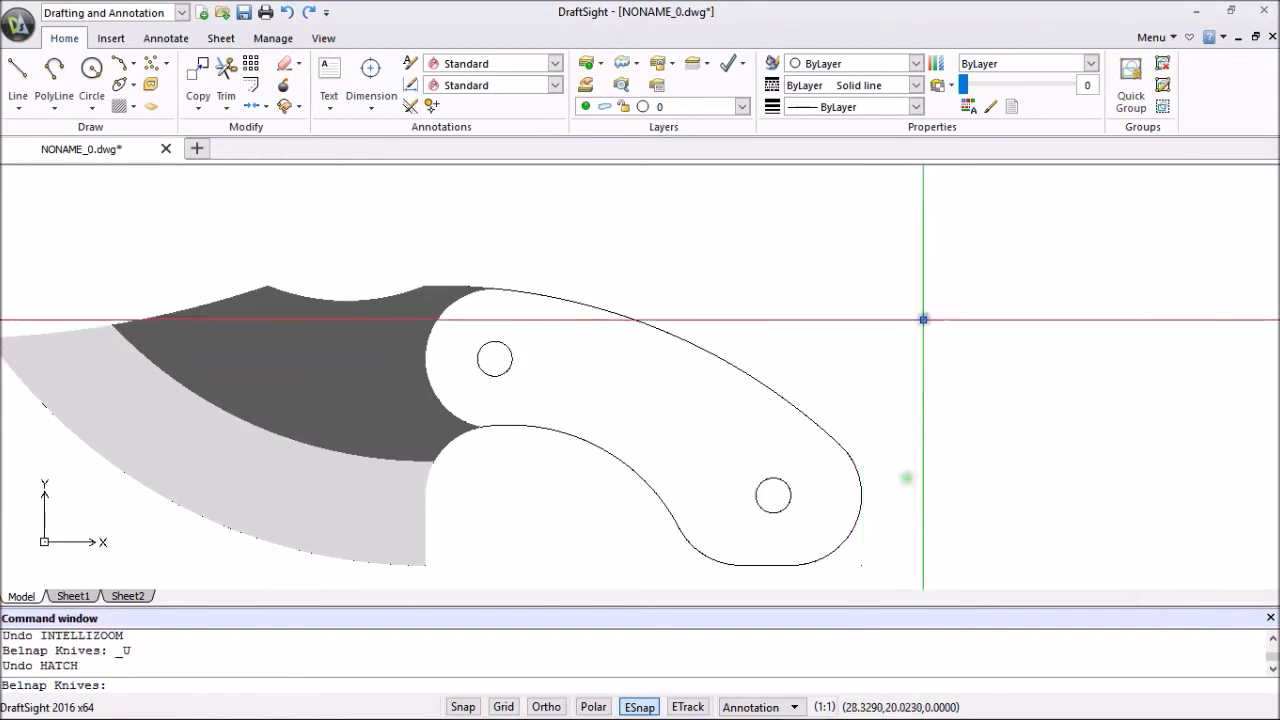
Undo the dark gray hatch on the upper blade area.
right_click(927, 322)
left_click(963, 492)
right_click(952, 322)
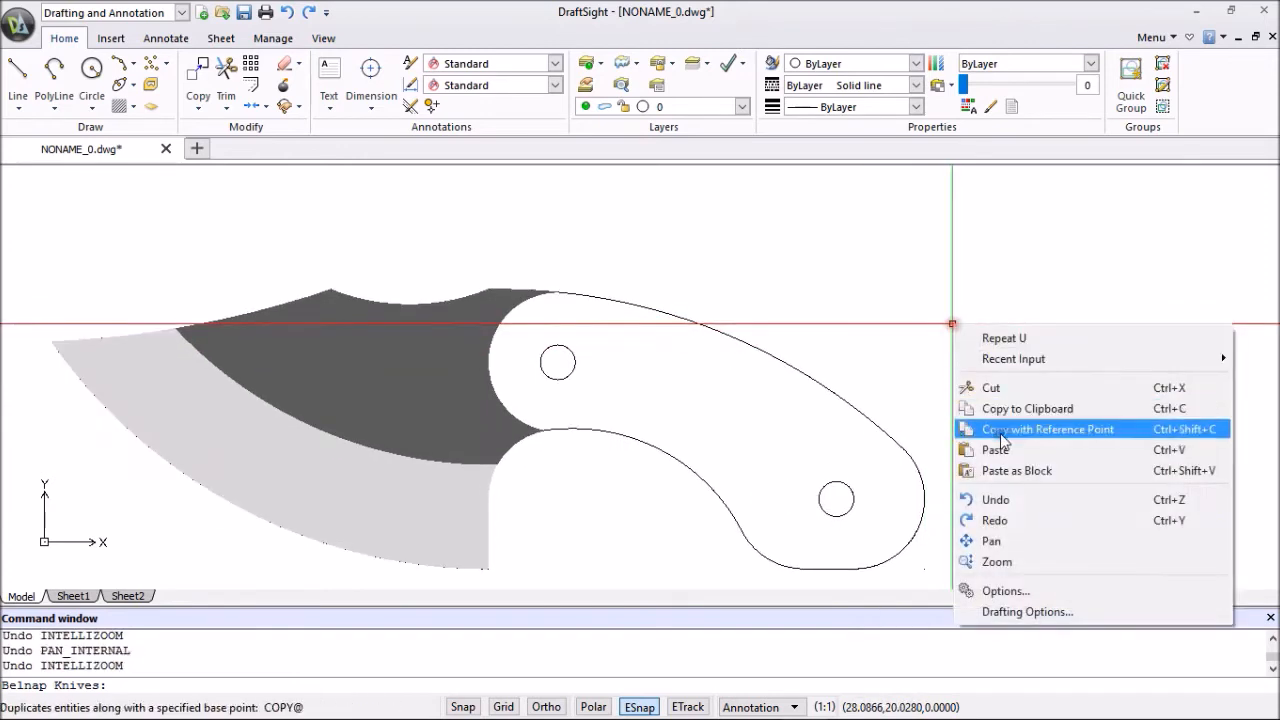
left_click(1000, 499)
right_click(971, 334)
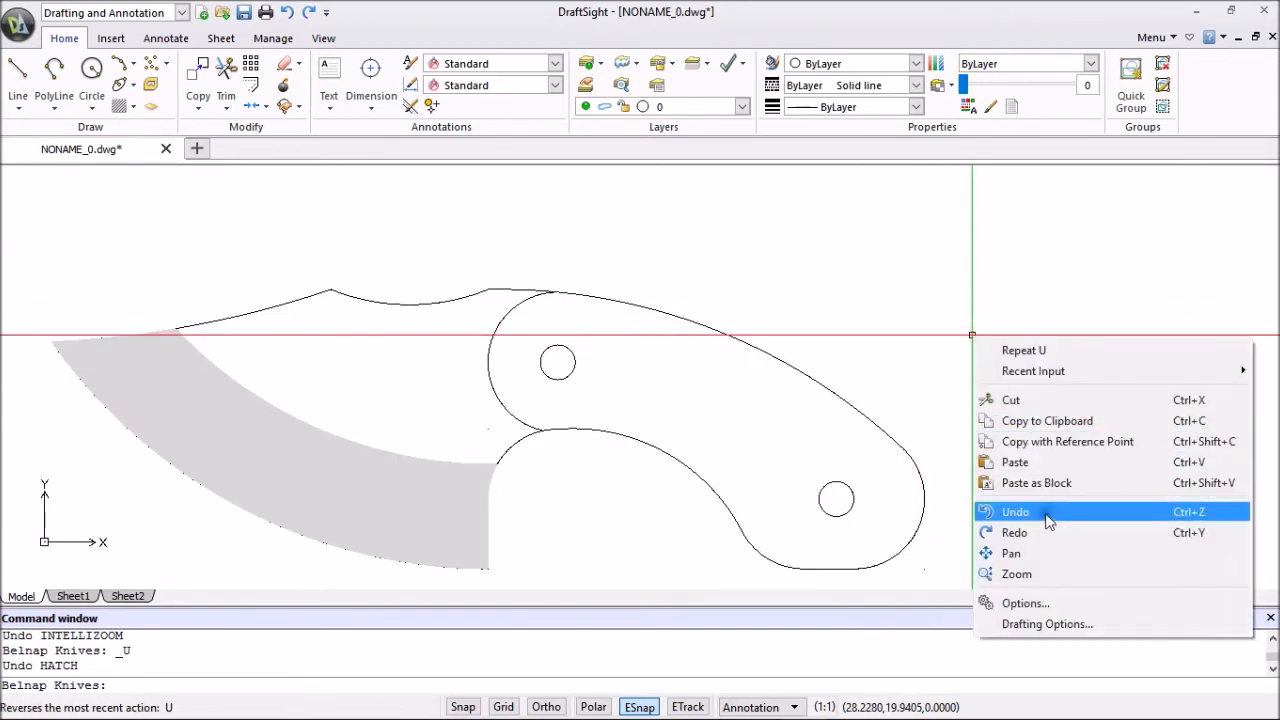
left_click(1043, 522)
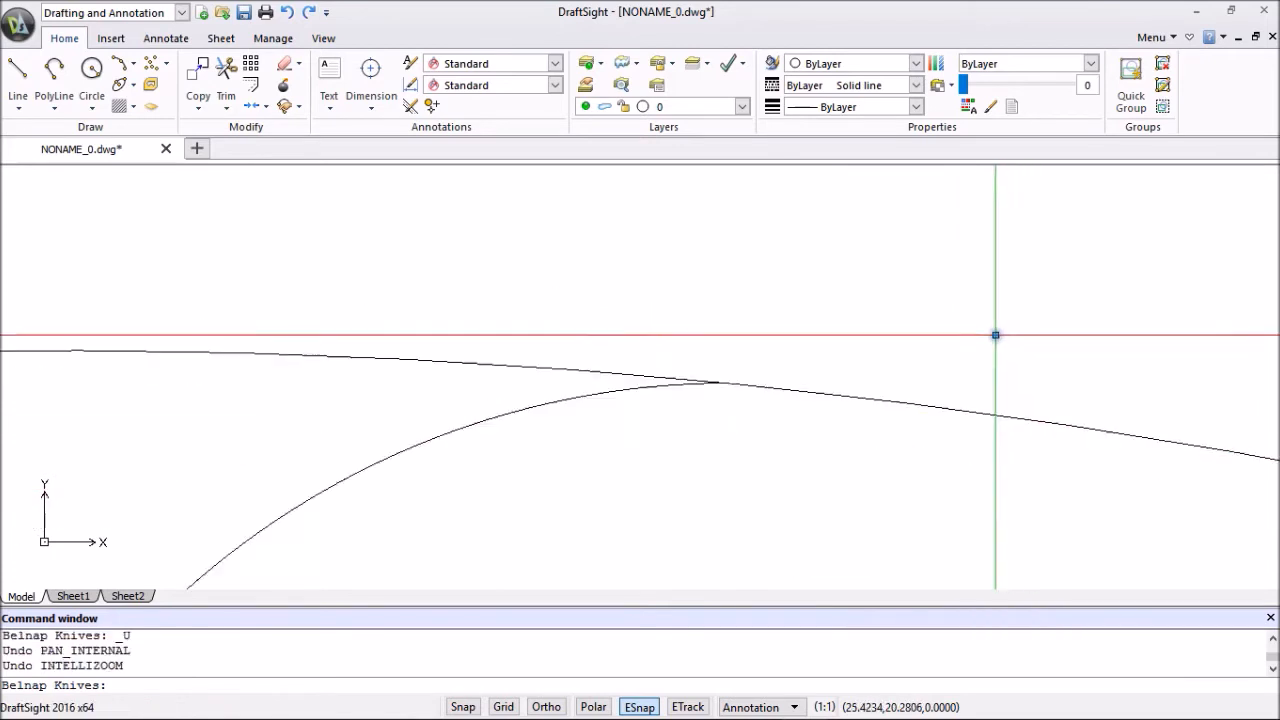
Undo the earlier grip stretch of the handle's front arc where it ends near the spine curve.
scroll(990, 343, "down", 3)
right_click(783, 288)
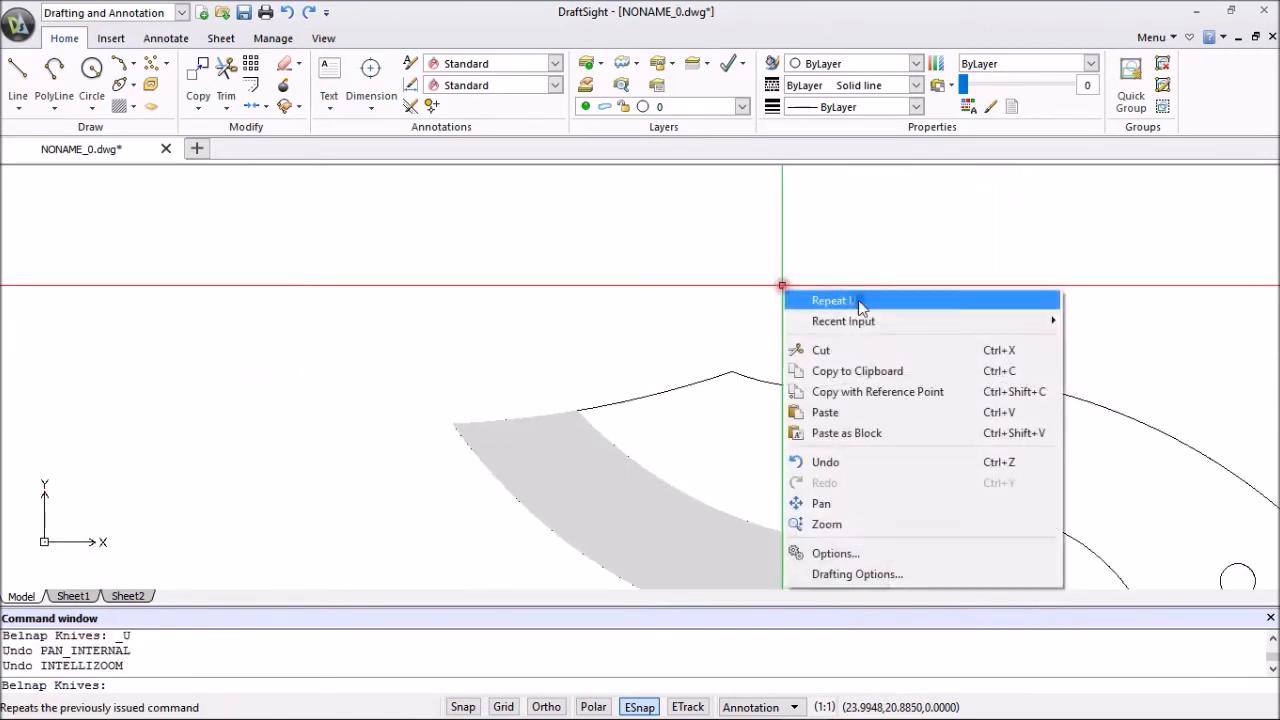
left_click(851, 464)
right_click(823, 321)
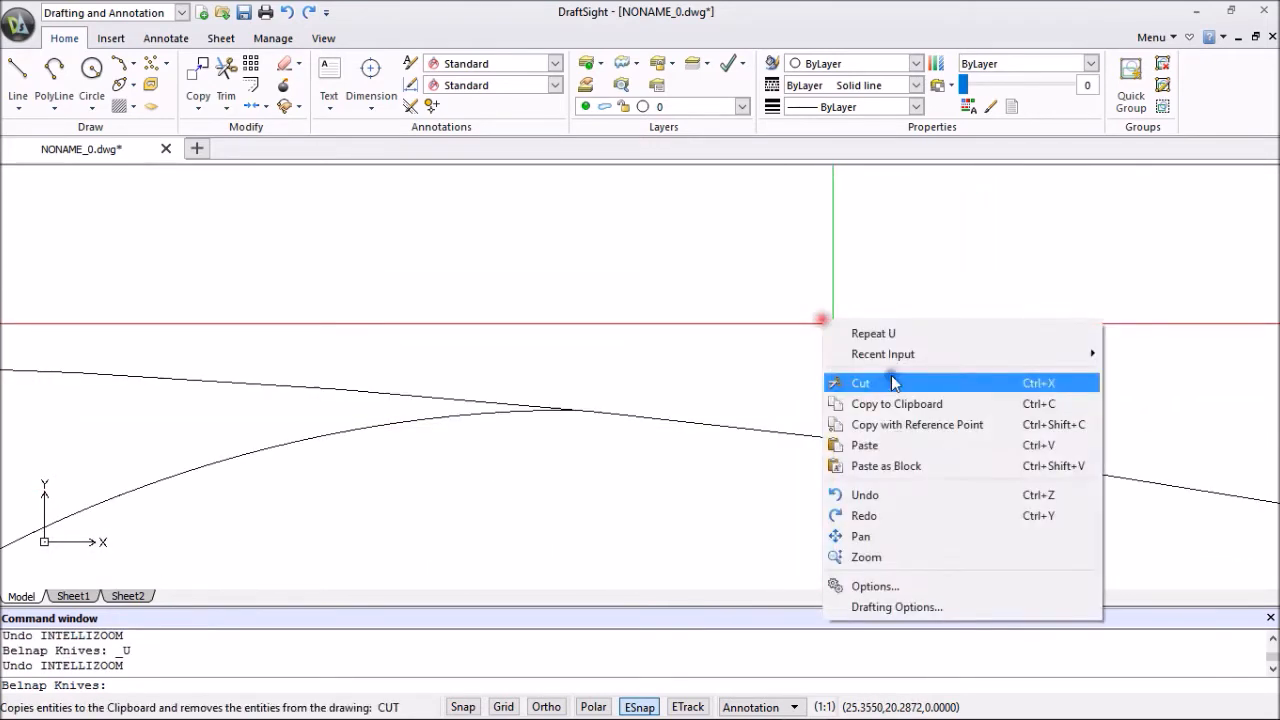
left_click(875, 496)
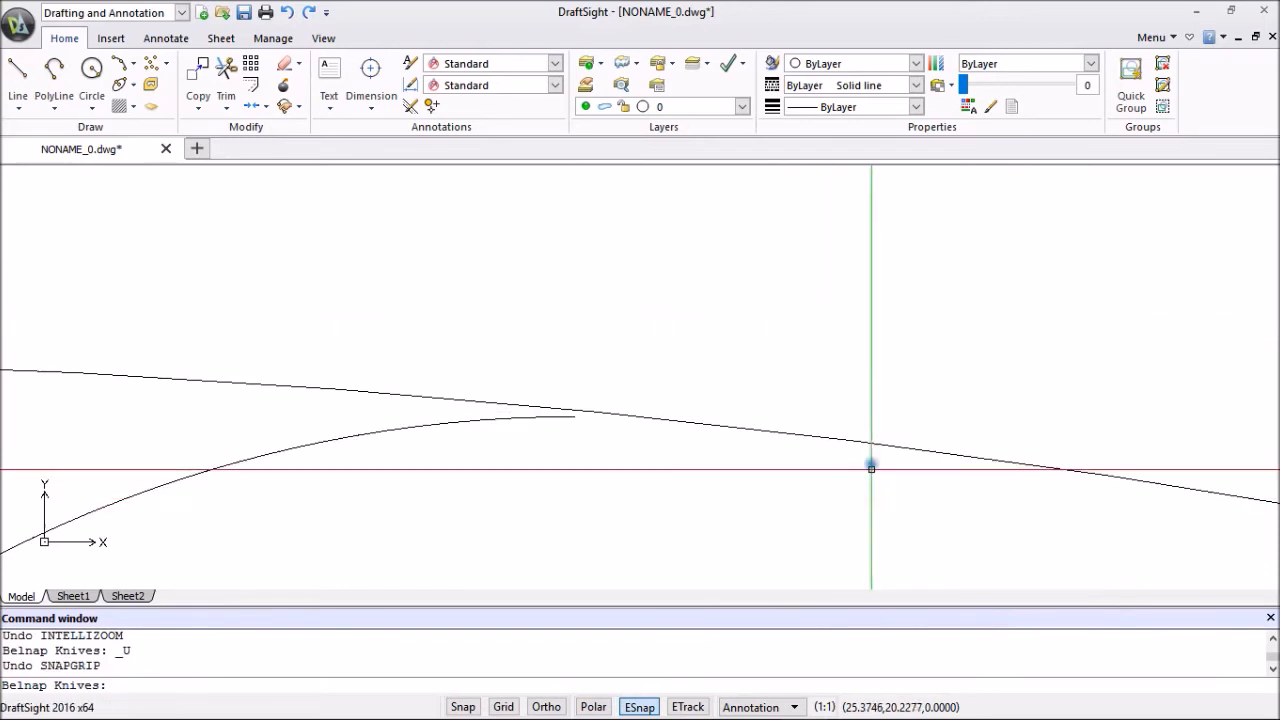
Undo the light gray hatches on the blade's cutting edge area.
right_click(847, 373)
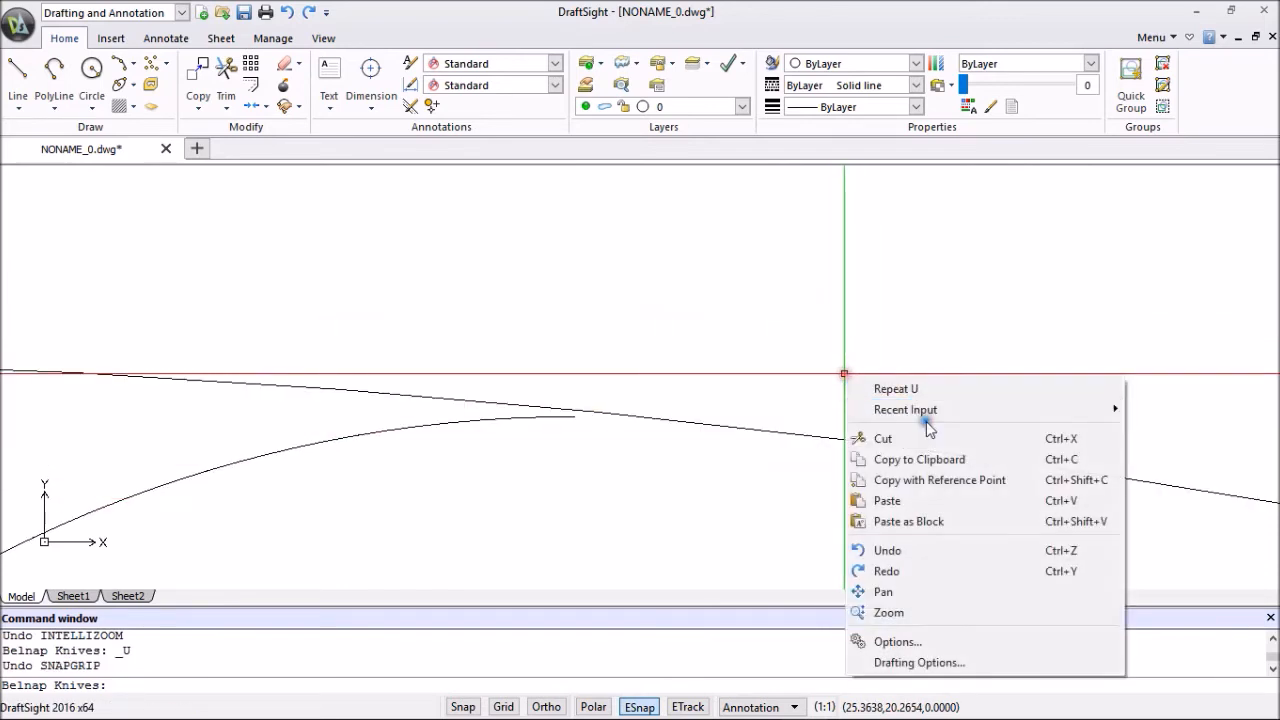
left_click(909, 543)
right_click(934, 309)
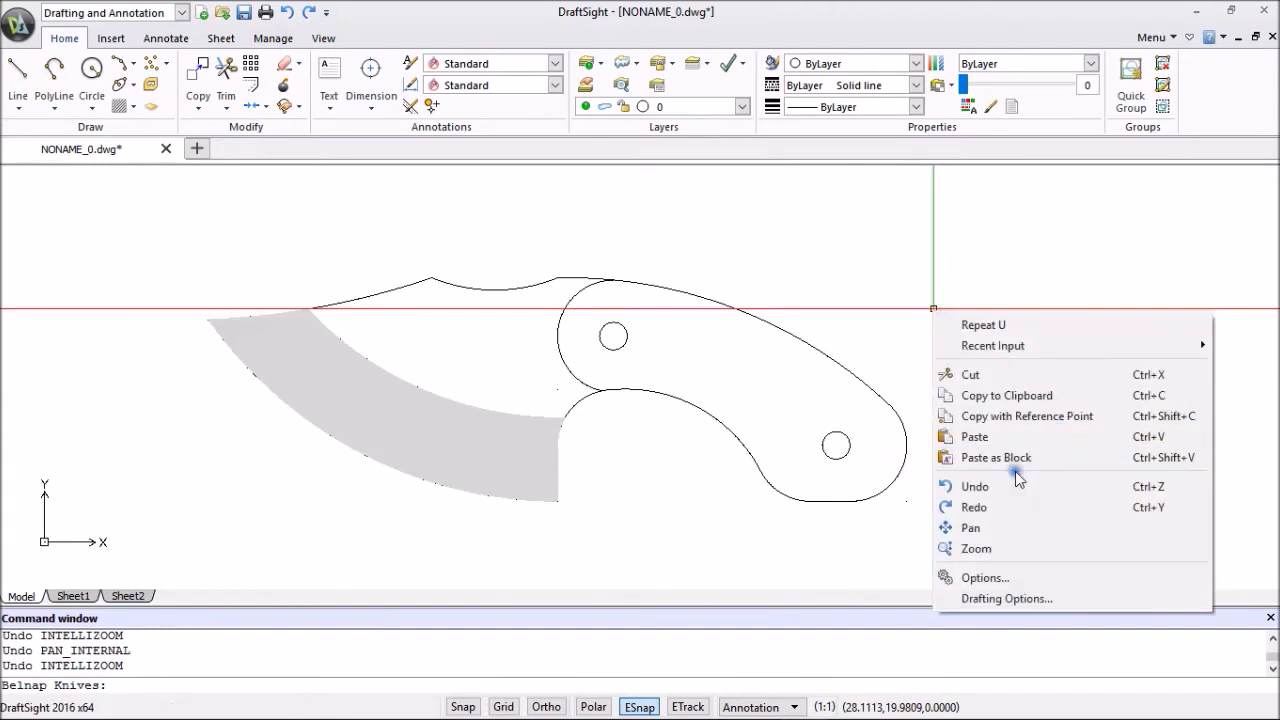
left_click(1005, 487)
right_click(1002, 342)
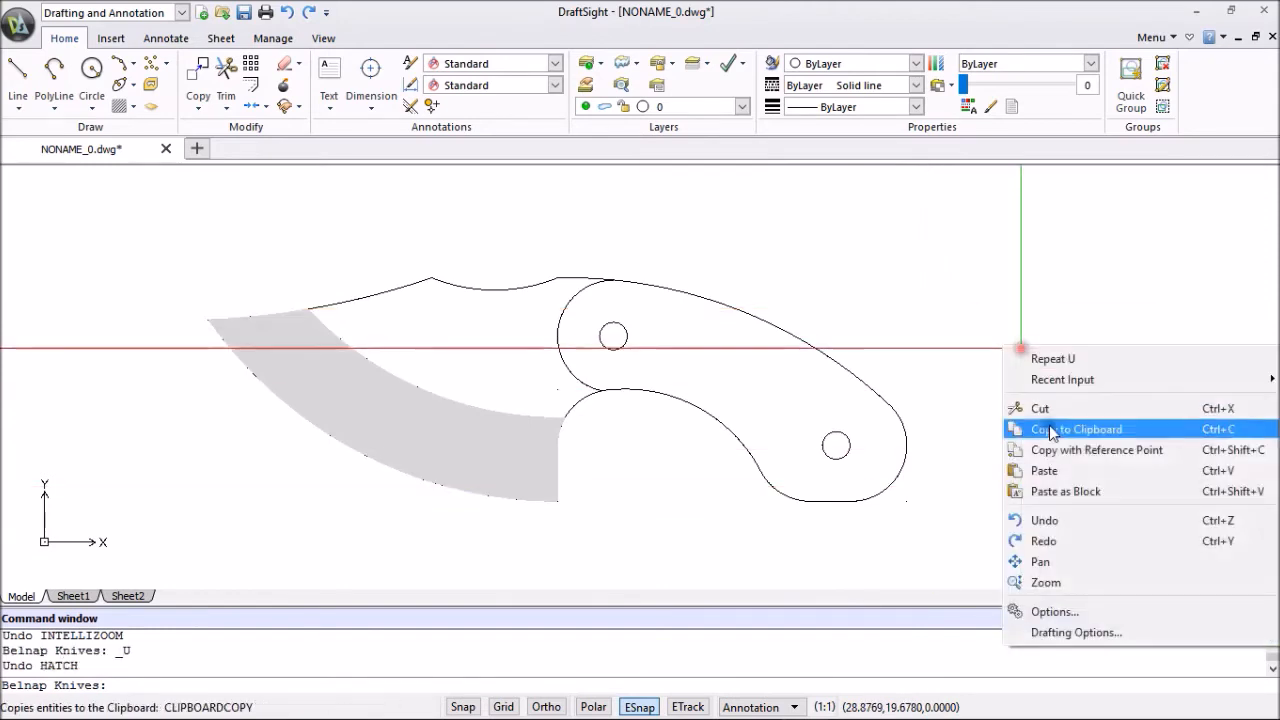
left_click(1057, 518)
Stretch the upper endpoint of the handle's front arc onto the end of the adjoining spine curve.
scroll(722, 328, "up", 8)
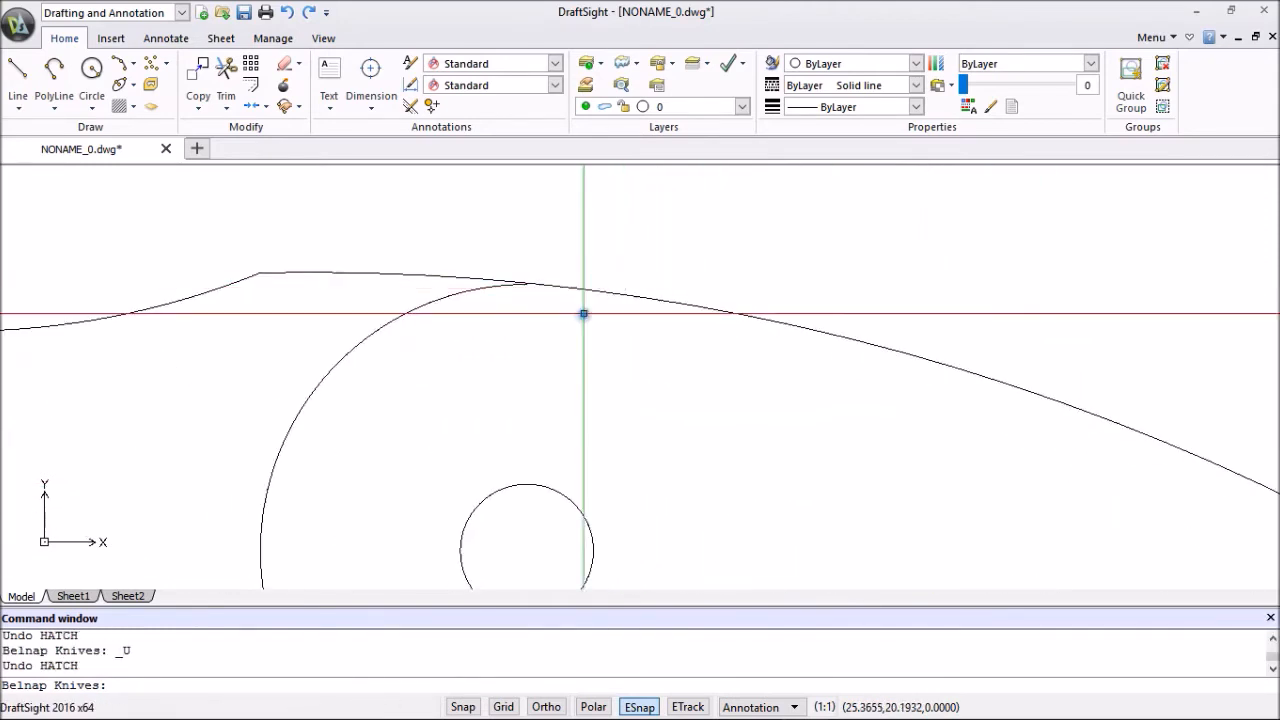
left_click(430, 258)
scroll(452, 271, "up", 2)
left_click(452, 271)
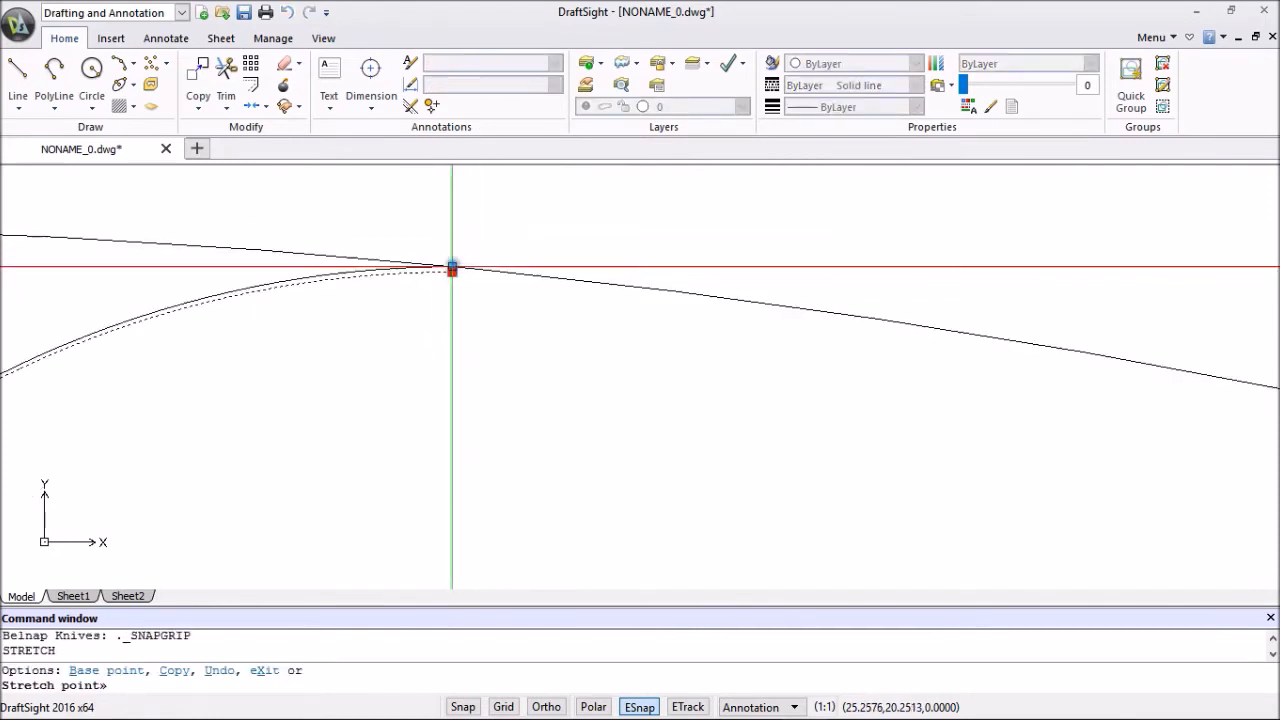
left_click(452, 268)
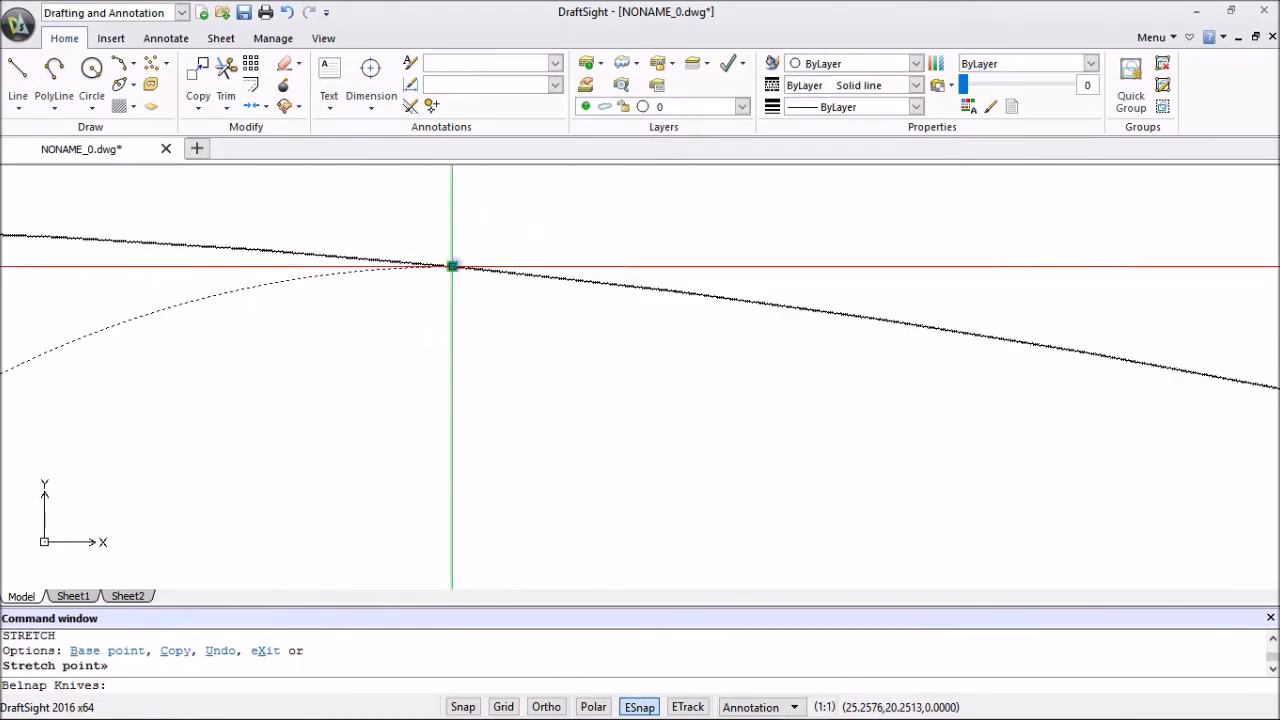
key("Escape")
scroll(452, 266, "down", 6)
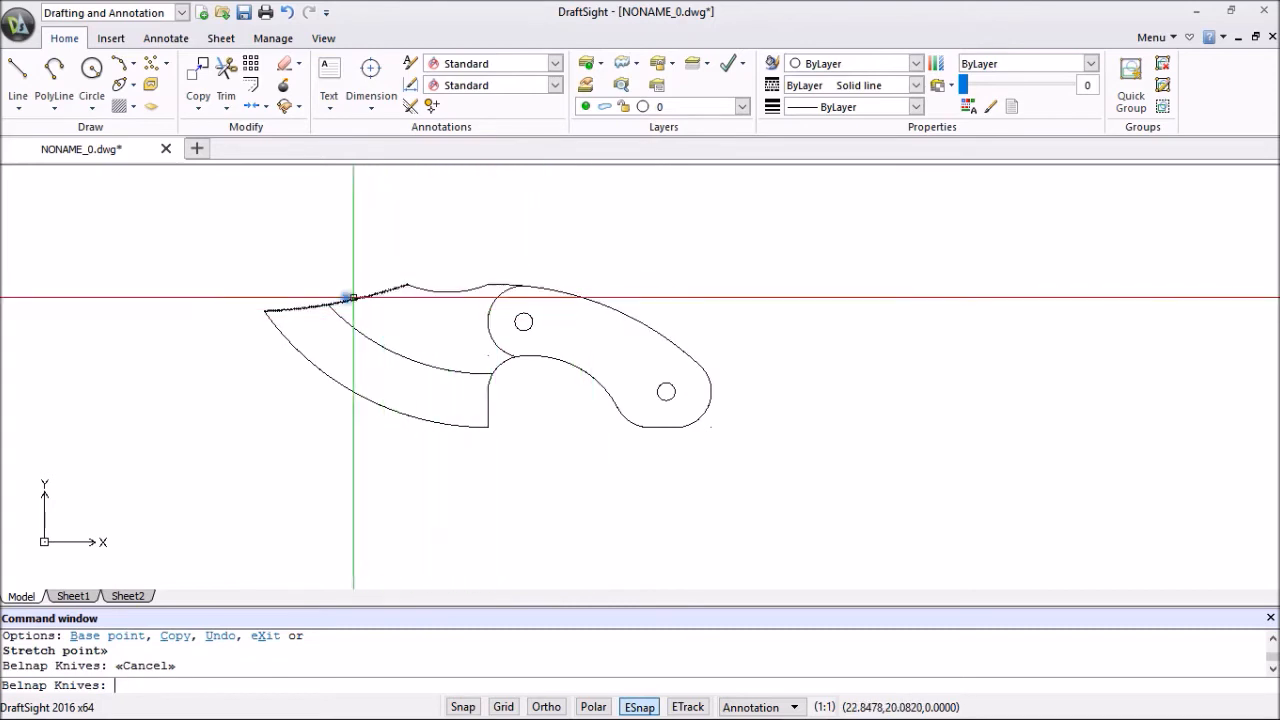
Offset the handle's spine curve, the small concave arc and the blade's spine arc outward by 0.46.
left_click(503, 292)
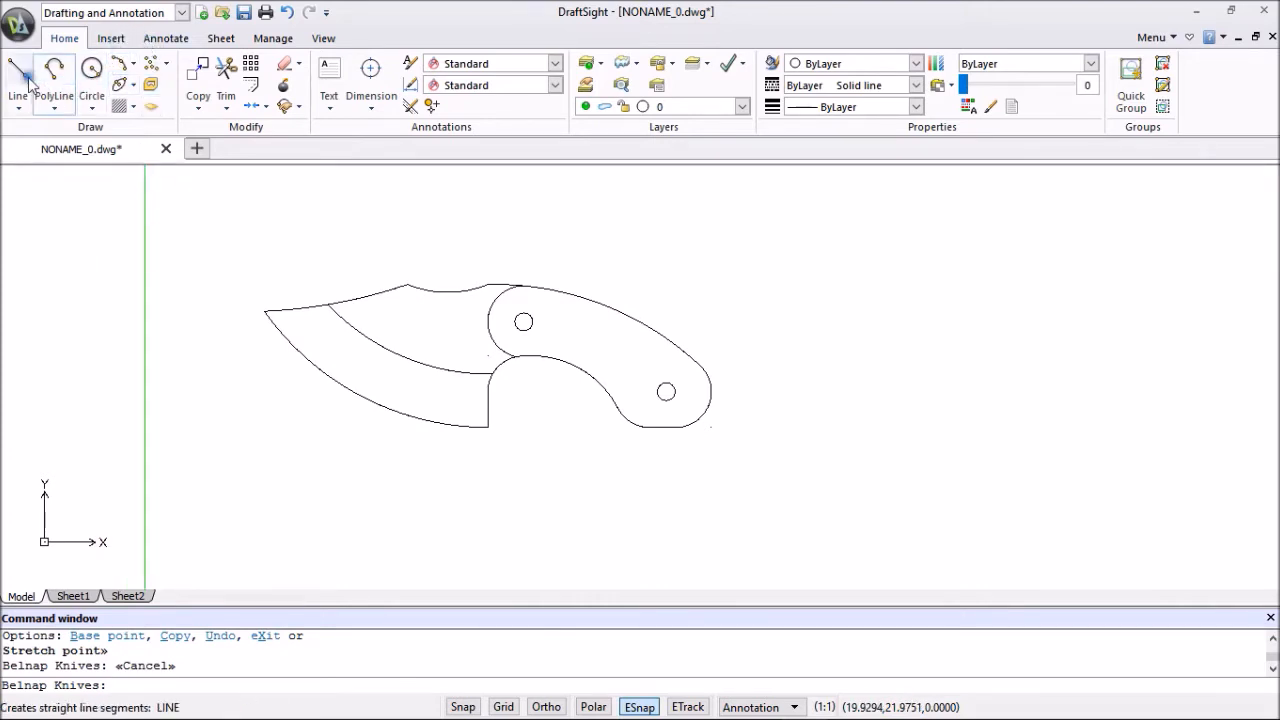
left_click(253, 90)
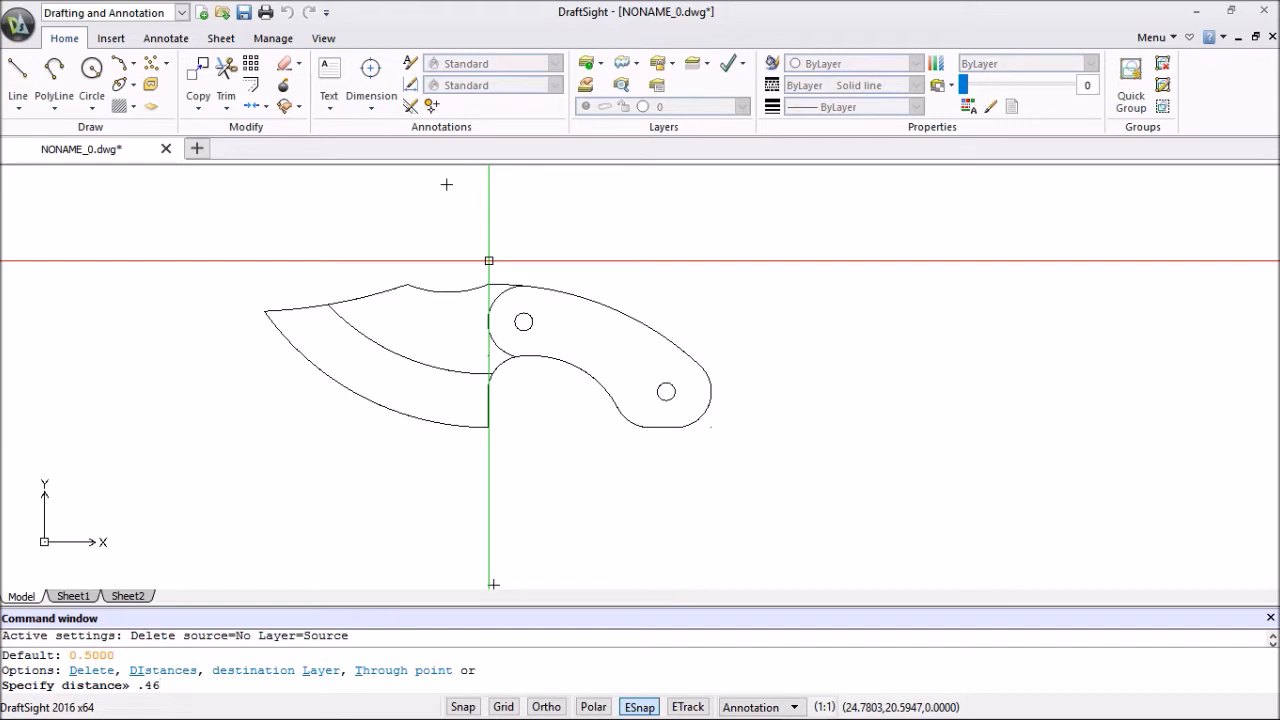
key("Return")
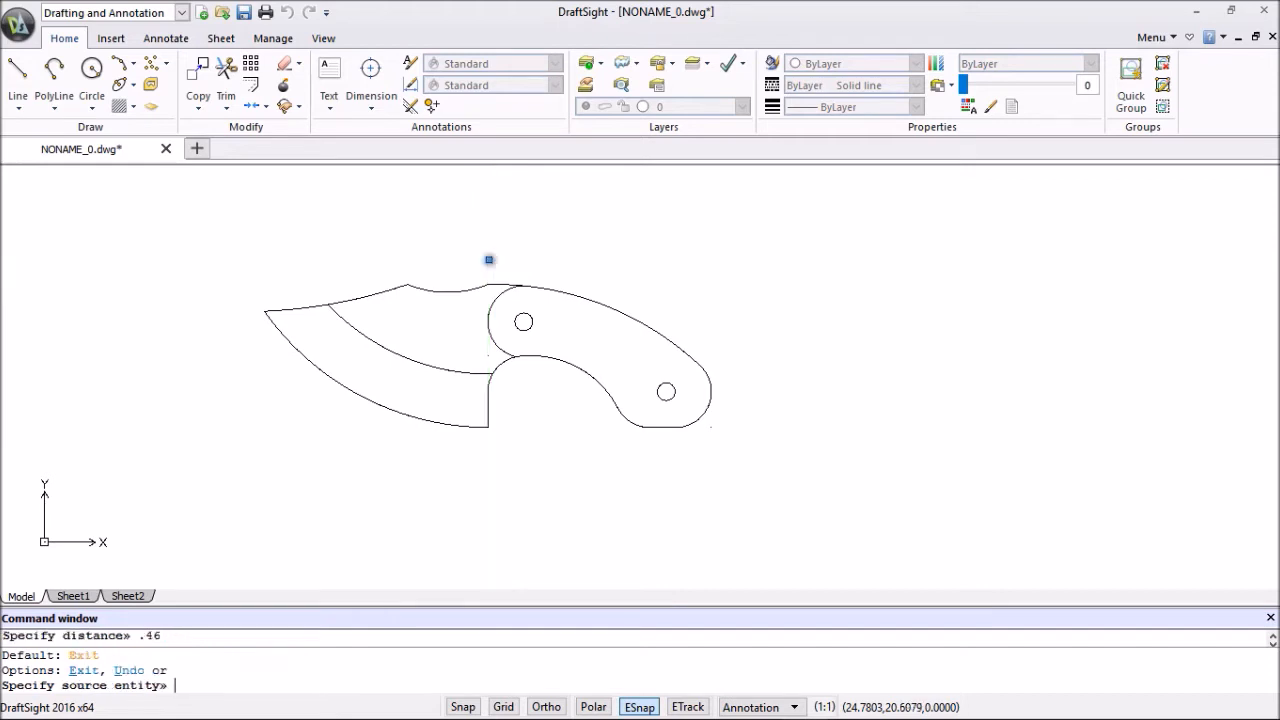
left_click(498, 283)
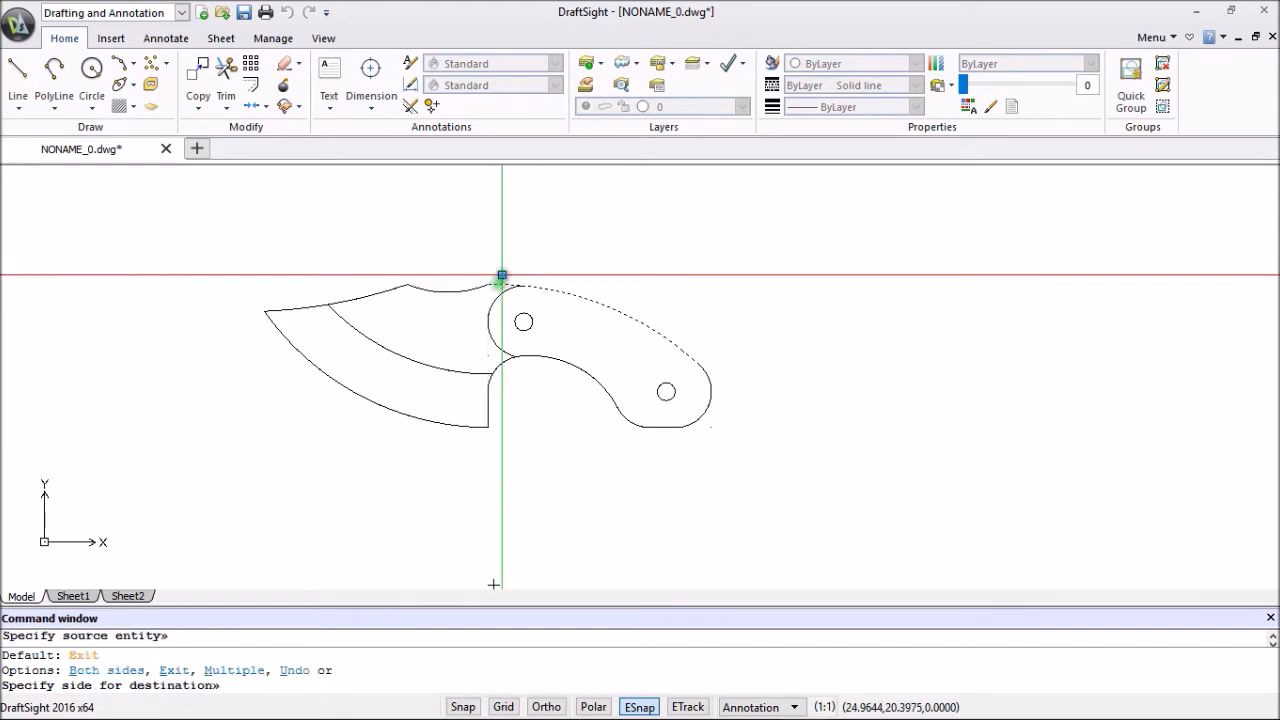
left_click(514, 252)
left_click(464, 290)
left_click(455, 262)
left_click(385, 291)
left_click(368, 261)
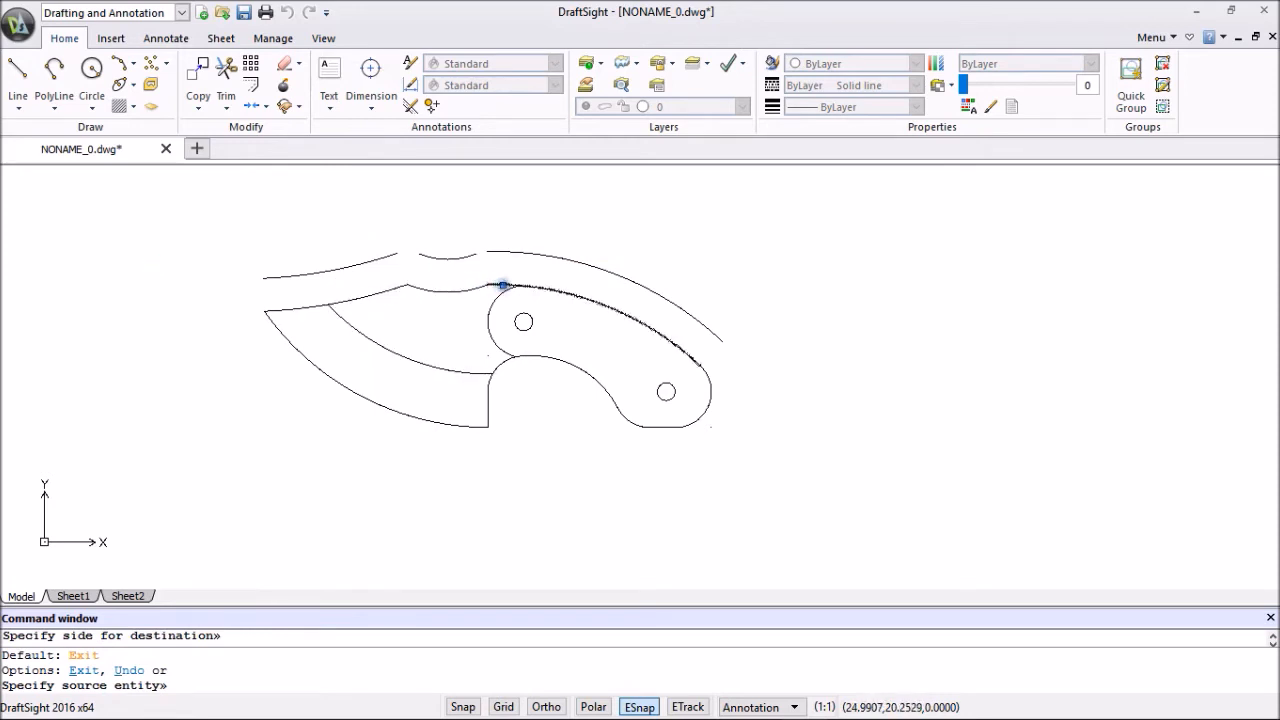
right_click(216, 244)
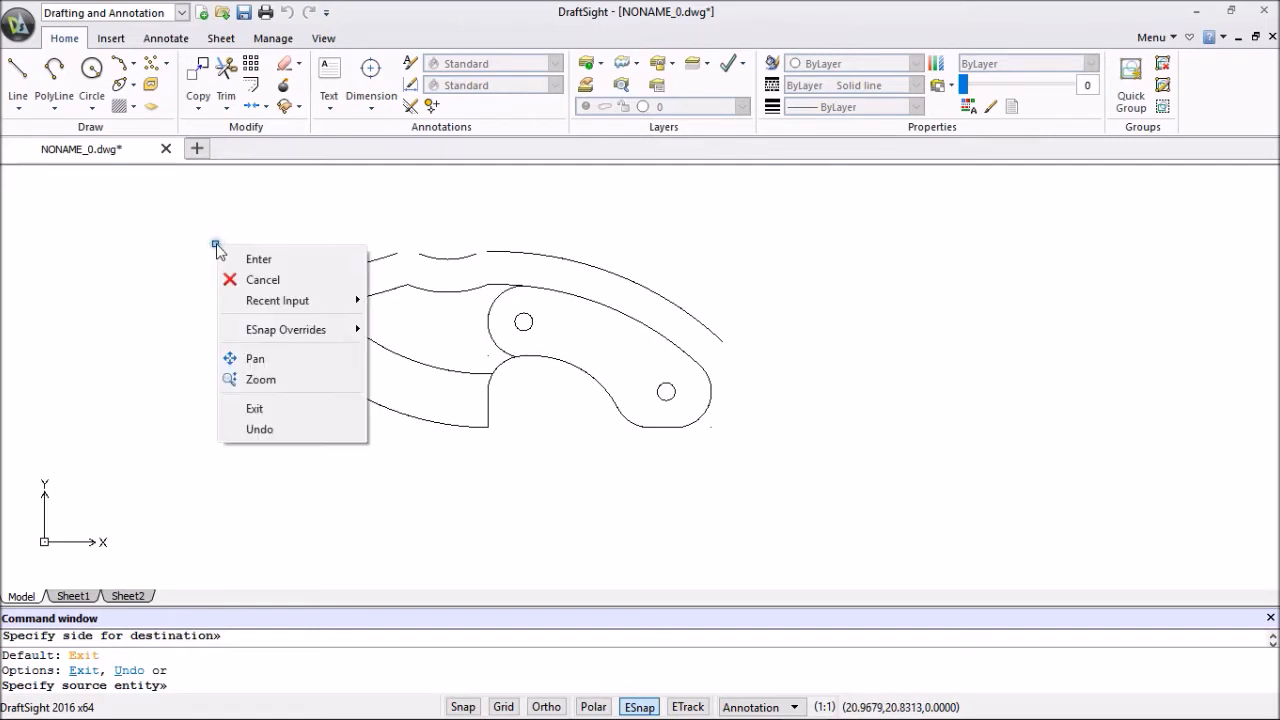
key("Escape")
Offset the blade's cutting edge arc outward by 0.37.
right_click(217, 249)
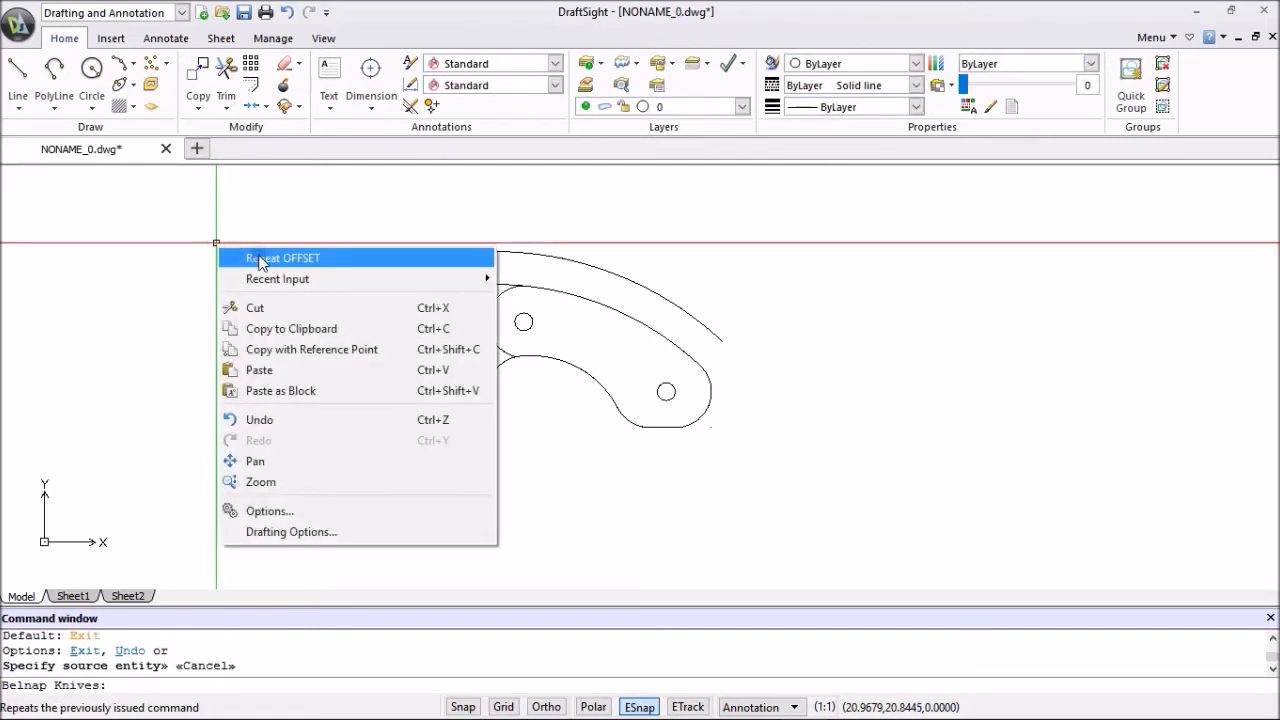
left_click(257, 254)
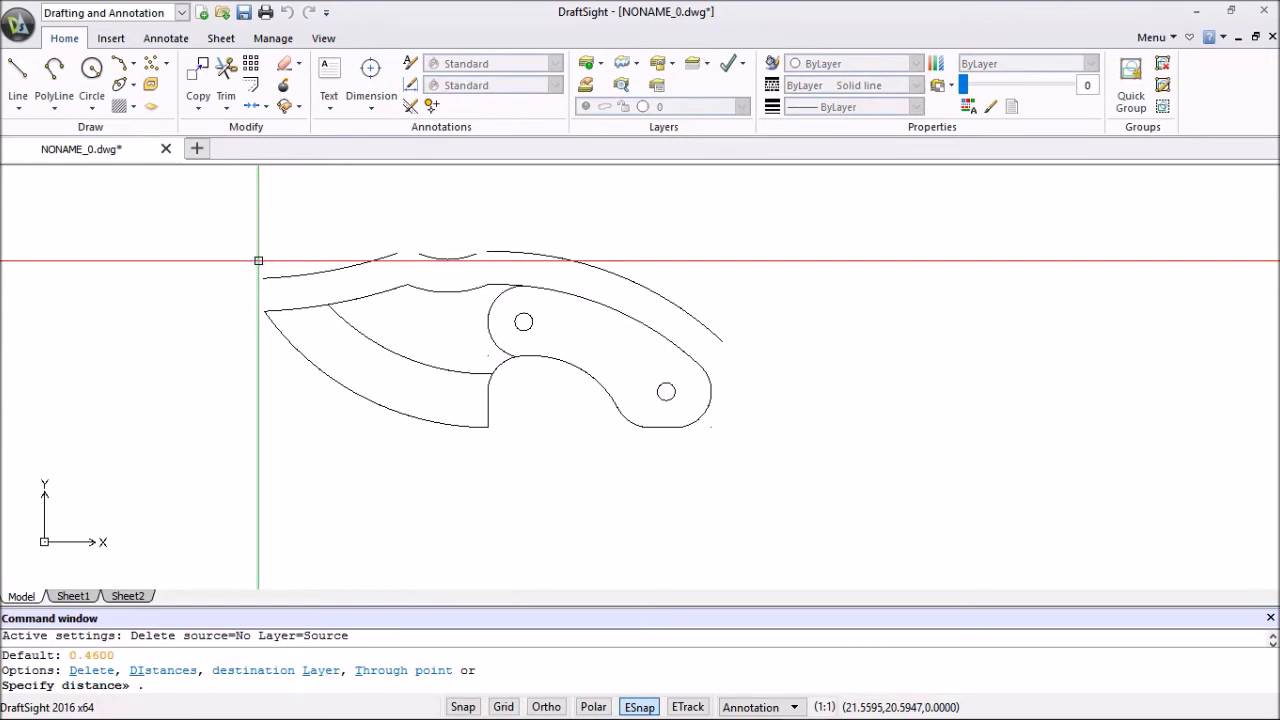
key("Return")
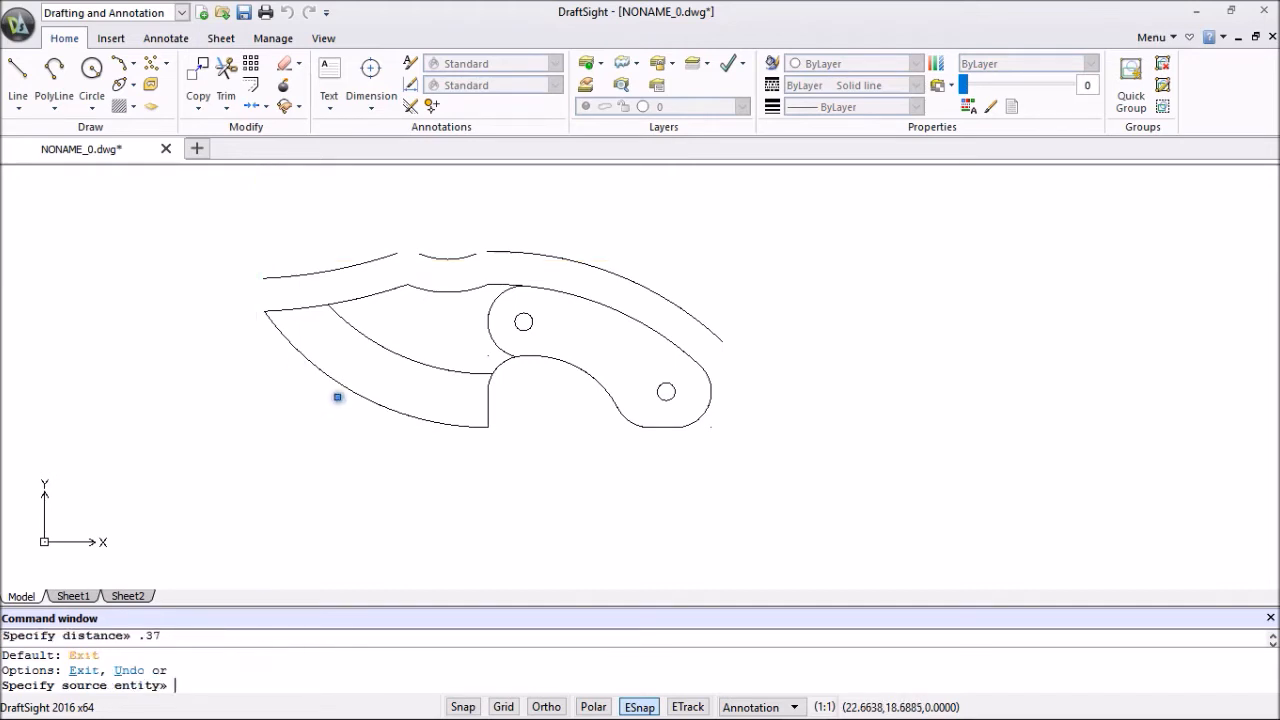
left_click(349, 388)
left_click(352, 428)
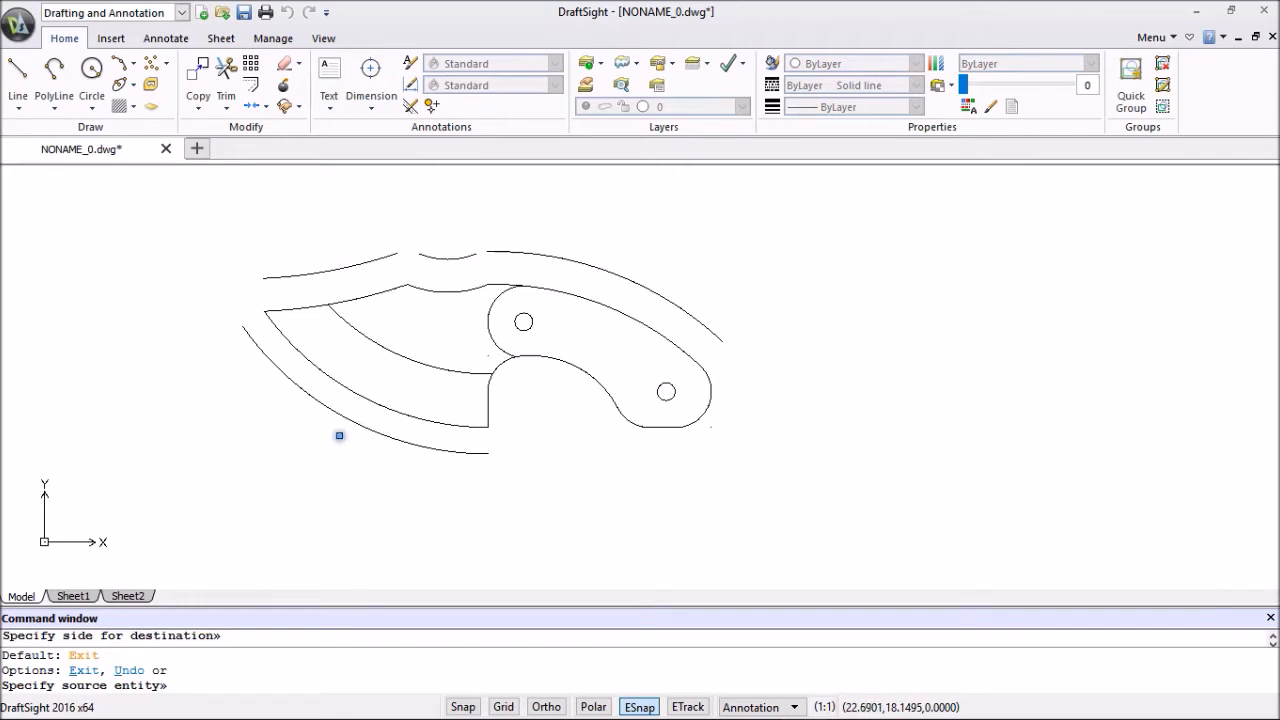
key("Escape")
Offset the three outer curves above the blade and handle spine upward by 0.375.
right_click(325, 467)
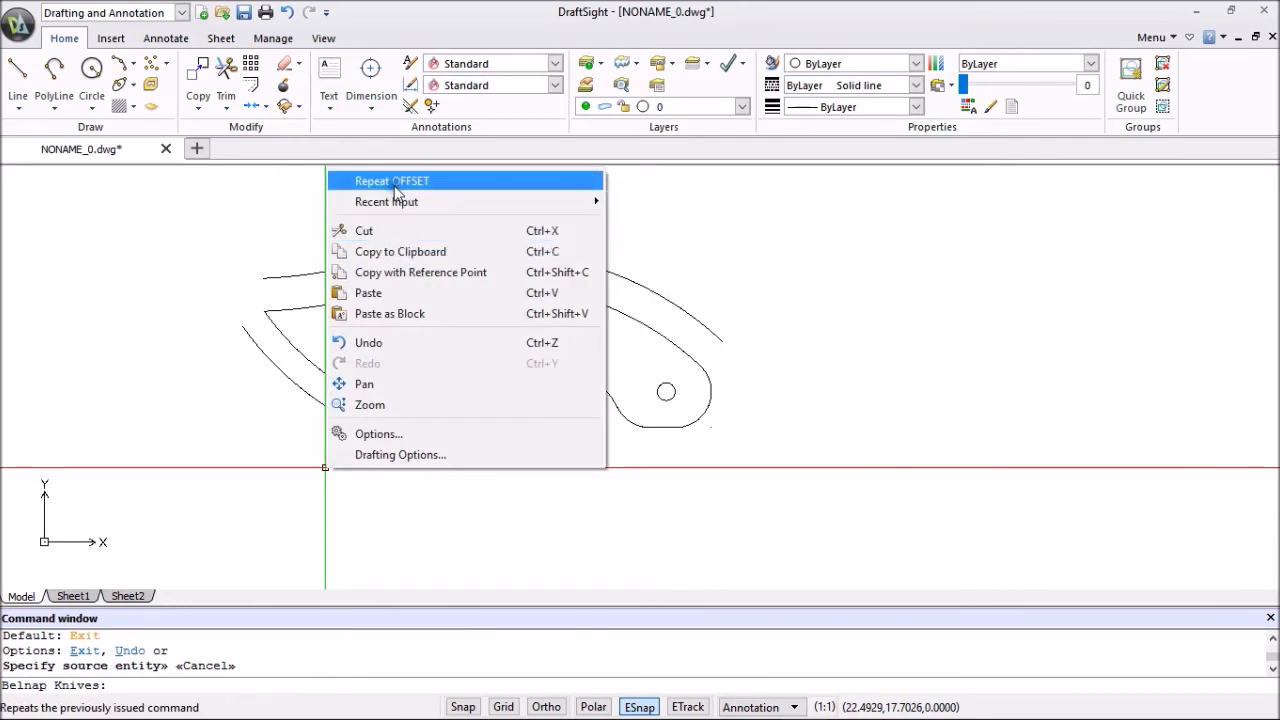
left_click(395, 184)
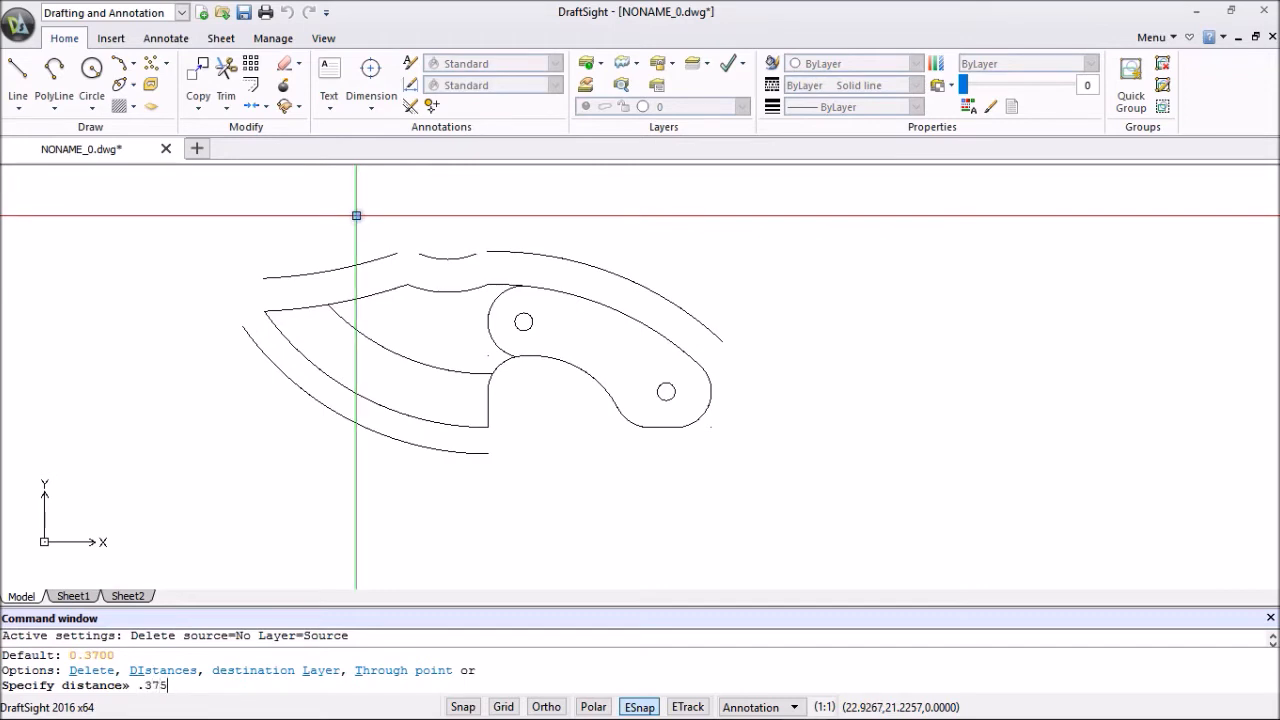
key("Return")
left_click(350, 263)
left_click(349, 251)
left_click(454, 257)
left_click(443, 220)
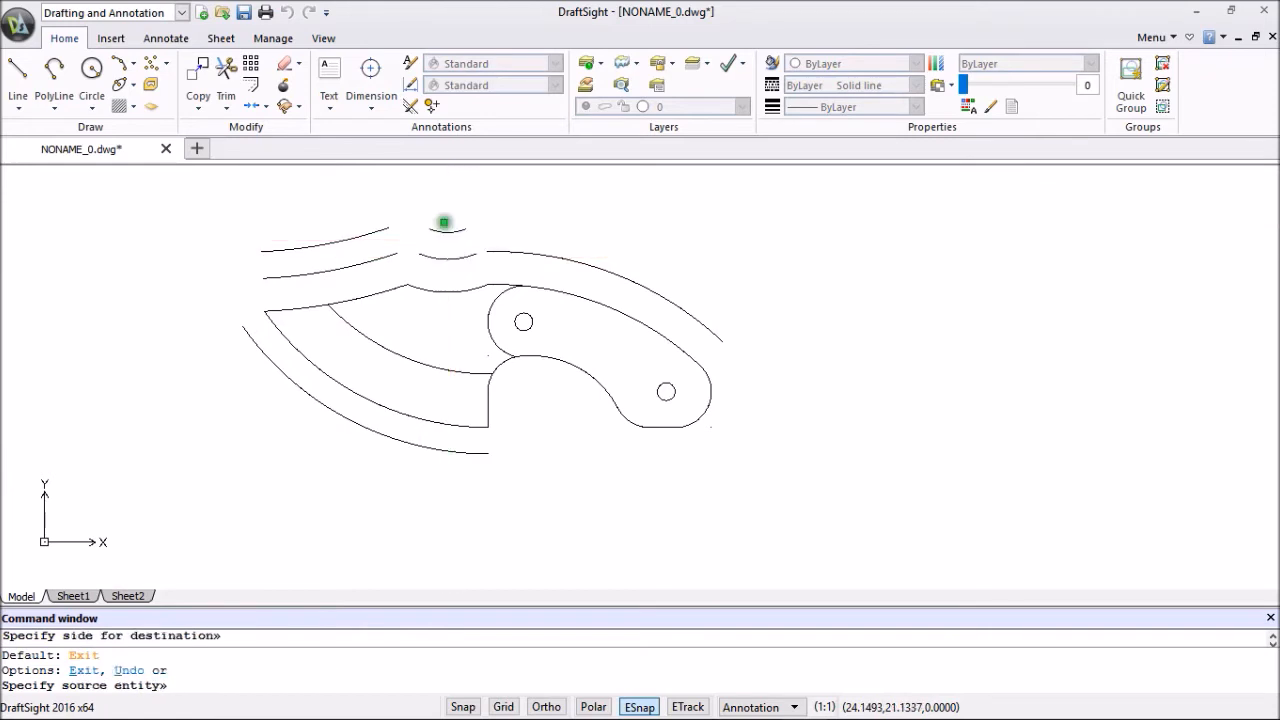
left_click(534, 254)
left_click(540, 220)
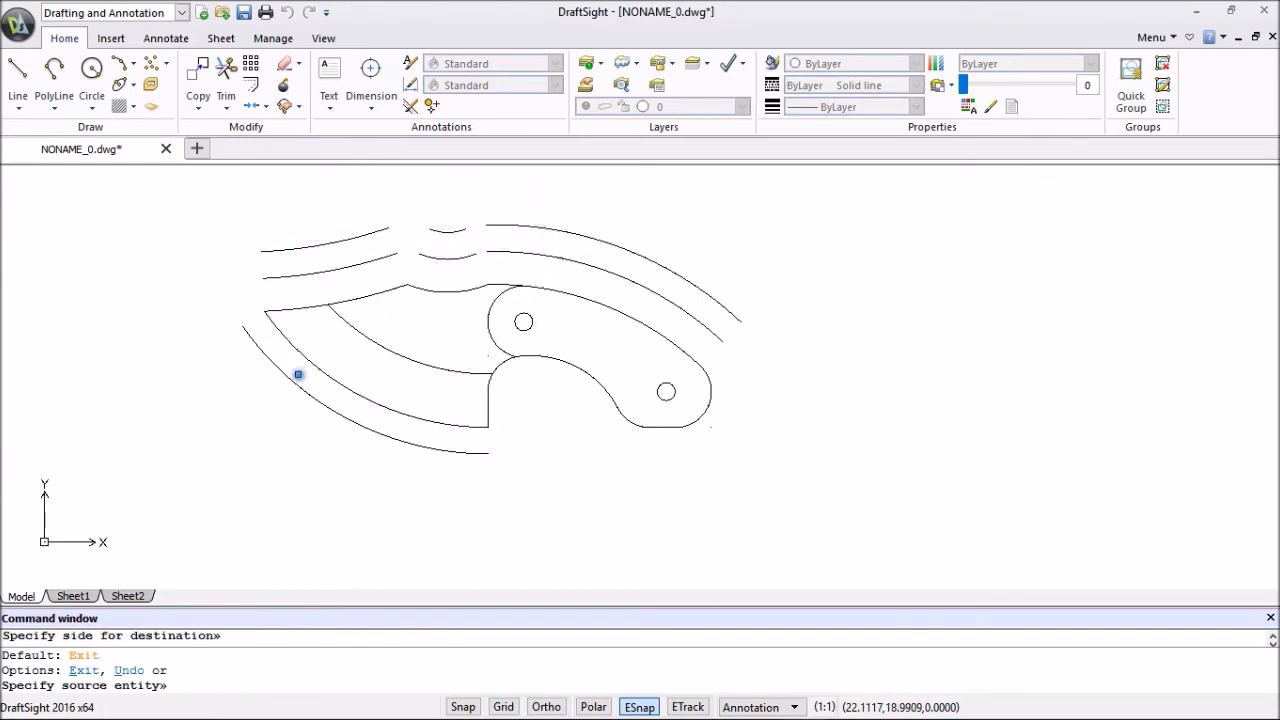
Offset the outer curve below the cutting edge outward by 0.375 and end the Offset command.
left_click(294, 386)
left_click(244, 434)
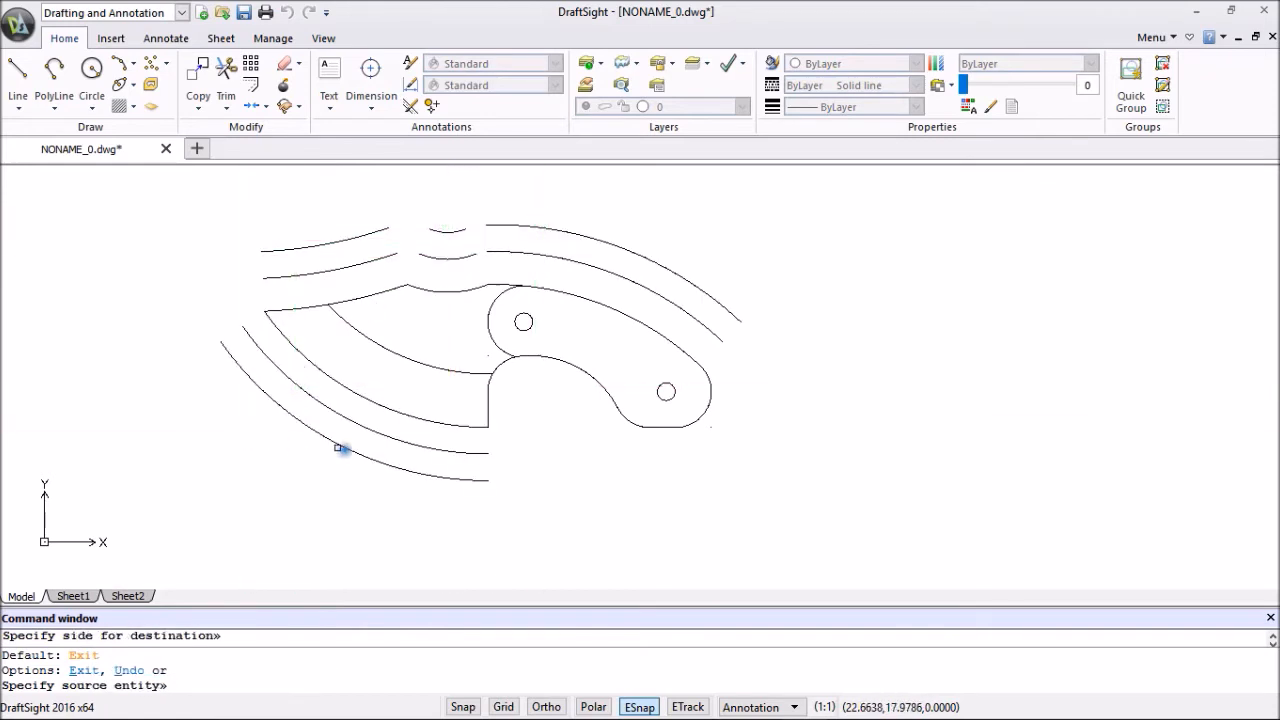
key("Escape")
key("Escape")
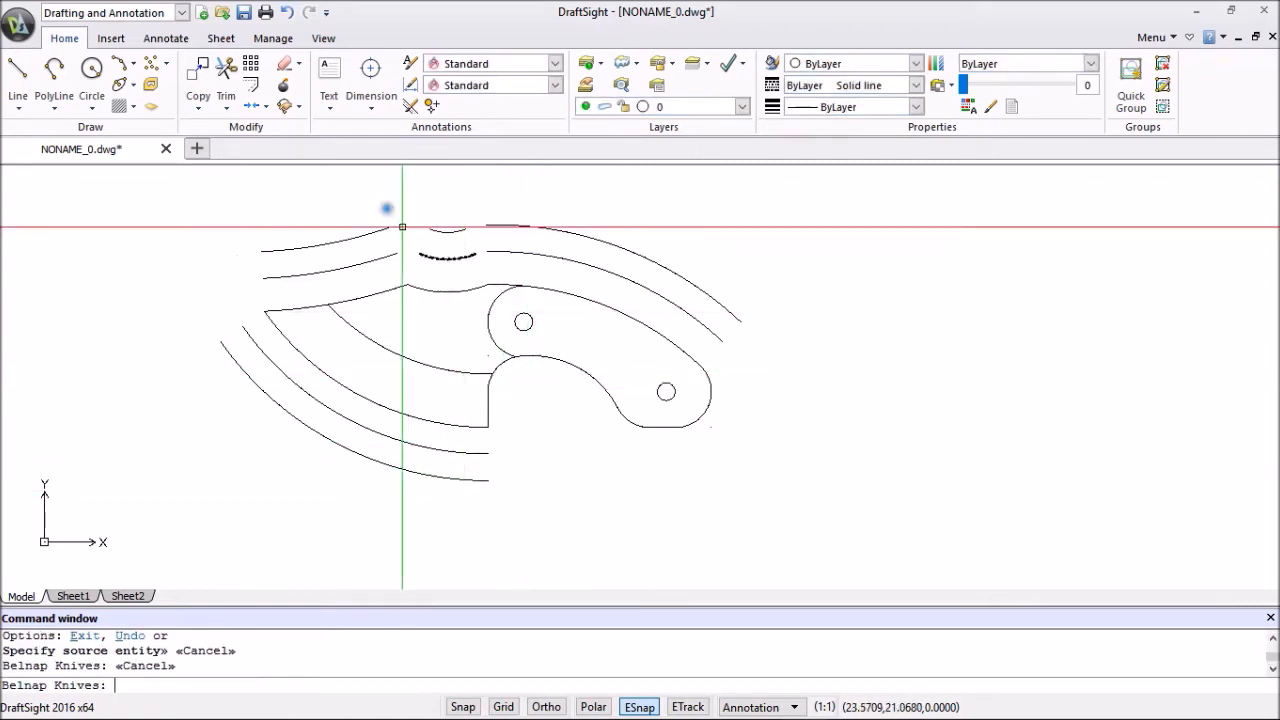
Add a center mark to the small arc joining the blade heel to the handle's underside.
left_click(371, 110)
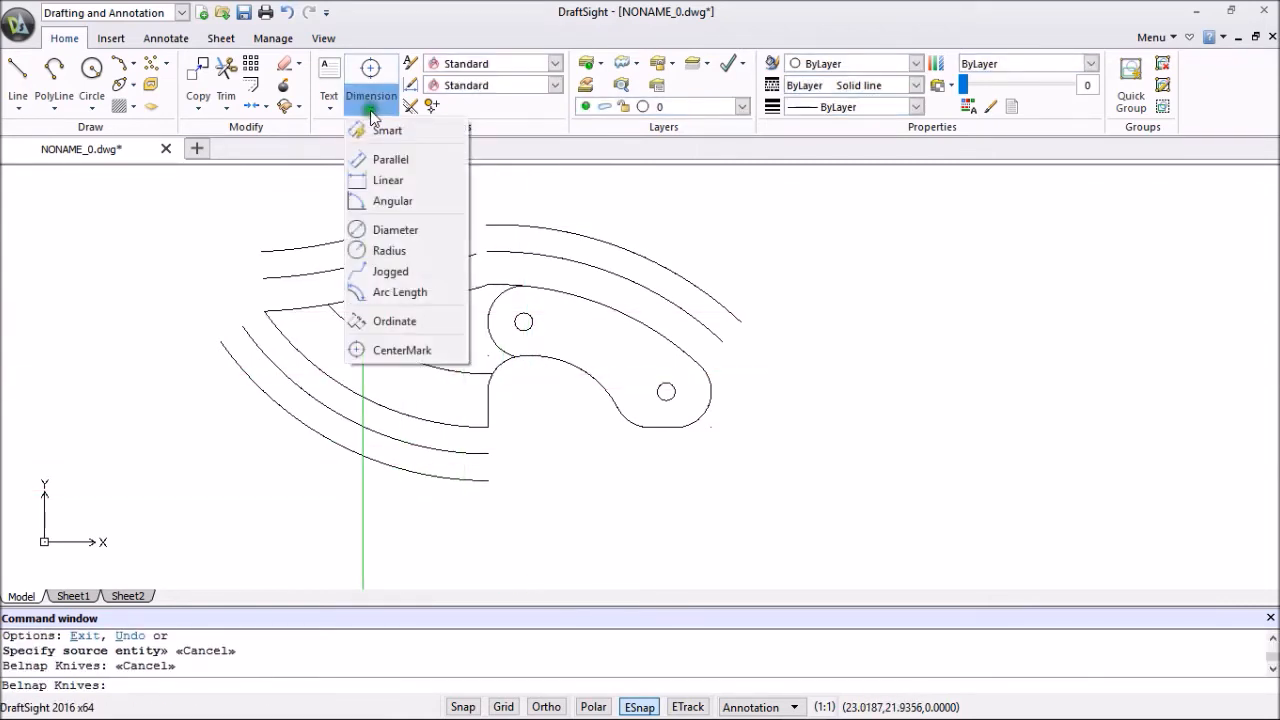
left_click(385, 346)
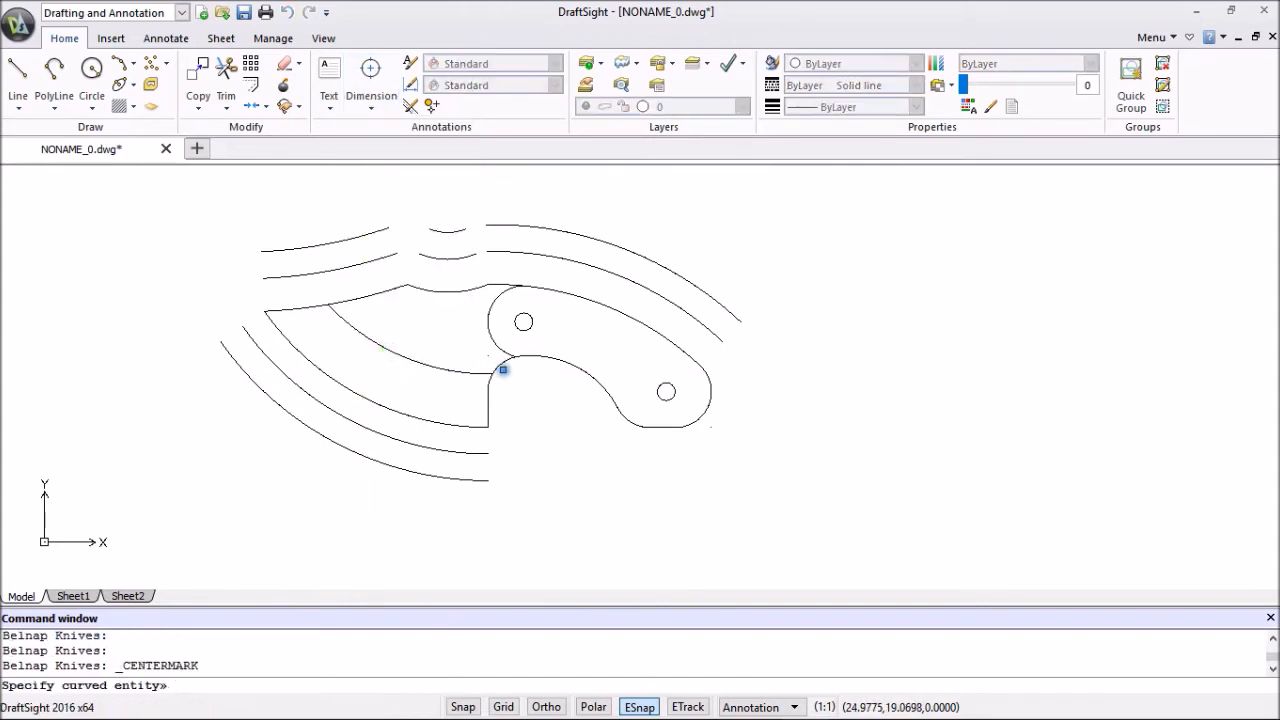
left_click(498, 365)
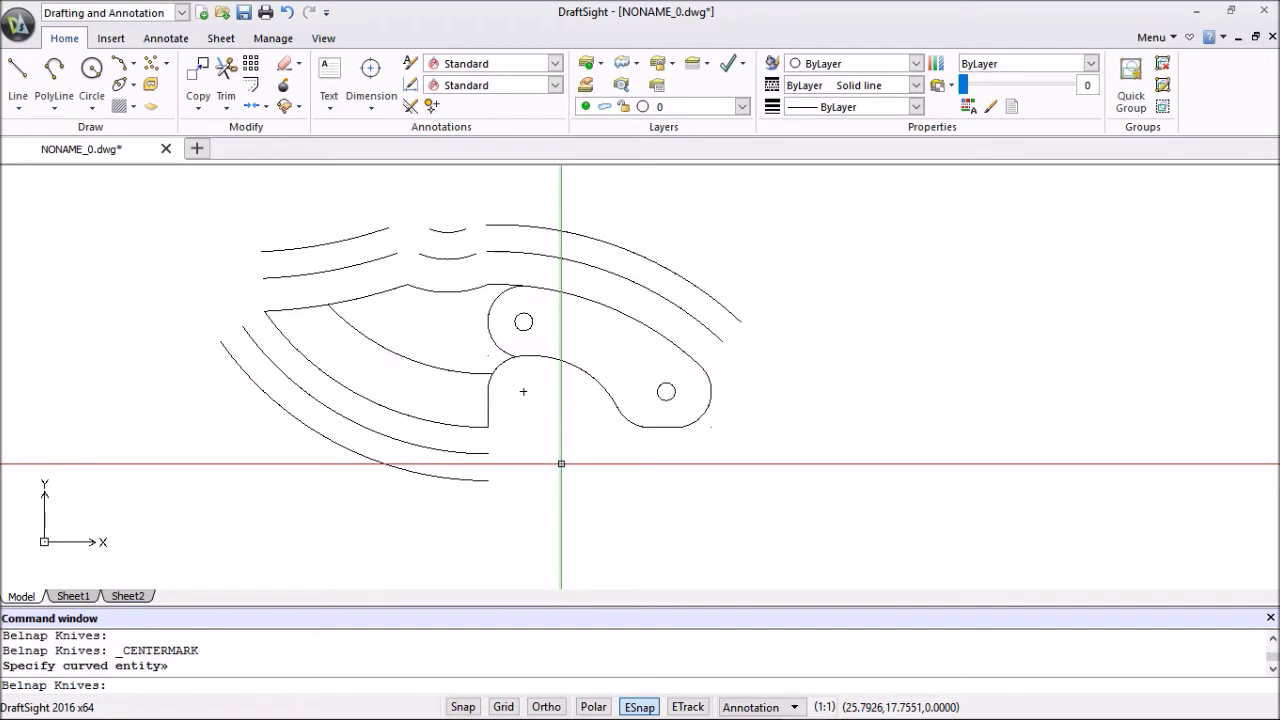
scroll(562, 463, "up", 1)
scroll(563, 463, "down", 1)
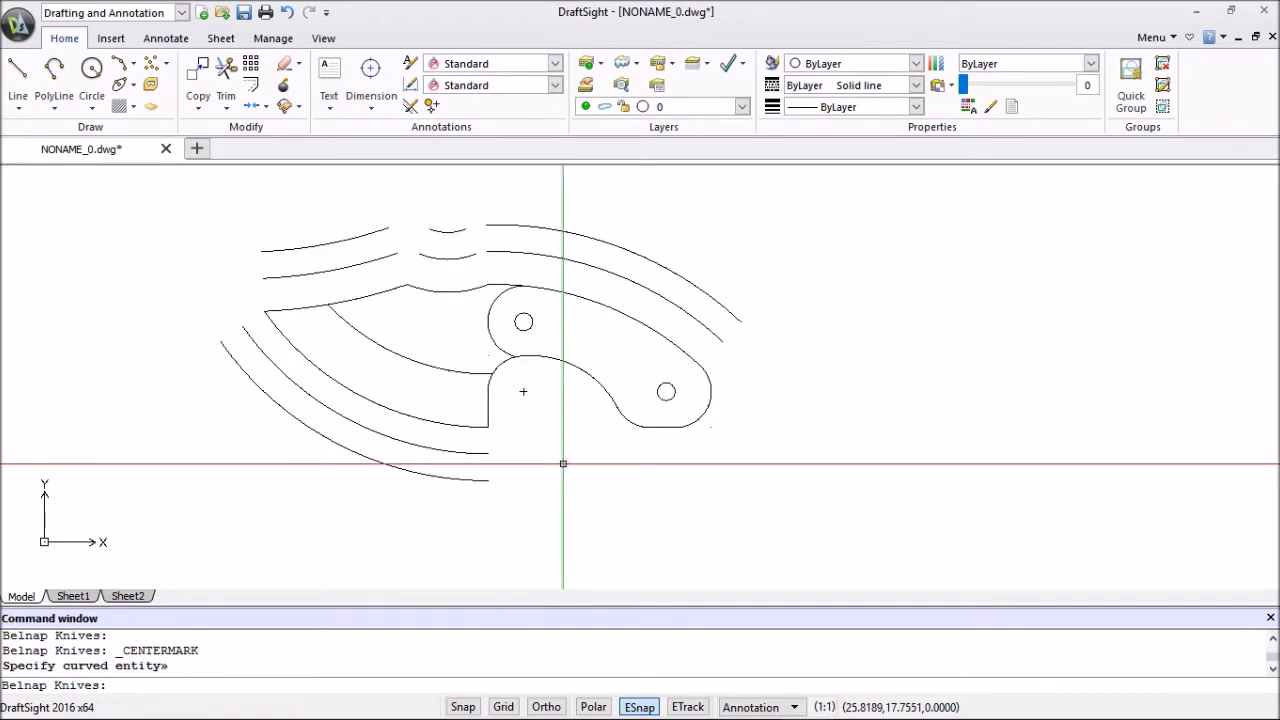
Draw a vertical line about 2.5 units long straight down from the center mark, with Ortho turned on.
left_click(19, 75)
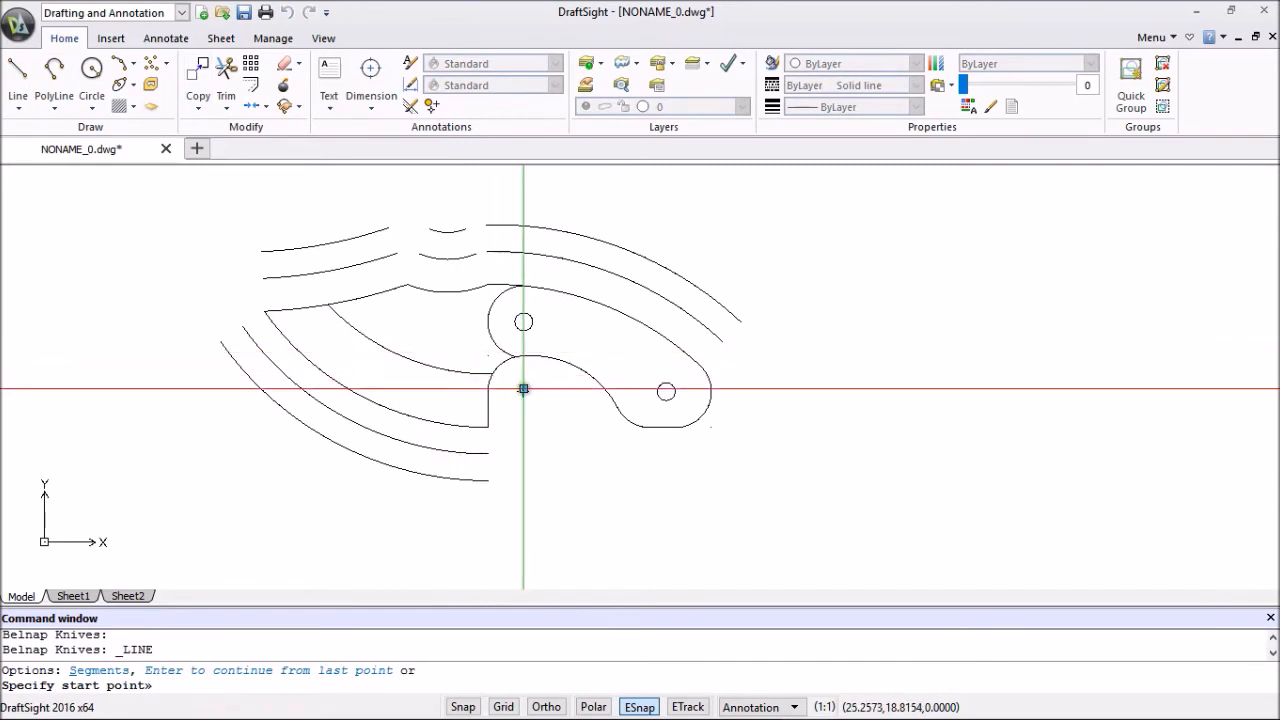
scroll(523, 389, "up", 2)
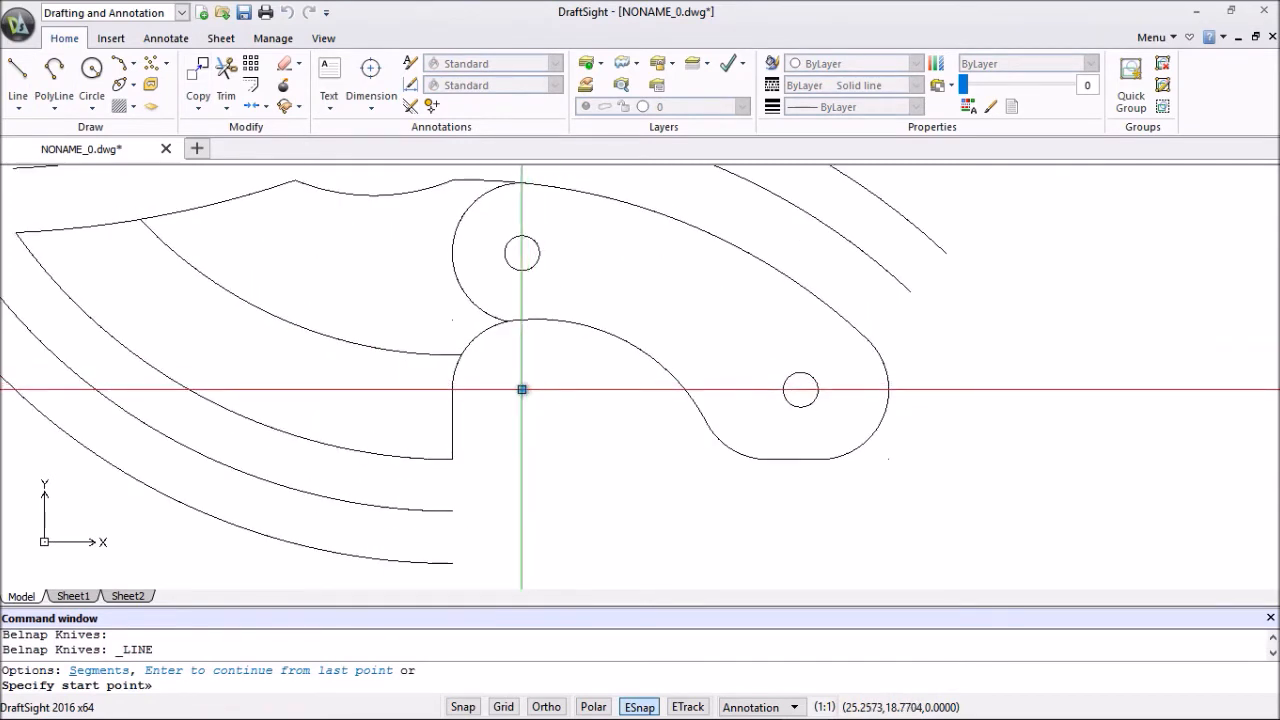
left_click(522, 389)
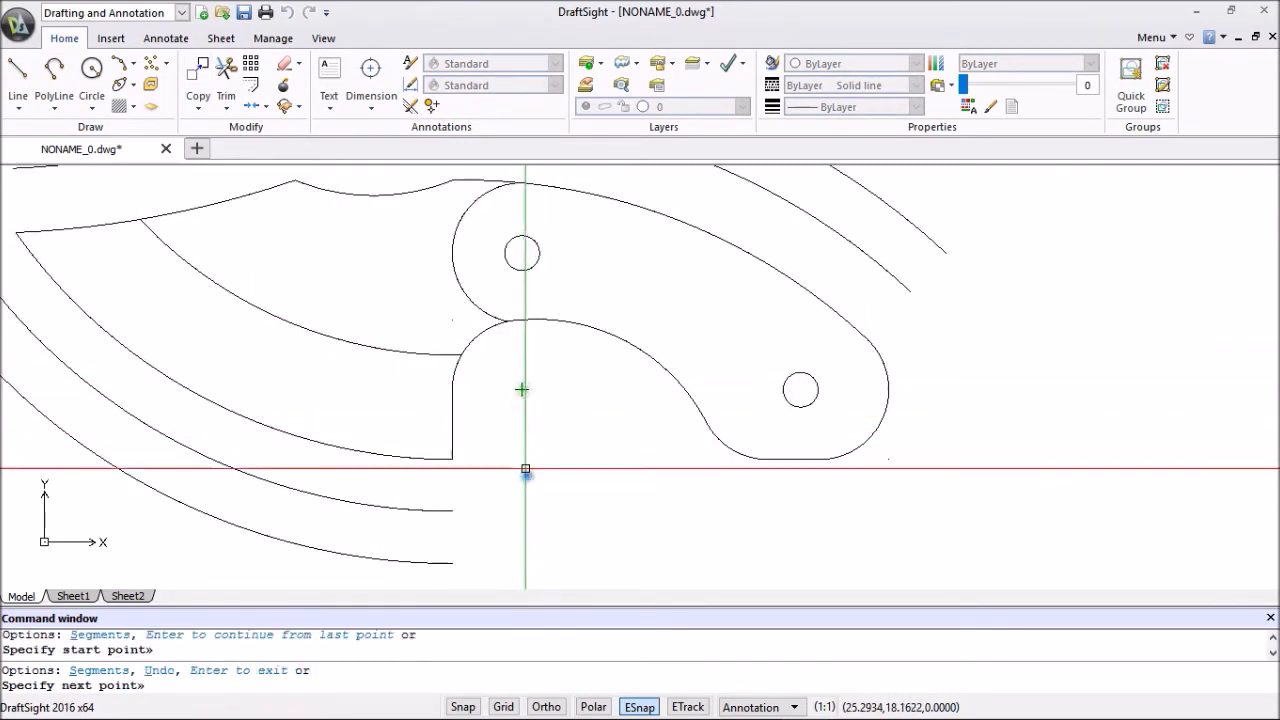
scroll(523, 471, "down", 2)
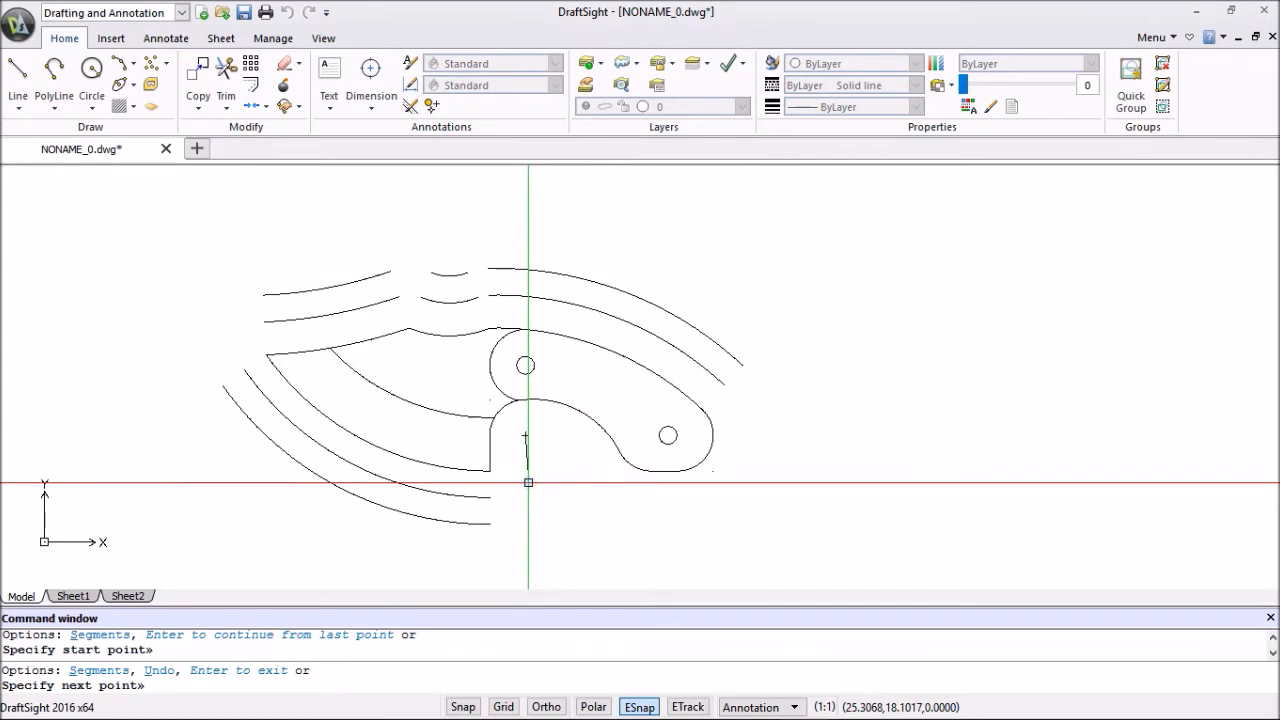
left_click(547, 706)
scroll(532, 529, "down", 2)
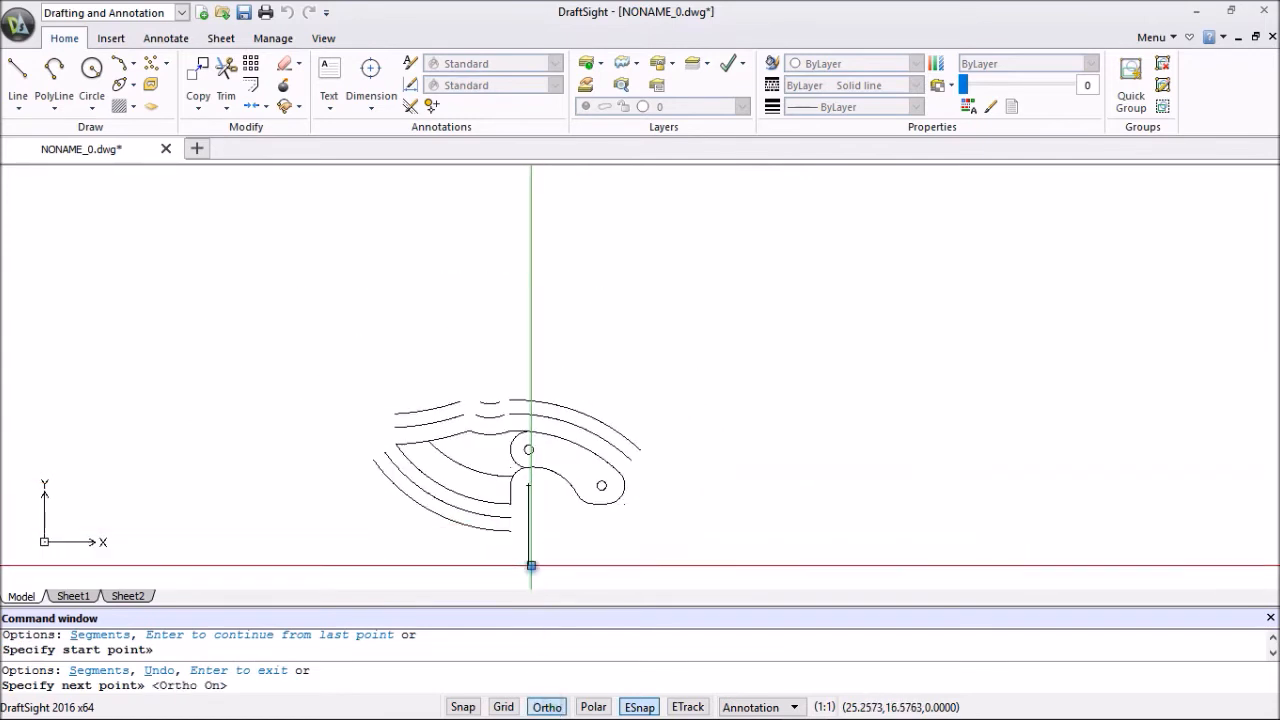
left_click(532, 574)
key("Escape")
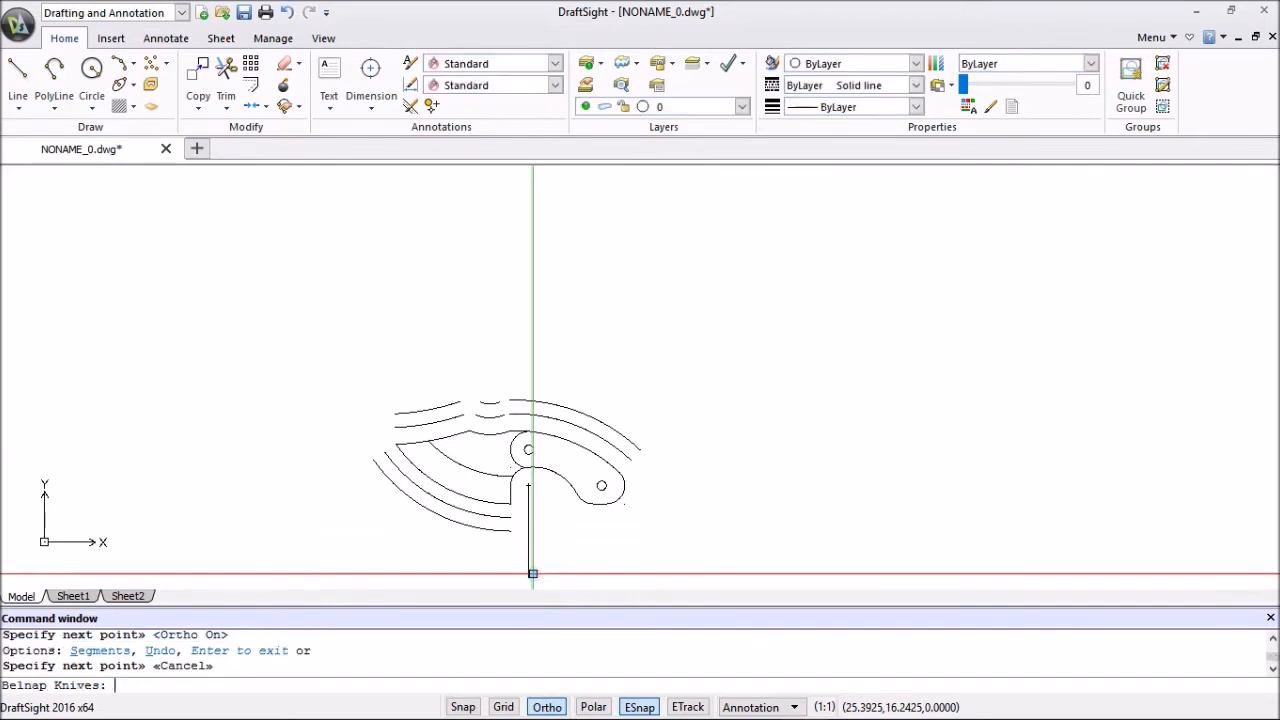
Stretch the vertical line's upper endpoint about 2.4 units straight up, past the outermost offset curve above the handle.
scroll(532, 560, "up", 3)
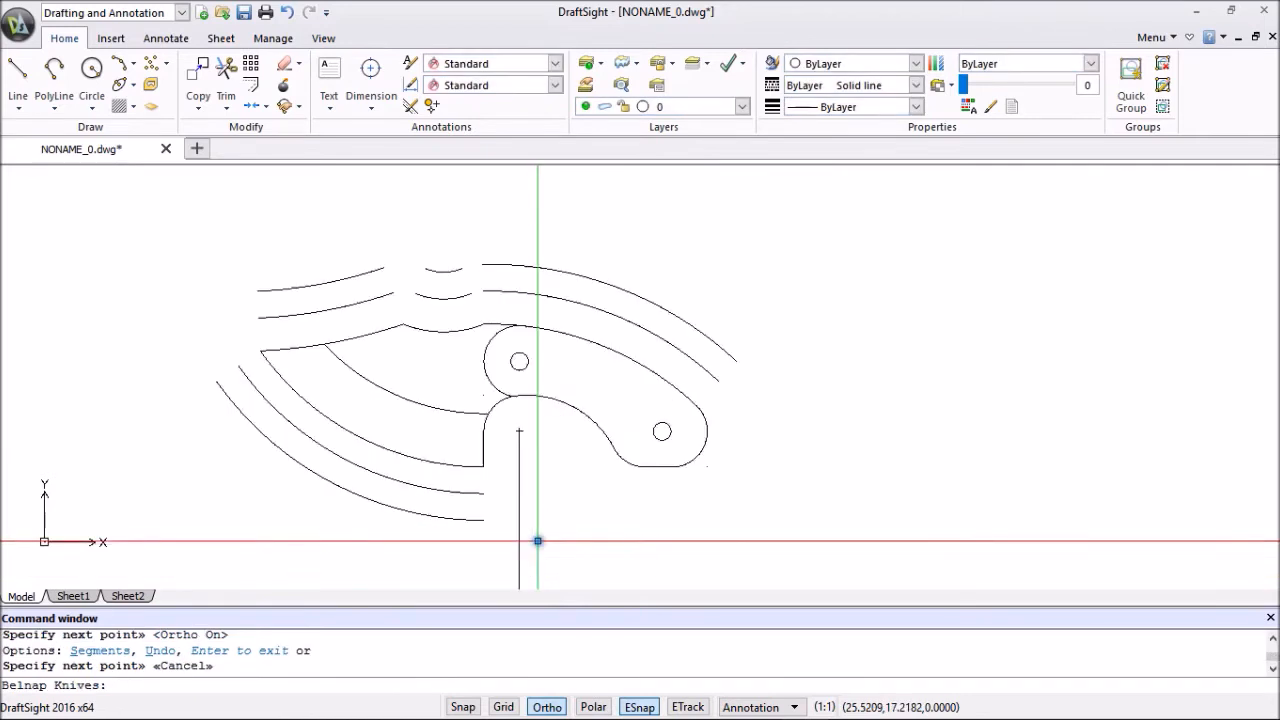
left_click(513, 471)
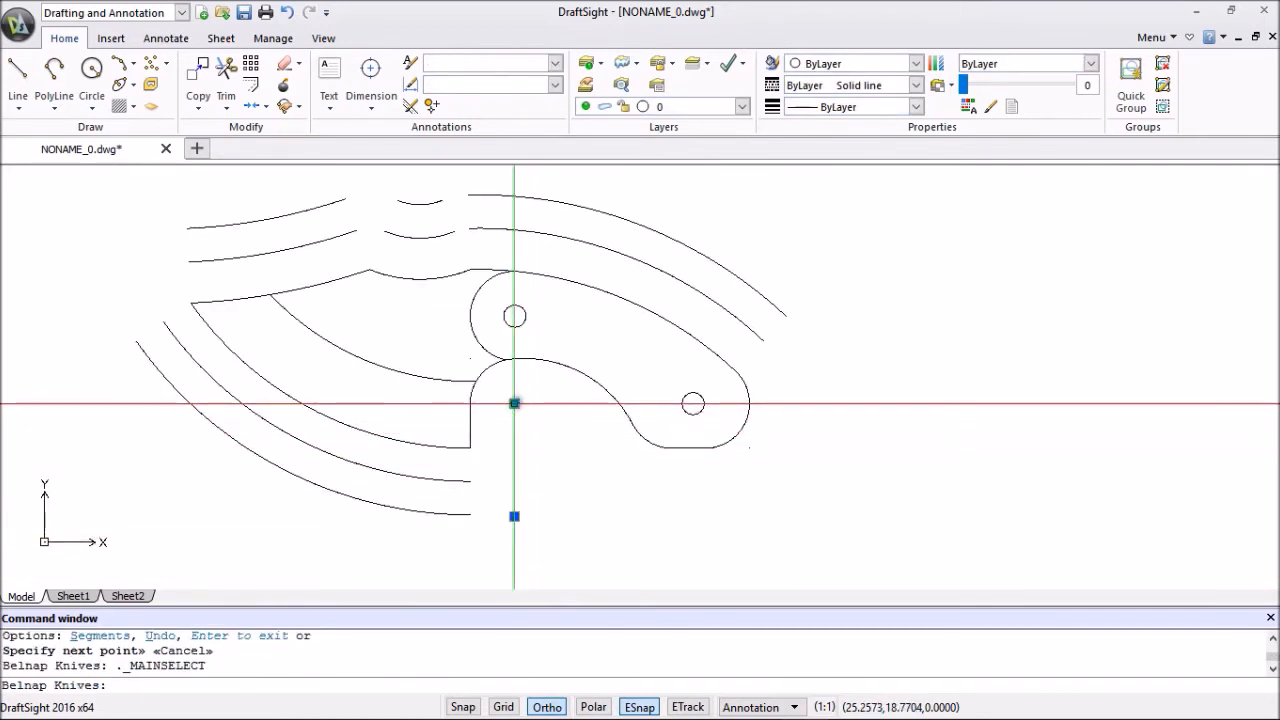
left_click(514, 404)
left_click(516, 184)
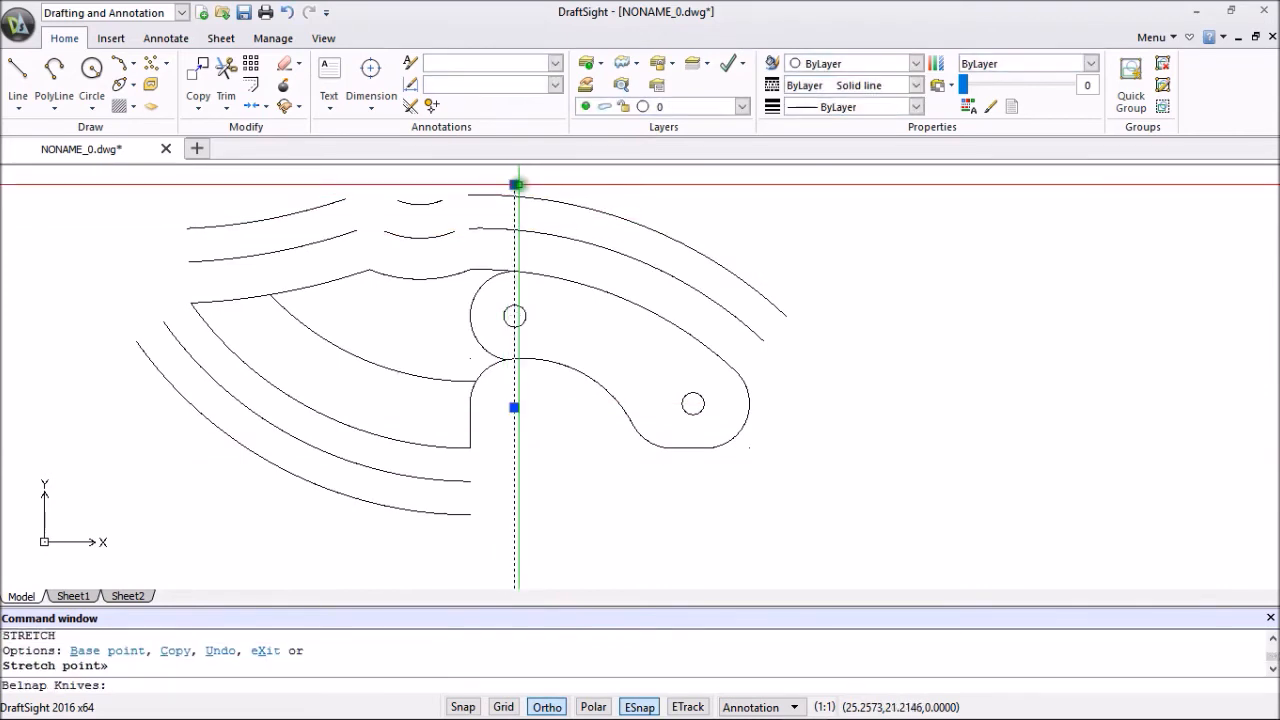
key("Escape")
scroll(525, 240, "down", 4)
middle_click_drag(534, 280, 556, 367)
scroll(423, 335, "up", 5)
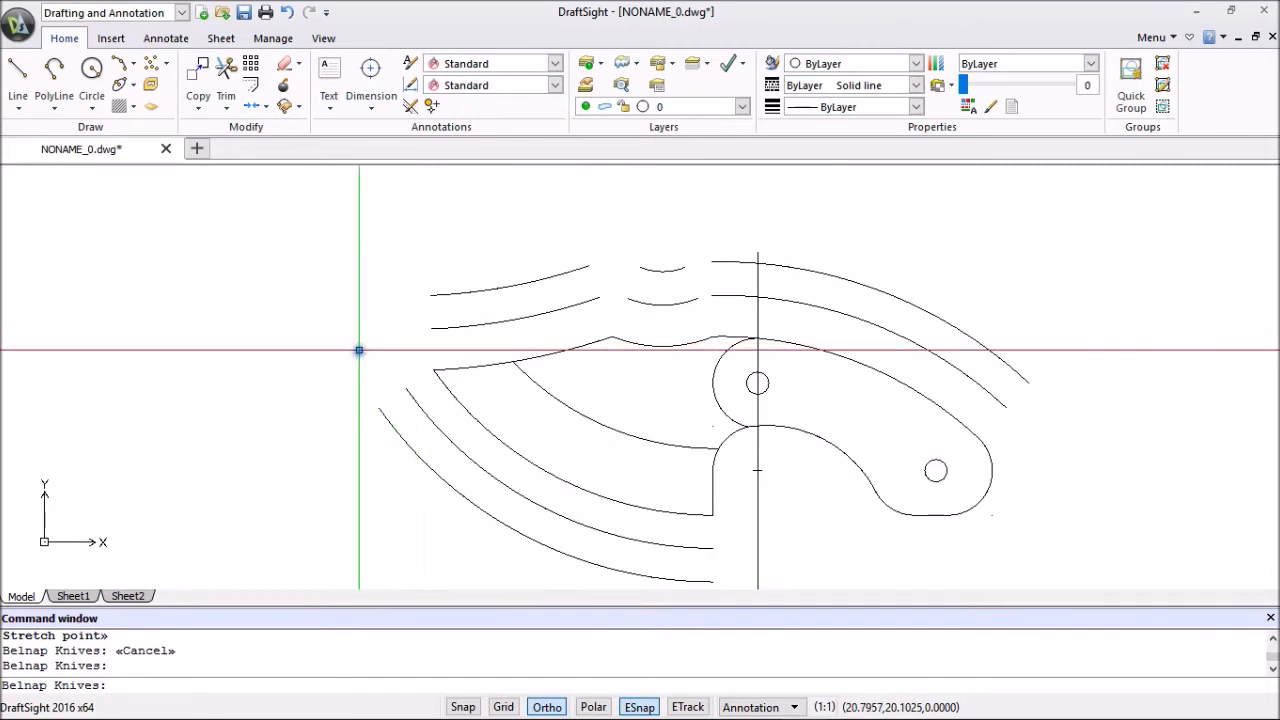
With Ortho off, stretch the tip-side ends of the two offset curves above the blade outward, the inner about 1.7 and the outer about 2.1 units.
left_click(552, 708)
scroll(449, 434, "up", 2)
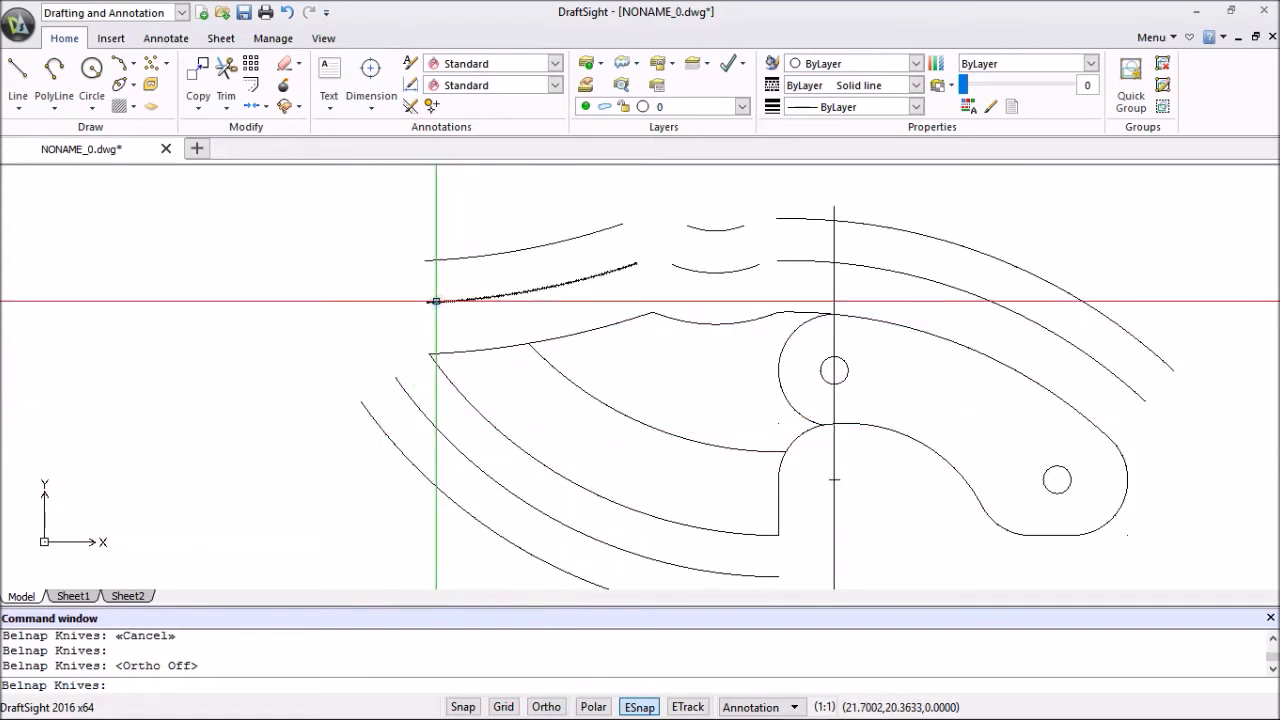
left_click(436, 301)
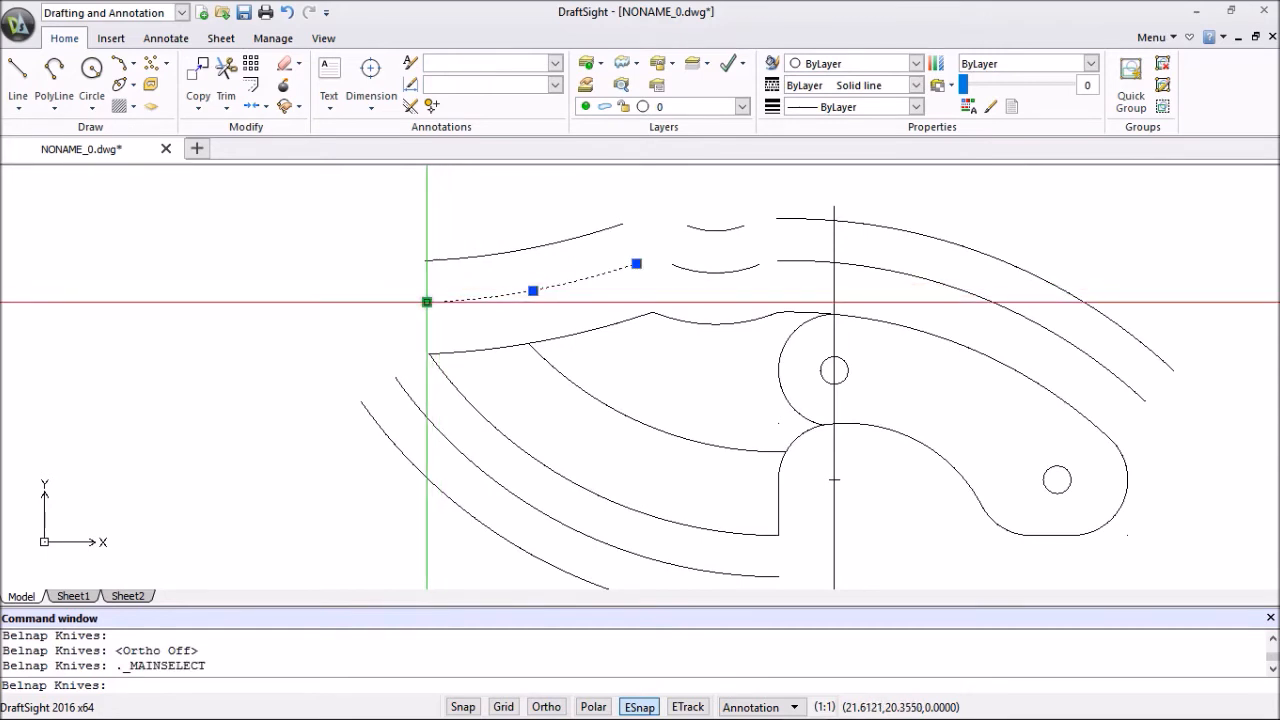
left_click(427, 301)
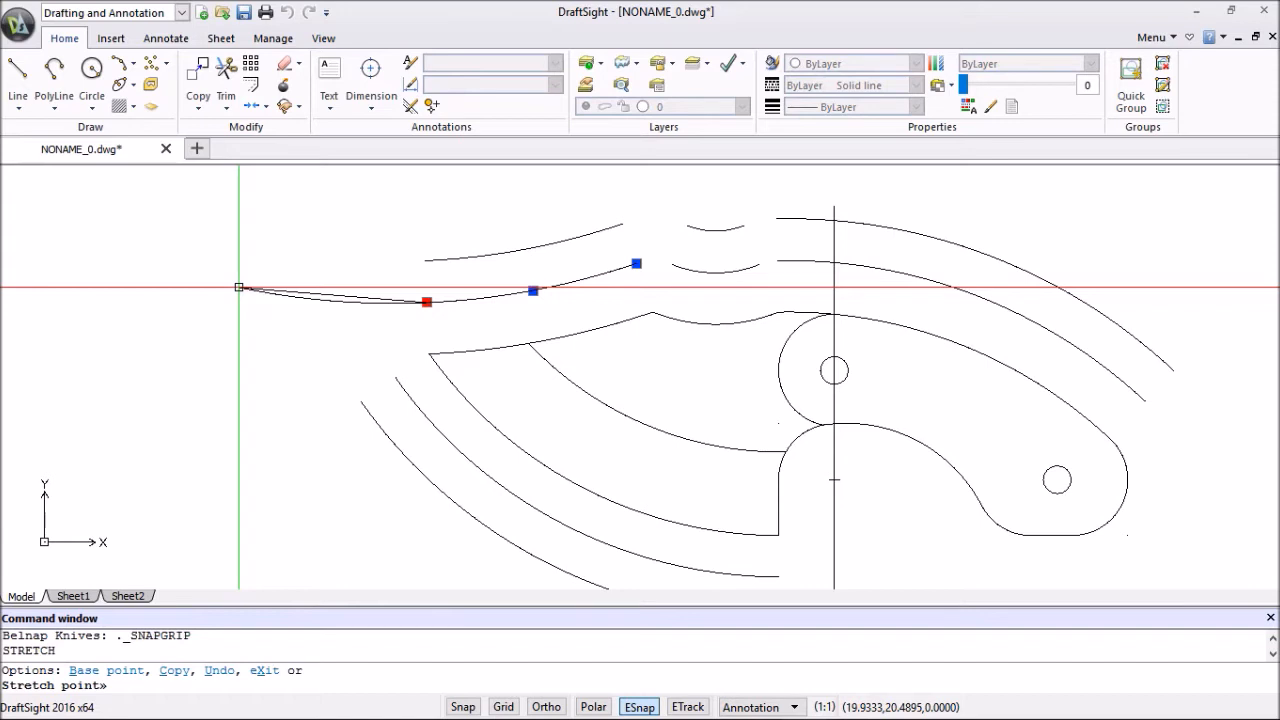
left_click(239, 287)
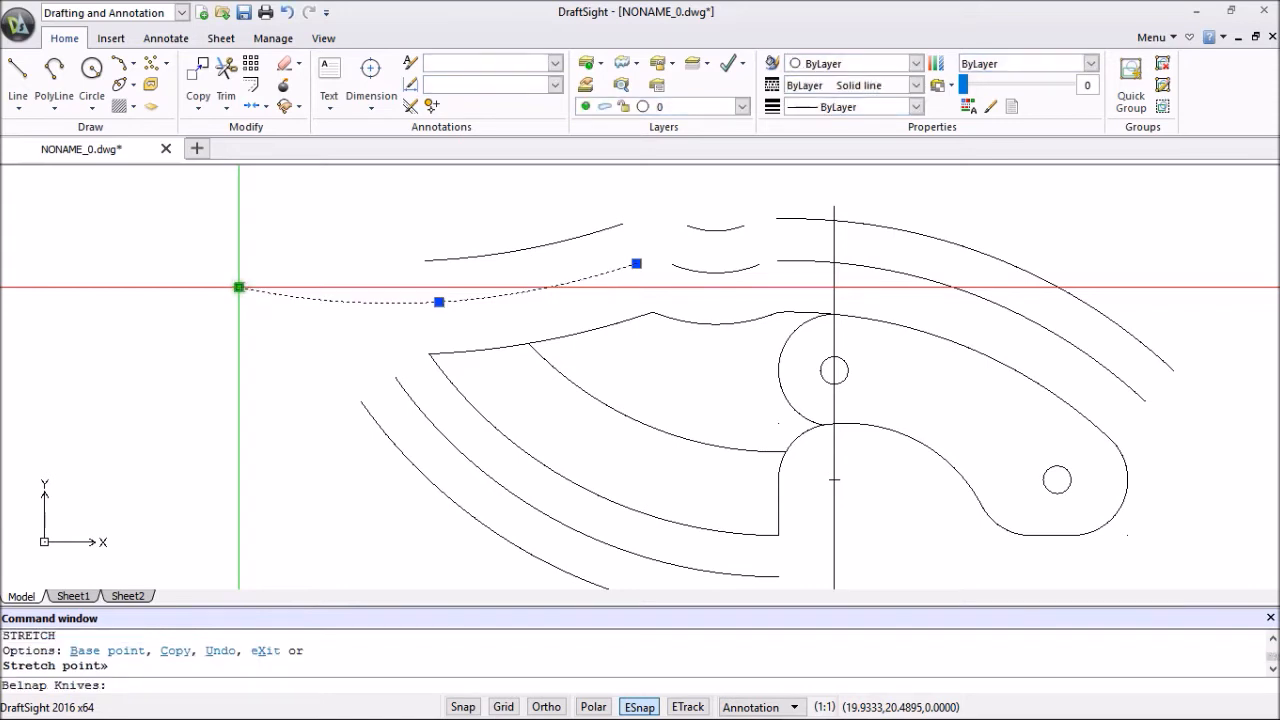
left_click(460, 257)
left_click(425, 260)
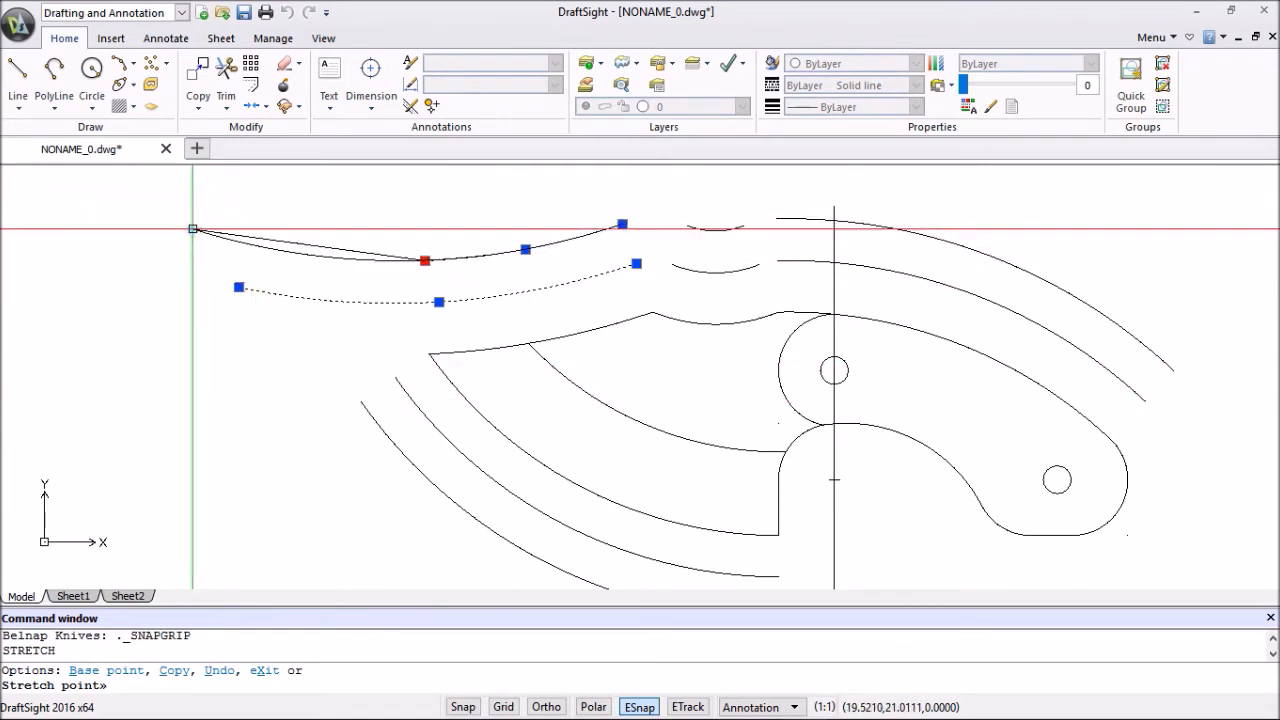
left_click(193, 229)
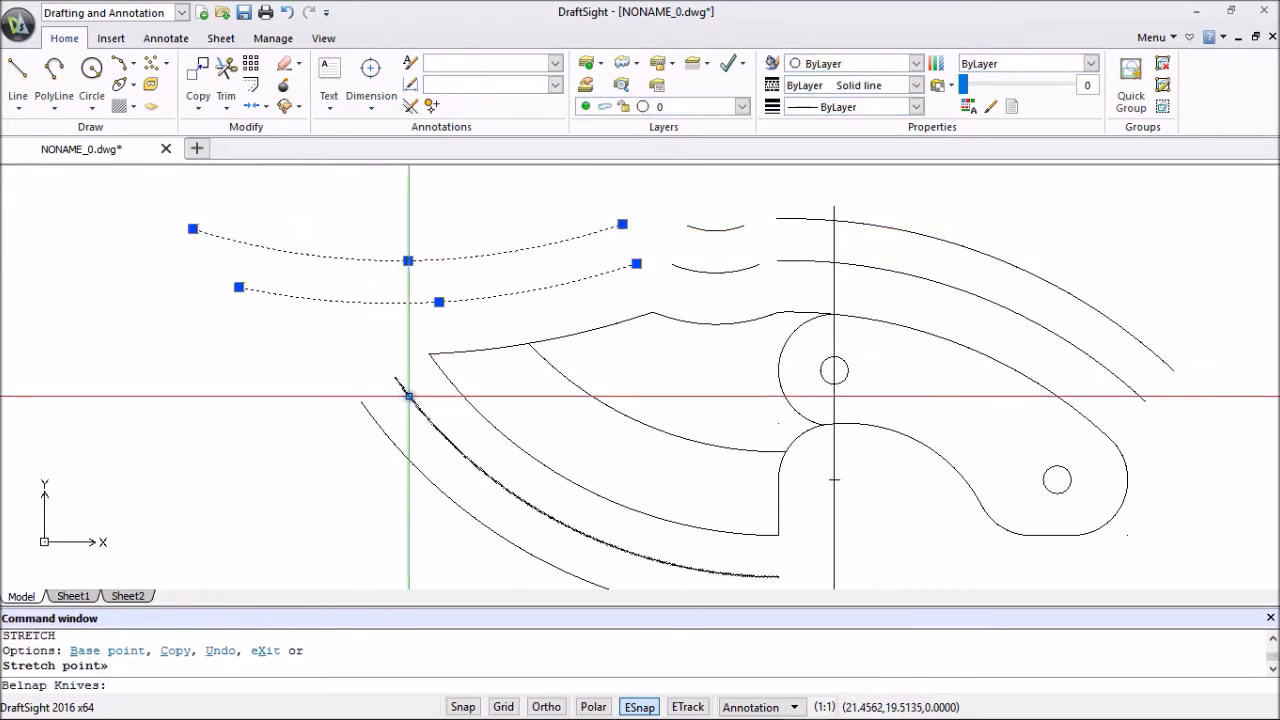
Stretch the tip-side ends of the two offset curves below the cutting edge upward, crossing both upper offset curves beyond the blade tip.
left_click(409, 396)
left_click(396, 377)
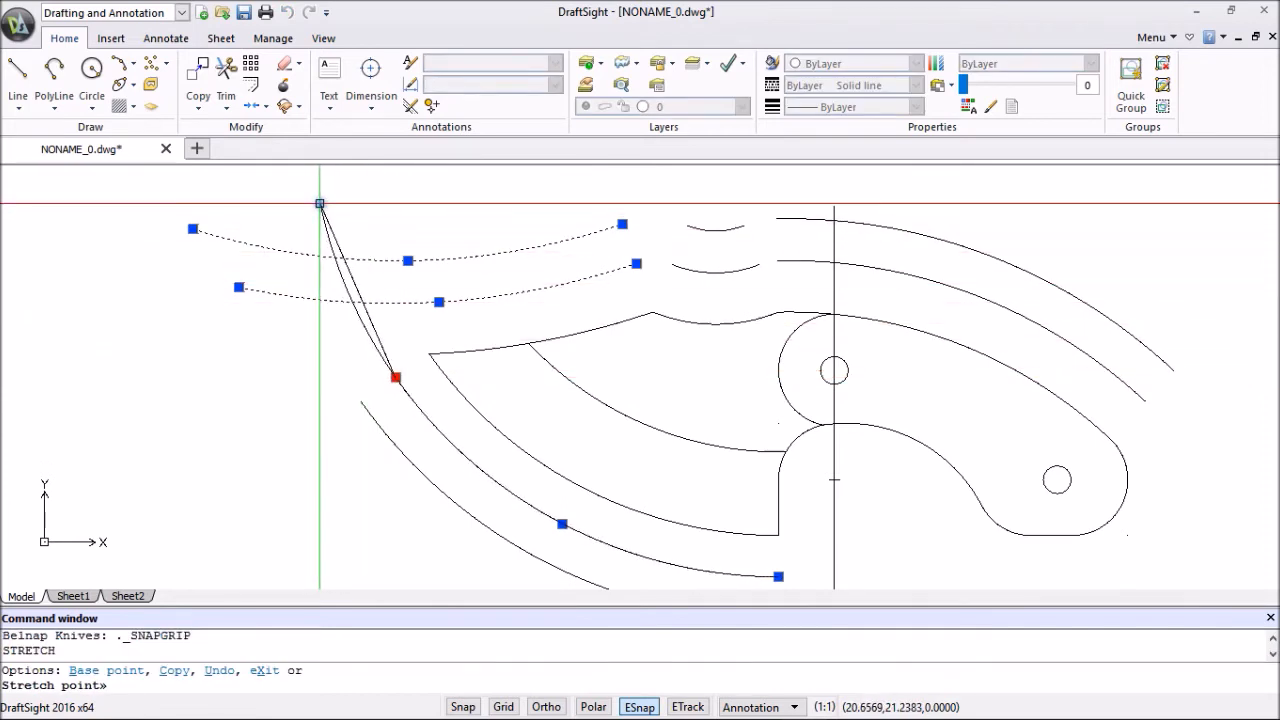
left_click(319, 203)
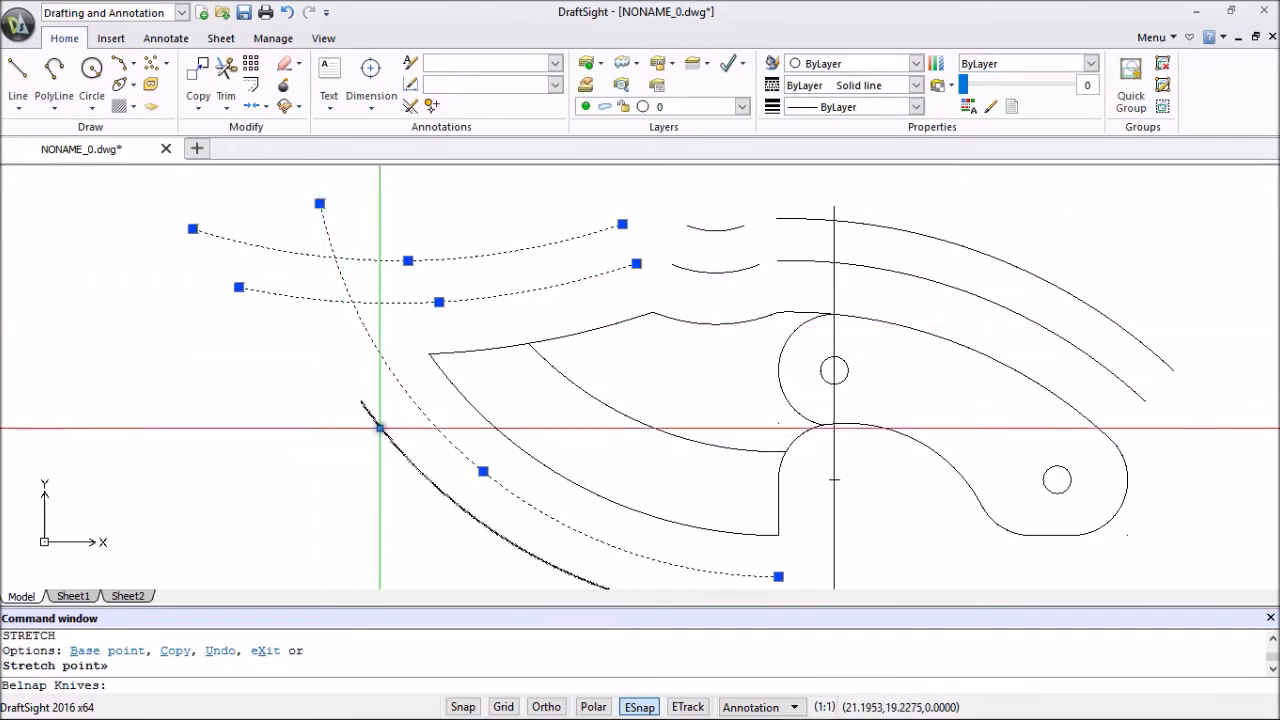
left_click(361, 402)
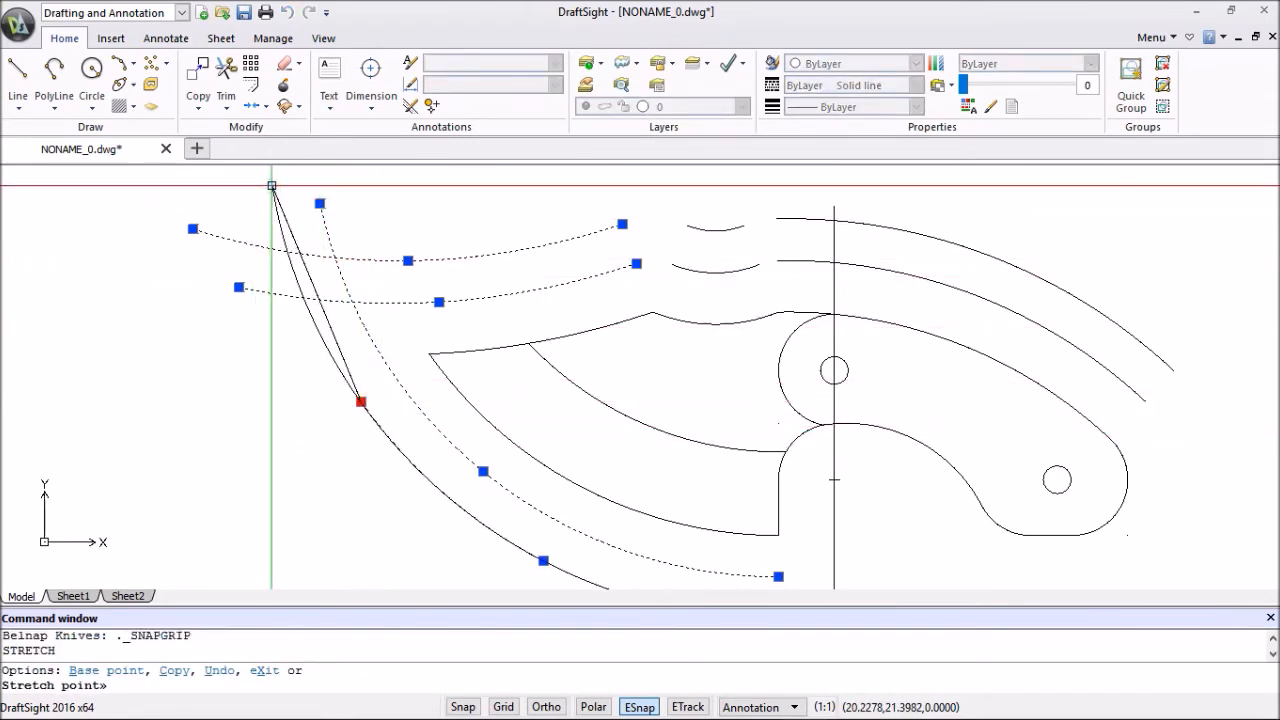
left_click(271, 185)
key("Escape")
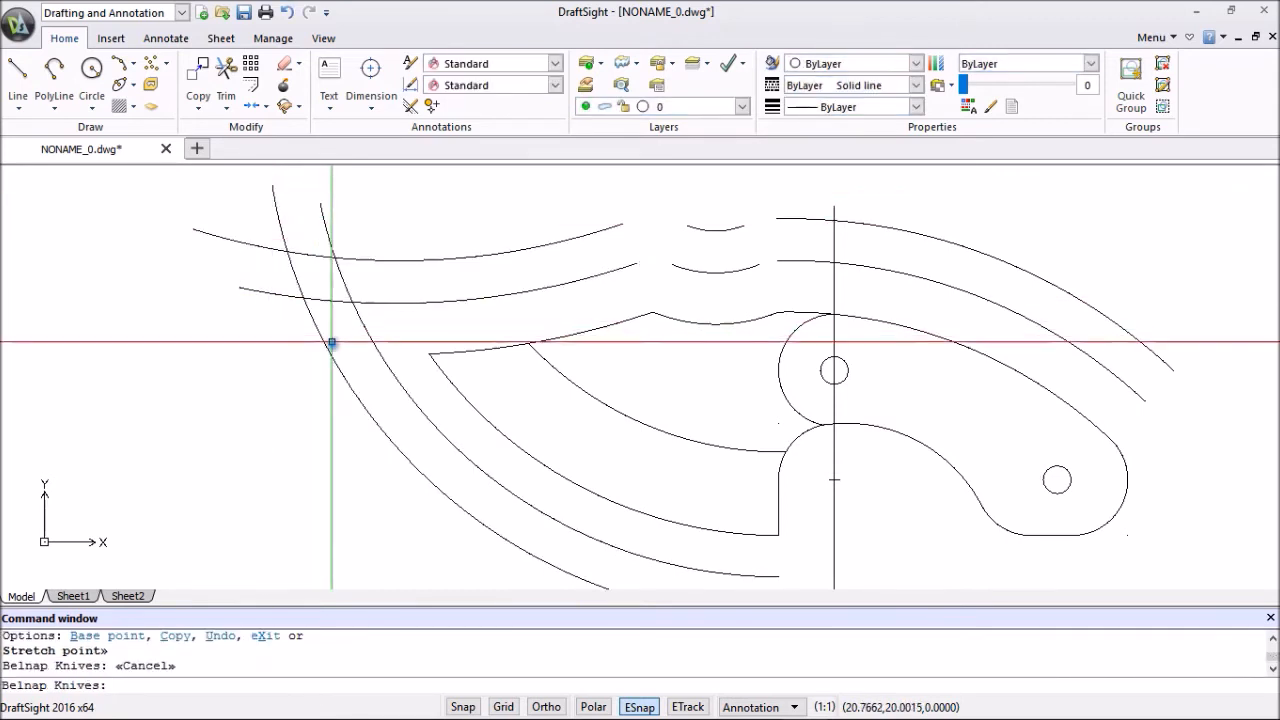
Fillet the inner offset curve above the blade to the inner notch arc with a 0.1 radius.
scroll(329, 343, "down", 3)
middle_click_drag(621, 495, 480, 483)
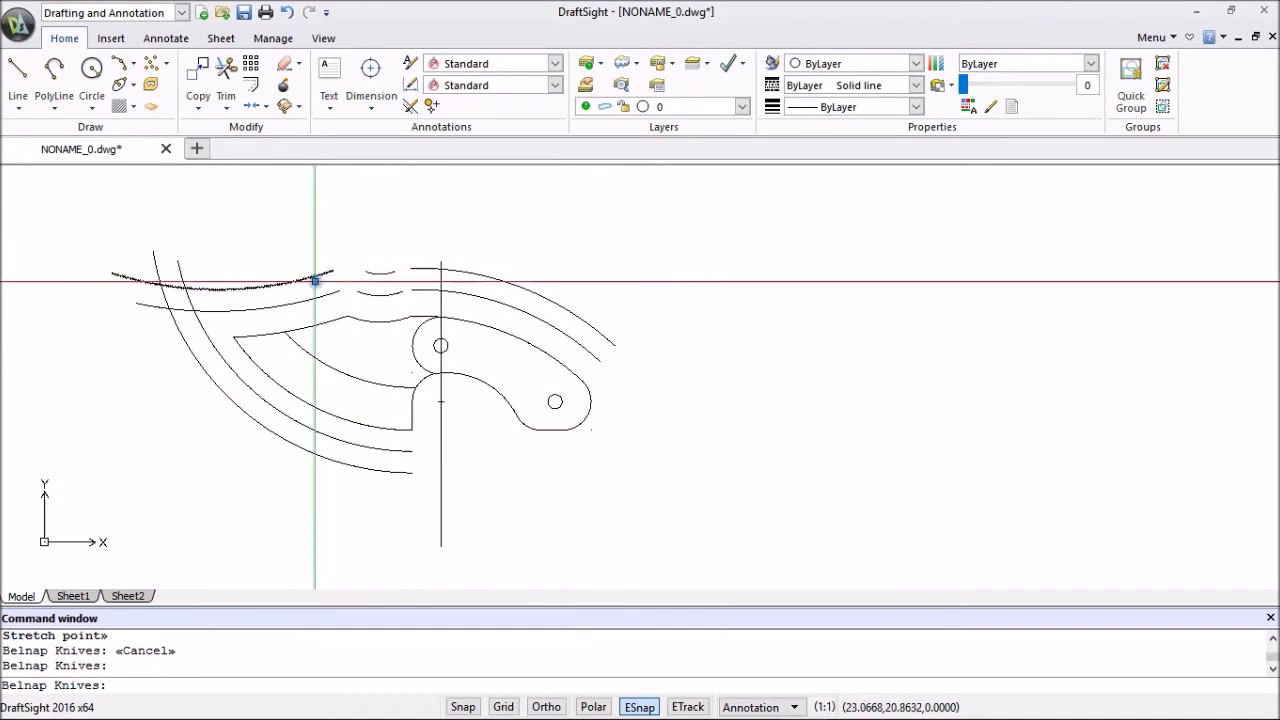
scroll(334, 291, "up", 3)
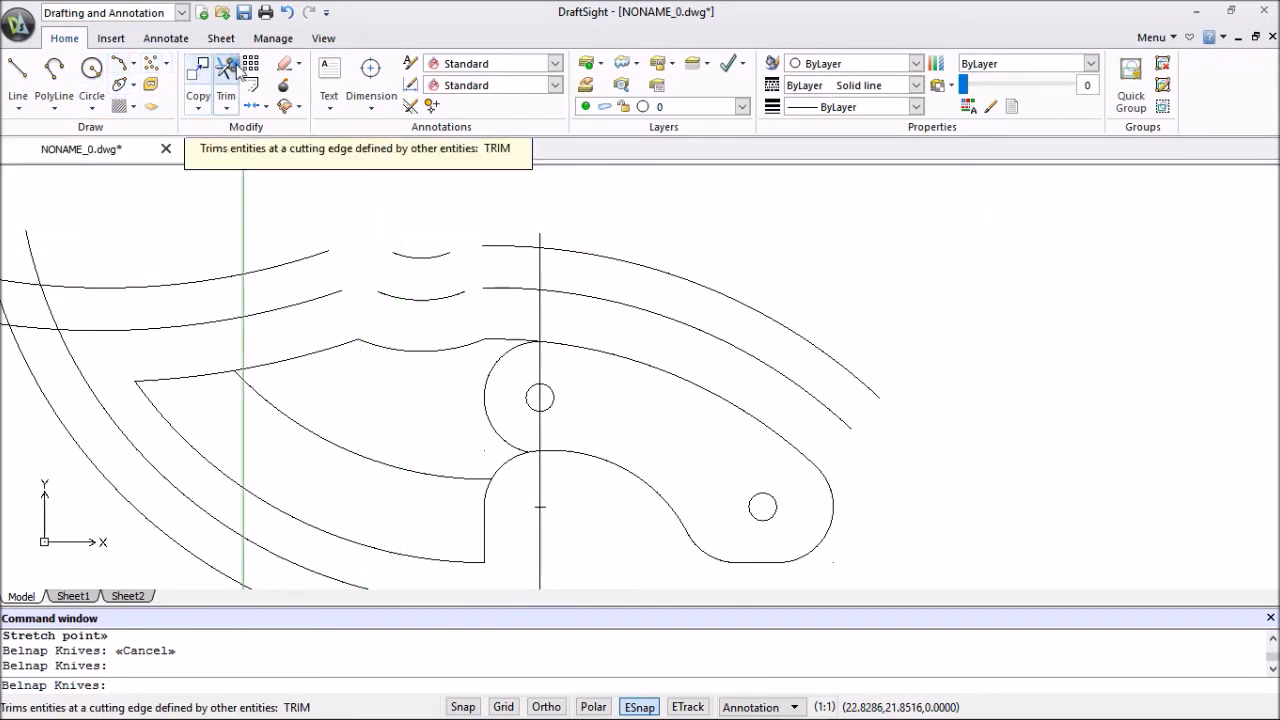
left_click(225, 108)
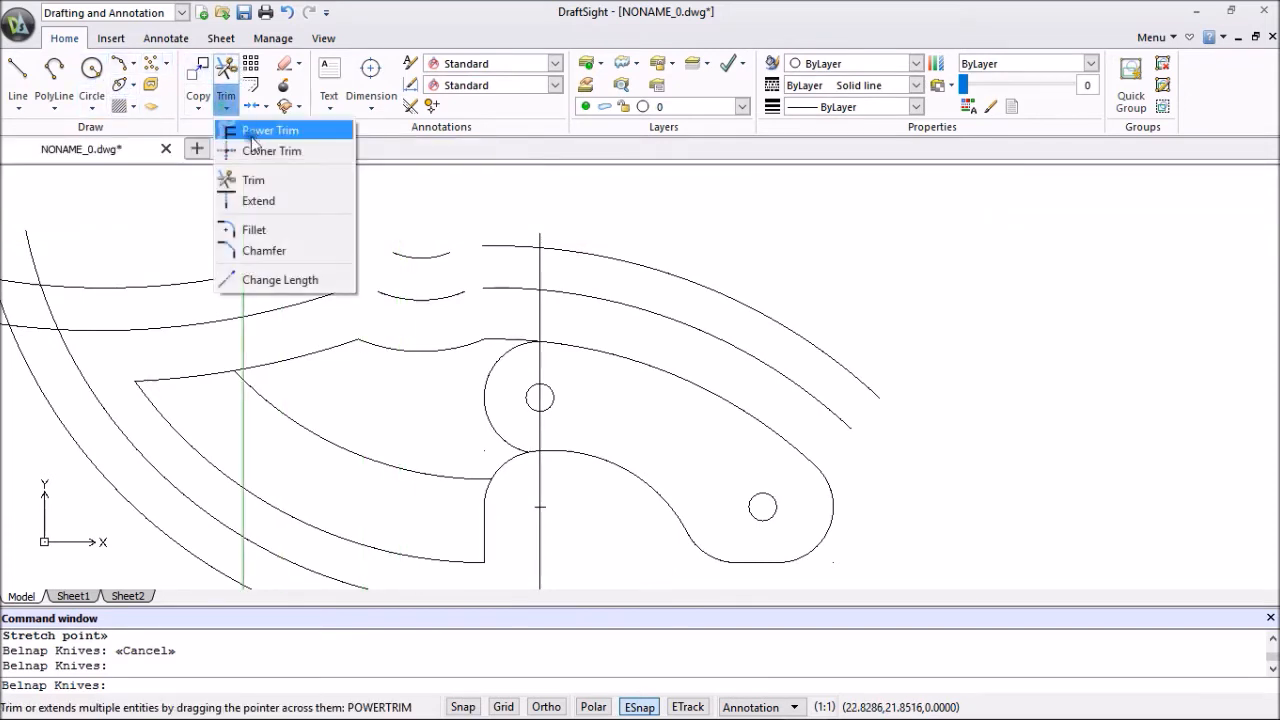
left_click(255, 231)
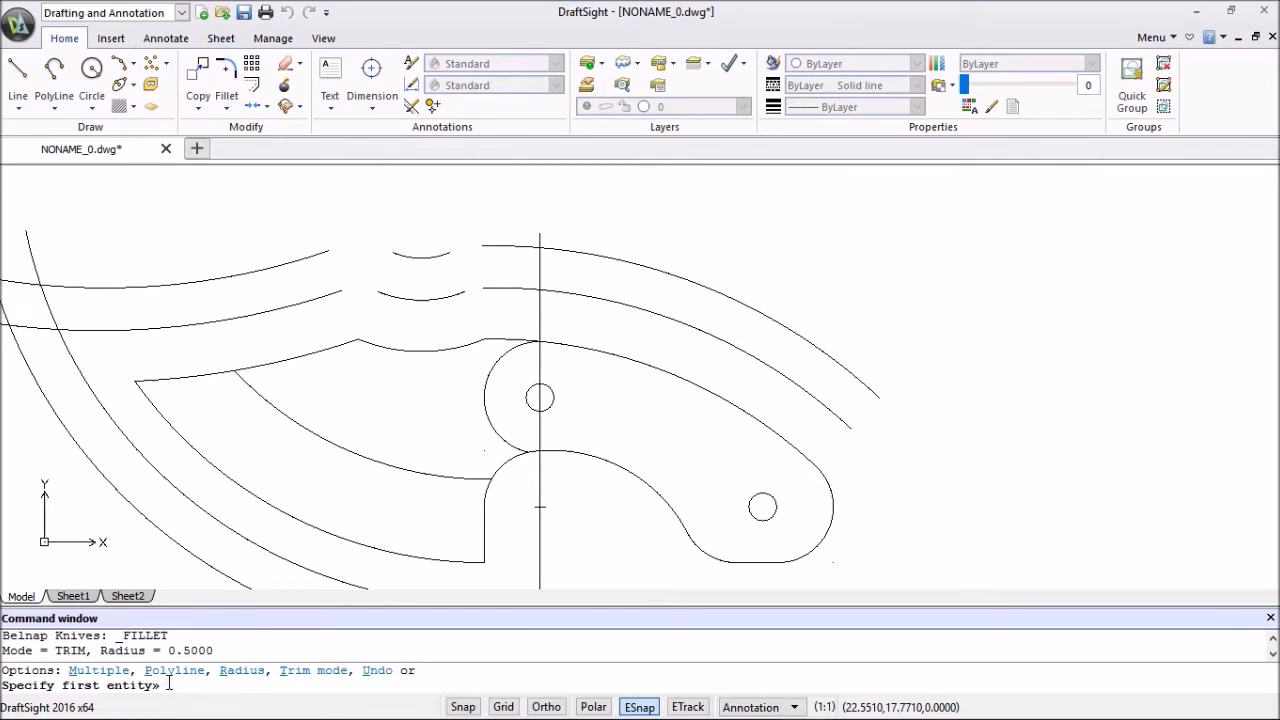
type("r")
key("Return")
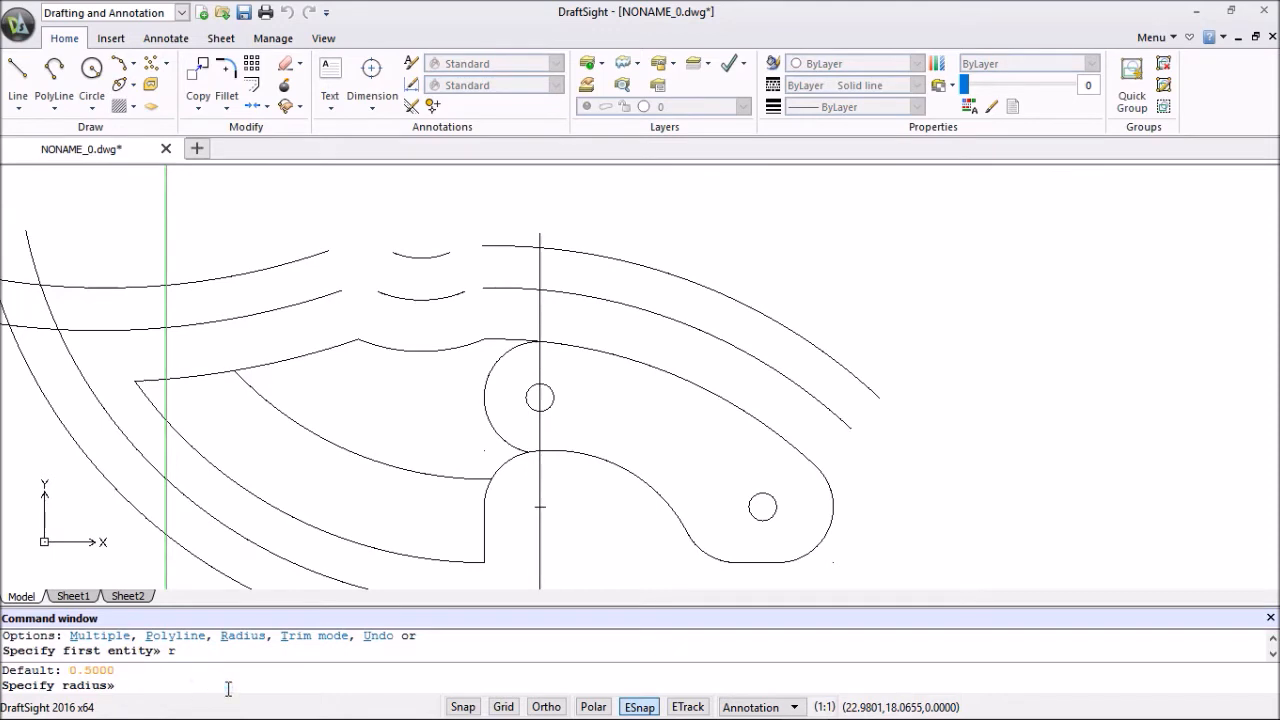
type(".1")
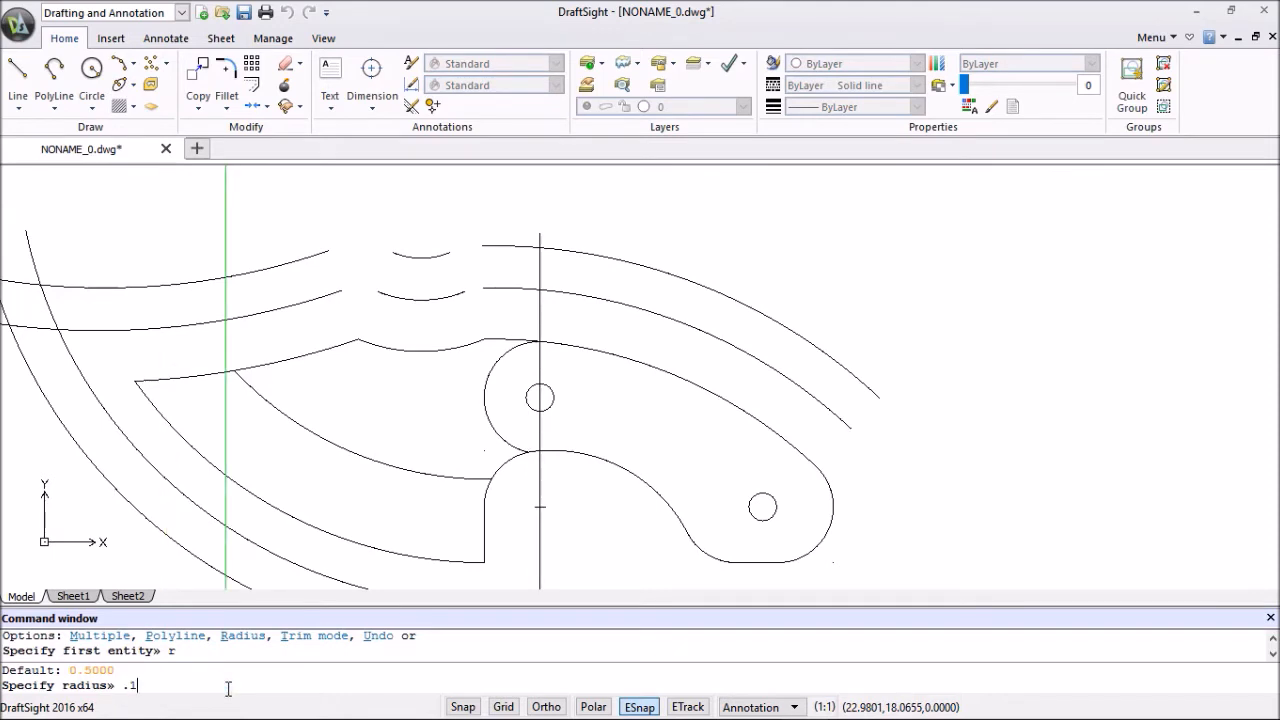
key("Return")
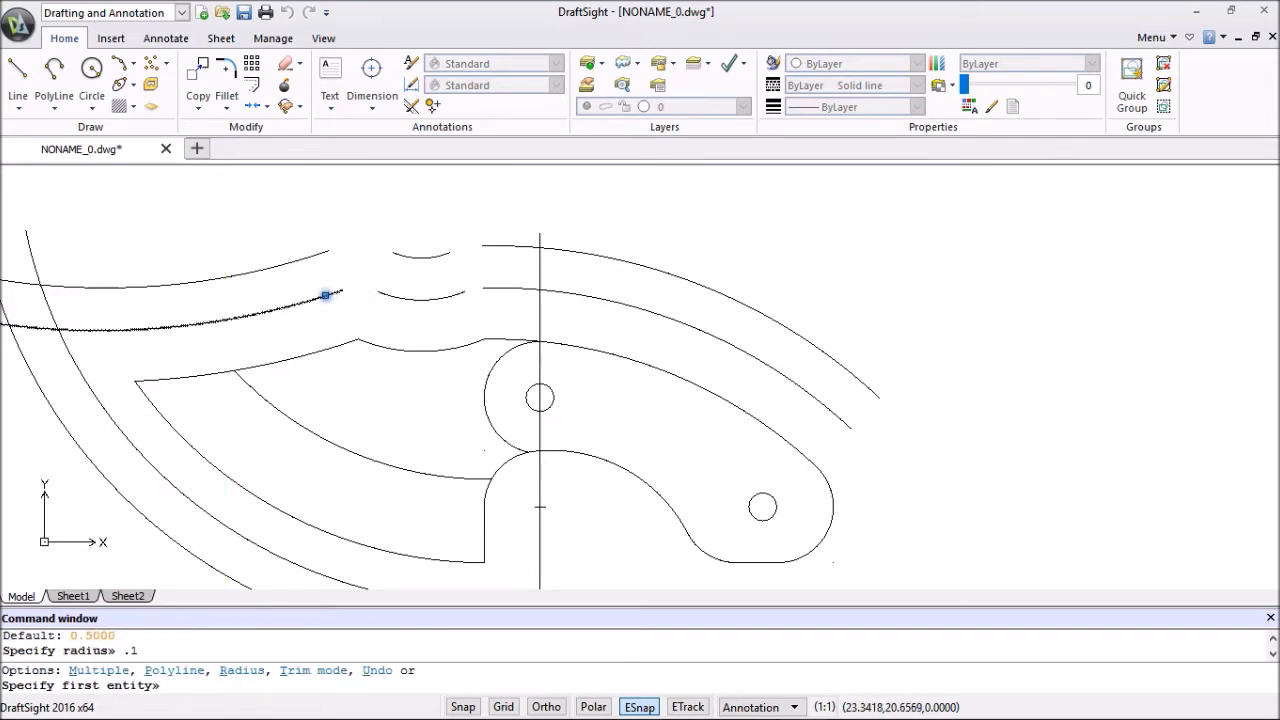
left_click(325, 295)
left_click(381, 293)
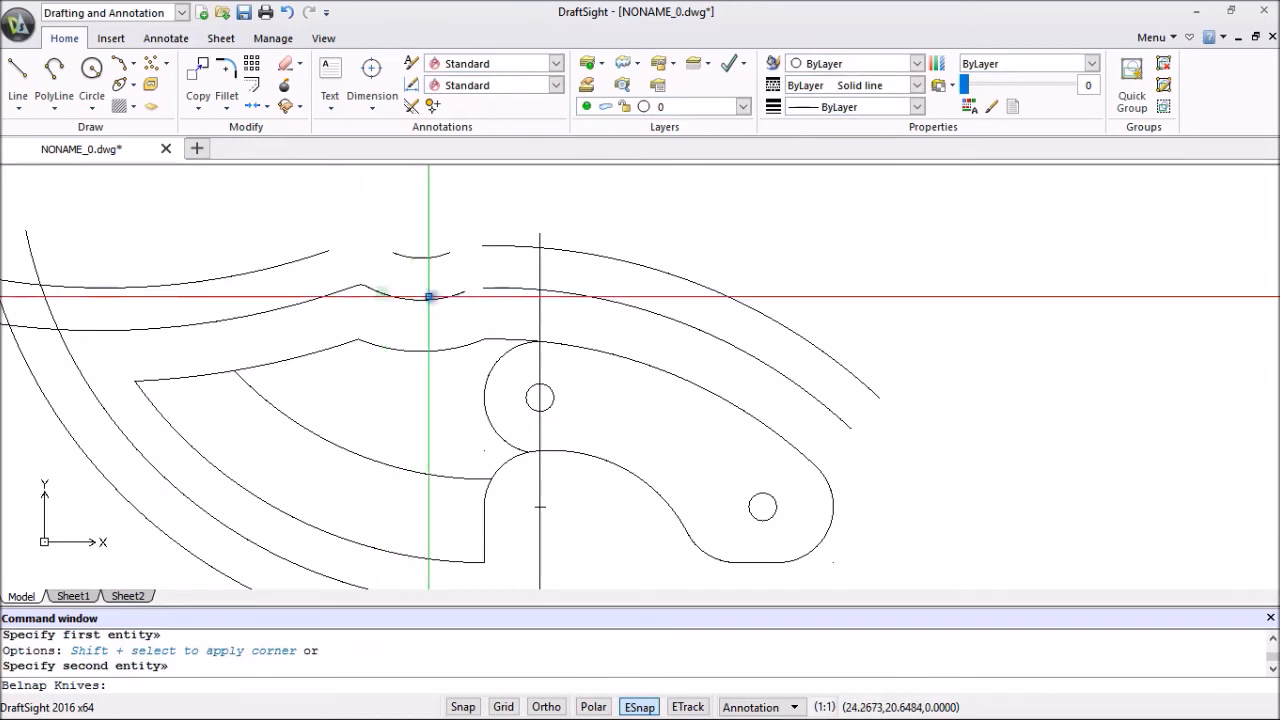
Repeat Fillet with the Multiple option and join the inner notch arc to the inner offset curve above the handle.
right_click(458, 281)
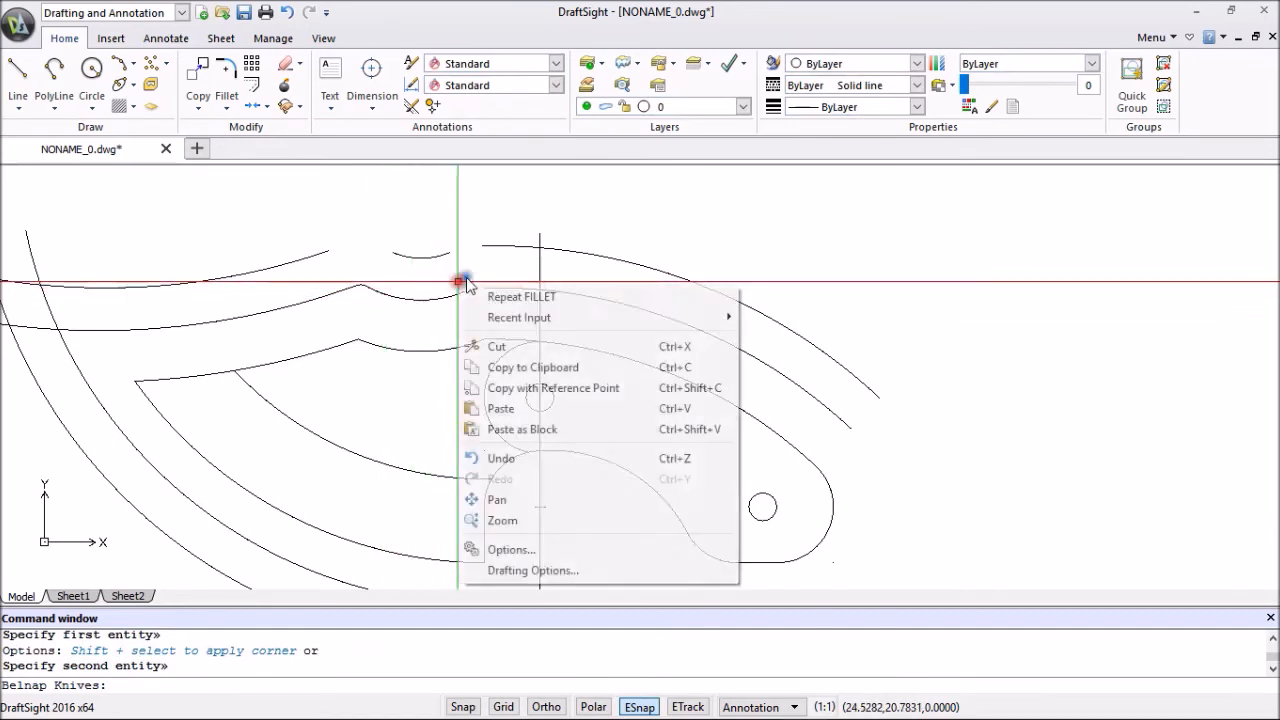
left_click(512, 300)
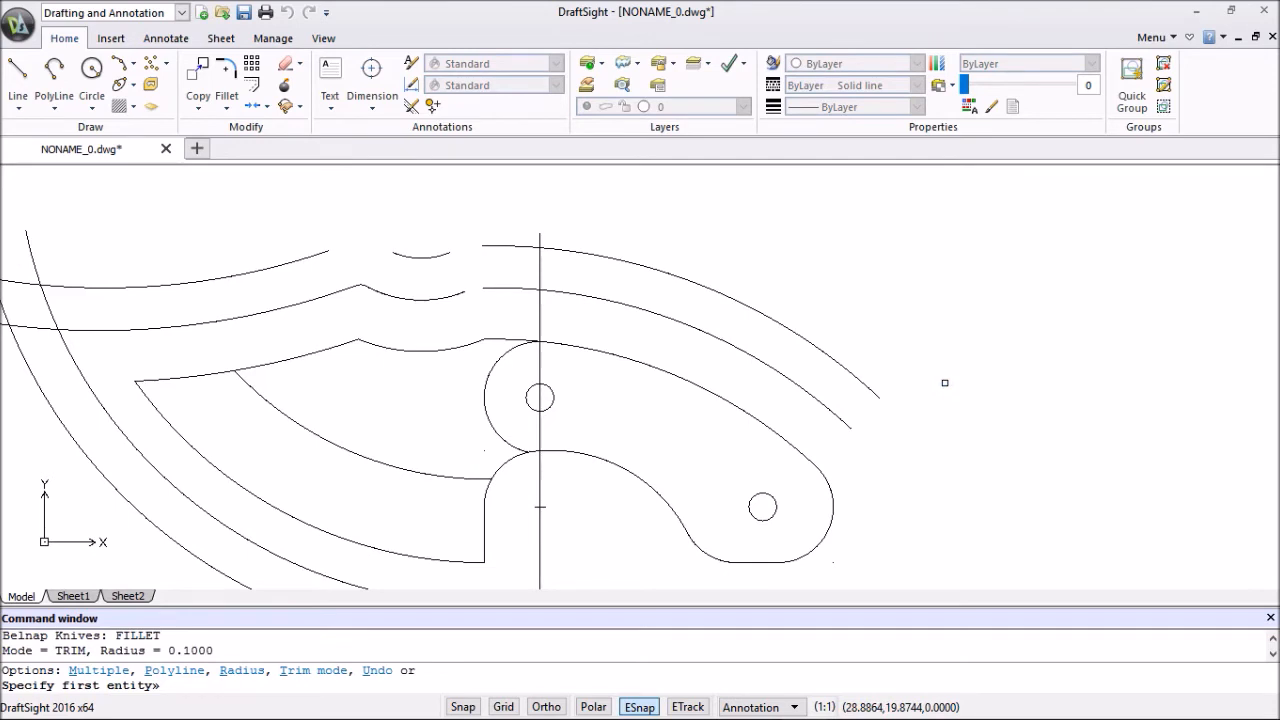
type("m")
key("Return")
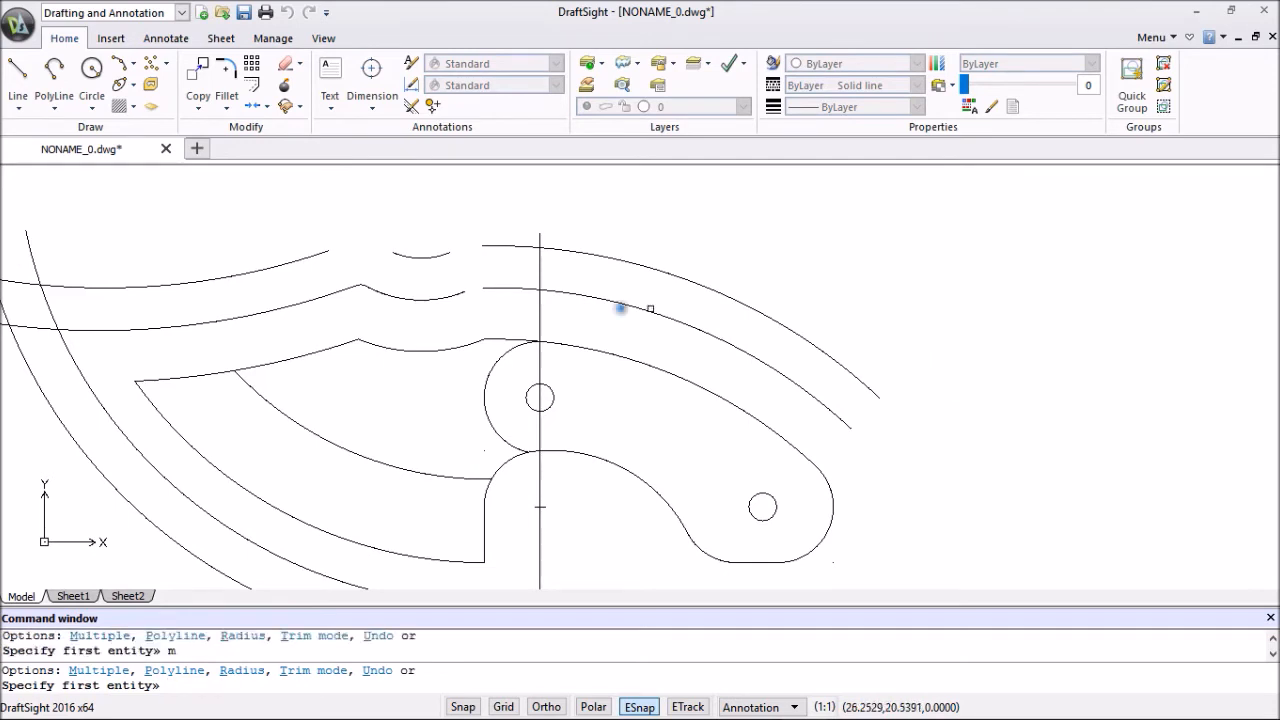
left_click(457, 293)
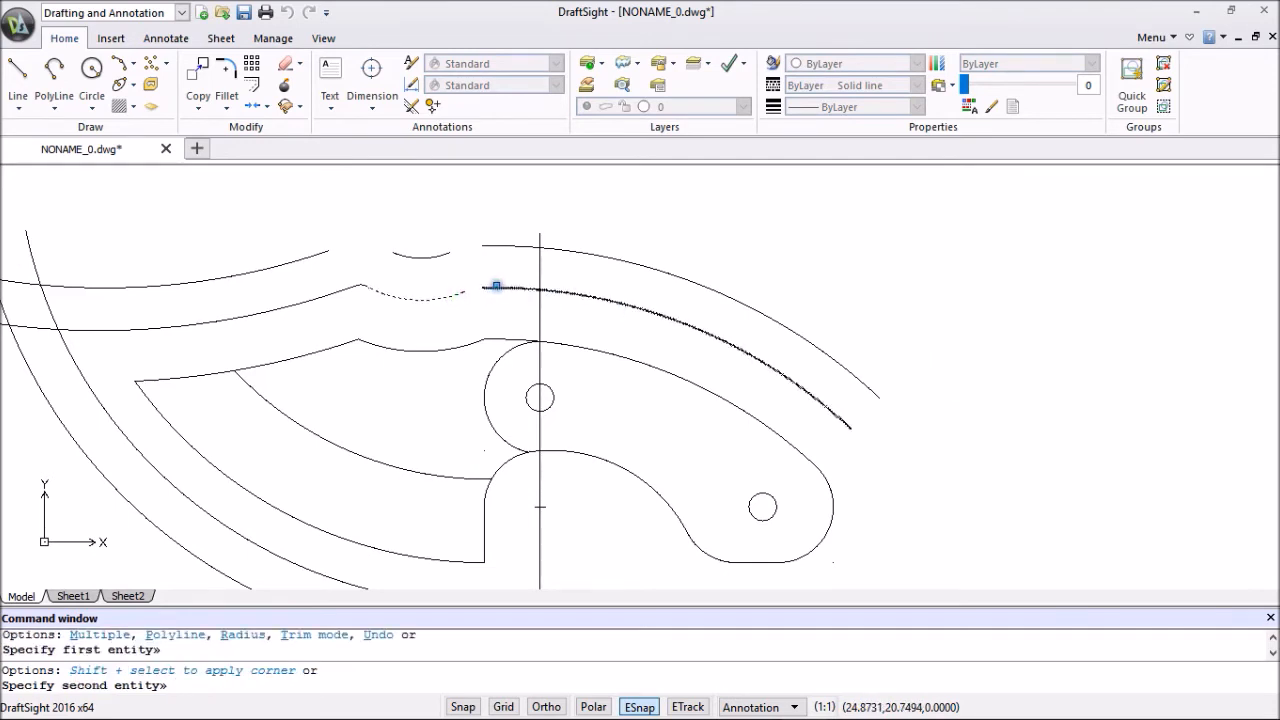
left_click(494, 287)
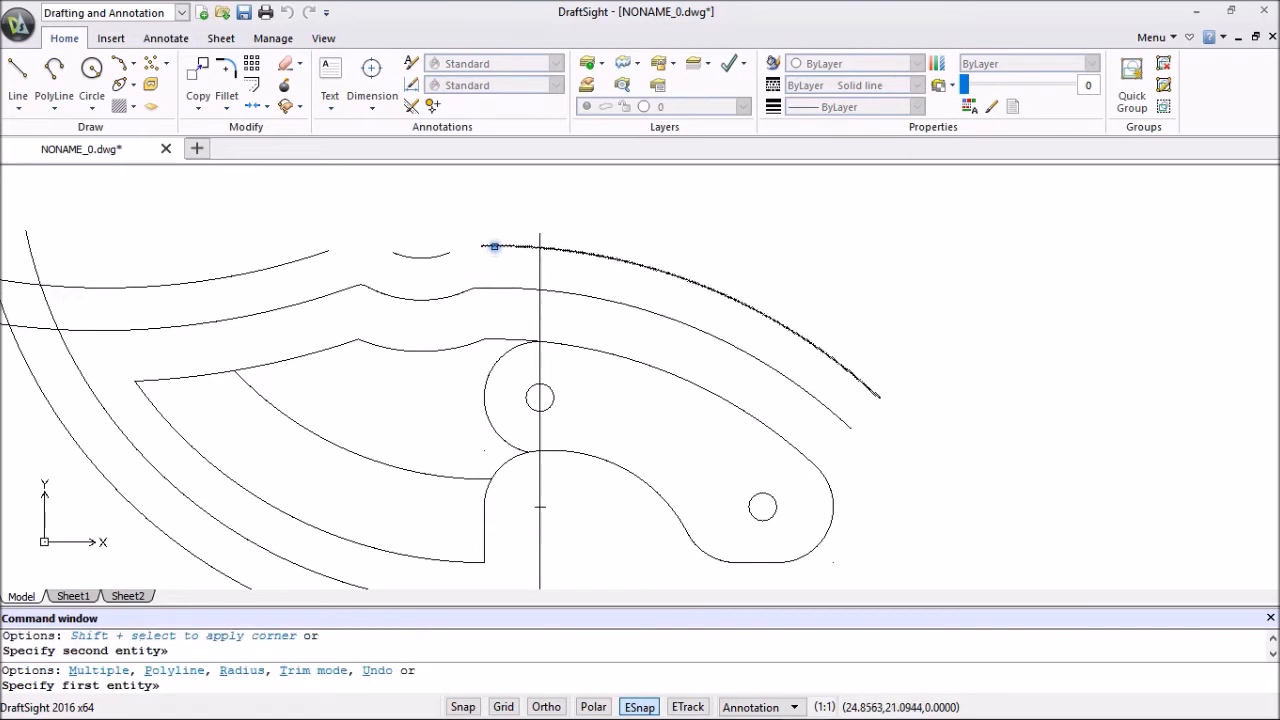
Fillet the outer notch arc to the outer offset curves above the handle and the blade, and end the Fillet command.
left_click(494, 246)
left_click(448, 252)
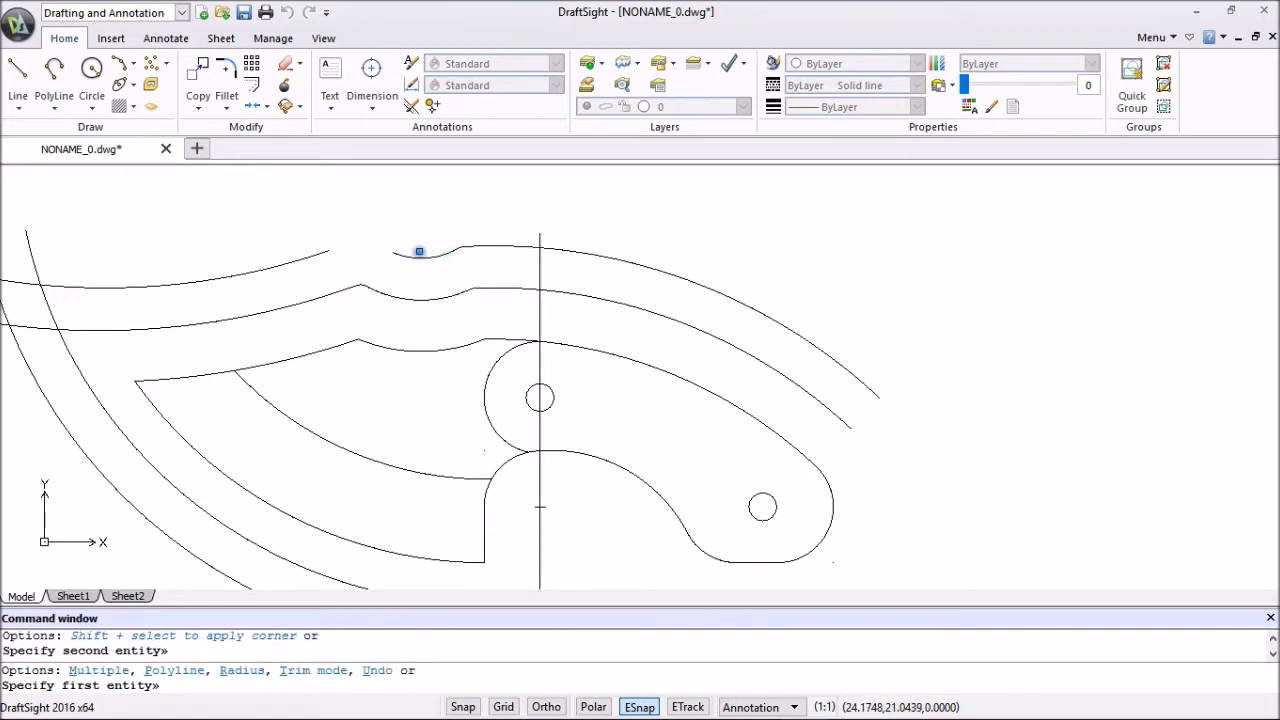
left_click(404, 256)
left_click(324, 249)
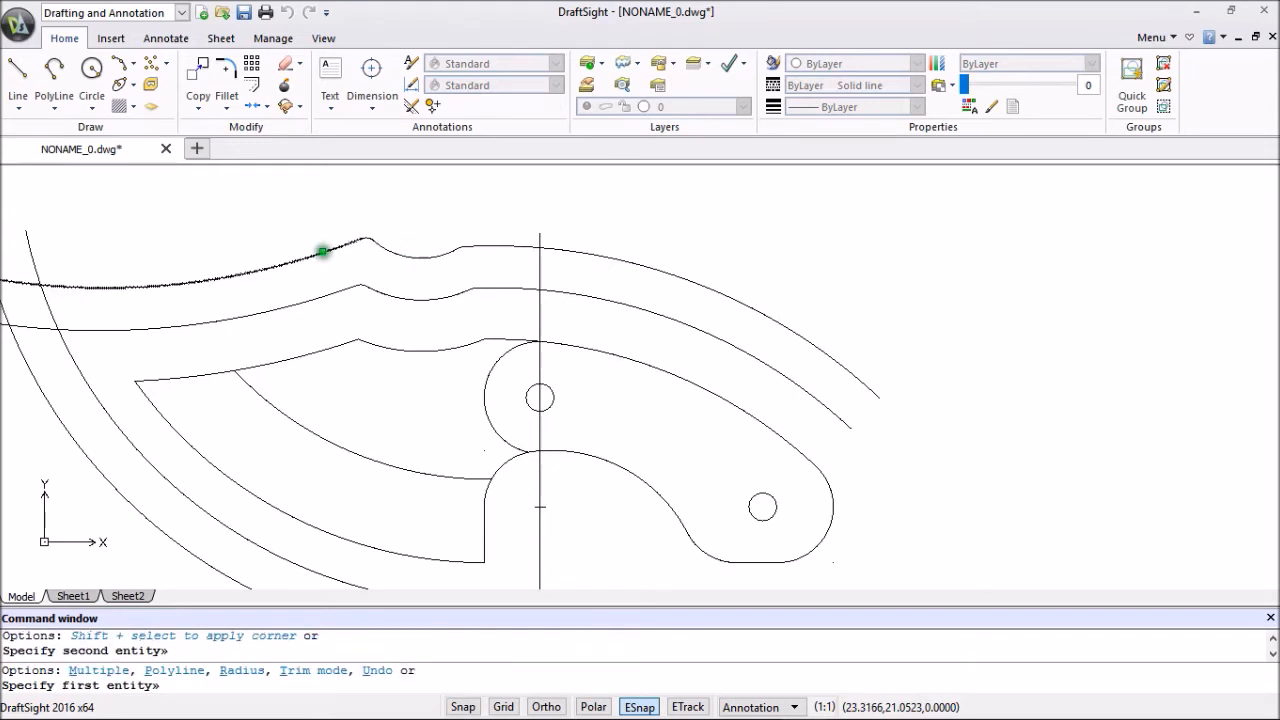
scroll(745, 290, "down", 3)
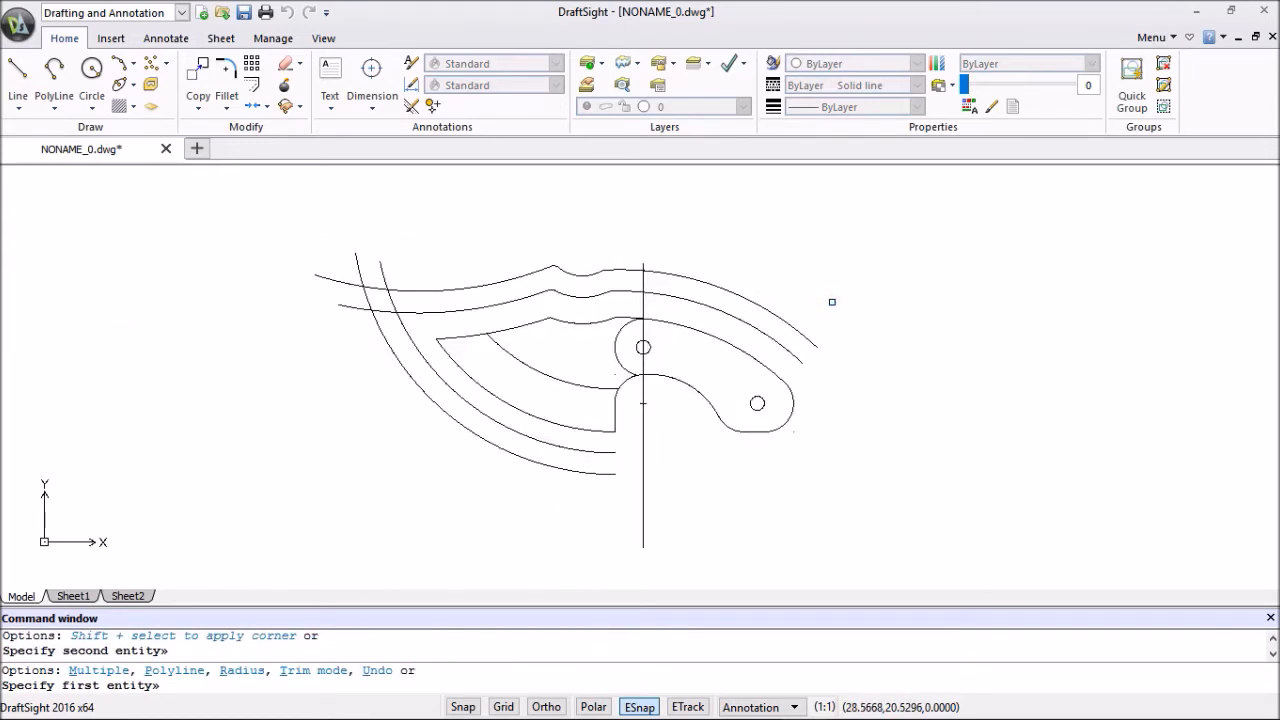
key("Escape")
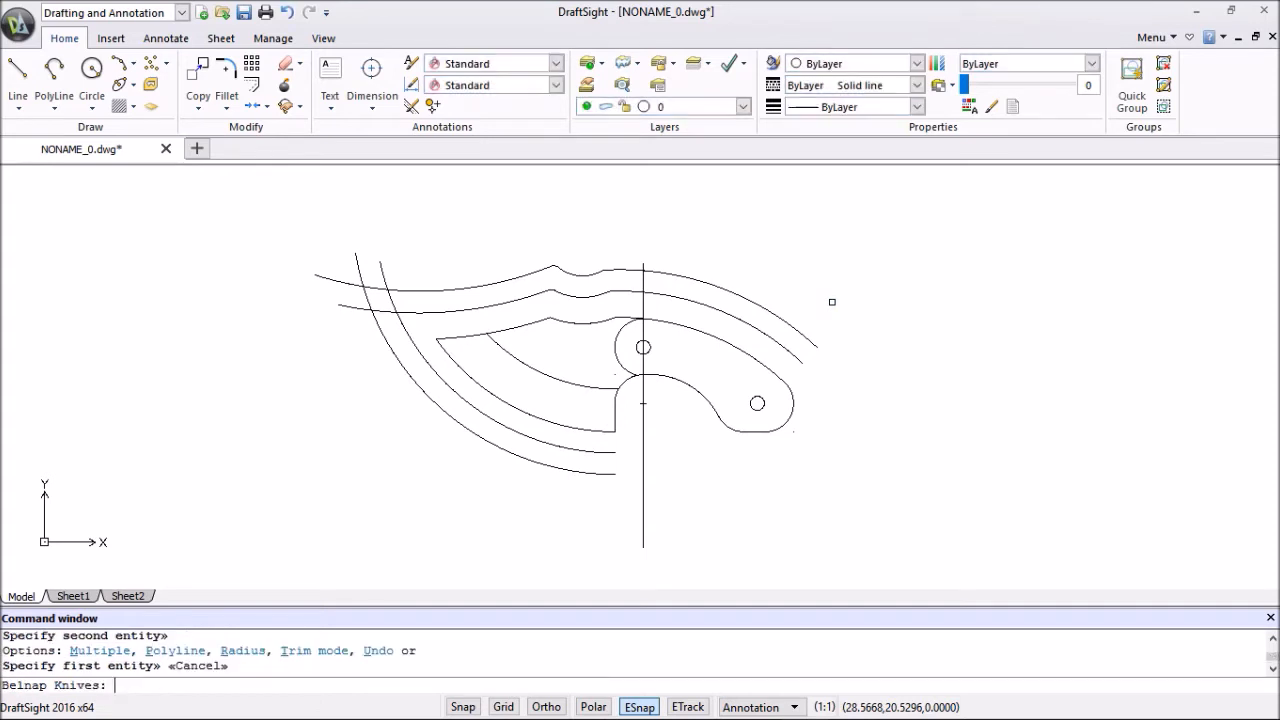
Stretch the heel-side ends of both lower offset curves past the vertical line, the inner about 0.8 and the outer about 0.9 units.
scroll(690, 443, "up", 2)
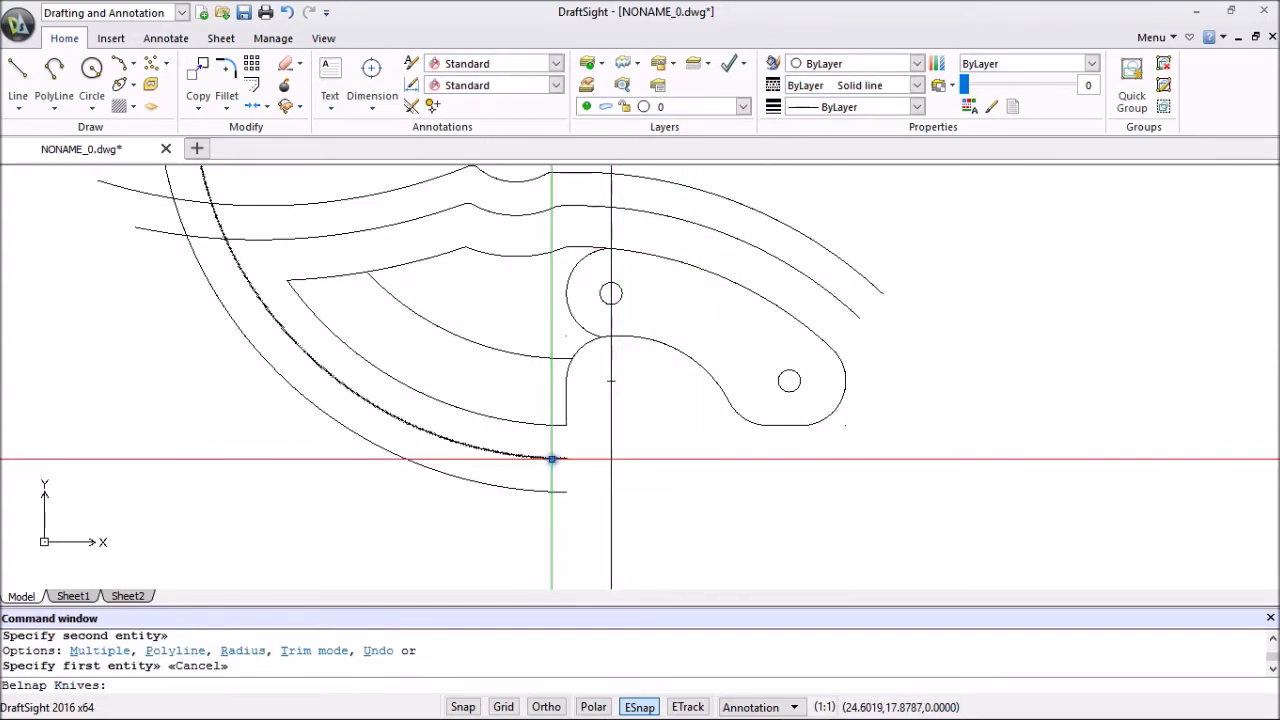
left_click(551, 459)
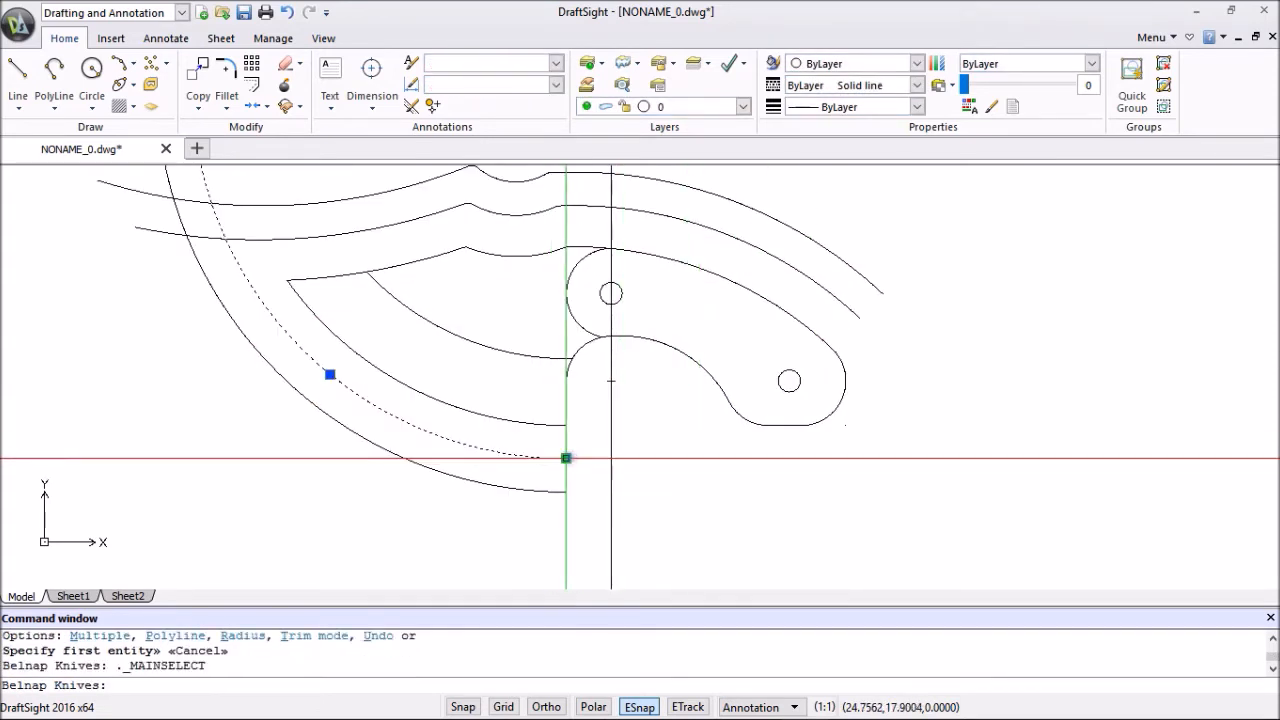
left_click(566, 458)
scroll(631, 457, "up", 3)
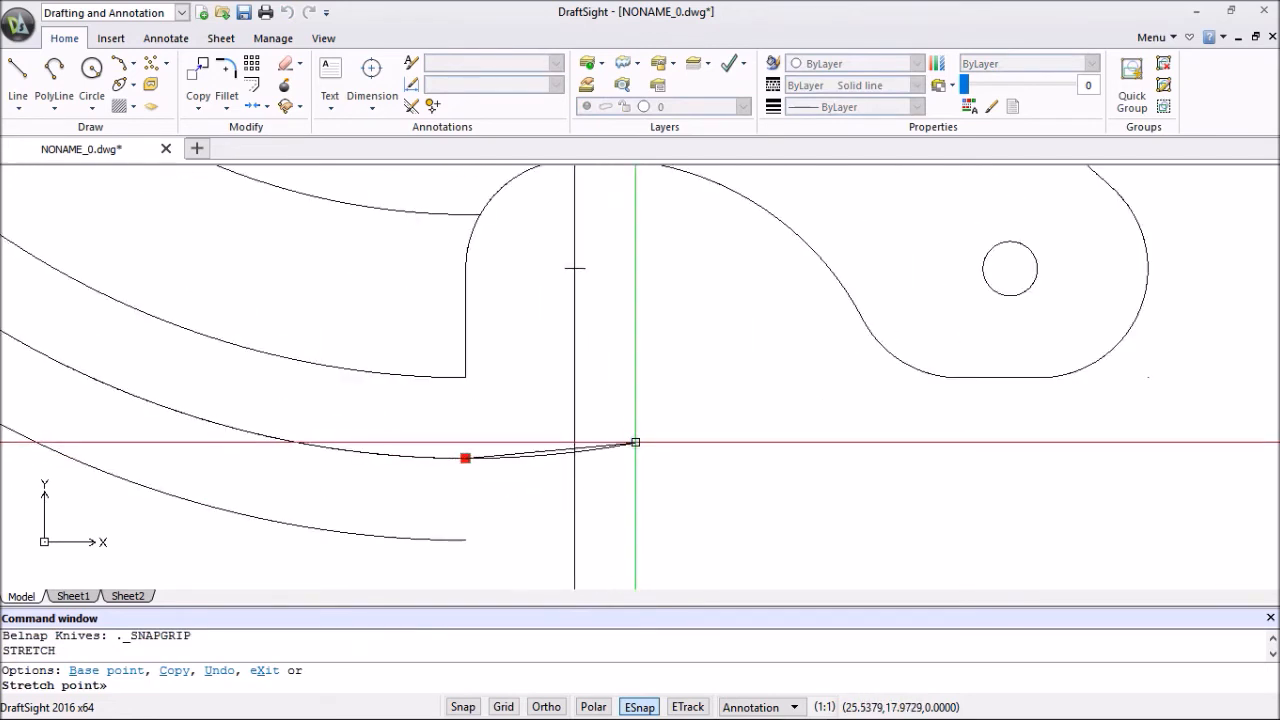
left_click(635, 442)
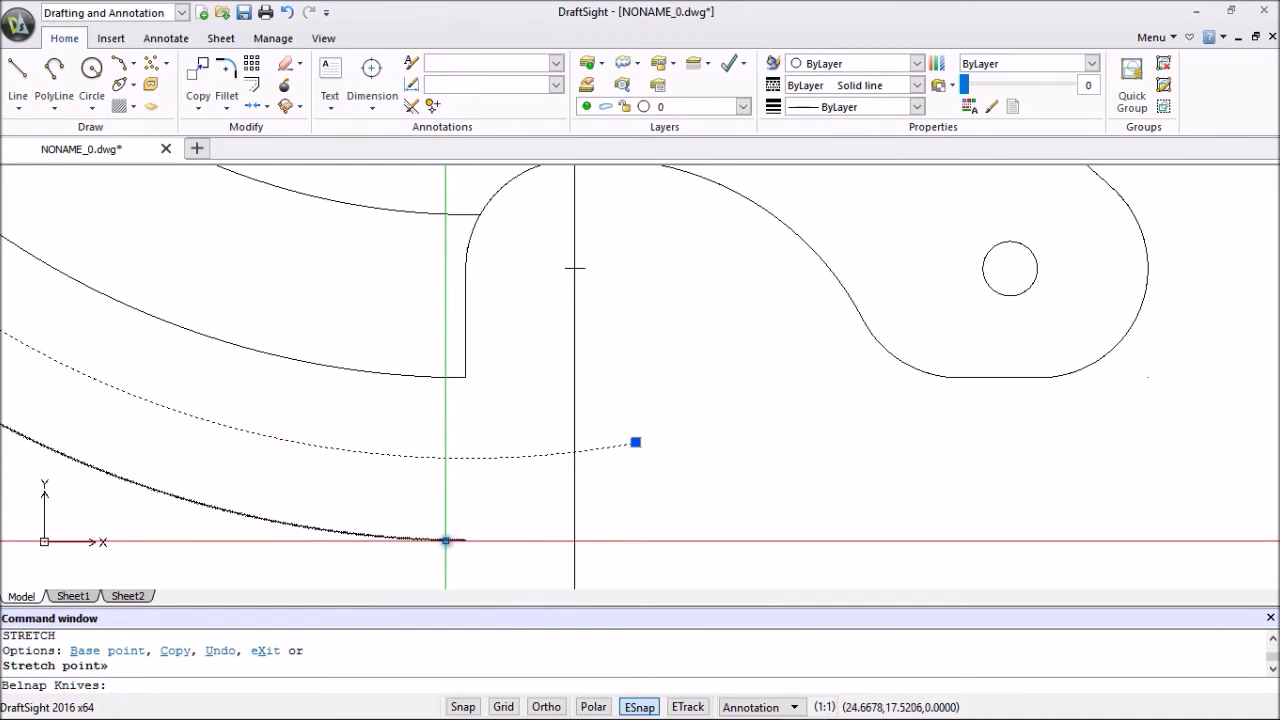
left_click(465, 540)
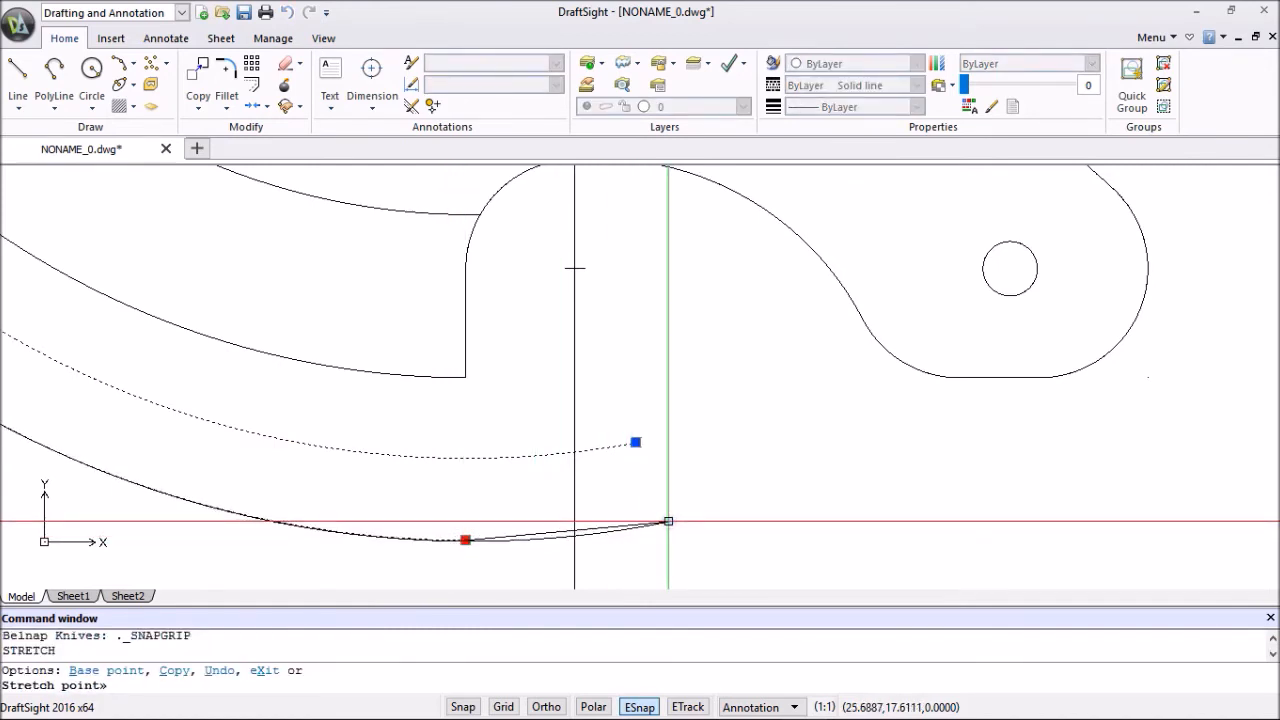
left_click(666, 520)
scroll(668, 512, "down", 4)
key("Escape")
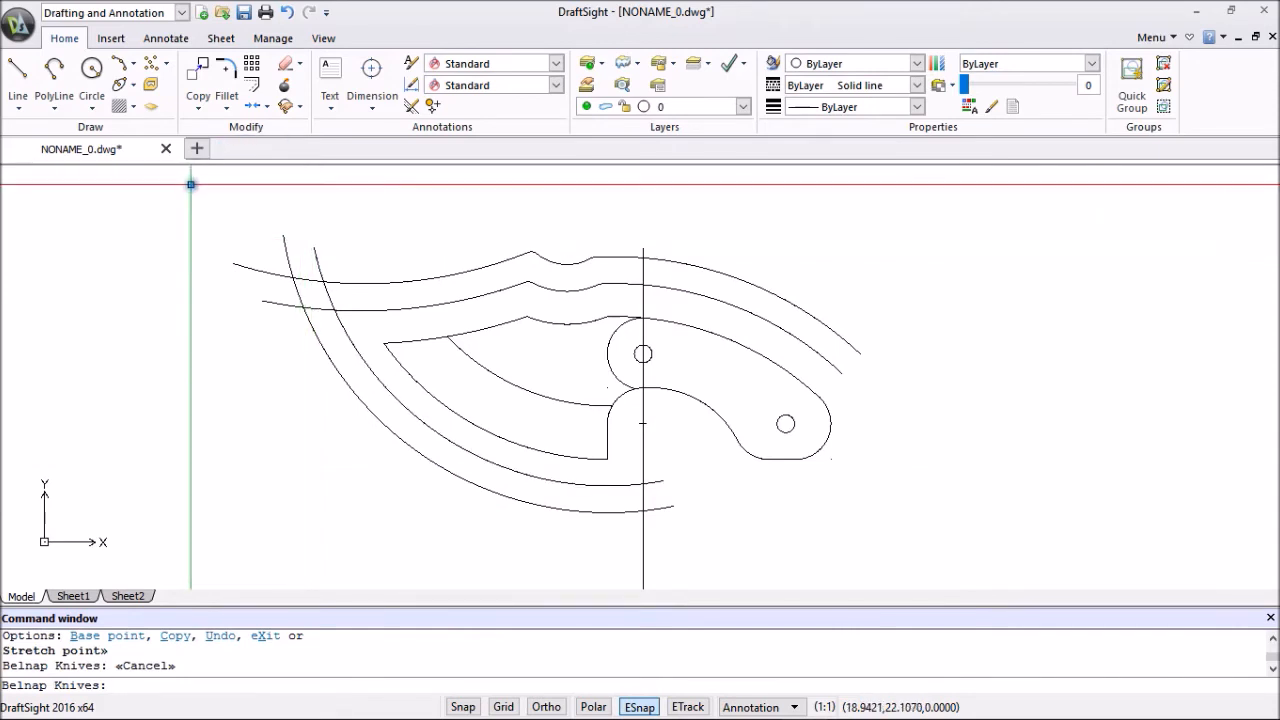
Trim both lower offset curves at the vertical line, using the offset curves near the tip and the vertical line as cutting edges.
left_click(226, 110)
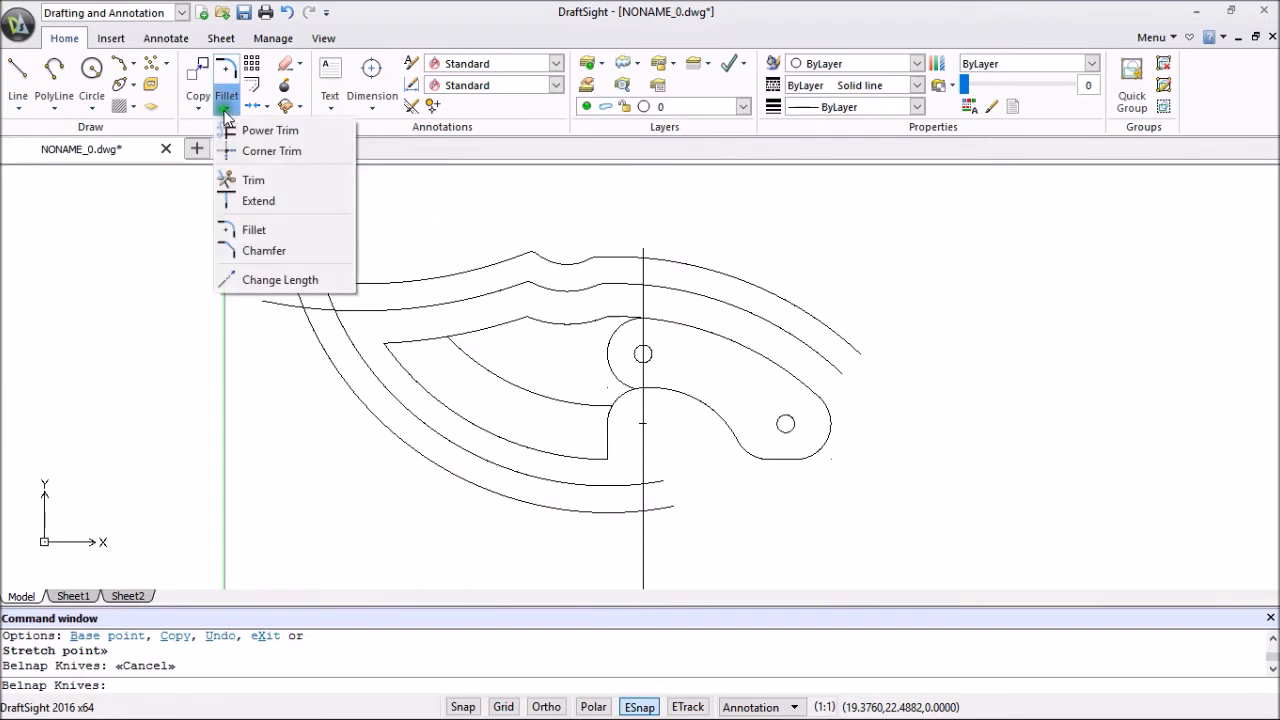
left_click(238, 178)
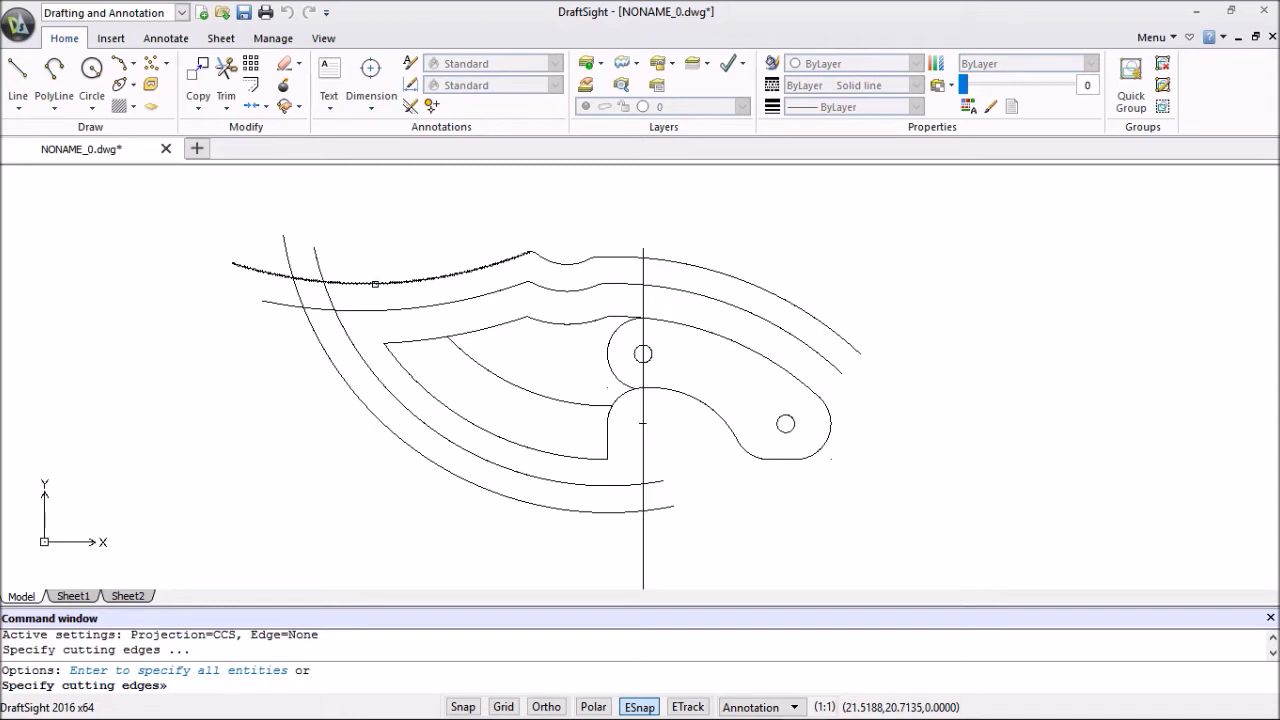
left_click(375, 284)
left_click(370, 311)
left_click(349, 336)
left_click(330, 364)
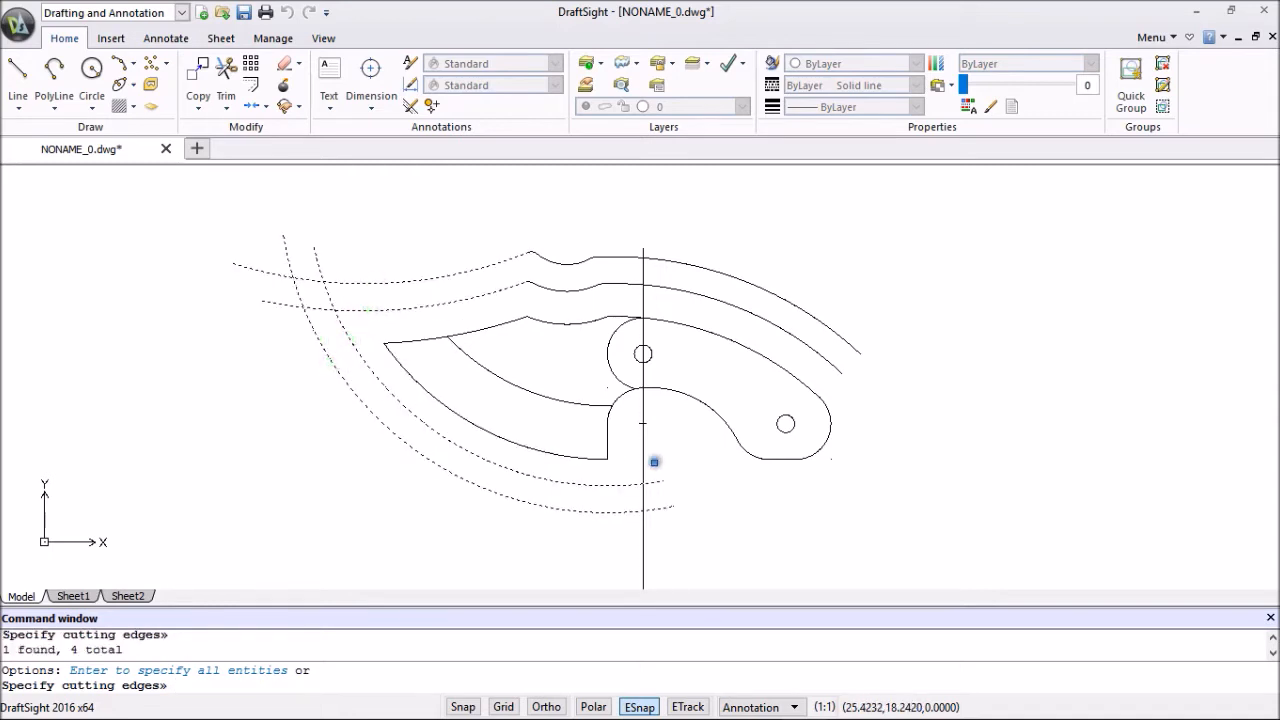
left_click(645, 459)
key("Return")
left_click(655, 482)
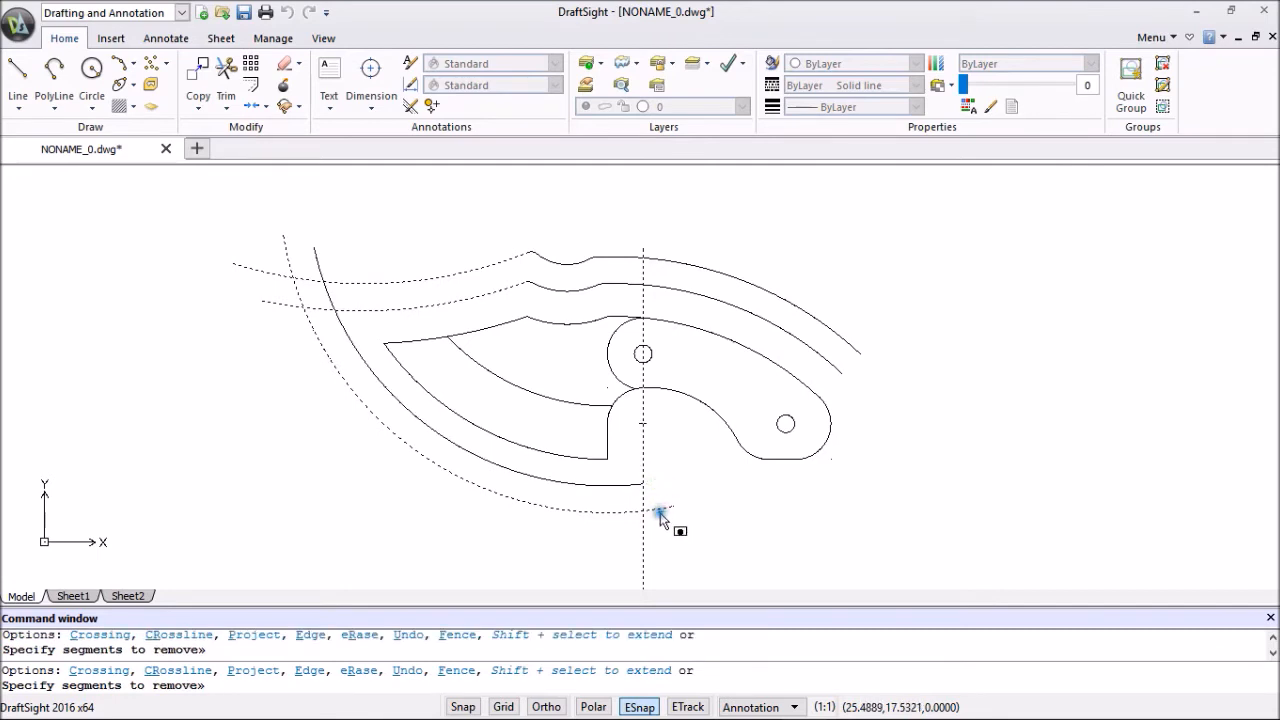
left_click(661, 508)
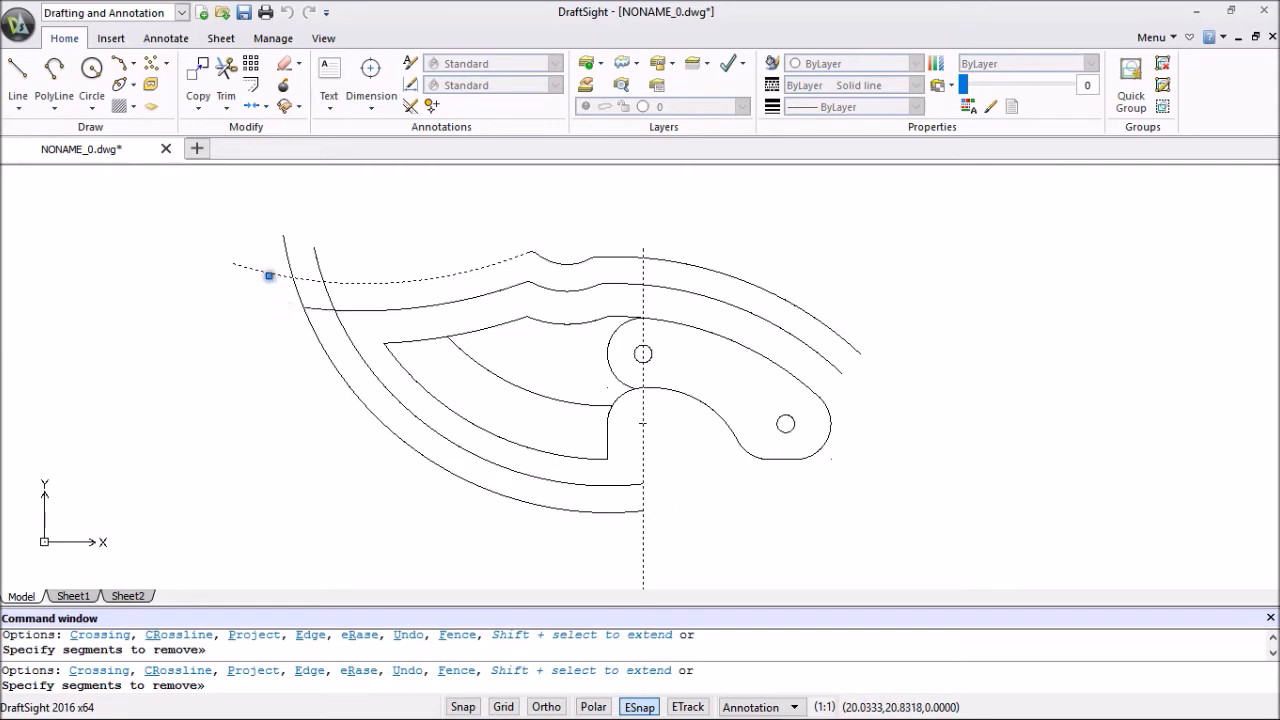
Trim the crossing ends of the inner and outer offset curves into two pointed tips and cut the leftover stub above the outer outline.
left_click(288, 254)
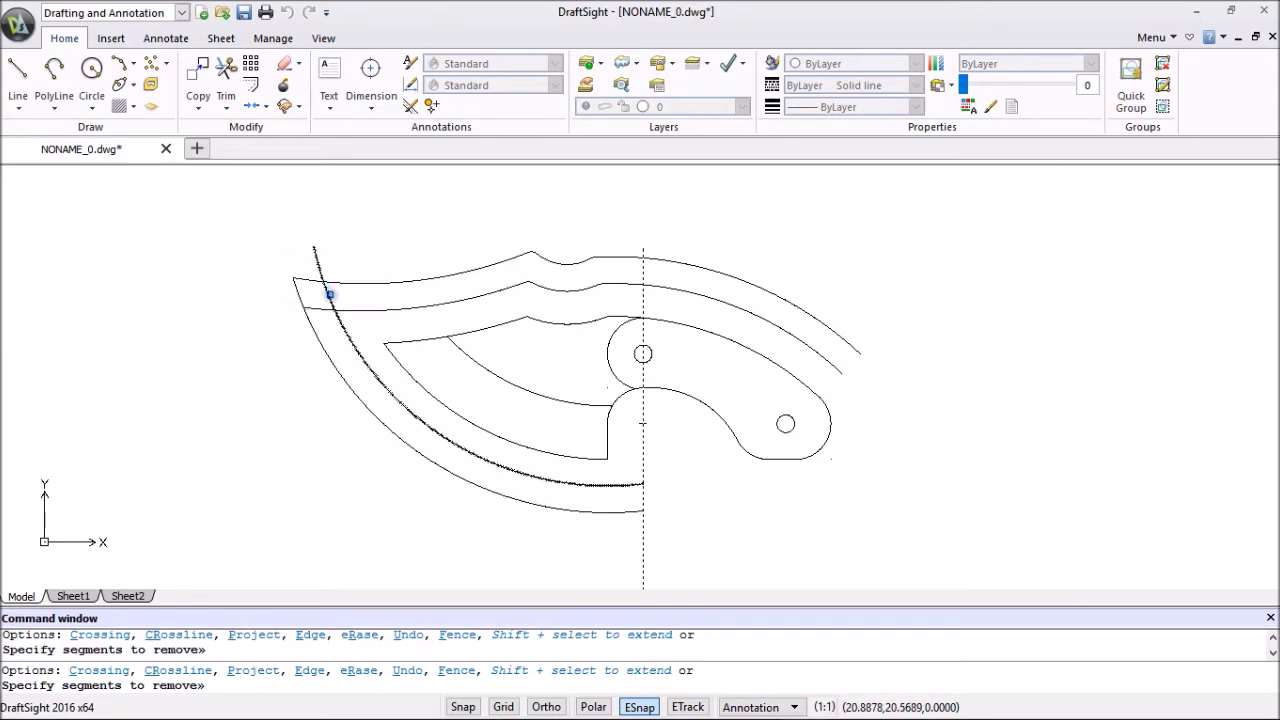
left_click(330, 294)
left_click(322, 308)
left_click(318, 264)
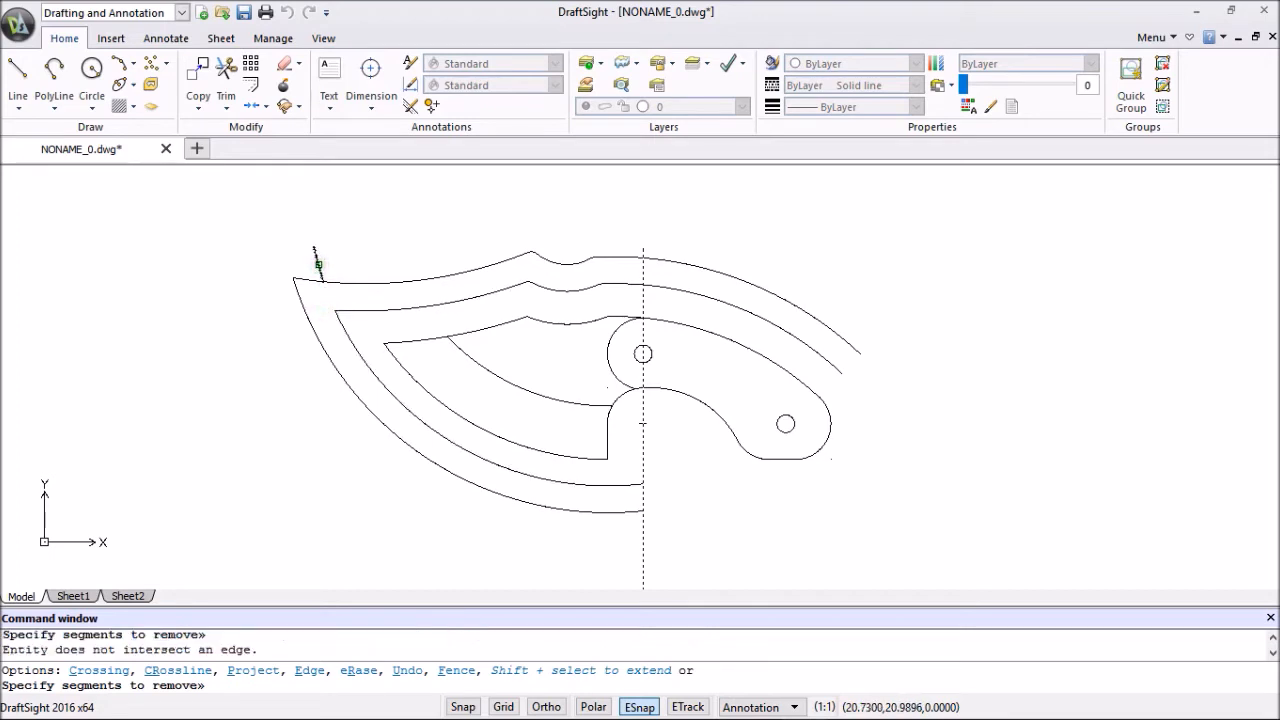
key("Escape")
left_click(320, 263)
right_click(340, 234)
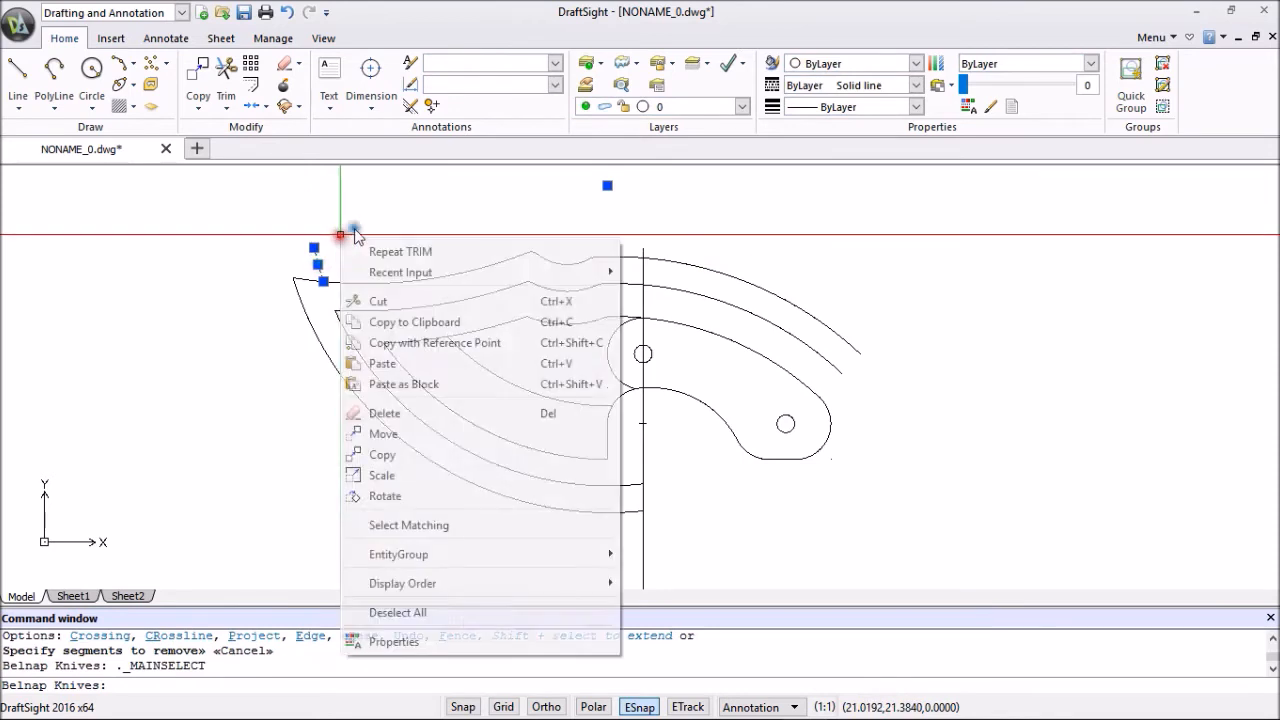
left_click(380, 300)
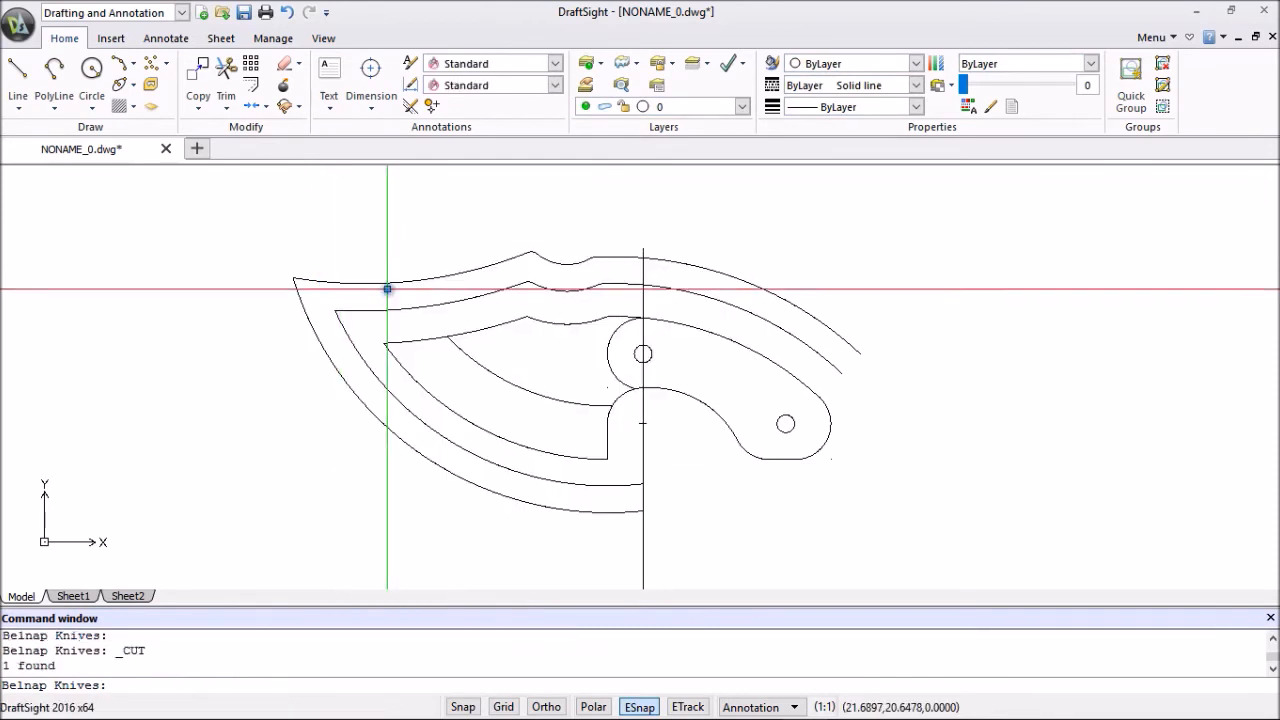
With Ortho on, draw a line from the vertical line's lower end .375 toward the tip and about 6.7 units up past the outlines.
scroll(727, 483, "up", 3)
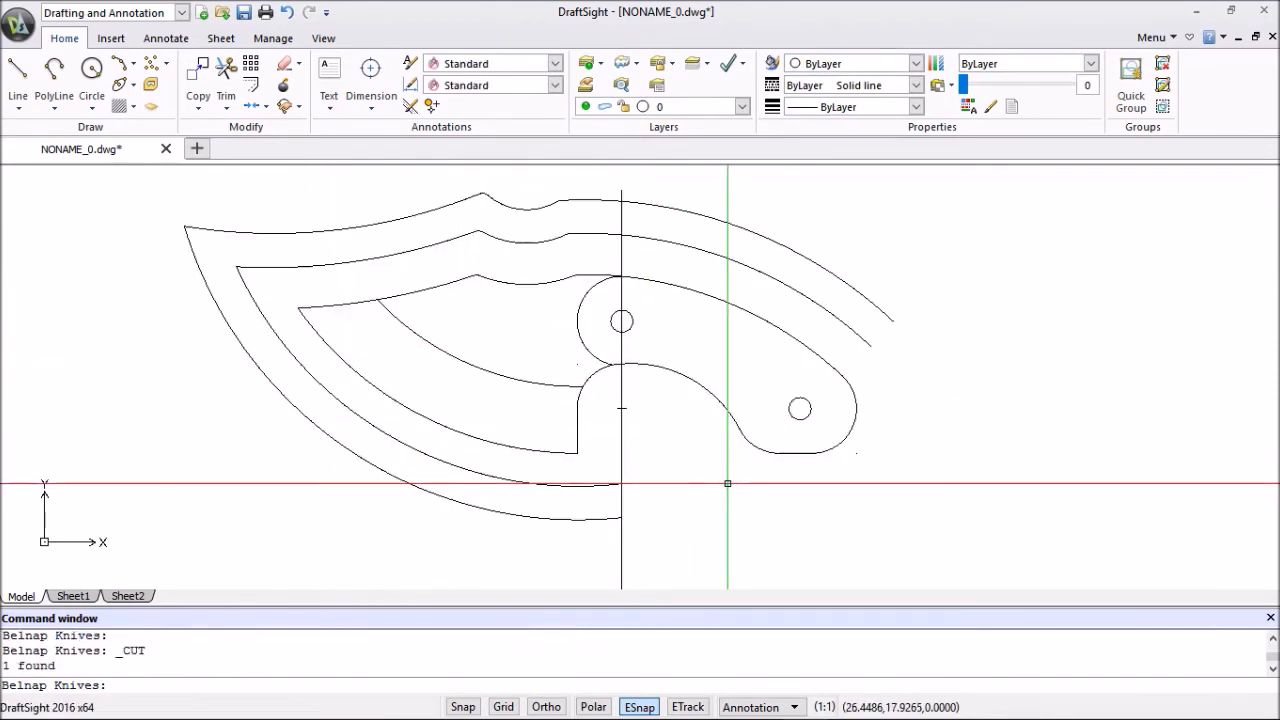
scroll(727, 483, "down", 1)
scroll(686, 460, "down", 1)
scroll(679, 446, "down", 1)
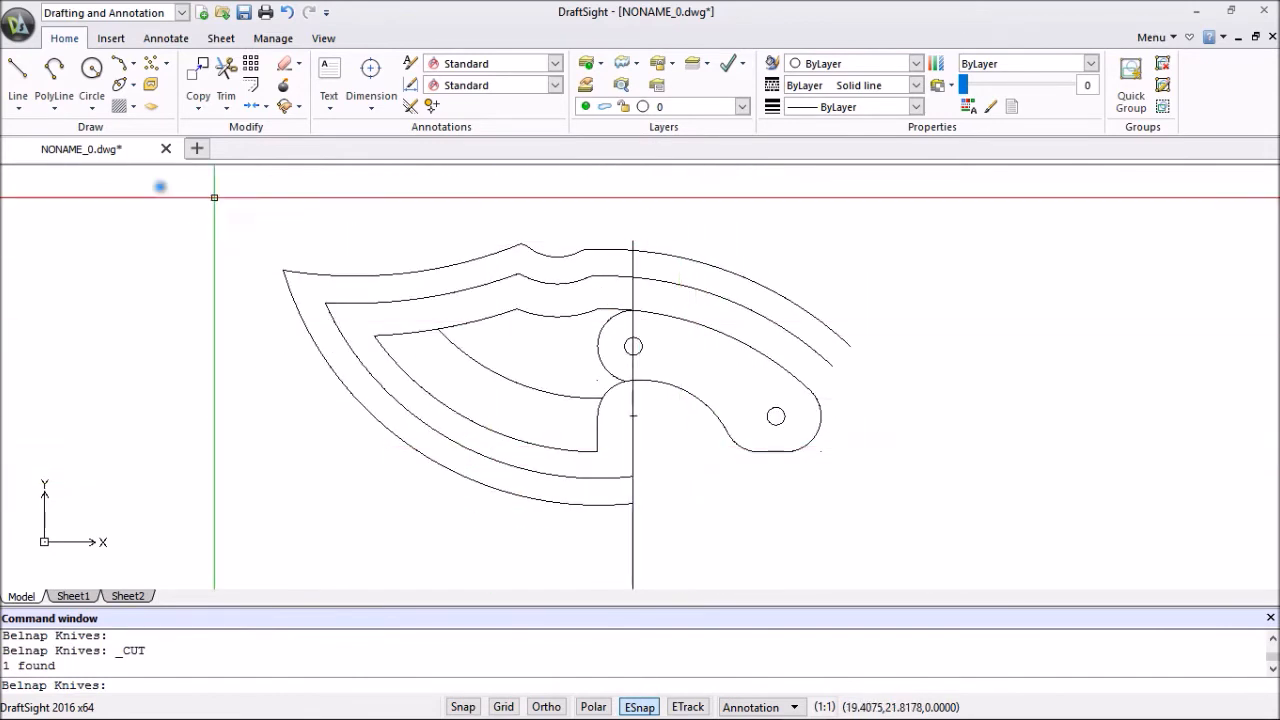
left_click(17, 72)
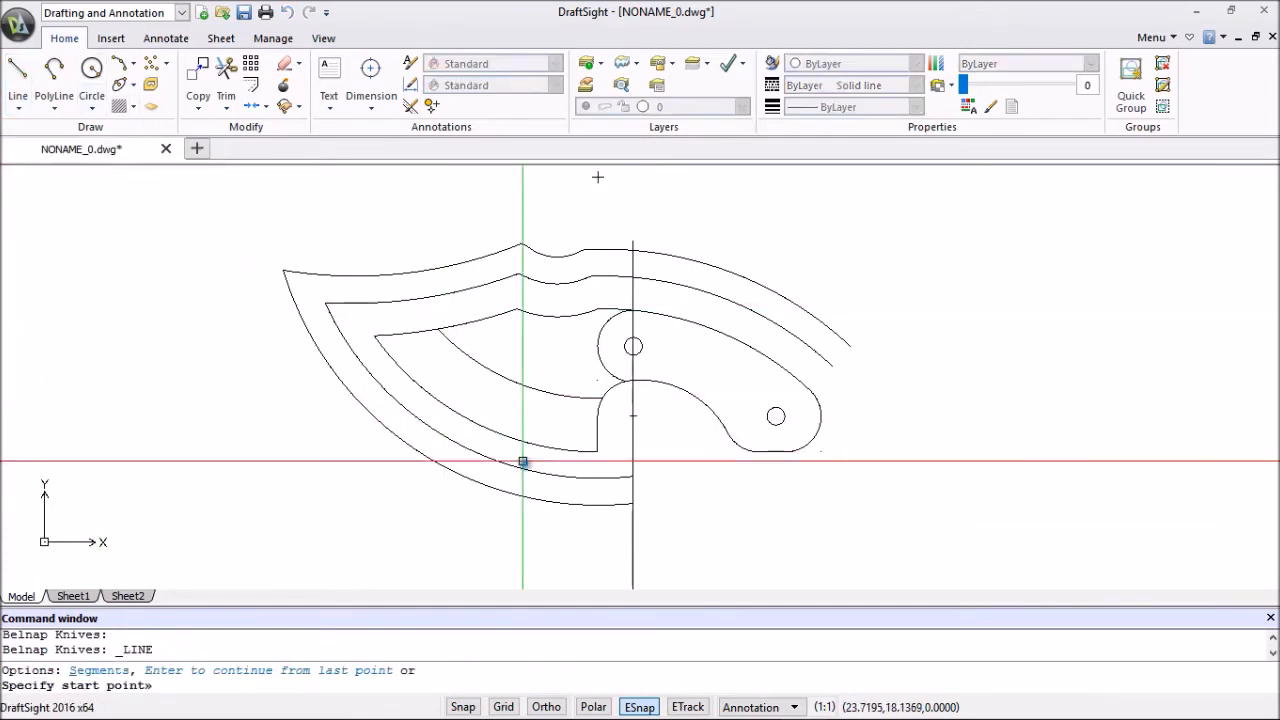
scroll(655, 533, "down", 1)
scroll(643, 488, "down", 1)
scroll(630, 530, "up", 3)
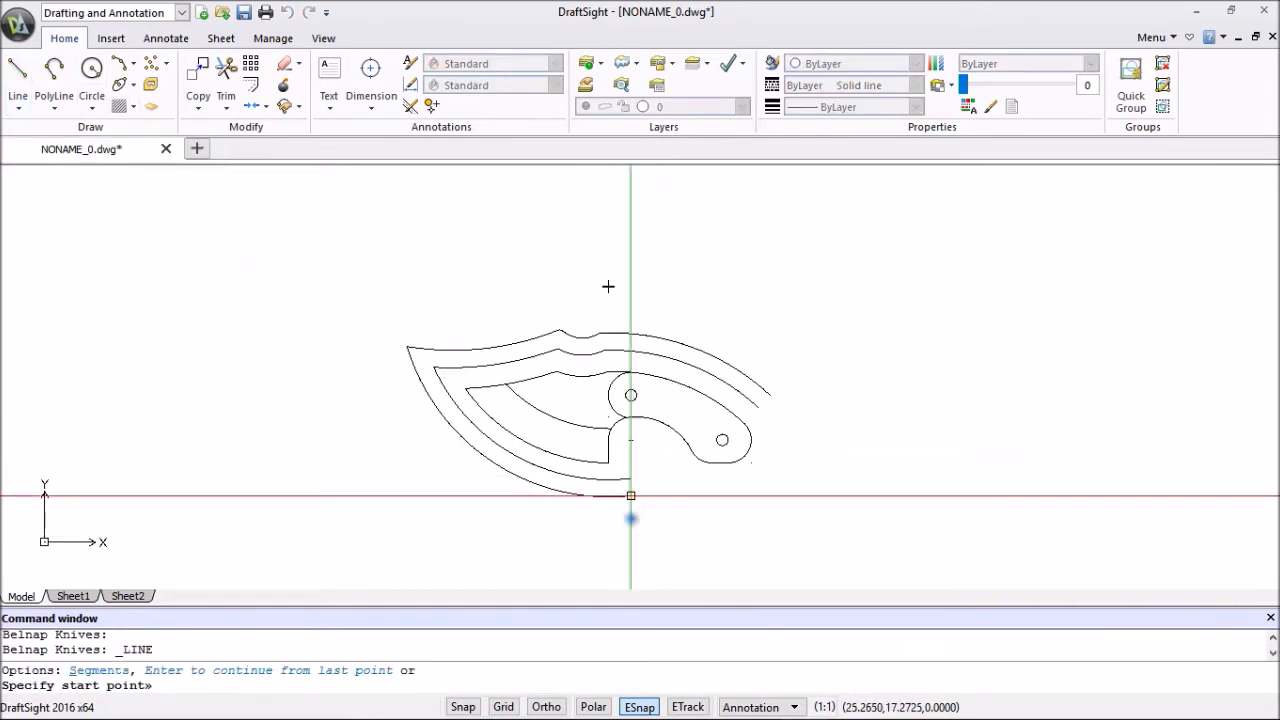
left_click(628, 571)
left_click(548, 706)
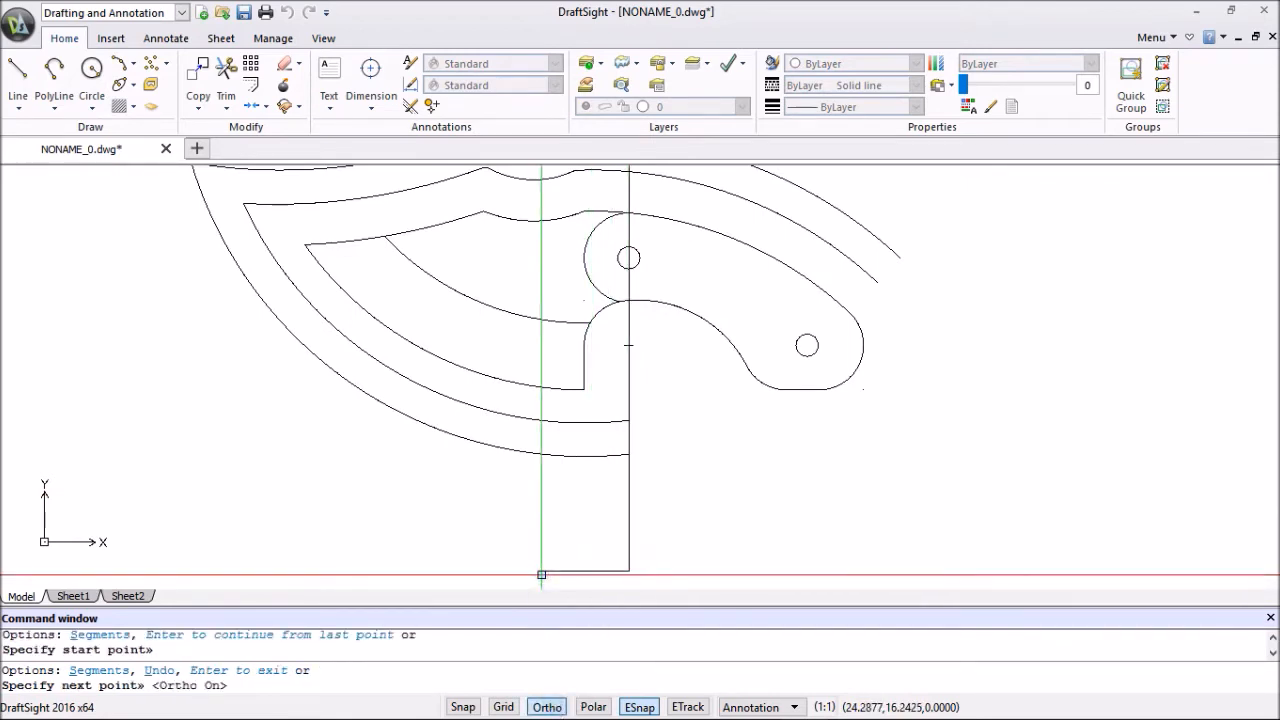
type("375")
key("Return")
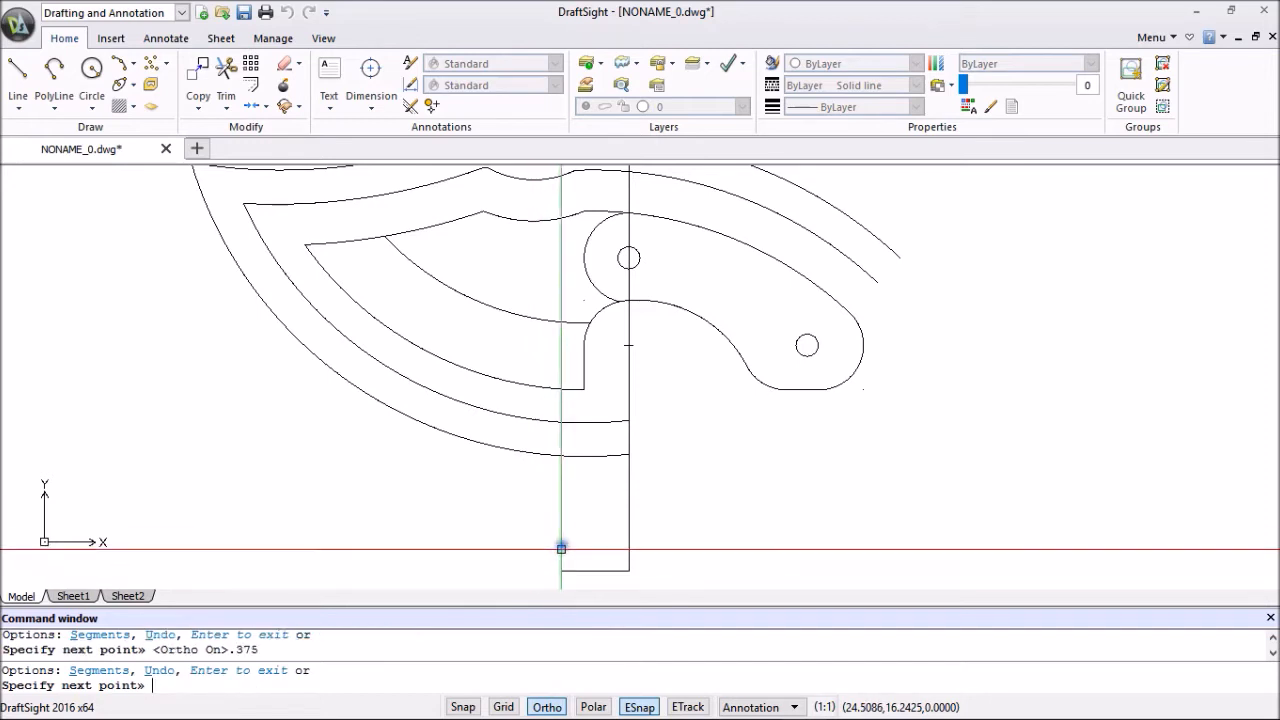
scroll(564, 515, "down", 4)
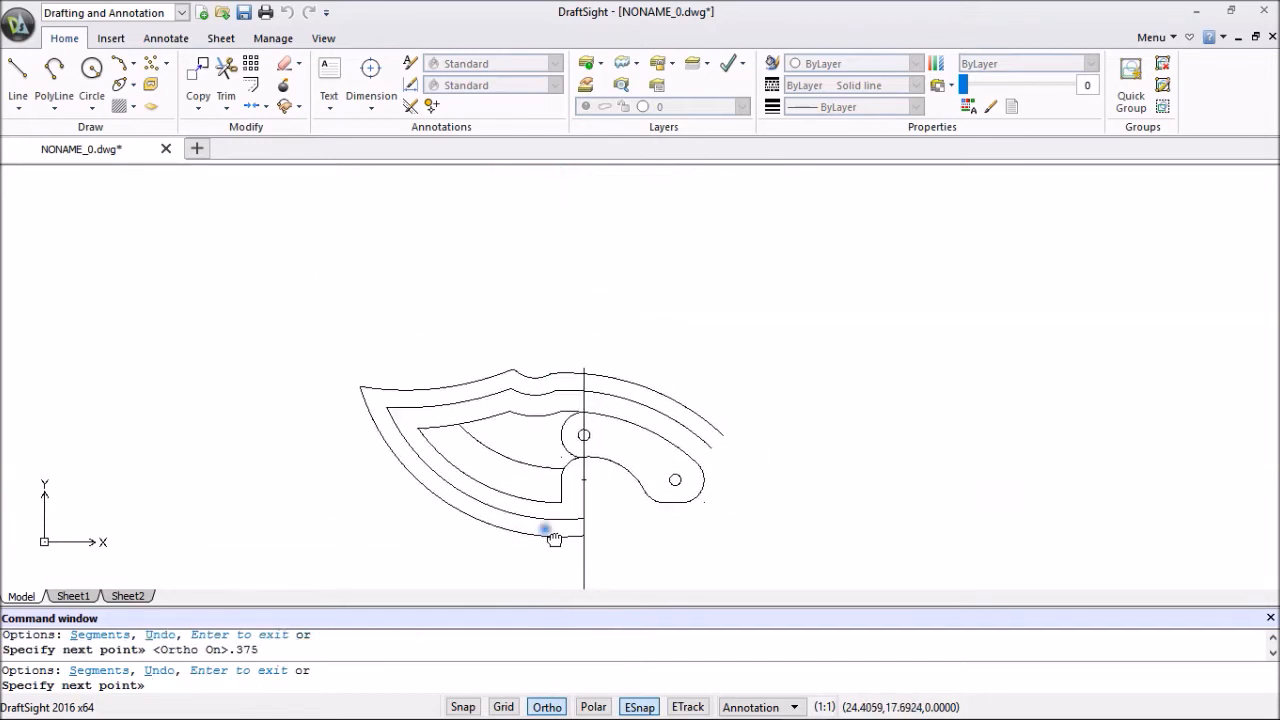
left_click(561, 283)
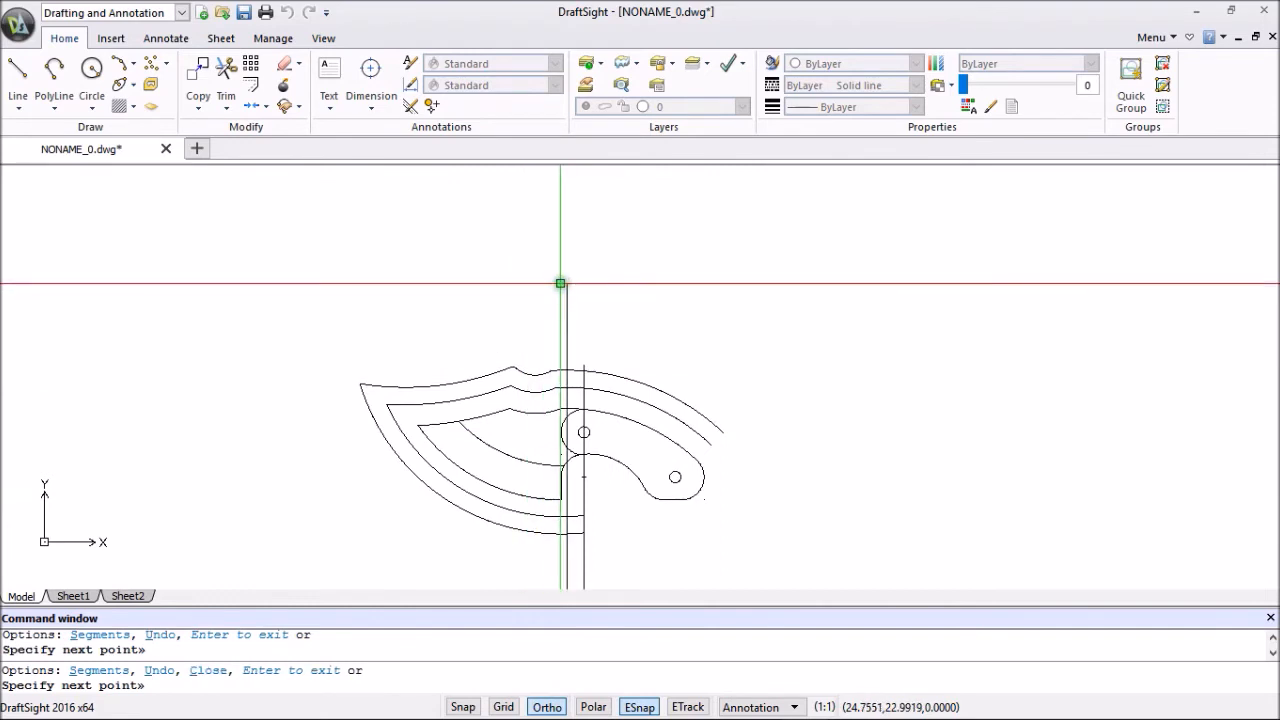
Continue the line 1 unit toward the tip, down below the outlines, another 1 unit toward the tip and back up above them.
scroll(561, 283, "down", 3)
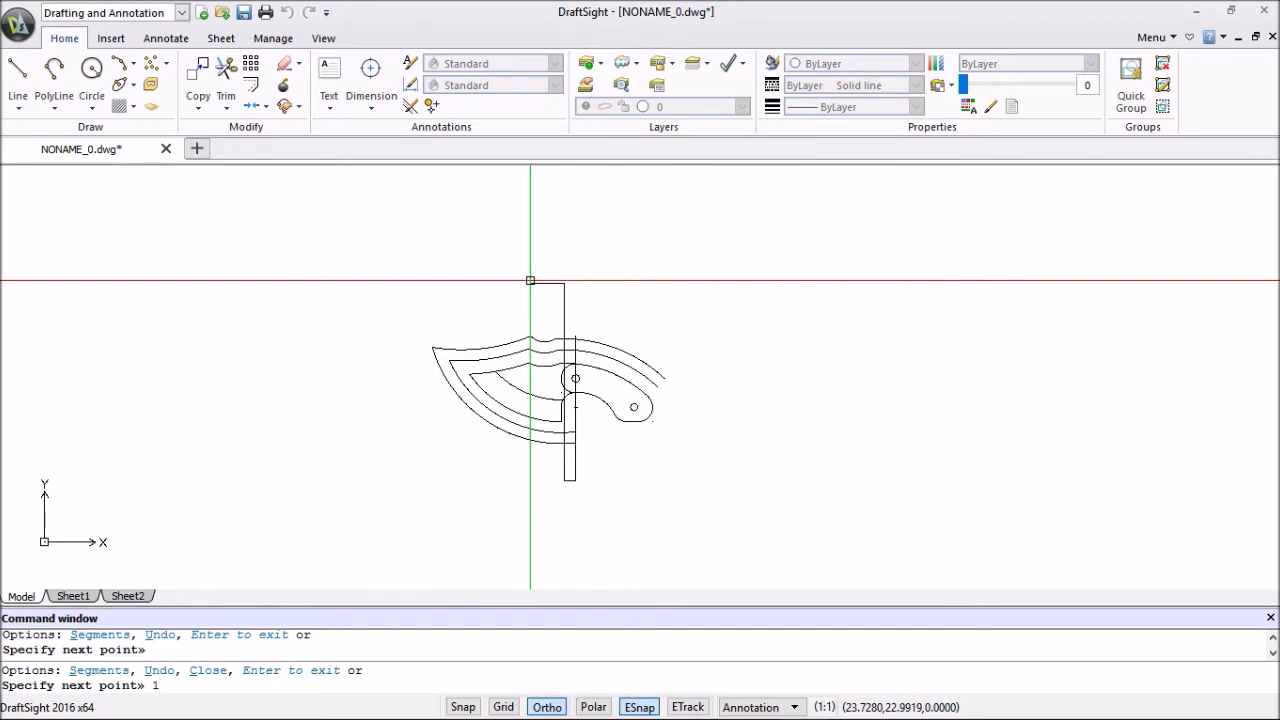
key("Return")
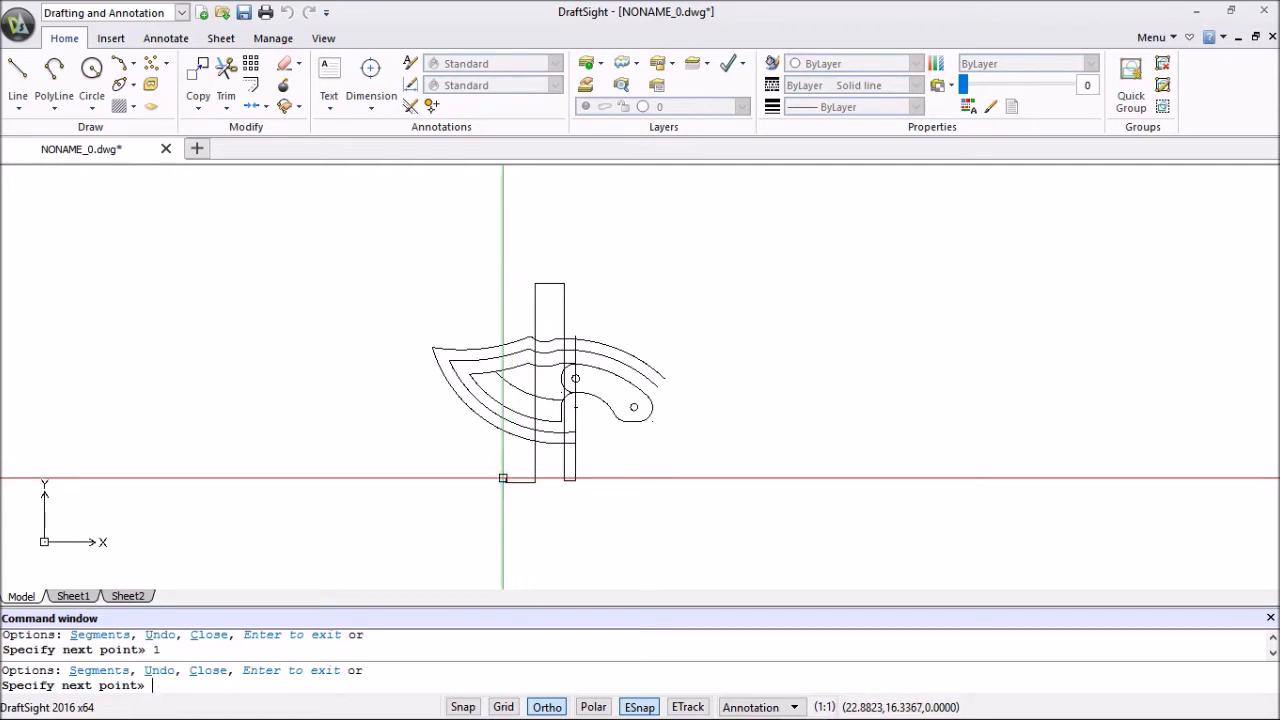
left_click(504, 479)
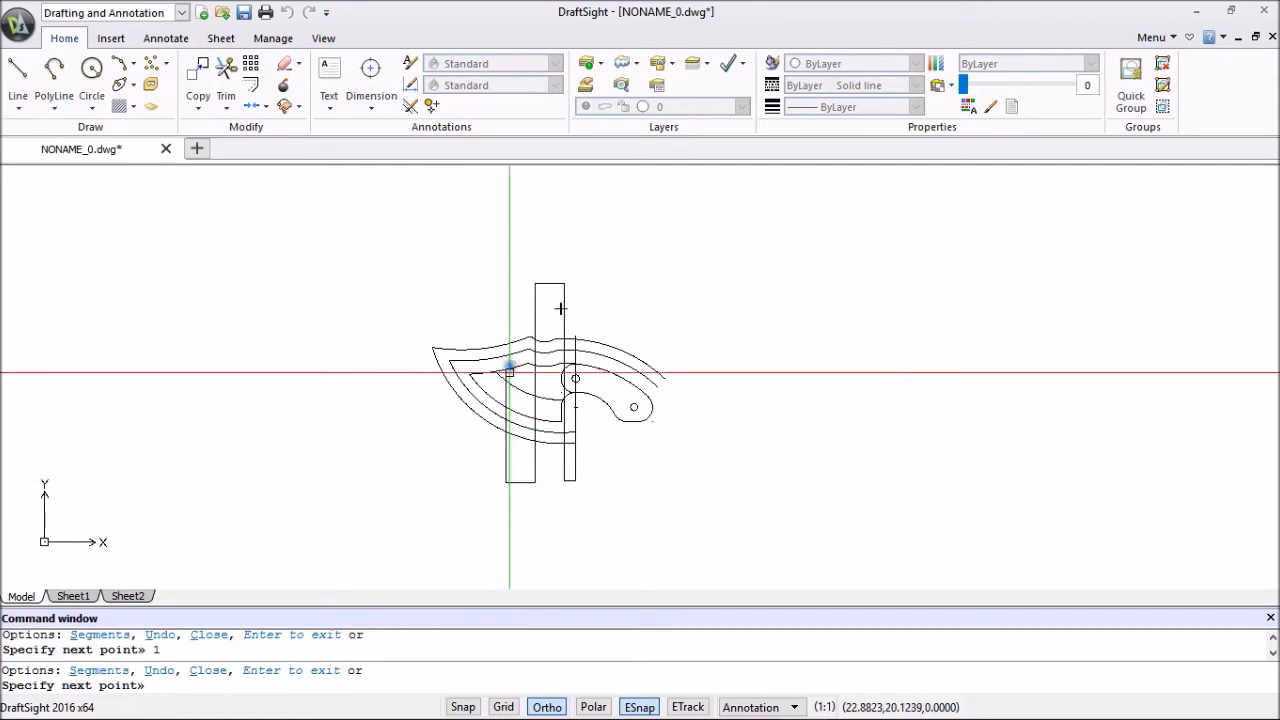
left_click(509, 284)
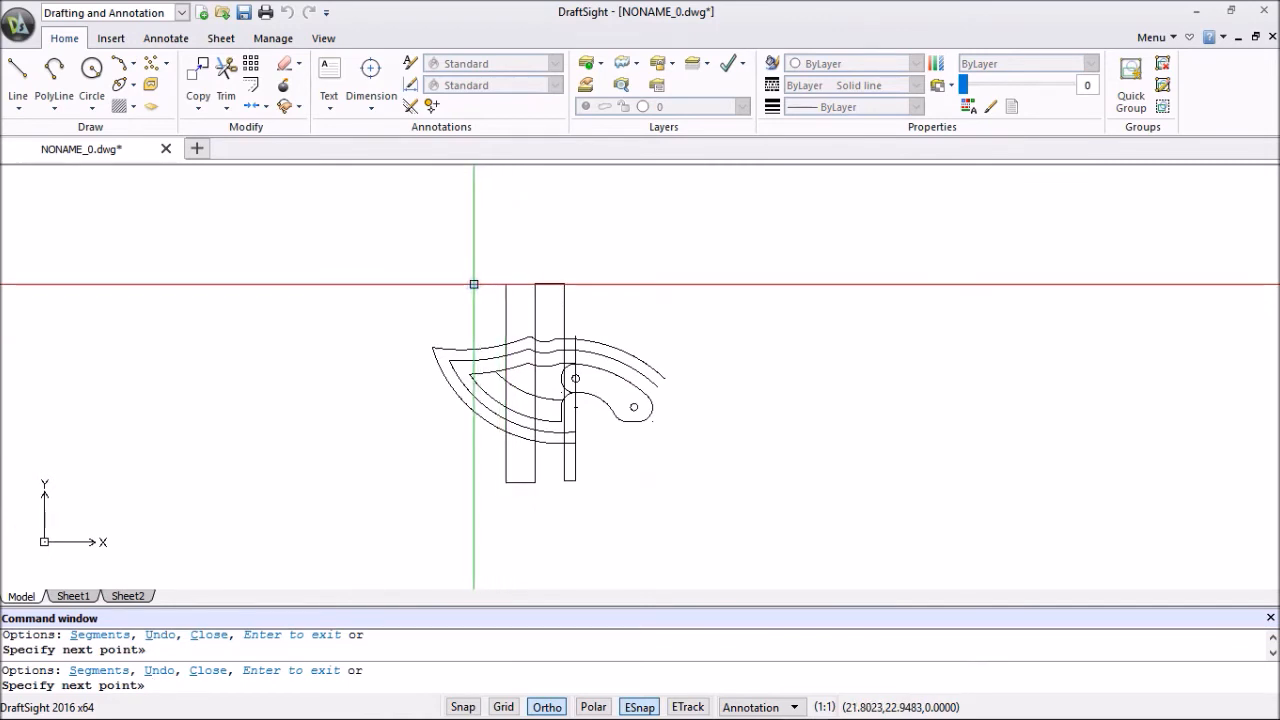
Add one more down-and-up pass with 1-unit spacing toward the tip, and end the line above the outlines.
type("1")
key("Return")
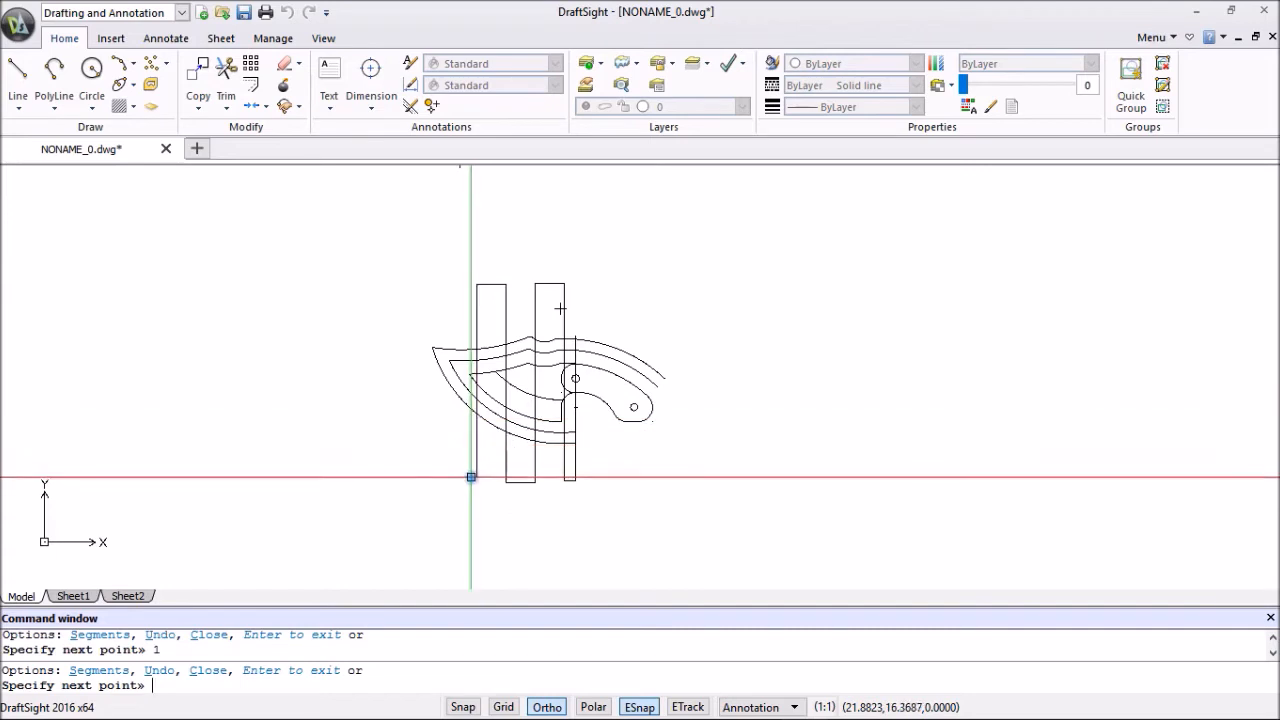
left_click(471, 482)
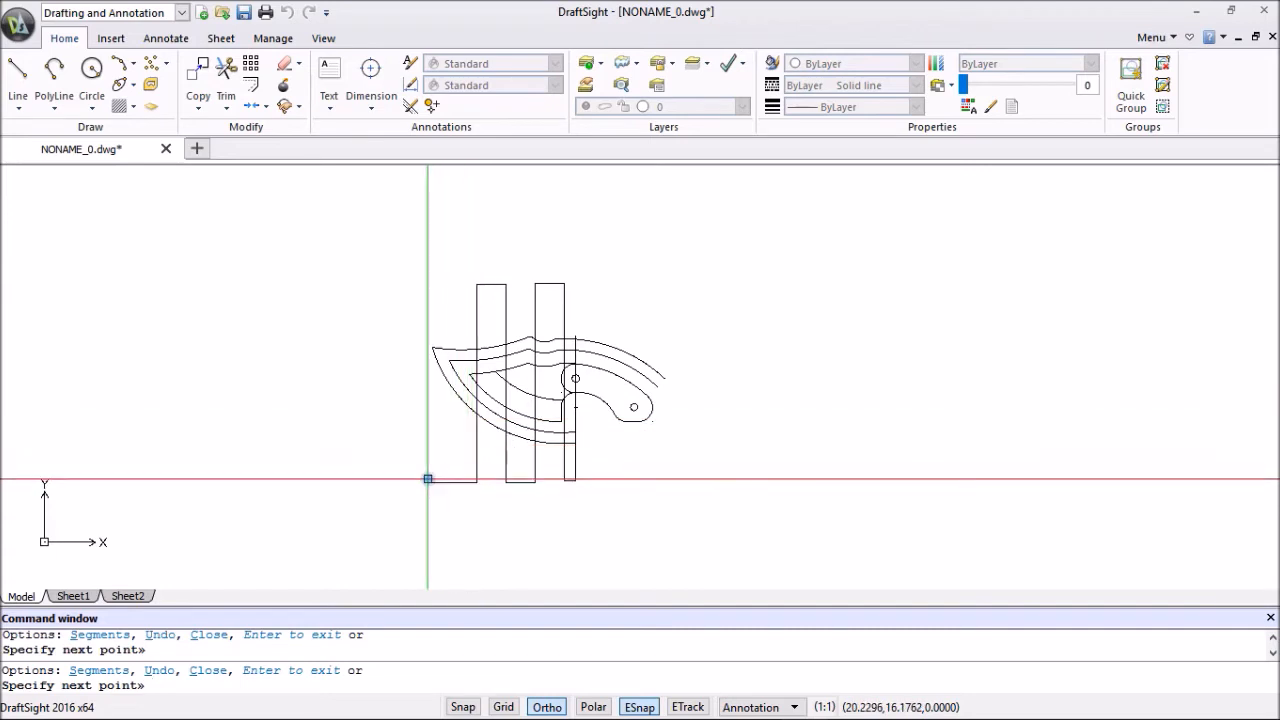
left_click(448, 480)
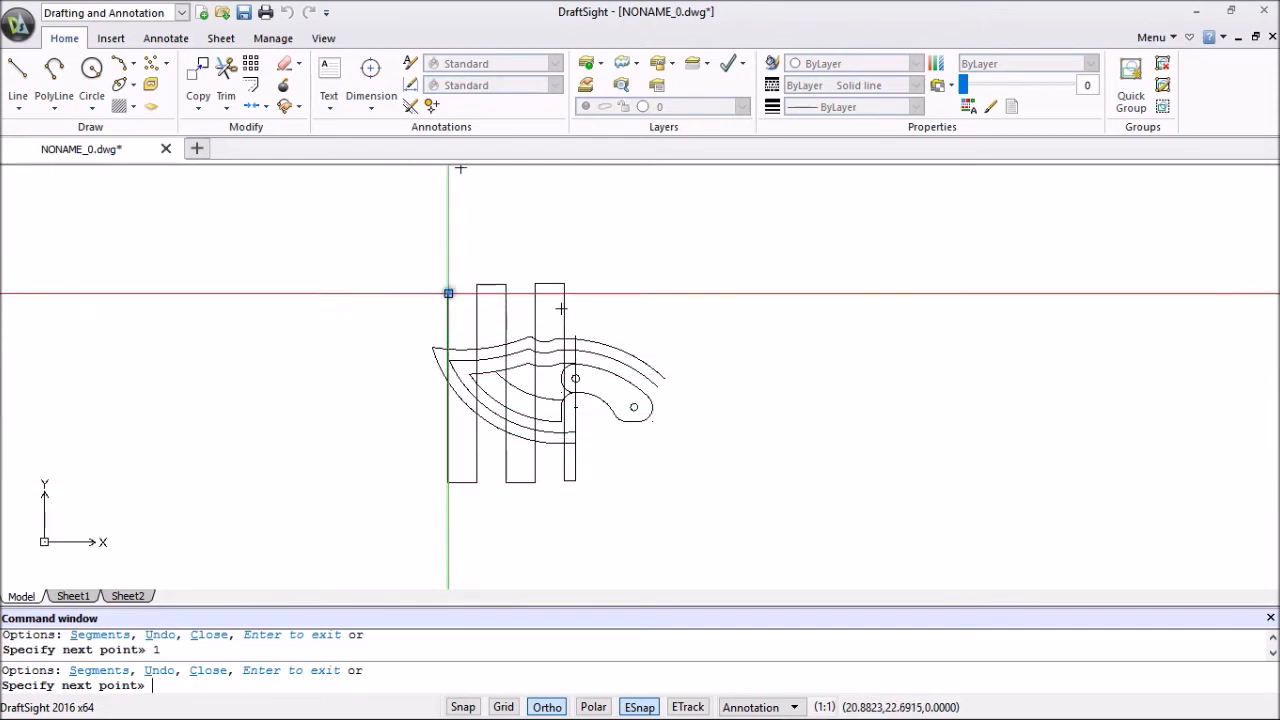
left_click(448, 289)
key("Escape")
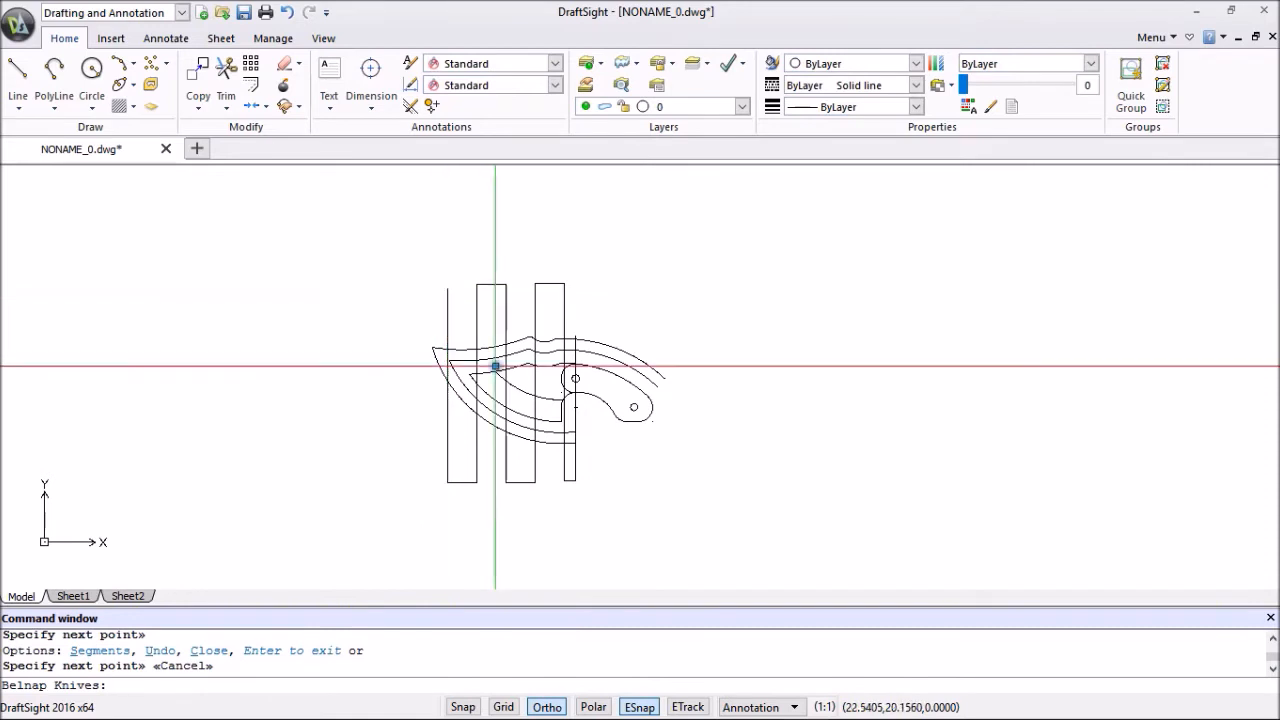
Draw a .25 diameter circle where the spacing line nearest the original vertical line crosses the lower inner offset curve.
scroll(674, 400, "down", 3)
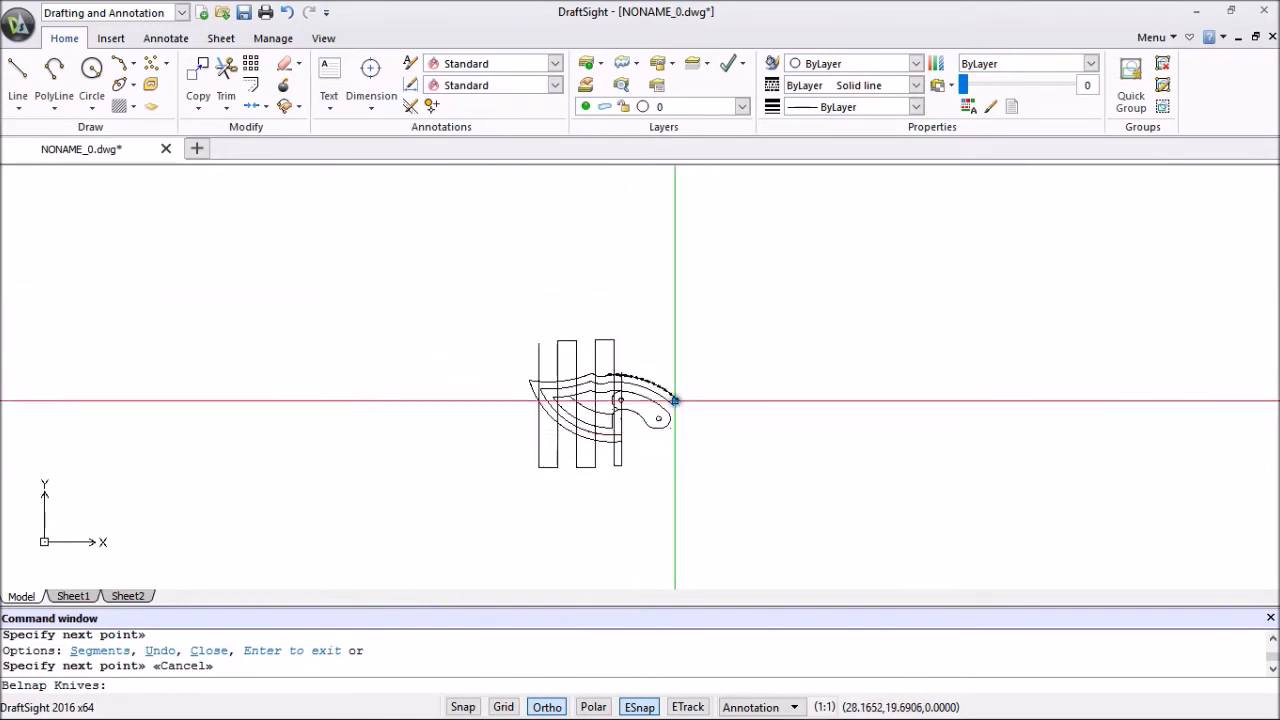
middle_click_drag(623, 400, 633, 410)
scroll(621, 400, "up", 3)
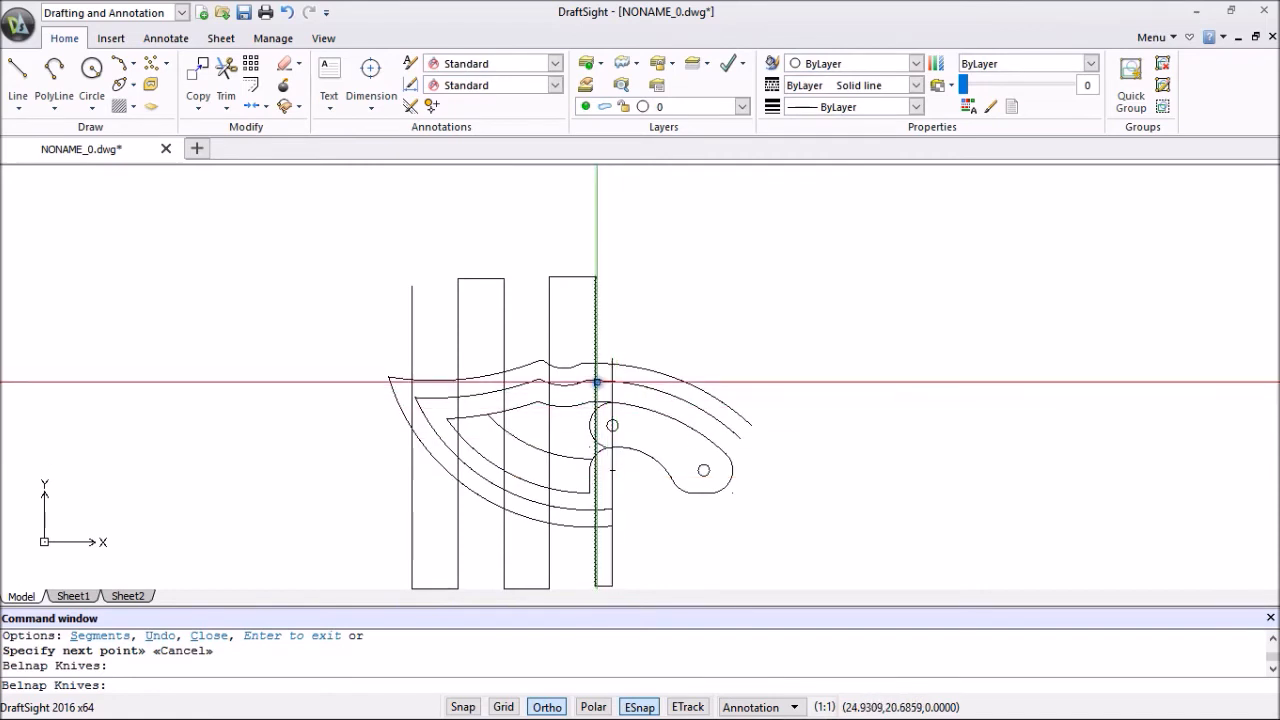
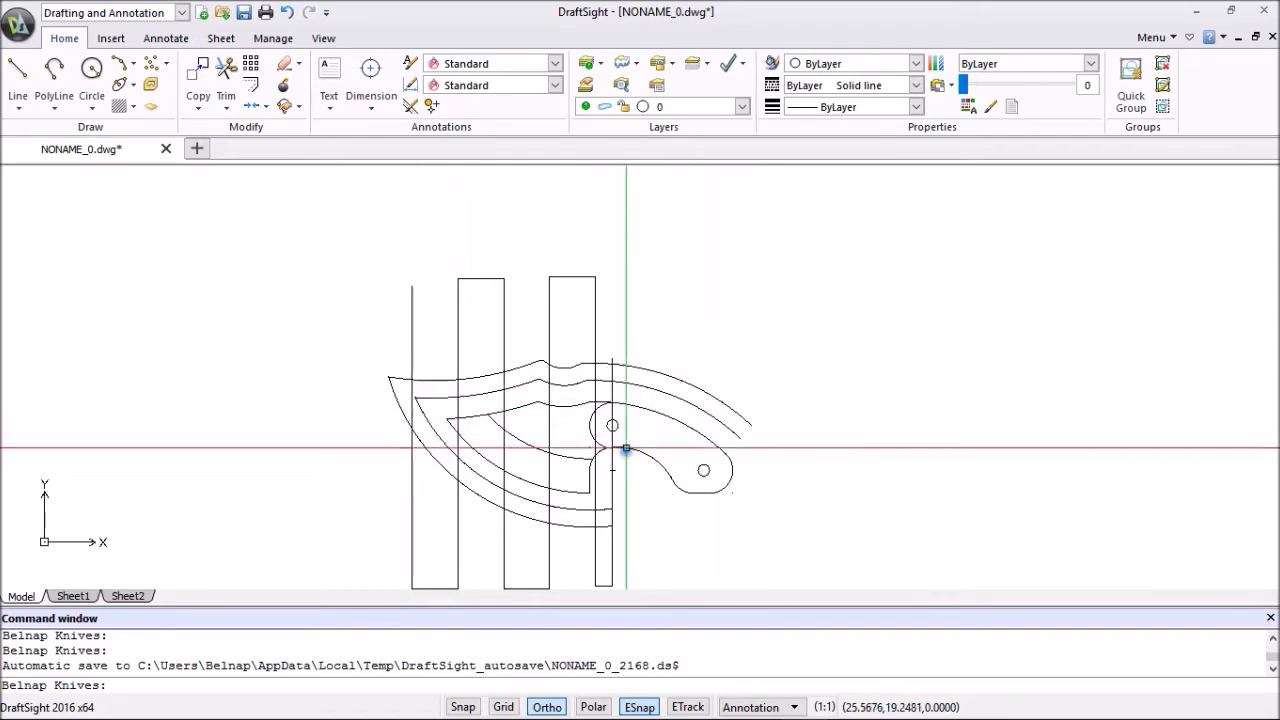
scroll(621, 486, "up", 3)
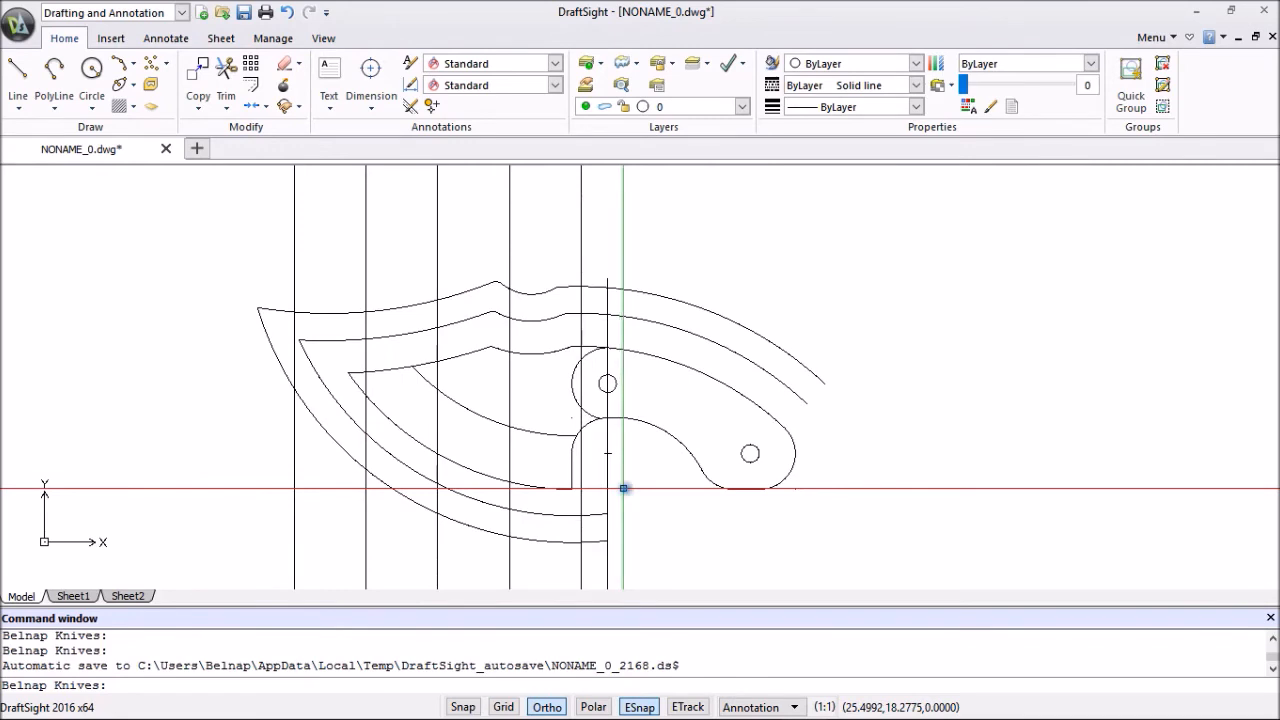
scroll(633, 494, "down", 1)
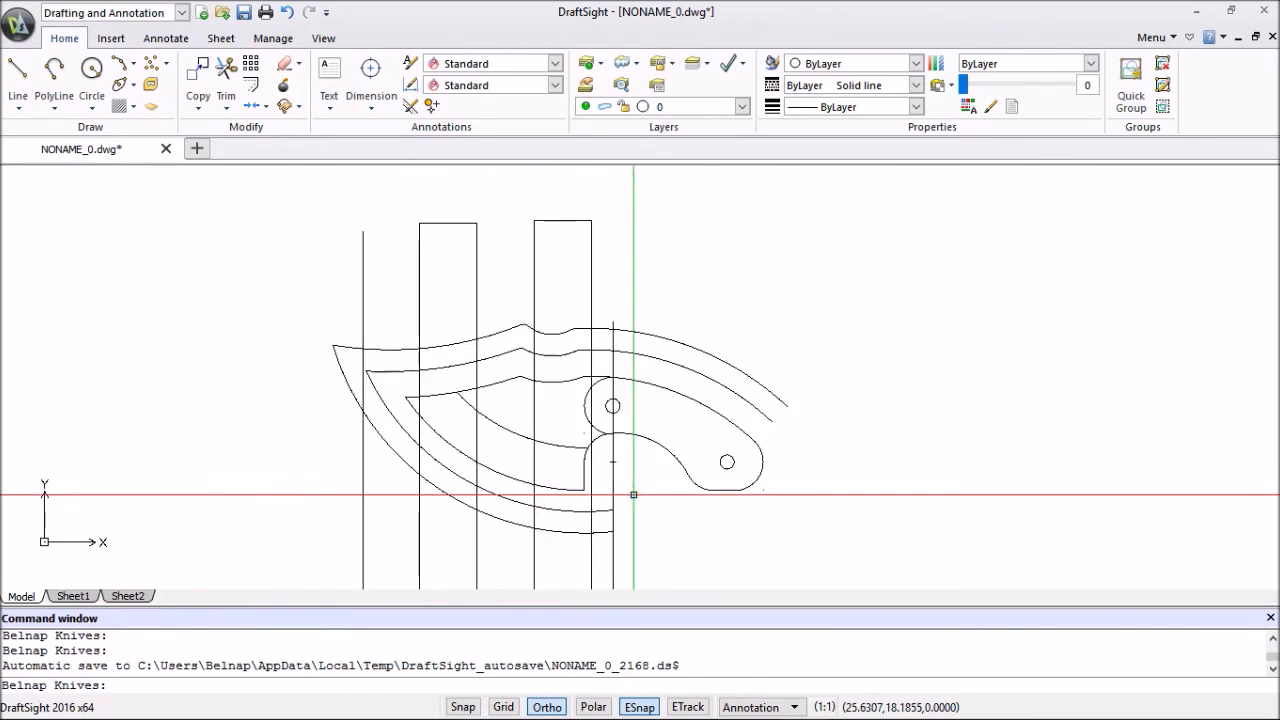
left_click(92, 70)
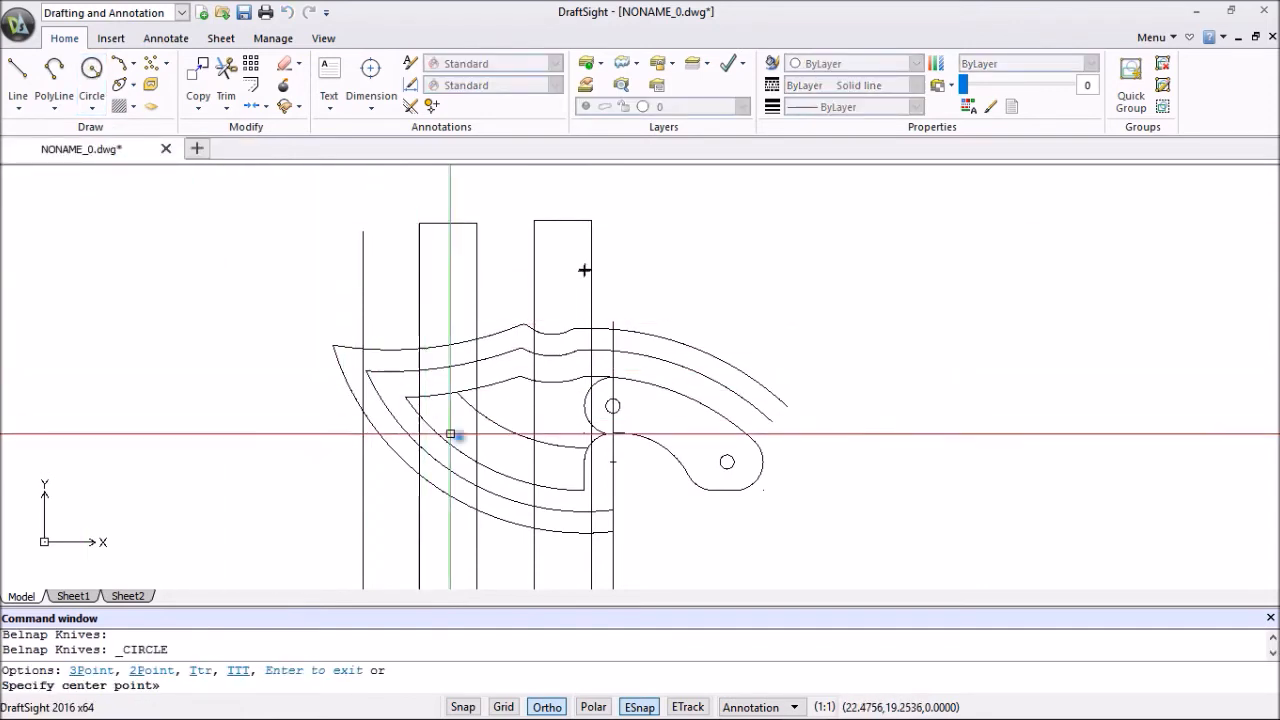
left_click(591, 511)
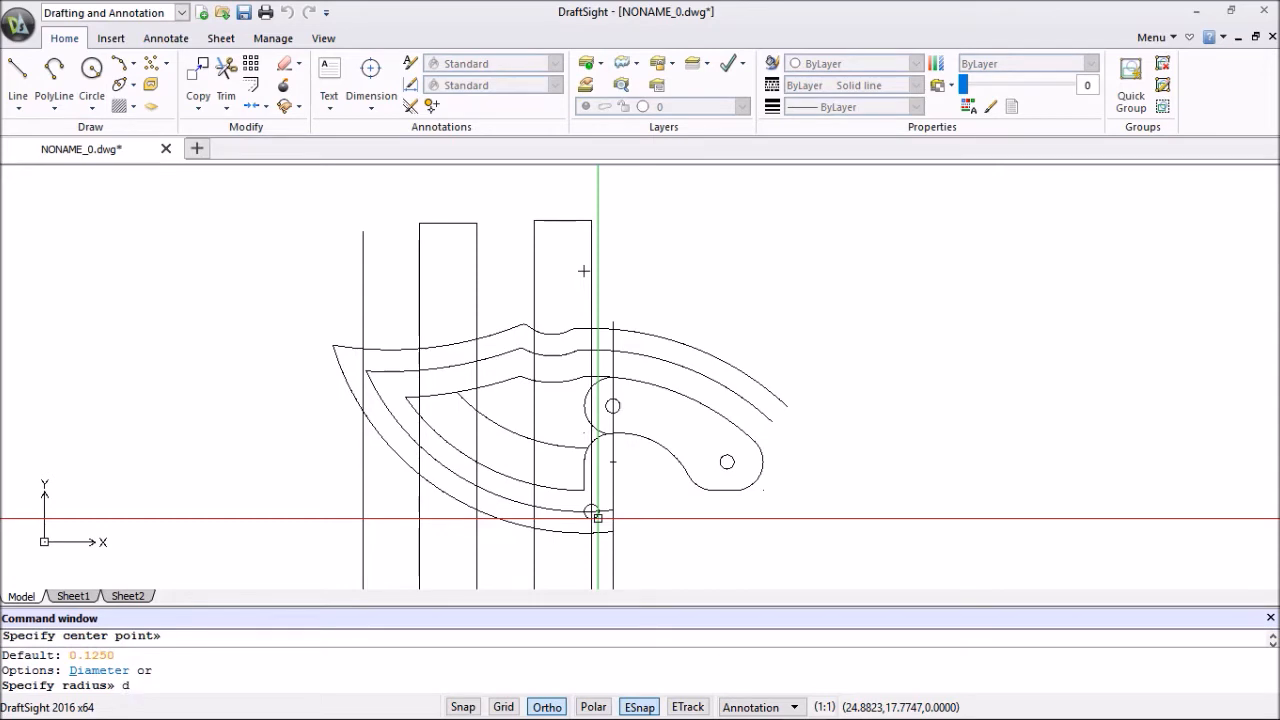
key("Return")
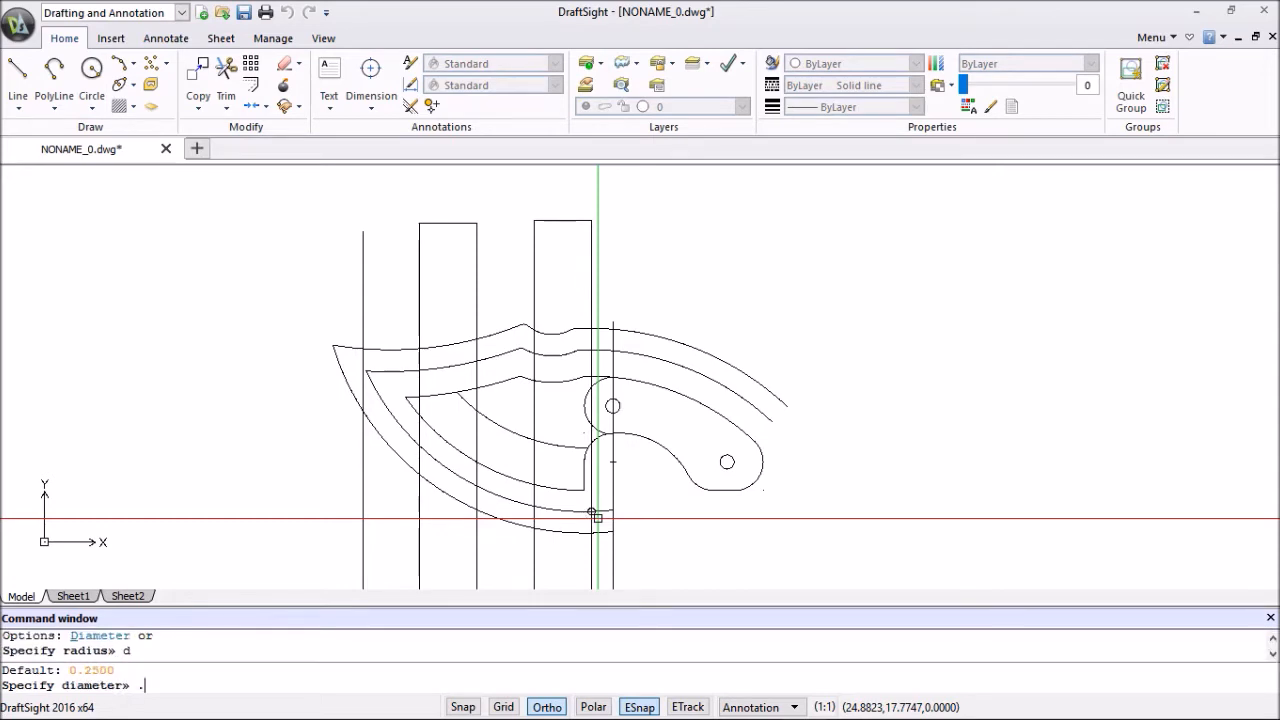
key("Return")
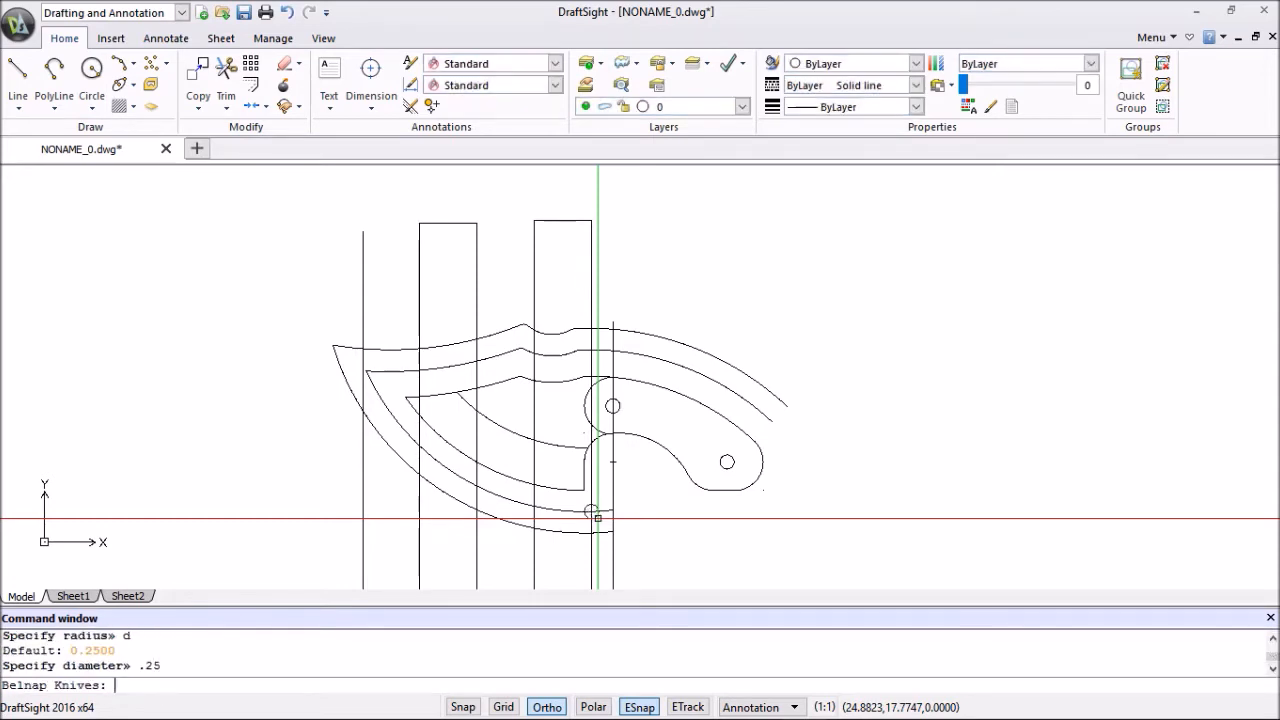
Draw circles of 0.1250 radius where the second and third spacing lines toward the tip cross the lower inner offset curve.
right_click(676, 527)
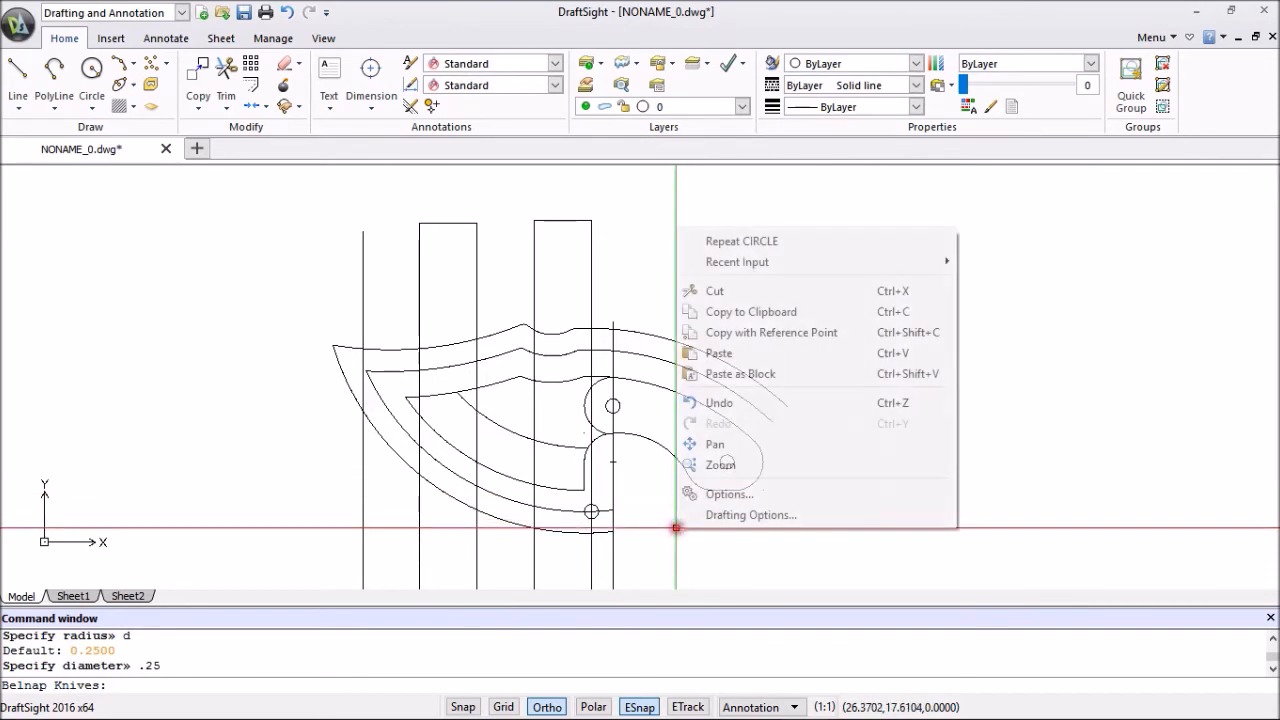
left_click(748, 241)
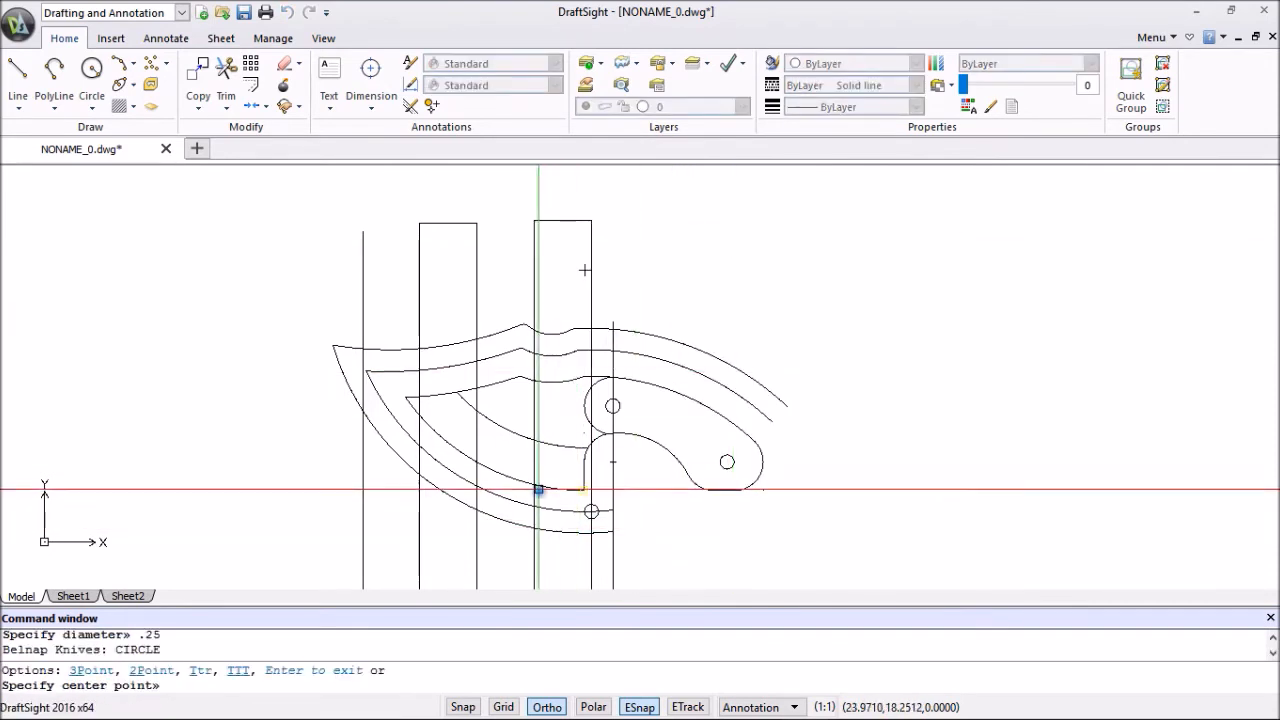
left_click(534, 506)
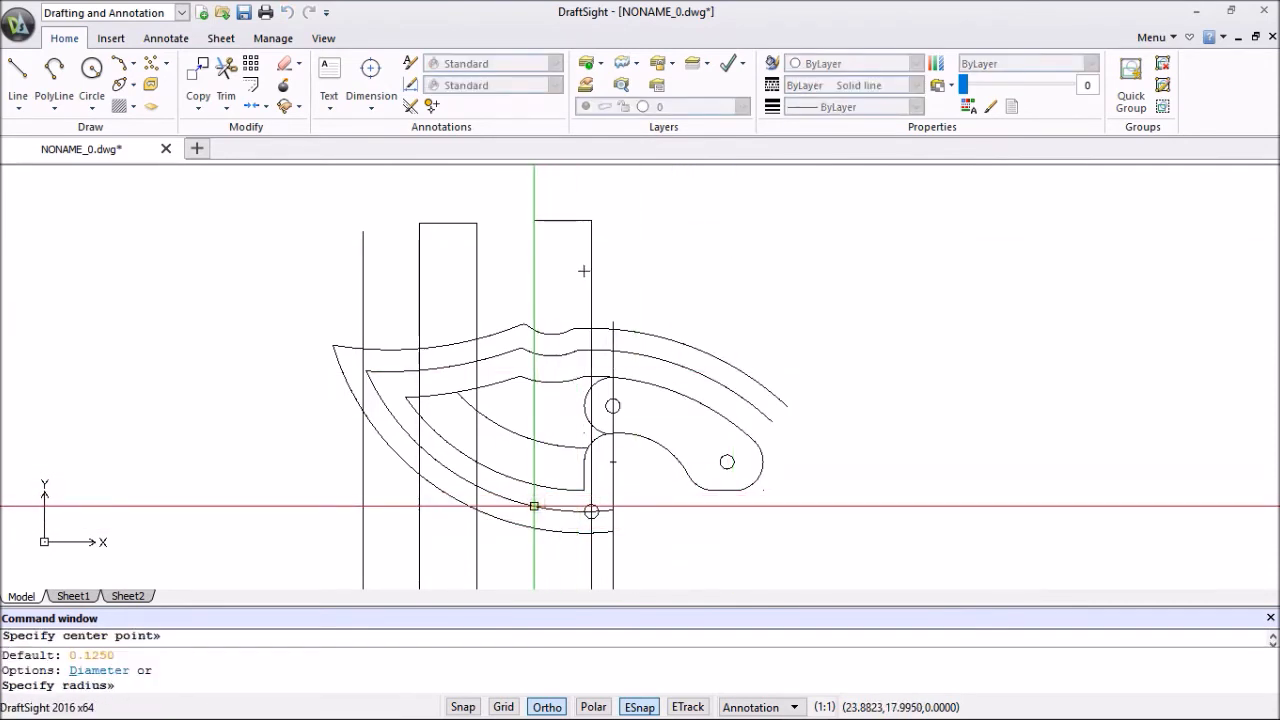
key("Return")
right_click(264, 441)
left_click(312, 156)
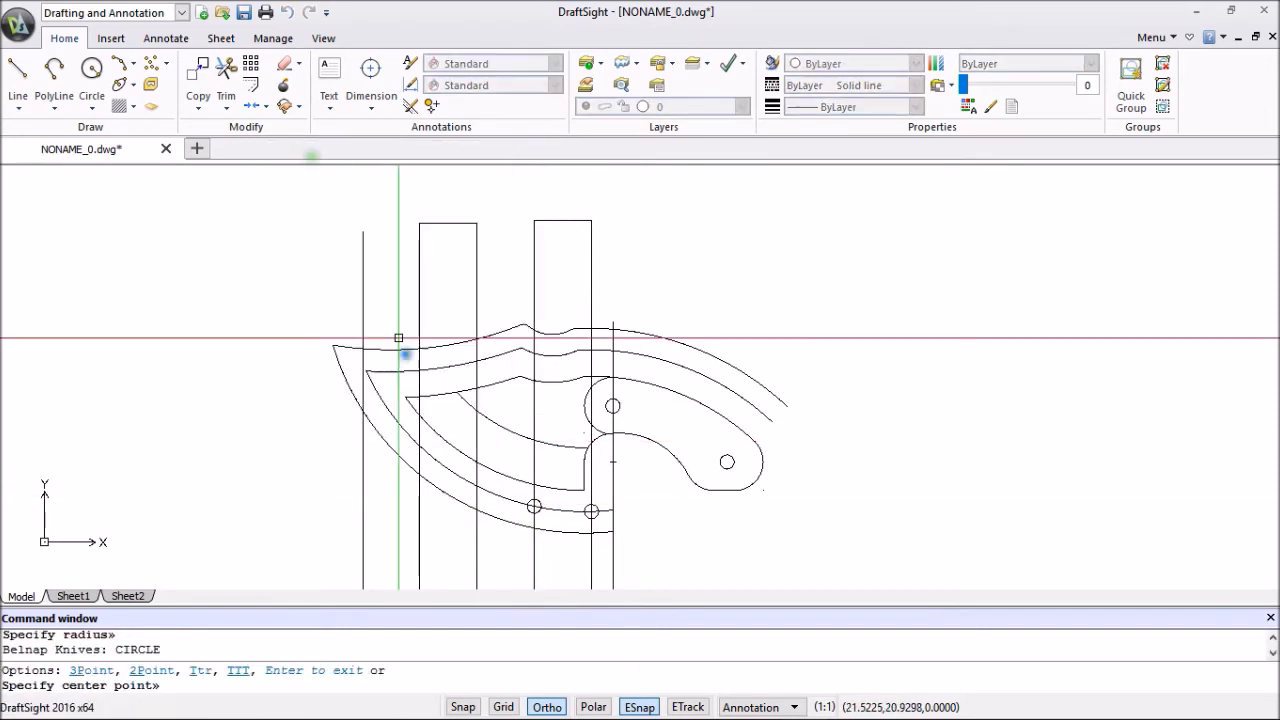
left_click(477, 486)
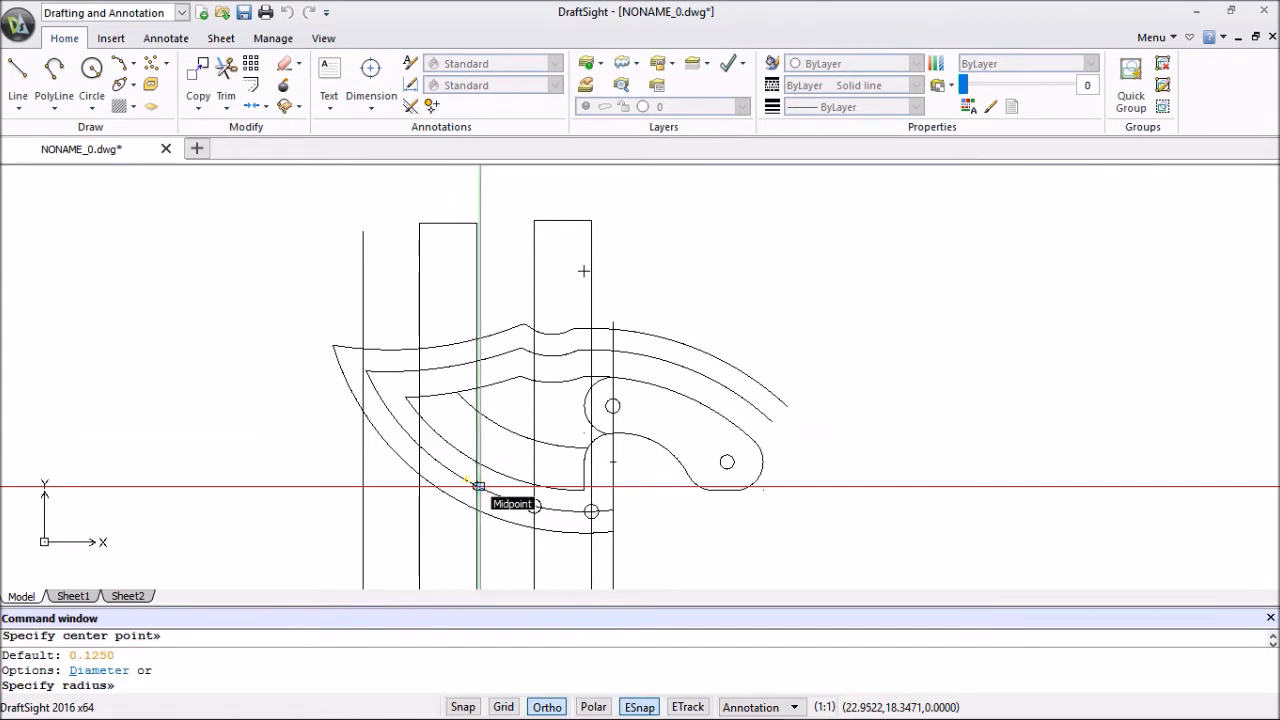
key("Return")
Draw a 0.1250 radius circle where the fourth spacing line toward the tip crosses the lower inner offset curve.
right_click(257, 405)
left_click(307, 419)
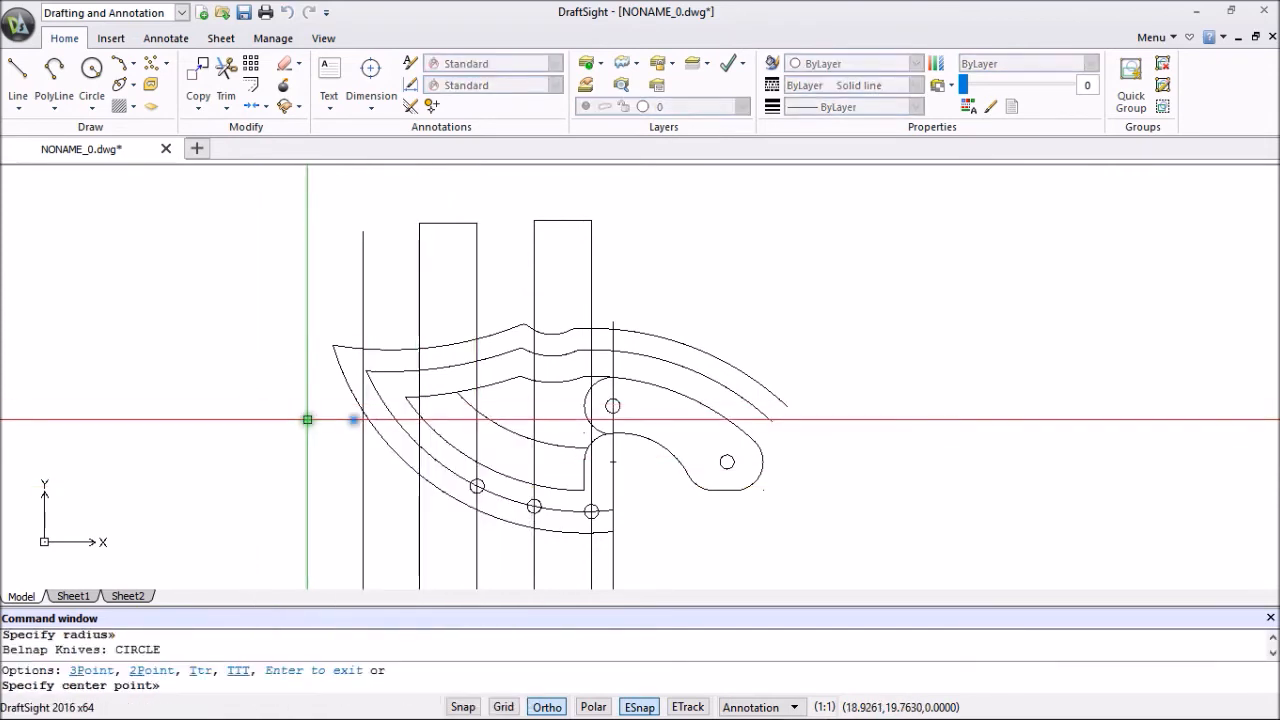
left_click(419, 445)
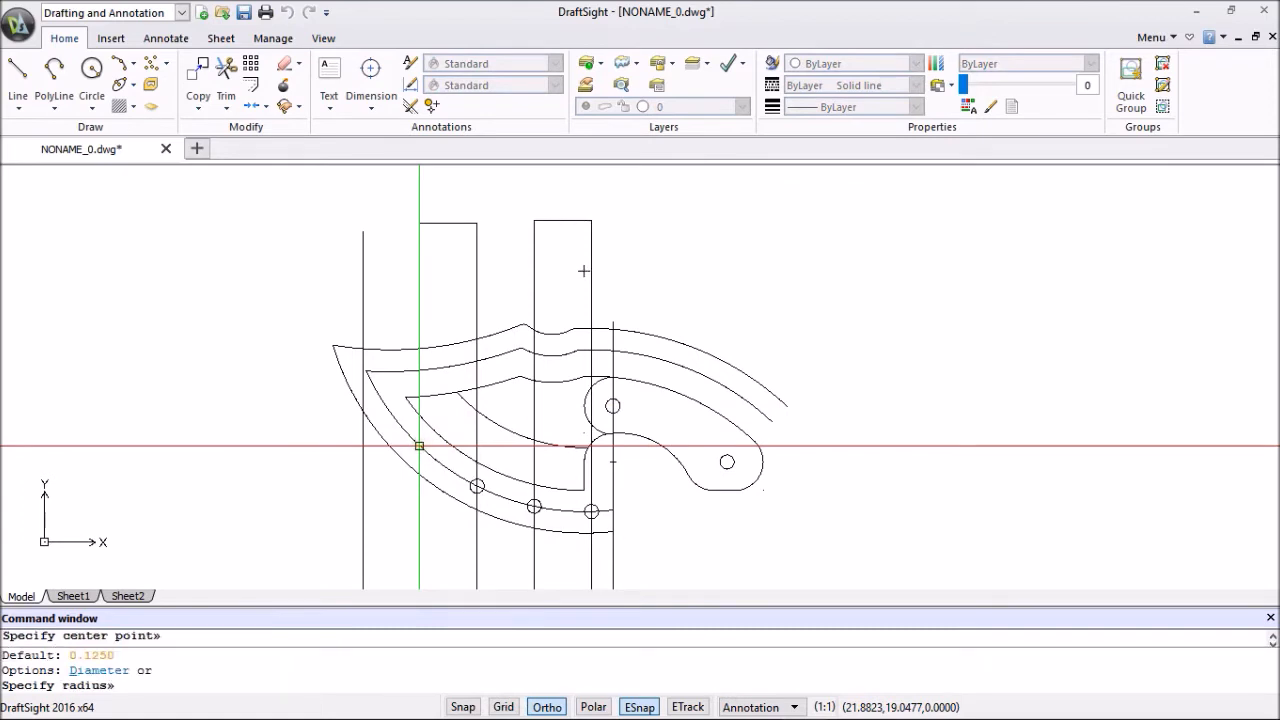
key("Return")
right_click(236, 364)
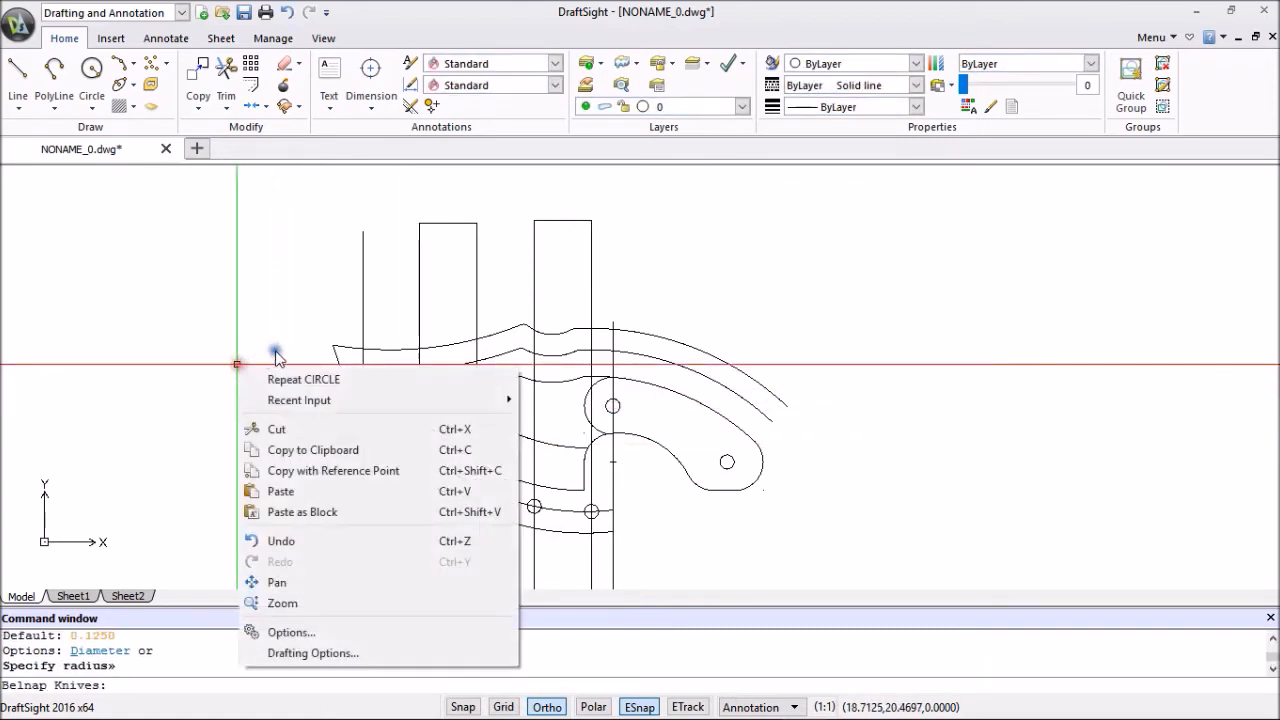
left_click(295, 386)
scroll(372, 358, "up", 3)
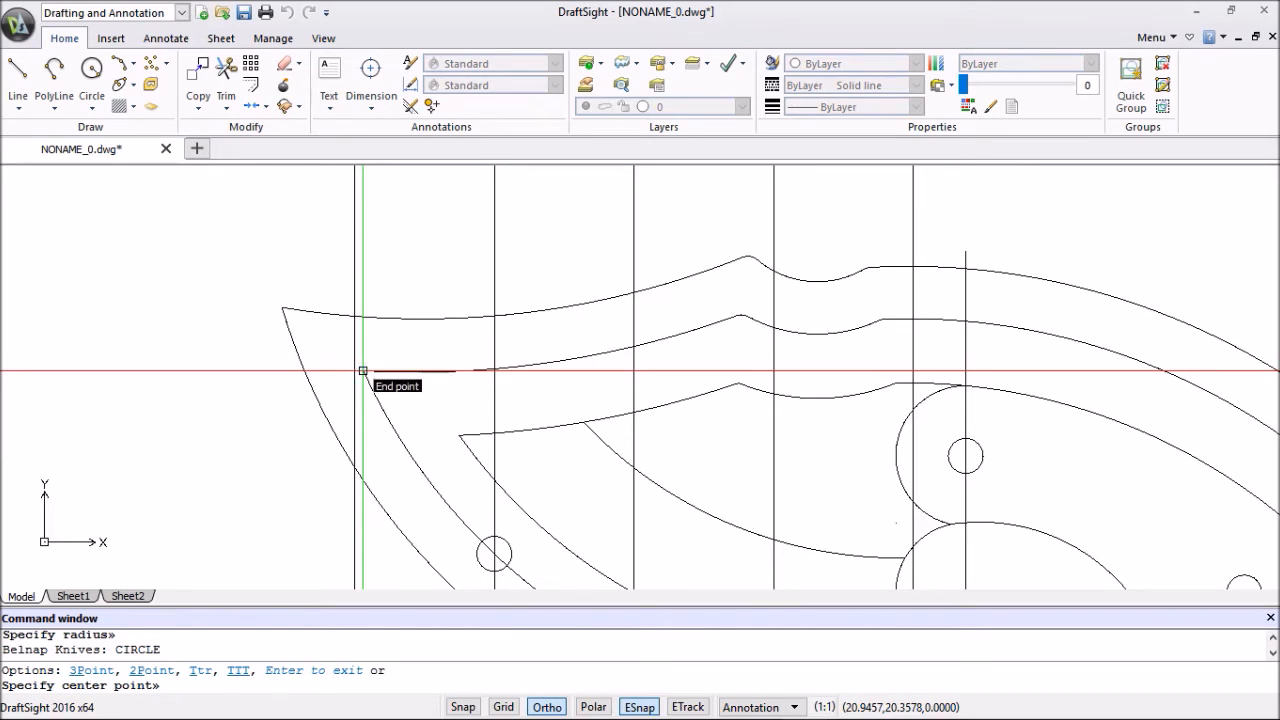
key("Escape")
scroll(363, 371, "down", 3)
Draw 0.1250 radius circles where the two spacing lines nearest the handle pivot cross the upper inner offset curve.
right_click(722, 297)
left_click(770, 313)
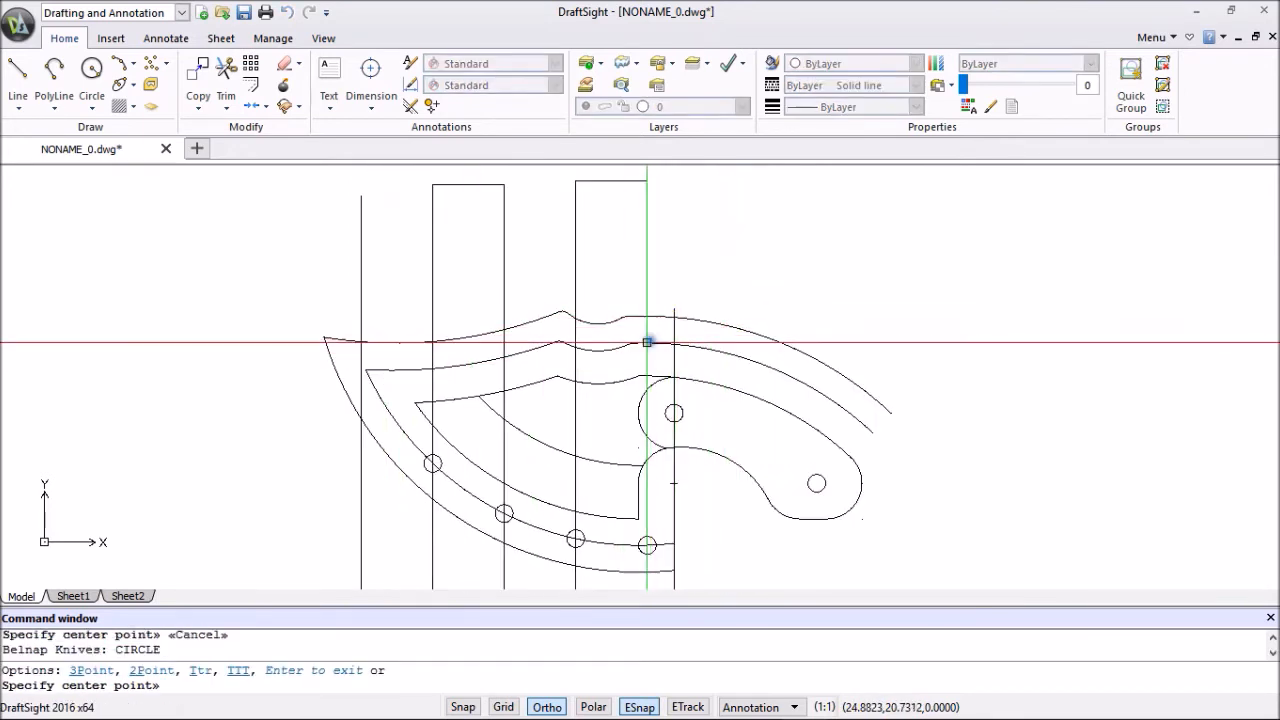
left_click(647, 342)
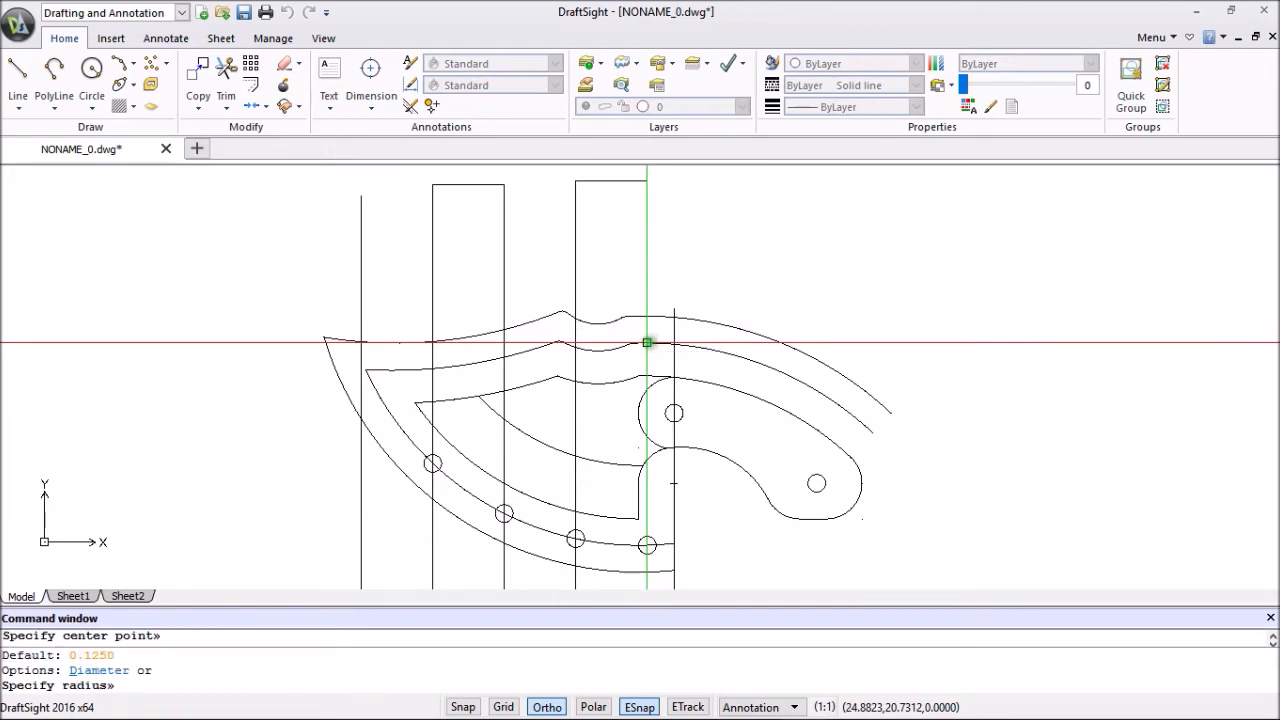
key("Return")
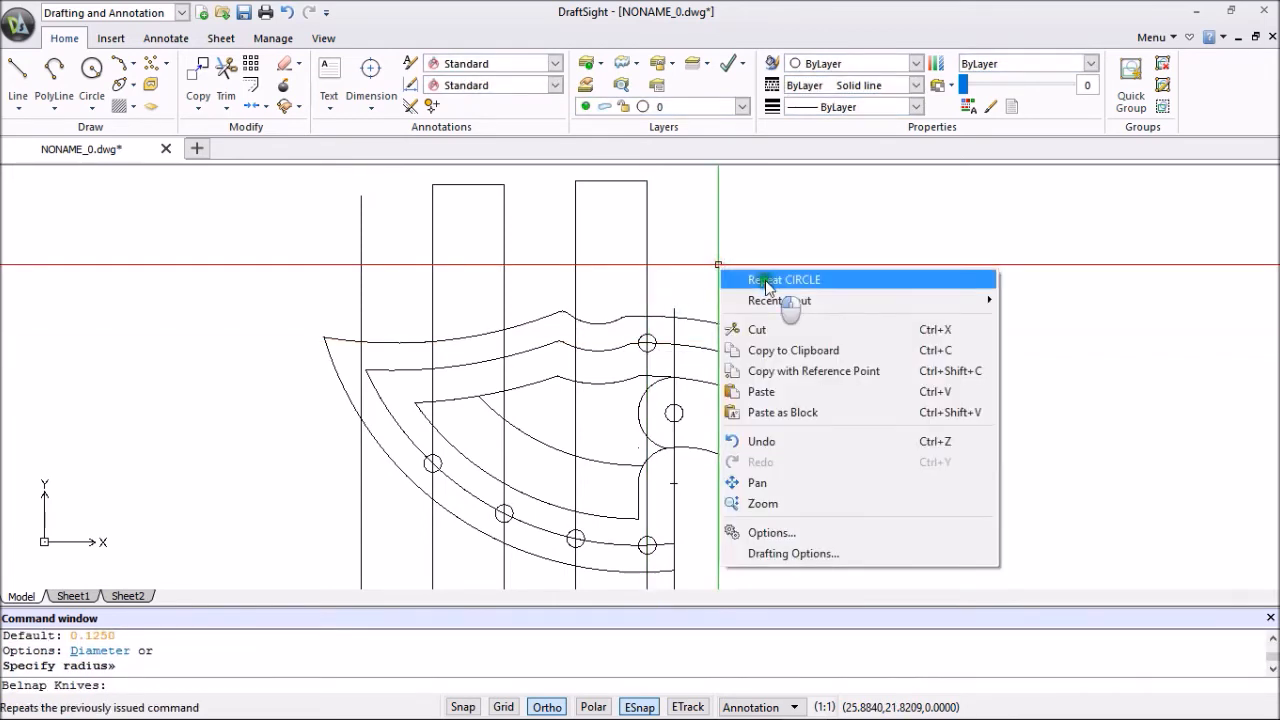
left_click(765, 278)
left_click(576, 346)
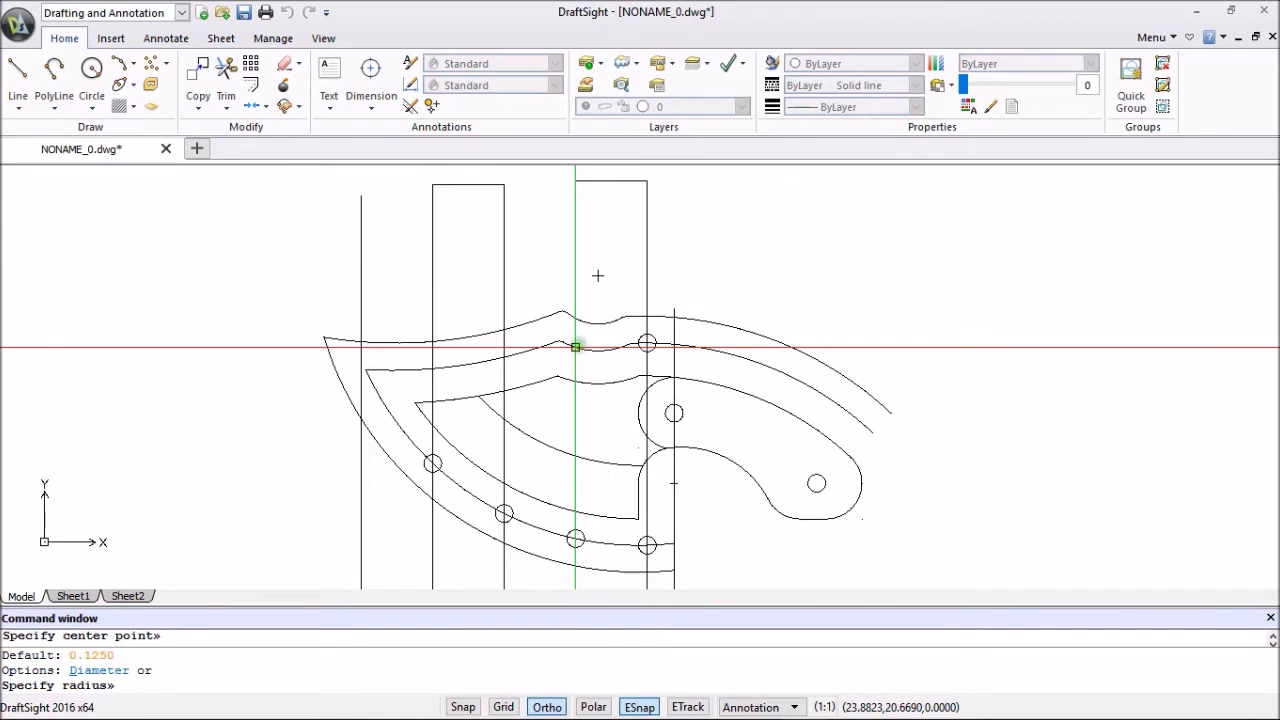
key("Return")
Draw 0.1250 radius circles where the third and fourth spacing lines toward the tip cross the upper inner offset curve.
right_click(737, 271)
left_click(766, 284)
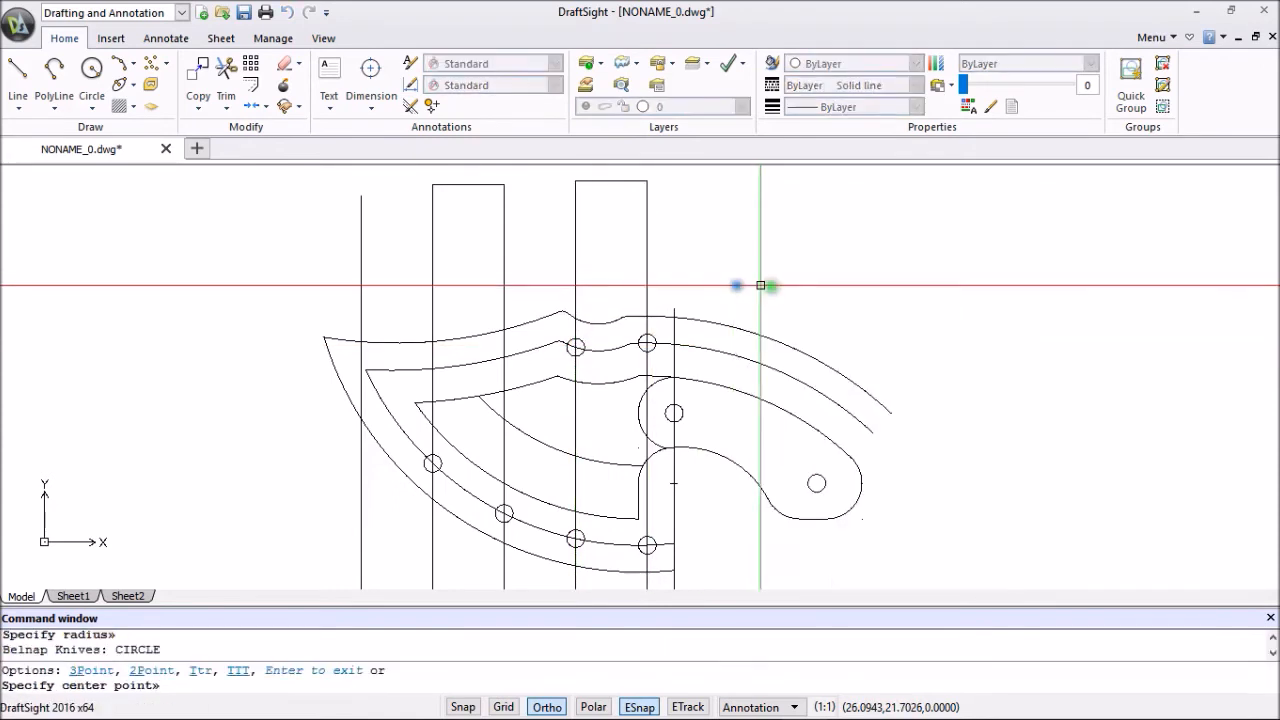
left_click(503, 356)
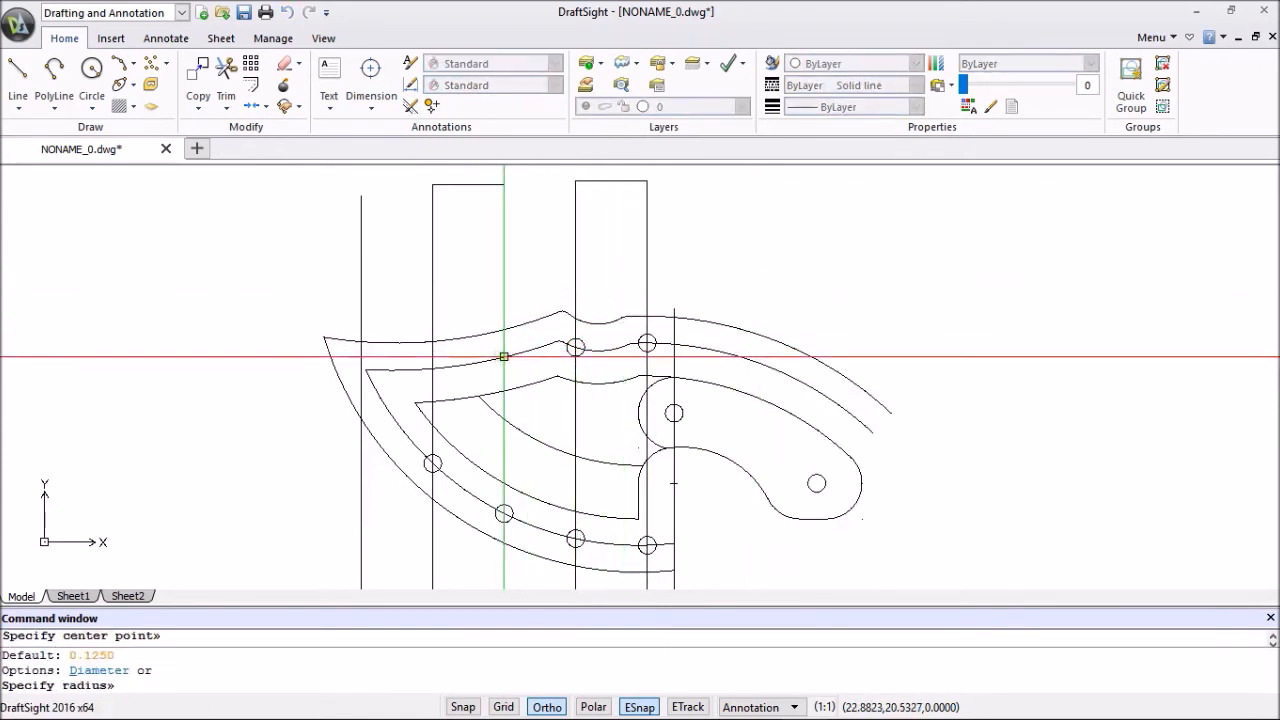
key("Return")
right_click(533, 270)
left_click(597, 285)
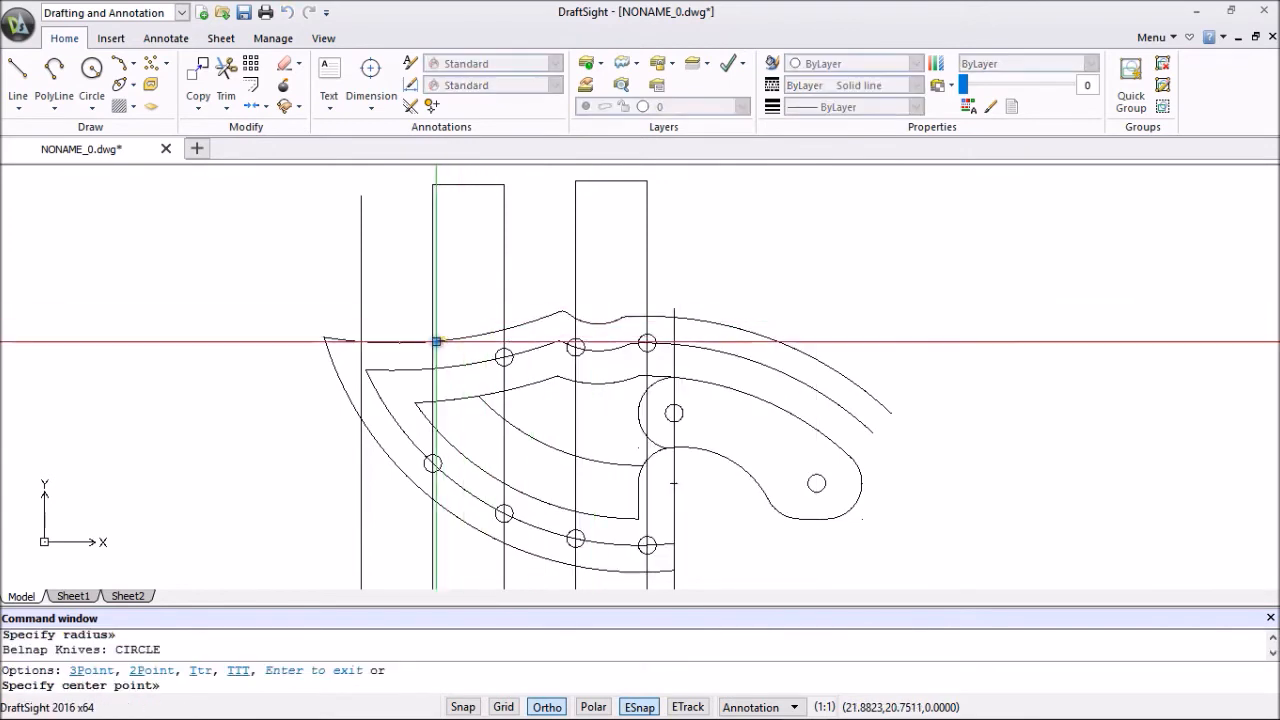
left_click(432, 369)
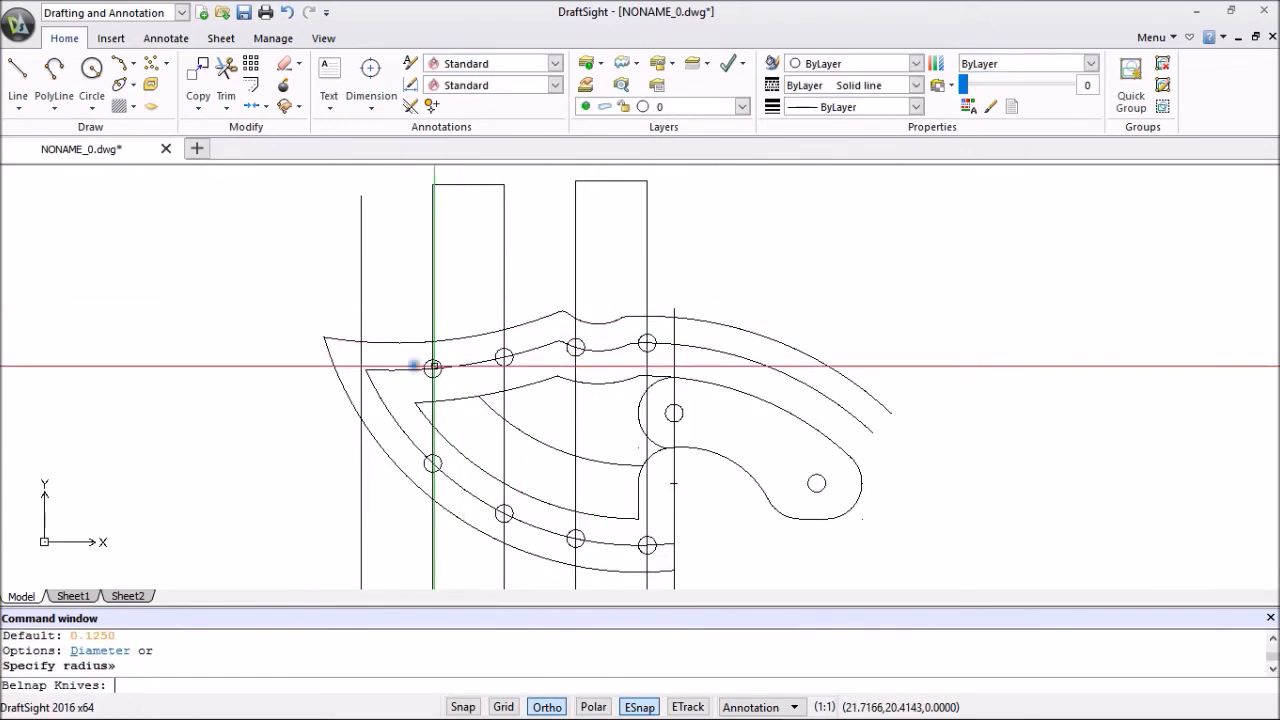
Fillet the pointed tip of the inner offset outline with a .375 radius.
scroll(386, 361, "up", 3)
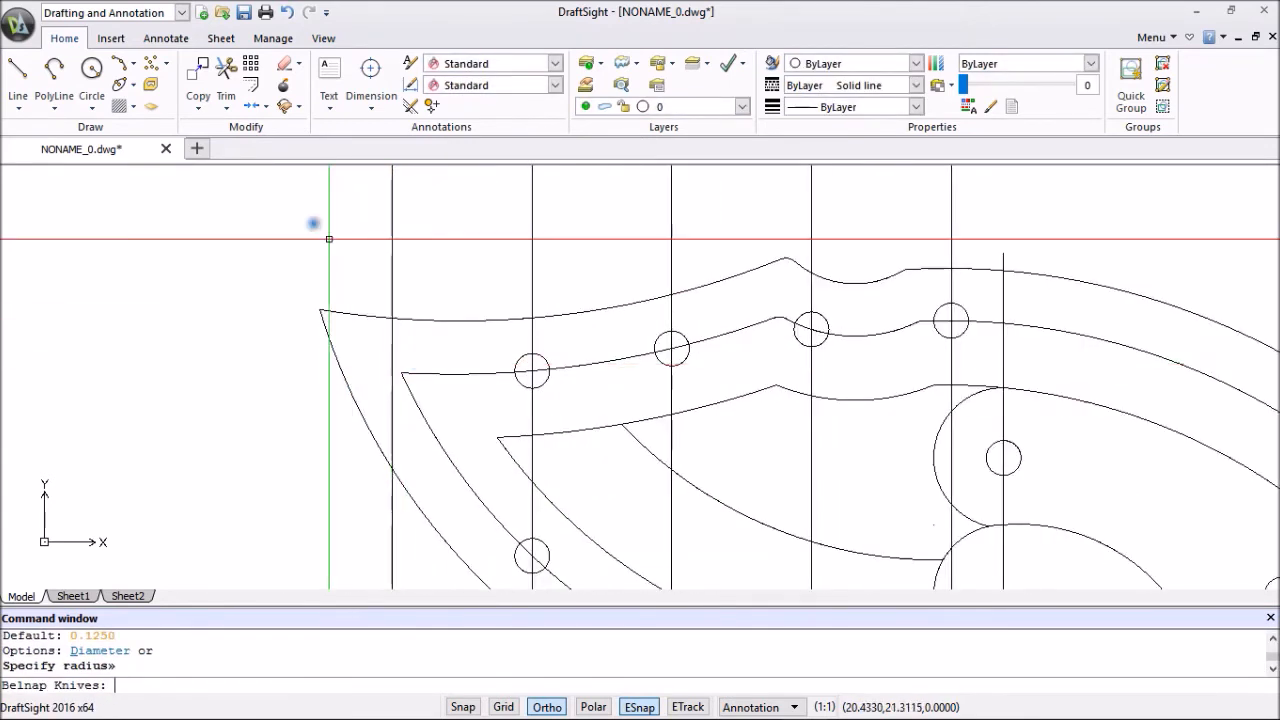
left_click(226, 110)
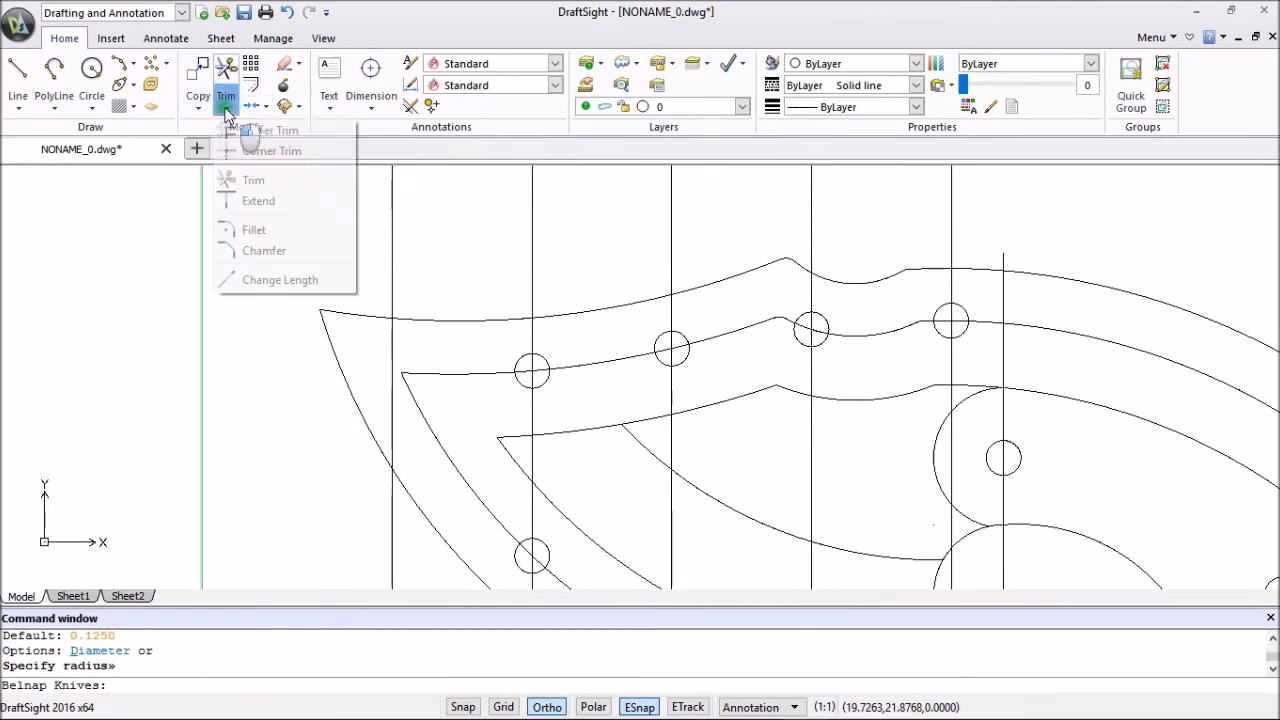
left_click(248, 234)
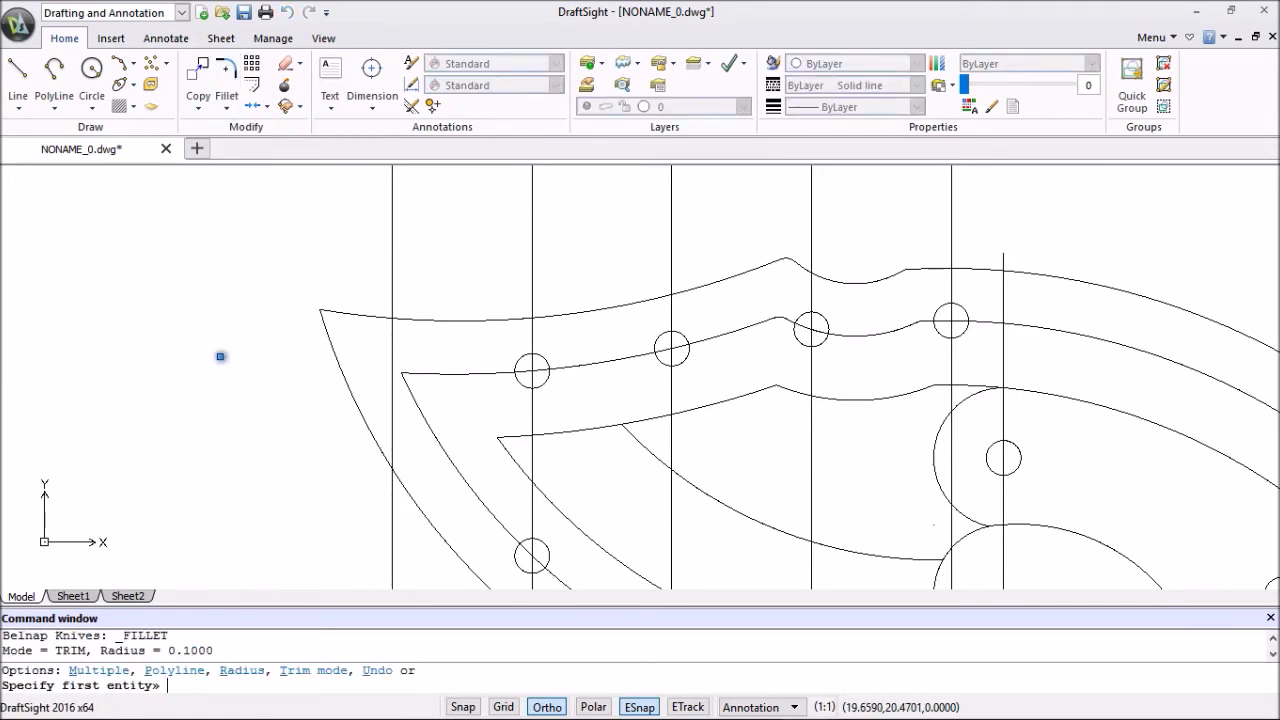
scroll(220, 356, "down", 3)
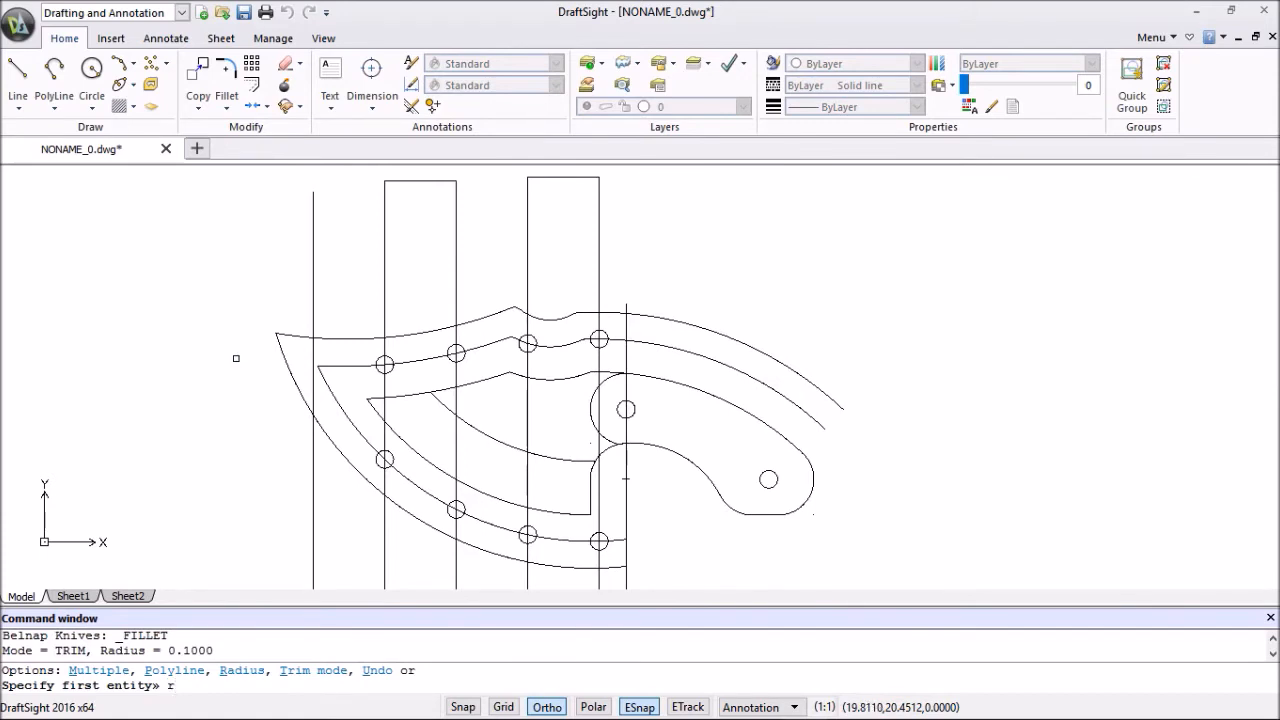
key("Return")
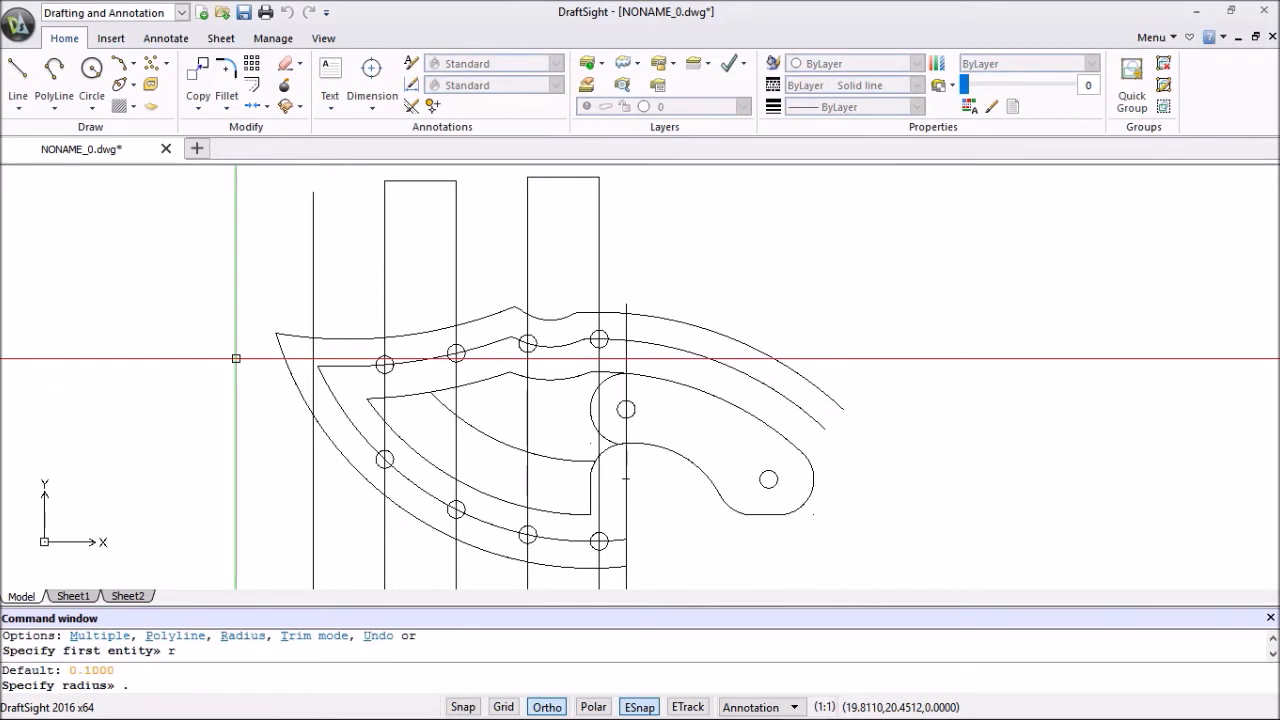
key("Return")
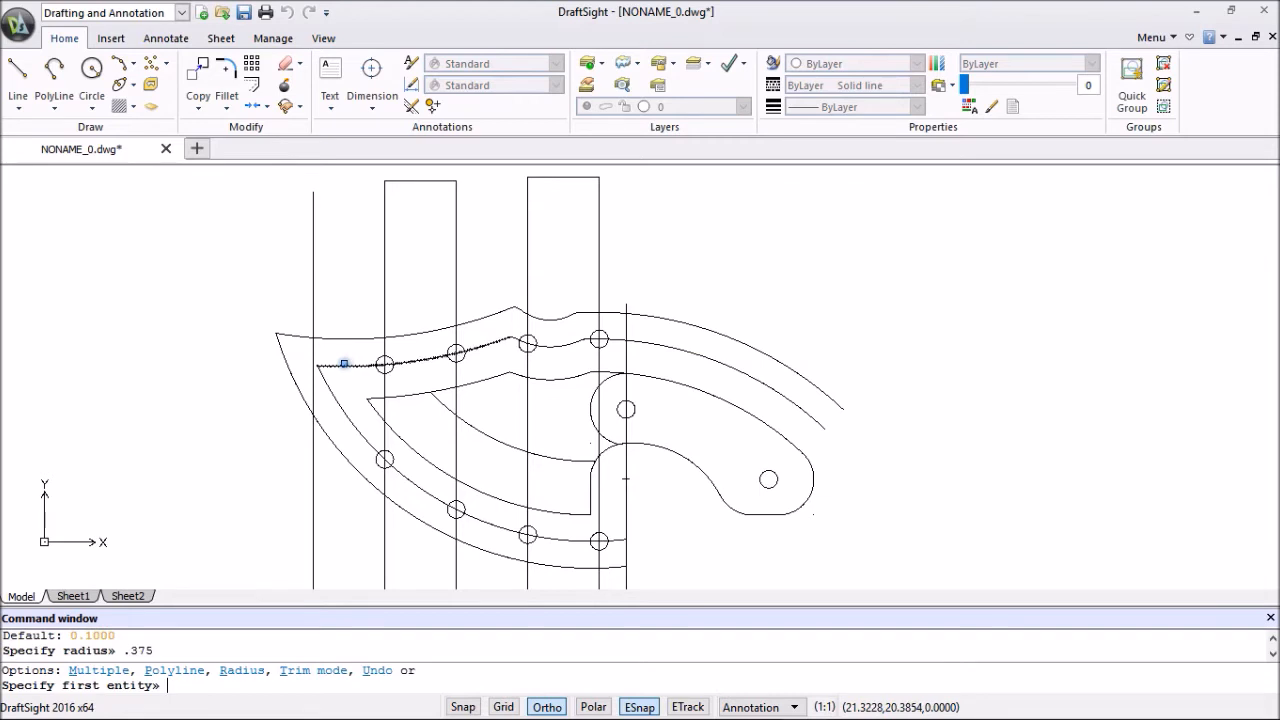
left_click(343, 366)
left_click(333, 395)
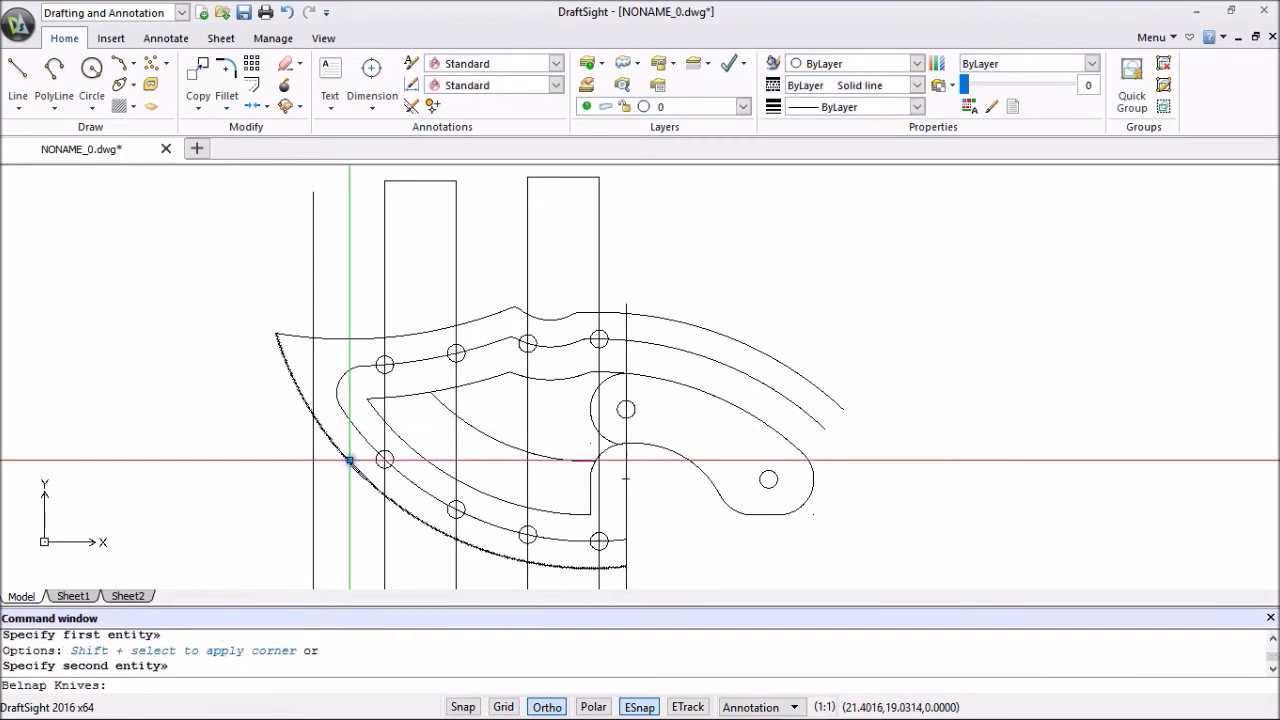
Fillet the pointed tip of the outer offset outline with the same .375 radius.
right_click(235, 291)
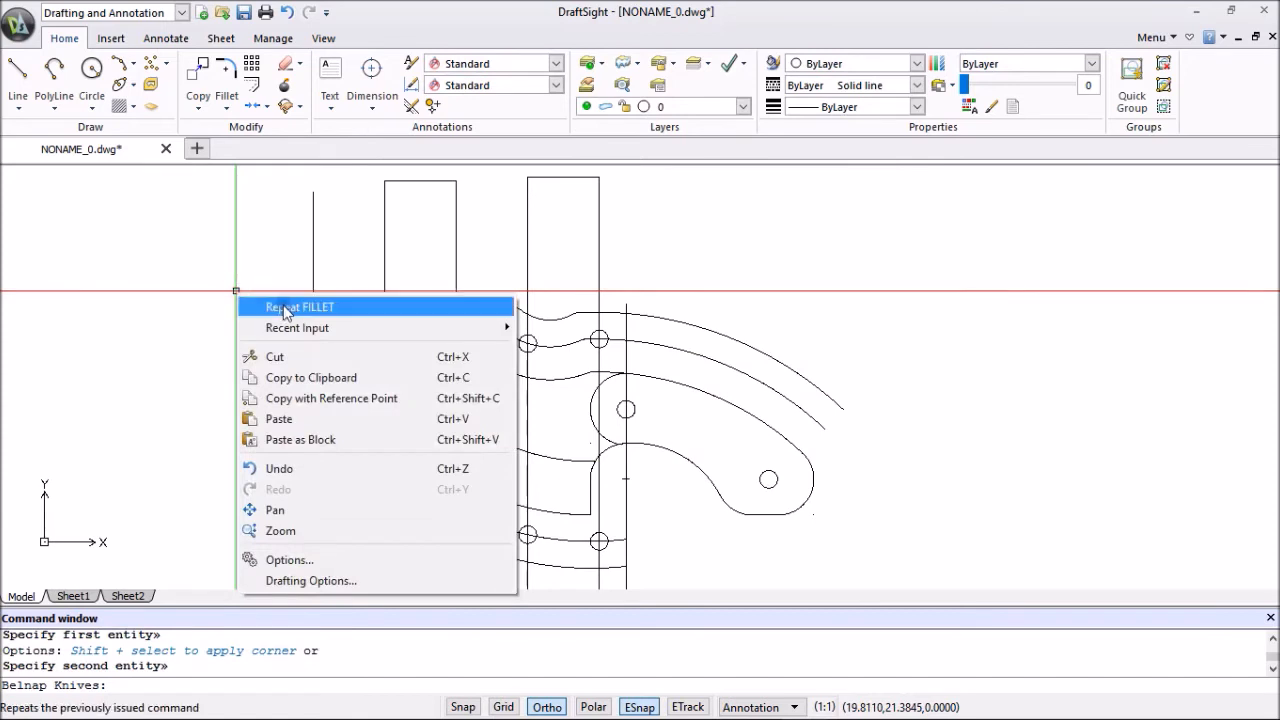
left_click(286, 309)
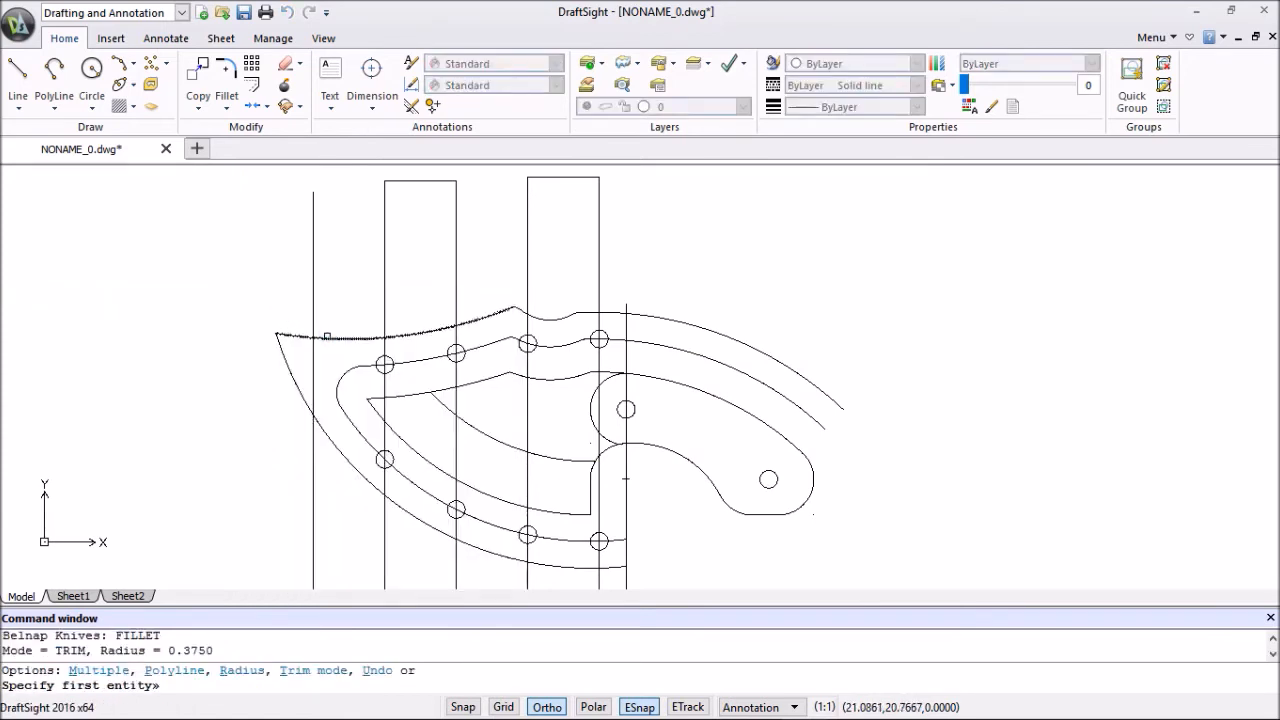
left_click(327, 337)
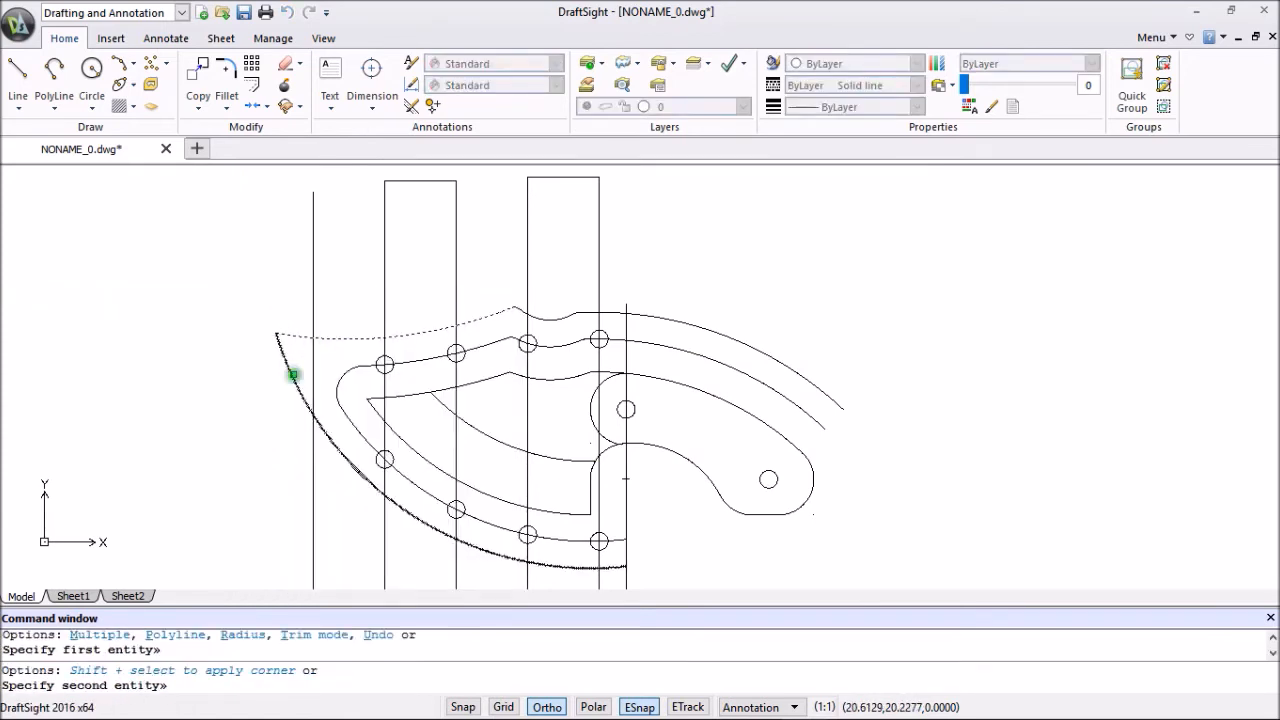
left_click(293, 374)
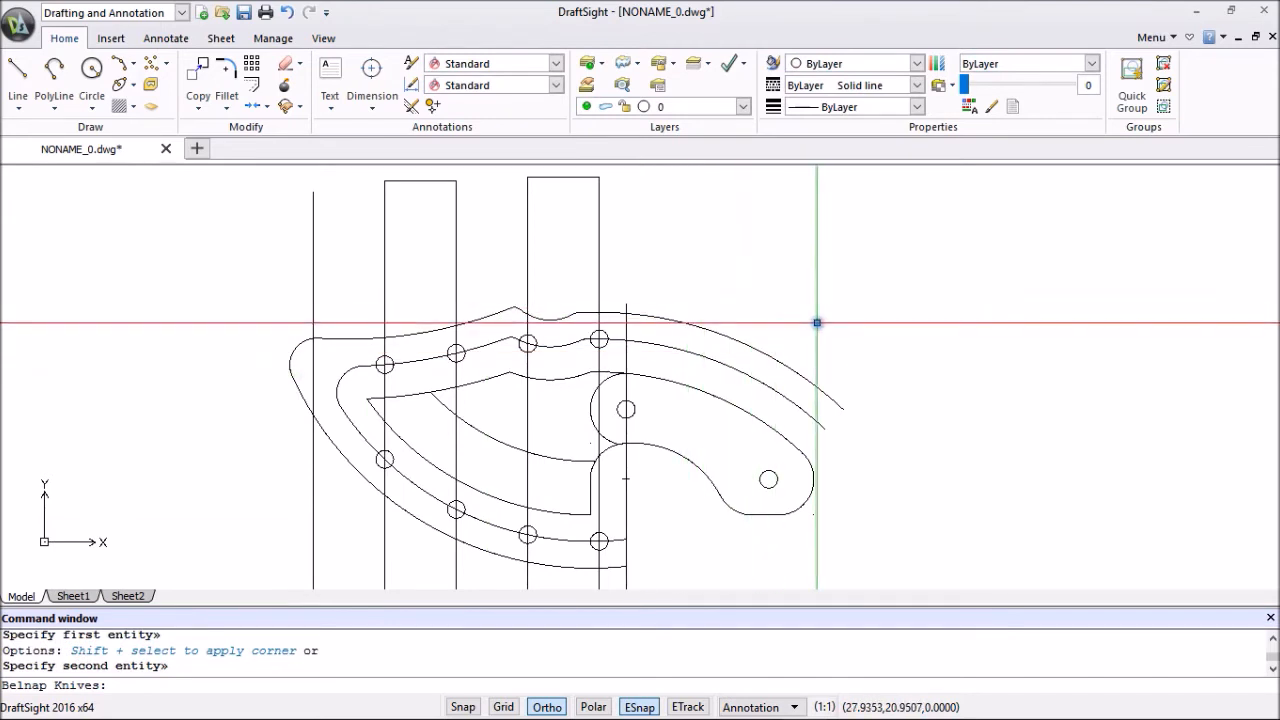
Delete all the vertical spacing lines crossing the knife together with the short horizontal segments joining them.
scroll(816, 323, "down", 3)
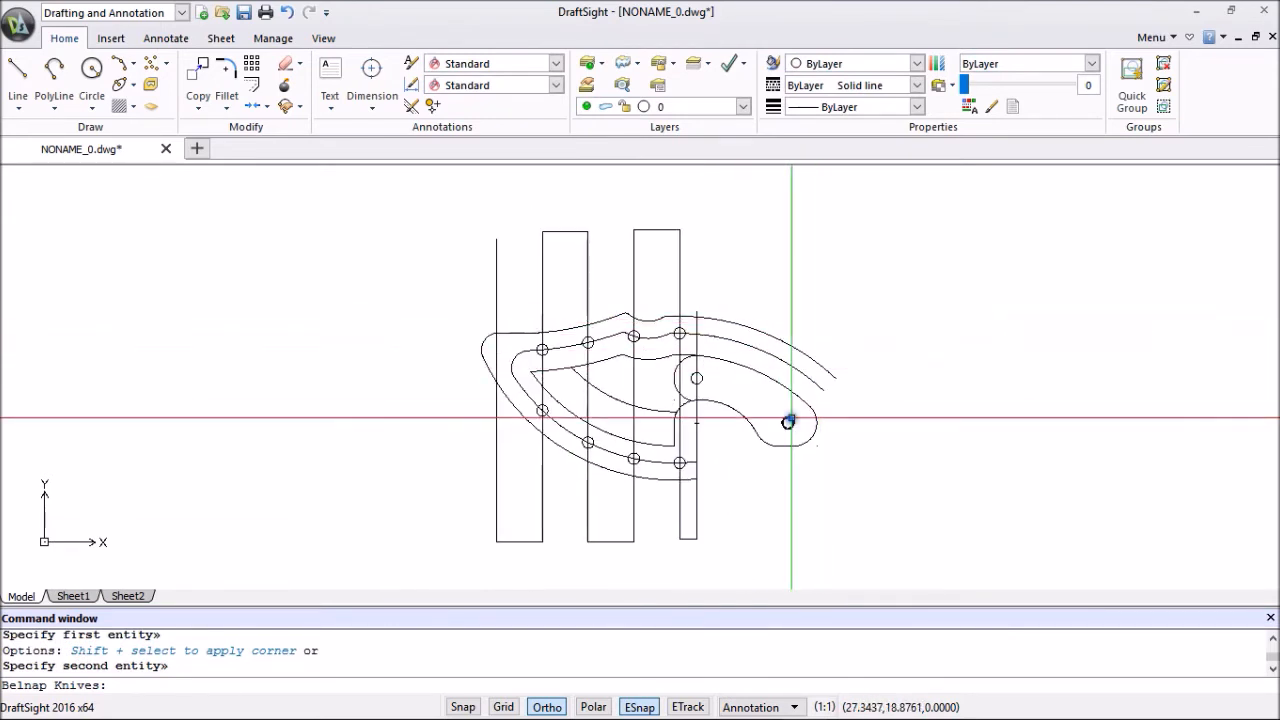
scroll(788, 422, "up", 3)
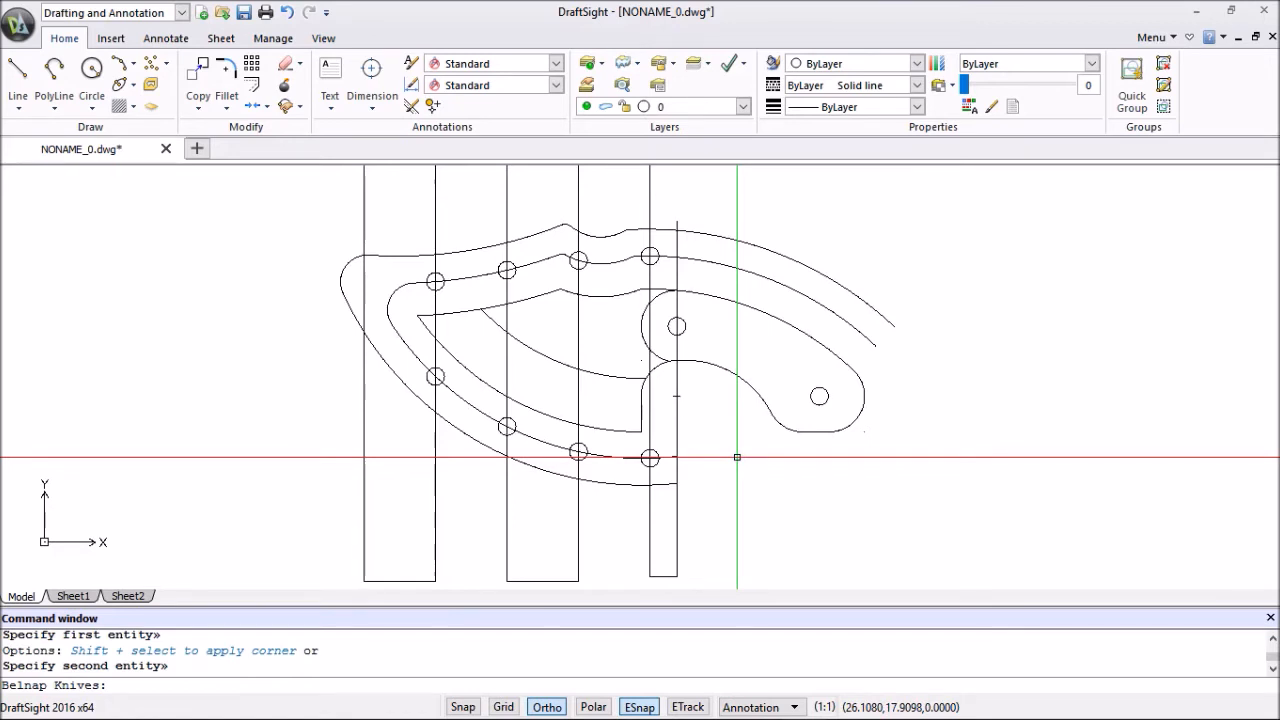
left_click(678, 373)
left_click(650, 400)
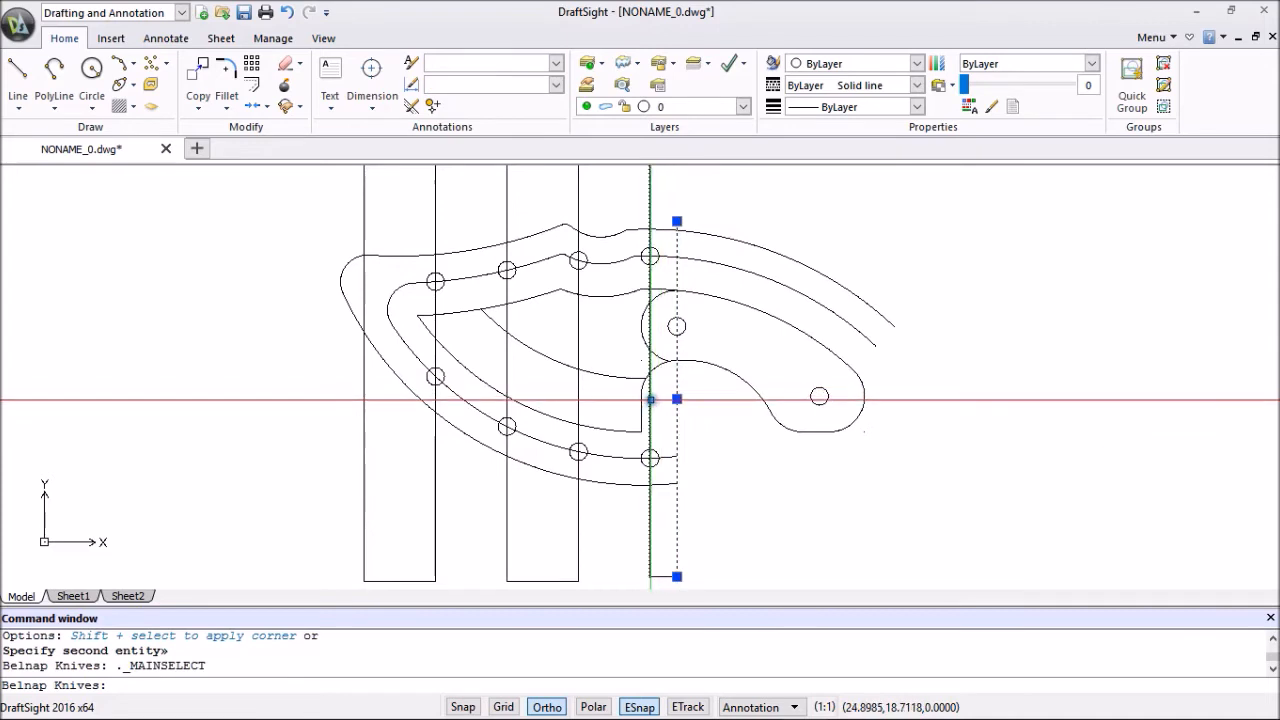
left_click(578, 336)
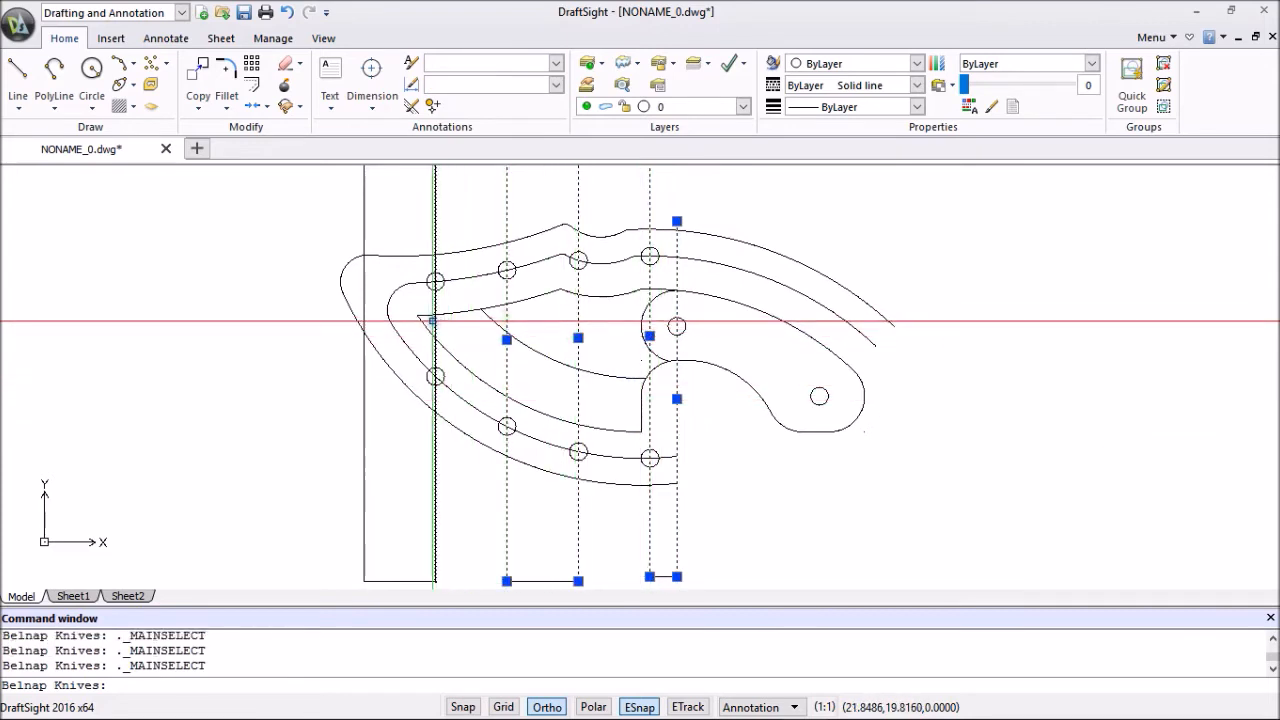
left_click(365, 294)
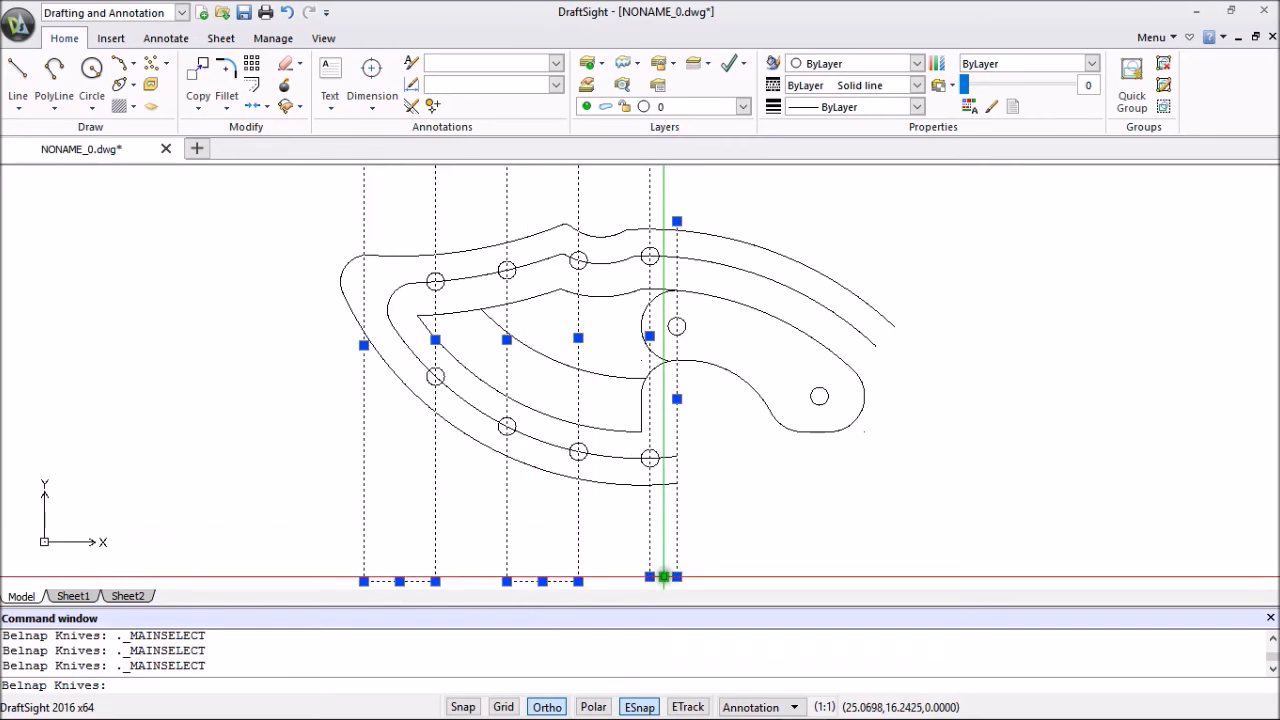
scroll(694, 497, "down", 3)
middle_click_drag(694, 497, 694, 528)
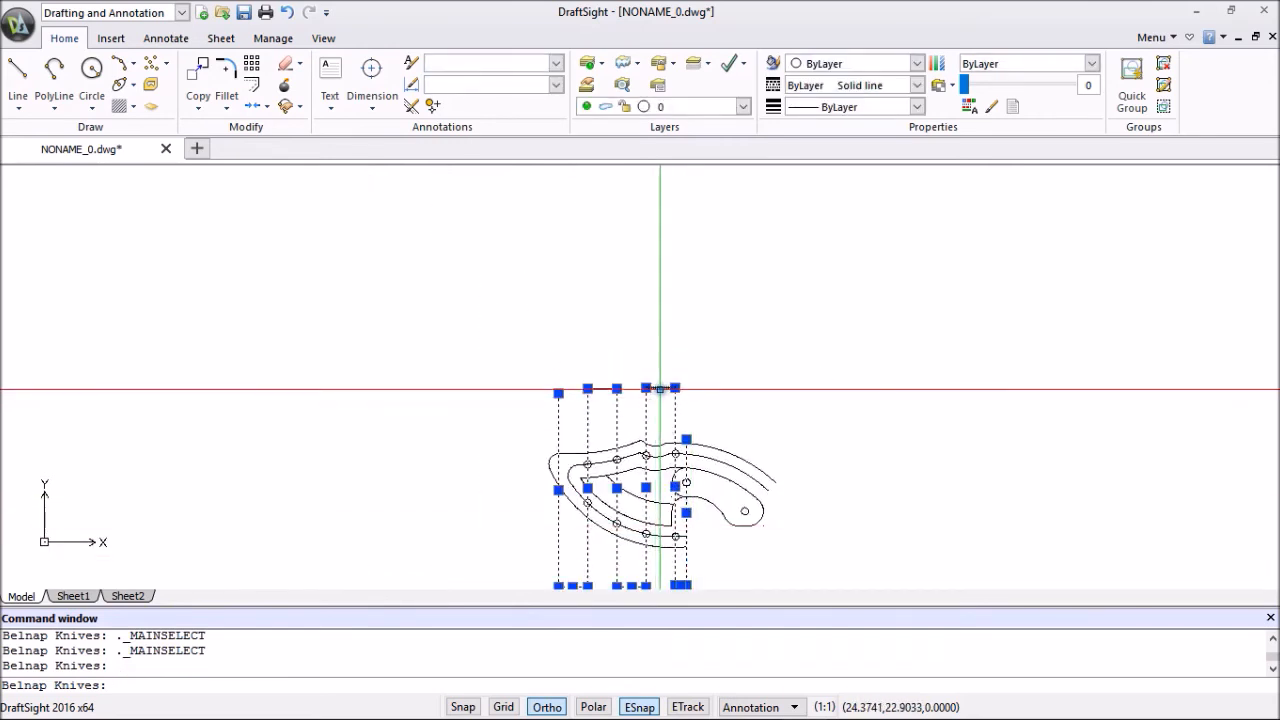
right_click(797, 378)
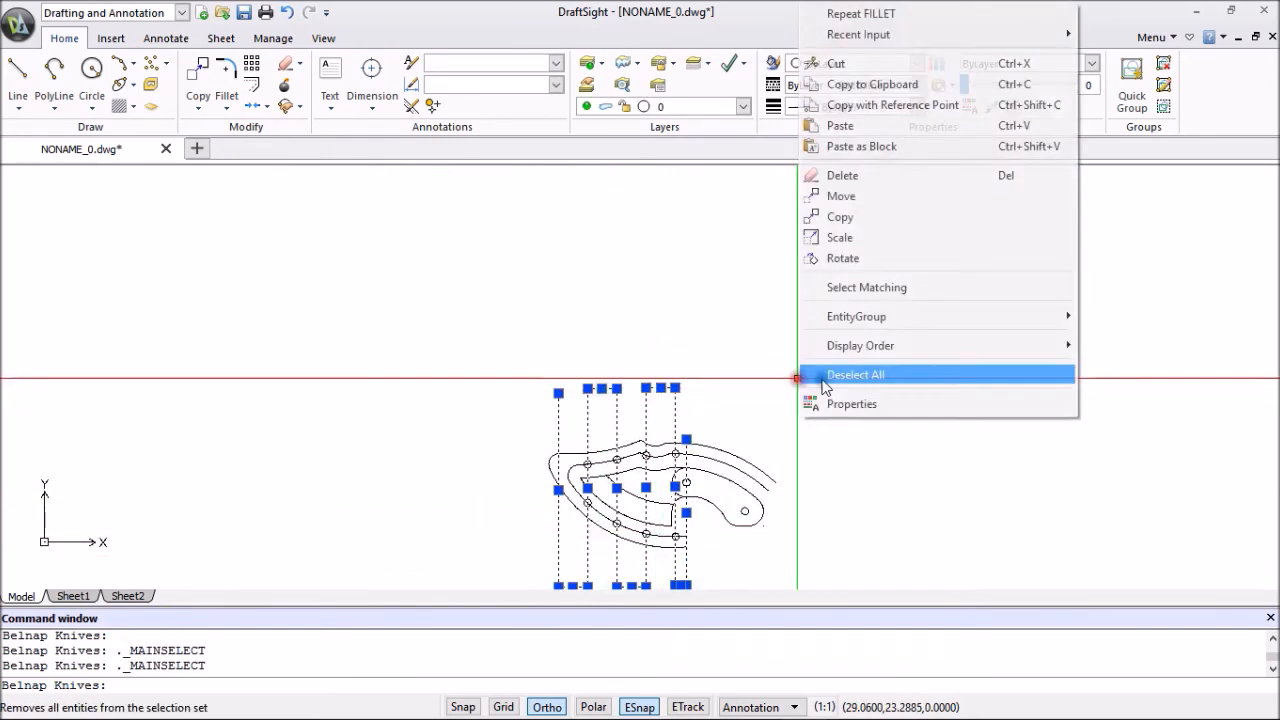
left_click(886, 186)
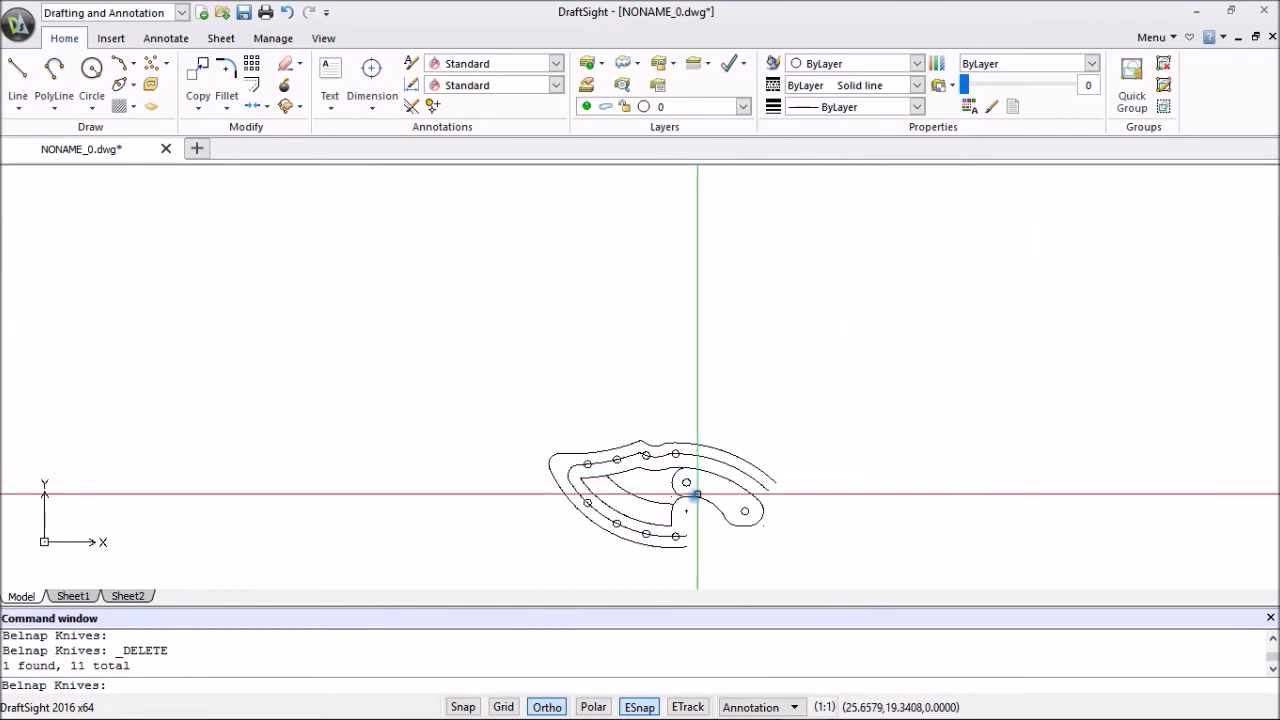
Draw a 0.1250 radius circle centred on the rounded tip arc of the inner offset outline.
scroll(675, 500, "up", 2)
middle_click_drag(684, 542, 648, 476)
scroll(647, 472, "up", 1)
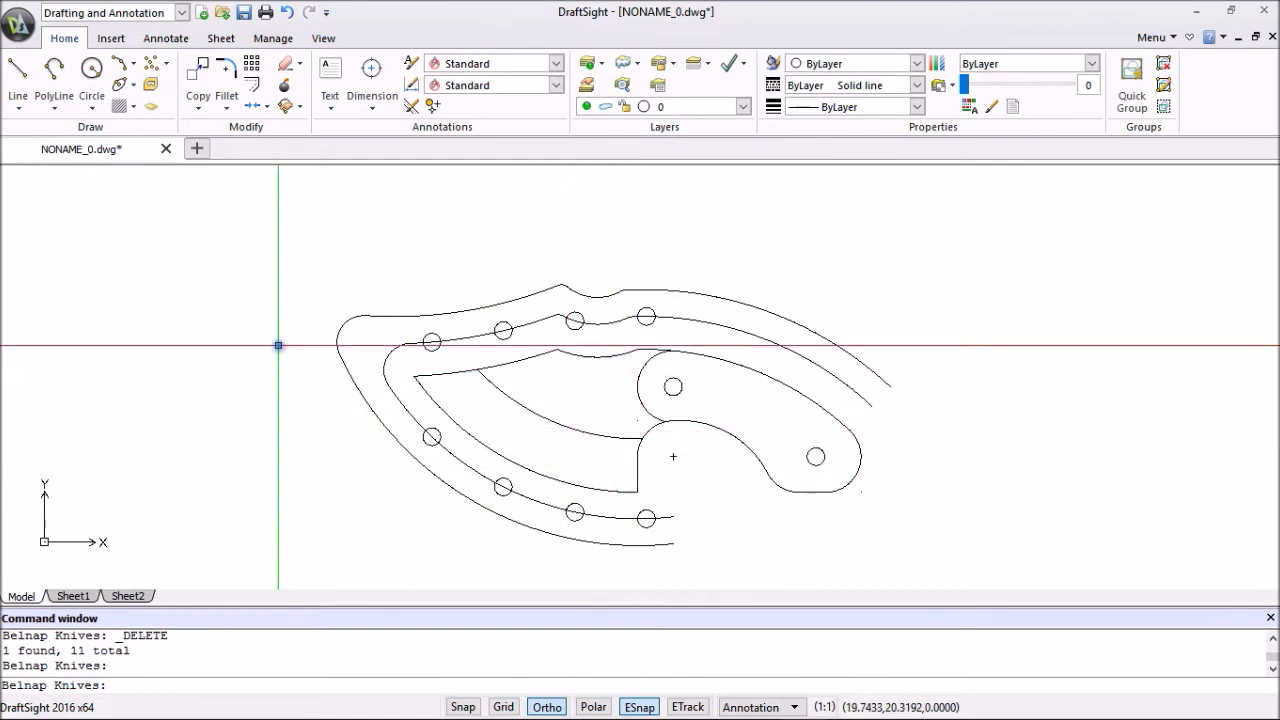
scroll(277, 346, "up", 3)
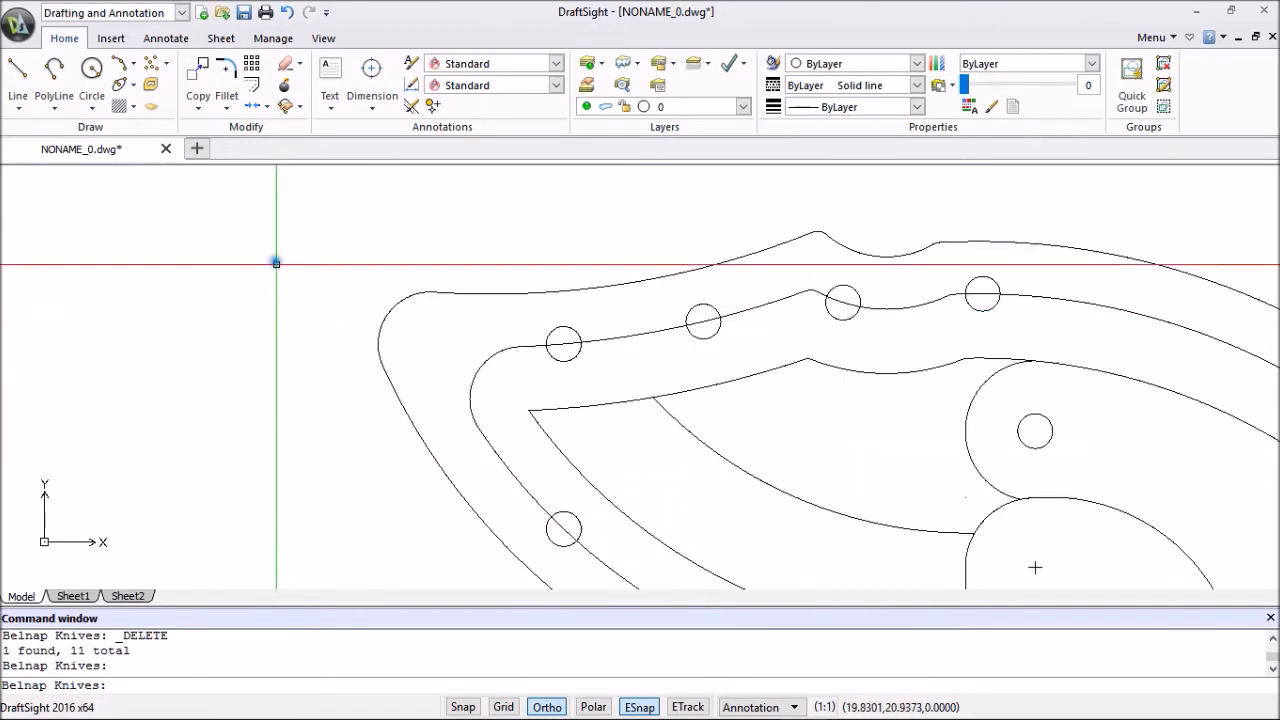
left_click(91, 72)
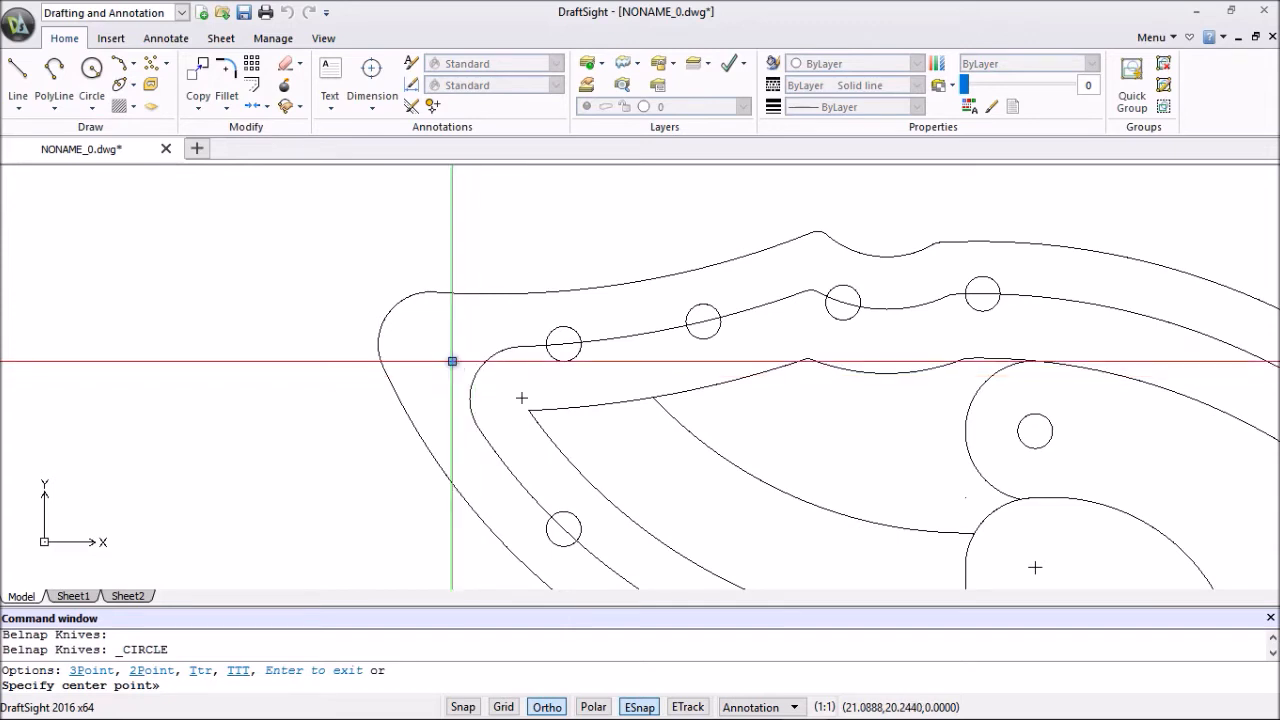
left_click(521, 397)
key("Return")
scroll(476, 375, "down", 3)
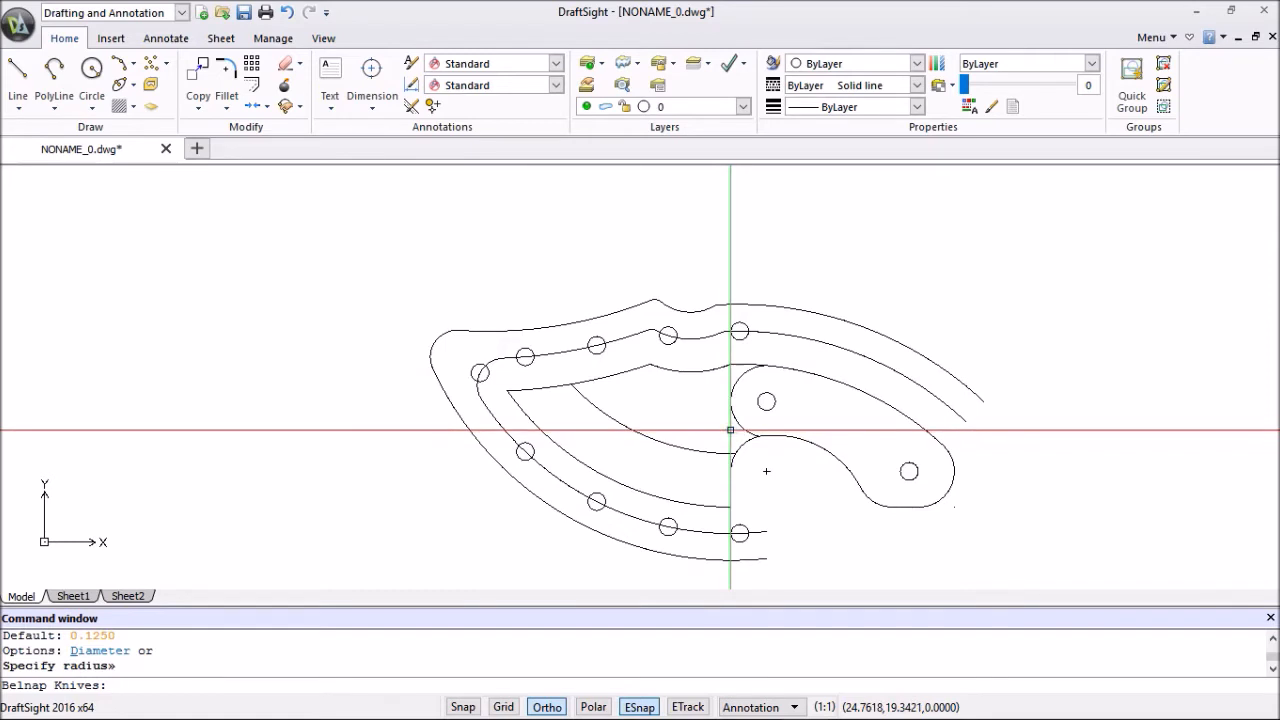
Cut the hole on the upper inner offset curve that sits closest to the new tip hole.
scroll(730, 430, "down", 2)
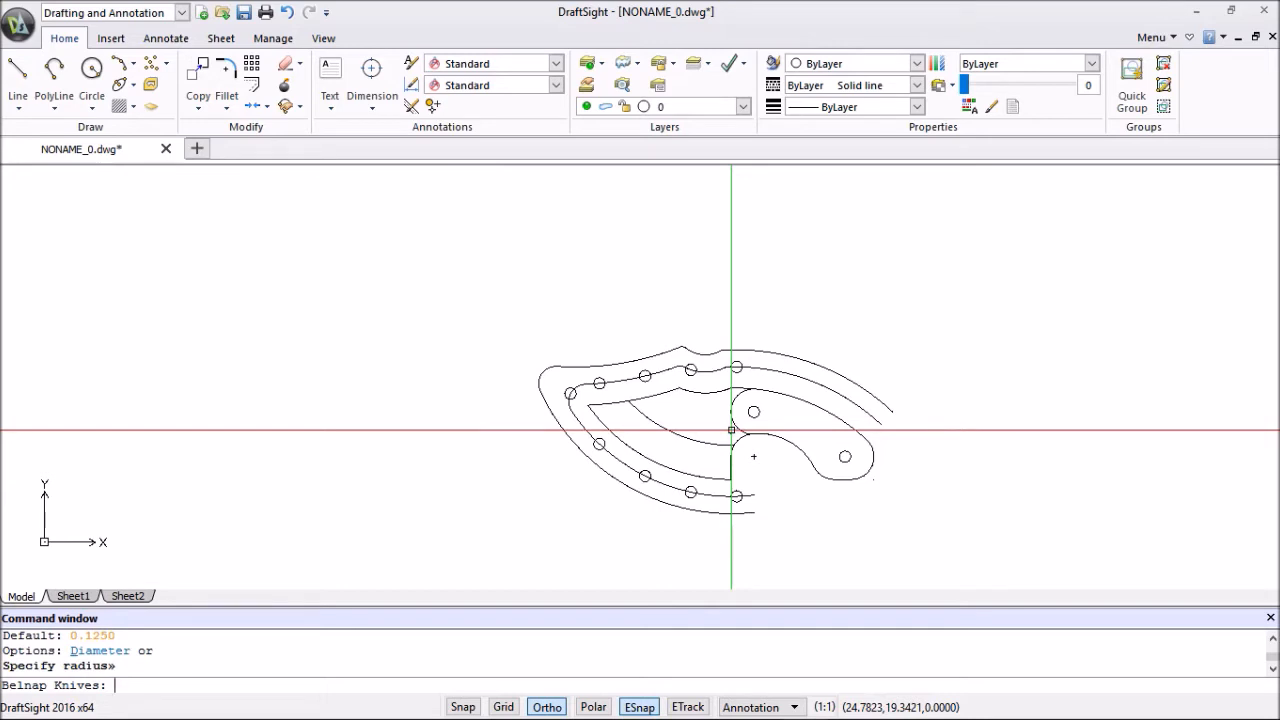
scroll(731, 430, "down", 2)
scroll(788, 471, "up", 2)
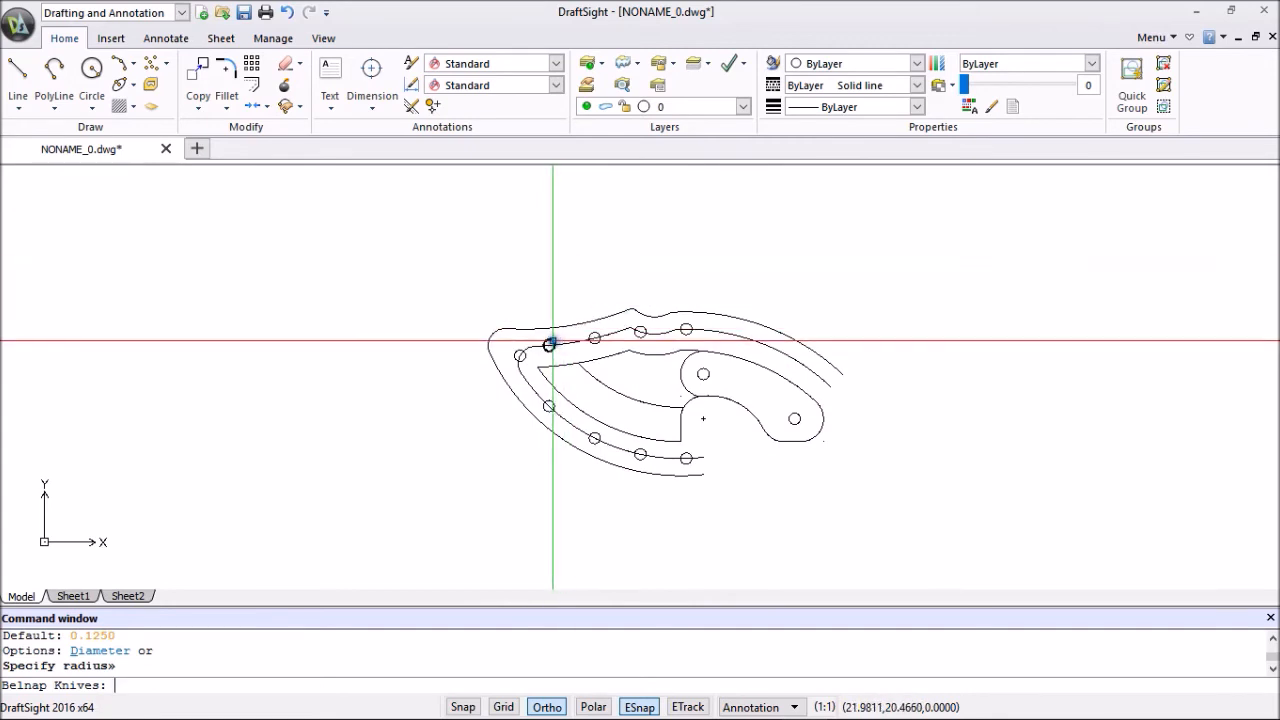
scroll(558, 340, "up", 2)
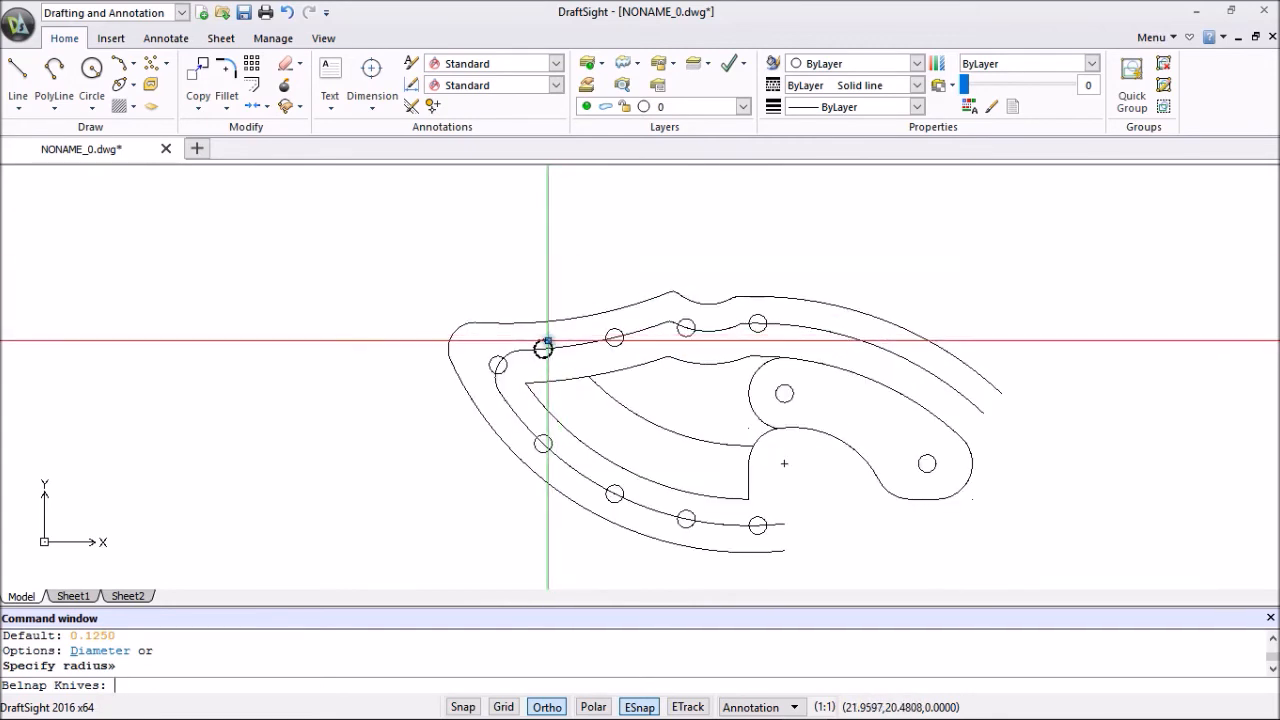
left_click(547, 341)
right_click(560, 274)
mouse_move(624, 318)
left_click(619, 341)
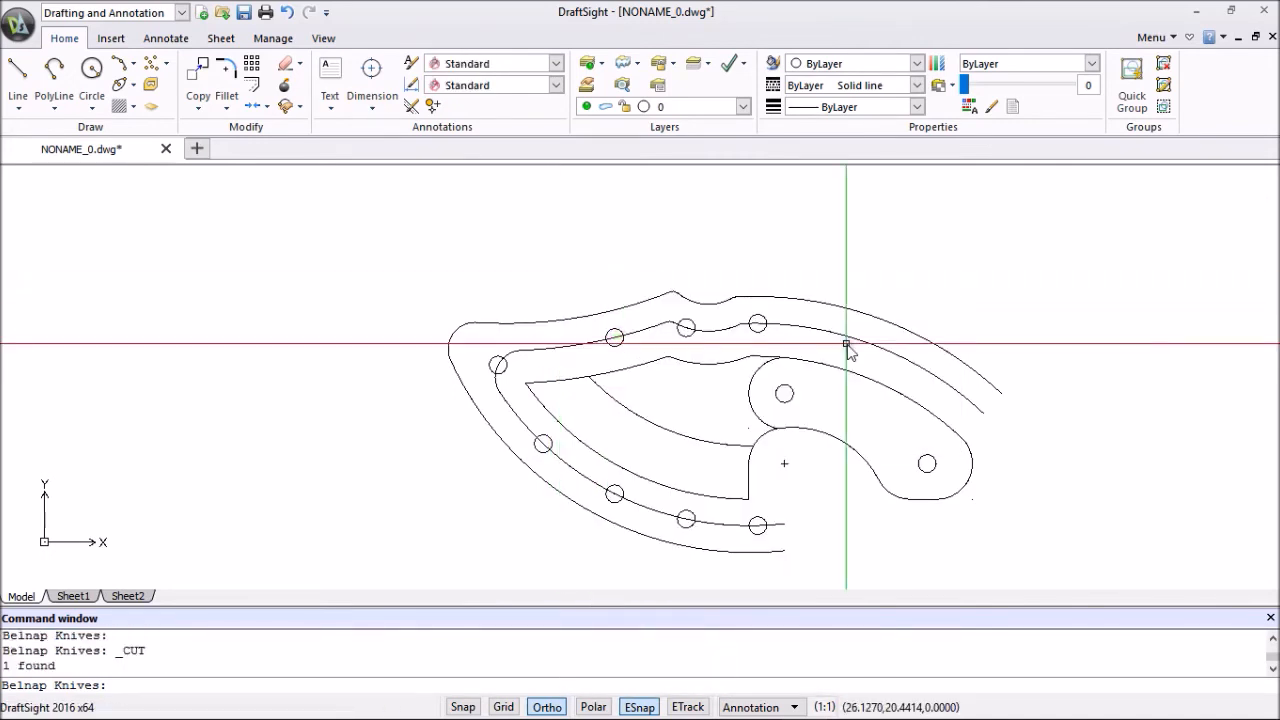
Draw a horizontal reference line from the top of the tip hole across to the second remaining hole along the upper curve.
scroll(848, 348, "down", 2)
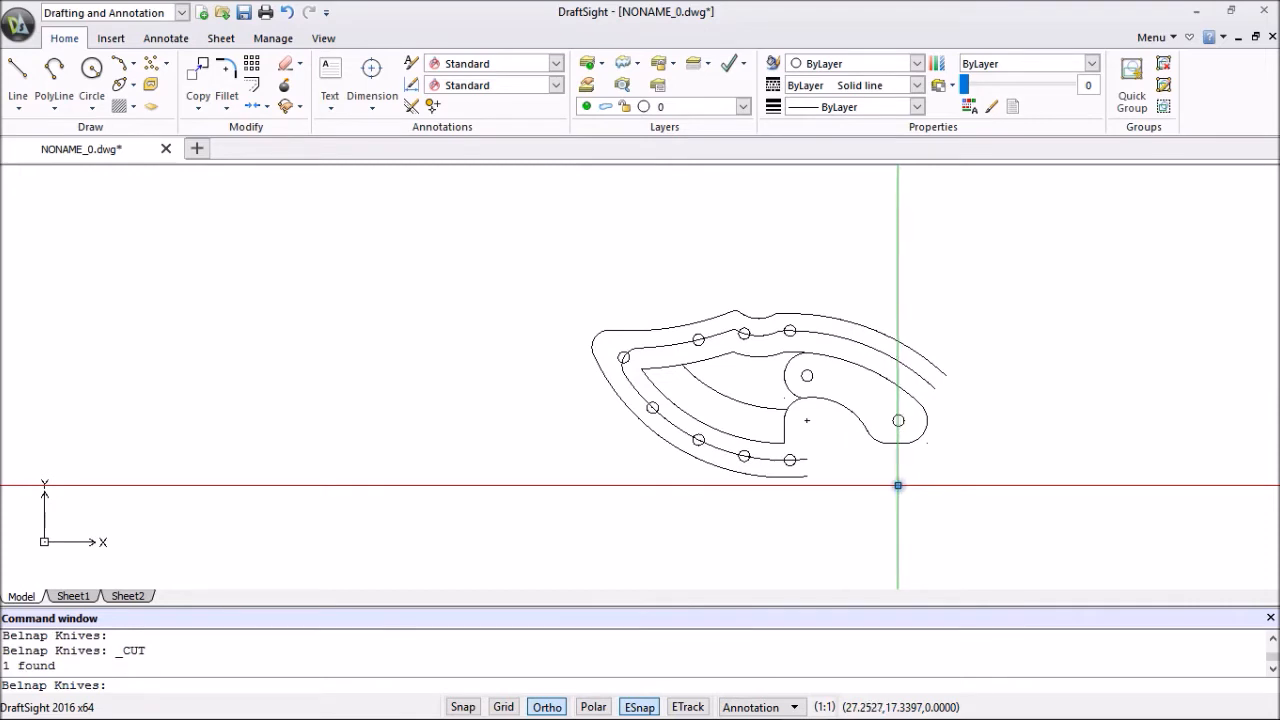
scroll(754, 420, "up", 3)
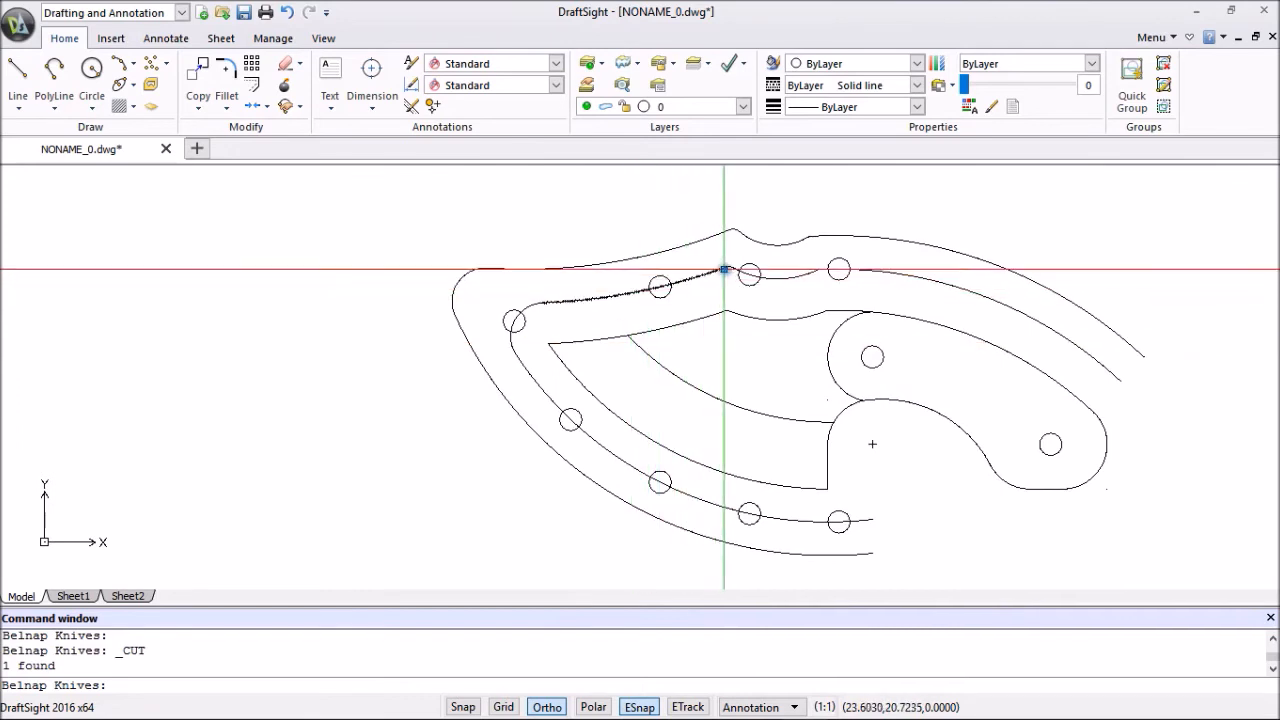
left_click(18, 70)
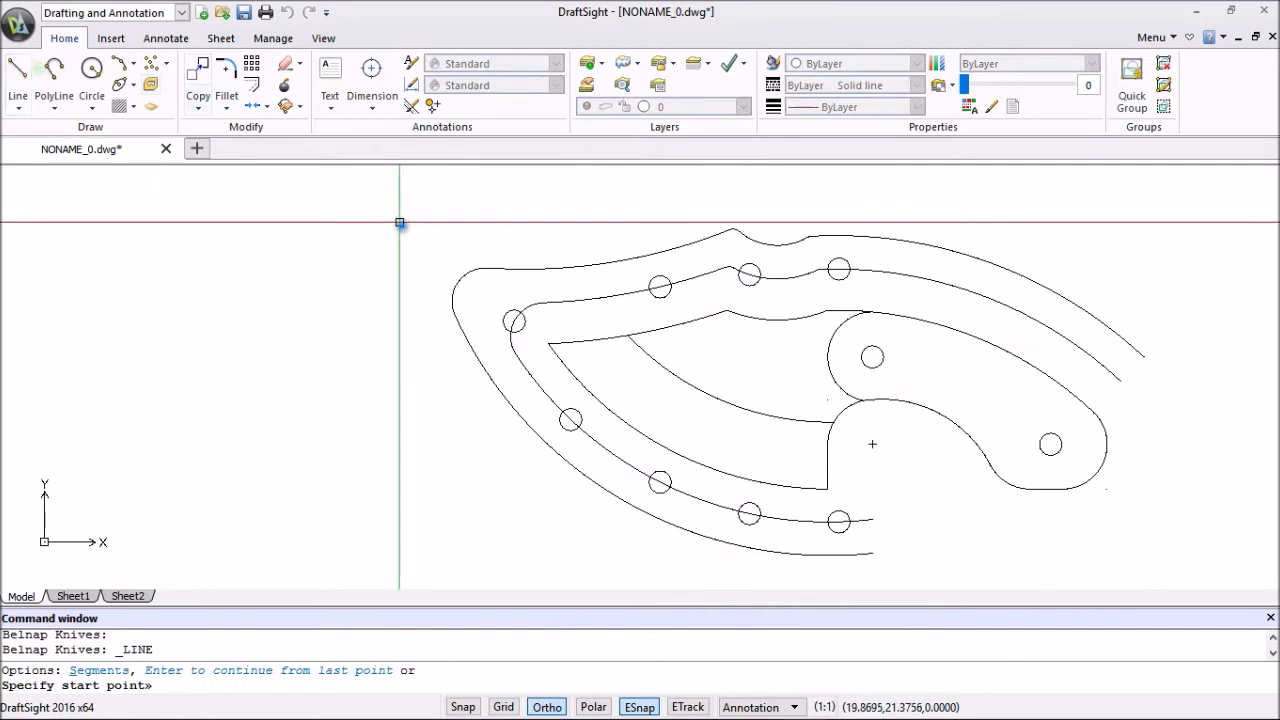
left_click(514, 311)
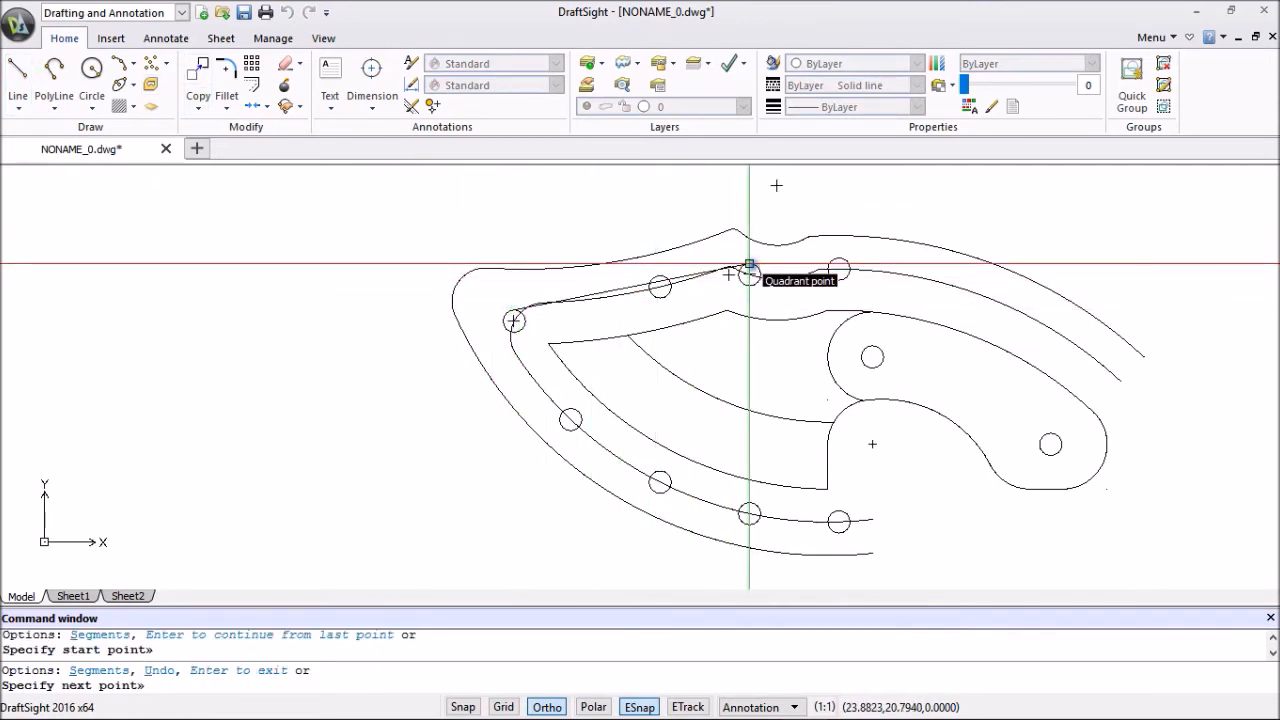
left_click(749, 339)
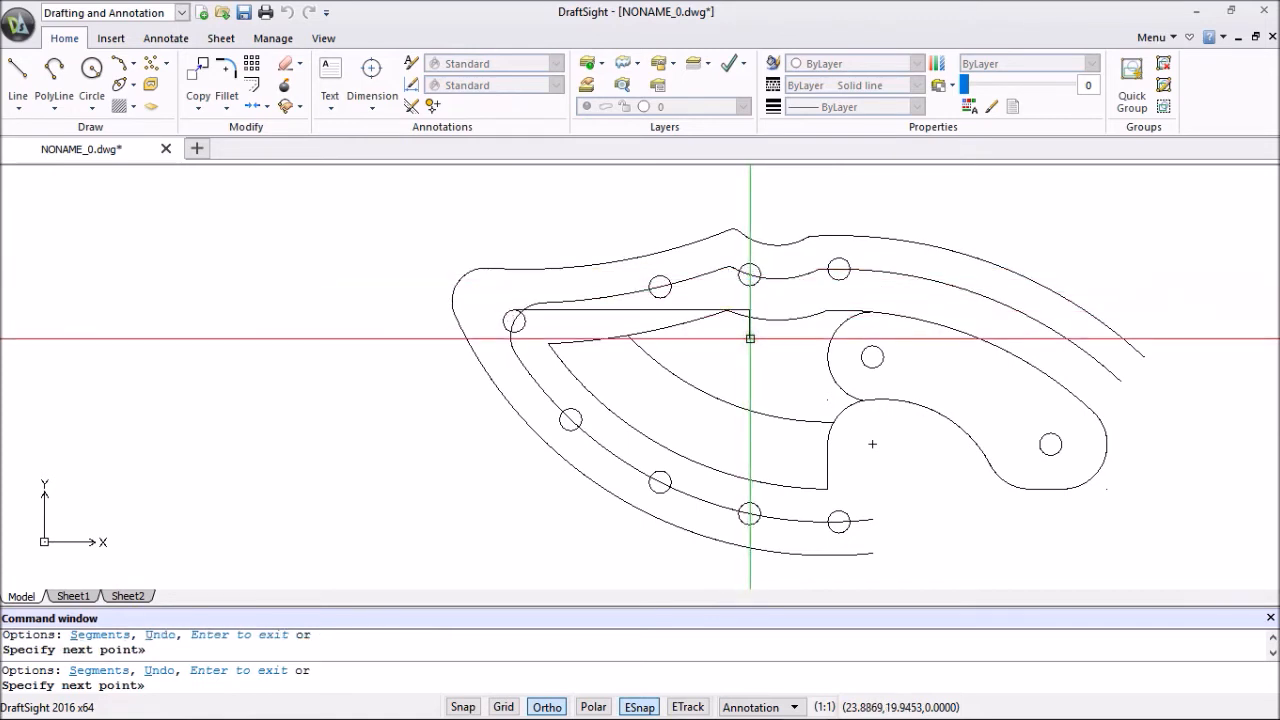
key("Escape")
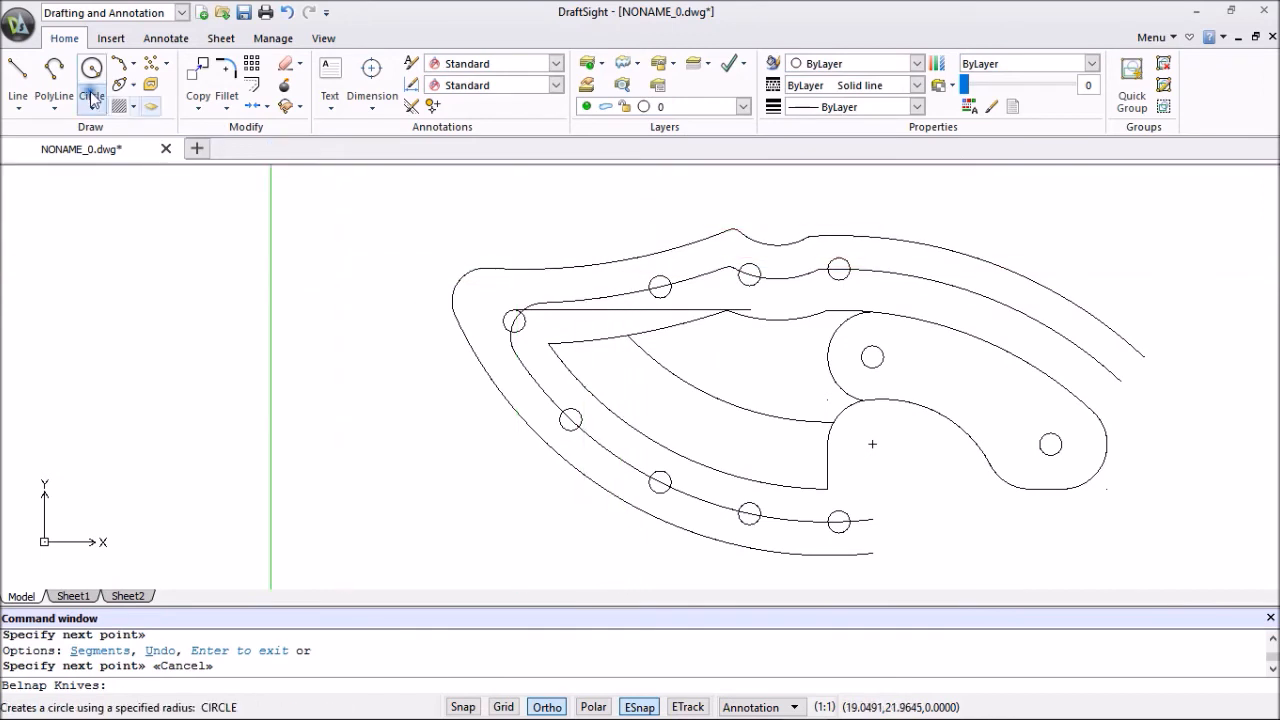
Draw a vertical line from the horizontal reference line's midpoint up past the inner and outer offset curves.
left_click(17, 68)
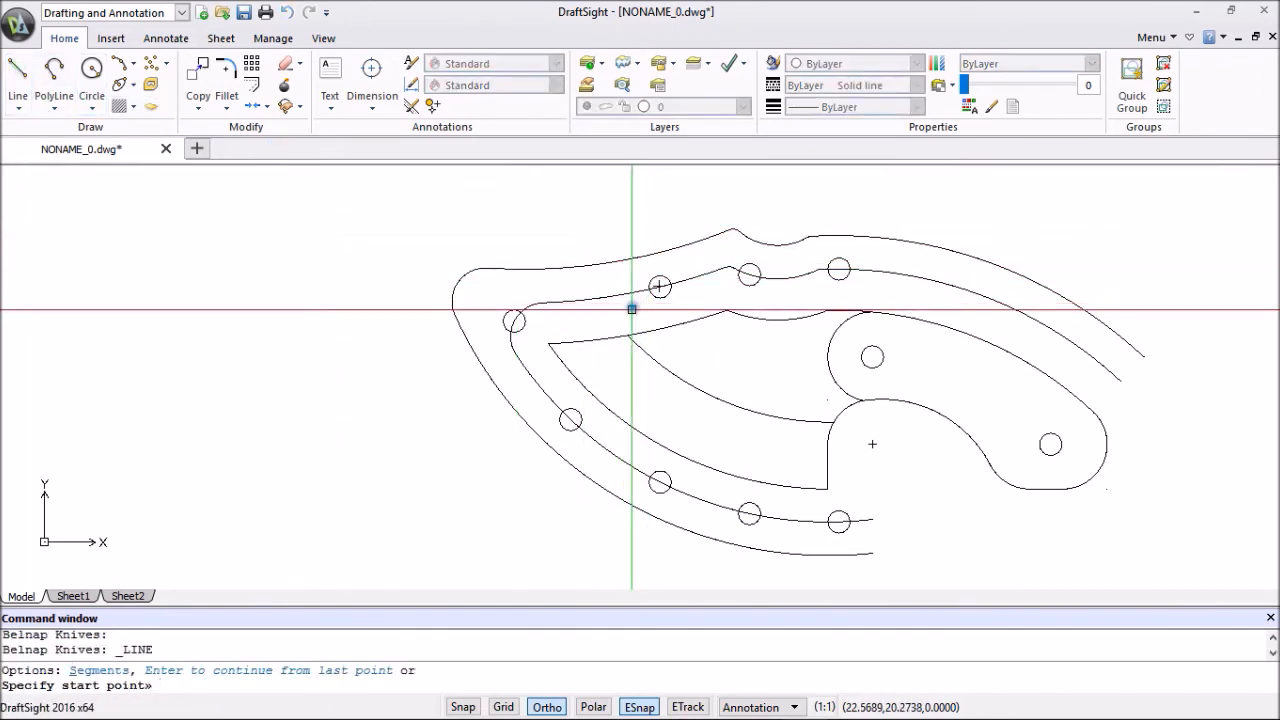
left_click(631, 309)
left_click(623, 232)
key("Escape")
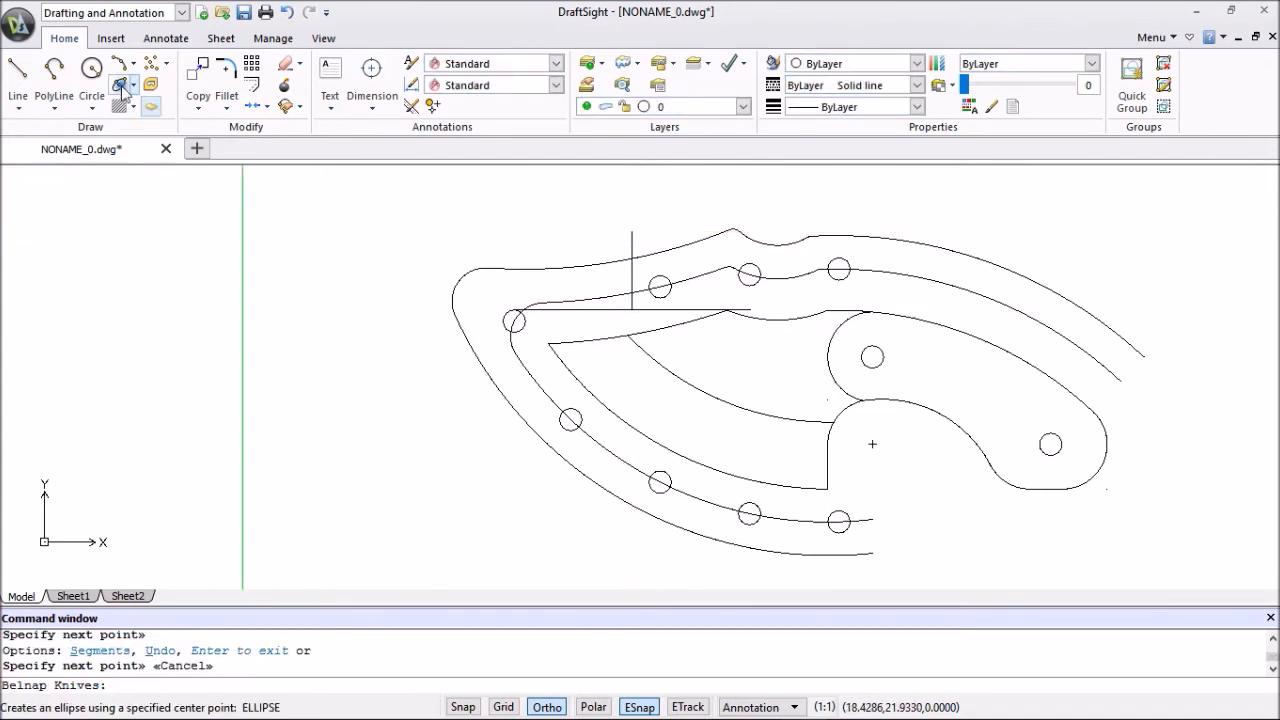
Draw a 0.1250 radius circle where the vertical reference line crosses the upper inner offset curve.
left_click(91, 68)
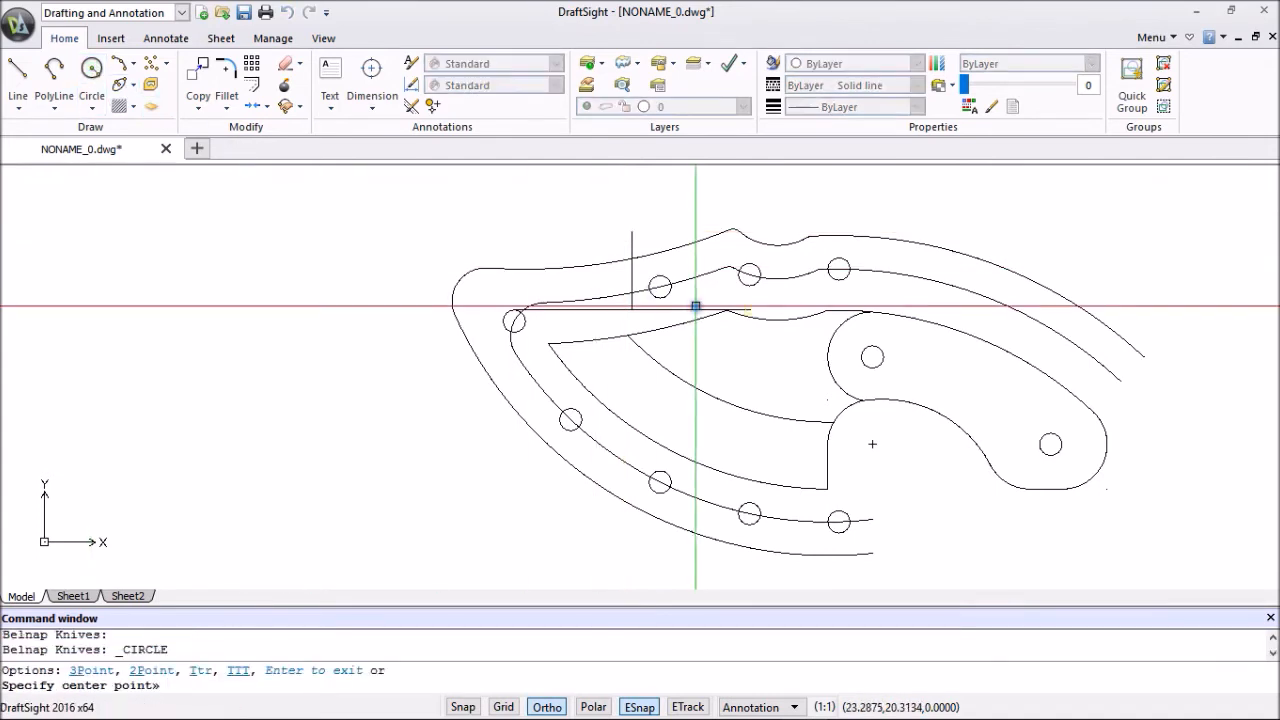
left_click(631, 292)
key("Return")
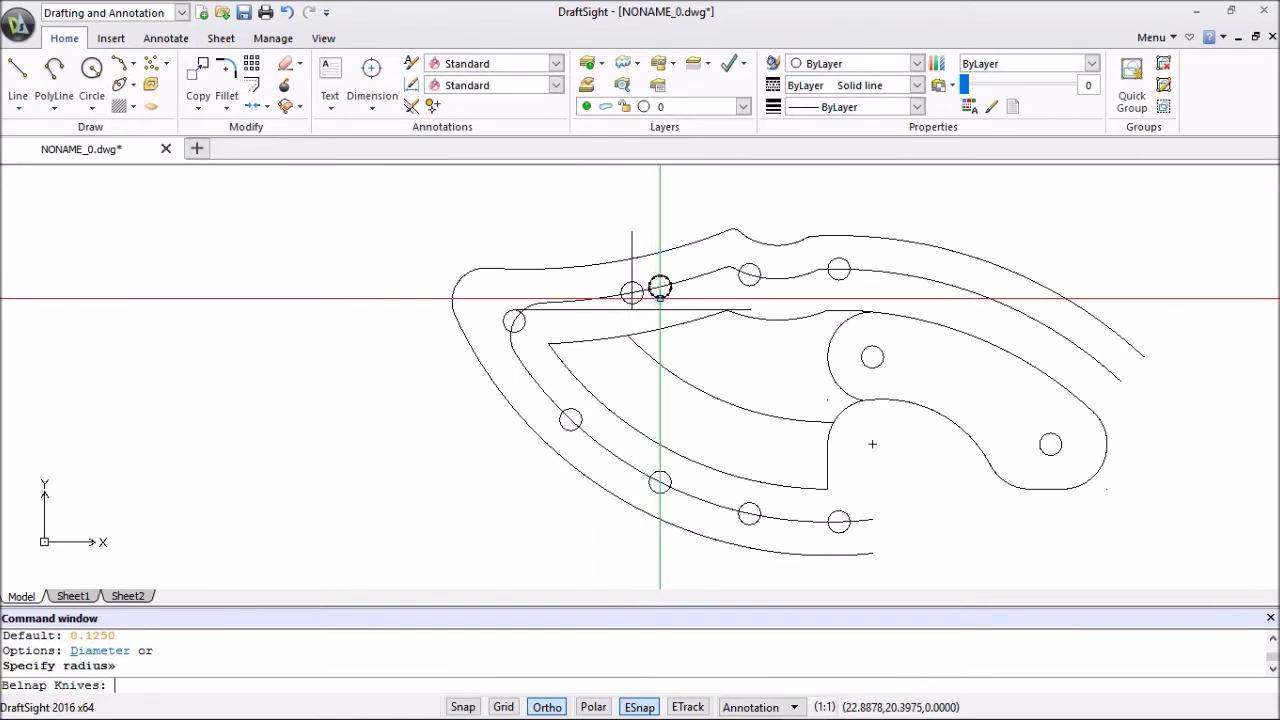
Cut the old hole beside the new circle along with the horizontal and vertical reference lines.
left_click(659, 287)
left_click(660, 308)
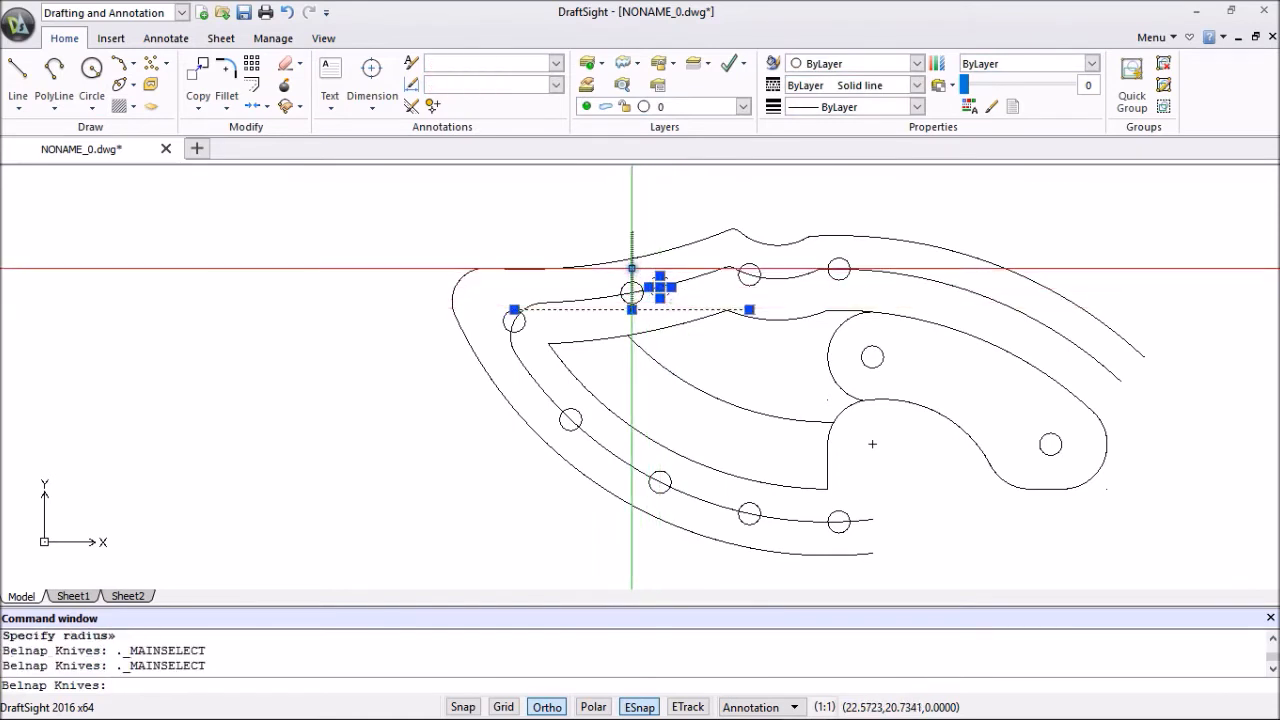
right_click(524, 201)
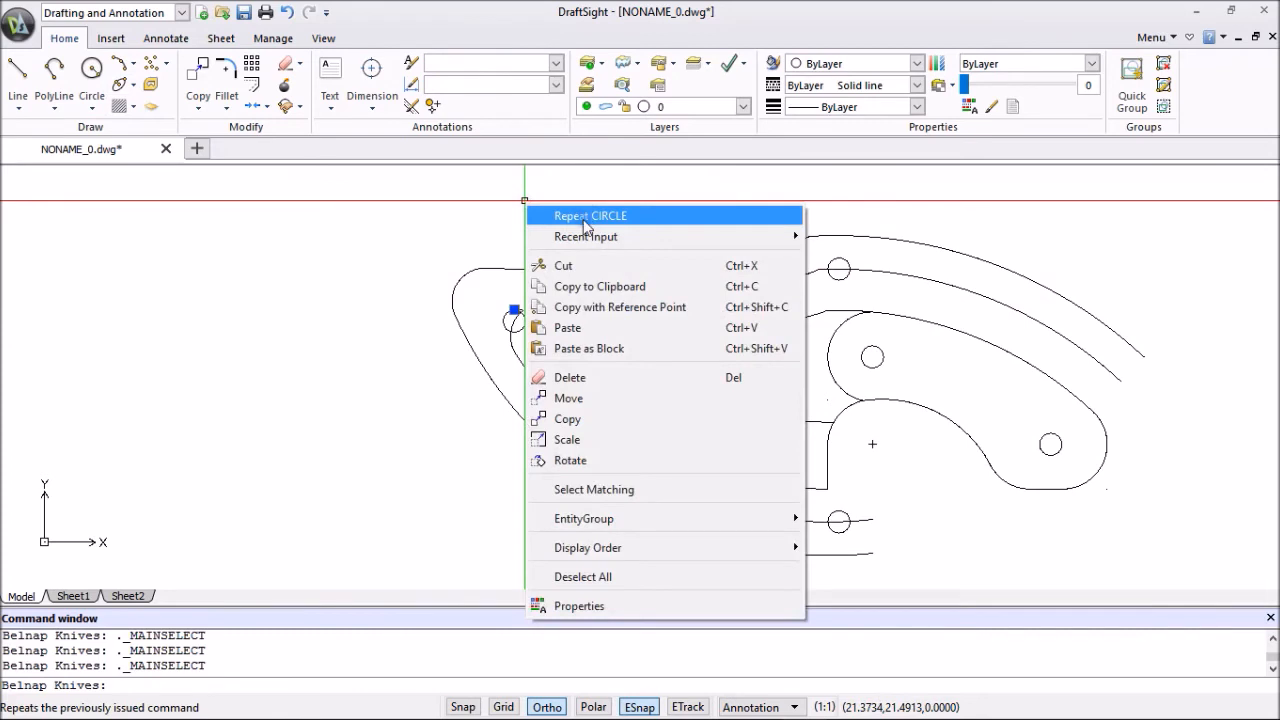
left_click(577, 262)
Draw a vertical line from the center mark below the knife's pivot hole down to the end of the lower outer sheath curve.
scroll(580, 257, "down", 4)
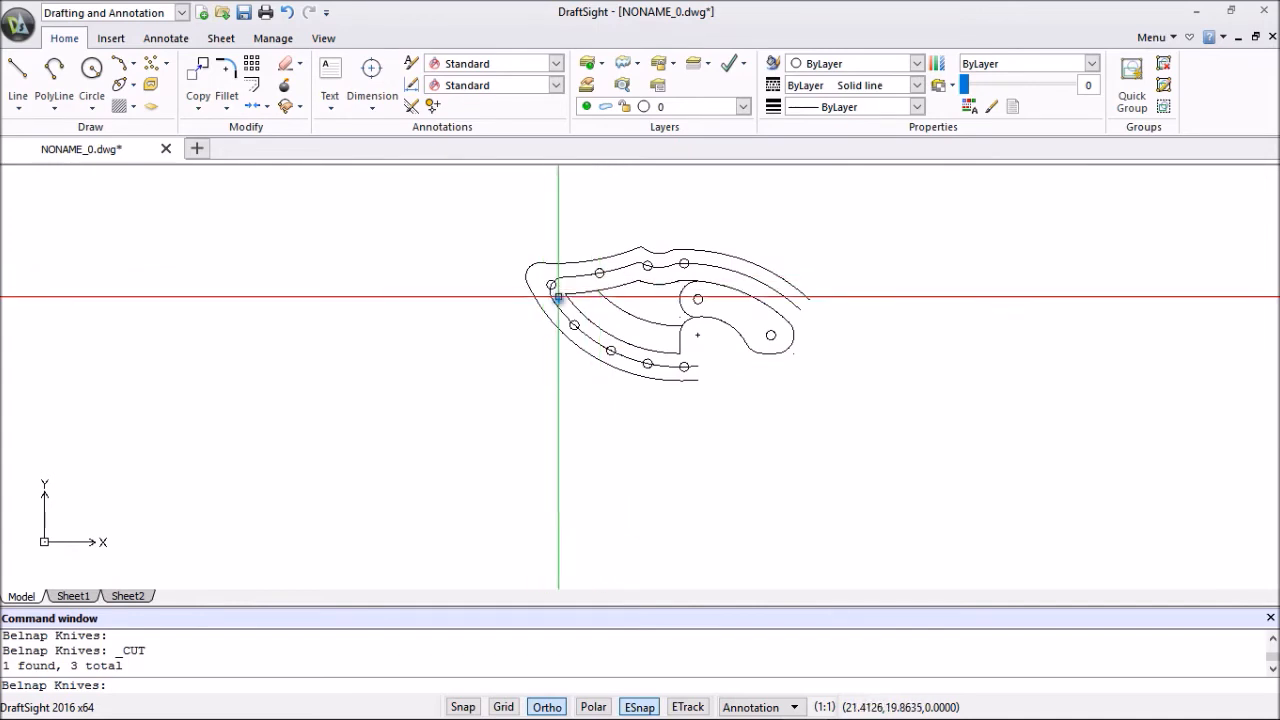
scroll(700, 430, "down", 1)
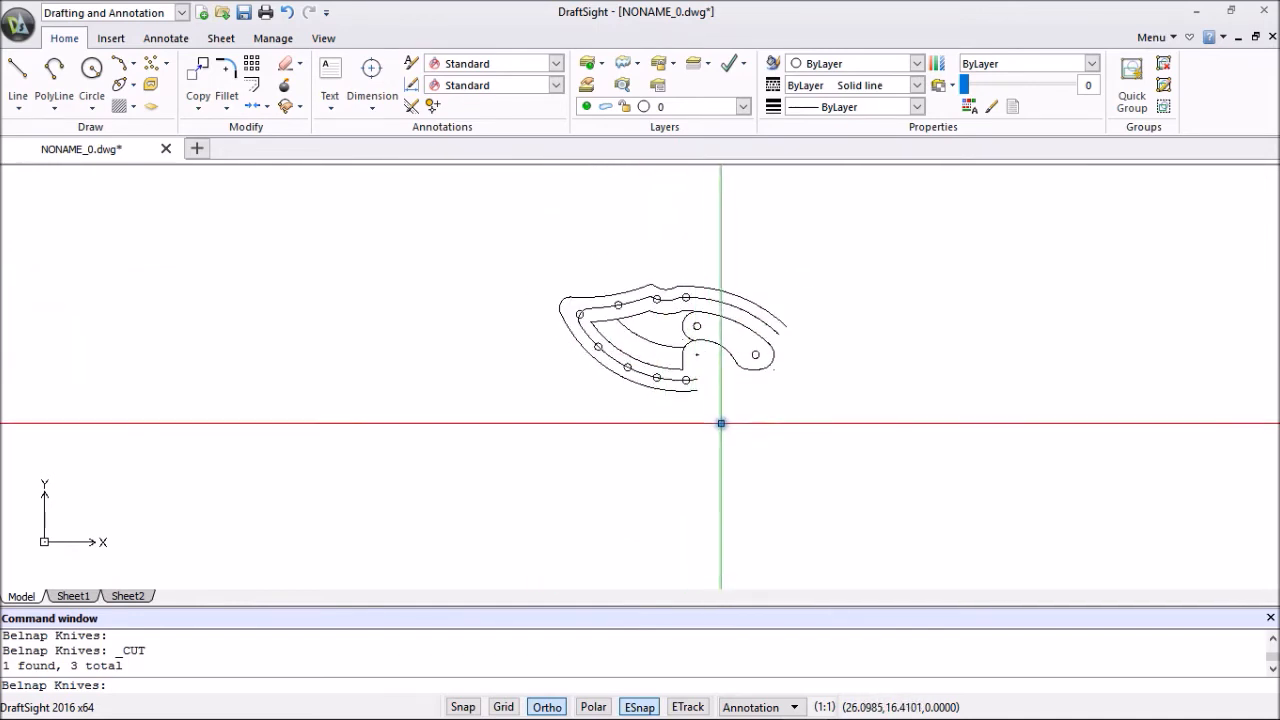
scroll(817, 374, "up", 2)
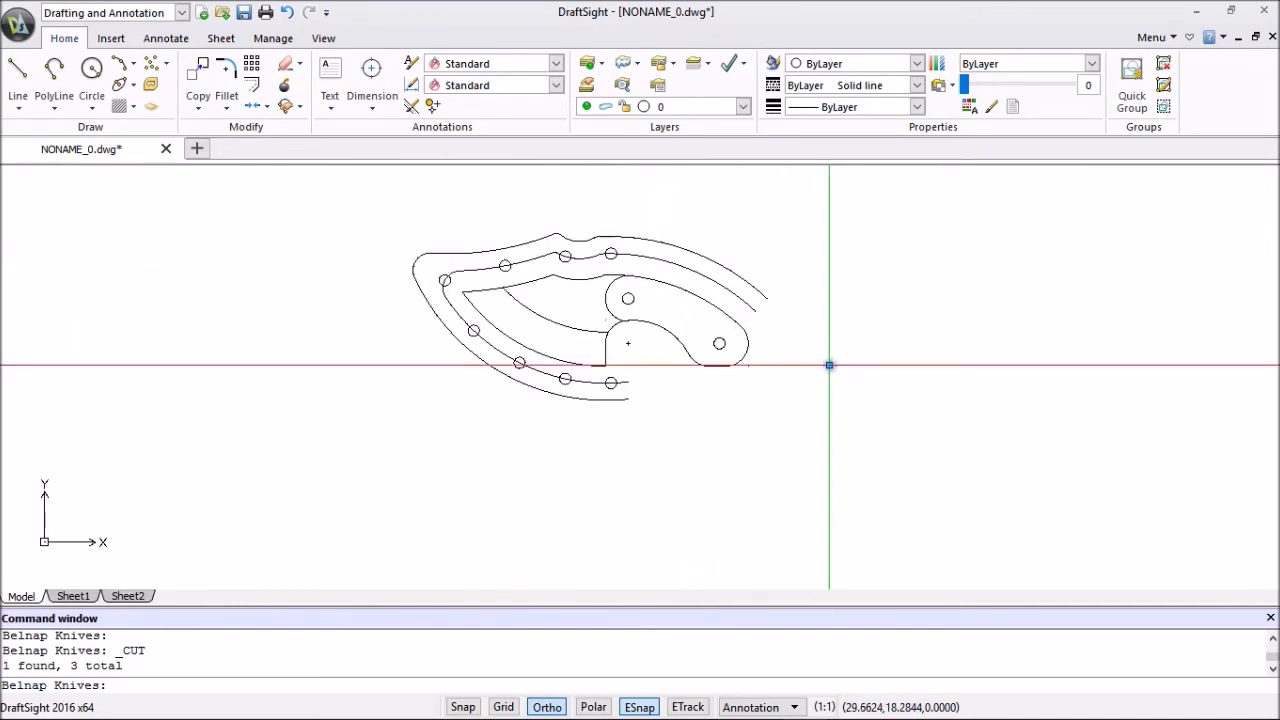
scroll(835, 345, "up", 1)
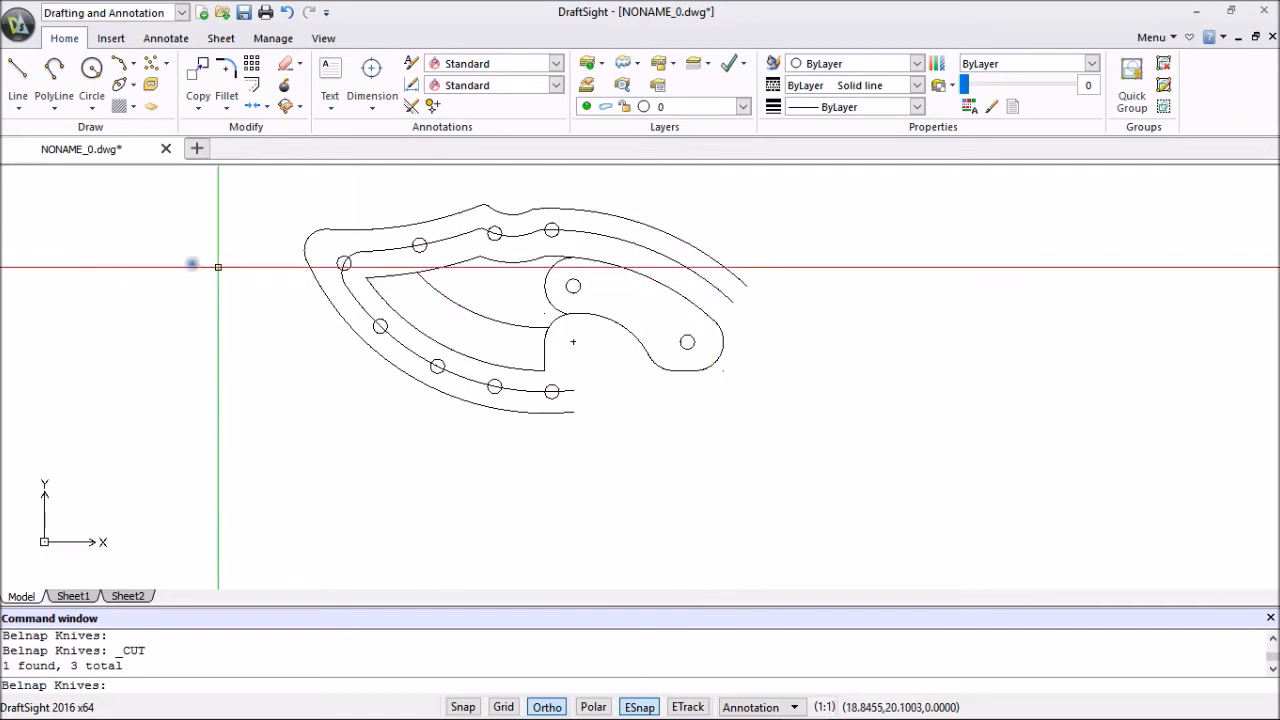
left_click(17, 75)
scroll(520, 343, "up", 3)
scroll(601, 343, "up", 3)
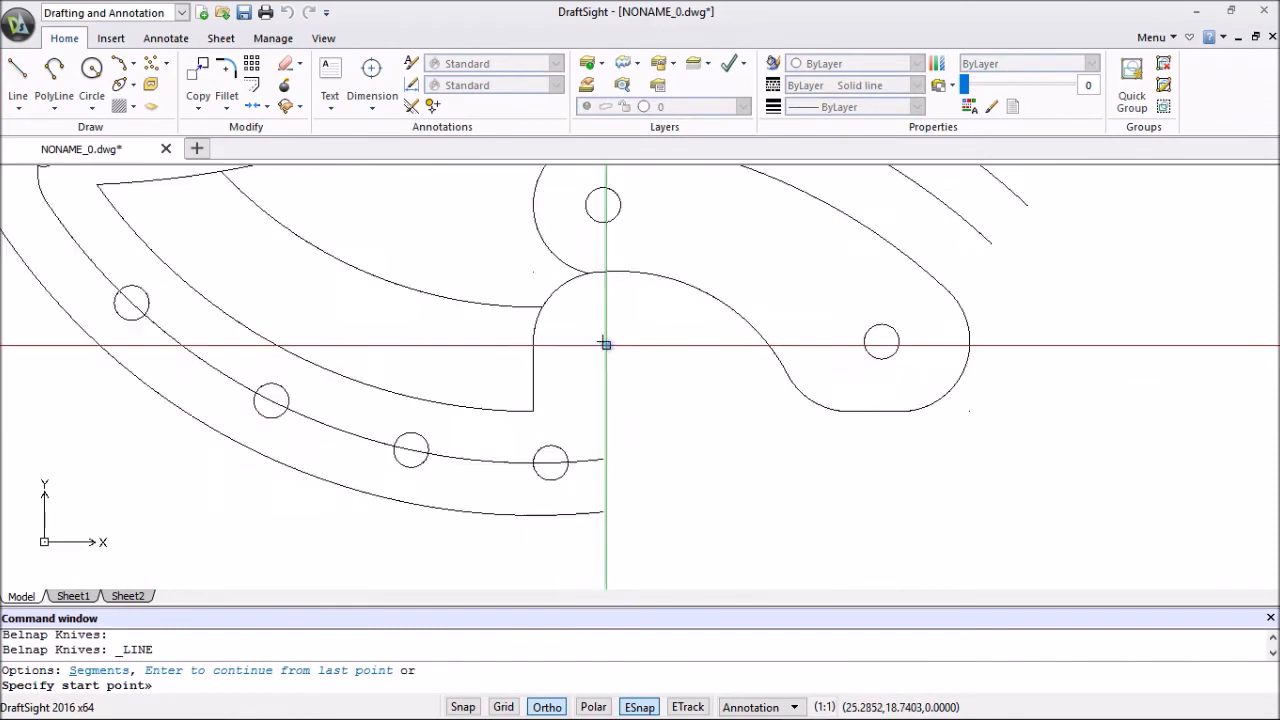
left_click(601, 340)
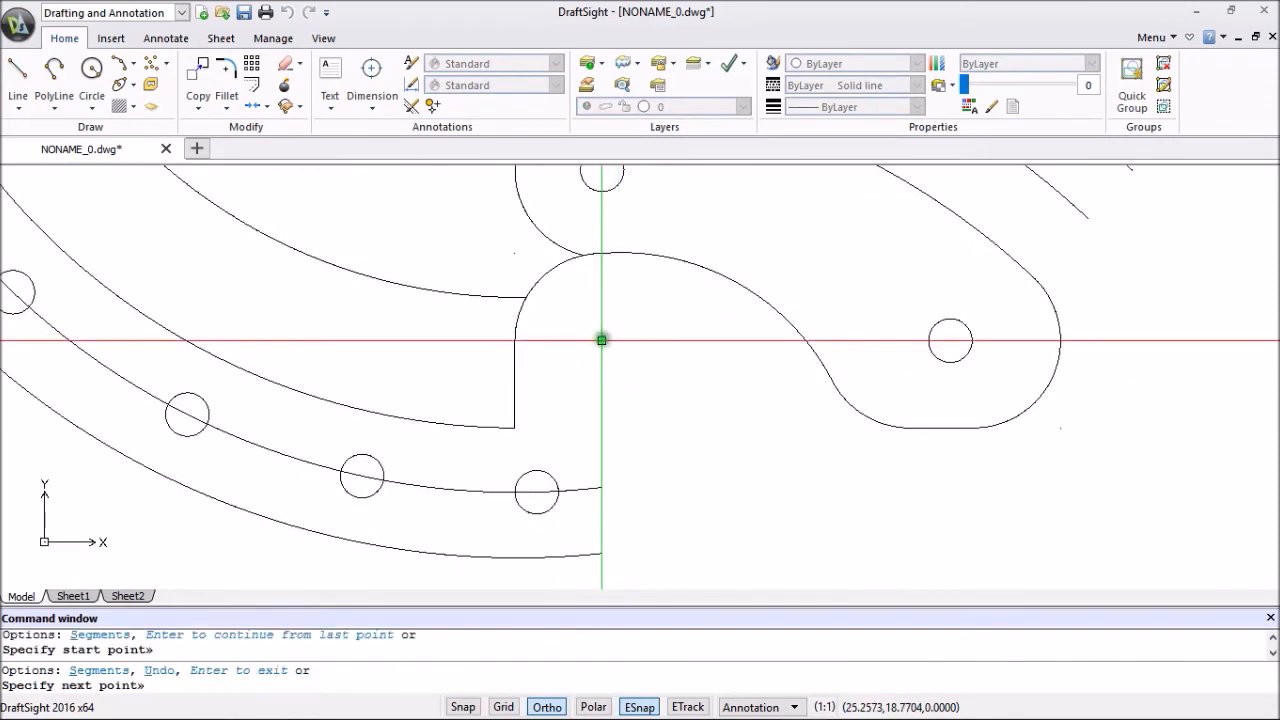
scroll(611, 553, "down", 2)
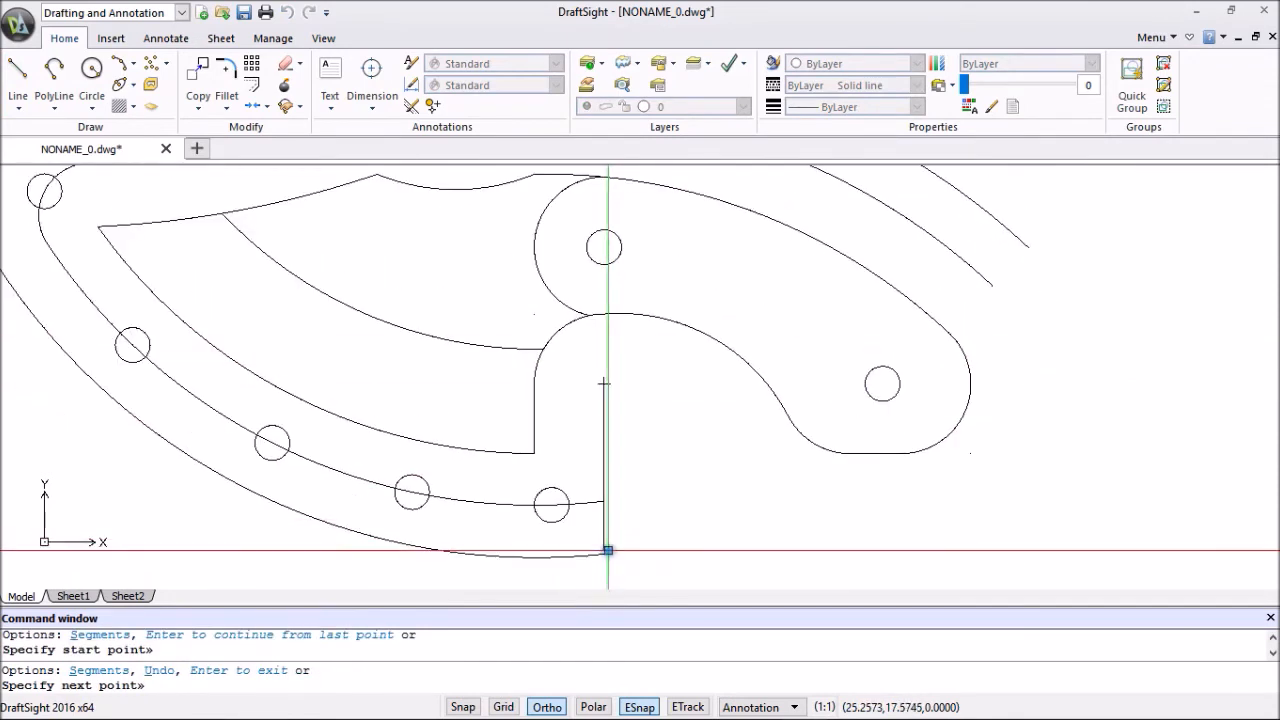
left_click(604, 553)
key("Escape")
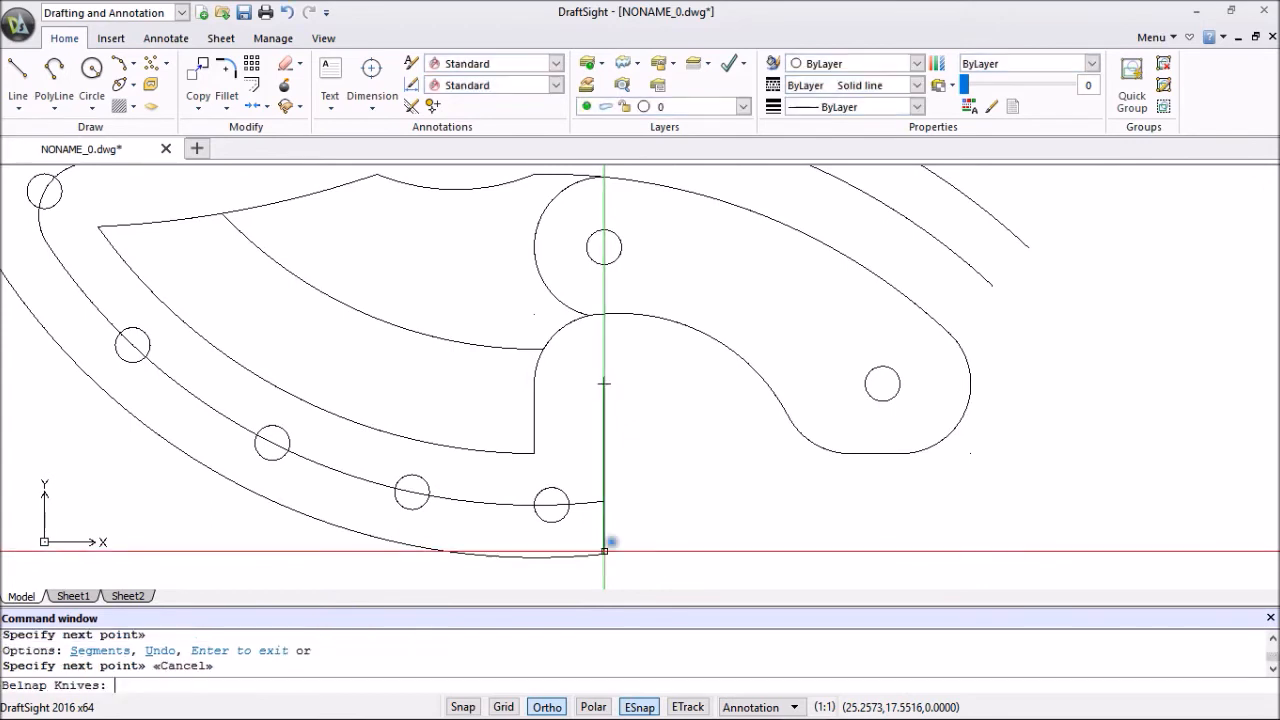
Stretch the vertical line's upper end straight up past the upper outer sheath curve.
scroll(640, 489, "down", 3)
middle_click_drag(654, 480, 633, 517)
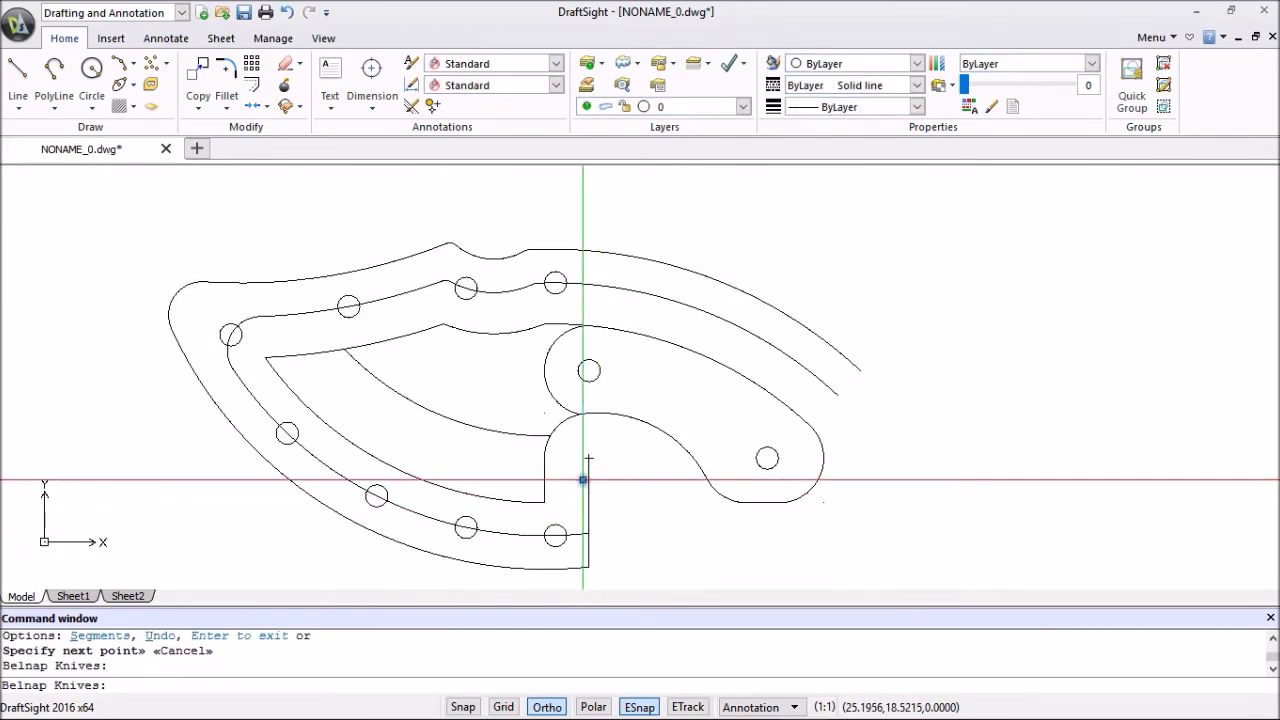
left_click(589, 486)
left_click(588, 458)
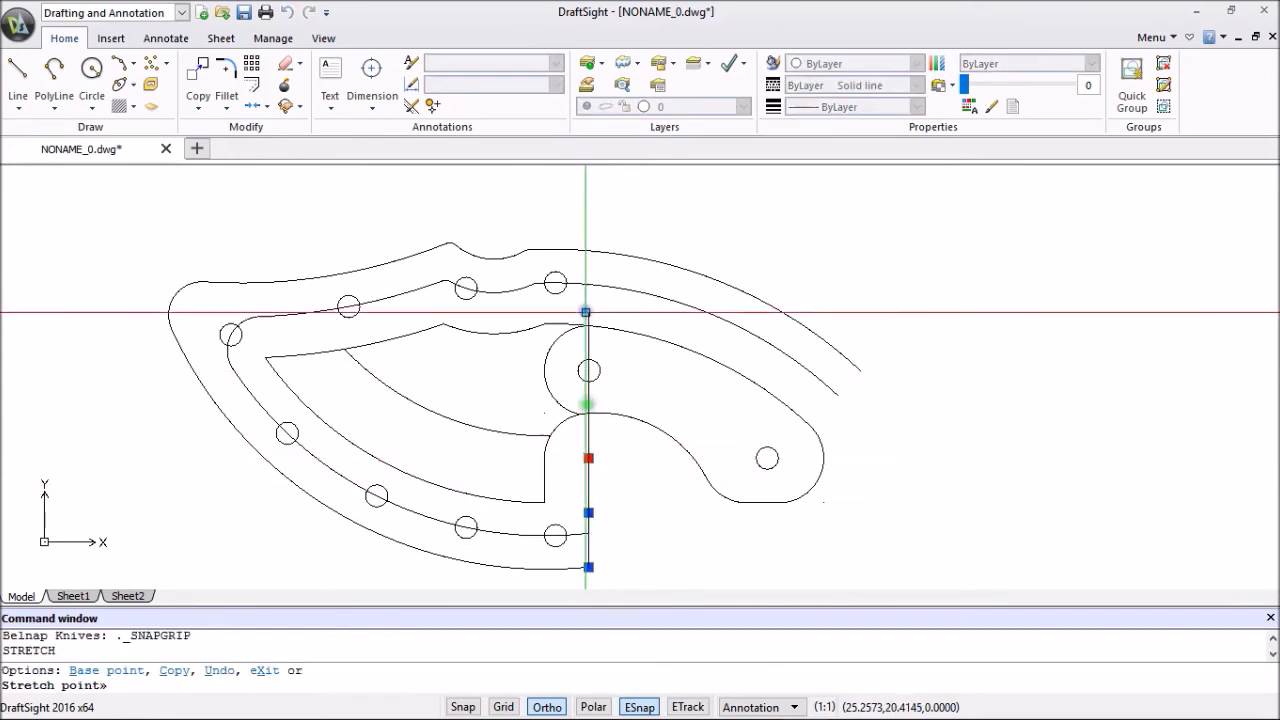
left_click(589, 232)
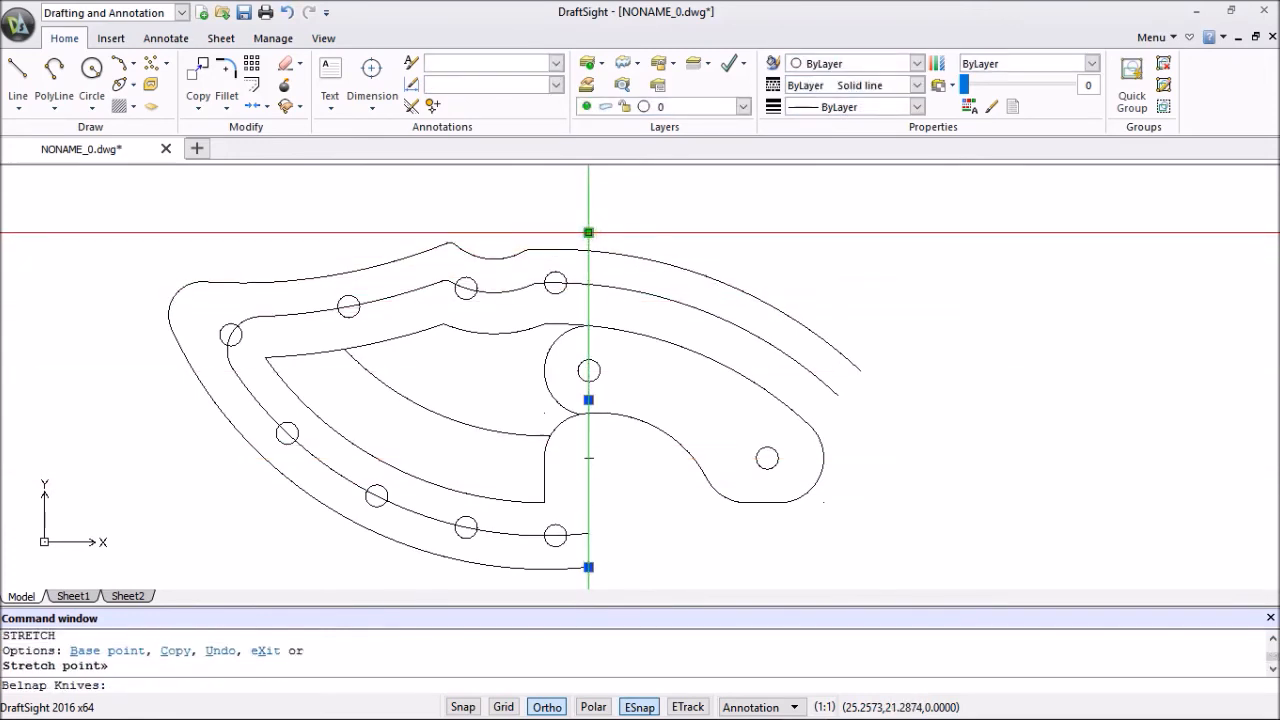
key("Escape")
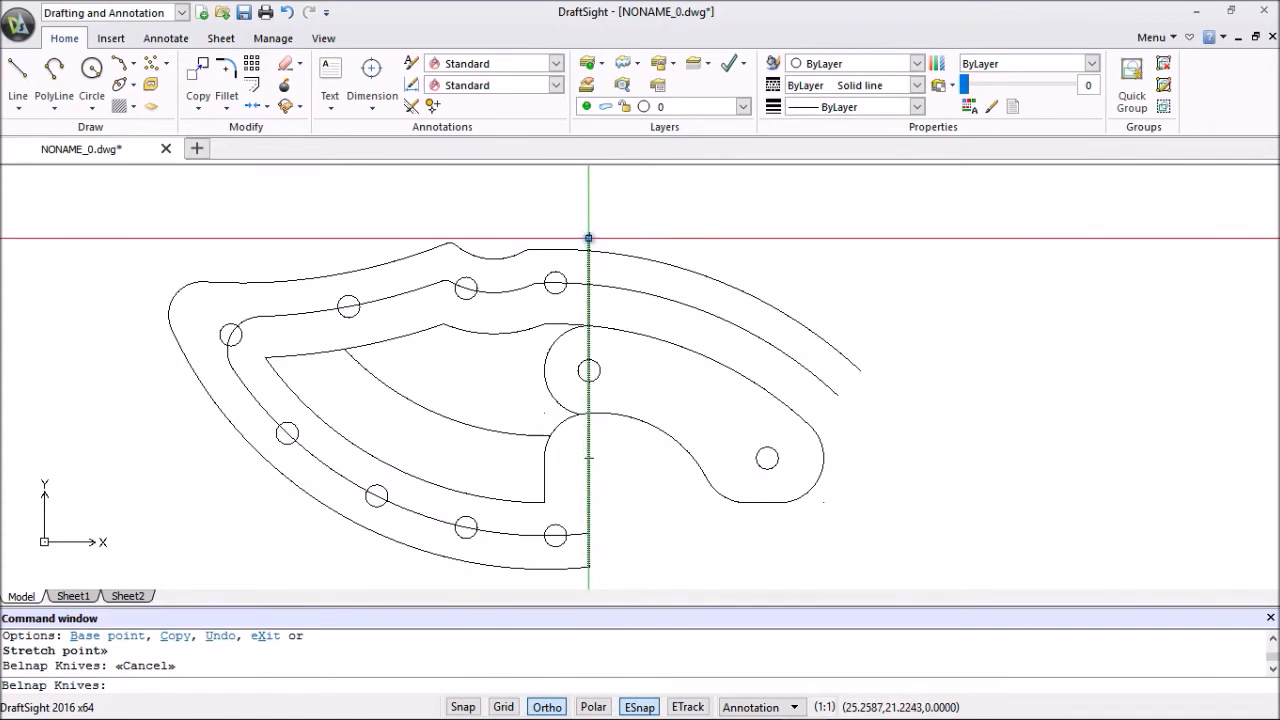
Shorten the vertical line so its upper end lies on the upper outer sheath curve.
left_click(587, 236)
left_click(588, 234)
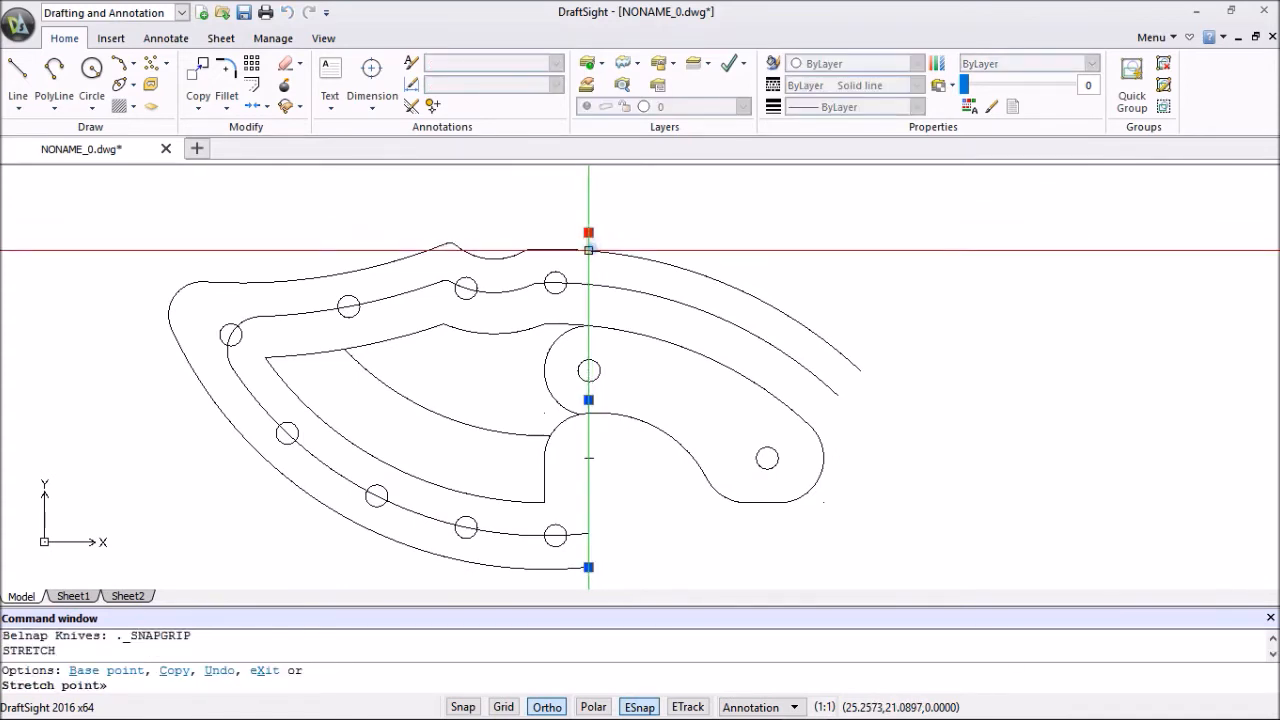
key("Escape")
Draw a .375 radius circle concentric with the upper-curve hole nearest the vertical line.
scroll(639, 245, "down", 3)
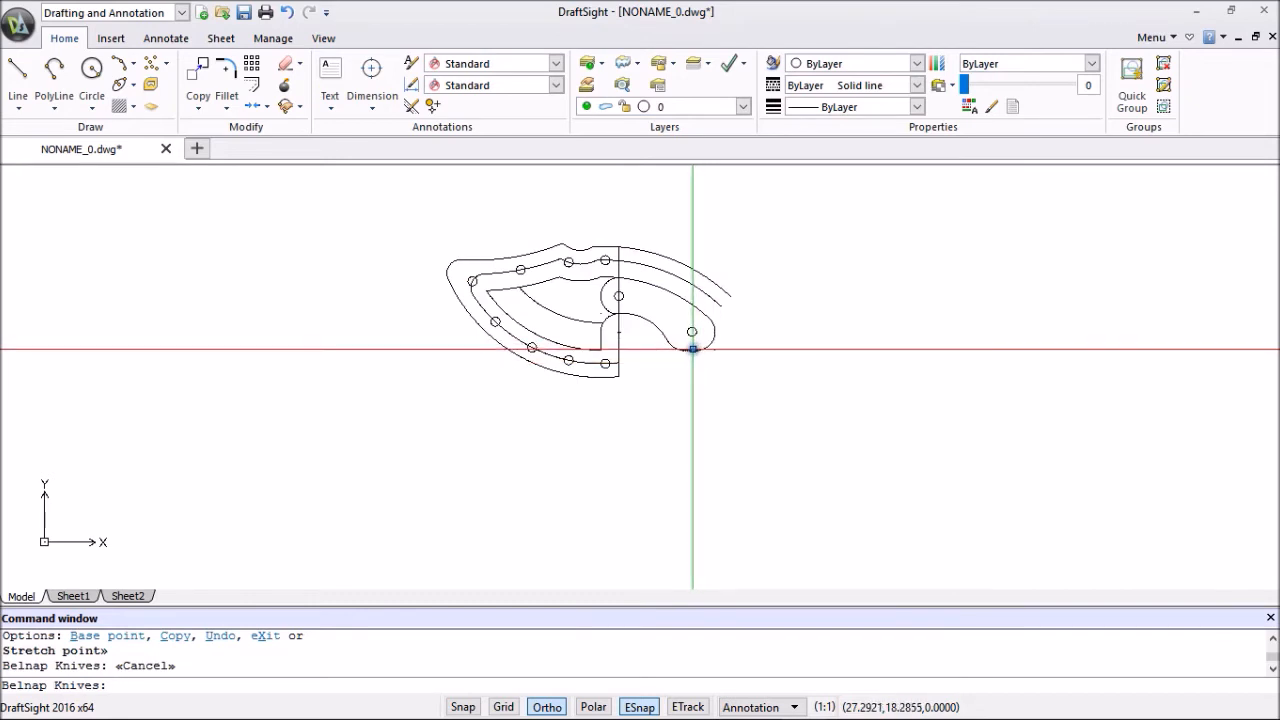
scroll(692, 348, "up", 3)
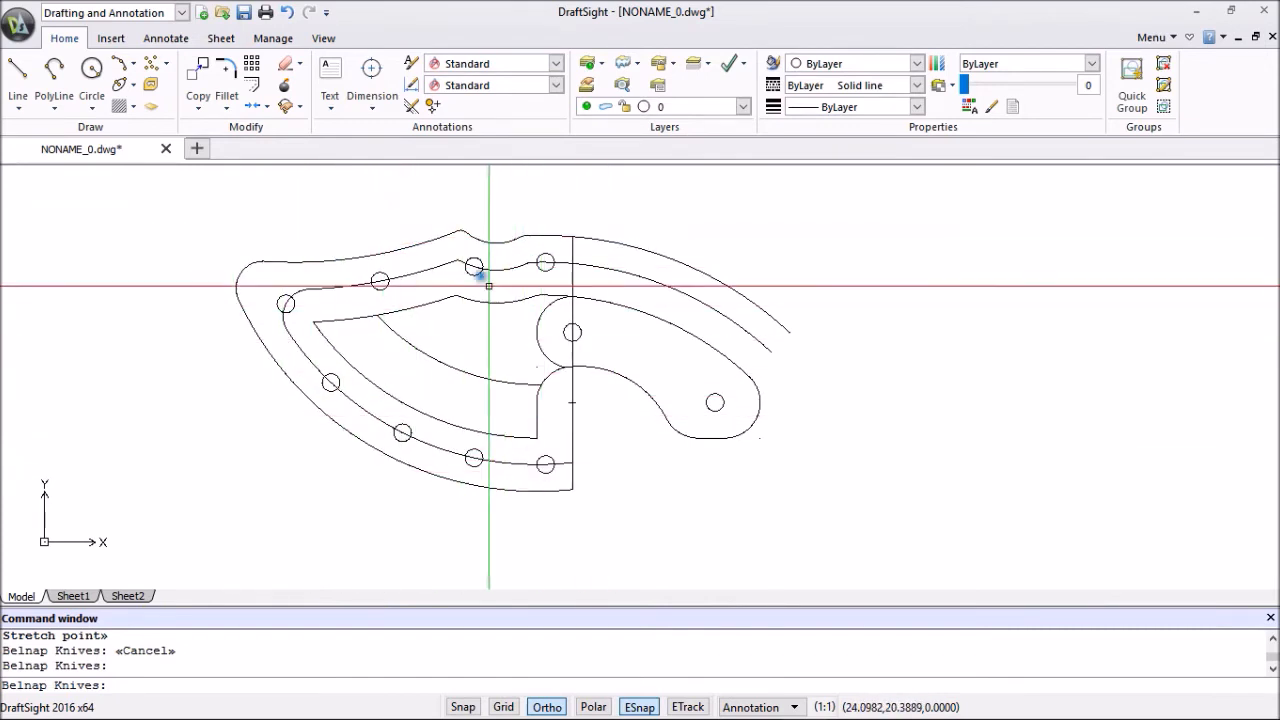
left_click(97, 67)
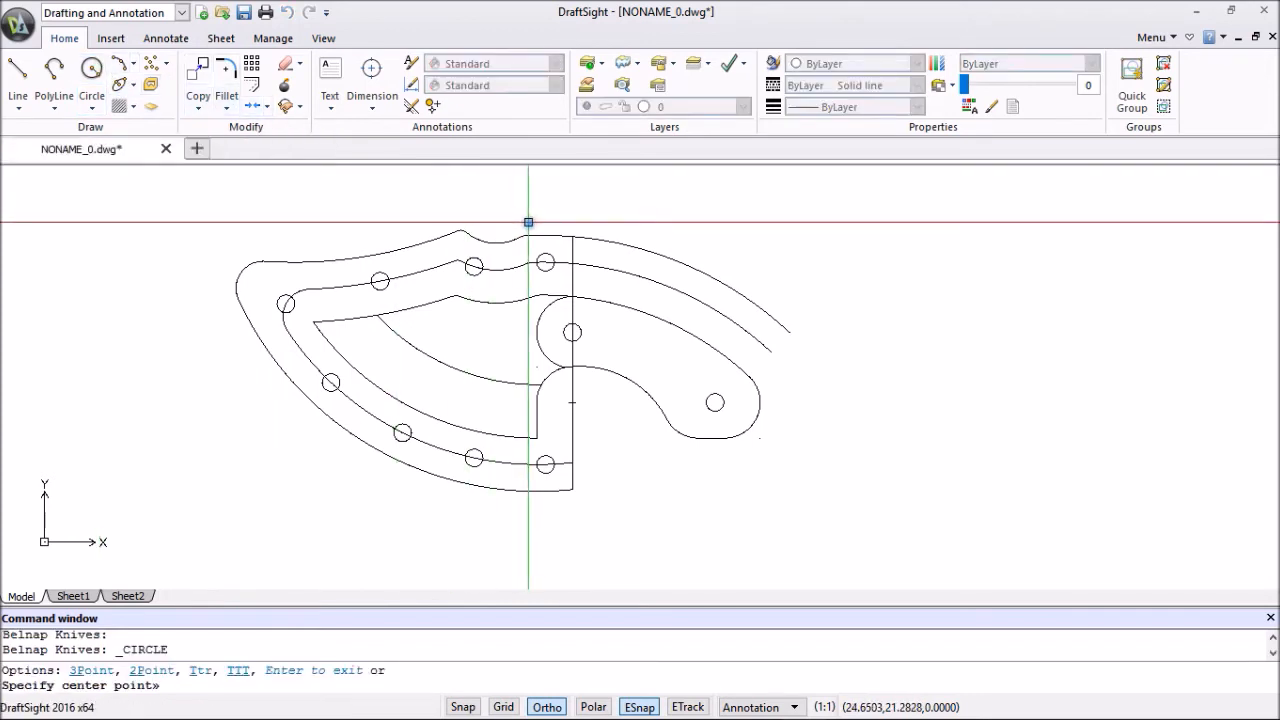
scroll(528, 232, "up", 4)
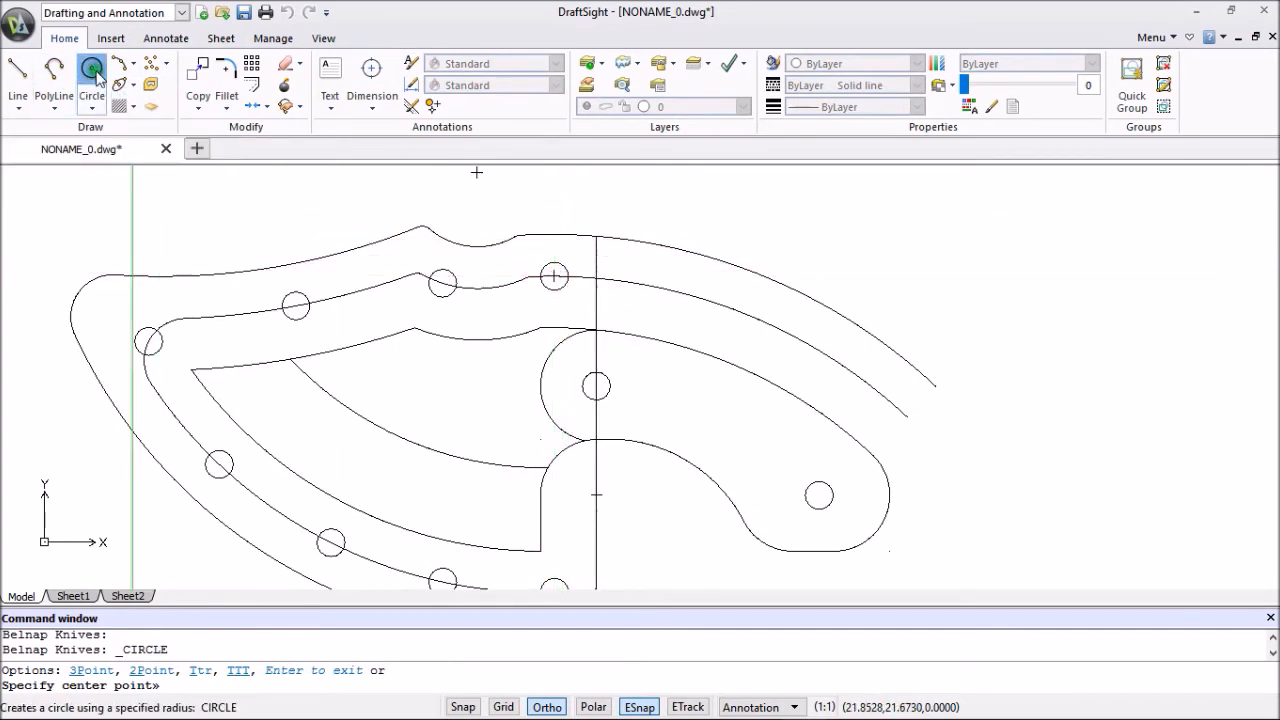
left_click(553, 272)
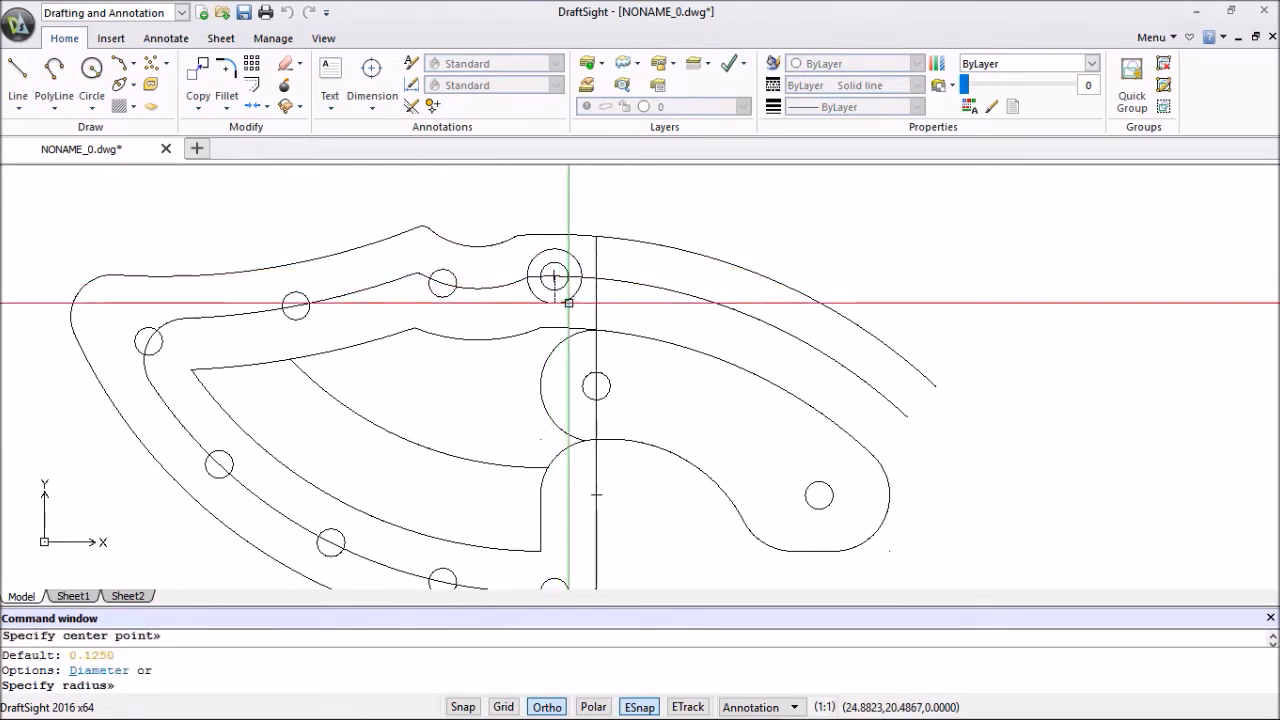
type("r")
key("Return")
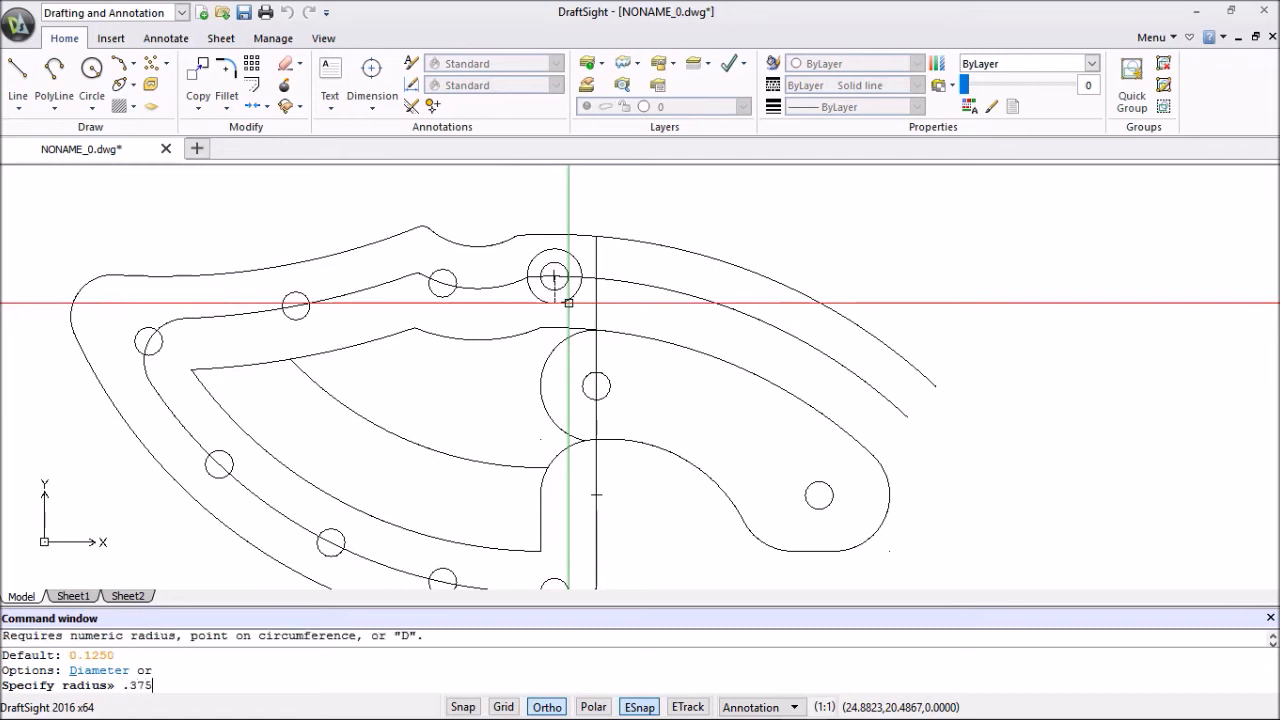
key("Return")
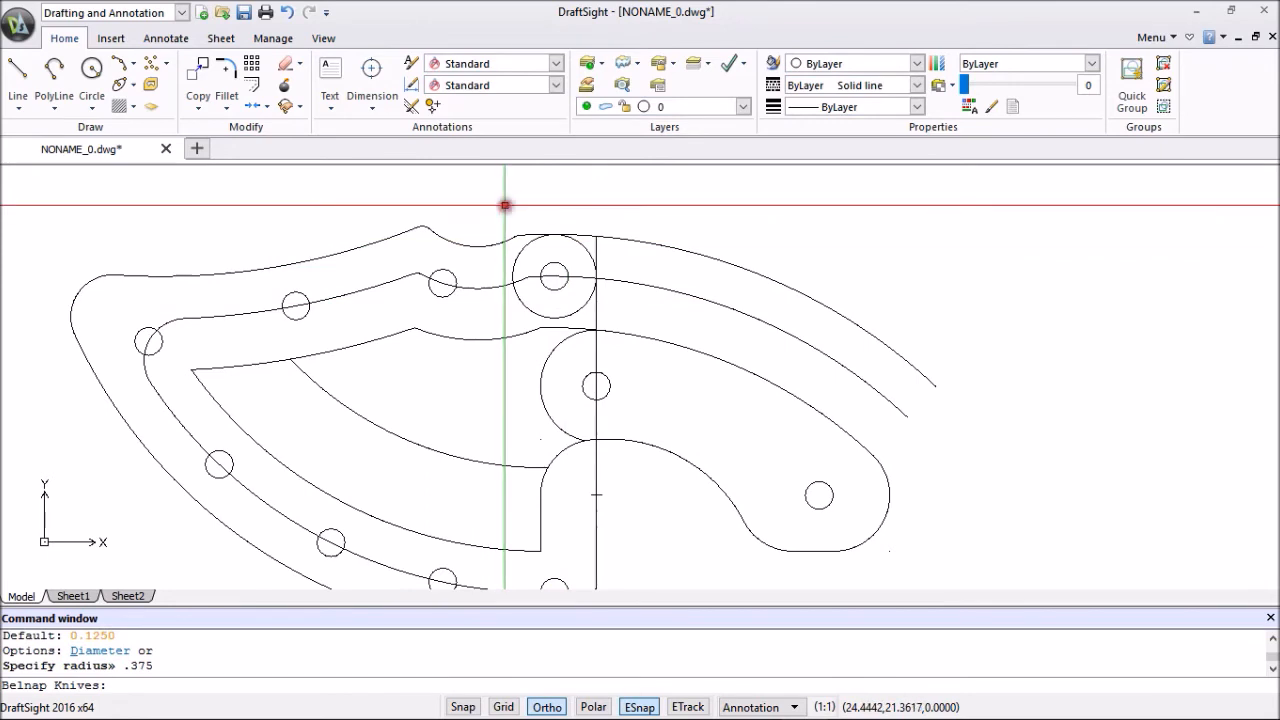
Draw 0.3750 radius circles centered on the next two holes along the upper curve toward the tip.
right_click(505, 204)
left_click(571, 228)
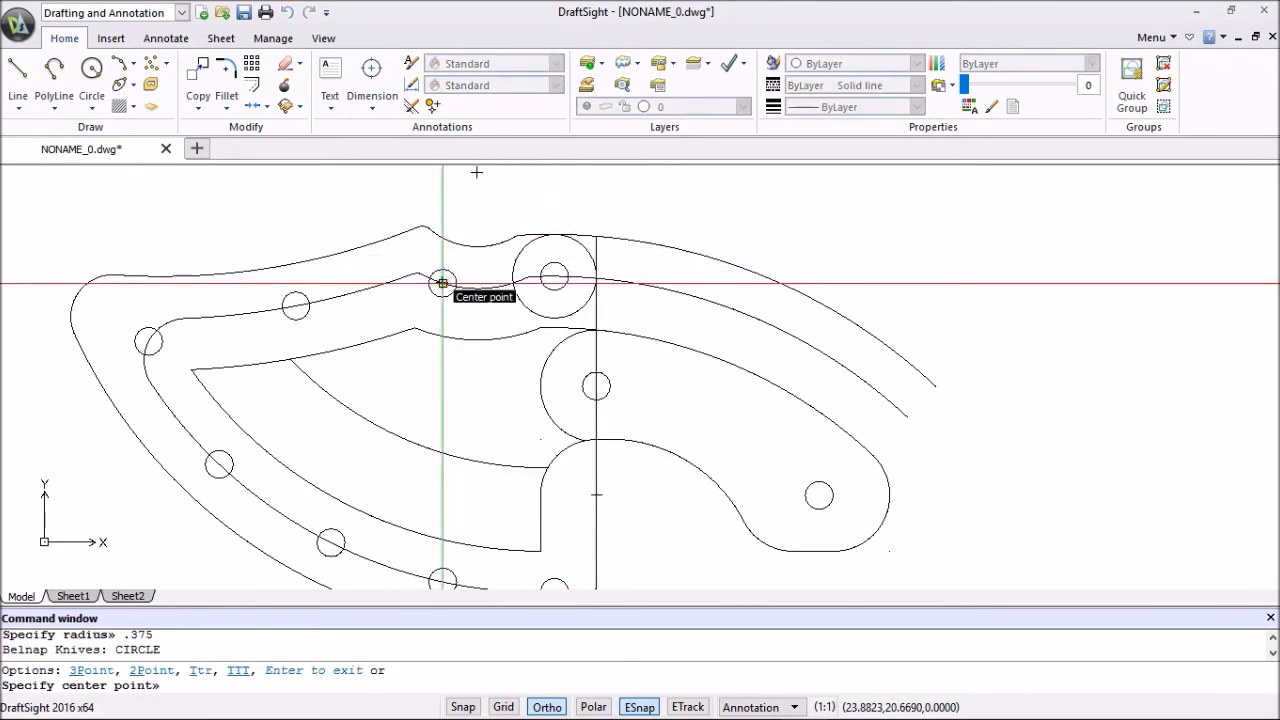
left_click(443, 284)
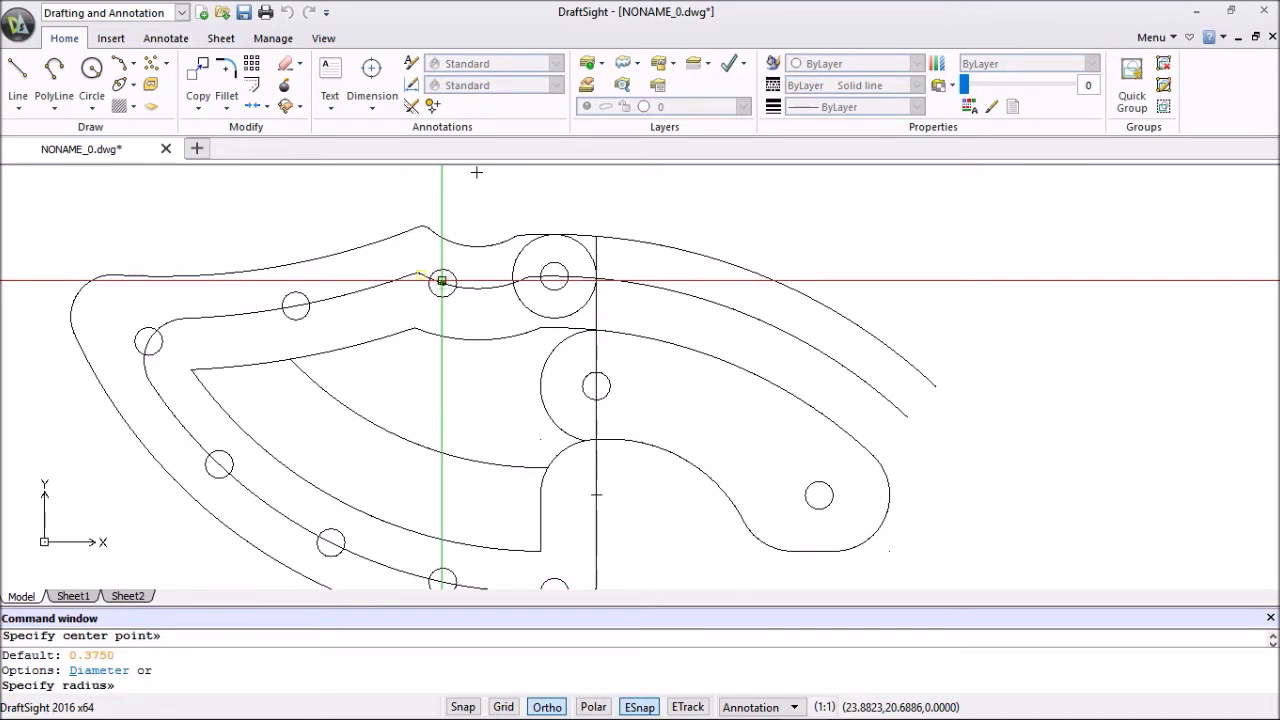
key("Return")
right_click(314, 206)
left_click(345, 217)
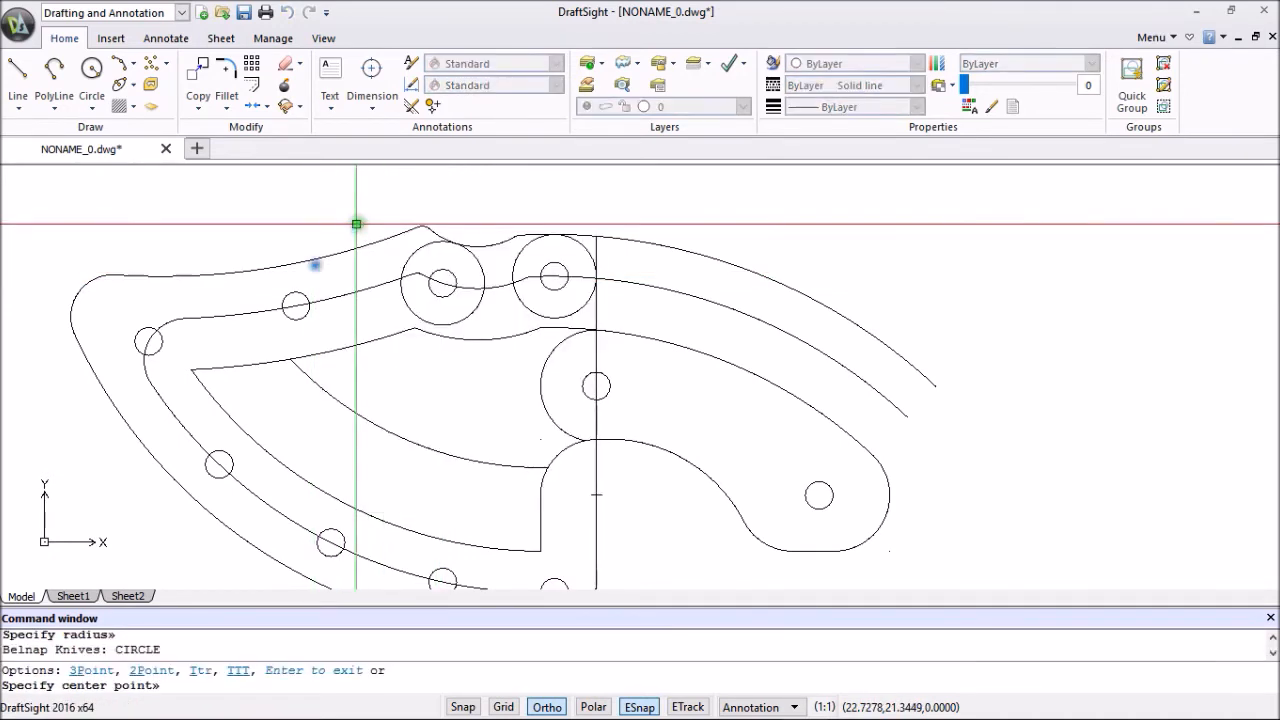
left_click(296, 305)
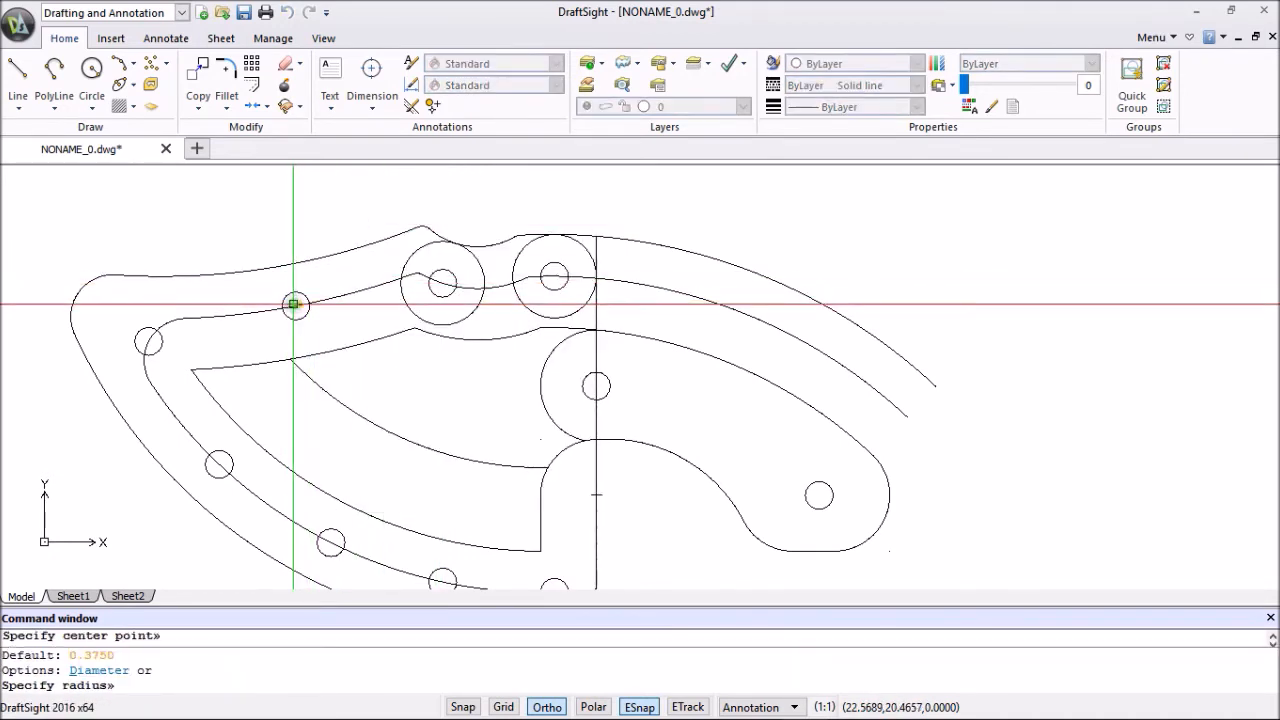
key("Return")
Draw 0.3750 radius circles centered on the sheath's tip hole and on the first hole along the lower curve.
right_click(207, 236)
left_click(262, 250)
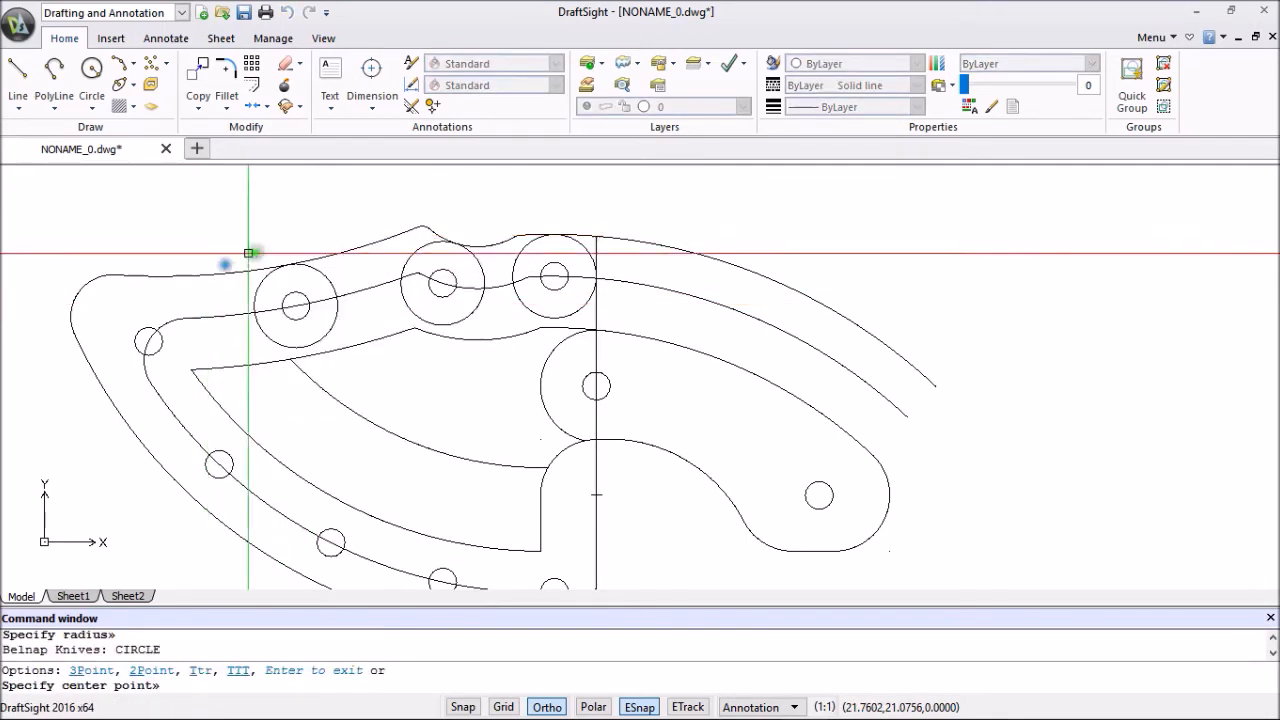
left_click(185, 358)
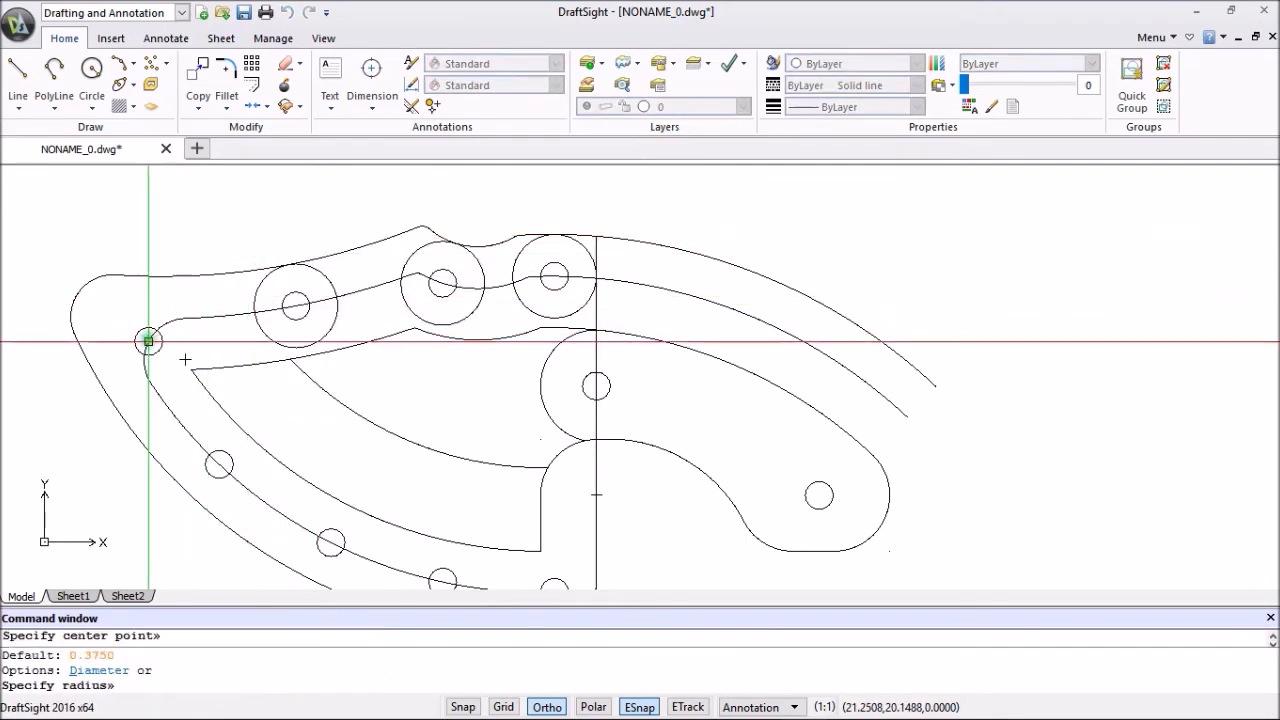
key("Return")
scroll(230, 324, "down", 3)
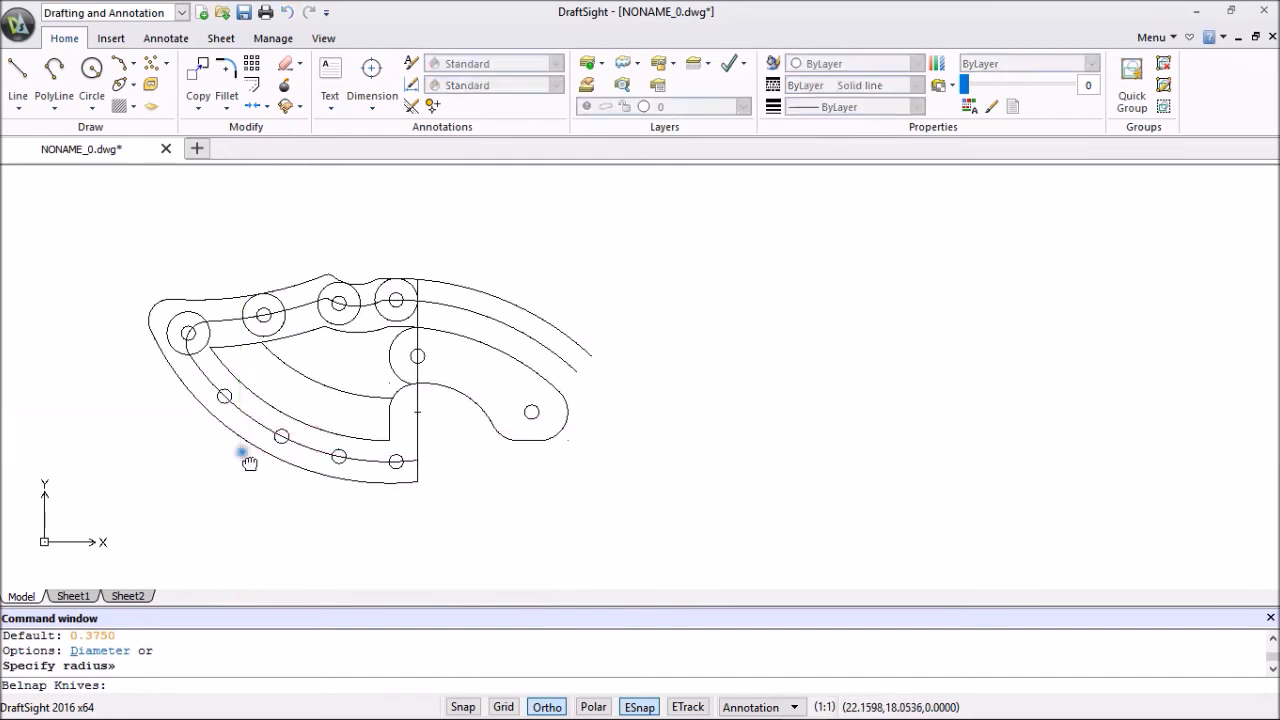
middle_click_drag(249, 457, 280, 400)
right_click(204, 390)
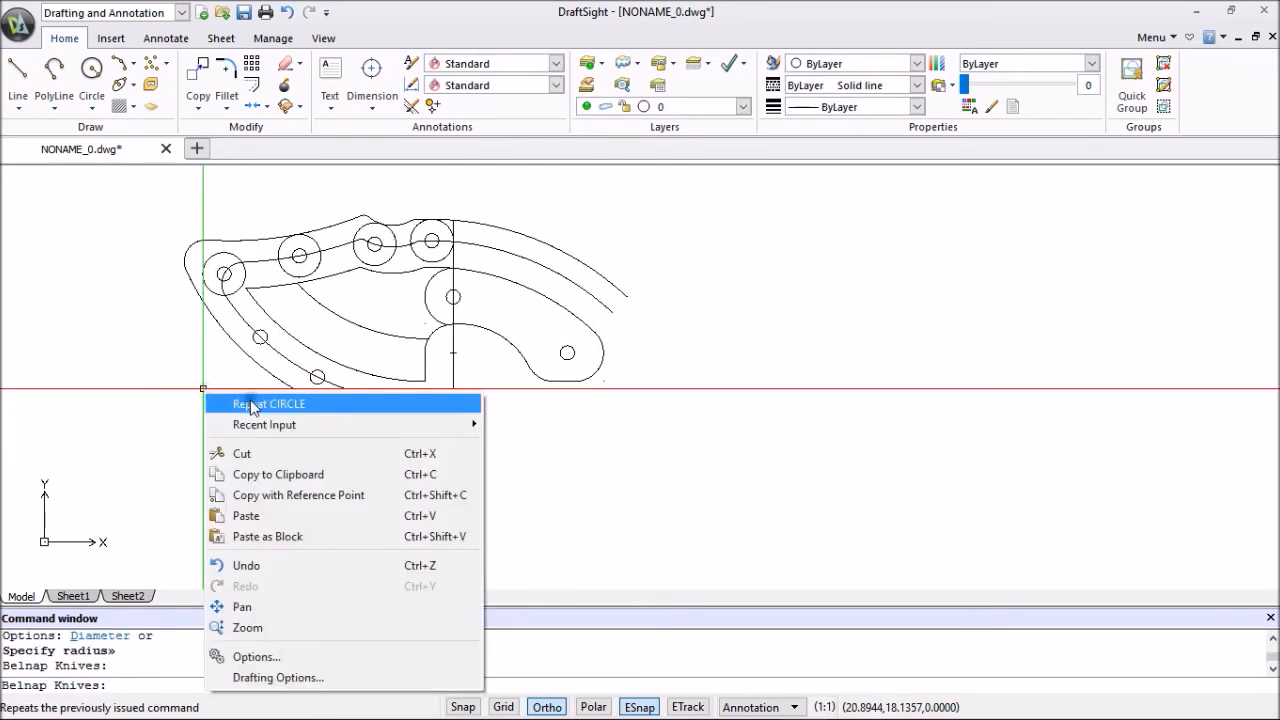
left_click(251, 404)
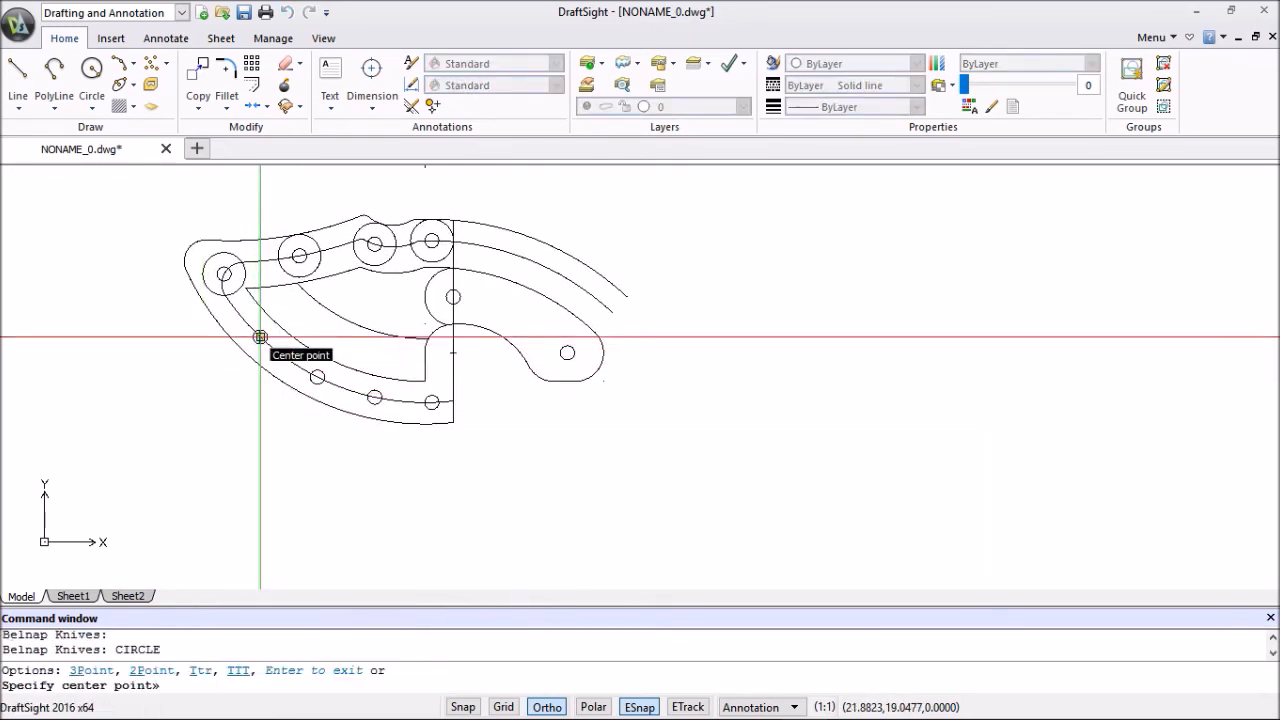
left_click(260, 337)
key("Return")
Draw 0.3750 radius circles centered on the second and third holes along the lower curve.
right_click(209, 388)
left_click(259, 397)
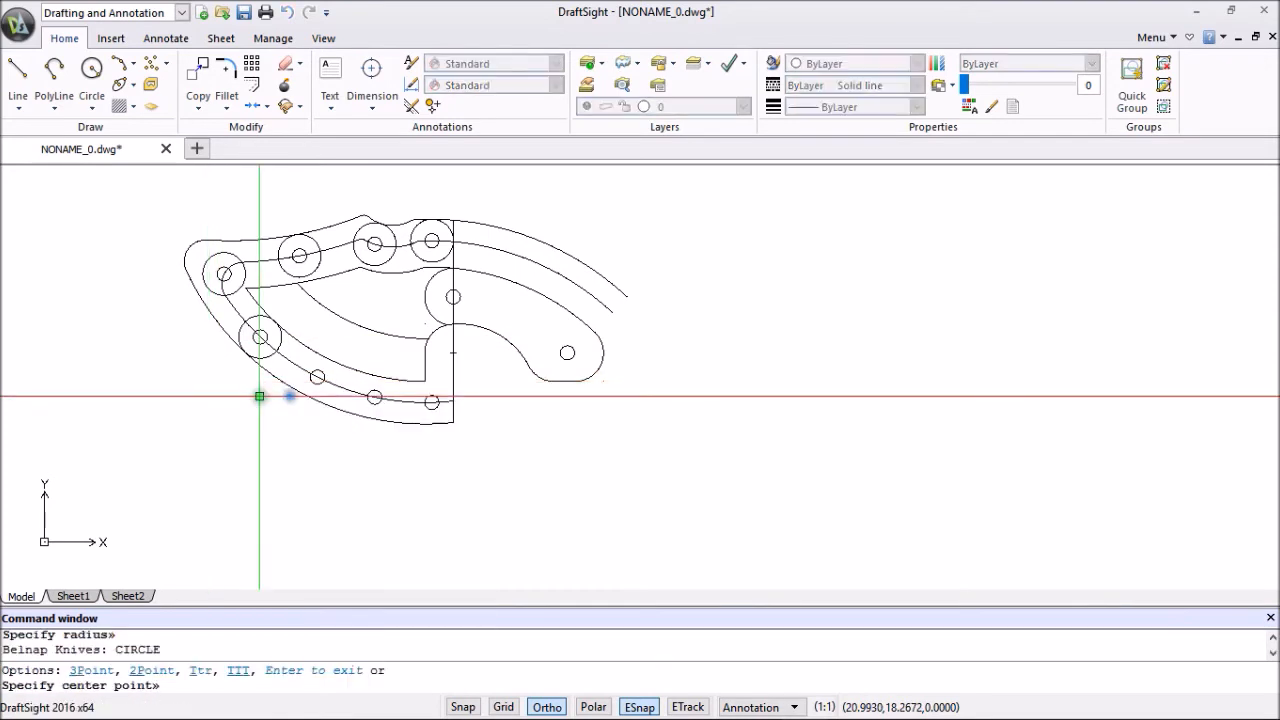
scroll(314, 373, "up", 3)
left_click(311, 372)
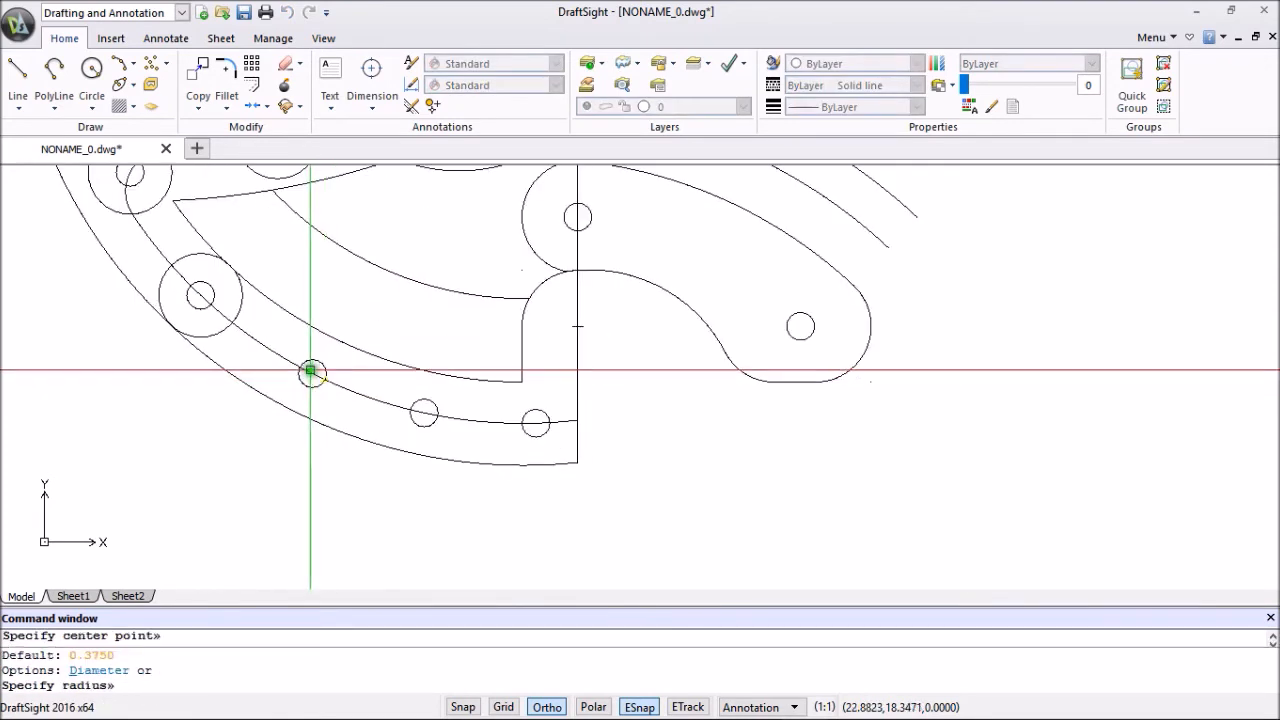
key("Return")
right_click(318, 457)
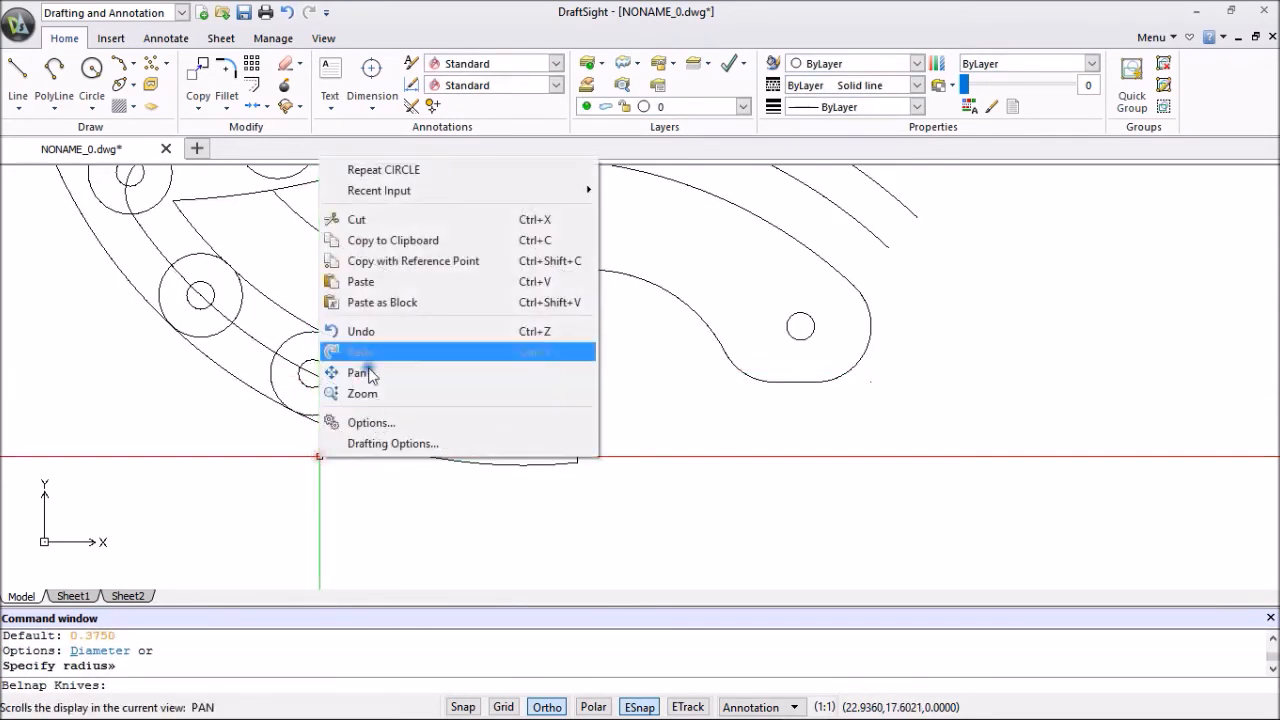
left_click(371, 170)
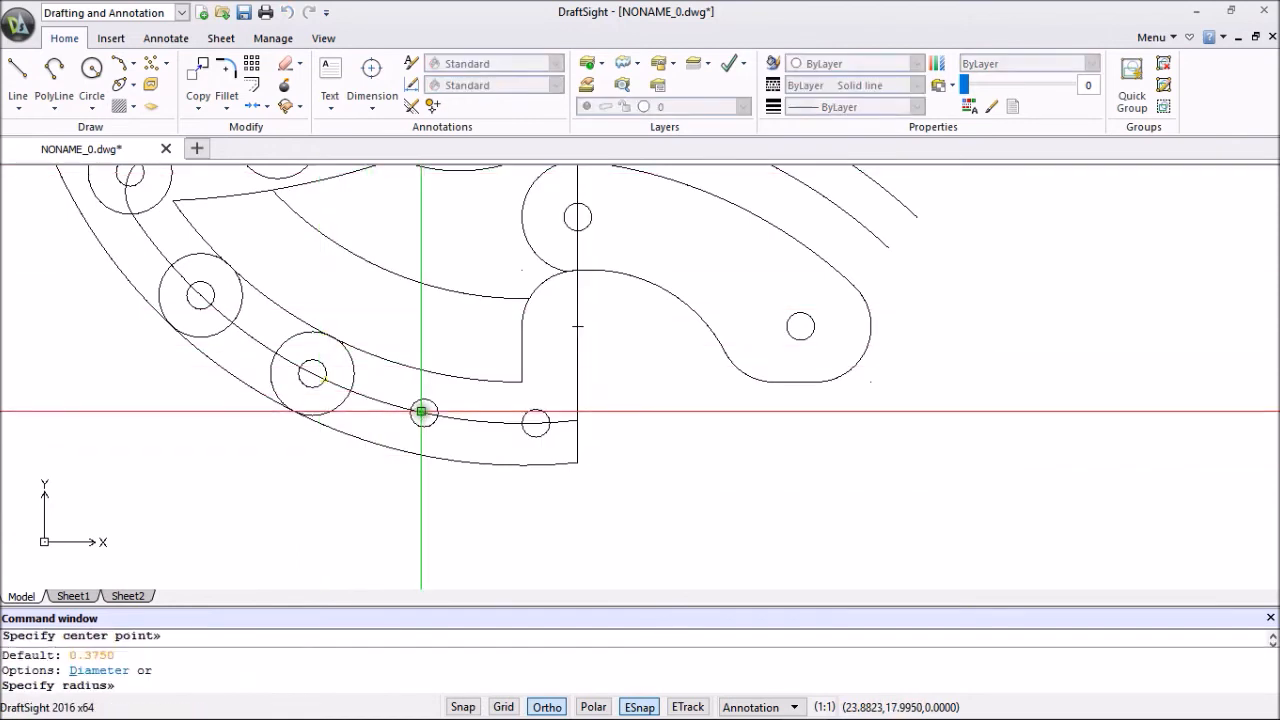
left_click(422, 411)
key("Return")
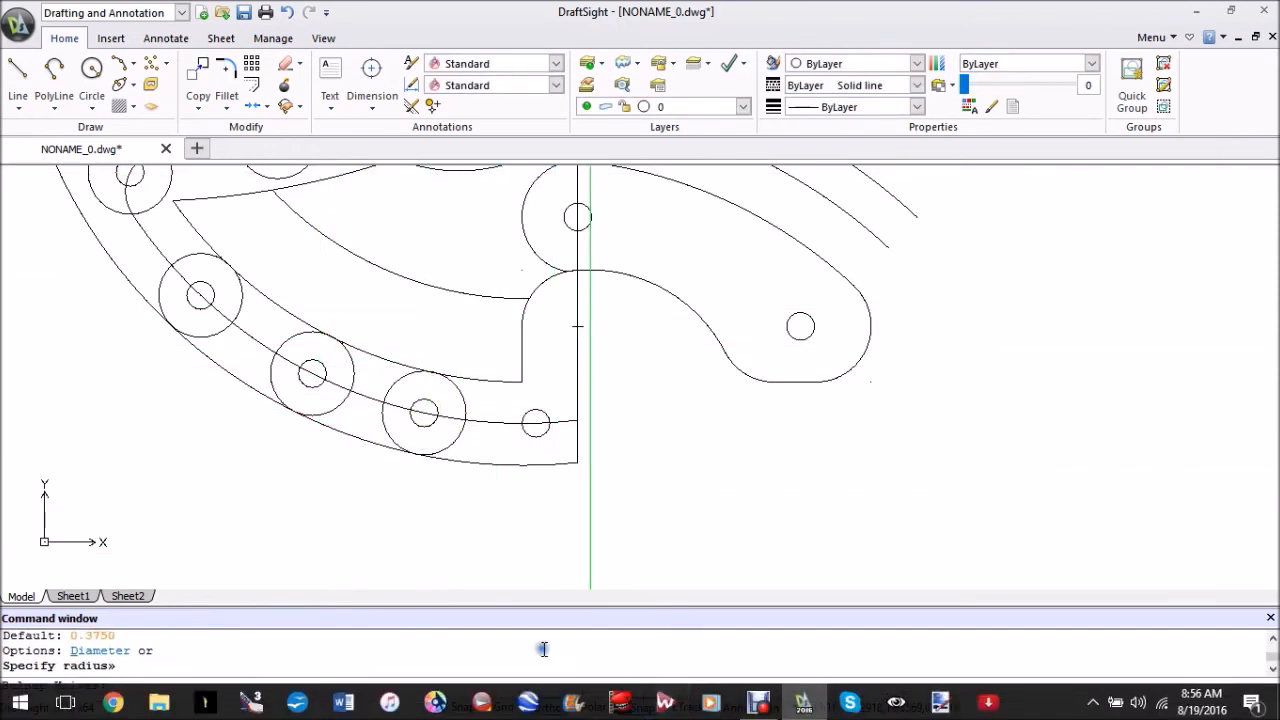
Draw a 0.3750 radius circle centered on the last lower-curve hole, nearest the vertical line.
right_click(409, 557)
left_click(462, 272)
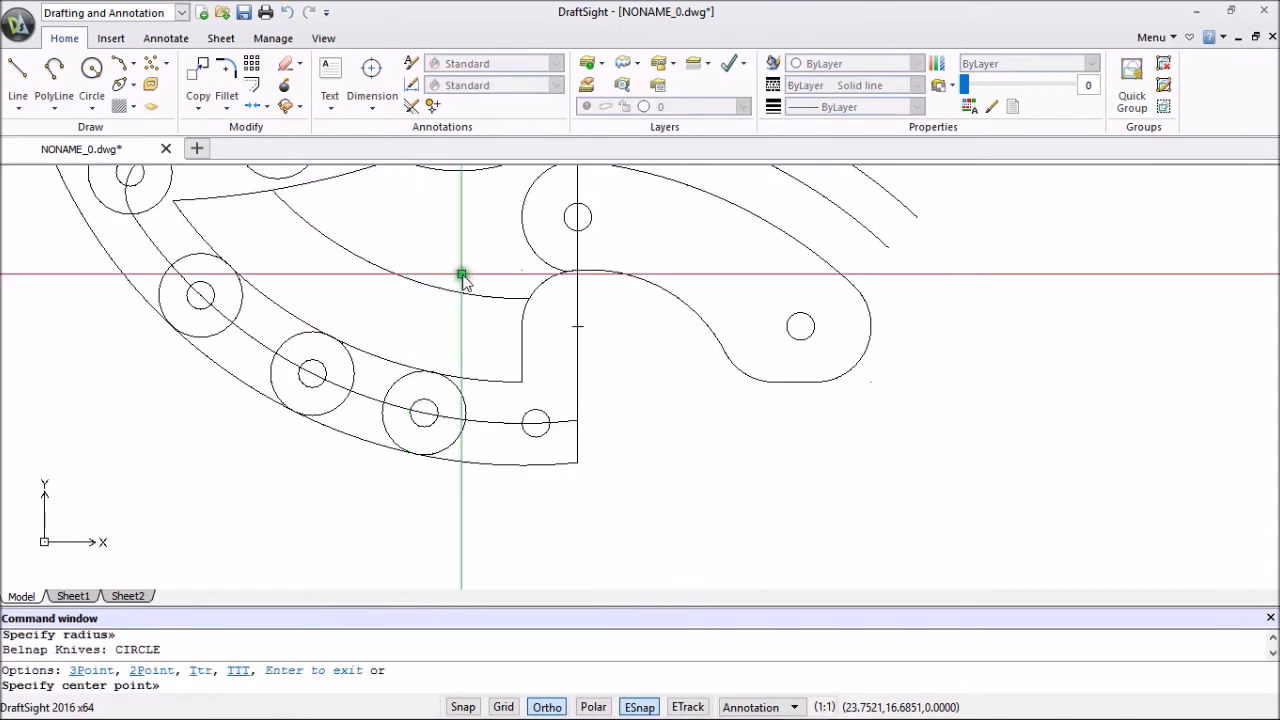
left_click(536, 423)
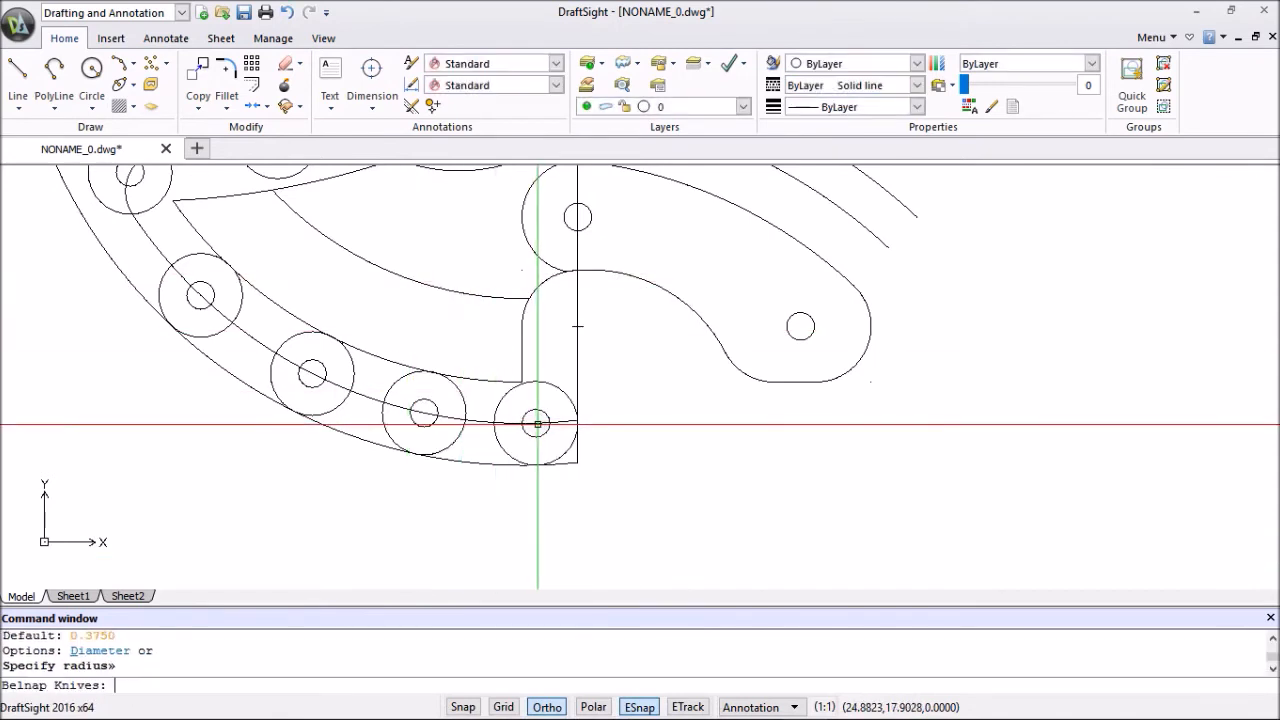
key("Return")
scroll(543, 429, "down", 3)
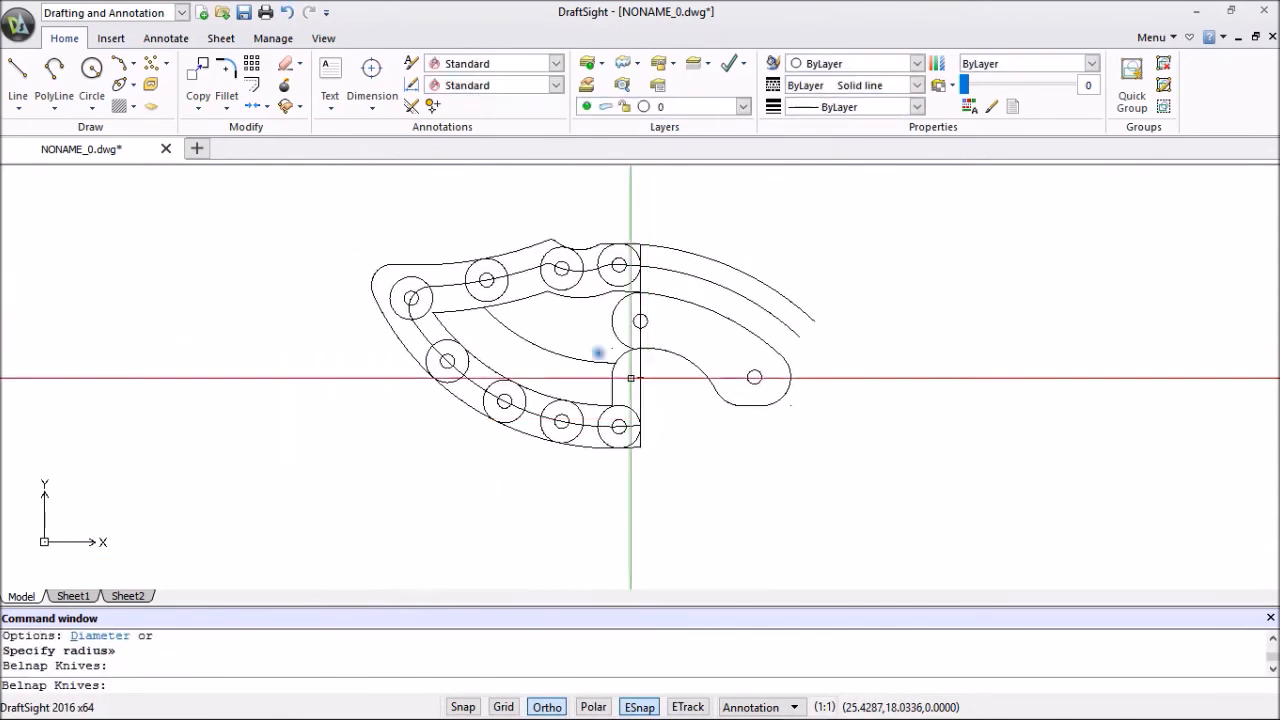
Offset the three upper segments of the hole center curve outward by .125.
mouse_move(523, 214)
middle_mouse_down()
mouse_move(530, 229)
mouse_move(437, 251)
middle_mouse_up()
scroll(420, 277, "up", 5)
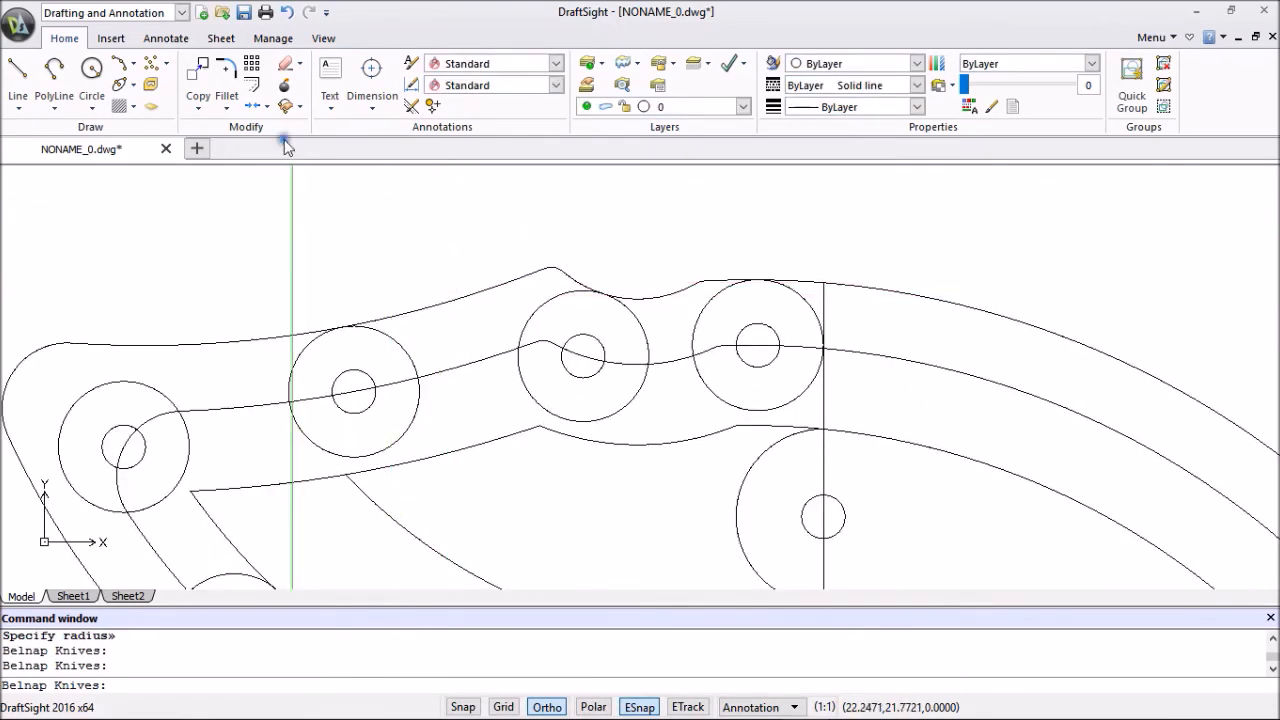
left_click(254, 88)
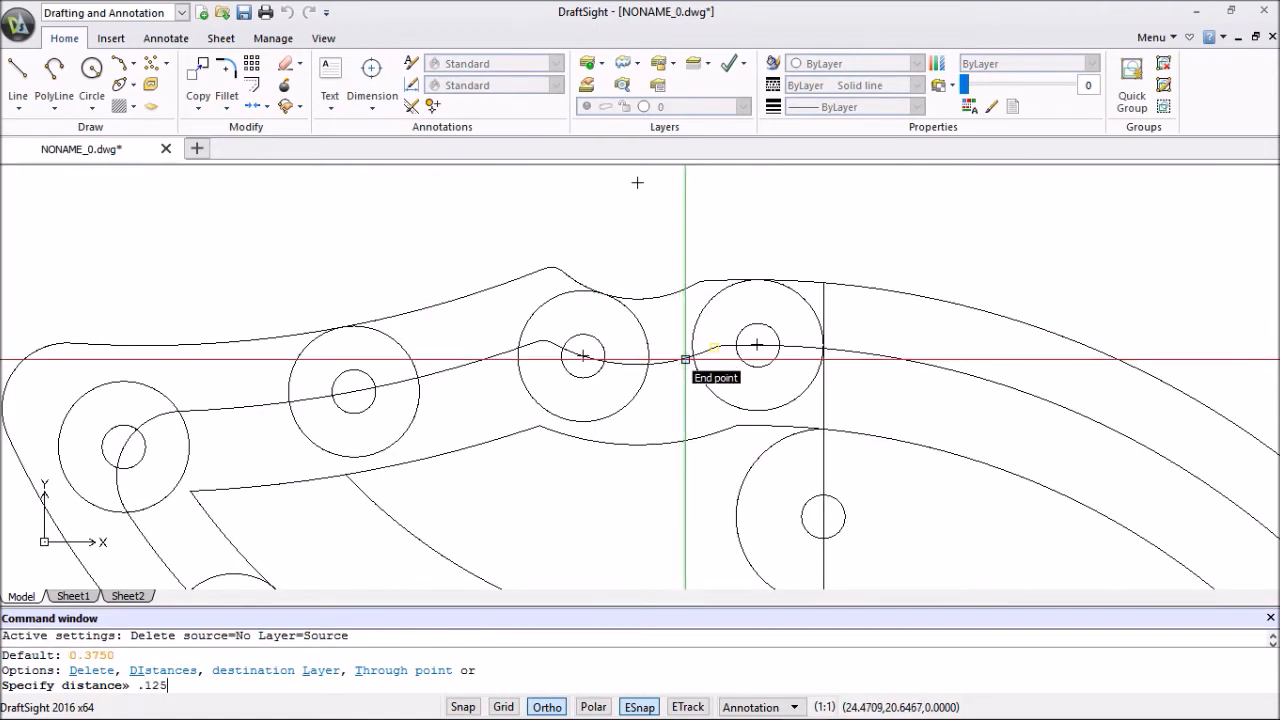
key("Return")
left_click(763, 345)
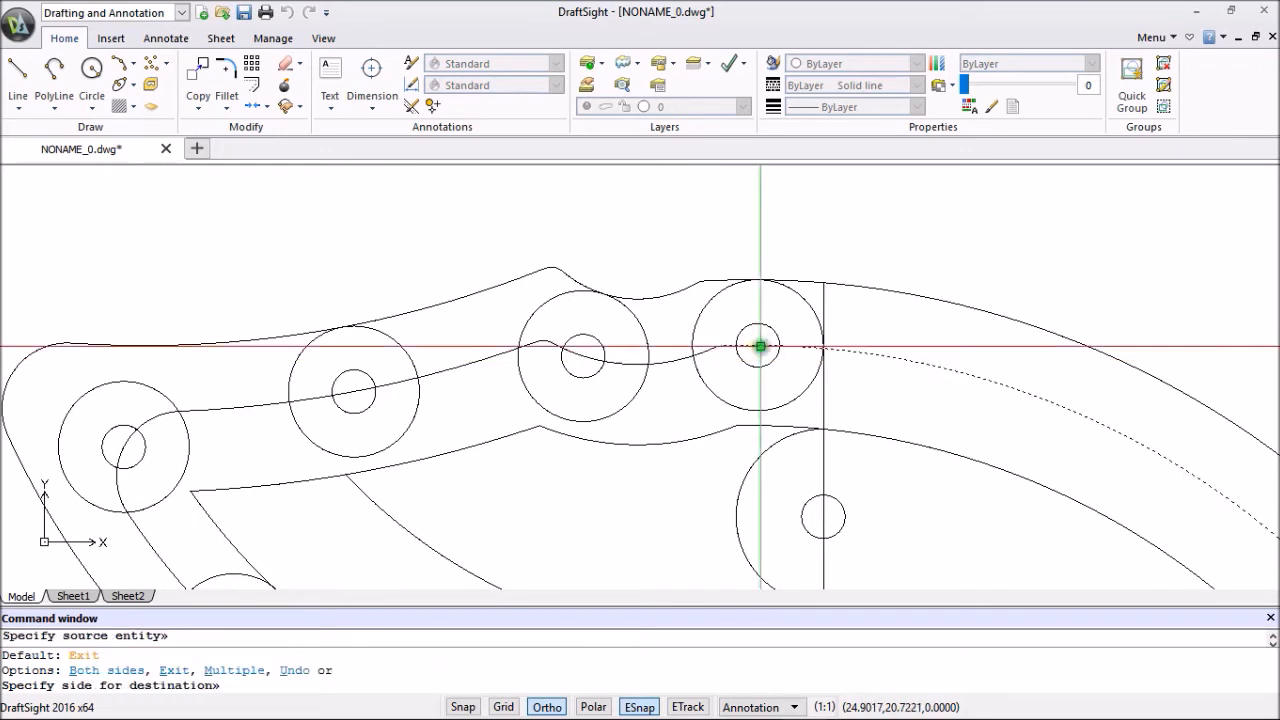
left_click(751, 306)
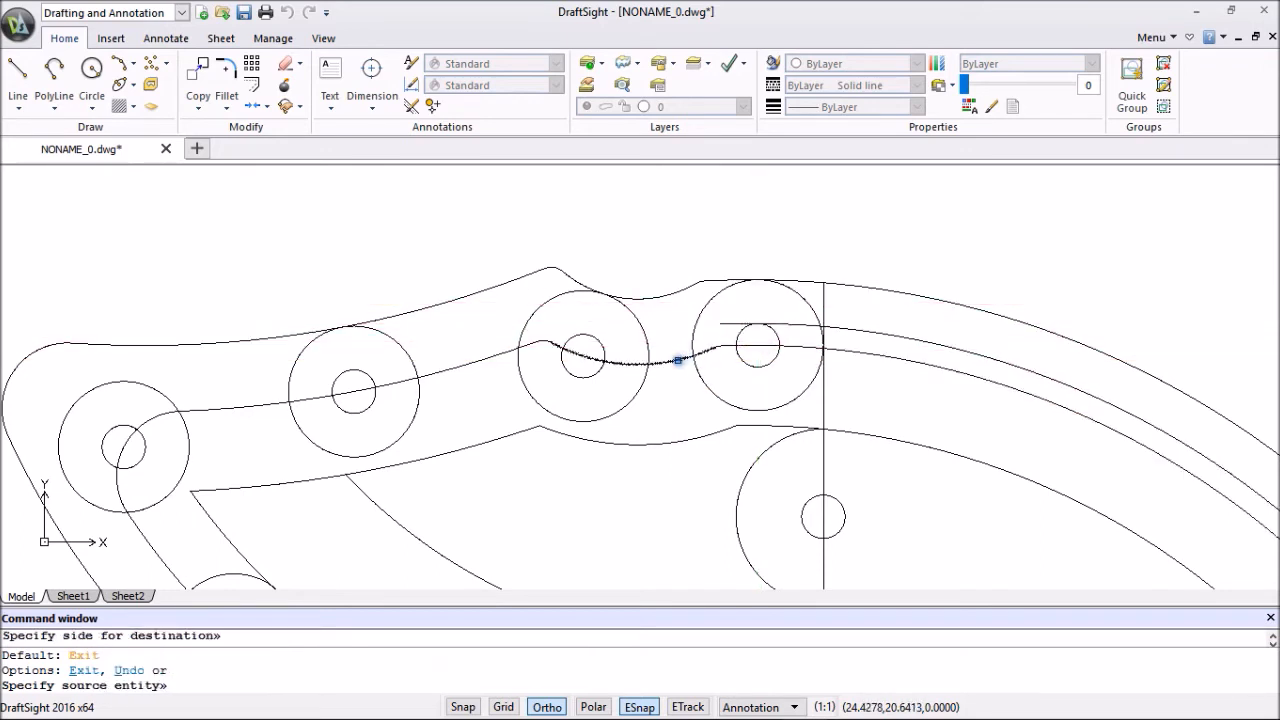
left_click(678, 360)
left_click(663, 306)
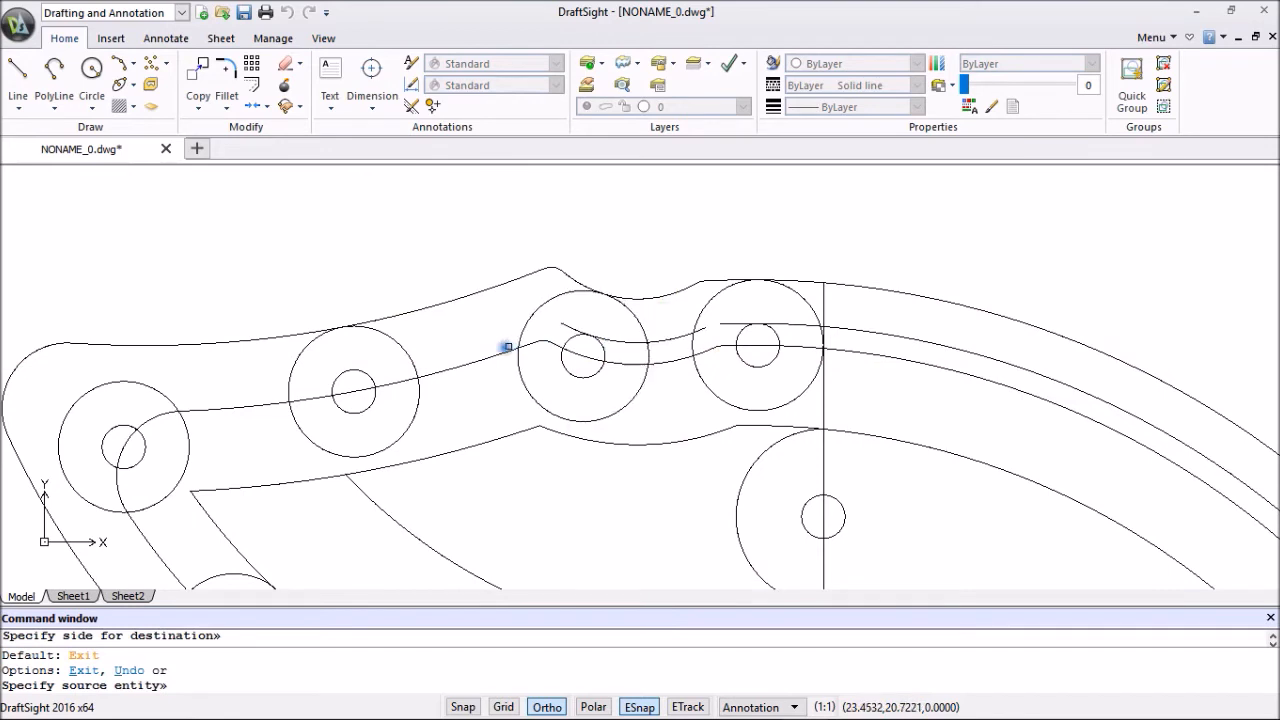
left_click(487, 357)
left_click(456, 333)
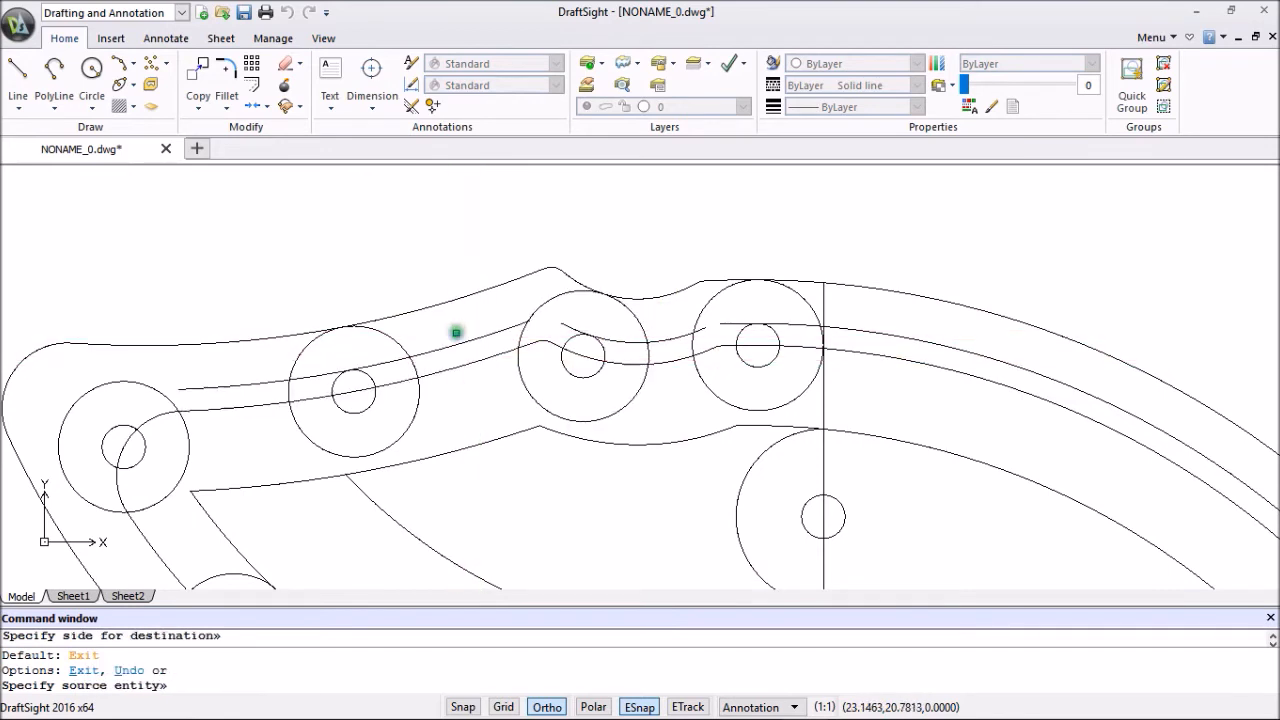
Offset the center curve's tip arc and its lower curve outward by the same .125 distance.
scroll(350, 400, "down", 2)
left_click(224, 412)
left_click(198, 404)
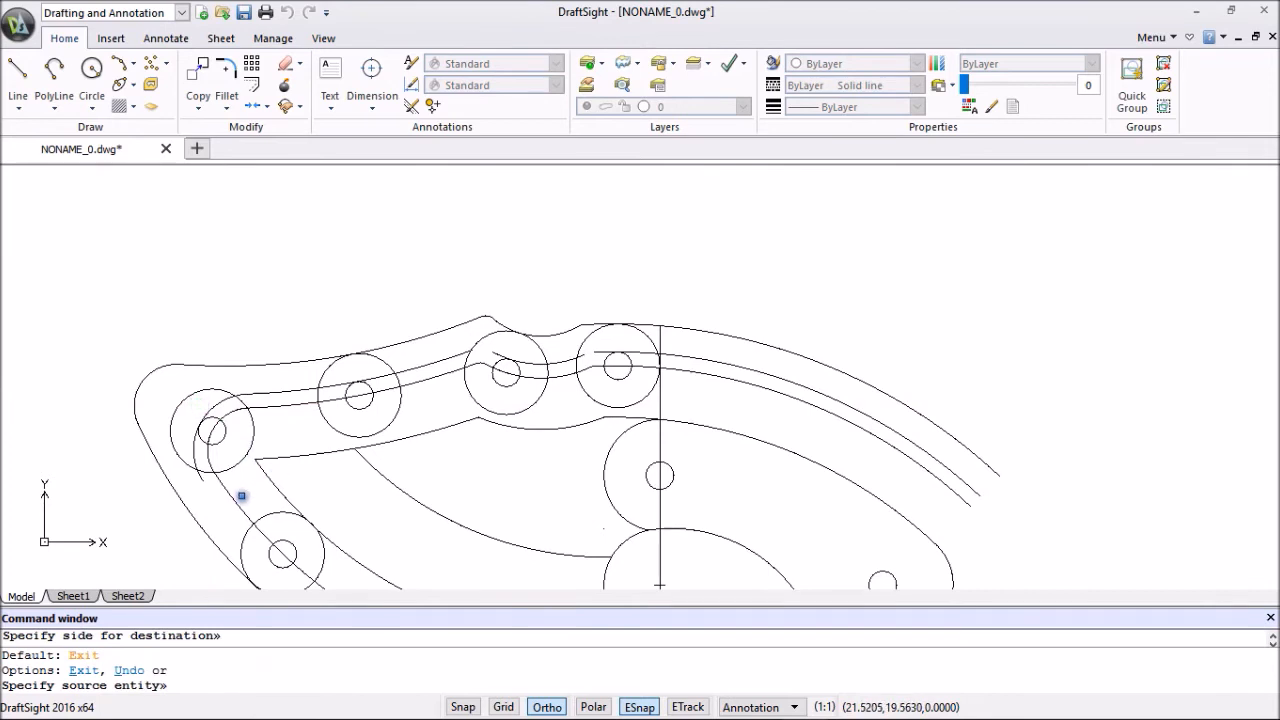
left_click(238, 498)
left_click(226, 512)
scroll(343, 493, "down", 3)
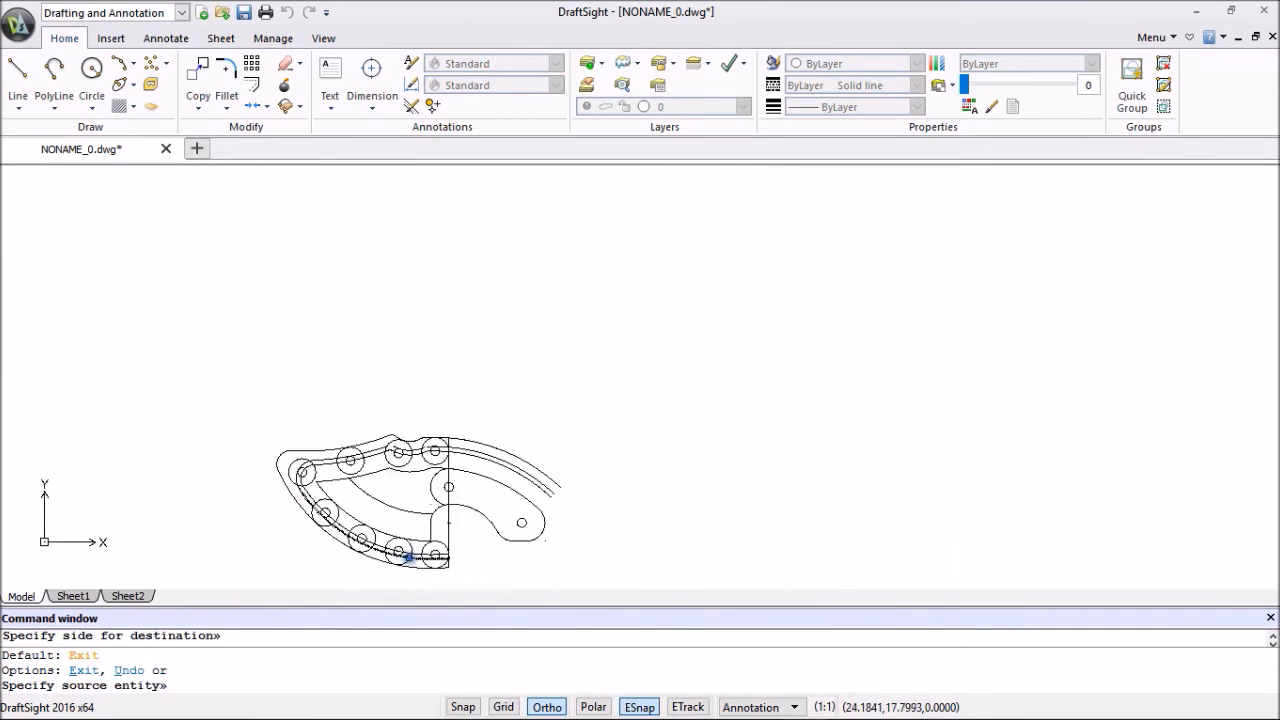
scroll(406, 557, "up", 1)
scroll(403, 468, "up", 2)
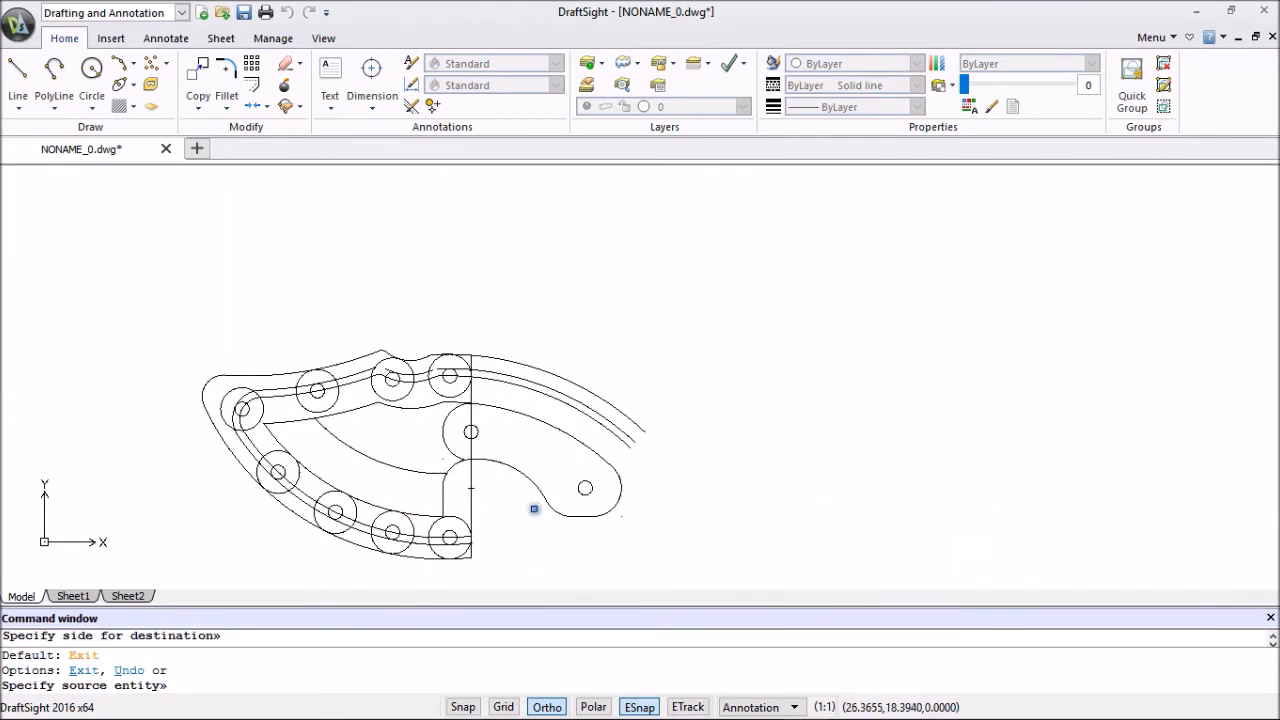
scroll(503, 444, "up", 1)
scroll(503, 444, "up", 1)
scroll(503, 444, "down", 1)
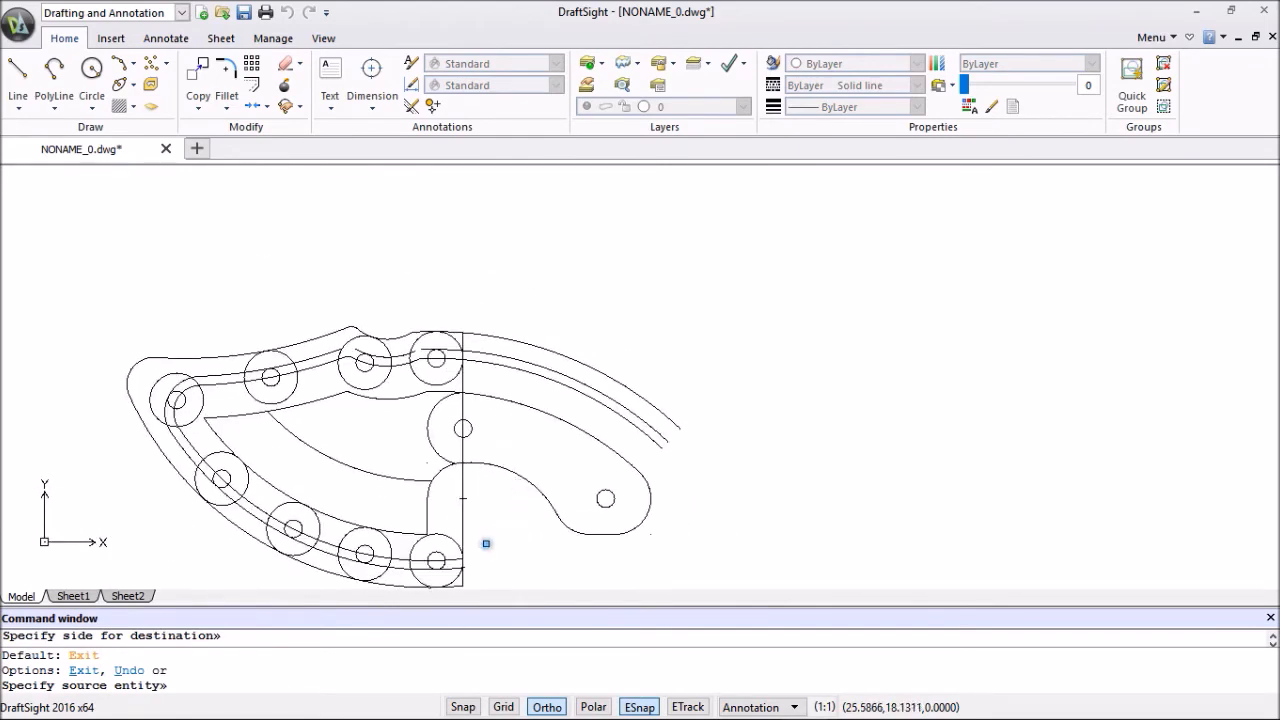
key("Escape")
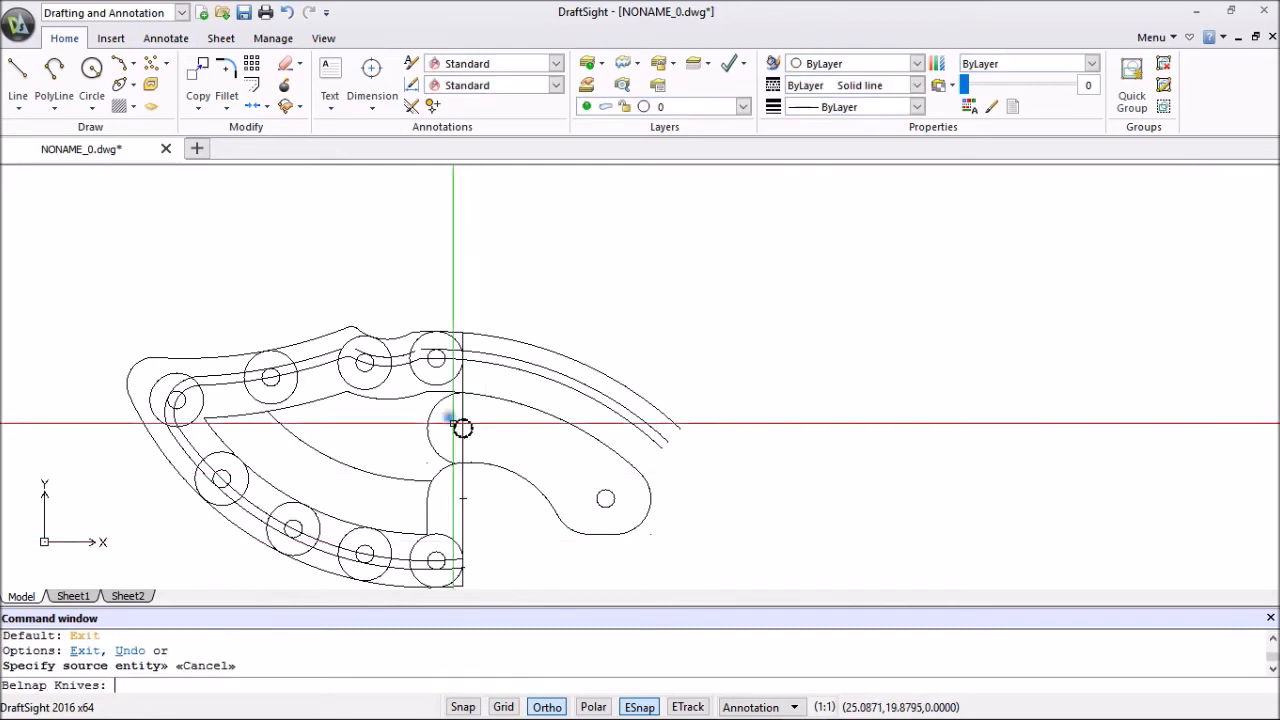
Trim away the inner portions of the three upper-curve .375 radius circles, using all five offset curves as cutting edges.
scroll(430, 410, "up", 1)
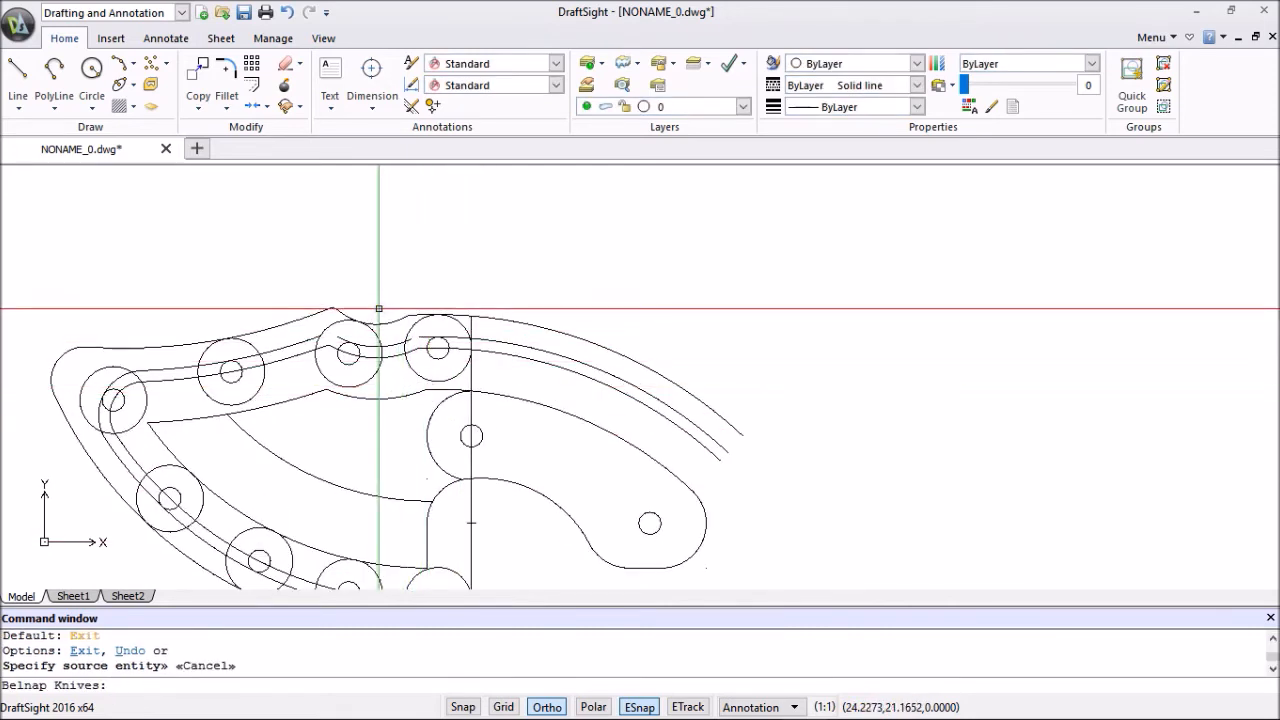
mouse_move(343, 314)
middle_mouse_down()
mouse_move(354, 357)
mouse_move(533, 360)
middle_mouse_up()
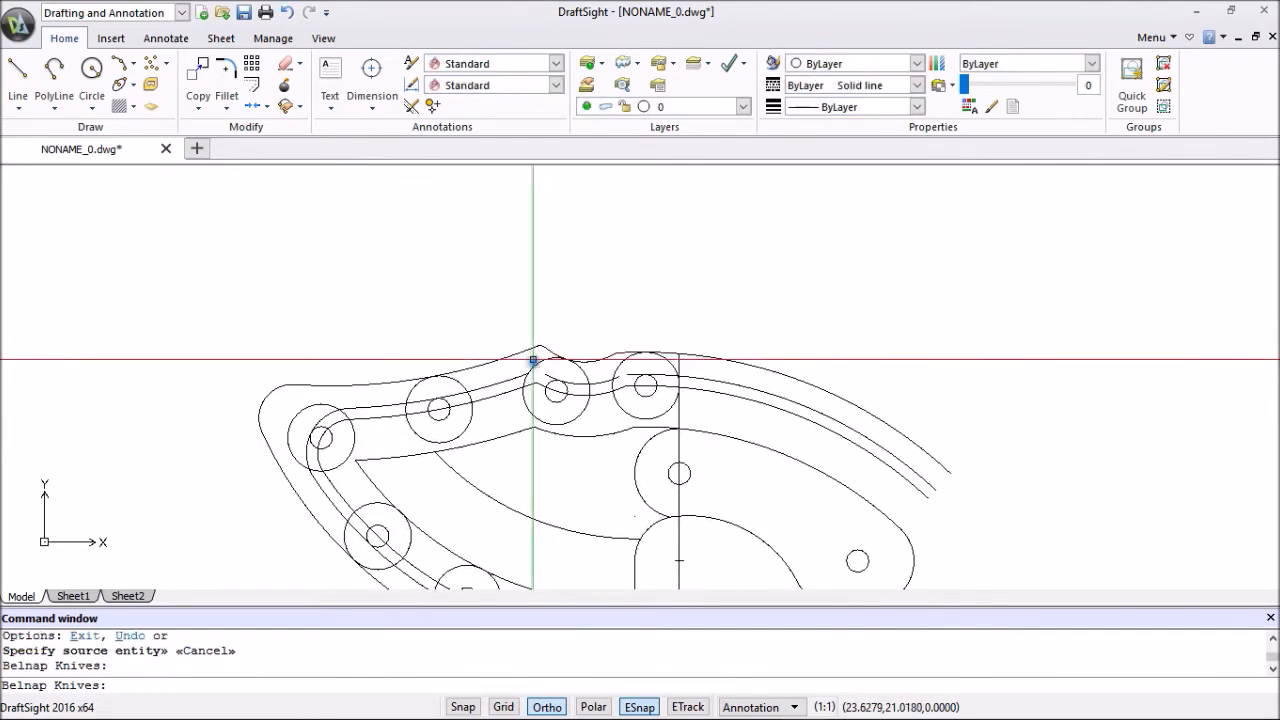
scroll(533, 360, "up", 4)
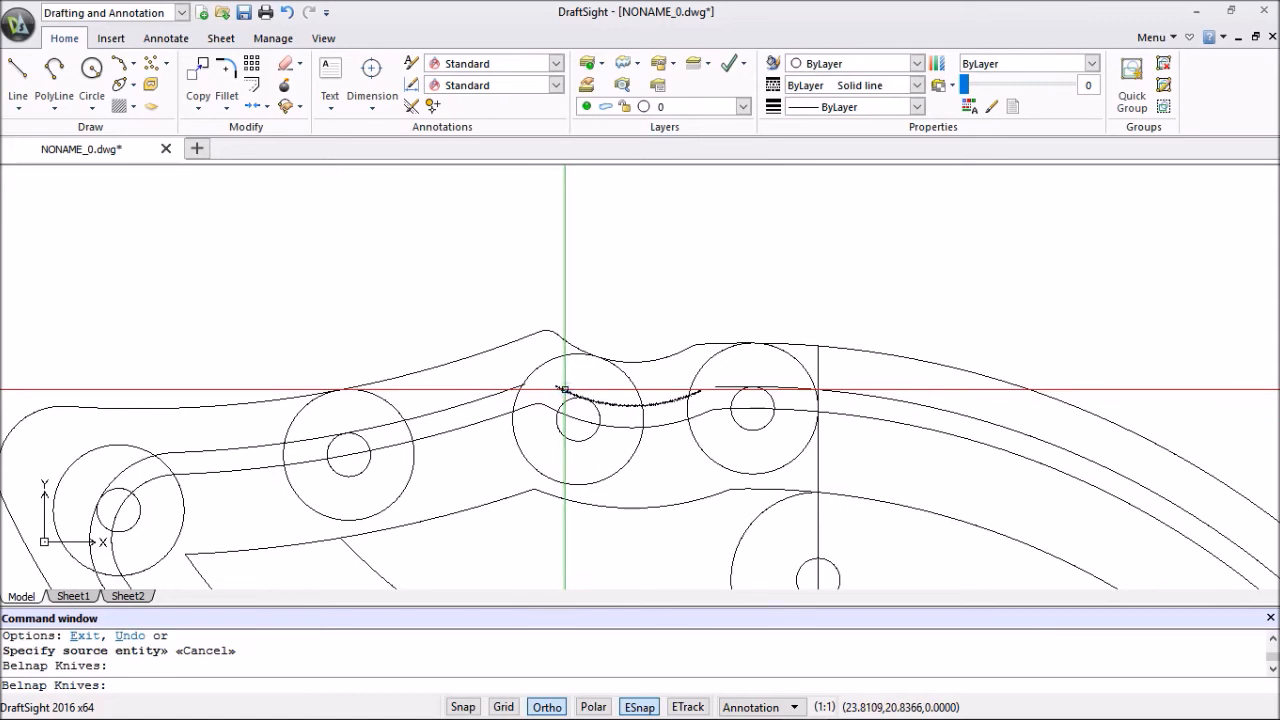
left_click(227, 111)
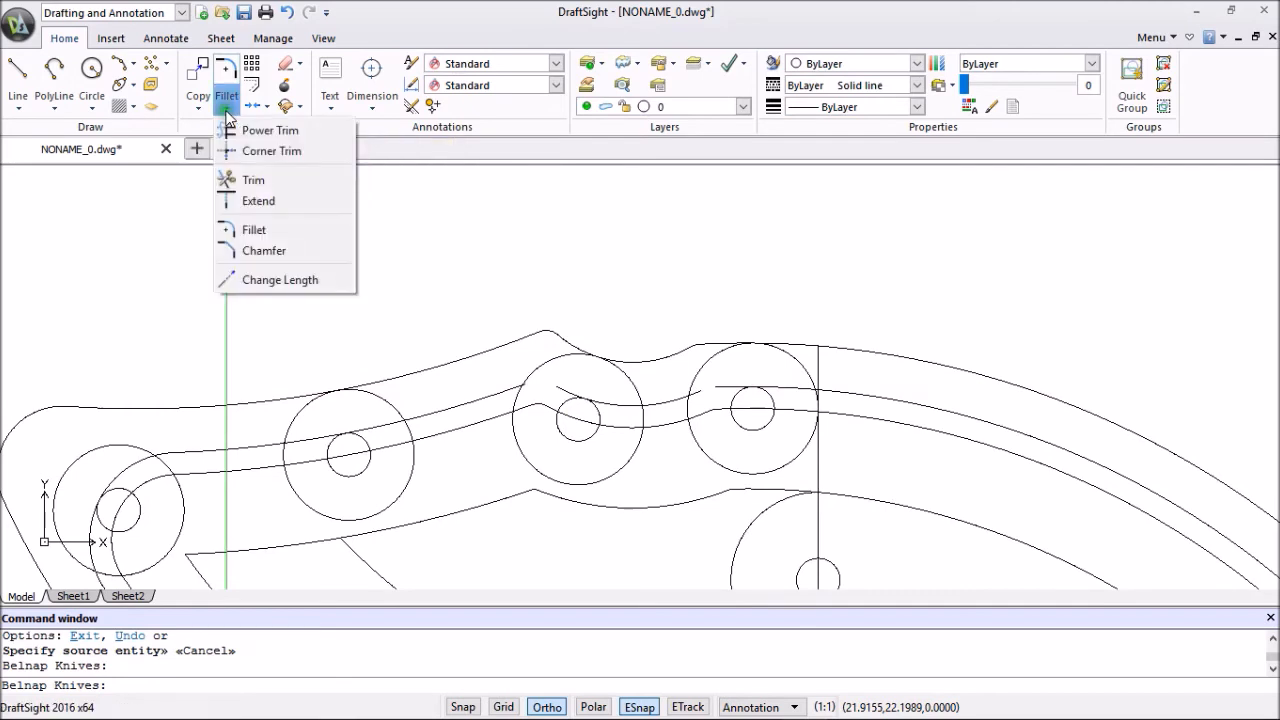
left_click(253, 182)
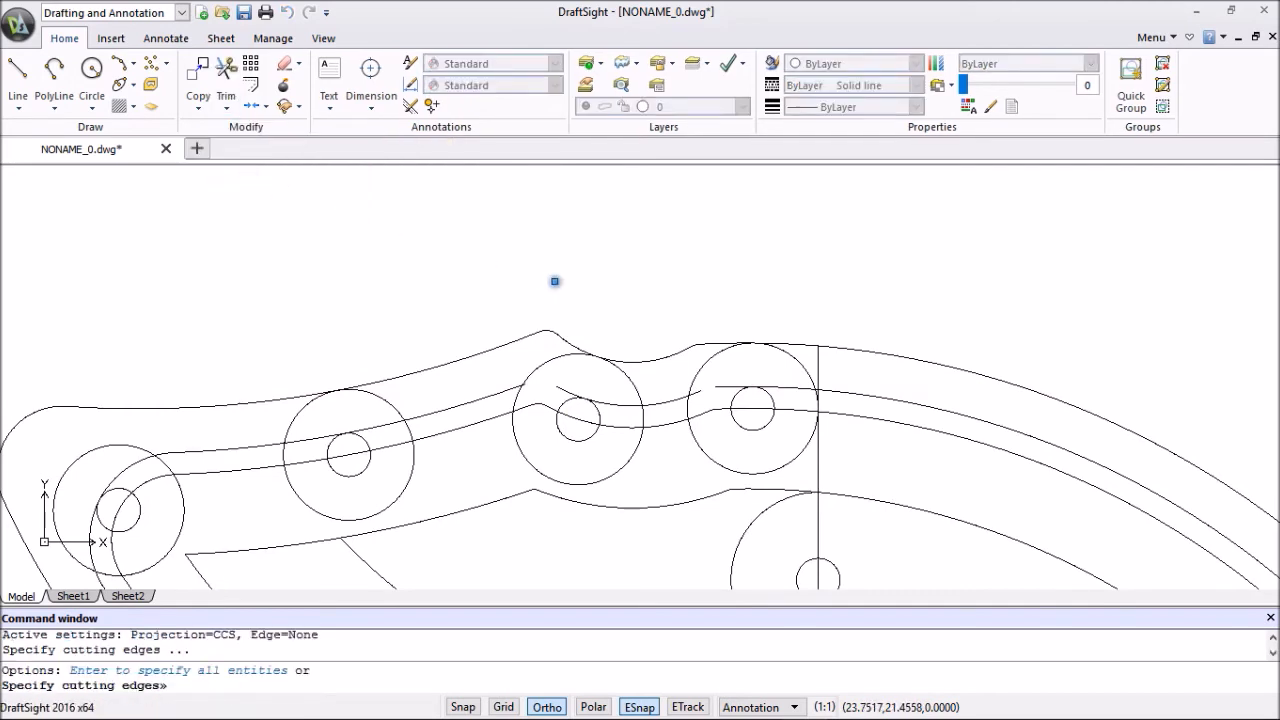
scroll(555, 281, "down", 3)
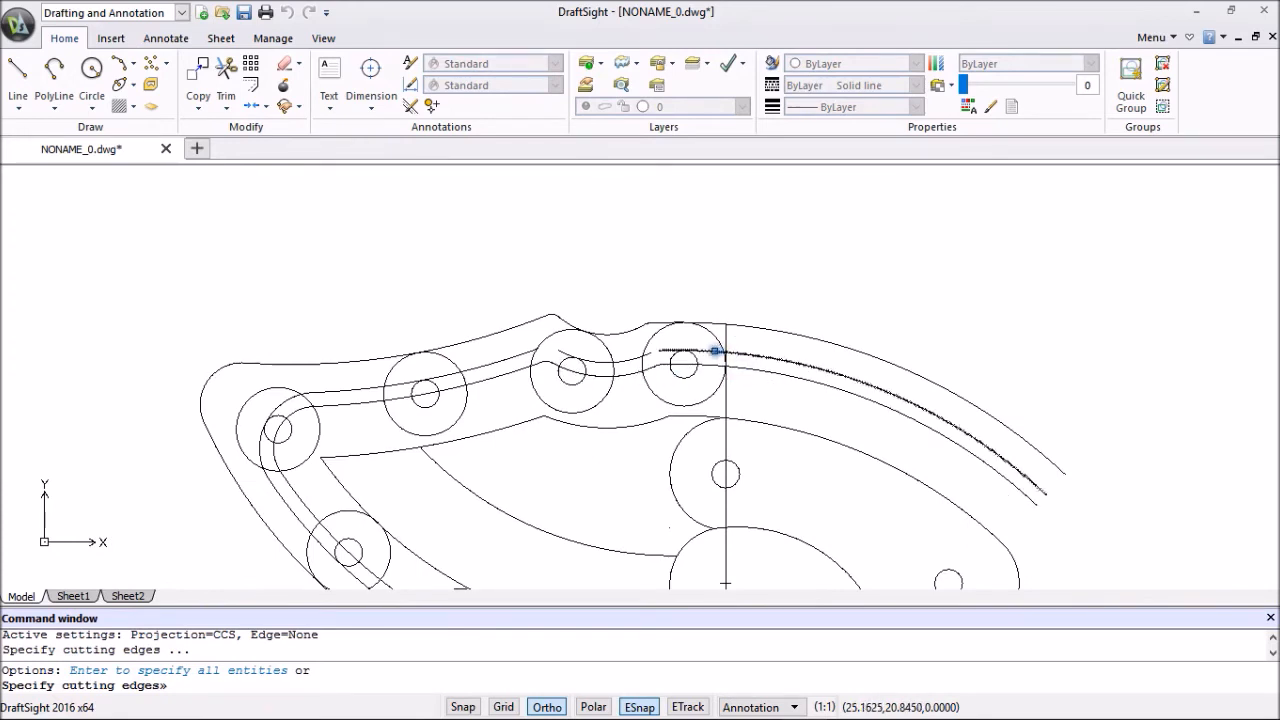
left_click(712, 352)
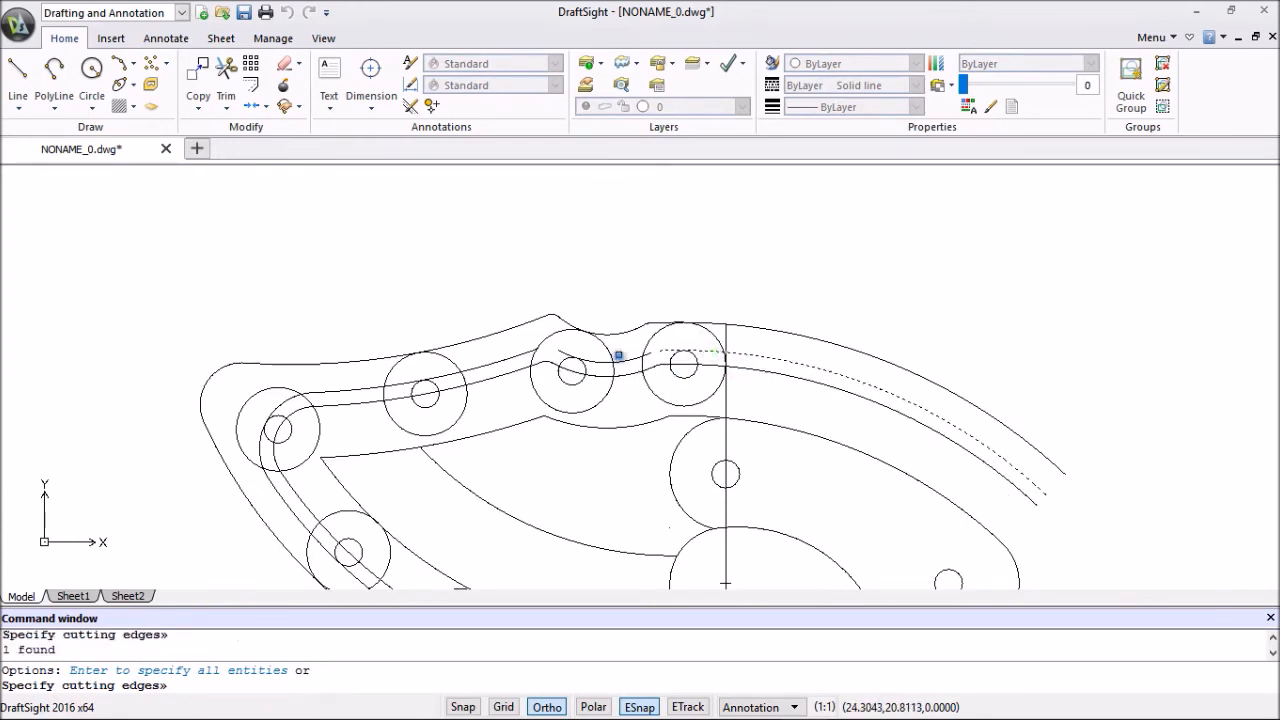
left_click(497, 364)
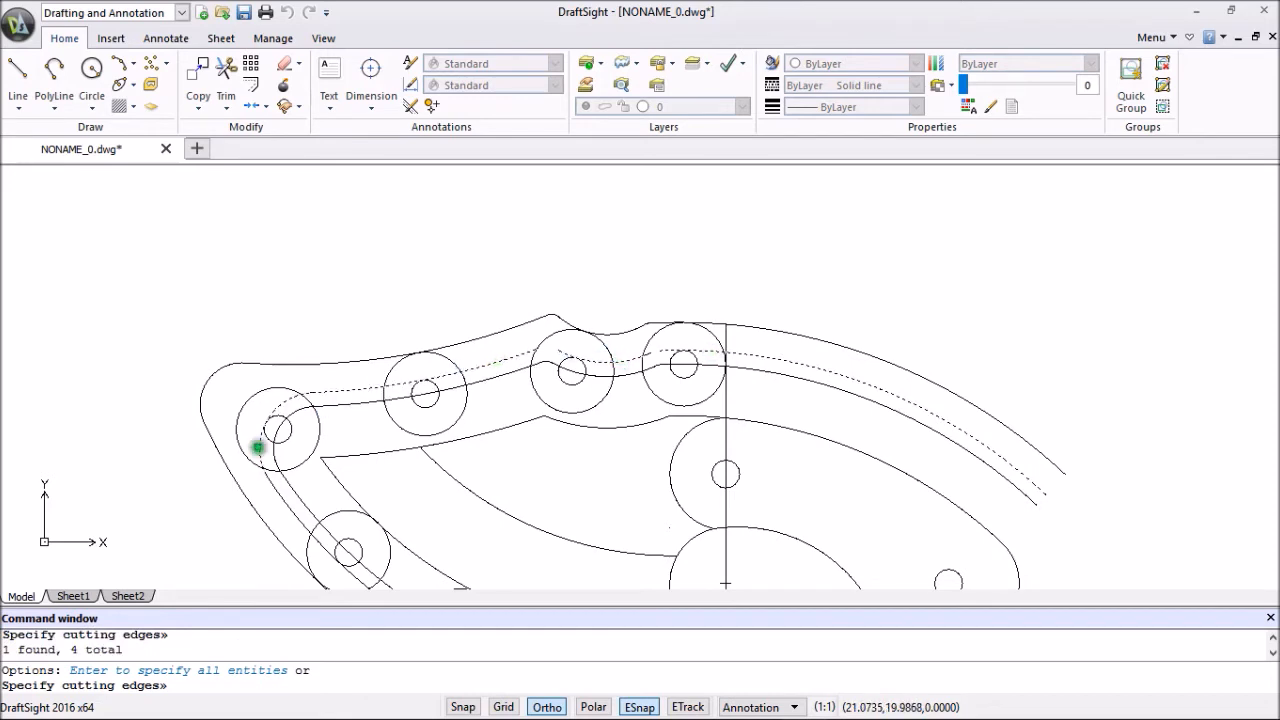
scroll(312, 492, "down", 4)
middle_click_drag(317, 411, 309, 267)
scroll(320, 343, "up", 3)
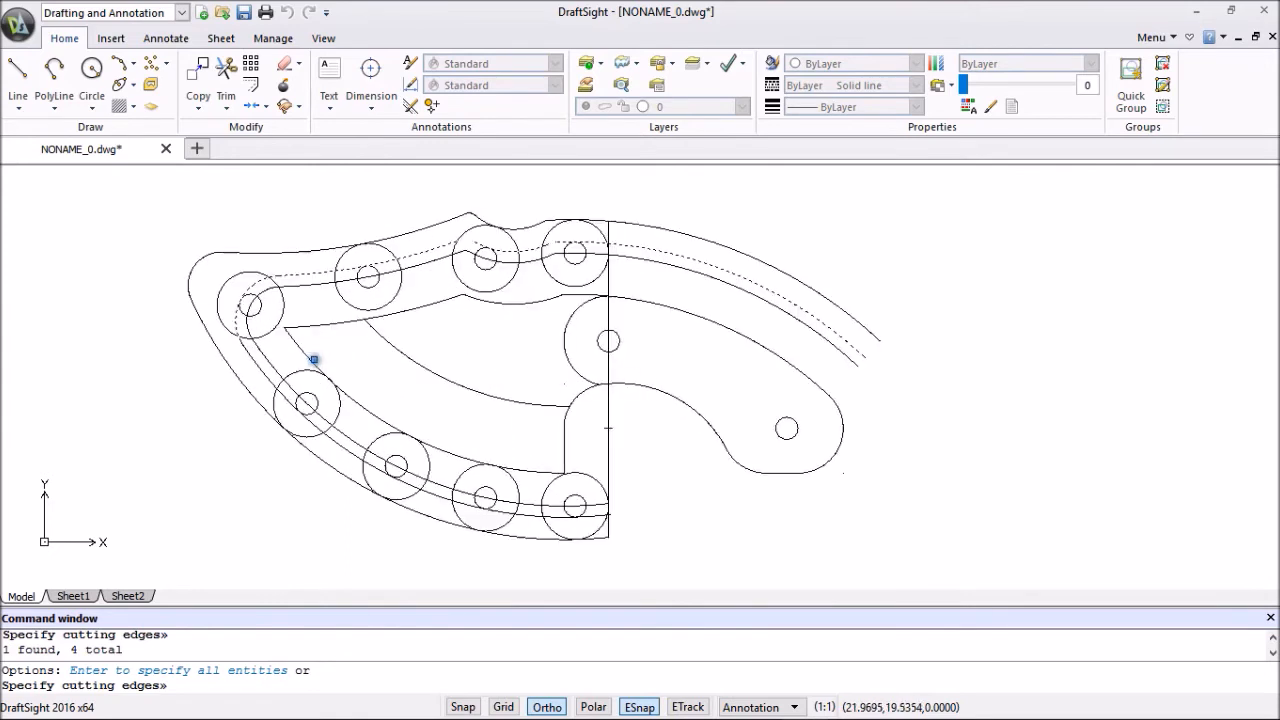
left_click(262, 373)
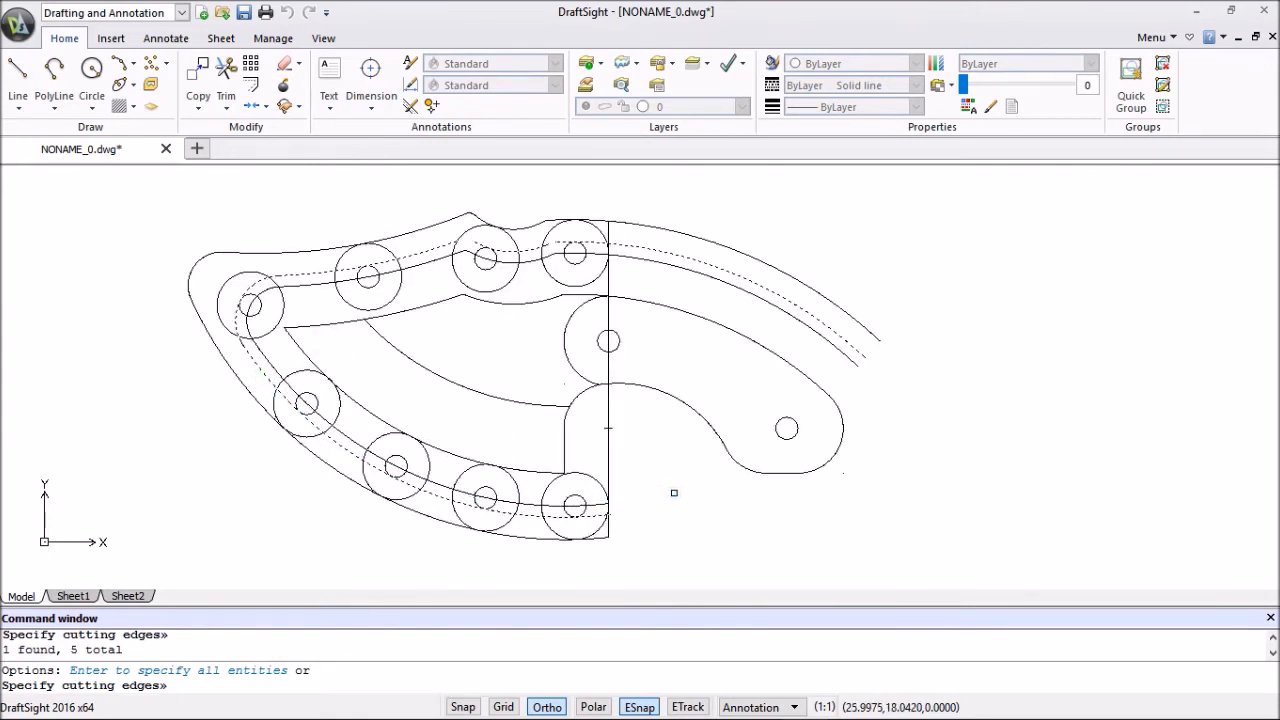
key("Return")
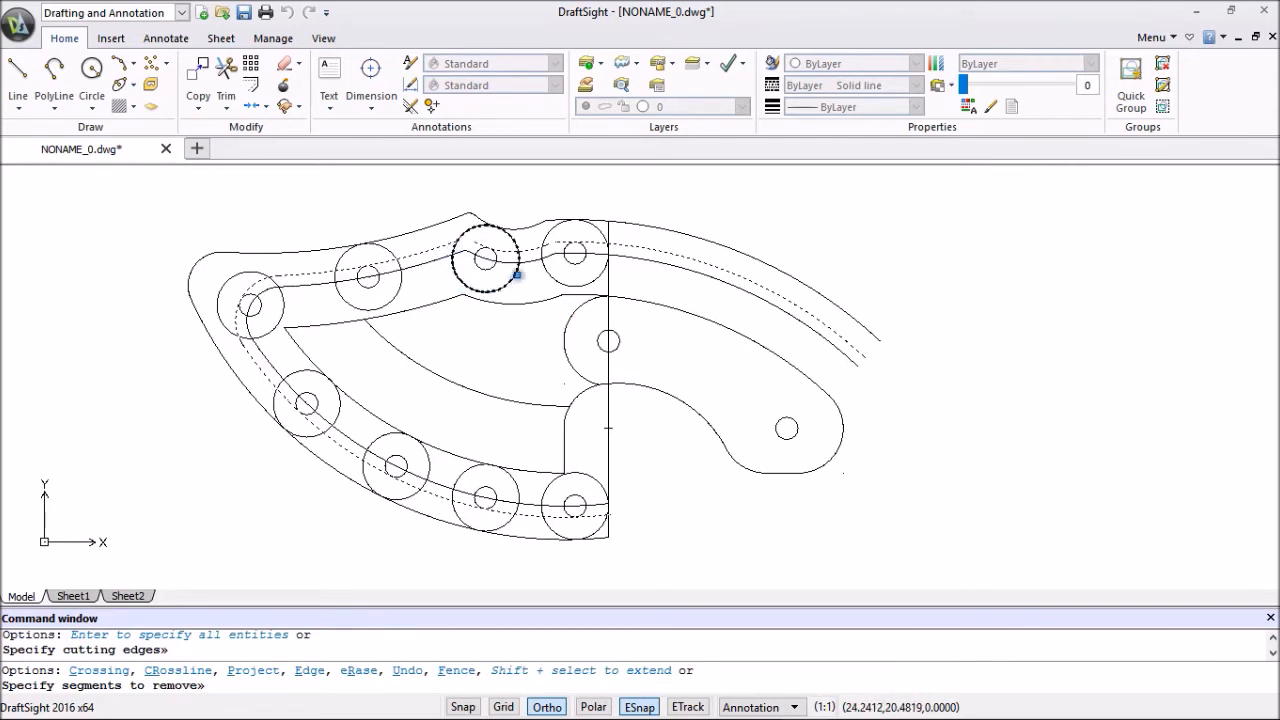
left_click(495, 291)
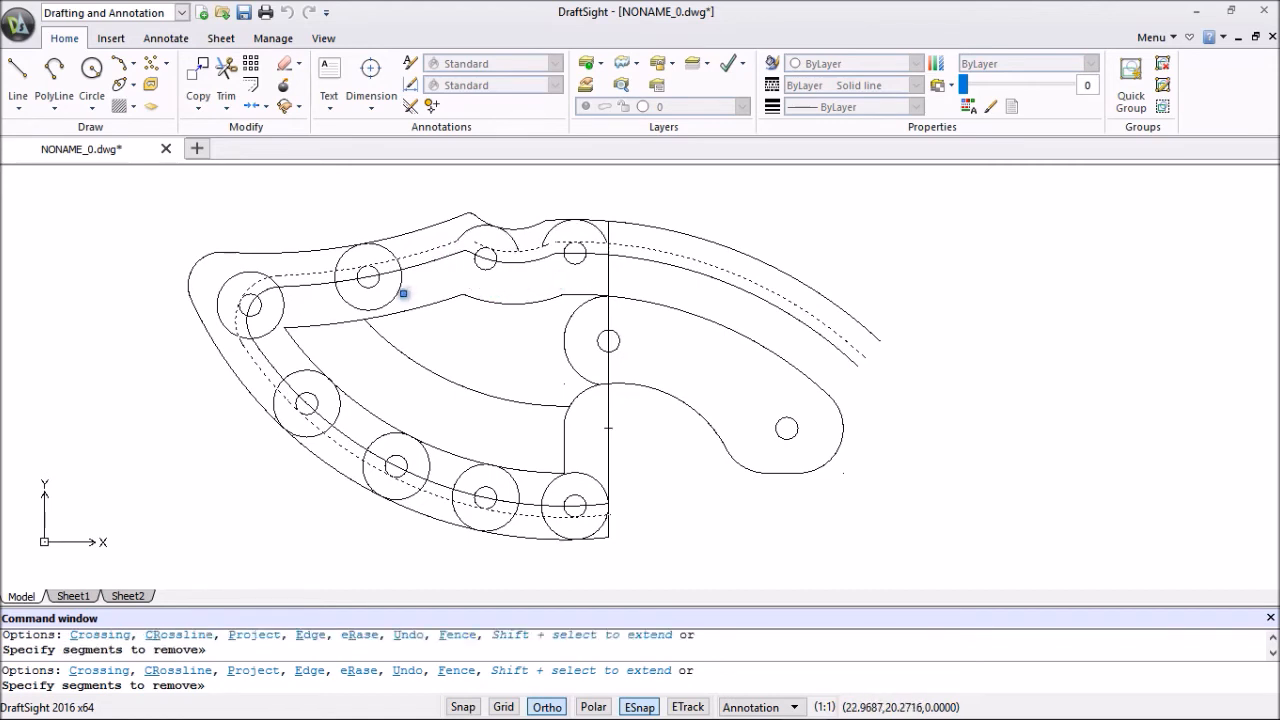
left_click(399, 291)
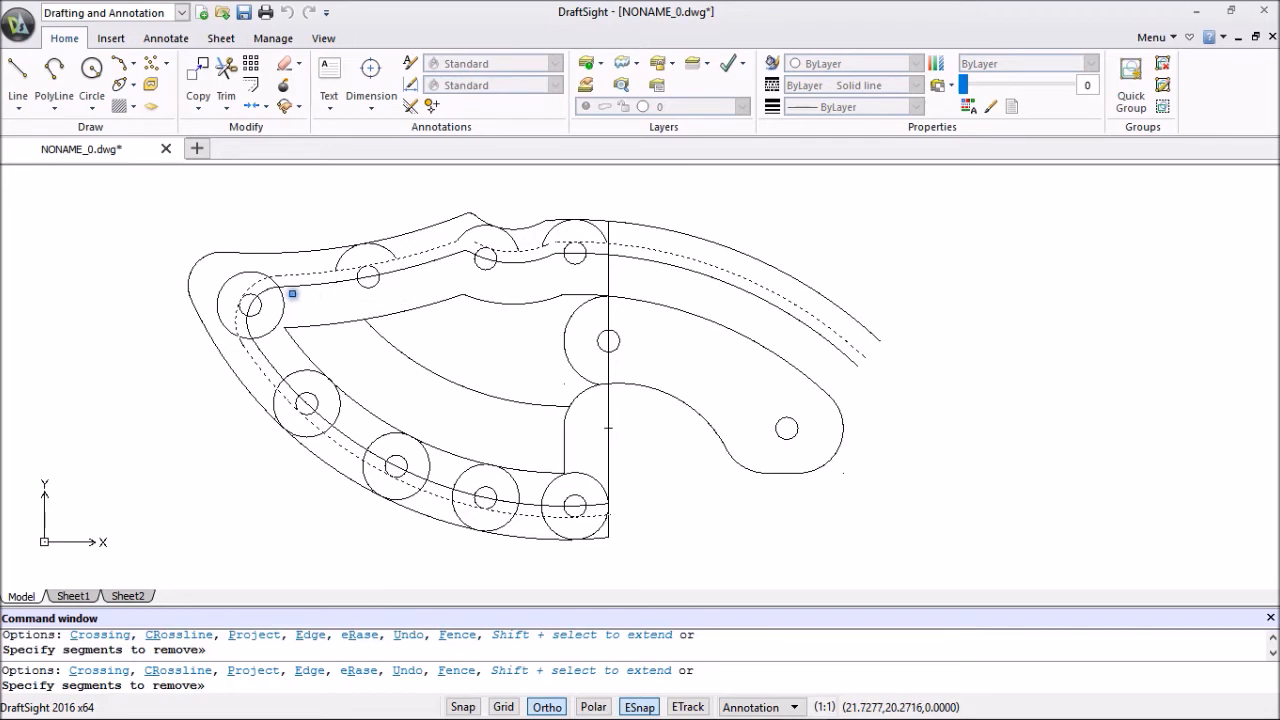
Trim away the inner portions of the tip circle and the four lower-curve circles at the offset curves.
left_click(294, 370)
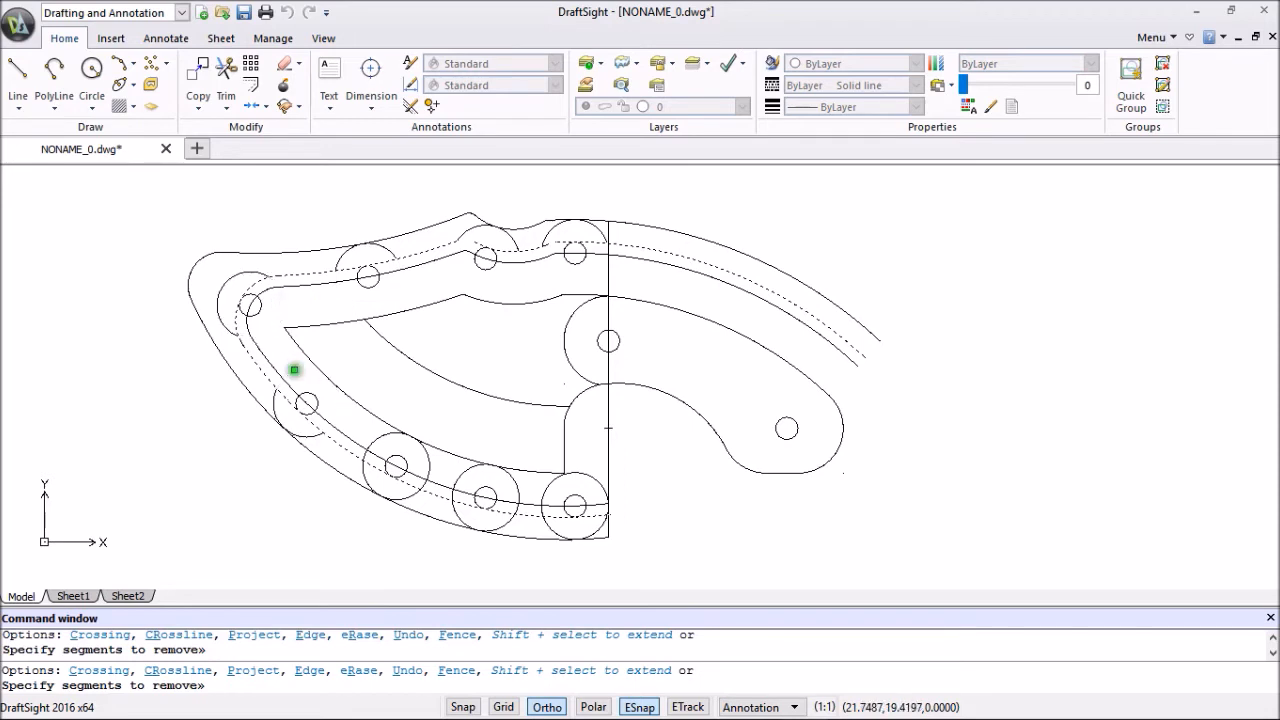
left_click(377, 437)
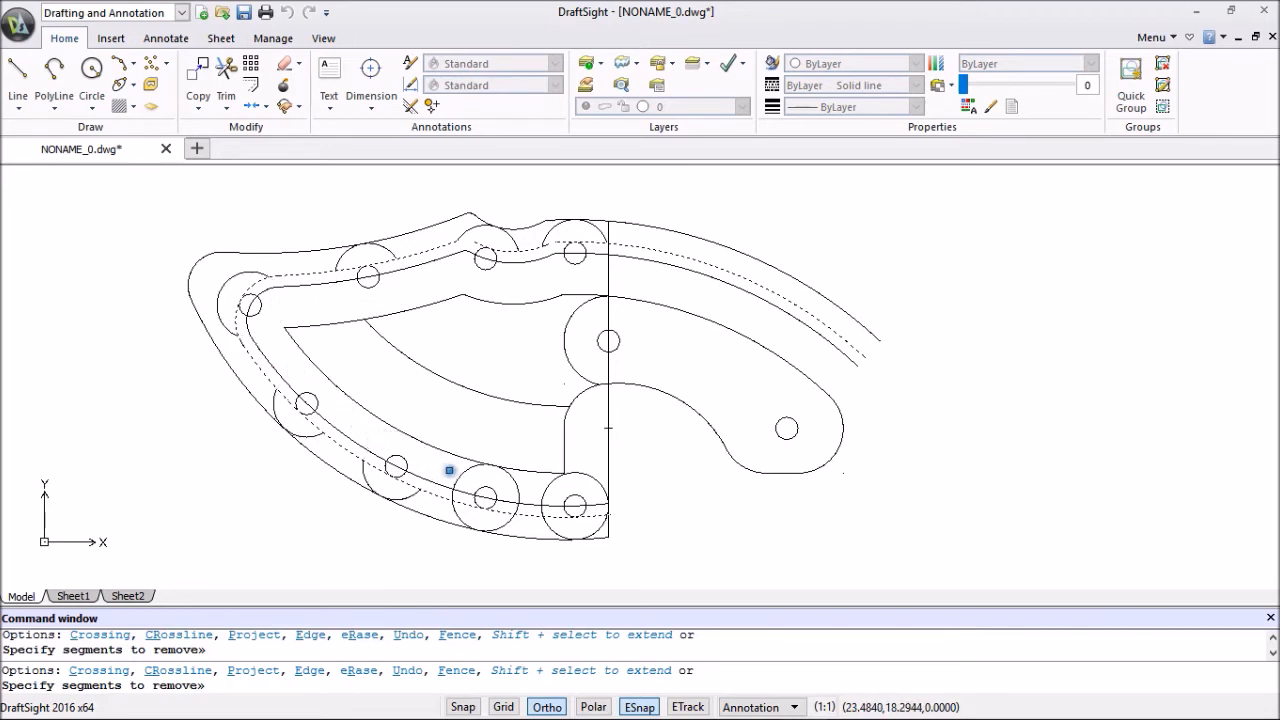
left_click(459, 474)
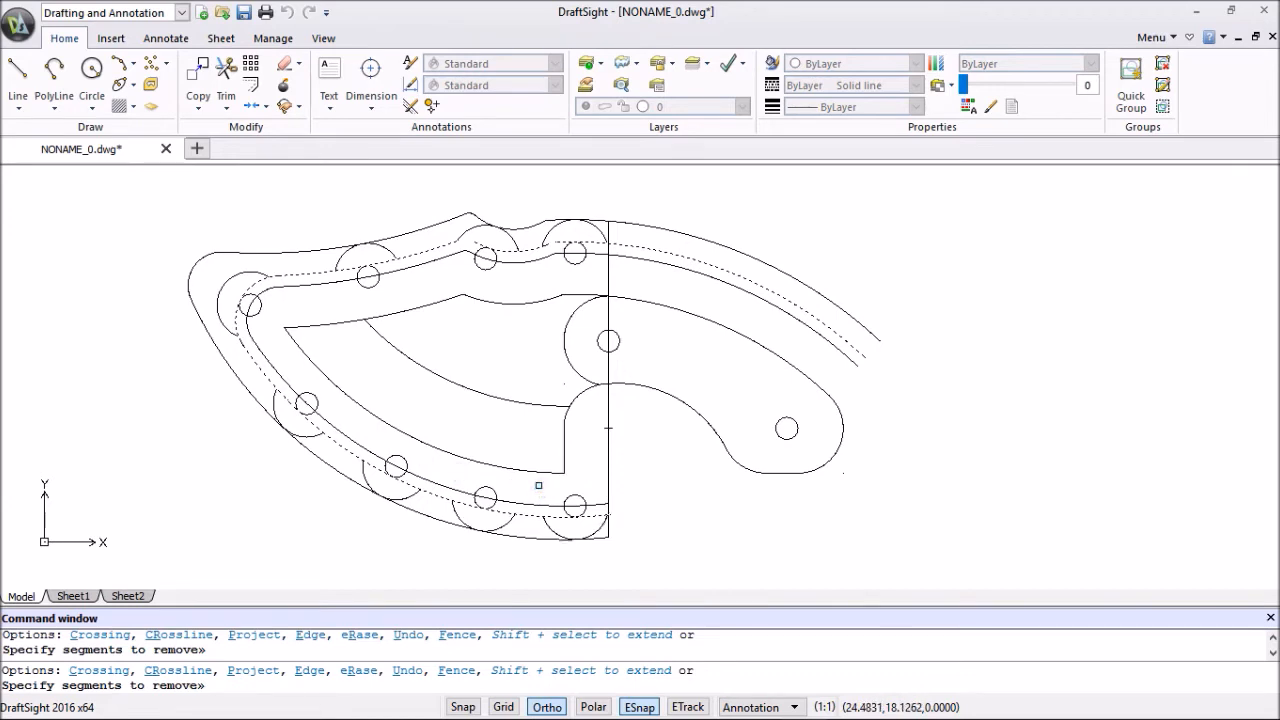
key("Escape")
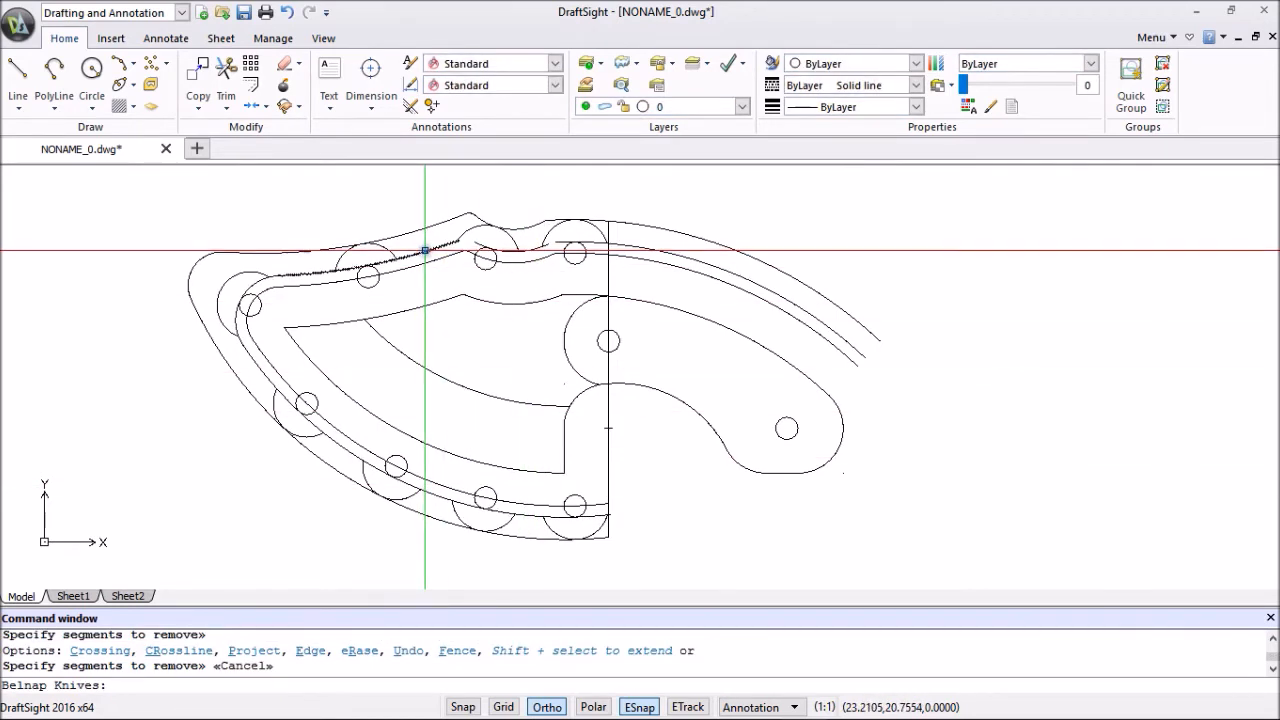
Delete the .125 offset curves and the hole center curves, keeping only the center curve's long segment above the handle.
left_click(425, 250)
left_click(445, 258)
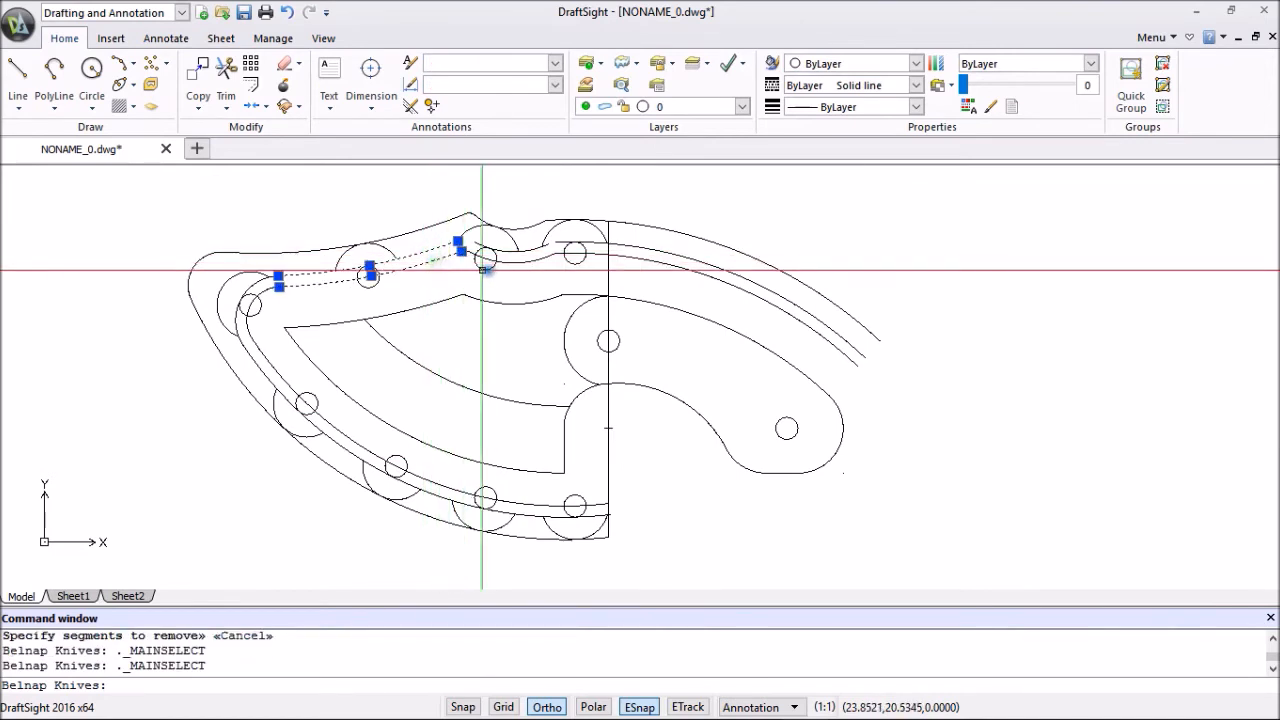
scroll(514, 259, "up", 2)
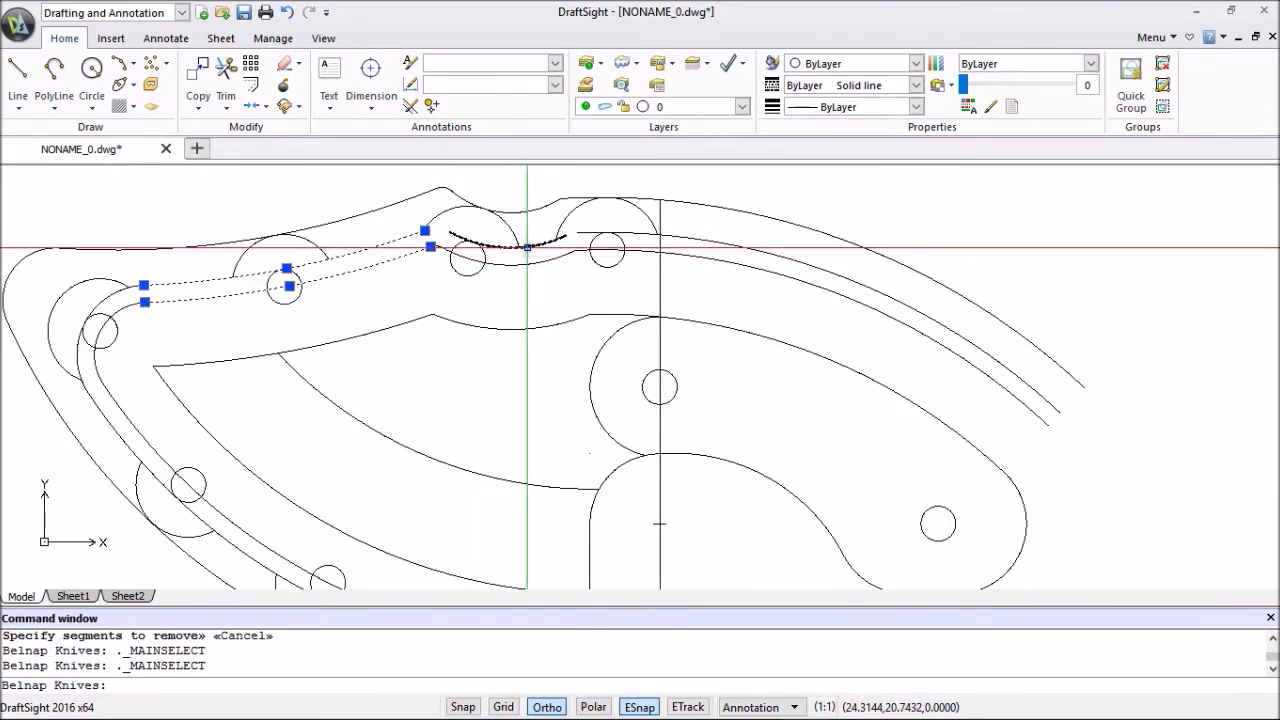
left_click(526, 249)
left_click(589, 233)
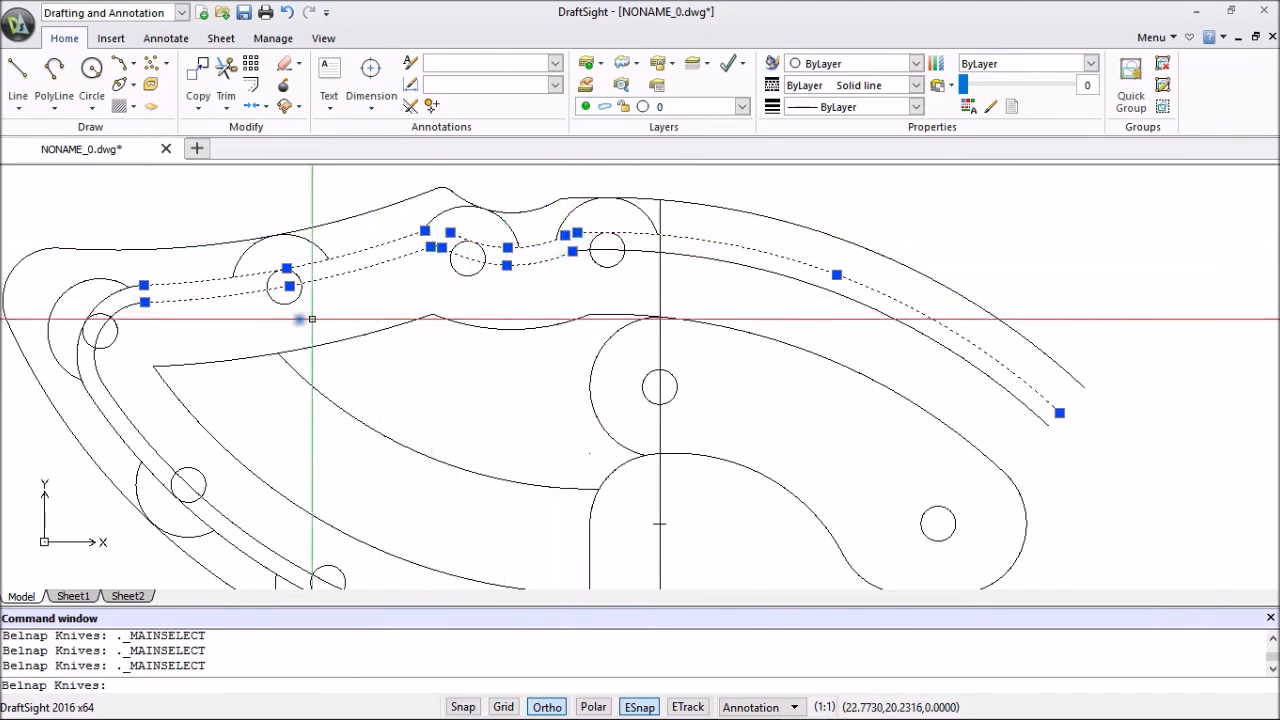
left_click(116, 292)
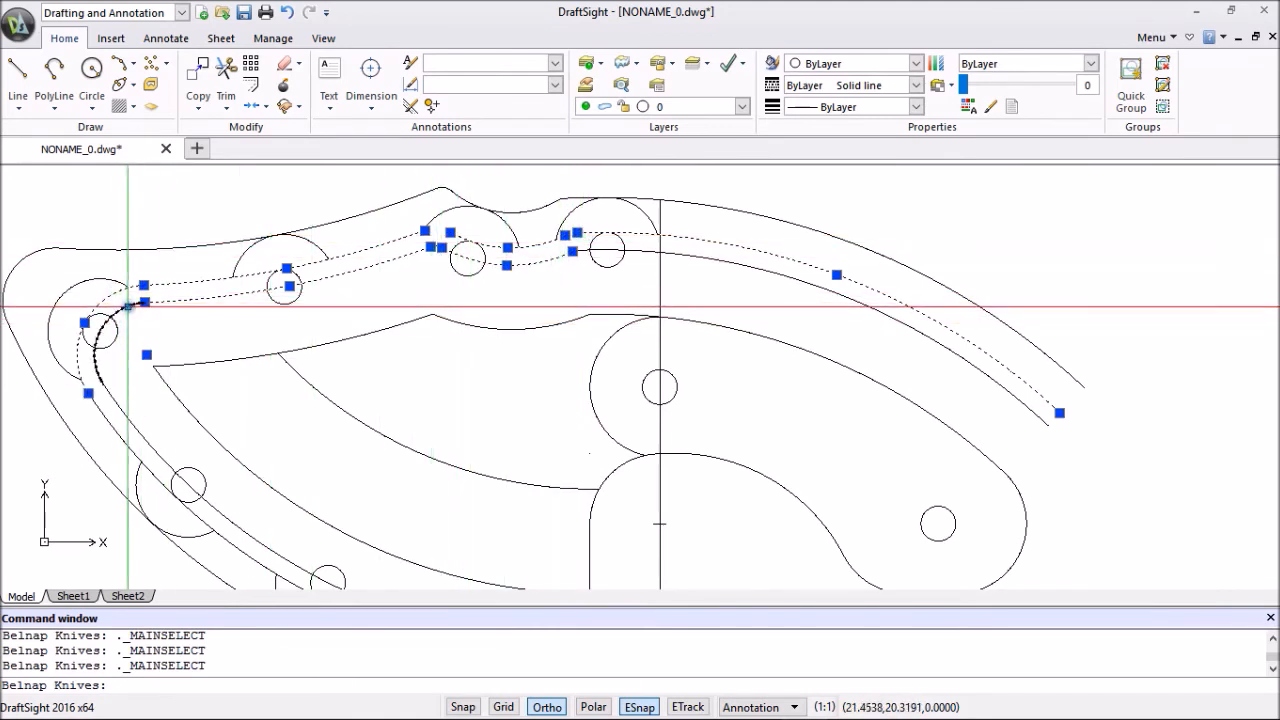
scroll(160, 355, "down", 3)
left_click(212, 455)
left_click(208, 462)
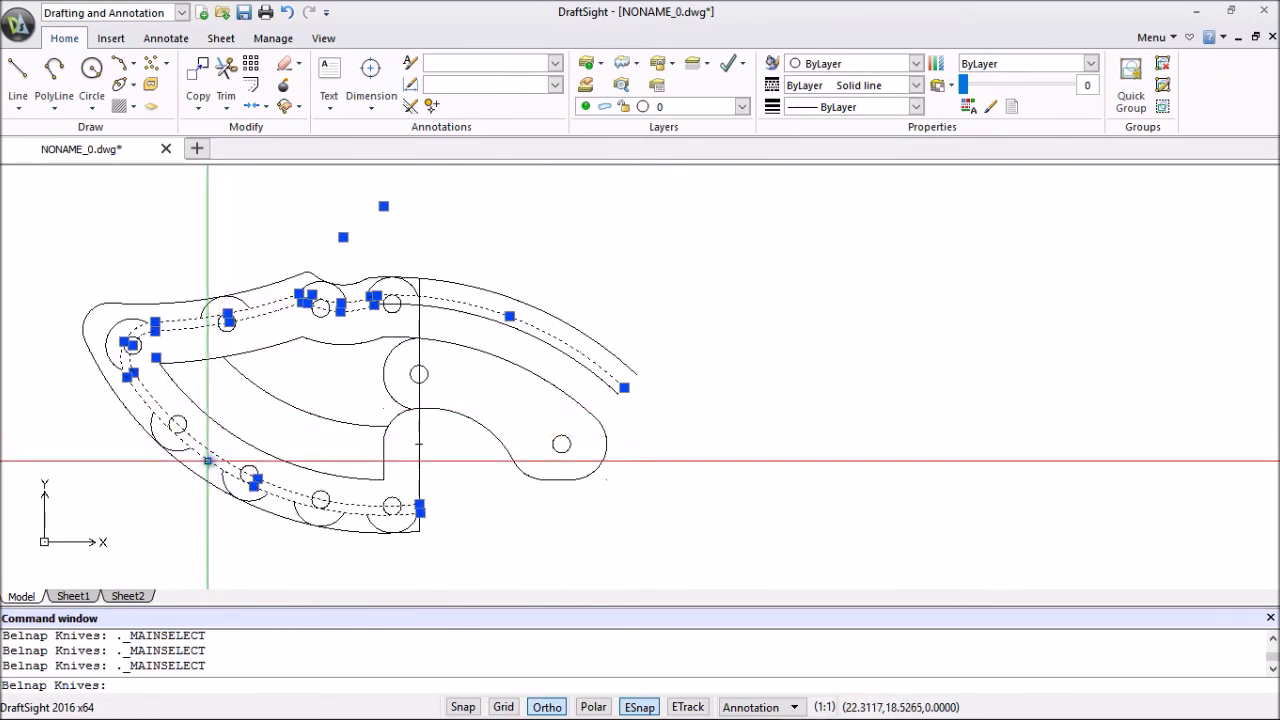
right_click(745, 400)
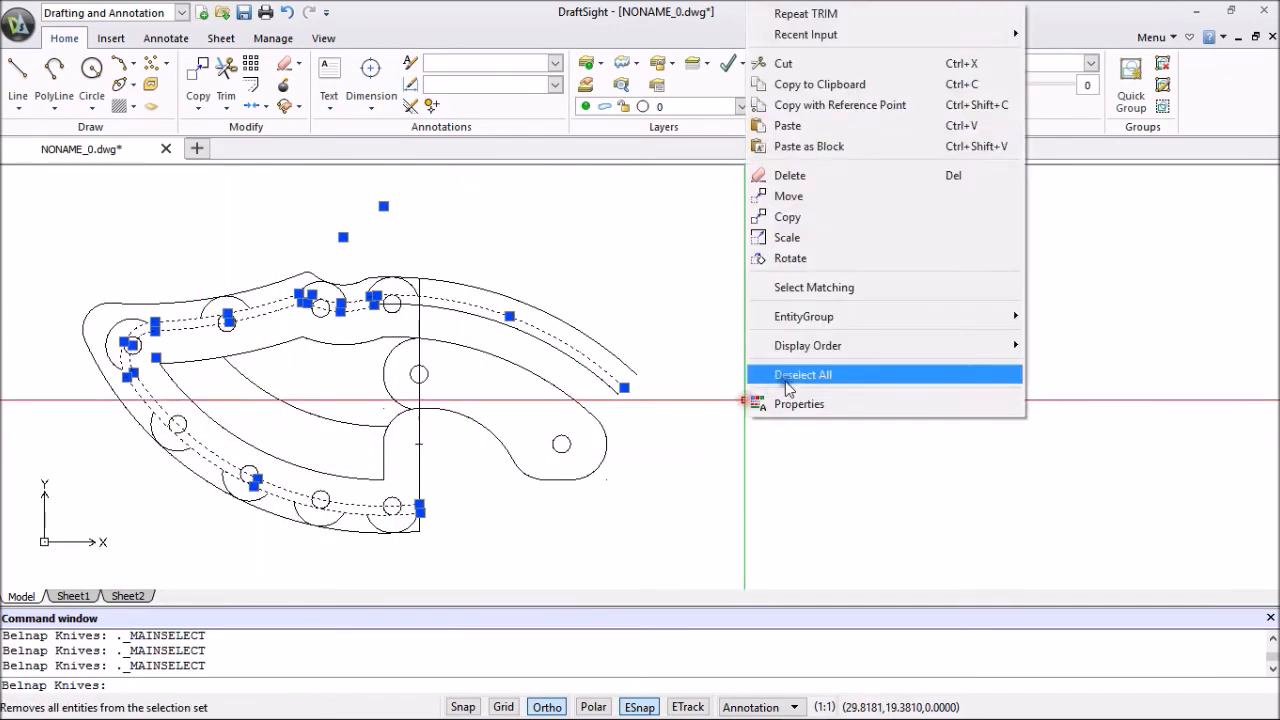
left_click(798, 176)
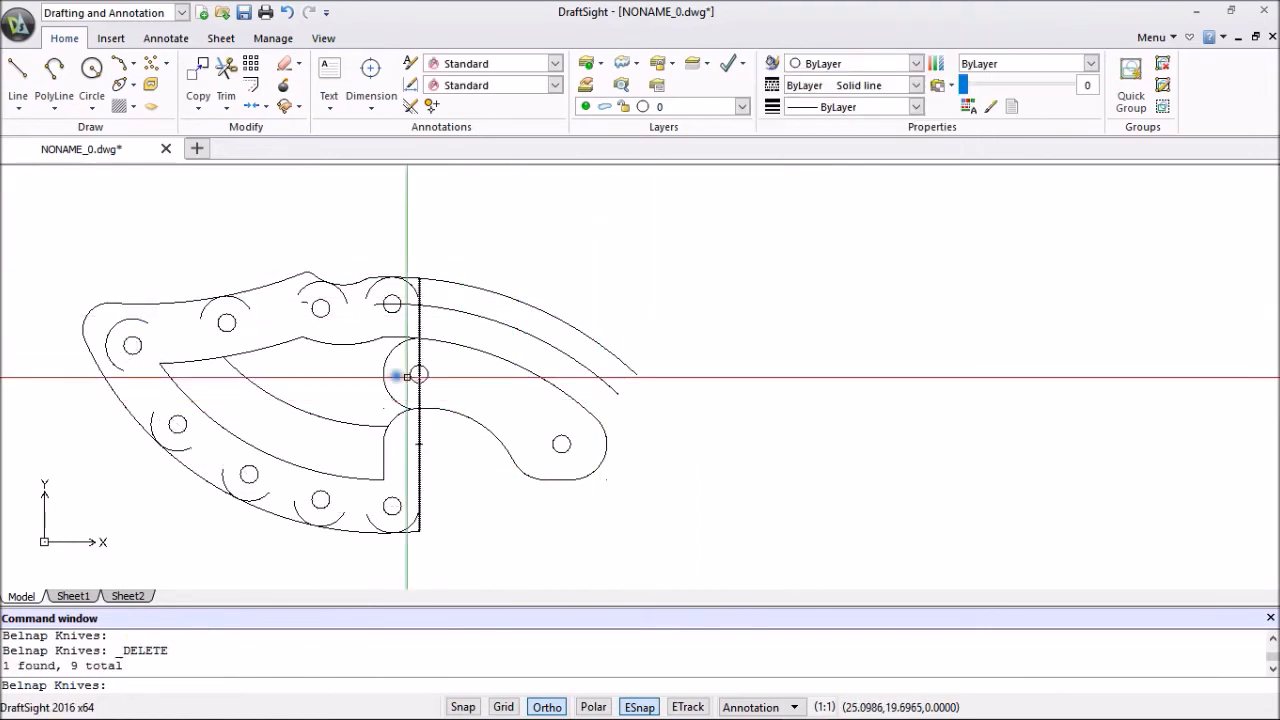
Delete the short leftover curve fragment beside the middle upper hole.
left_click(305, 301)
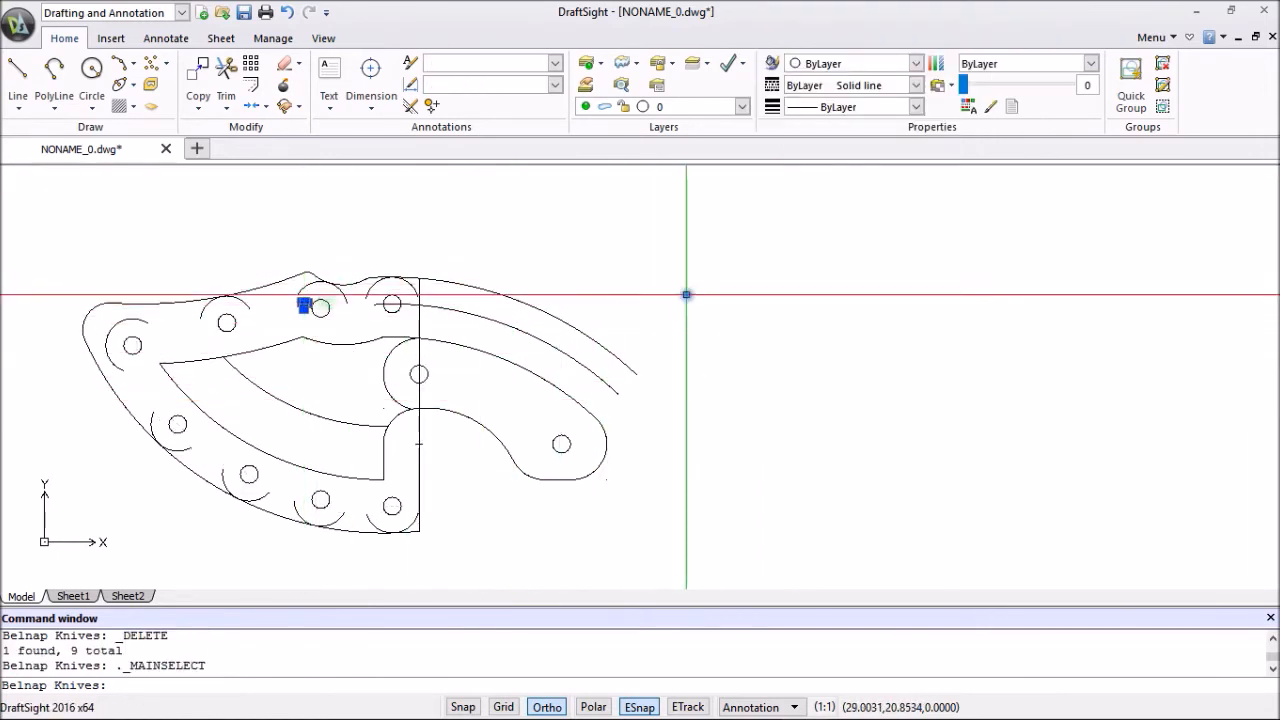
right_click(686, 294)
left_click(752, 309)
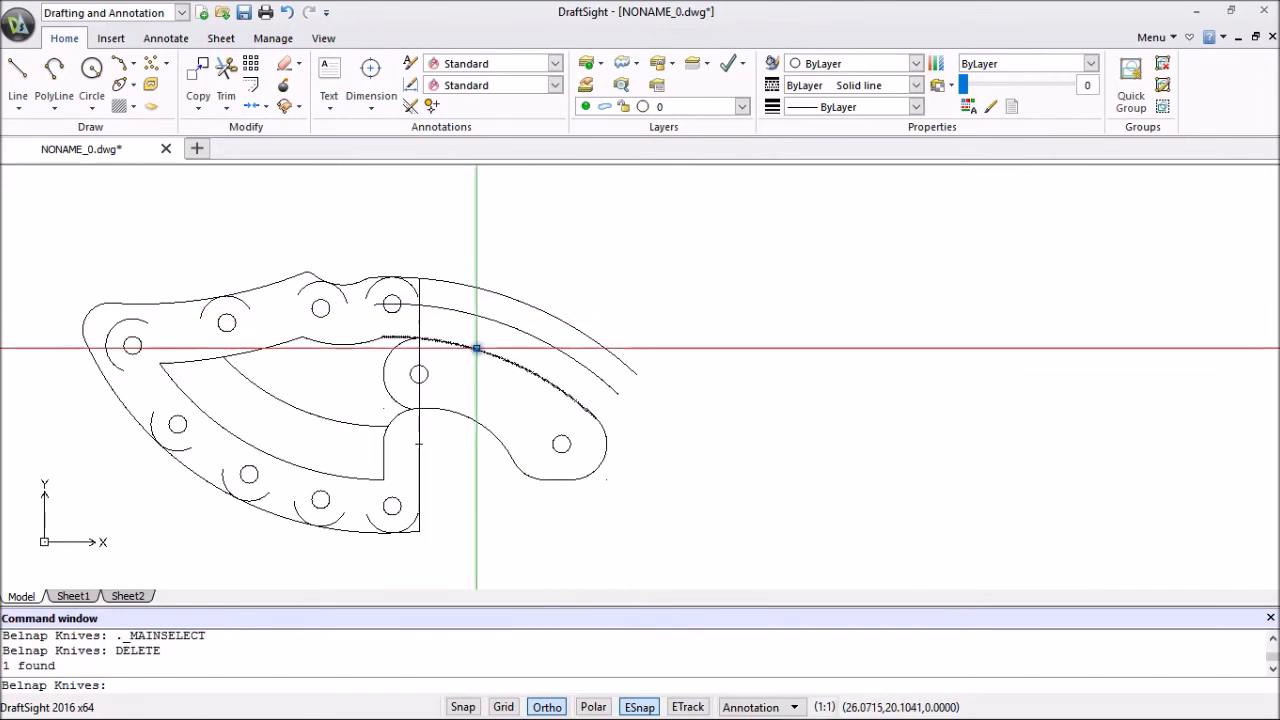
Fillet the scallop arcs around the two upper holes nearest the handle with a radius of .5.
middle_click_drag(563, 331, 852, 357)
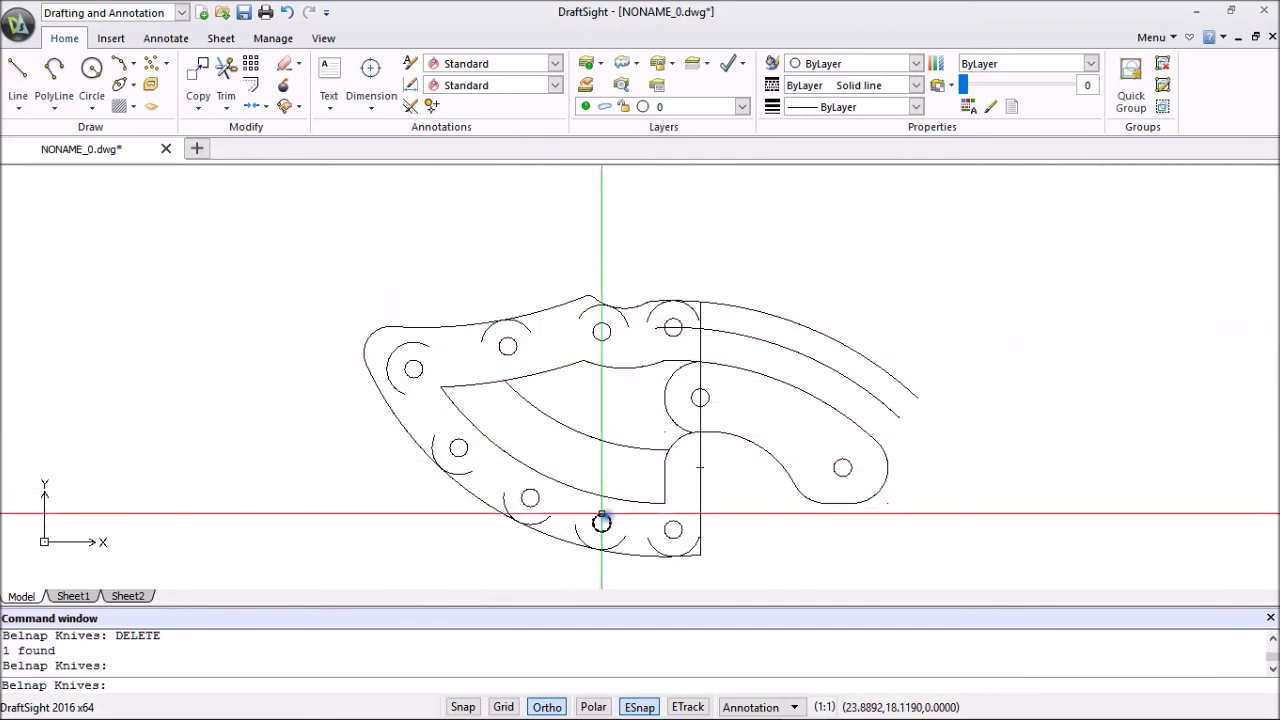
middle_click_drag(297, 346, 143, 309)
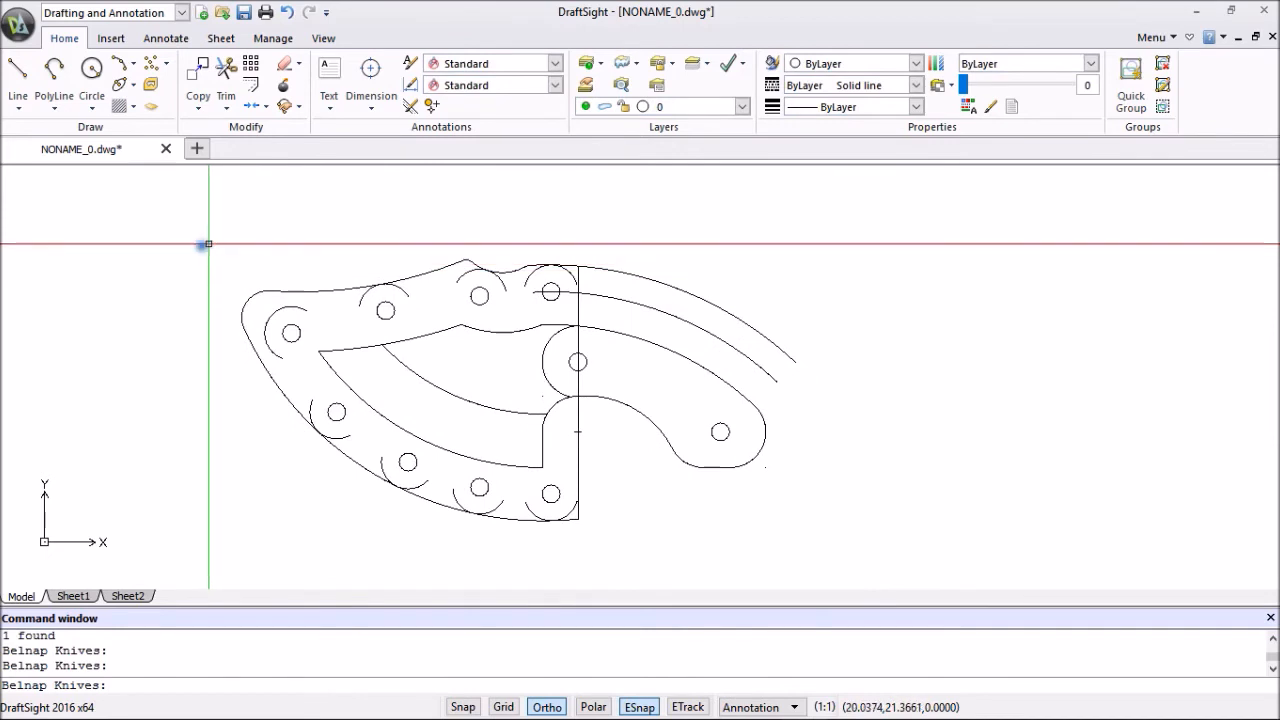
left_click(226, 108)
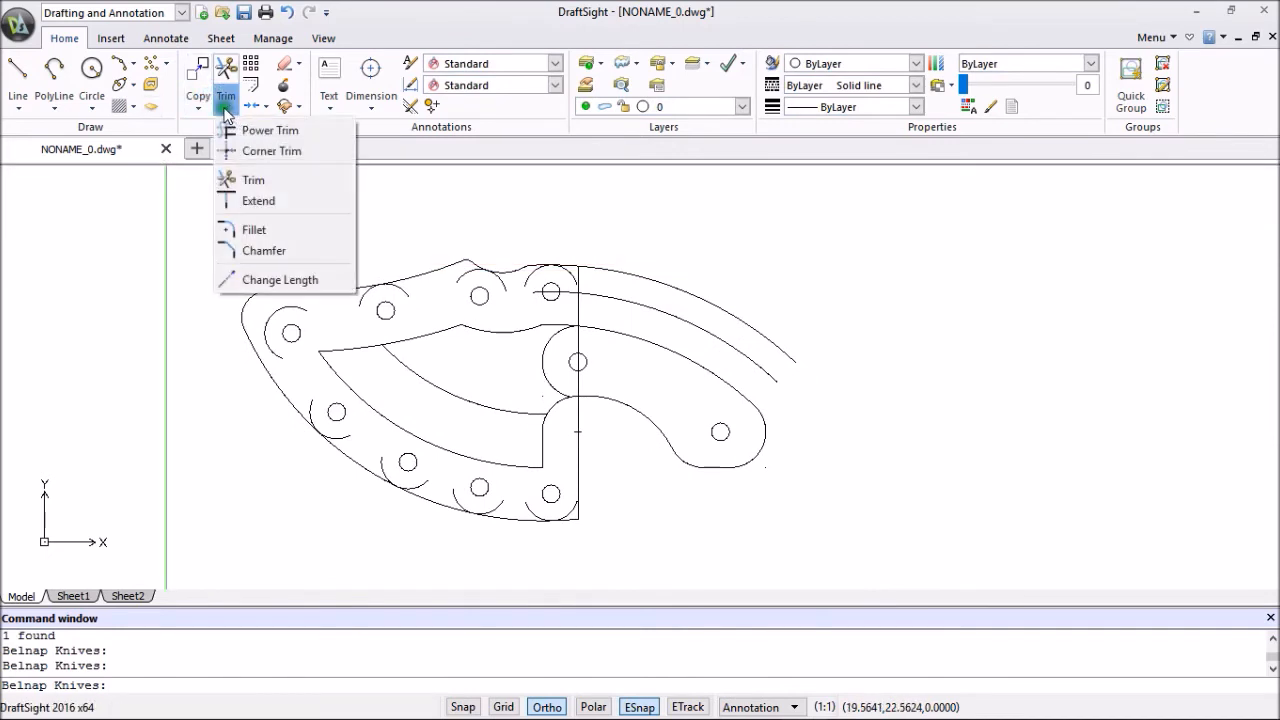
left_click(250, 226)
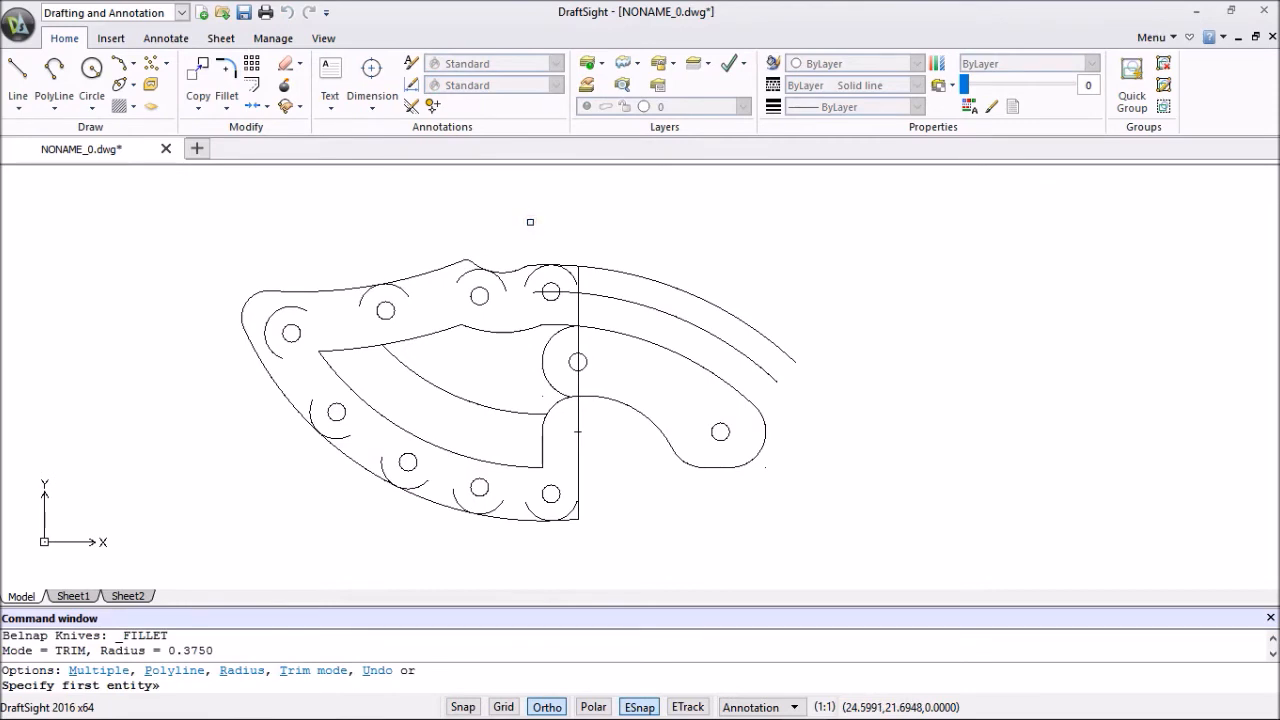
type("r")
key("Return")
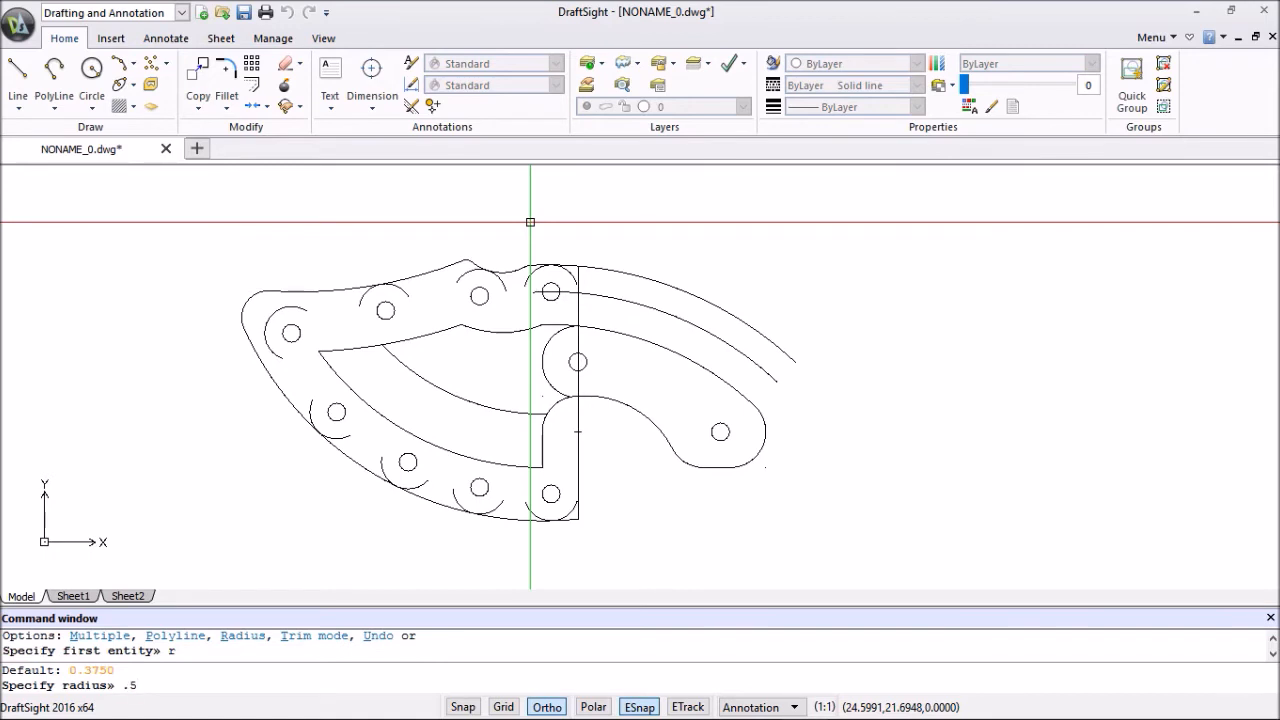
key("Return")
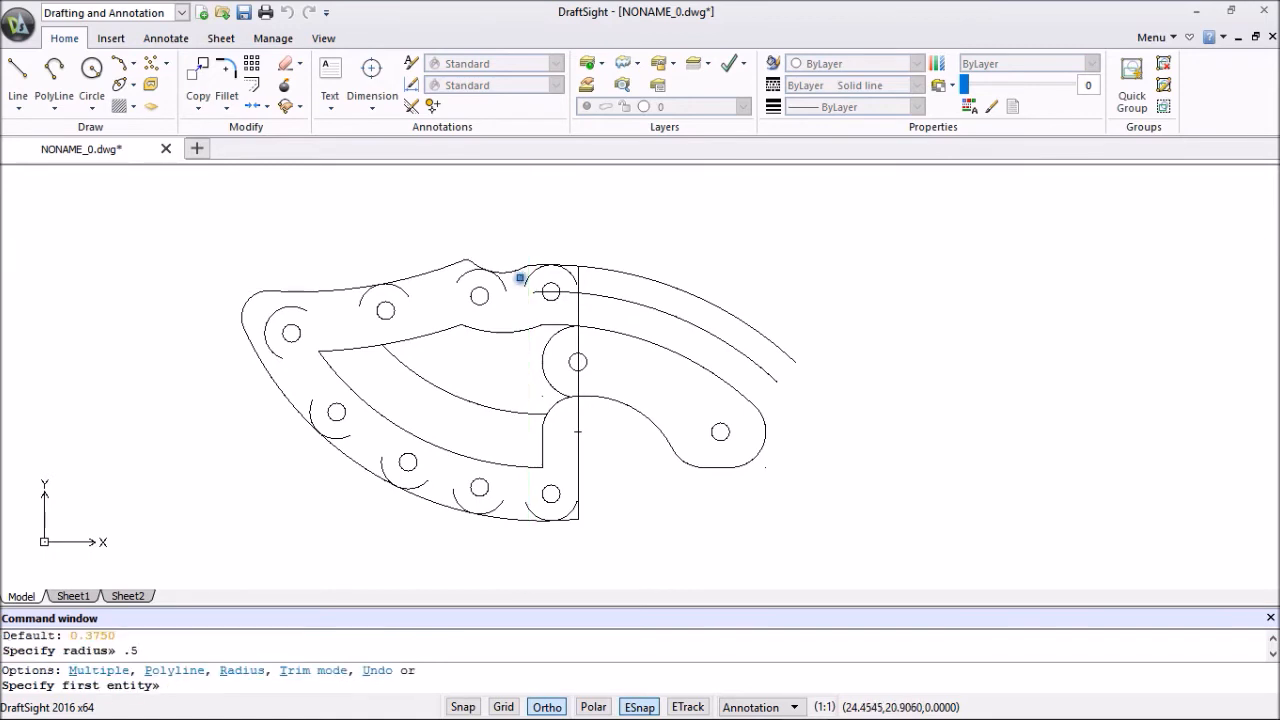
left_click(524, 281)
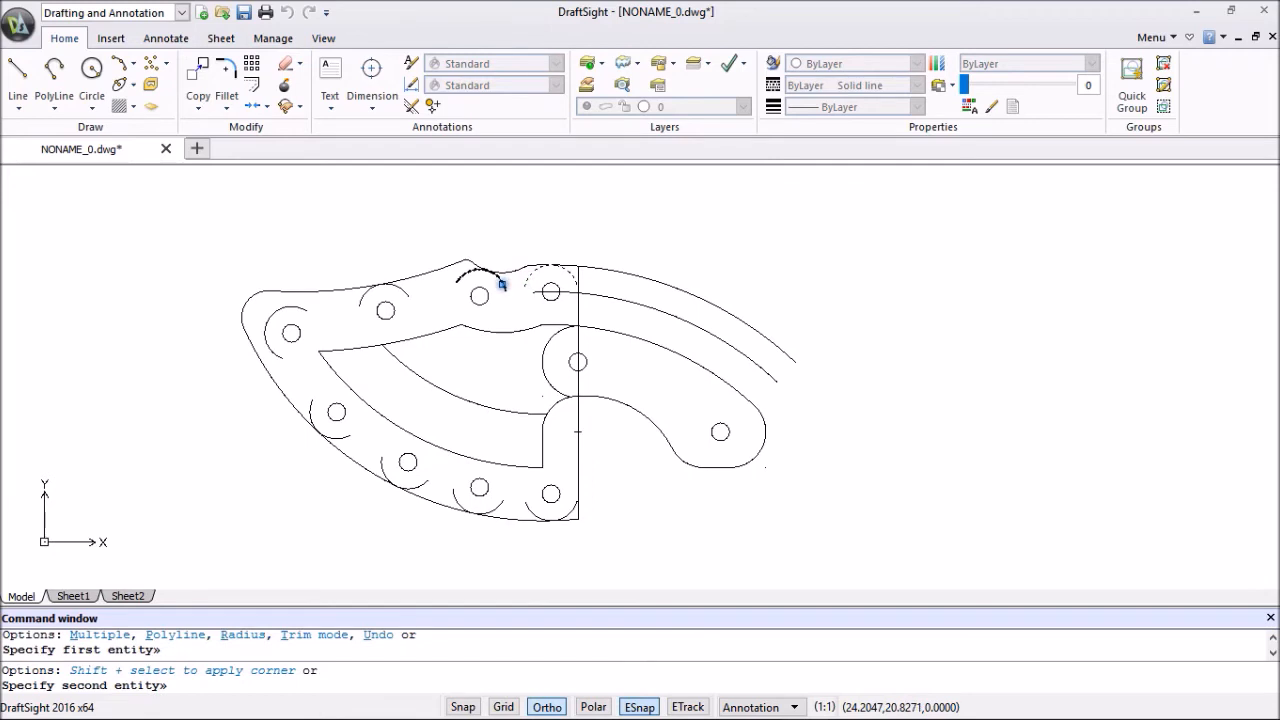
left_click(502, 284)
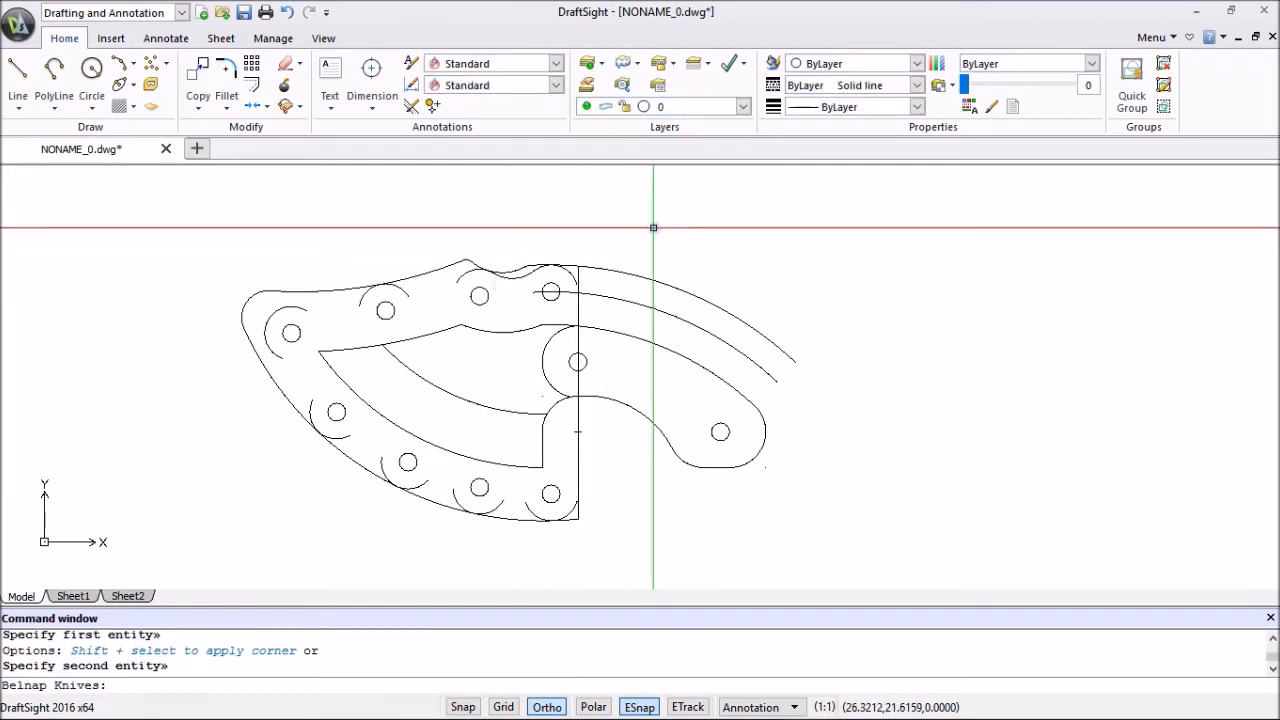
Delete the fillet arc between the scallops of the two upper holes nearest the handle.
scroll(544, 279, "up", 3)
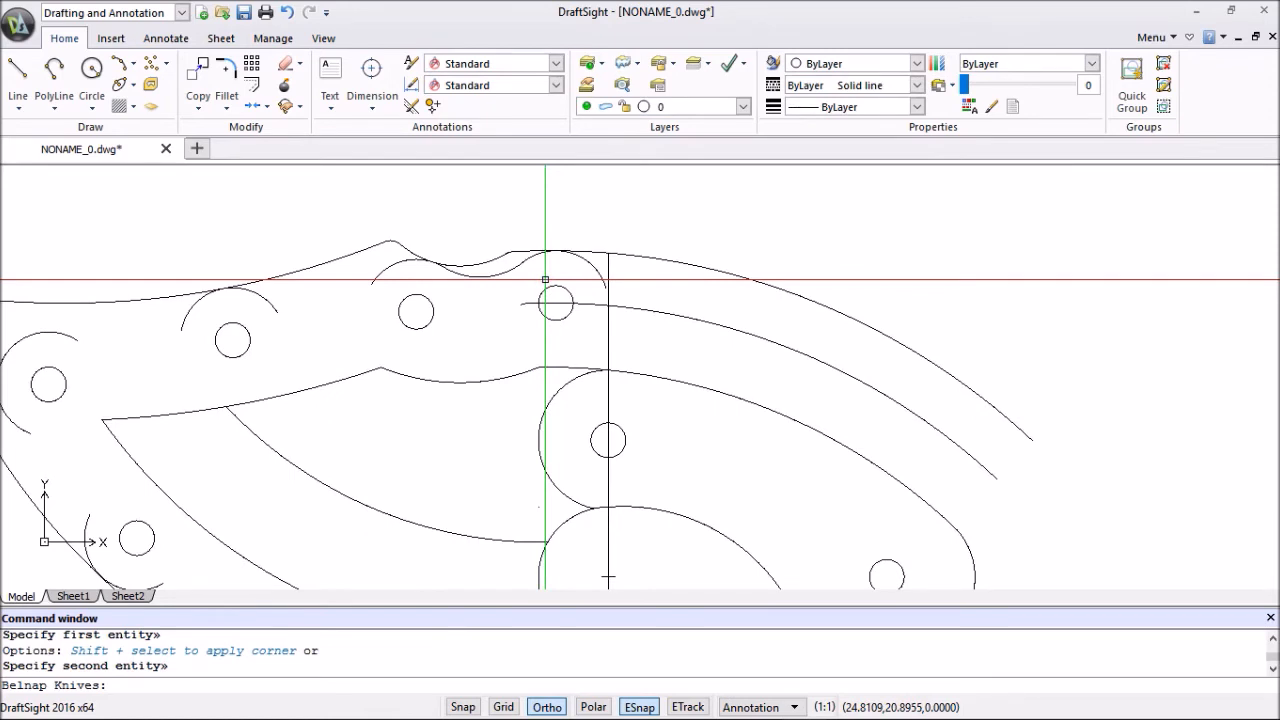
scroll(544, 279, "down", 2)
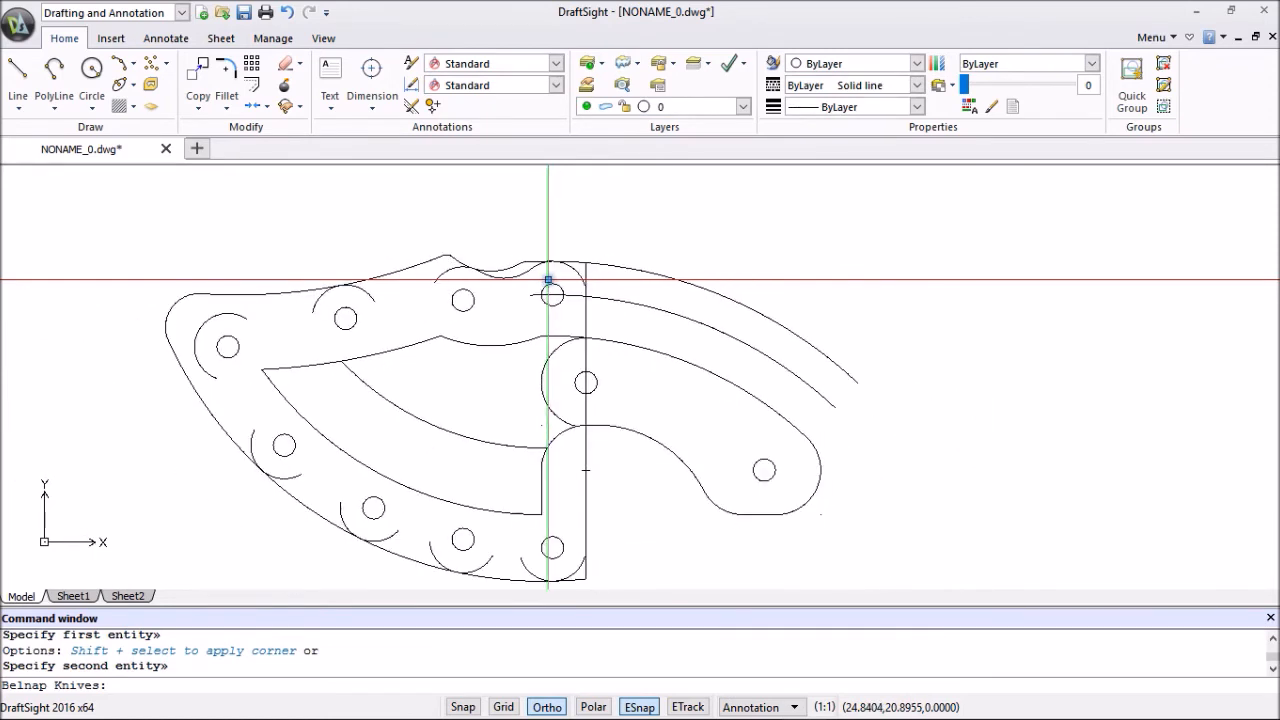
left_click(530, 272)
right_click(600, 213)
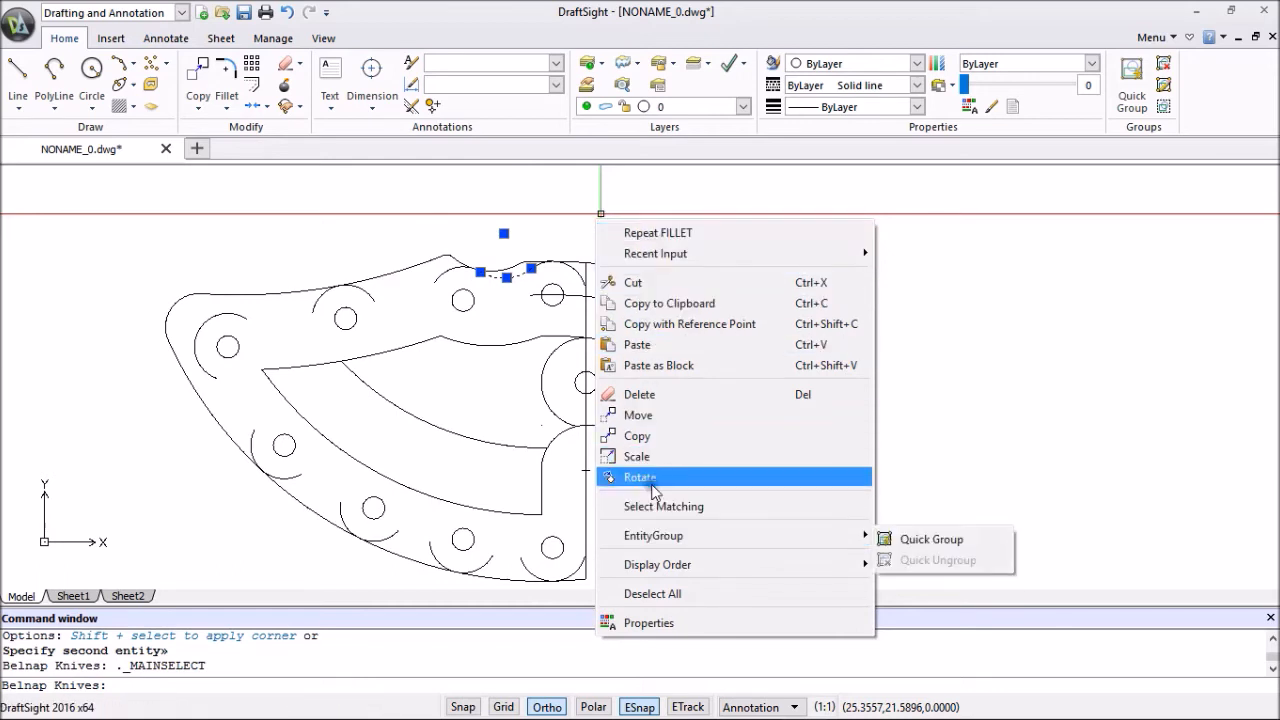
left_click(640, 394)
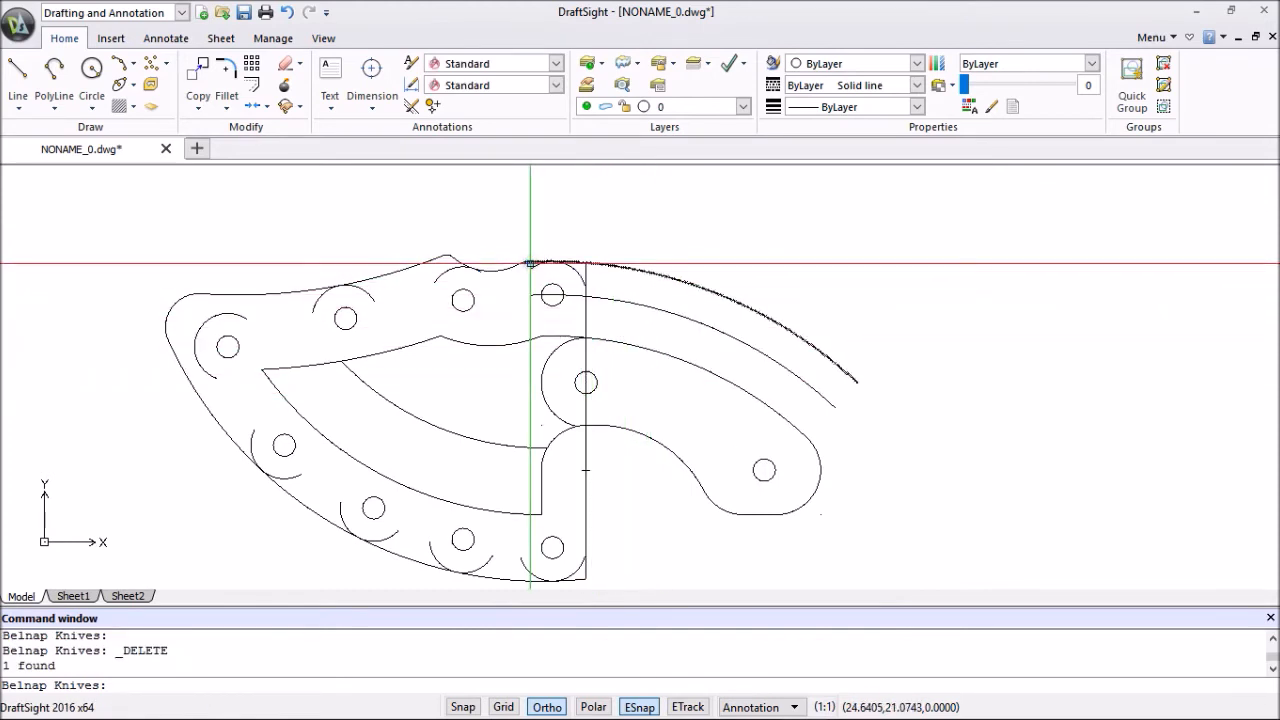
Delete the two scallop arcs around the upper holes nearest the handle.
scroll(530, 262, "up", 2)
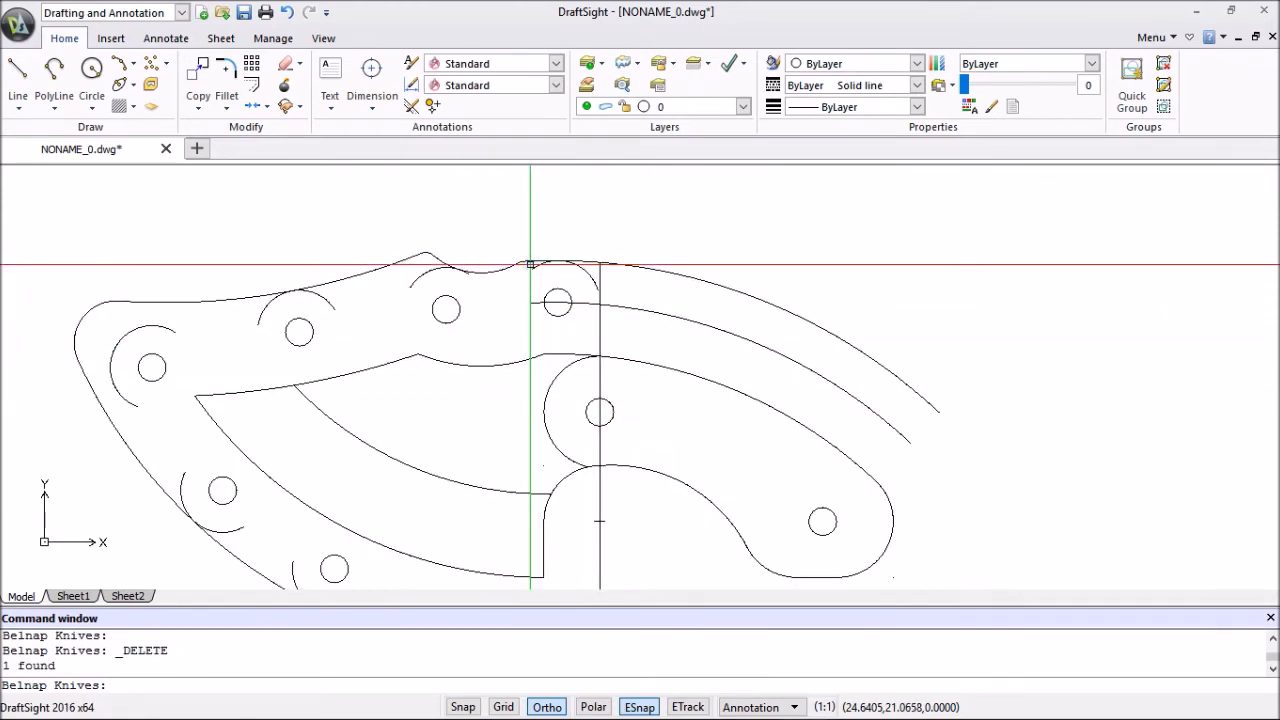
left_click(423, 273)
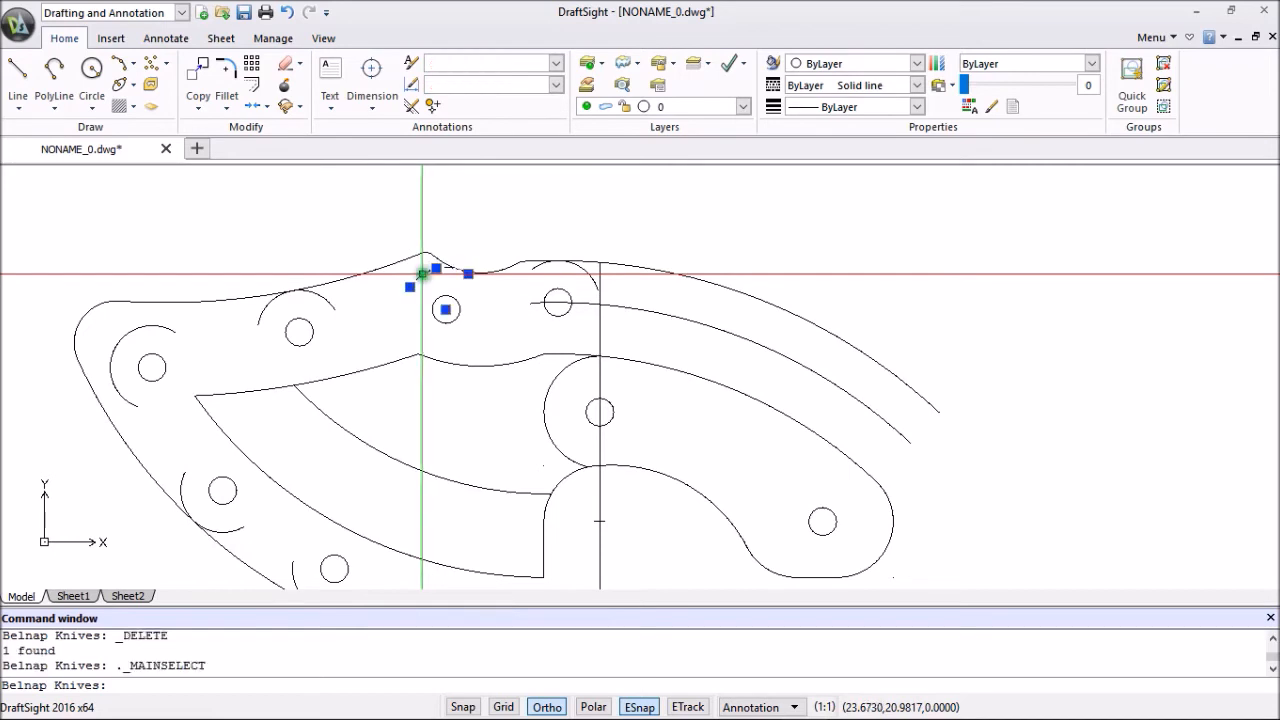
right_click(518, 229)
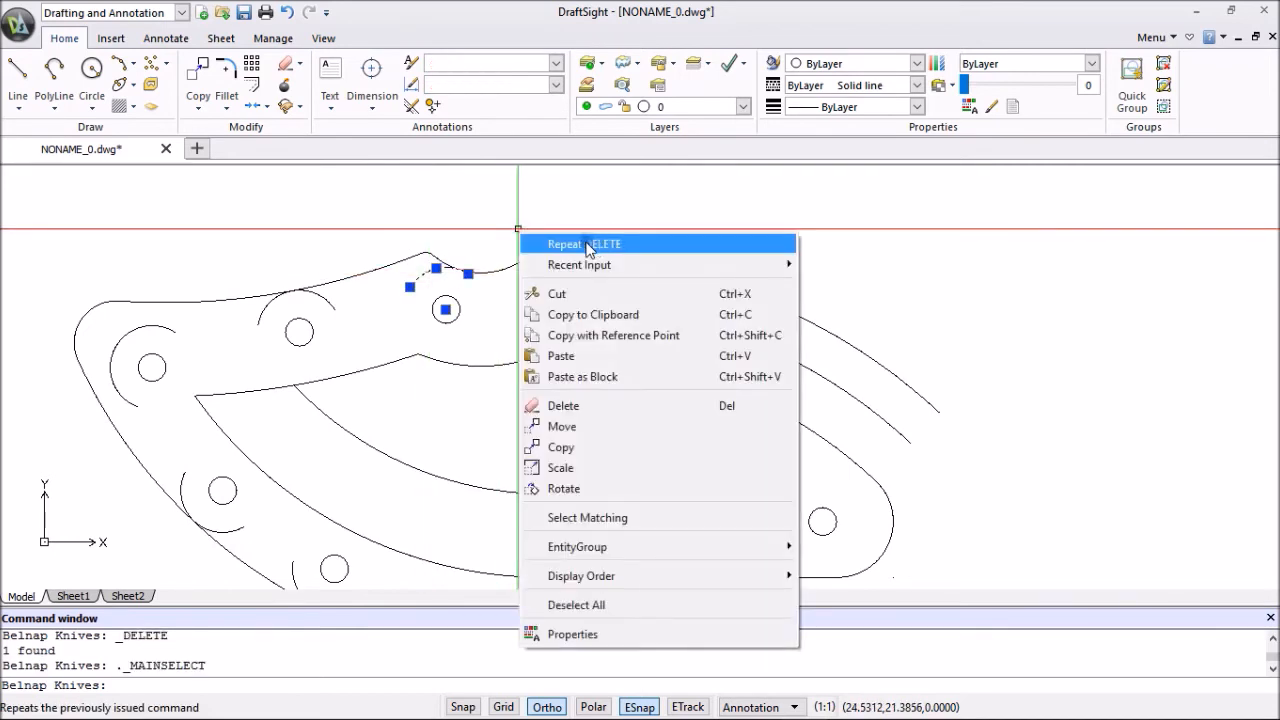
left_click(588, 247)
scroll(584, 242, "down", 2)
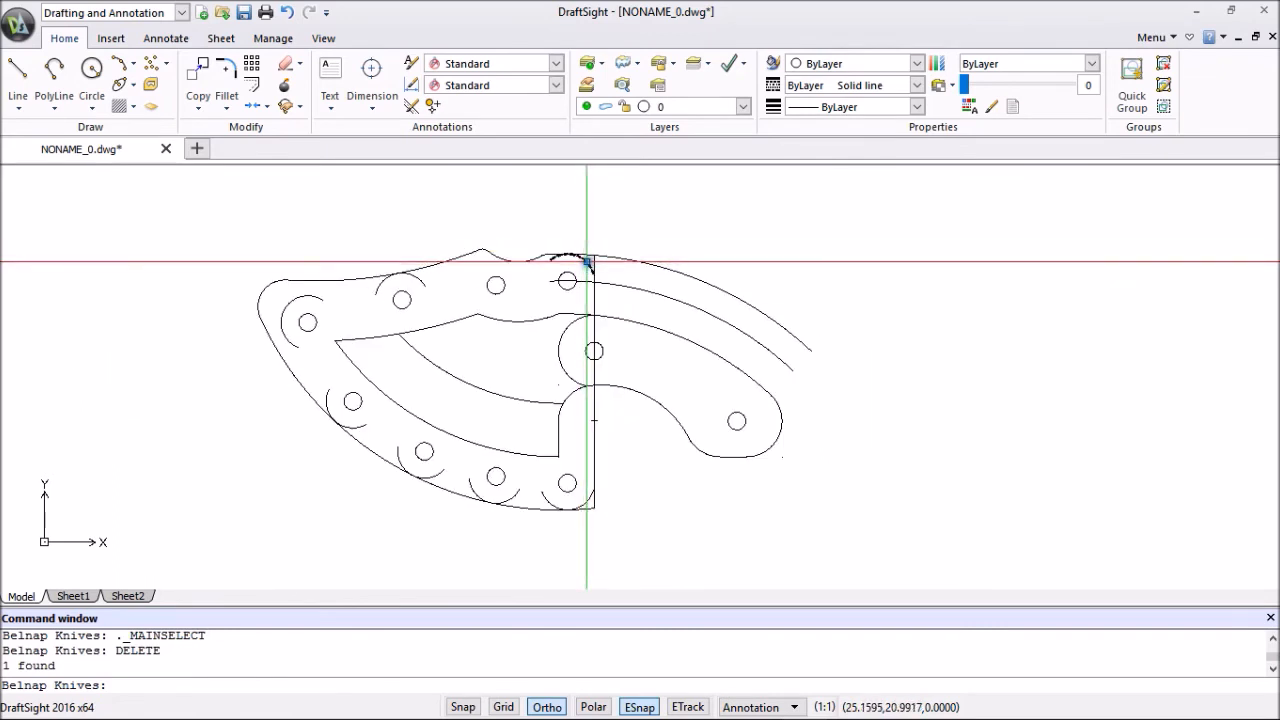
left_click(588, 253)
right_click(612, 212)
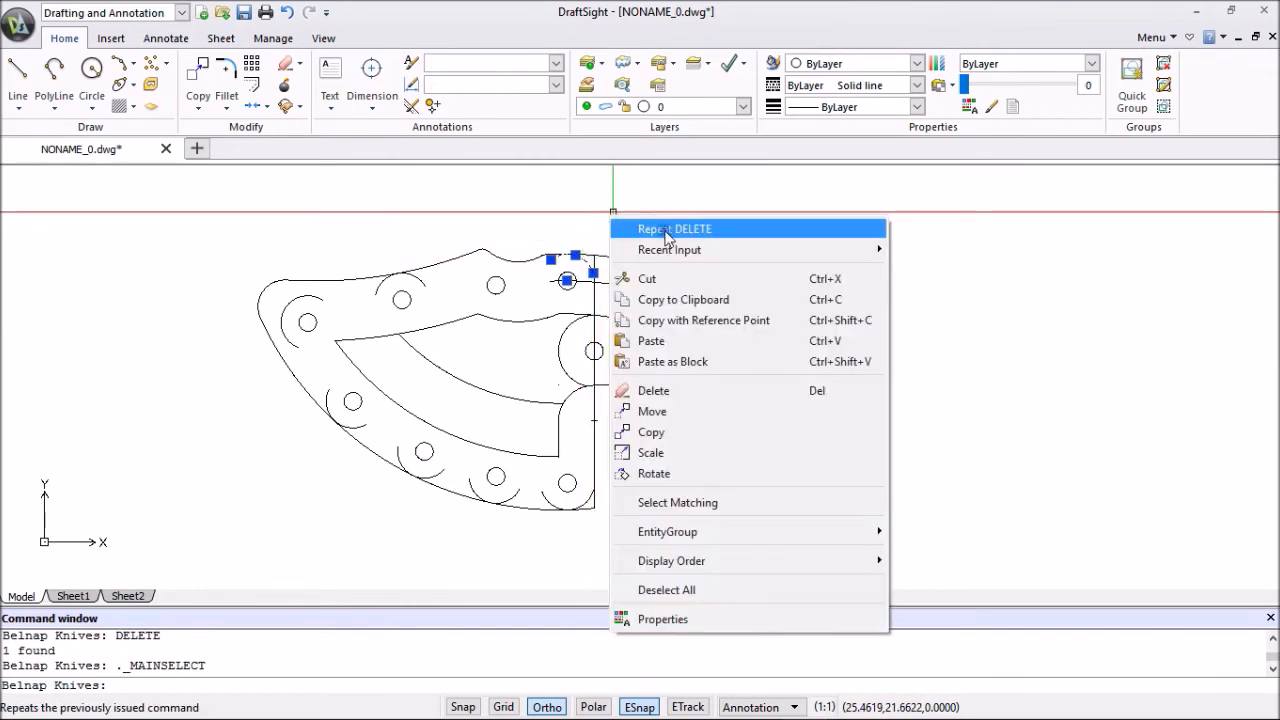
left_click(659, 233)
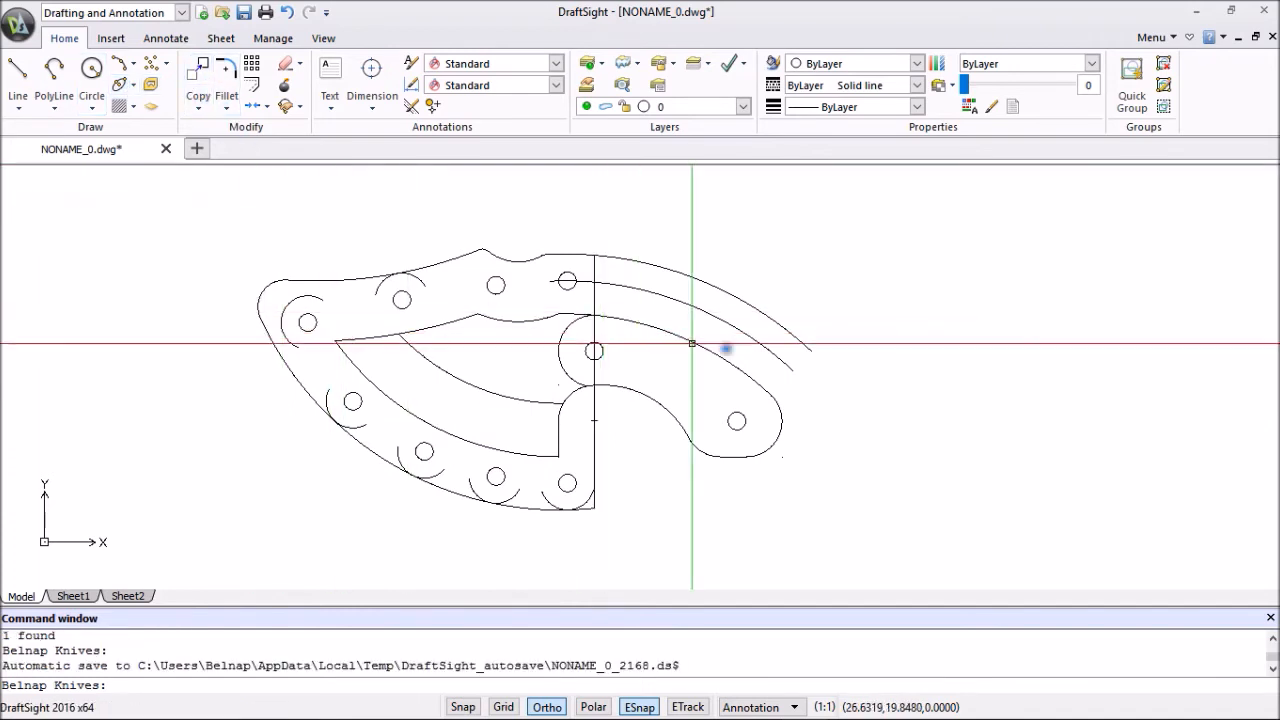
Fillet the neighboring scallop arcs along the lower edge up to the tip hole, using the Multiple option and the .5 radius.
right_click(889, 319)
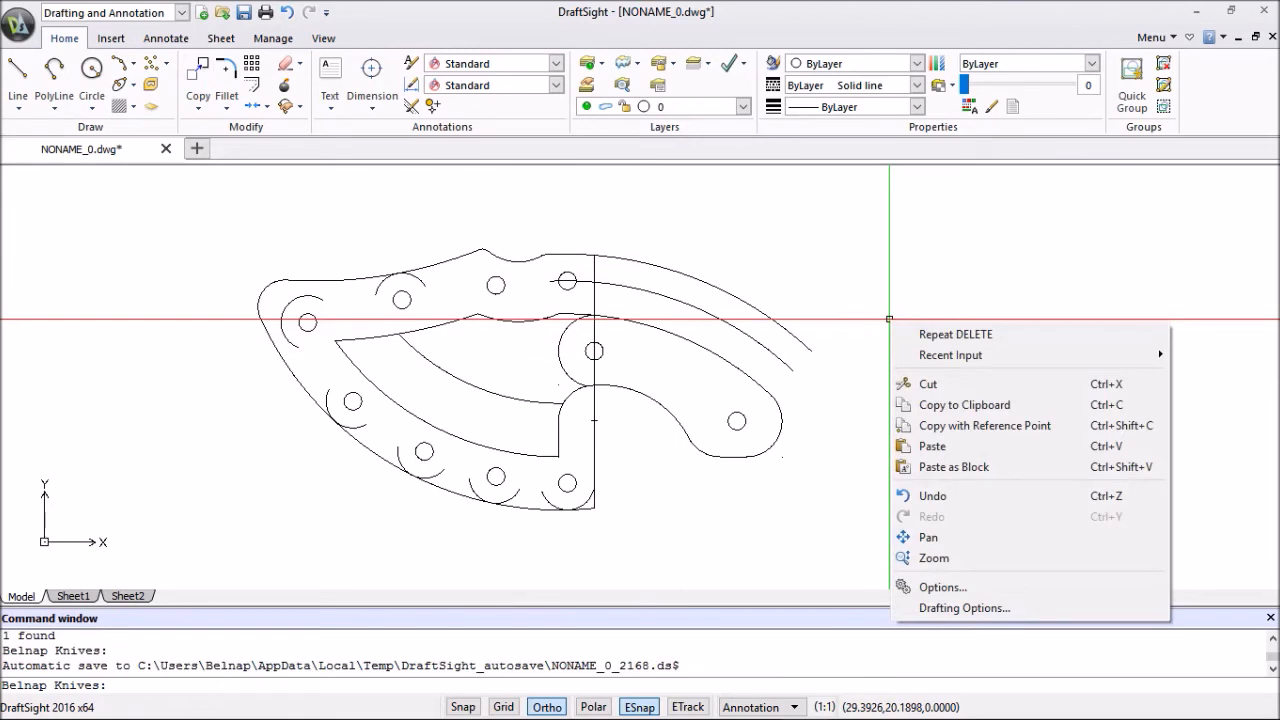
left_click(228, 70)
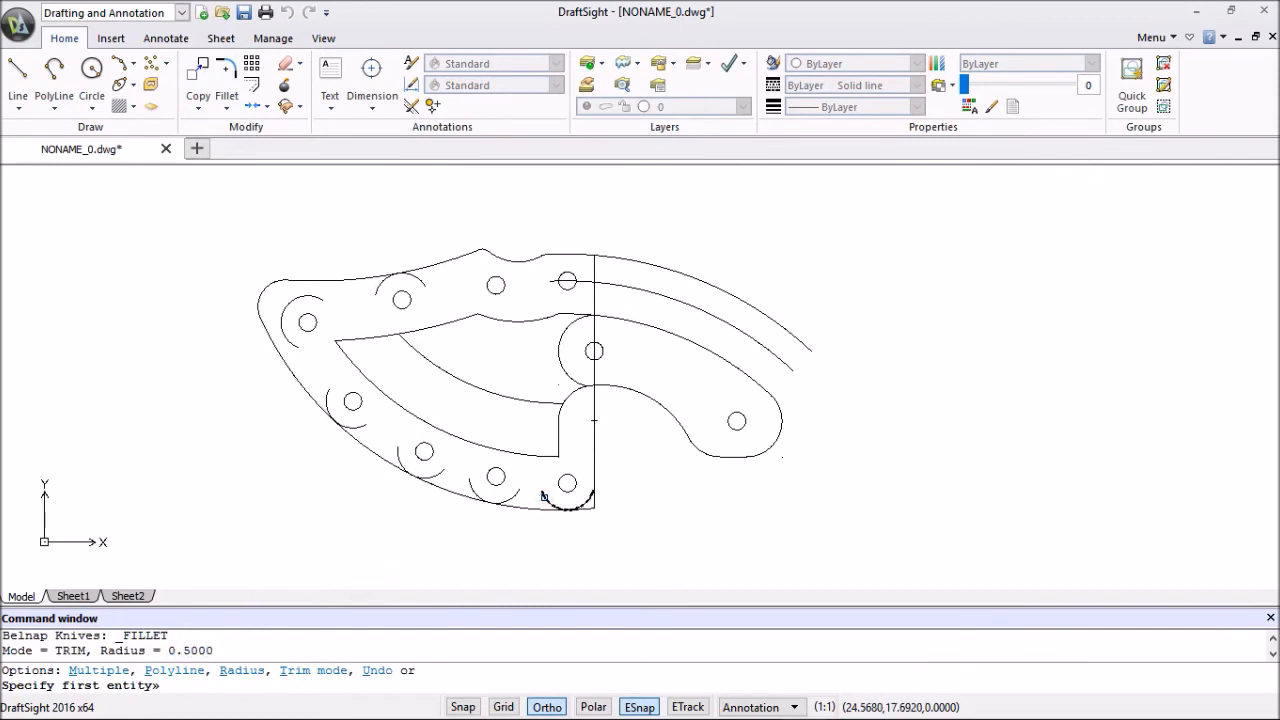
key("Return")
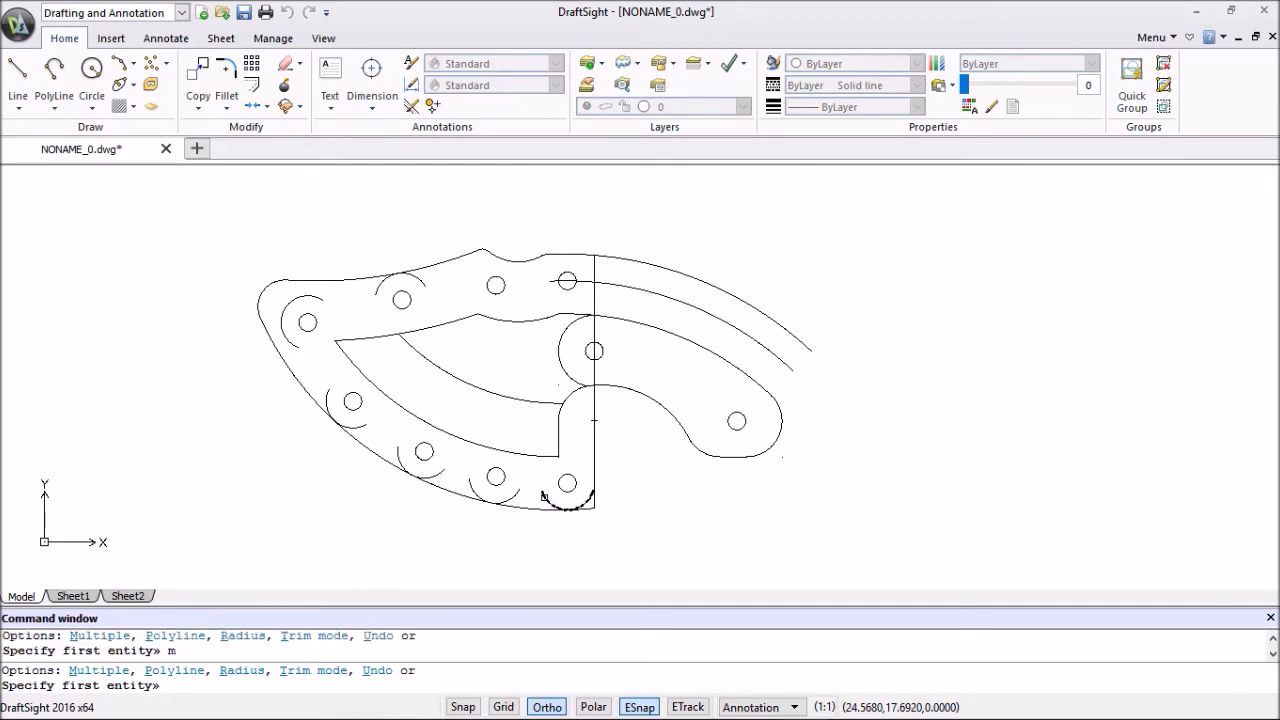
left_click(544, 496)
left_click(516, 494)
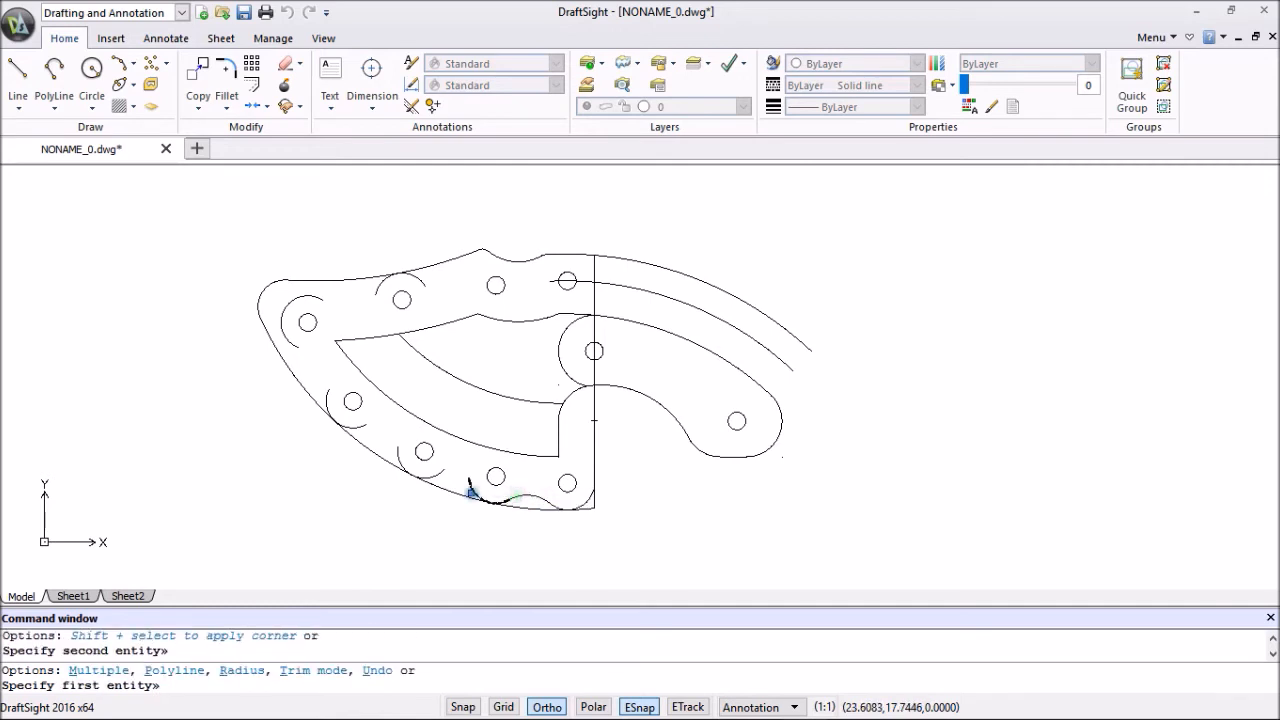
left_click(470, 487)
left_click(437, 473)
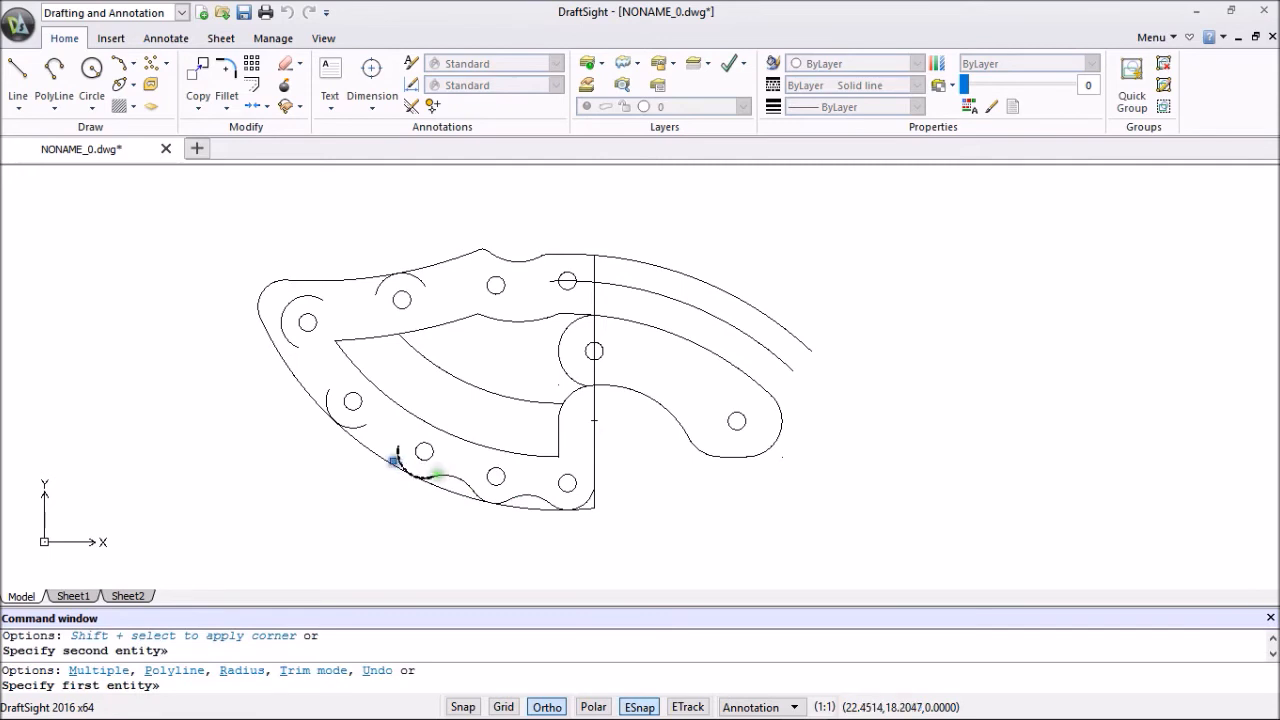
left_click(399, 453)
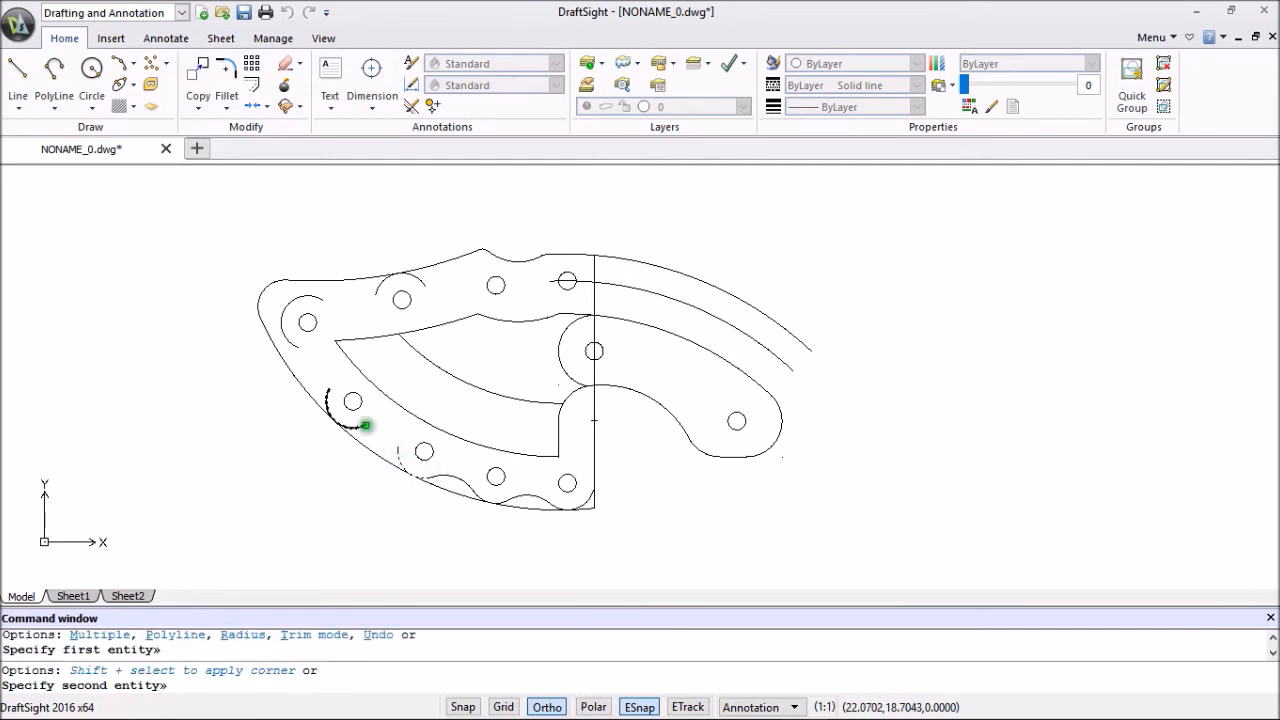
left_click(366, 425)
left_click(326, 396)
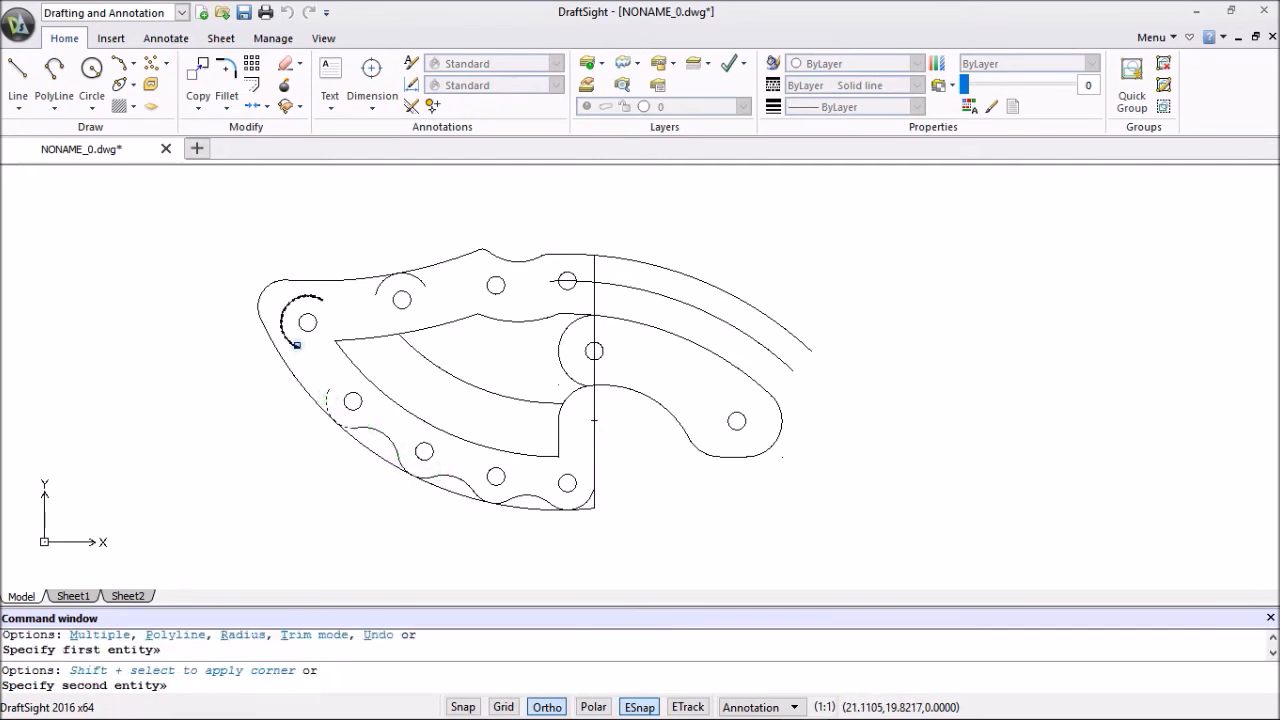
left_click(293, 344)
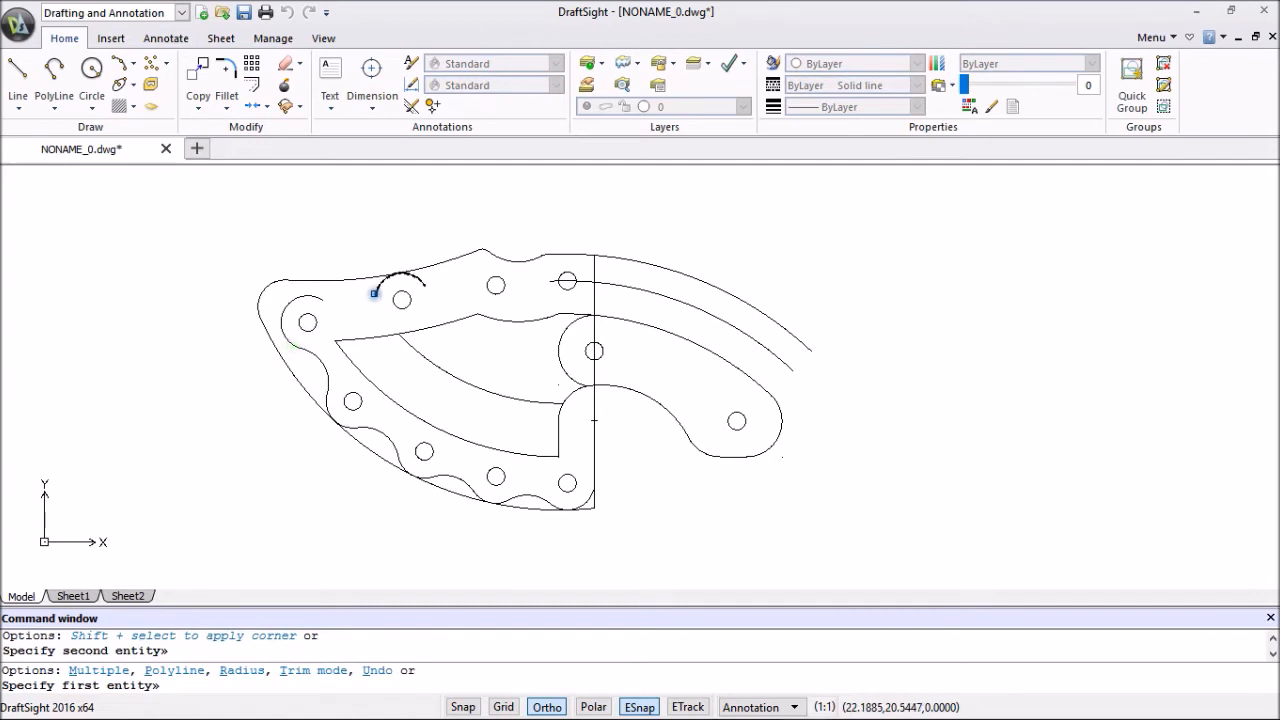
Fillet the scallop arc around the tip hole with the scallop arc of the next hole along the upper edge.
left_click(374, 293)
left_click(322, 297)
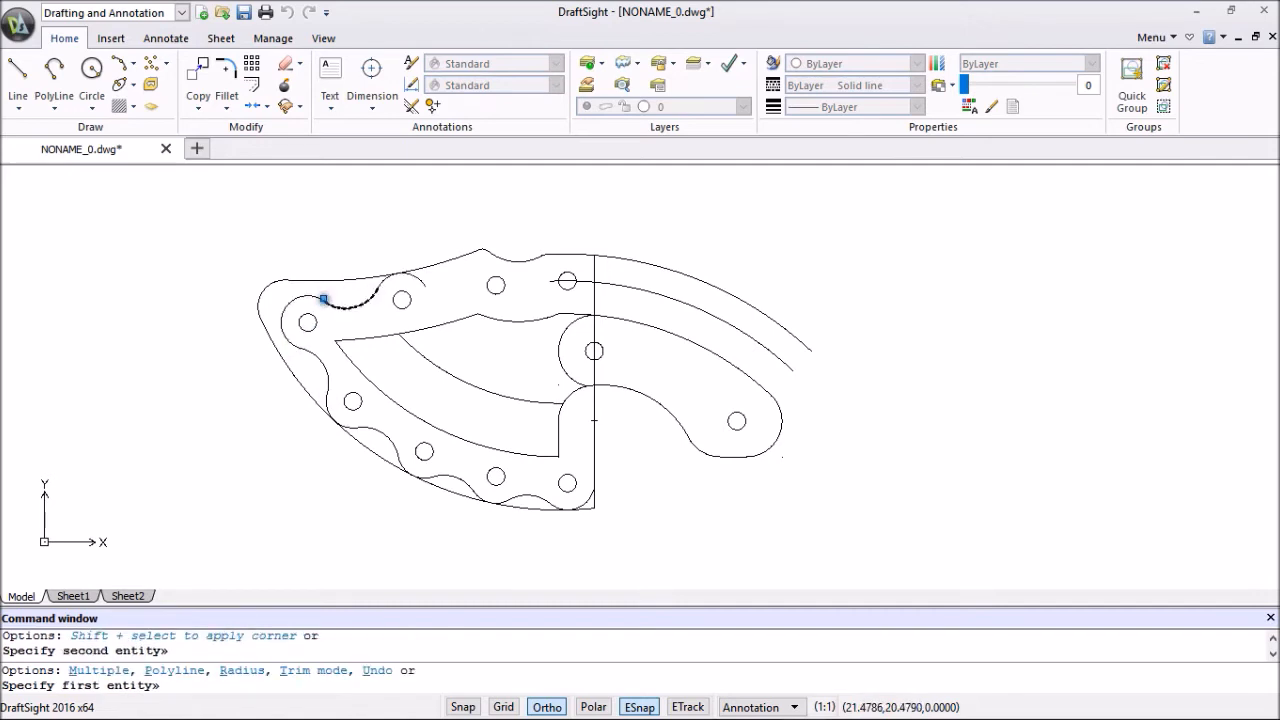
key("Escape")
scroll(322, 304, "up", 2)
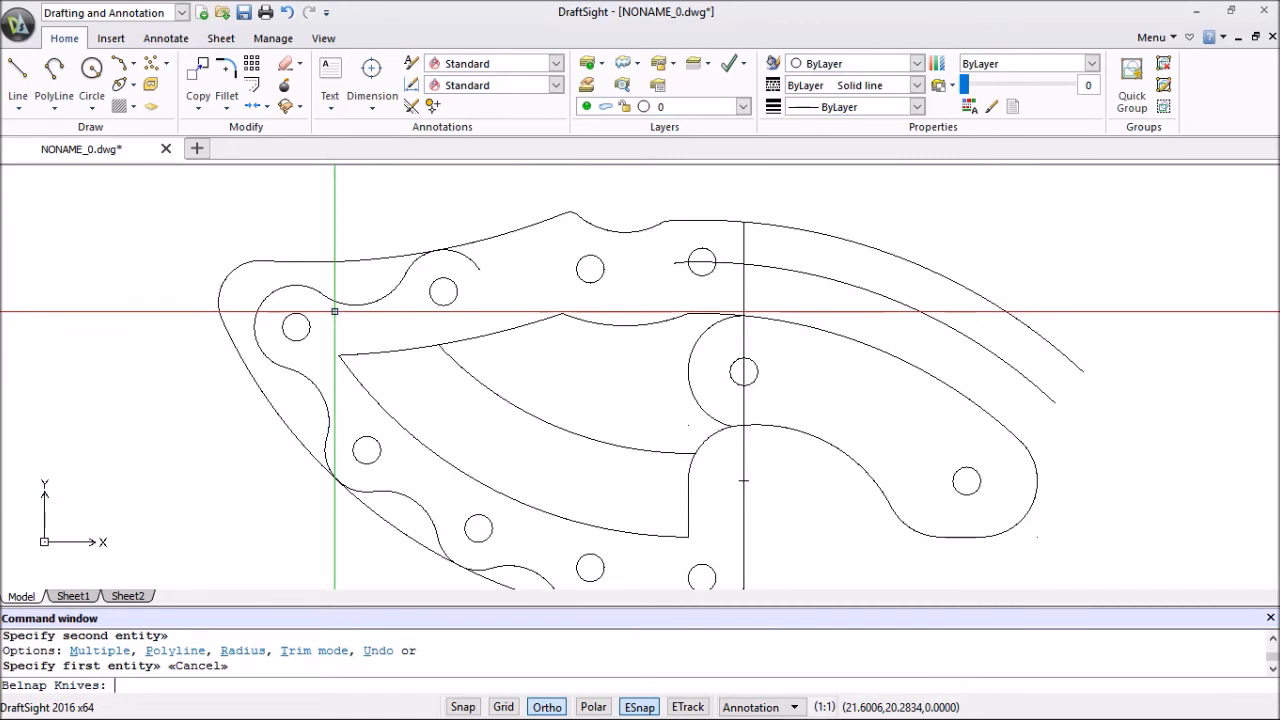
Examine the tip hole's scallop arc and how the next upper scallop arc meets the sheath's upper edge.
left_click(267, 297)
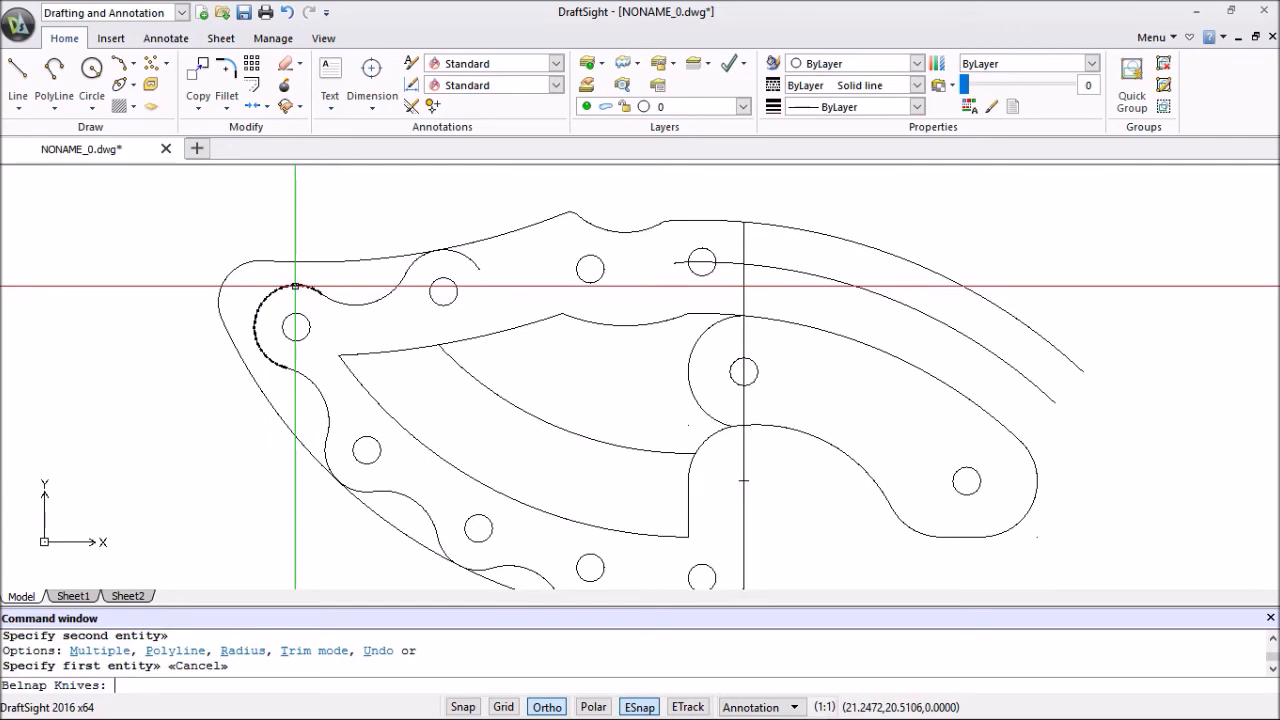
key("Escape")
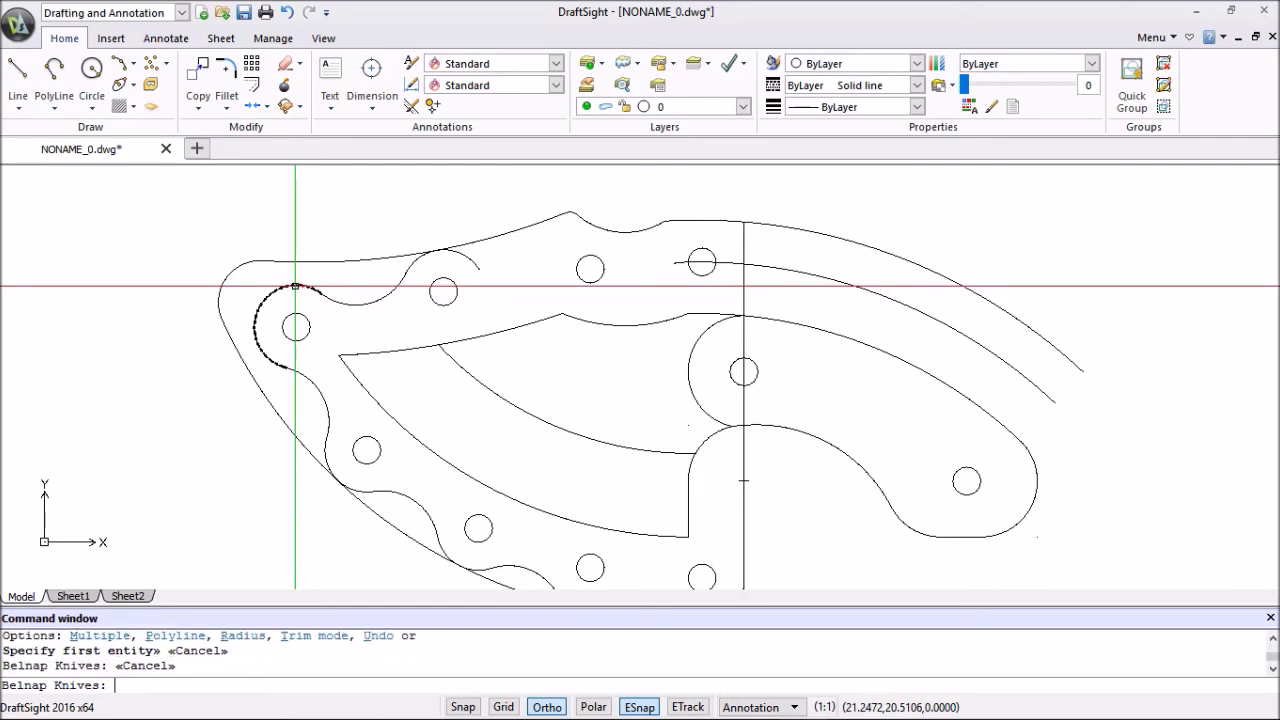
key("Escape")
key("Escape")
scroll(296, 287, "down", 3)
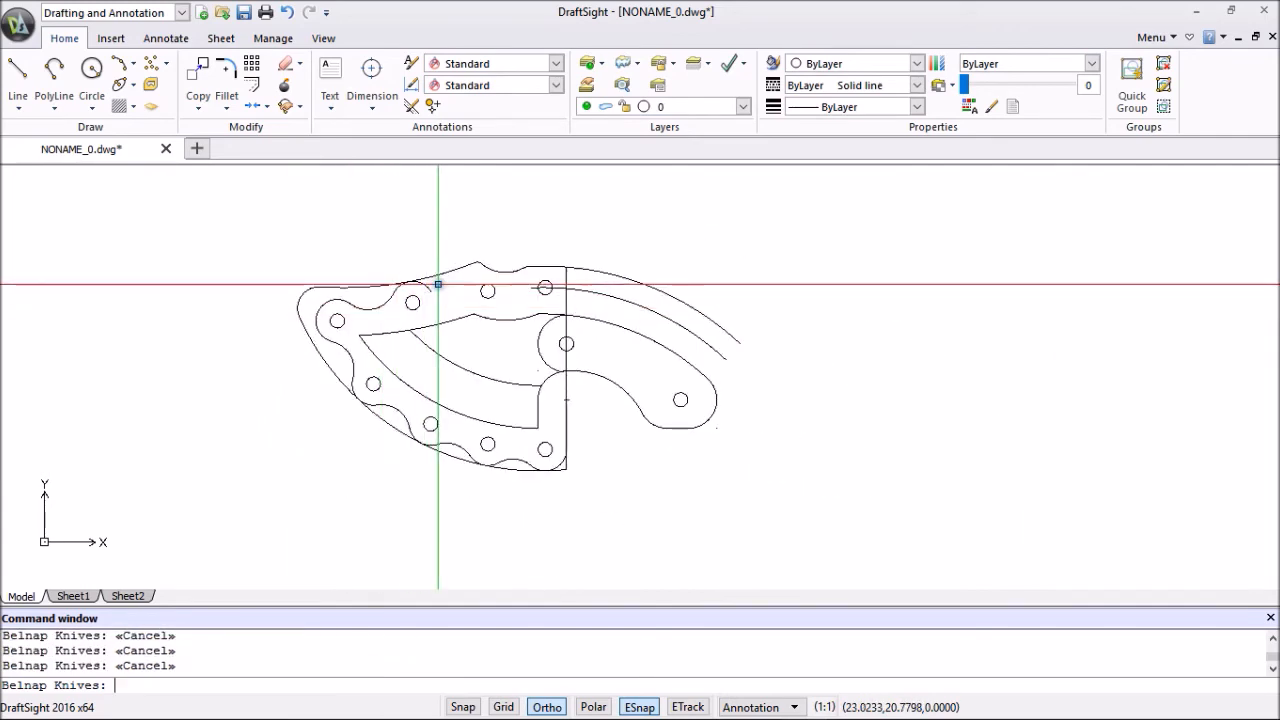
scroll(438, 285, "up", 5)
left_click(399, 301)
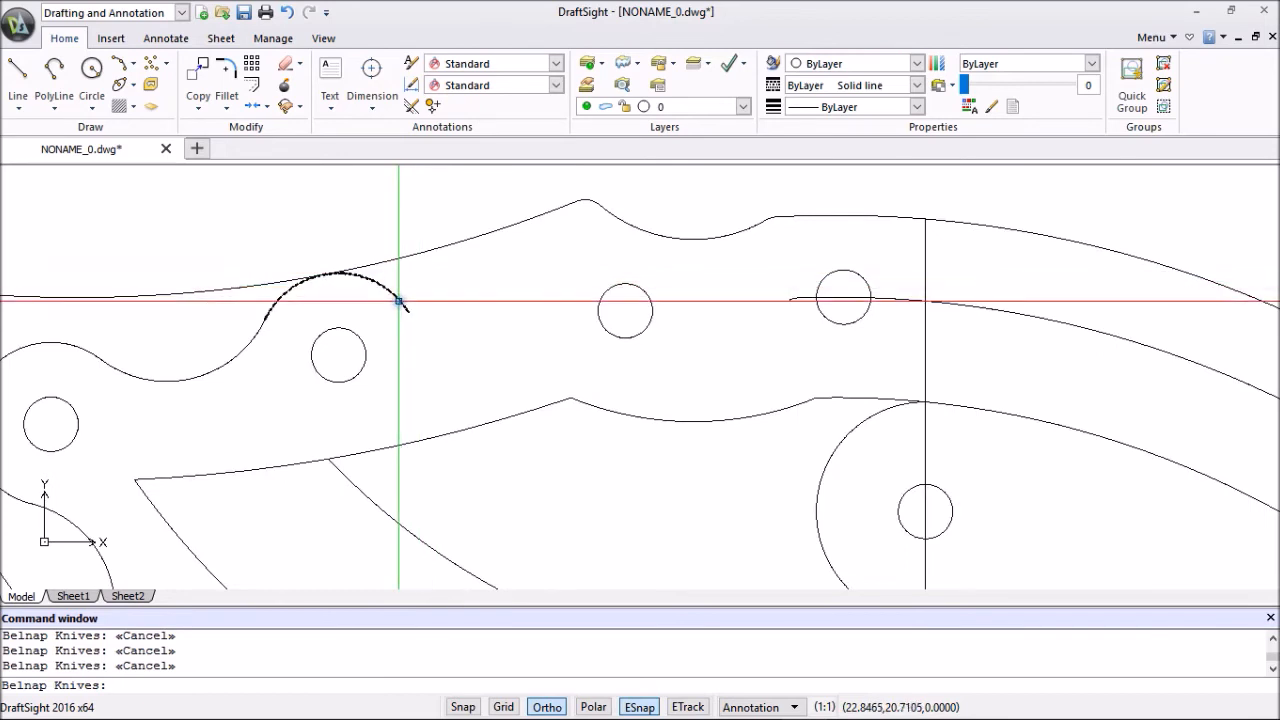
scroll(399, 301, "up", 6)
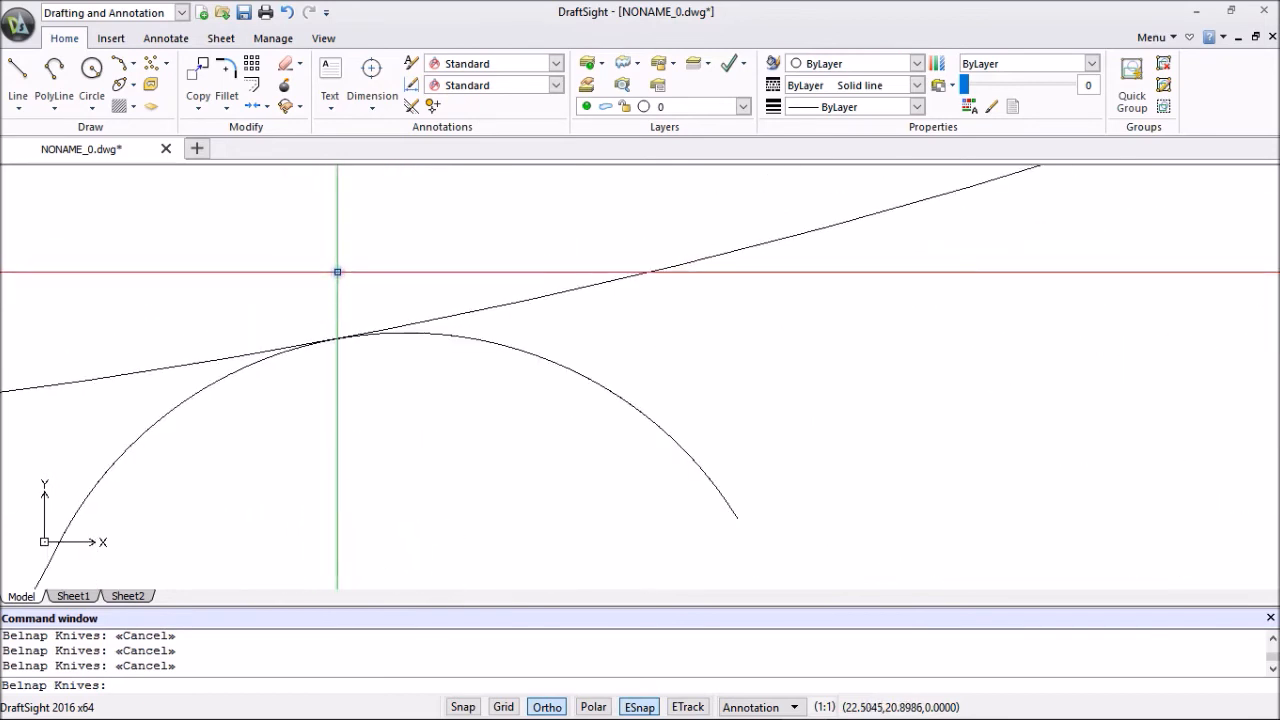
scroll(334, 400, "up", 4)
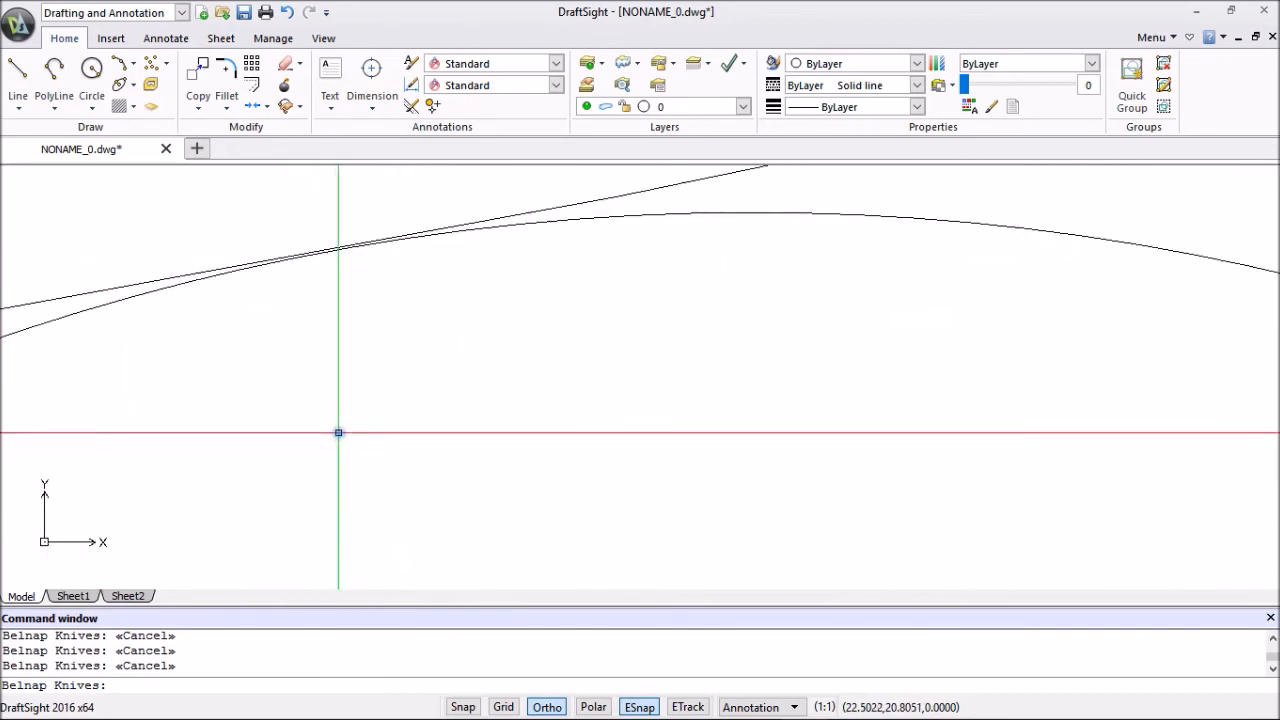
scroll(346, 405, "down", 2)
scroll(360, 332, "up", 3)
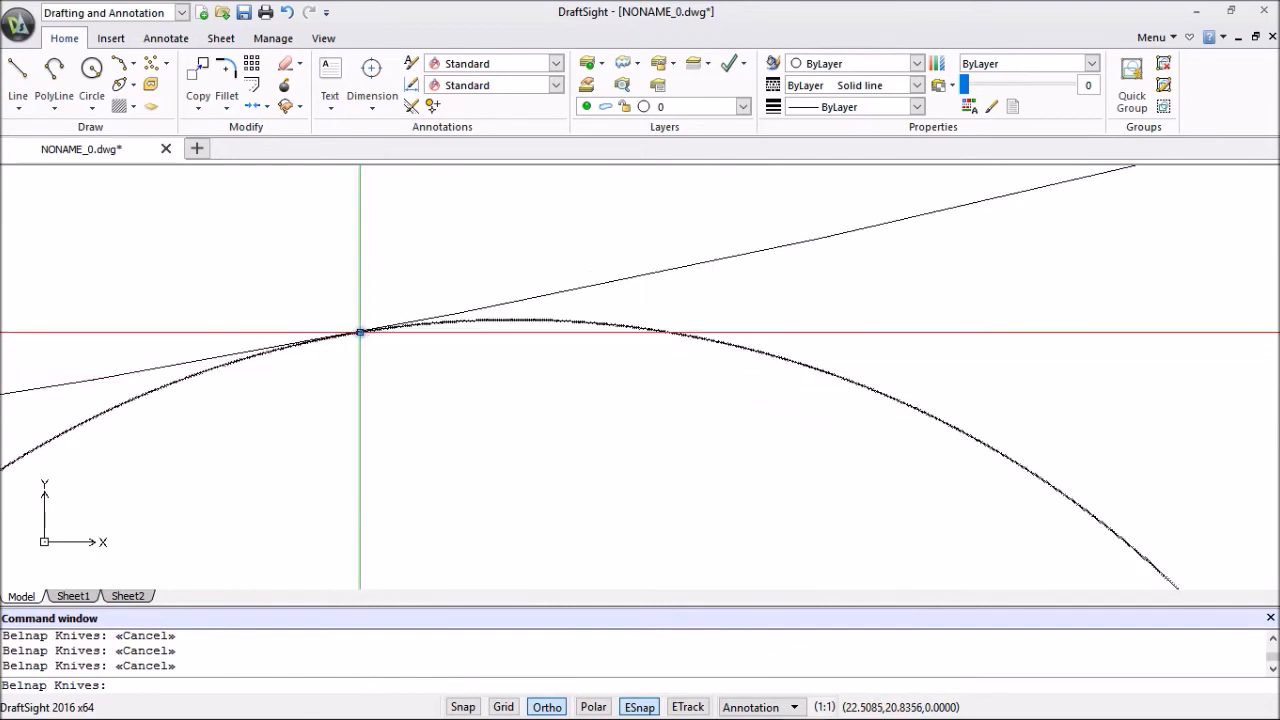
left_click(360, 332)
left_click(464, 321)
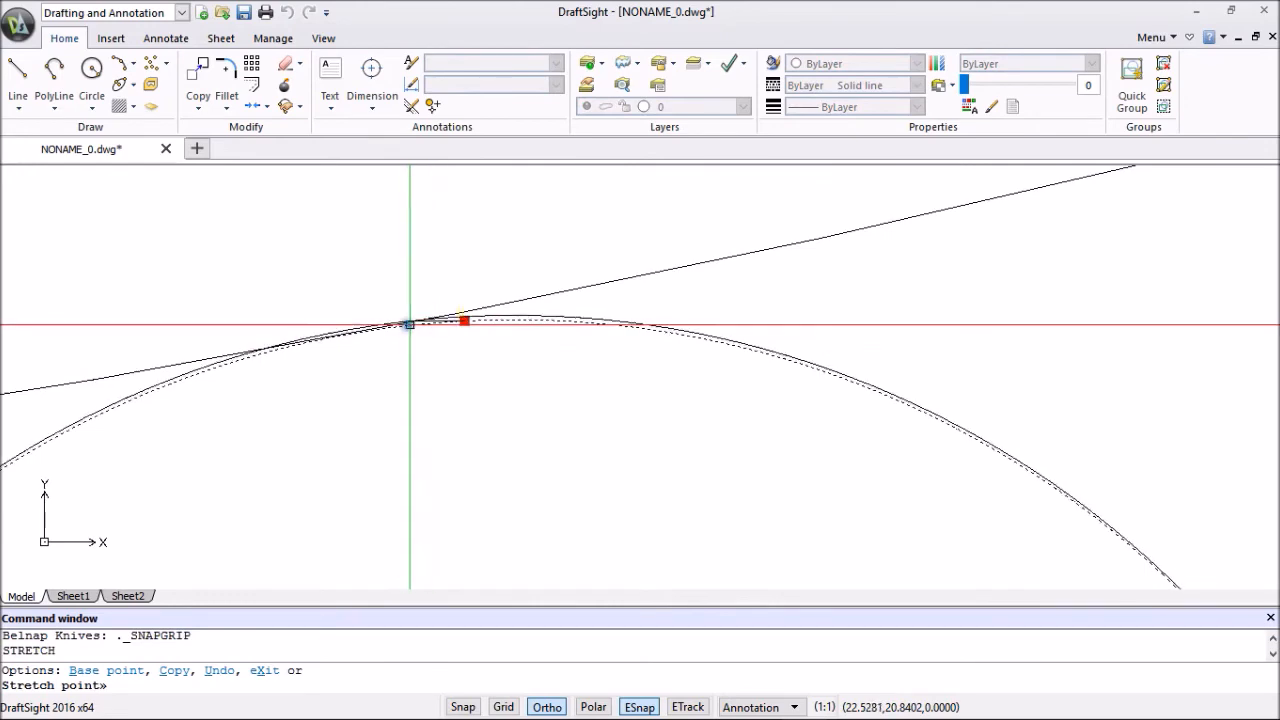
key("Escape")
scroll(383, 360, "down", 5)
scroll(450, 408, "down", 4)
middle_click_drag(446, 422, 464, 322)
middle_click_drag(200, 358, 377, 367)
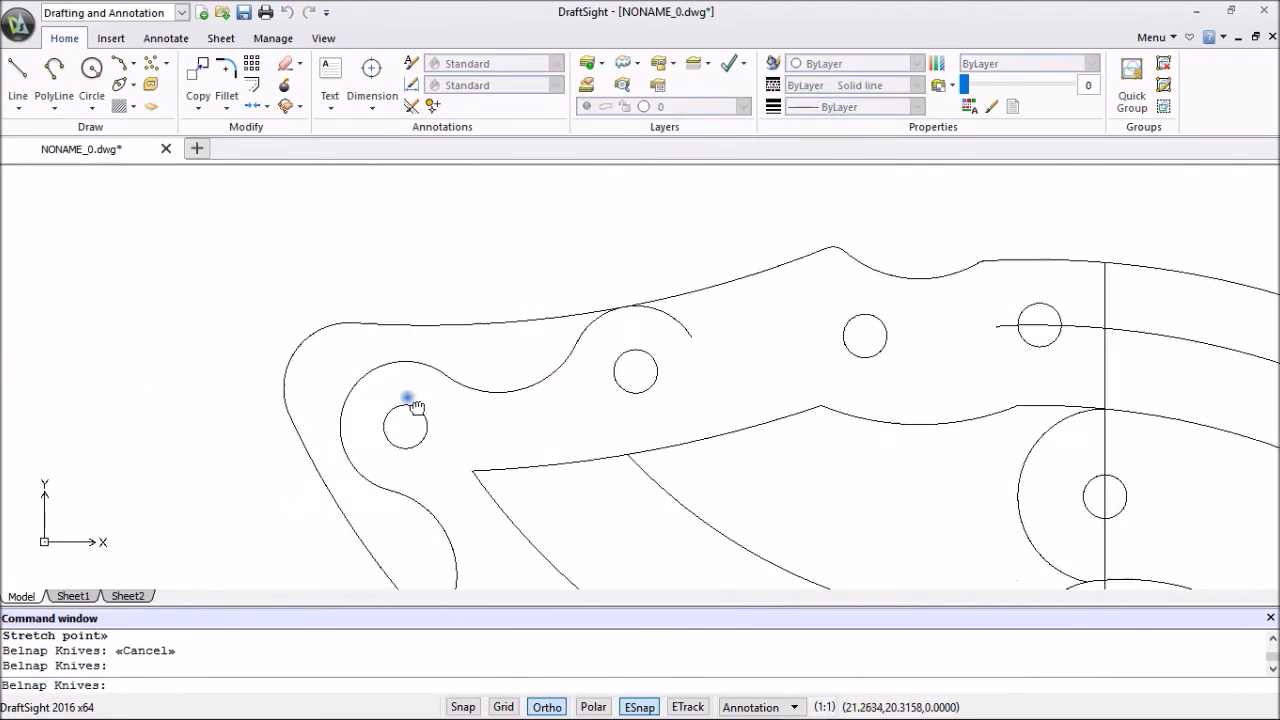
Stretch the midpoint of the tip hole's scallop arc outward to the rounded tip of the sheath outline.
left_click(350, 391)
left_click(346, 398)
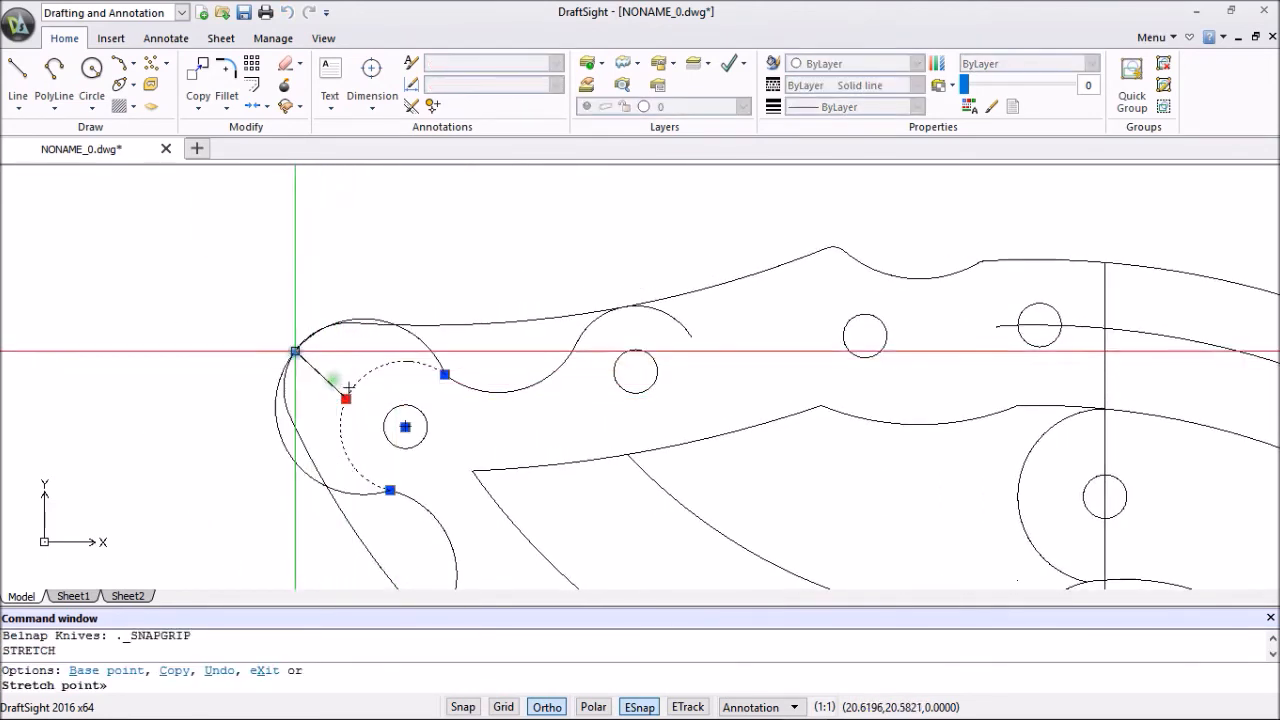
left_click(295, 352)
key("Escape")
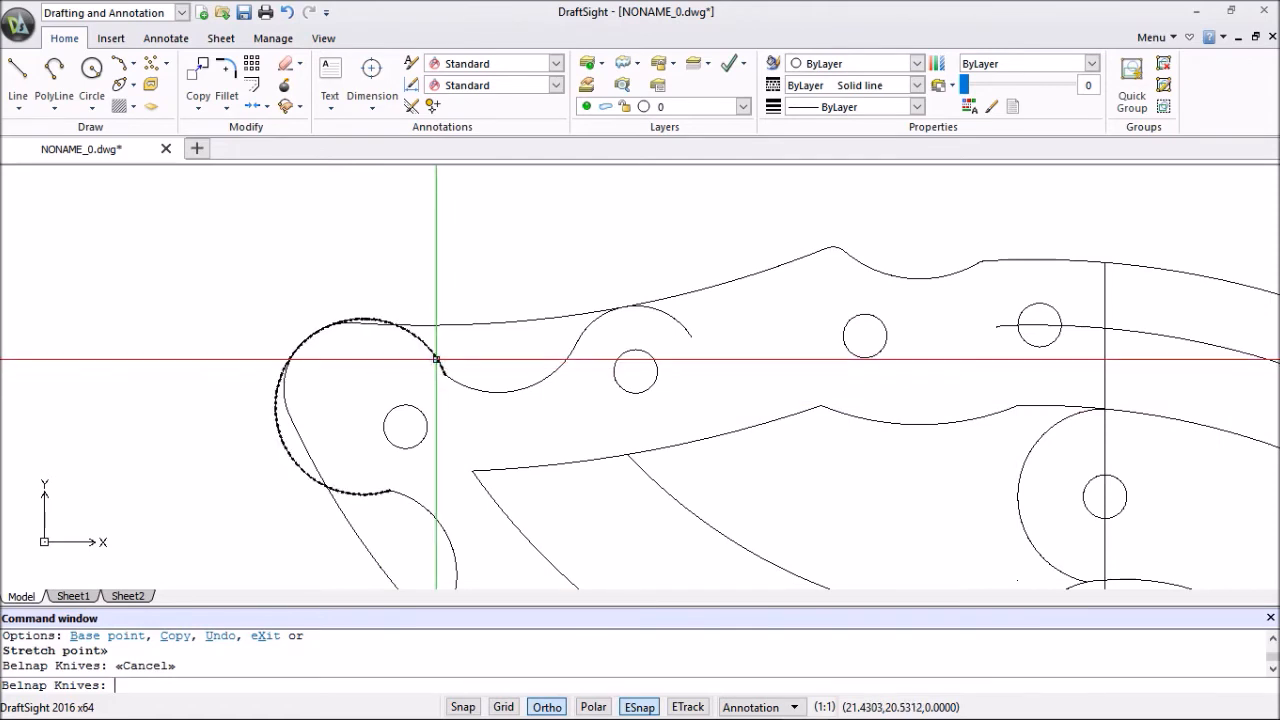
key("Escape")
scroll(436, 358, "down", 5)
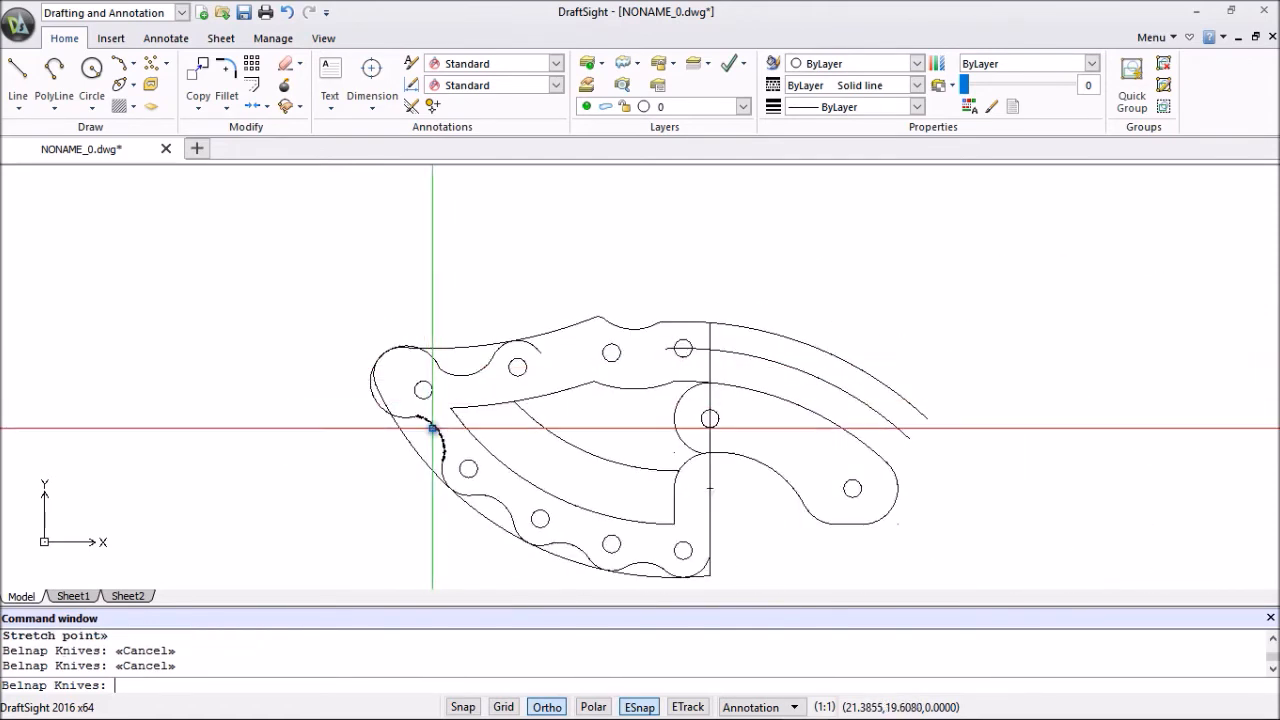
Delete the two fillet arcs connecting the tip hole's scallop arc to the neighboring scallop arcs.
left_click(438, 437)
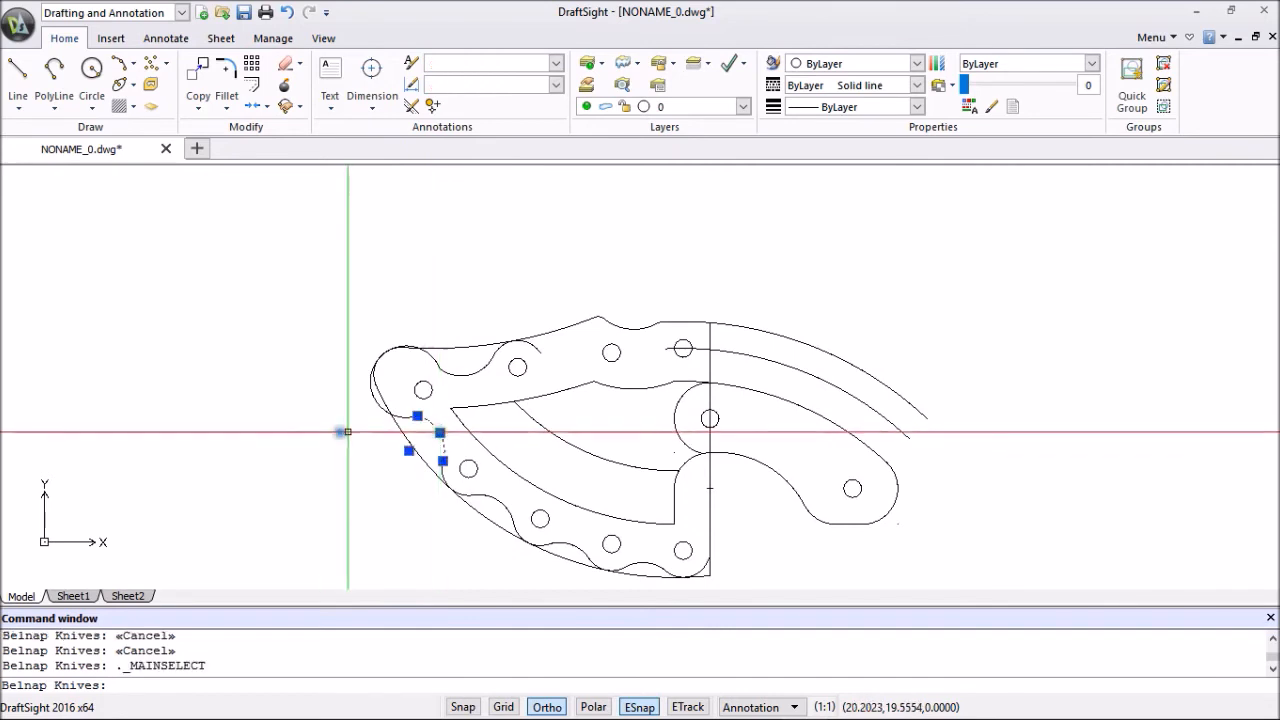
right_click(311, 432)
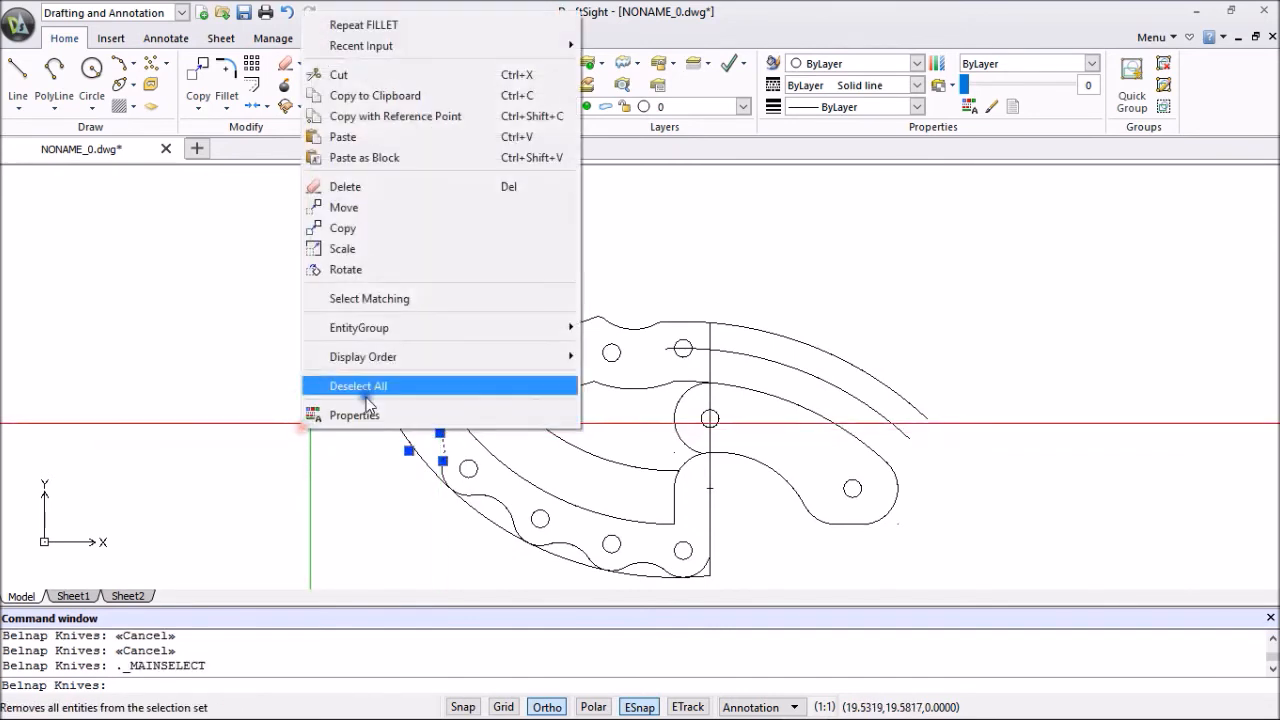
left_click(330, 183)
left_click(467, 377)
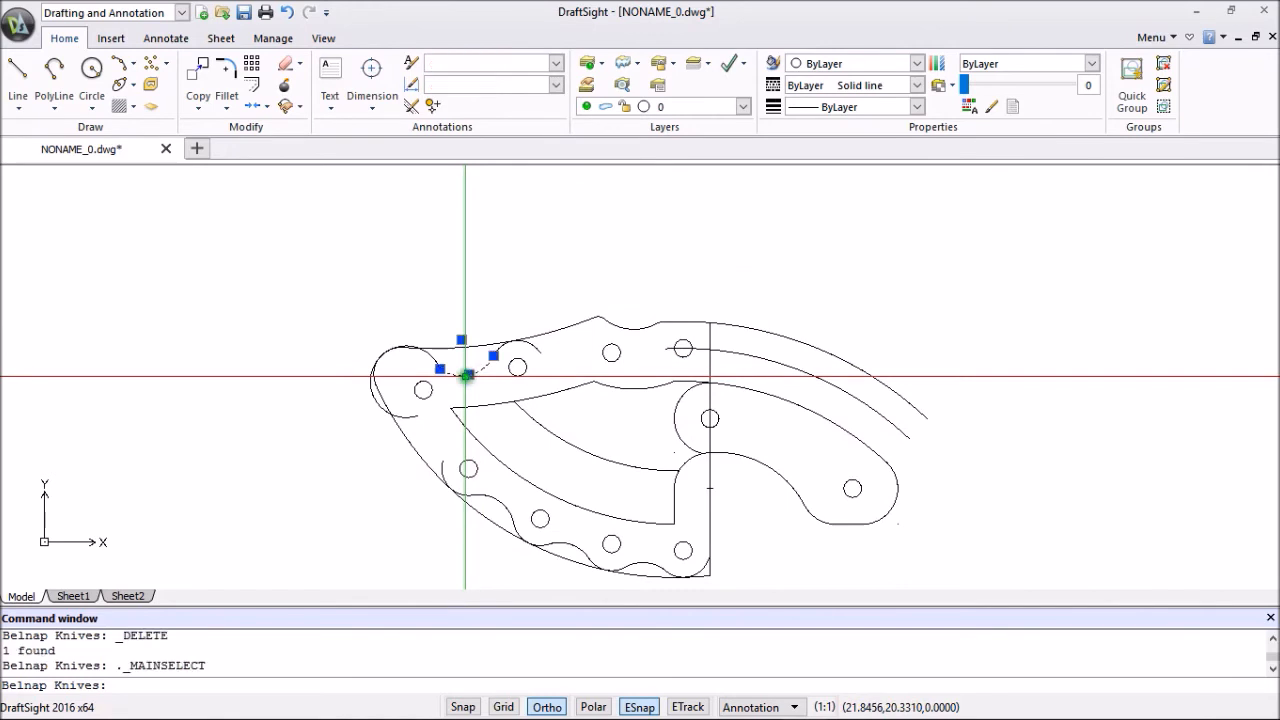
right_click(434, 265)
left_click(500, 290)
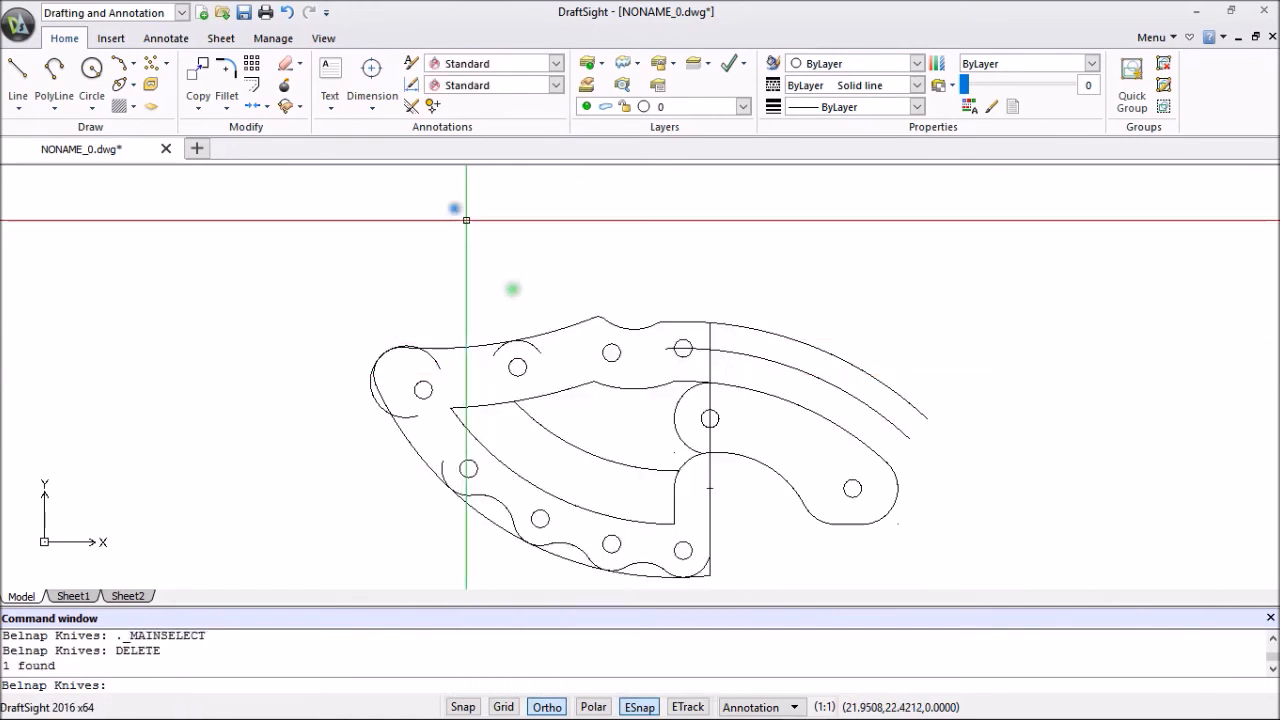
Trim the handle-side end of the scallop arc around the upper hole nearest the tip, using the upper edge as cutting edge.
left_click(227, 104)
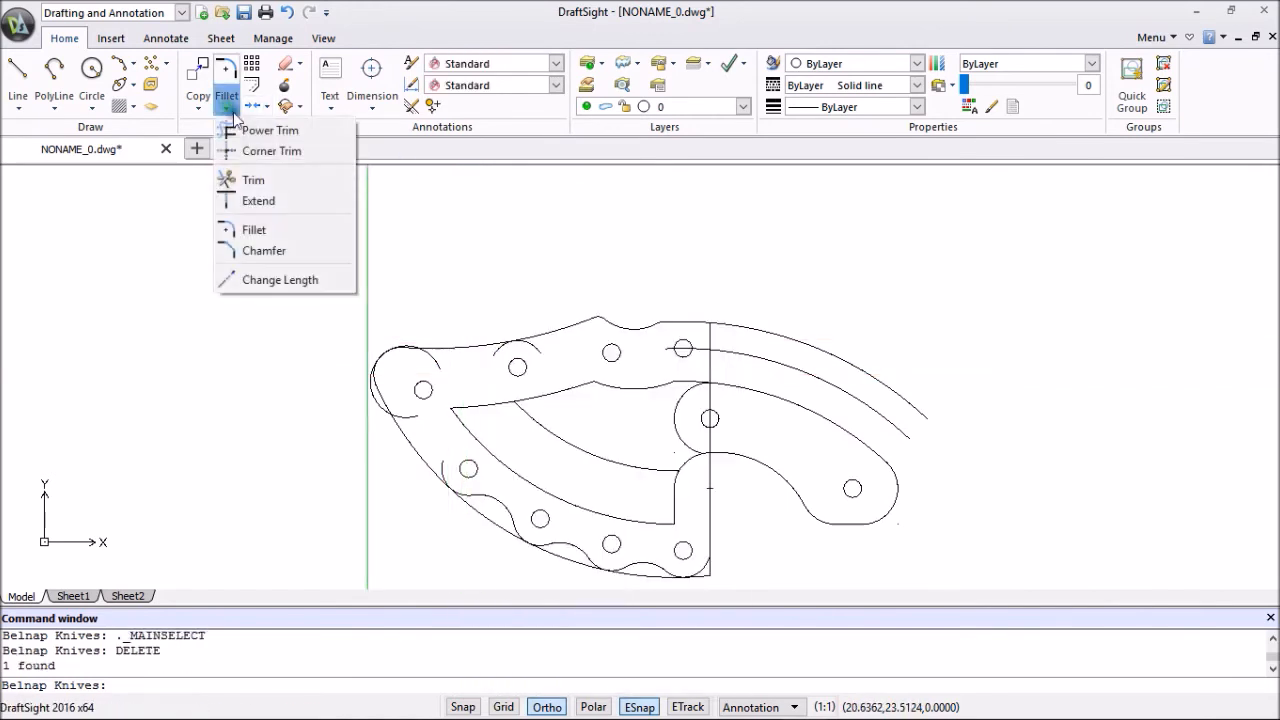
left_click(259, 181)
scroll(531, 371, "up", 4)
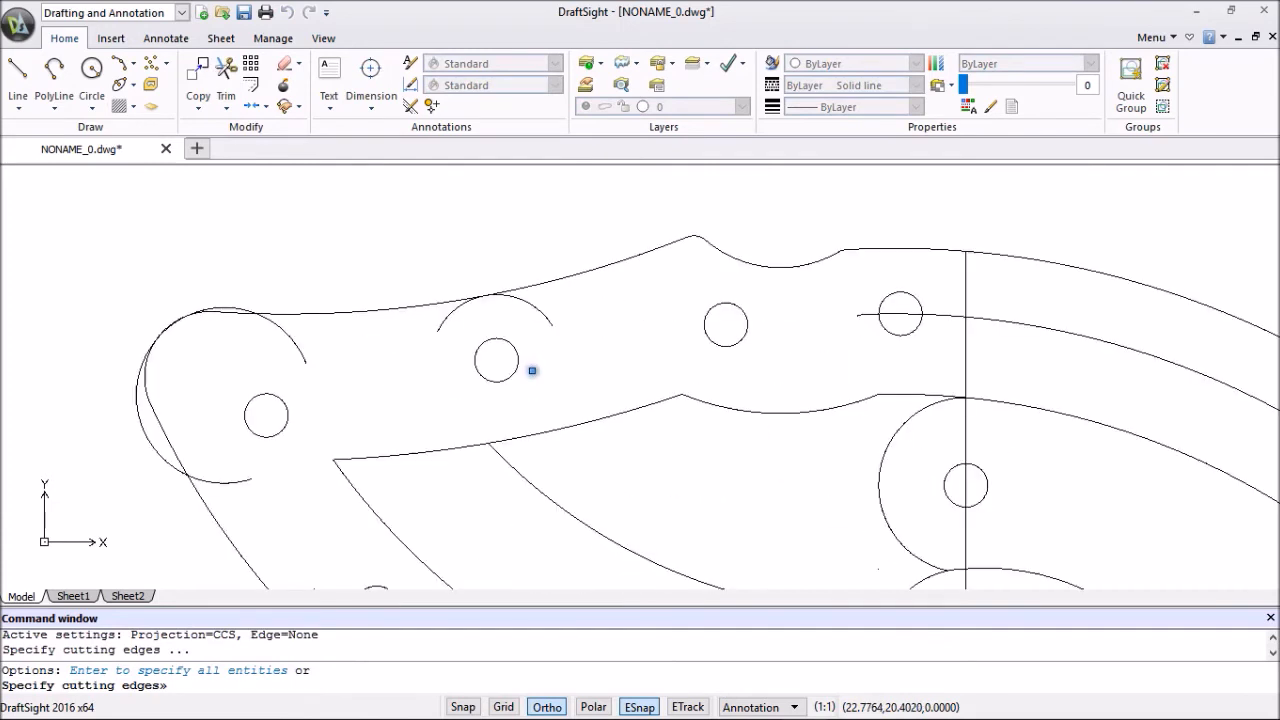
left_click(513, 218)
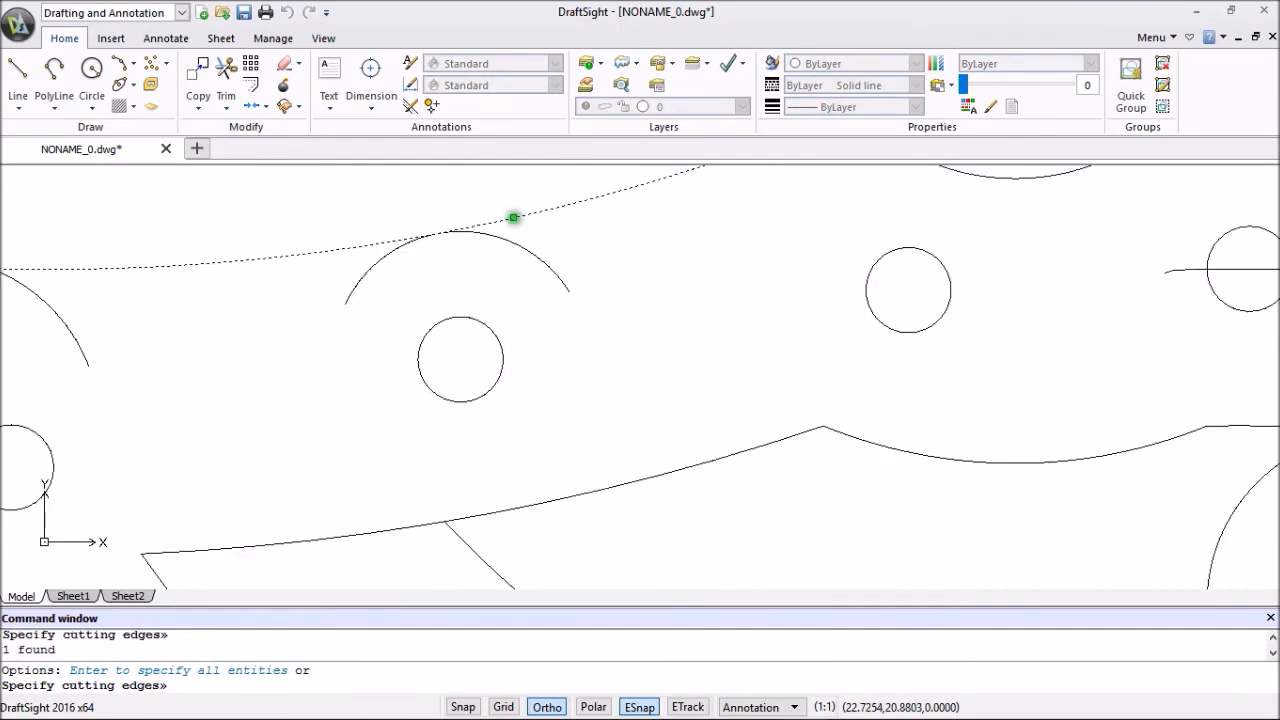
key("Return")
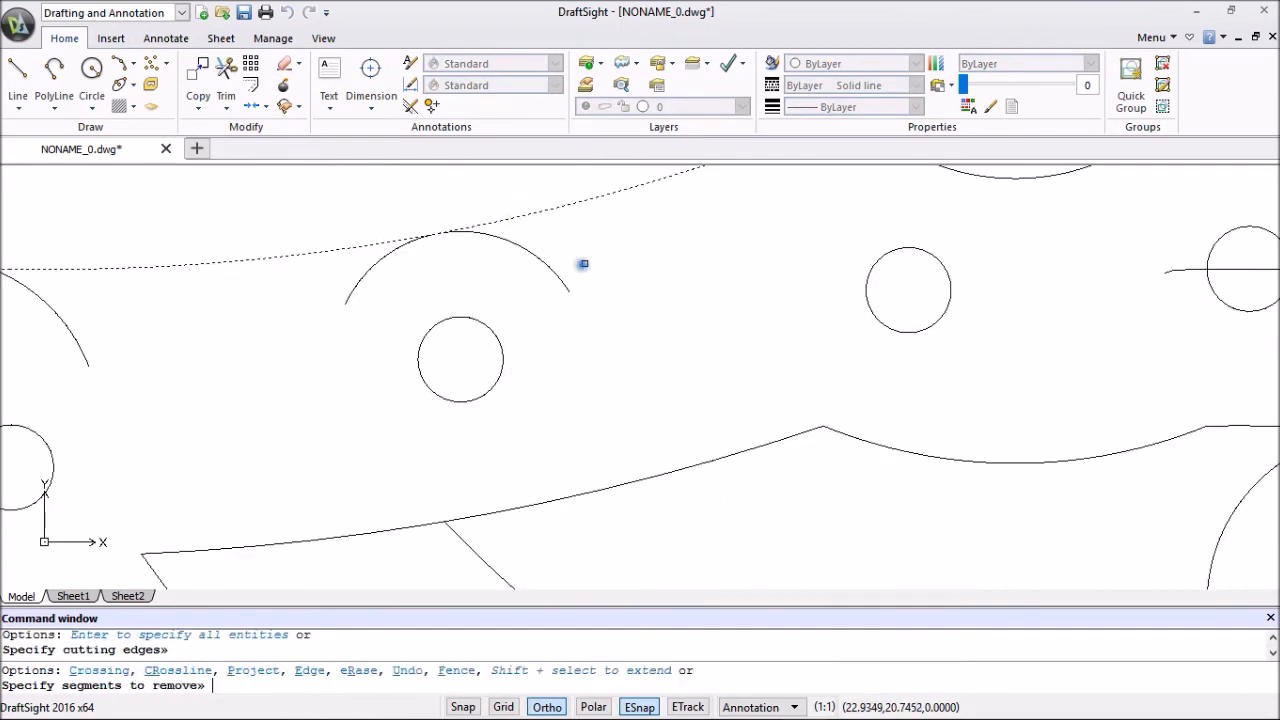
left_click(563, 279)
scroll(563, 279, "down", 5)
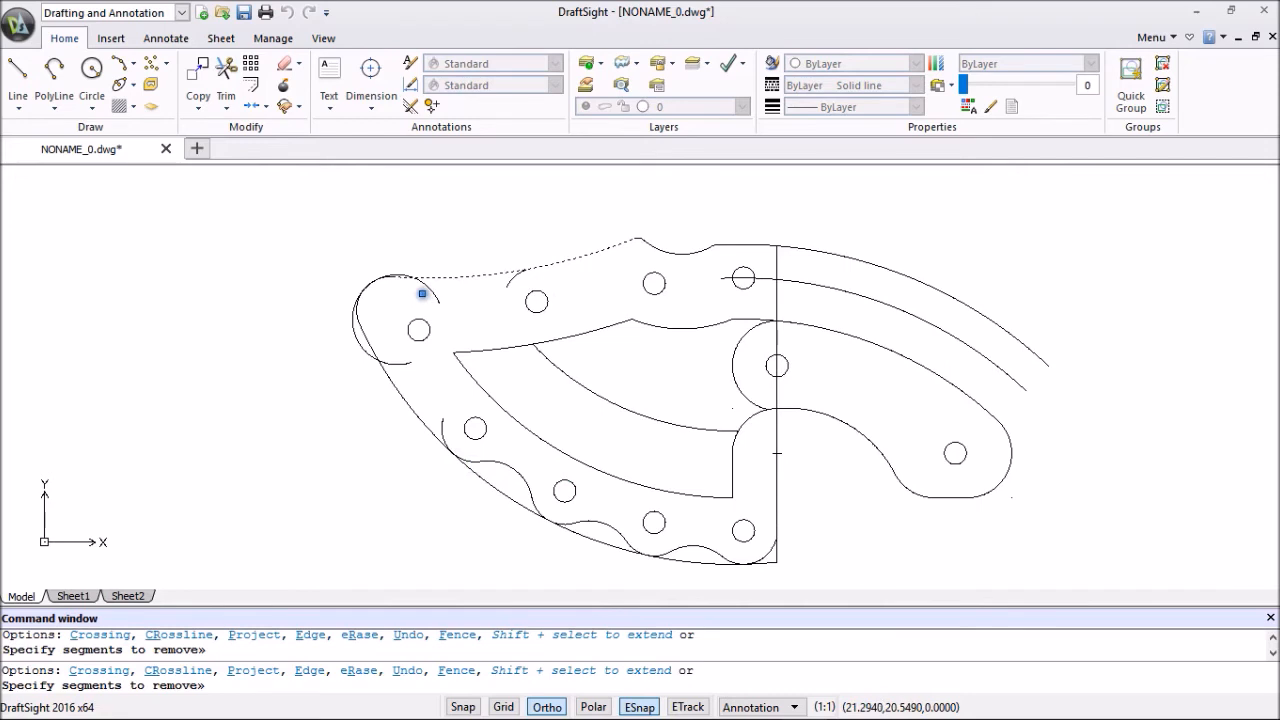
Trim the end of the tip's enlarged scallop arc that extends below the upper edge curve.
scroll(395, 284, "up", 4)
scroll(396, 283, "up", 2)
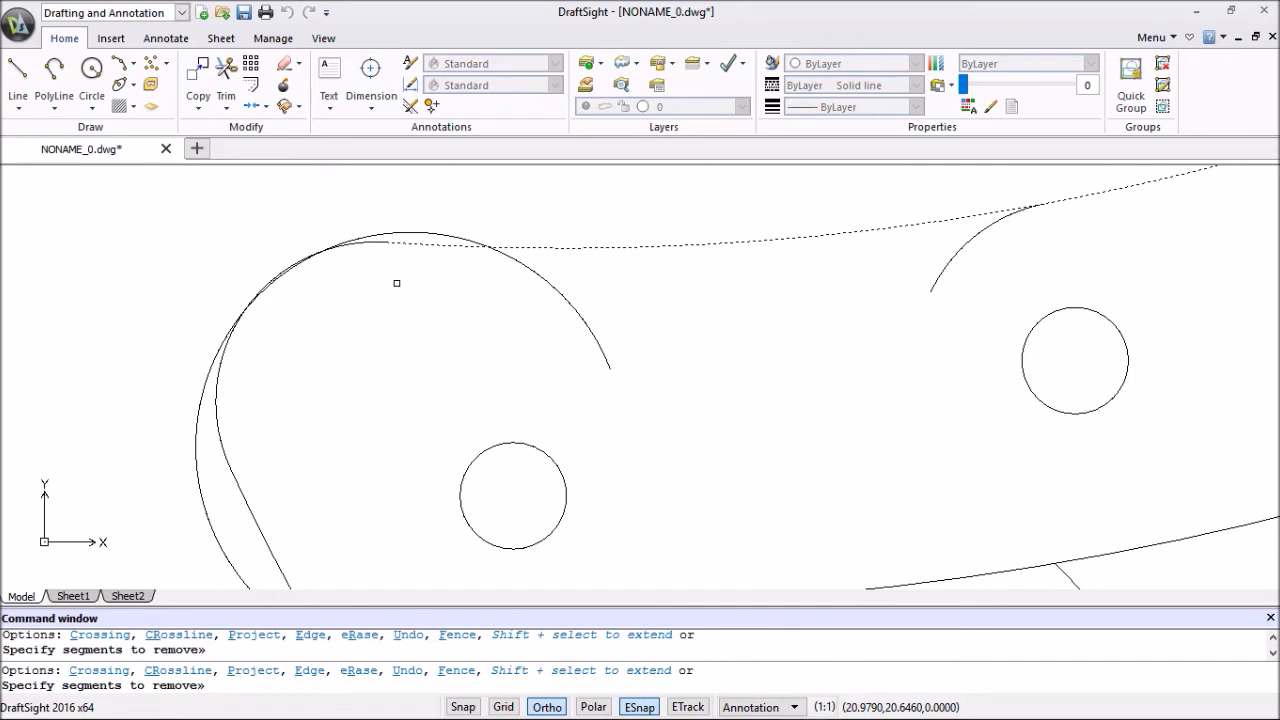
left_click(600, 348)
key("Escape")
scroll(480, 371, "down", 3)
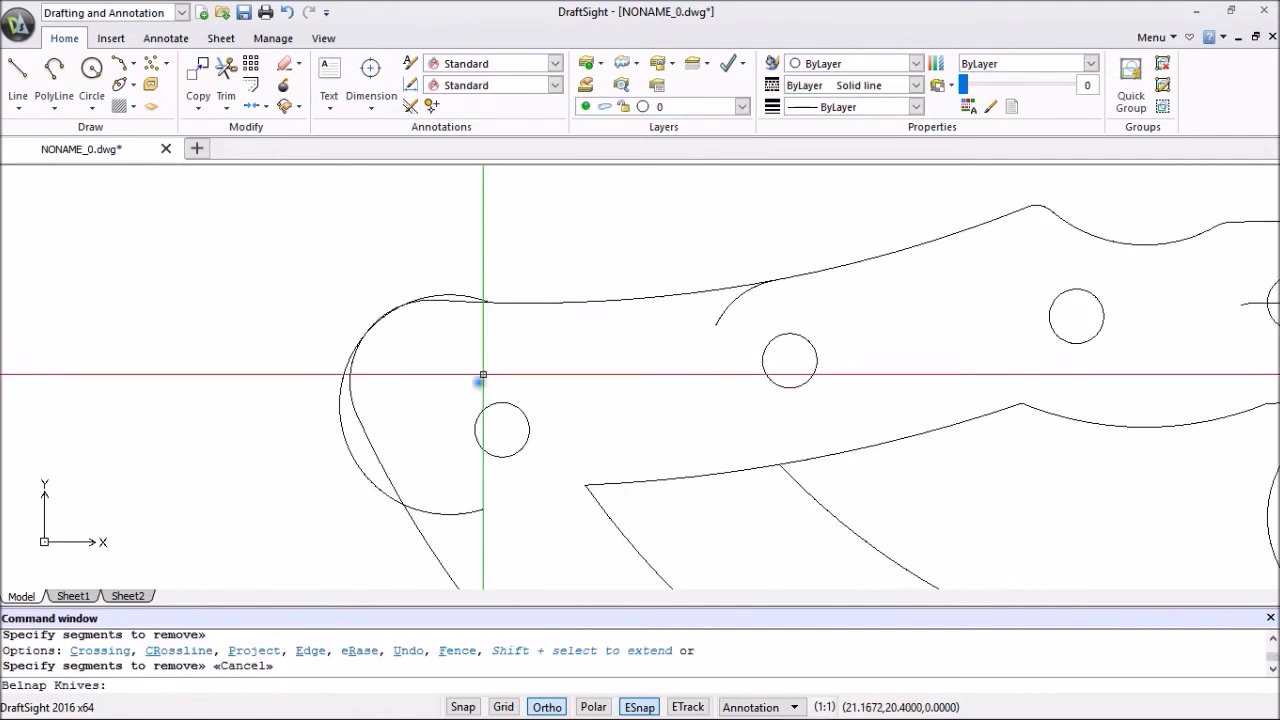
left_click(443, 514)
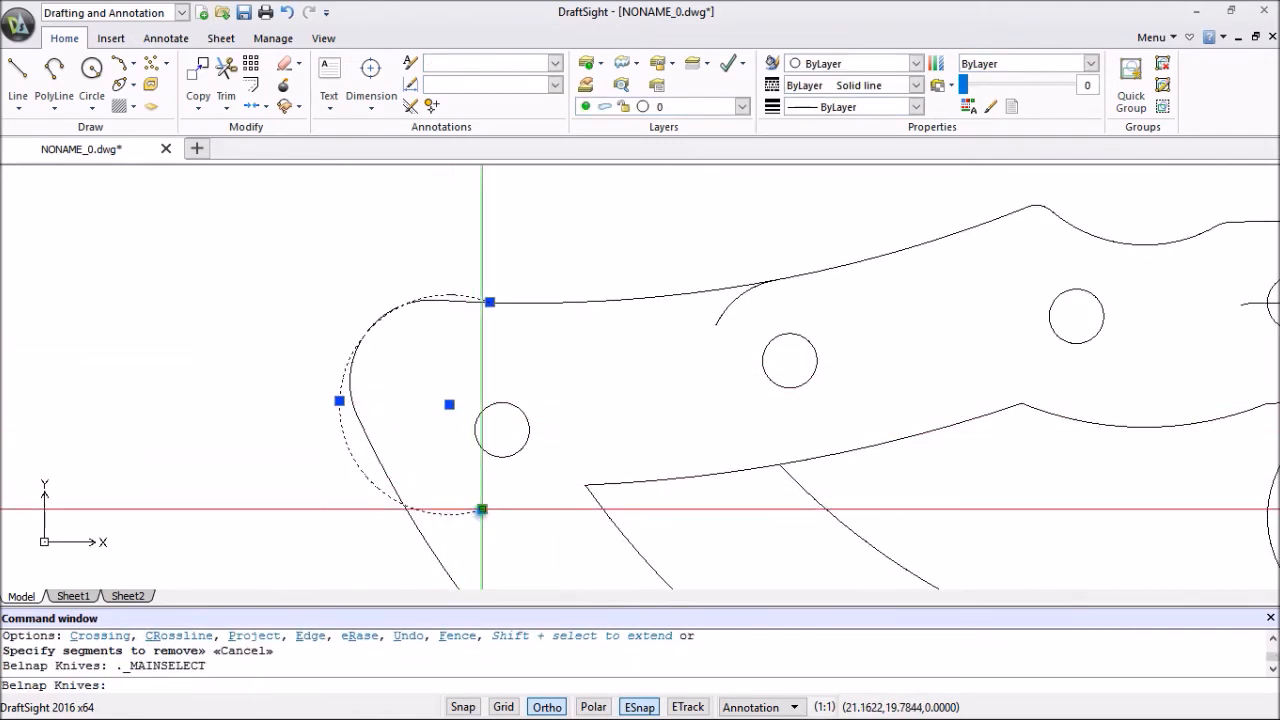
scroll(495, 302, "up", 4)
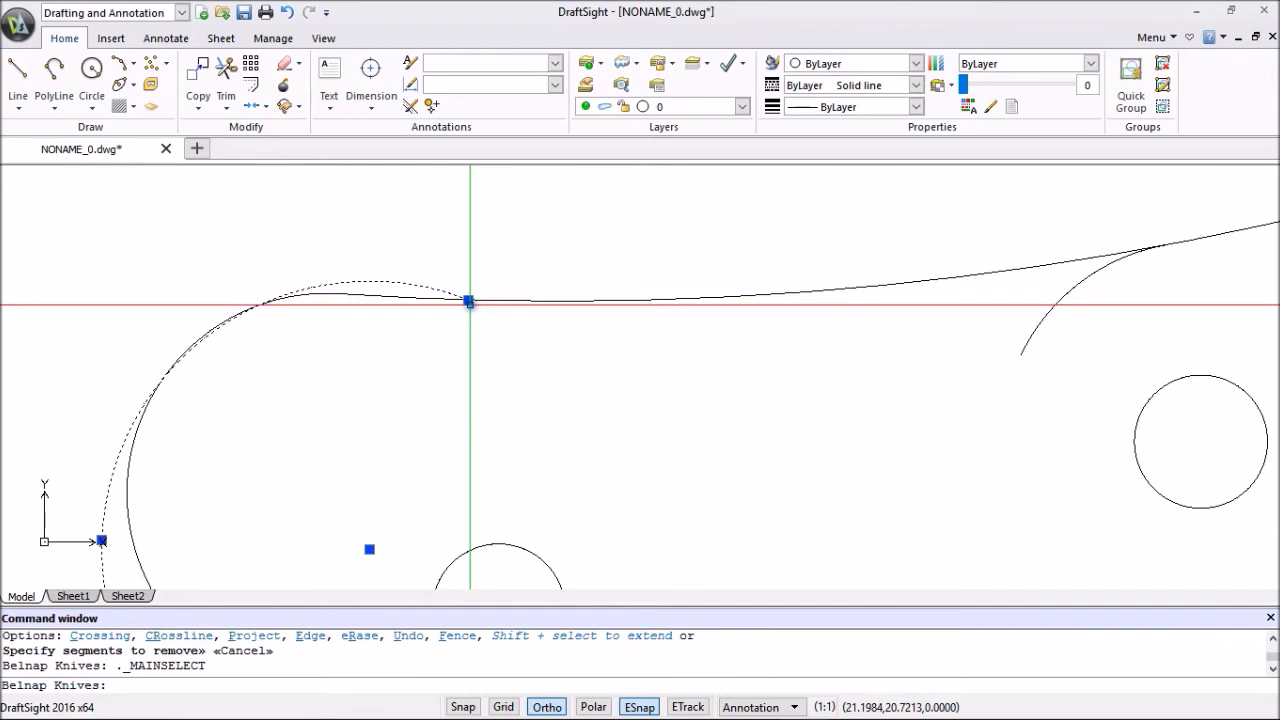
left_click(468, 301)
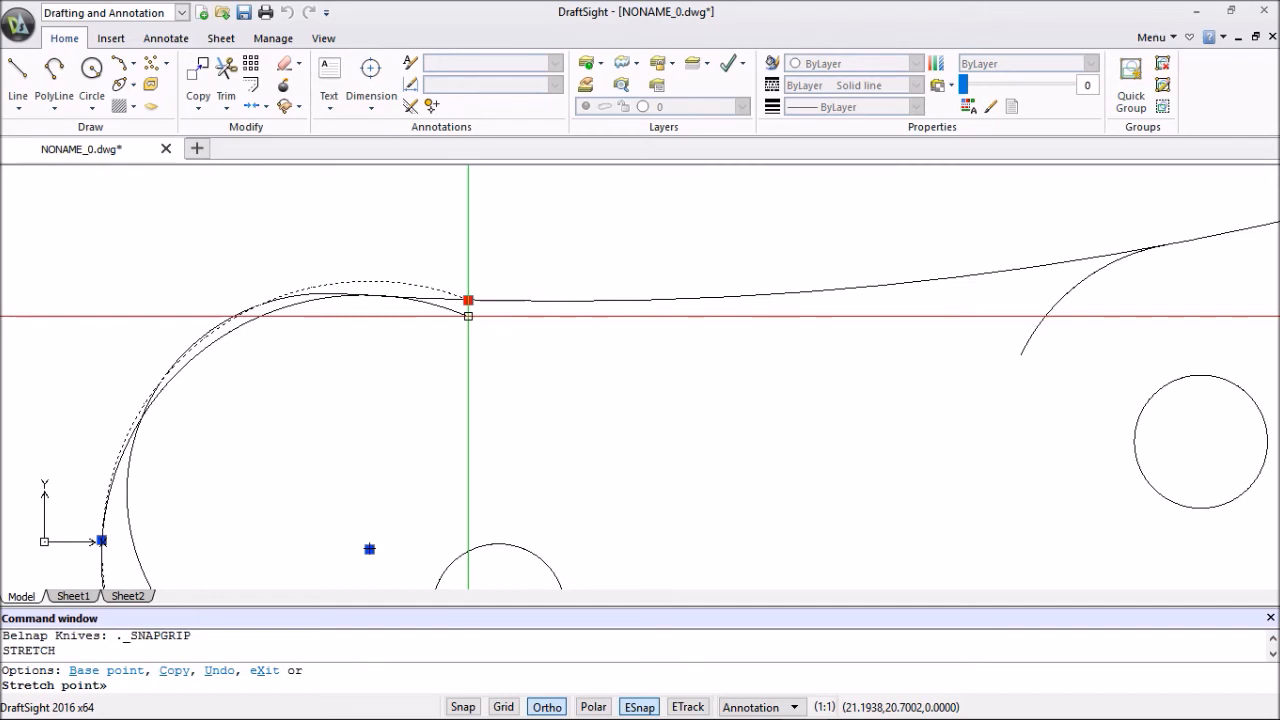
key("Escape")
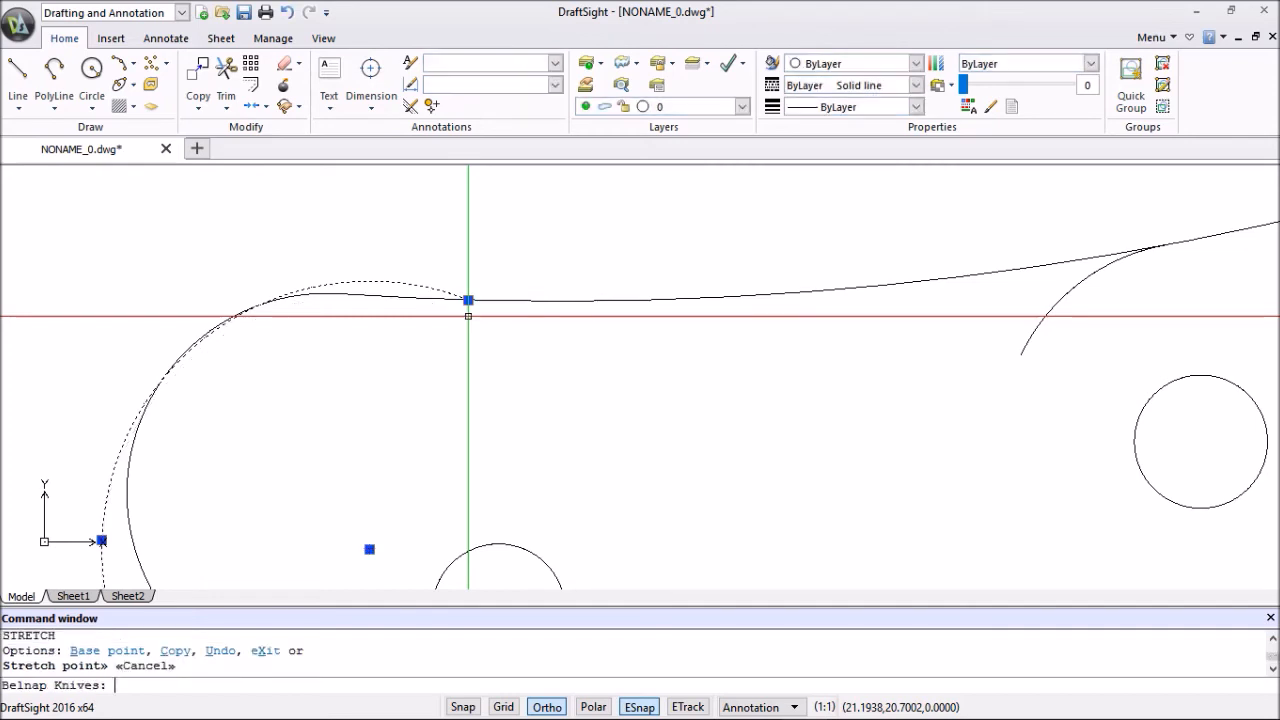
scroll(419, 269, "down", 5)
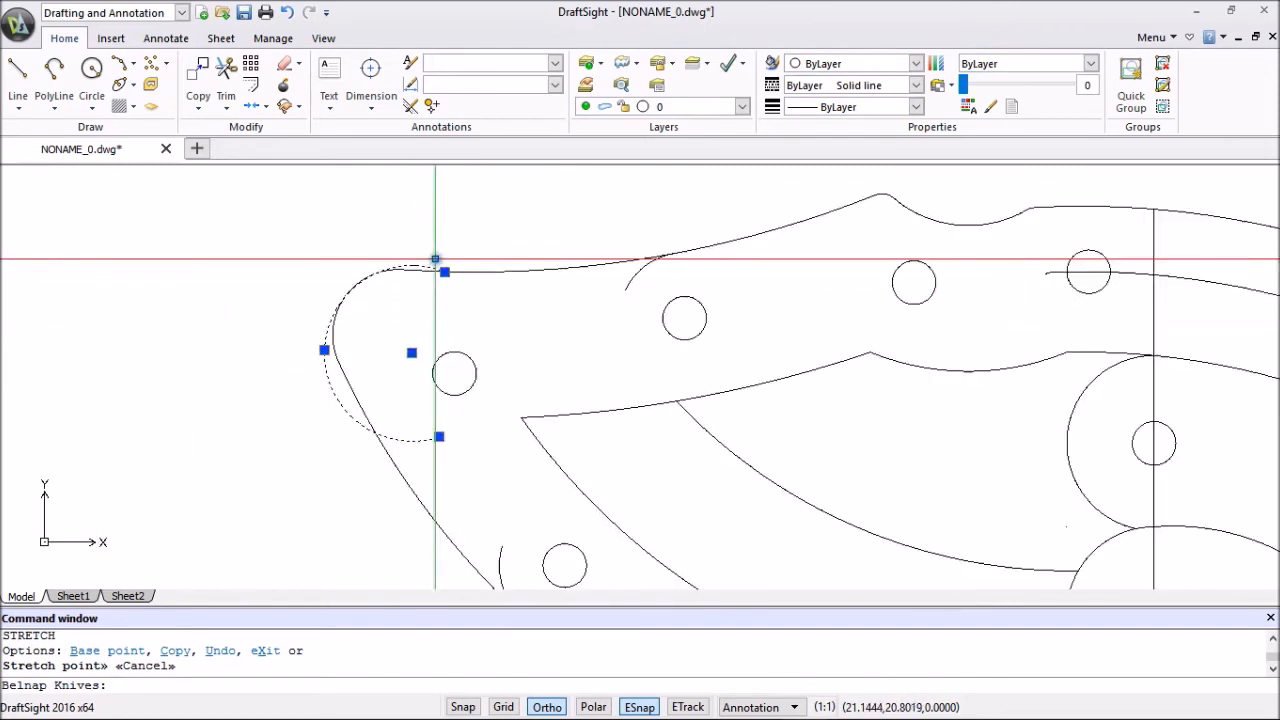
right_click(457, 233)
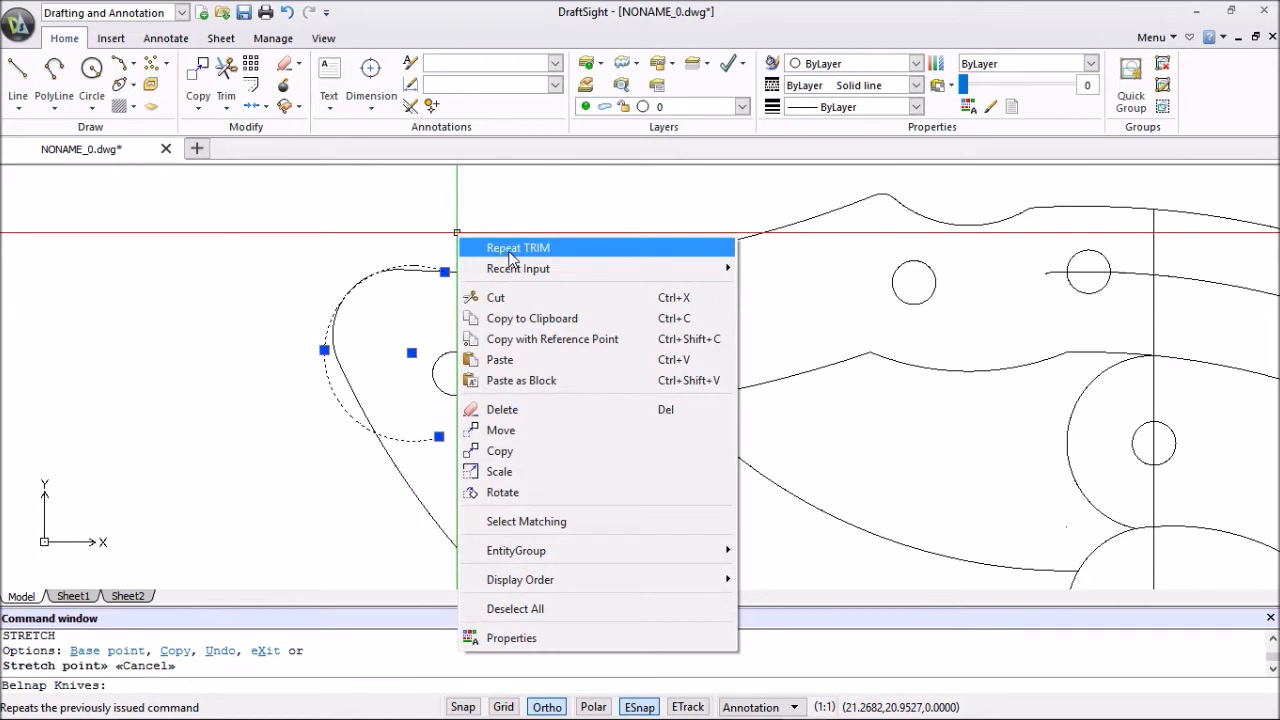
key("Escape")
Stretch the midpoint of the tip hole's scallop arc inward from the rounded tip of the outline.
scroll(456, 273, "up", 4)
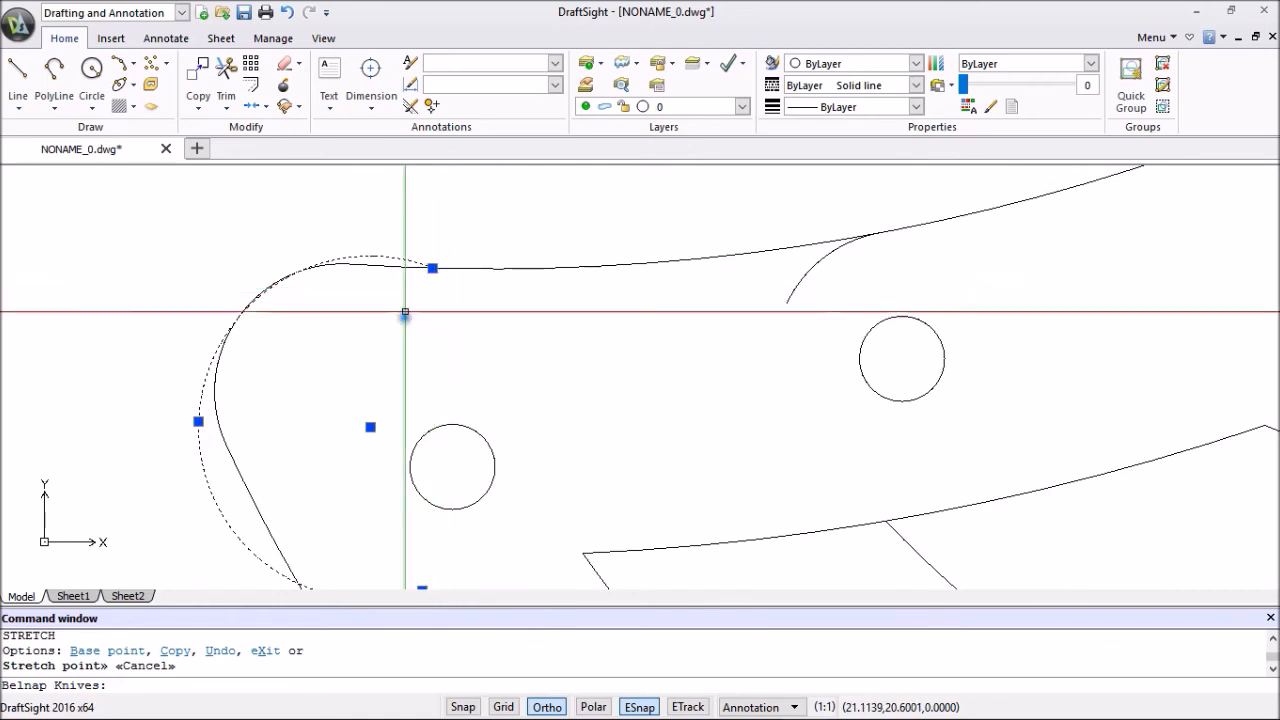
left_click(198, 421)
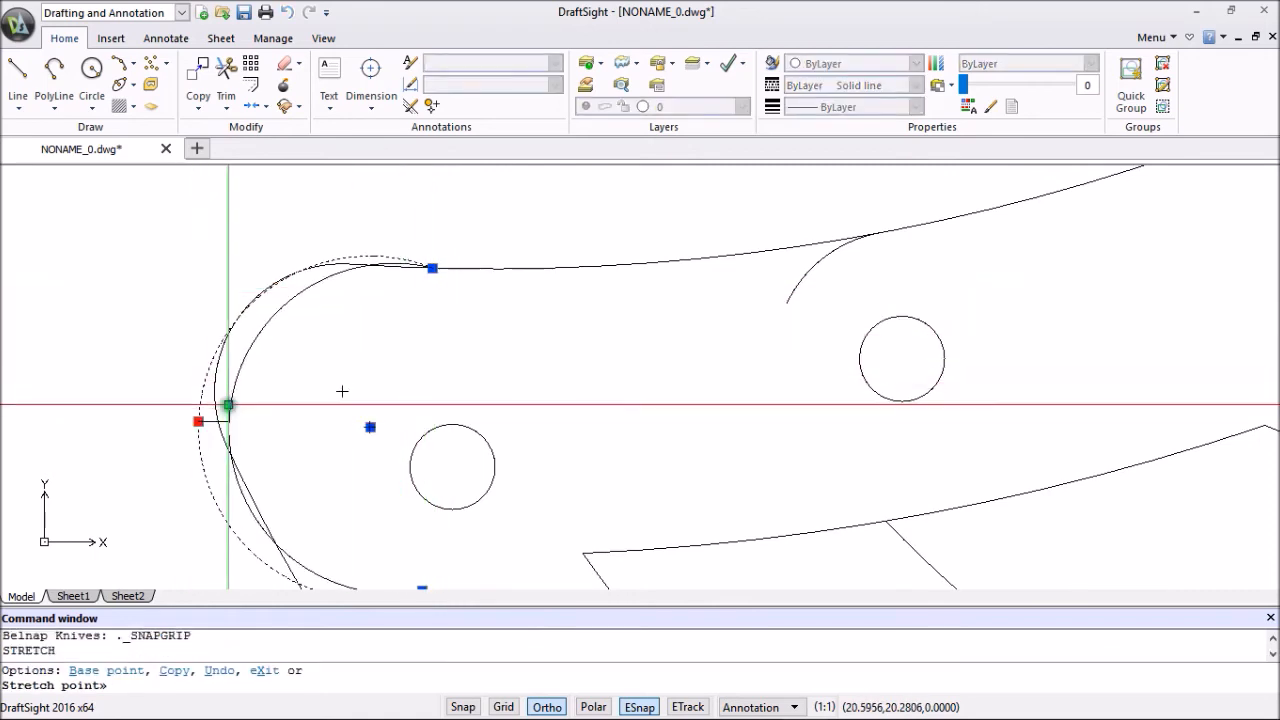
left_click(259, 381)
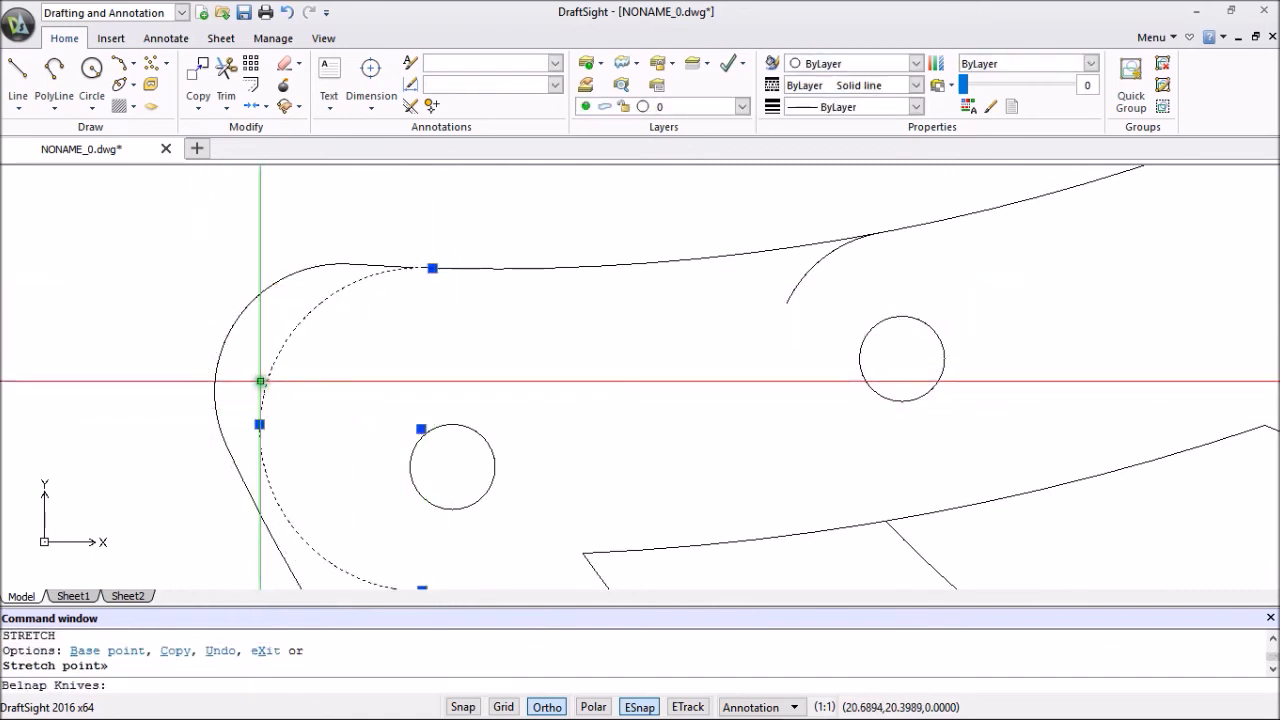
left_click(259, 424)
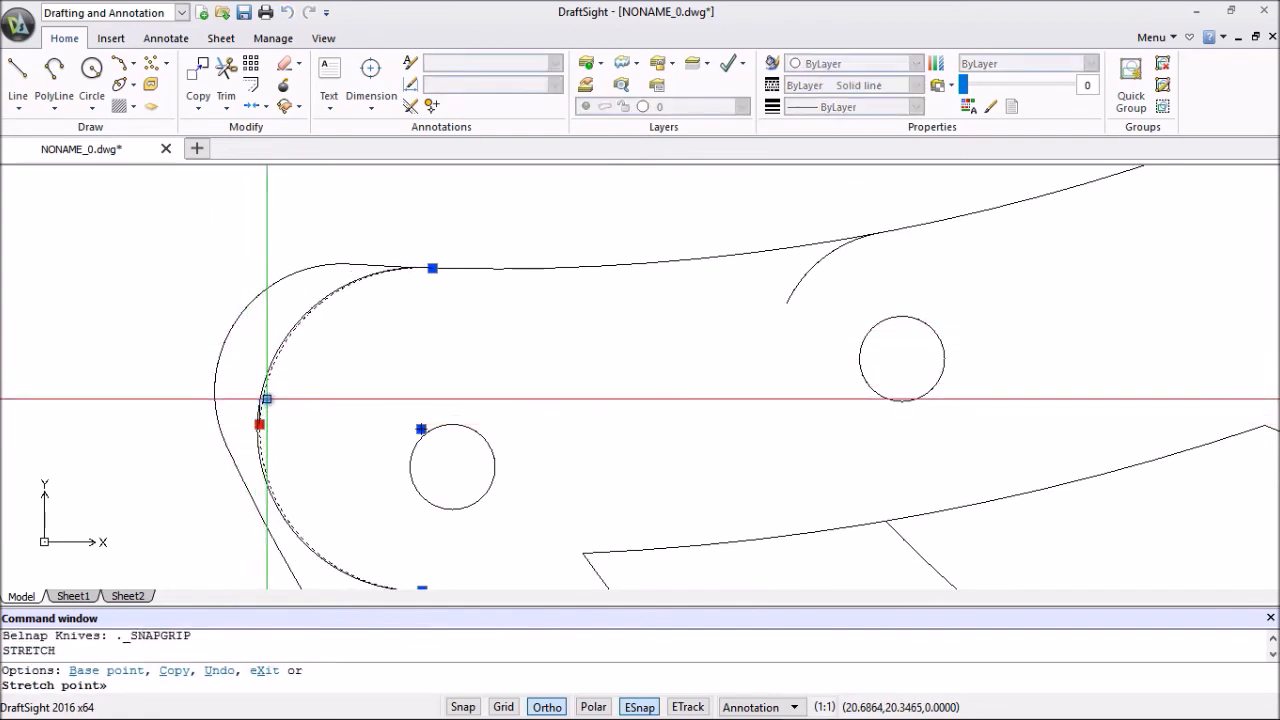
key("Escape")
scroll(272, 396, "down", 2)
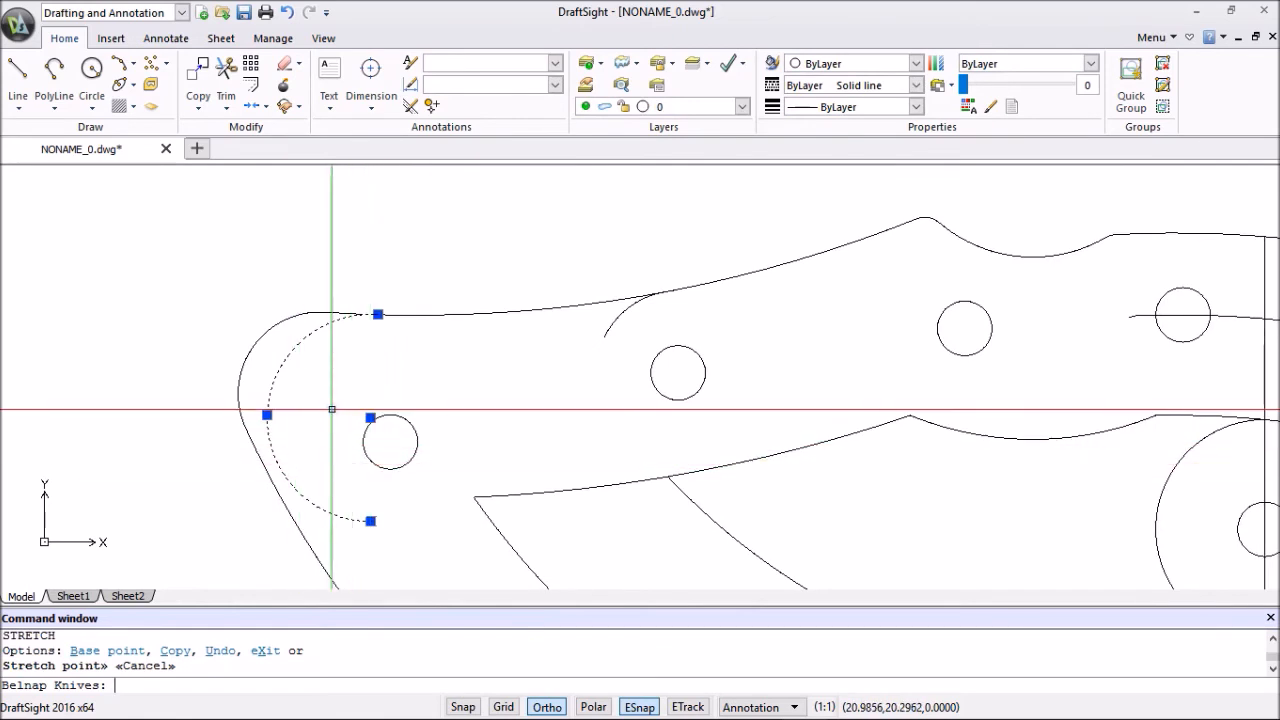
Delete the tip hole's scallop arc and add a center mark to the outline's rounded tip arc.
right_click(343, 262)
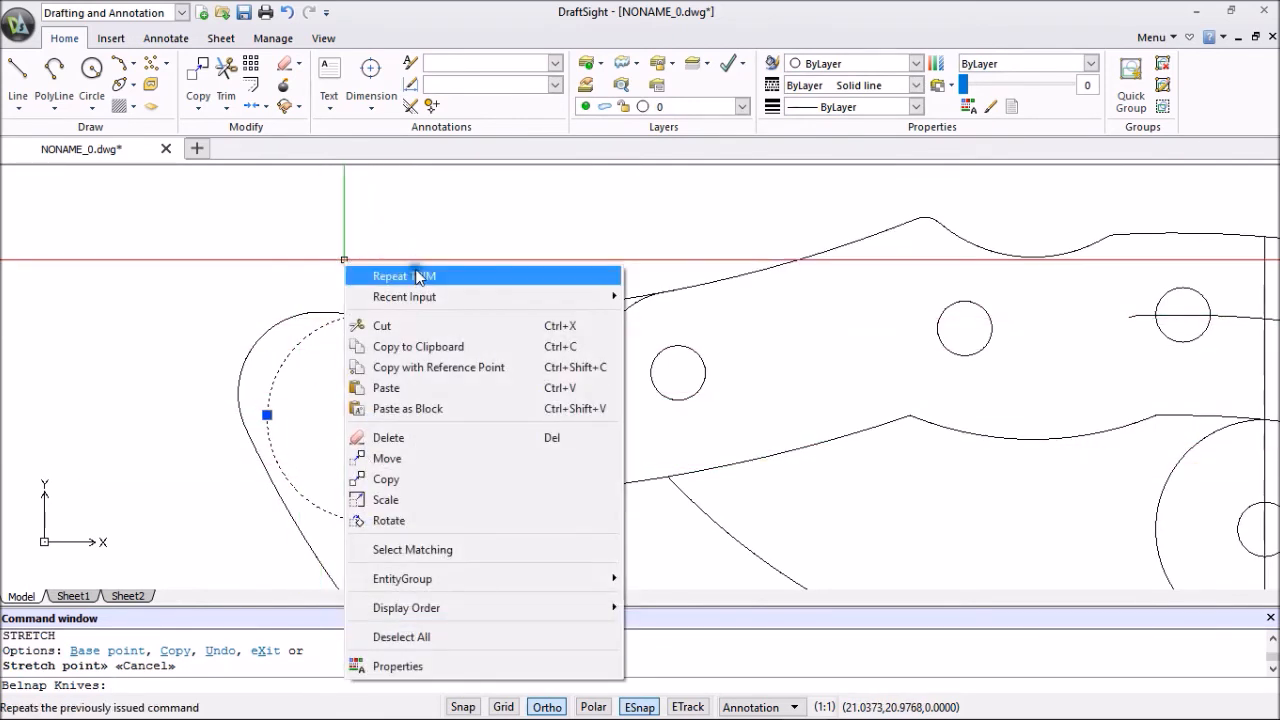
left_click(405, 437)
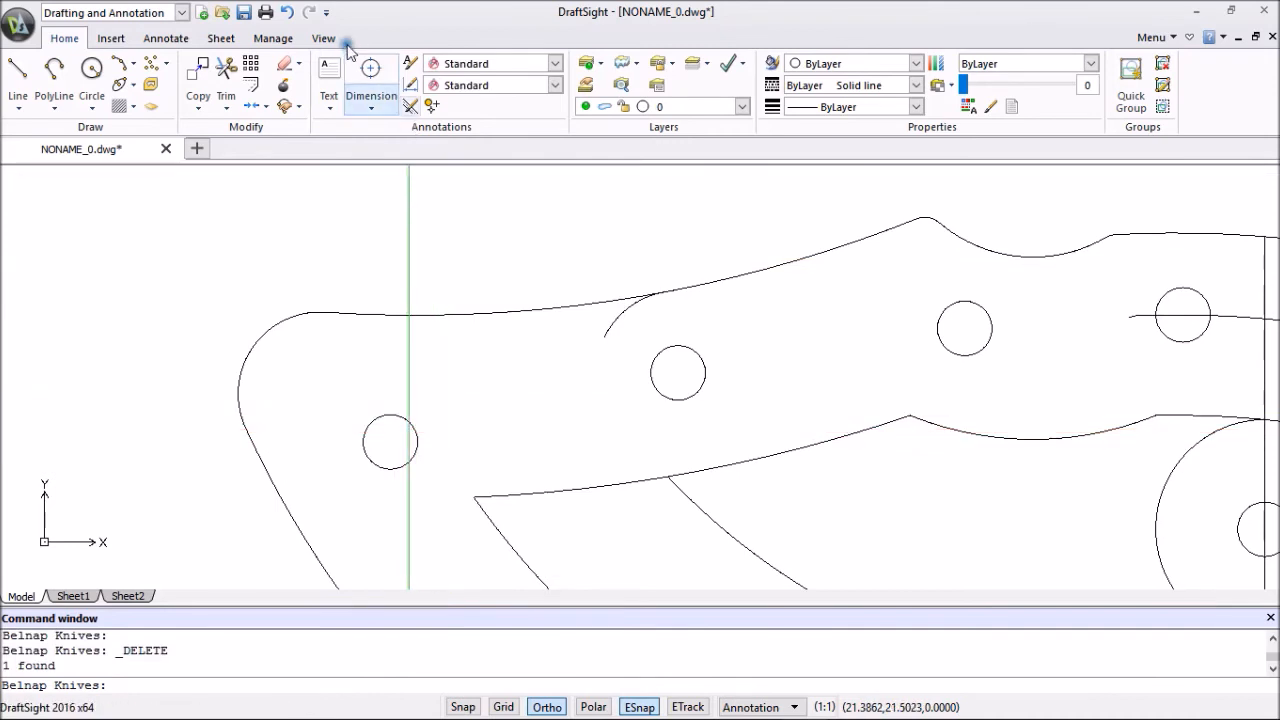
left_click(371, 110)
left_click(380, 348)
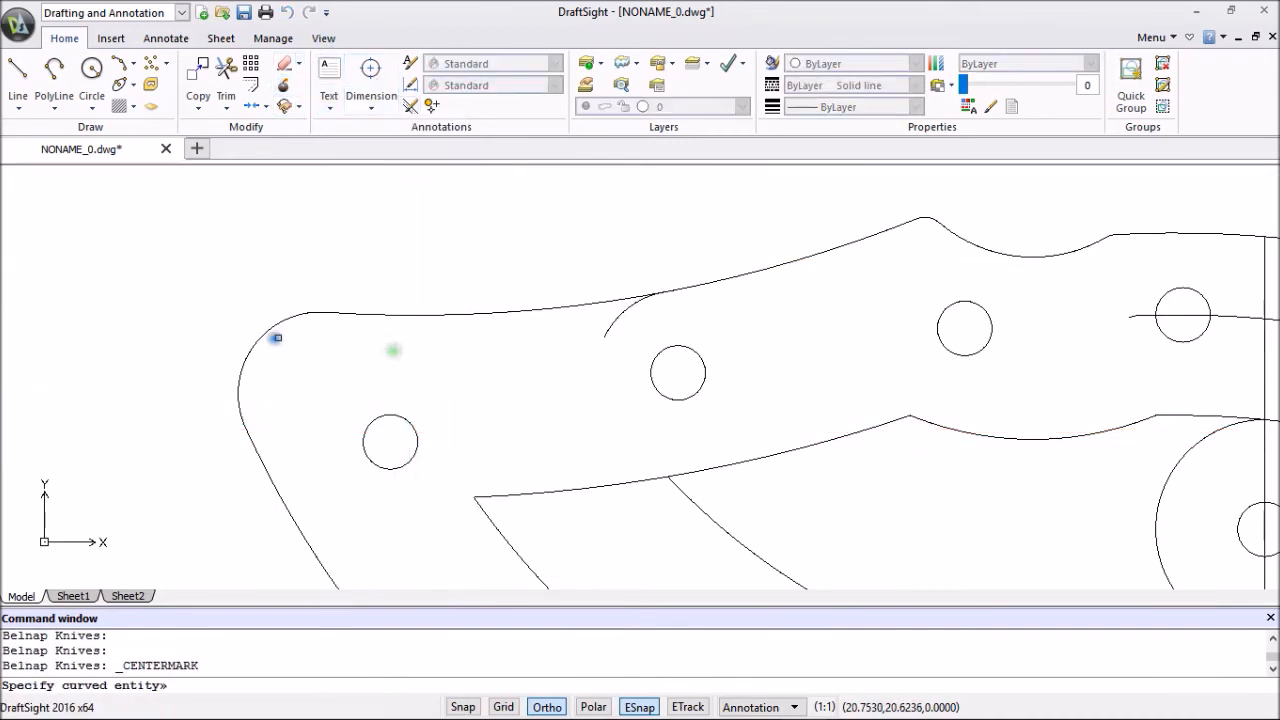
left_click(256, 341)
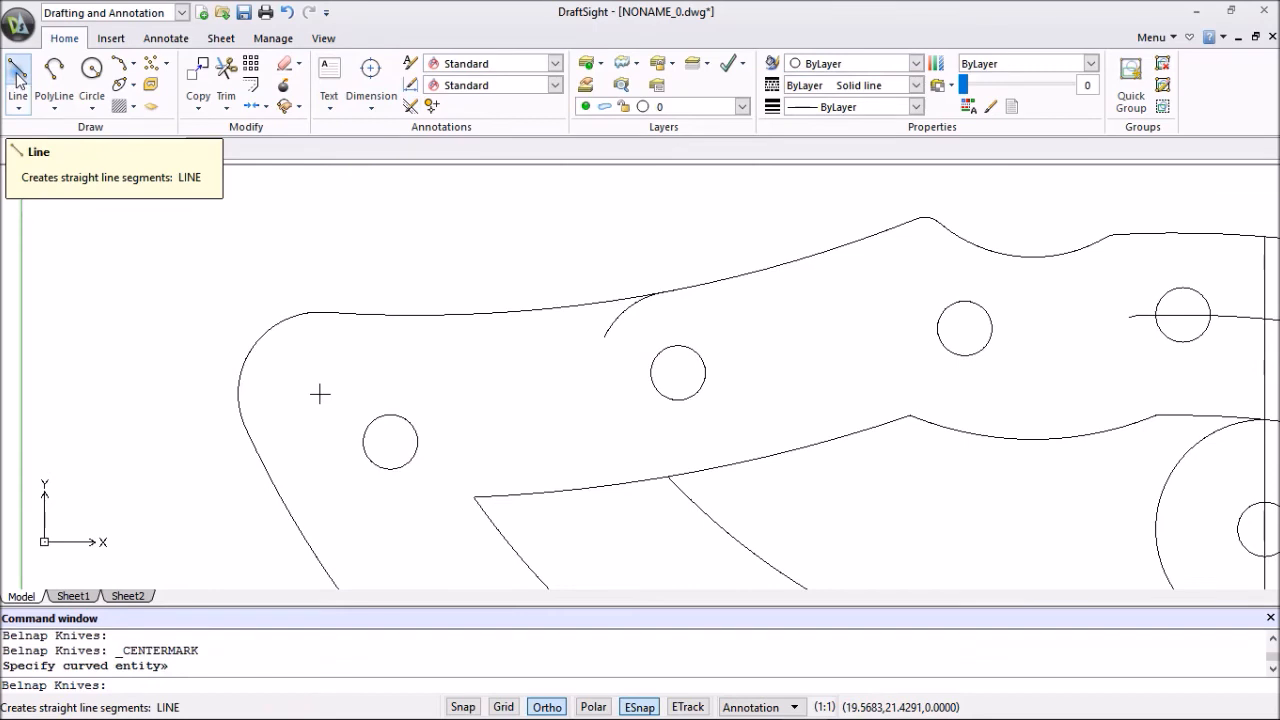
Check the diameter of the outline's rounded tip arc with a diameter dimension, without placing it.
left_click(371, 105)
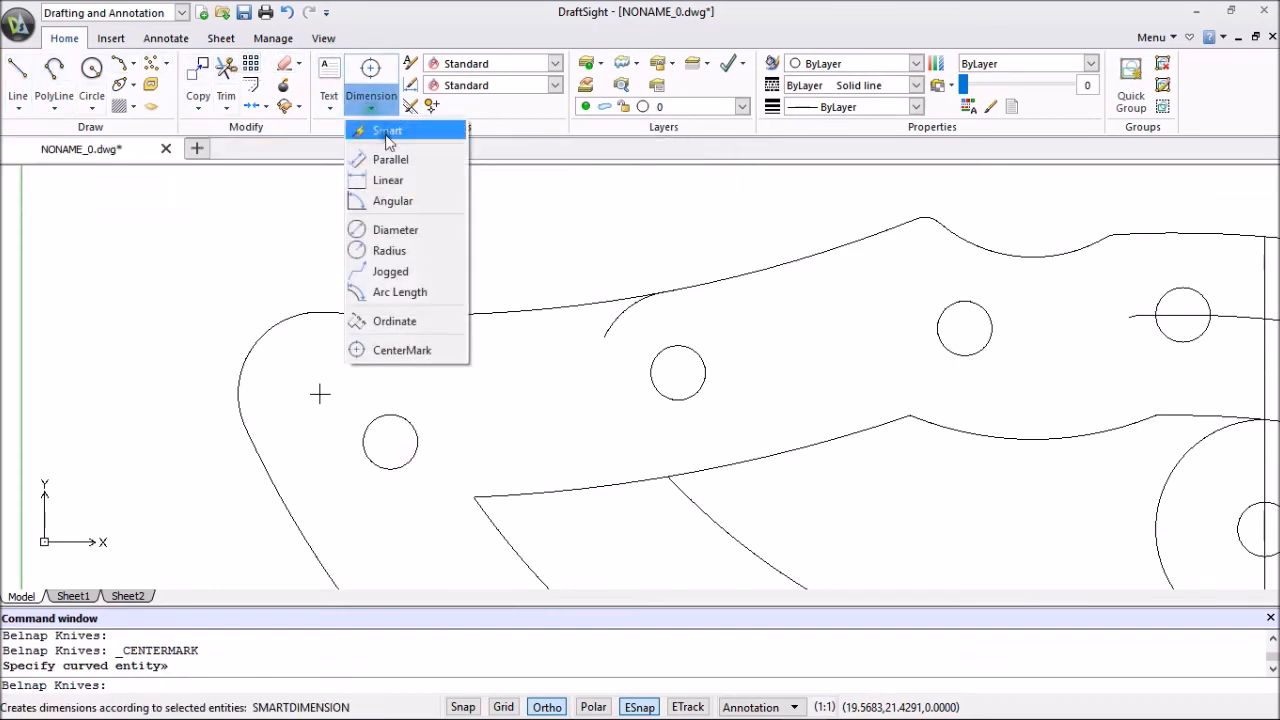
left_click(400, 231)
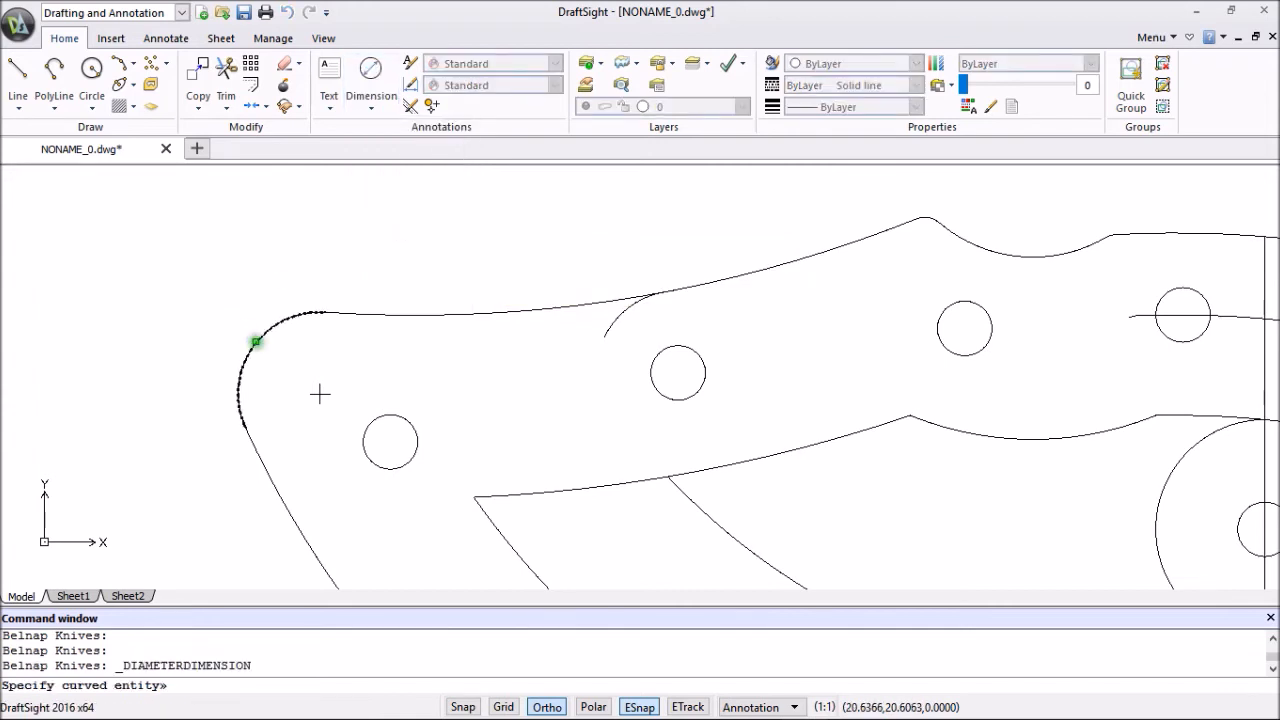
left_click(256, 342)
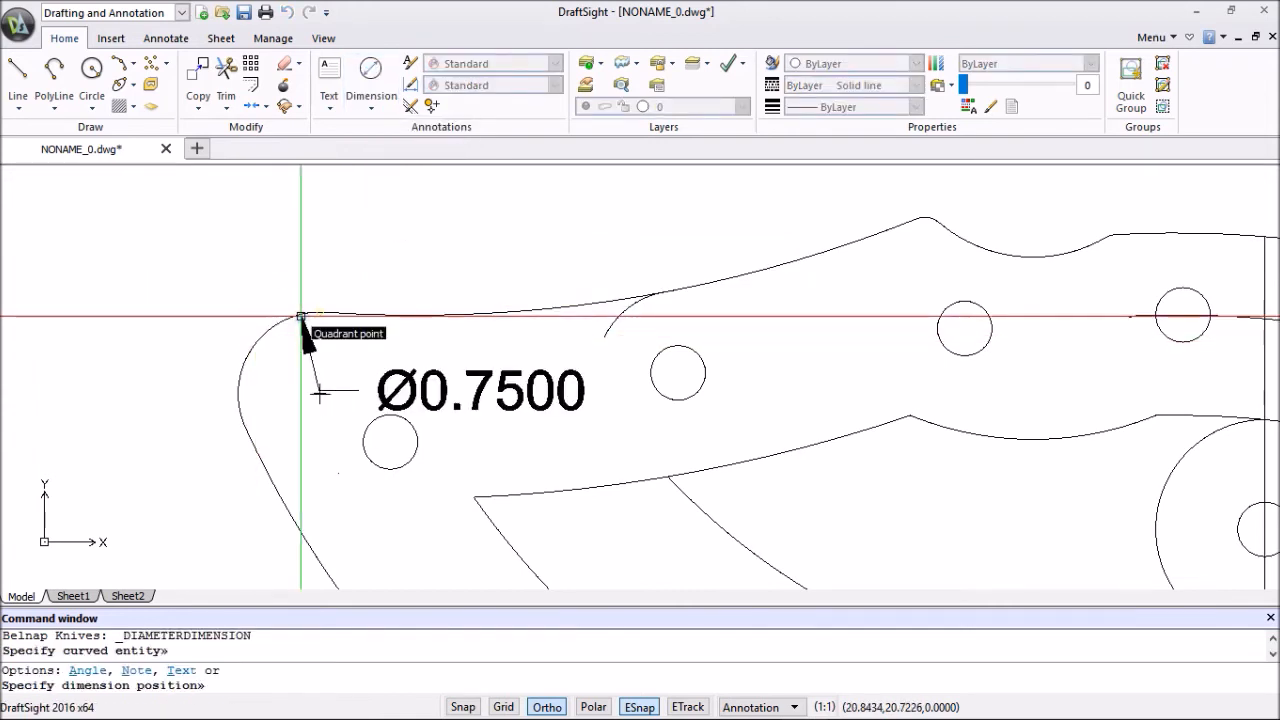
key("Escape")
Draw a circle of diameter .75 centered on the center mark of the rounded tip.
scroll(320, 390, "down", 1)
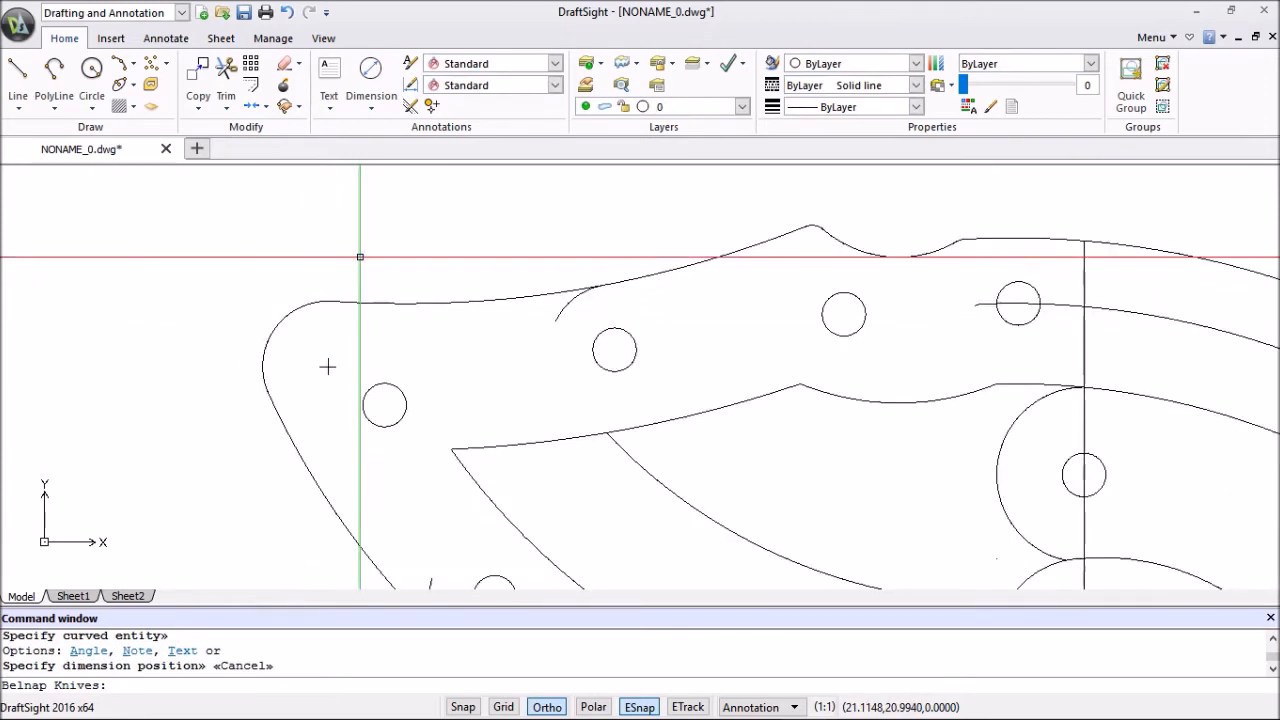
scroll(327, 366, "down", 1)
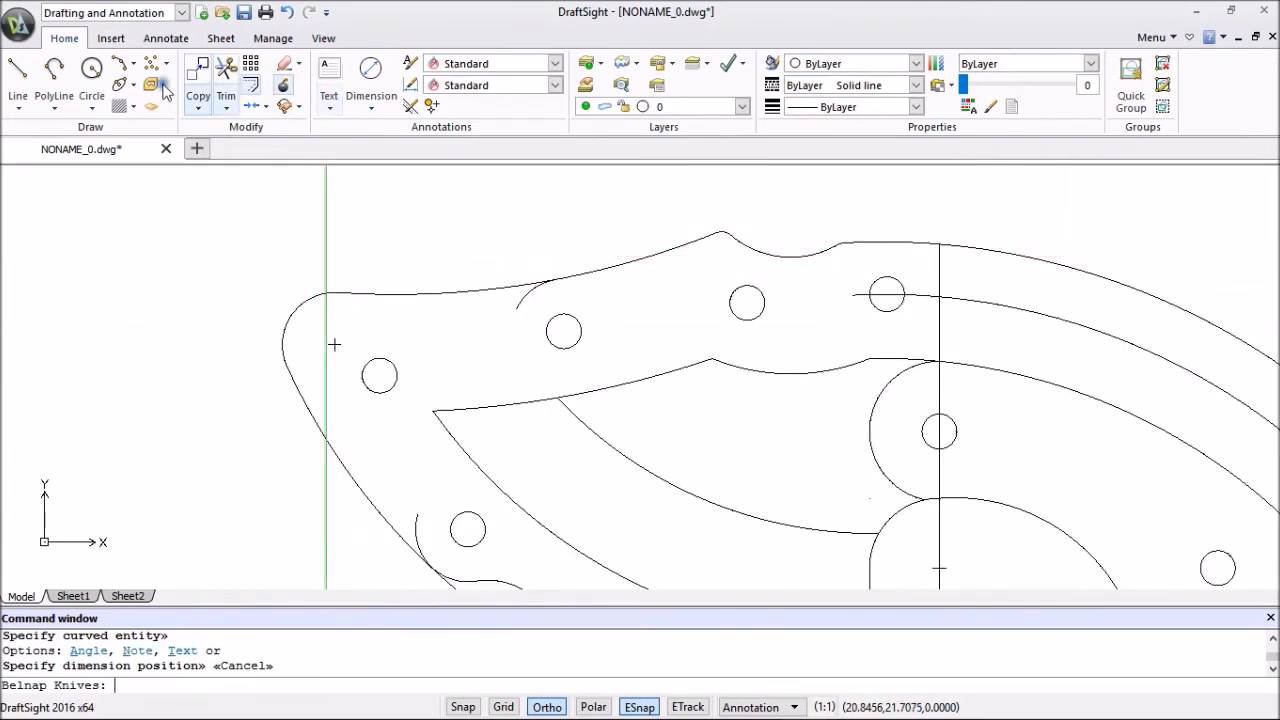
left_click(91, 68)
scroll(375, 322, "up", 3)
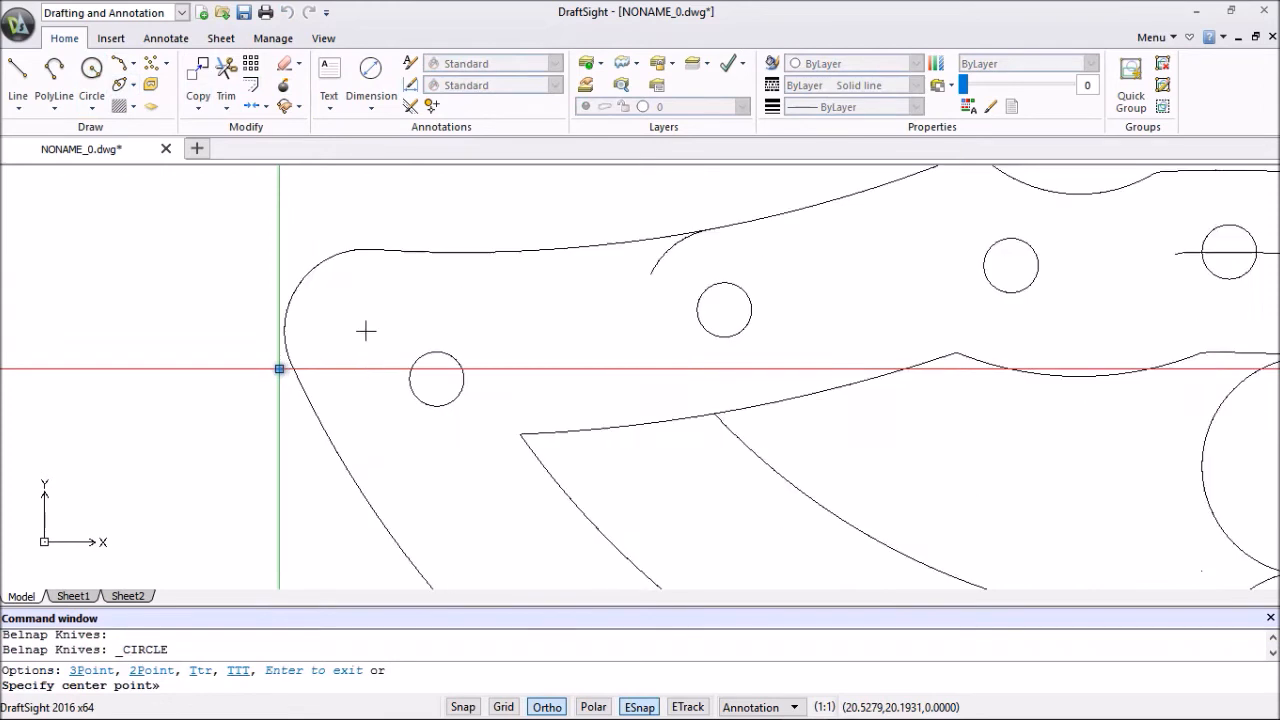
left_click(387, 321)
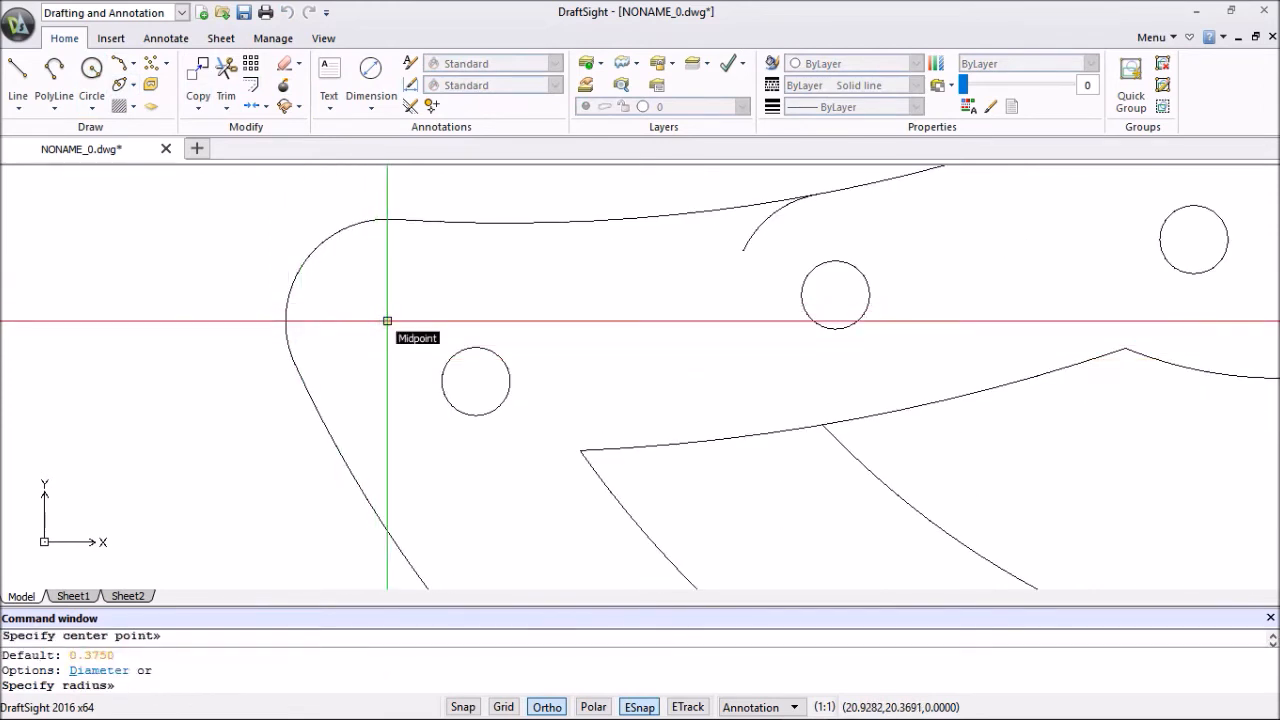
type("d")
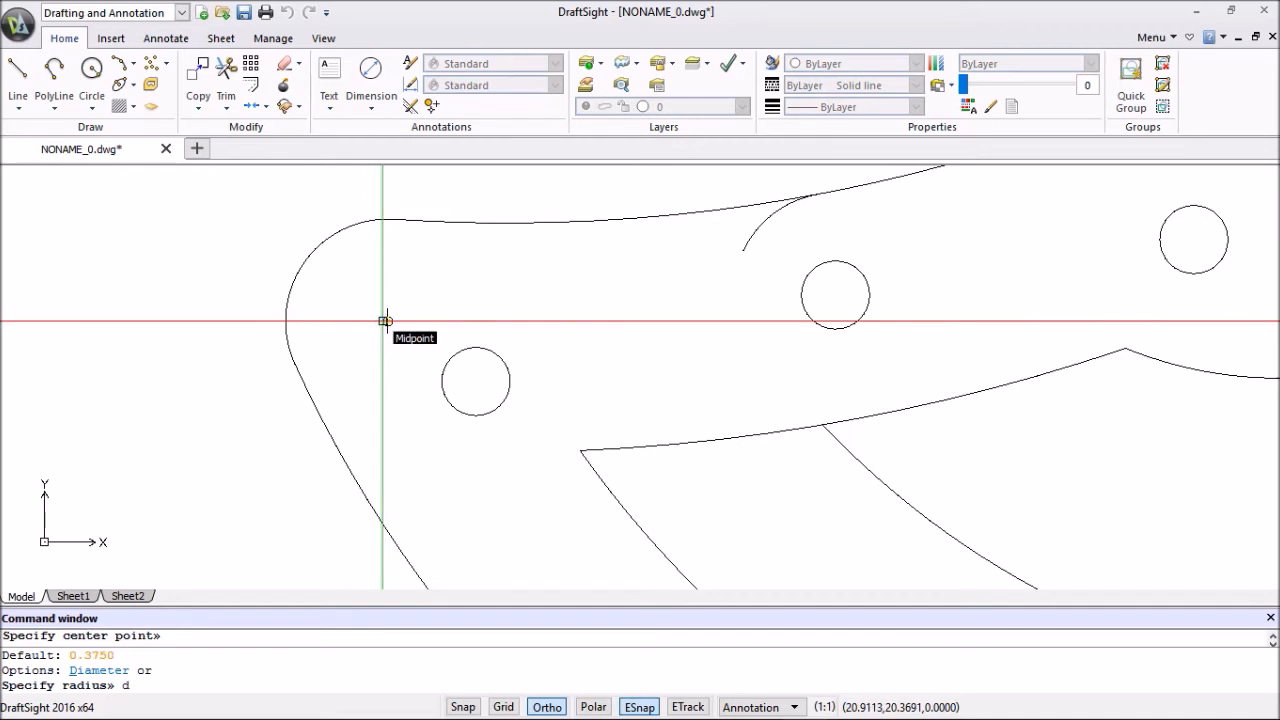
key("Return")
type(".")
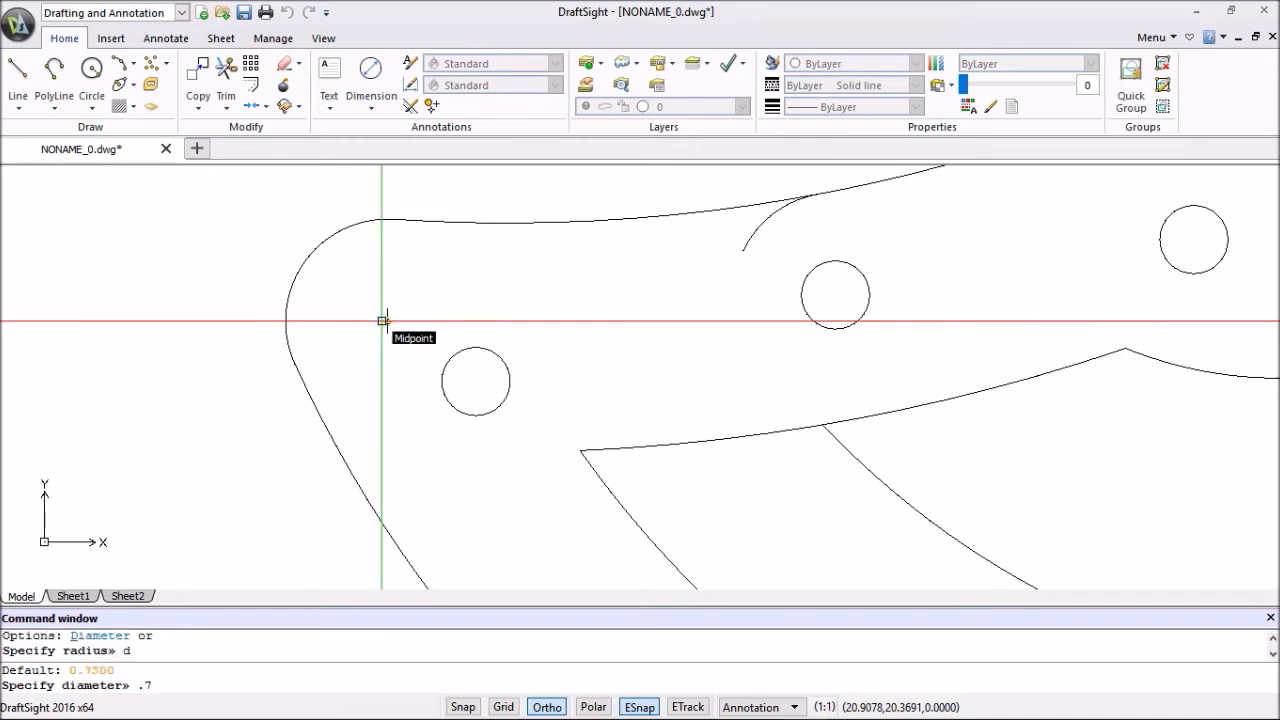
type("75")
key("Return")
key("Escape")
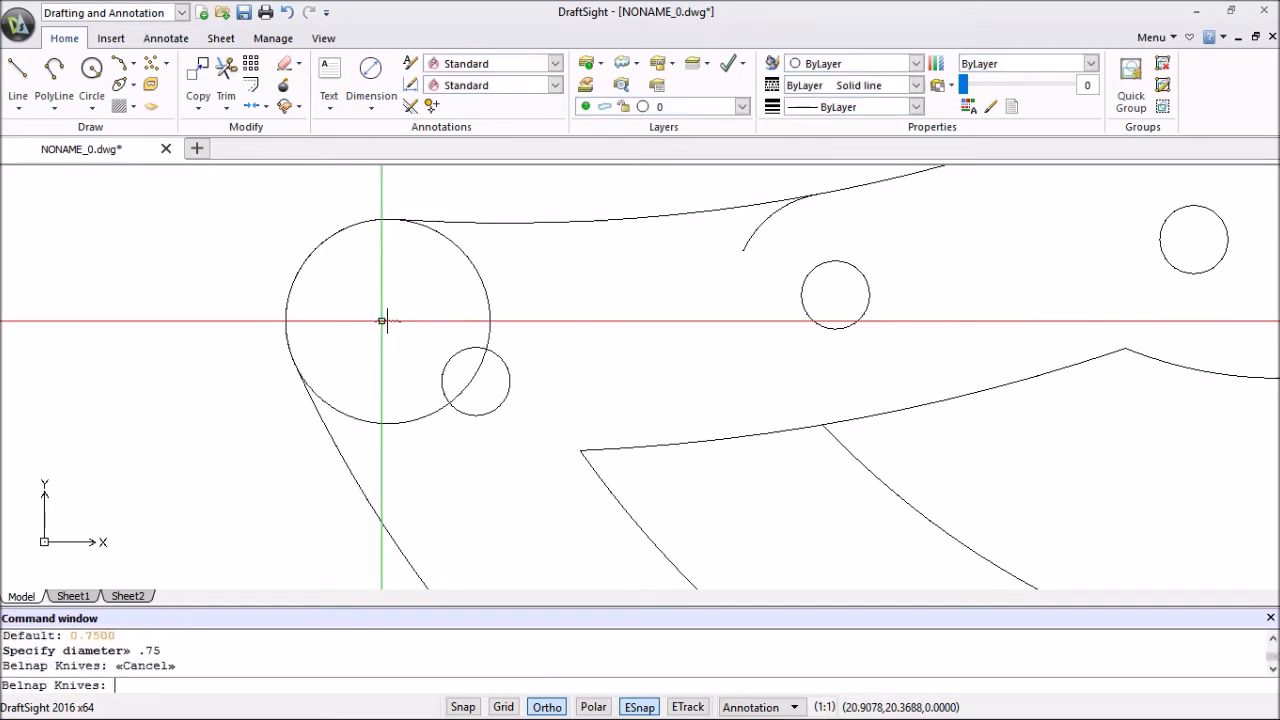
Draw a horizontal line toward the handle and a vertical line downward from the tip circle's center, both extending past the circle.
scroll(545, 313, "down", 2)
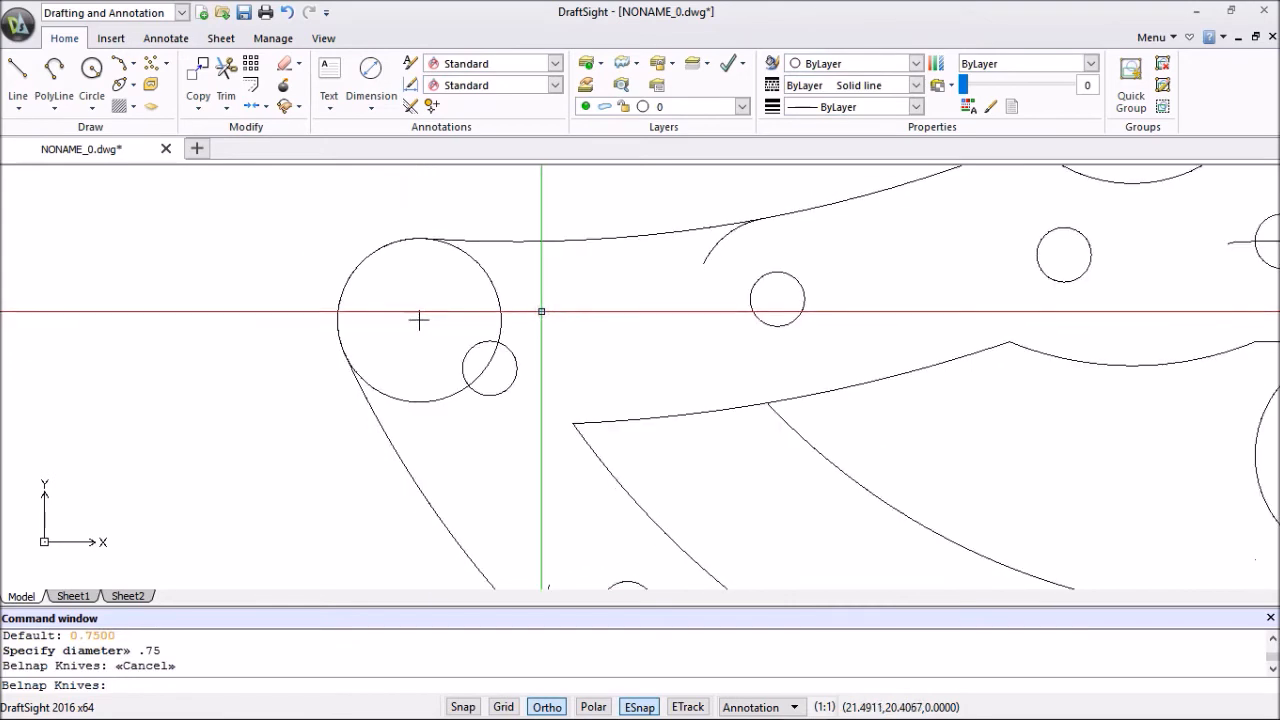
left_click(18, 70)
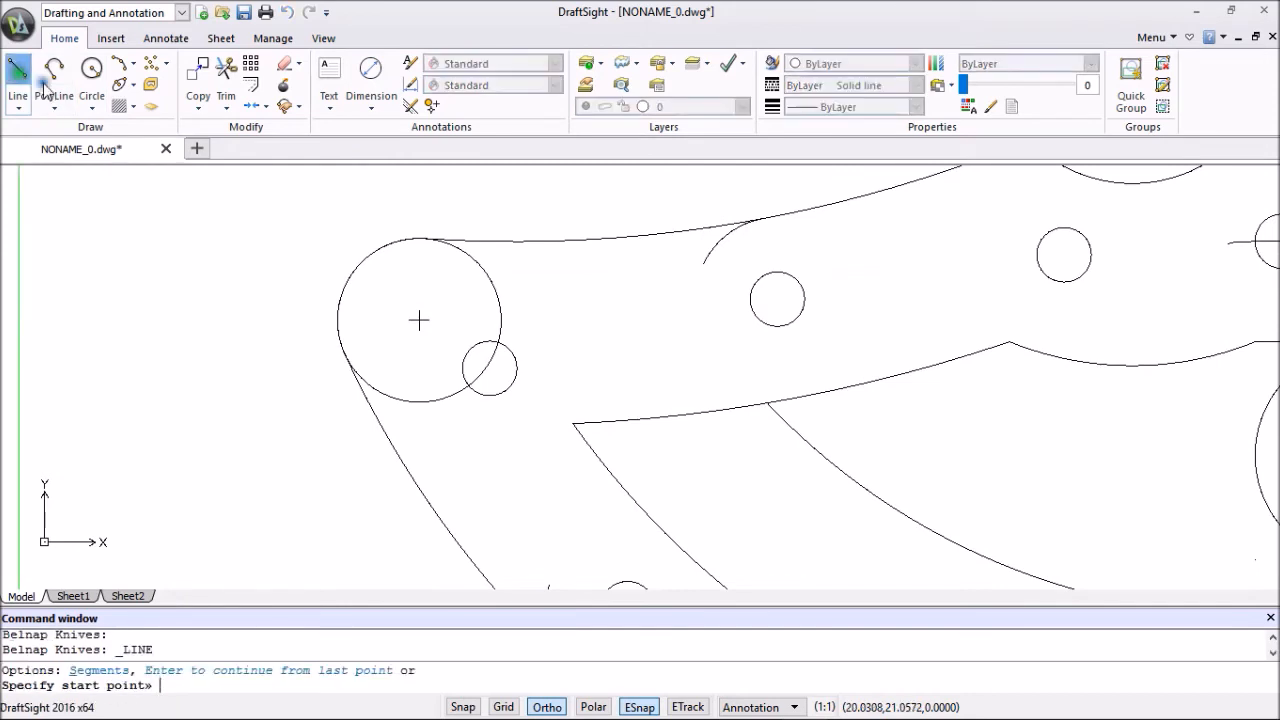
left_click(419, 320)
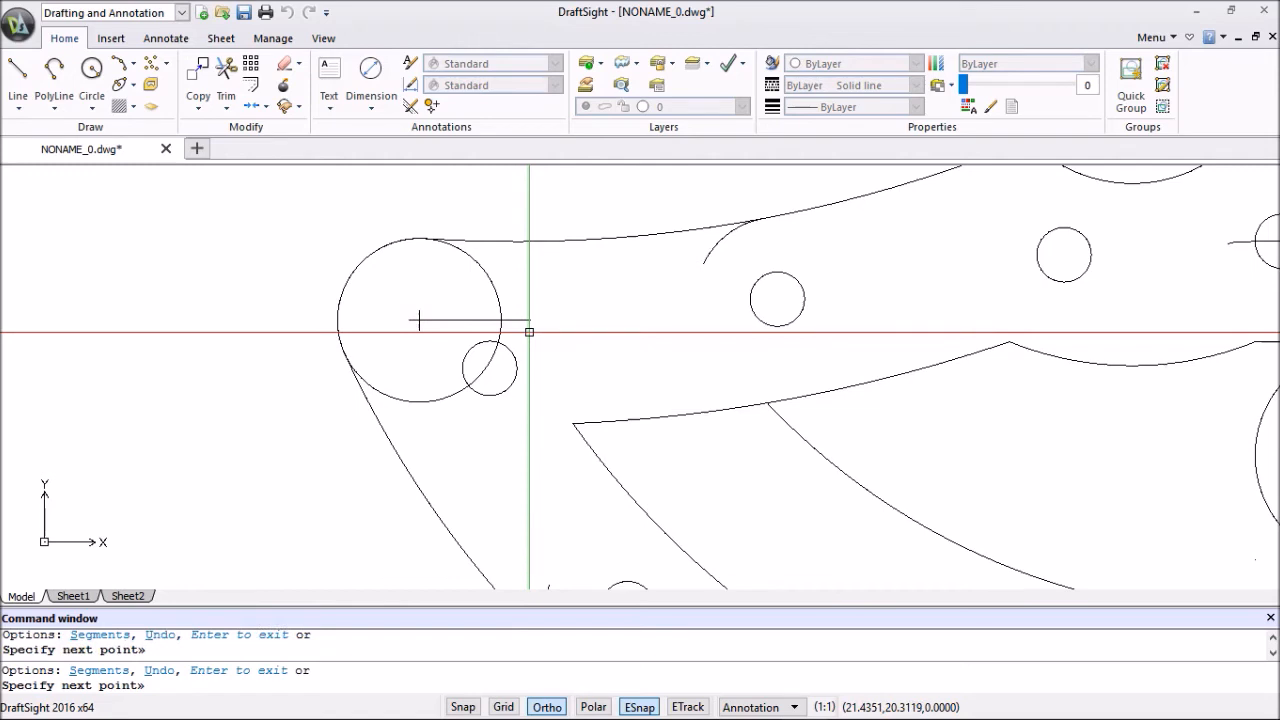
key("Escape")
left_click(18, 70)
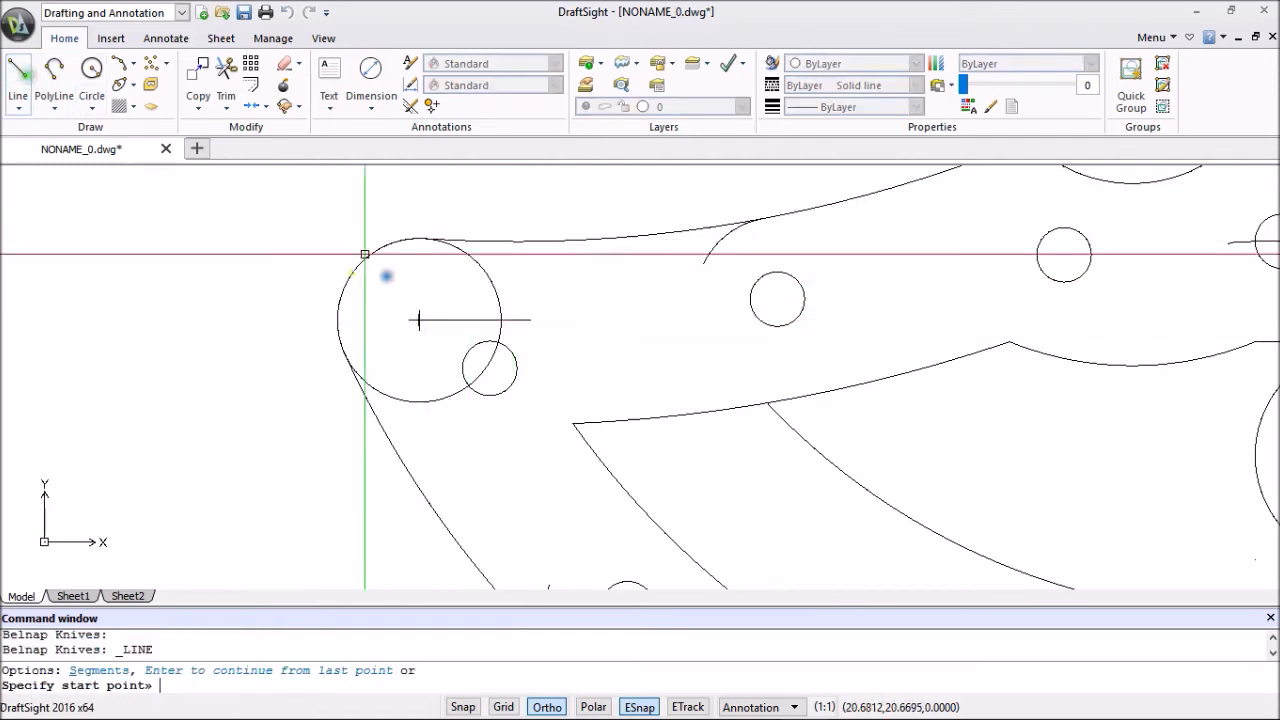
left_click(419, 320)
left_click(414, 435)
key("Escape")
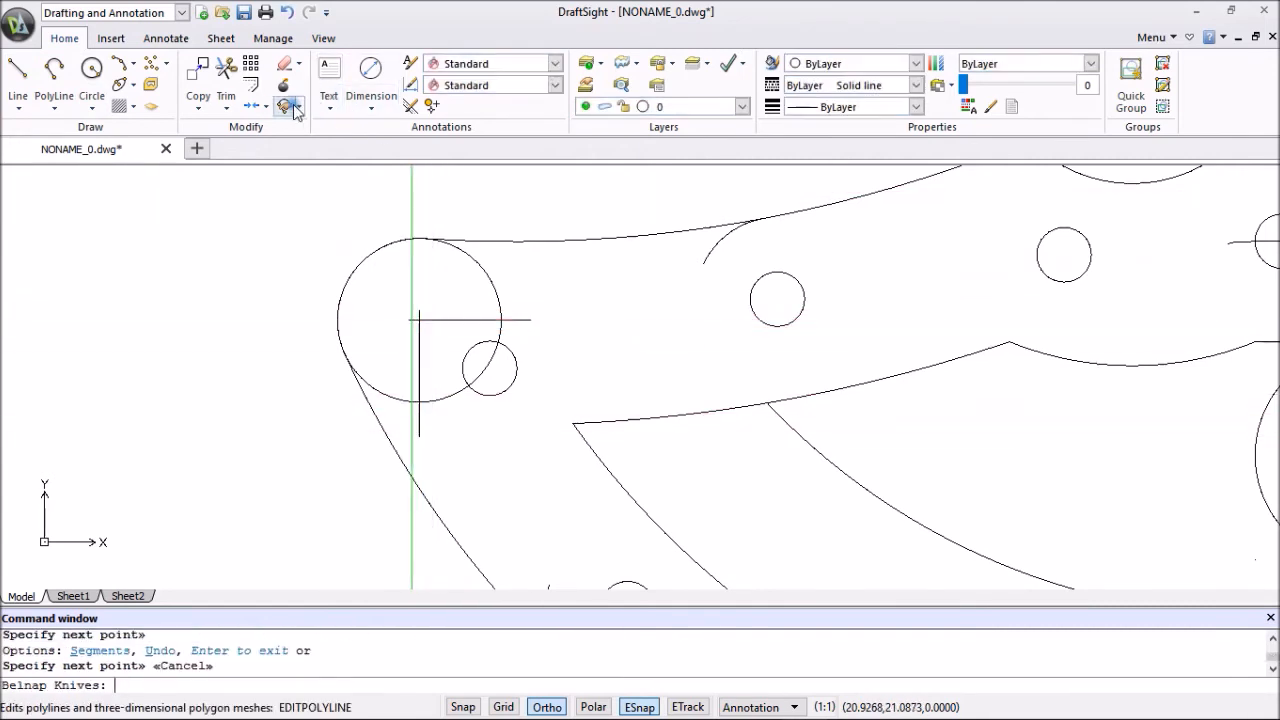
Trim away the lower-right quarter of the tip circle, using the horizontal and vertical lines as cutting edges.
left_click(226, 75)
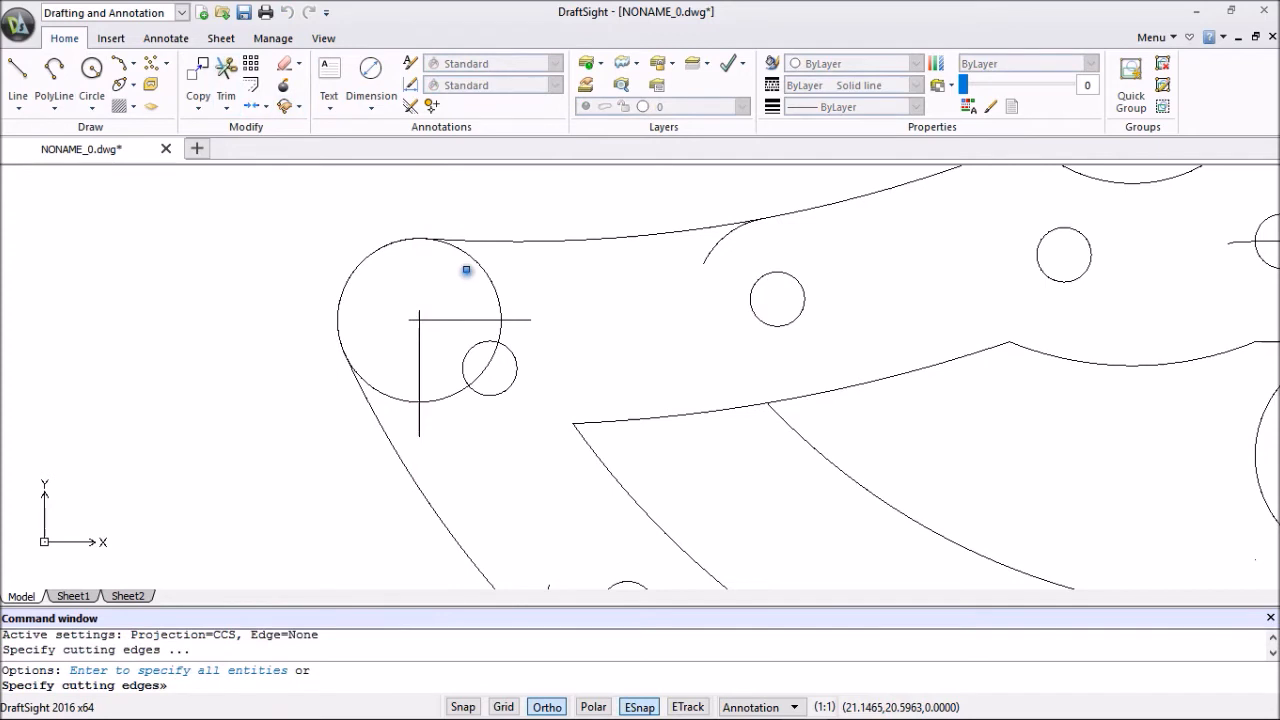
left_click(436, 320)
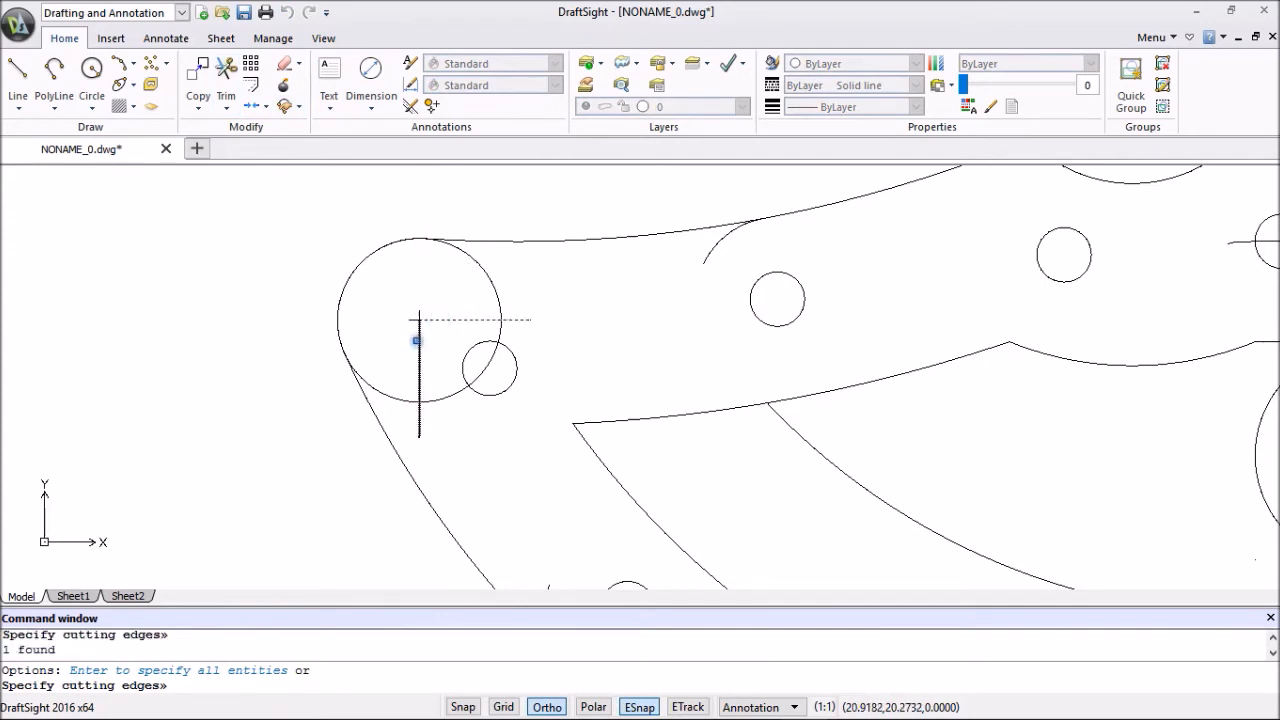
left_click(418, 342)
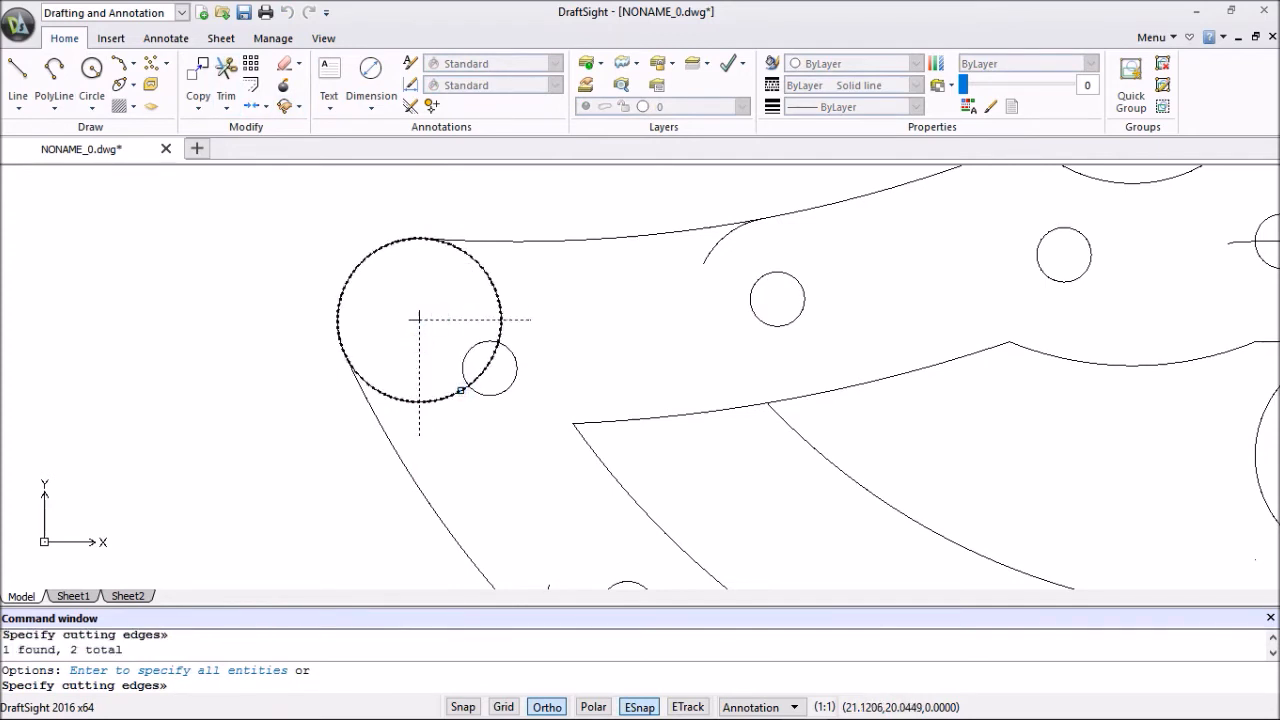
key("Return")
left_click(460, 391)
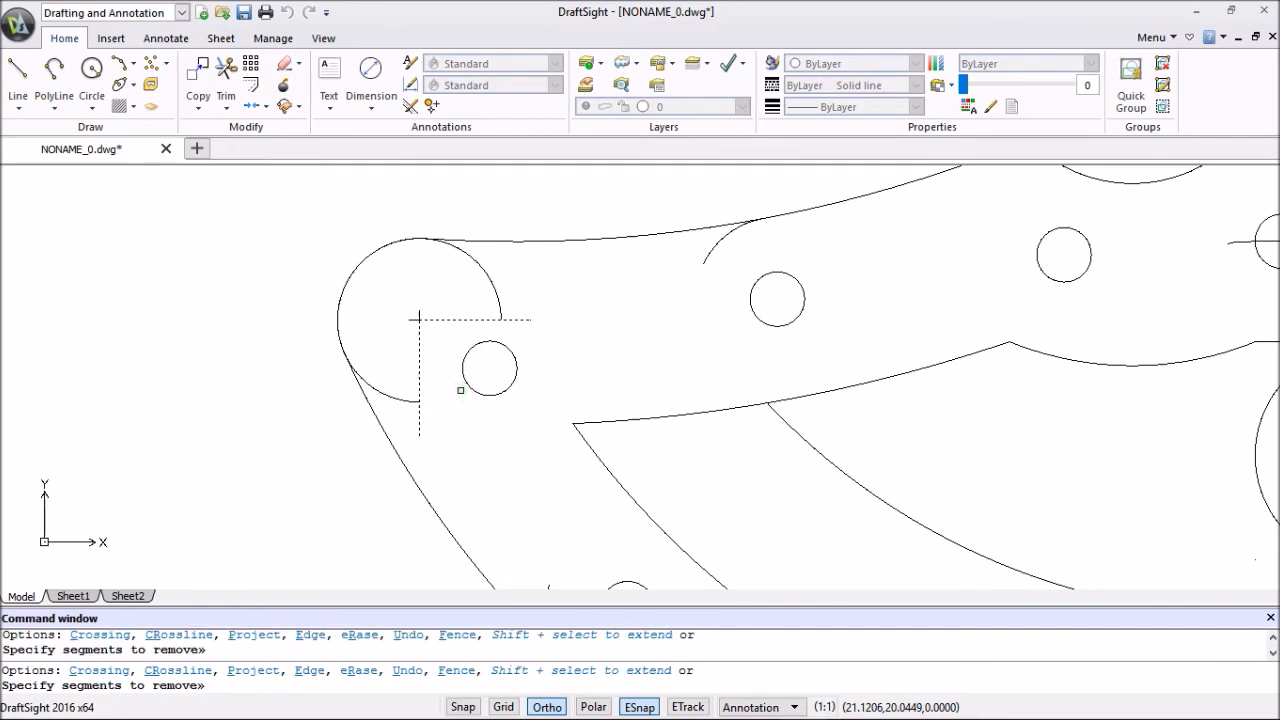
key("Escape")
Cut the horizontal and vertical construction lines at the tip circle's center out of the drawing.
left_click(419, 372)
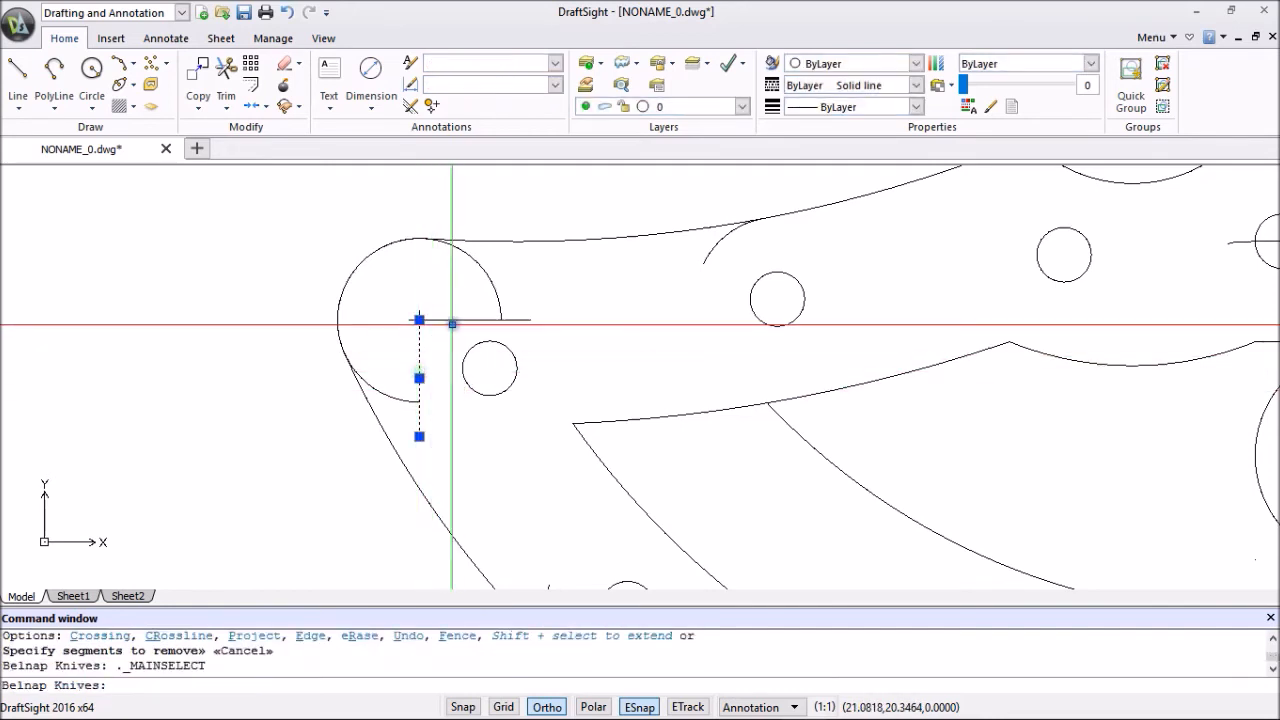
left_click(458, 320)
right_click(244, 263)
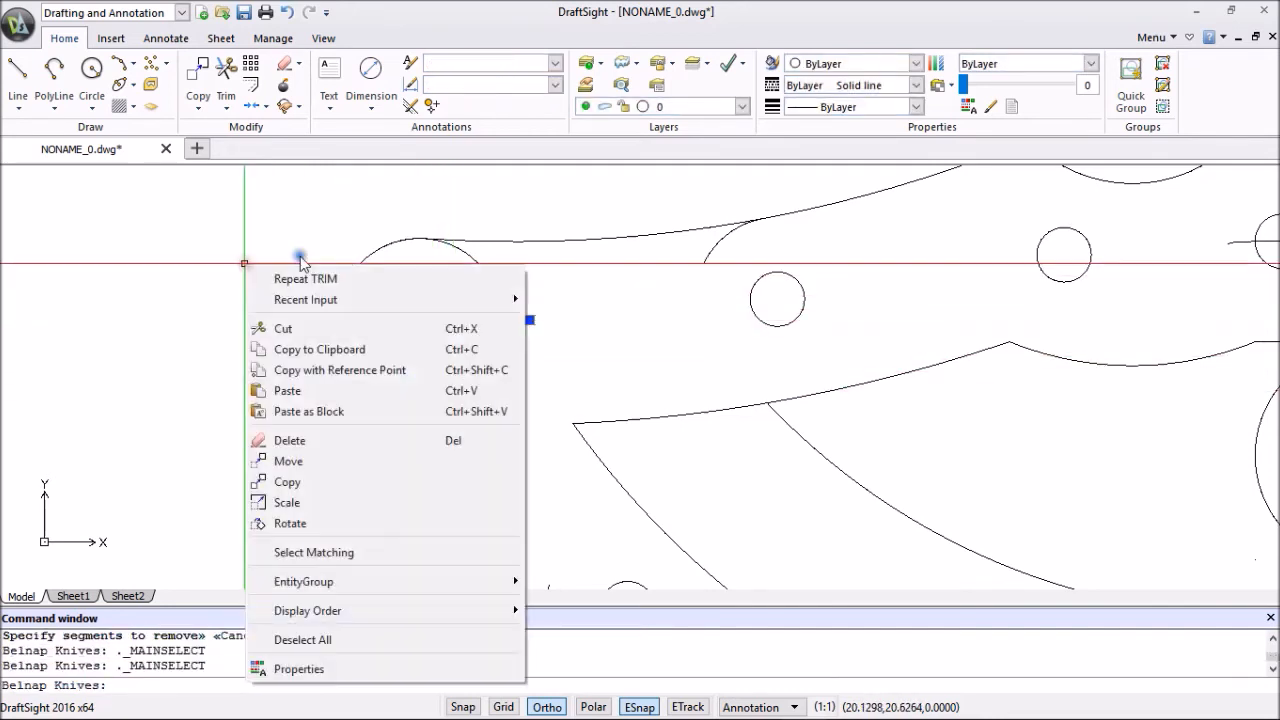
left_click(289, 328)
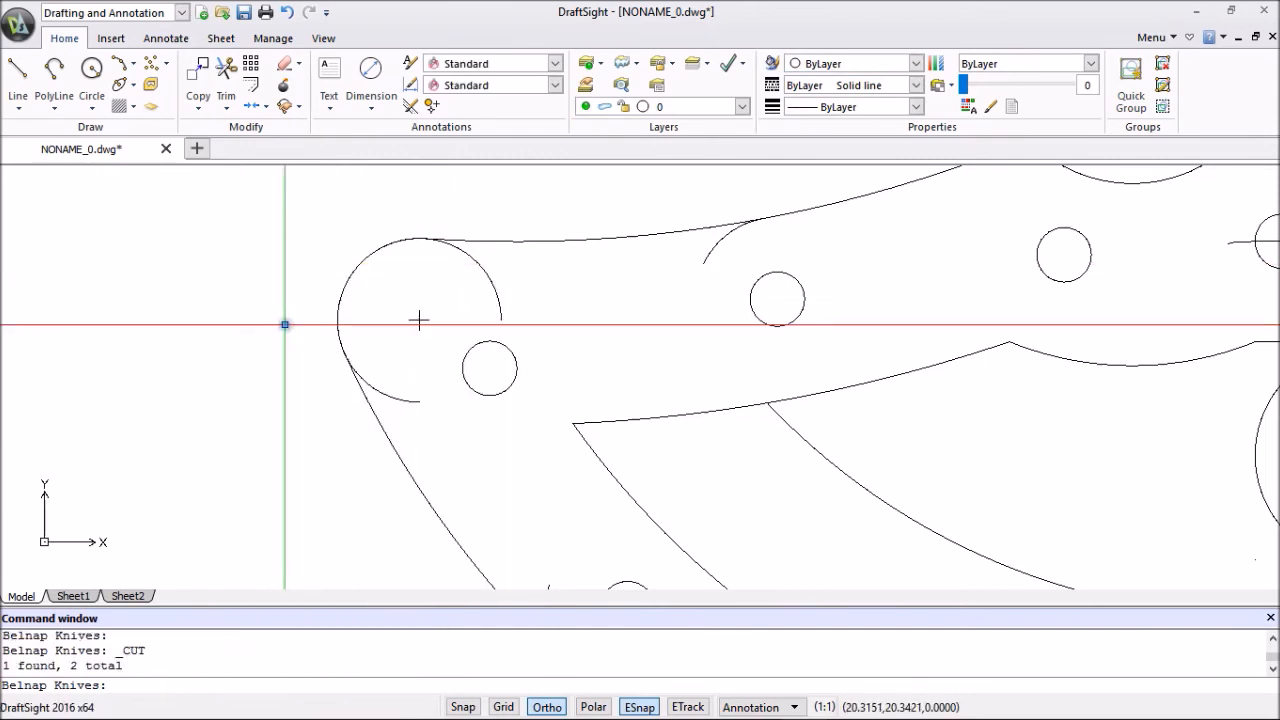
Fillet the right end of the tip arc to the neighboring scallop on the upper edge with a radius of 1.
scroll(350, 324, "down", 3)
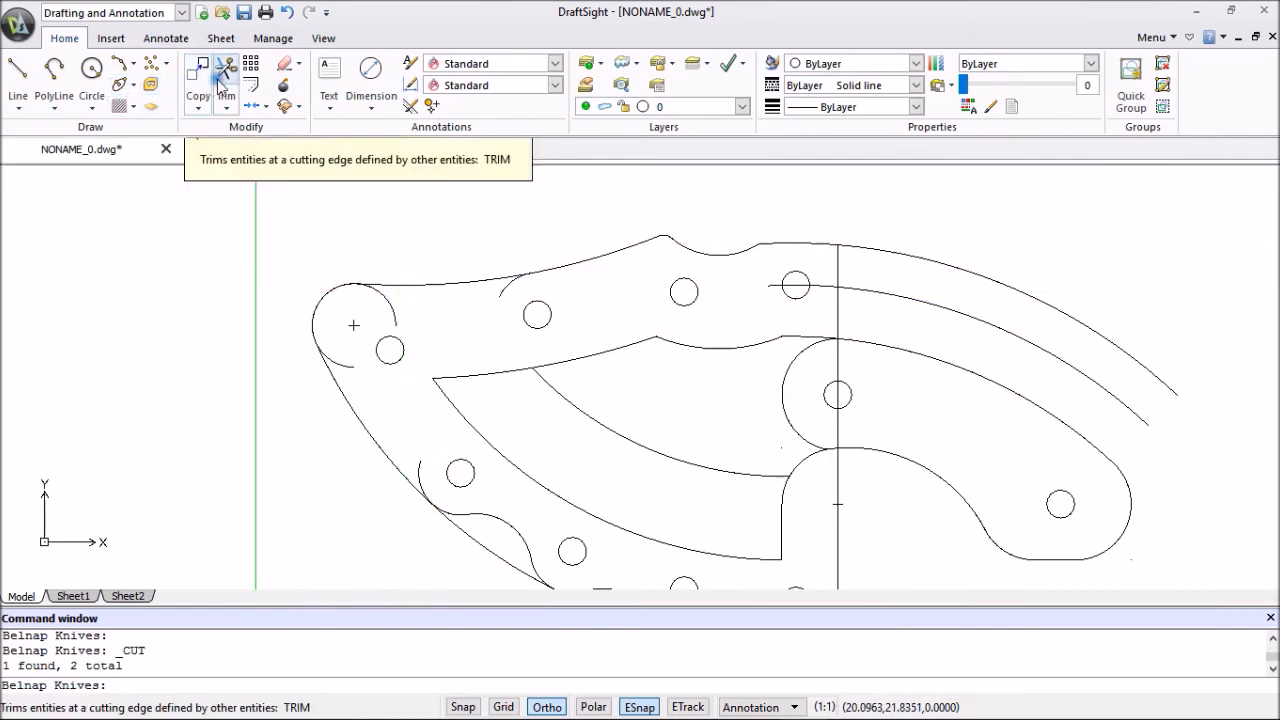
left_click(226, 105)
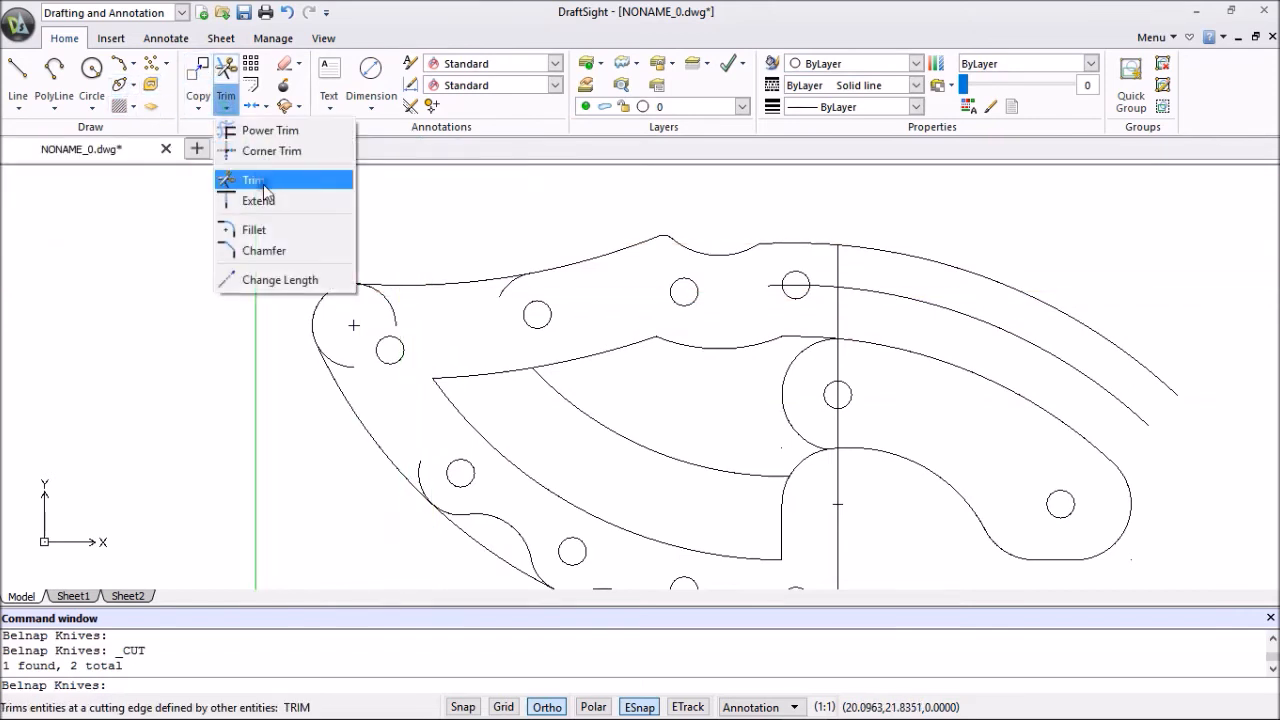
left_click(253, 231)
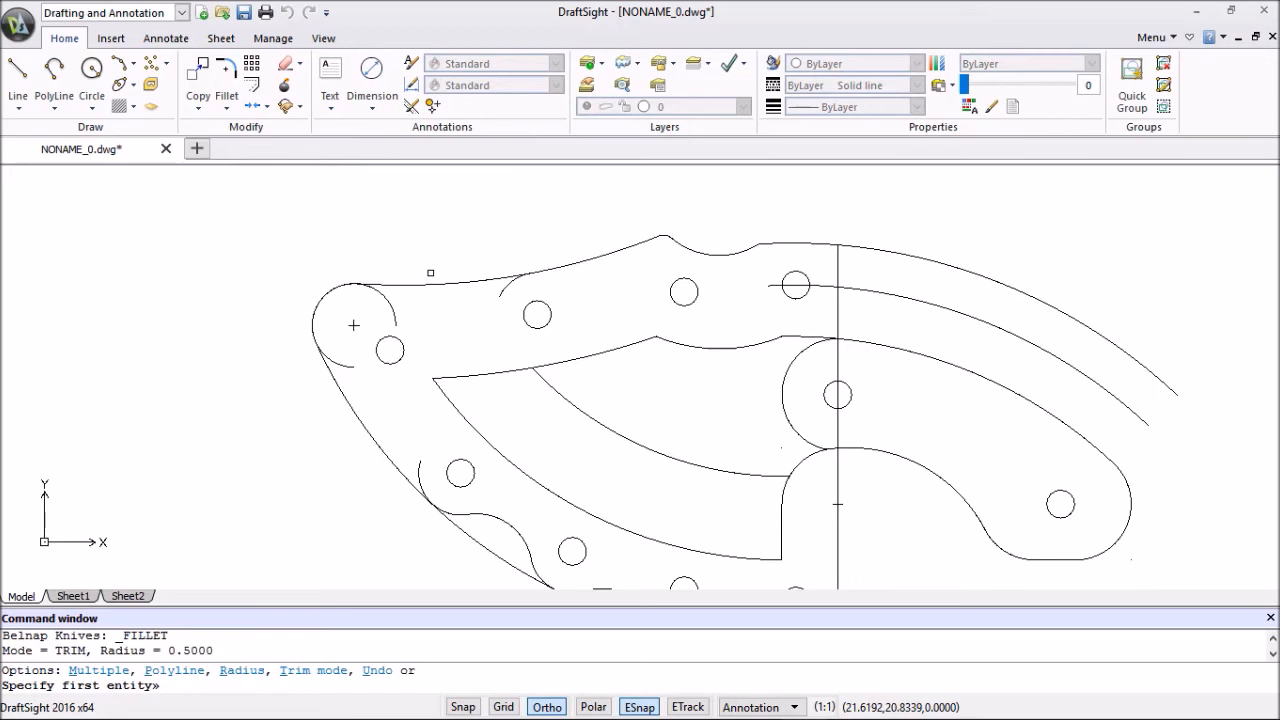
type("r")
key("Return")
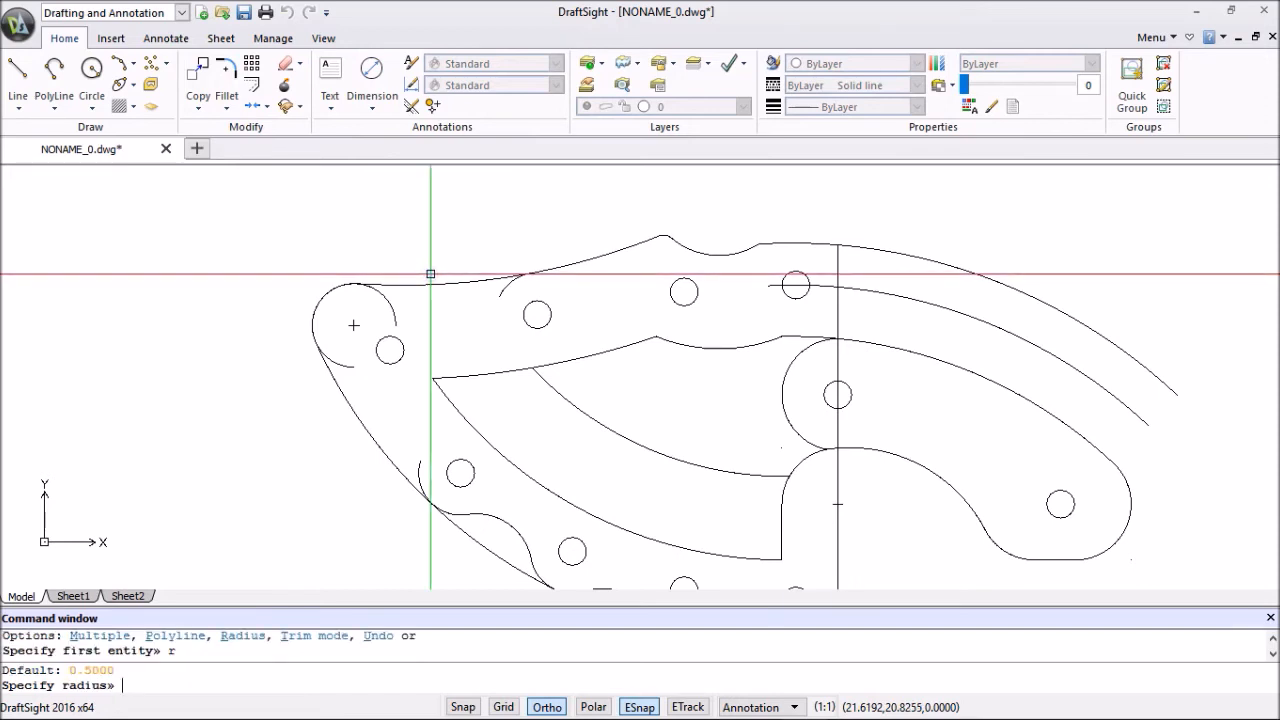
type("1")
key("Return")
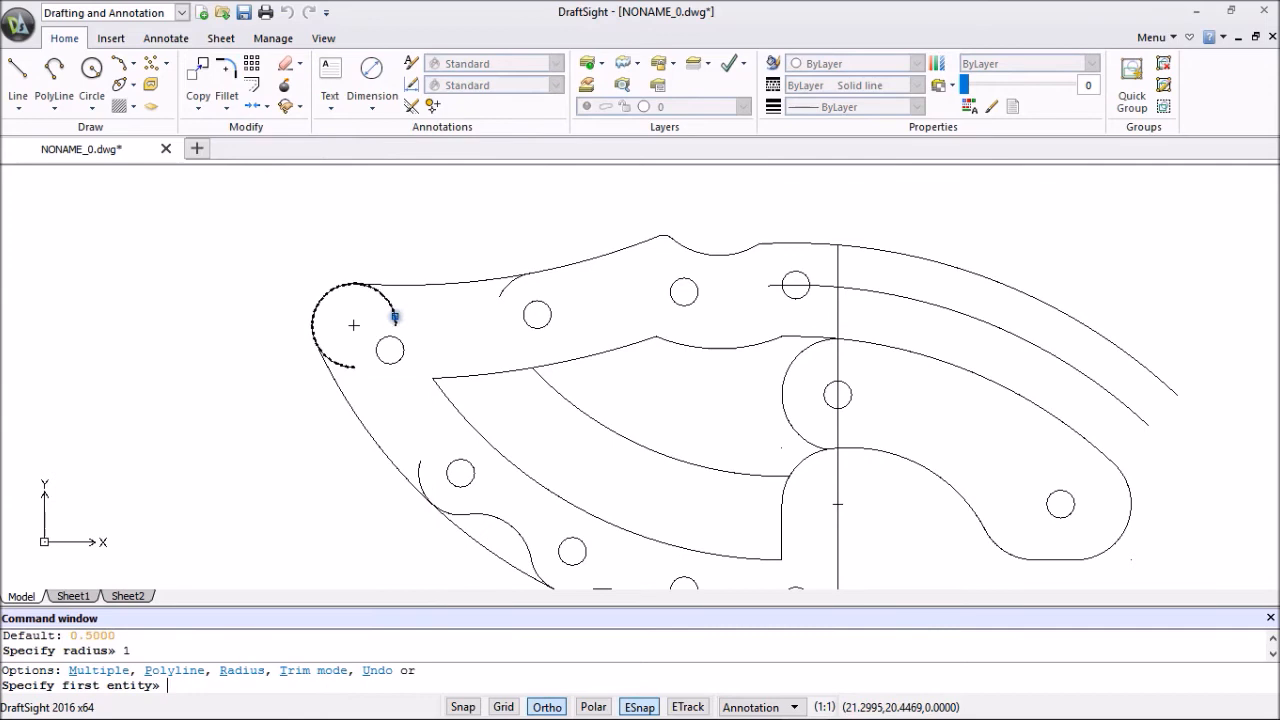
left_click(395, 317)
left_click(500, 290)
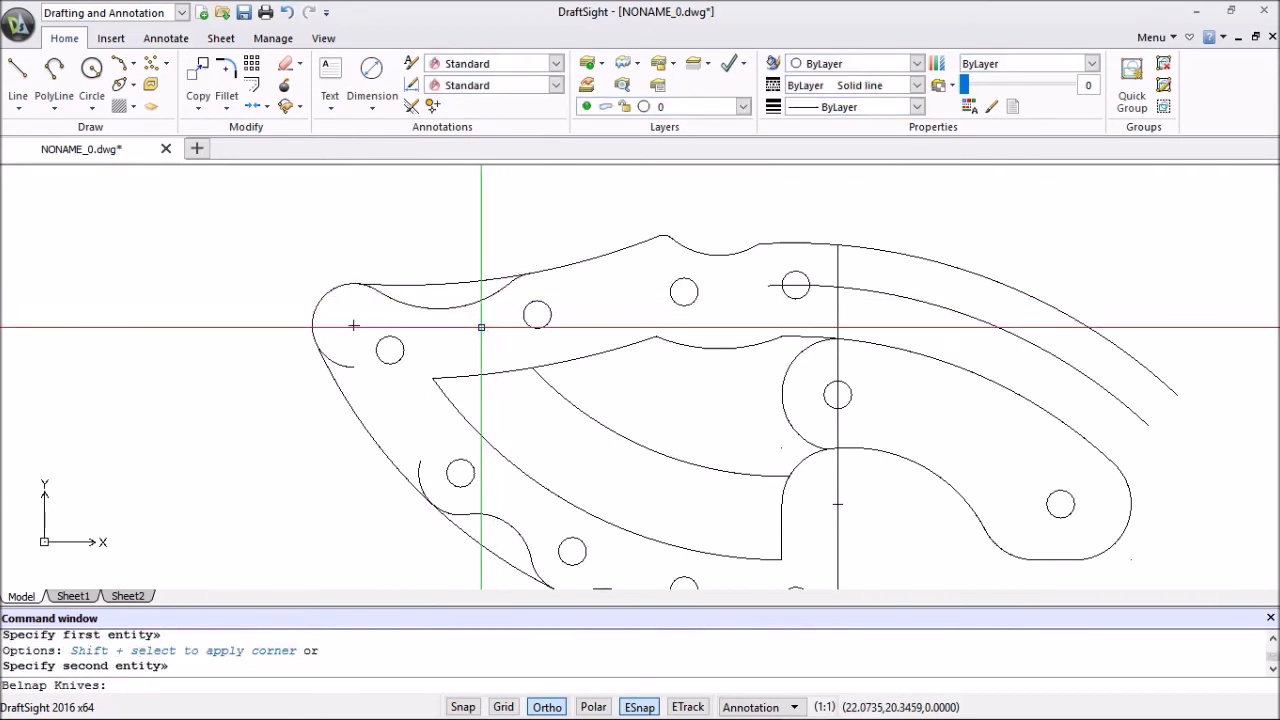
Fillet the lower end of the tip arc to the first scallop on the lower edge with the same radius.
right_click(436, 233)
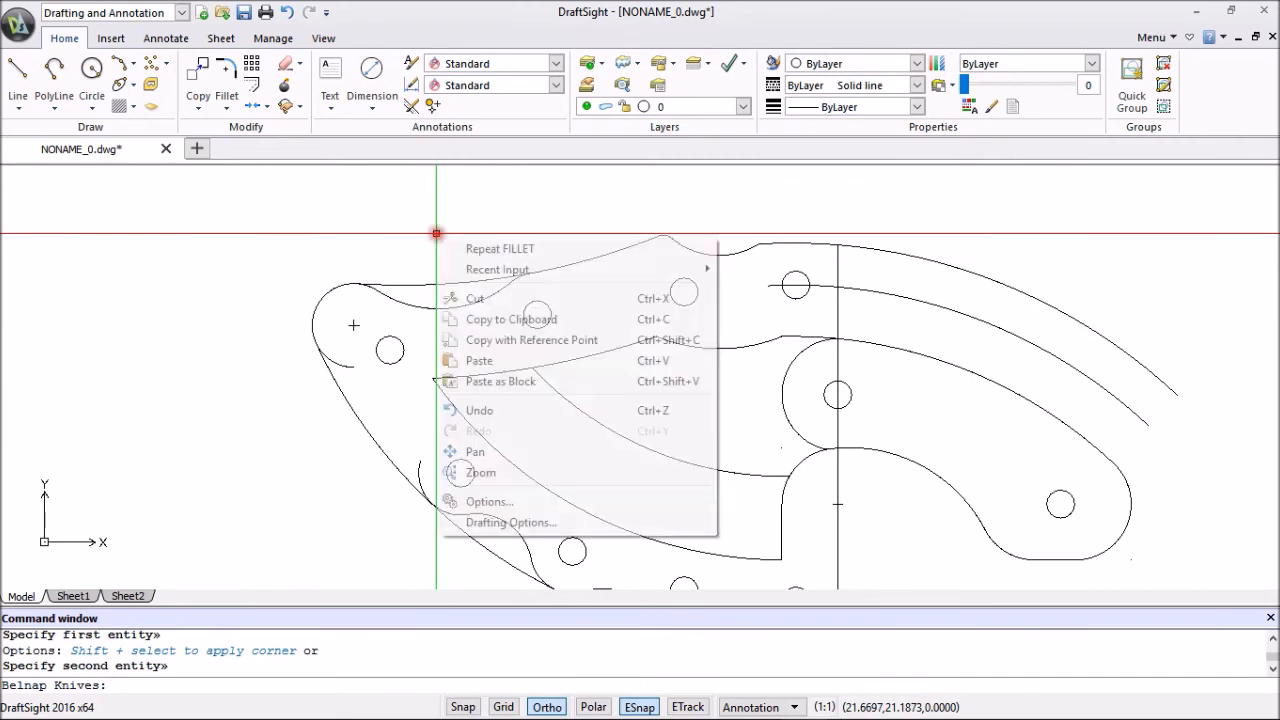
left_click(489, 250)
left_click(348, 367)
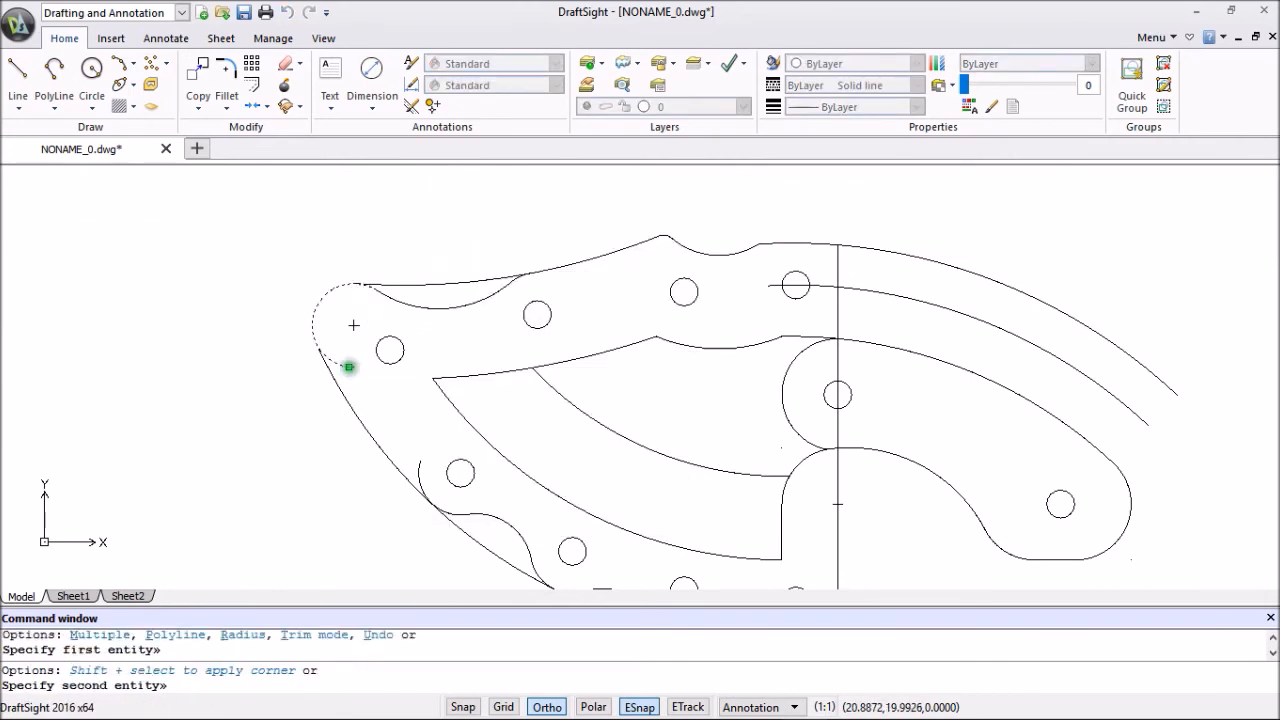
scroll(355, 445, "down", 5)
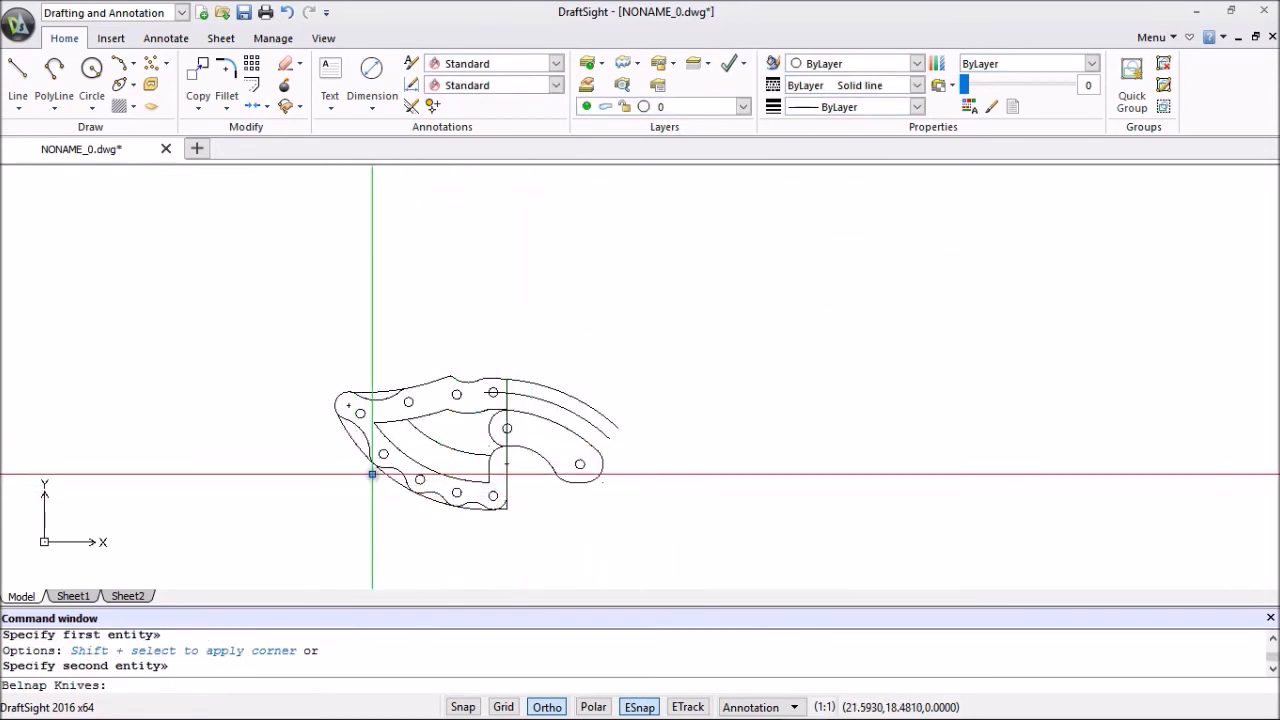
Cut out the two fillet arcs beside the tip arc and the one between the first two lower-edge scallops.
scroll(372, 473, "up", 5)
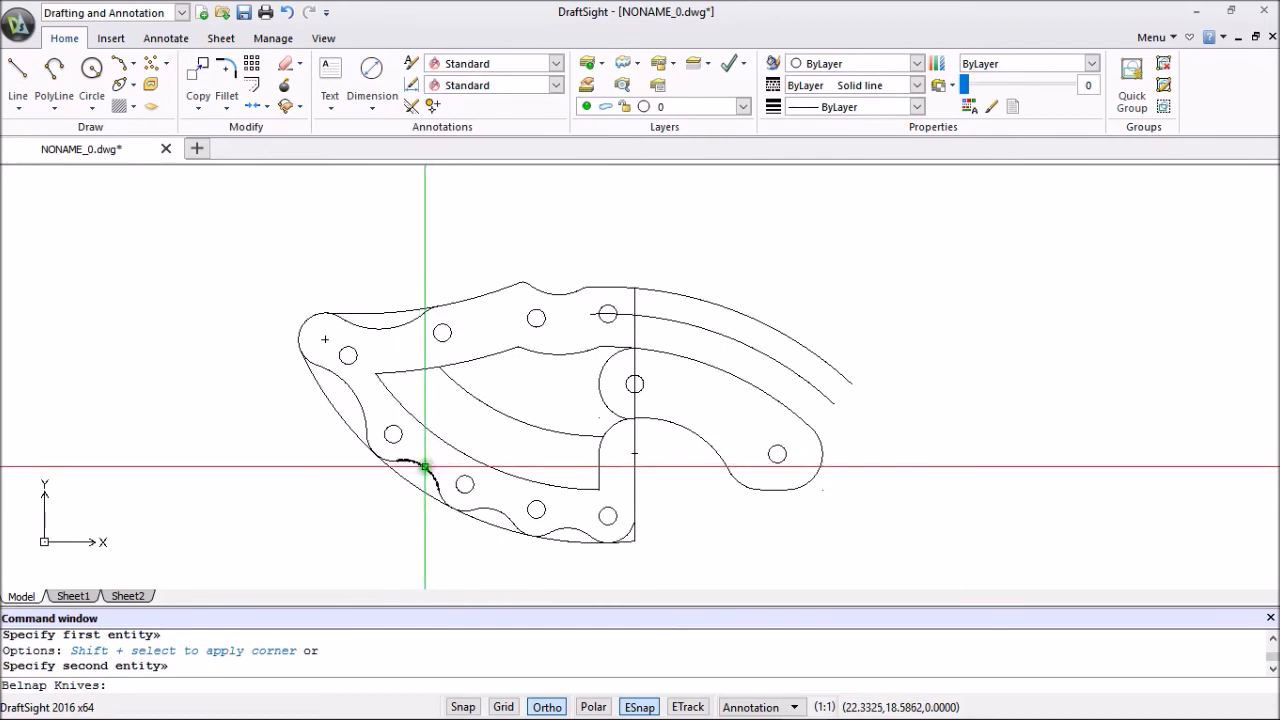
left_click(425, 467)
left_click(349, 385)
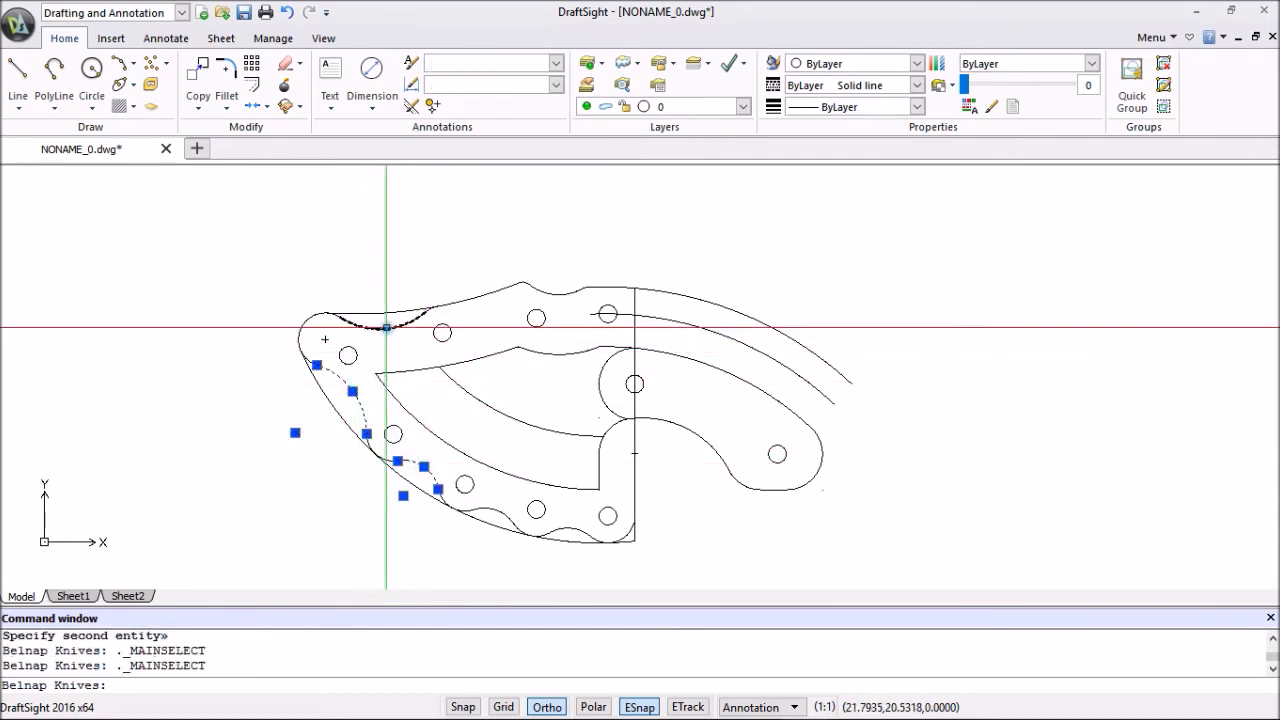
left_click(386, 327)
right_click(326, 216)
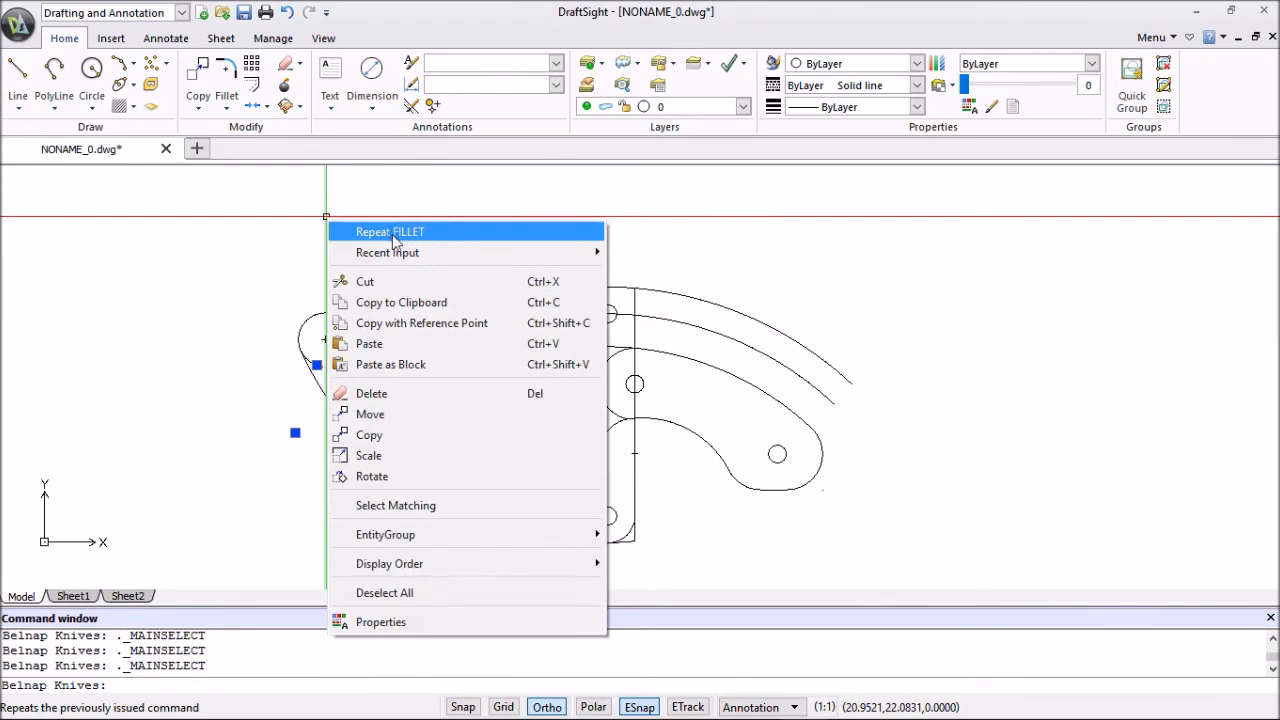
left_click(371, 281)
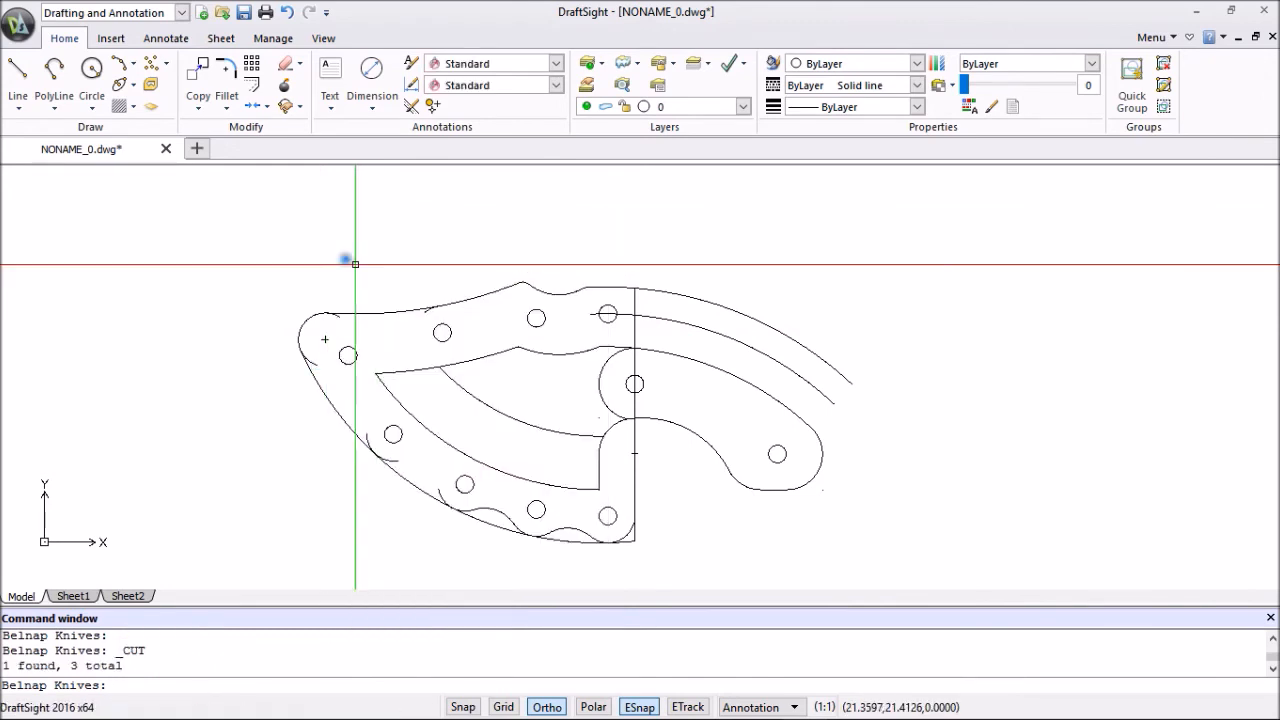
Fillet the upper end of the tip arc to the neighboring scallop on the upper edge with a radius of 1.5.
left_click(226, 68)
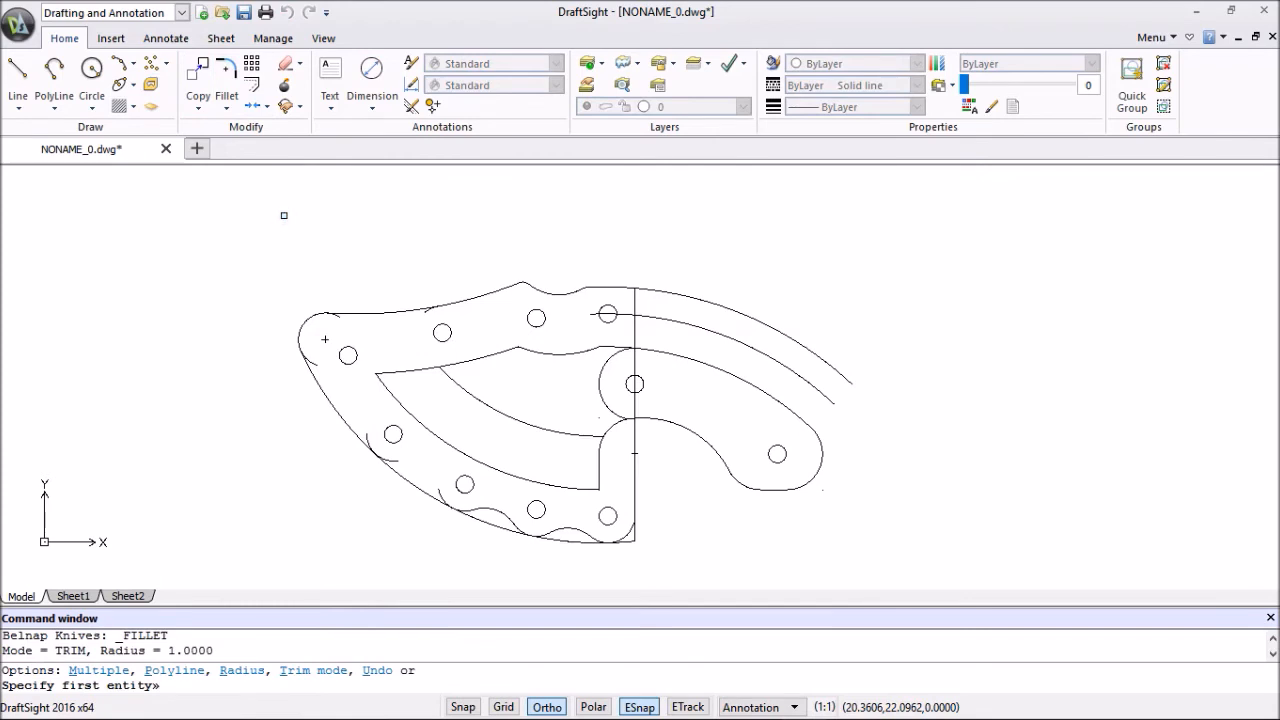
type("r")
key("Return")
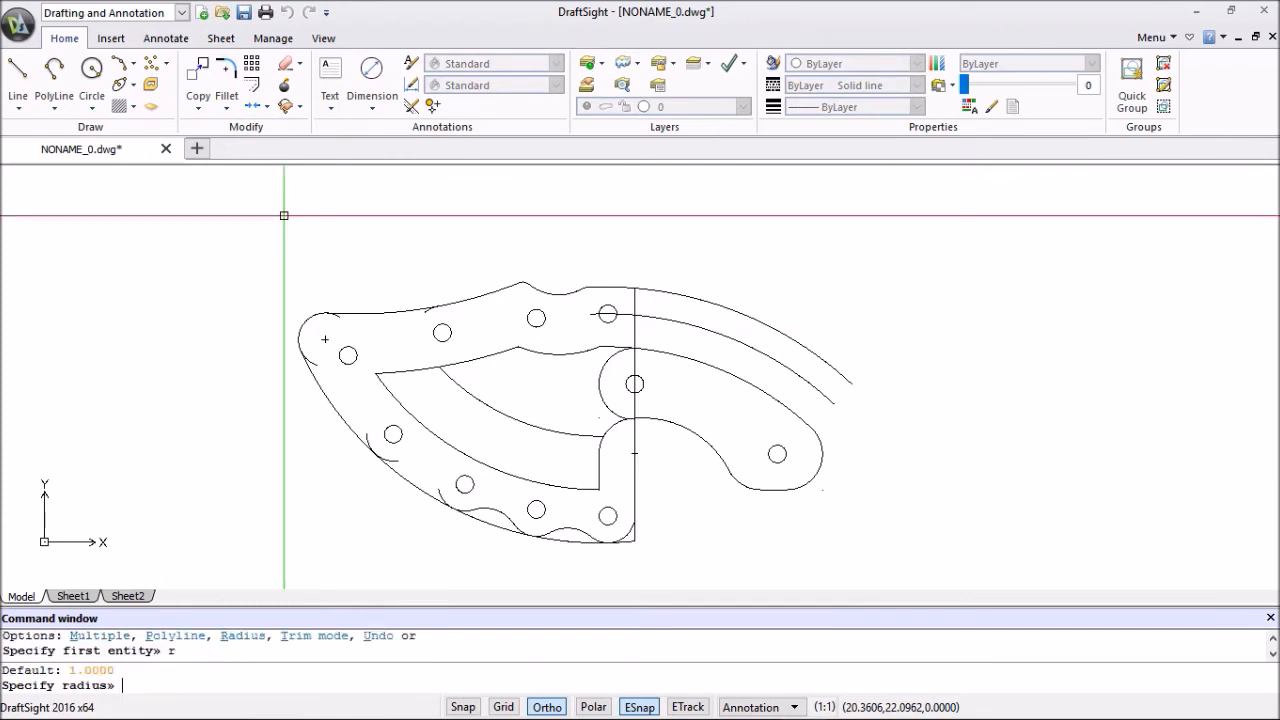
type("1.5")
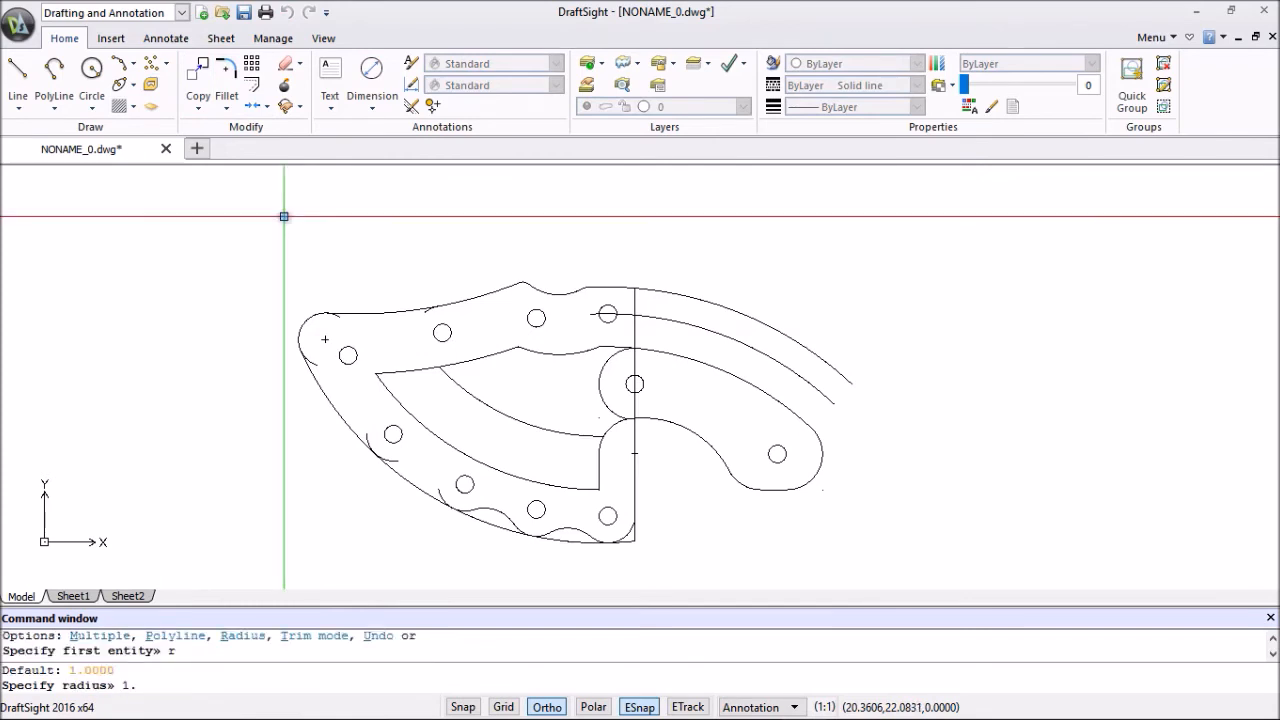
key("Return")
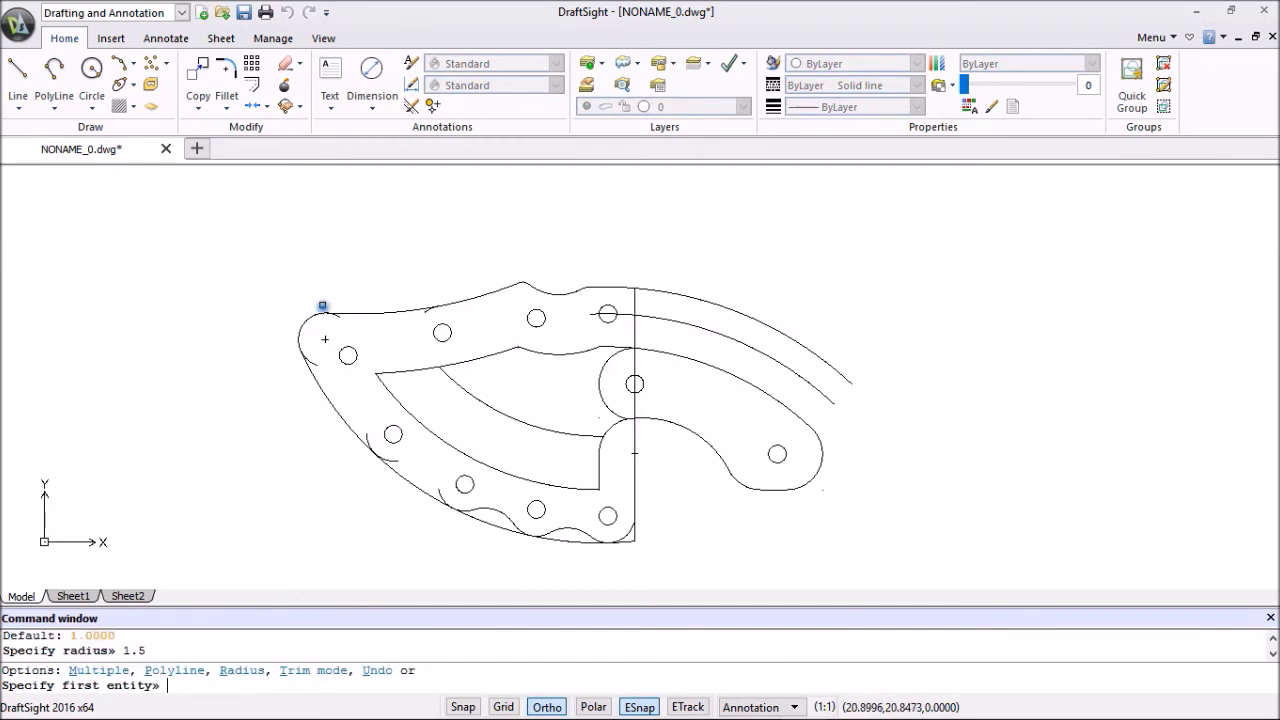
scroll(338, 316, "up", 3)
left_click(338, 314)
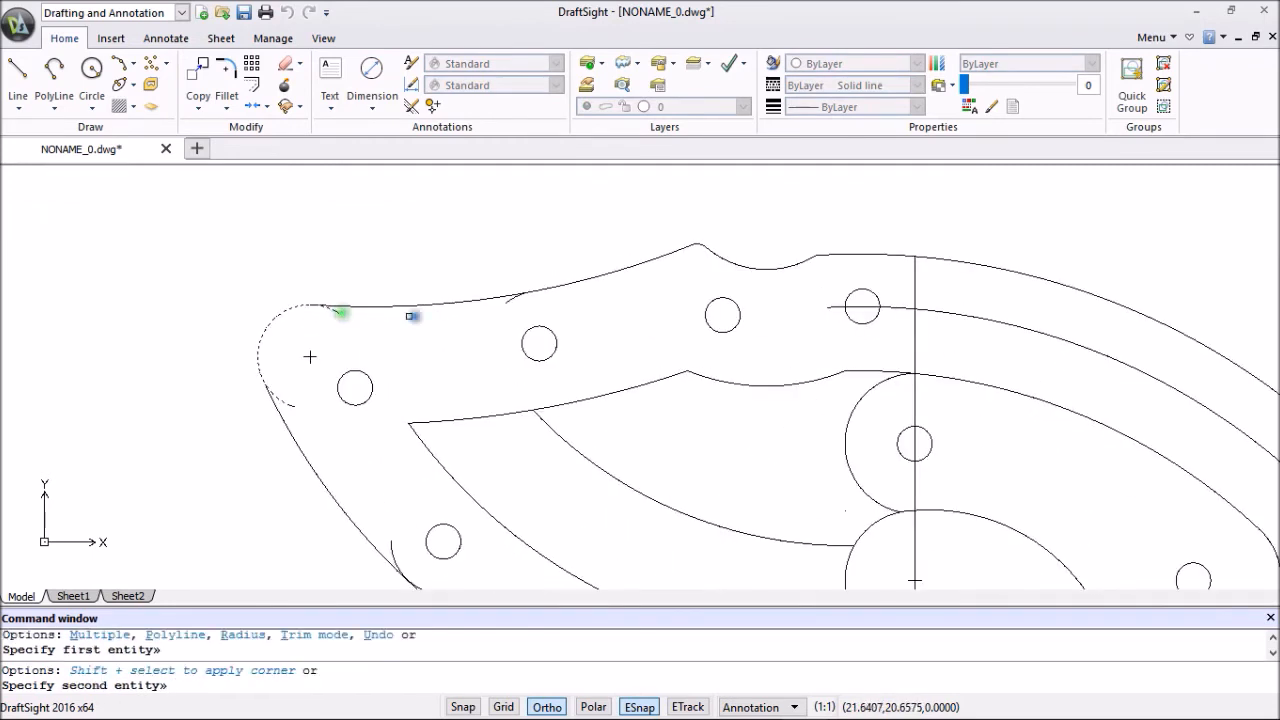
left_click(506, 303)
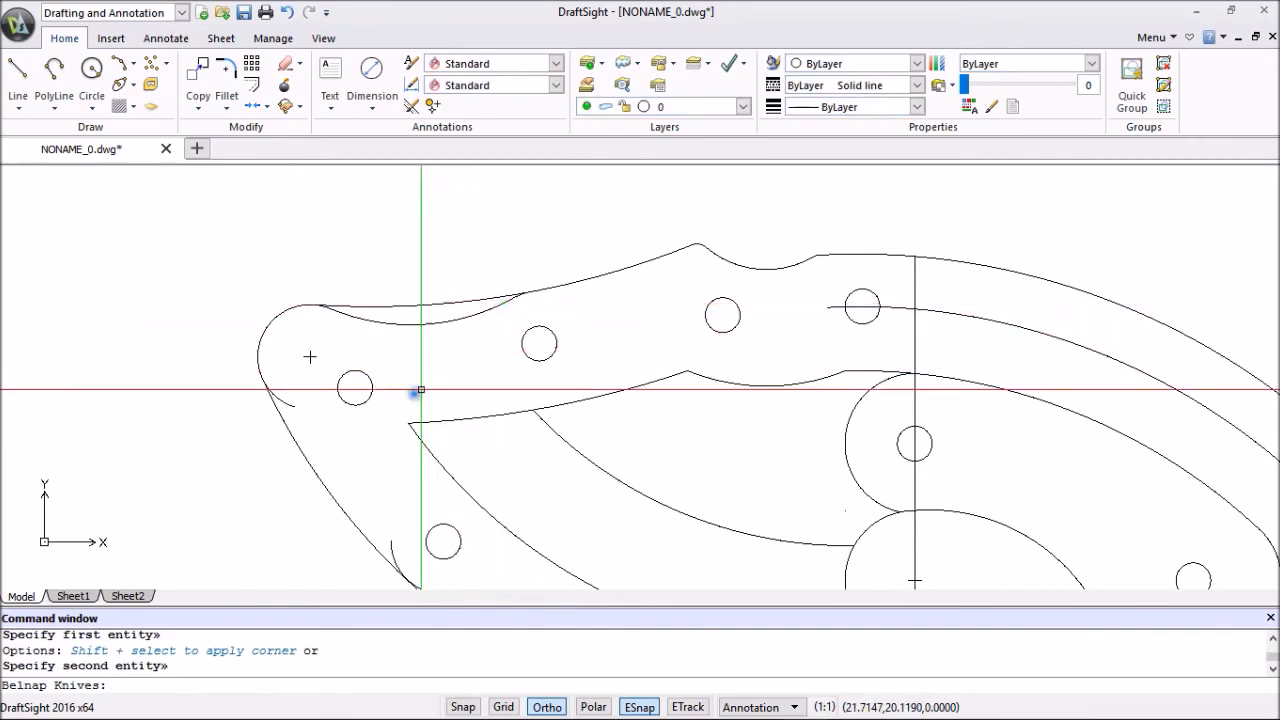
key("Escape")
Fillet the lower end of the tip arc to the first lower-edge scallop with the current 1.5 radius.
right_click(372, 494)
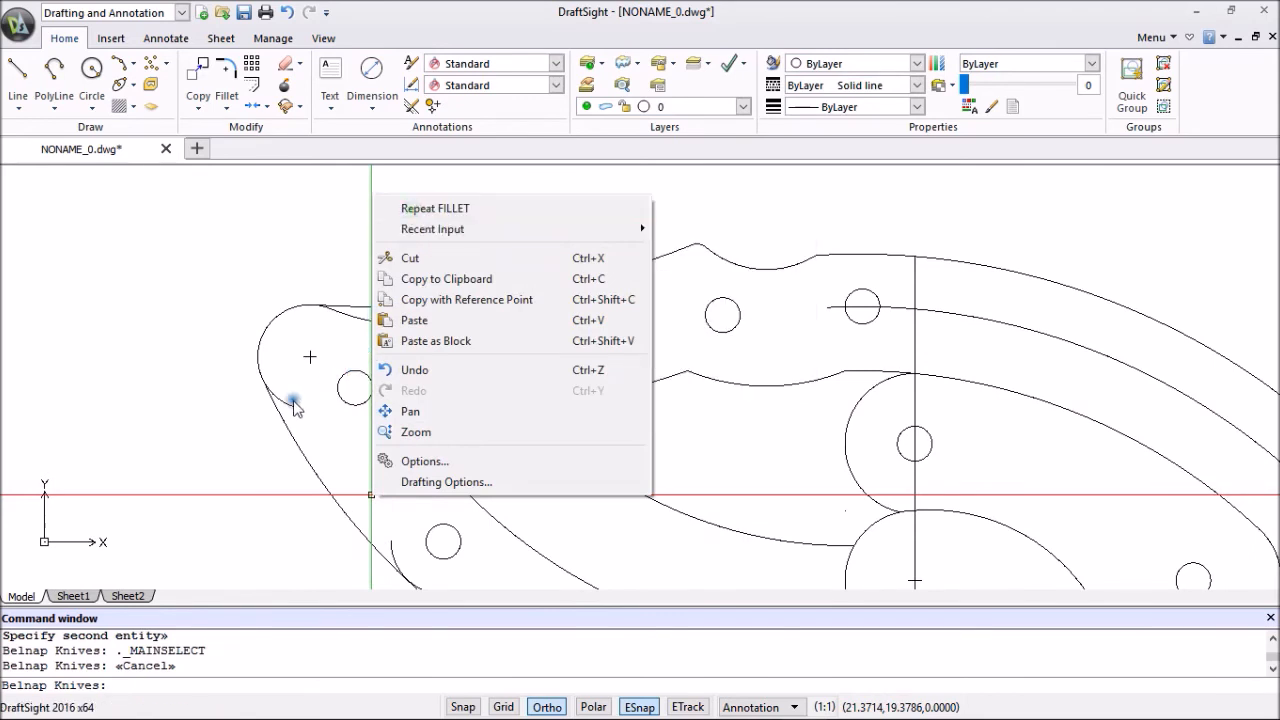
left_click(415, 208)
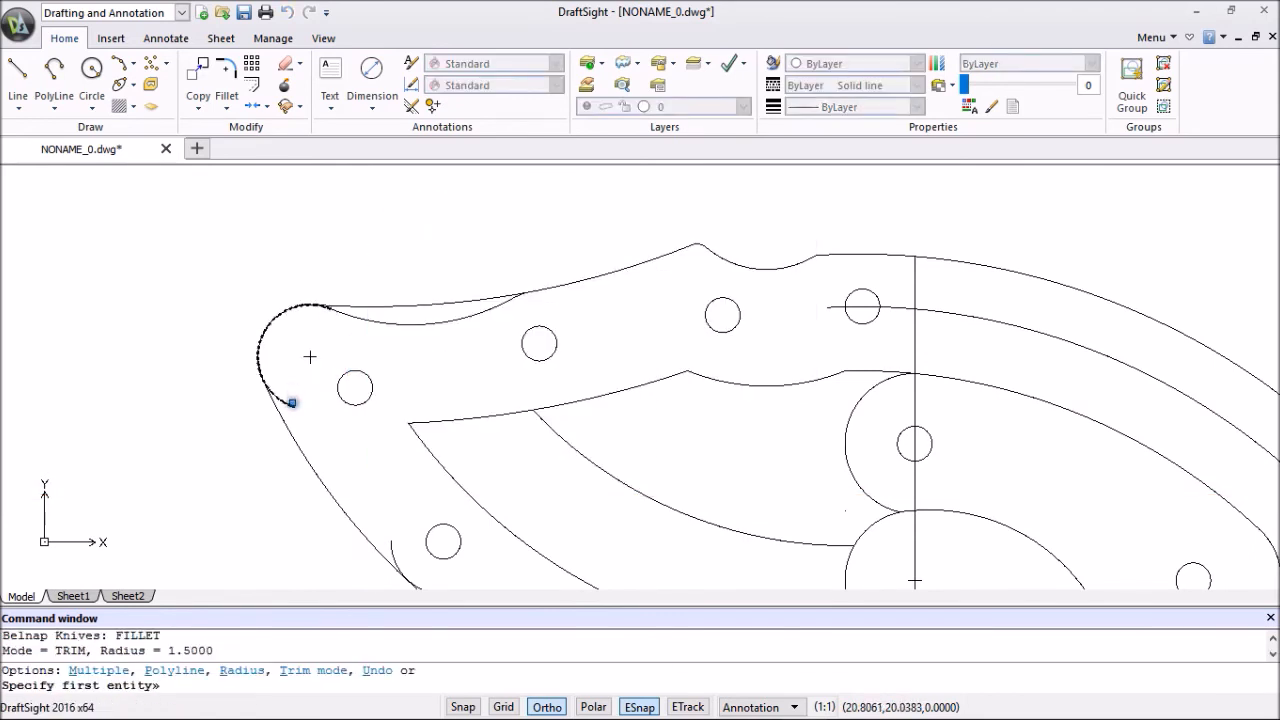
left_click(292, 404)
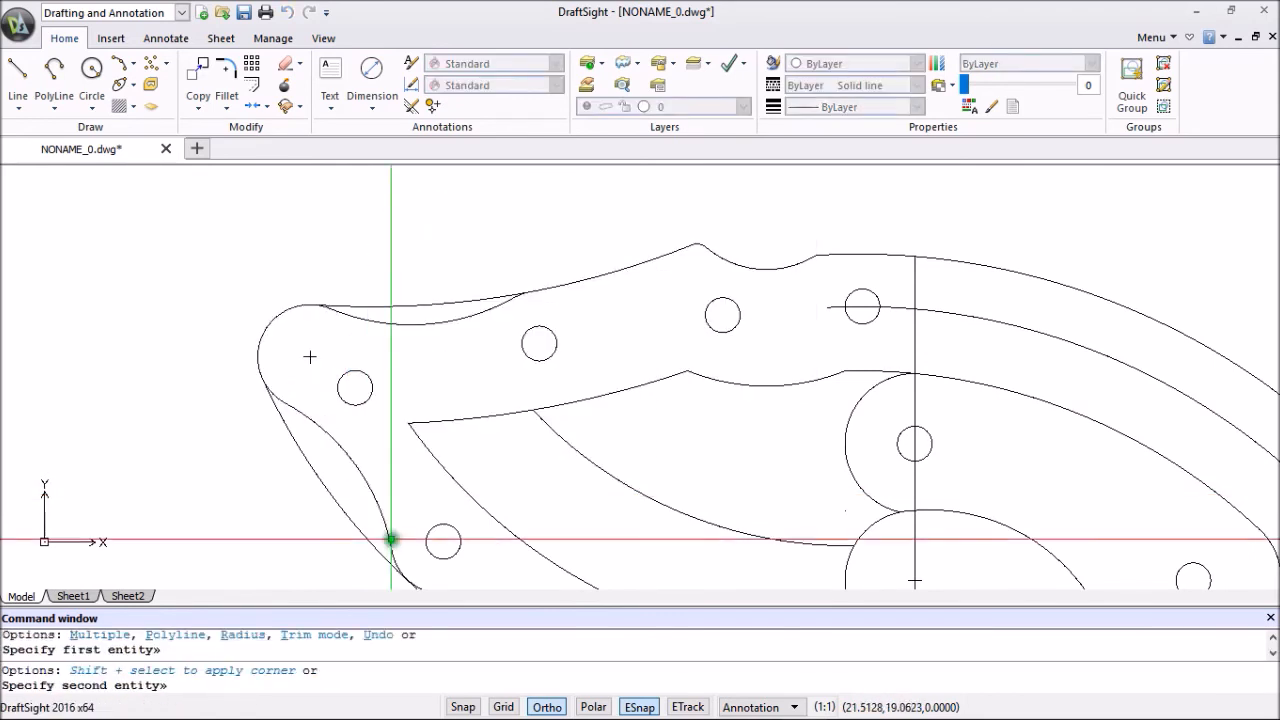
scroll(506, 489, "down", 3)
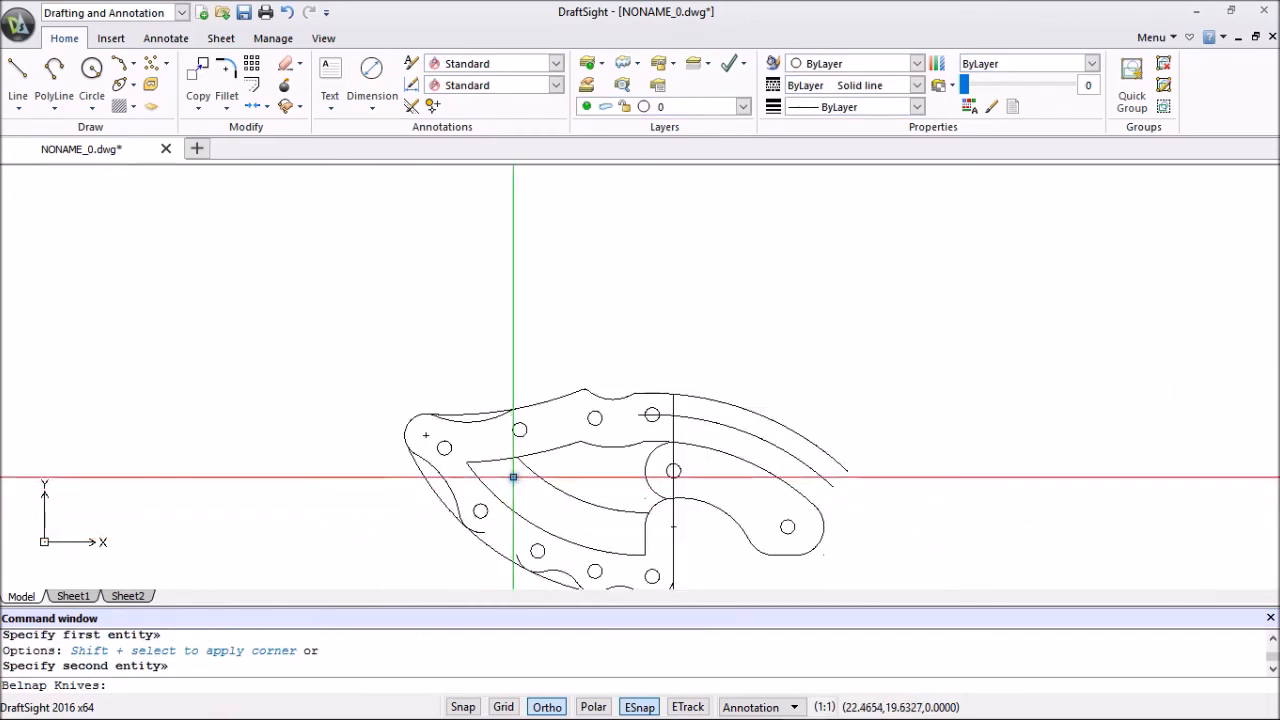
Delete the fillet arc between the tip arc and the first lower-edge scallop.
scroll(513, 477, "up", 2)
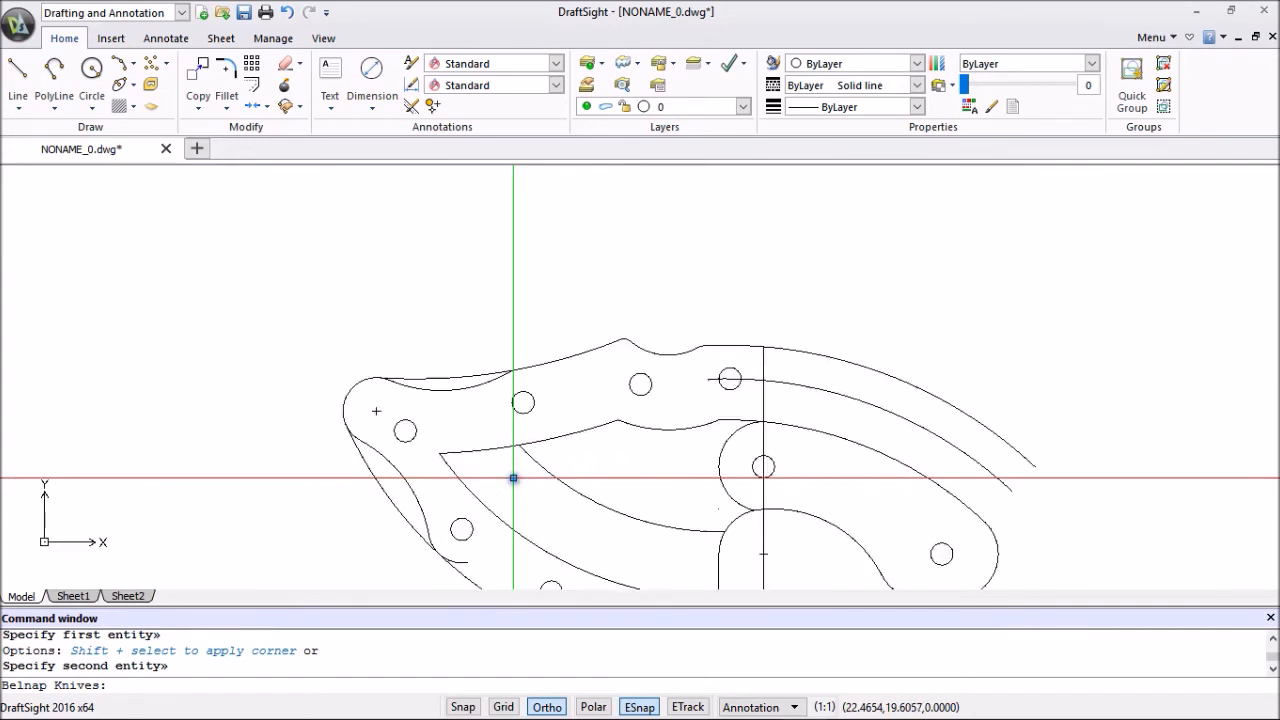
key("Escape")
left_click(406, 483)
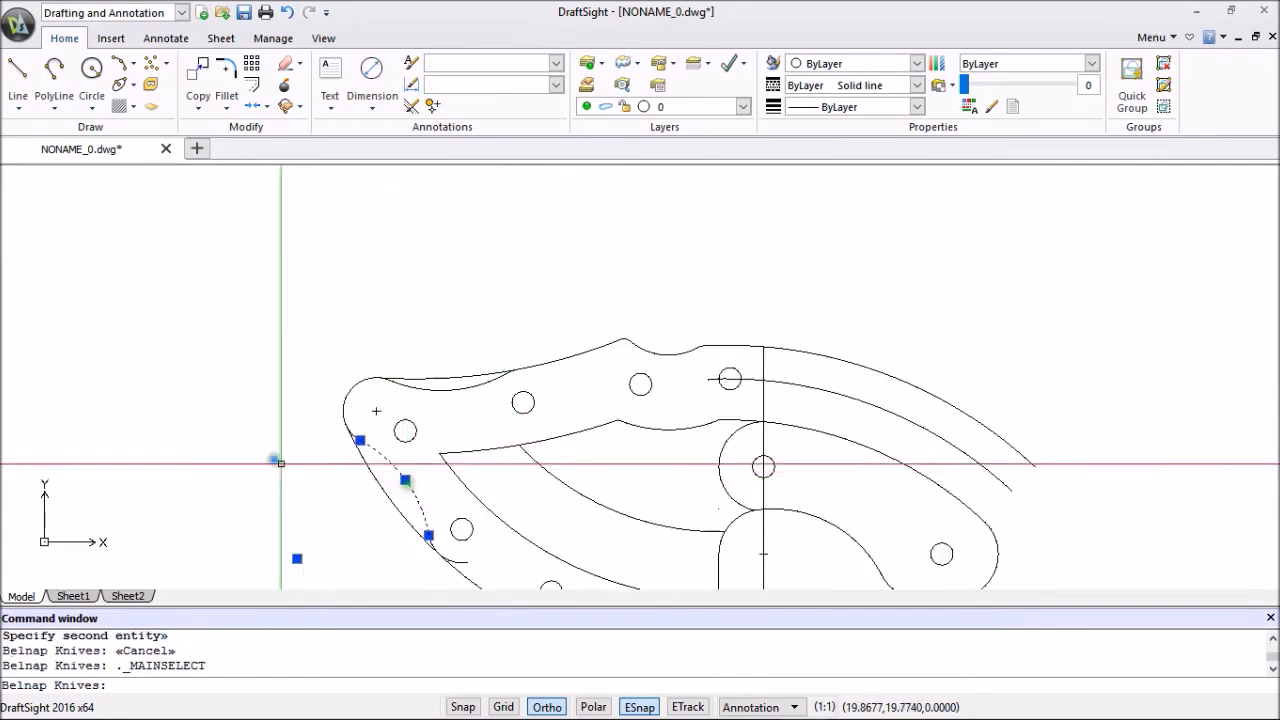
right_click(201, 401)
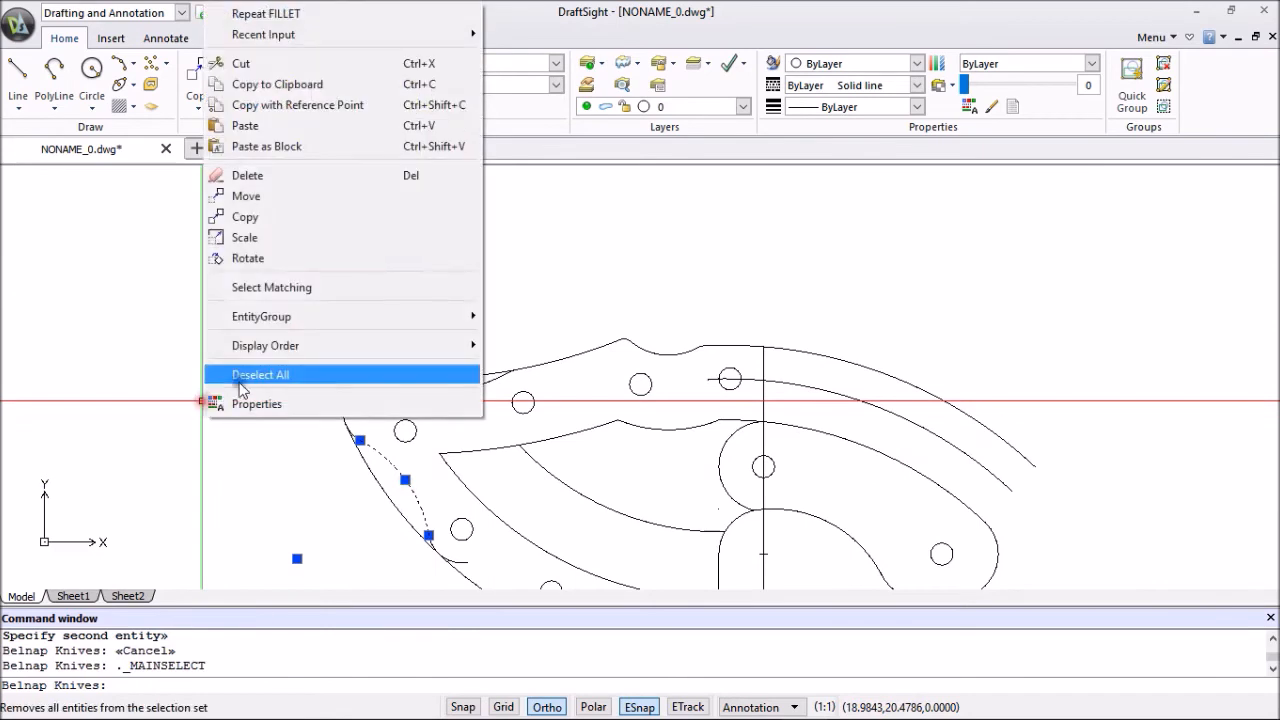
left_click(272, 176)
Fillet the lower end of the tip arc to the first lower-edge scallop with a radius of 2.
left_click(236, 86)
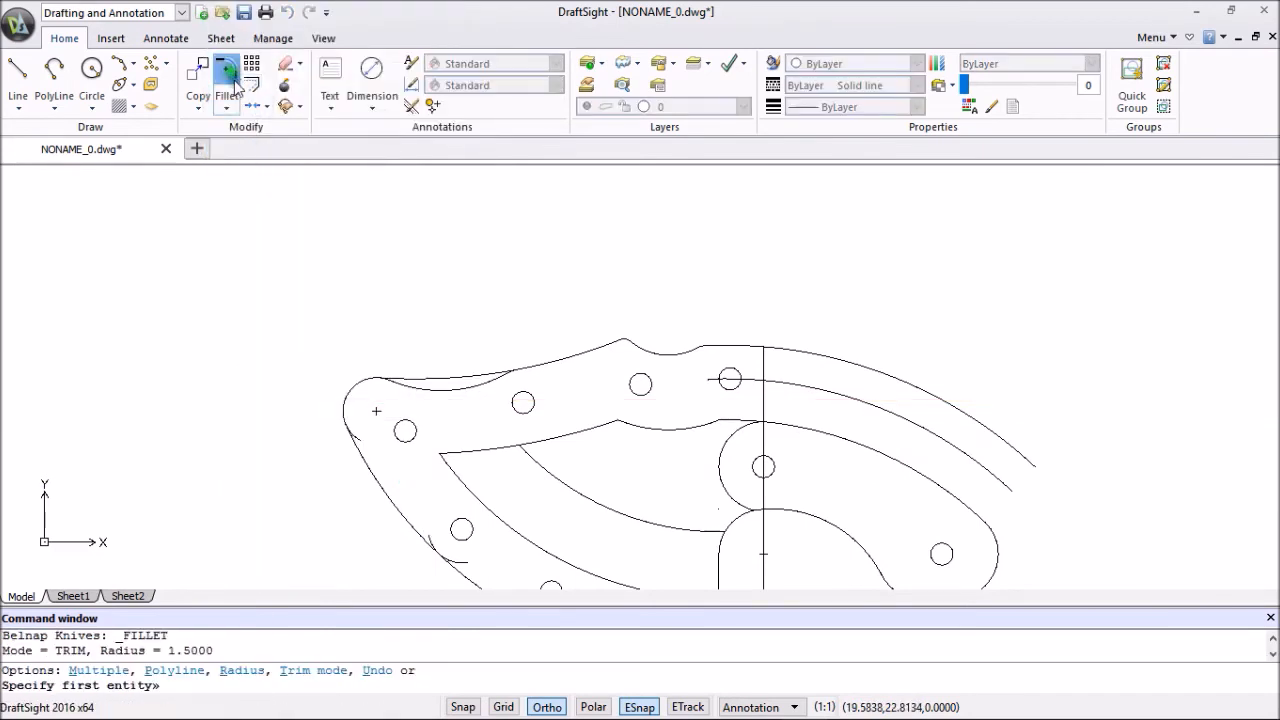
right_click(279, 257)
left_click(318, 269)
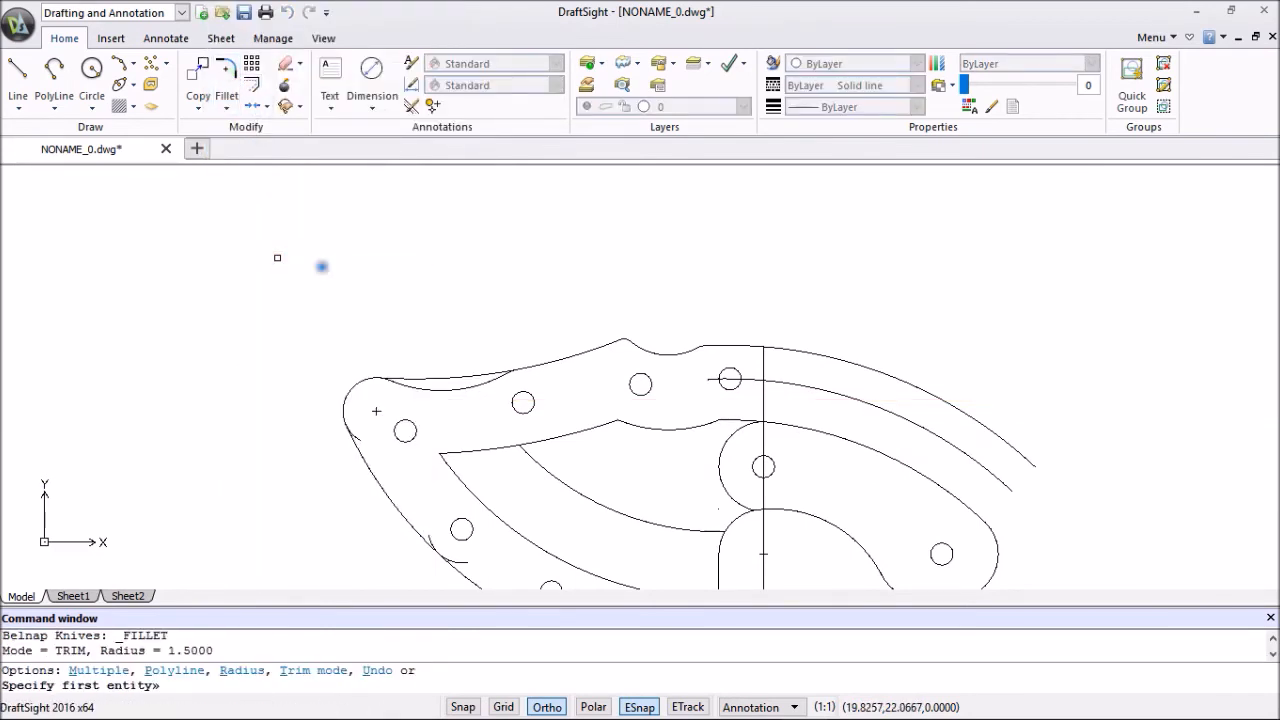
left_click(230, 72)
type("r")
key("Return")
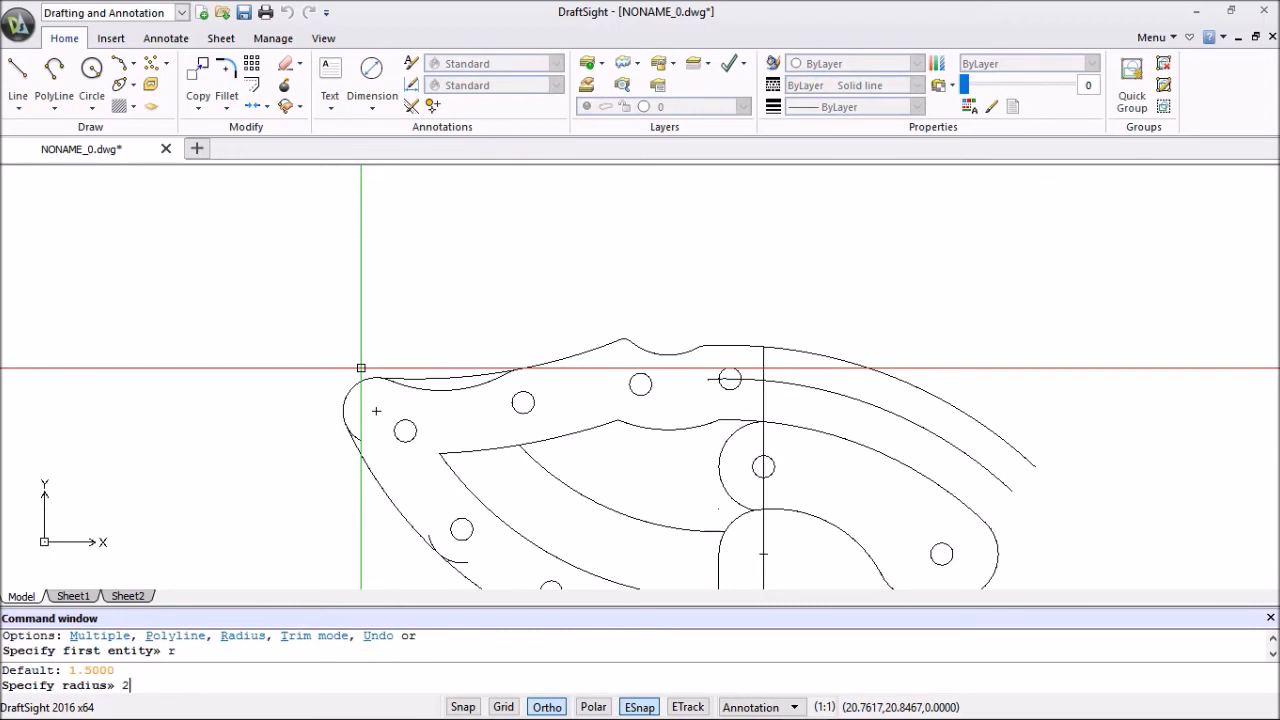
type("2")
key("Return")
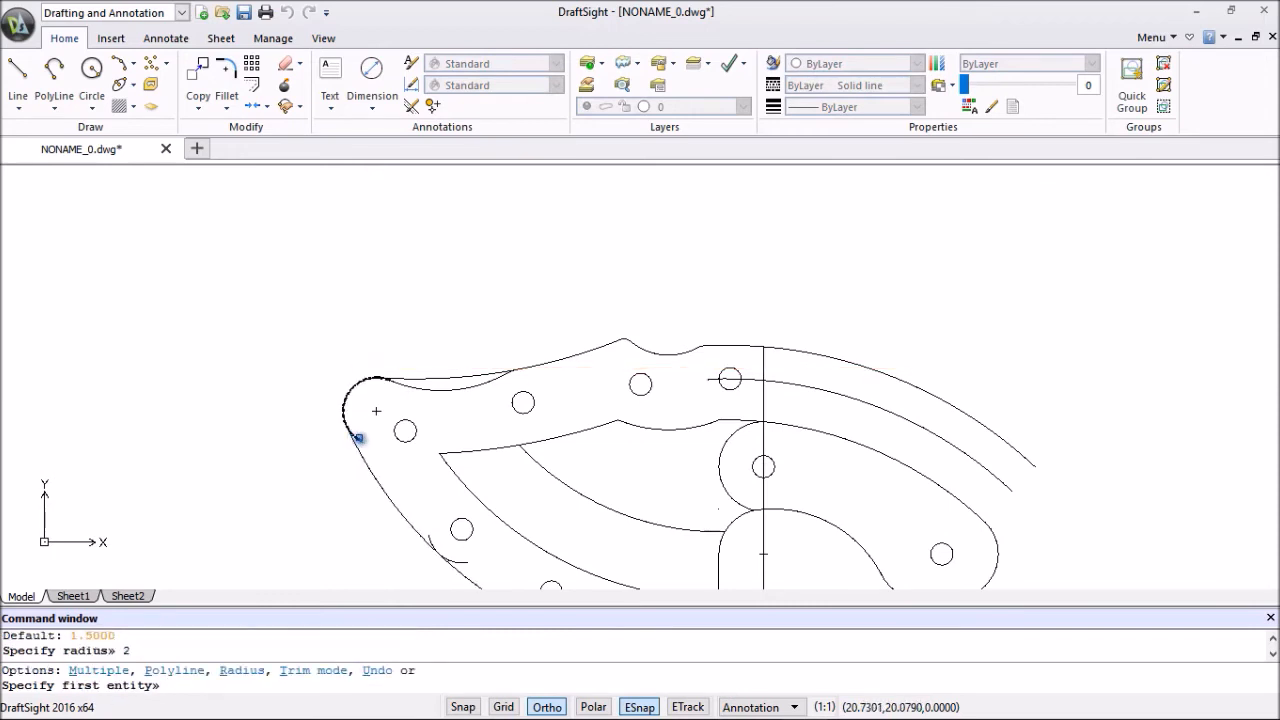
left_click(360, 440)
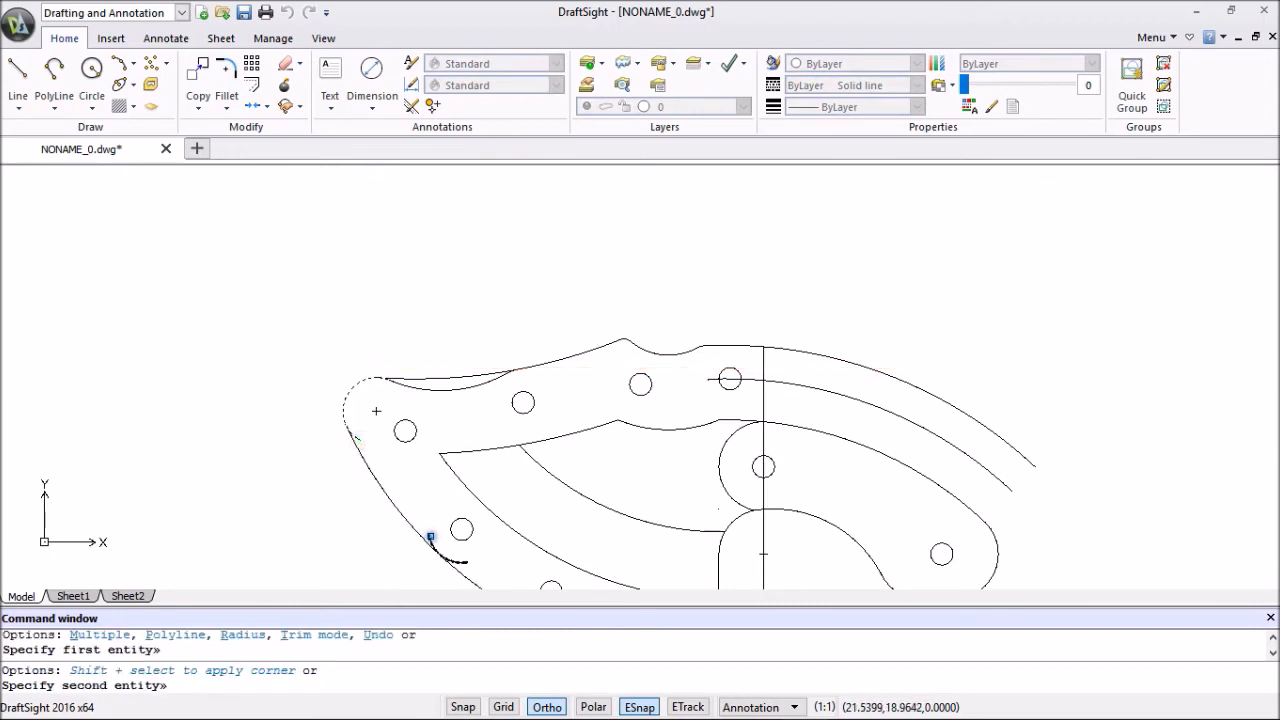
left_click(430, 537)
scroll(494, 569, "down", 4)
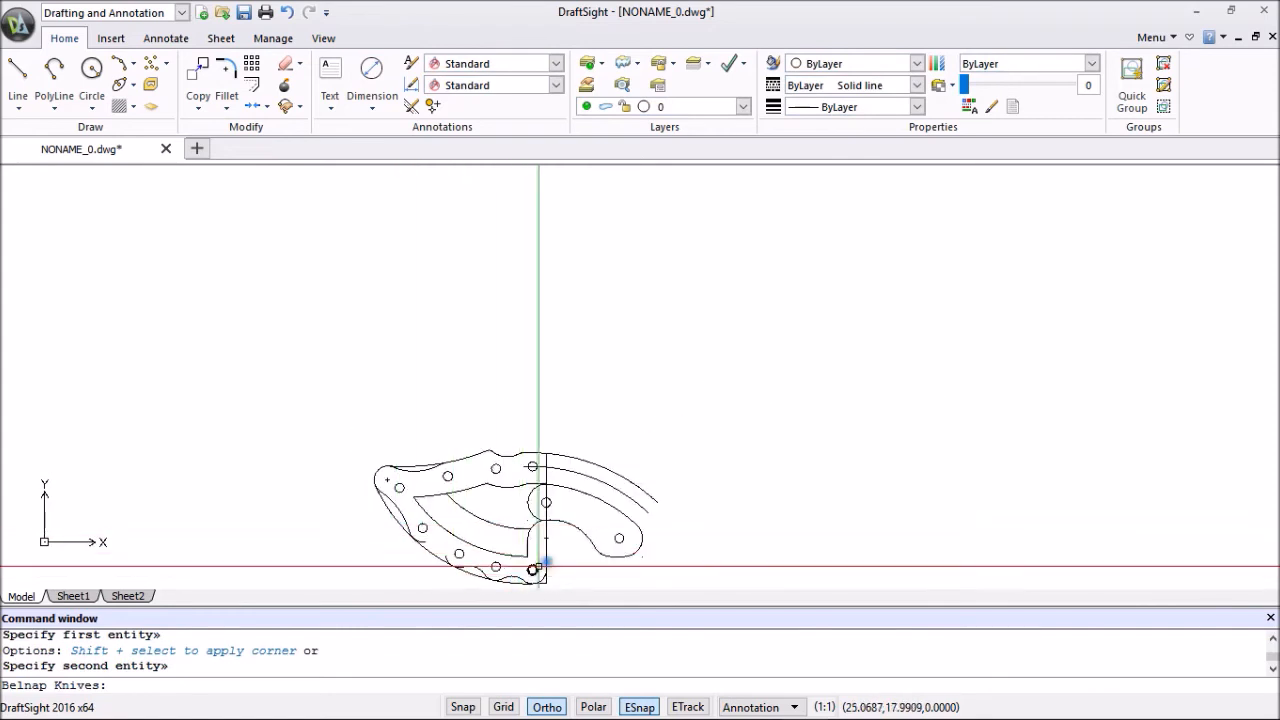
middle_click_drag(566, 566, 578, 454)
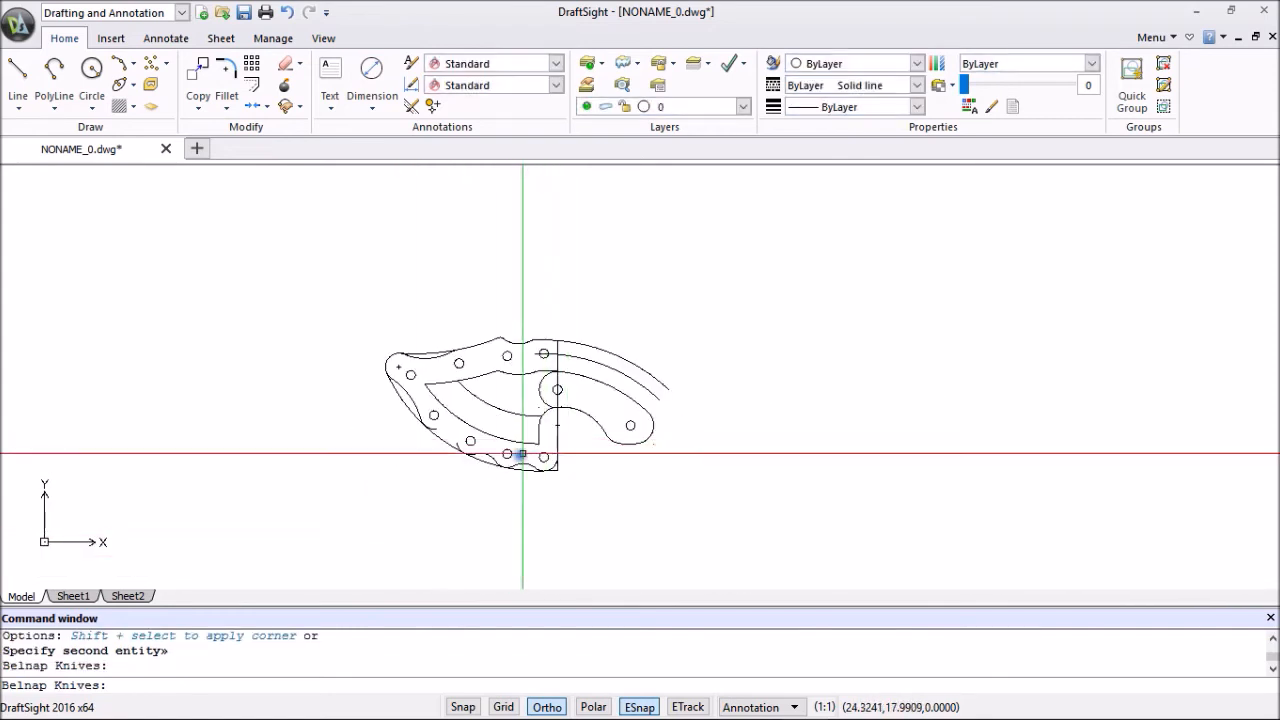
Cut the two concave arcs adjoining the rounded left end of the handle outline, one on its upper edge and one on its lower edge.
scroll(460, 467, "up", 3)
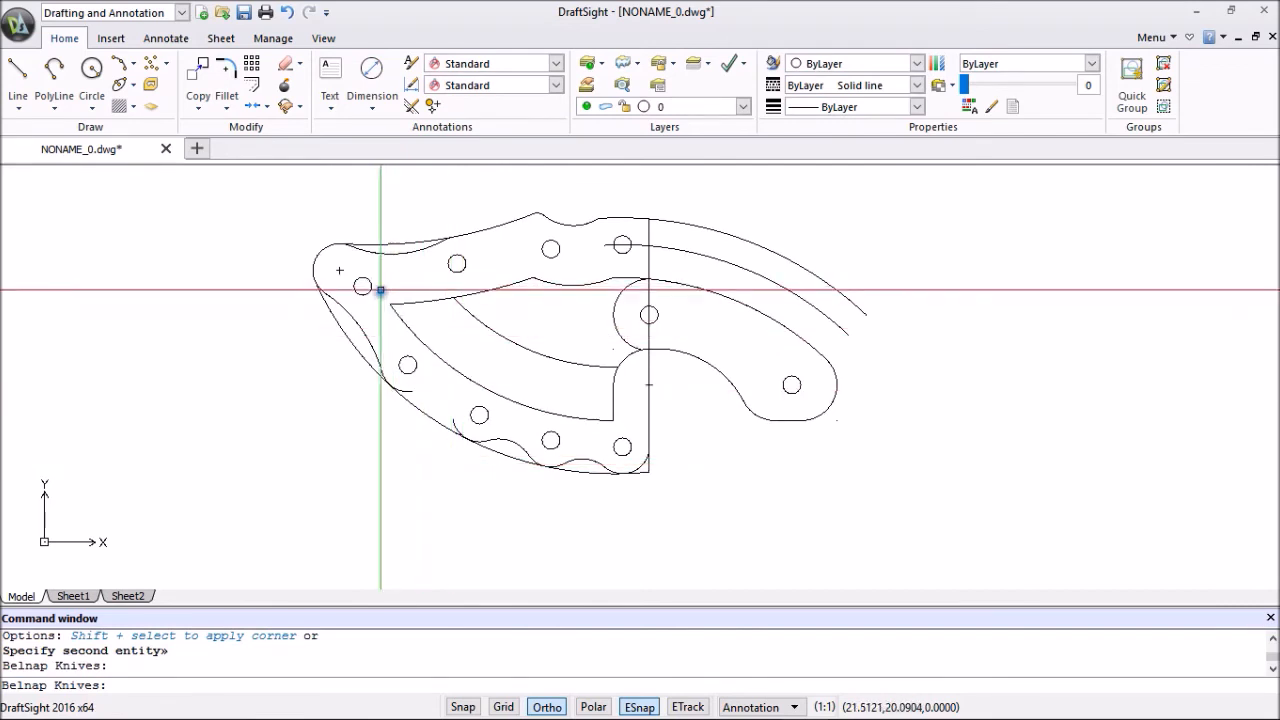
left_click(363, 333)
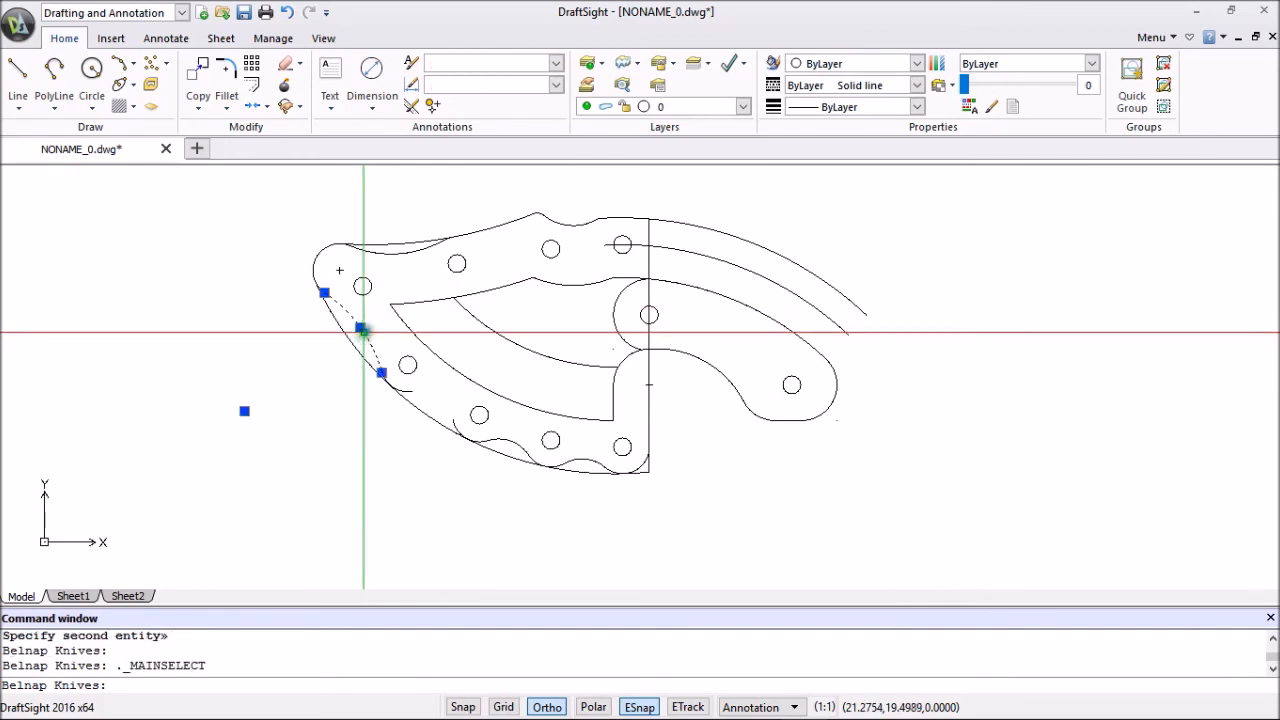
left_click(393, 255)
right_click(236, 265)
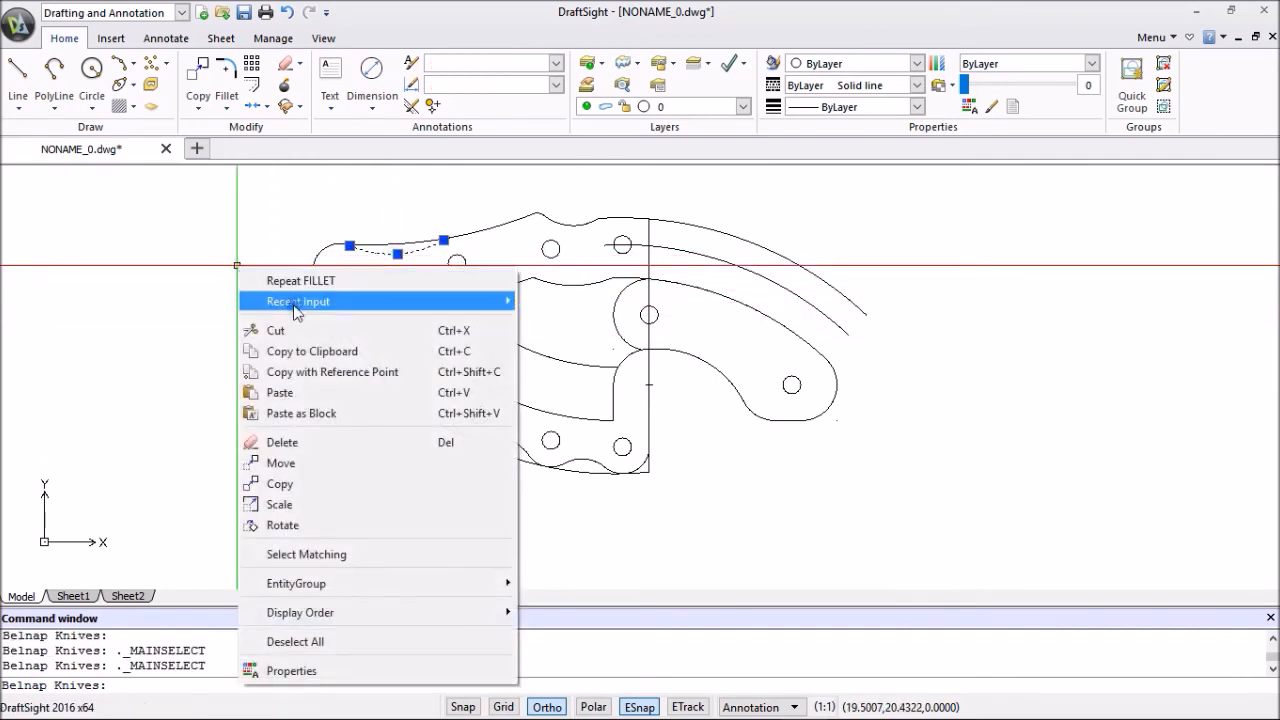
left_click(298, 330)
Cut the overshooting duplicate arc that overlaps the rounded left end of the handle outline.
scroll(305, 335, "up", 5)
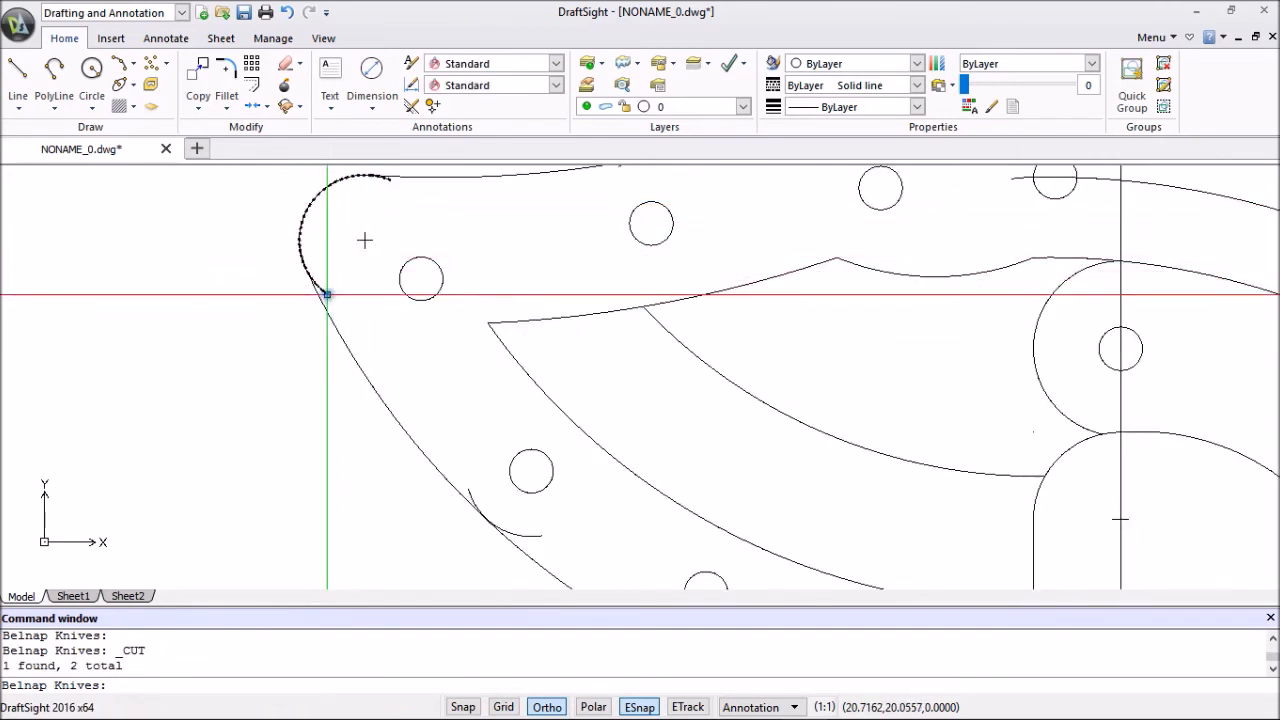
left_click(323, 290)
right_click(176, 288)
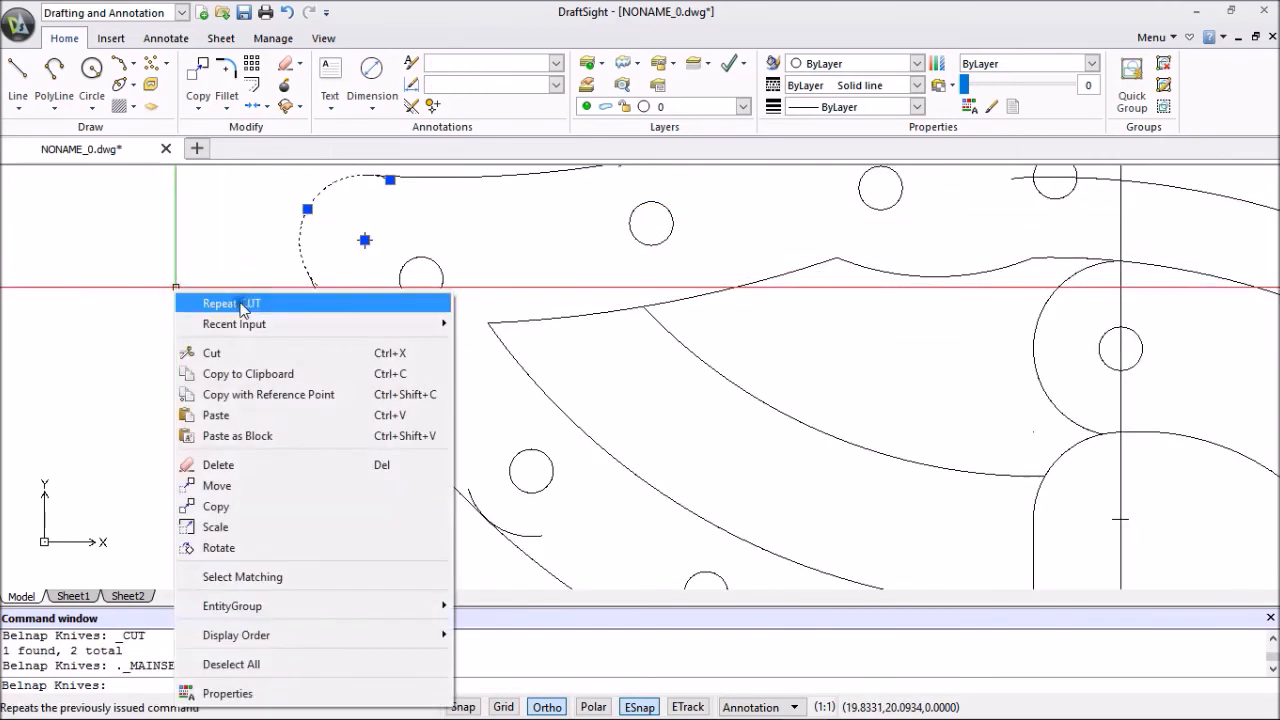
left_click(241, 301)
scroll(240, 306, "down", 4)
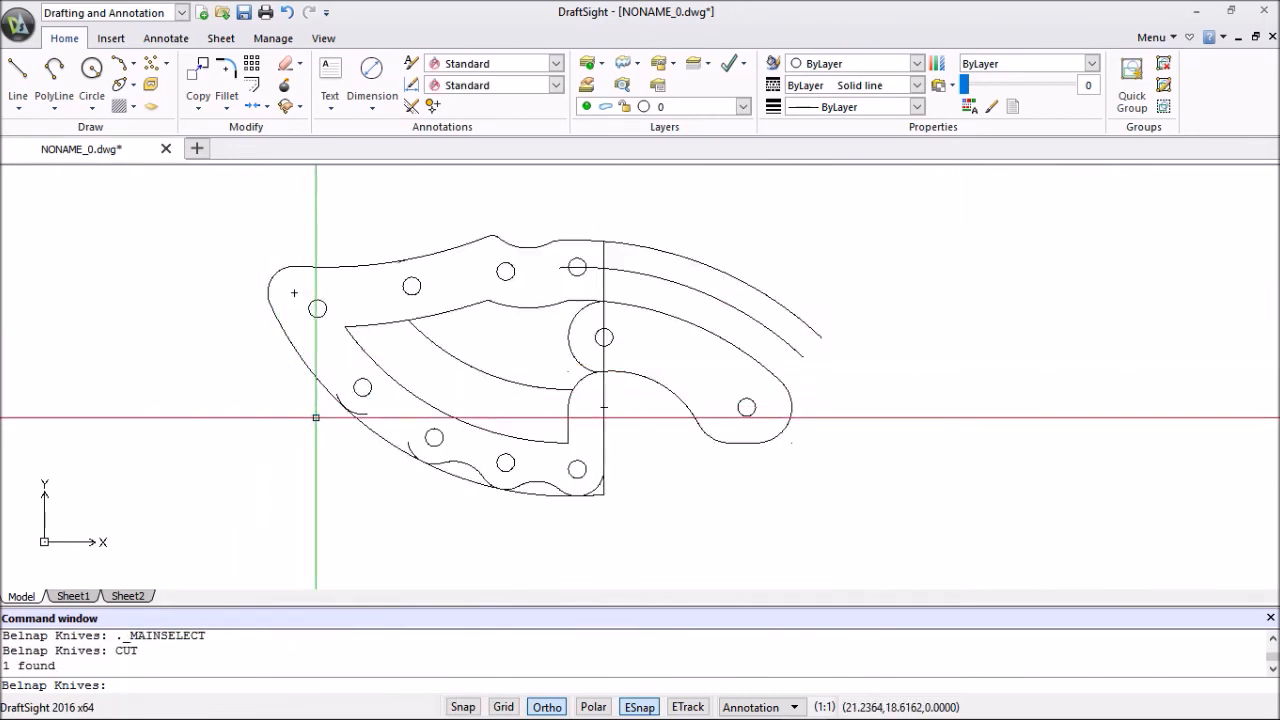
Stretch the midpoint of the small loose arc below the lower-left hole onto the handle's lower outline curve.
middle_click_drag(443, 494, 395, 457)
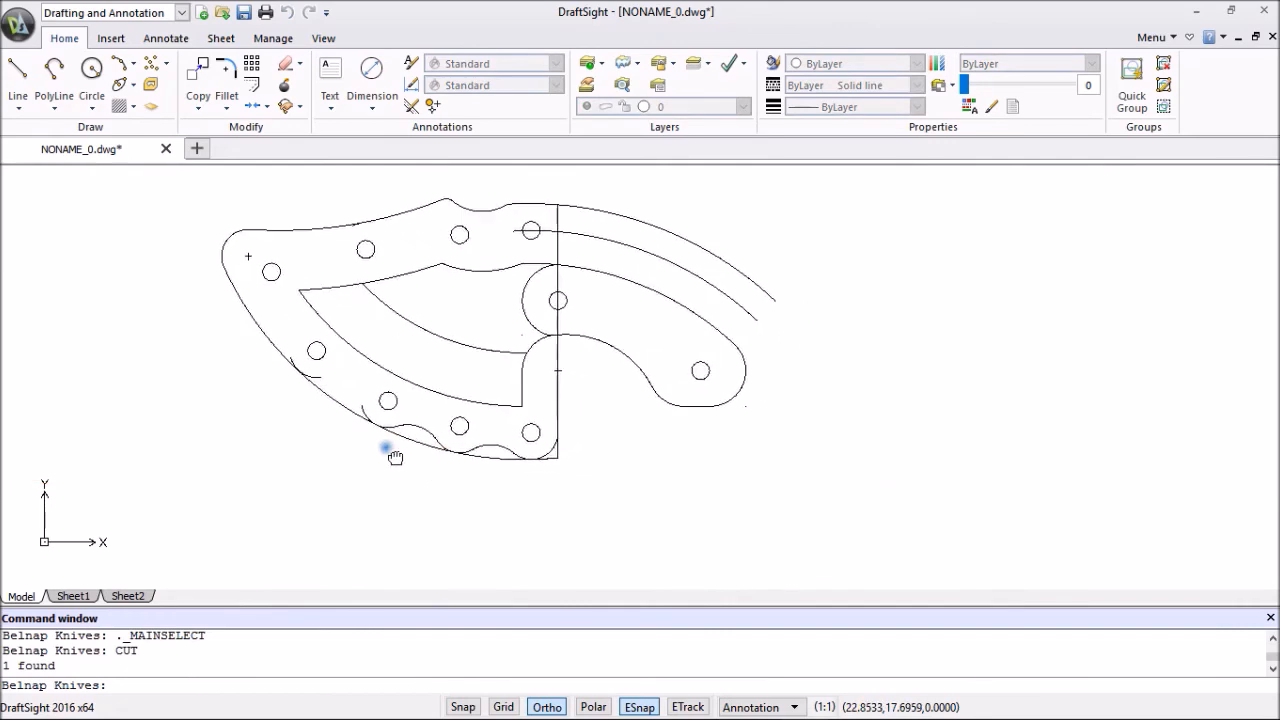
scroll(299, 370, "up", 5)
scroll(300, 378, "up", 5)
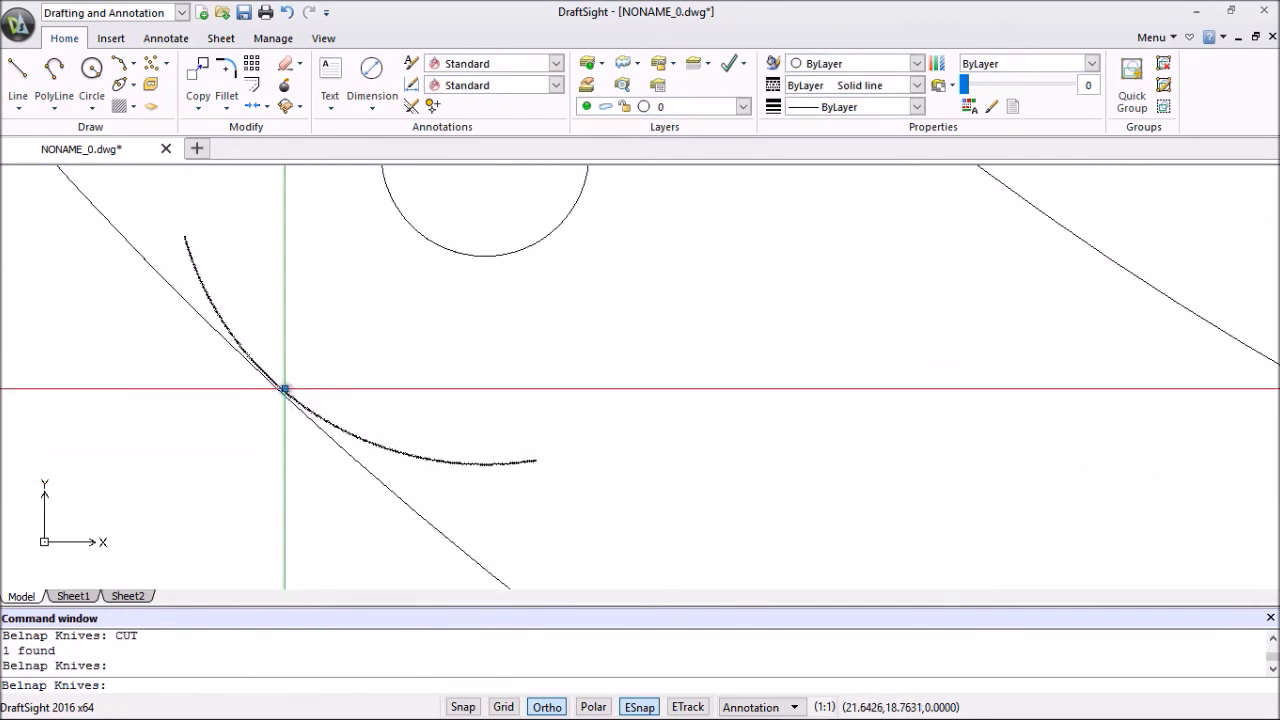
scroll(284, 389, "up", 2)
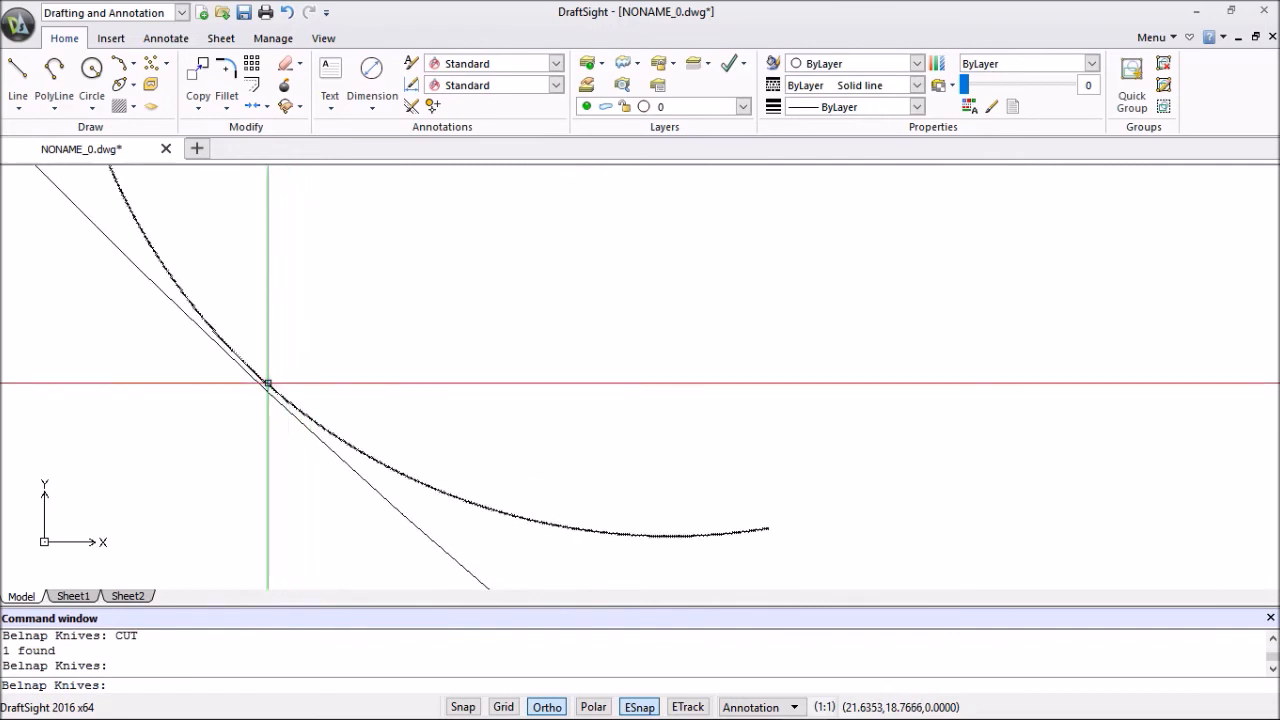
left_click(268, 383)
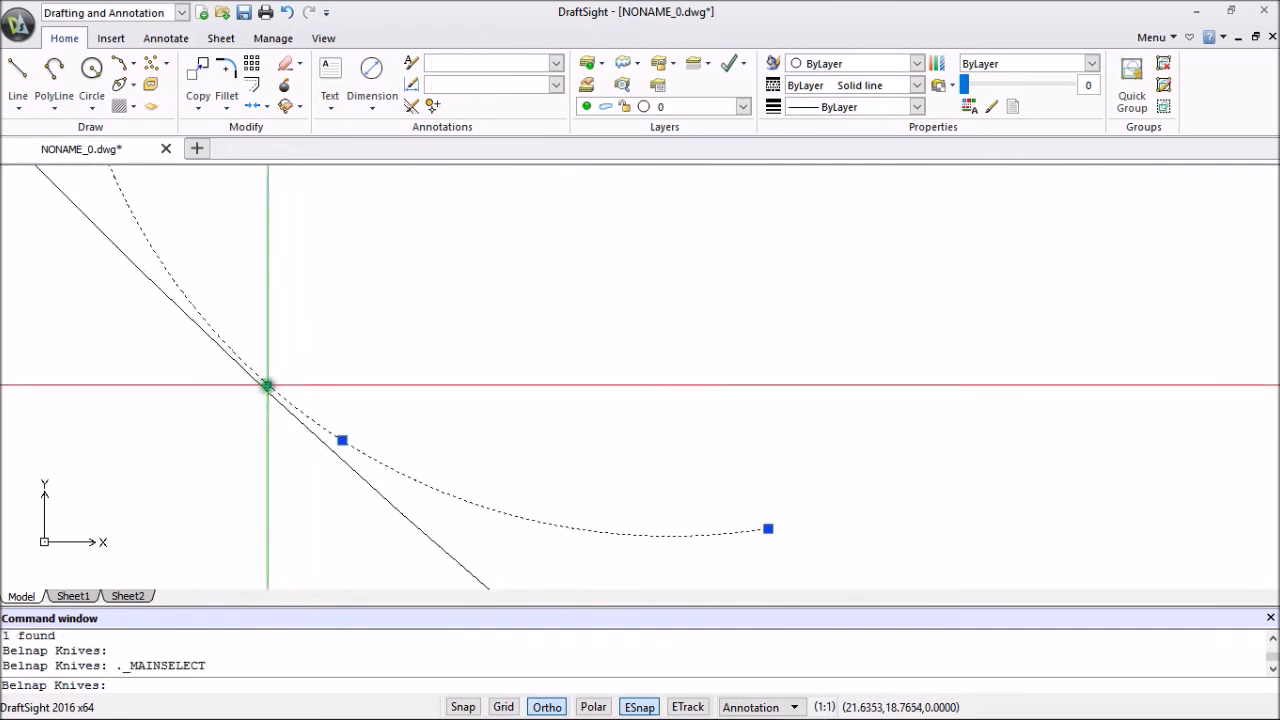
left_click(341, 439)
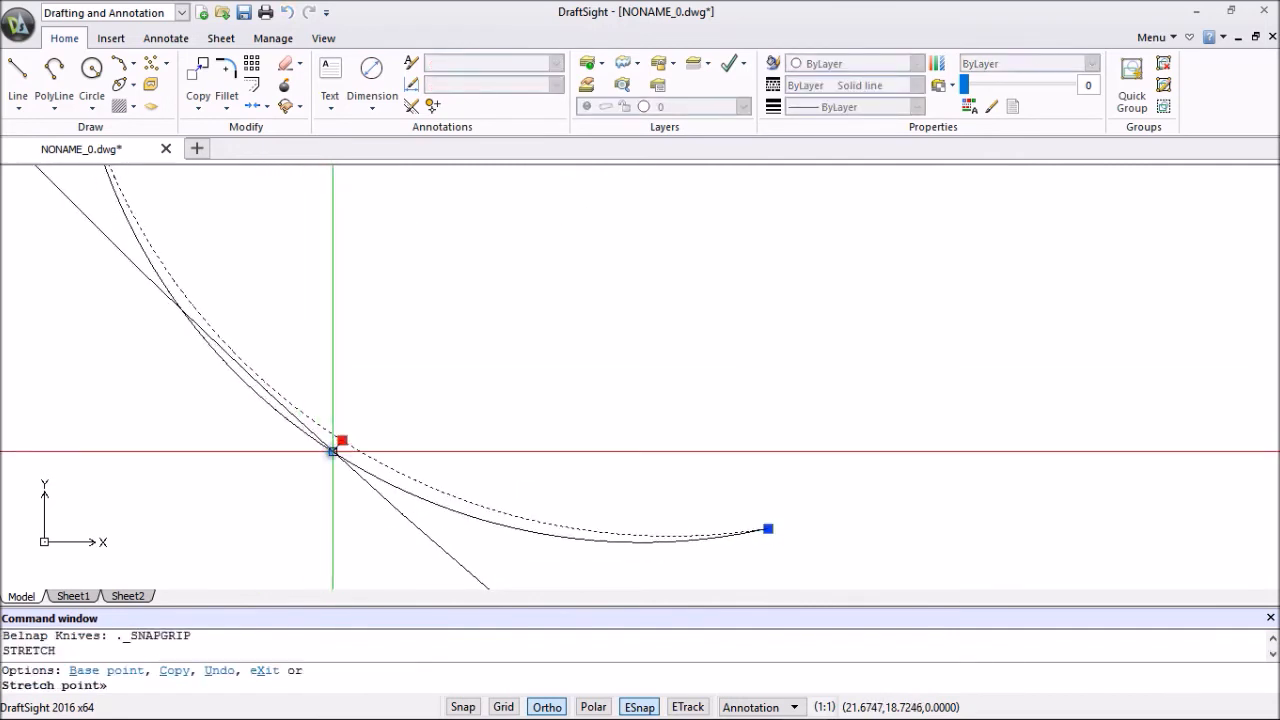
left_click(333, 452)
scroll(343, 376, "up", 2)
scroll(344, 386, "down", 1)
scroll(344, 388, "down", 3)
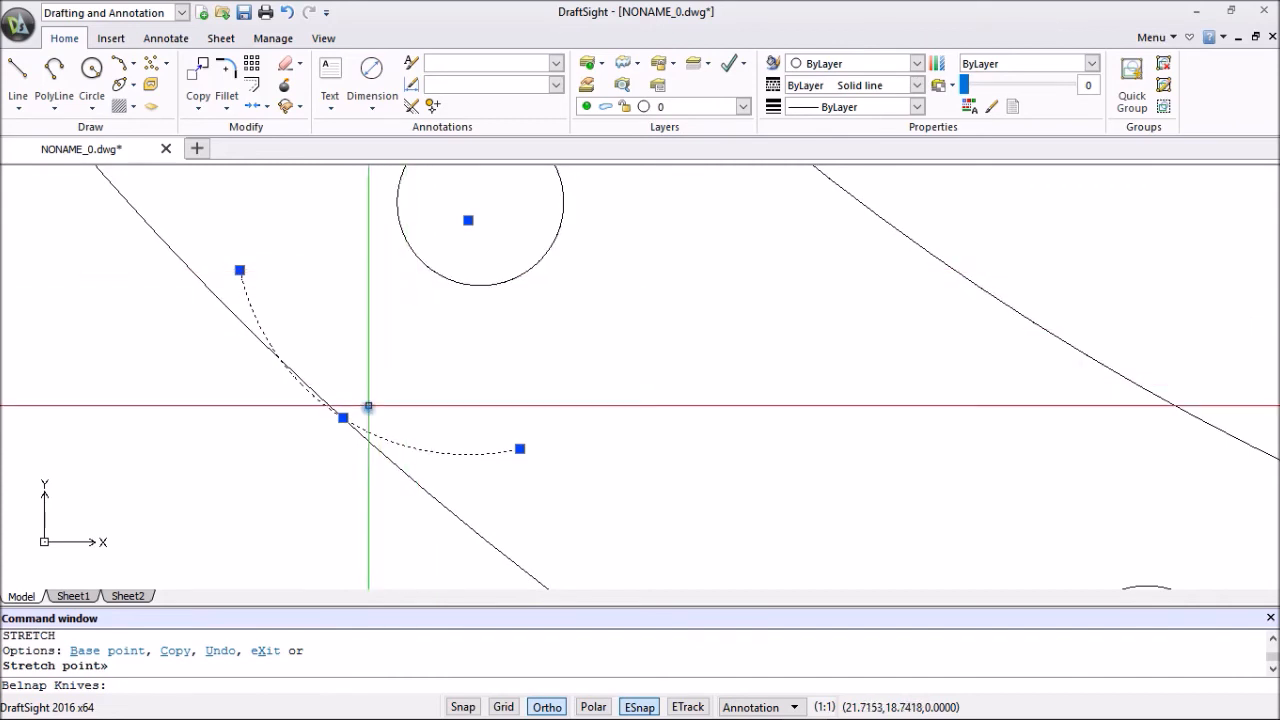
left_click(343, 417)
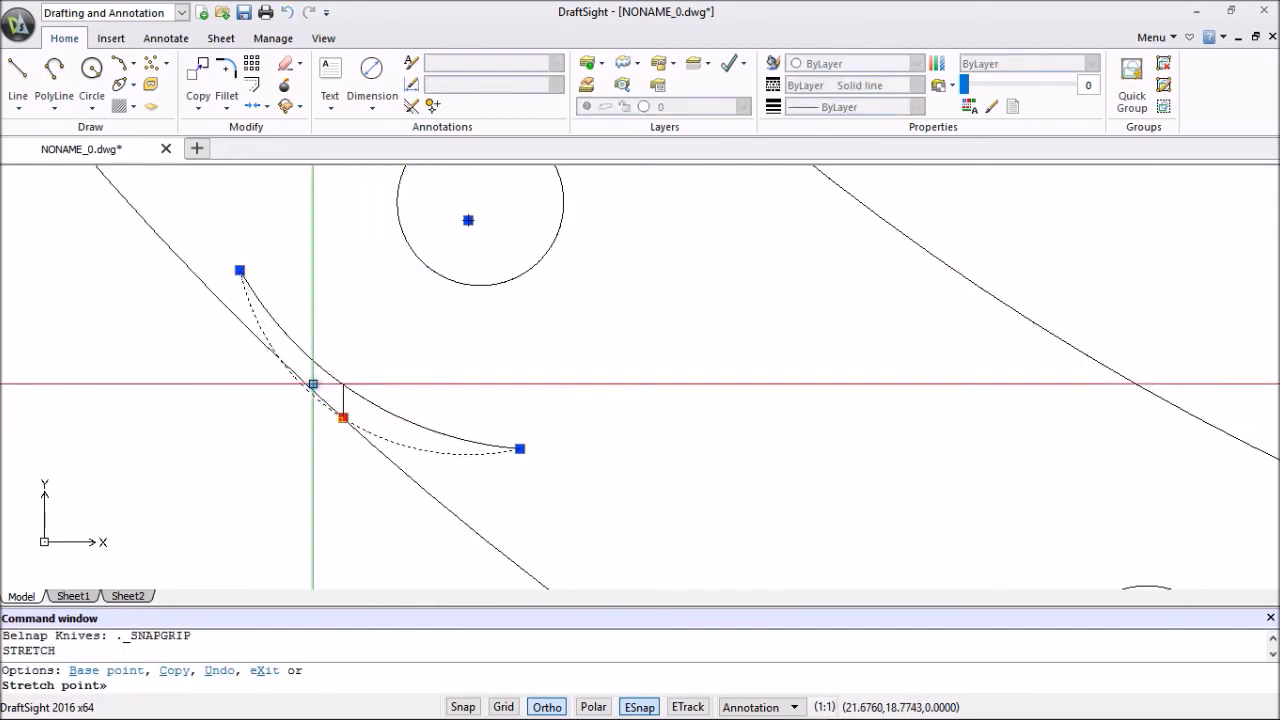
scroll(319, 385, "up", 2)
scroll(319, 385, "up", 1)
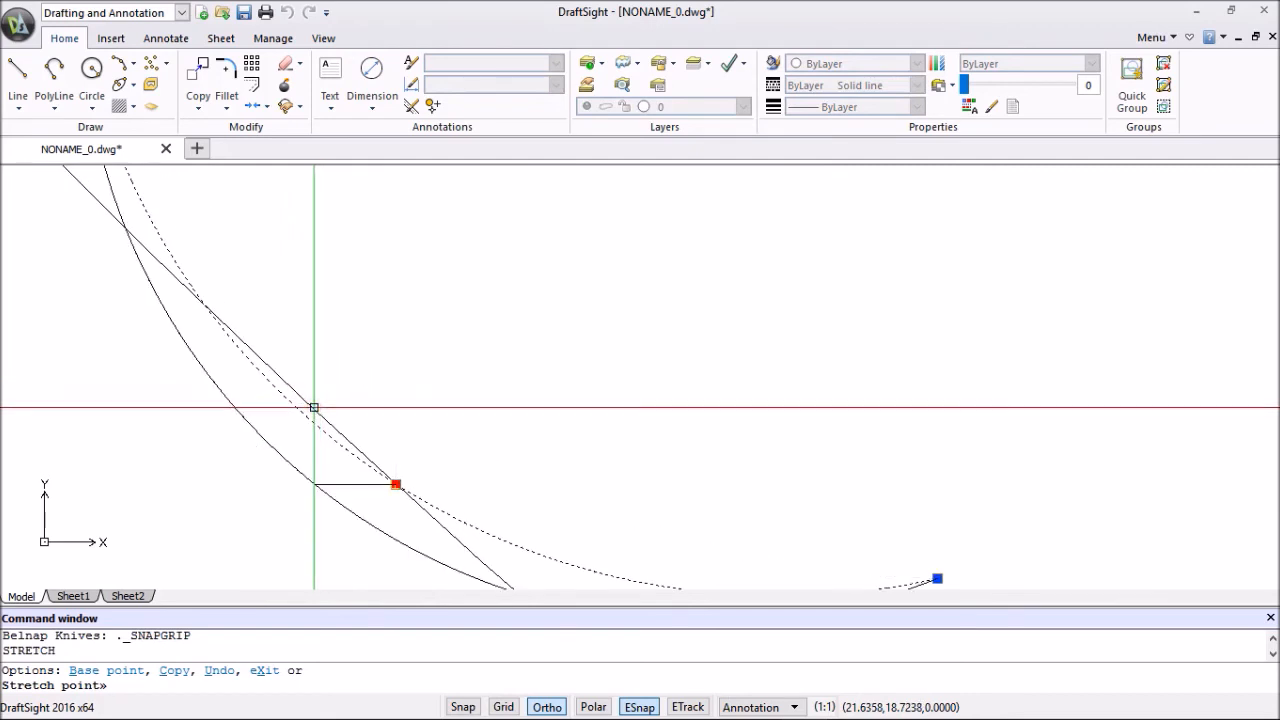
key("Escape")
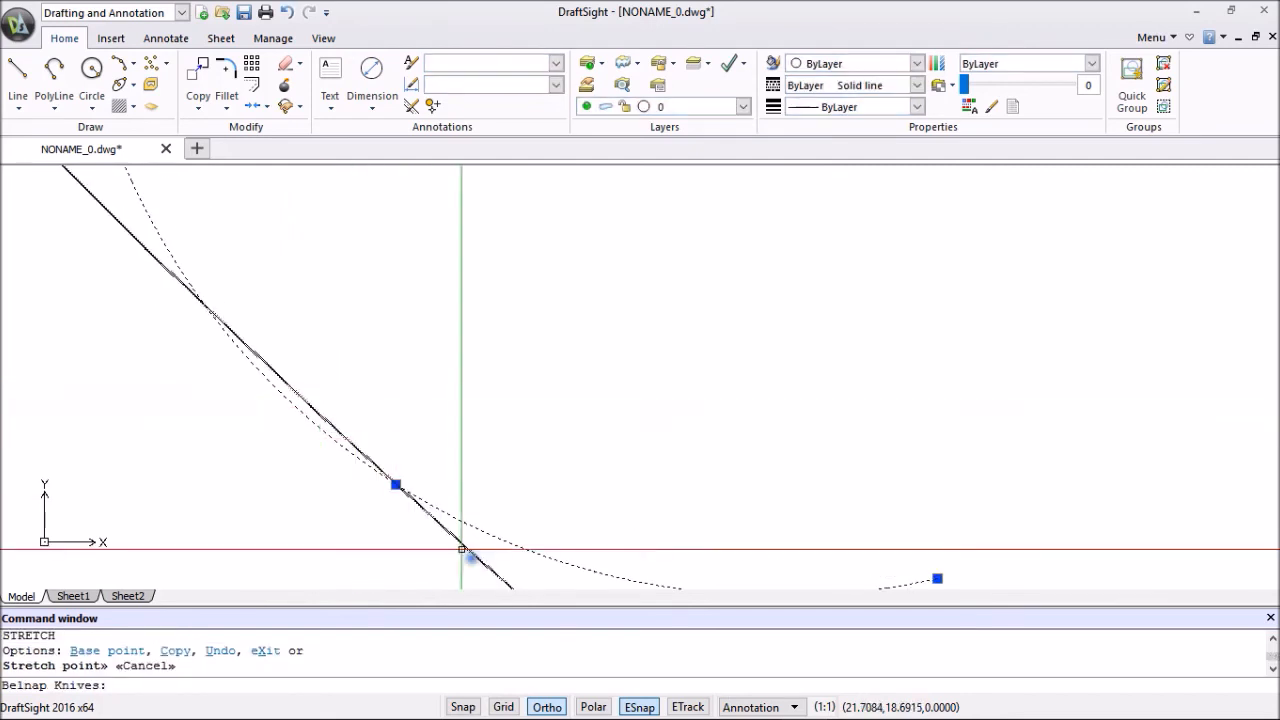
Turn off Ortho mode and try to stretch the small arc's midpoint further up along the outline curve, then deselect the arc.
left_click(547, 707)
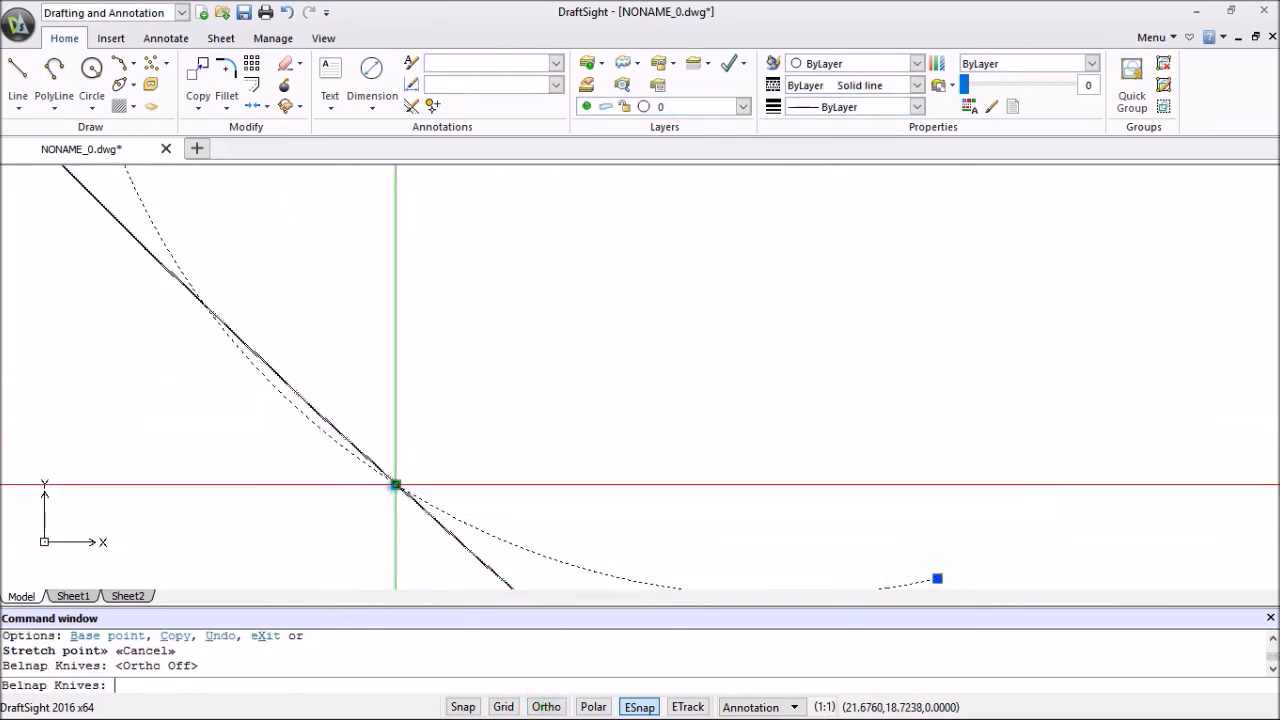
left_click(396, 484)
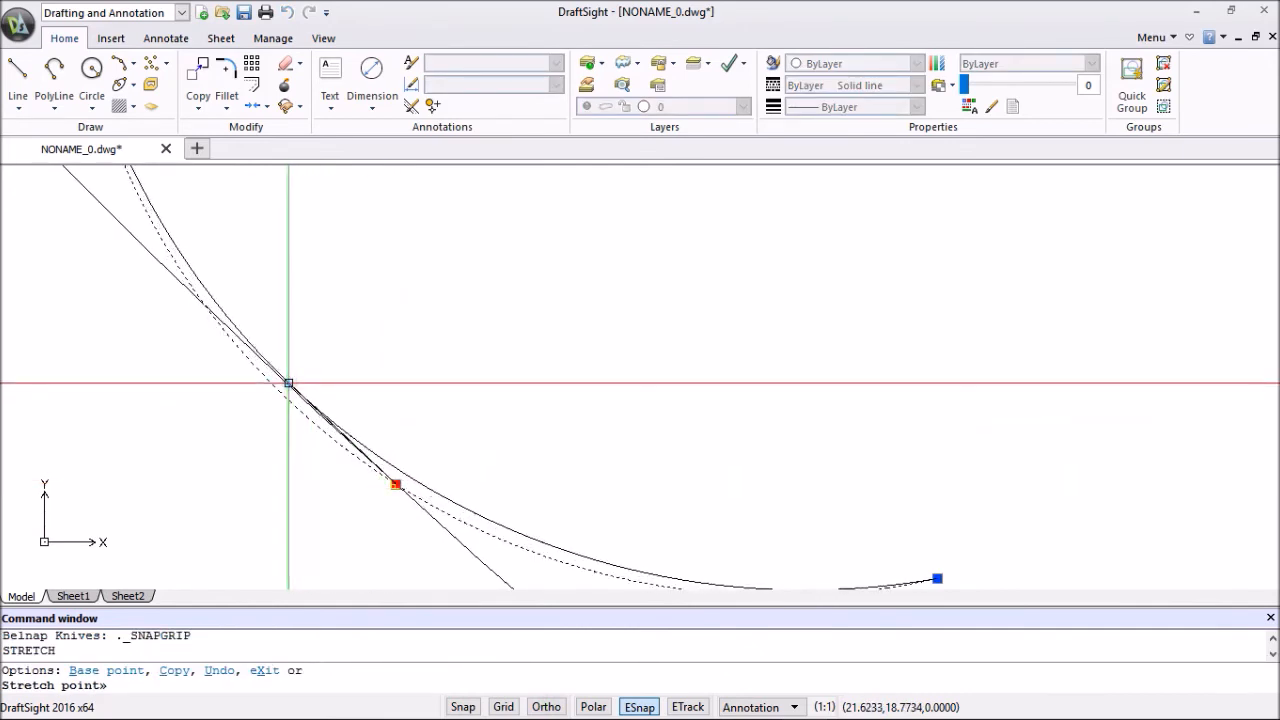
scroll(288, 383, "down", 3)
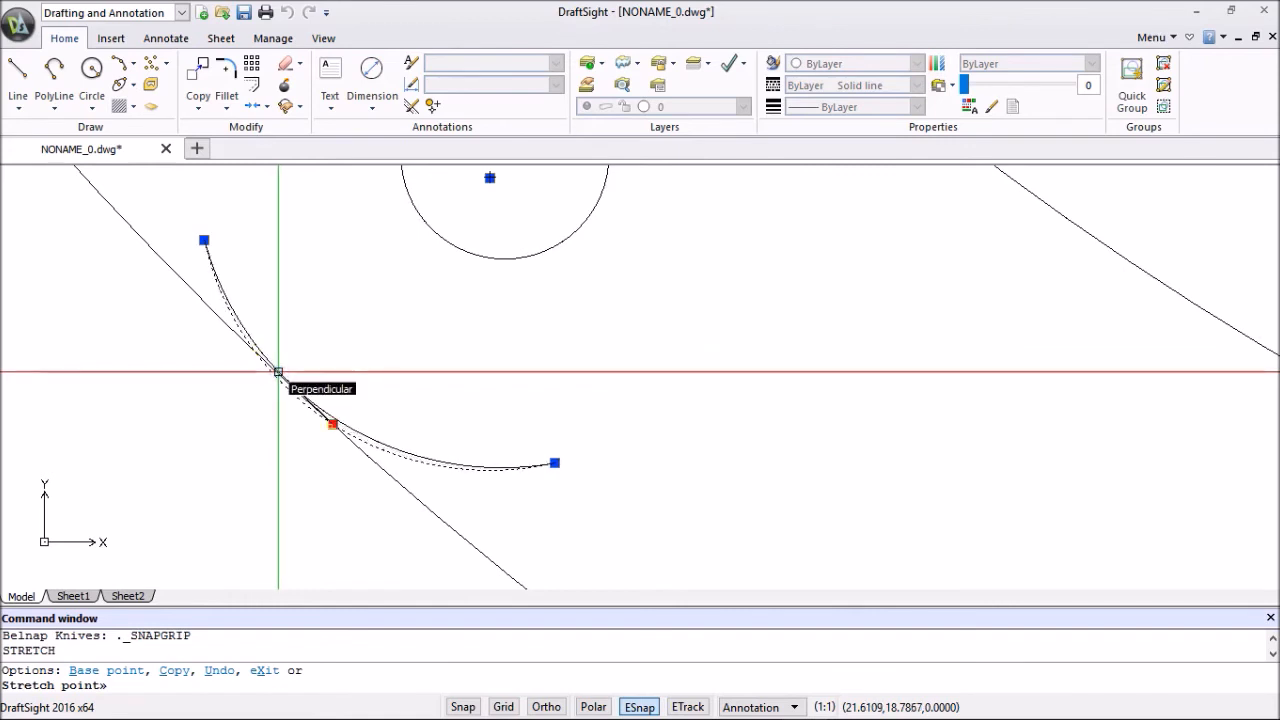
scroll(278, 372, "up", 2)
scroll(276, 372, "up", 2)
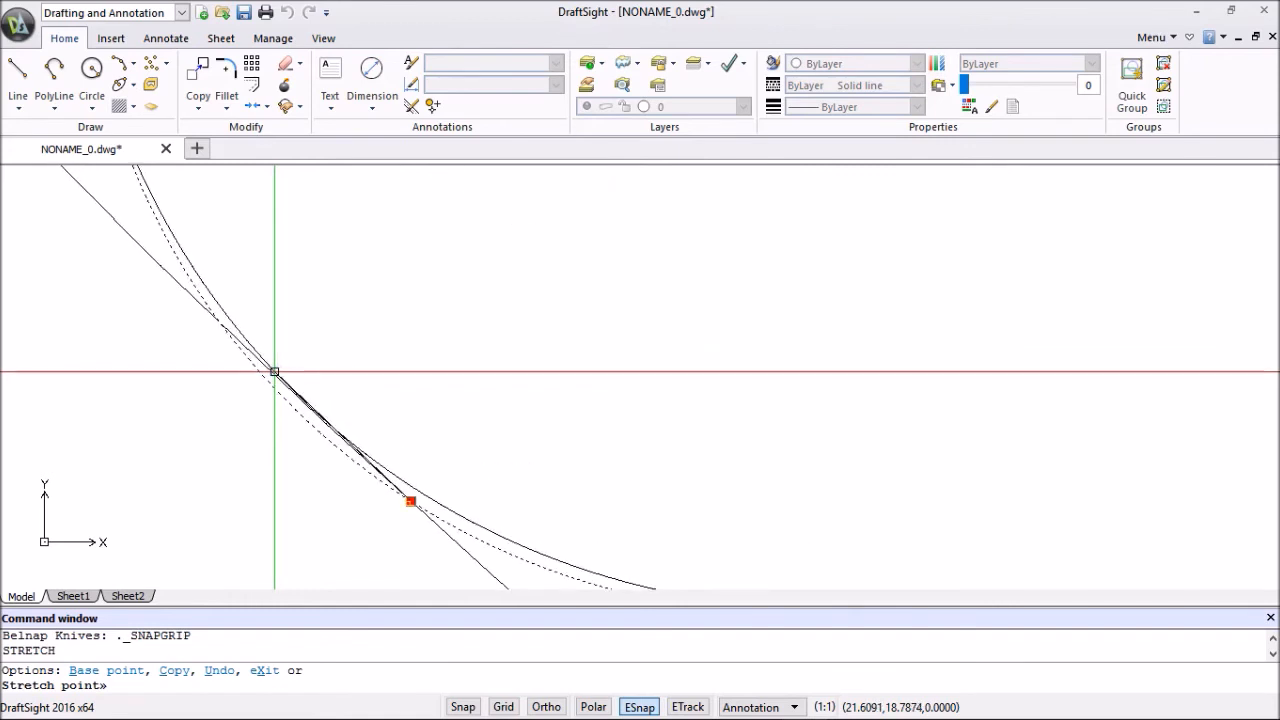
left_click(275, 372)
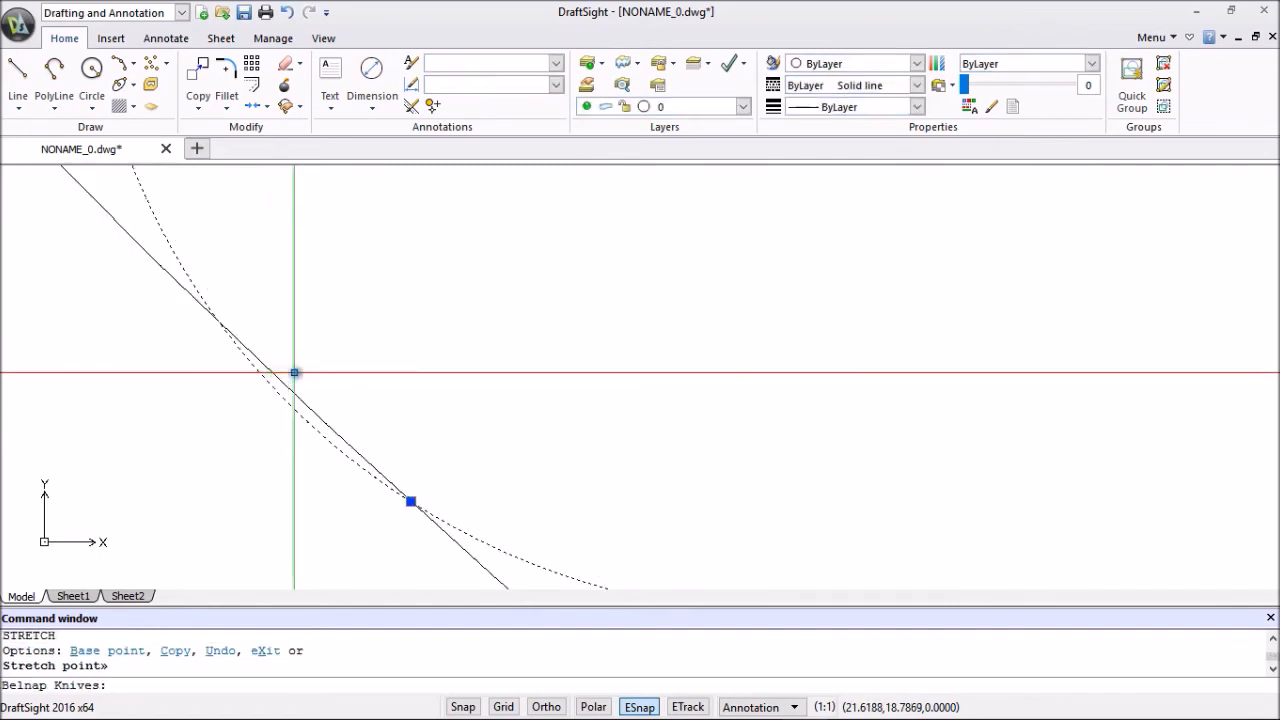
scroll(310, 365, "down", 3)
key("Escape")
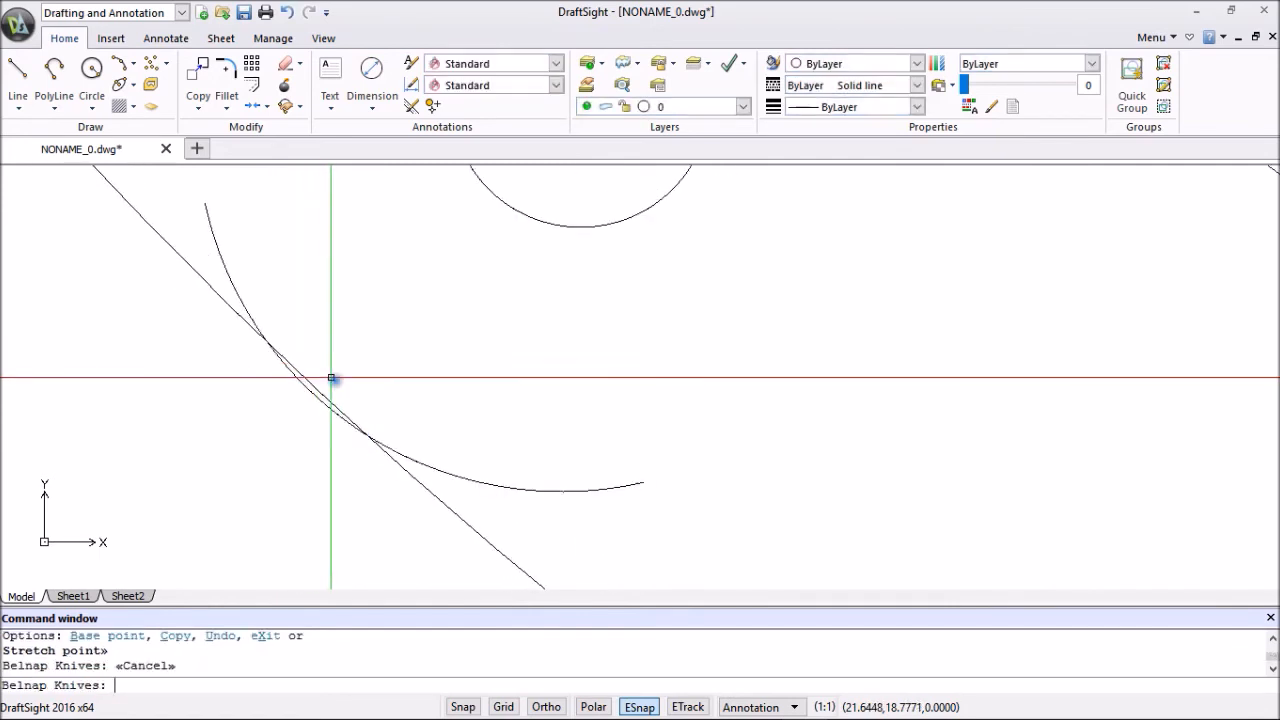
Trim the small arc against the lower outline curve, removing its upper end and the portion bulging outside the outline.
scroll(391, 394, "down", 2)
scroll(423, 398, "down", 3)
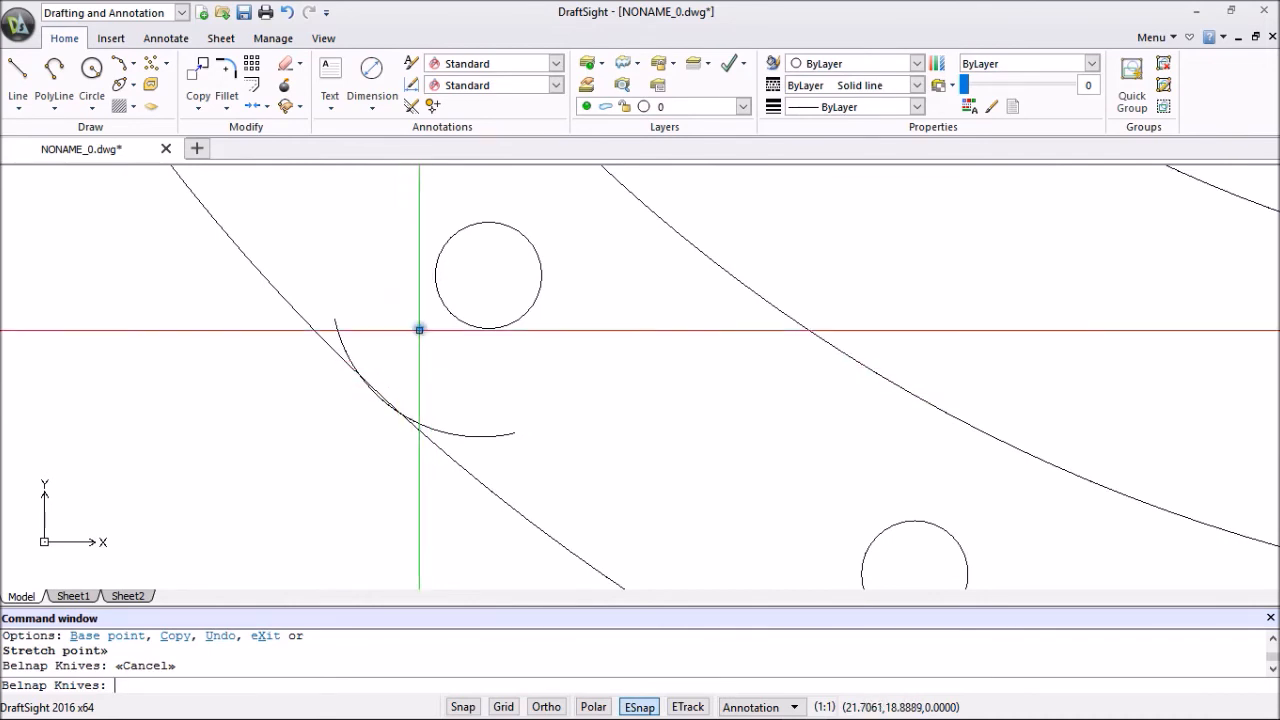
left_click(229, 110)
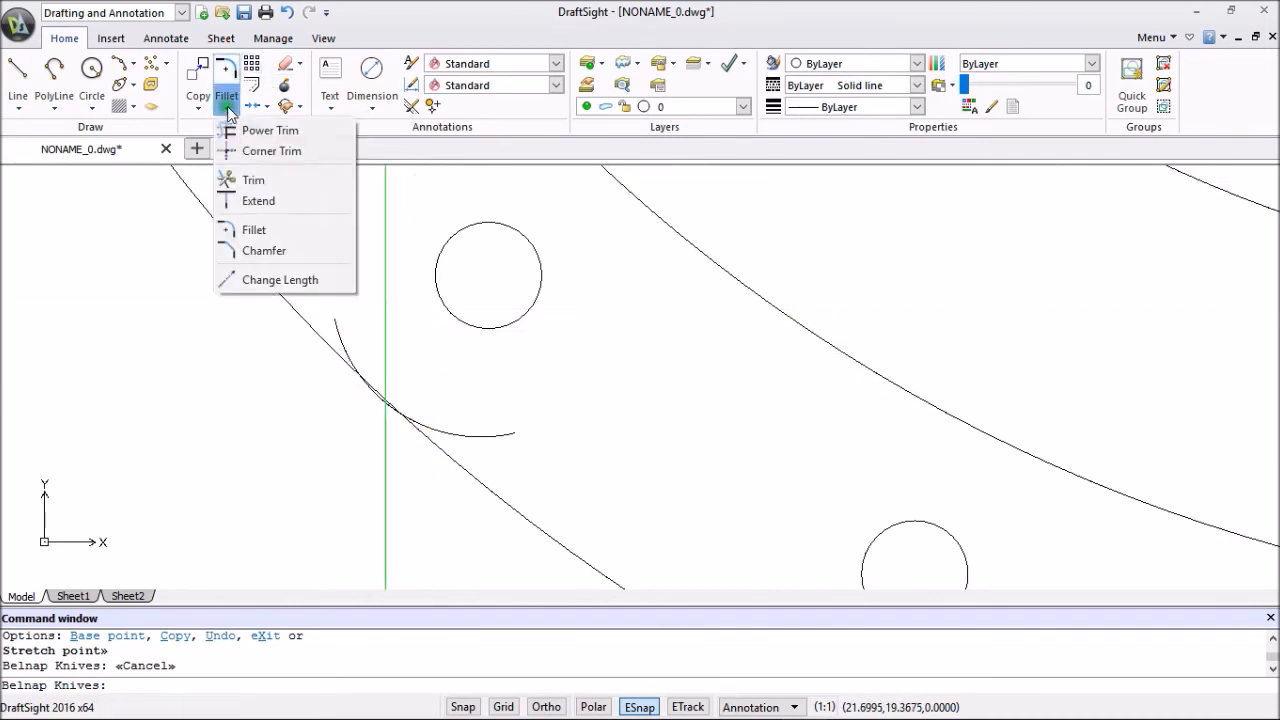
left_click(257, 178)
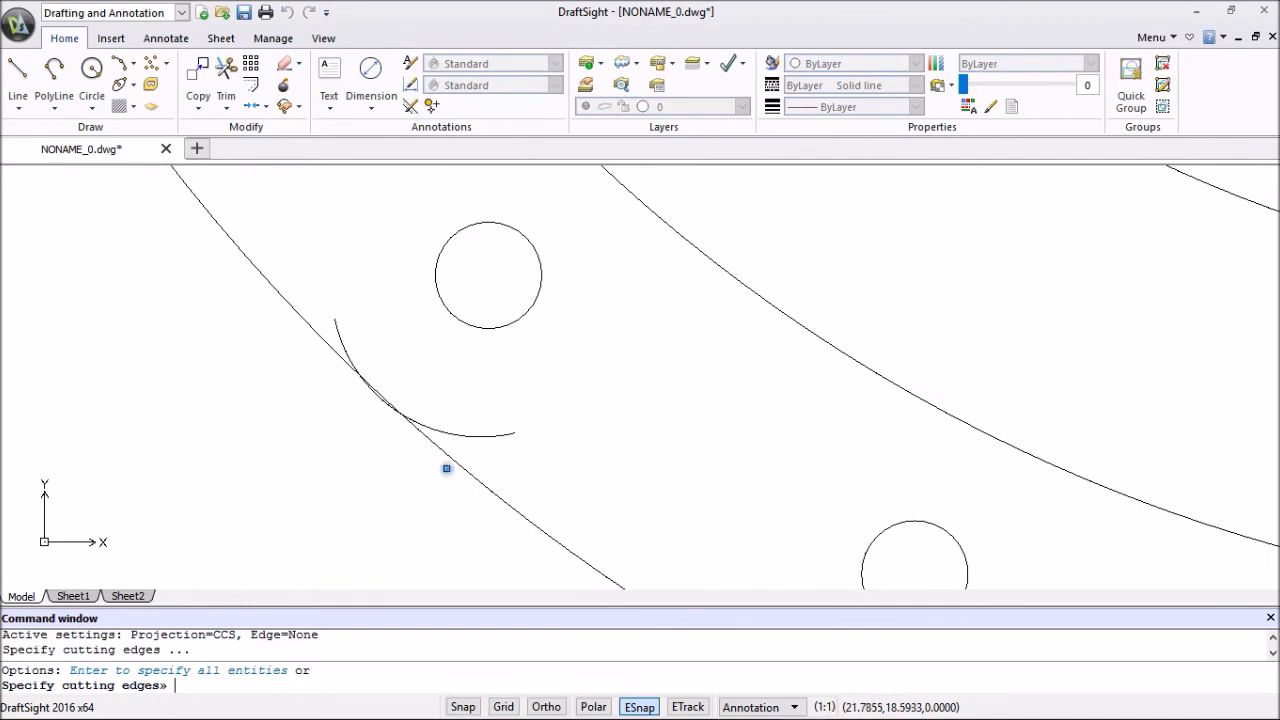
left_click(450, 468)
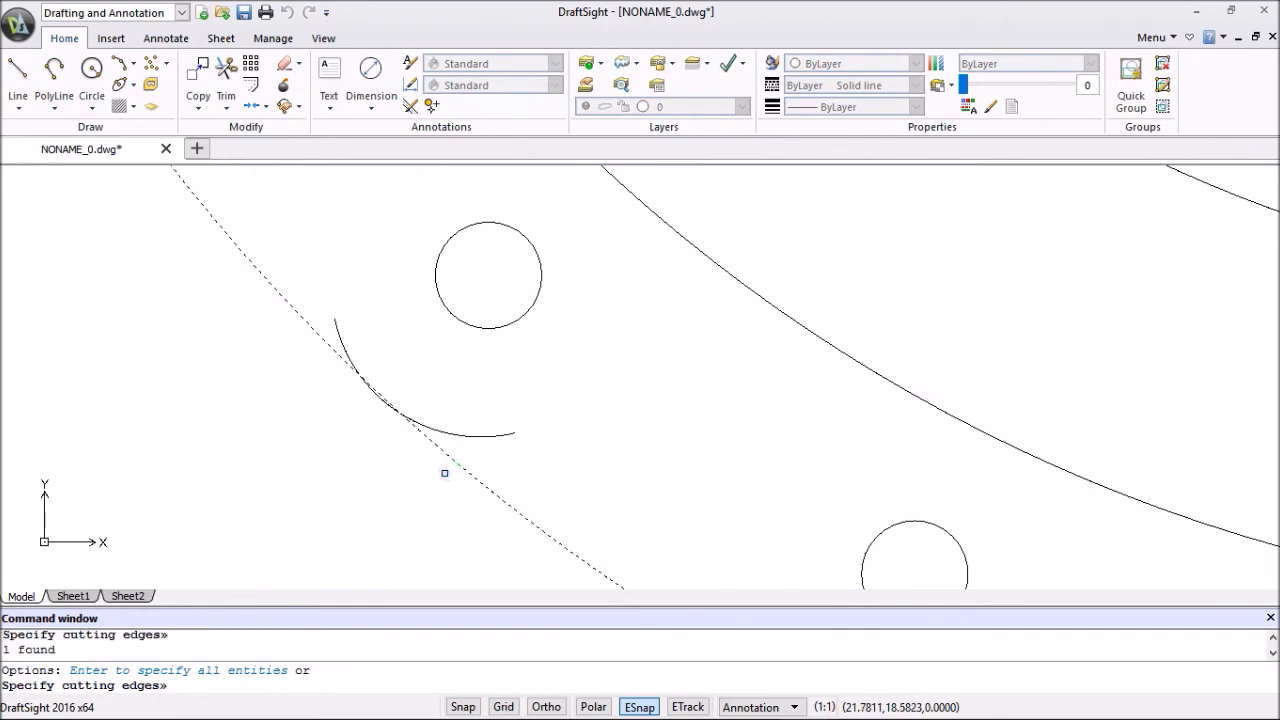
key("Return")
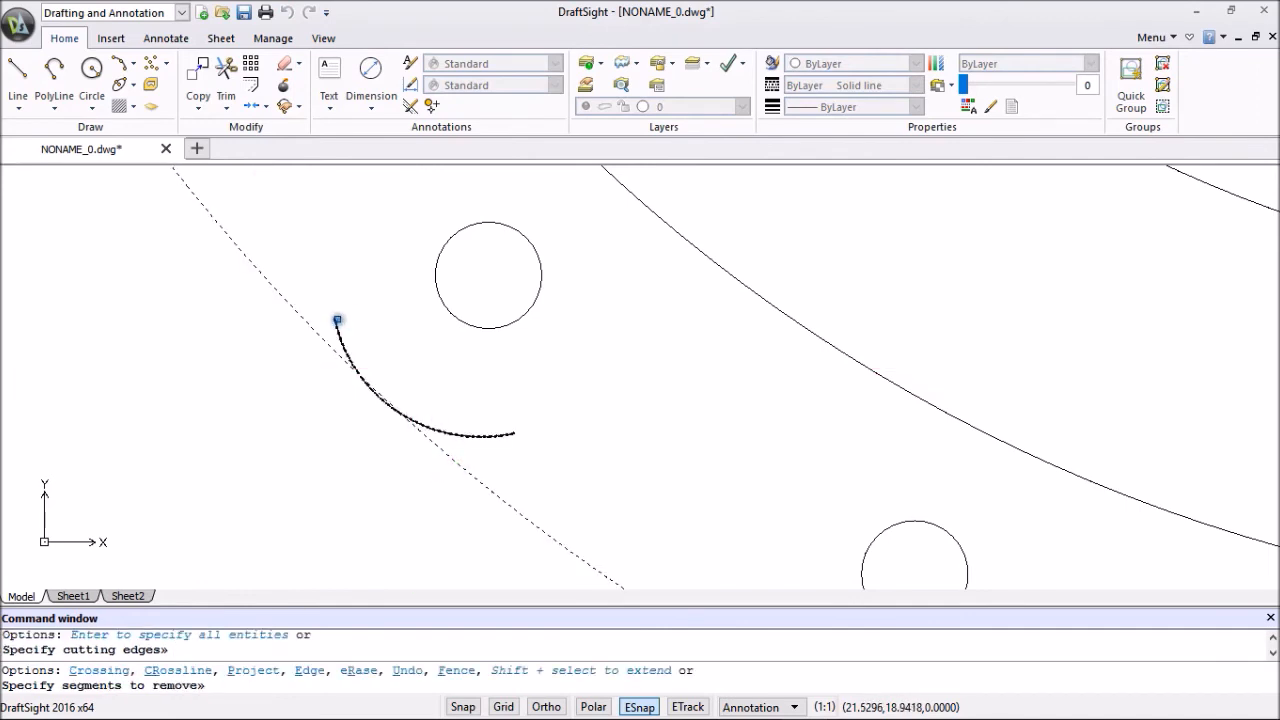
left_click(337, 322)
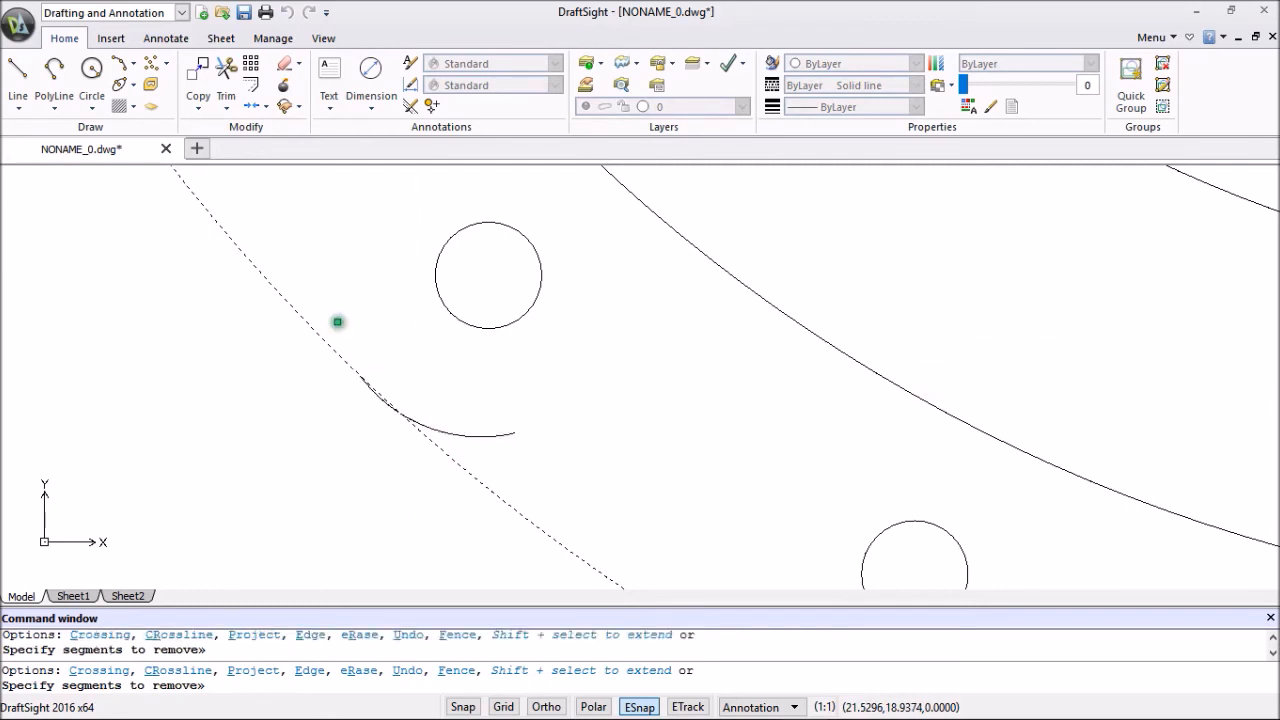
scroll(370, 368, "up", 3)
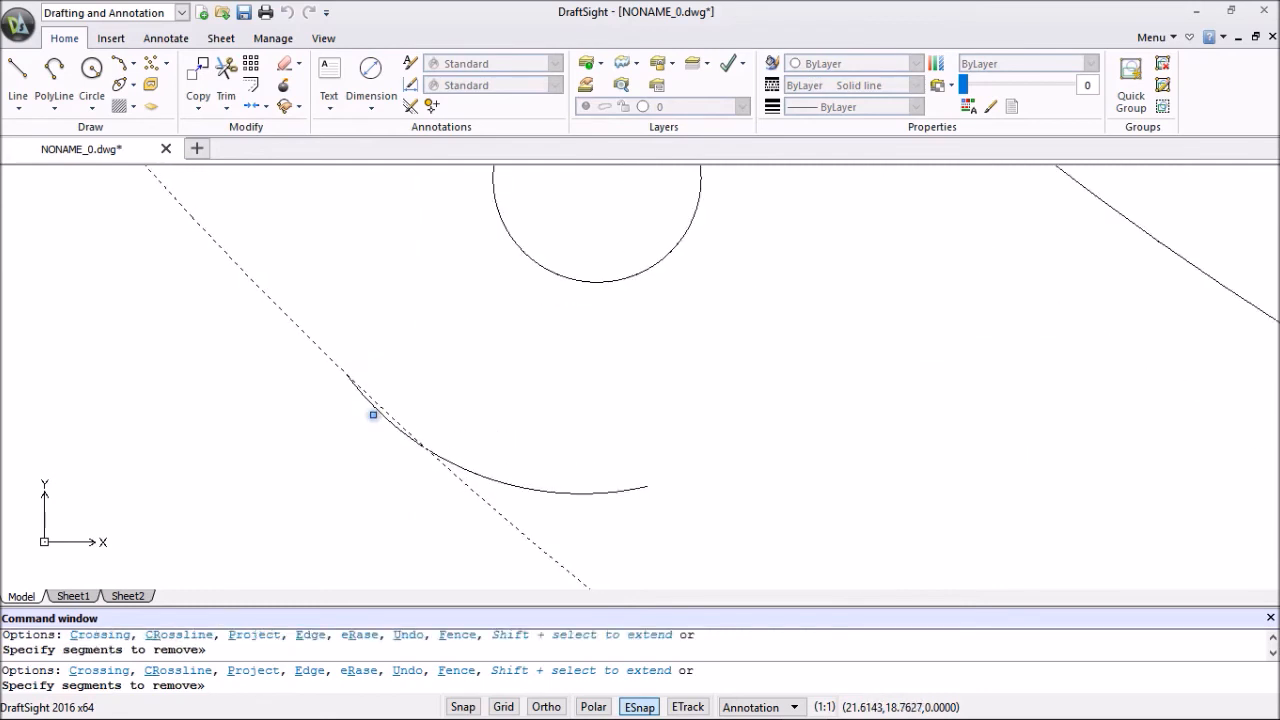
left_click(377, 411)
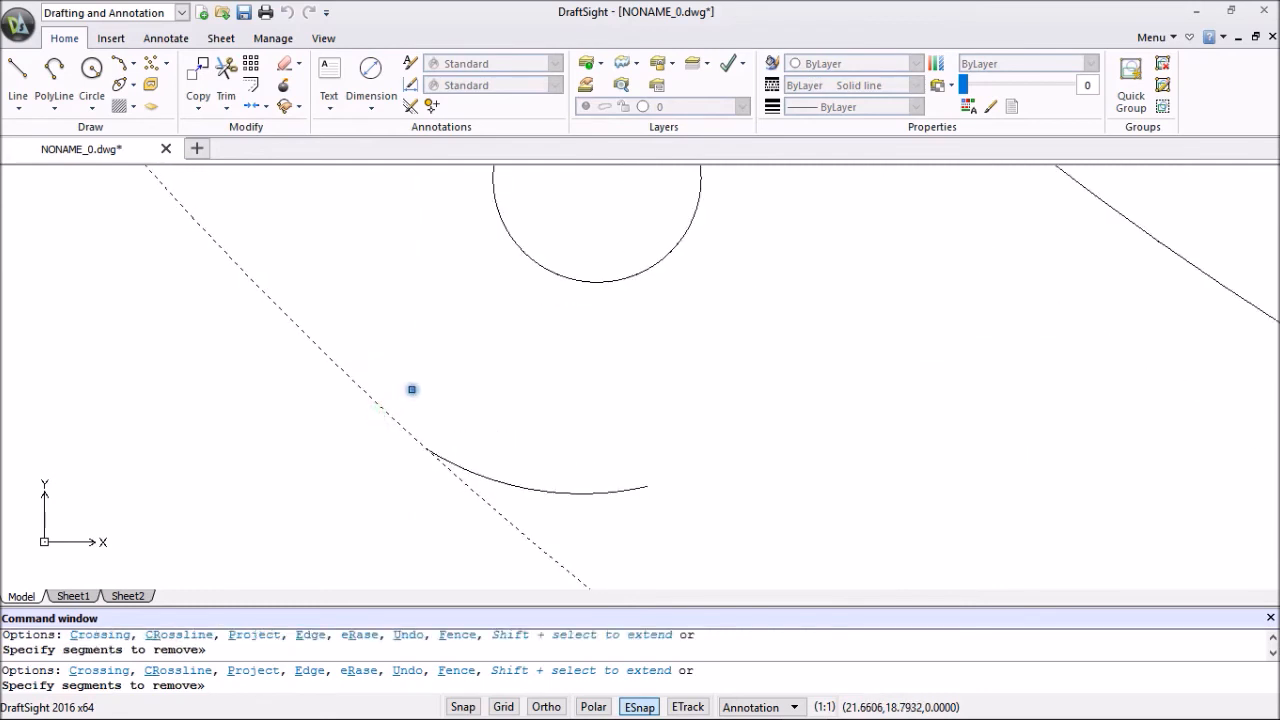
Fillet the small loose arc below the lower-left hole to the next finger-groove arc with a 0.5 radius.
scroll(412, 373, "down", 5)
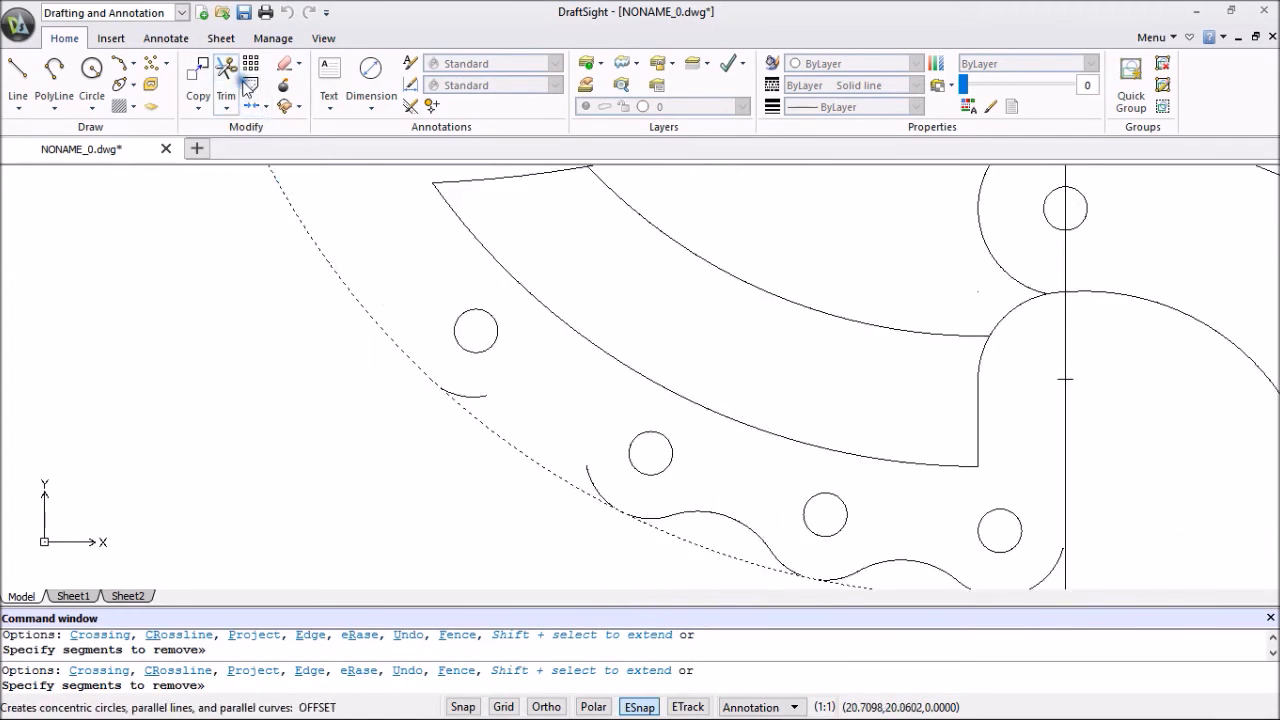
left_click(228, 108)
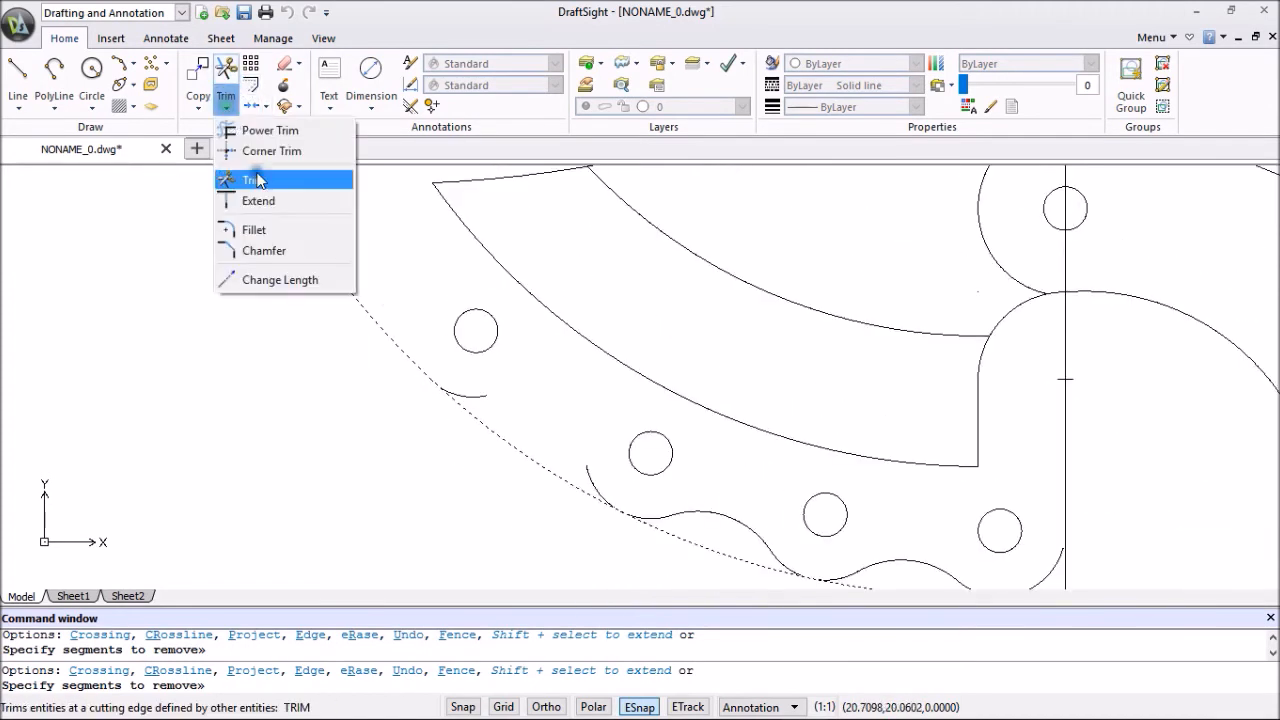
left_click(256, 230)
scroll(369, 351, "down", 3)
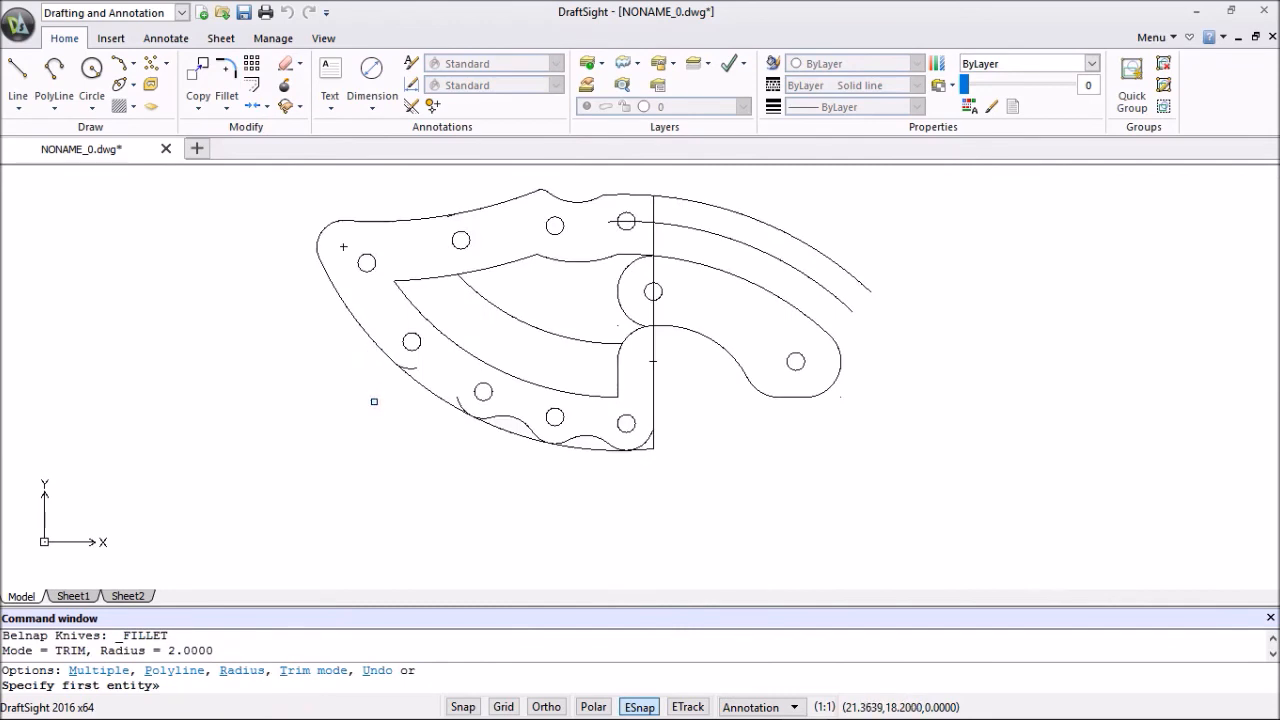
type("r")
key("Return")
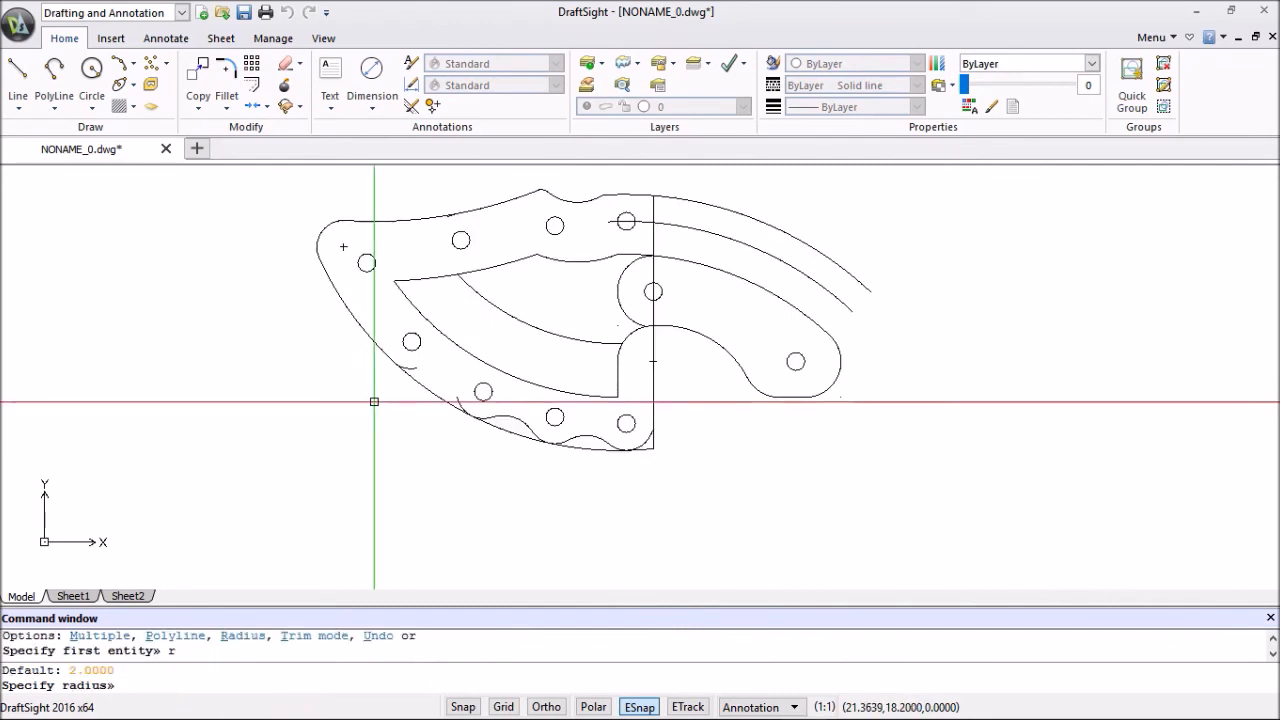
type(".5")
key("Return")
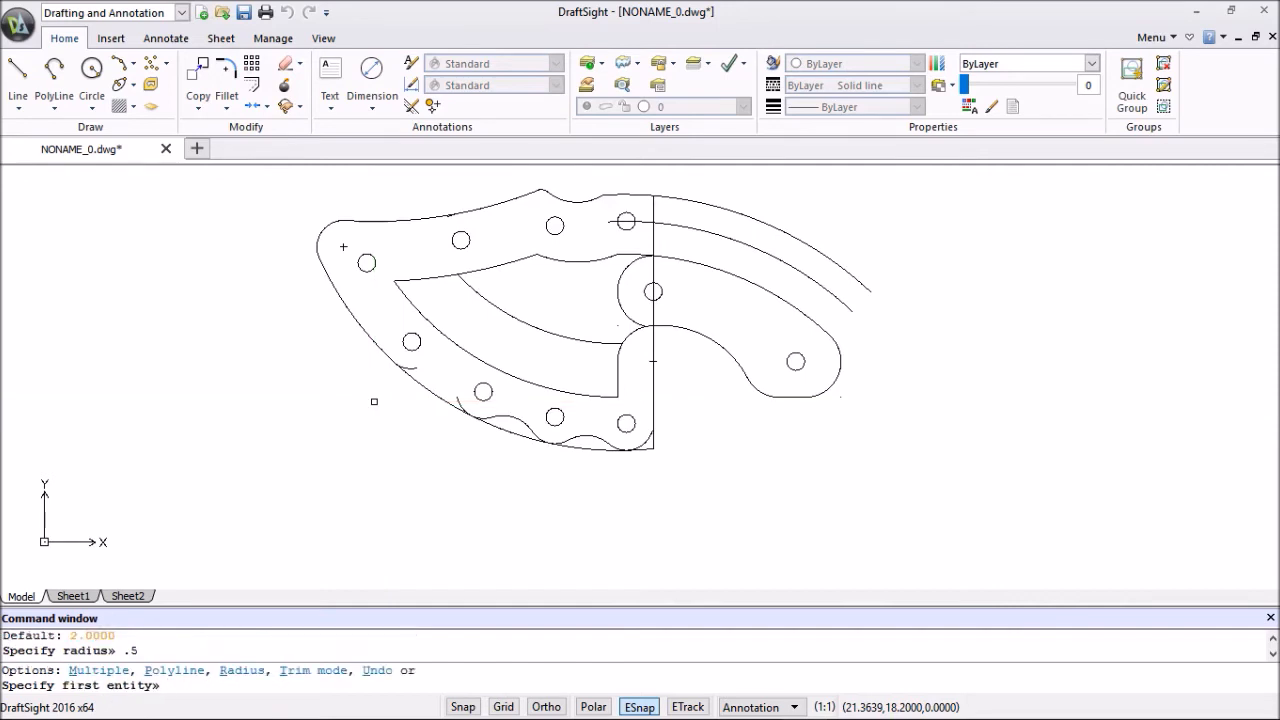
left_click(416, 367)
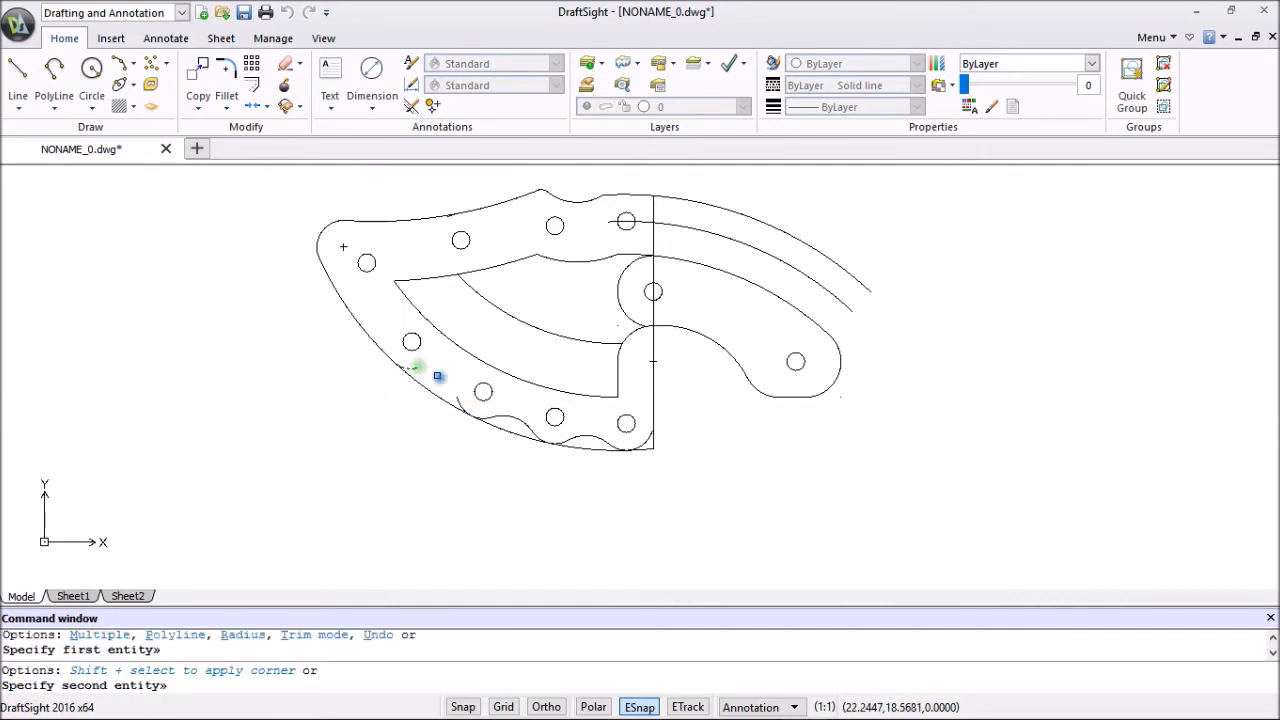
left_click(458, 393)
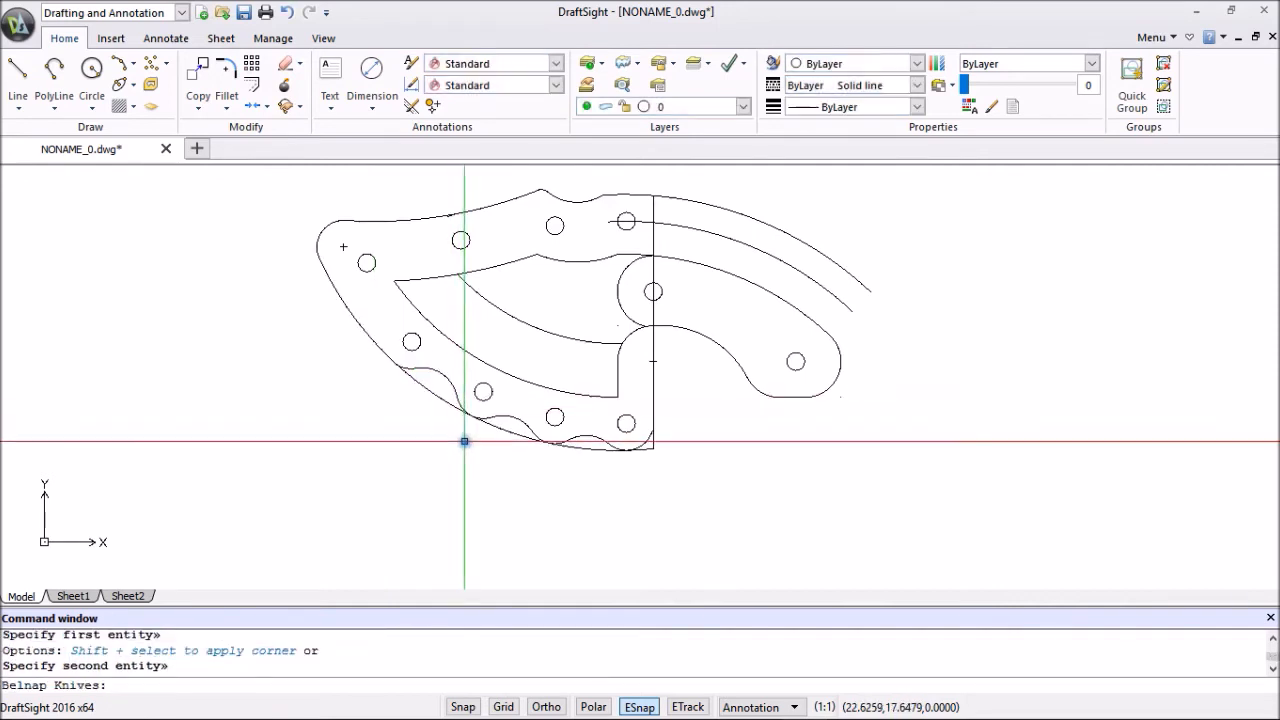
scroll(472, 439, "down", 3)
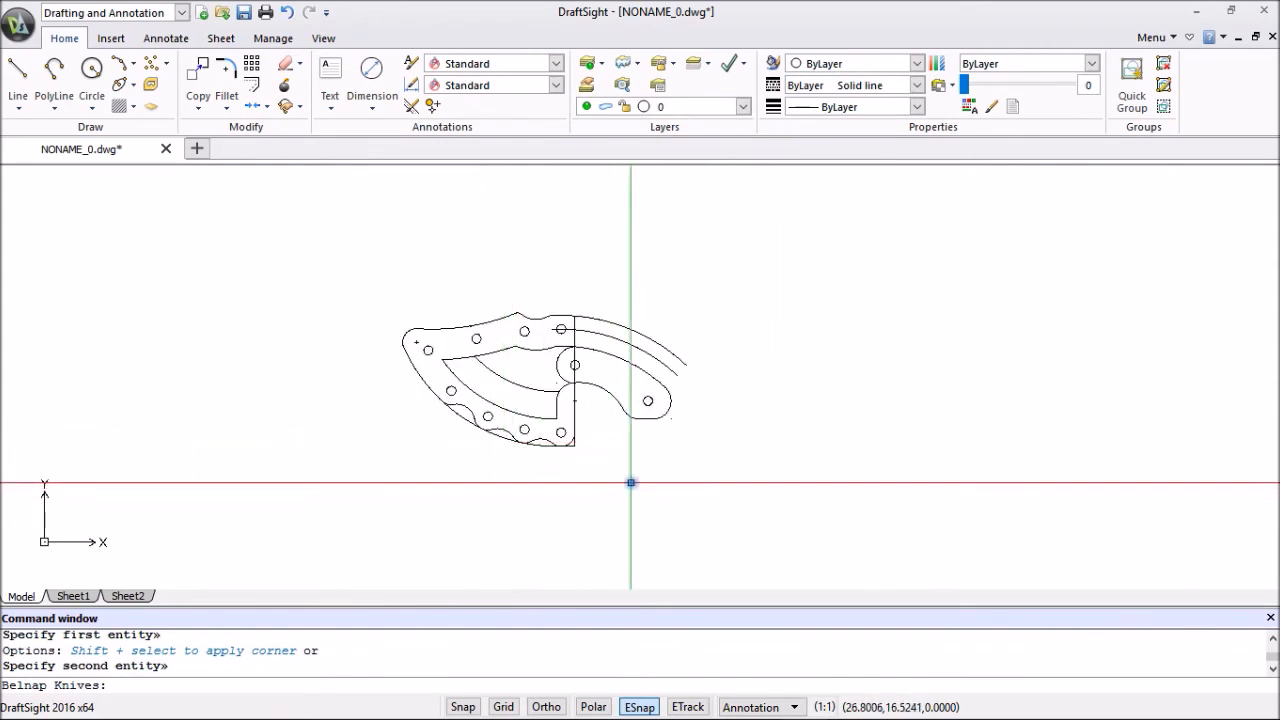
scroll(631, 482, "up", 3)
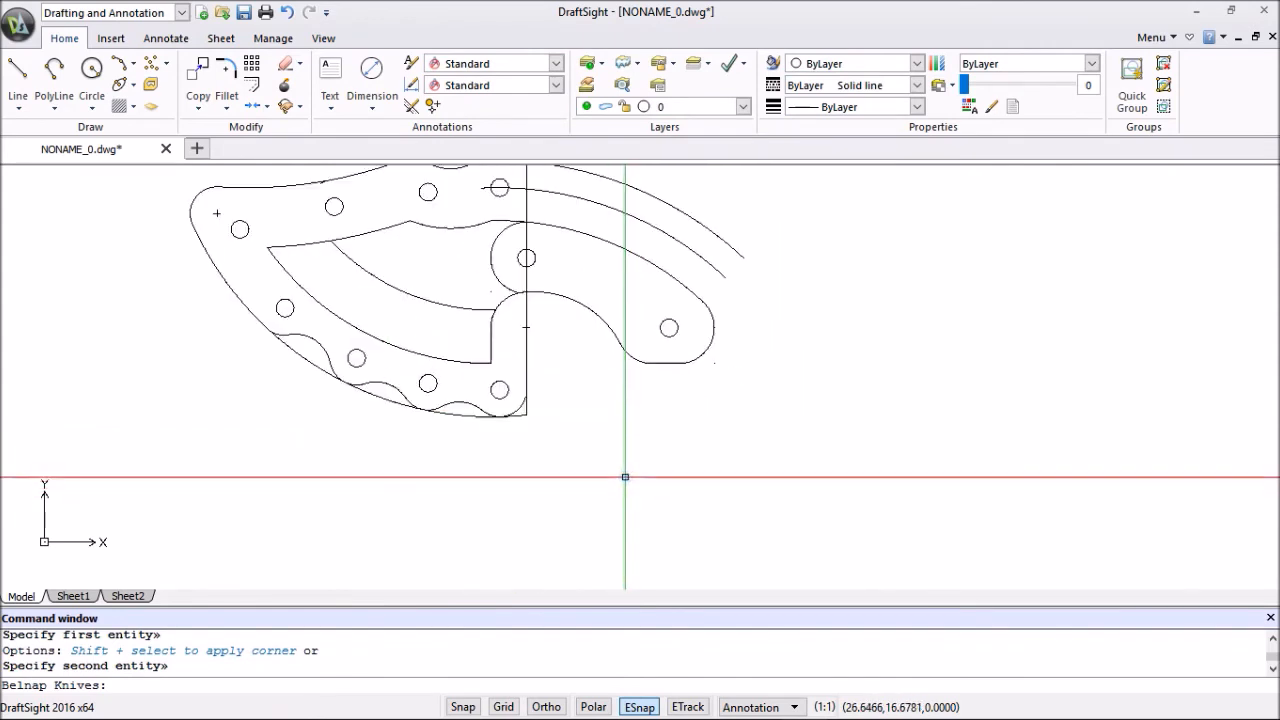
Delete the fillet arc between the small arc and the next finger-groove arc.
left_click(321, 350)
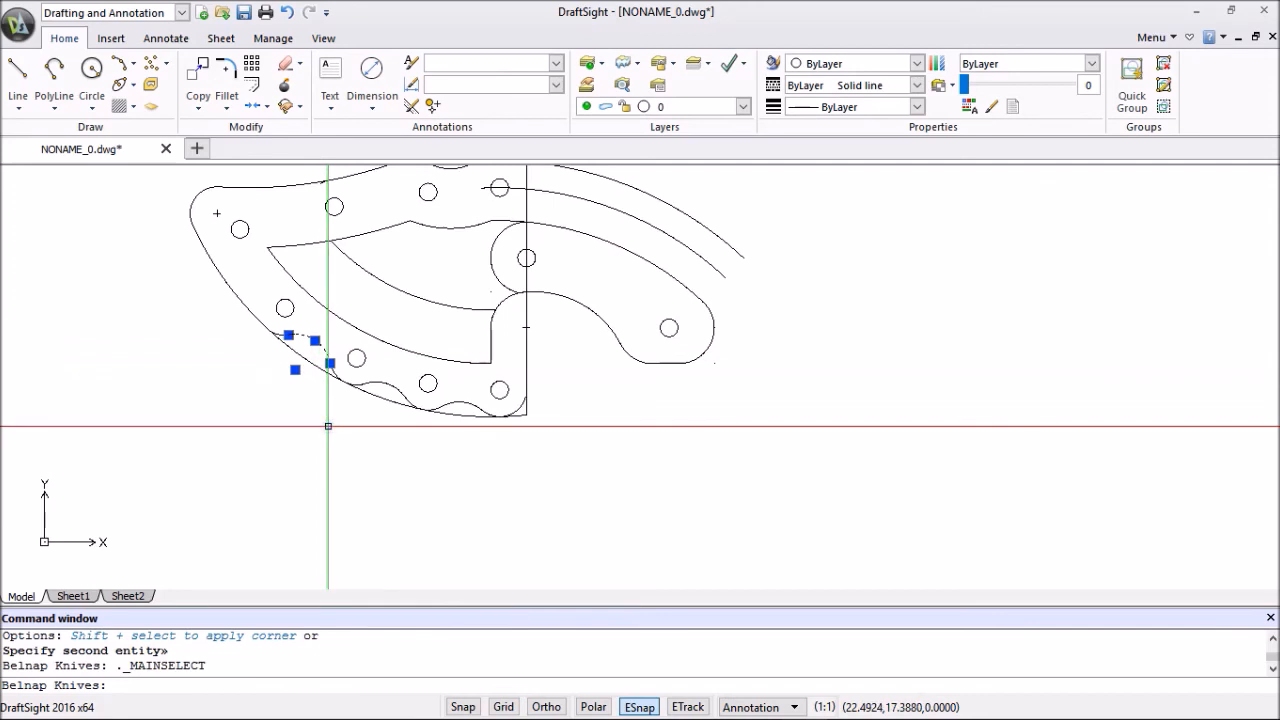
right_click(328, 426)
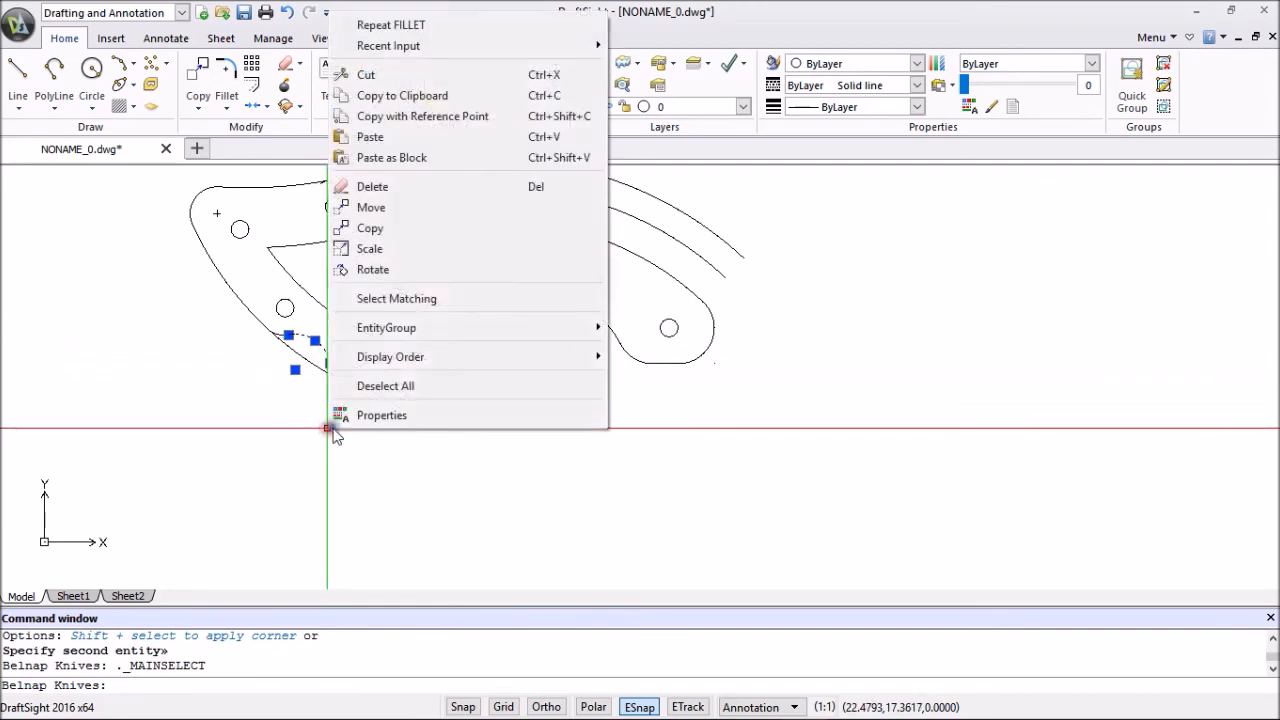
left_click(391, 190)
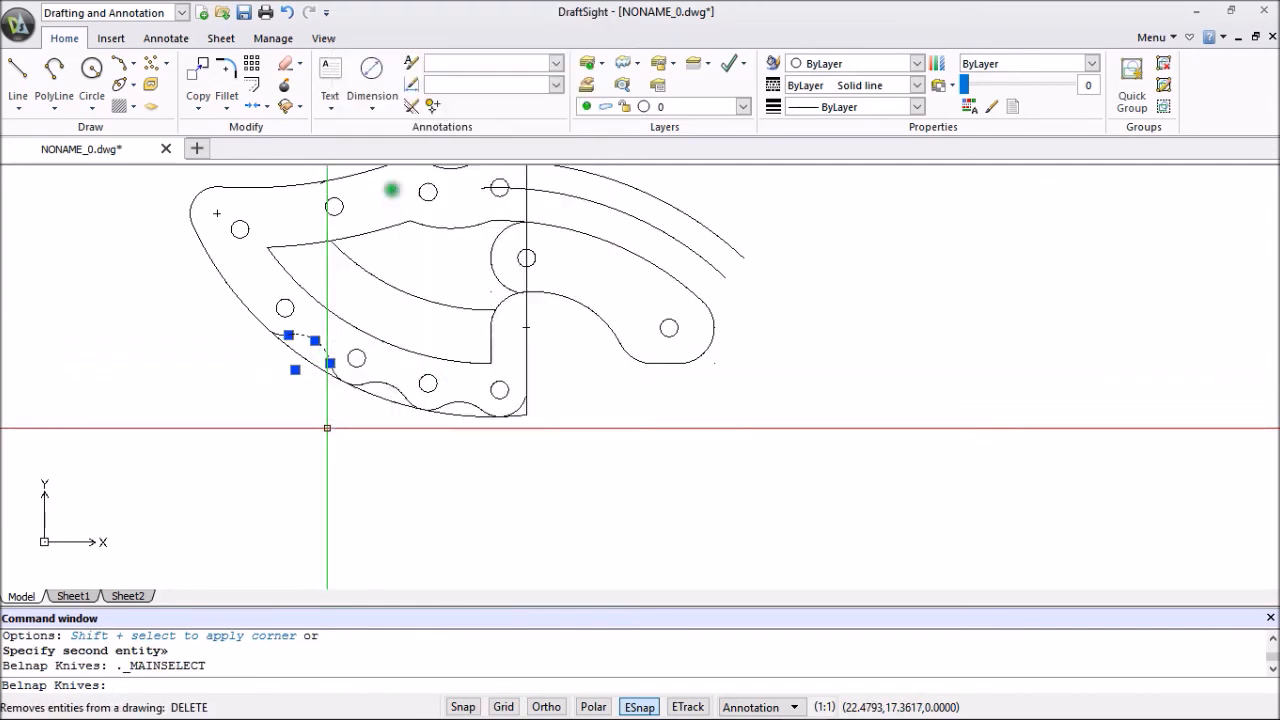
Fillet the small arc below the lower-left hole to the neighbouring groove arc with a 0.75 radius.
left_click(226, 78)
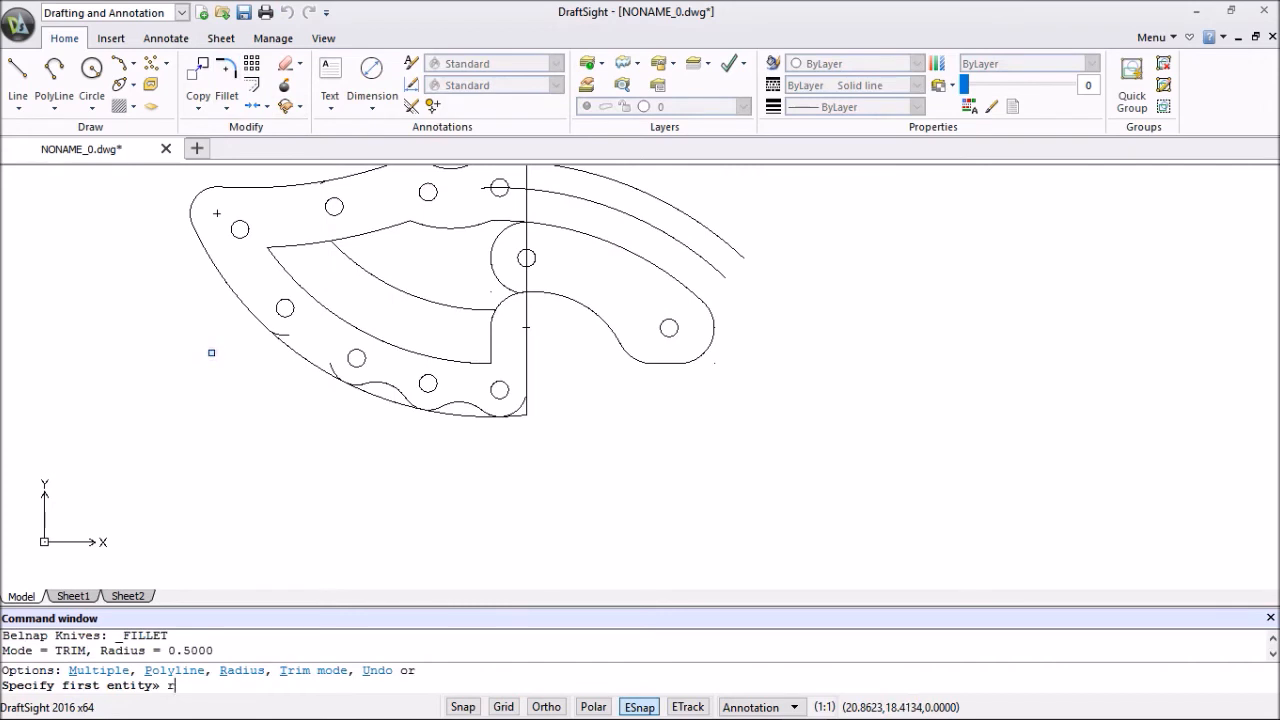
type("r")
key("Return")
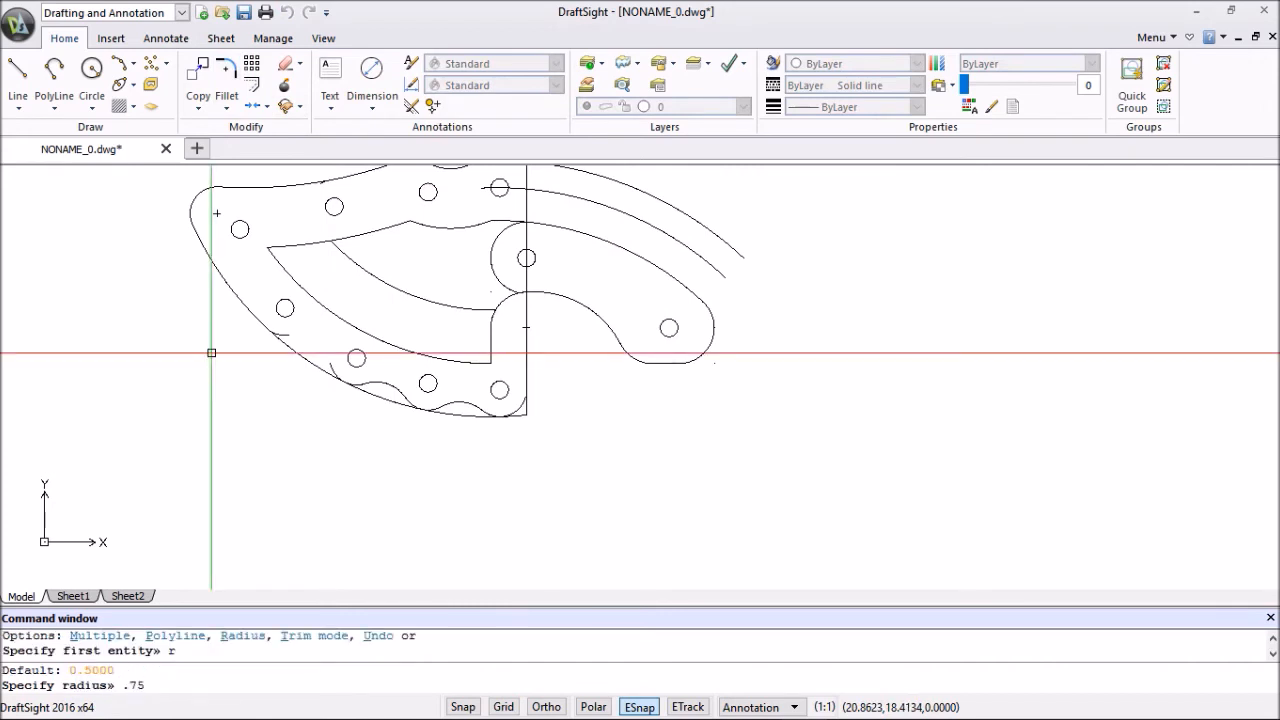
type(".75")
key("Return")
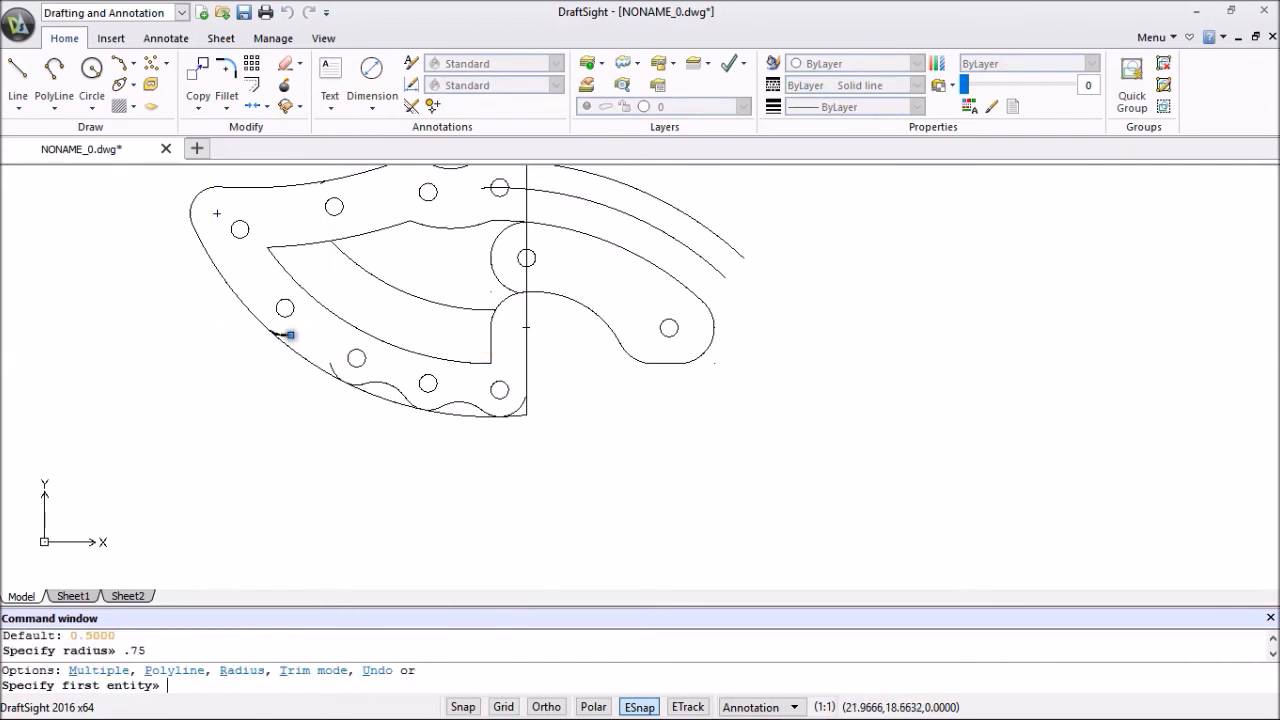
left_click(288, 335)
left_click(330, 364)
scroll(352, 443, "down", 5)
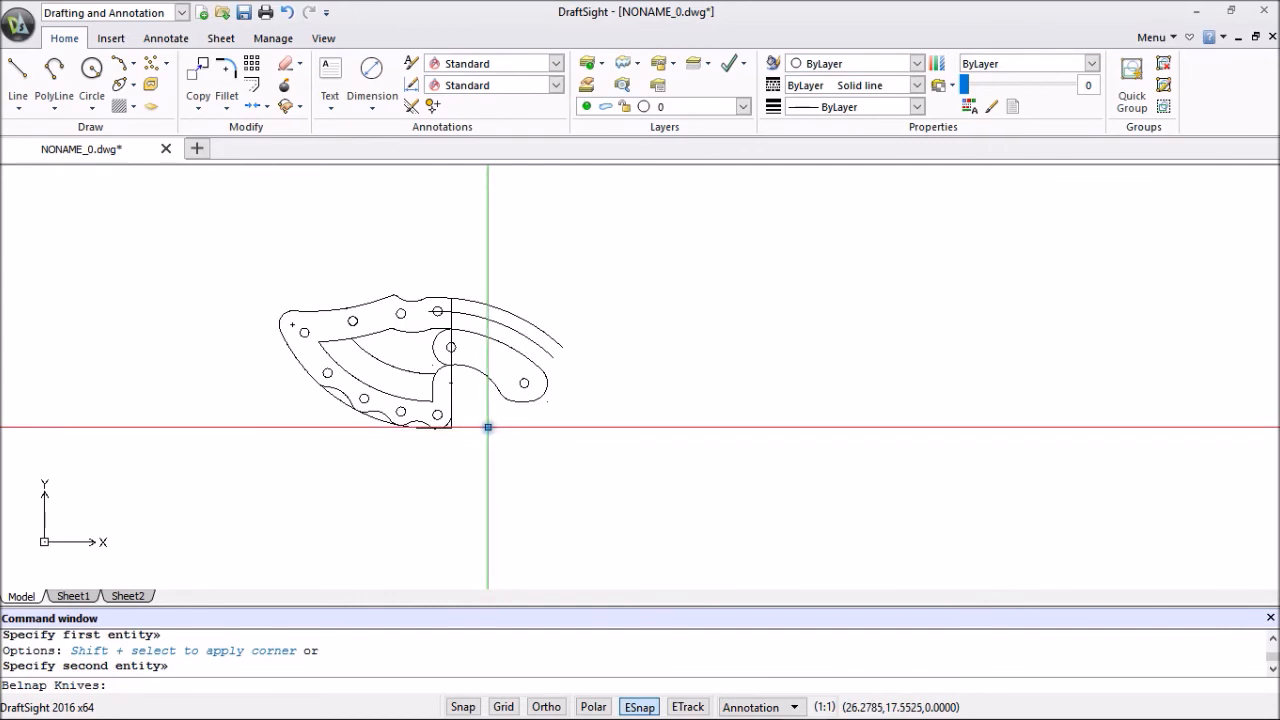
scroll(490, 430, "up", 5)
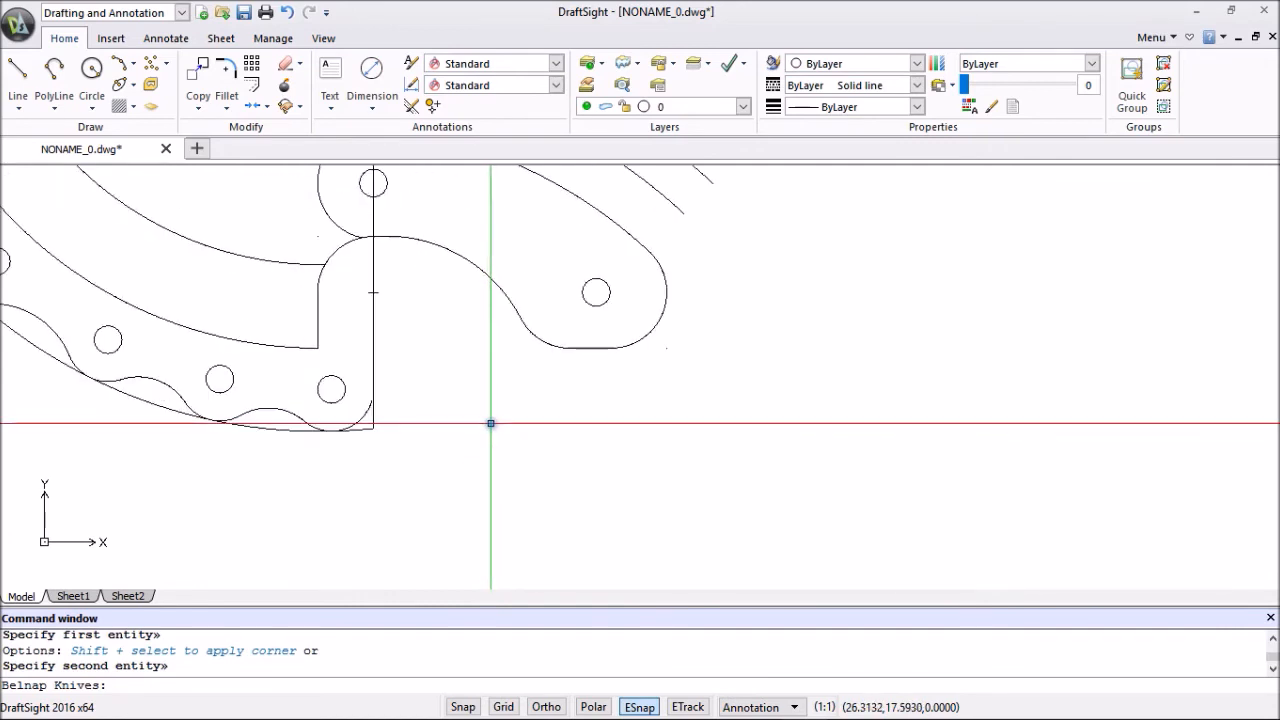
scroll(489, 422, "up", 5)
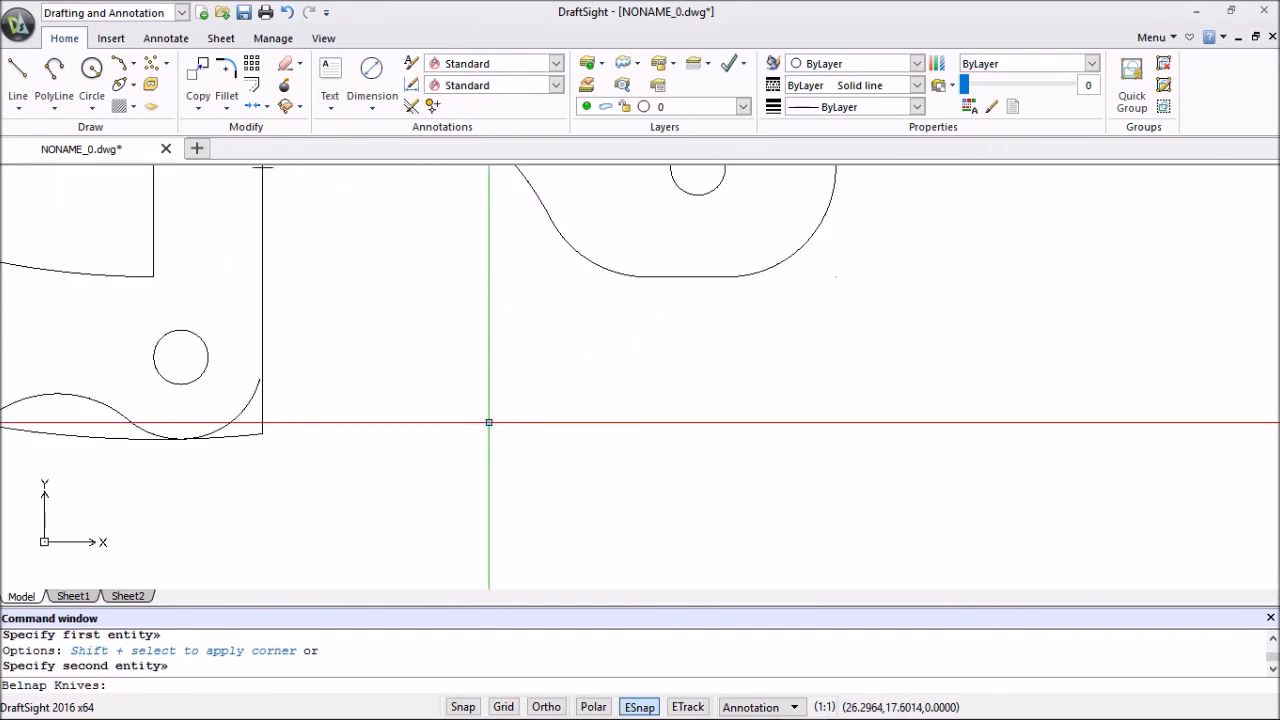
key("Escape")
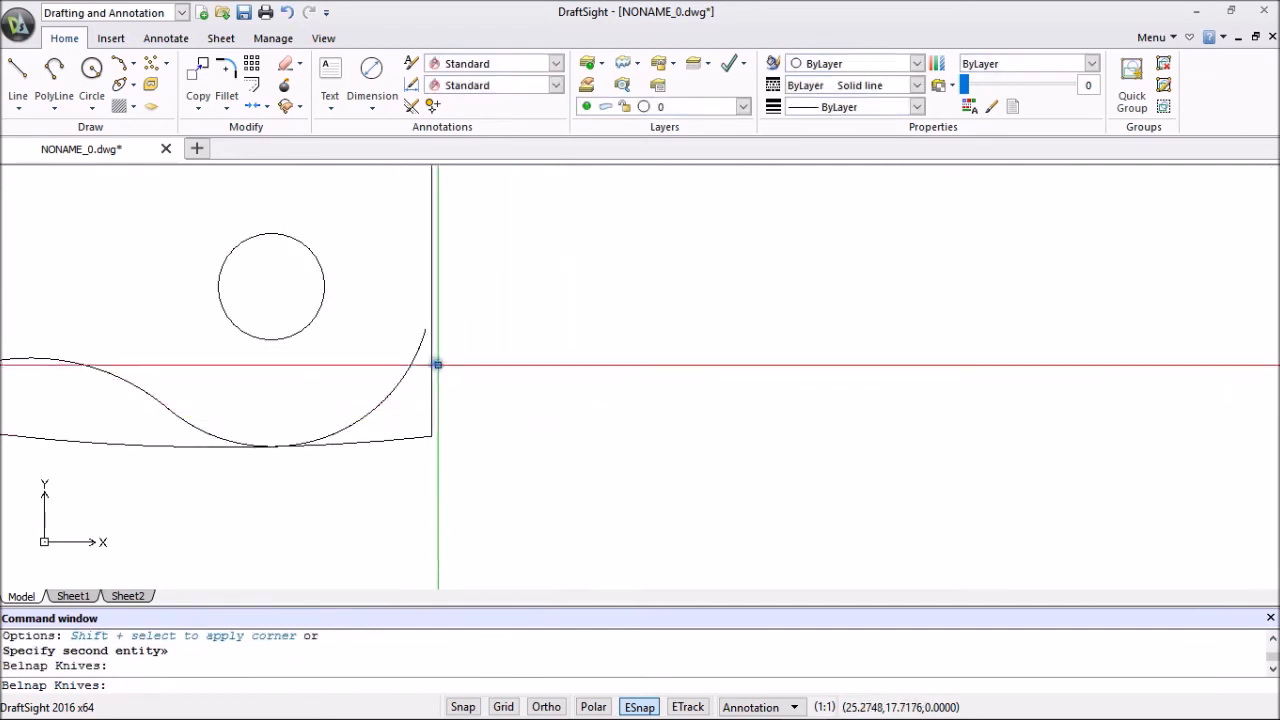
scroll(300, 431, "up", 4)
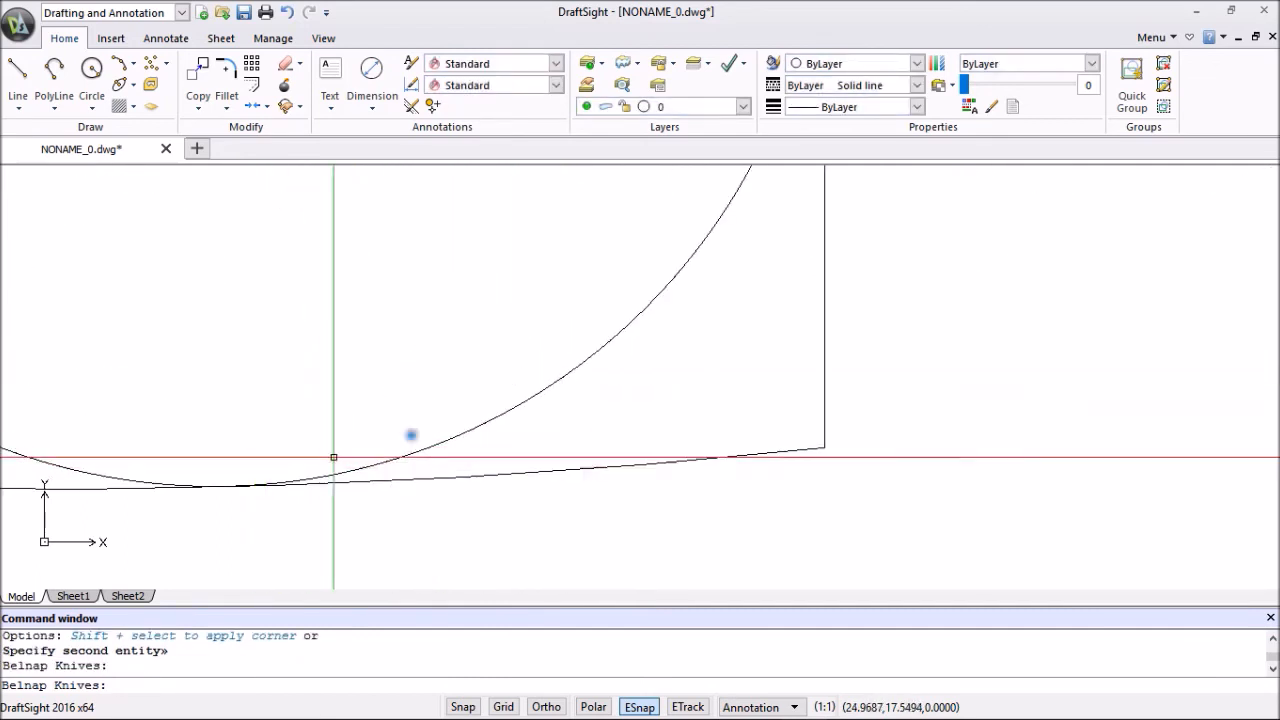
scroll(808, 286, "down", 5)
middle_click_drag(846, 246, 652, 406)
scroll(588, 410, "down", 3)
left_click(586, 412)
left_click(587, 393)
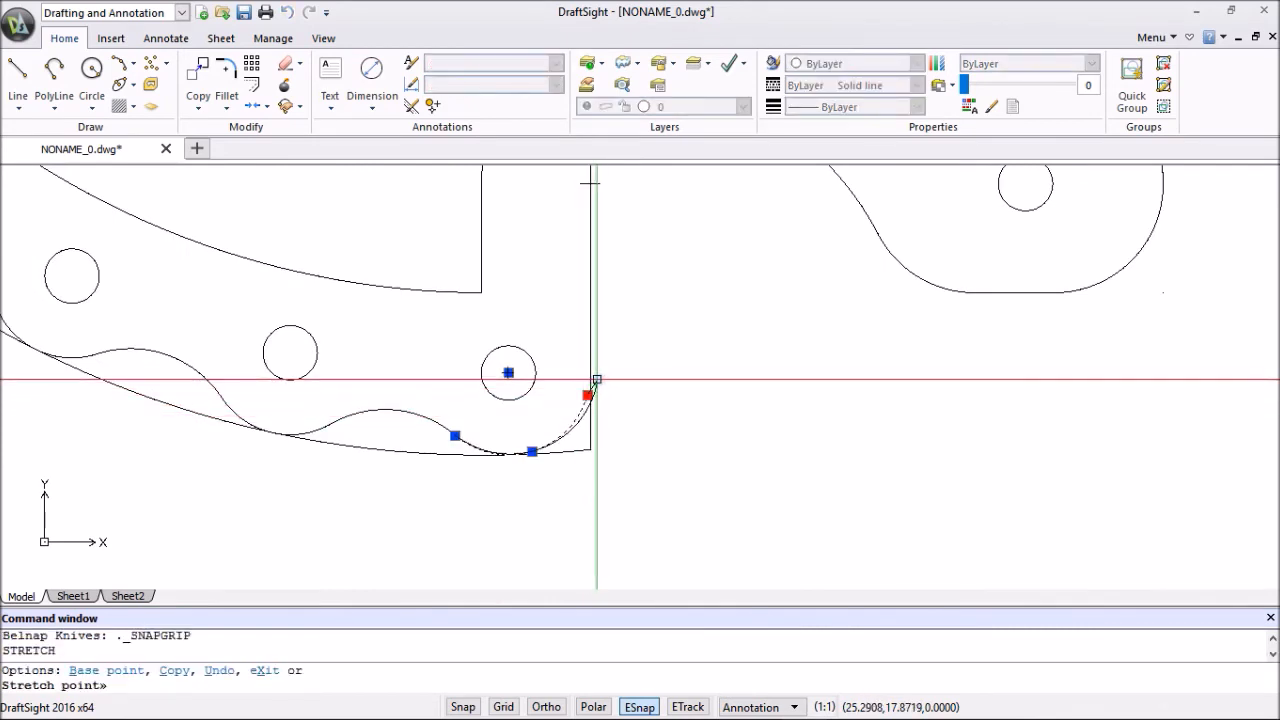
key("Escape")
scroll(605, 380, "down", 5)
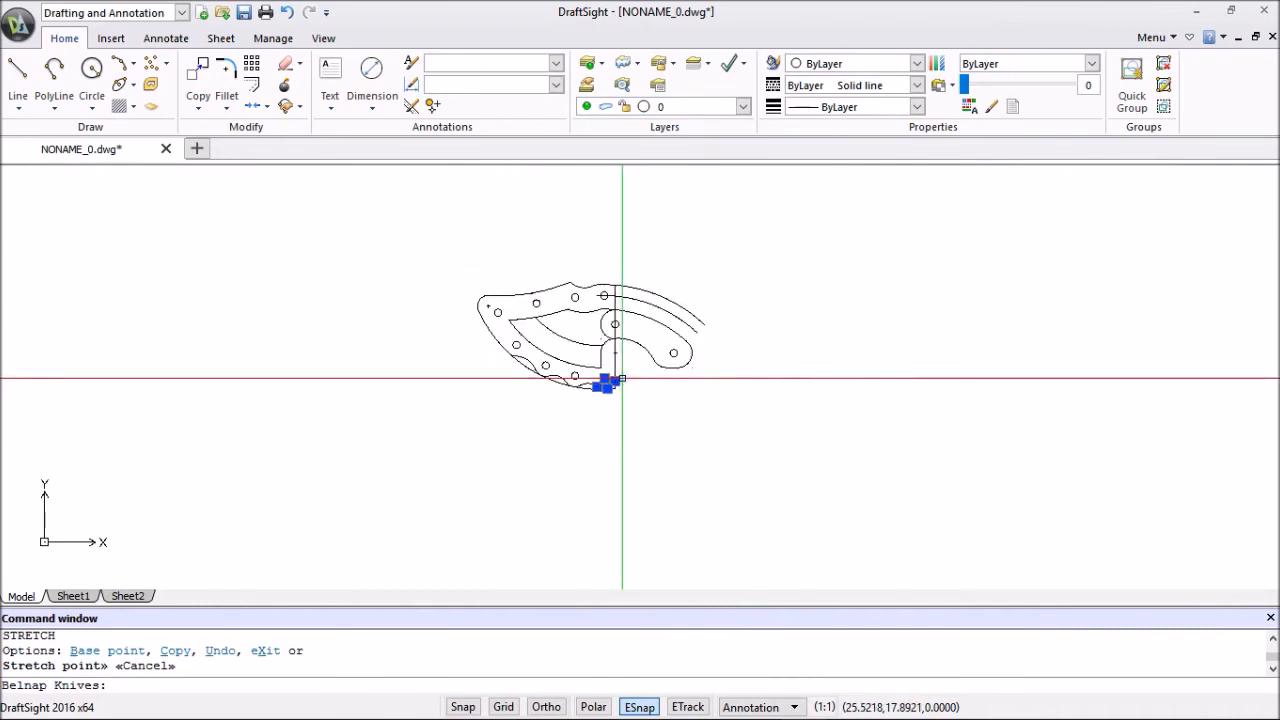
key("F1")
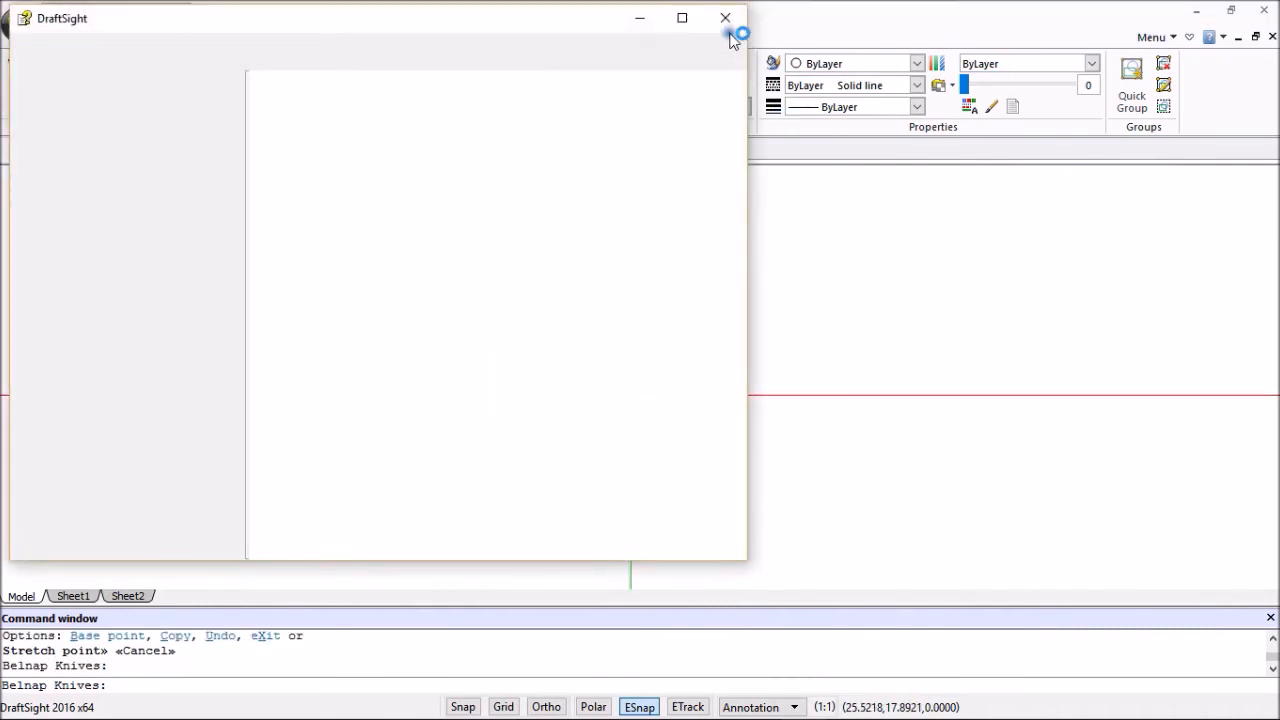
left_click(725, 18)
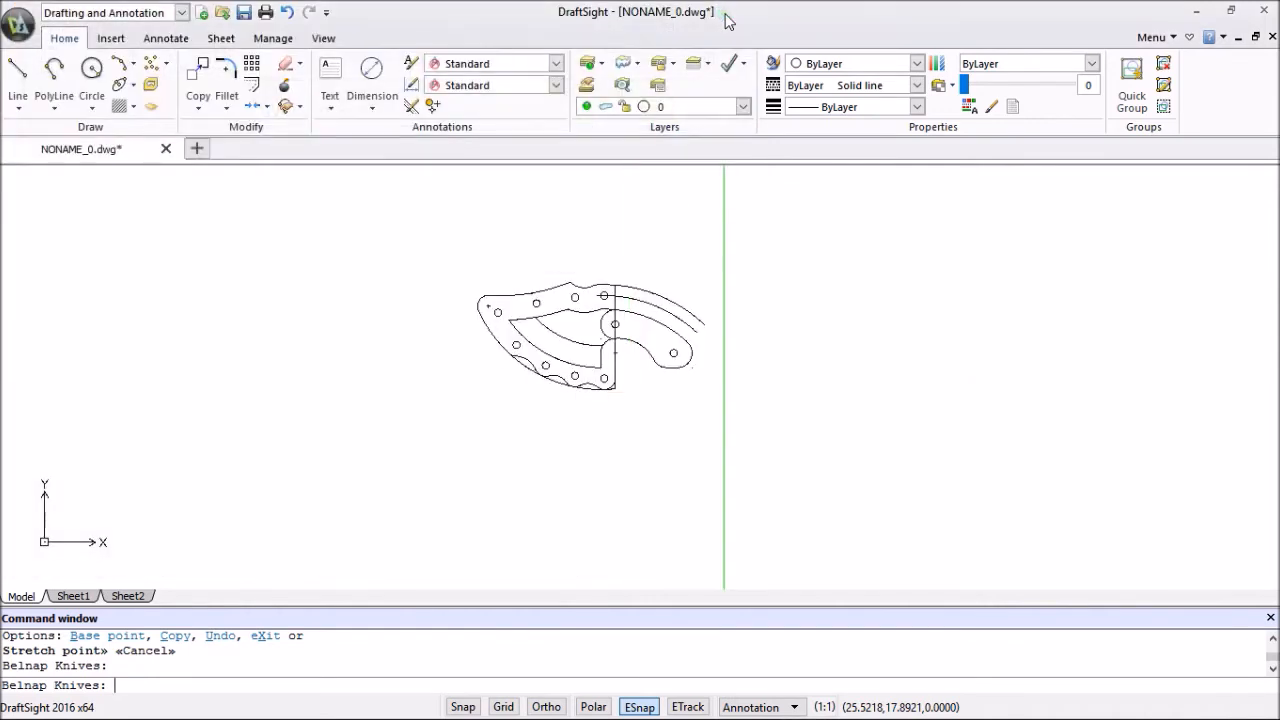
Cut the short stray arc crossing the handle's upper outline above the second hole from the rounded end.
scroll(713, 295, "up", 3)
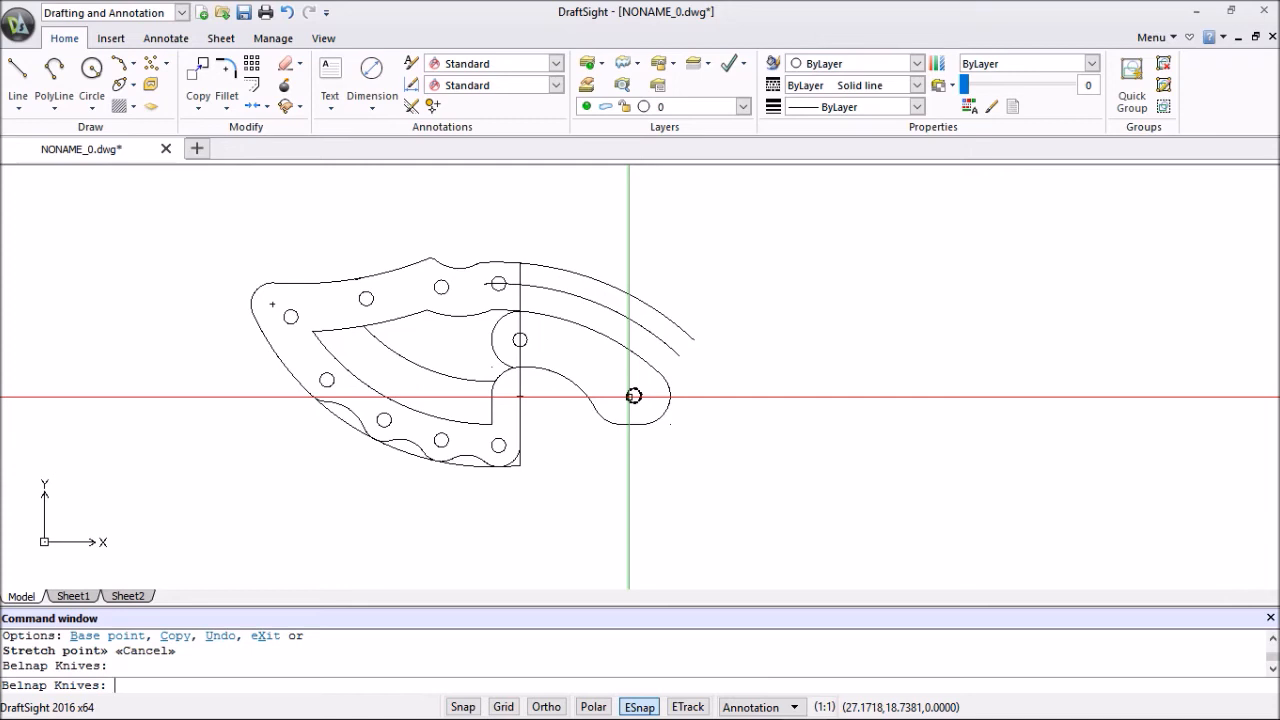
scroll(633, 398, "down", 2)
middle_click_drag(621, 448, 803, 466)
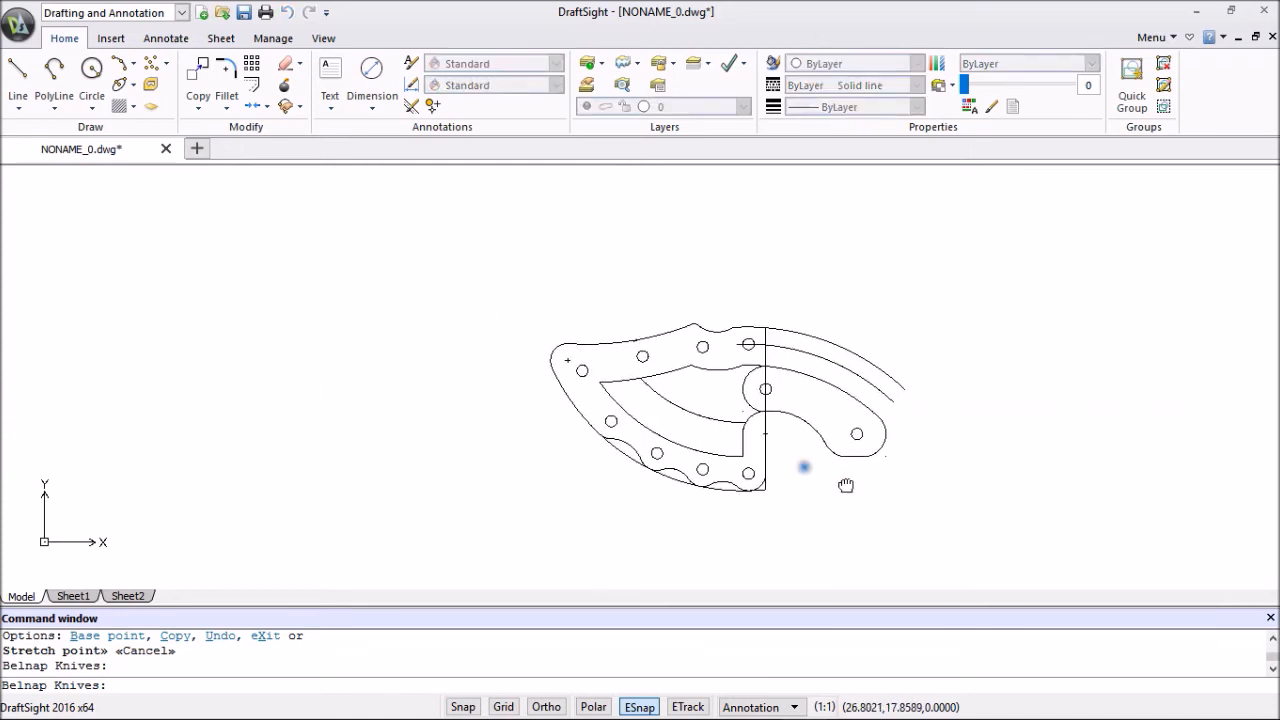
scroll(803, 466, "up", 4)
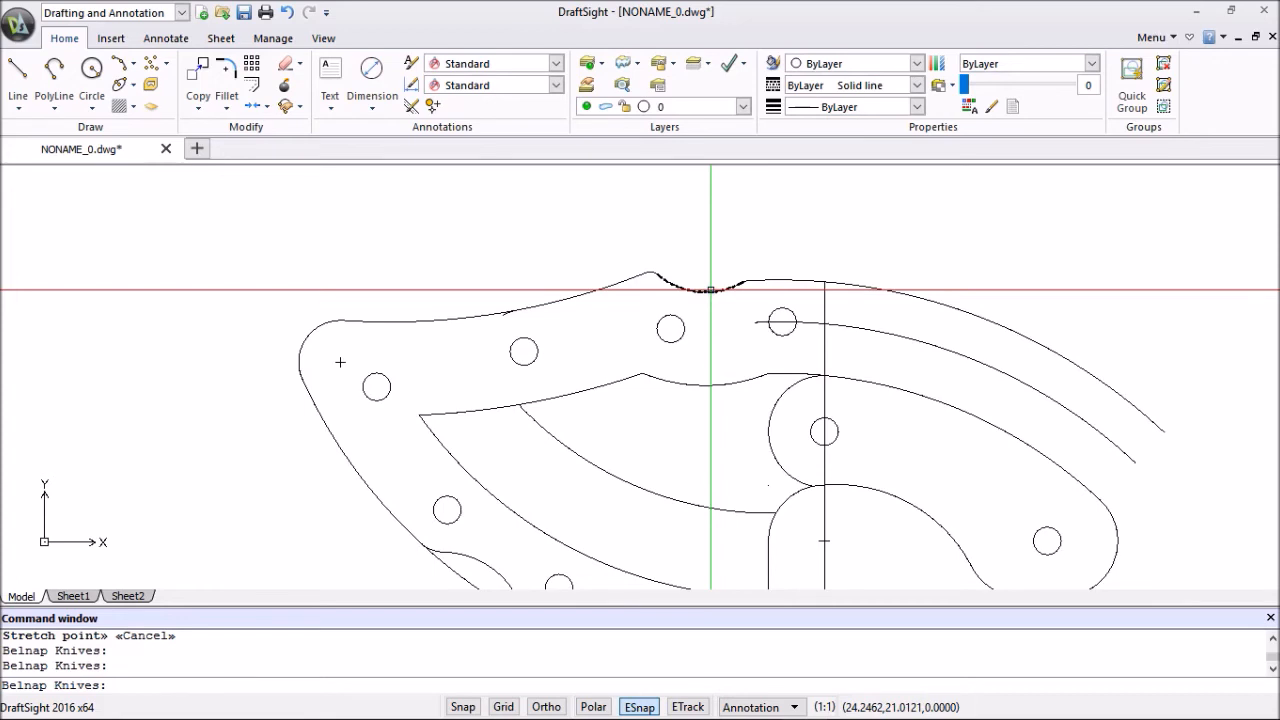
scroll(500, 311, "up", 3)
left_click(491, 318)
right_click(489, 253)
left_click(546, 317)
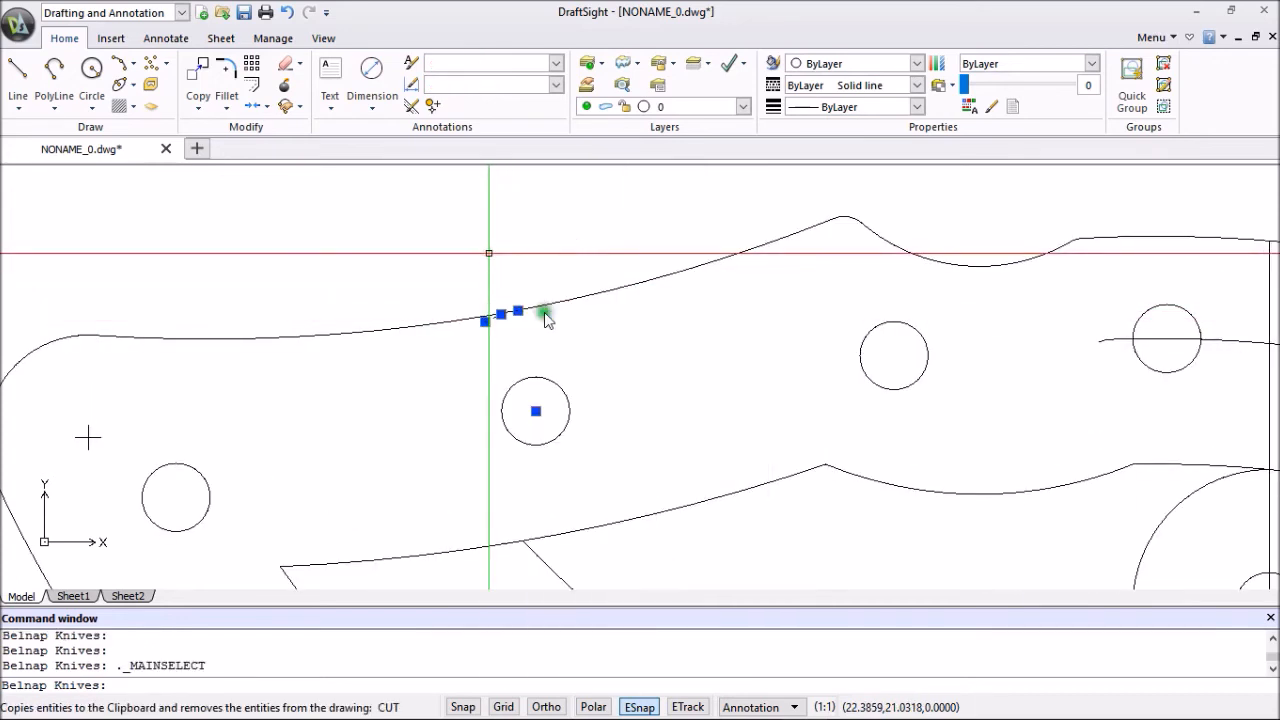
Offset the concave arc right of the vertical line by 0.37 toward its inner side.
scroll(636, 329, "down", 3)
scroll(640, 327, "down", 4)
middle_click_drag(724, 355, 412, 274)
scroll(486, 383, "up", 3)
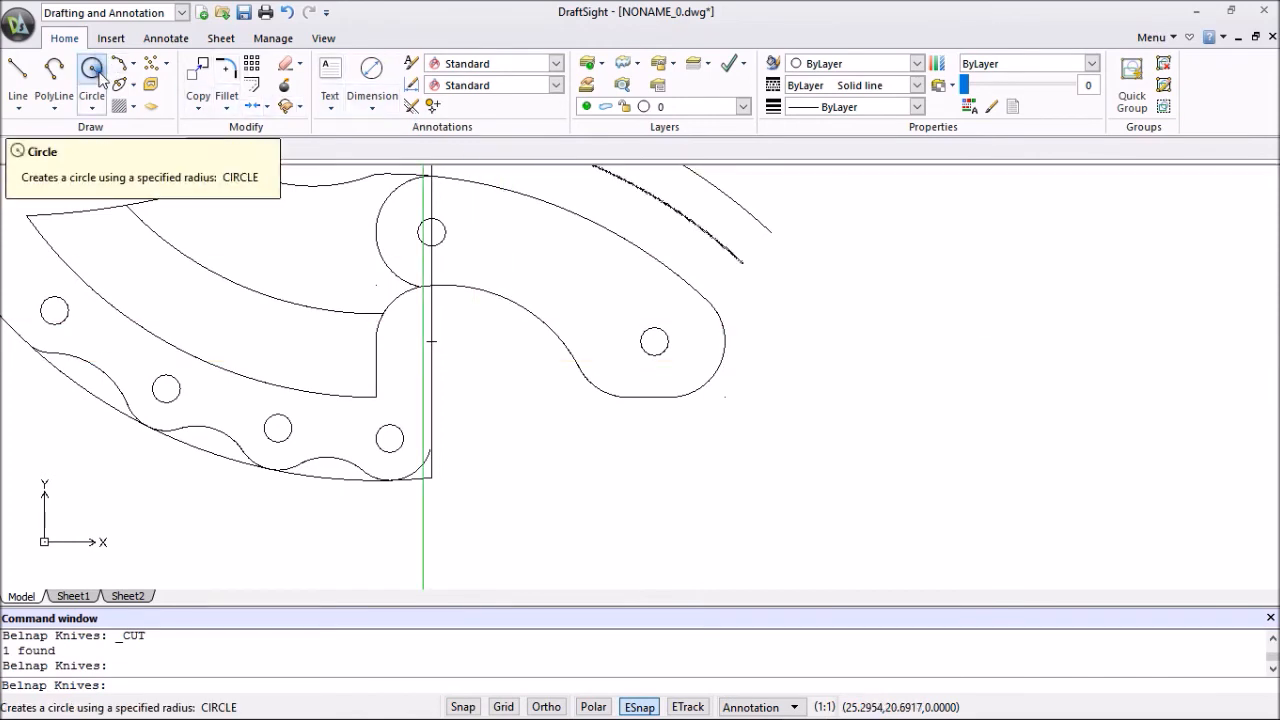
left_click(253, 84)
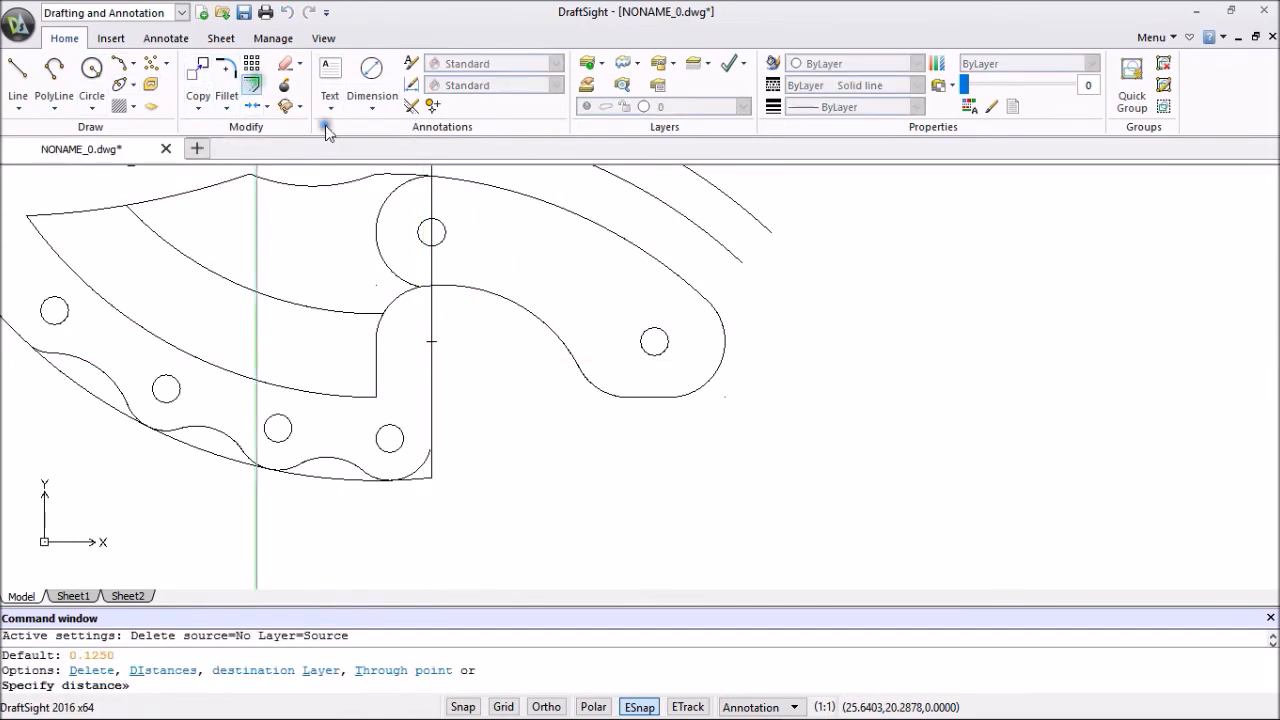
scroll(543, 277, "down", 2)
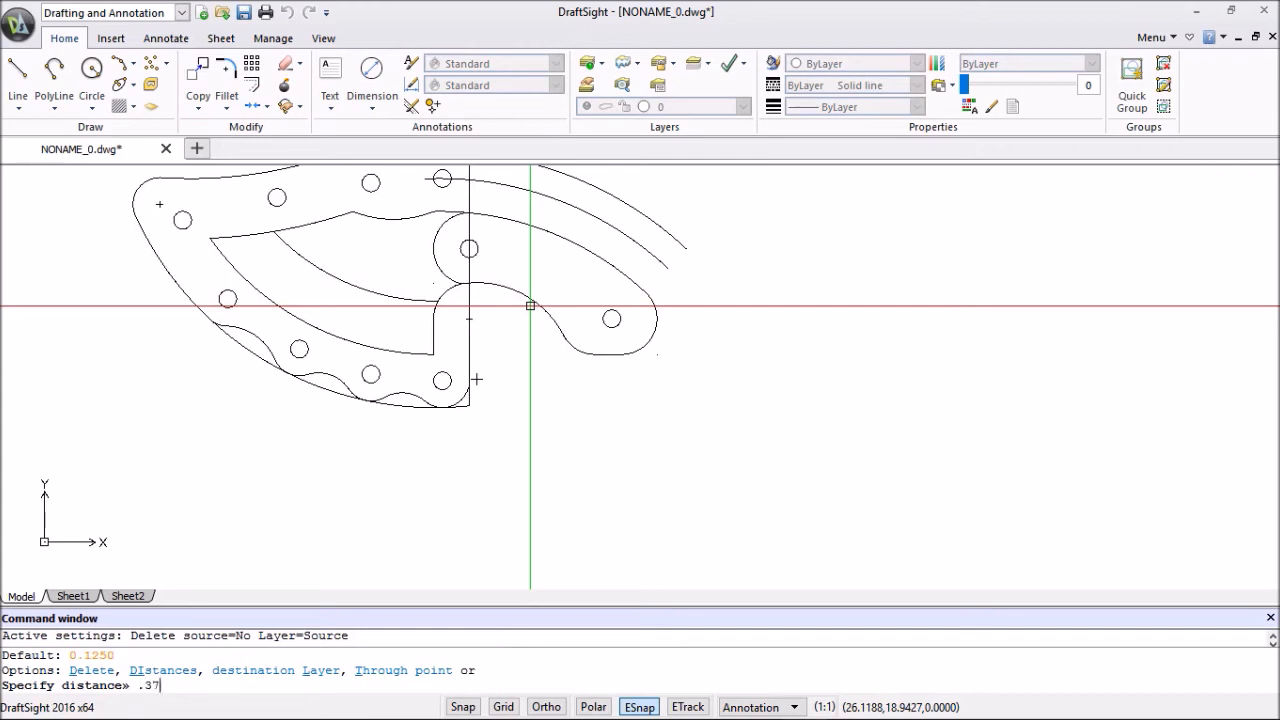
key("Return")
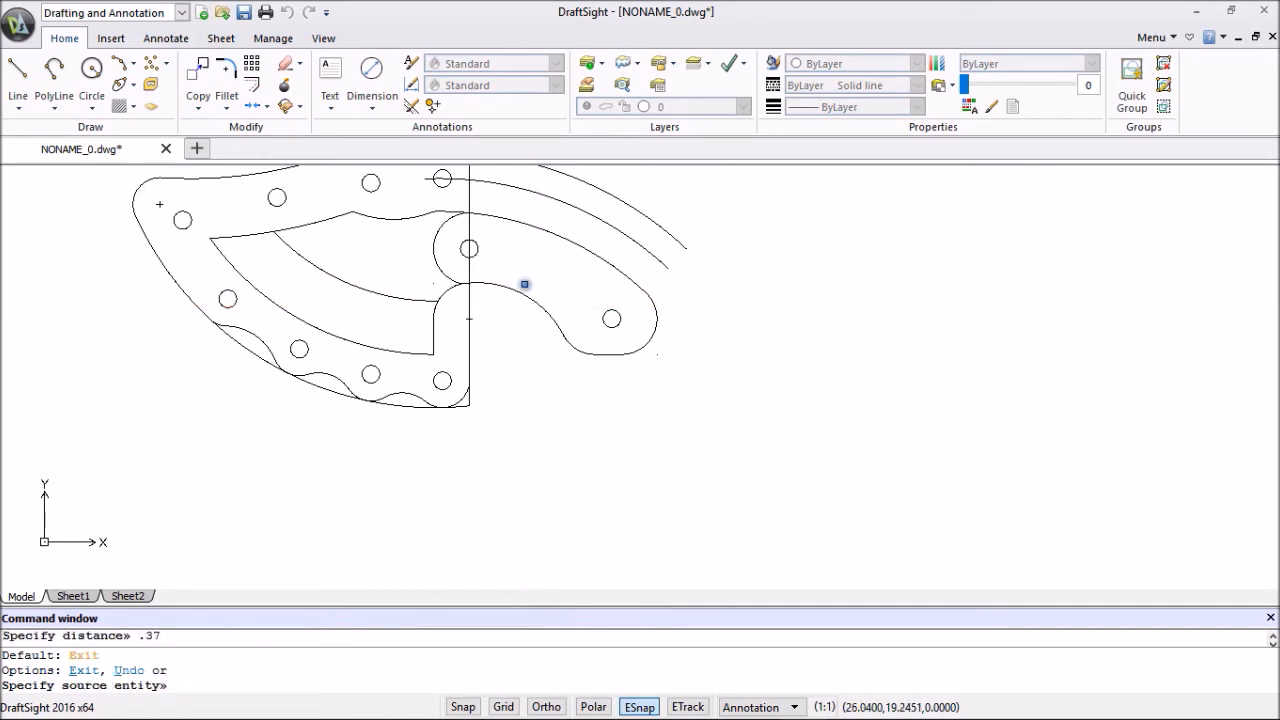
left_click(530, 297)
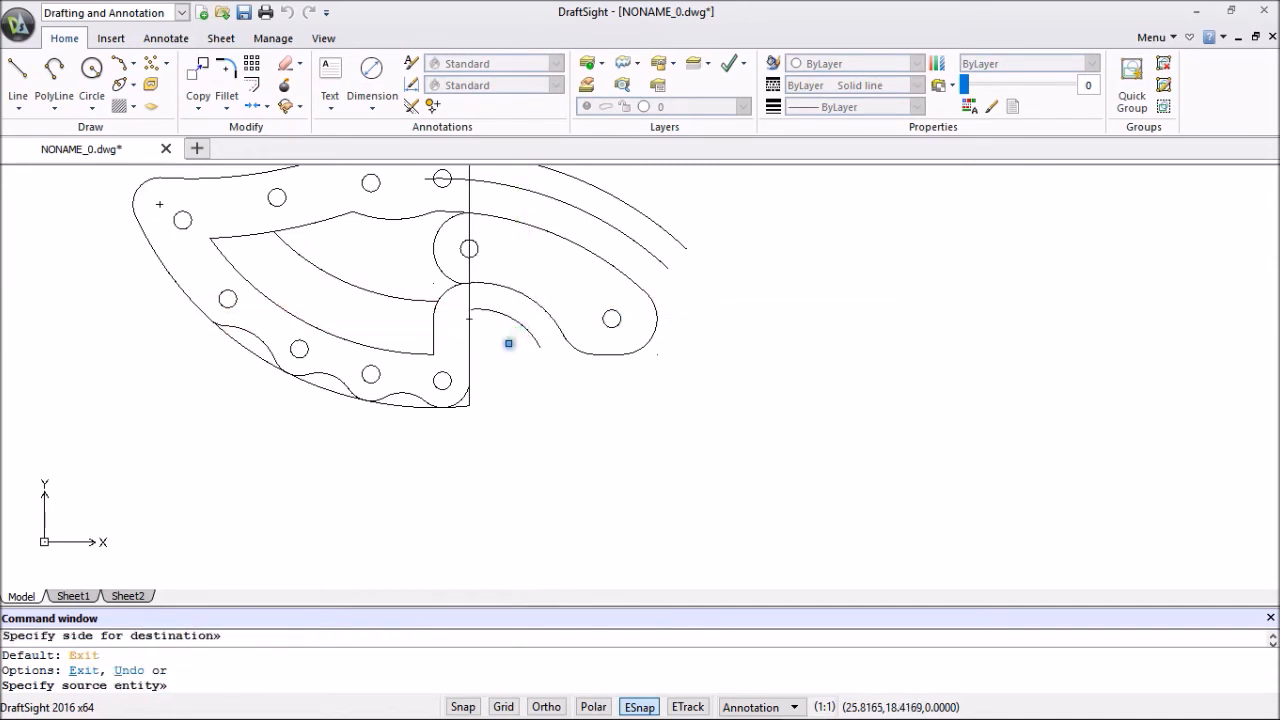
key("Escape")
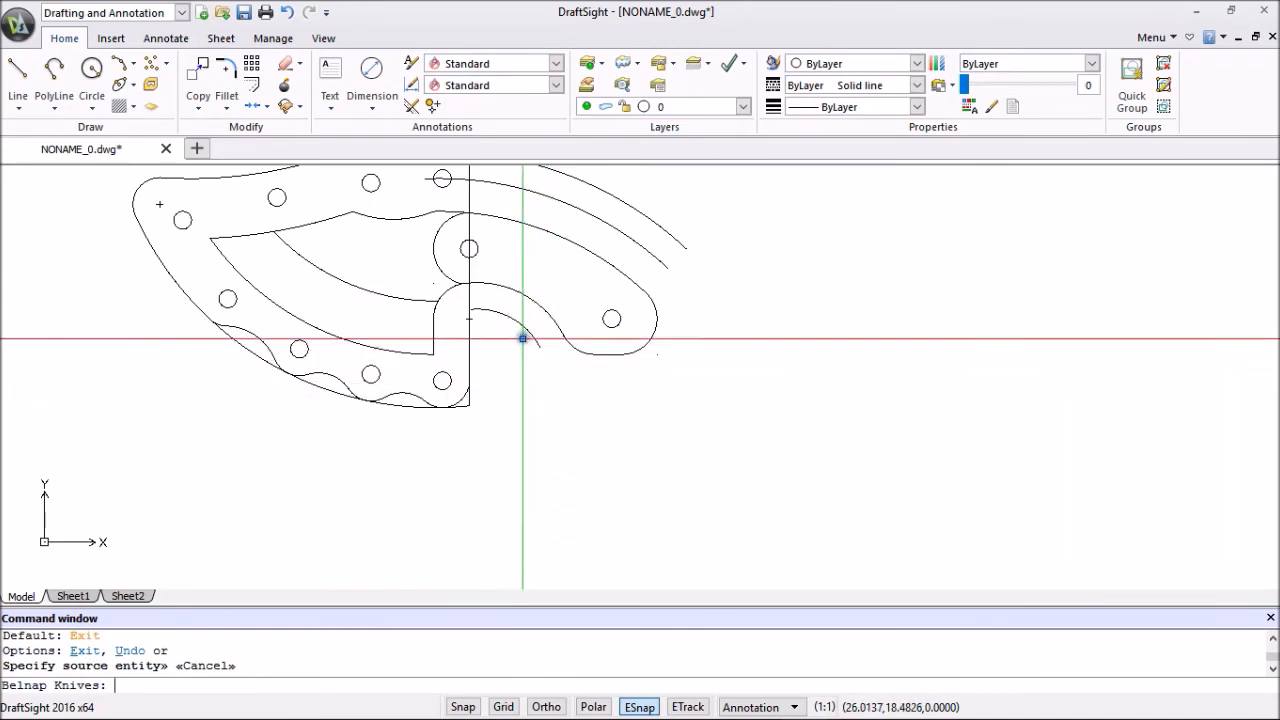
Delete the 0.37 offset arc inside the concave curve beside the vertical line.
left_click(521, 325)
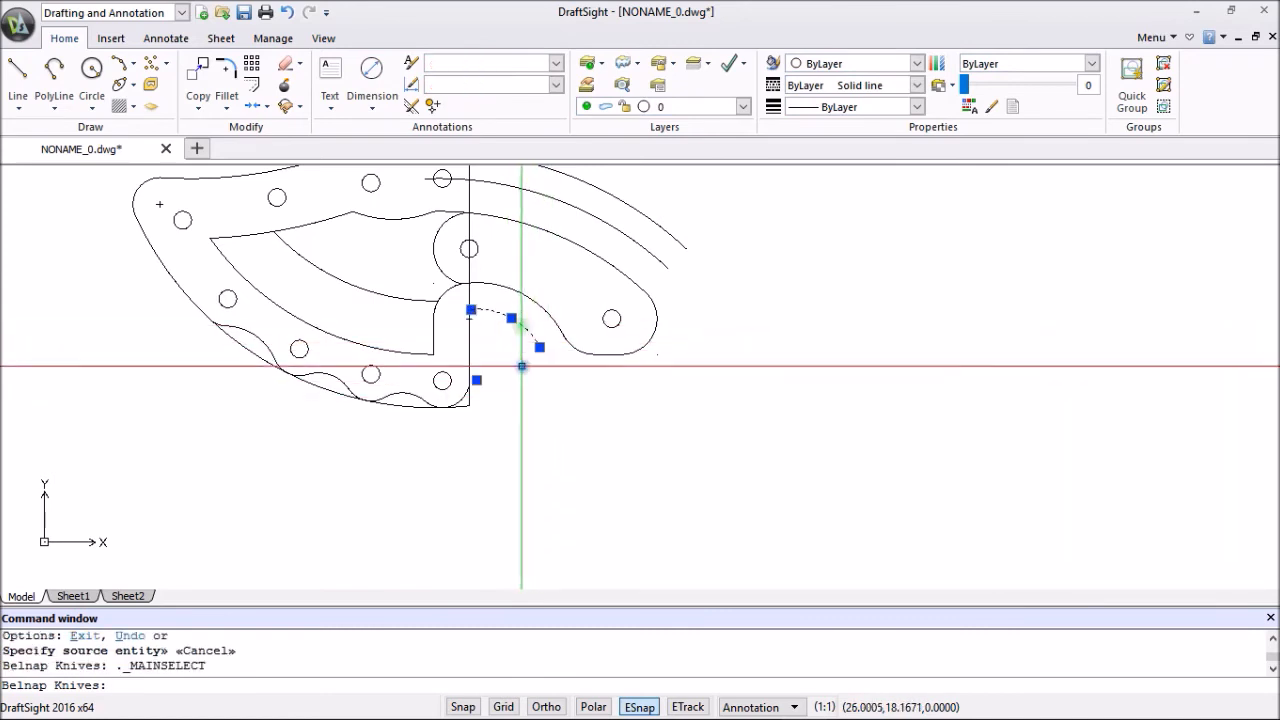
right_click(523, 378)
left_click(584, 181)
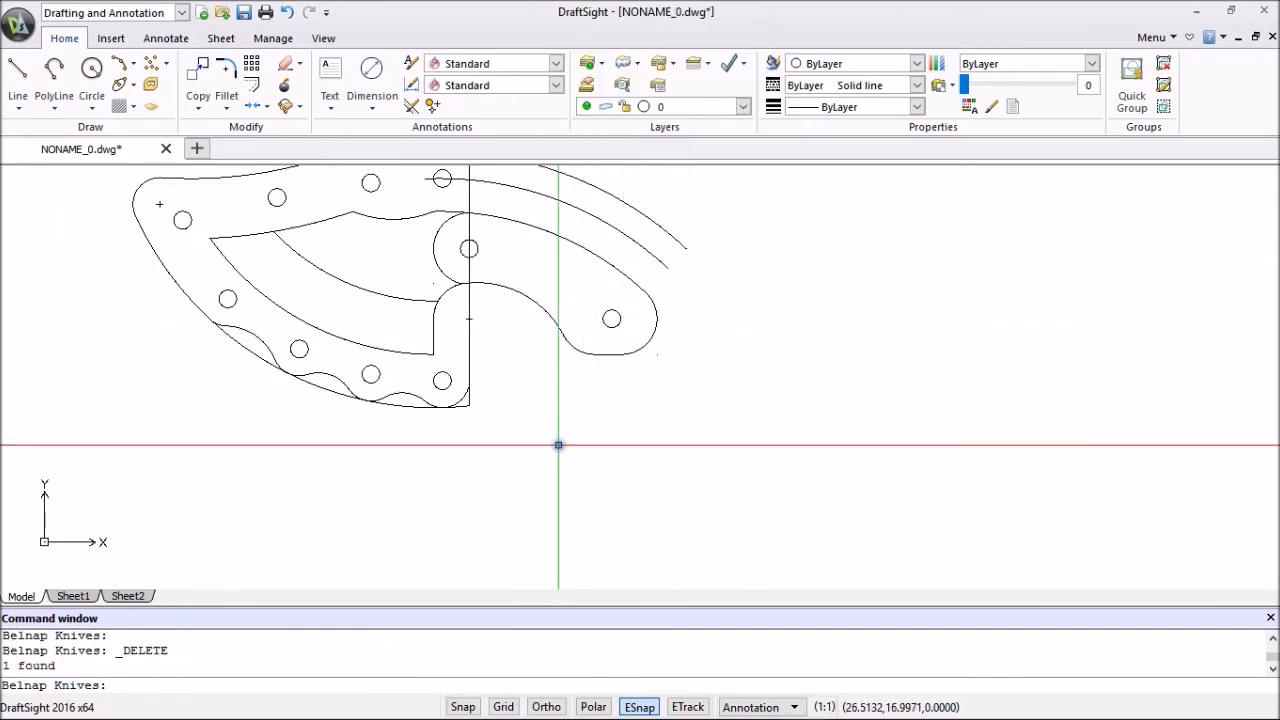
Offset the concave arc beside the vertical line and its adjoining small arc by 0.46 toward the outside of the pivoted piece.
right_click(557, 443)
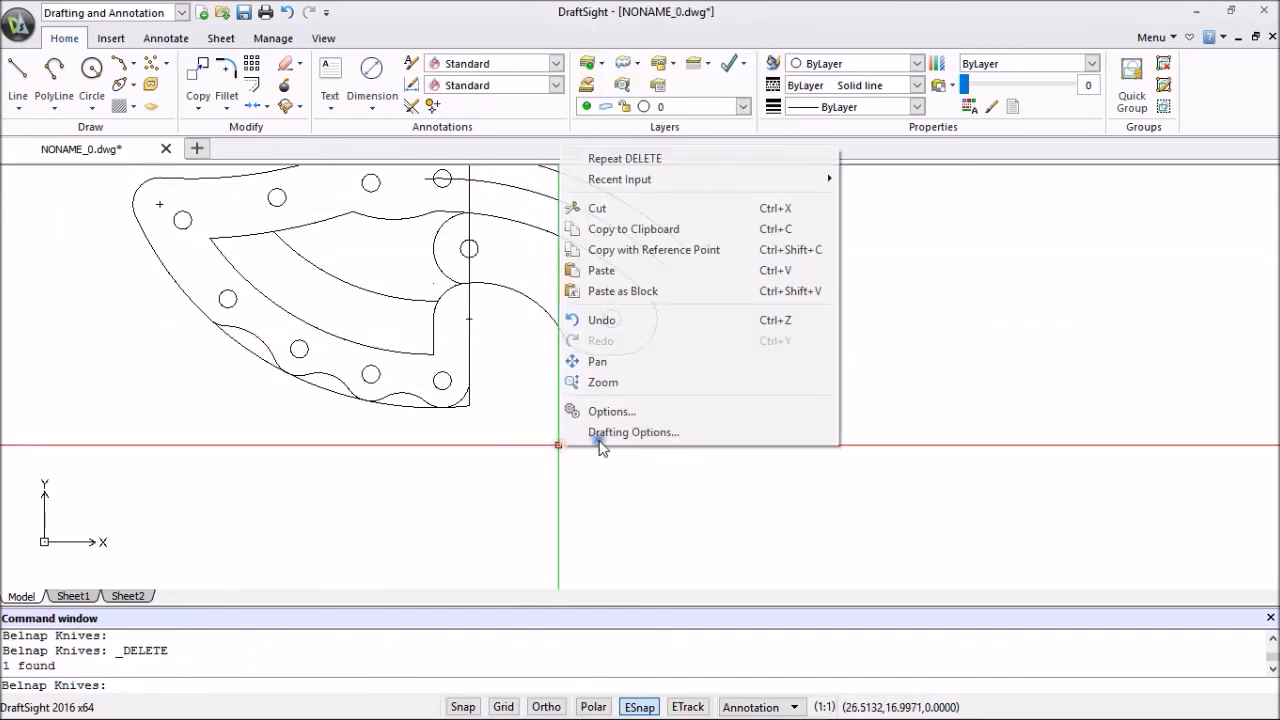
left_click(258, 91)
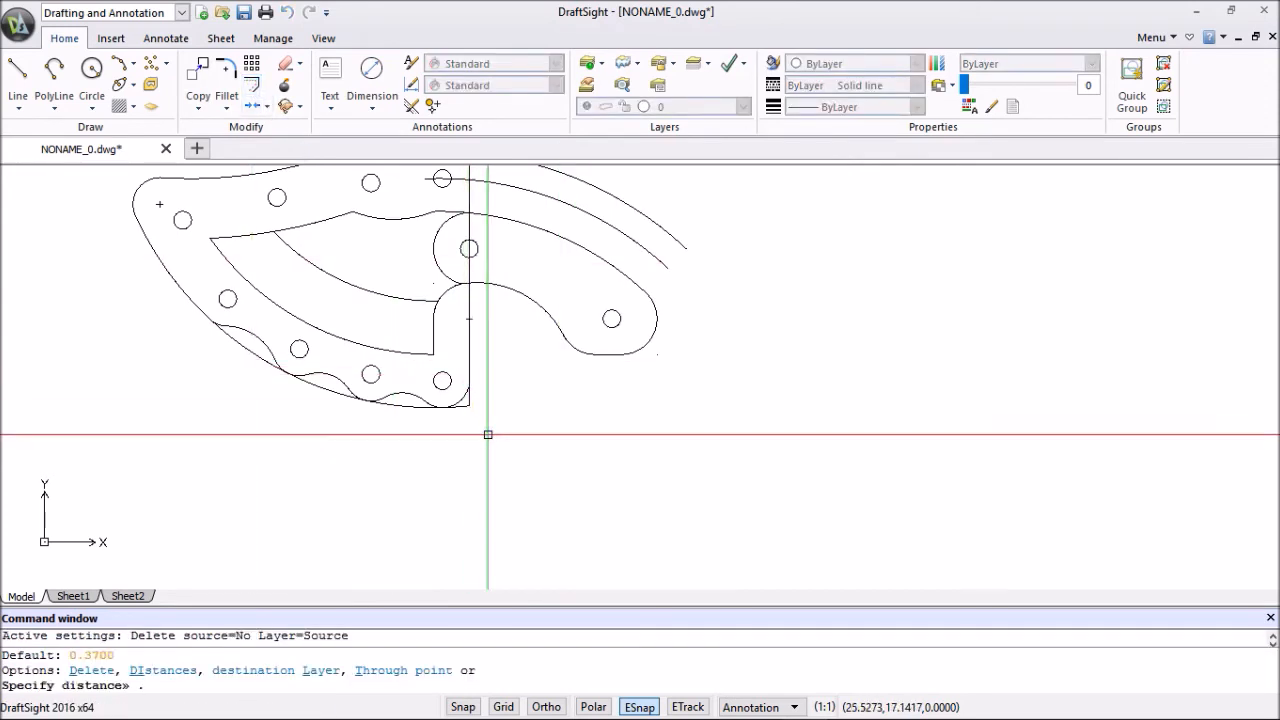
key("Return")
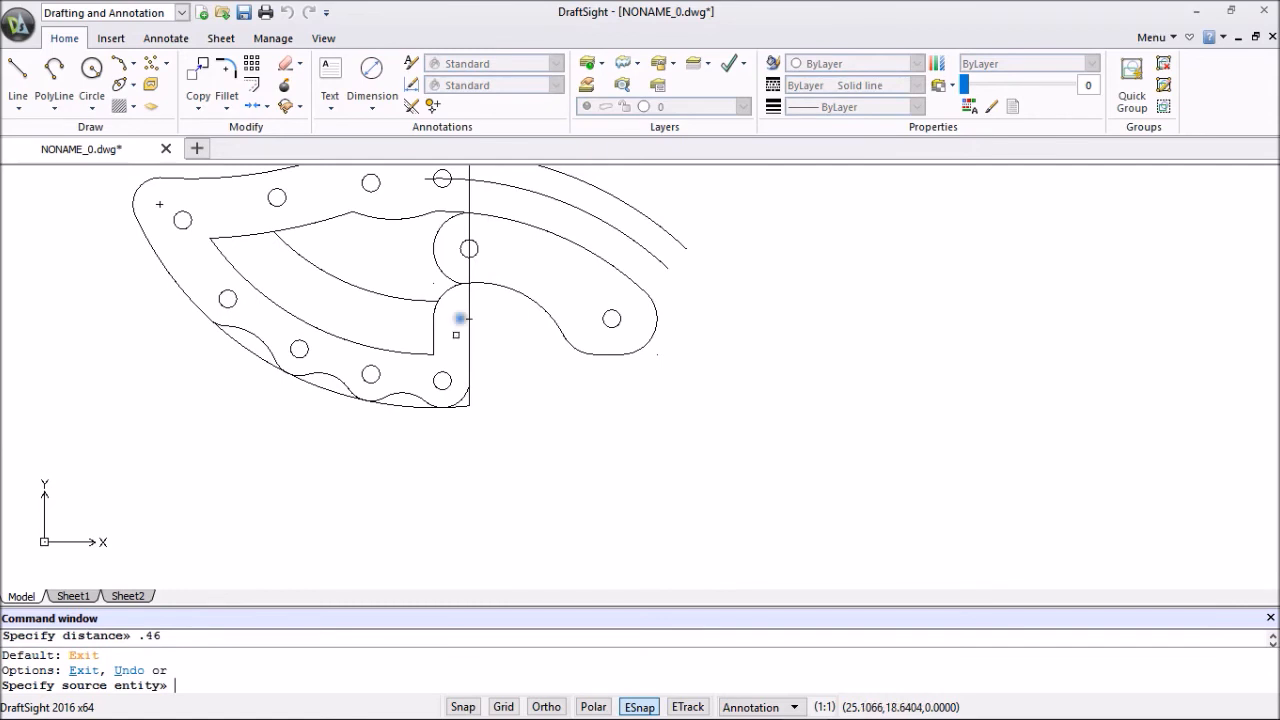
left_click(514, 288)
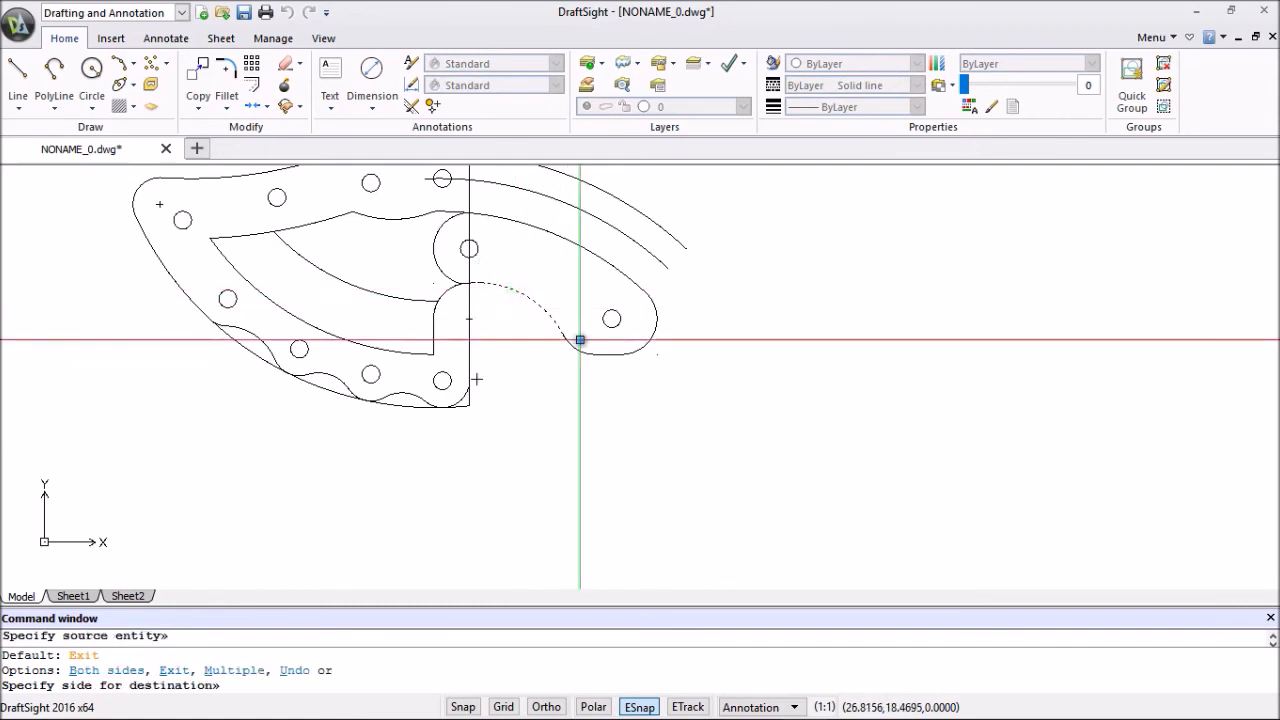
left_click(545, 345)
left_click(566, 346)
left_click(566, 365)
Offset the short straight lower edge and the two rounded-end arcs of the pivoted piece outward by 0.46.
left_click(610, 354)
left_click(620, 385)
left_click(637, 353)
left_click(655, 382)
left_click(654, 309)
left_click(702, 316)
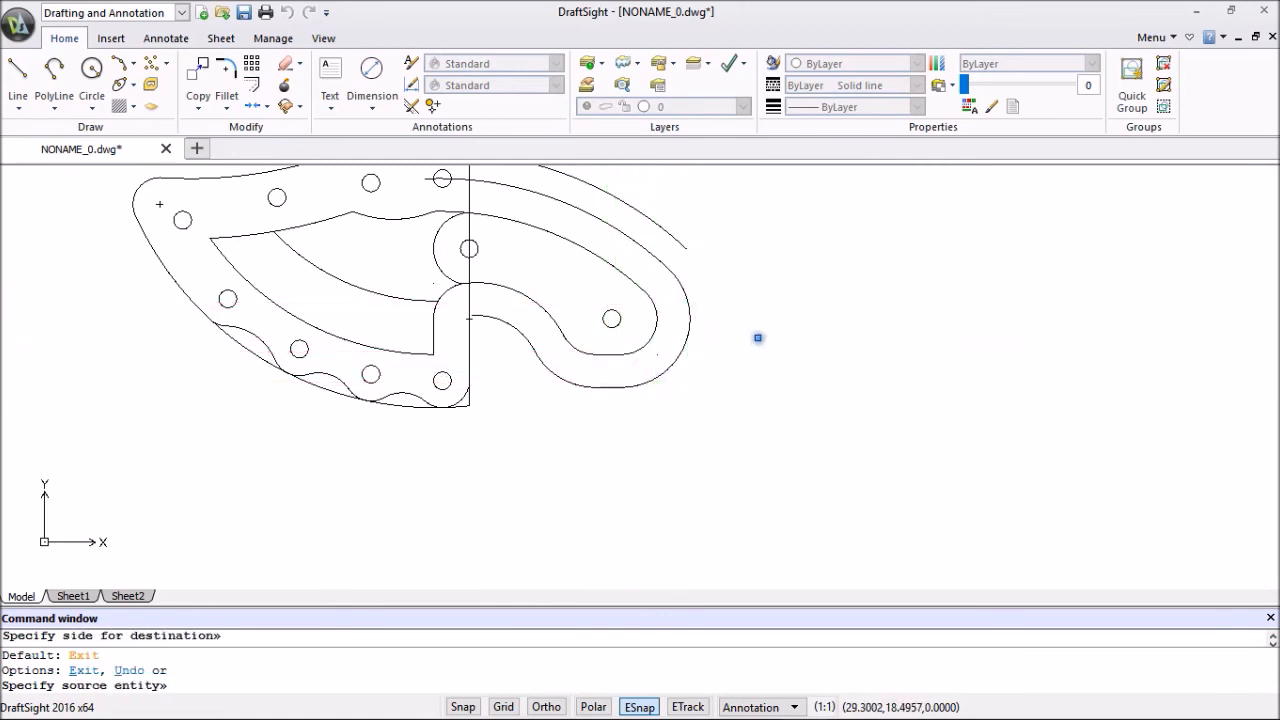
key("Escape")
scroll(757, 337, "down", 3)
scroll(766, 343, "up", 2)
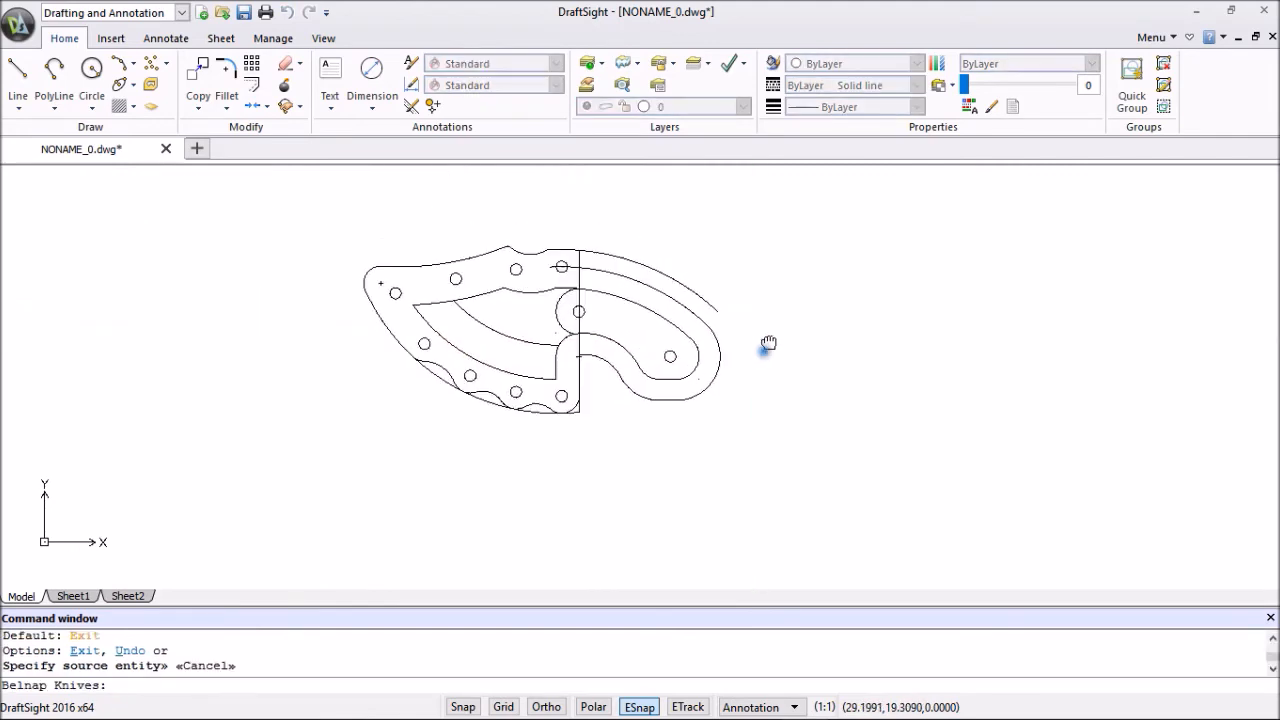
scroll(690, 340, "up", 3)
scroll(677, 290, "down", 2)
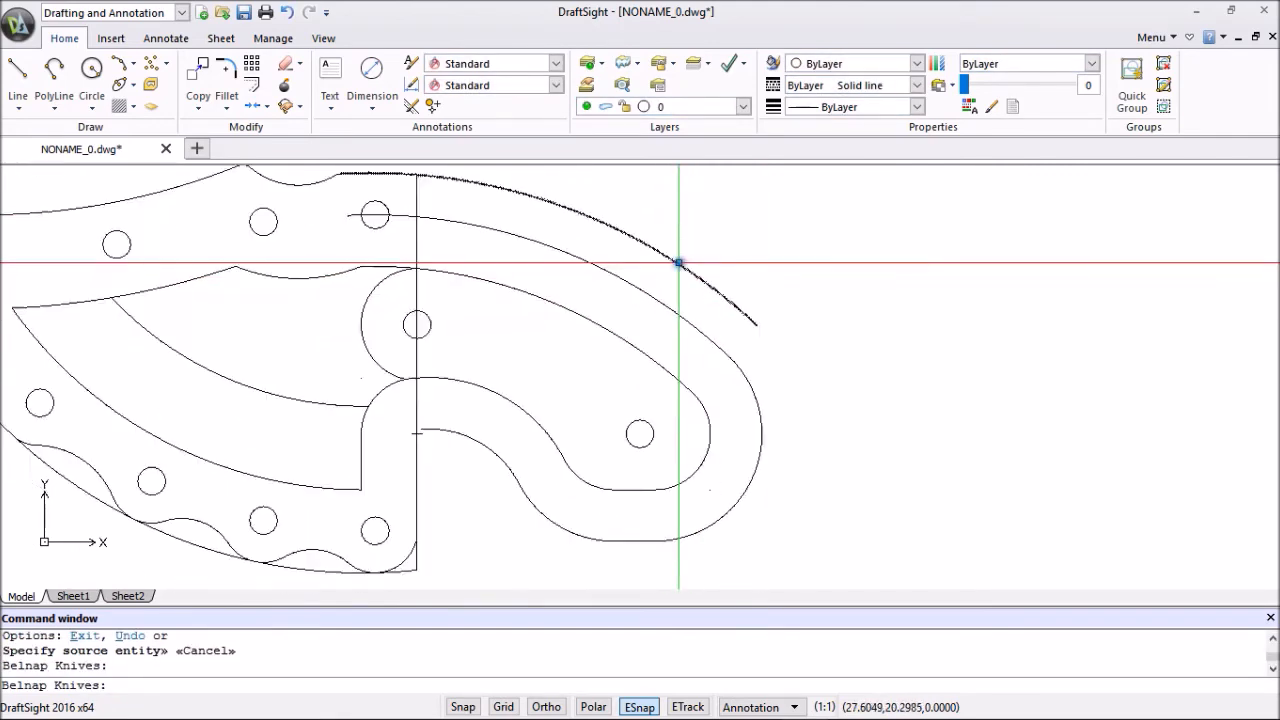
left_click(632, 237)
right_click(710, 223)
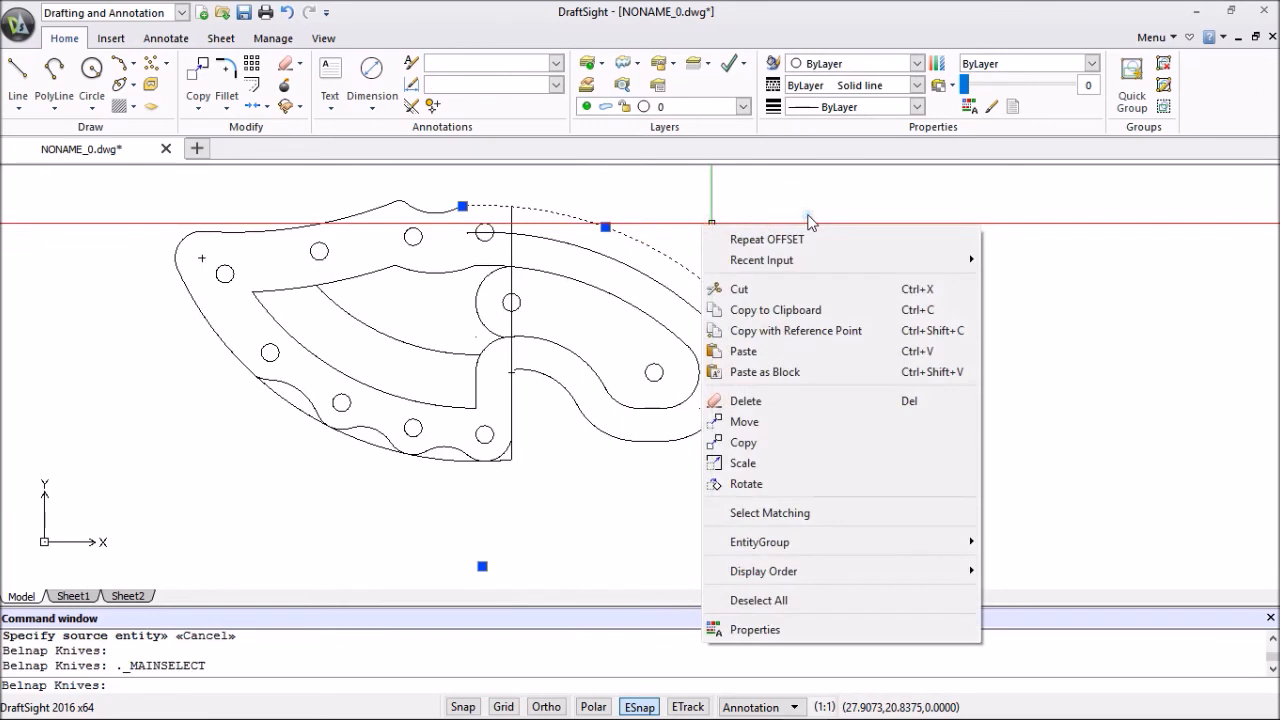
left_click(809, 216)
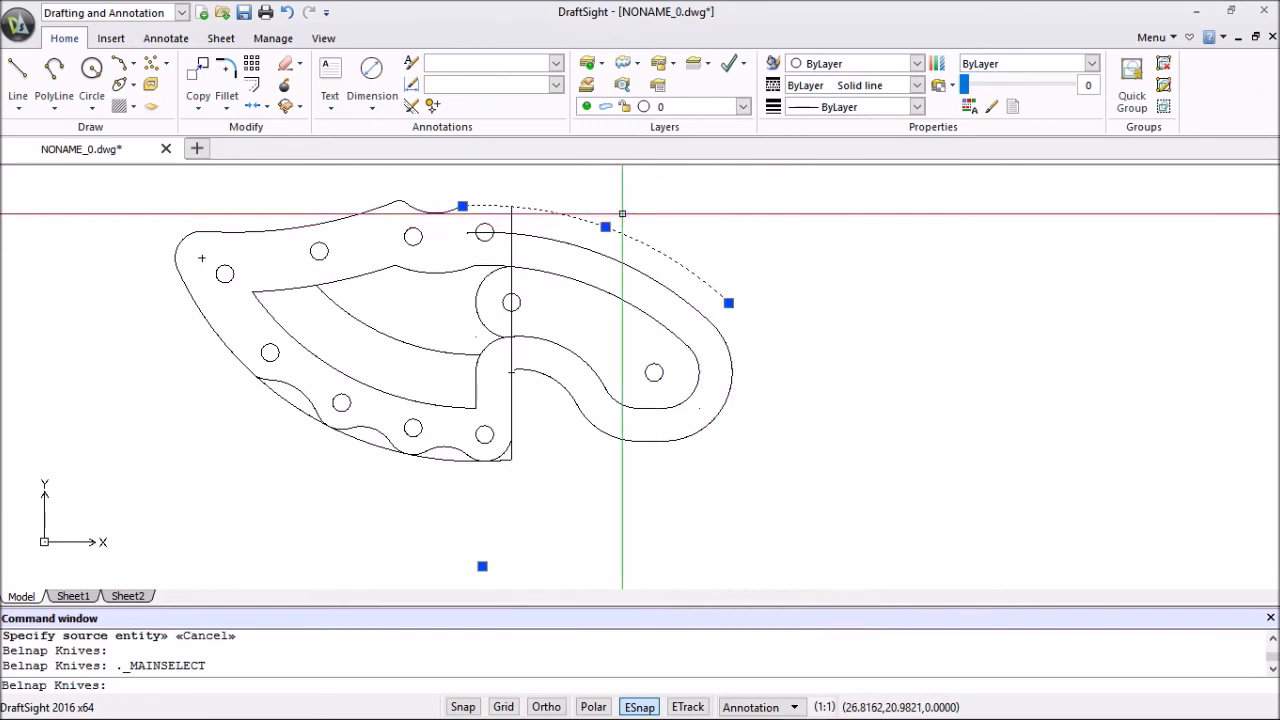
key("Escape")
key("Escape")
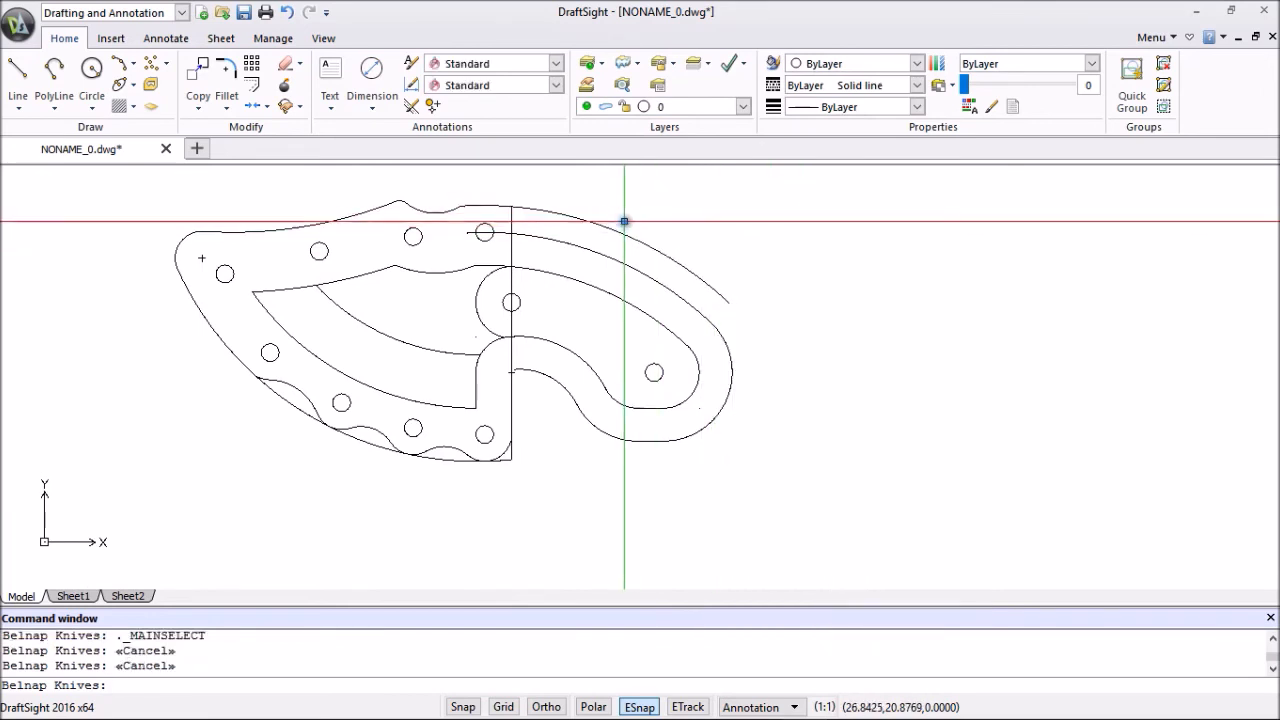
Trim the middle offset arc left of the vertical line and the outermost upper arc right of it, using that line as cutting edge.
left_click(229, 113)
left_click(266, 175)
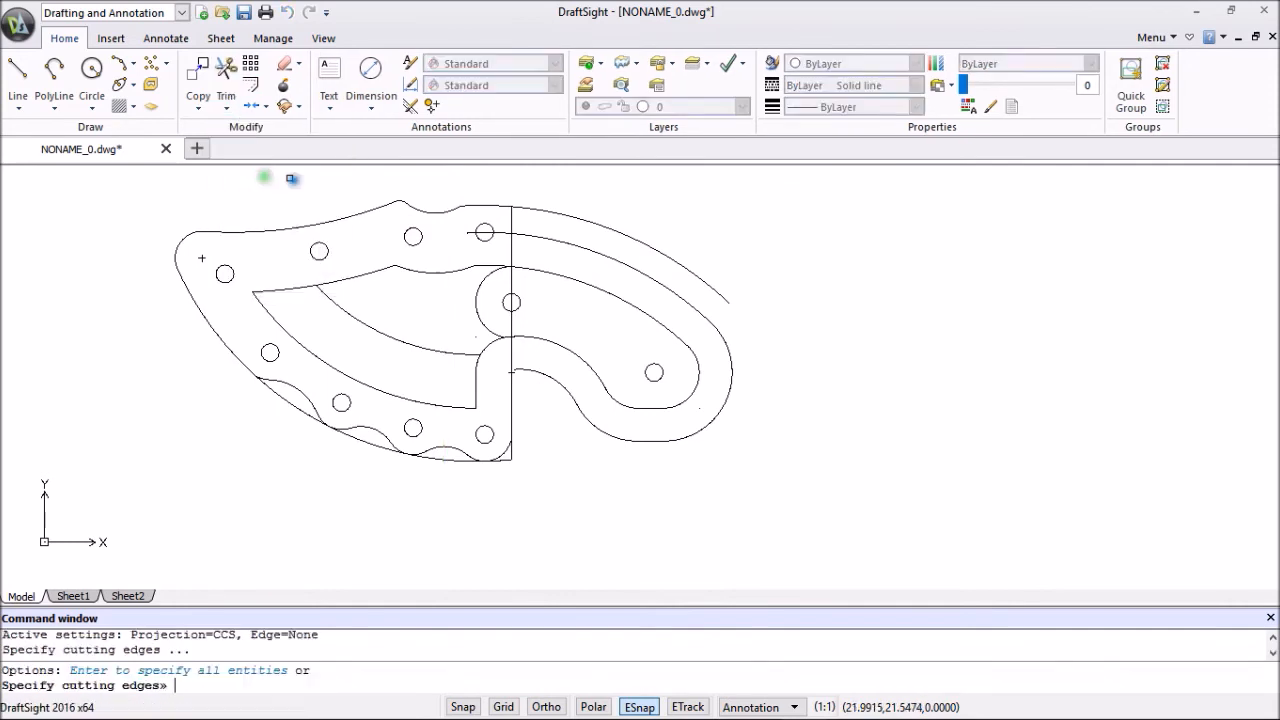
scroll(512, 265, "up", 3)
scroll(606, 251, "down", 2)
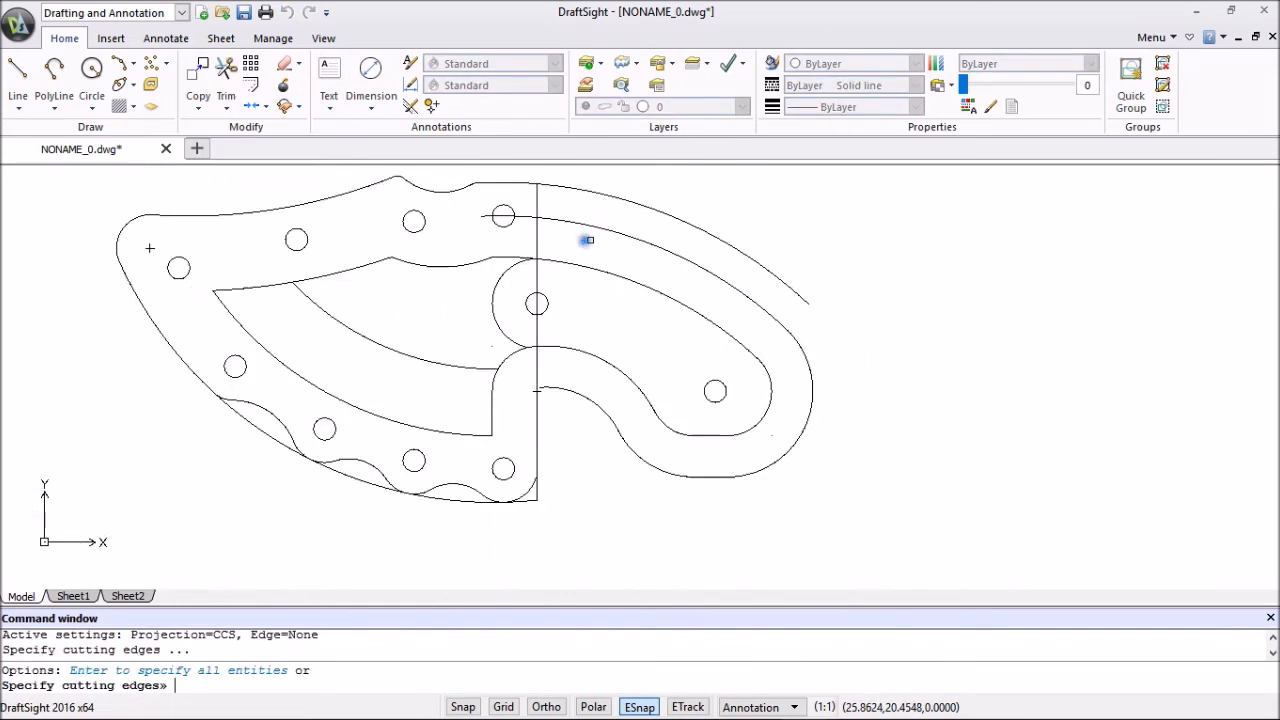
left_click(536, 244)
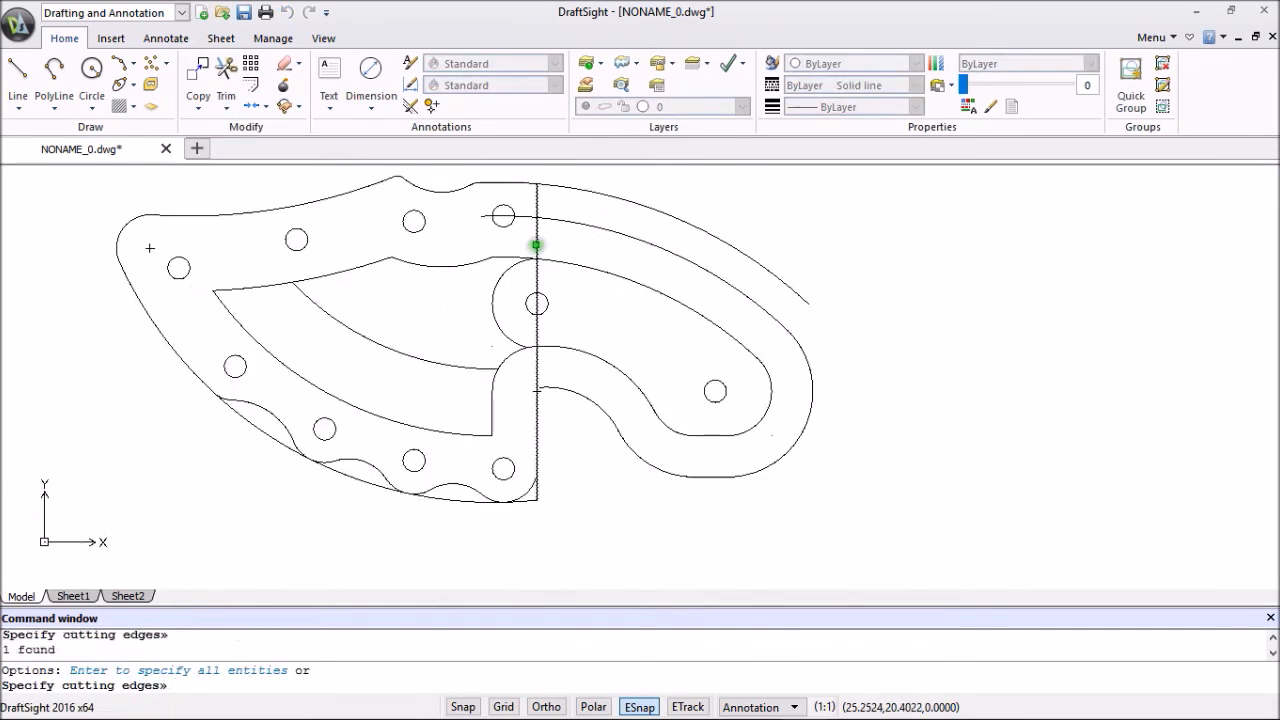
key("Return")
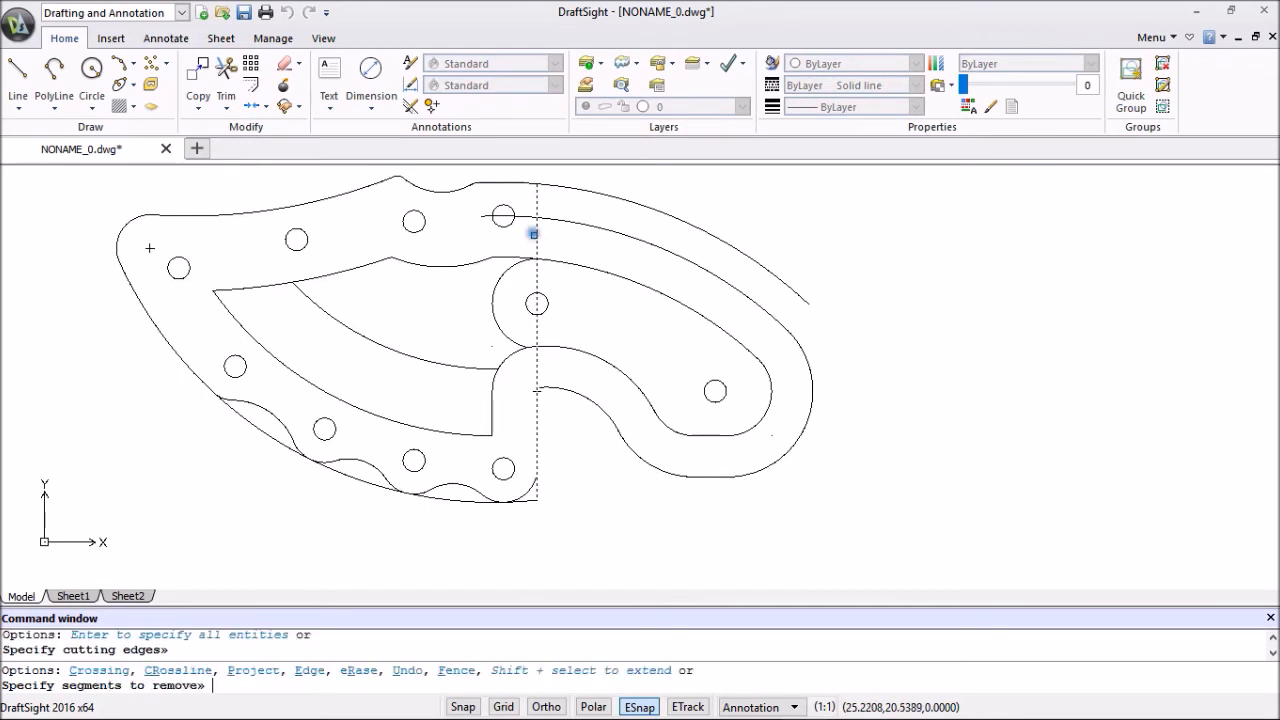
left_click(518, 215)
left_click(563, 186)
scroll(533, 403, "up", 3)
scroll(533, 404, "down", 3)
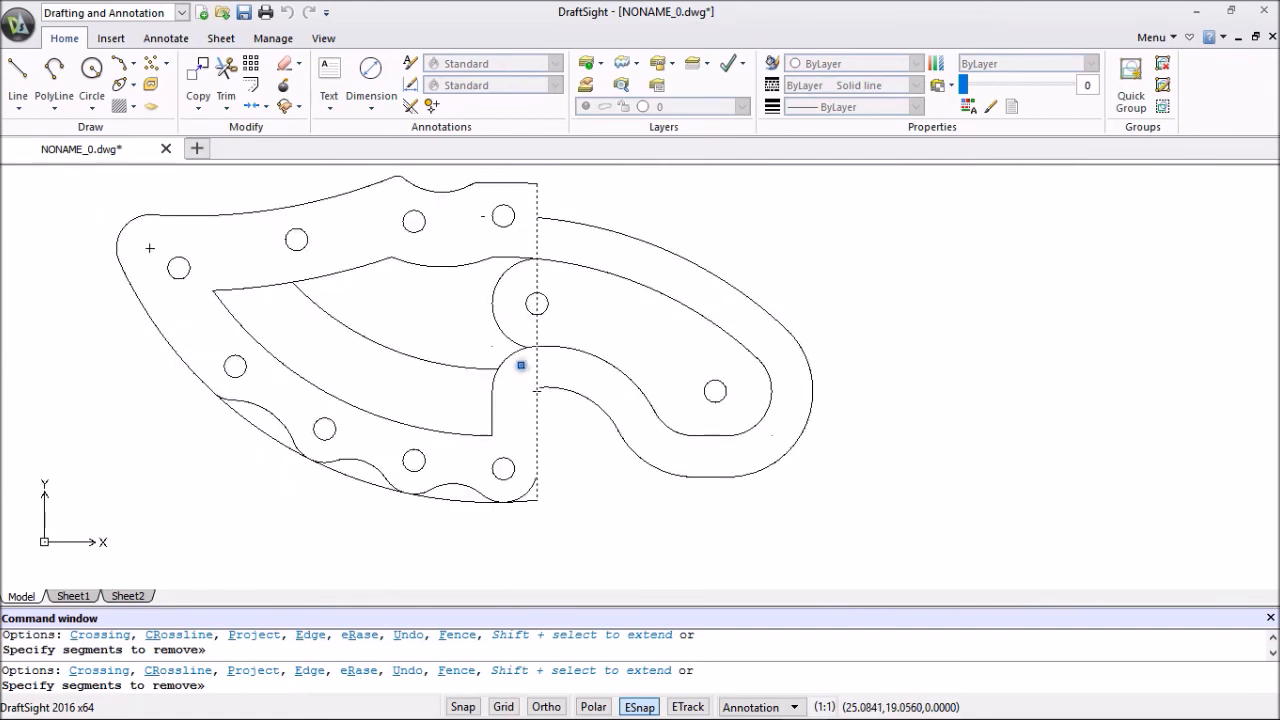
key("Escape")
key("Escape")
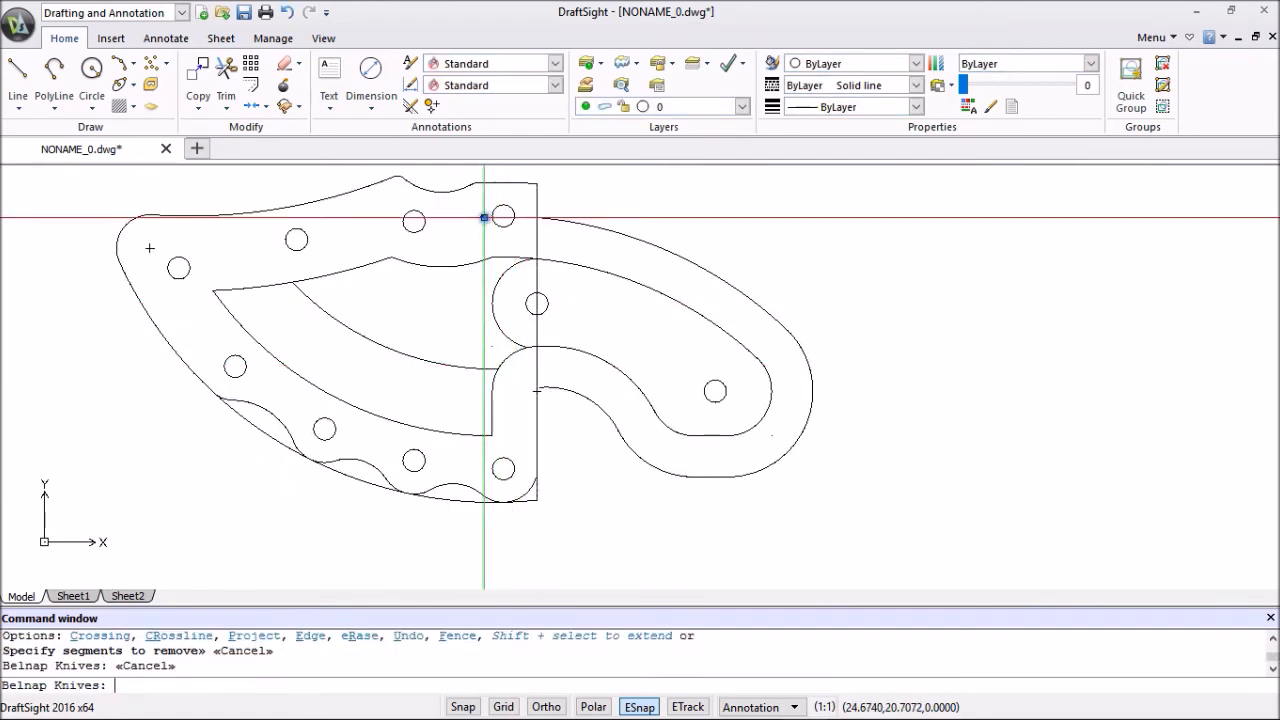
Cut the tiny leftover arc segment just left of the upper hole nearest the vertical line.
left_click(484, 216)
right_click(569, 474)
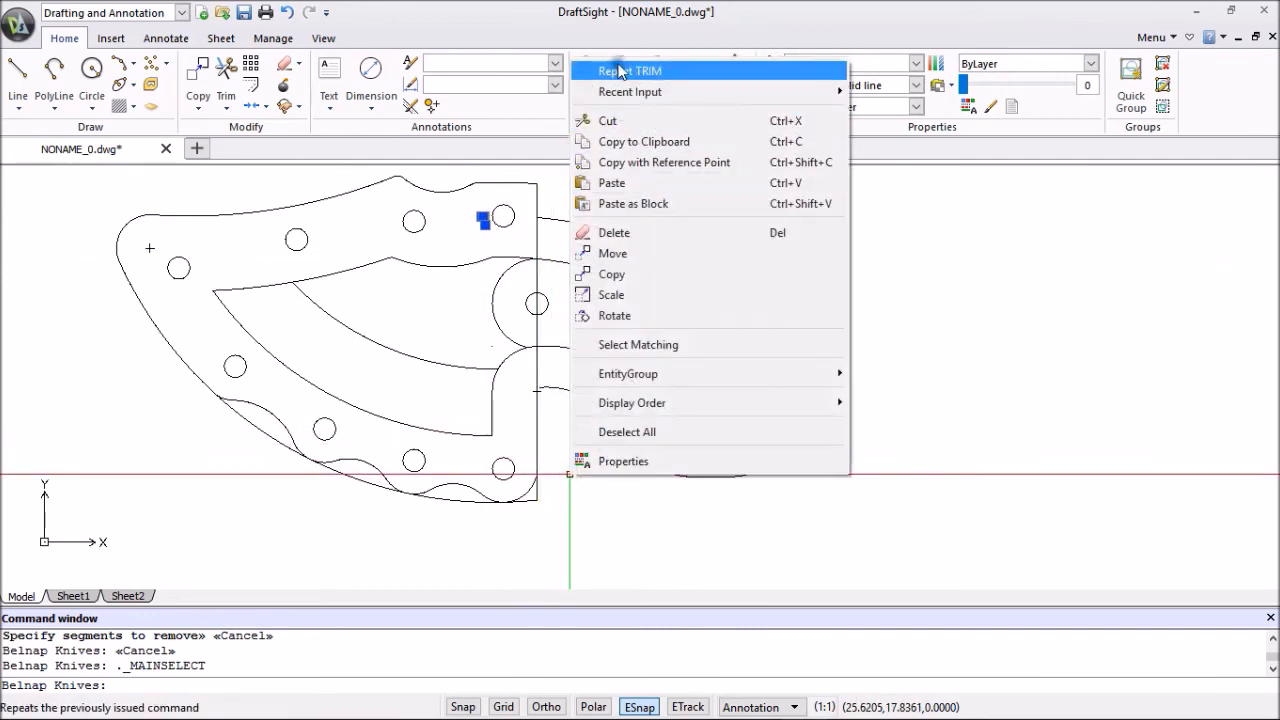
left_click(600, 120)
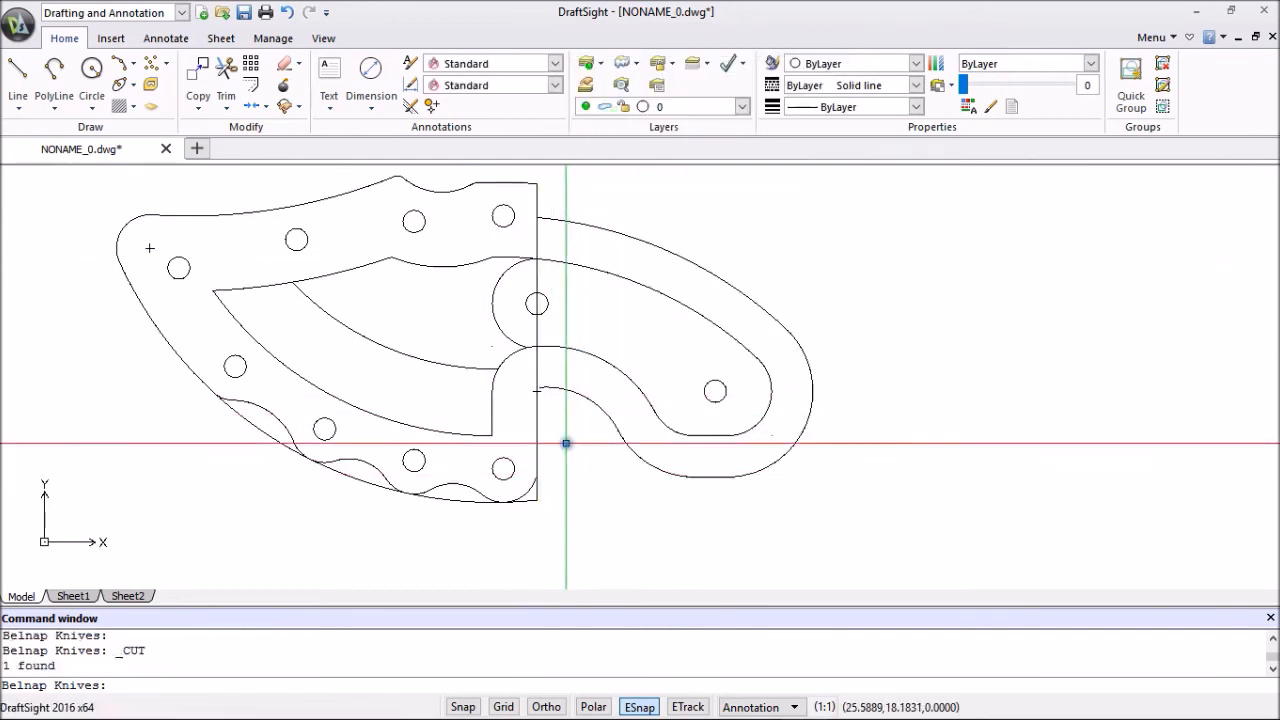
scroll(554, 508, "up", 3)
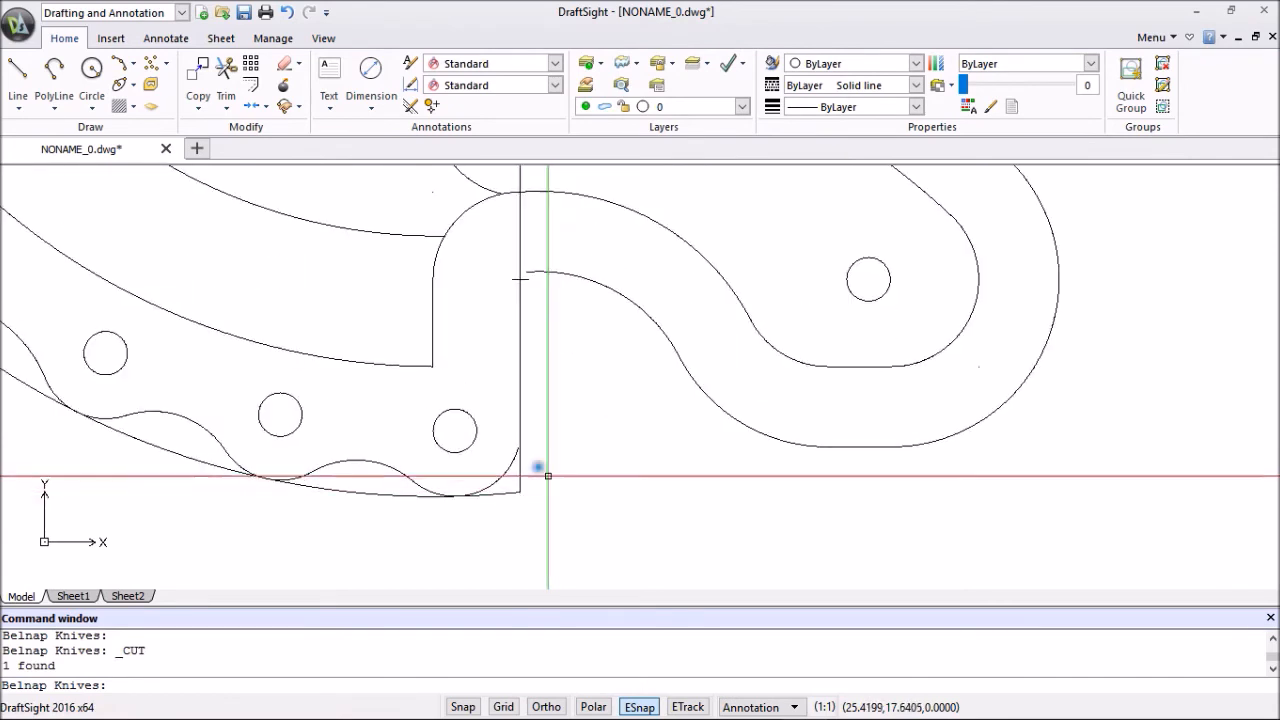
left_click(226, 107)
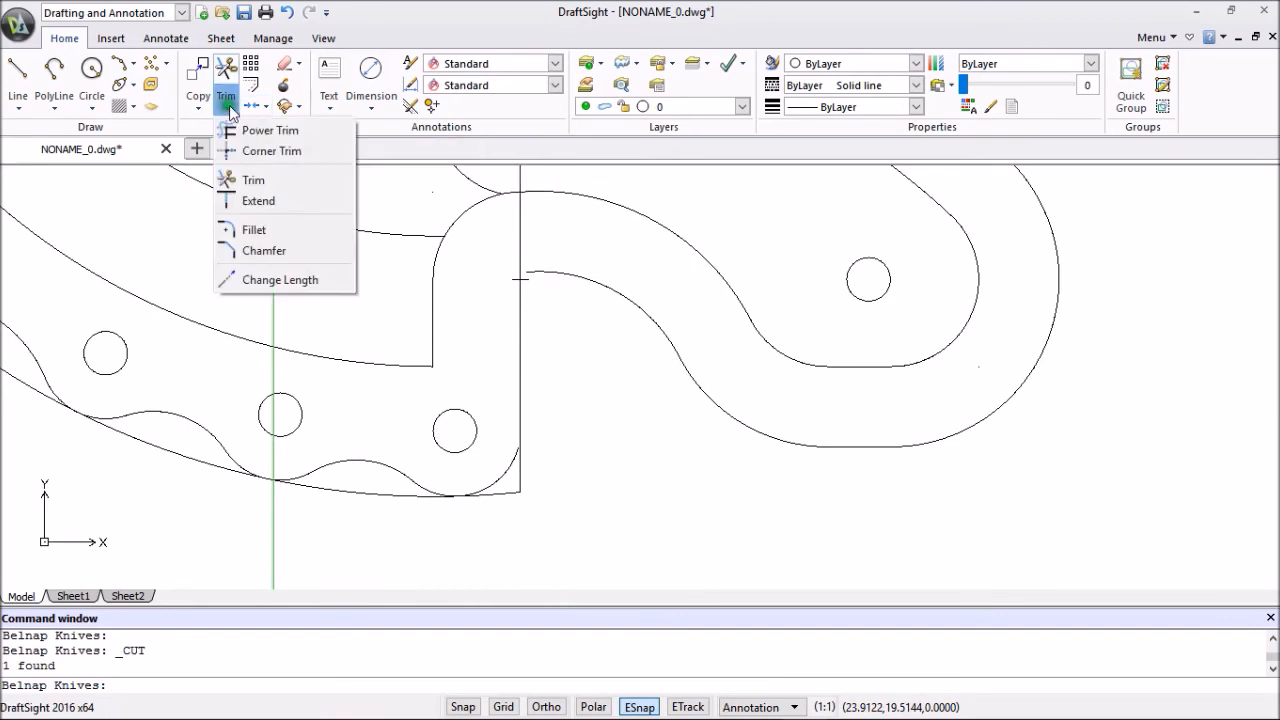
left_click(253, 229)
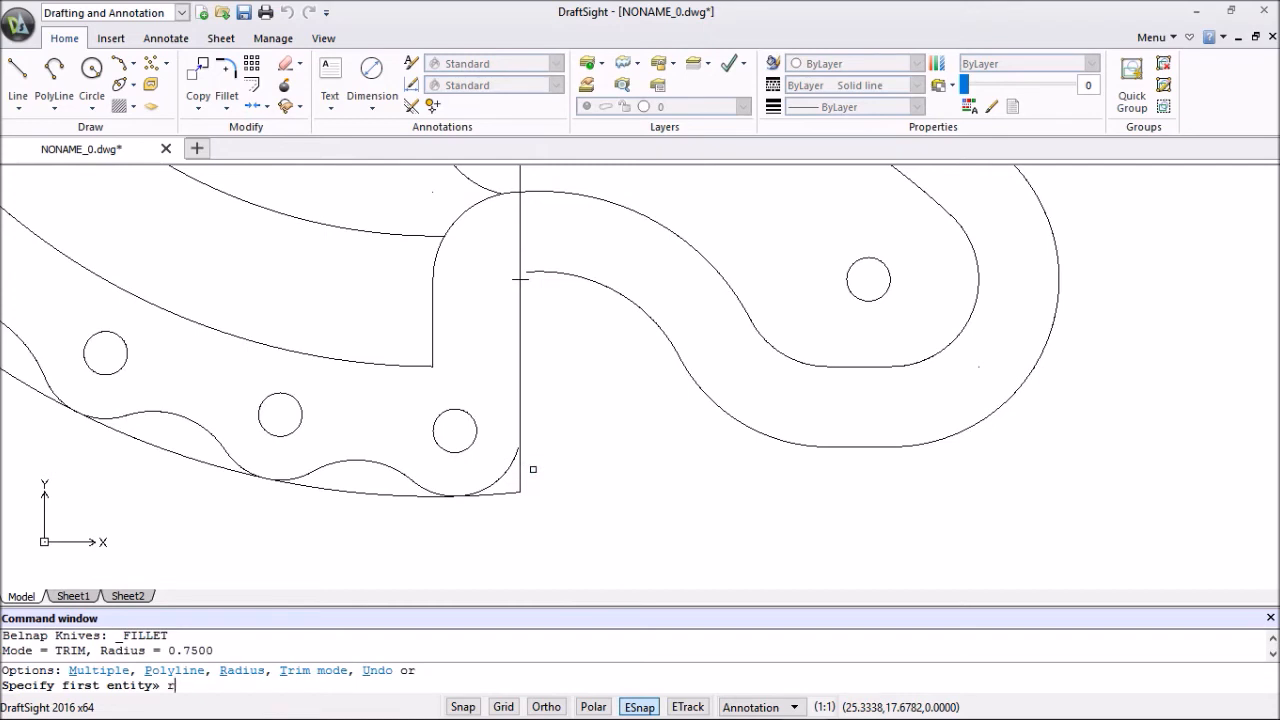
type("r")
key("Return")
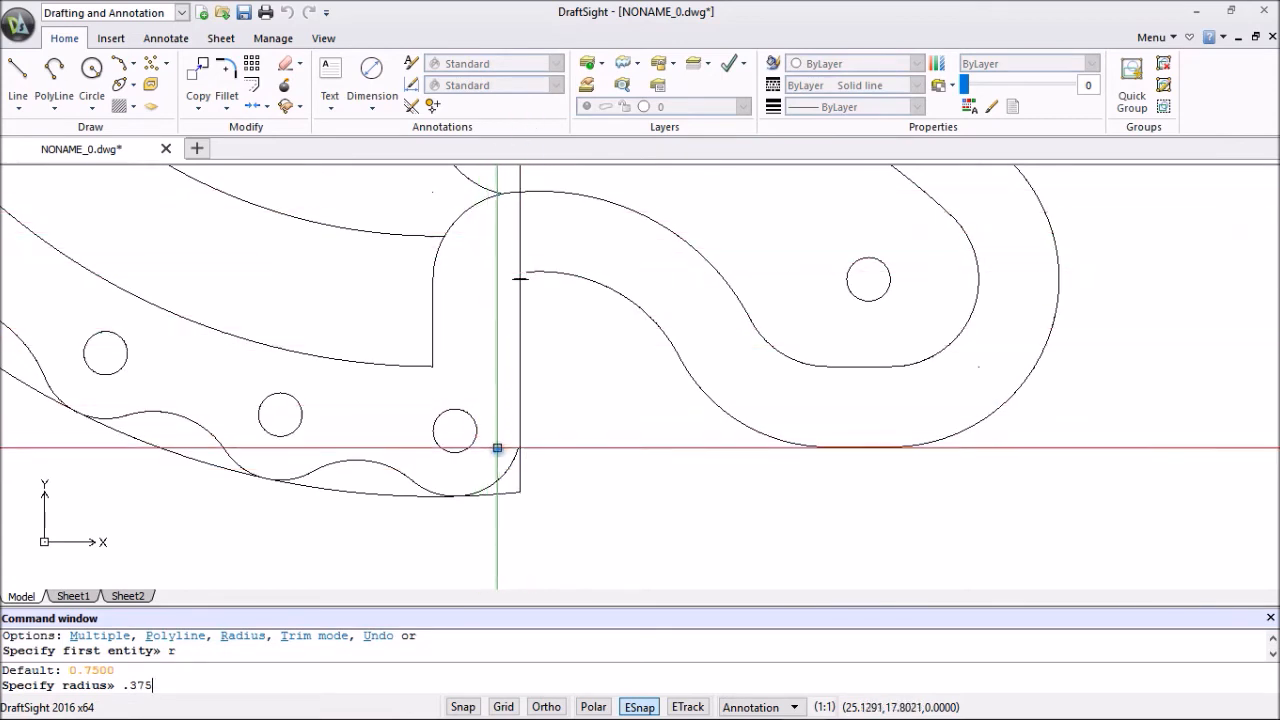
key("Return")
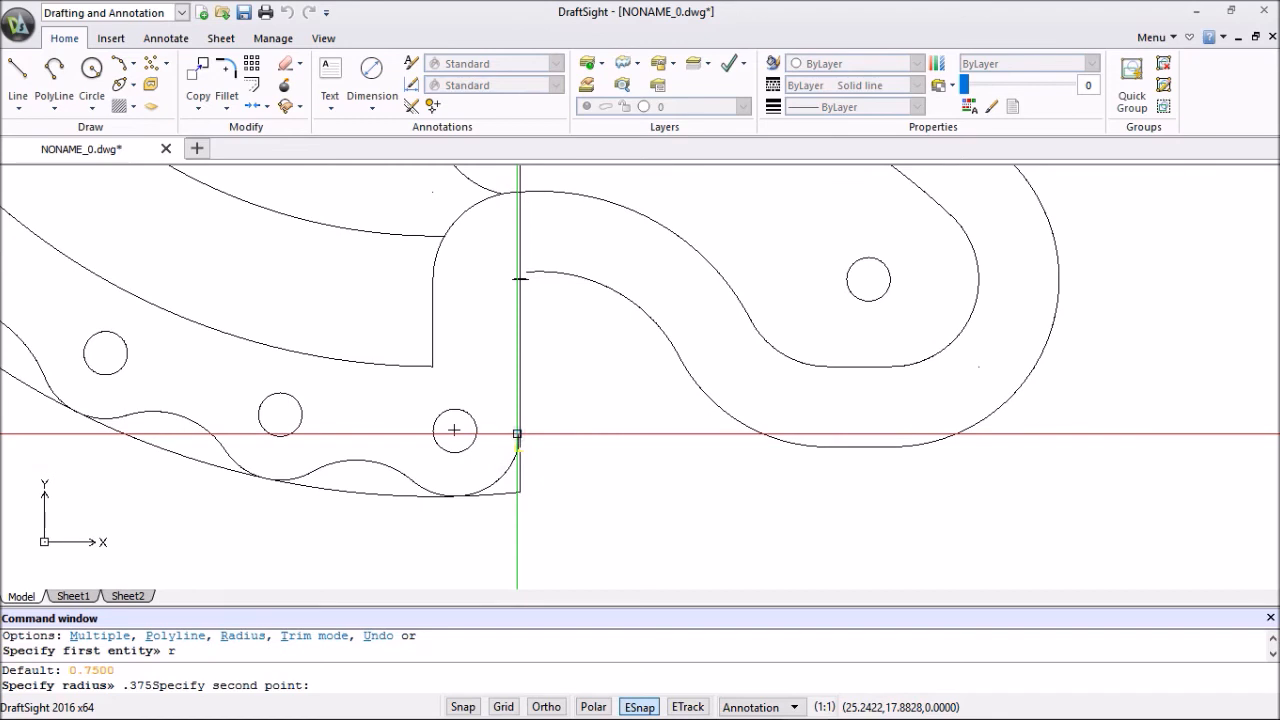
key("Escape")
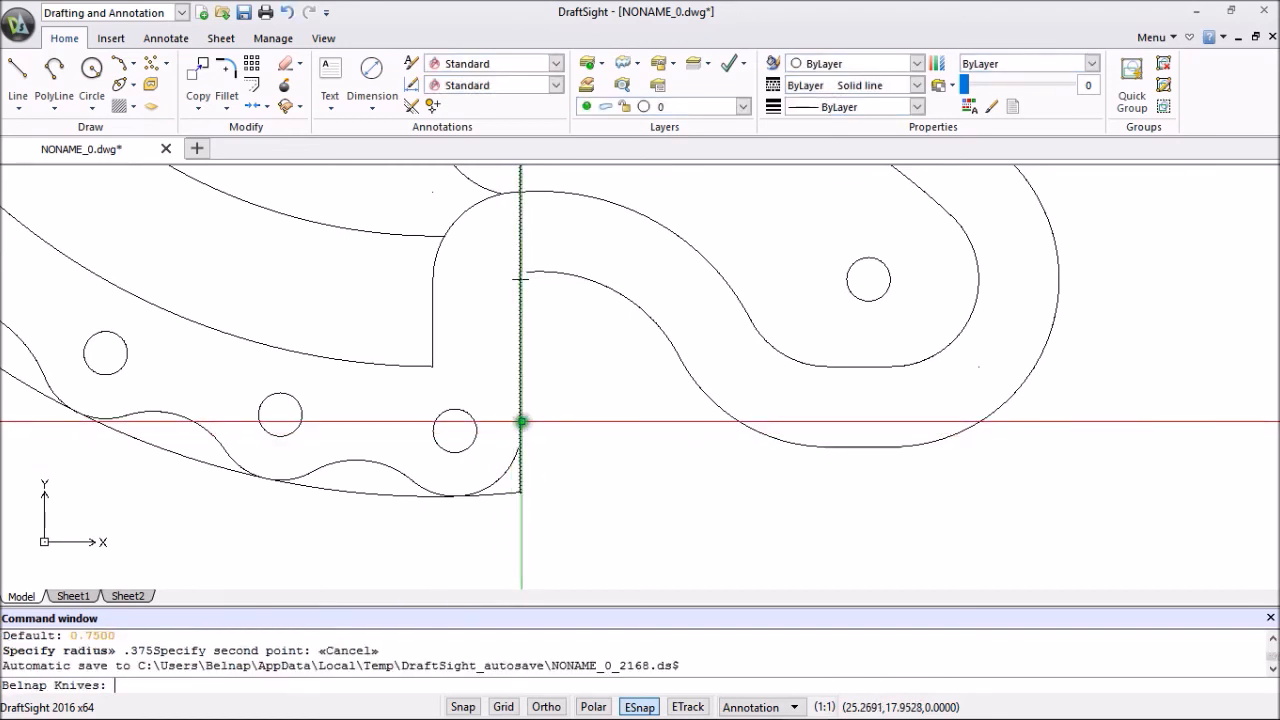
left_click(521, 422)
key("Escape")
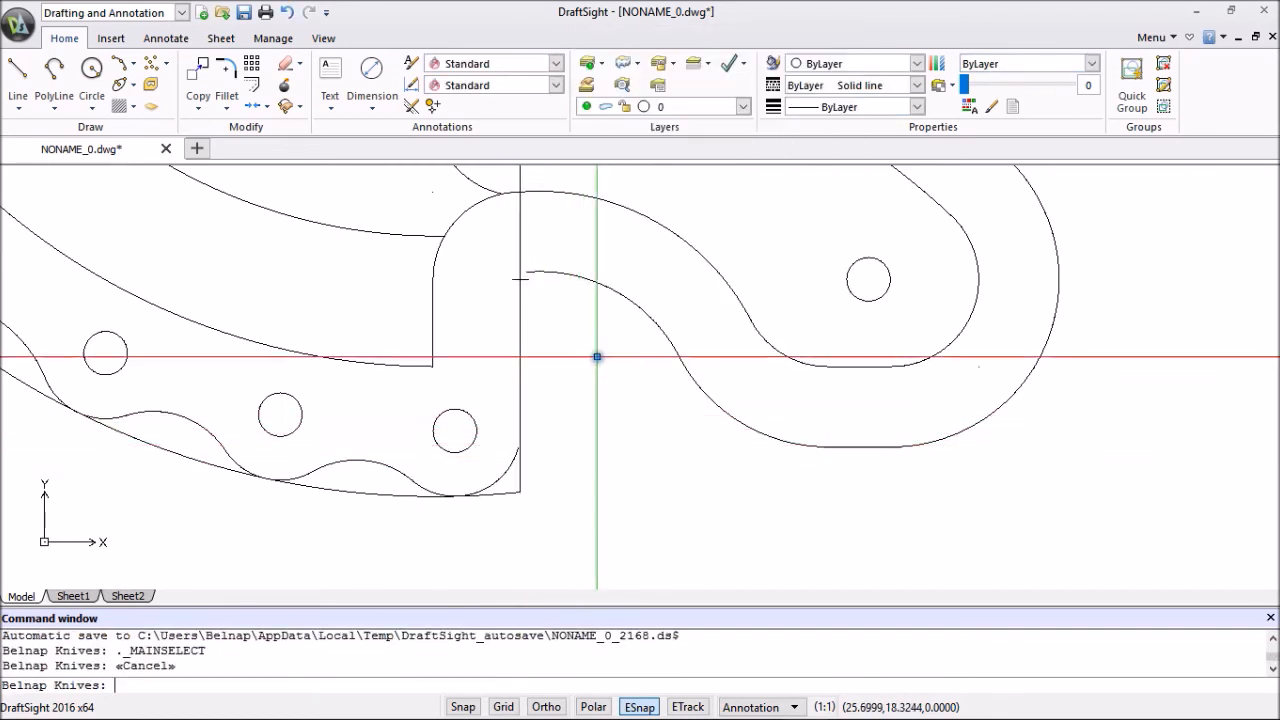
Fillet the vertical line's lower end to the handle's lower outer arc with a 0.375 radius.
right_click(591, 372)
left_click(622, 395)
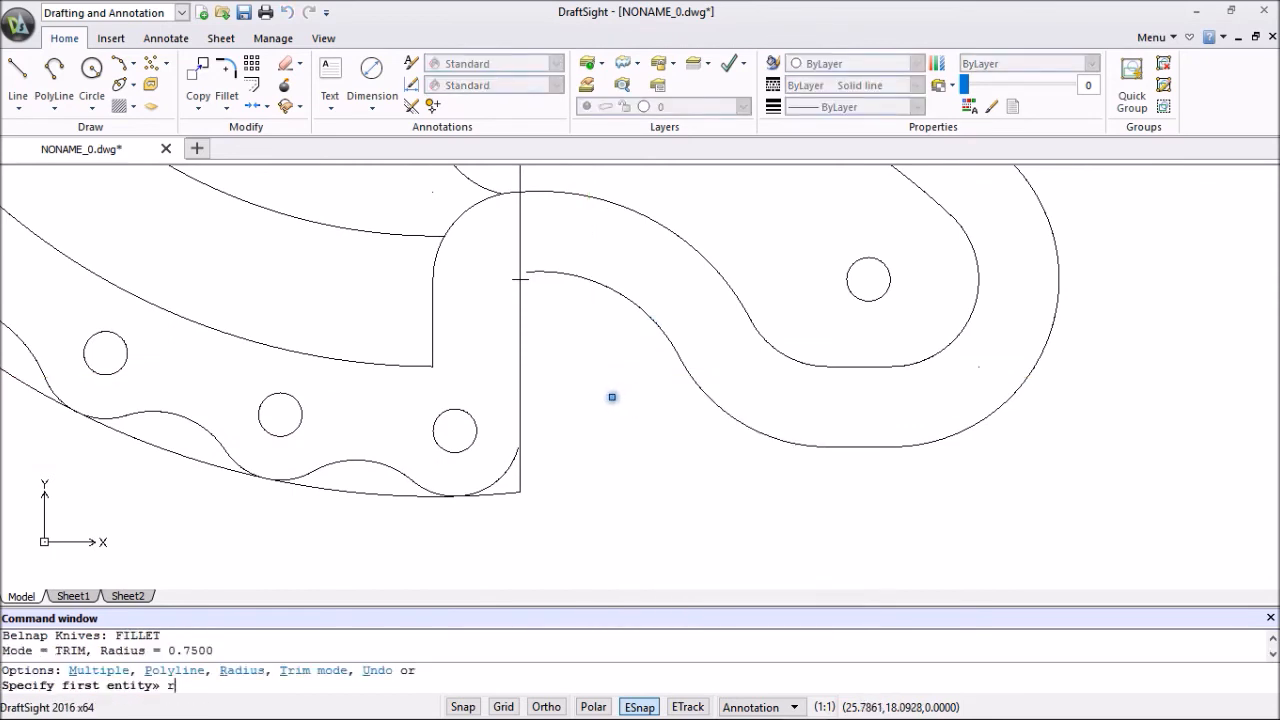
type("r")
key("Return")
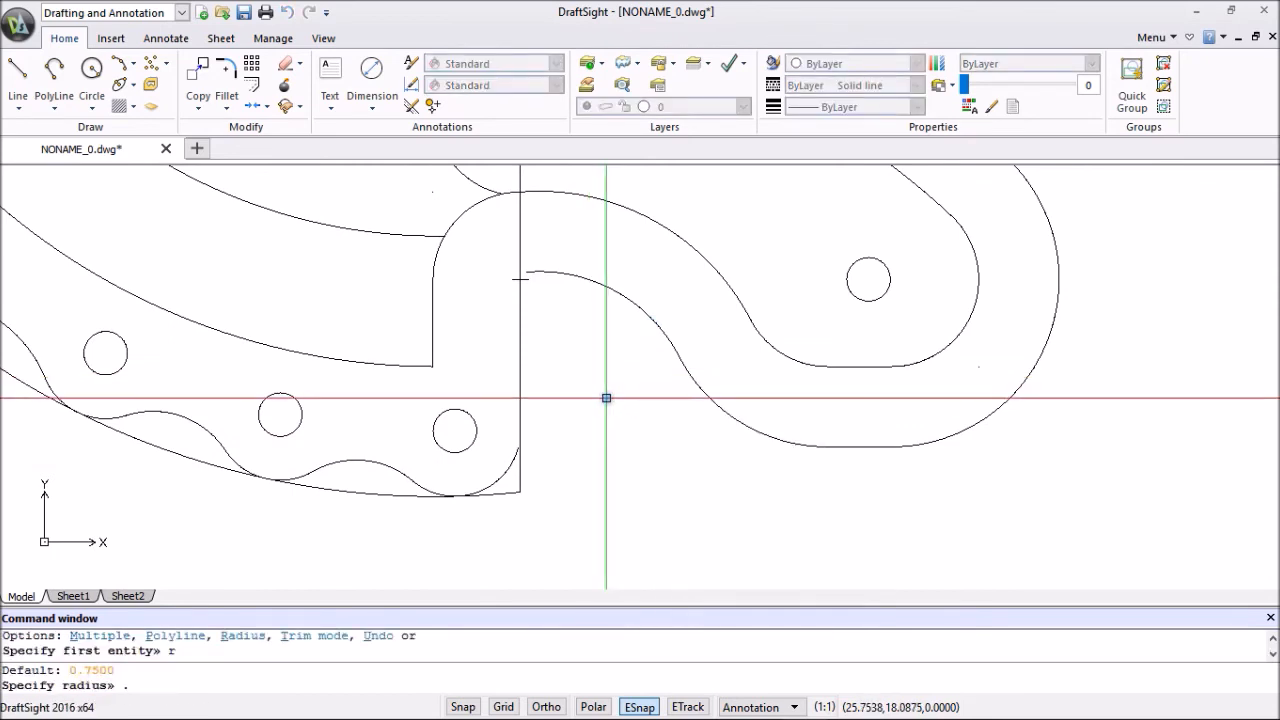
type(".375")
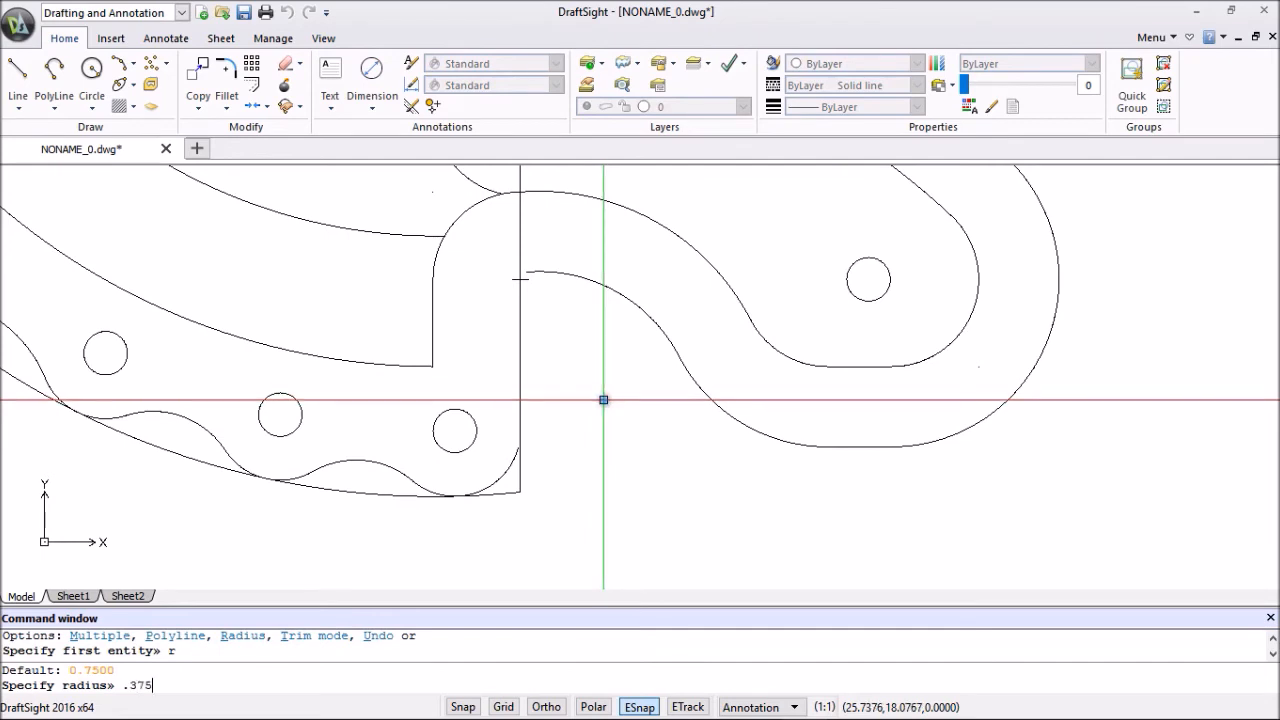
key("Return")
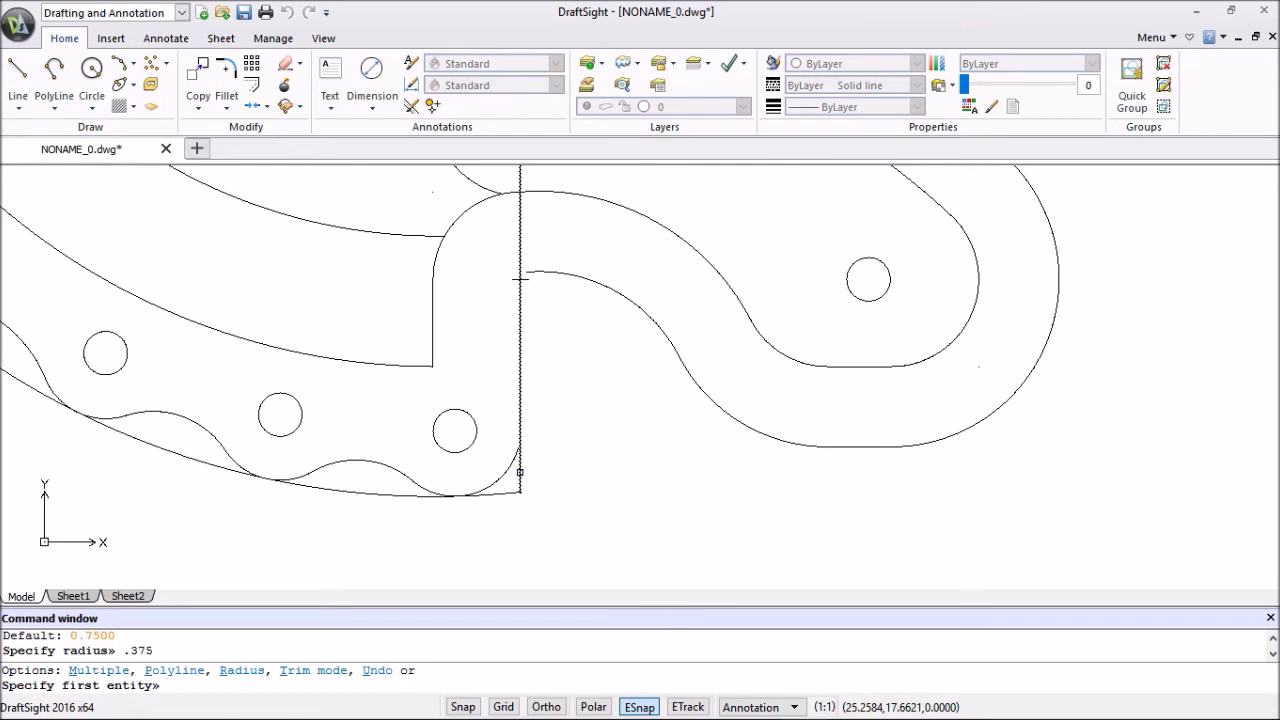
left_click(520, 475)
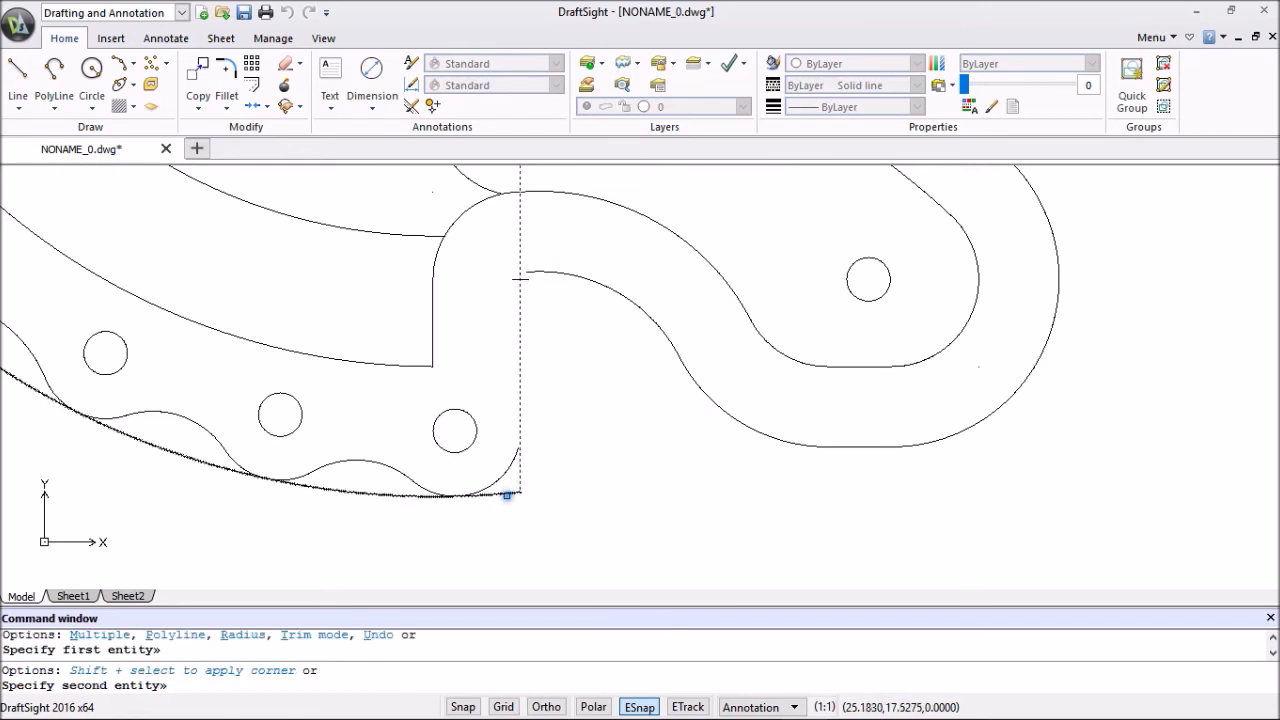
left_click(507, 494)
scroll(563, 466, "up", 4)
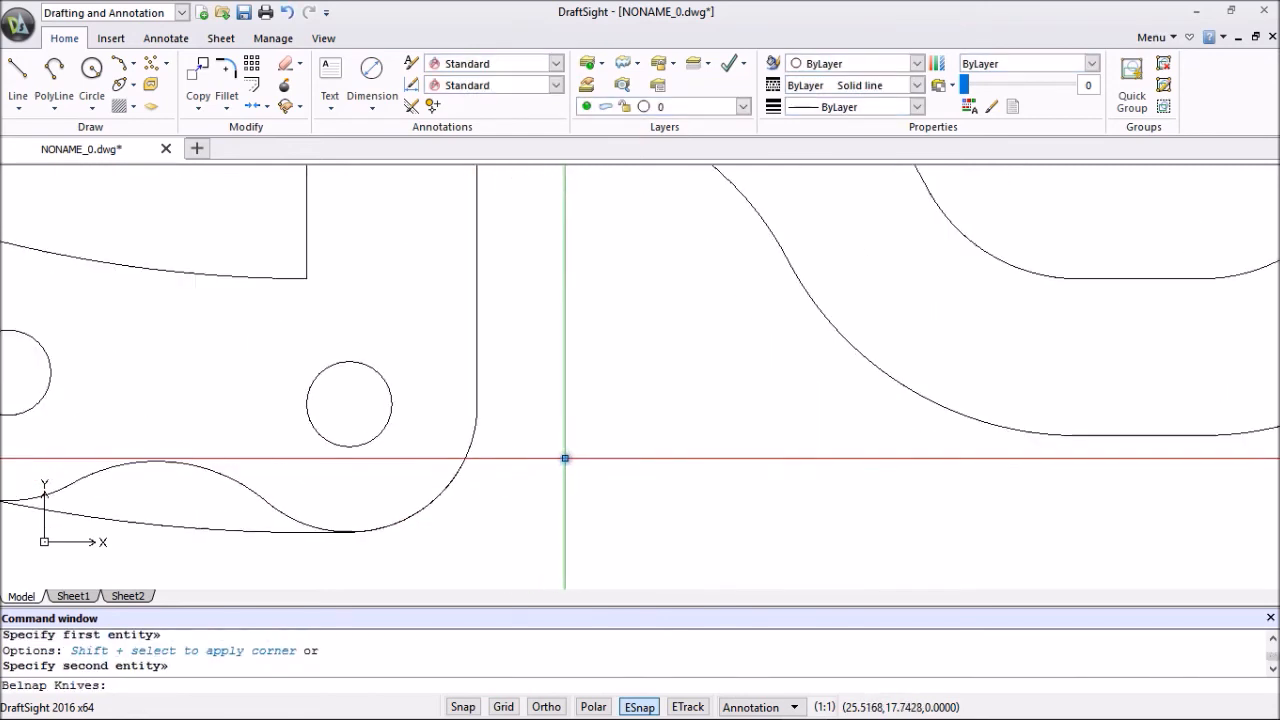
scroll(565, 455, "down", 5)
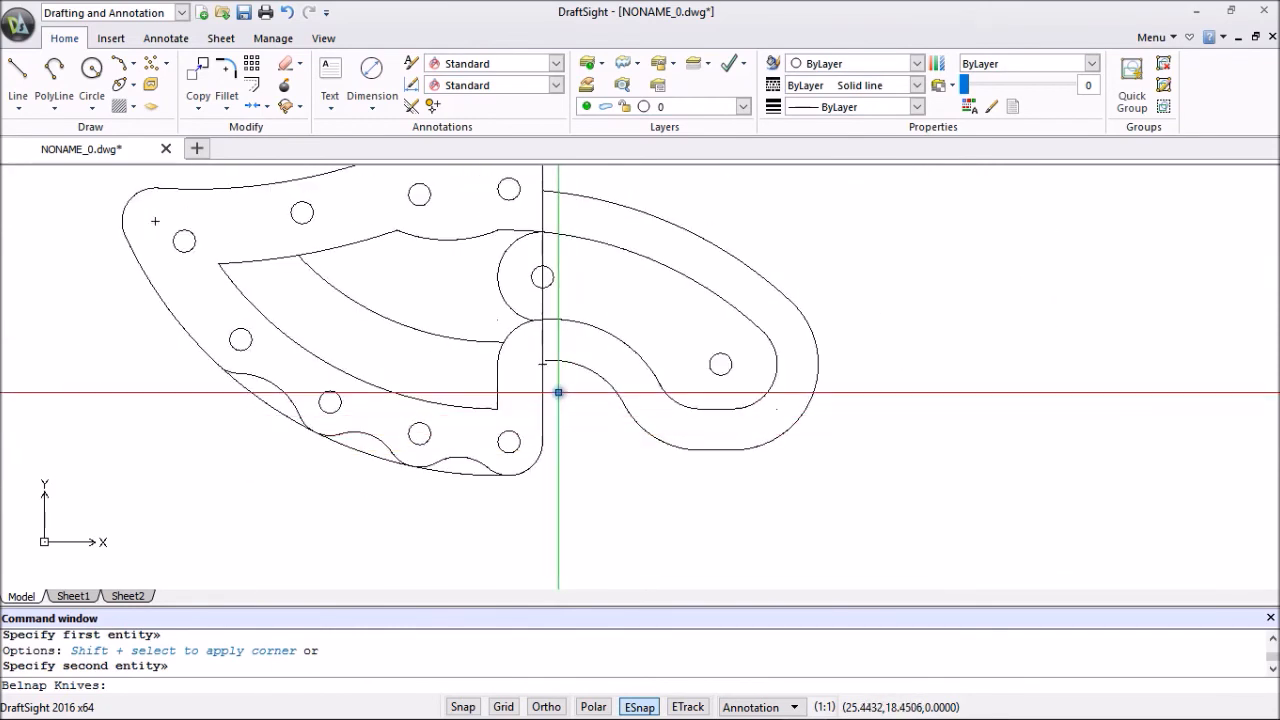
scroll(548, 323, "down", 1)
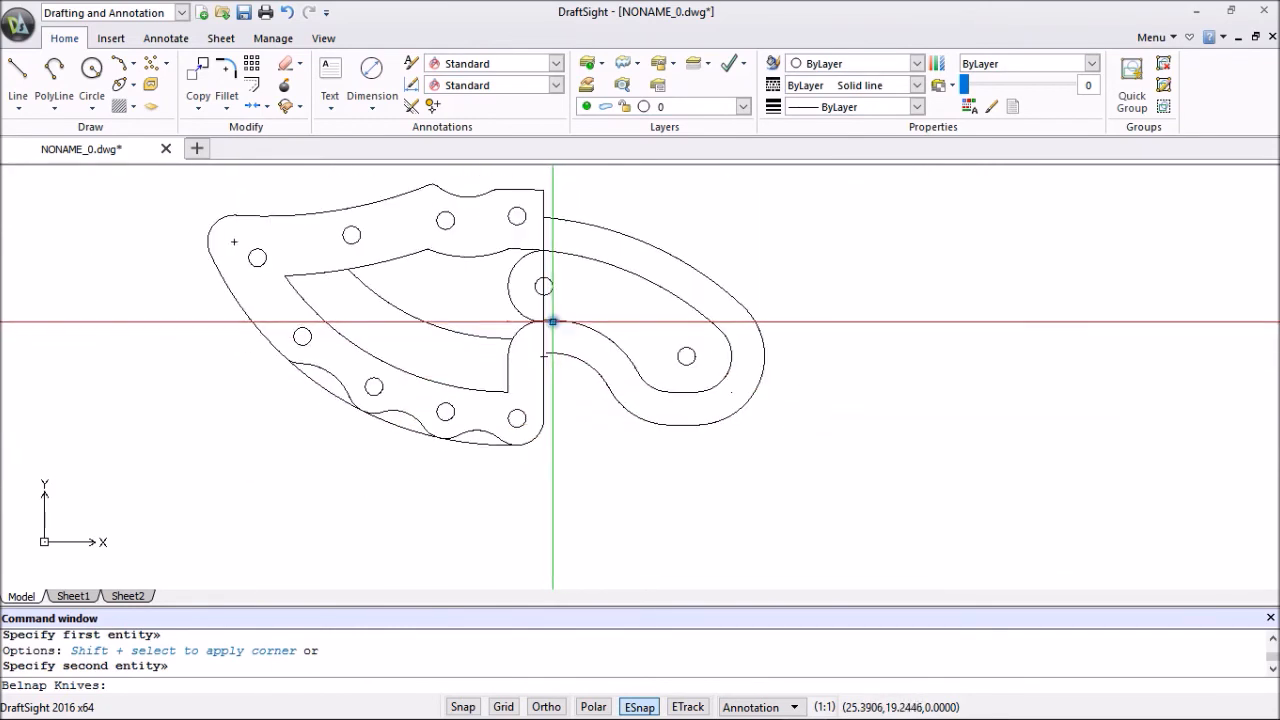
mouse_move(557, 184)
middle_mouse_down()
mouse_move(583, 211)
mouse_move(495, 336)
middle_mouse_up()
right_click(489, 281)
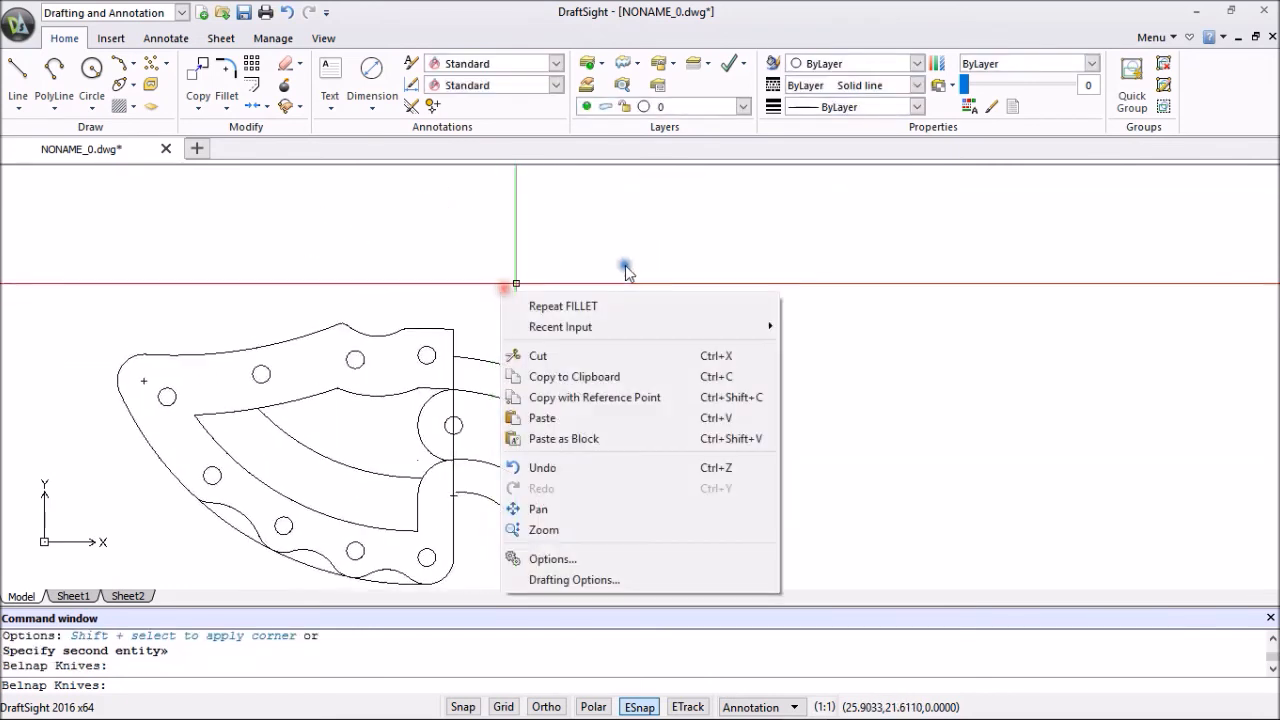
left_click(572, 304)
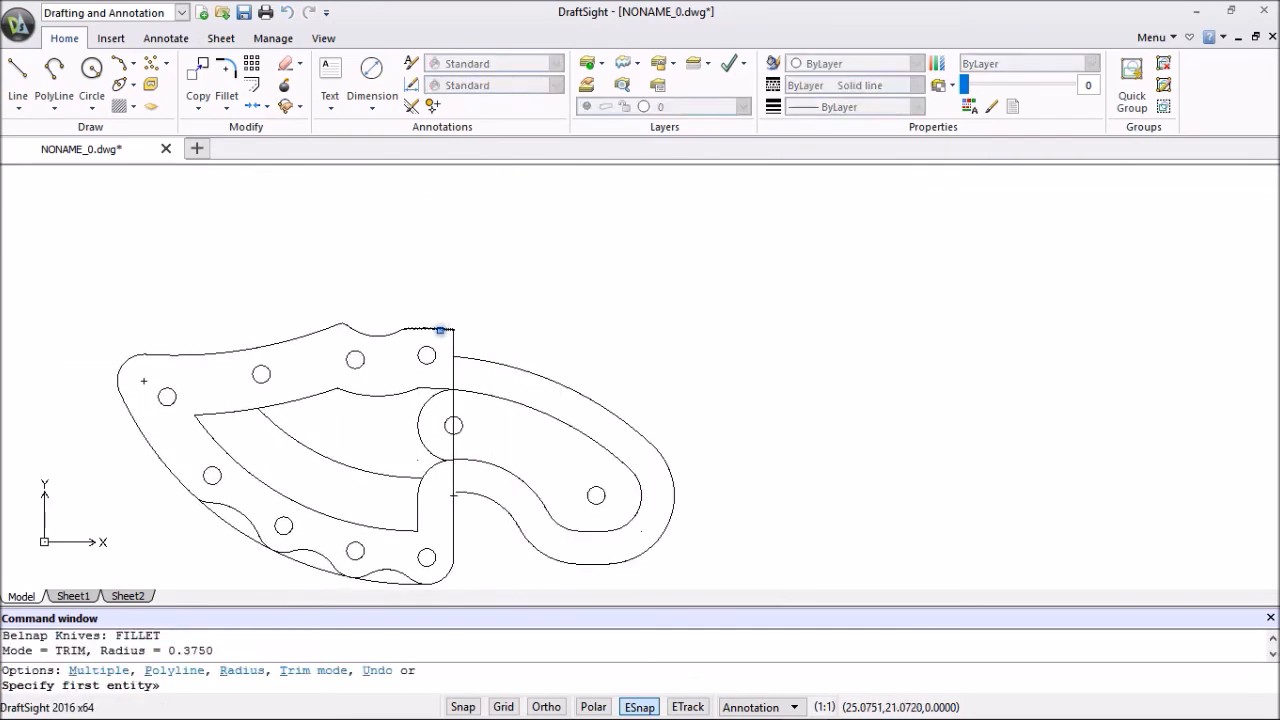
left_click(440, 331)
left_click(455, 343)
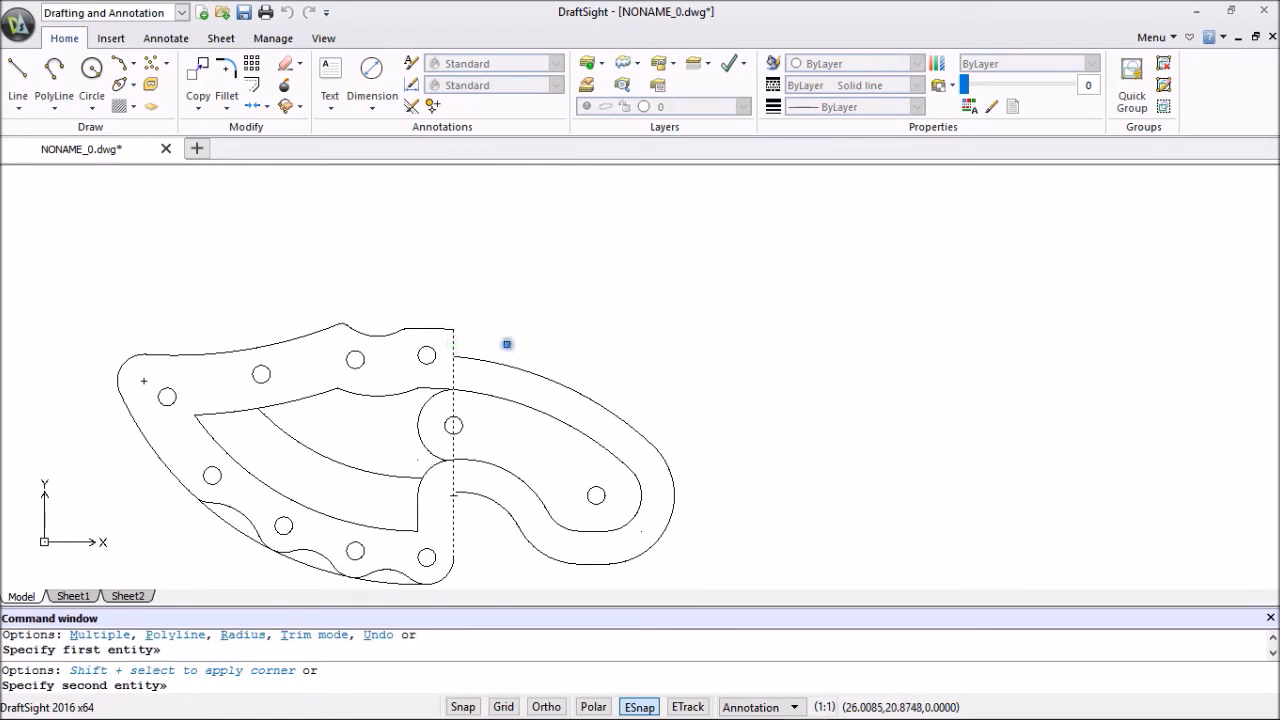
key("Escape")
Fillet the handle's short top edge to the vertical line's upper end with a 0.375 radius.
right_click(526, 314)
scroll(438, 318, "up", 7)
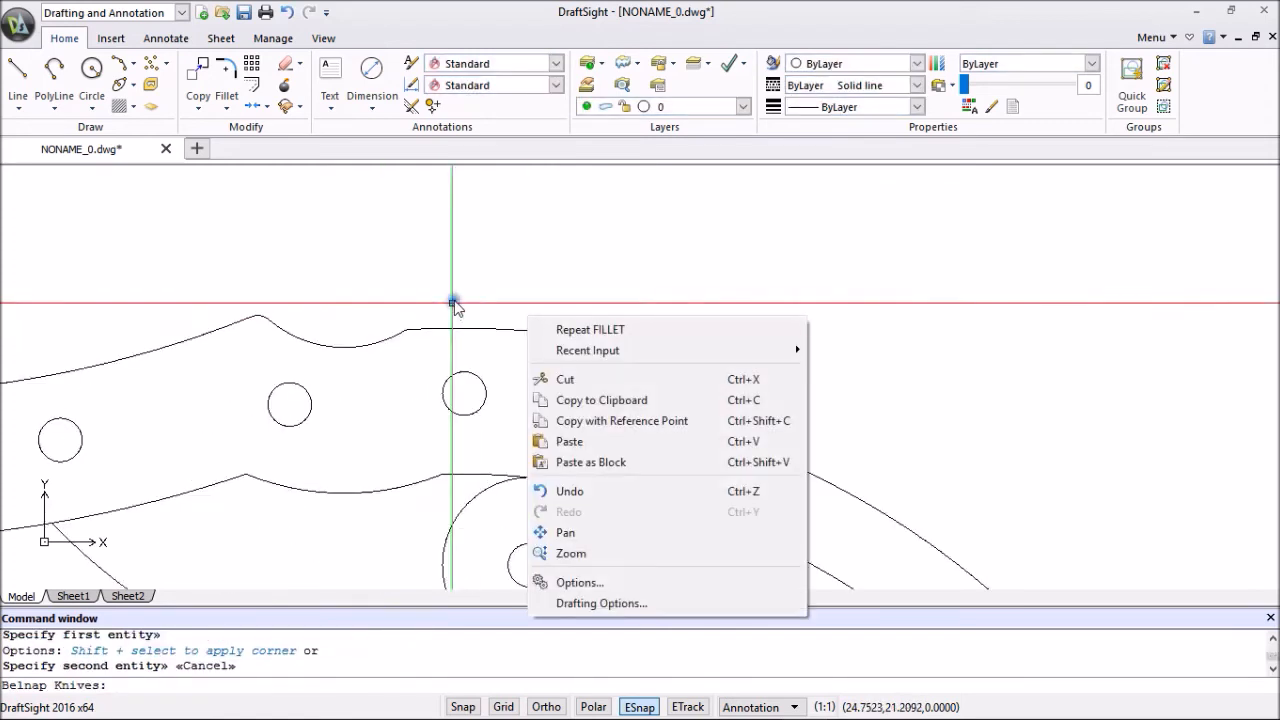
left_click(653, 335)
scroll(574, 355, "up", 3)
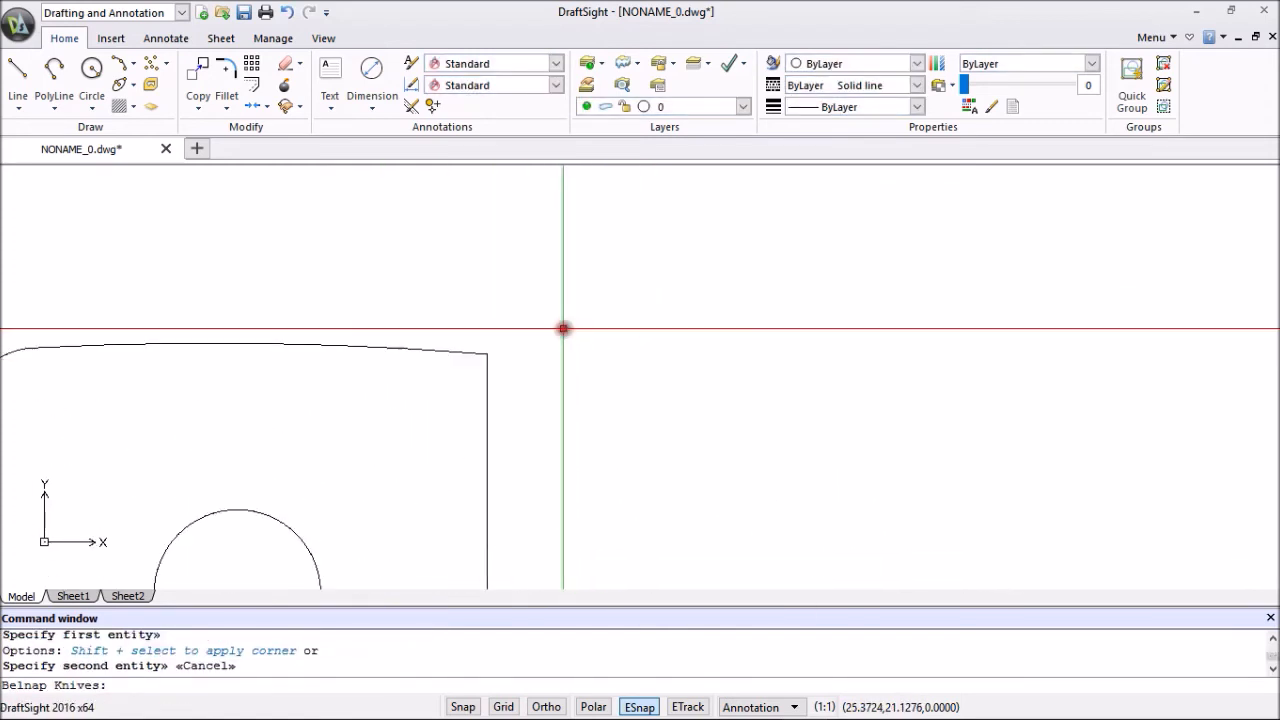
right_click(563, 328)
left_click(616, 344)
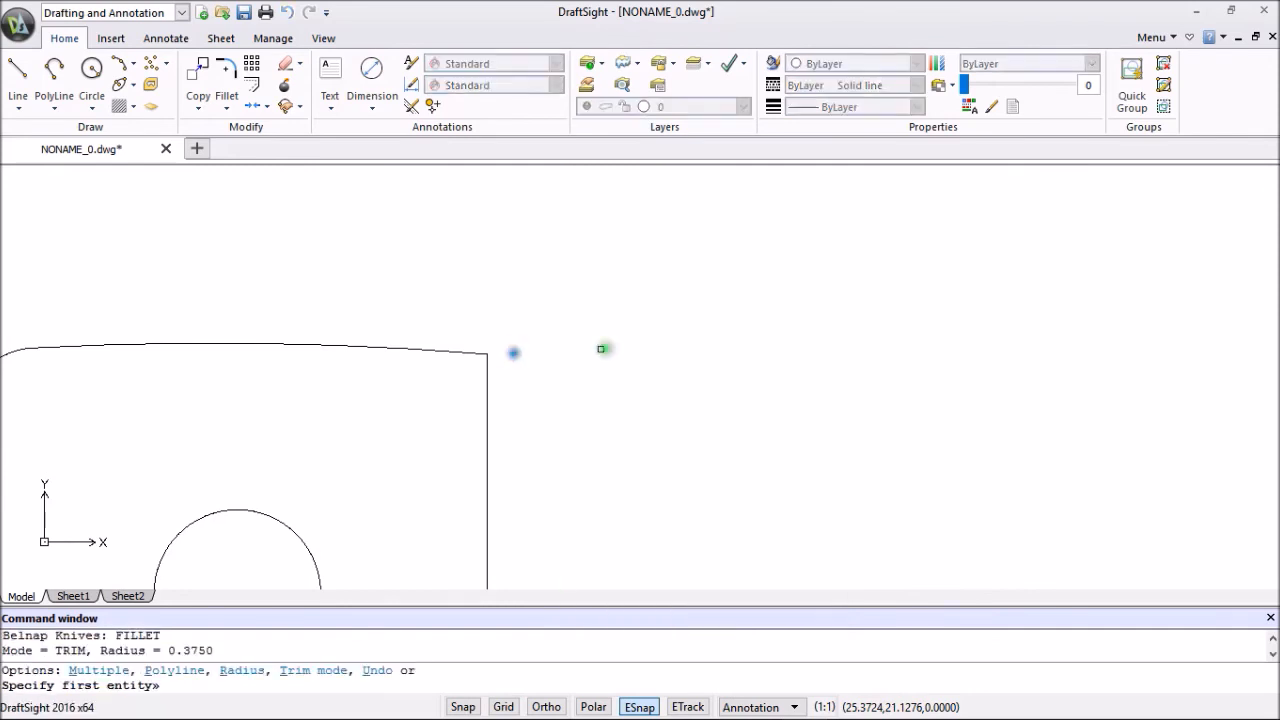
left_click(464, 353)
left_click(486, 374)
Fillet the outermost upper offset arc to the handle's rounded upper corner with a 0.375 radius.
scroll(551, 346, "down", 4)
middle_click_drag(579, 404, 586, 337)
scroll(586, 297, "down", 2)
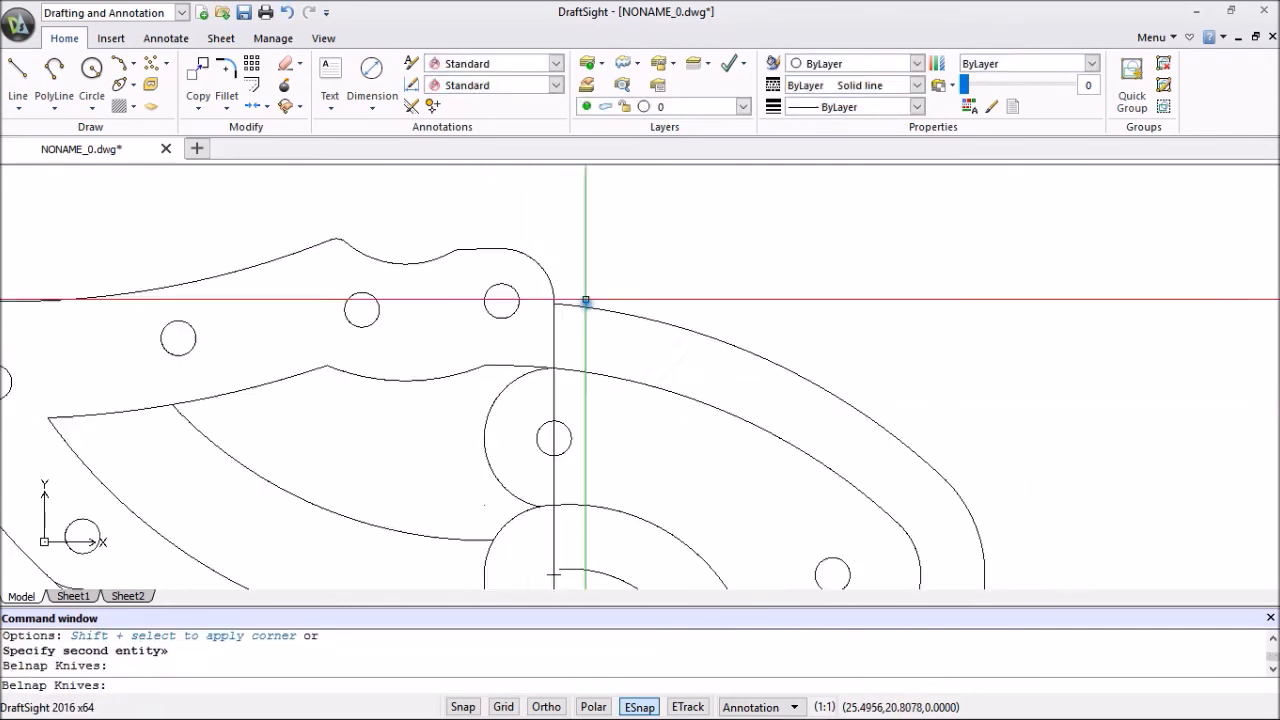
scroll(583, 297, "up", 4)
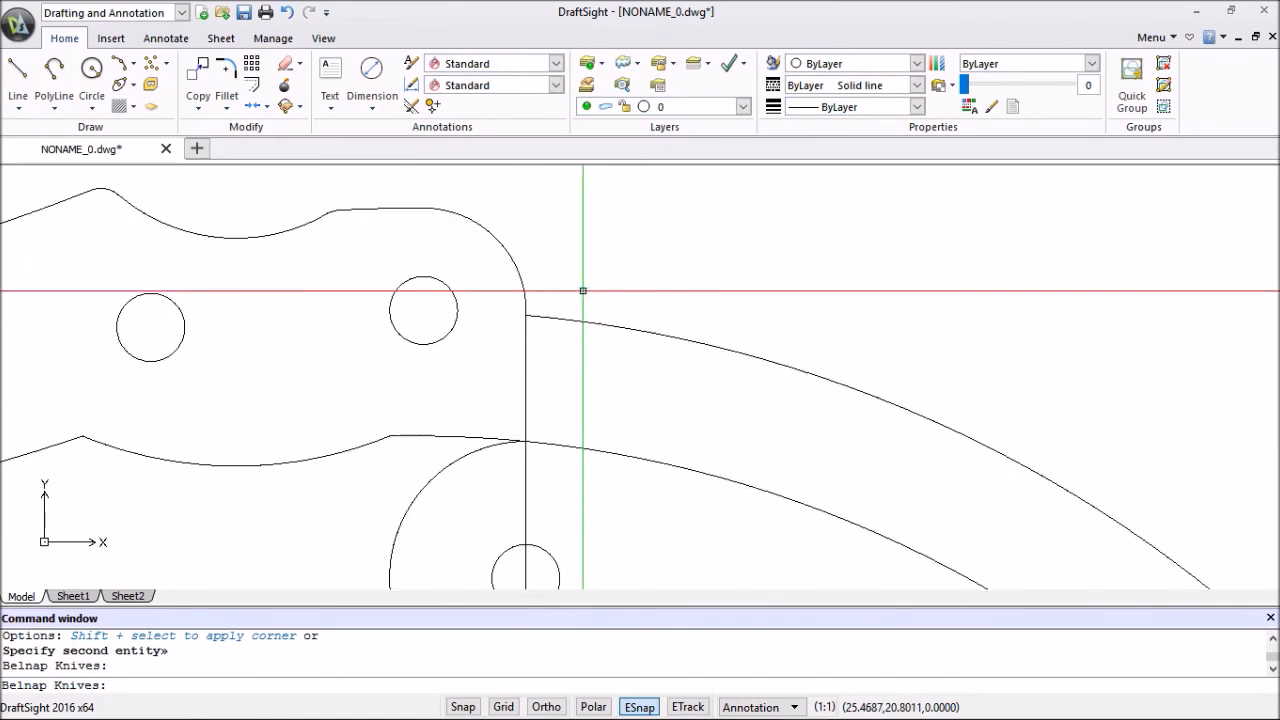
right_click(583, 291)
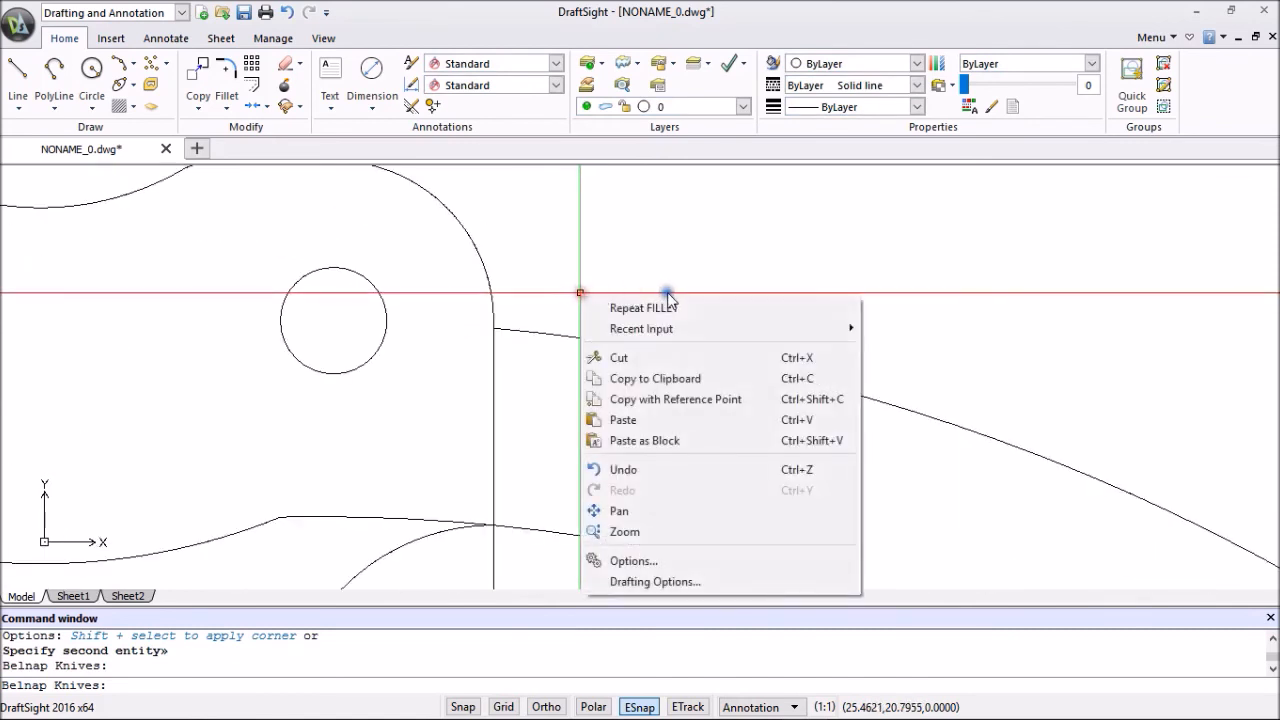
left_click(612, 297)
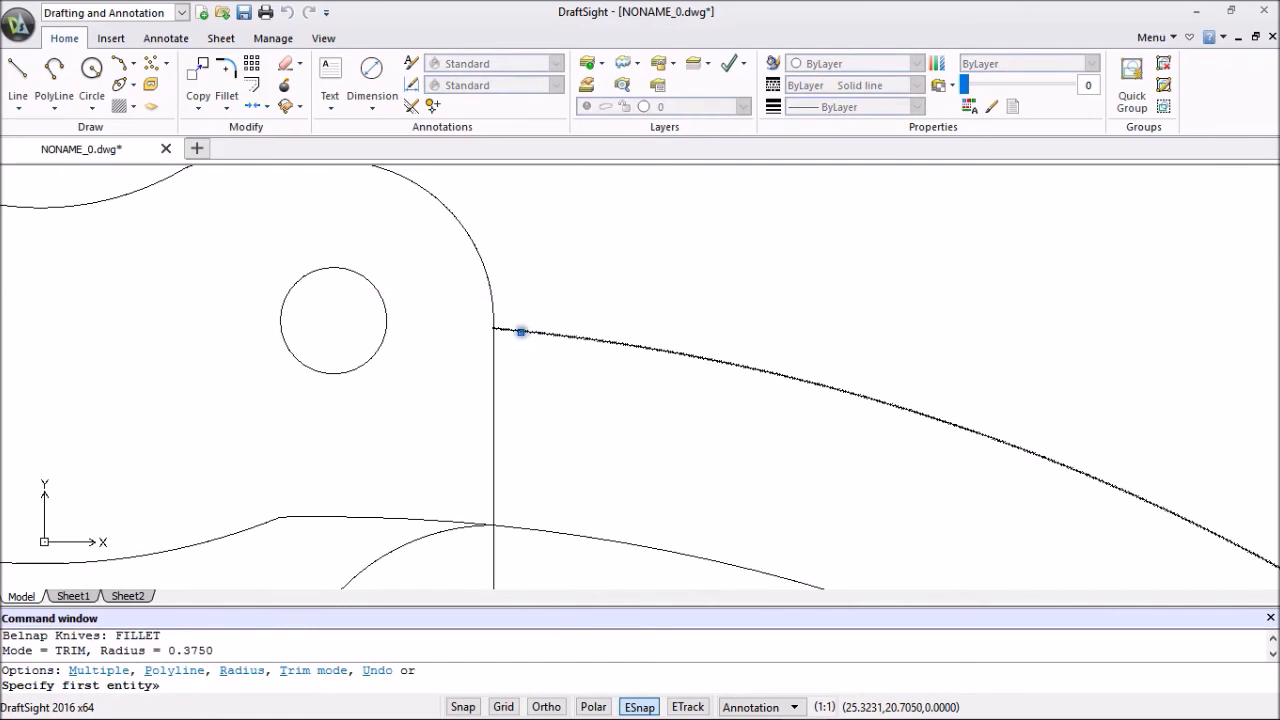
left_click(521, 329)
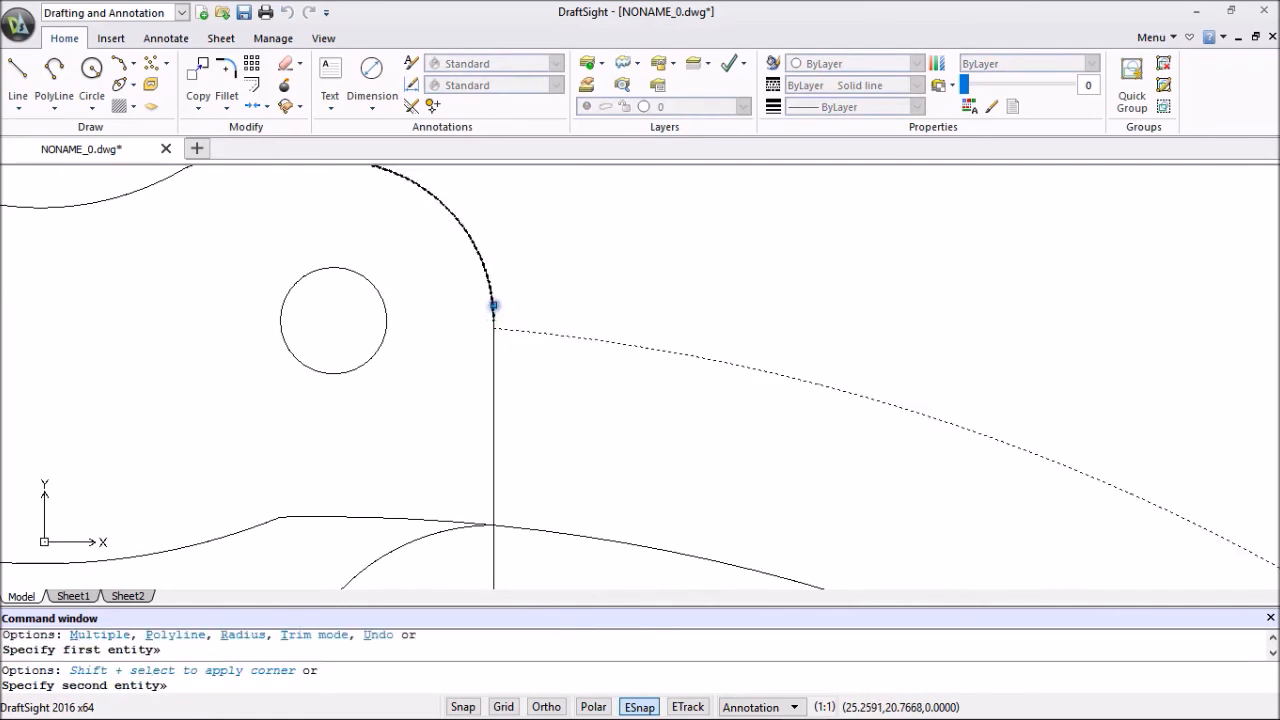
left_click(494, 305)
Turn on Ortho and stretch the vertical line's upper end straight up past the blended outer curve.
scroll(551, 363, "down", 5)
middle_click_drag(571, 378, 521, 420)
scroll(542, 304, "up", 4)
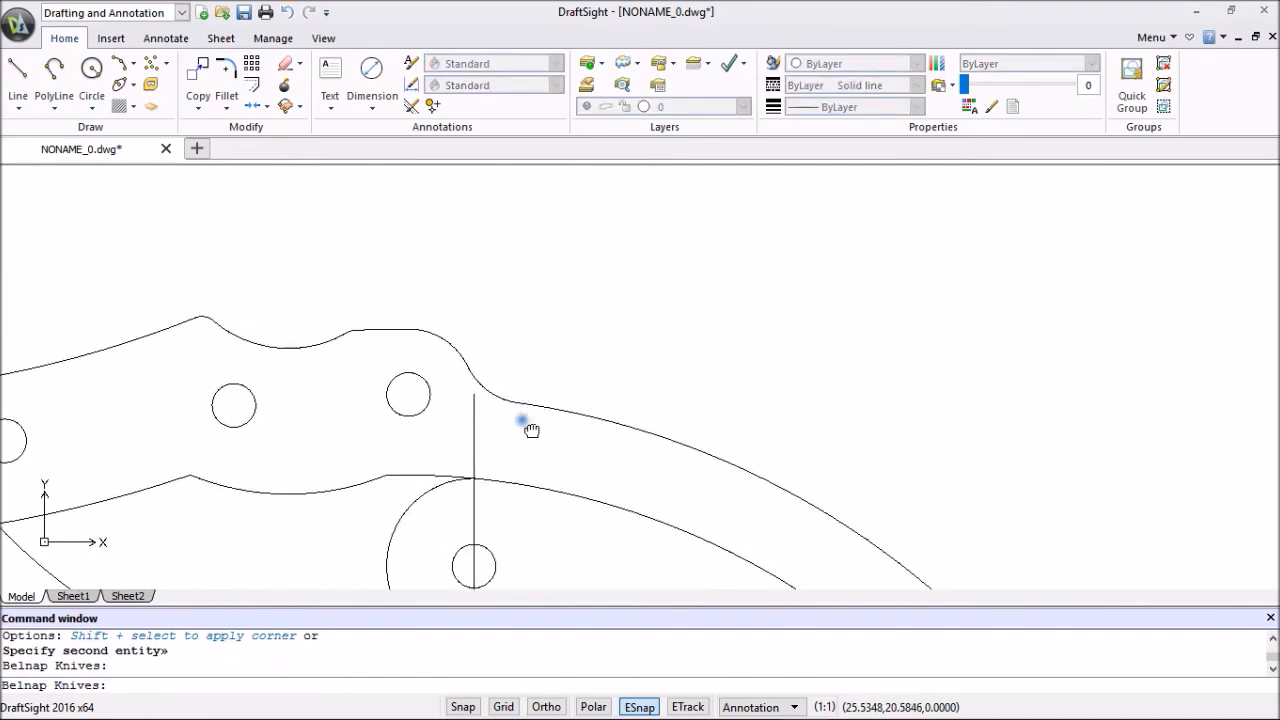
key("Escape")
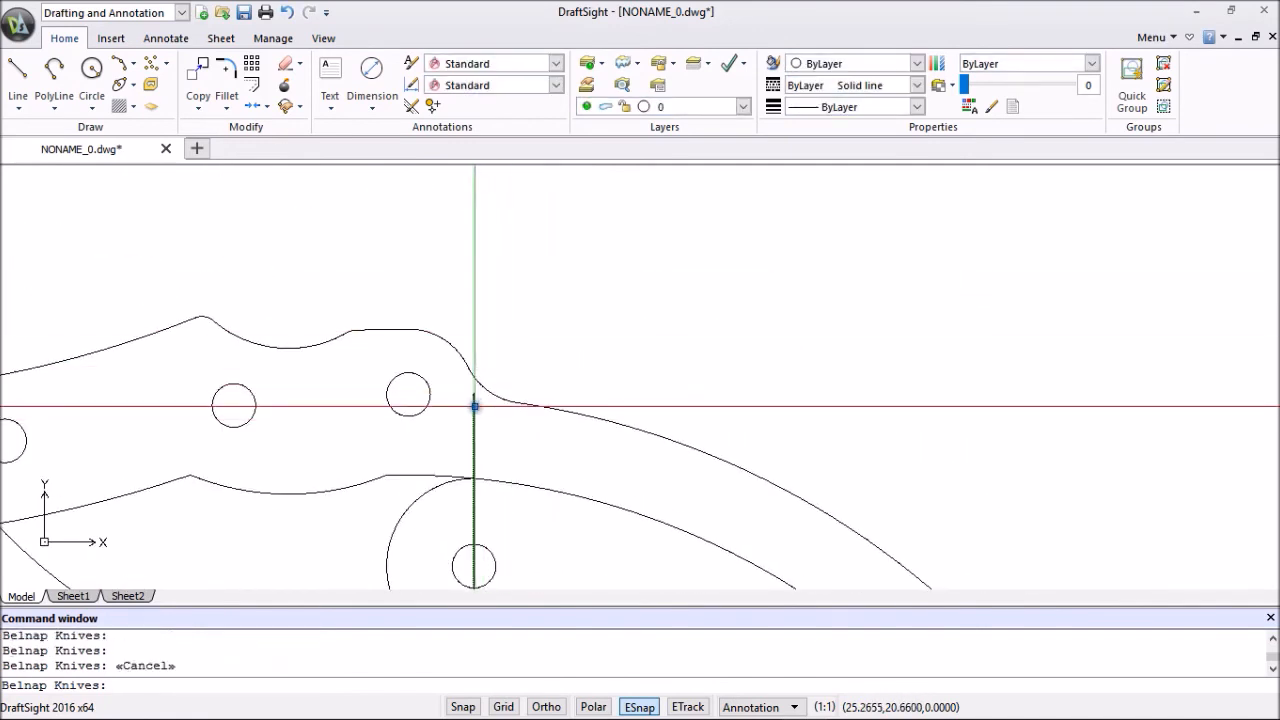
left_click(474, 401)
scroll(475, 394, "up", 1)
scroll(475, 394, "up", 2)
left_click(475, 394)
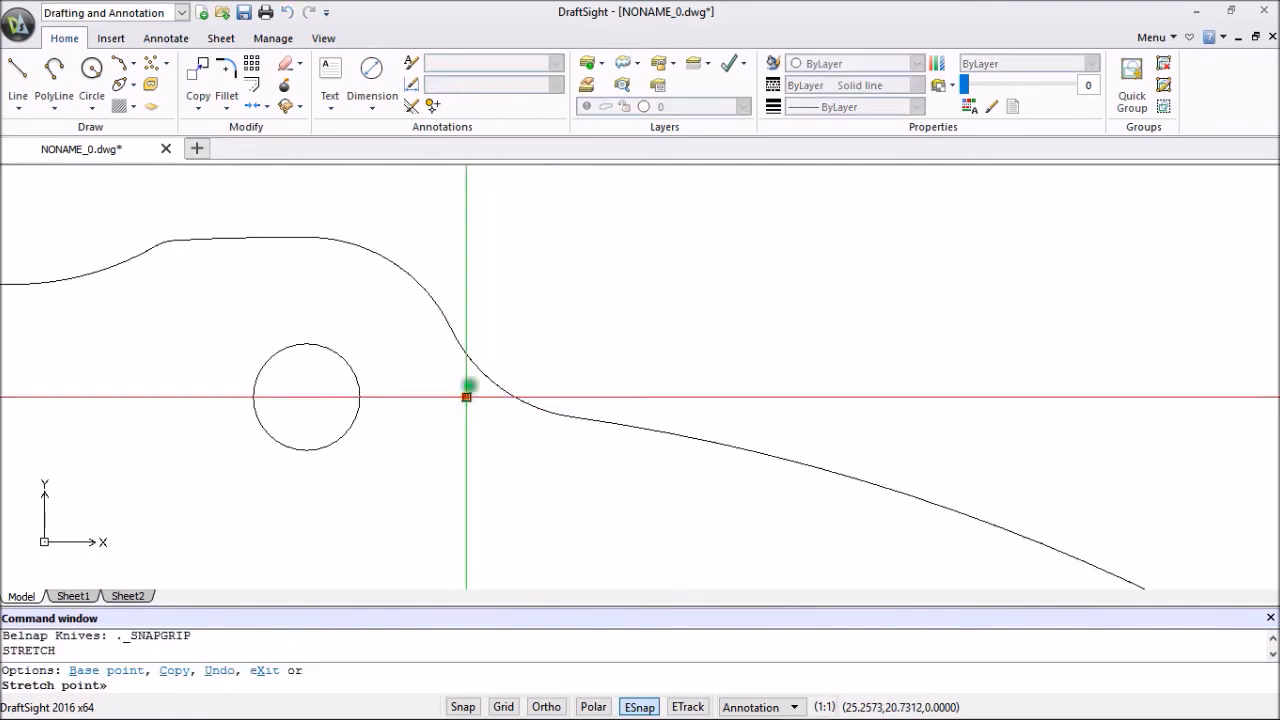
left_click(548, 707)
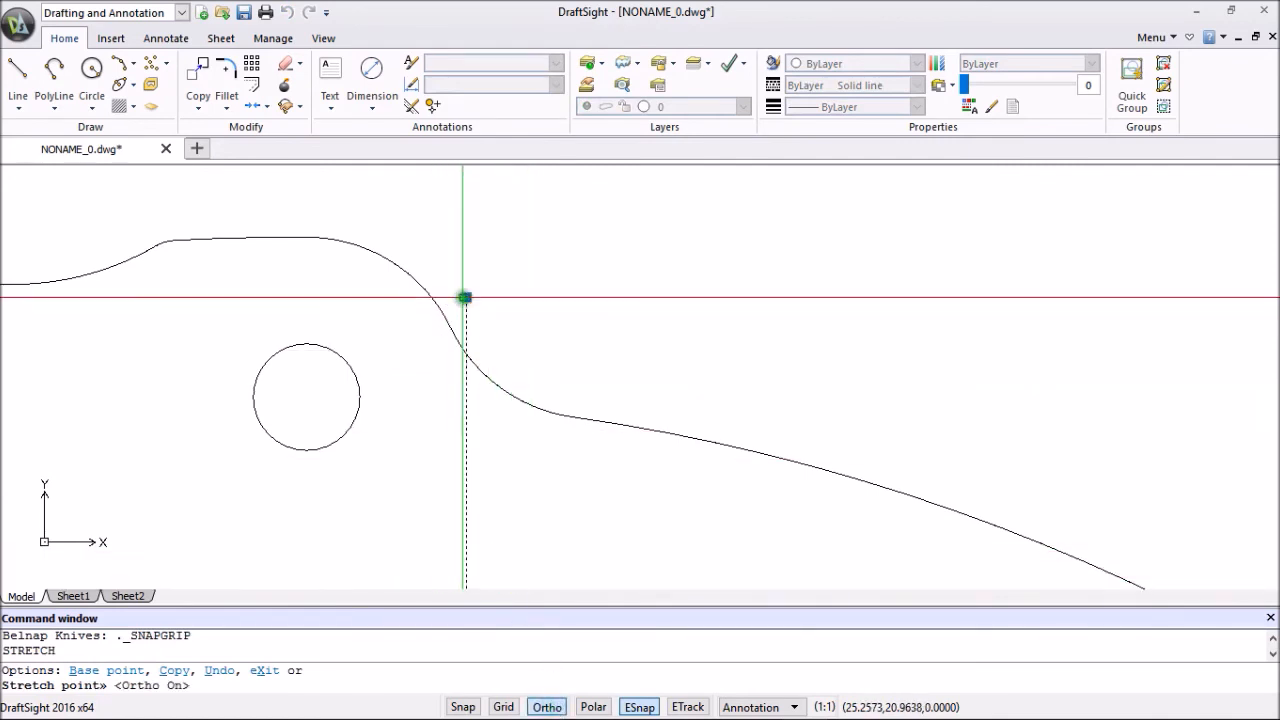
left_click(466, 297)
key("Escape")
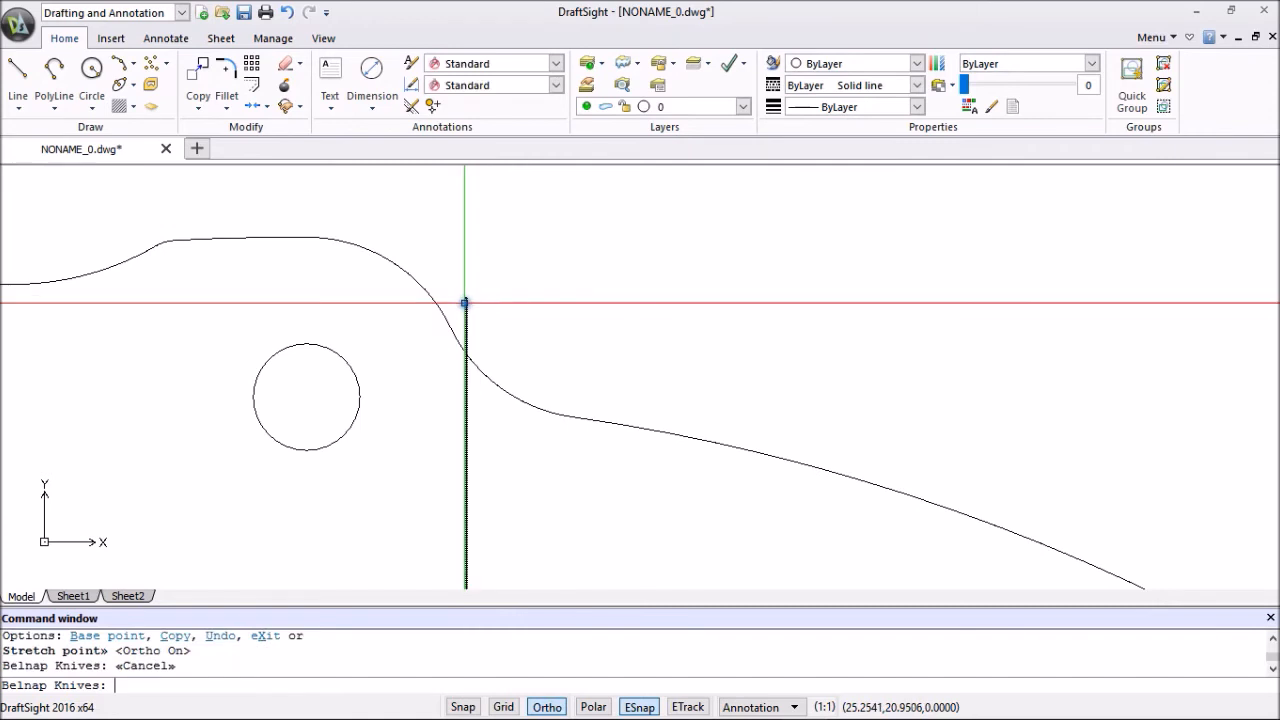
Stretch the vertical line's upper end back down onto the blended outer curve.
left_click(465, 302)
left_click(466, 298)
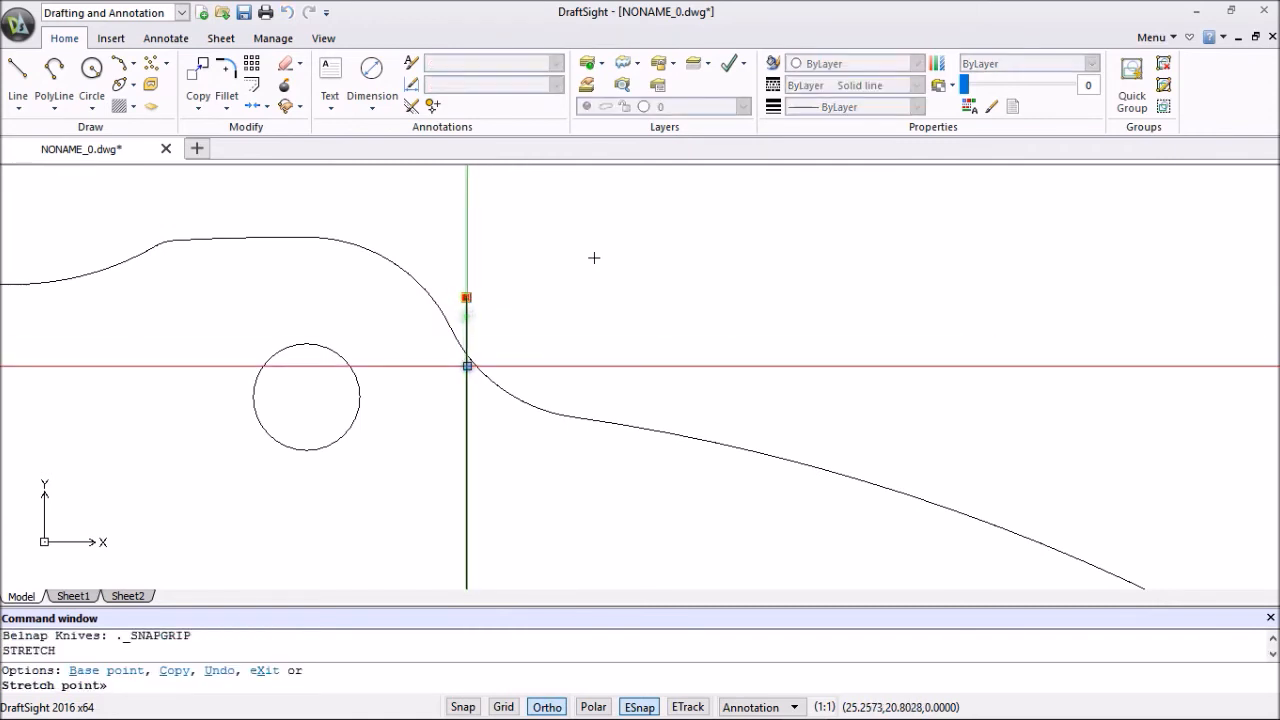
left_click(466, 353)
key("Escape")
Fillet the inner end of the lowest offset arc to the lower part of the vertical line with a 0.375 radius.
scroll(478, 352, "down", 5)
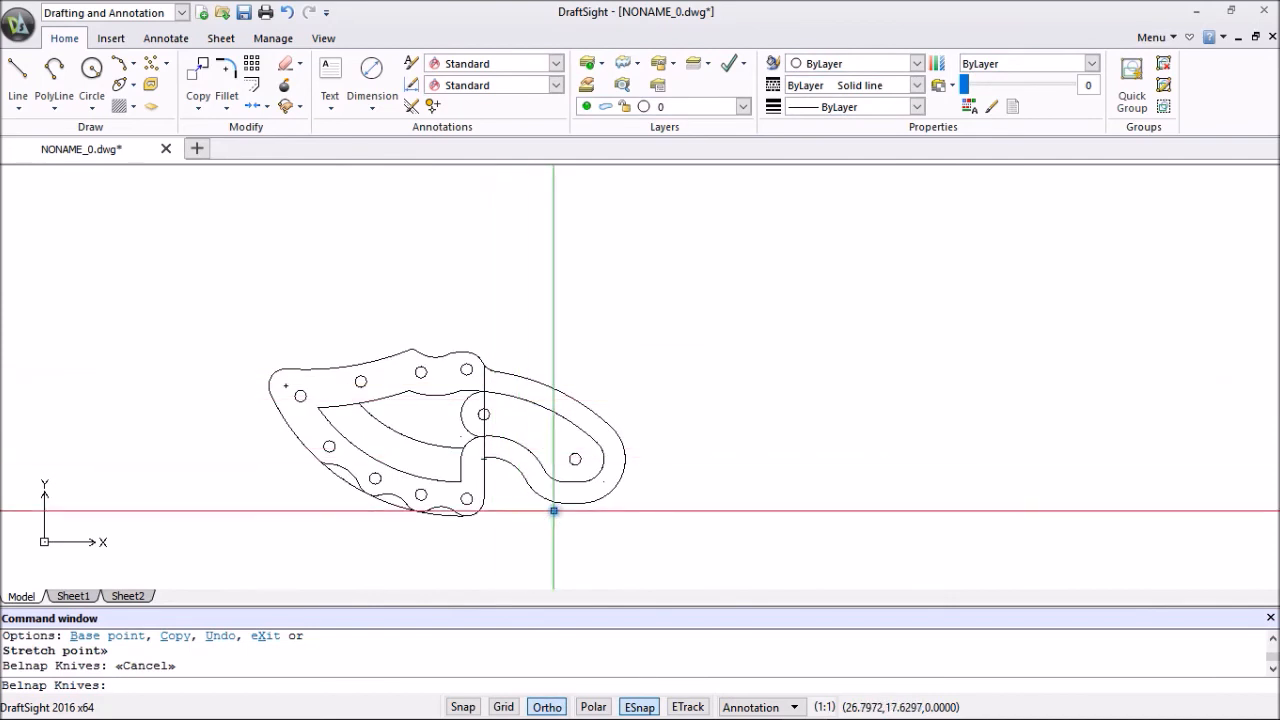
scroll(499, 522, "up", 5)
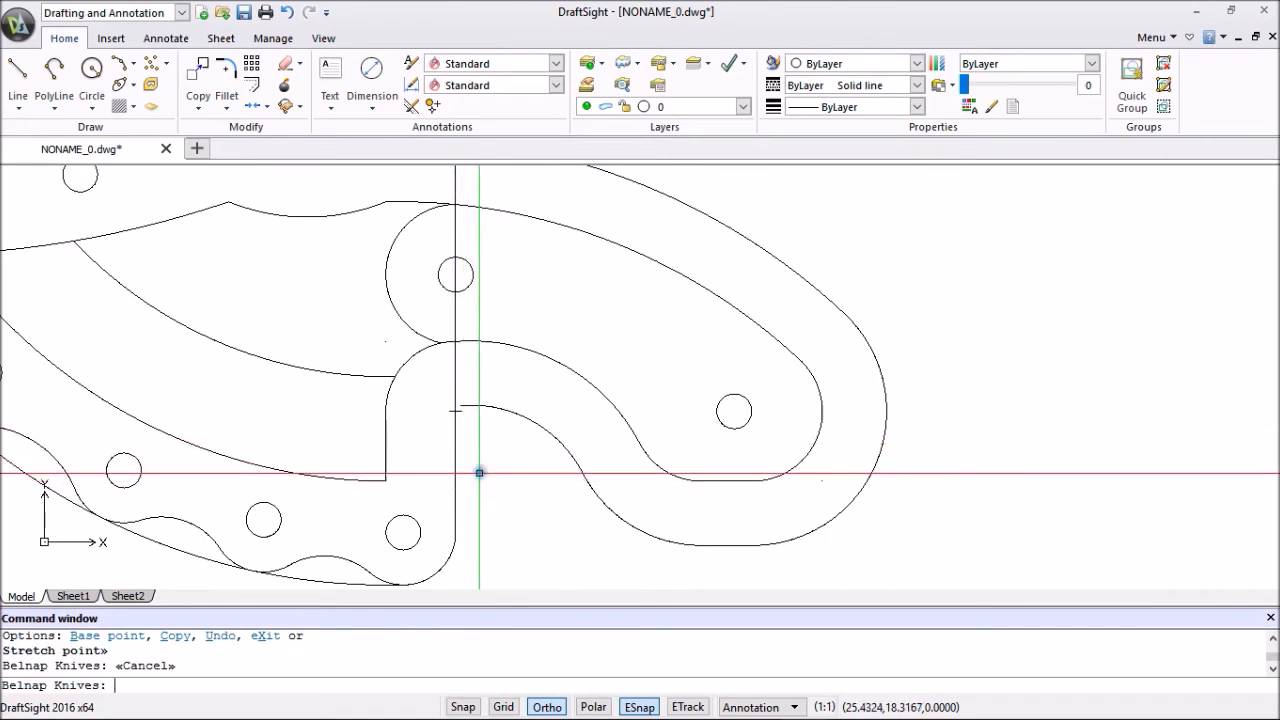
left_click(226, 68)
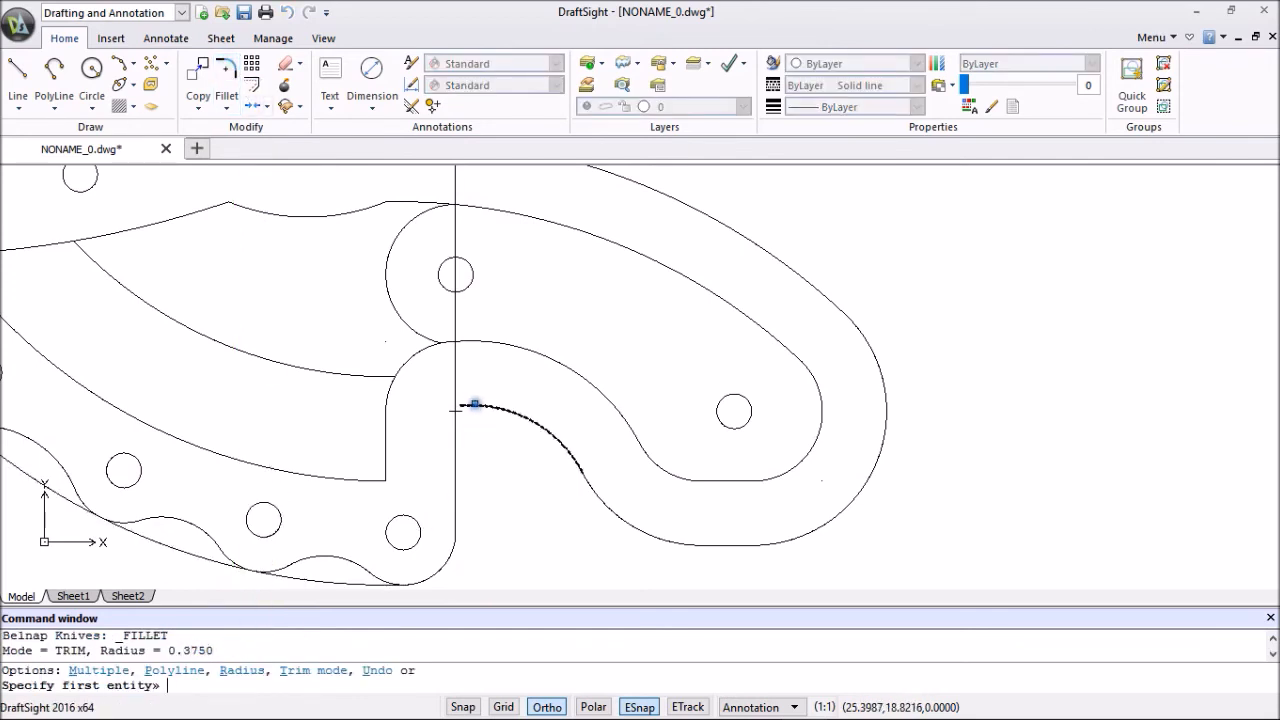
left_click(470, 405)
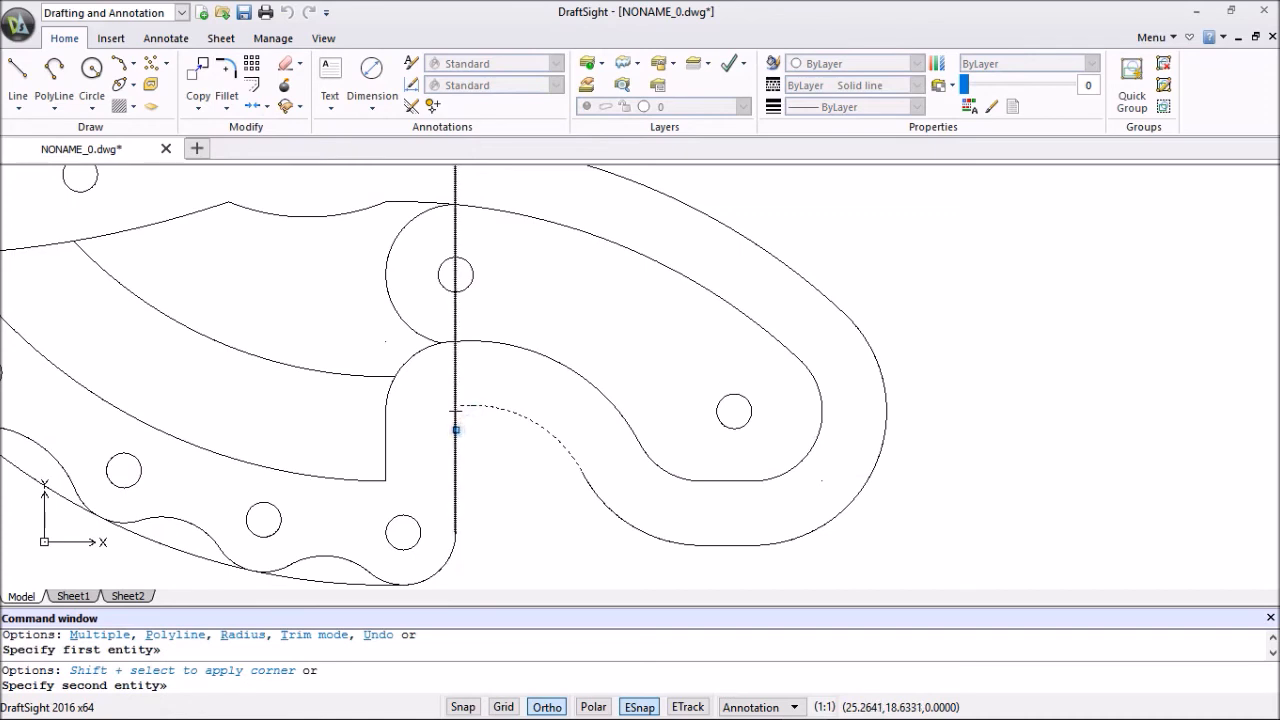
left_click(455, 430)
Select the entire knife drawing and copy it to the clipboard.
scroll(509, 480, "down", 4)
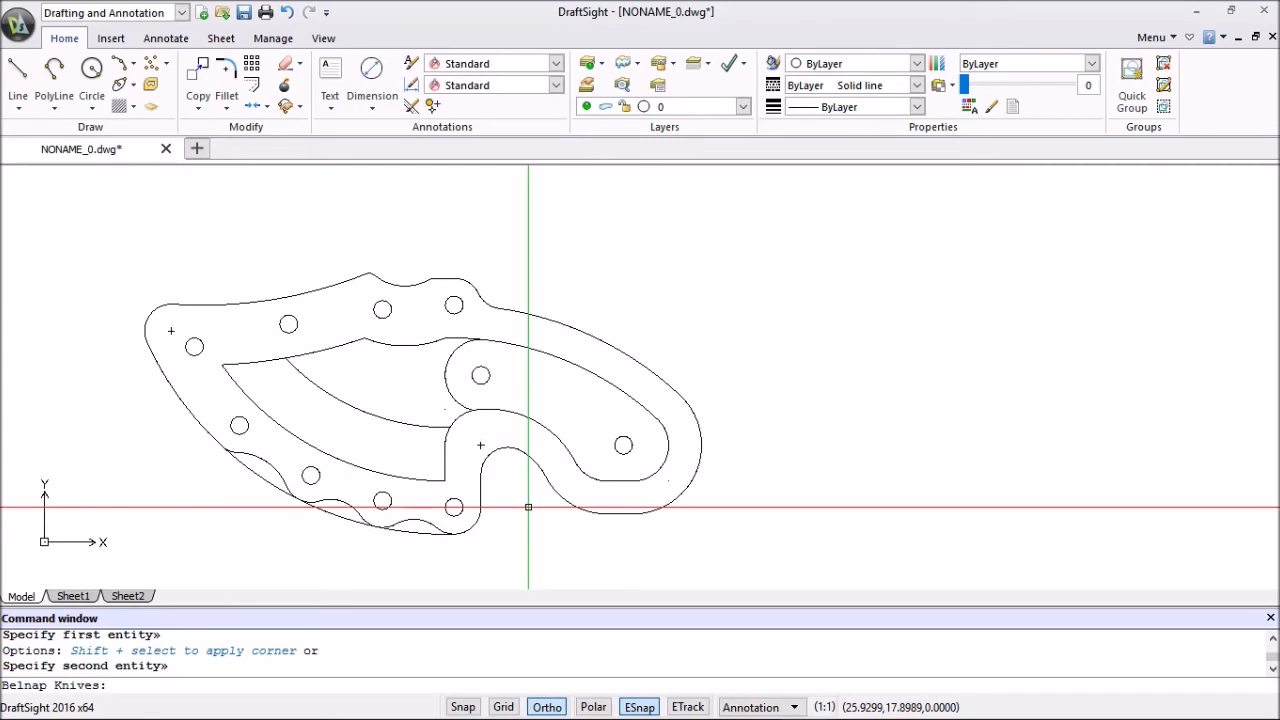
scroll(528, 507, "down", 2)
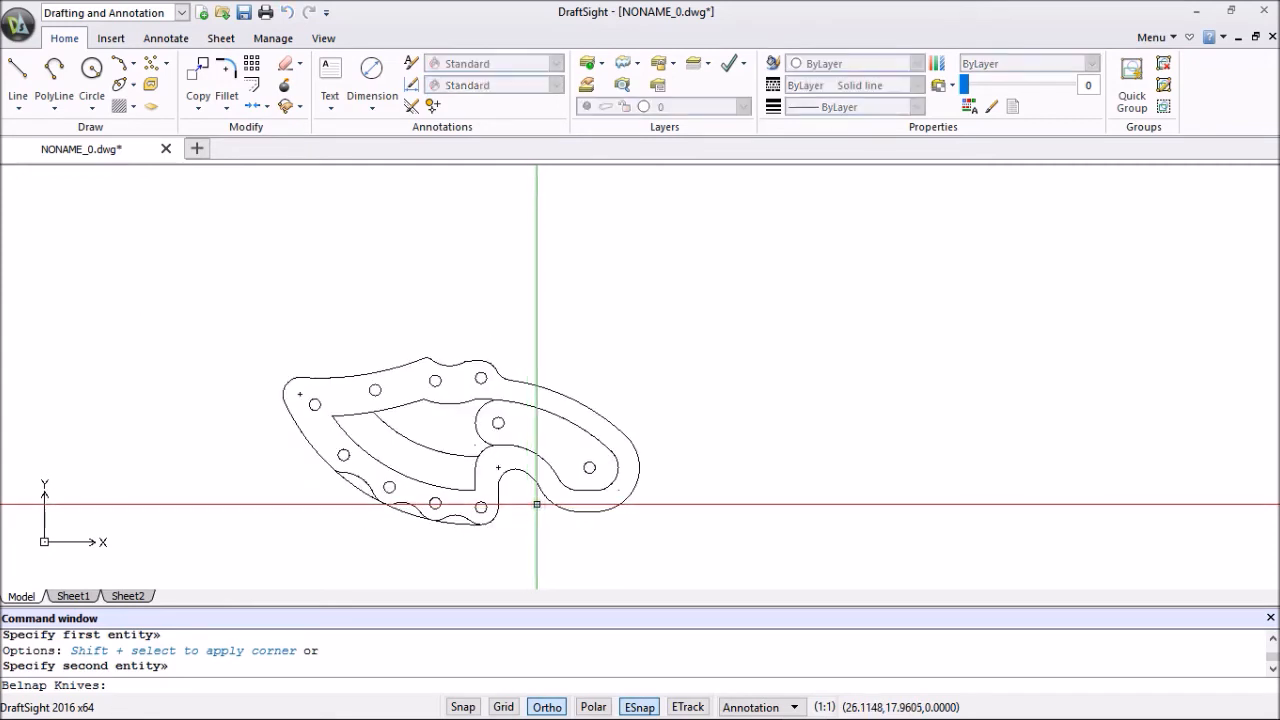
middle_click_drag(537, 504, 622, 462)
key("Escape")
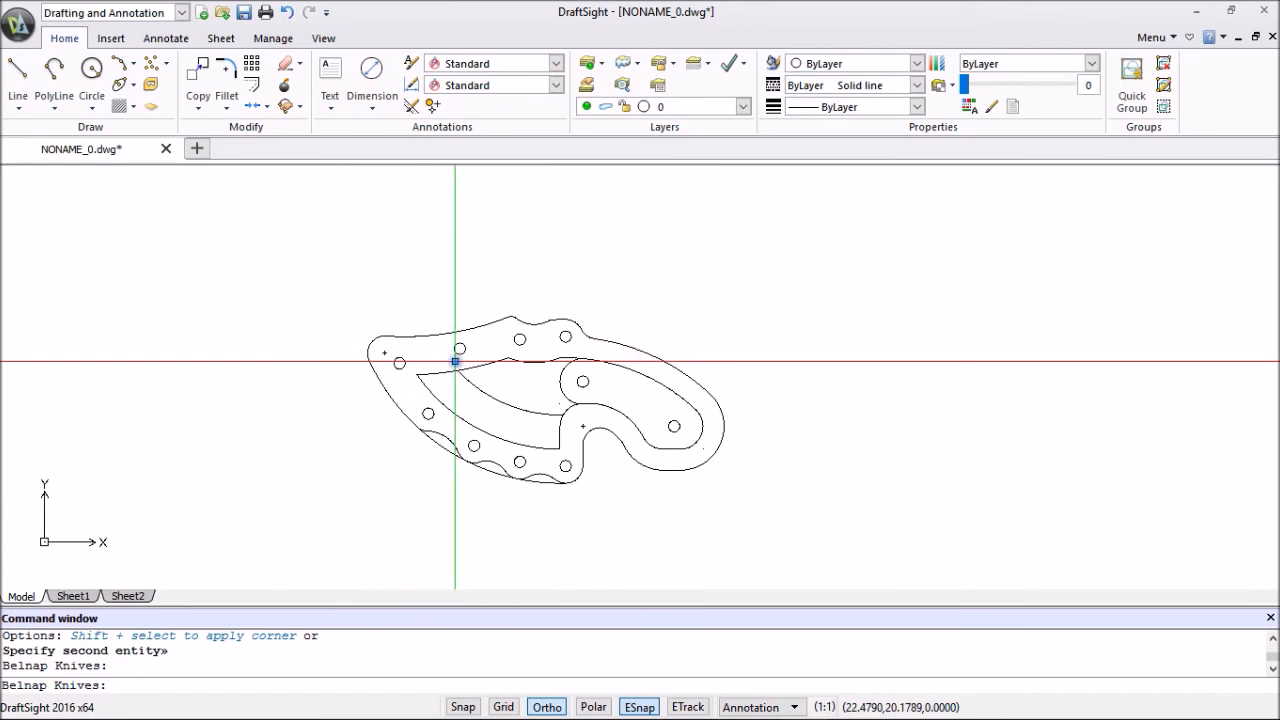
left_click(324, 306)
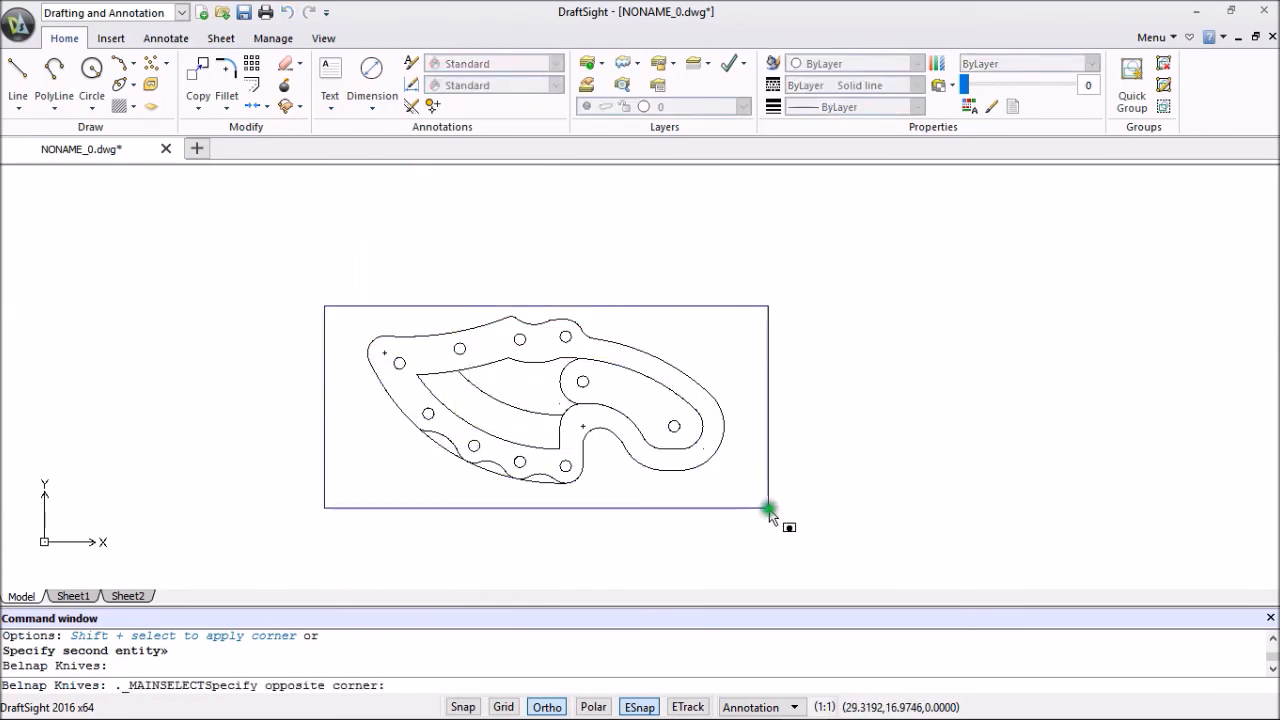
left_click(762, 505)
right_click(717, 494)
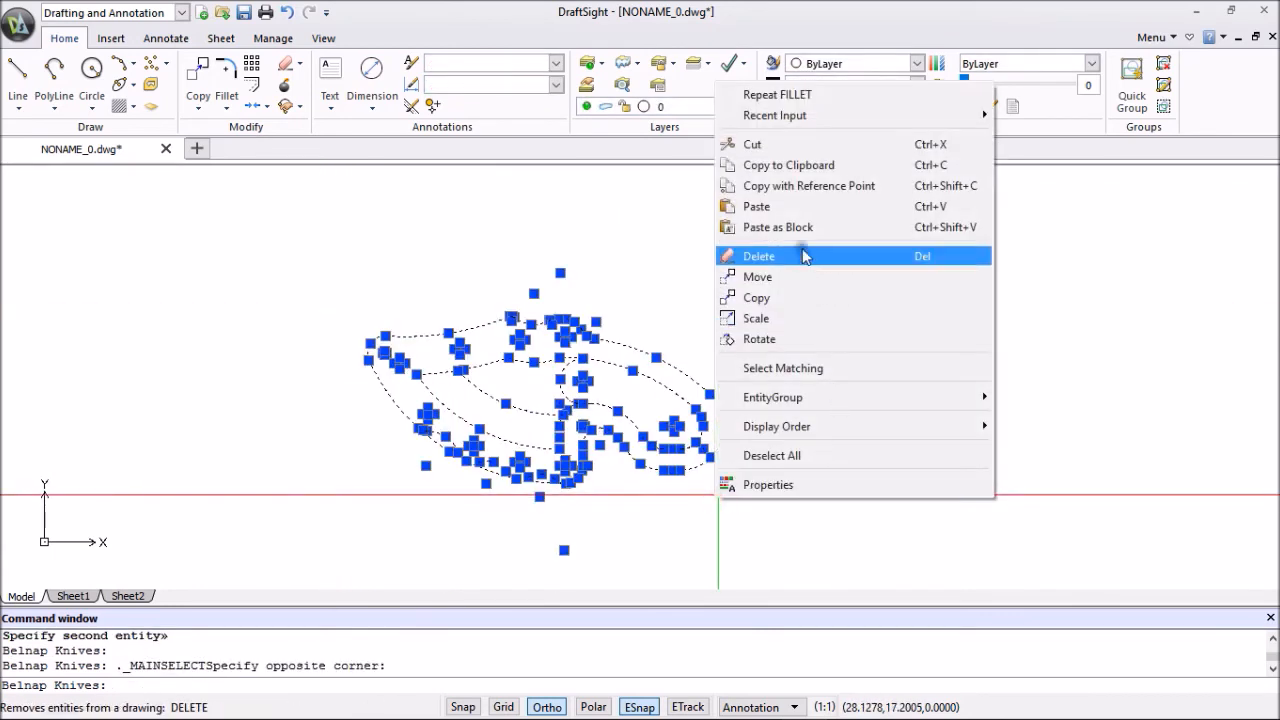
left_click(791, 166)
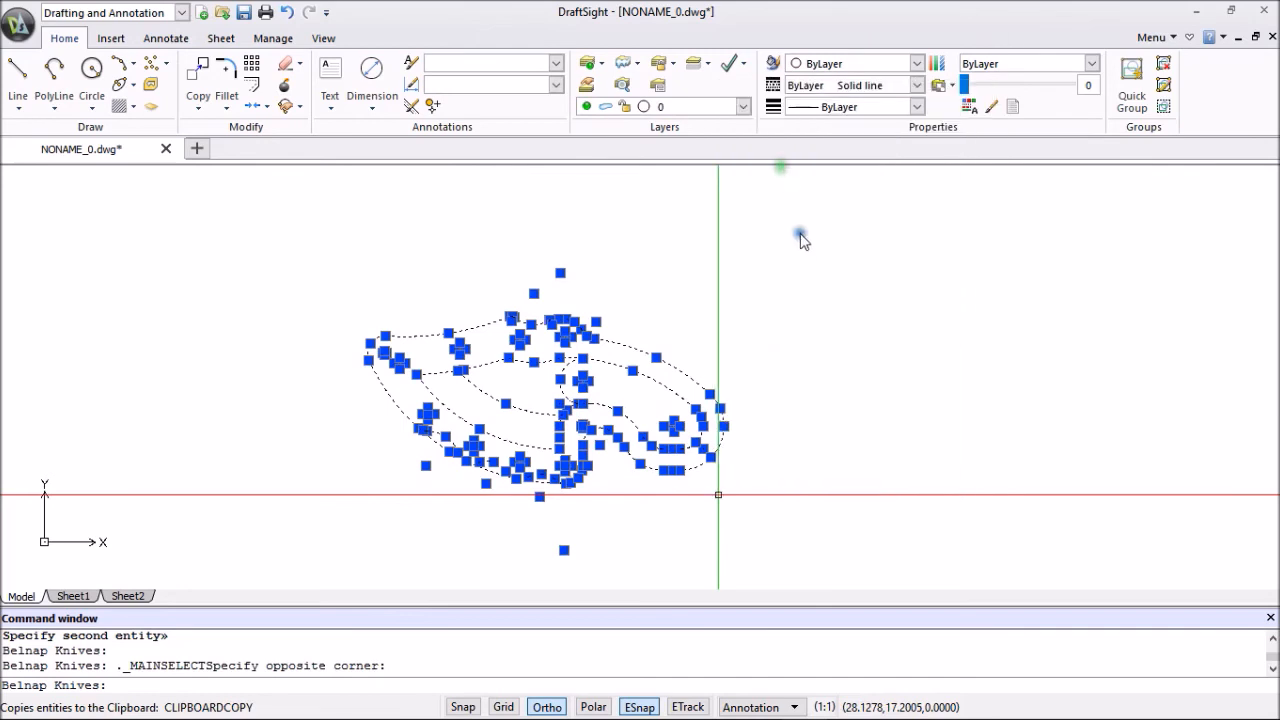
Paste the copied knife directly below the original.
scroll(800, 234, "down", 3)
middle_click_drag(824, 292, 691, 302)
right_click(498, 448)
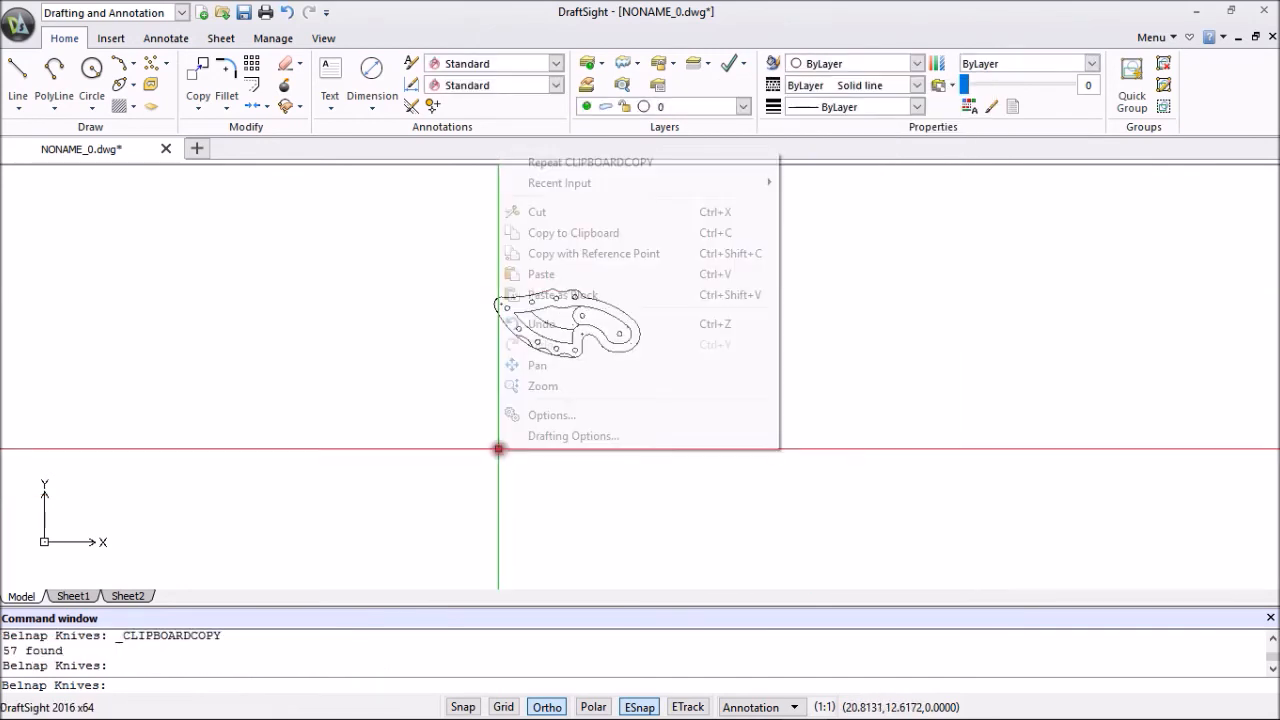
left_click(574, 276)
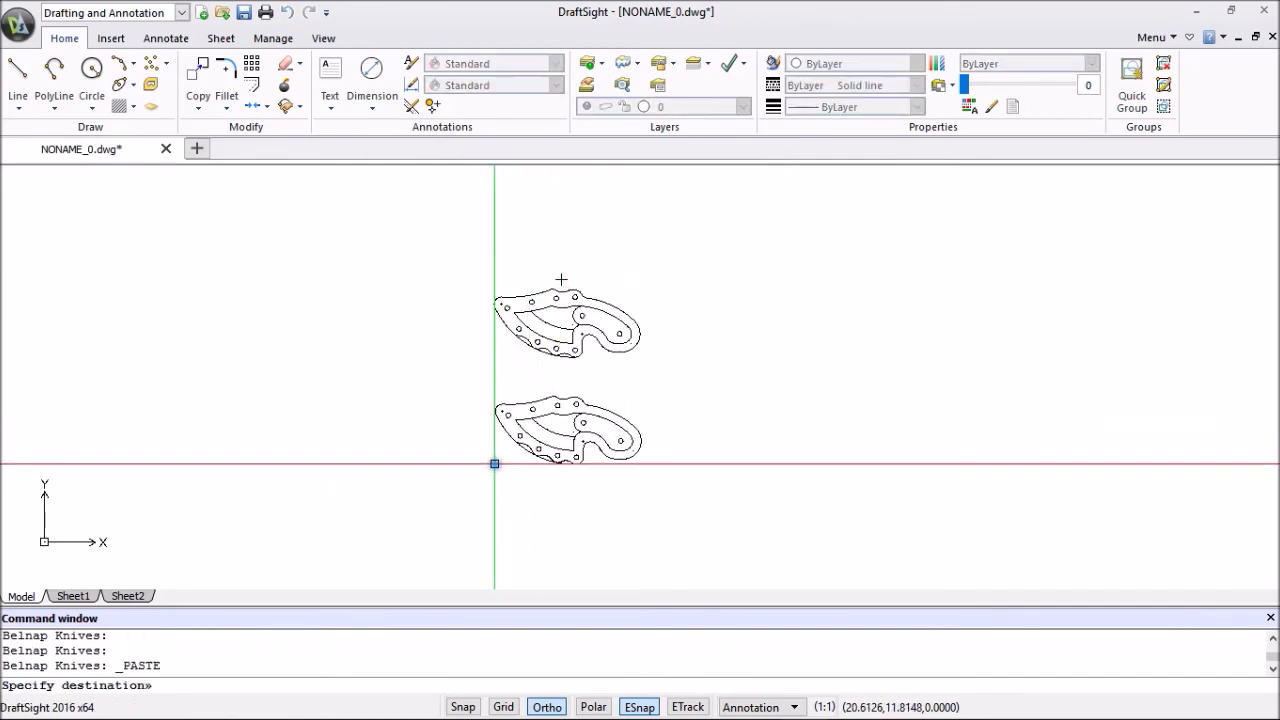
left_click(493, 464)
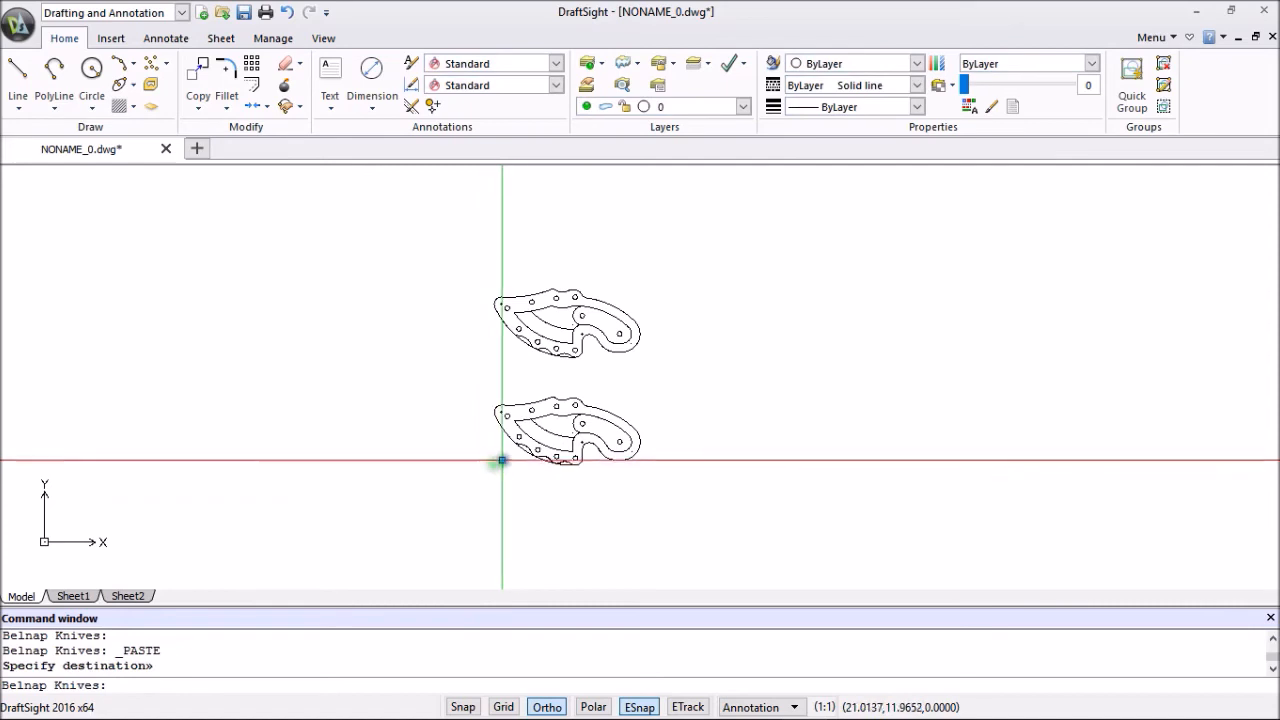
Delete the inner outline curves, the blade curves and the two pivot holes from the lower knife copy.
scroll(500, 457, "up", 3)
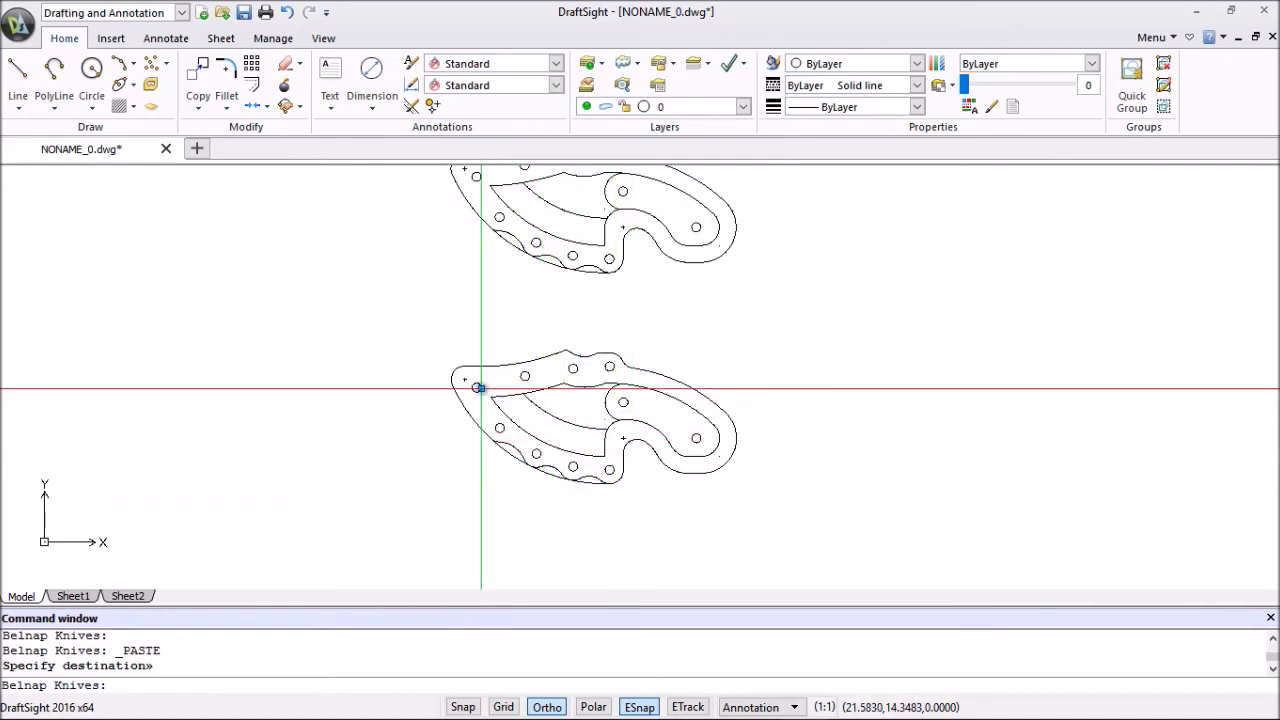
scroll(466, 380, "up", 4)
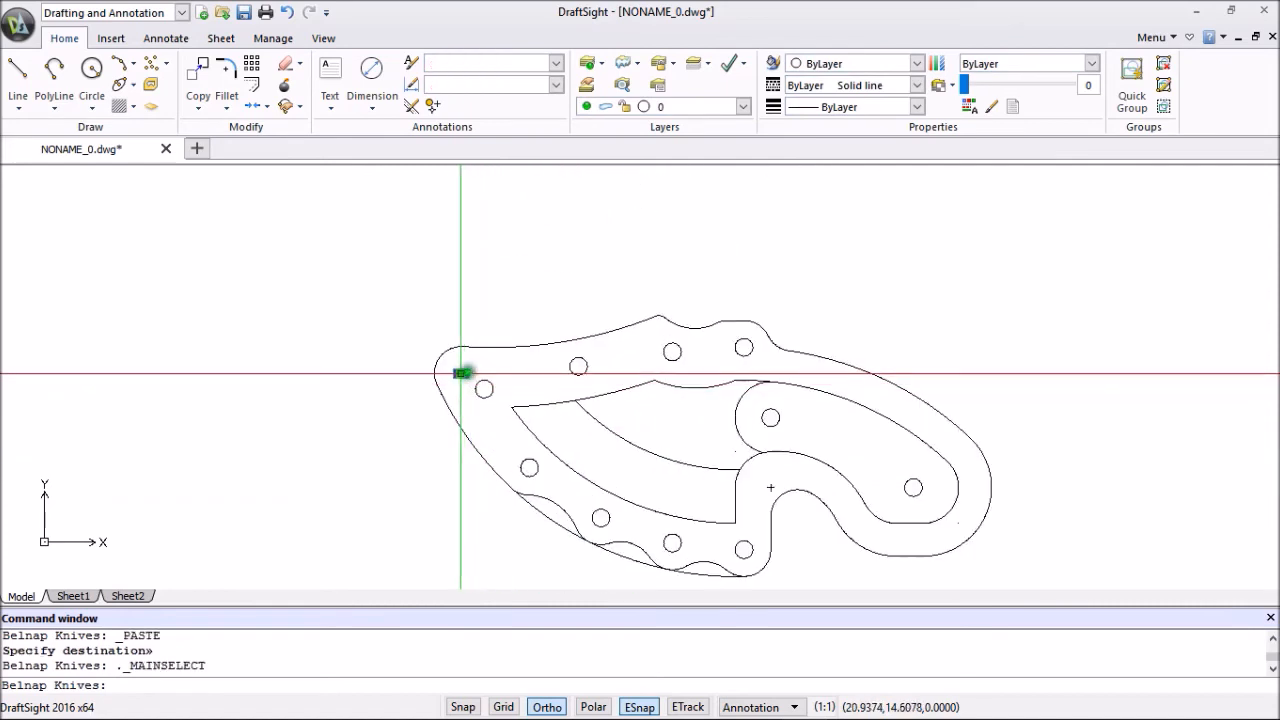
left_click(534, 403)
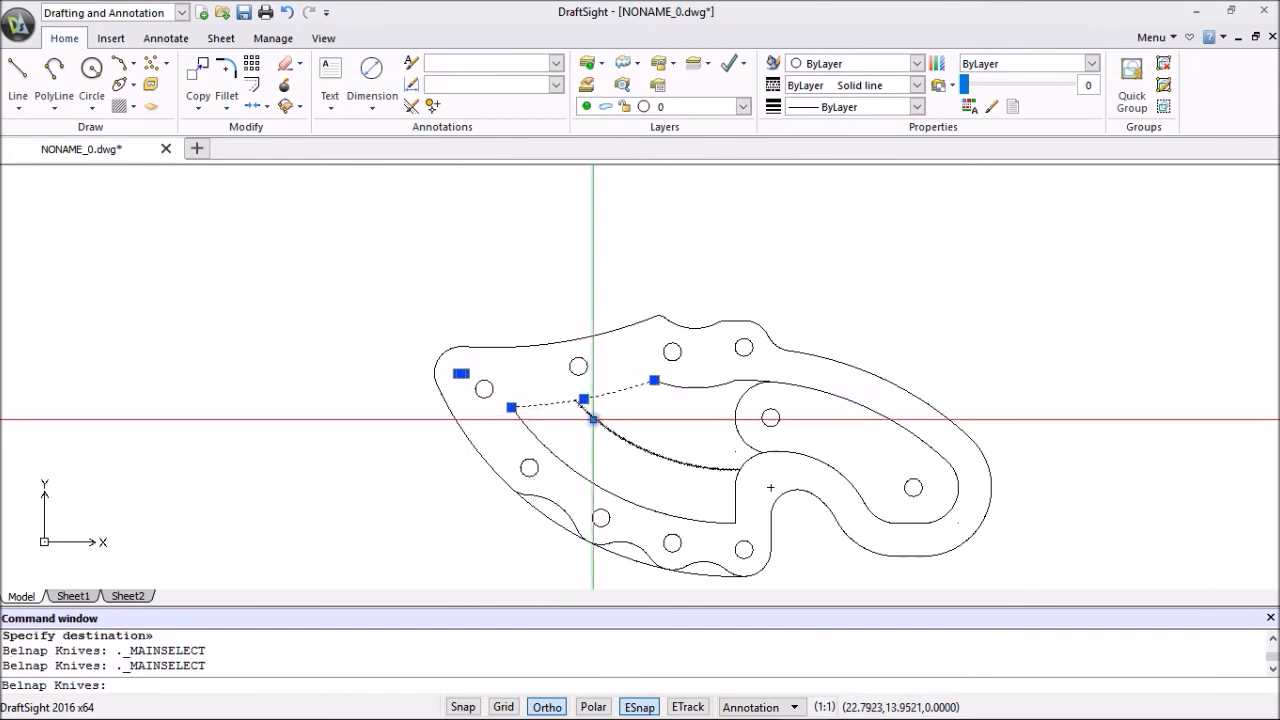
left_click(593, 419)
left_click(592, 462)
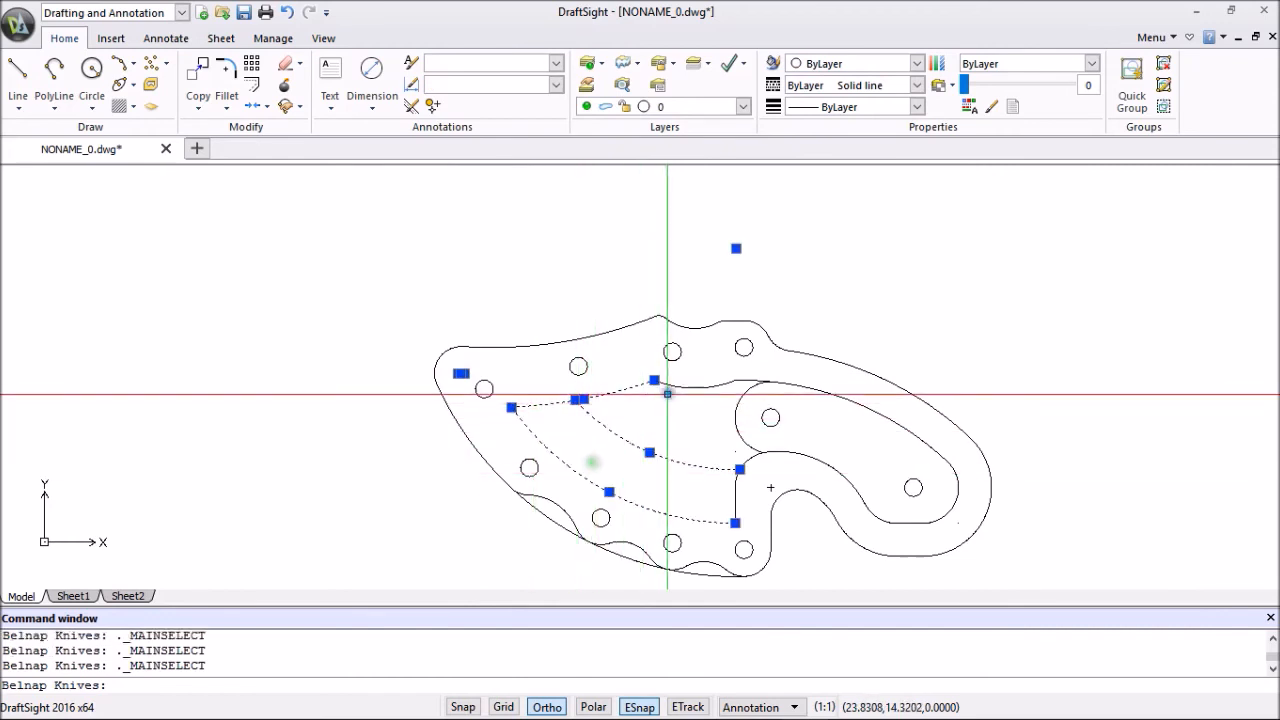
left_click(720, 384)
left_click(757, 395)
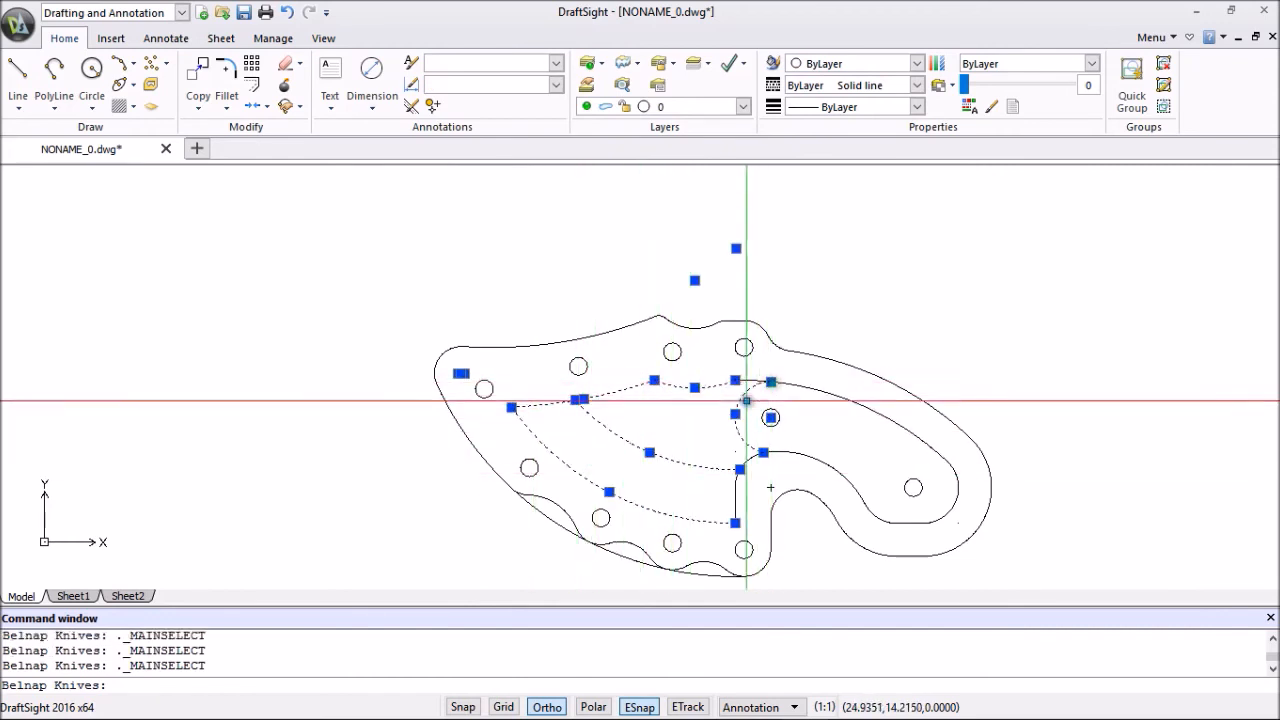
left_click(773, 411)
left_click(810, 387)
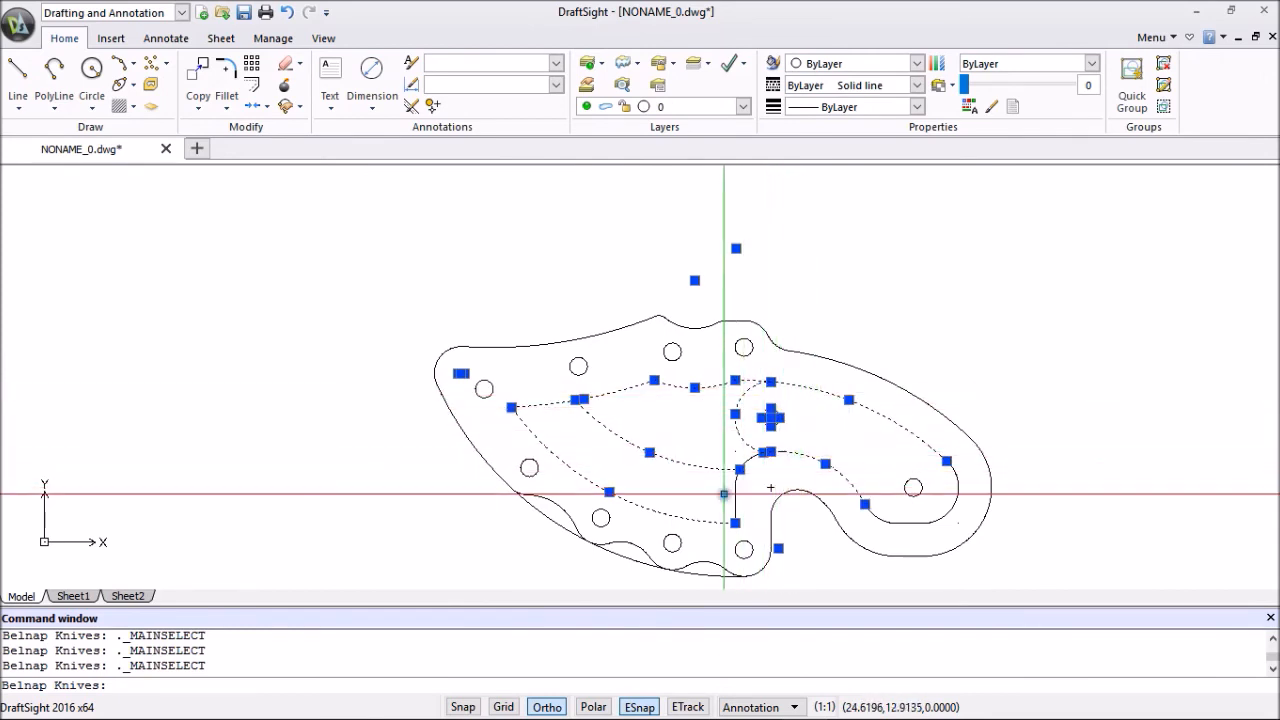
left_click(736, 502)
left_click(912, 486)
left_click(894, 521)
left_click(947, 510)
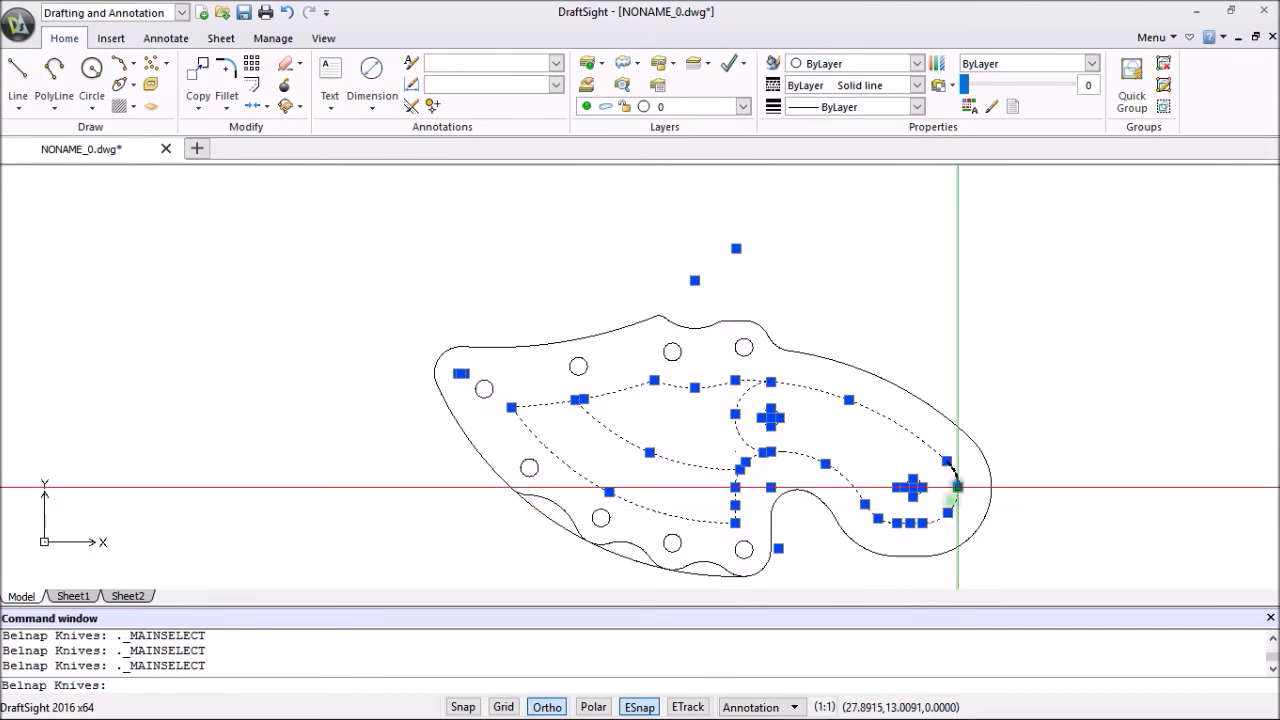
right_click(1029, 344)
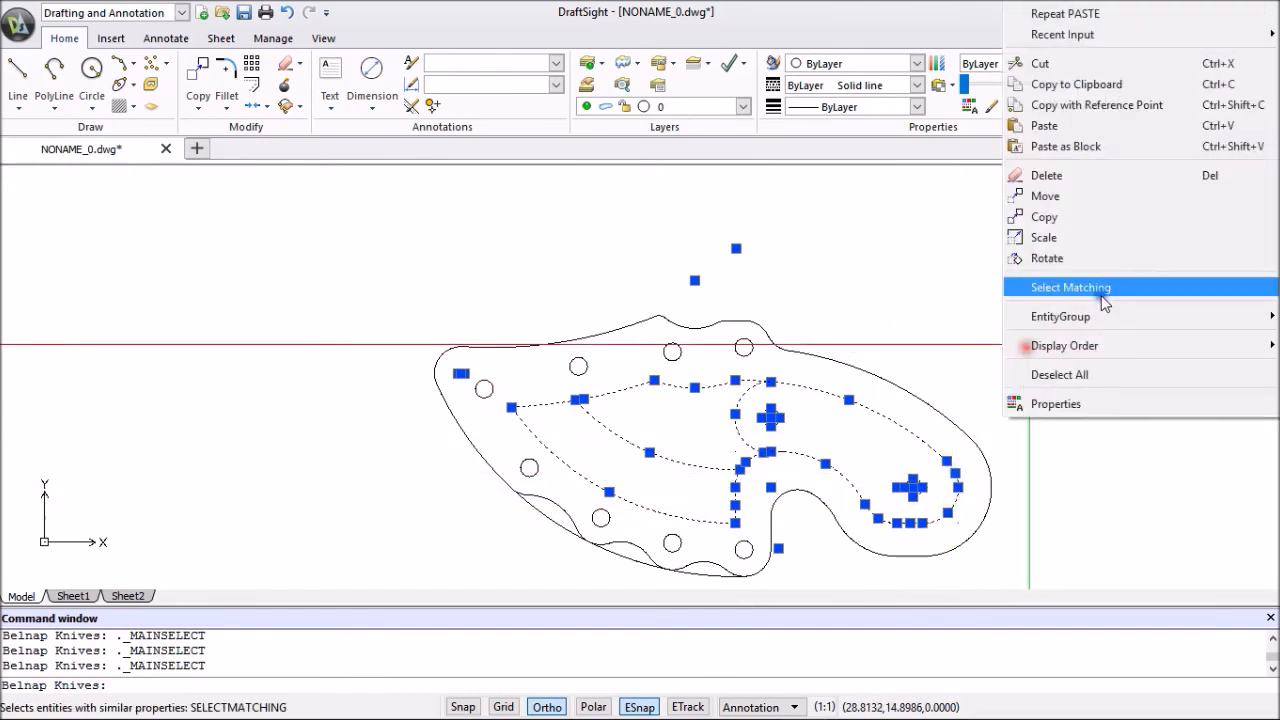
left_click(1068, 181)
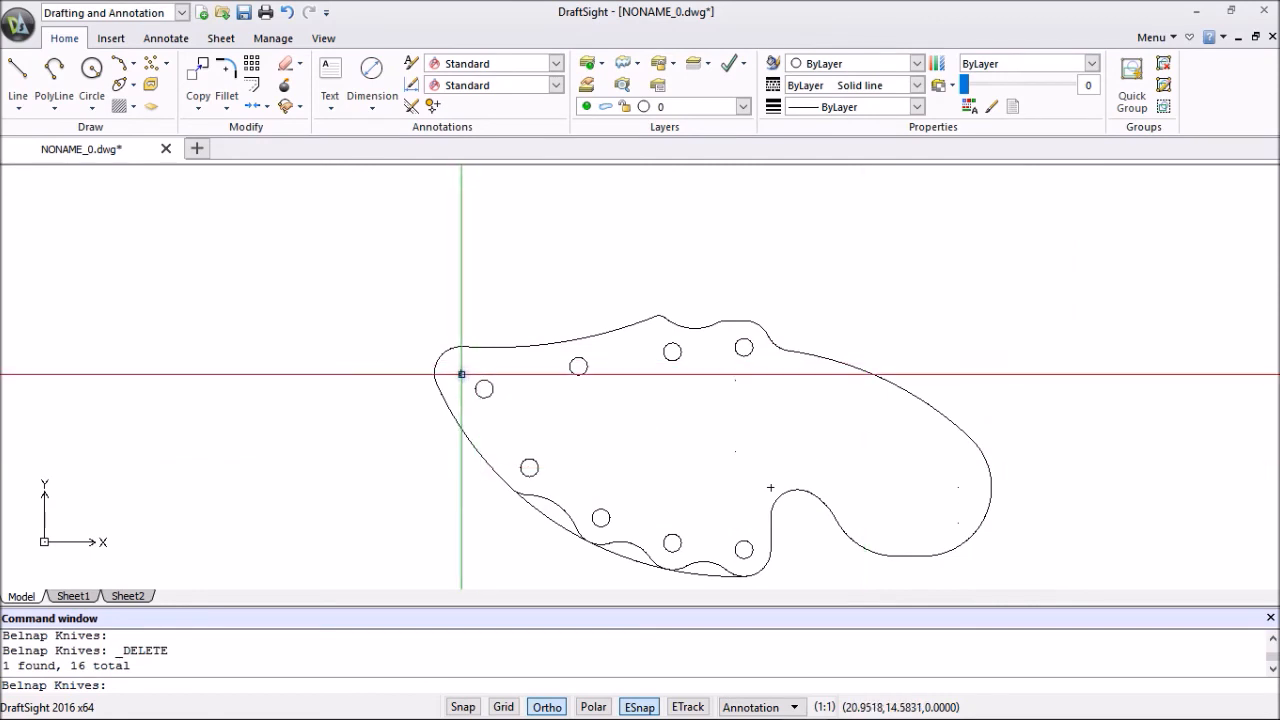
Delete the leftover center marks near the lower copy's pointed tip and beside the notch.
left_click(460, 373)
left_click(763, 483)
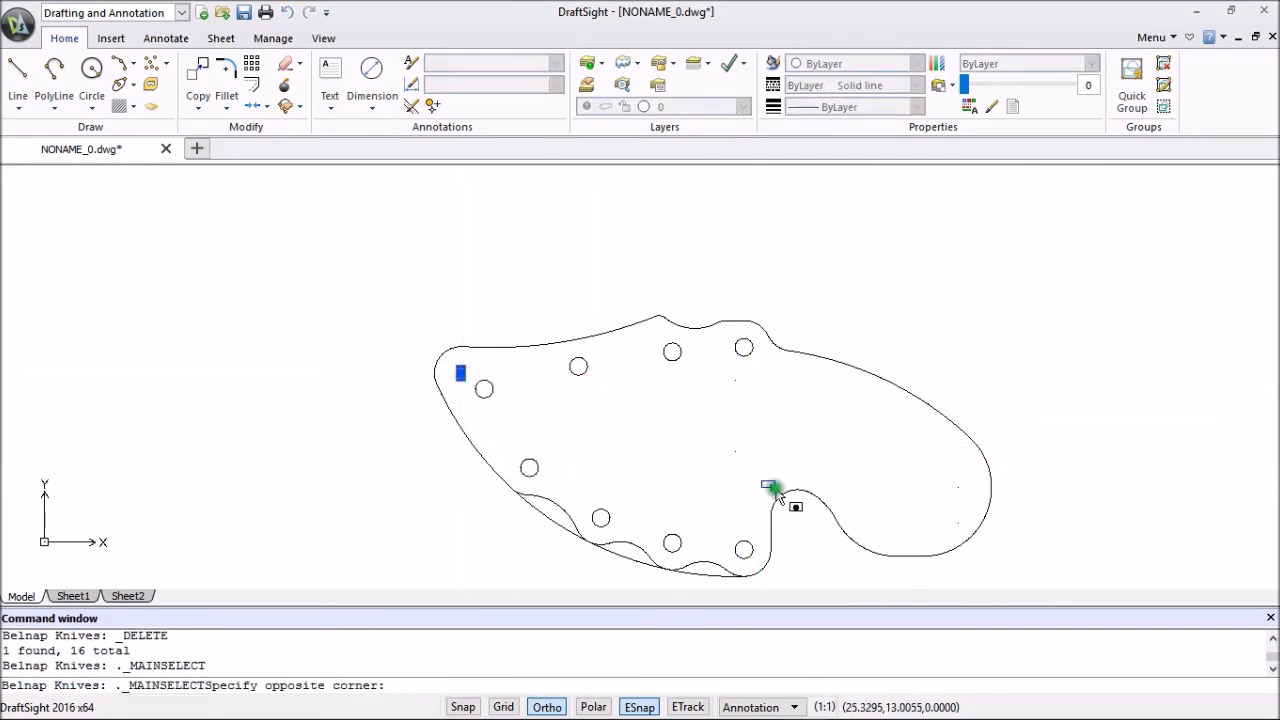
left_click(777, 500)
right_click(941, 251)
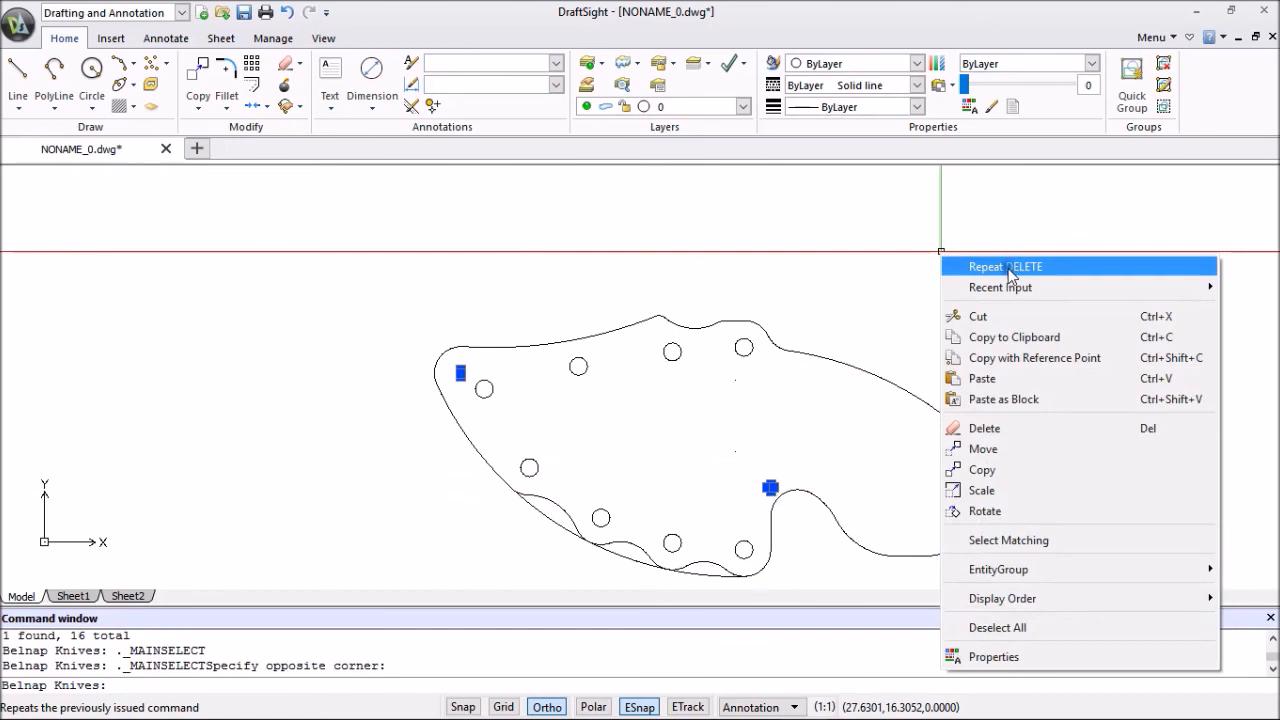
left_click(1005, 268)
scroll(1000, 314, "down", 5)
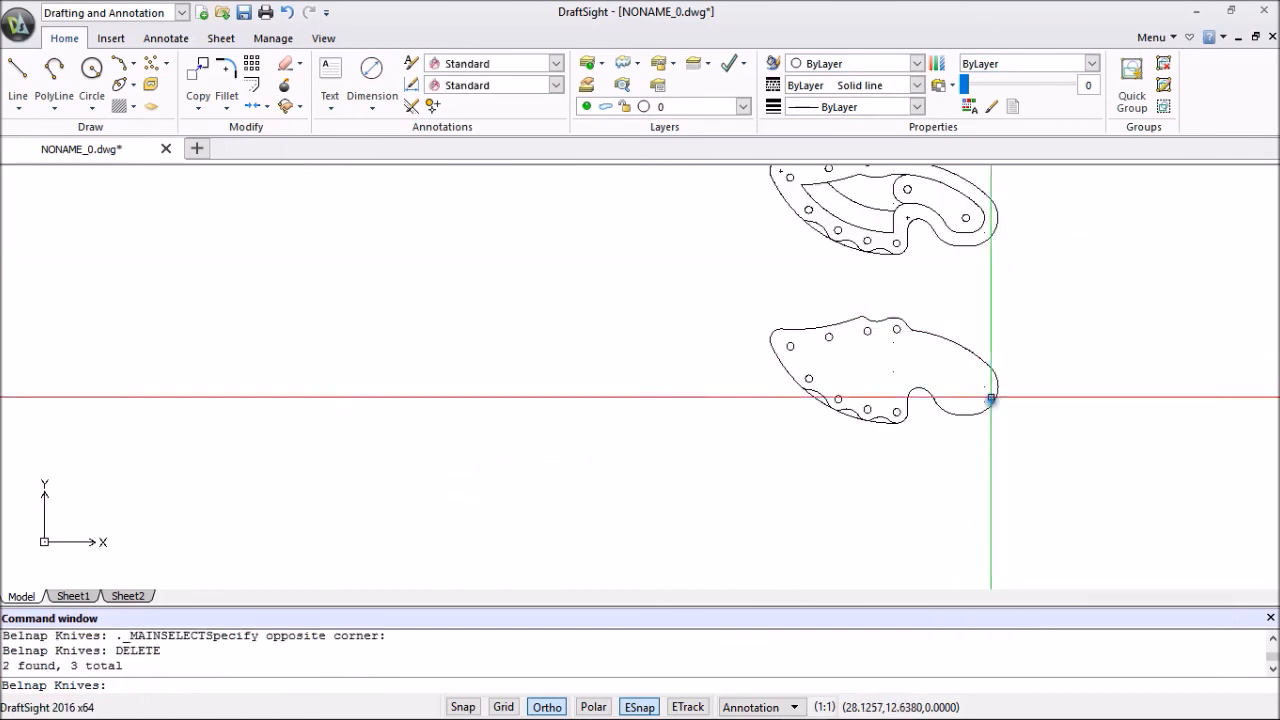
Draw a vertical line from the leftmost point of the lower outline straight down to about Y 5.49.
middle_click_drag(1029, 417, 726, 440)
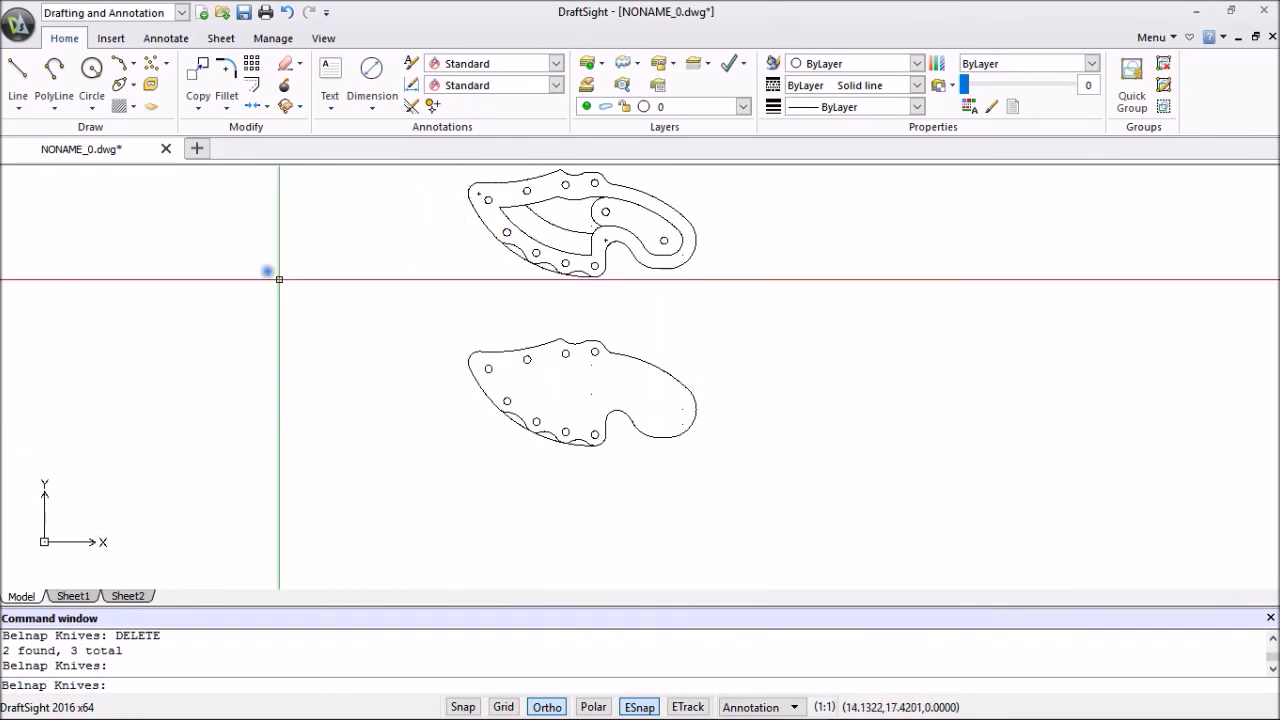
left_click(17, 74)
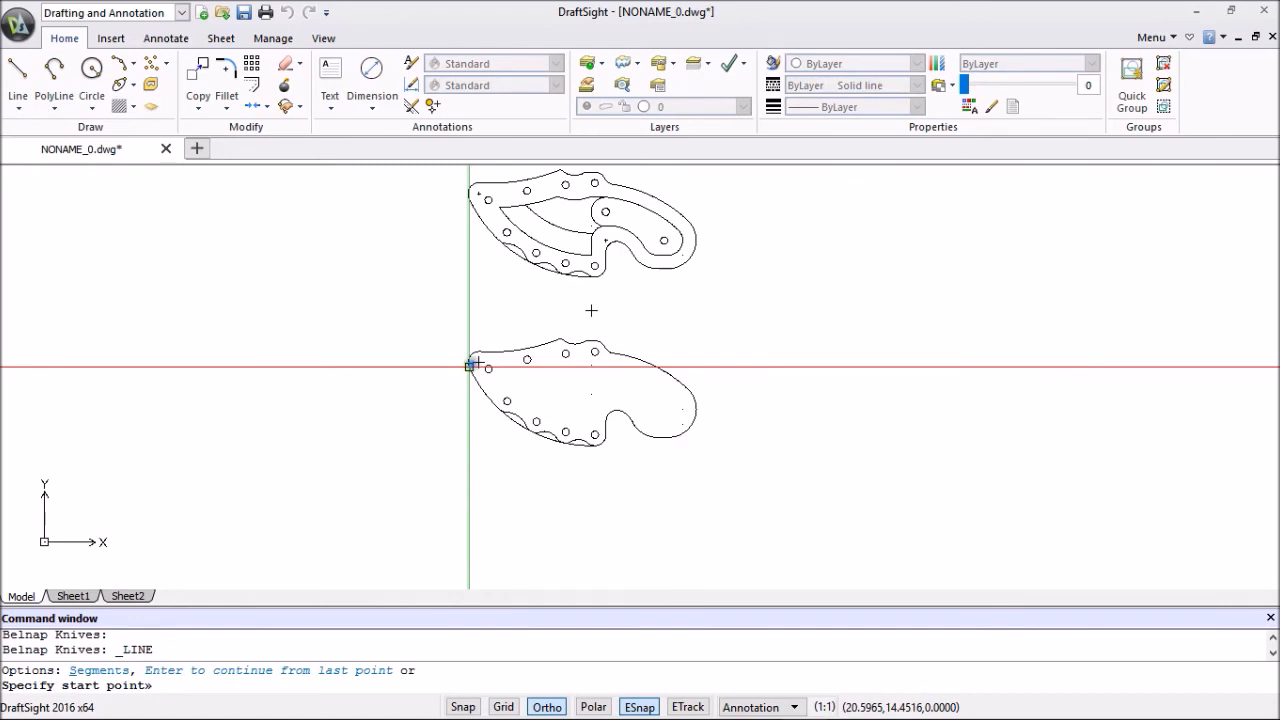
scroll(469, 367, "up", 4)
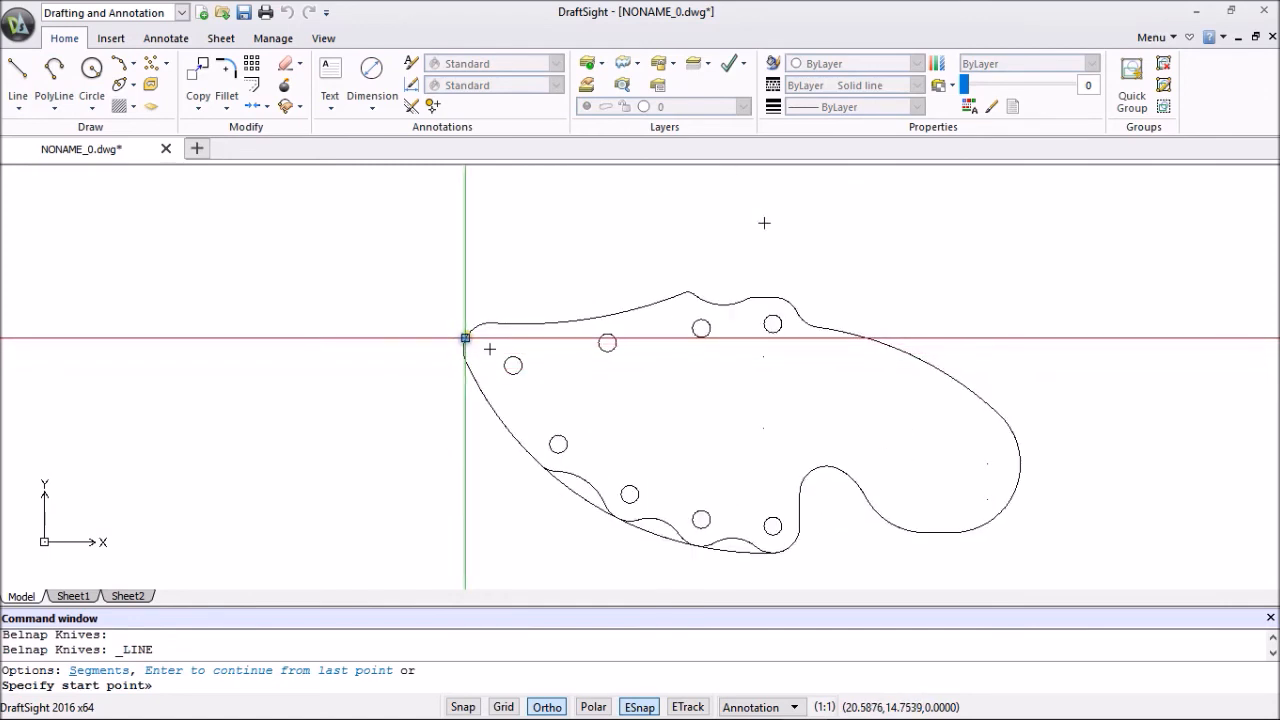
left_click(463, 350)
scroll(460, 400, "down", 5)
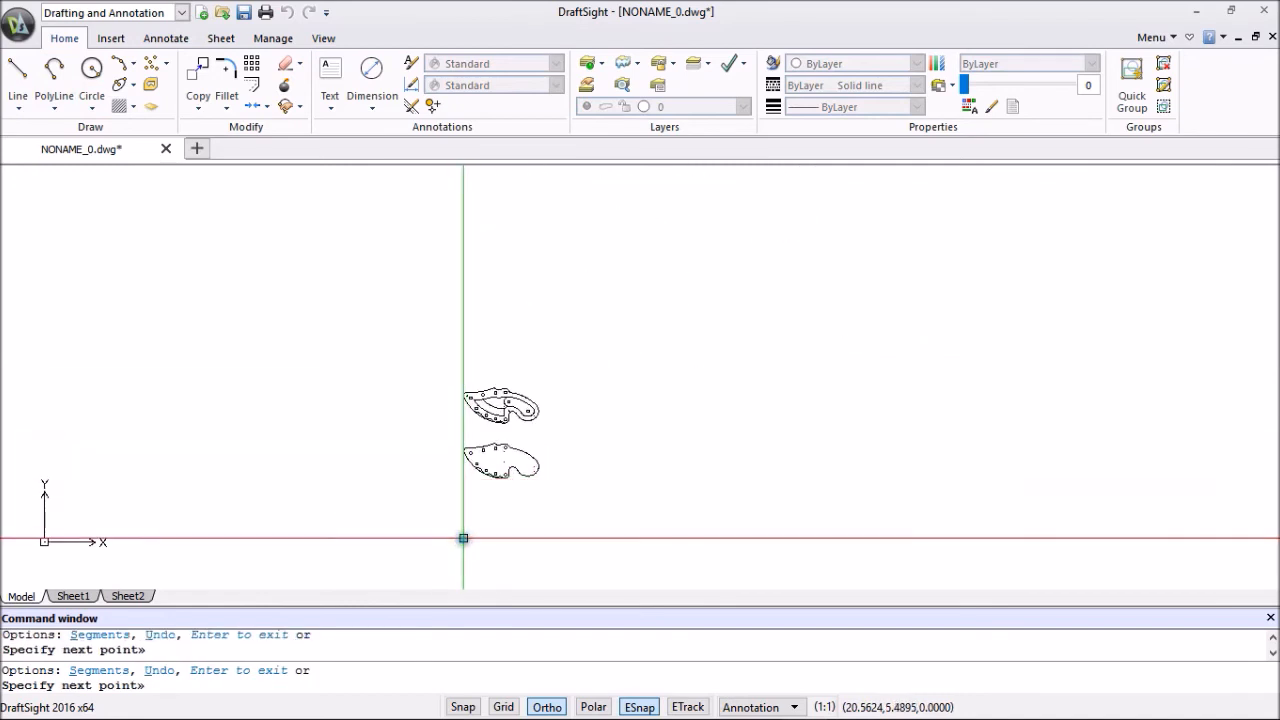
key("Escape")
Draw a vertical line from the rightmost point of the lower outline straight down to about Y 5.84.
right_click(663, 470)
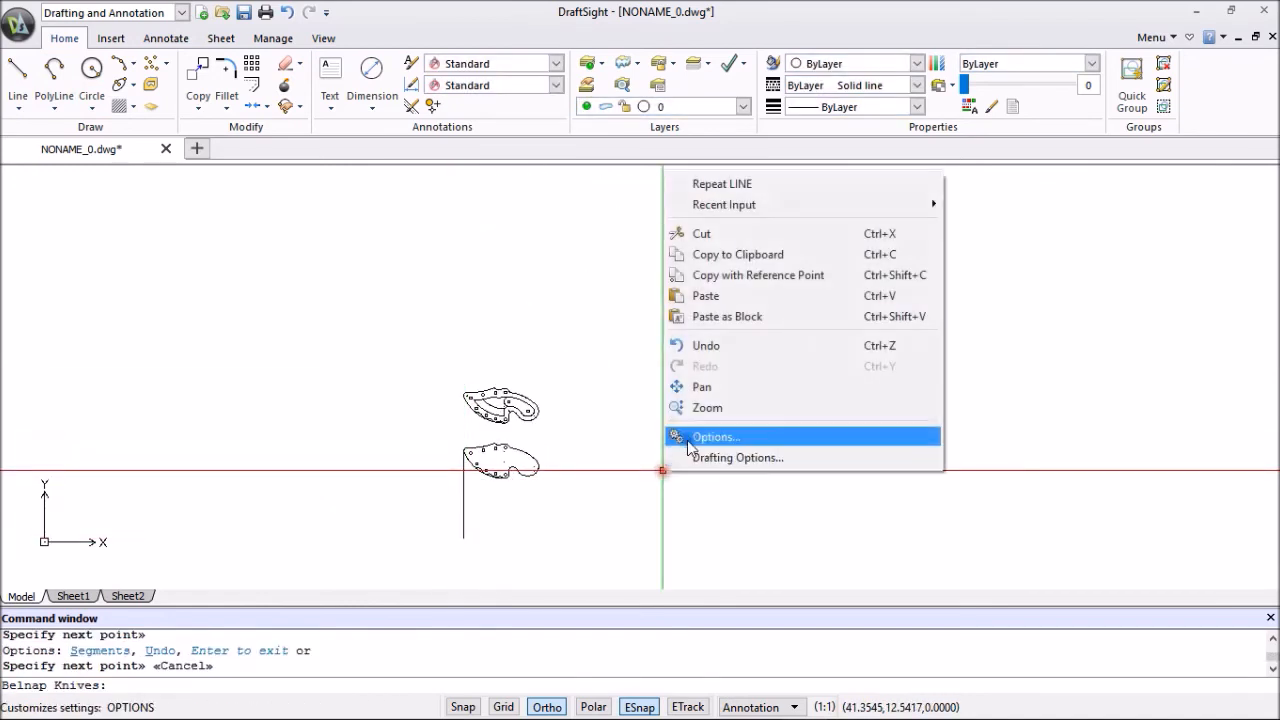
left_click(710, 184)
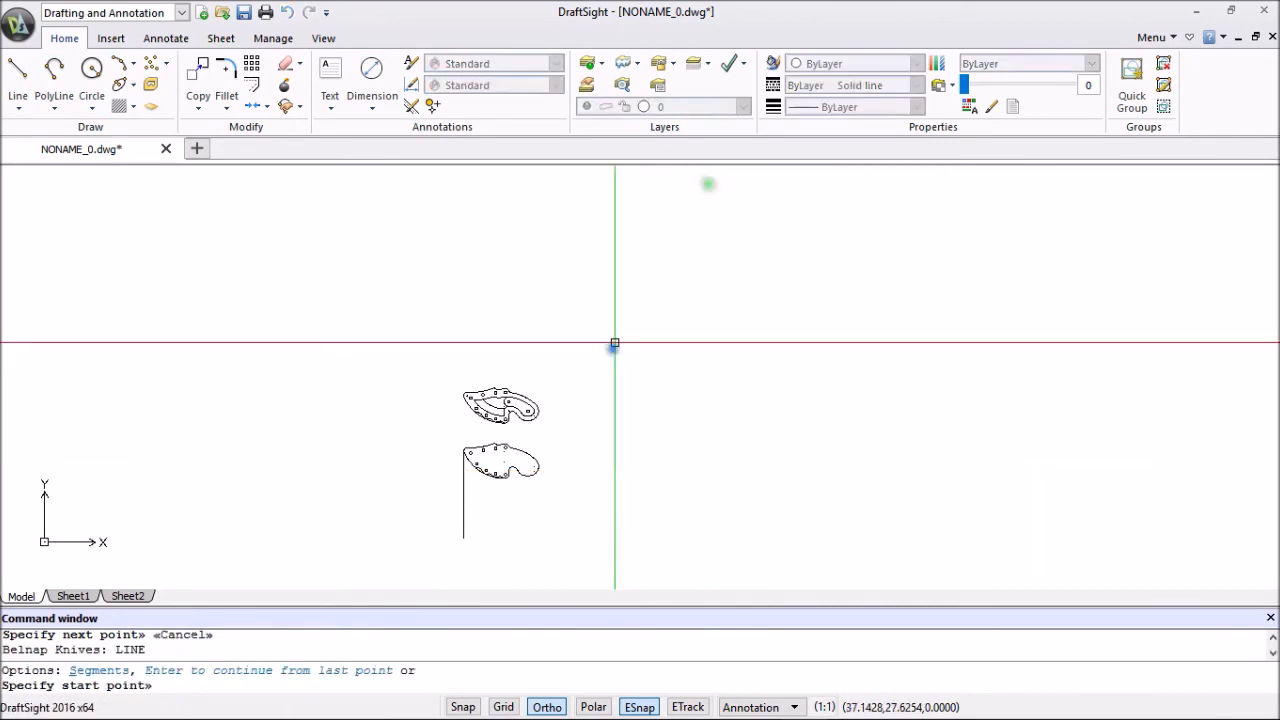
scroll(546, 443, "up", 3)
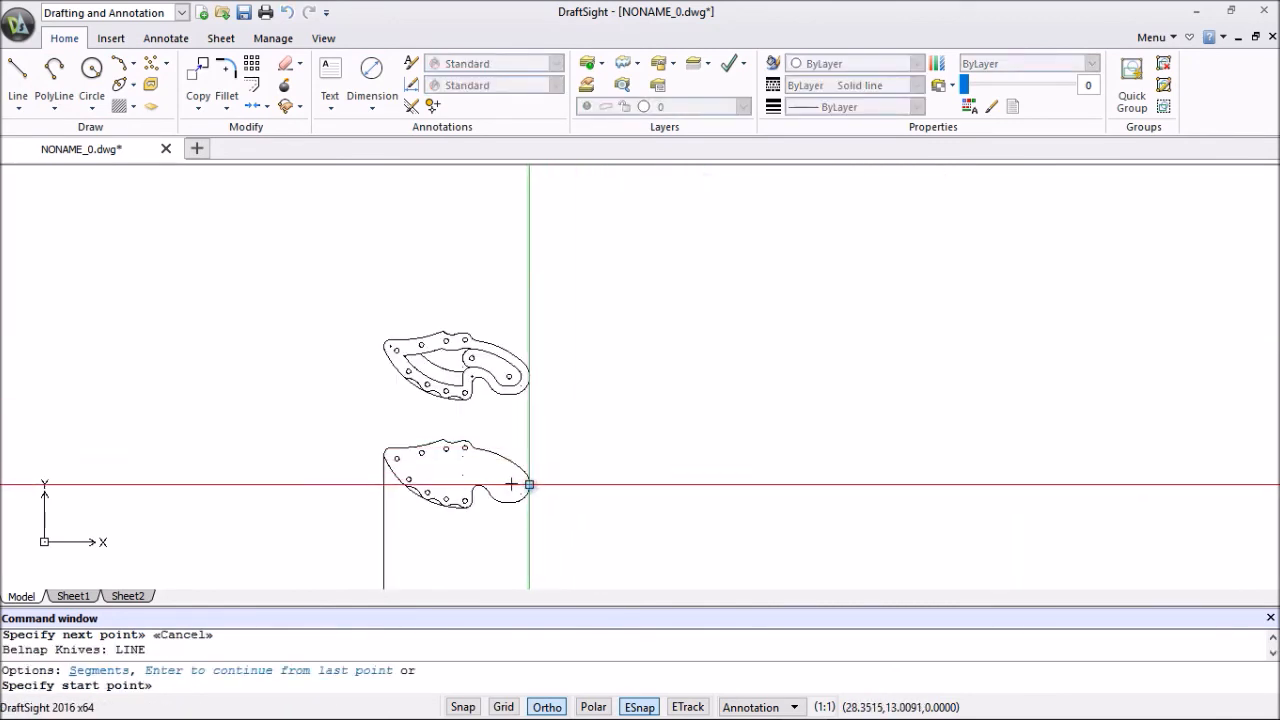
left_click(515, 484)
scroll(530, 538, "down", 3)
middle_click_drag(530, 538, 540, 478)
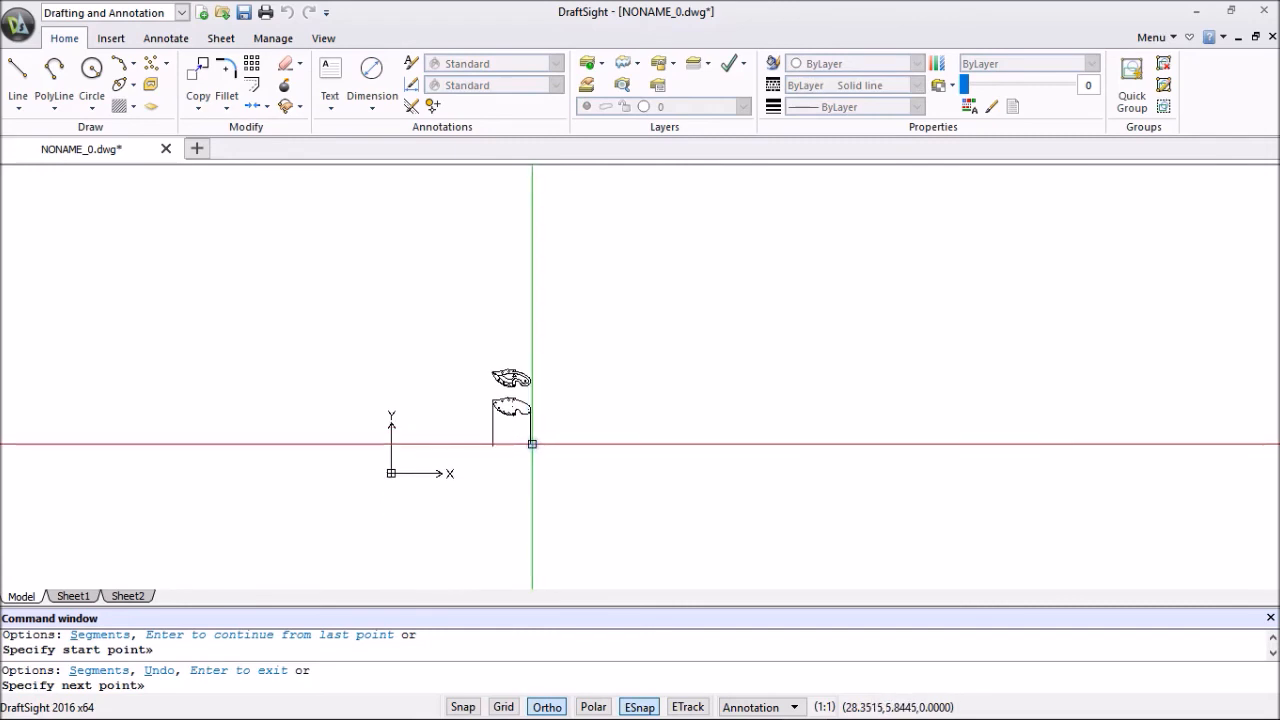
key("Escape")
Draw a vertical line from the top of the notch arc down to about Y 5.59, between the two projection lines.
scroll(531, 440, "up", 6)
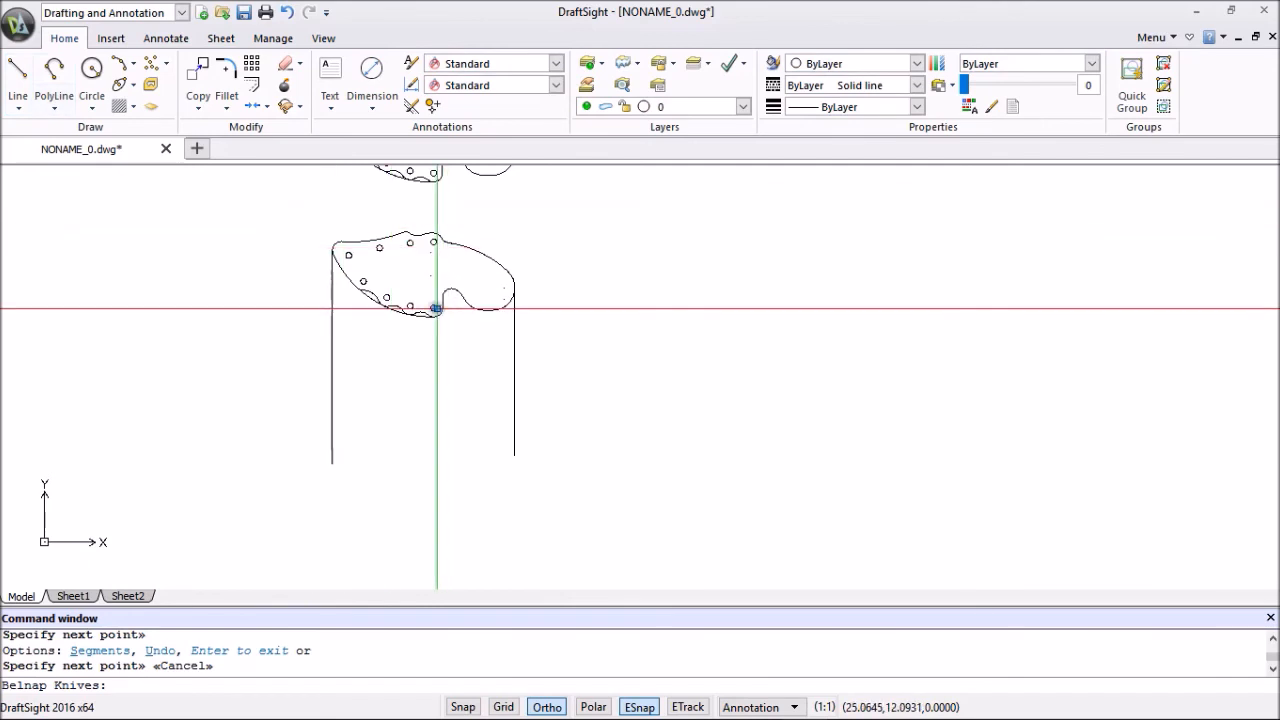
left_click(22, 76)
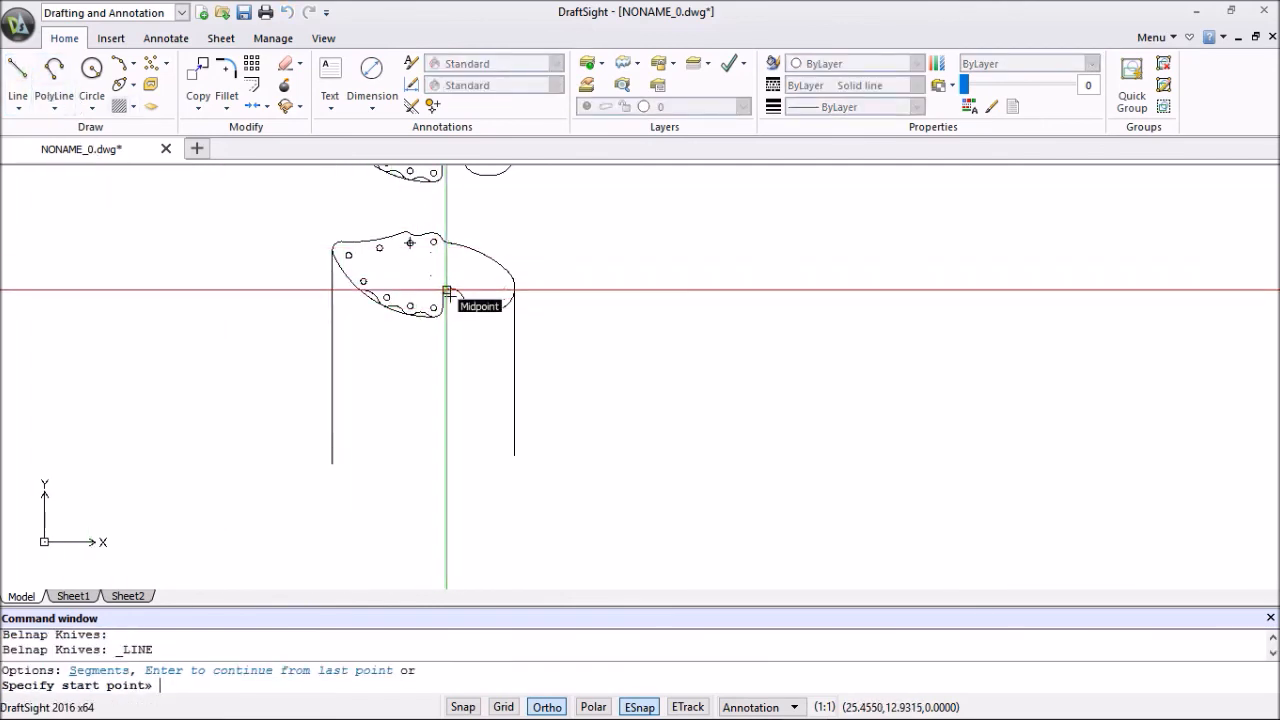
left_click(447, 291)
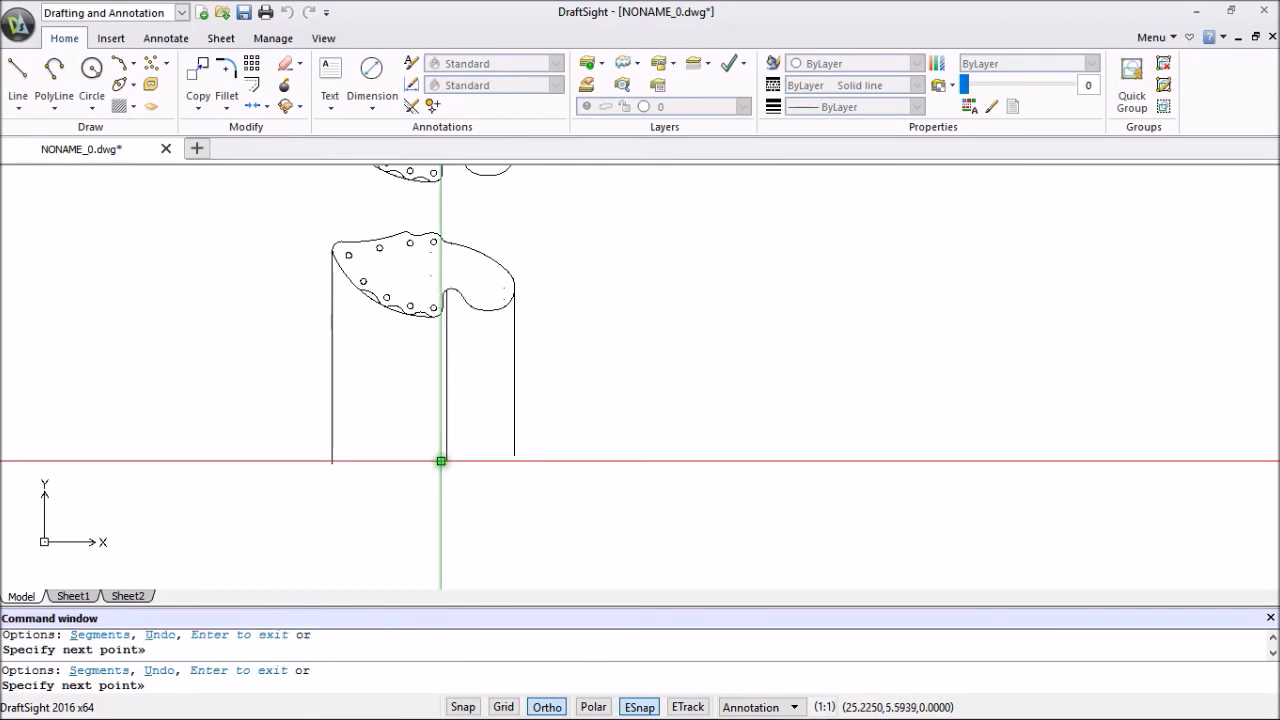
left_click(441, 461)
key("Return")
Draw a horizontal base line about 8.11 long from the left projection line's lower end to just past the right one.
left_click(20, 74)
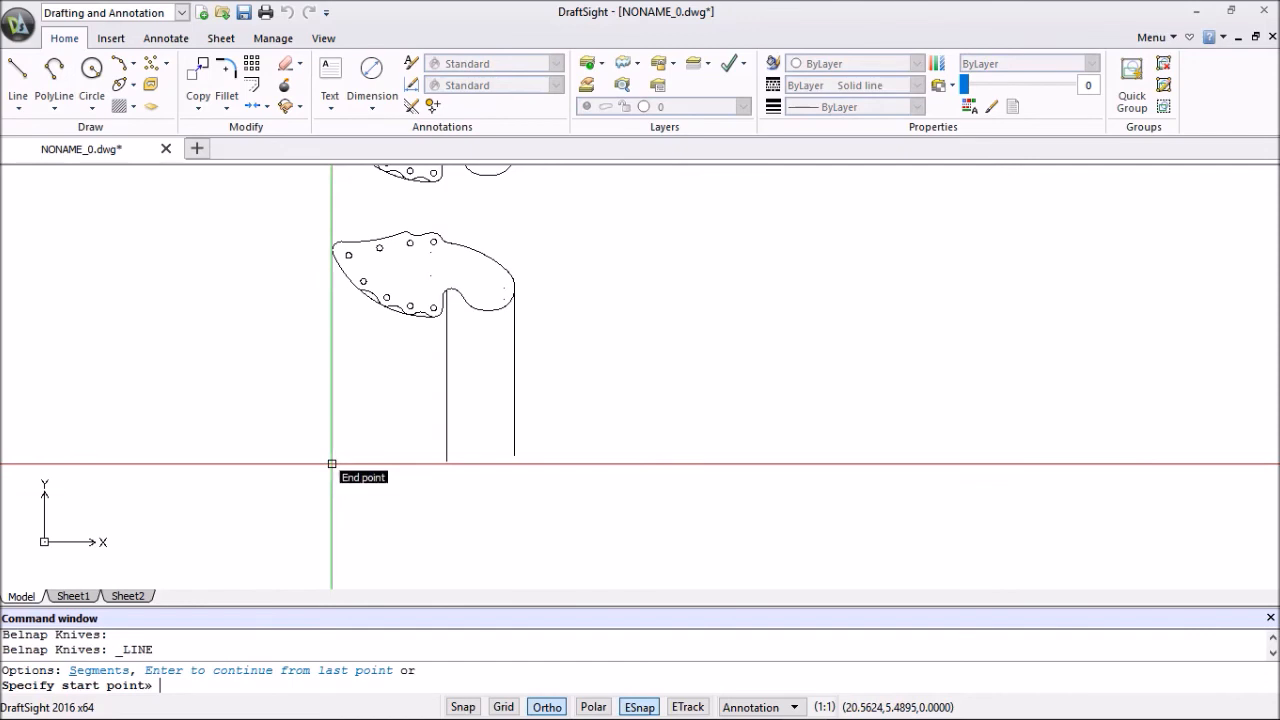
left_click(332, 464)
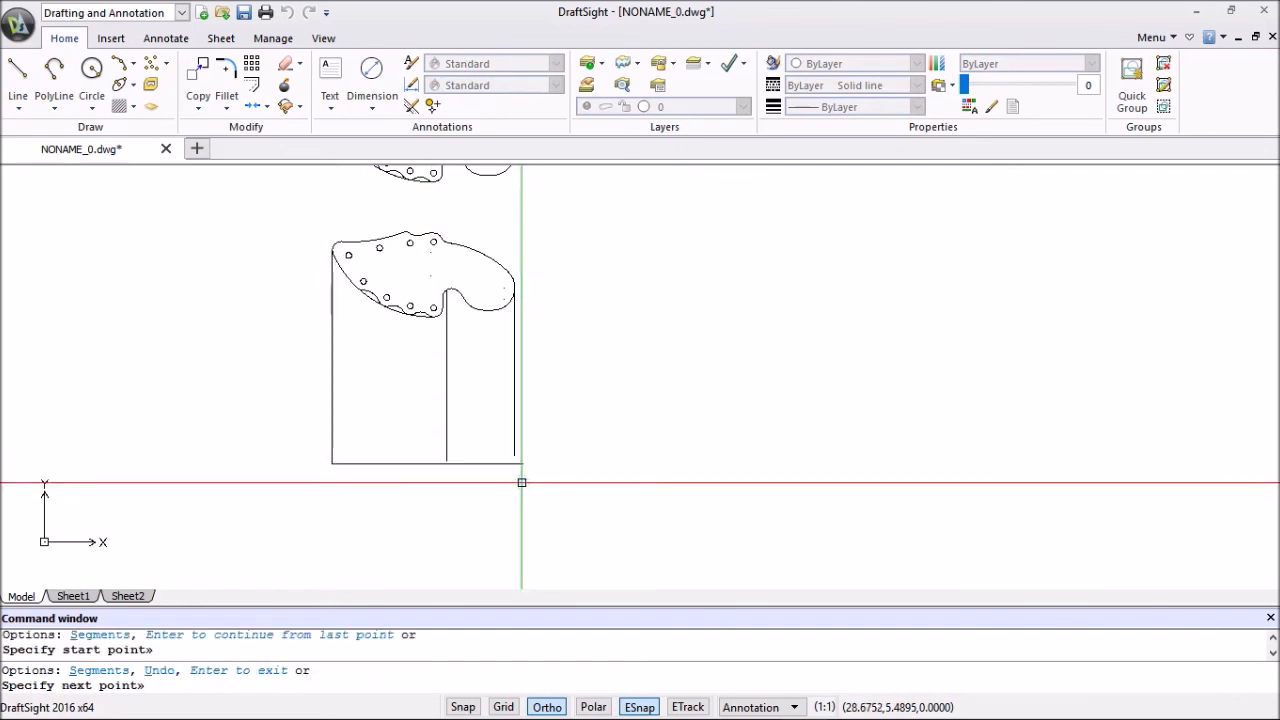
left_click(522, 483)
key("Escape")
Stretch the lower ends of the middle and right projection lines down onto the horizontal base line.
scroll(518, 472, "up", 3)
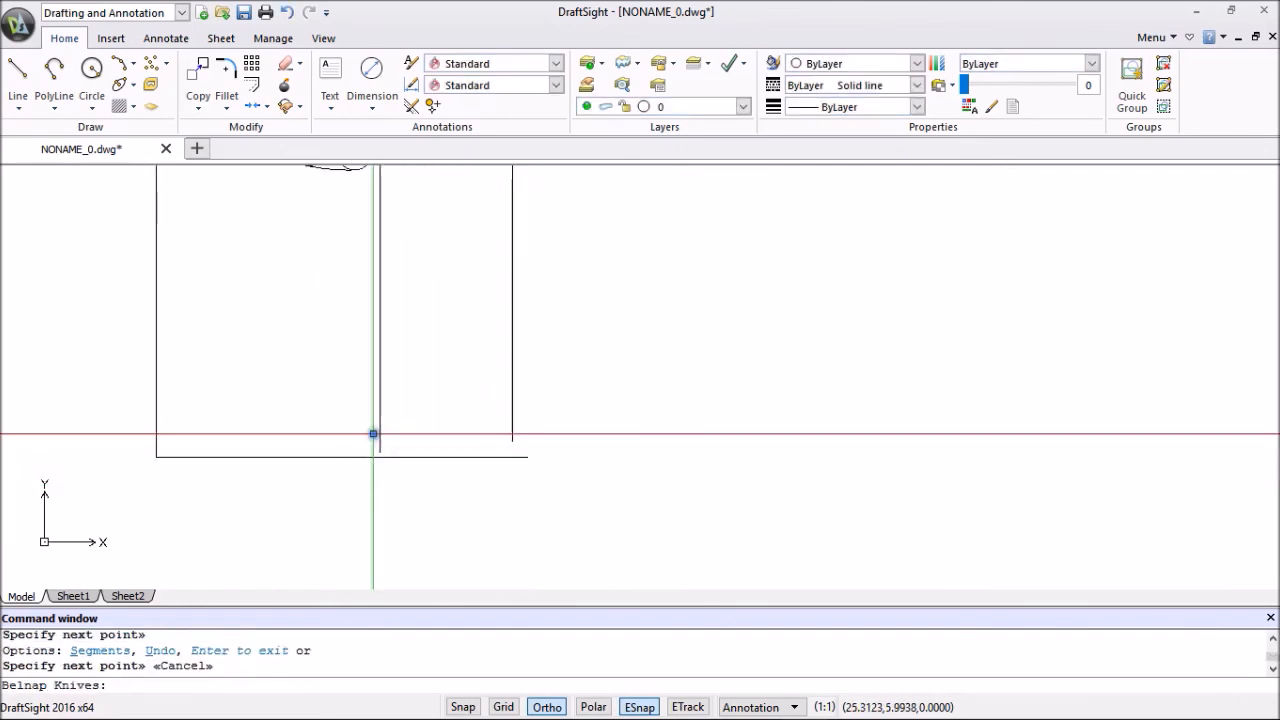
left_click(380, 428)
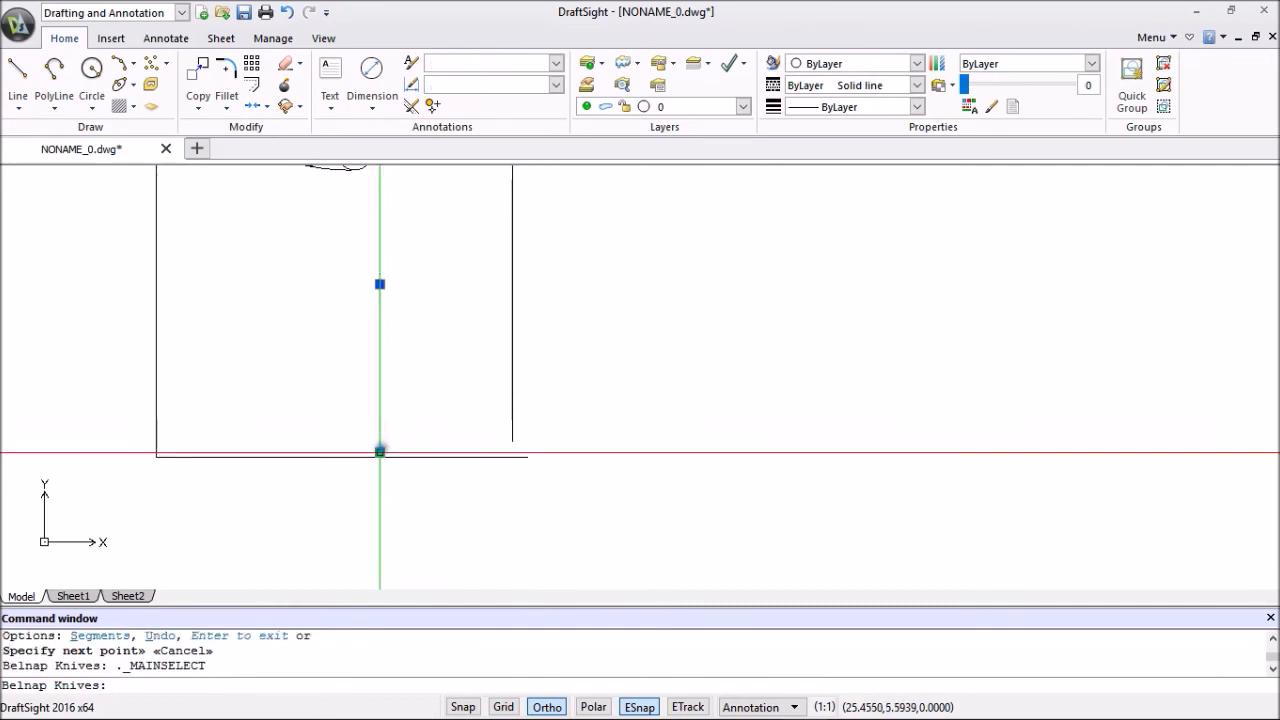
left_click(380, 454)
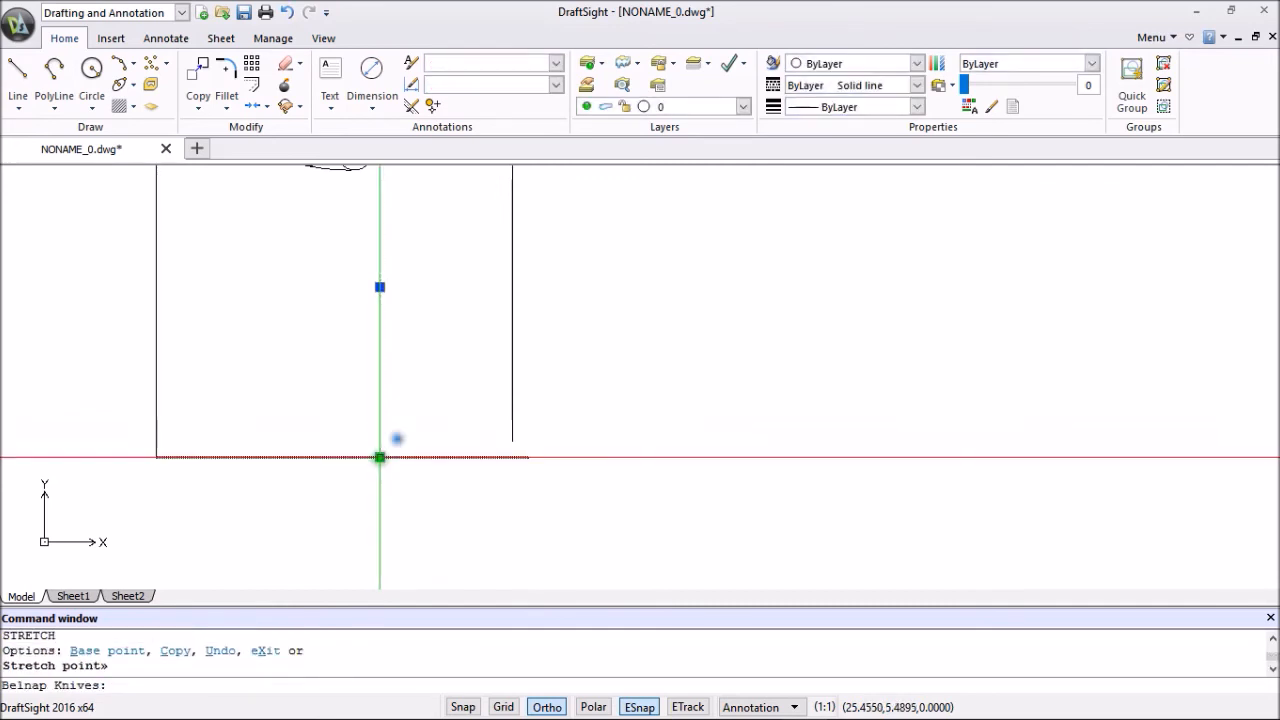
left_click(512, 408)
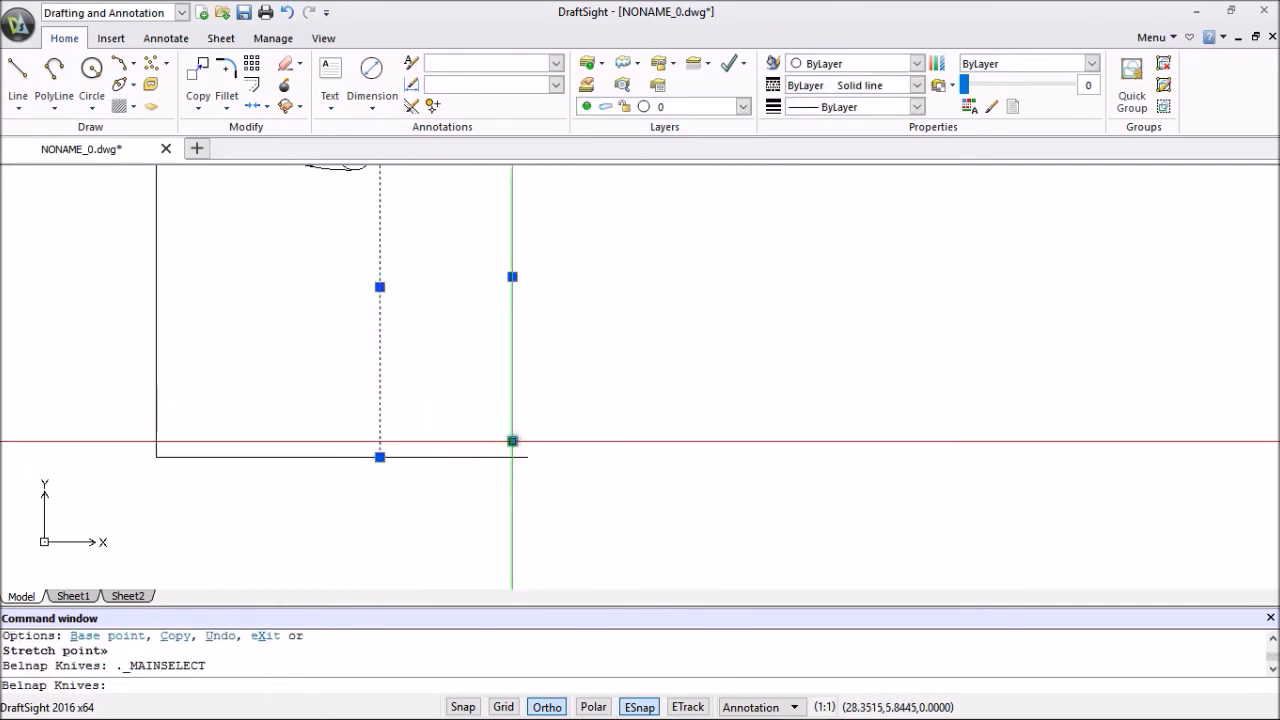
left_click(513, 450)
left_click(512, 457)
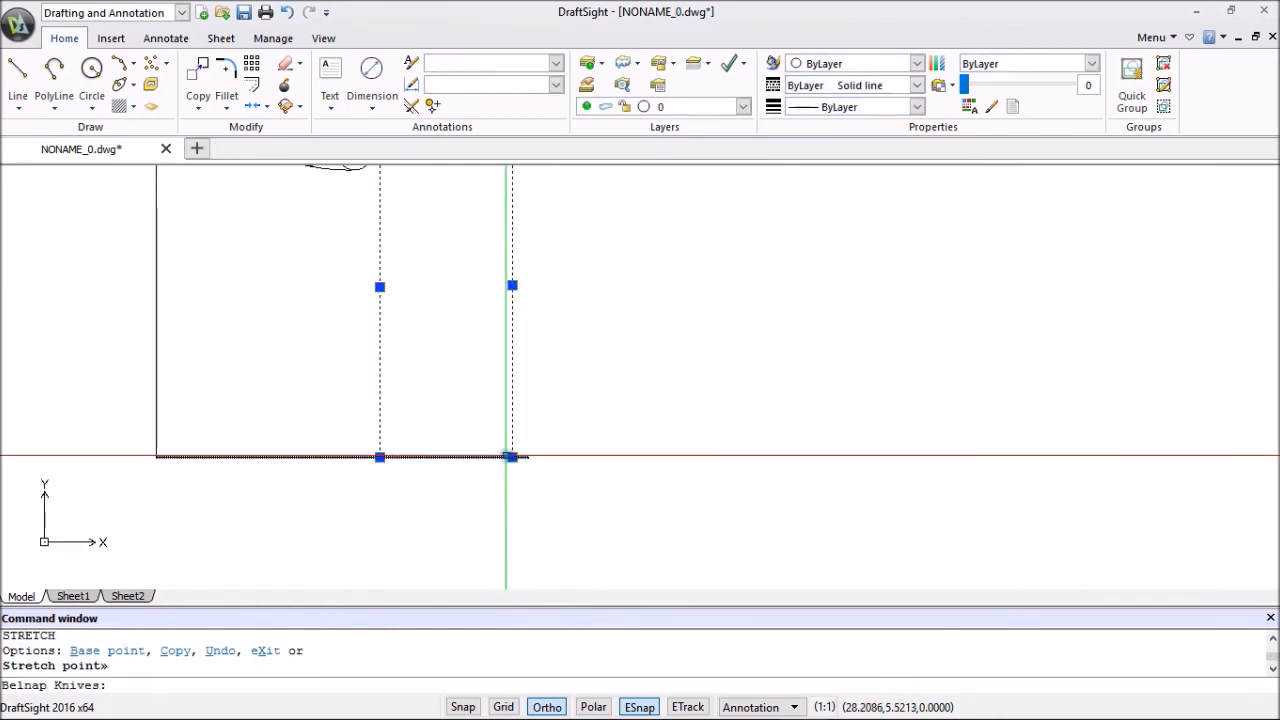
key("Escape")
Draw a line 0.16 down from the base line's left end, then about 4.96 right to just past the middle projection line.
scroll(438, 463, "up", 3)
mouse_move(460, 463)
middle_mouse_down()
mouse_move(657, 423)
mouse_move(711, 384)
mouse_move(534, 402)
middle_mouse_up()
scroll(711, 384, "down", 2)
scroll(711, 384, "down", 3)
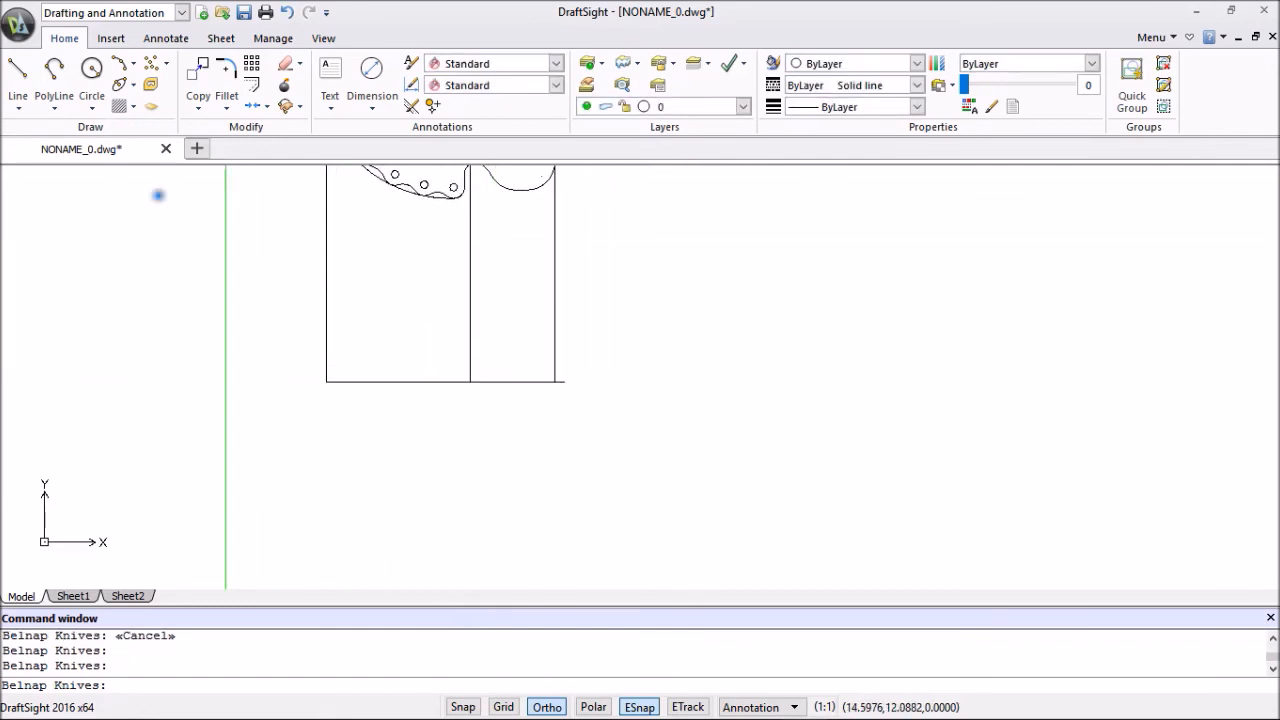
middle_click_drag(420, 230, 382, 389)
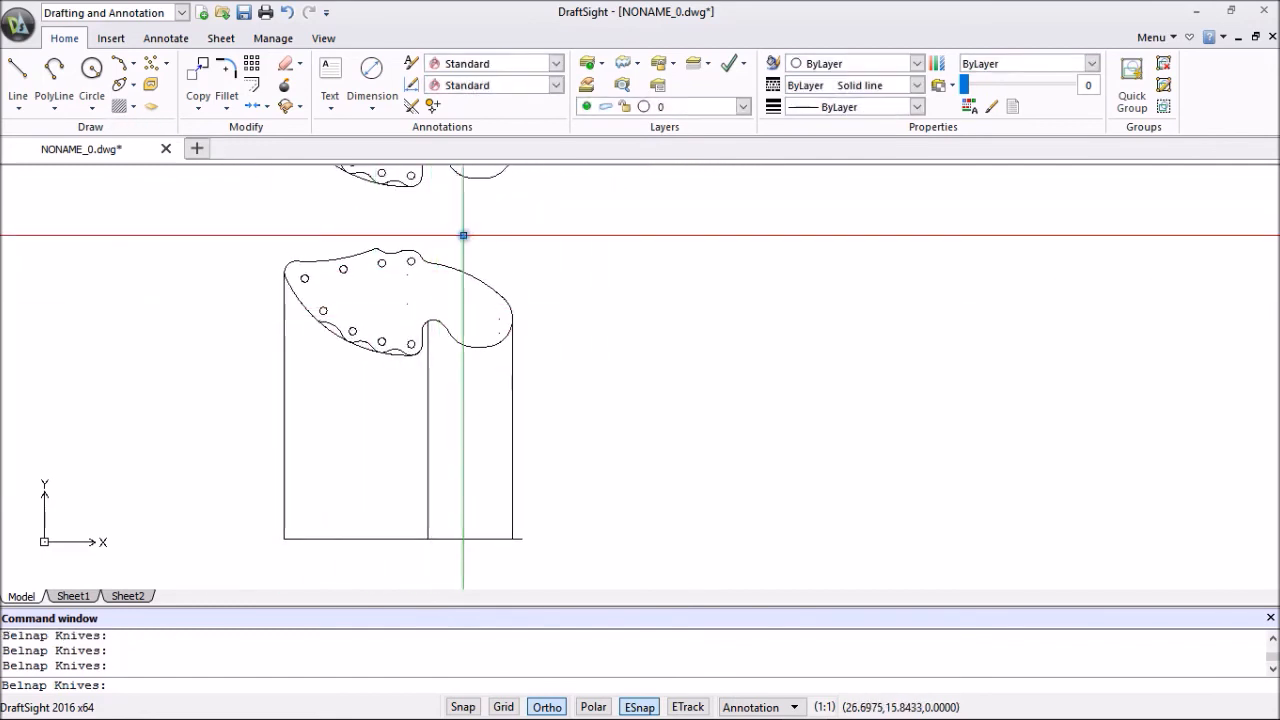
scroll(463, 235, "down", 3)
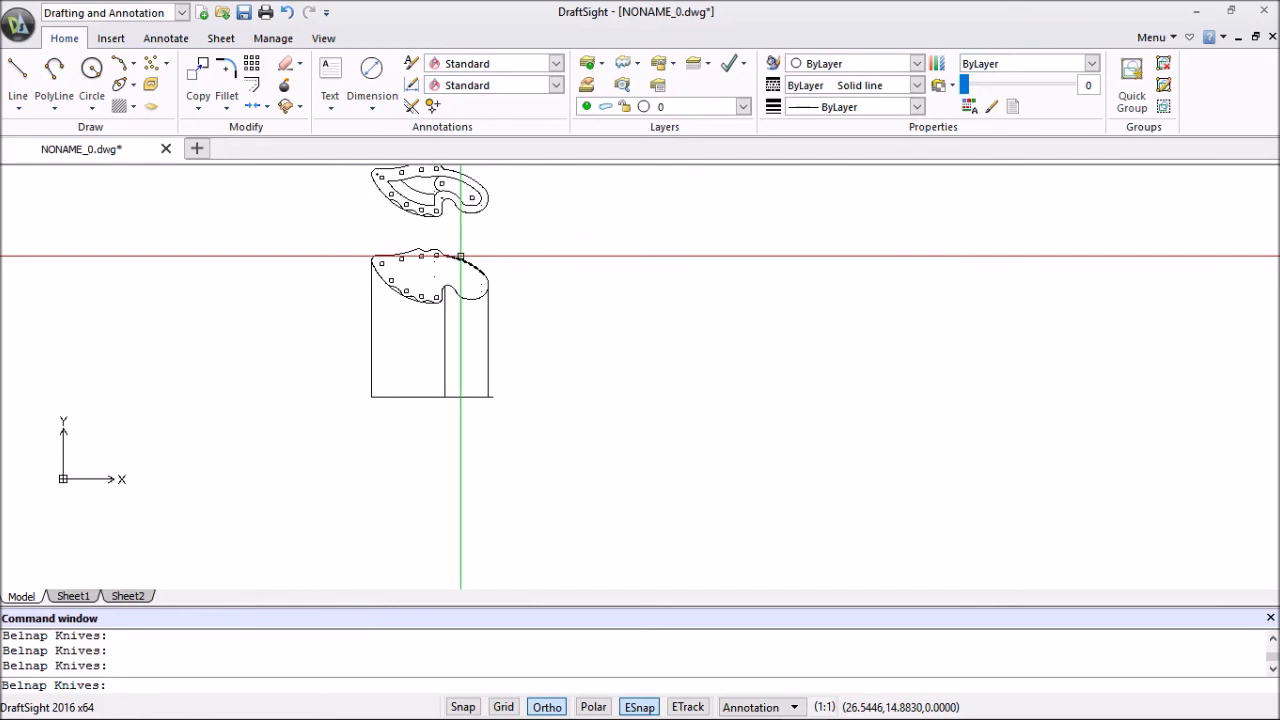
scroll(460, 394, "up", 3)
middle_click_drag(460, 394, 500, 357)
scroll(498, 355, "up", 2)
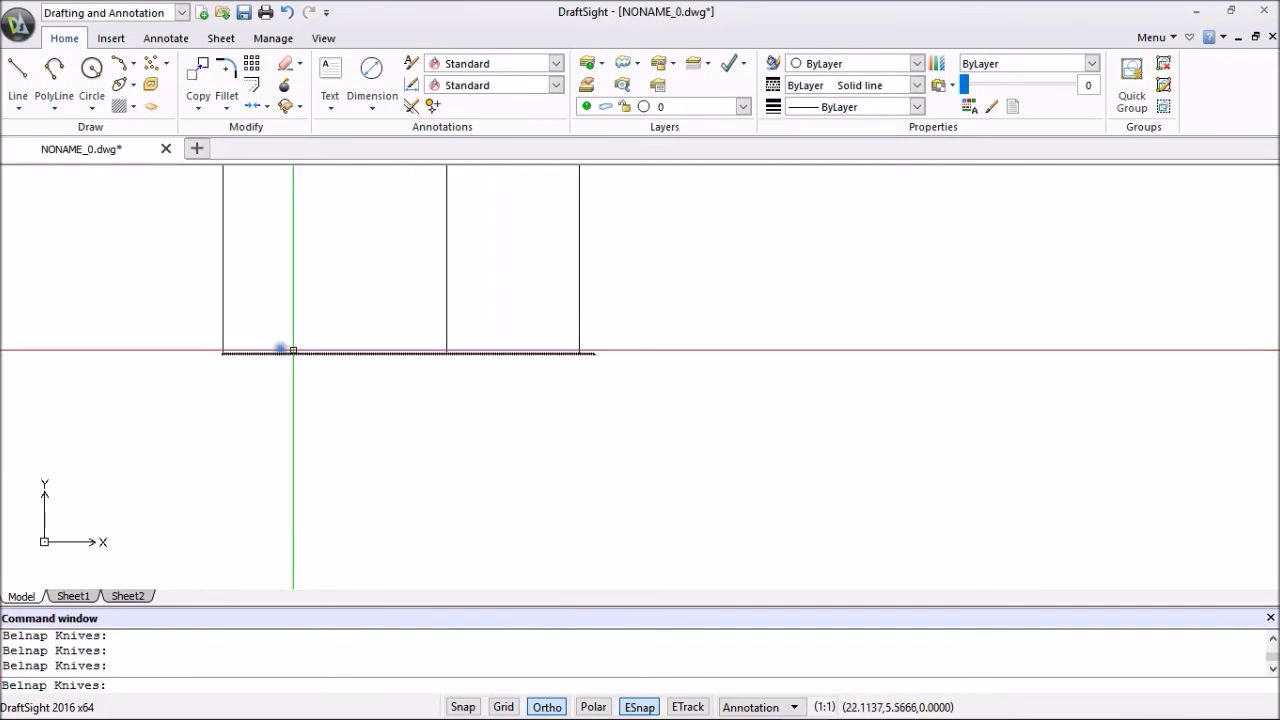
left_click(16, 74)
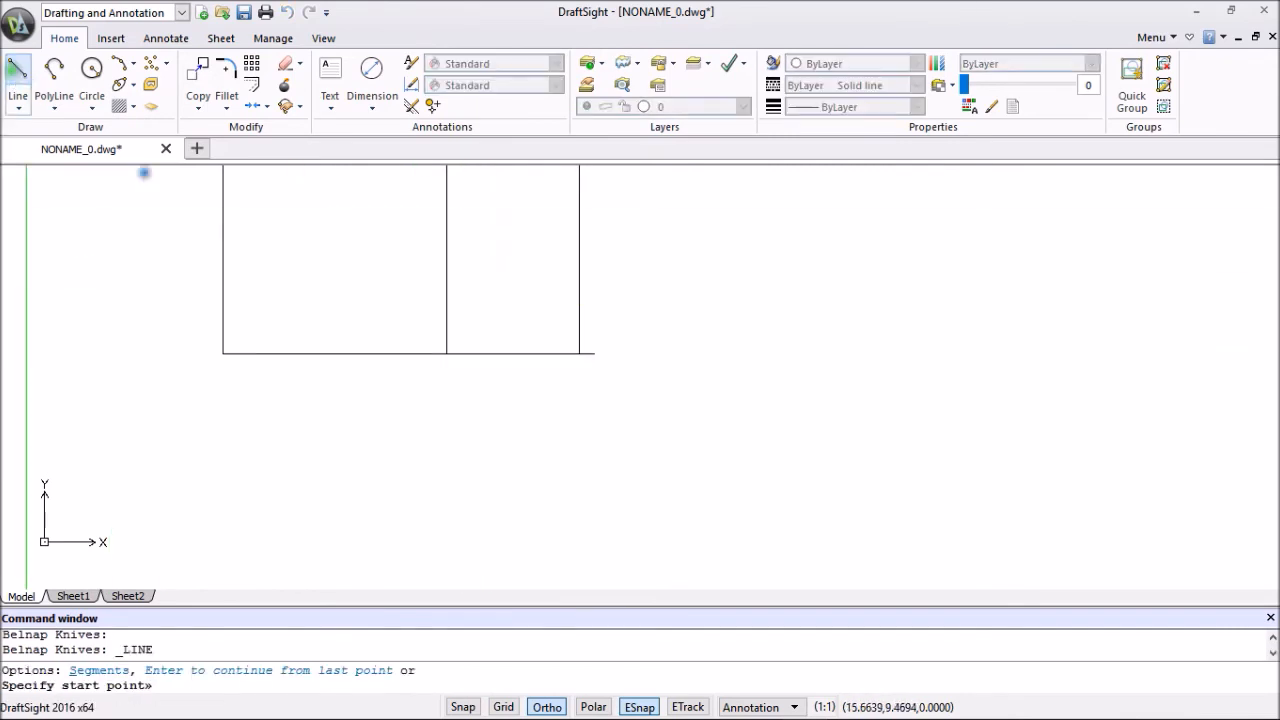
left_click(222, 353)
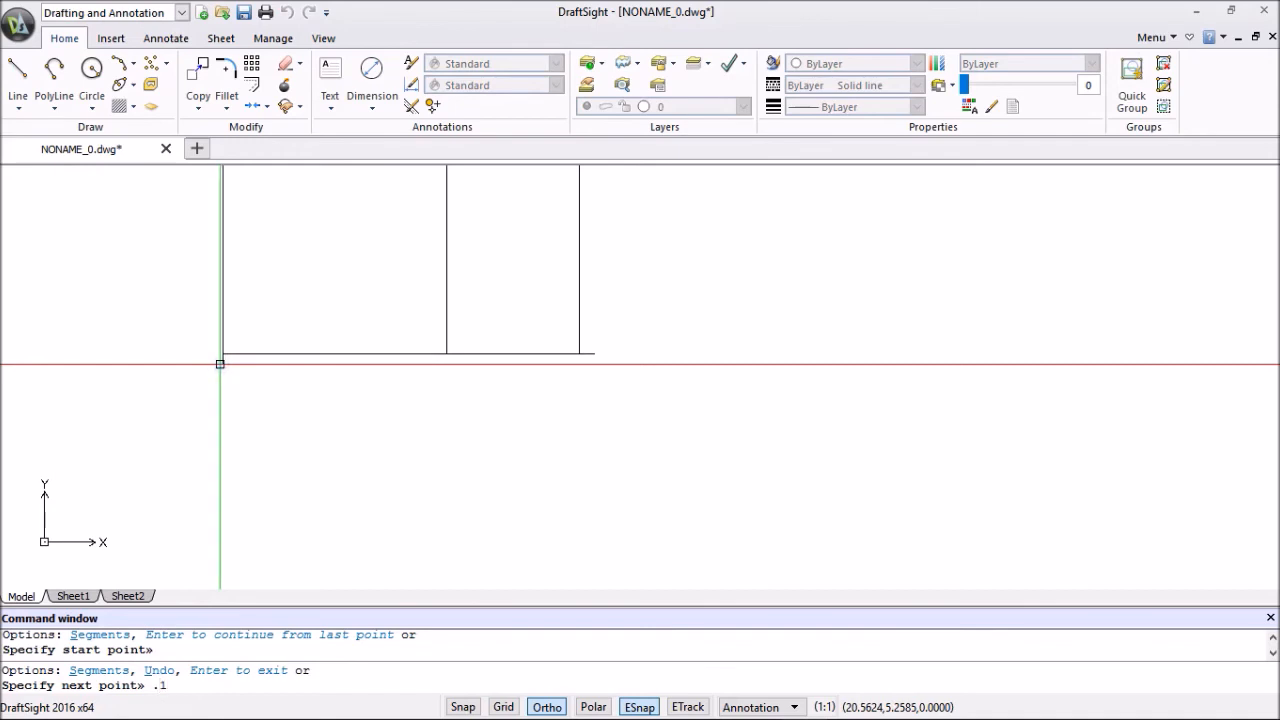
type(".16")
key("Return")
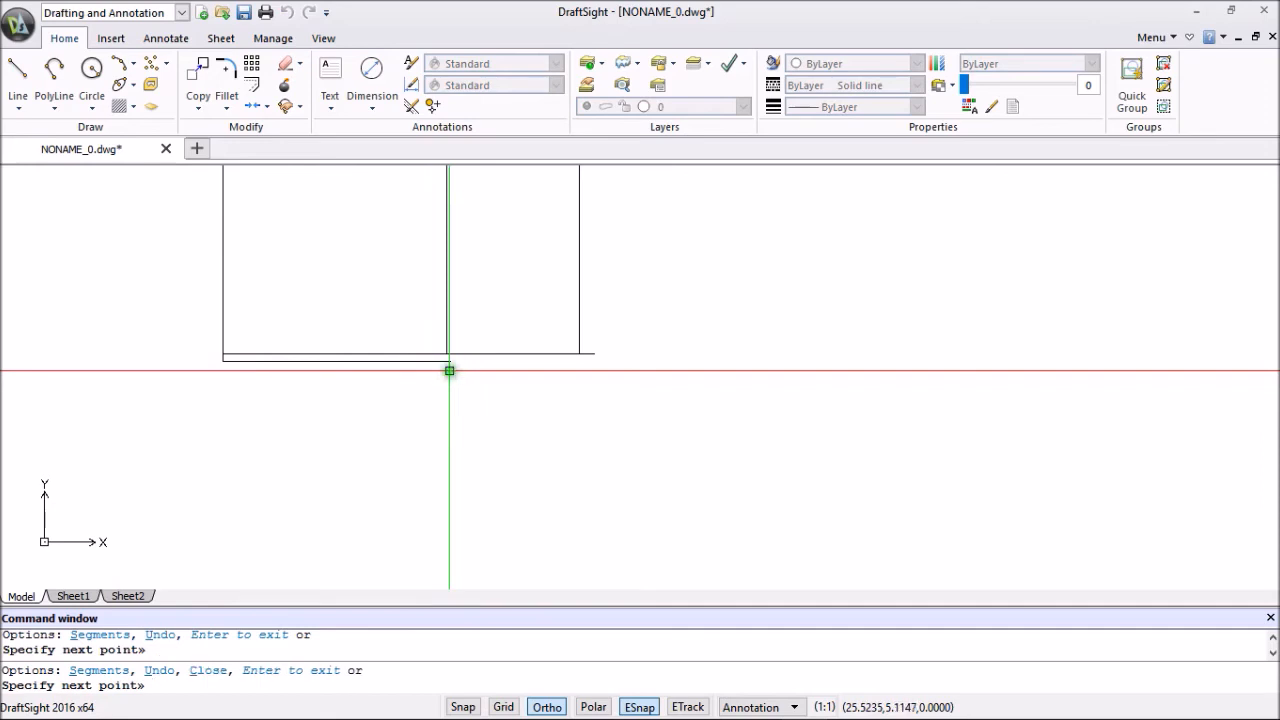
key("Escape")
Draw a vertical line from the middle projection line's lower end on the base line down to the lower horizontal line.
scroll(449, 370, "up", 4)
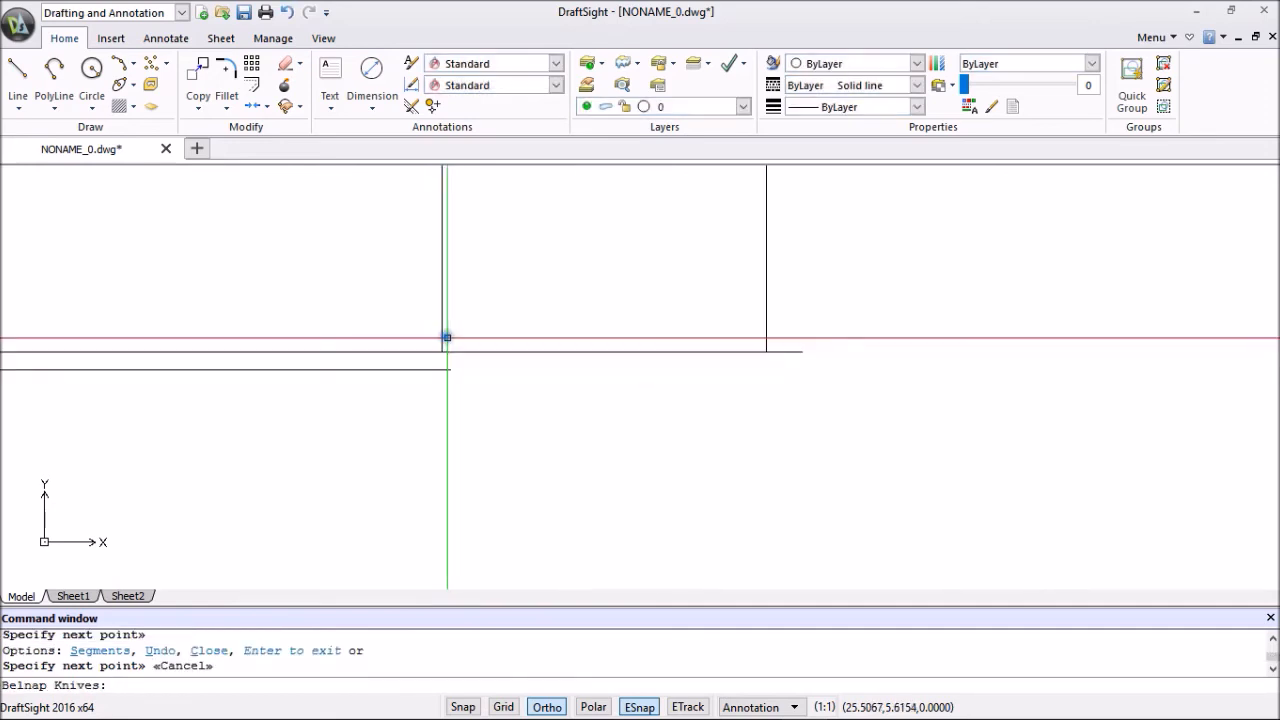
left_click(19, 72)
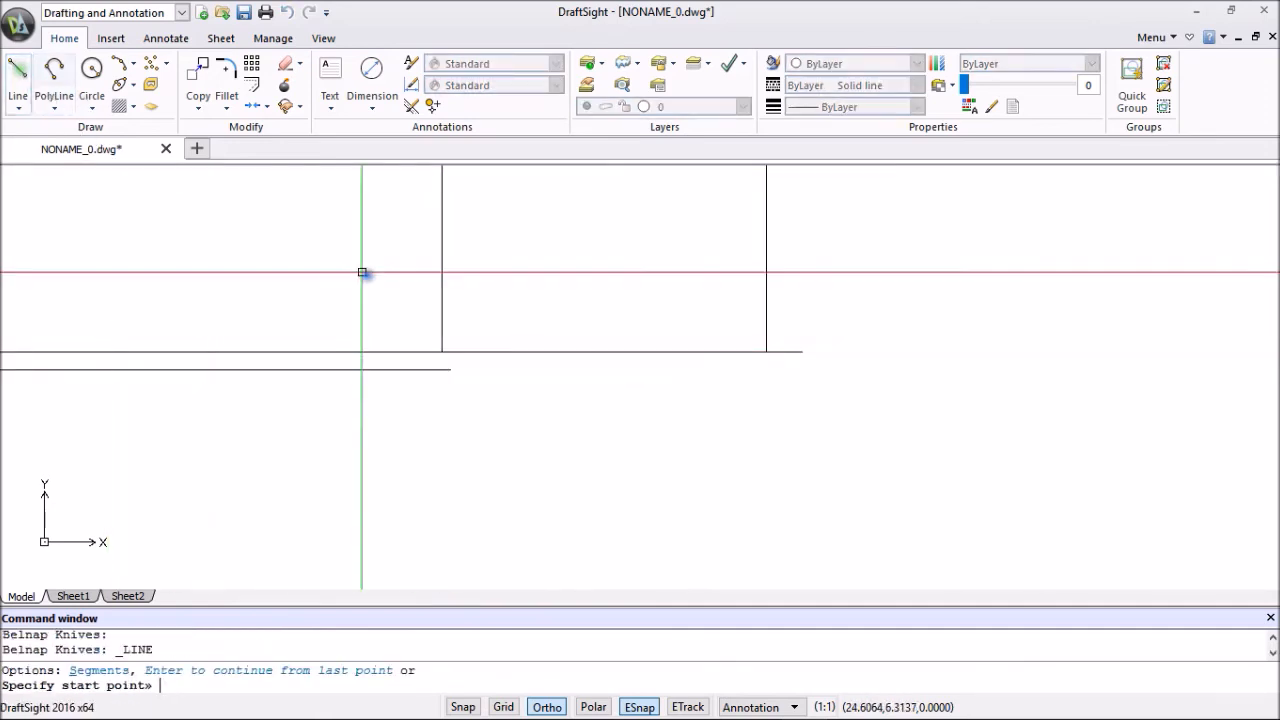
left_click(442, 354)
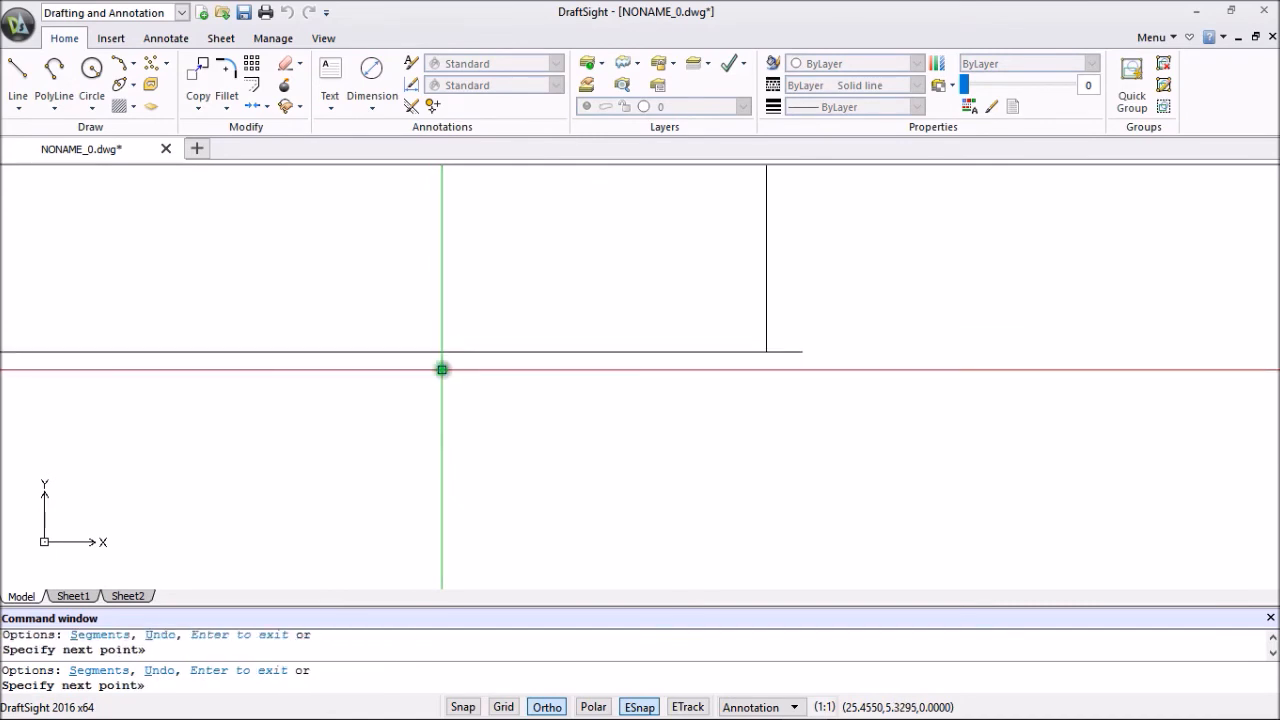
key("Escape")
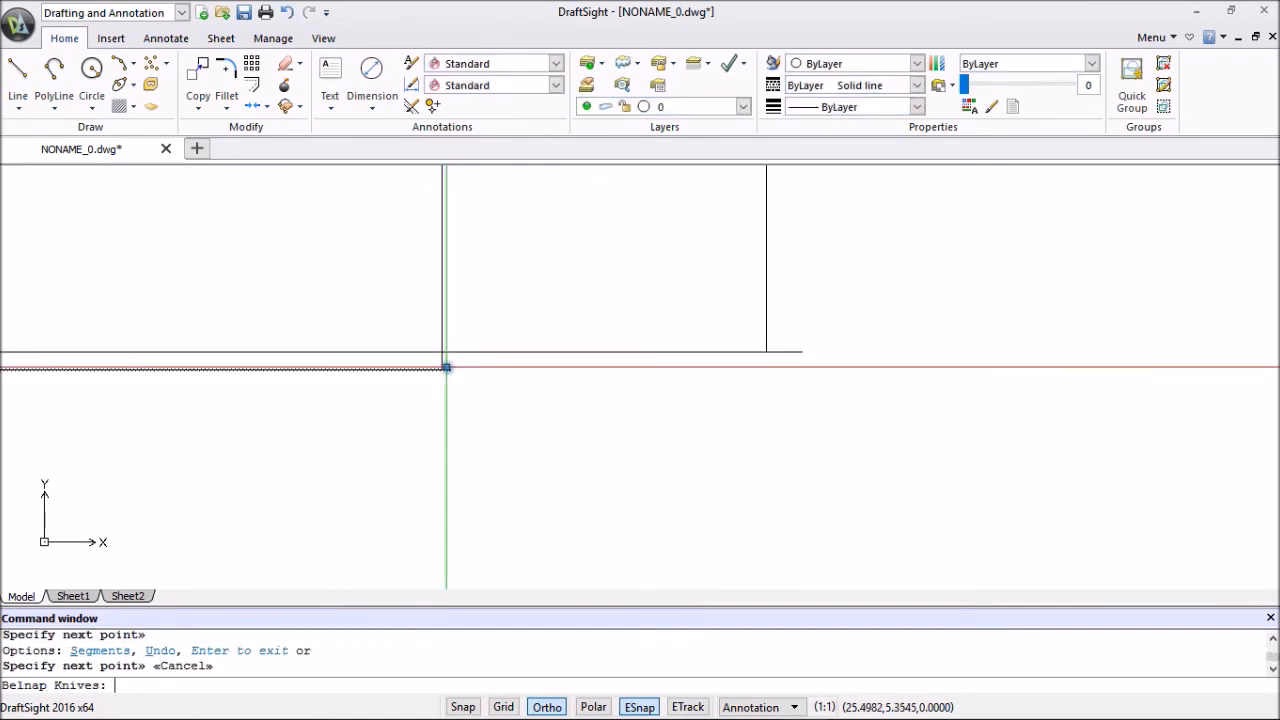
Stretch the lower horizontal line's overshooting right end back to the lower end of the short vertical line.
left_click(446, 369)
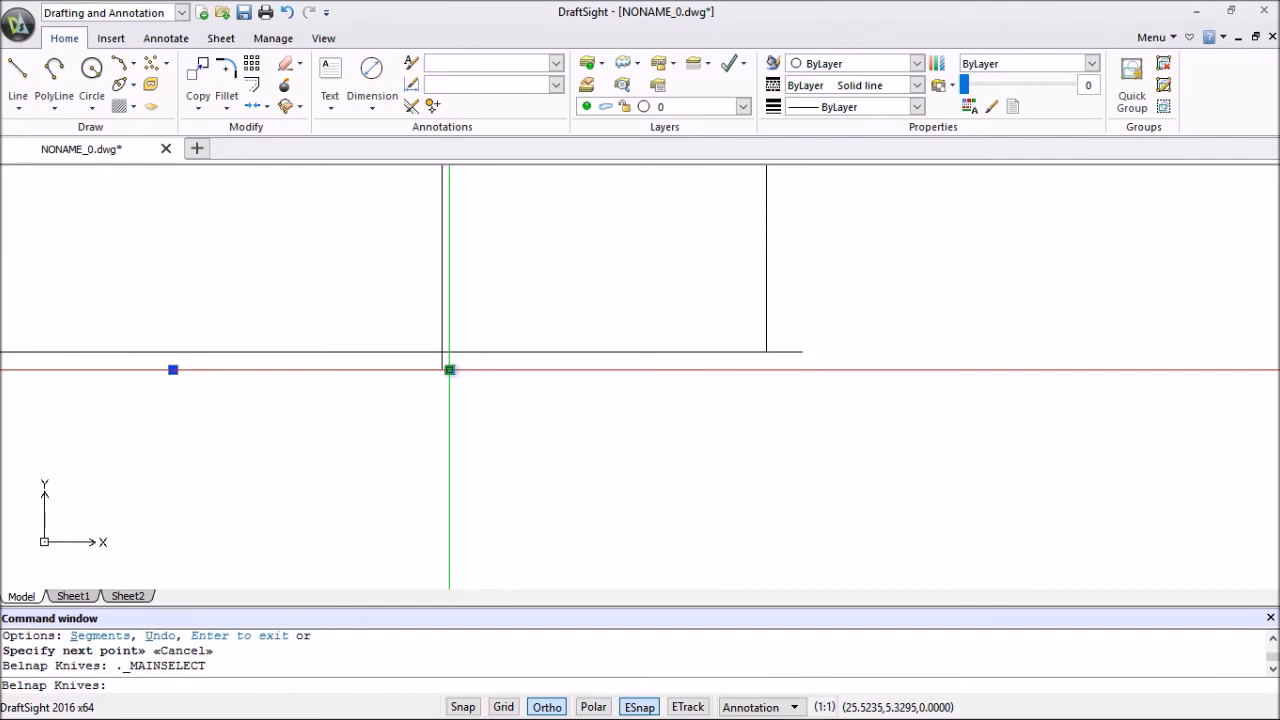
left_click(446, 369)
left_click(442, 369)
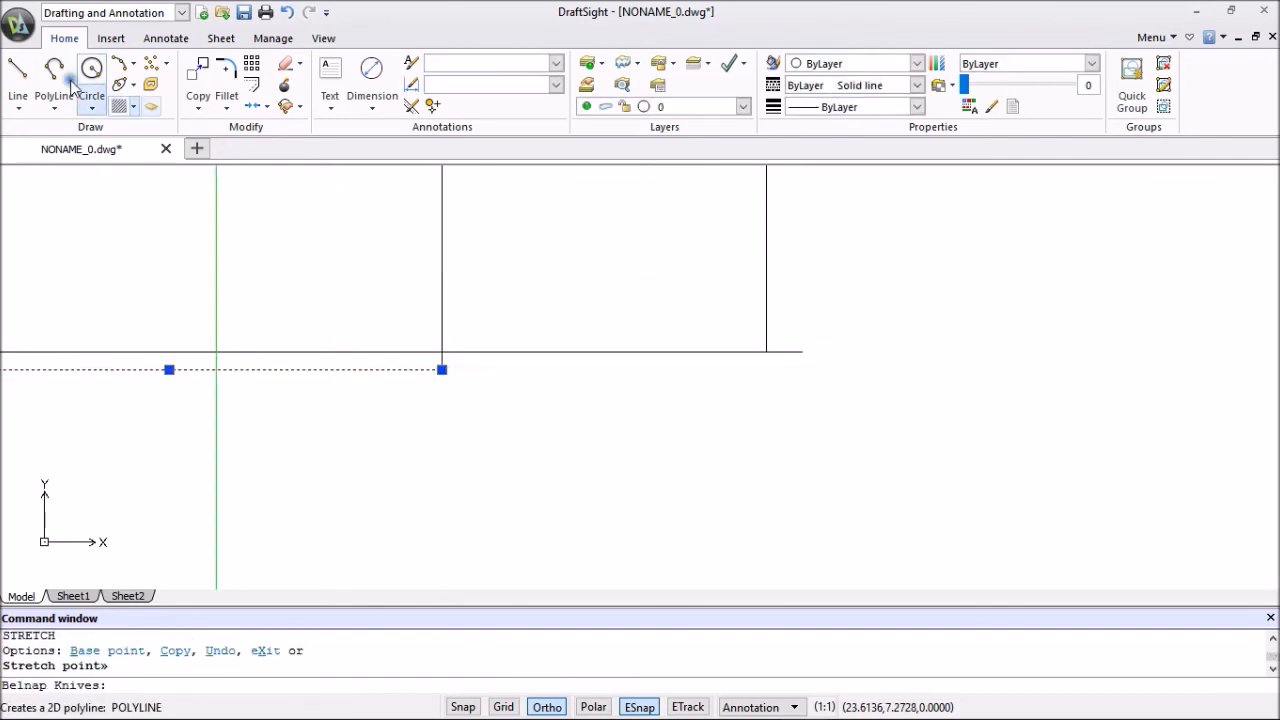
Draw a line 0.625 down from the lower horizontal line's right end, then horizontally right to just past the right projection line.
left_click(19, 72)
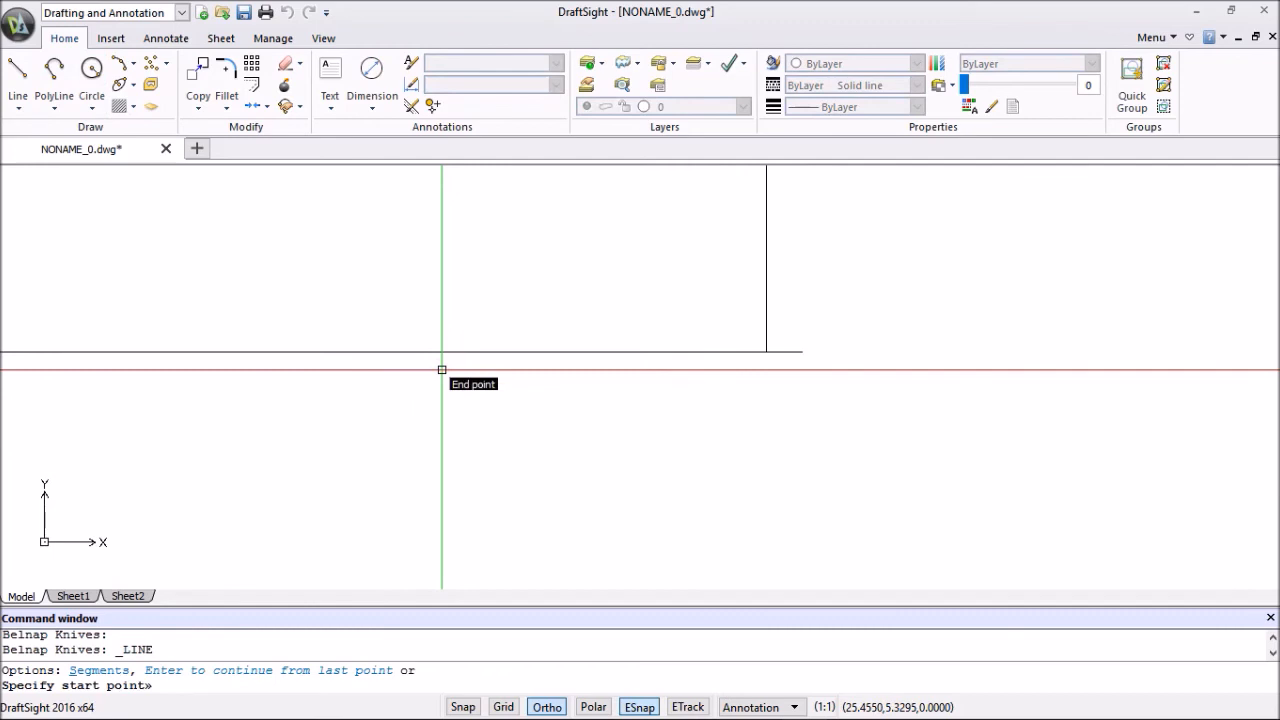
left_click(442, 369)
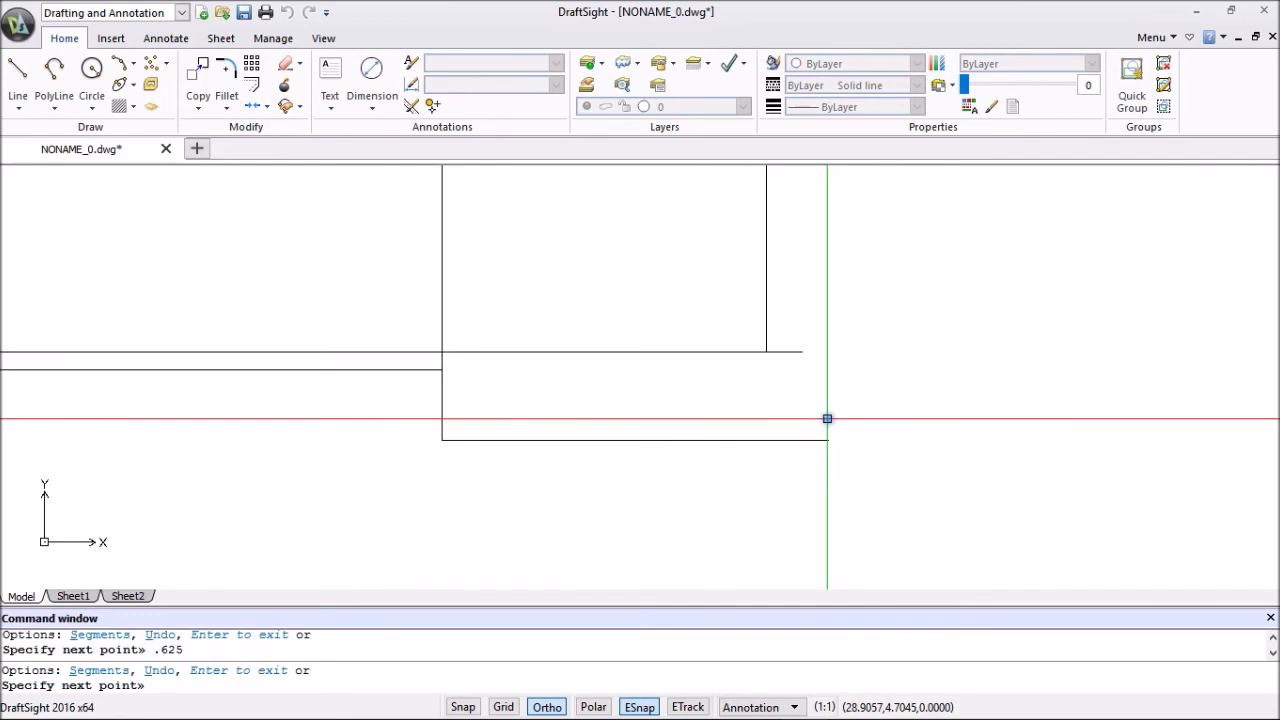
key("Escape")
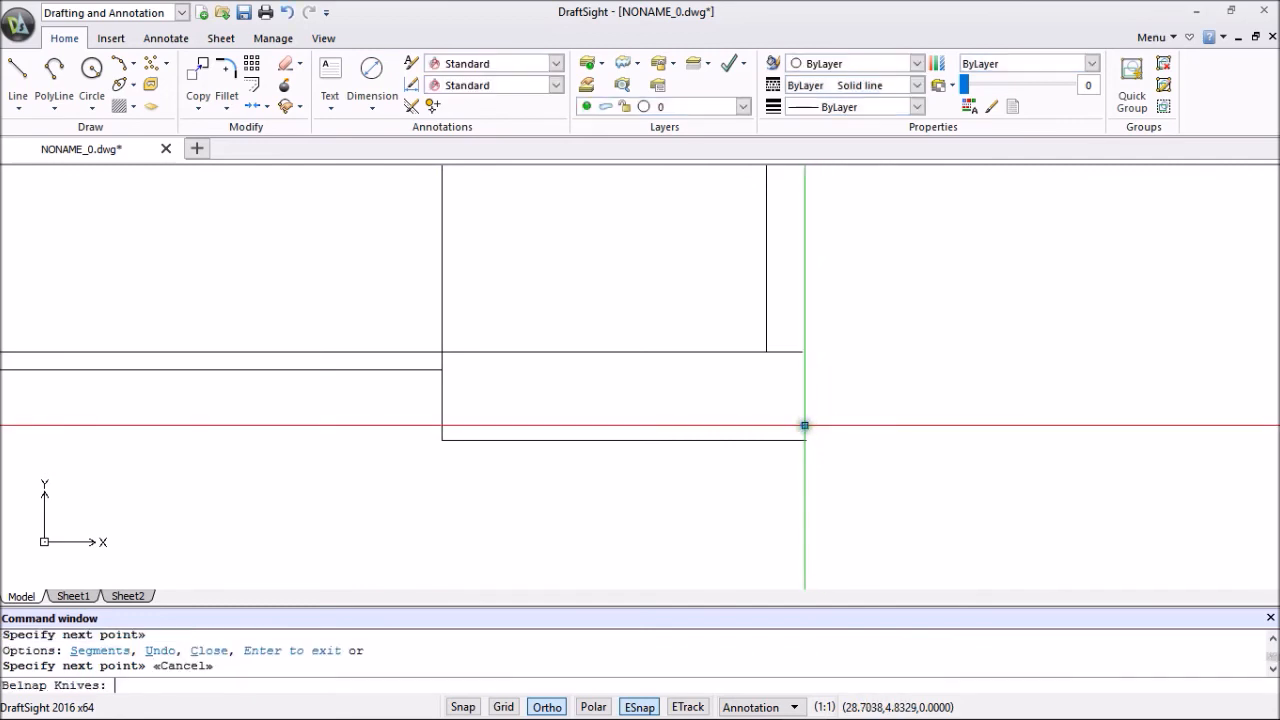
Collapse the middle projection line by stretching its upper end from the notch arc down onto its lower end at the base line.
scroll(450, 312, "up", 3)
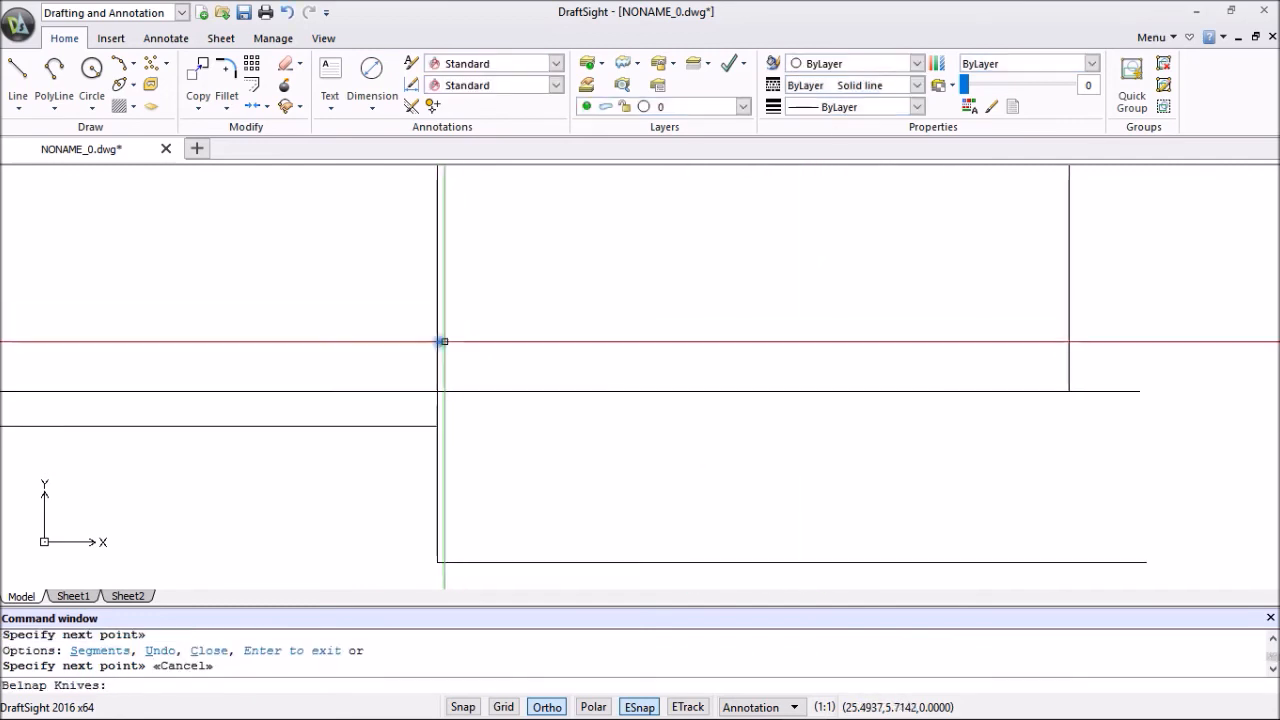
scroll(486, 254, "down", 5)
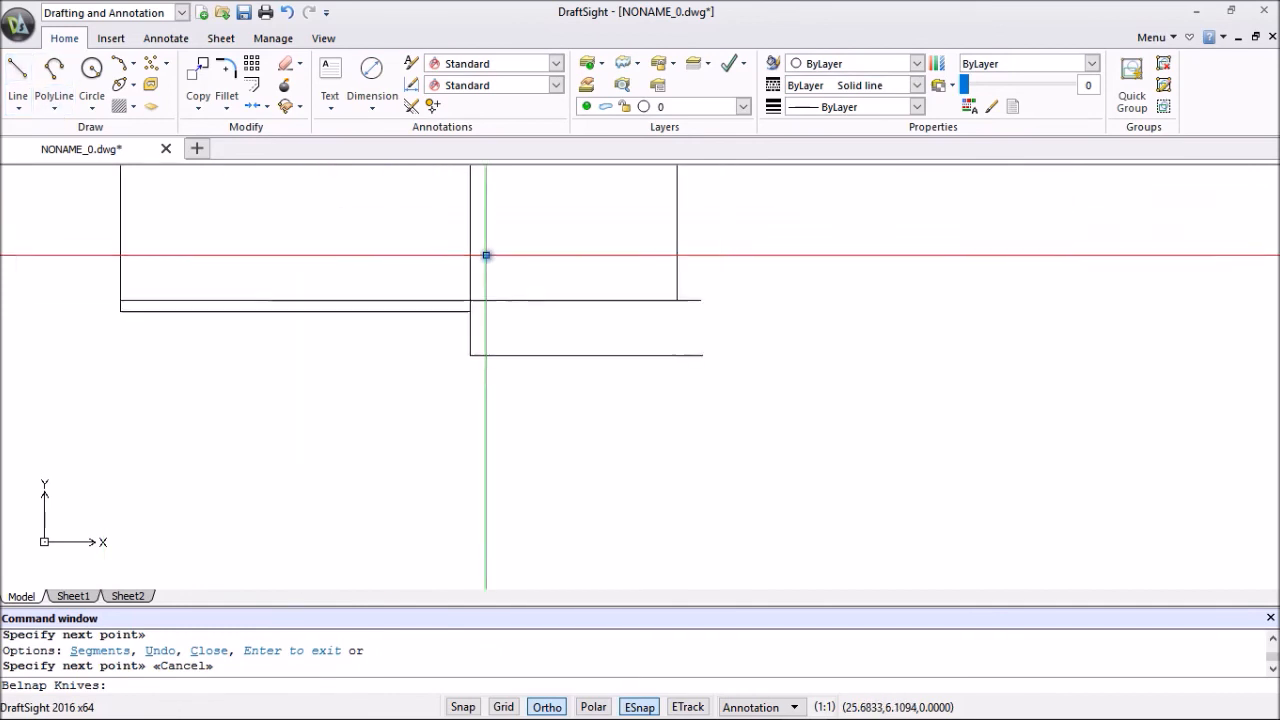
middle_click_drag(486, 243, 481, 365)
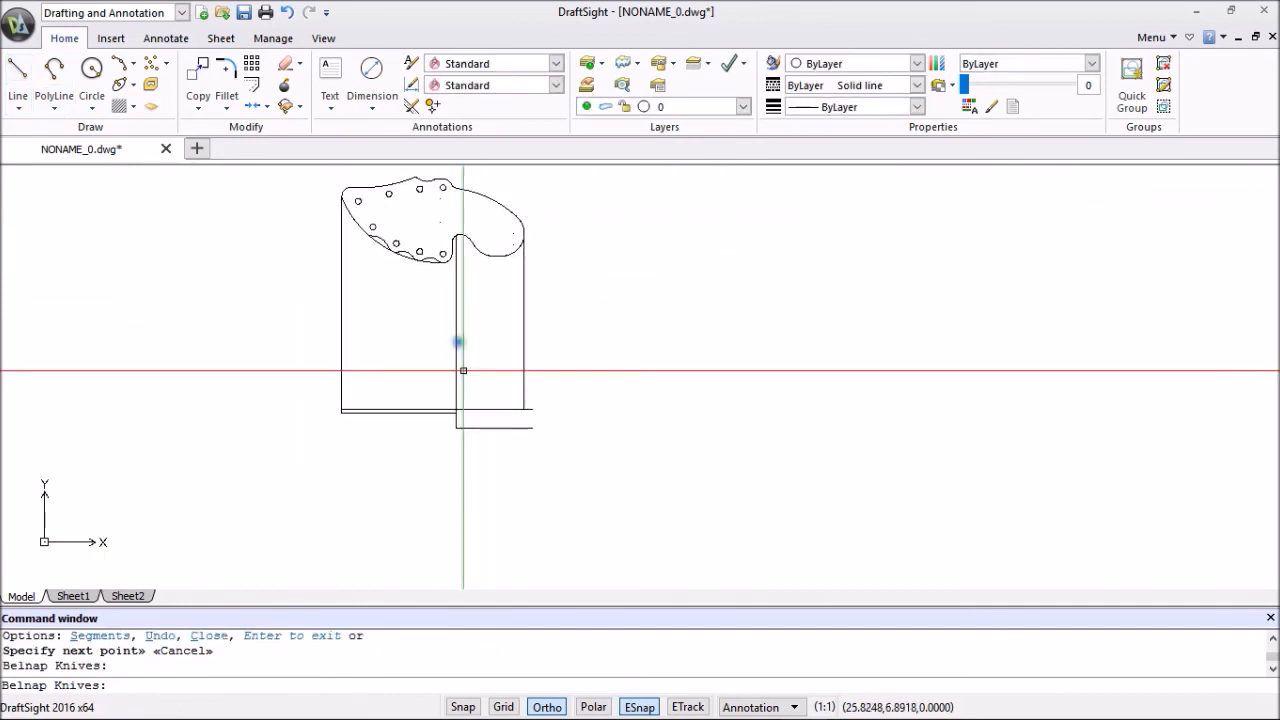
left_click(454, 311)
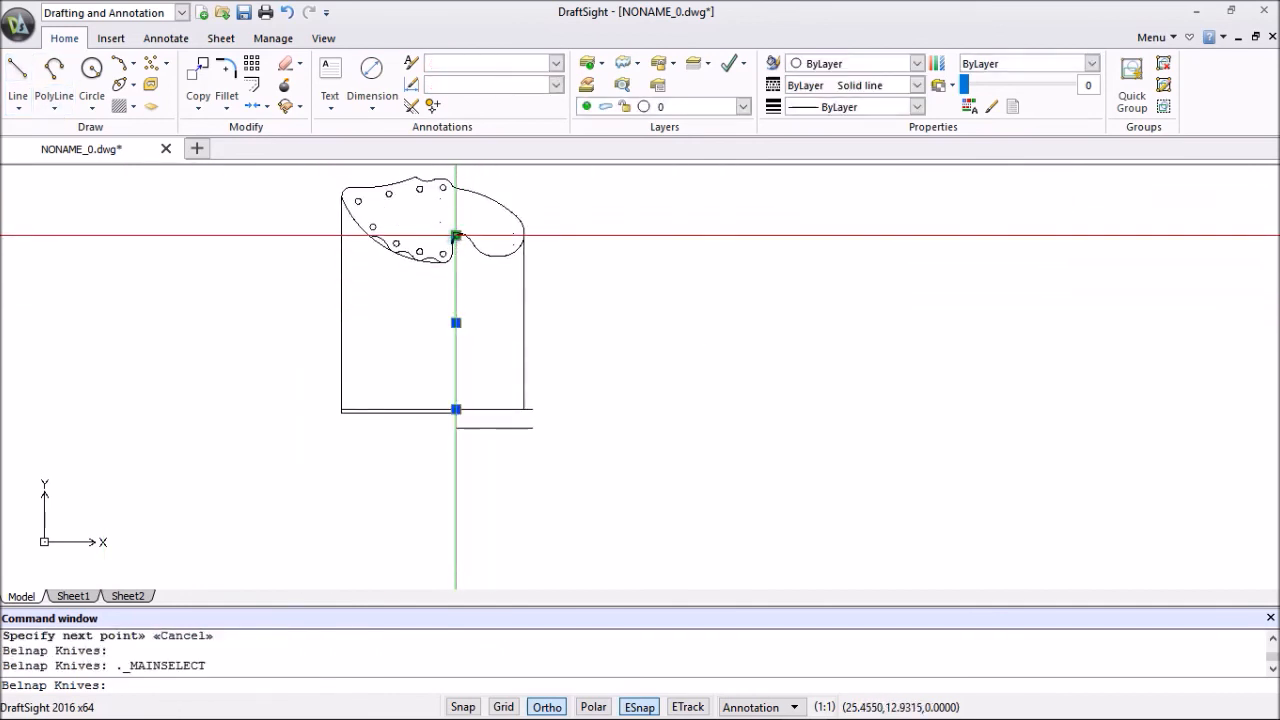
left_click(455, 236)
scroll(455, 345, "up", 3)
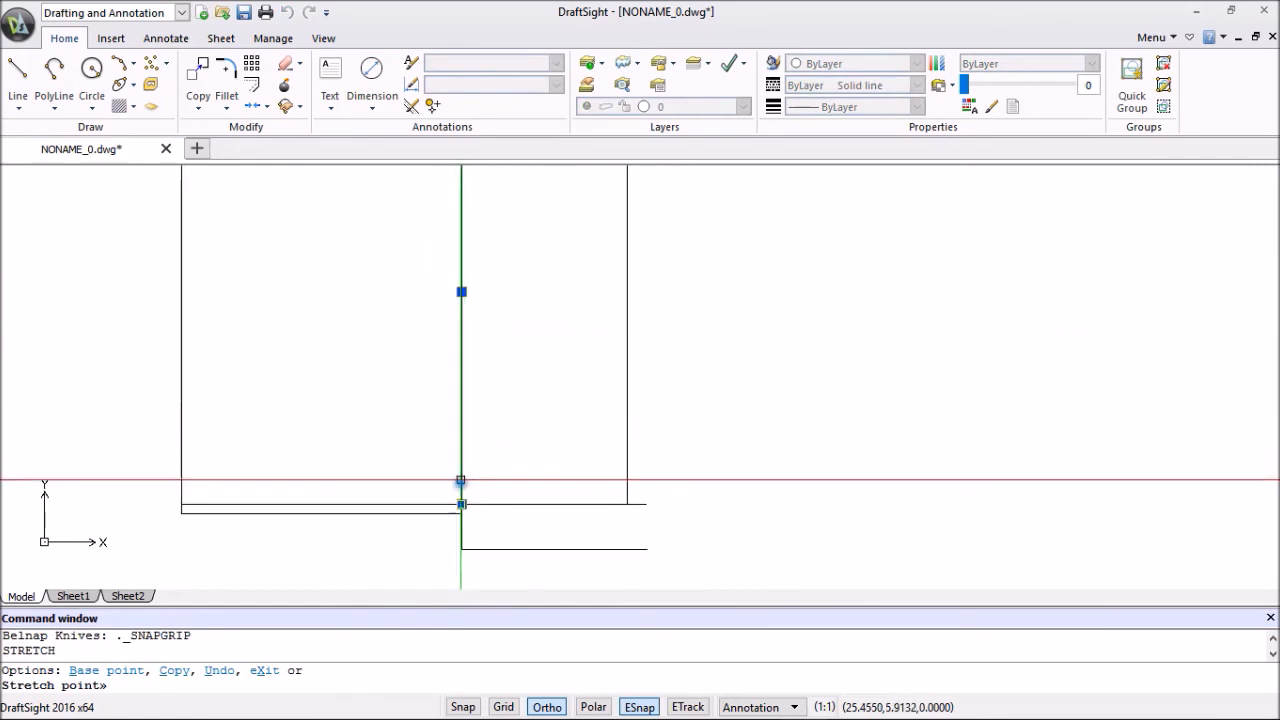
left_click(461, 504)
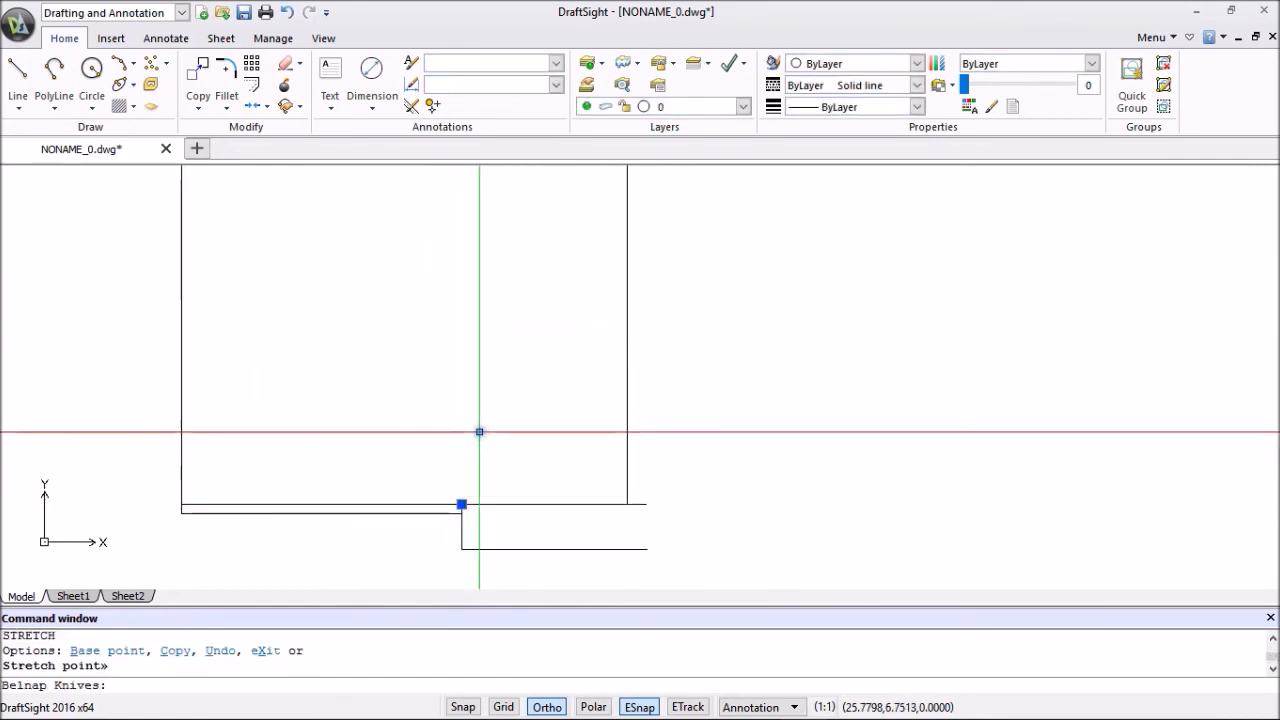
key("Escape")
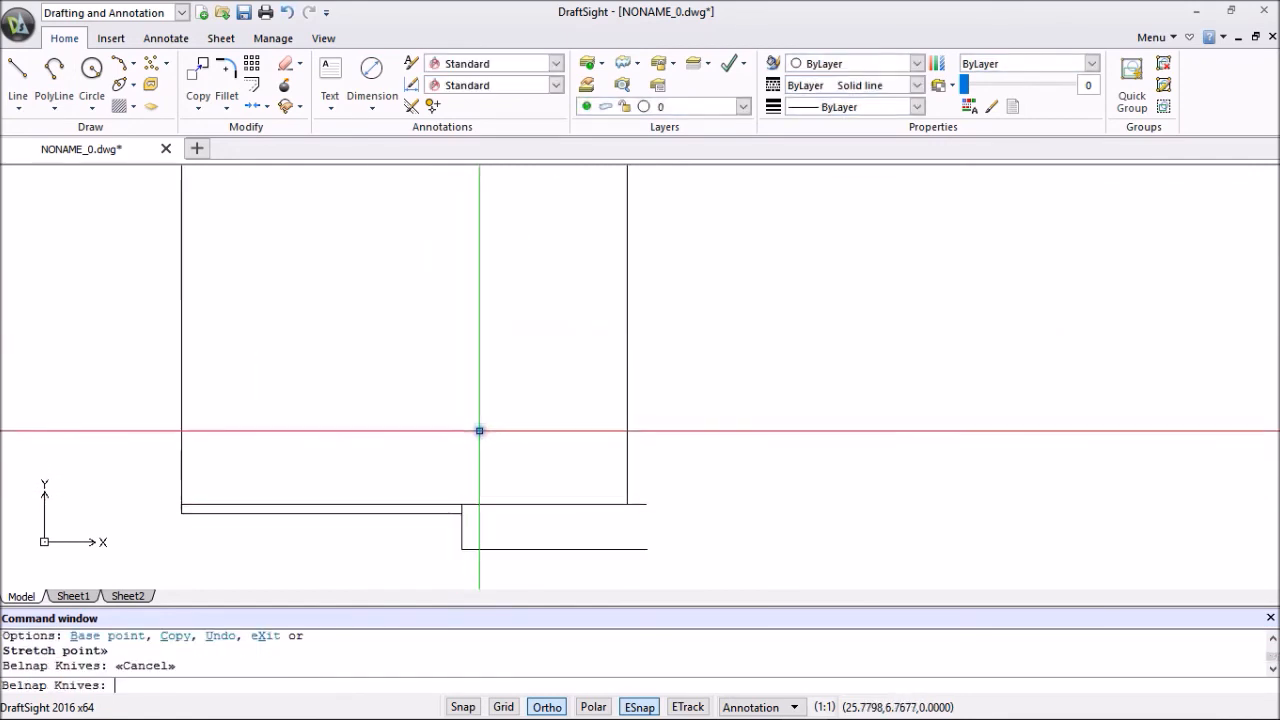
Draw a horizontal line midway between the two long horizontal lines, from the short vertical line's midpoint to their left edge.
left_click(17, 74)
scroll(212, 410, "up", 3)
scroll(417, 487, "down", 4)
mouse_move(465, 444)
middle_mouse_down()
mouse_move(474, 519)
mouse_move(491, 386)
middle_mouse_up()
scroll(566, 423, "up", 4)
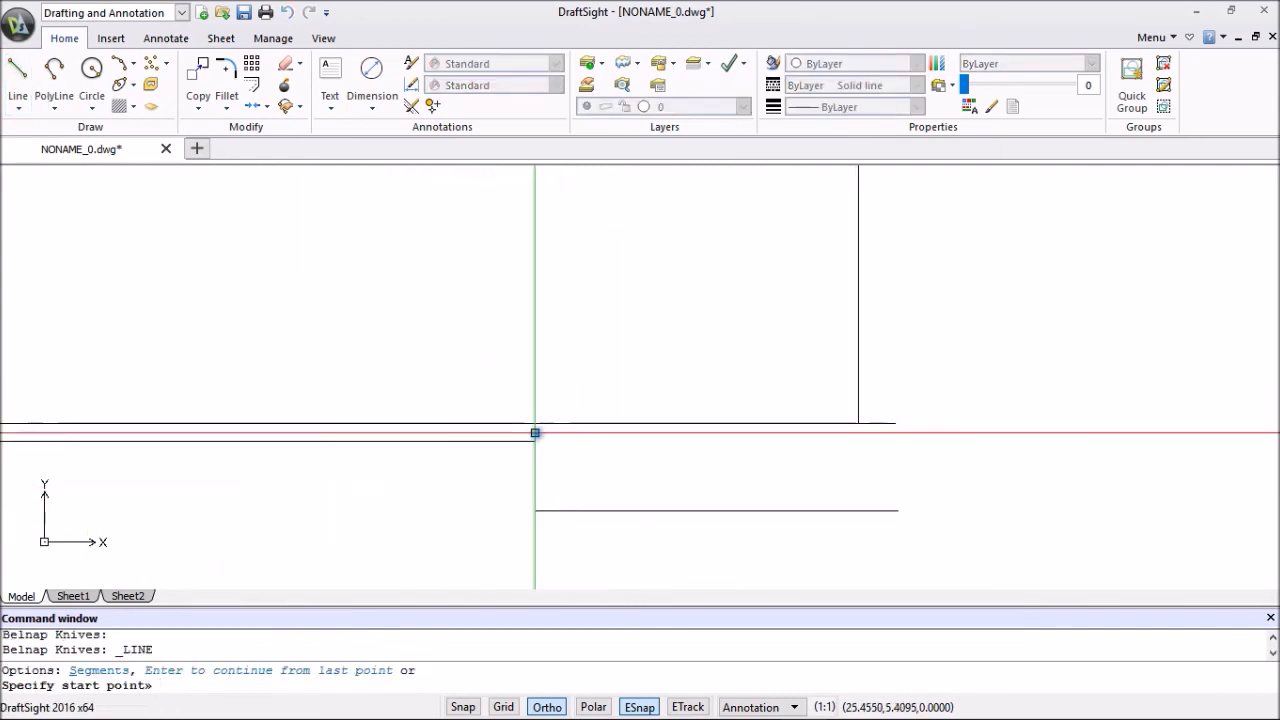
left_click(535, 433)
scroll(370, 430, "down", 4)
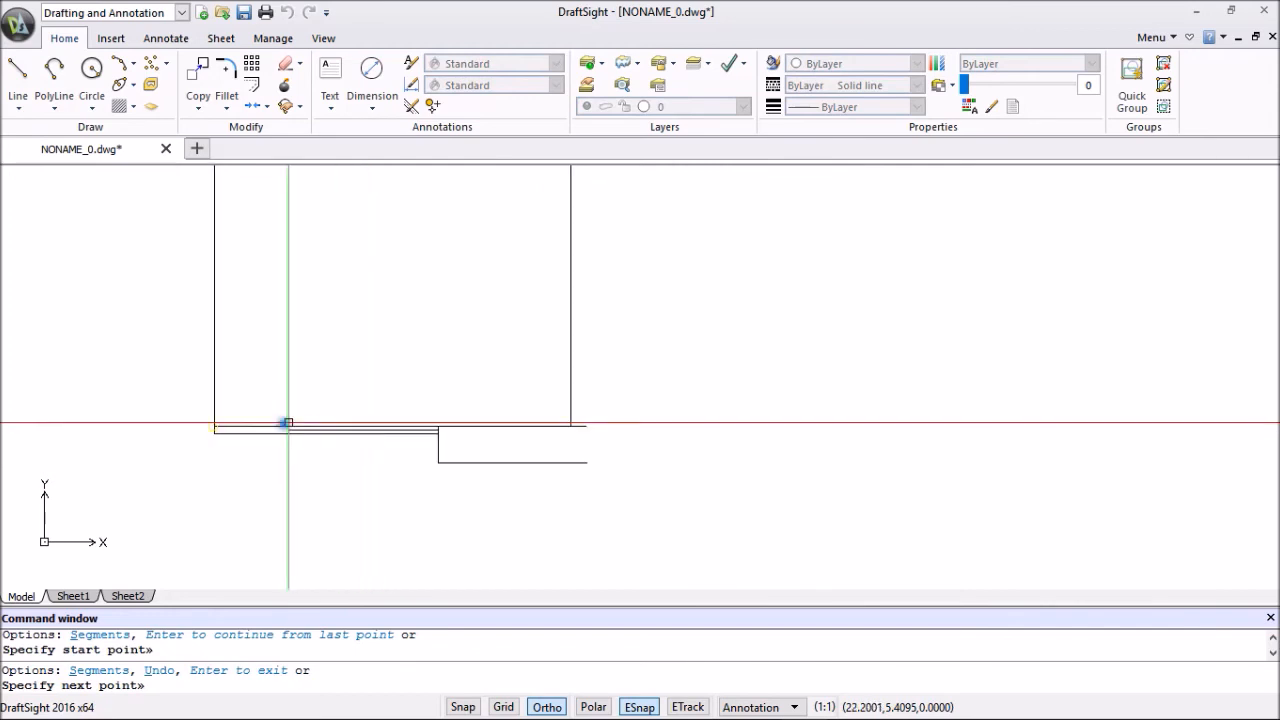
scroll(210, 427, "up", 4)
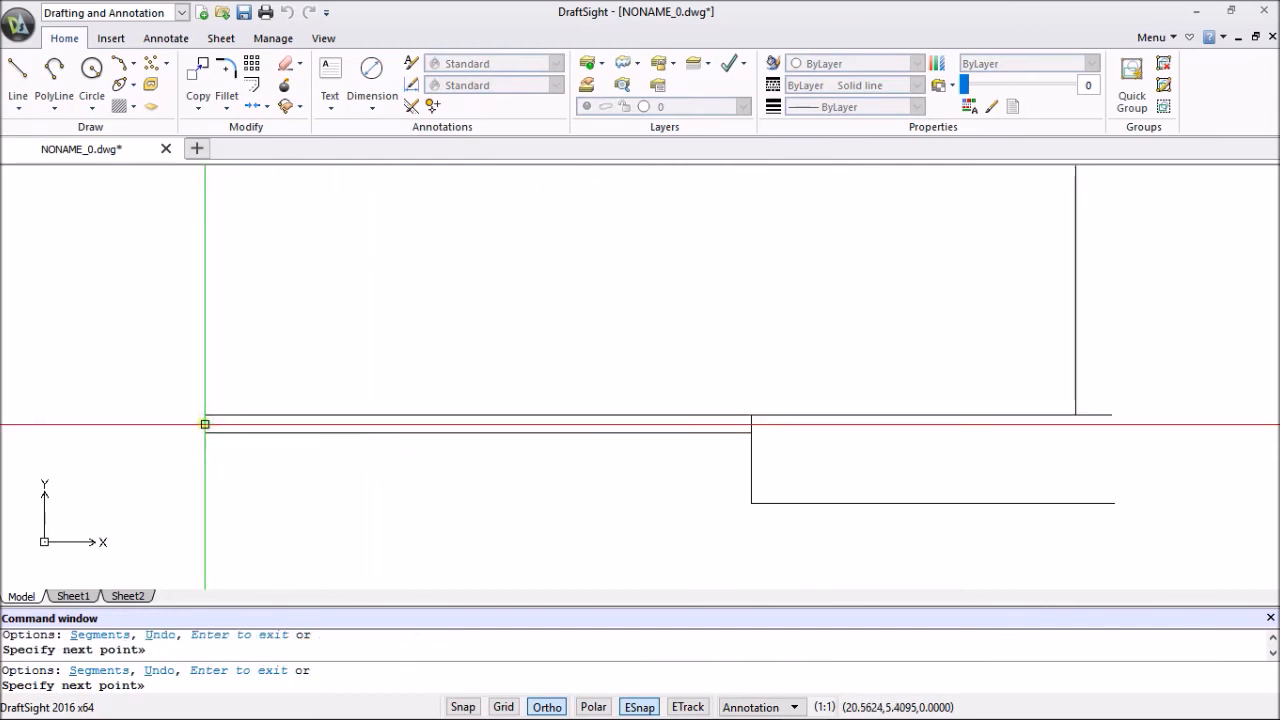
key("Escape")
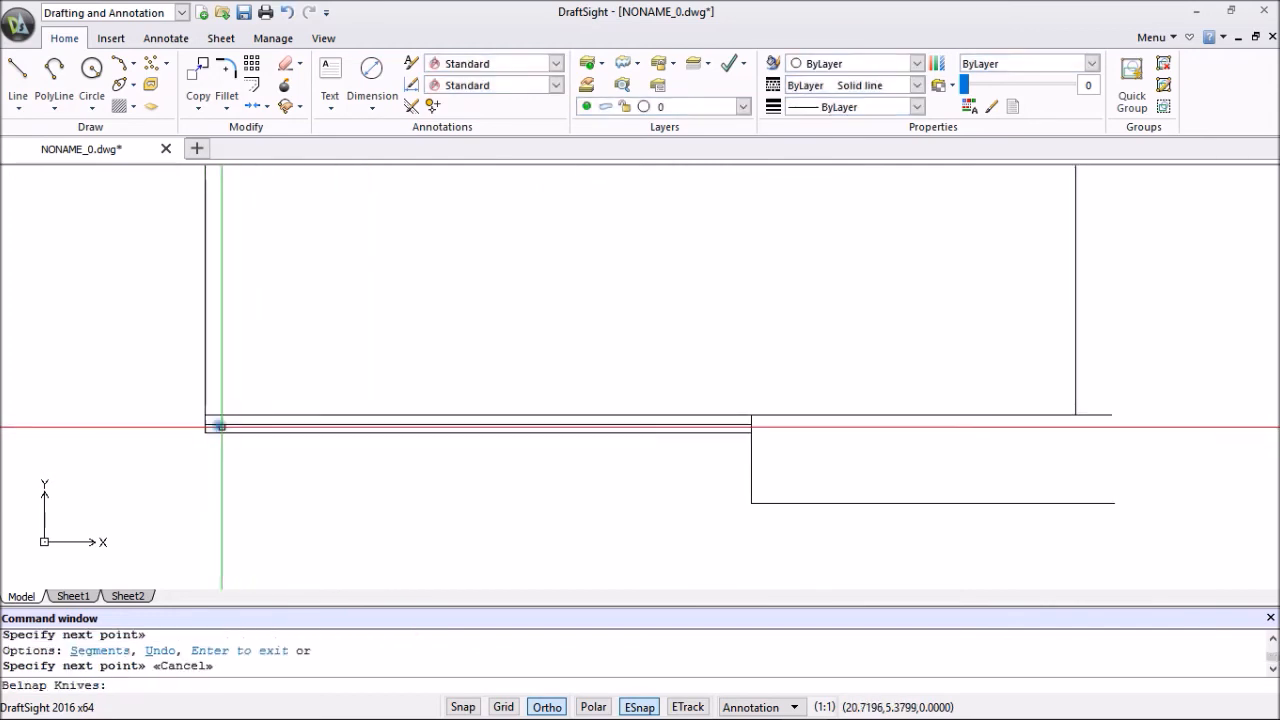
Delete the left vertical projection line.
left_click(204, 364)
right_click(256, 343)
left_click(305, 177)
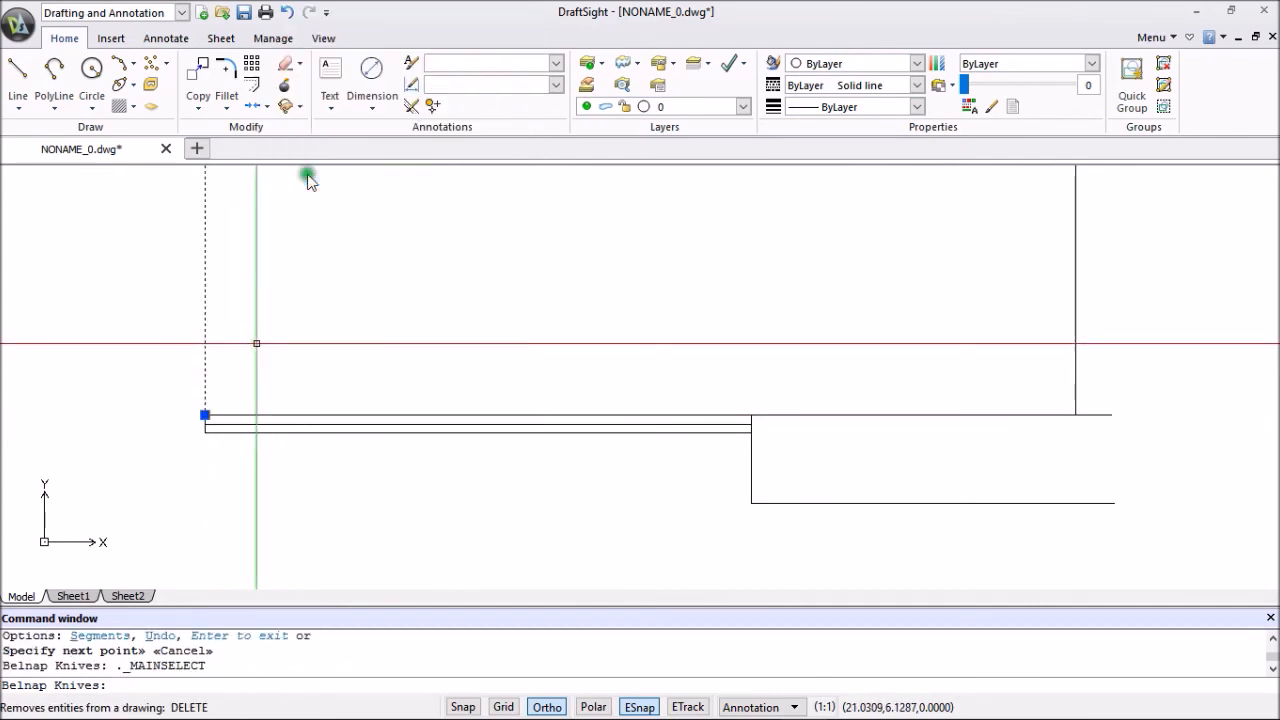
Shorten the base line by stretching its right end back to the top of the vertical step line.
scroll(680, 370, "down", 3)
middle_click_drag(789, 380, 591, 419)
scroll(534, 399, "up", 2)
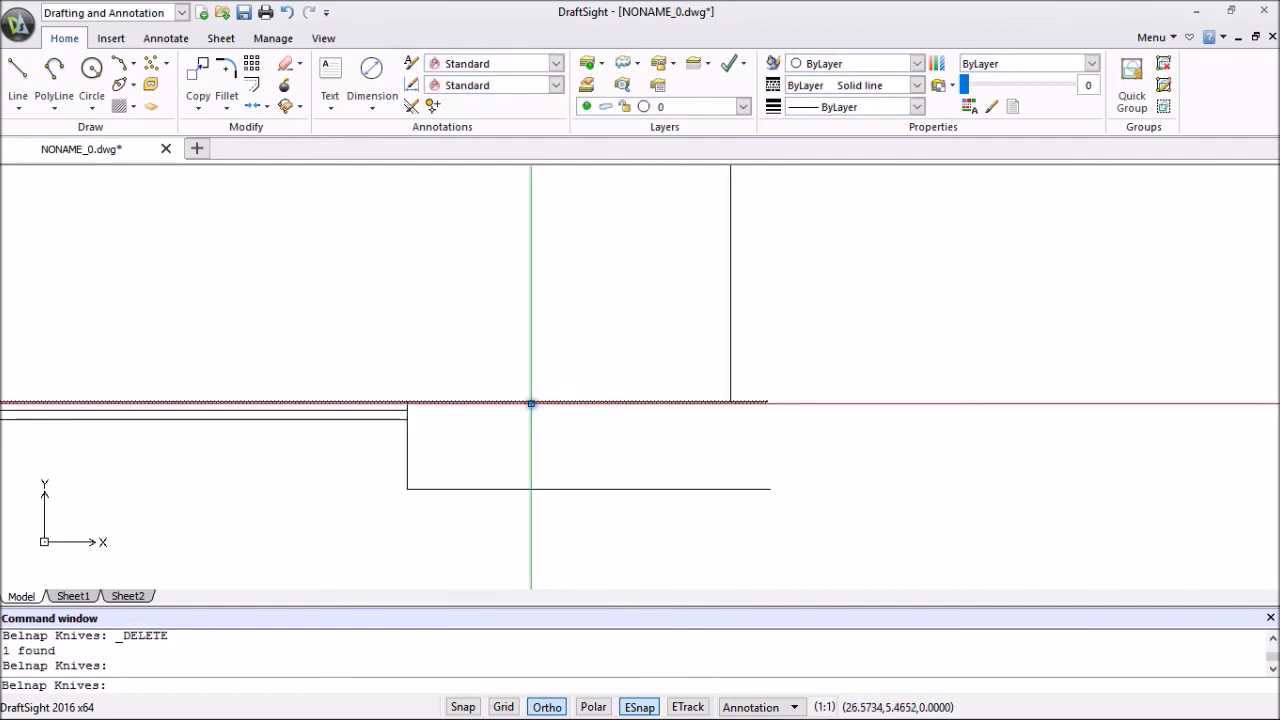
left_click(531, 402)
left_click(766, 402)
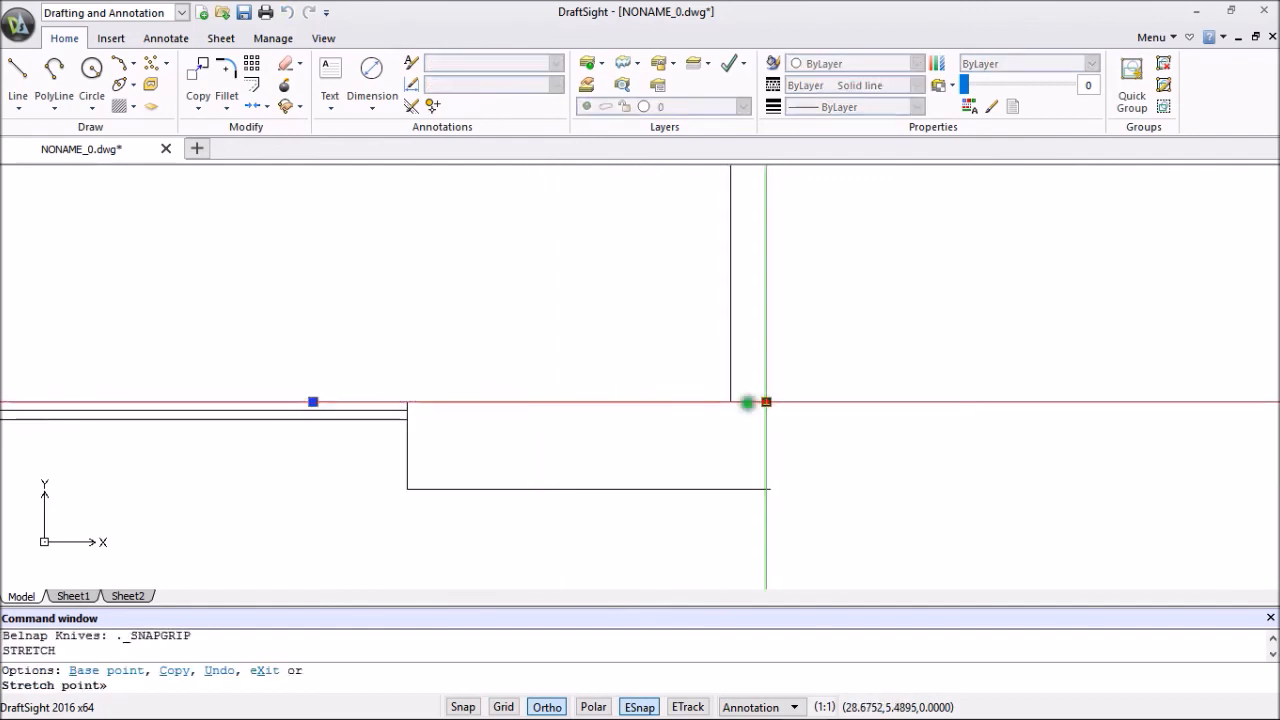
left_click(407, 402)
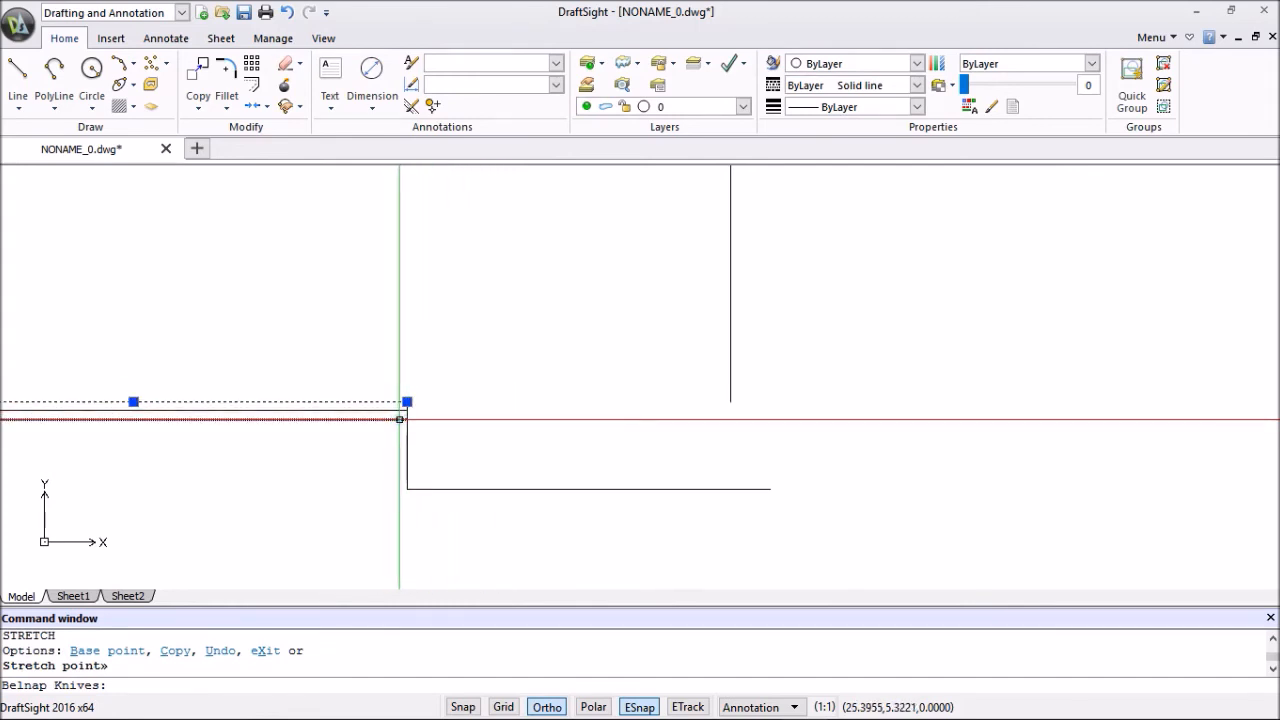
Draw the step's second contour from the middle horizontal line's right end: 0.08 right, 0.625 down, and right past the lower line's end.
left_click(400, 419)
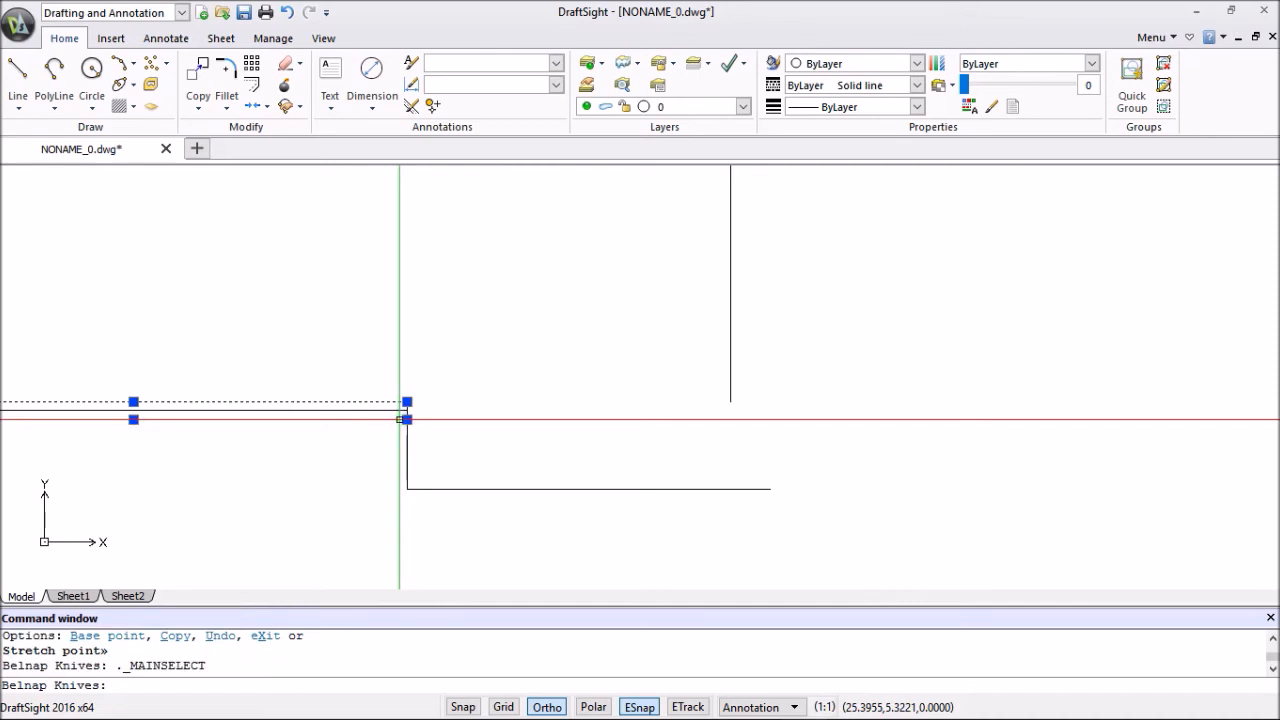
left_click(15, 78)
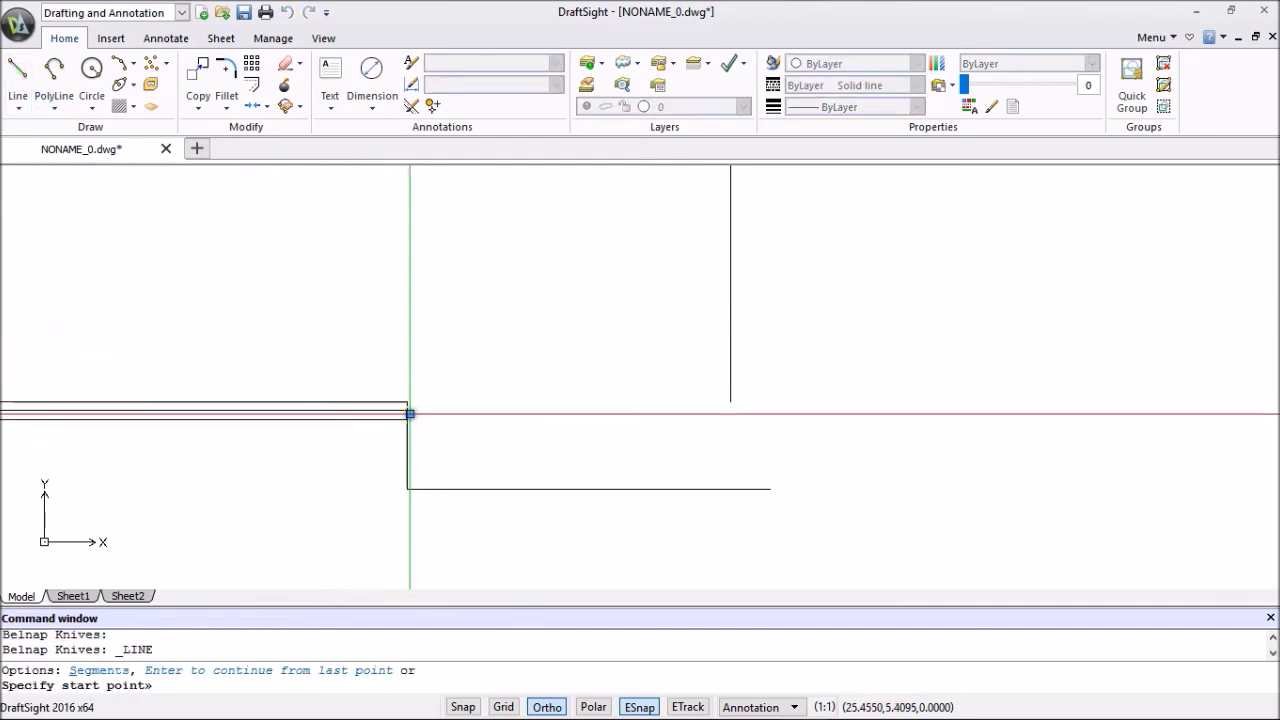
left_click(406, 412)
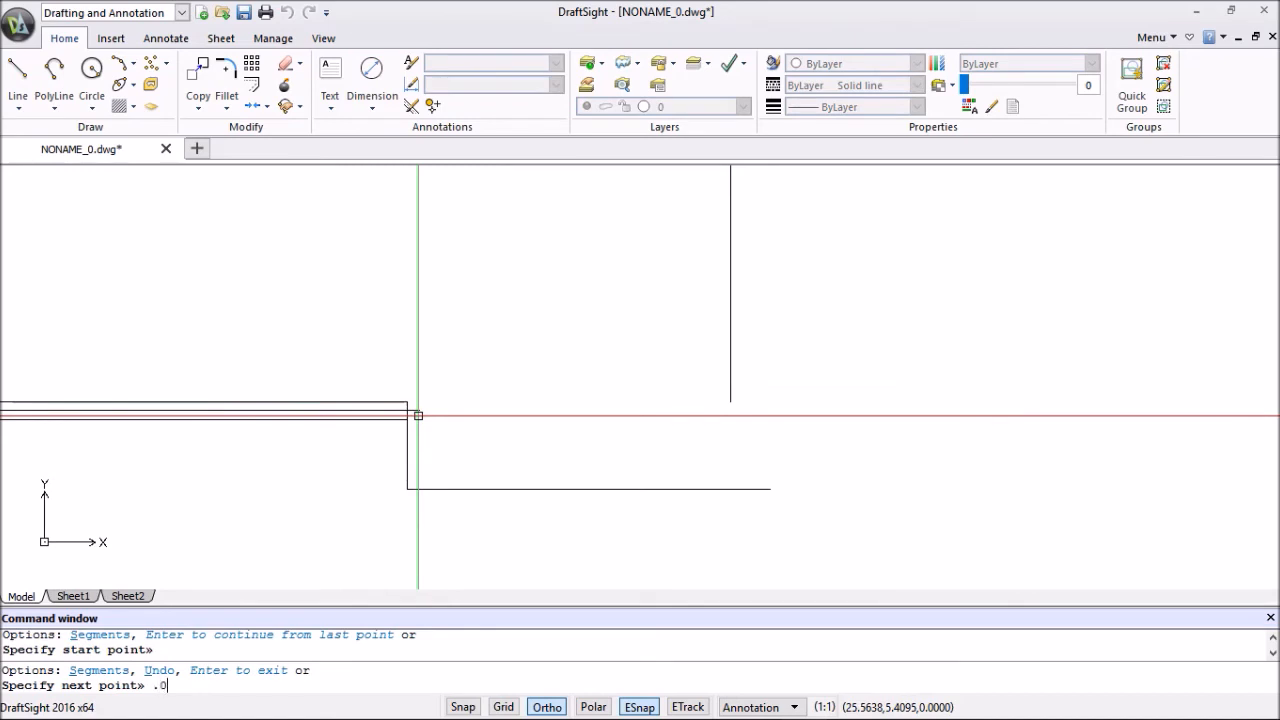
type(".08")
key("Return")
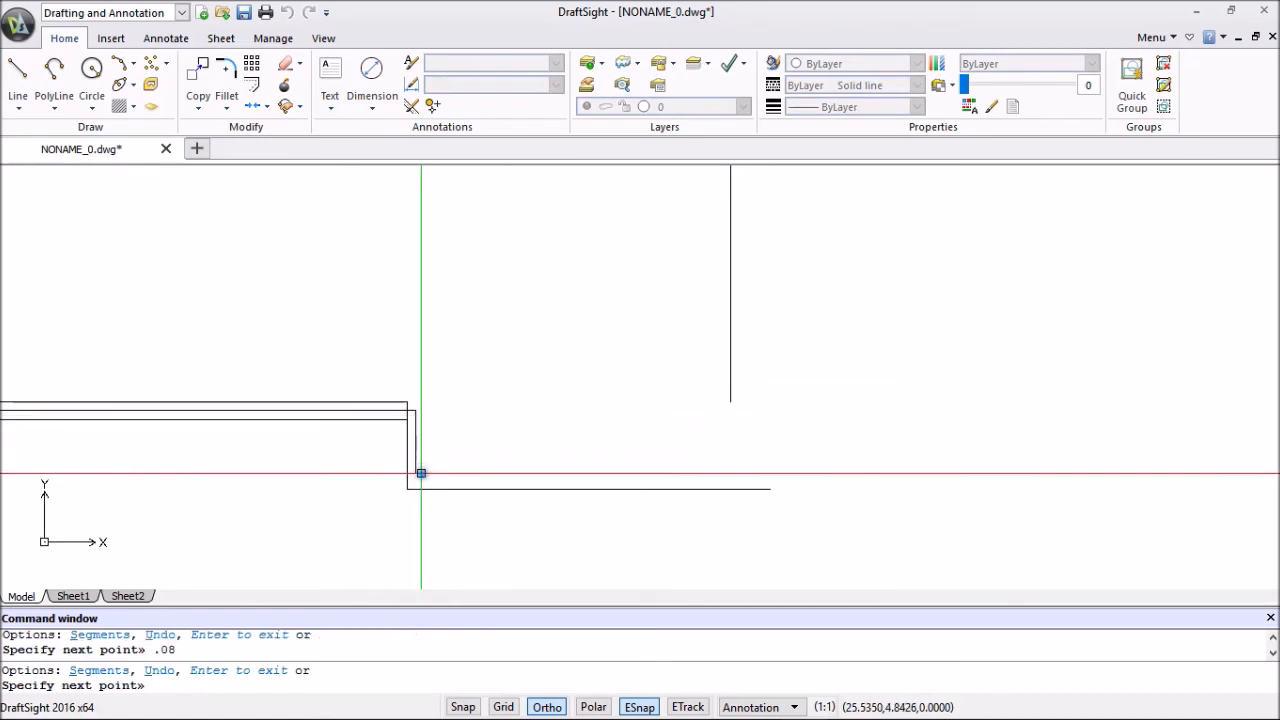
type(".")
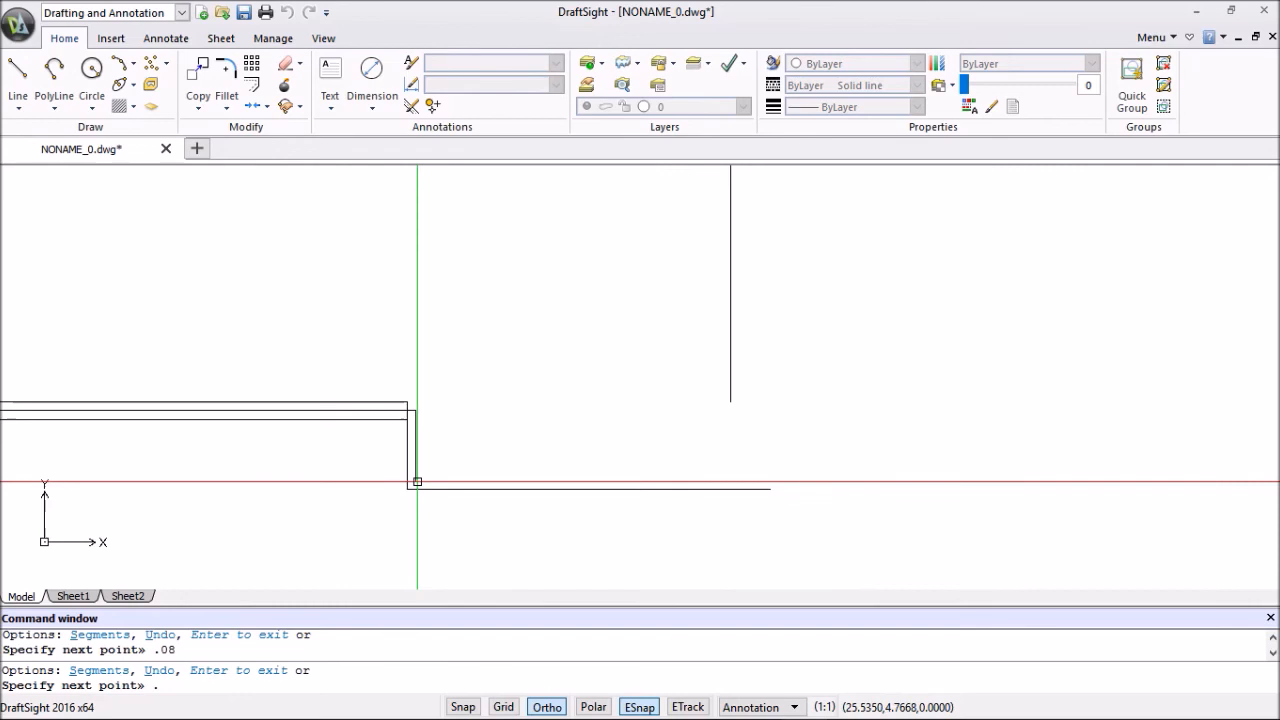
type("625")
key("Return")
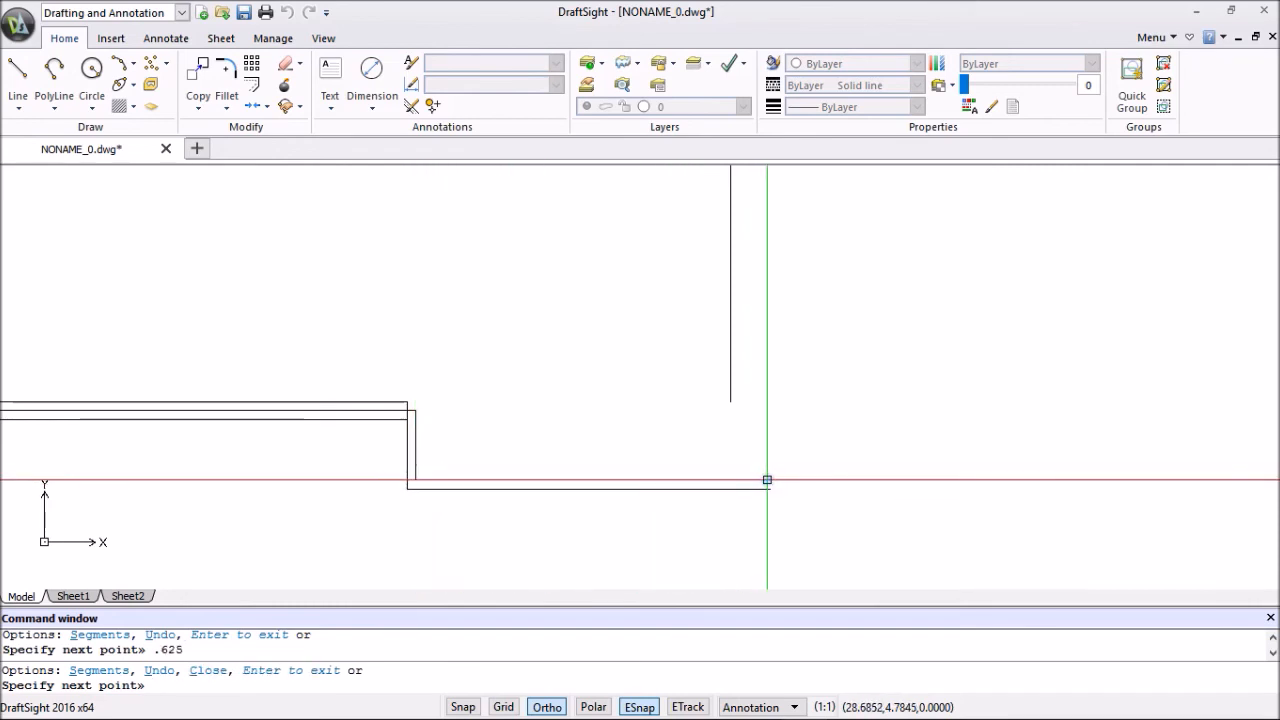
key("Escape")
Draw a short vertical line from the lower horizontal line's right end up to the parallel line above it.
right_click(800, 517)
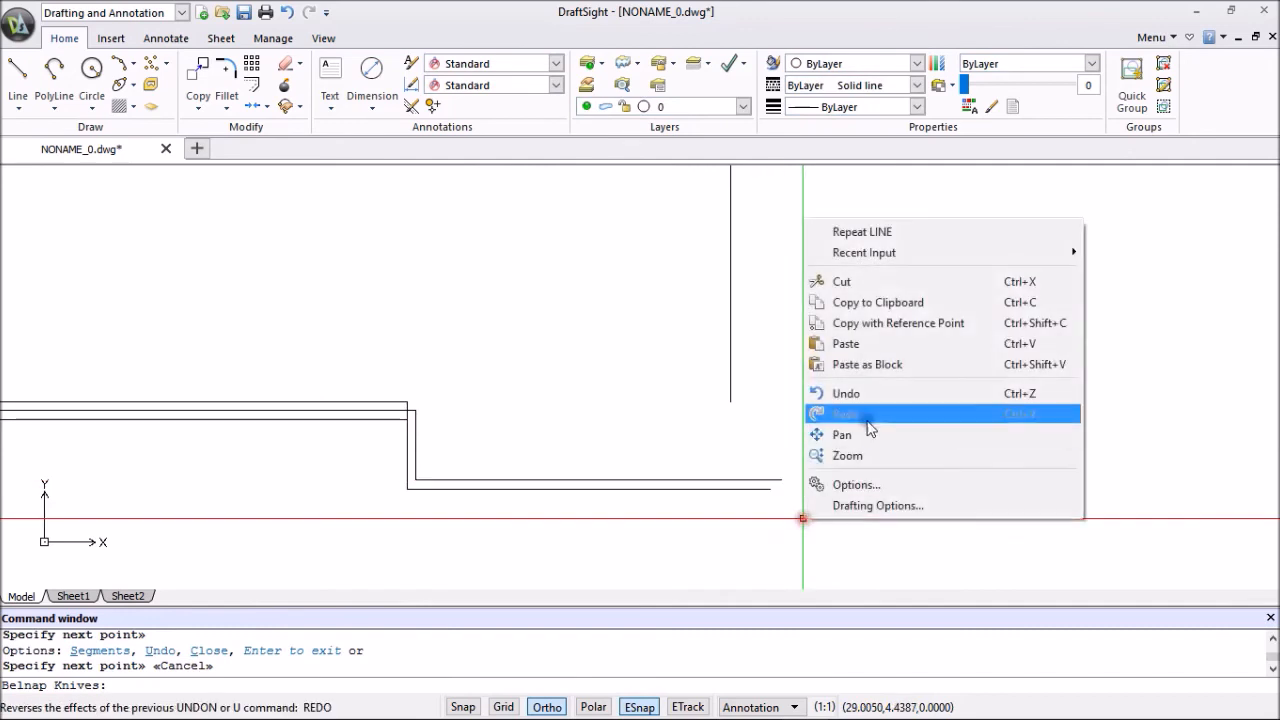
left_click(857, 234)
scroll(798, 485, "up", 4)
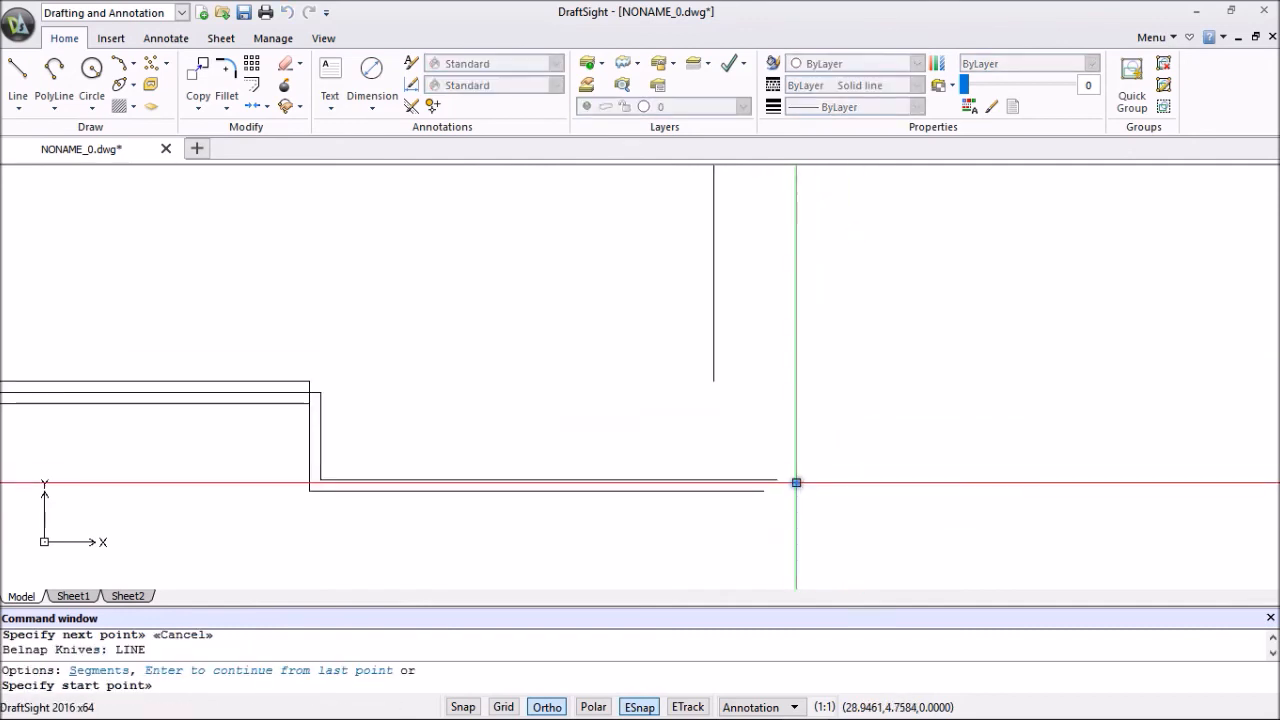
left_click(730, 497)
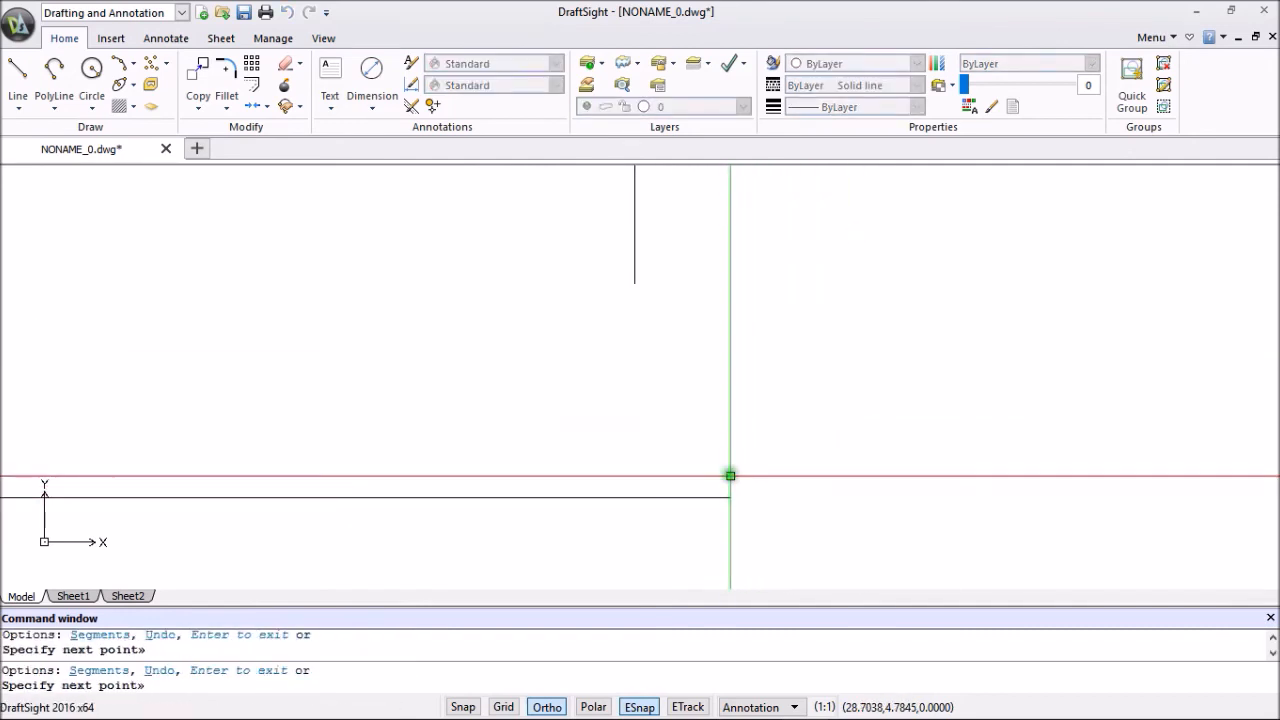
key("Escape")
Shorten the overhanging upper line by stretching its right end back to the top of the short closing line.
left_click(755, 476)
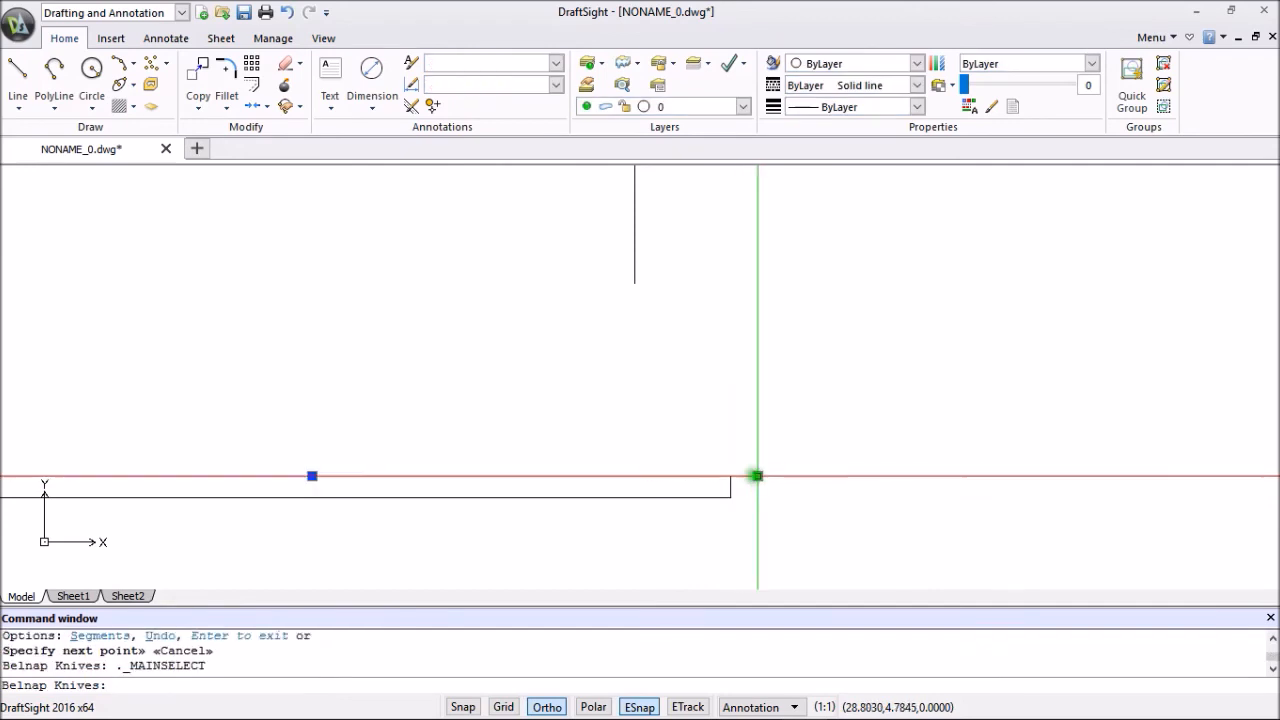
left_click(757, 476)
left_click(731, 476)
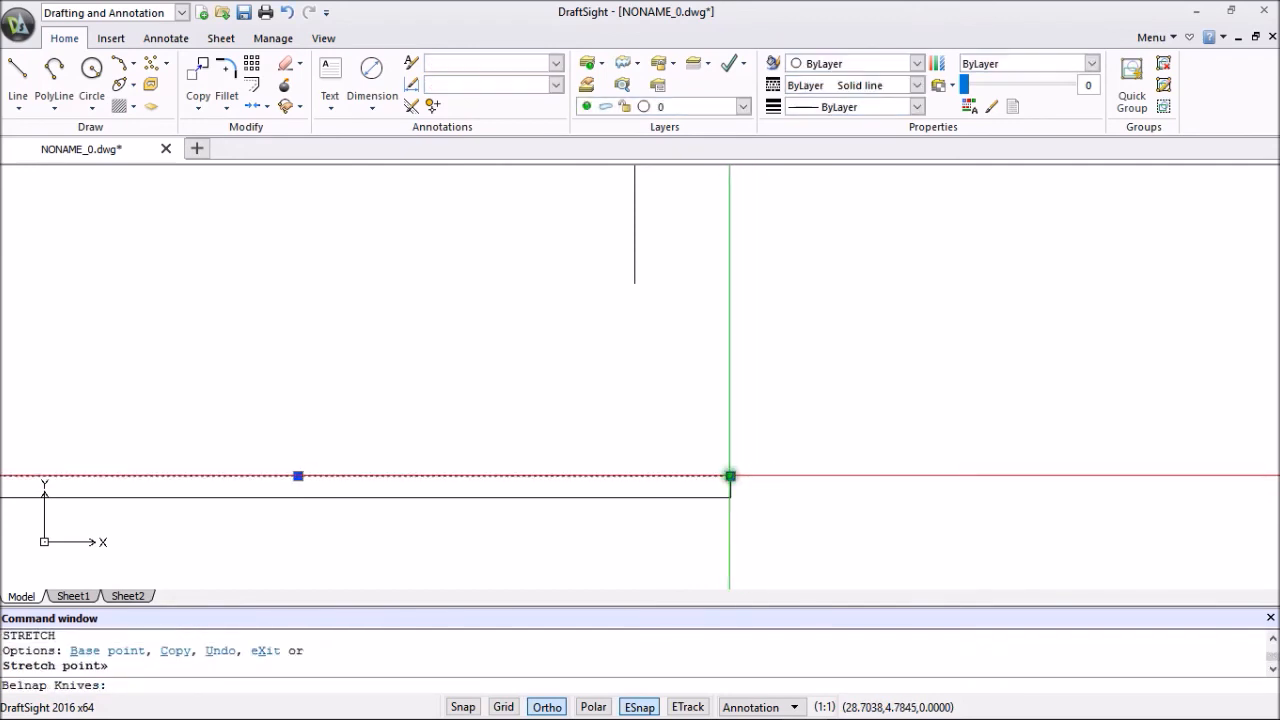
key("Escape")
scroll(680, 472, "down", 8)
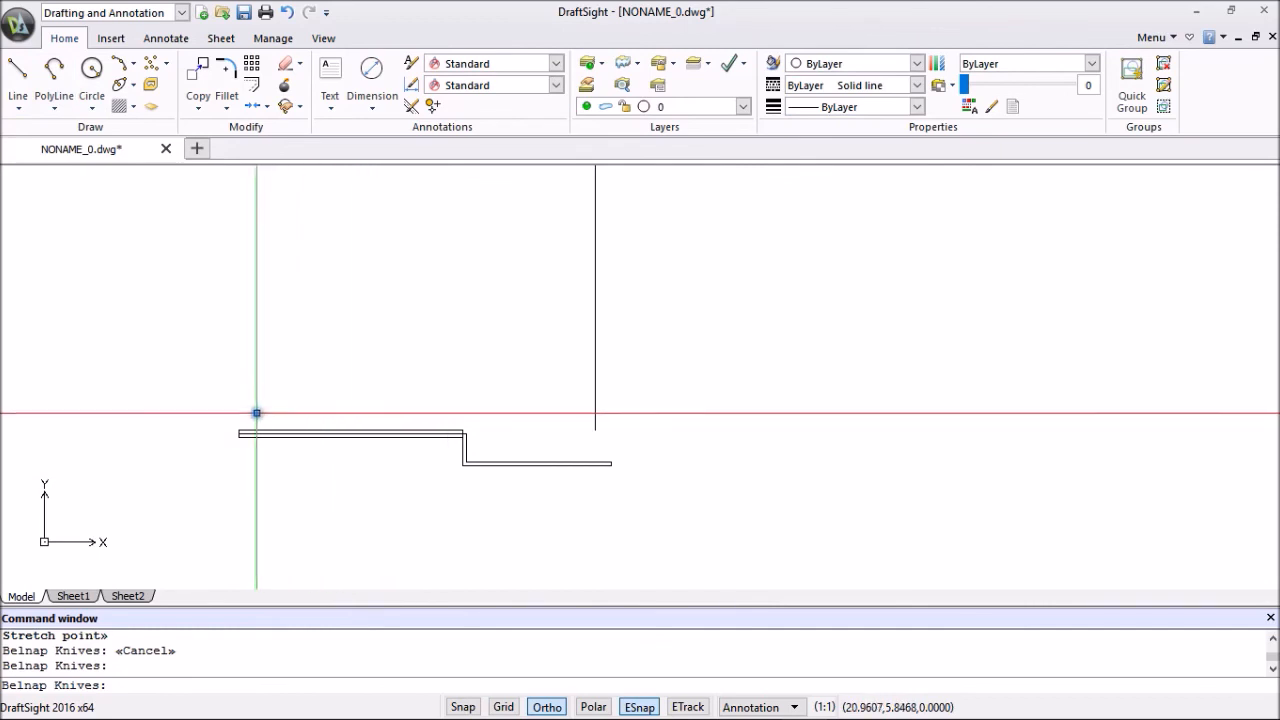
scroll(297, 203, "down", 3)
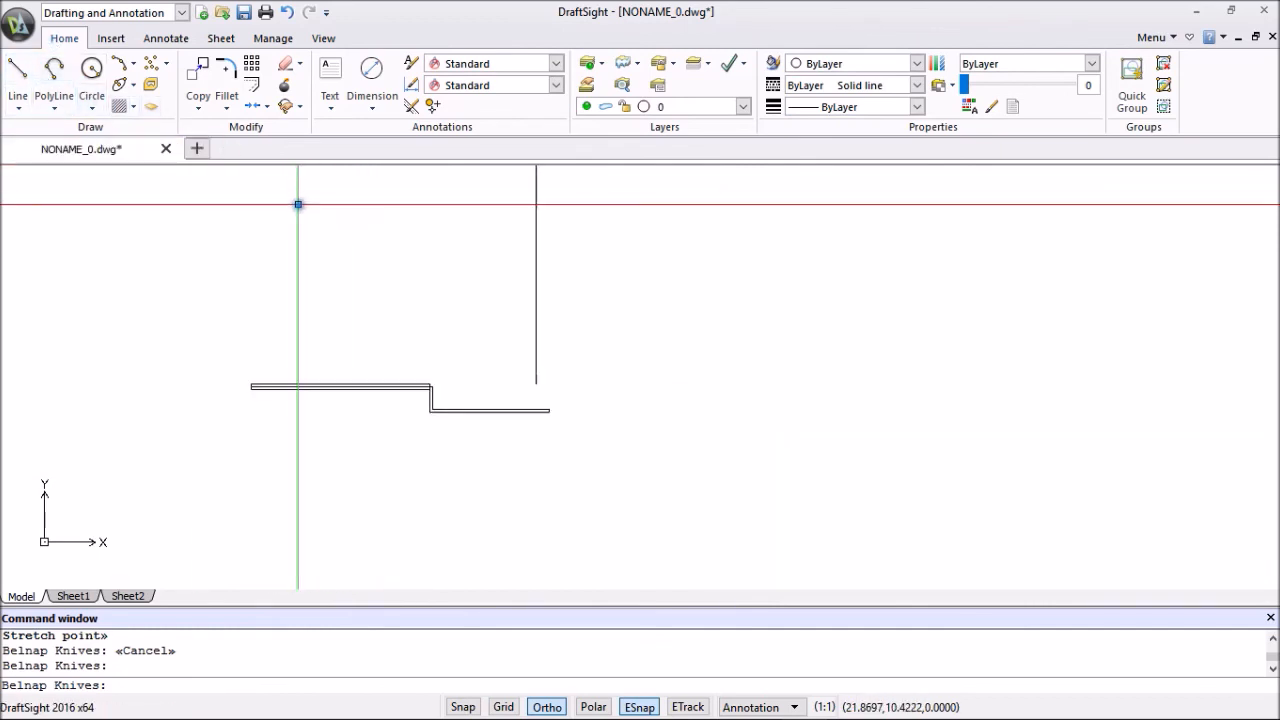
scroll(430, 330, "down", 3)
middle_click_drag(420, 283, 410, 371)
scroll(412, 368, "up", 5)
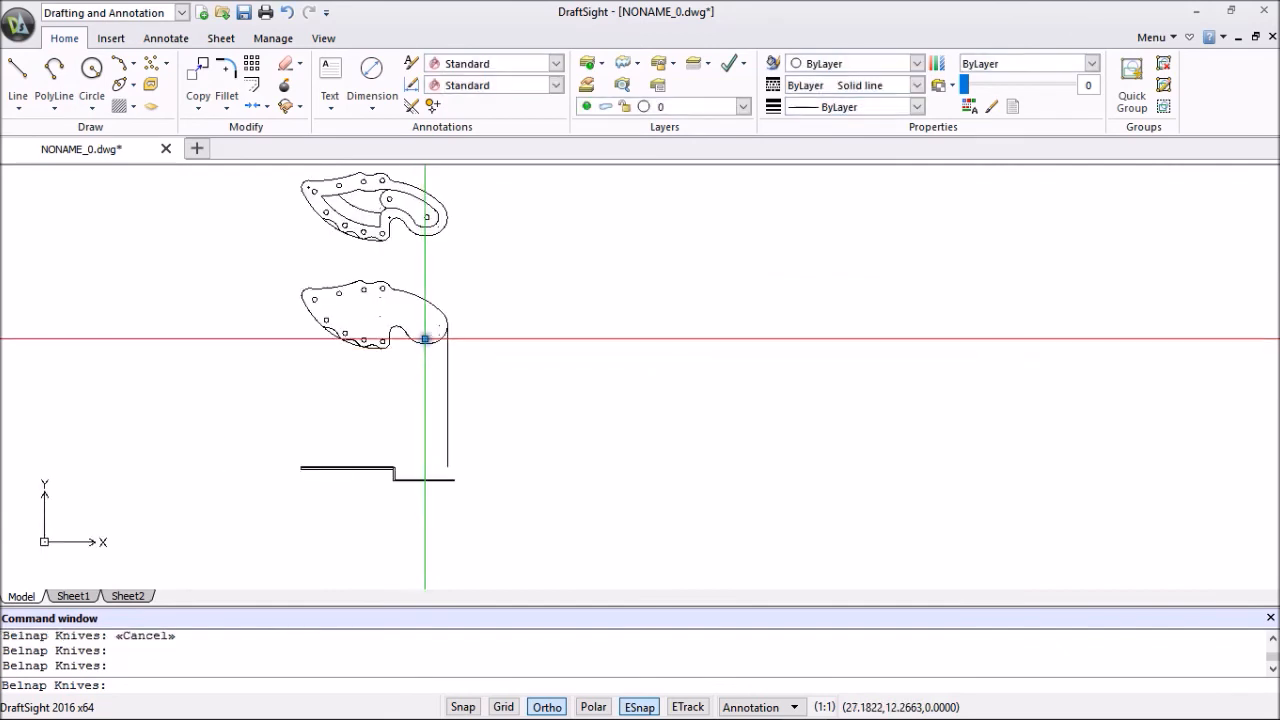
scroll(428, 333, "up", 3)
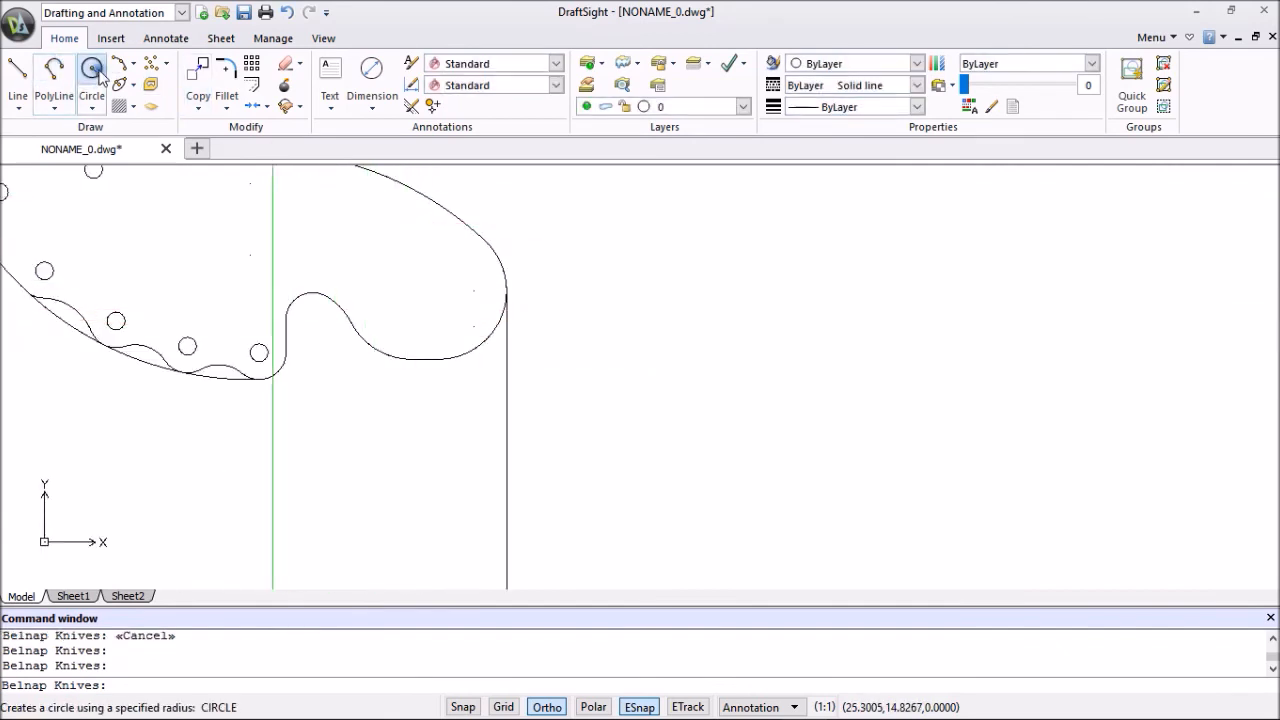
left_click(20, 76)
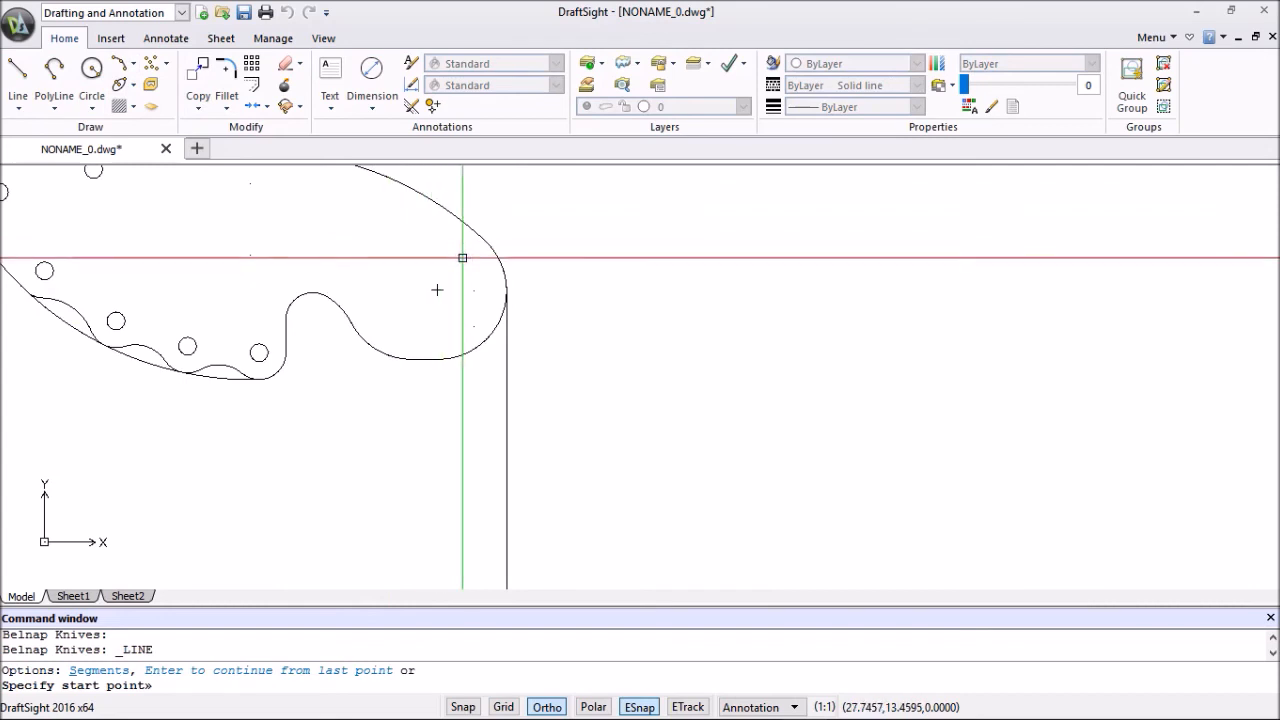
scroll(437, 289, "down", 4)
key("Escape")
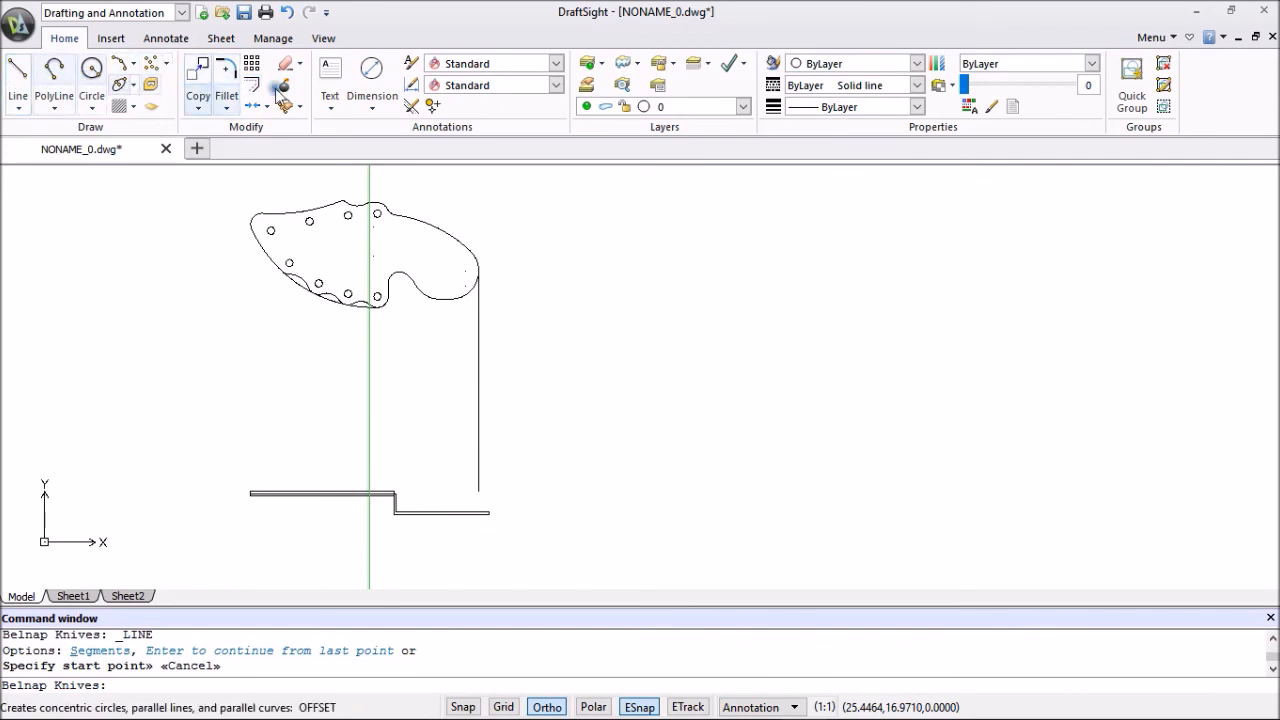
Add a horizontal linear dimension from the outline's rightmost point to the notch arc, placed below the outline.
left_click(372, 107)
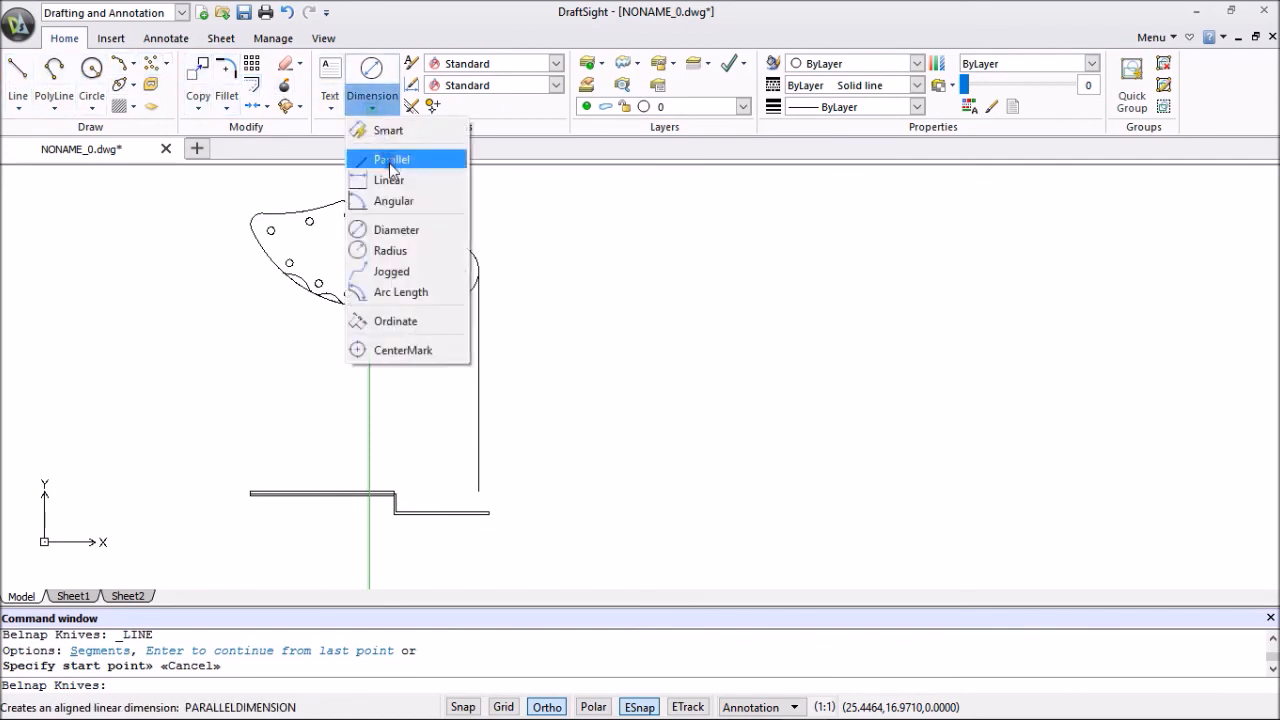
left_click(388, 180)
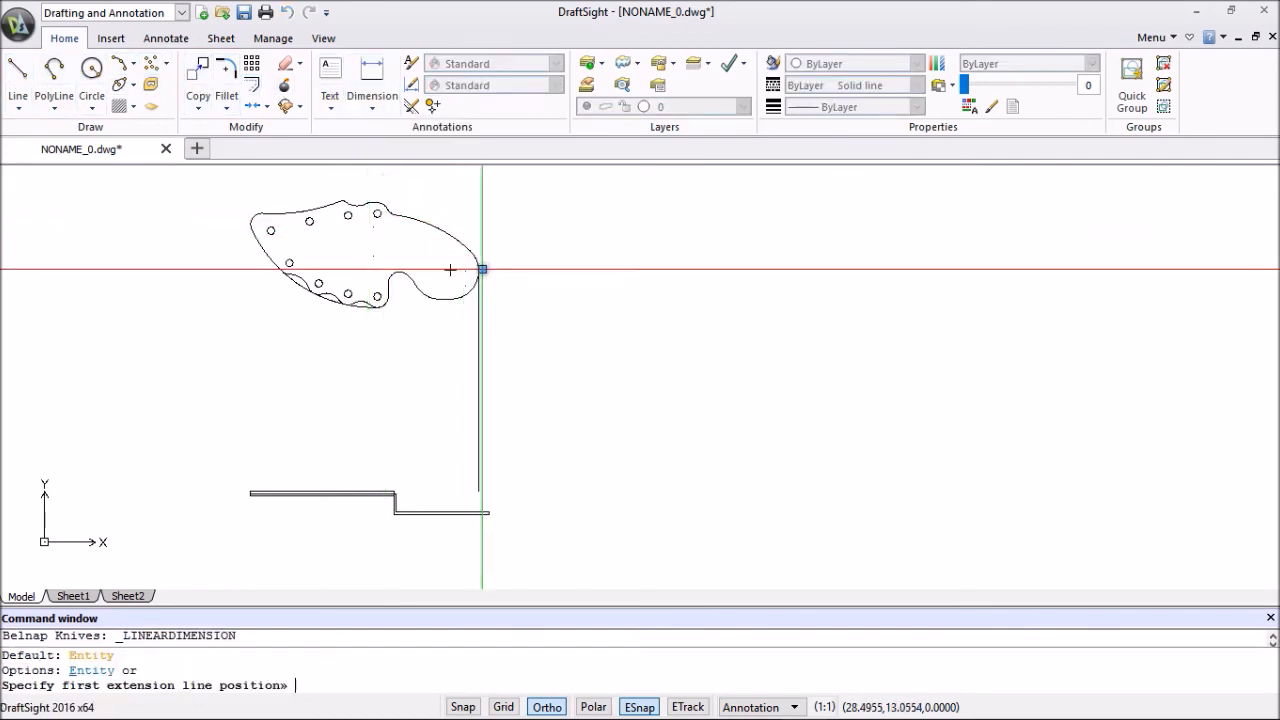
left_click(481, 269)
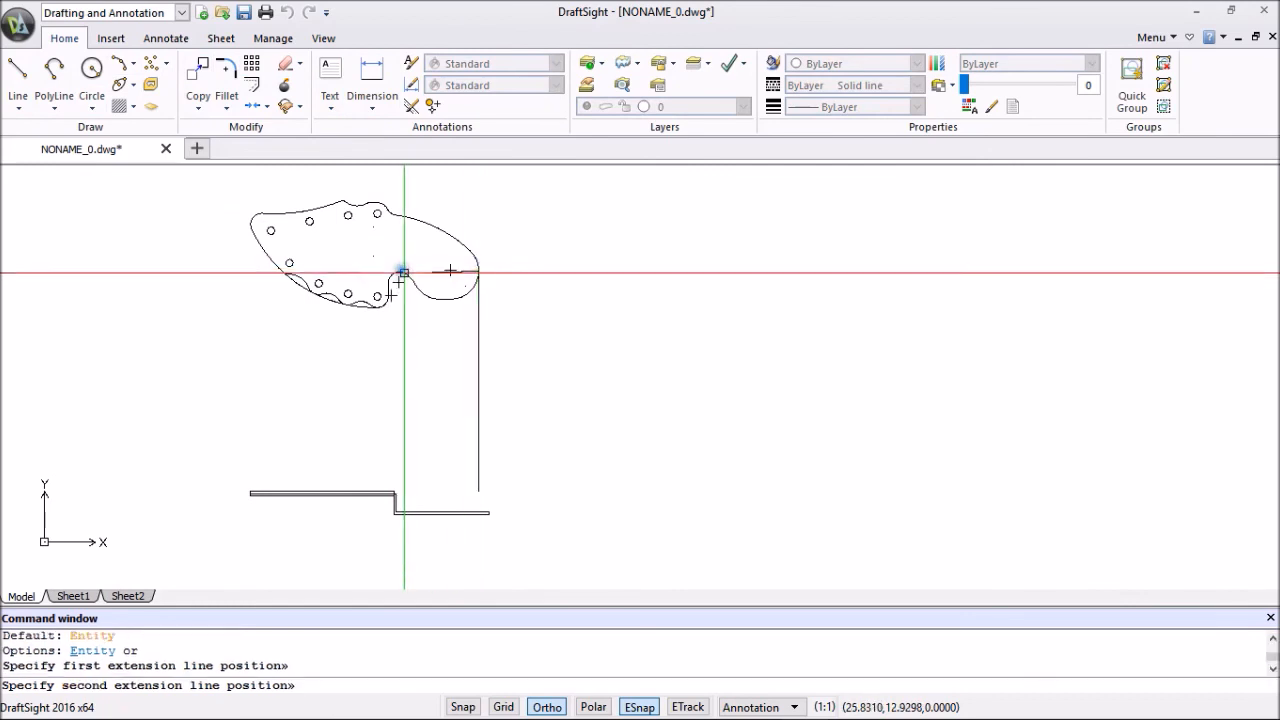
left_click(403, 271)
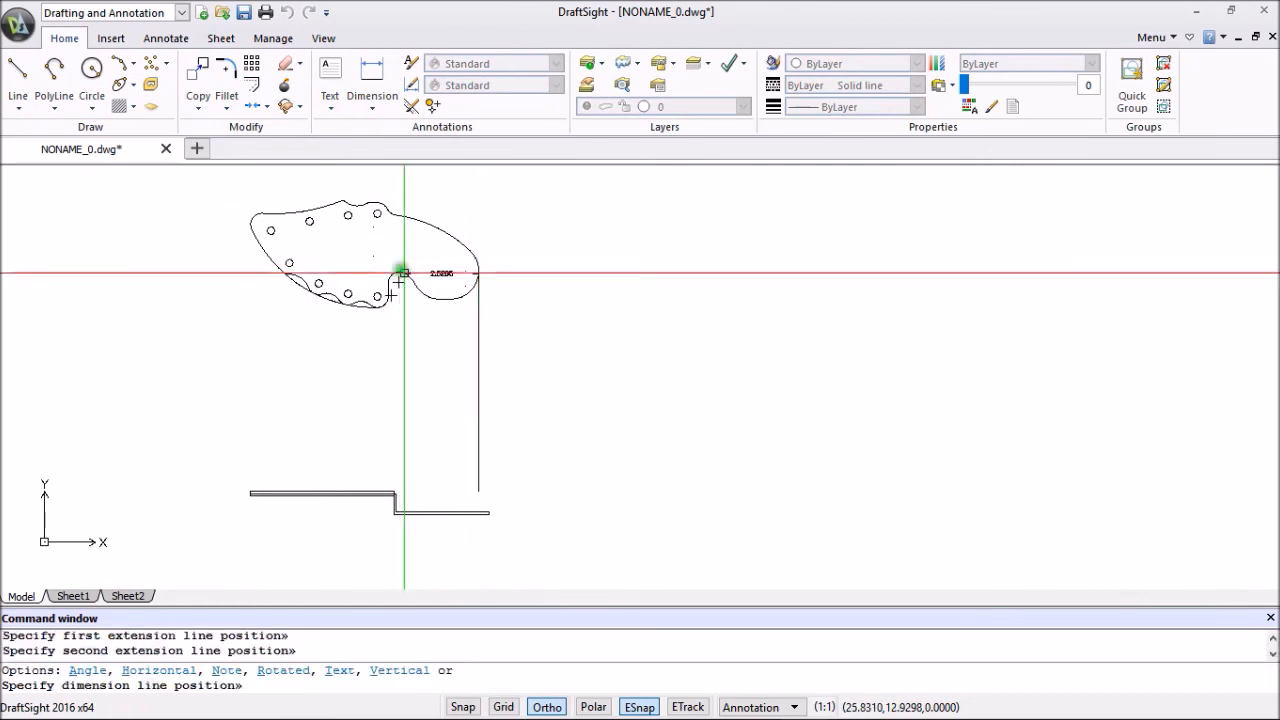
left_click(406, 363)
Add a vertical linear dimension from the rounded end's lower edge to the upper curve's midpoint, placed right of the outline.
right_click(528, 293)
left_click(593, 309)
left_click(450, 270)
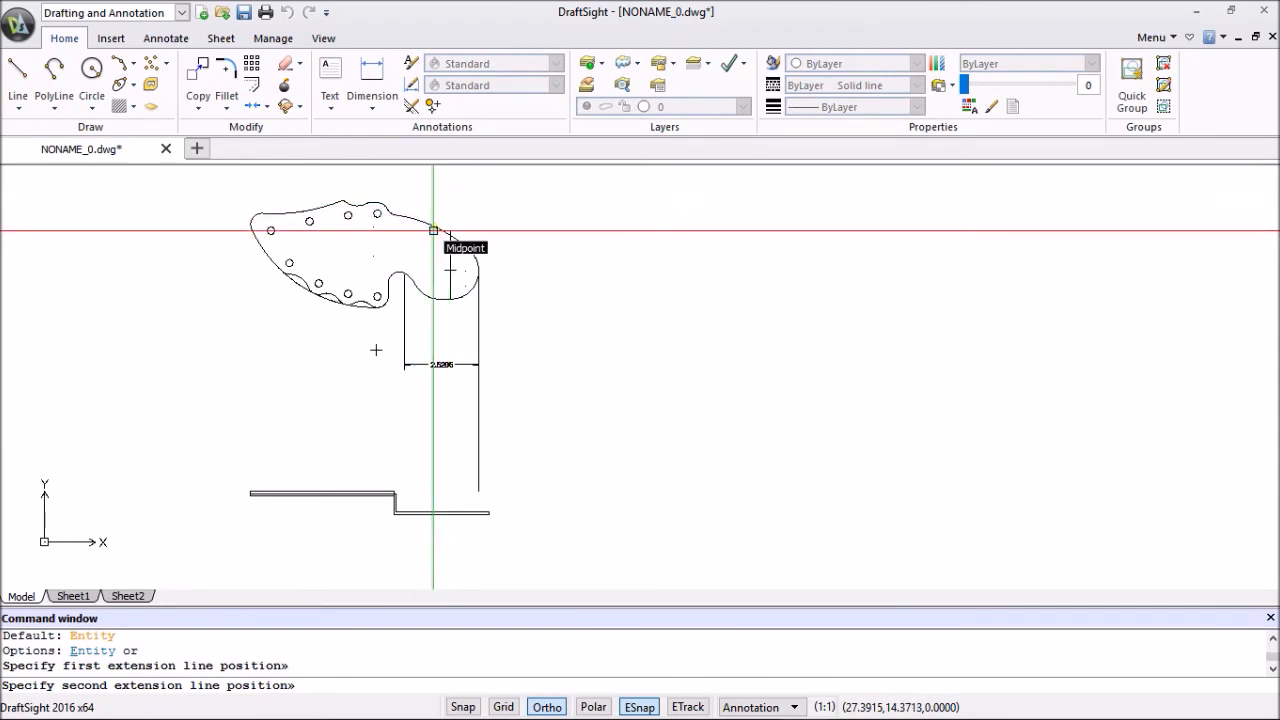
left_click(433, 231)
left_click(635, 250)
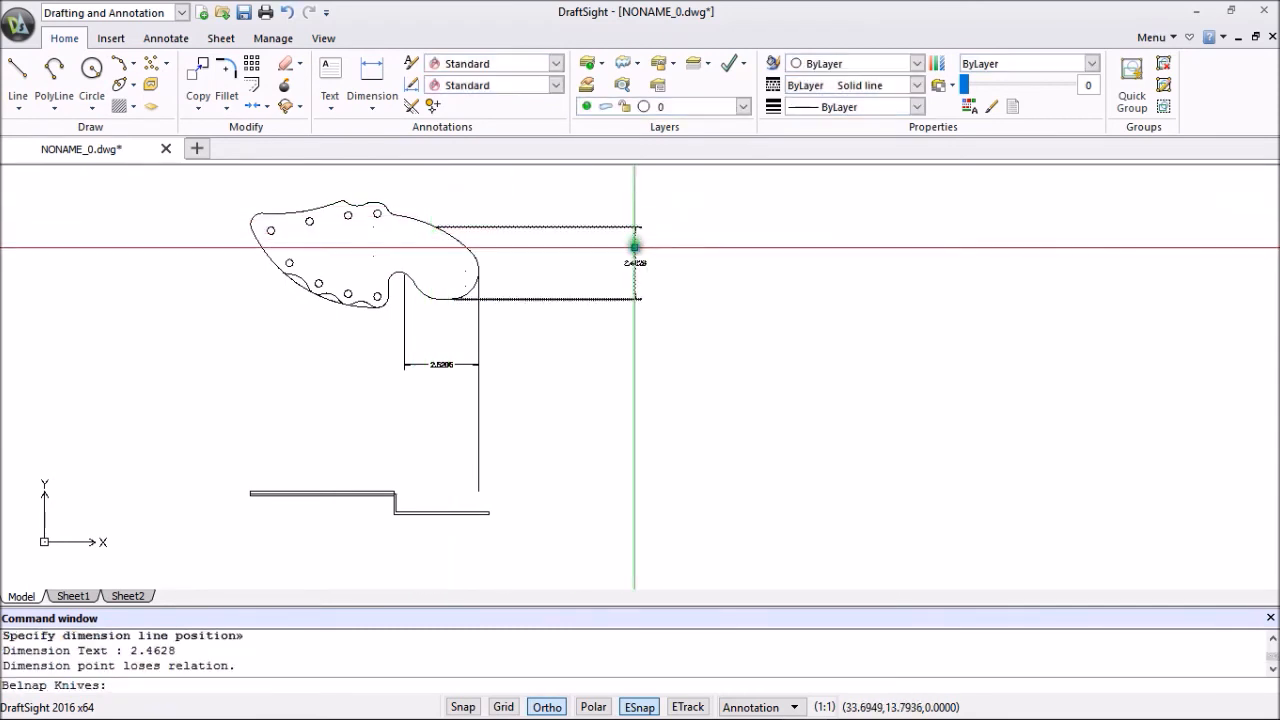
right_click(760, 312)
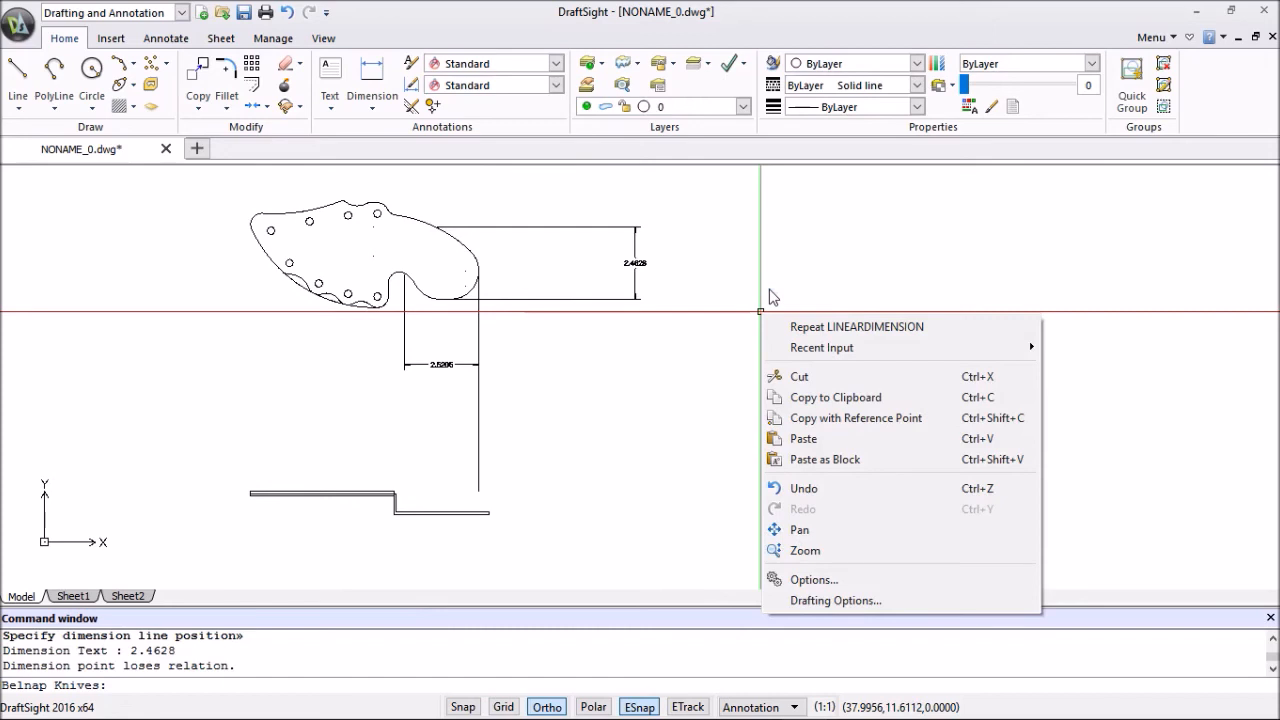
left_click(770, 296)
right_click(760, 285)
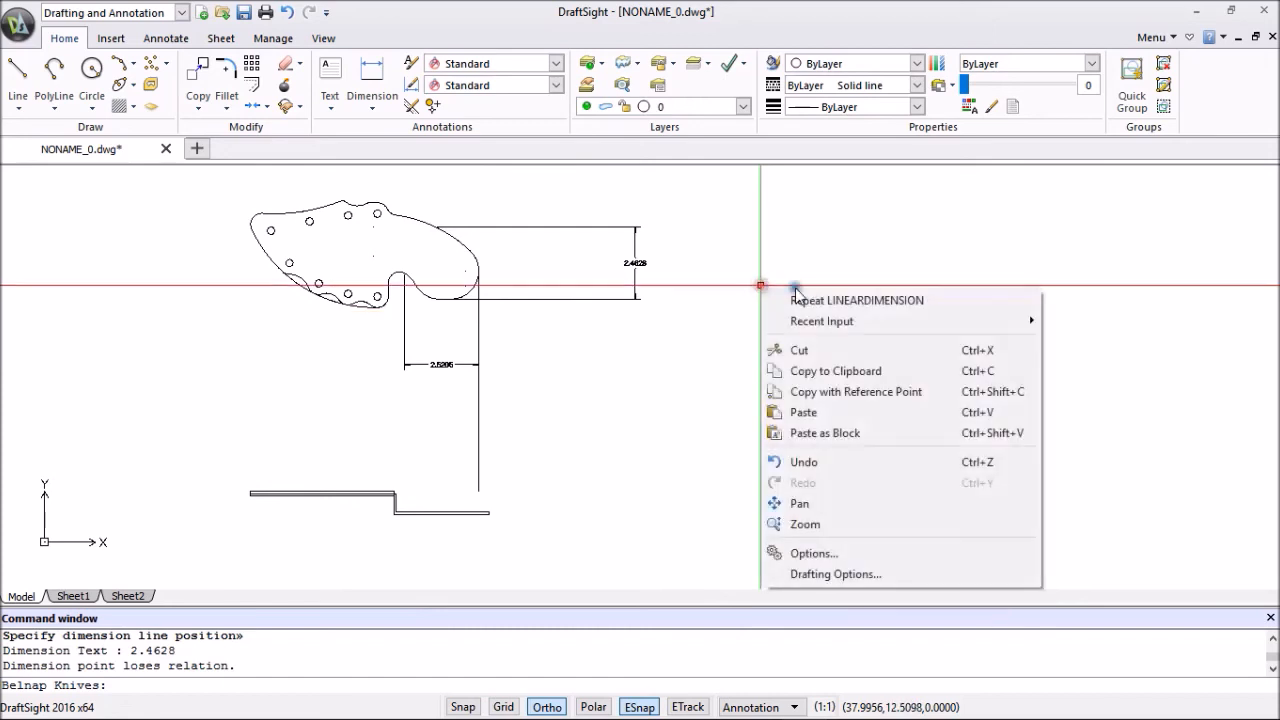
Draw a closed square with 1-unit sides in the empty area right of the vertical dimension.
left_click(25, 65)
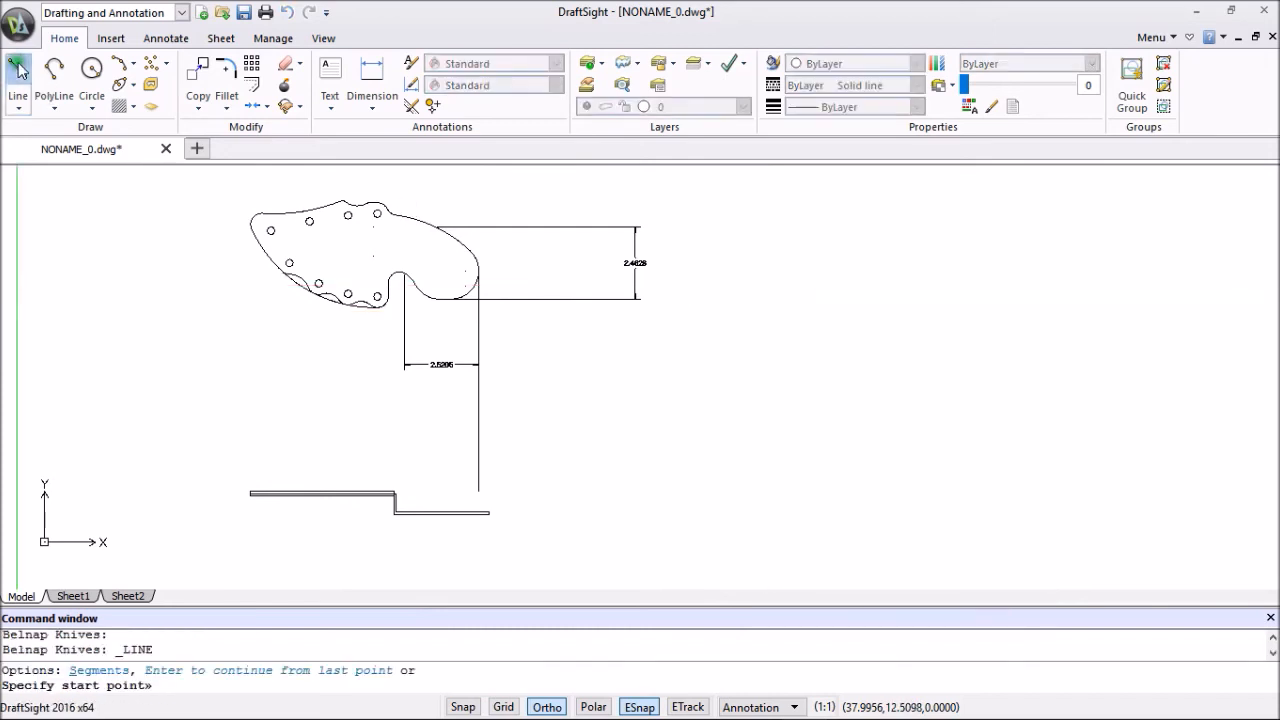
left_click(765, 277)
type("1")
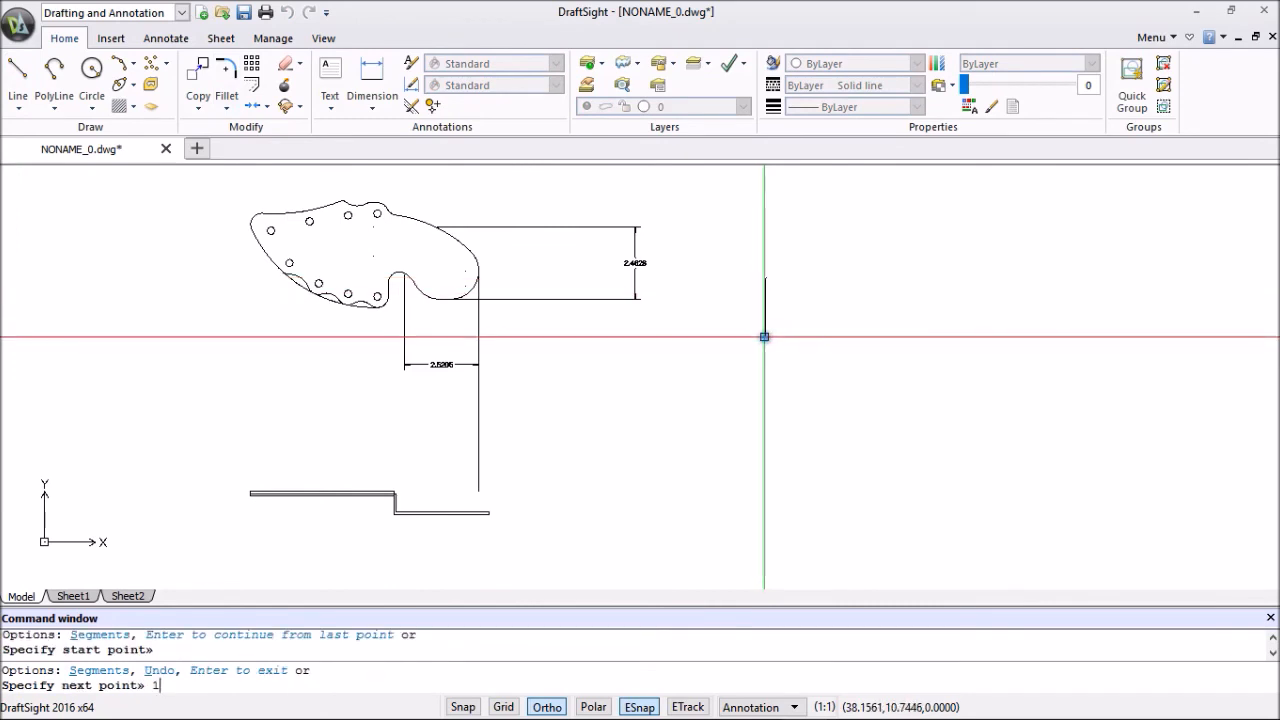
key("Return")
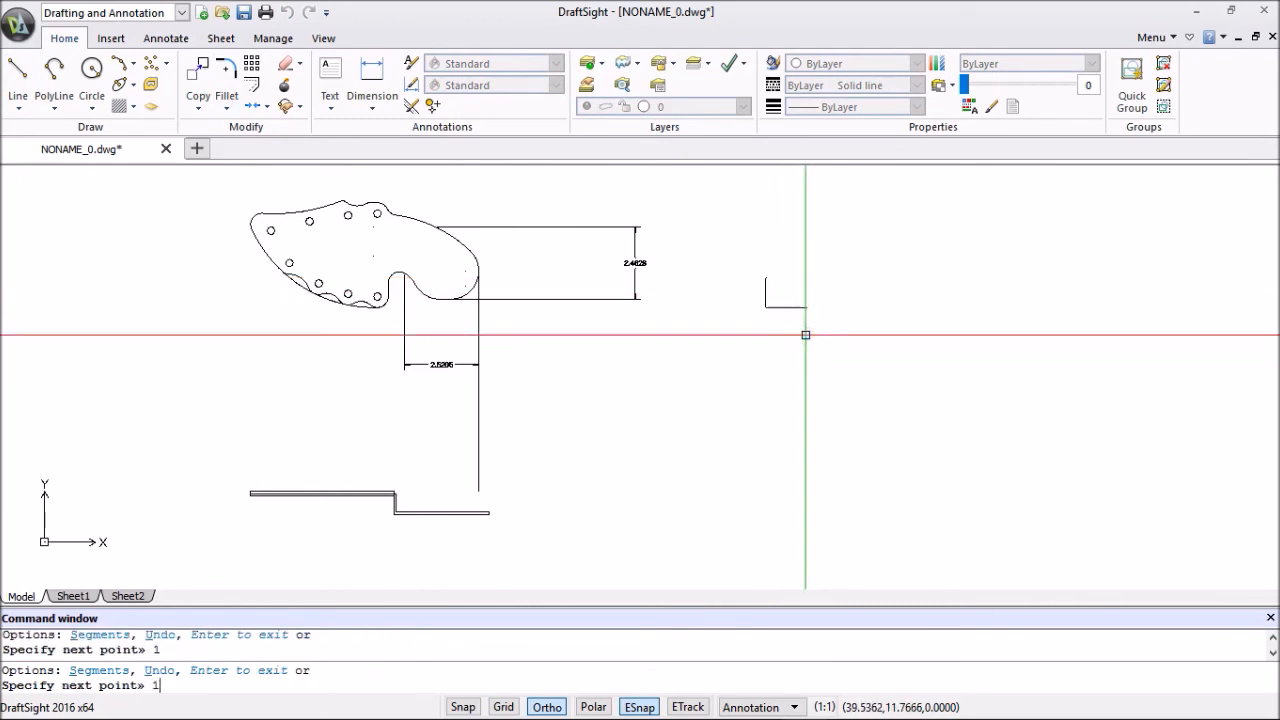
key("Return")
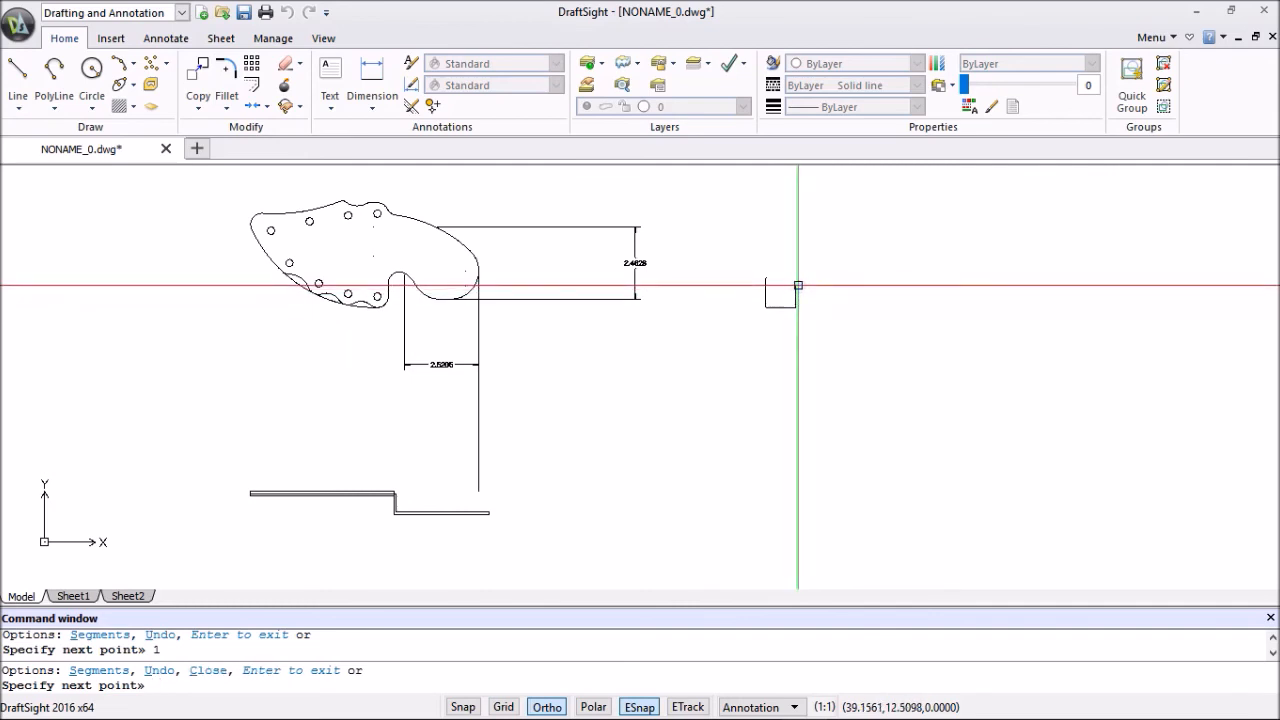
type("1")
key("Return")
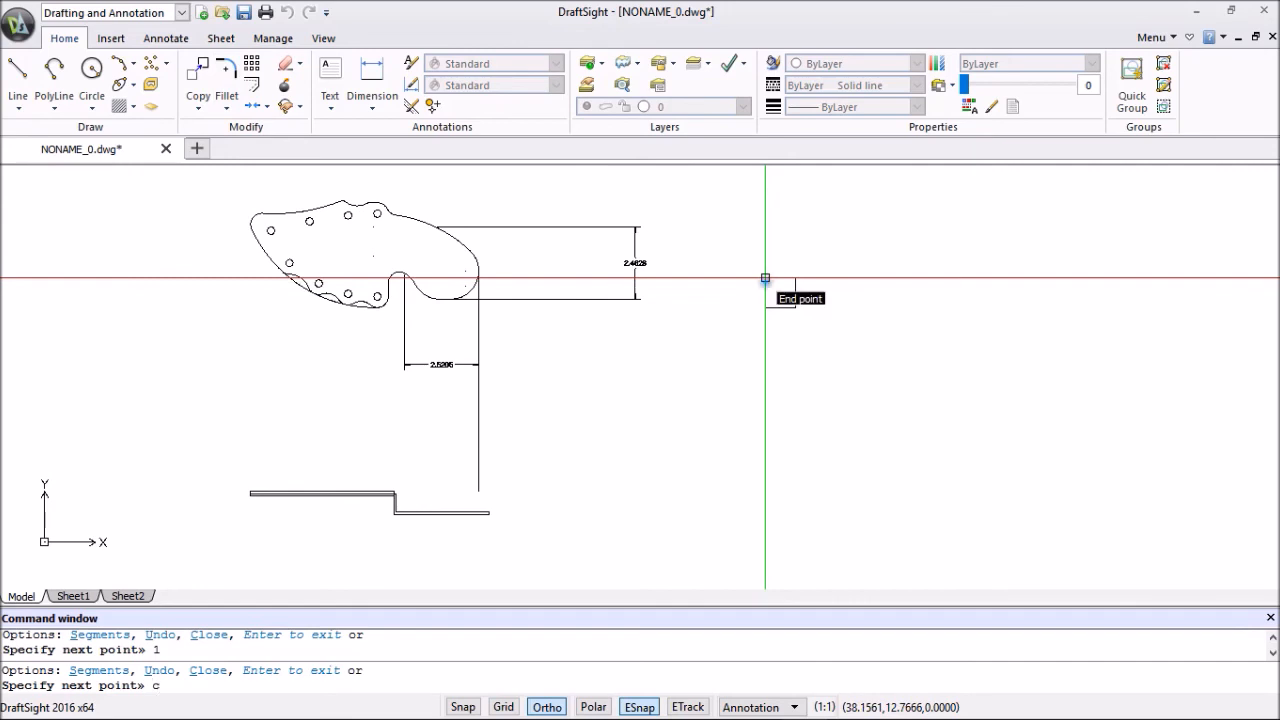
type("c")
key("Return")
key("Escape")
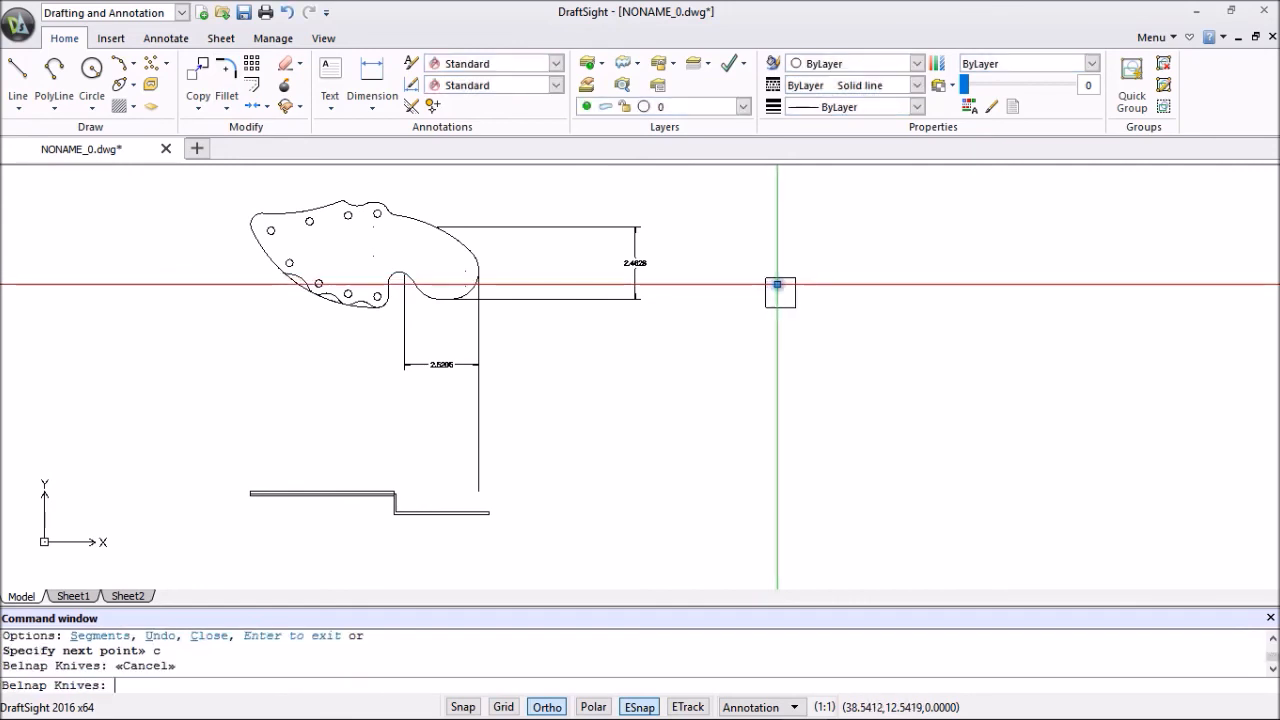
Draw a horizontal line across the square between the midpoints of its left and right sides.
scroll(765, 281, "up", 3)
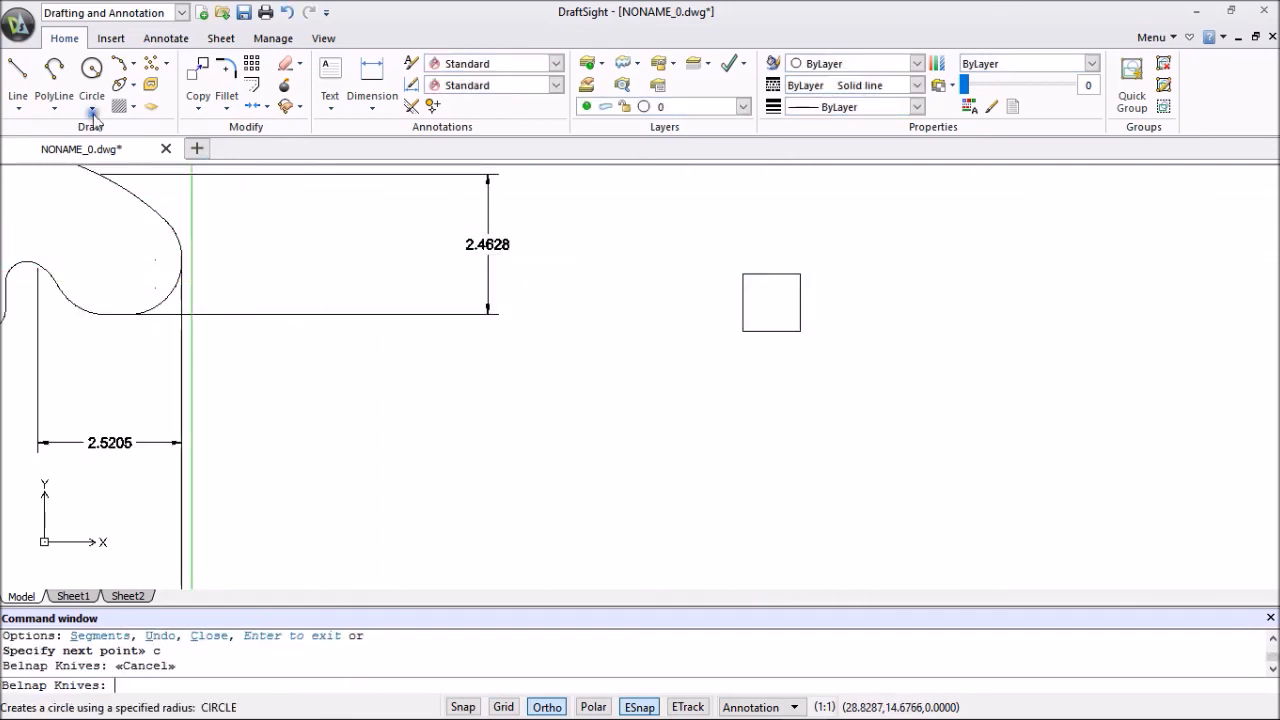
left_click(18, 76)
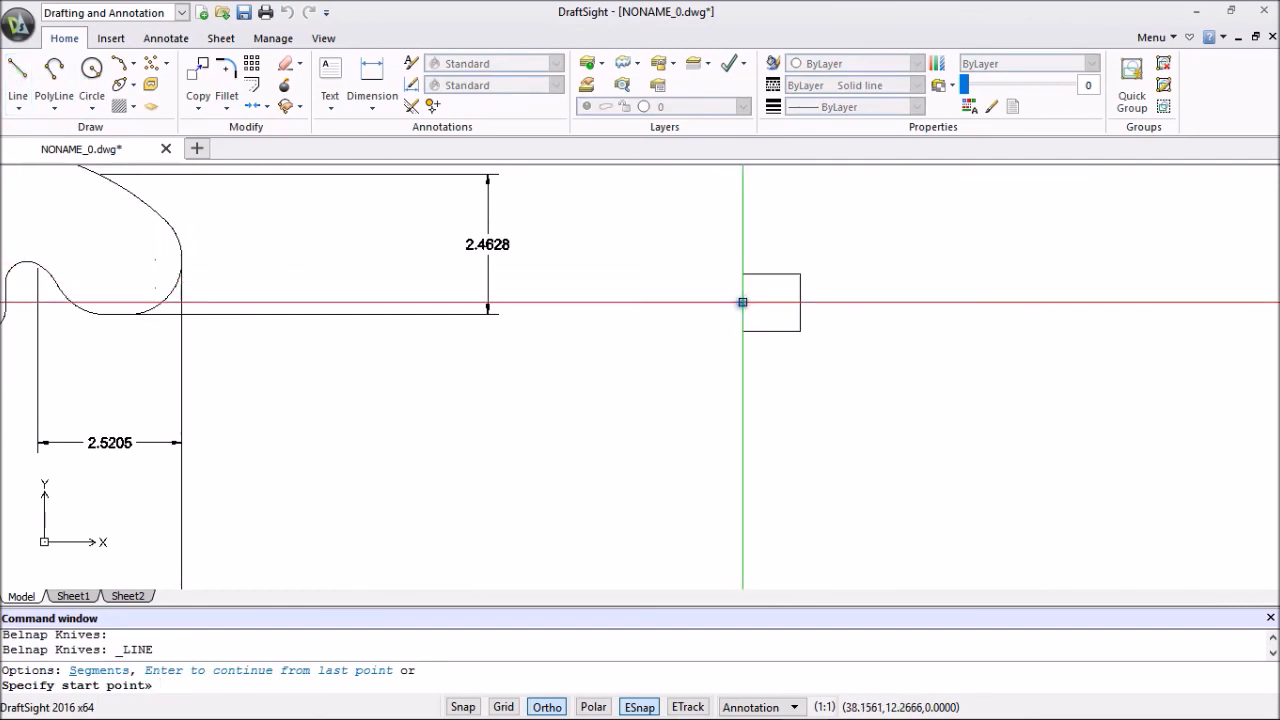
left_click(743, 301)
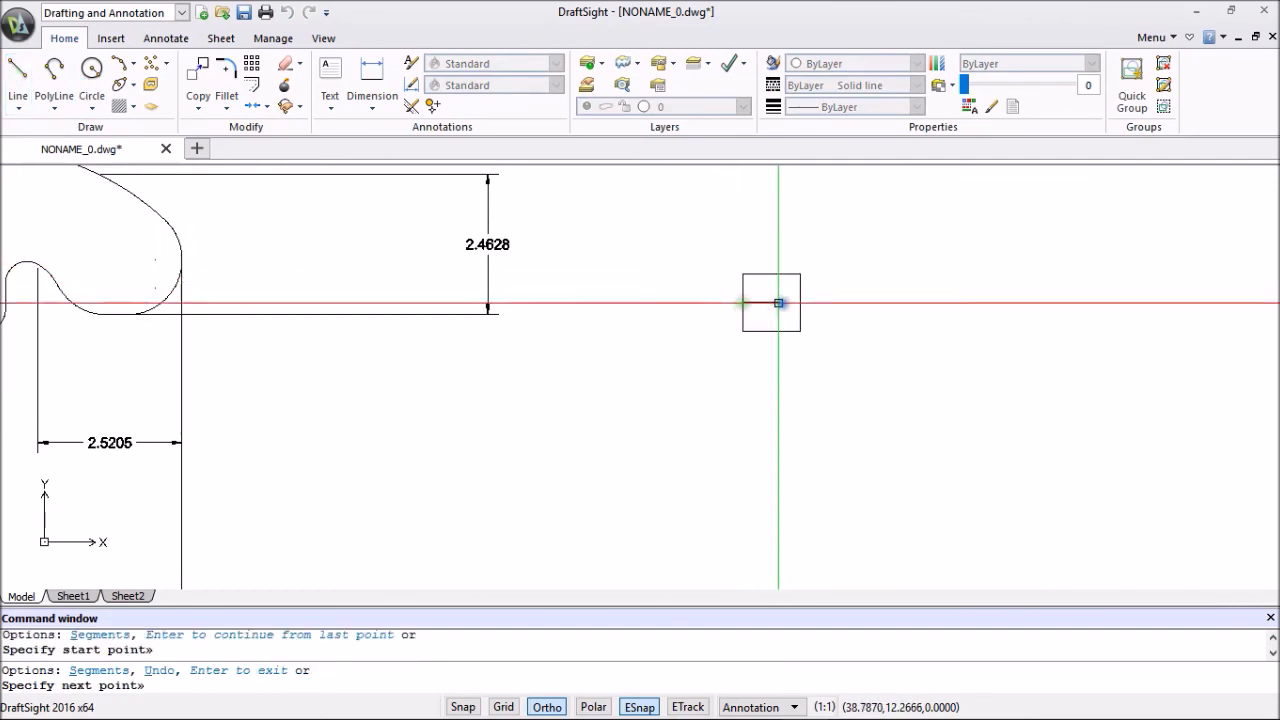
left_click(800, 301)
key("Escape")
Draw a vertical line across the square between the midpoints of its top and bottom sides.
right_click(874, 279)
left_click(903, 290)
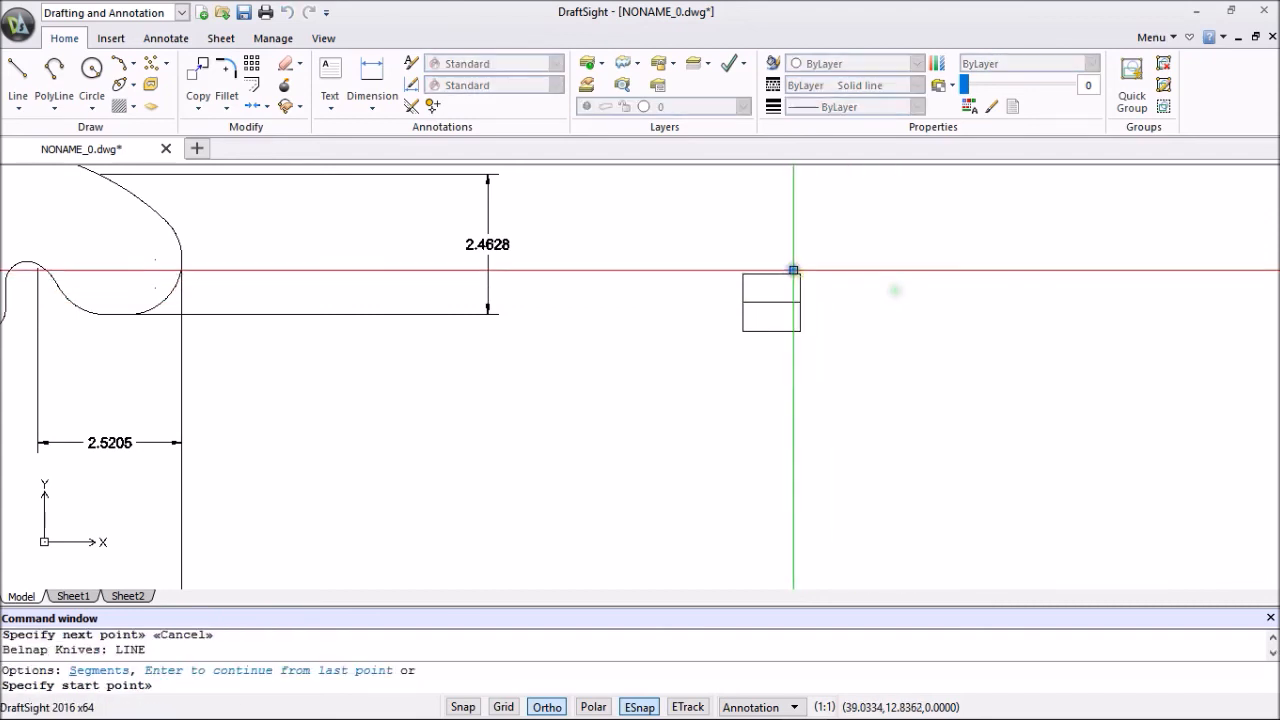
left_click(771, 273)
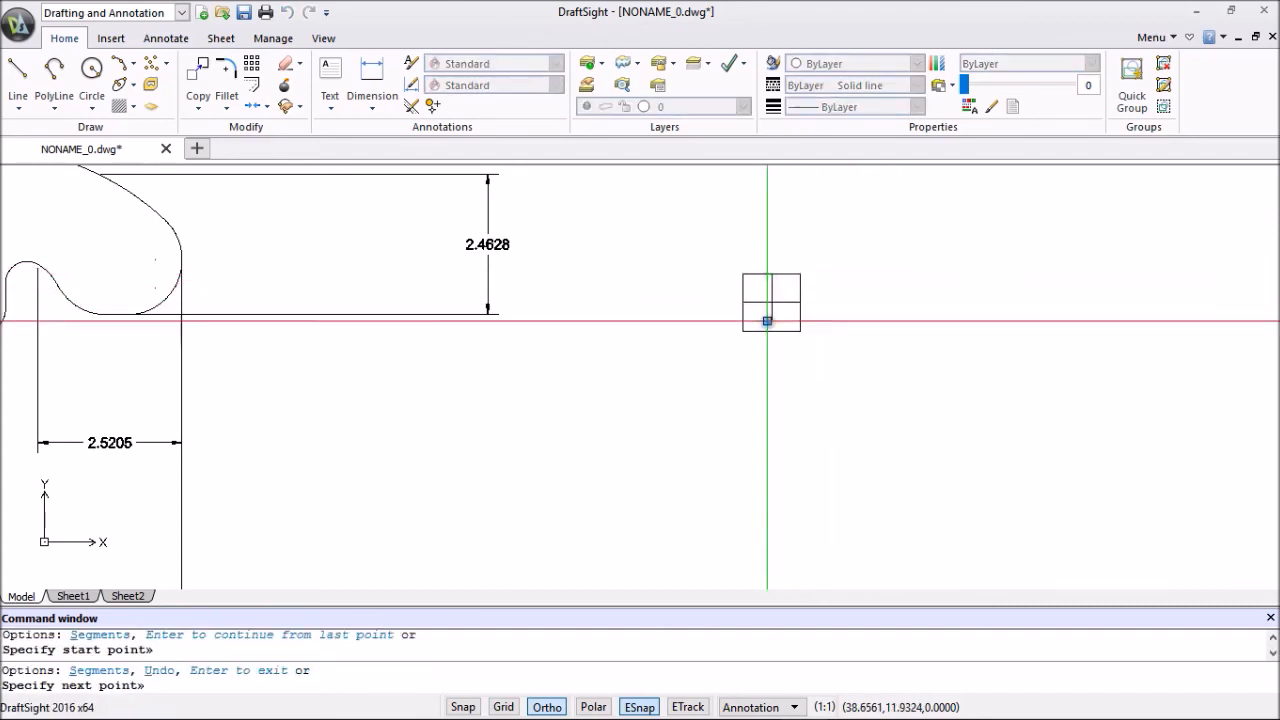
left_click(771, 330)
key("Escape")
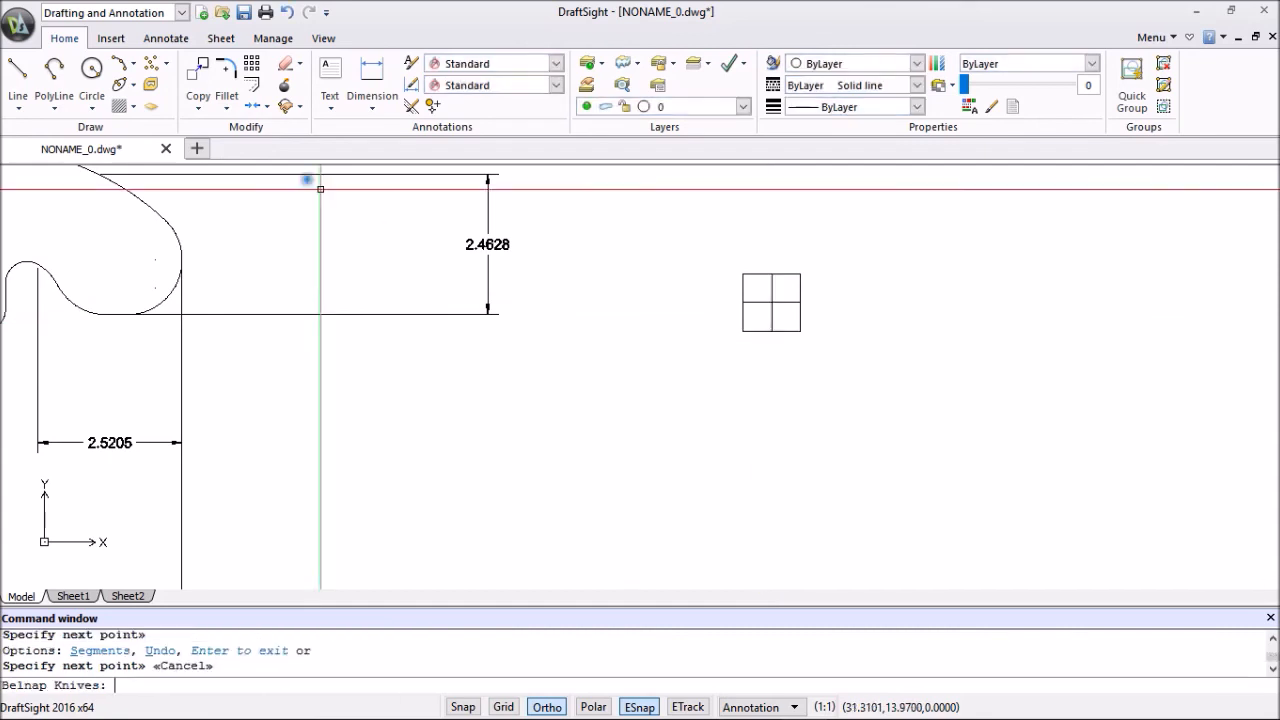
Draw a circle of diameter 0.25 centred on the square's upper-left corner.
left_click(91, 70)
scroll(836, 303, "up", 3)
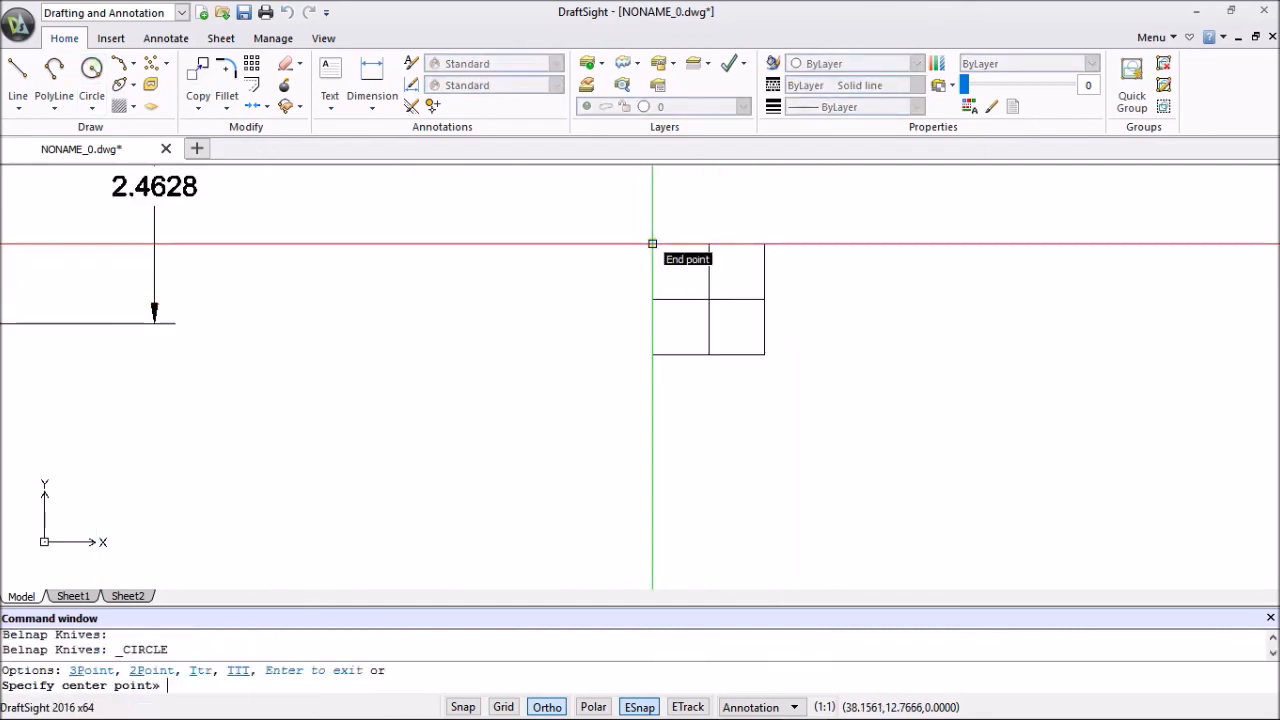
left_click(652, 243)
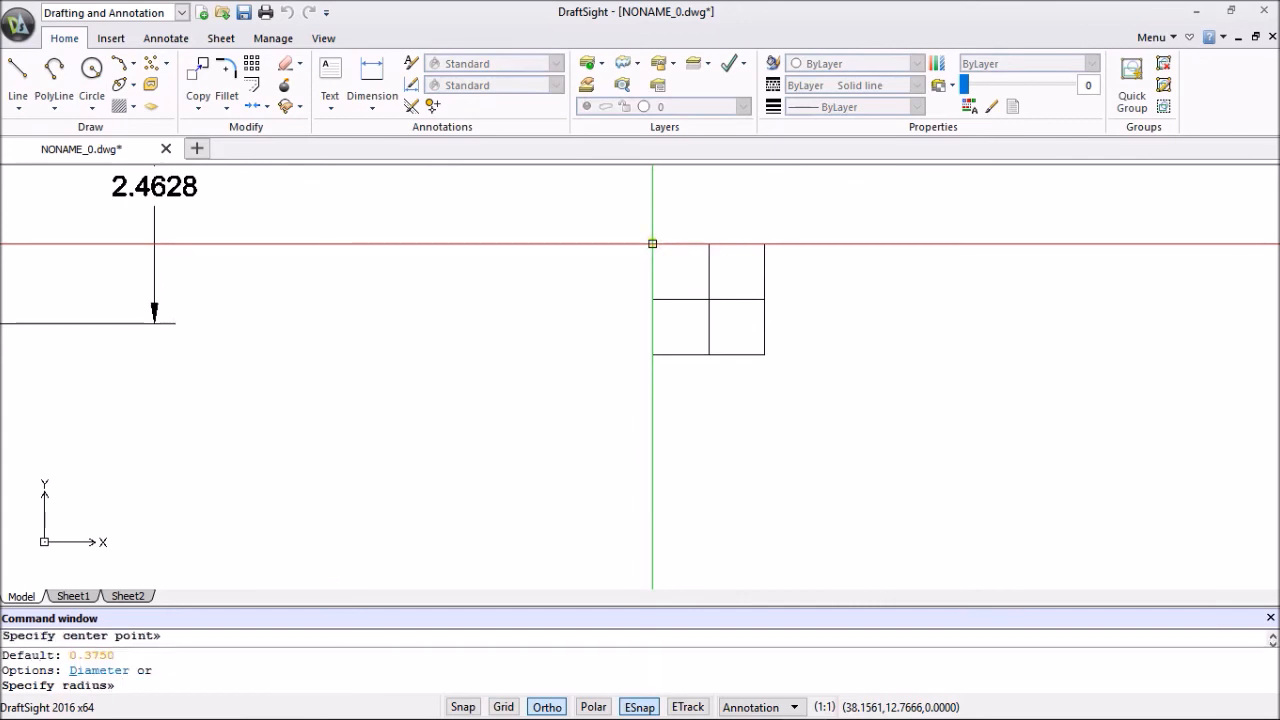
type("d")
key("Return")
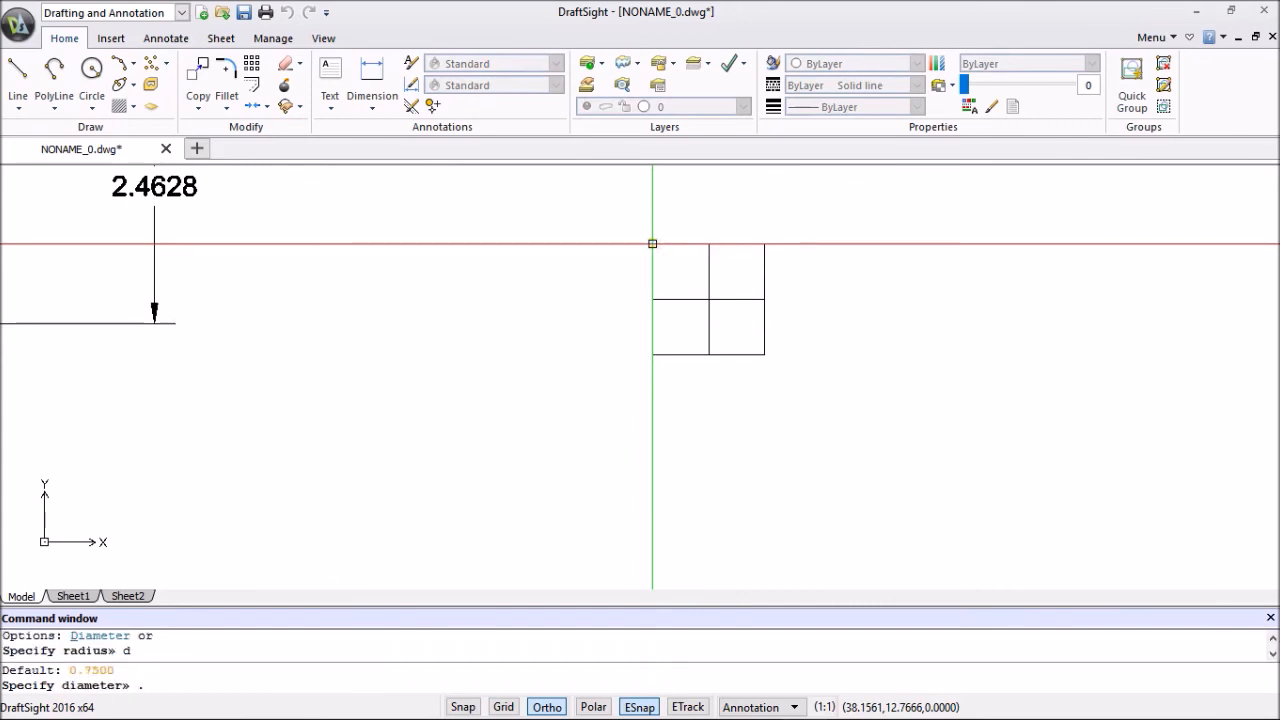
type(".25")
key("Return")
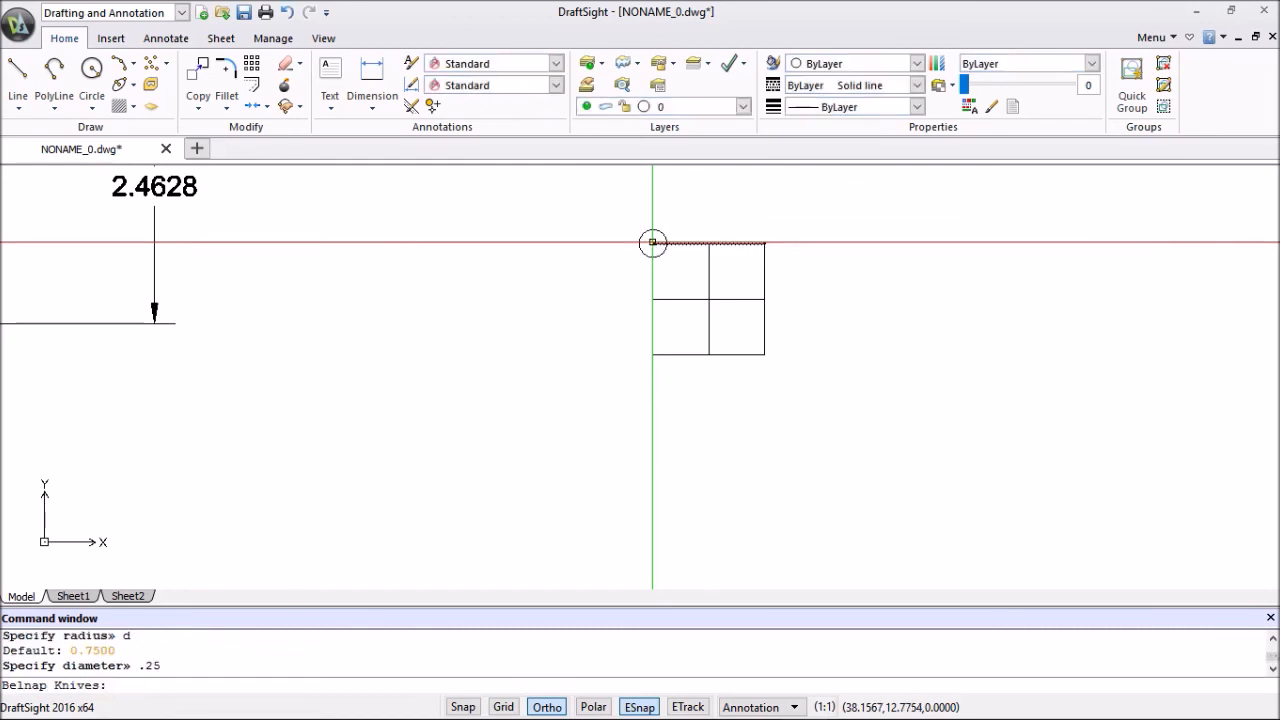
Draw two circles of radius 0.125 centred on the midpoint of the square's top side and its upper-right corner.
right_click(823, 230)
left_click(845, 243)
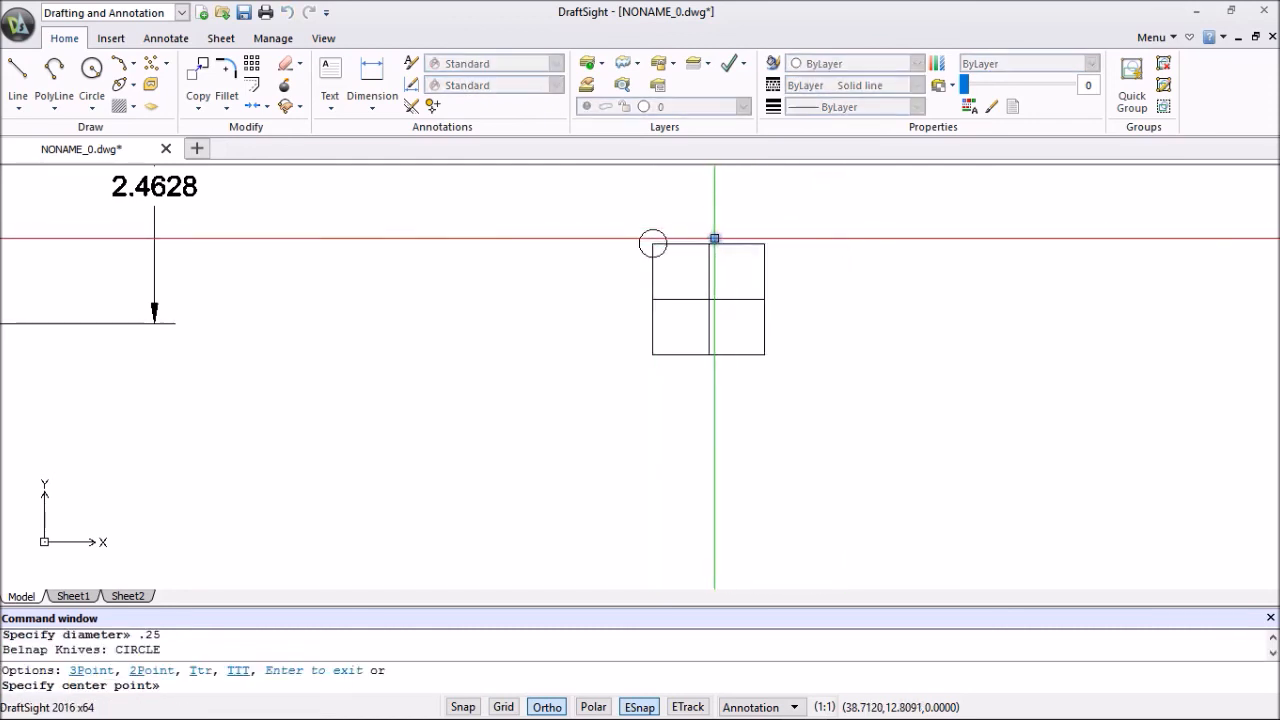
left_click(709, 243)
key("Return")
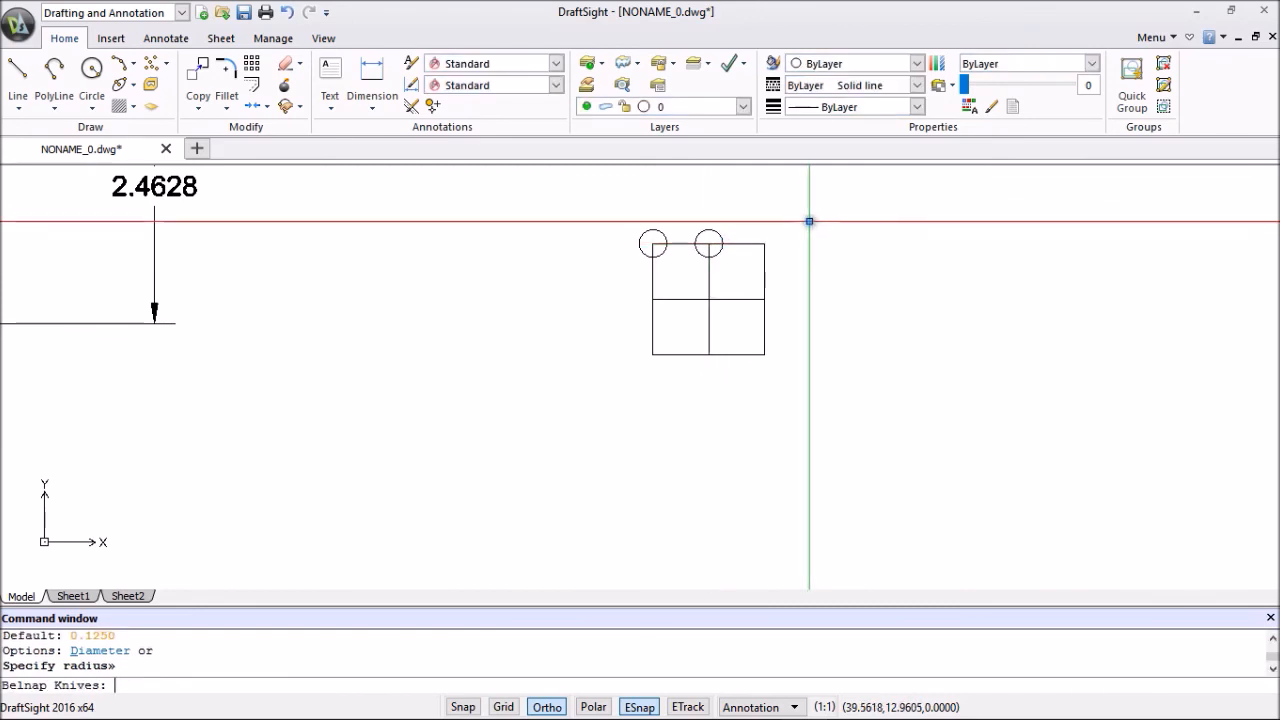
right_click(809, 220)
left_click(853, 238)
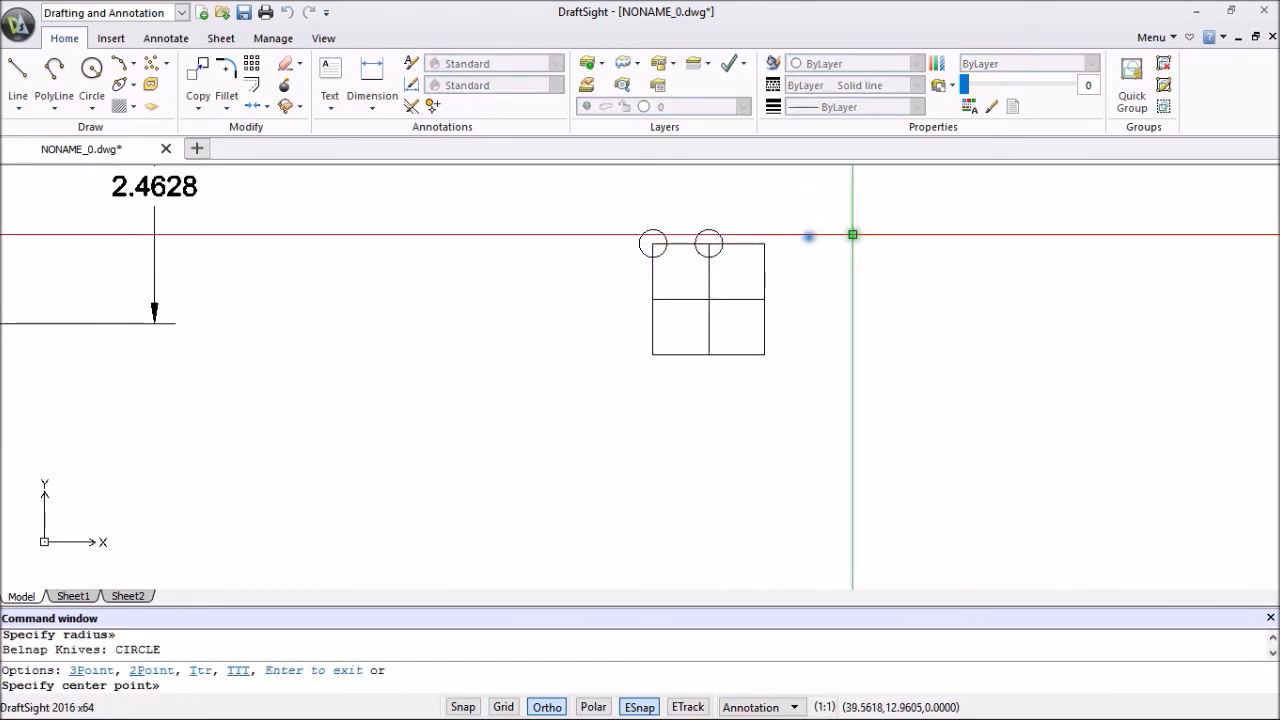
left_click(764, 243)
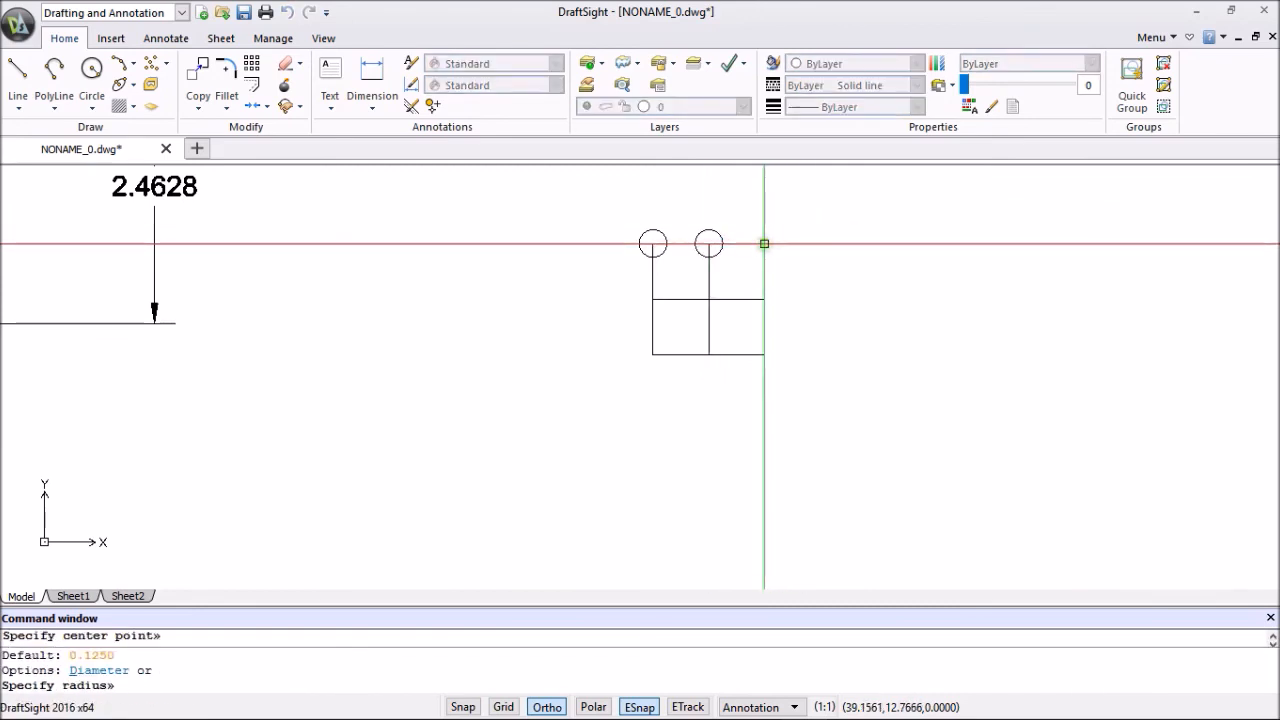
key("Return")
Draw three circles of radius 0.125 along the square's horizontal midline, centred on its left end, the square's centre and its right end.
right_click(853, 240)
left_click(898, 258)
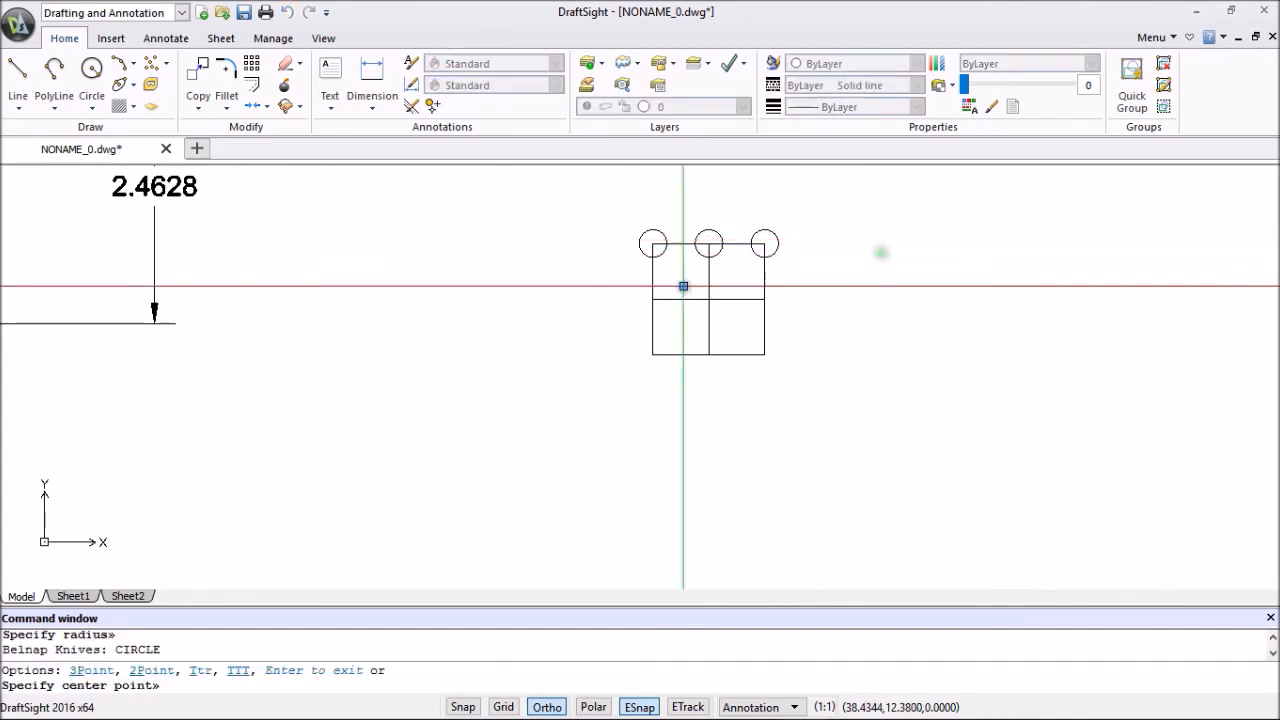
key("Return")
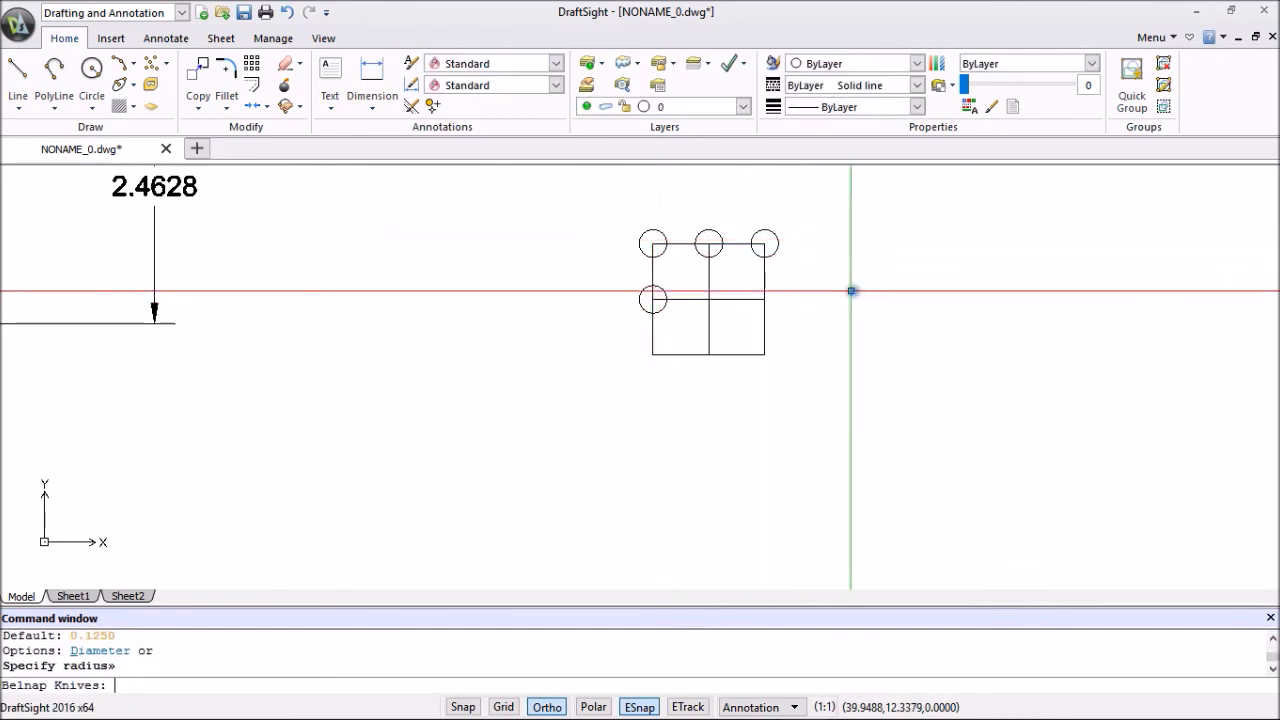
right_click(851, 288)
left_click(894, 300)
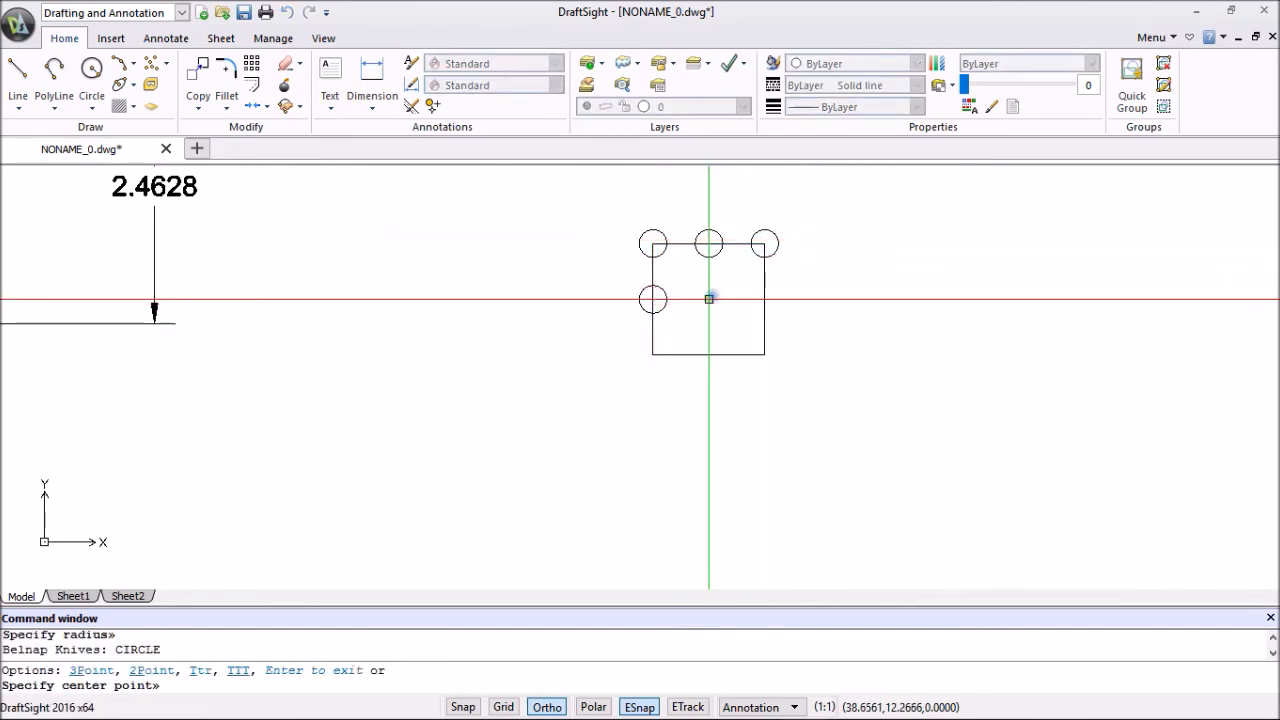
left_click(708, 300)
key("Return")
right_click(820, 291)
left_click(869, 304)
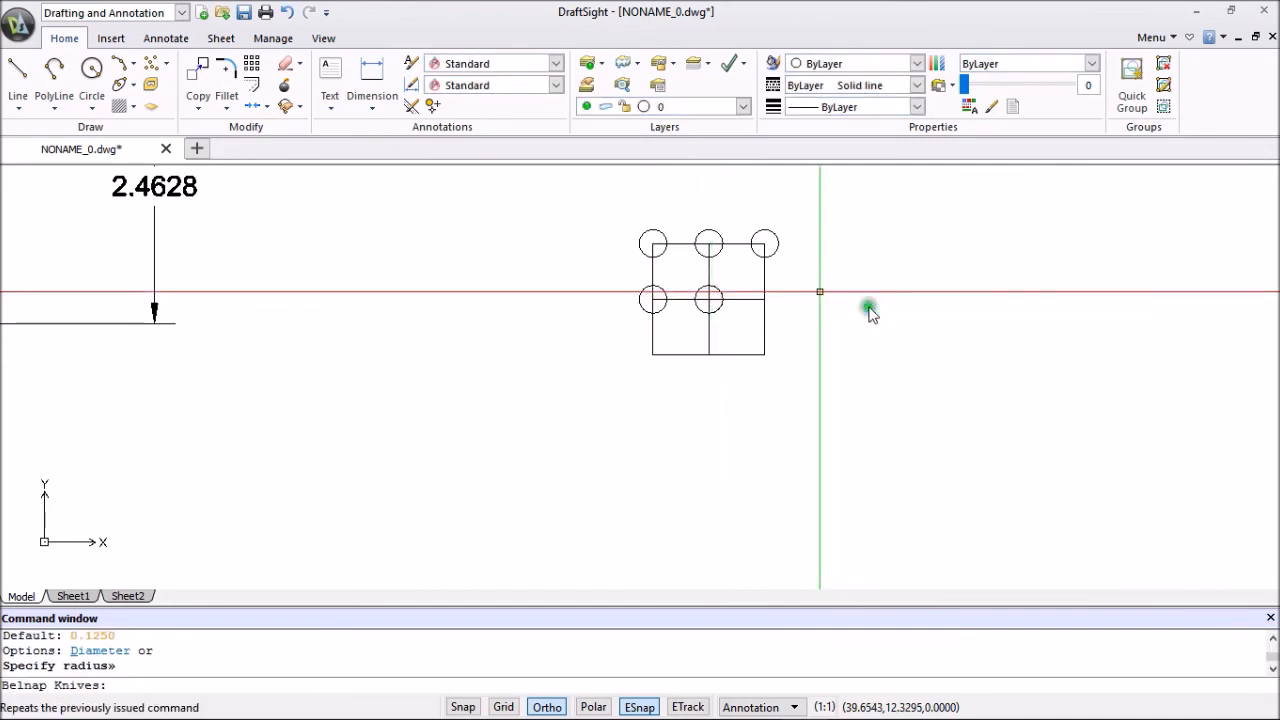
left_click(765, 298)
Draw three circles of radius 0.125 along the square's bottom side, centred on both corners and the side's midpoint.
right_click(851, 290)
left_click(895, 306)
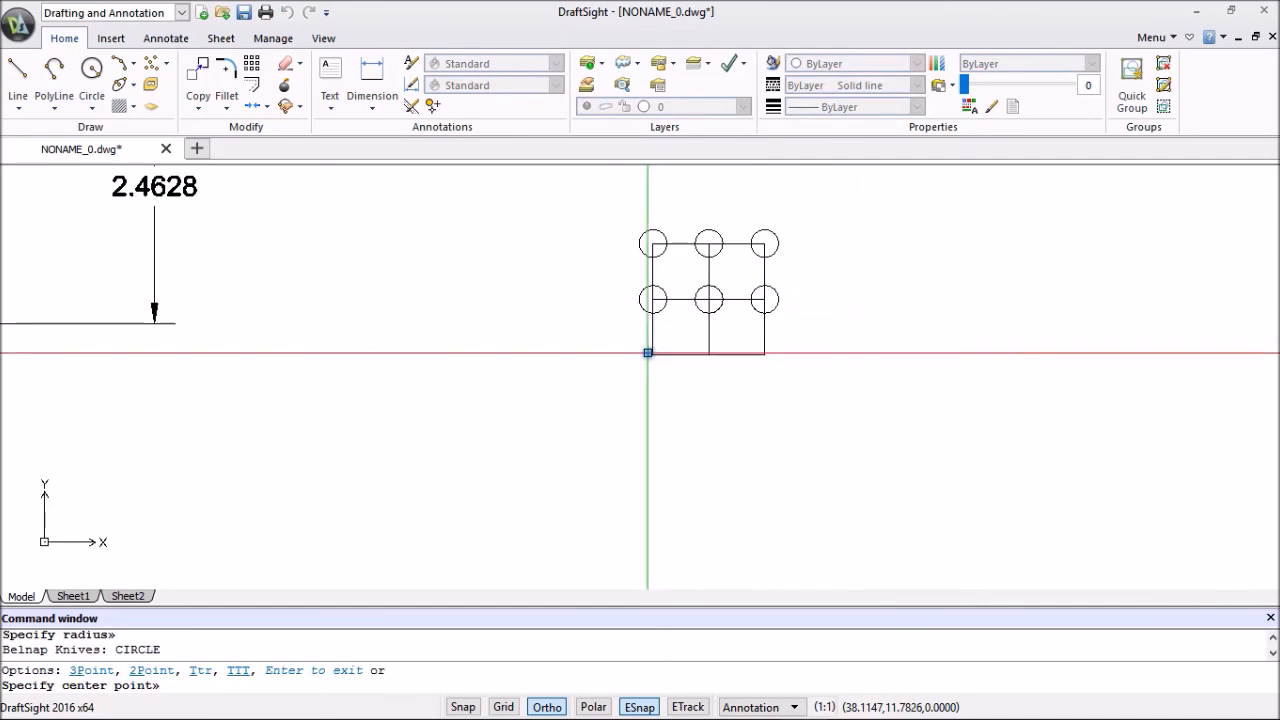
left_click(653, 353)
key("Return")
right_click(828, 323)
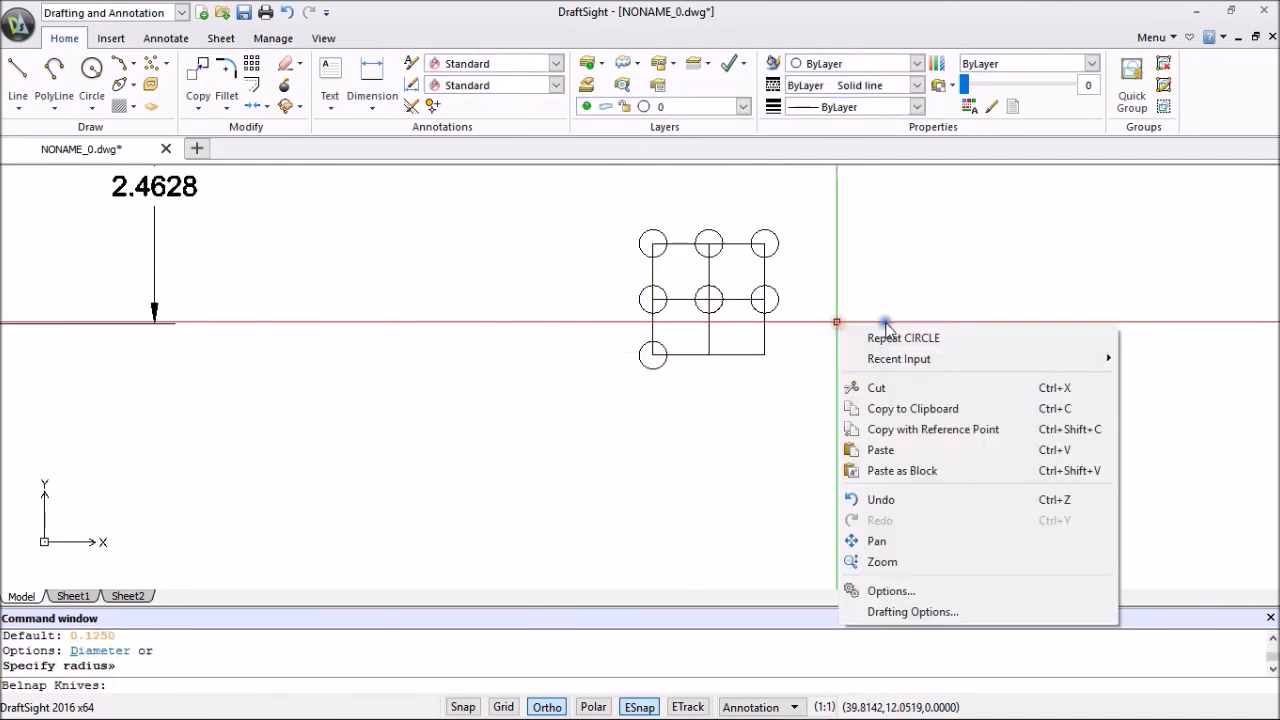
left_click(886, 332)
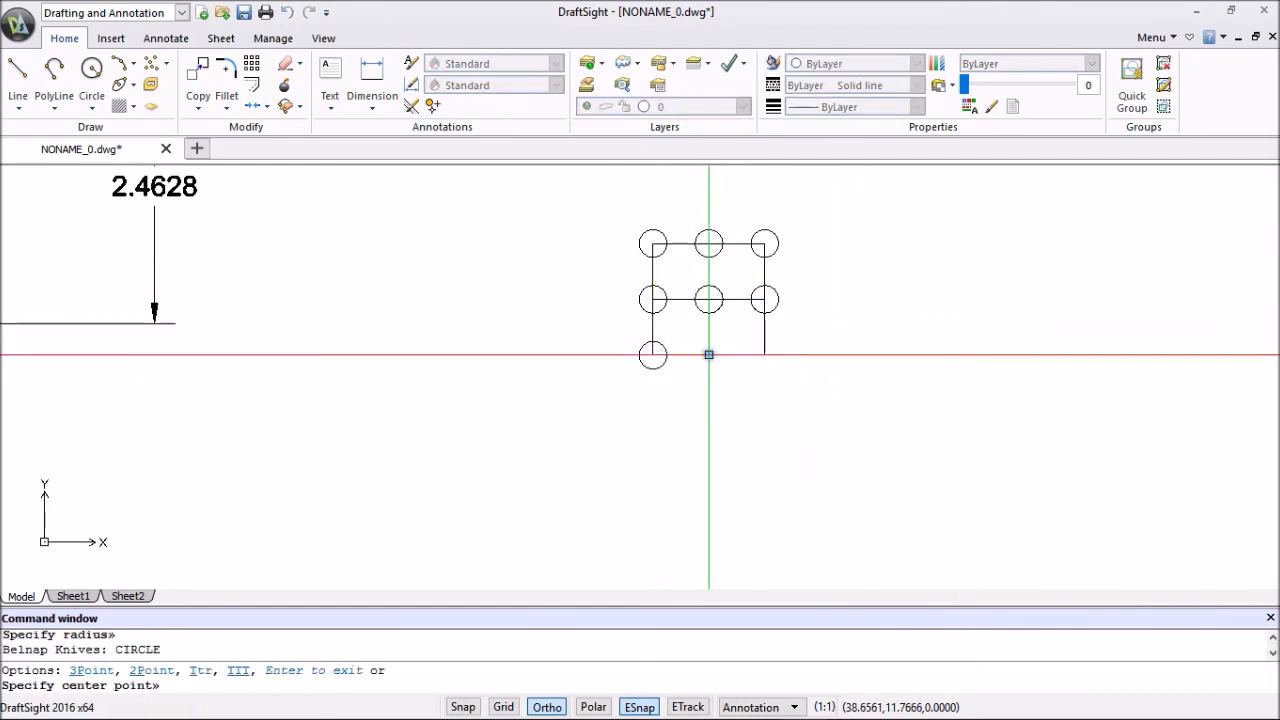
left_click(714, 352)
key("Return")
right_click(819, 333)
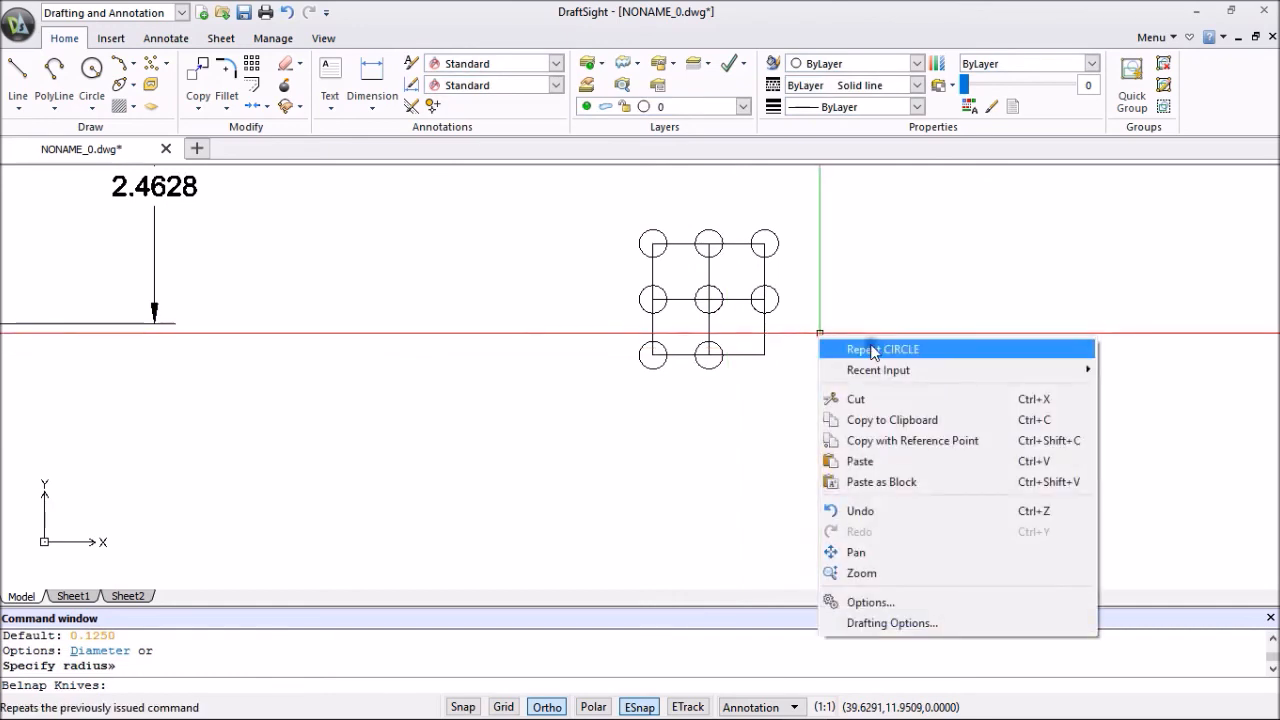
left_click(855, 348)
left_click(764, 354)
key("Return")
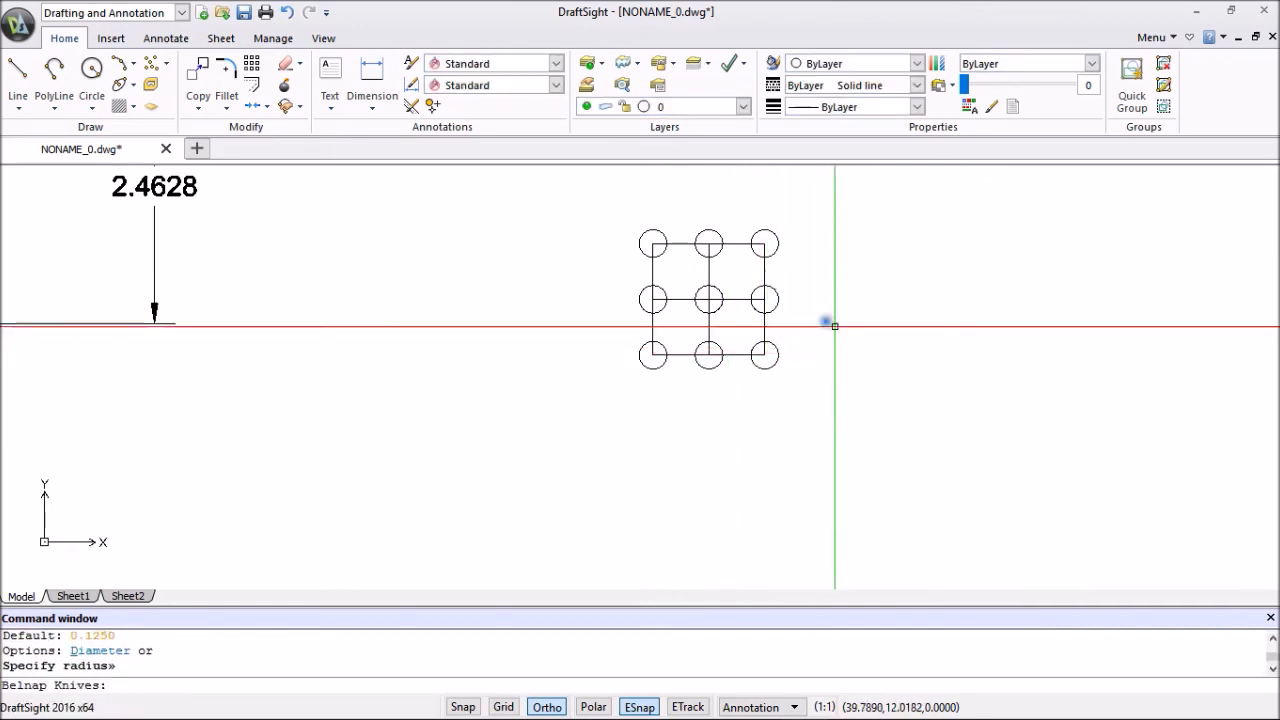
Delete the square's four sides and its two dividing lines, keeping only the nine circles.
left_click(683, 245)
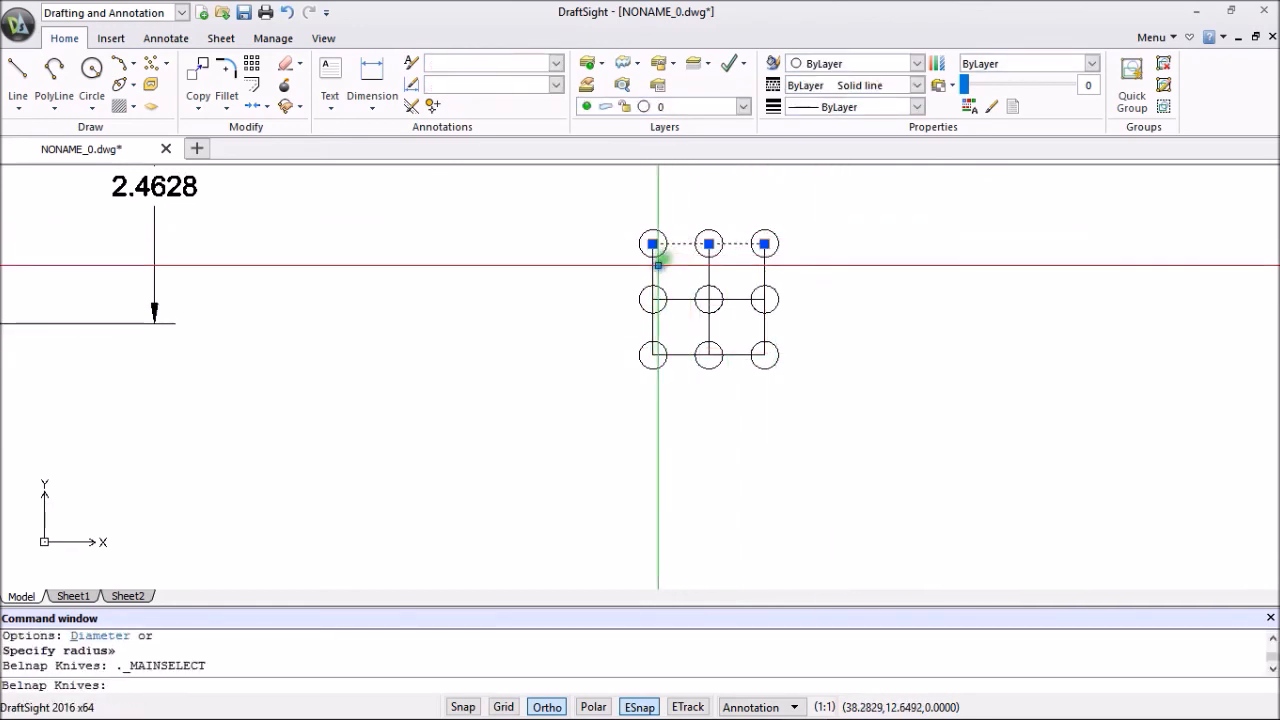
left_click(653, 265)
left_click(678, 297)
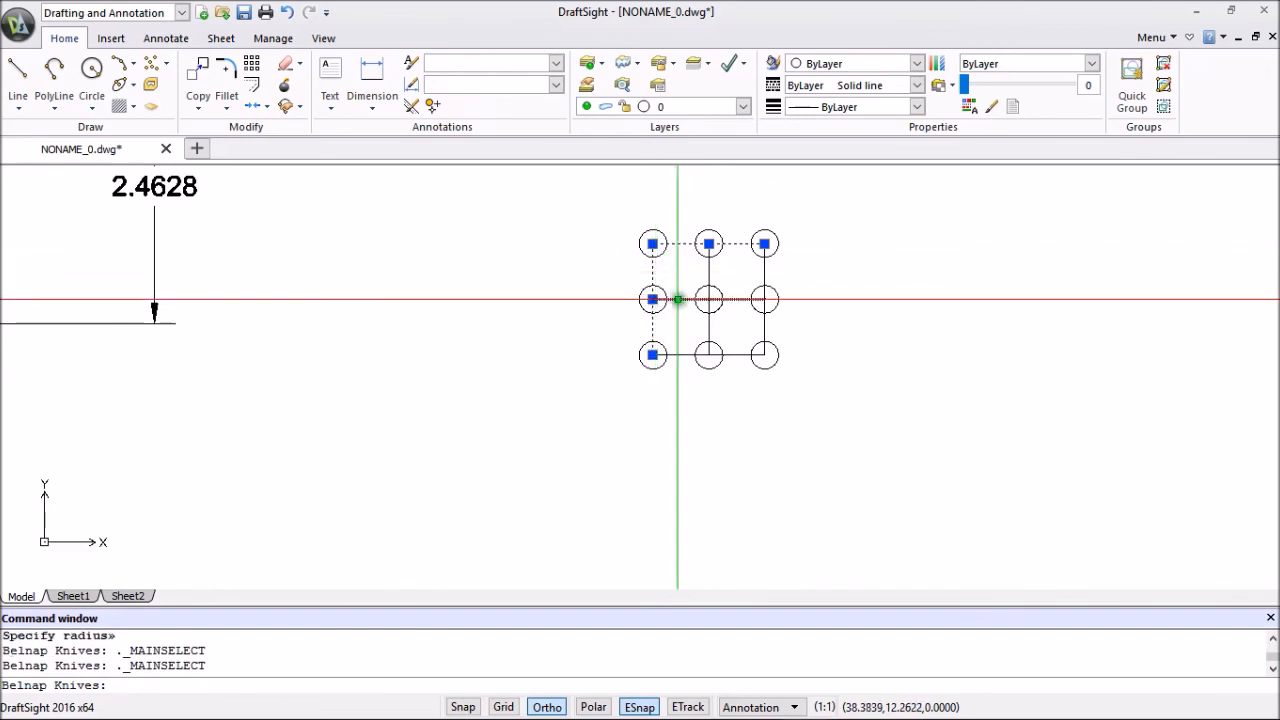
left_click(707, 272)
left_click(765, 270)
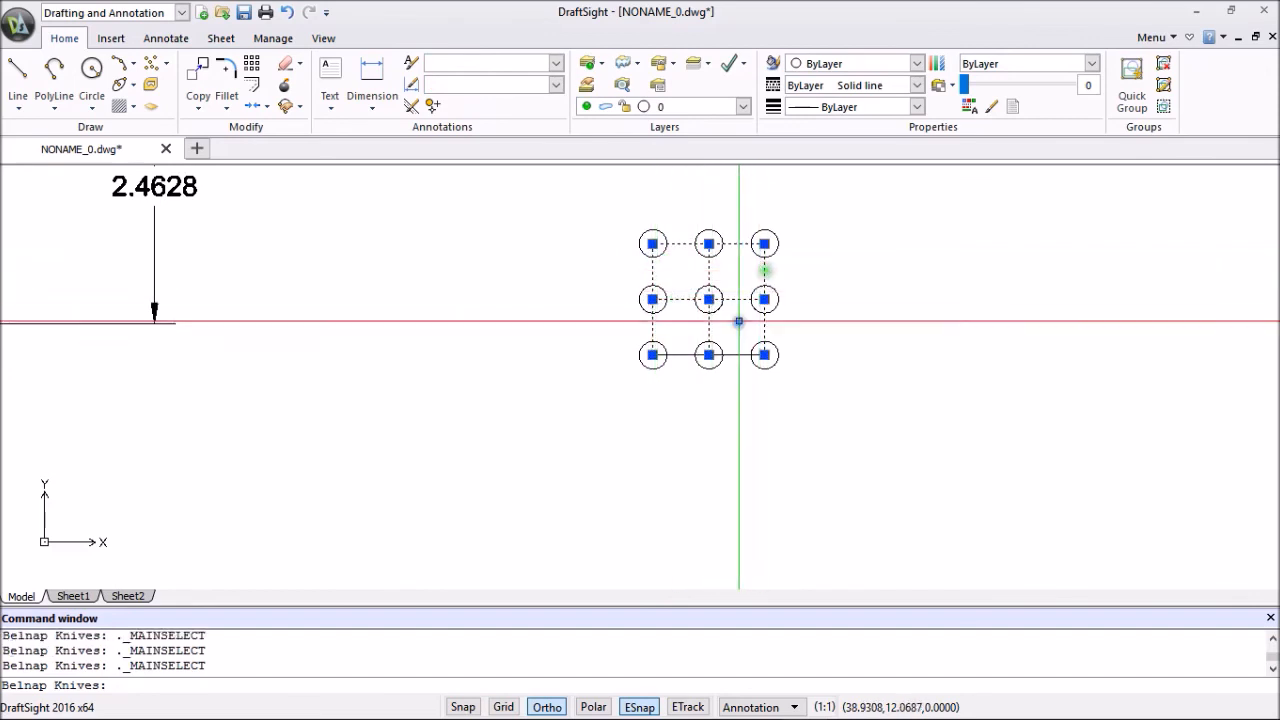
left_click(737, 355)
right_click(849, 307)
left_click(895, 175)
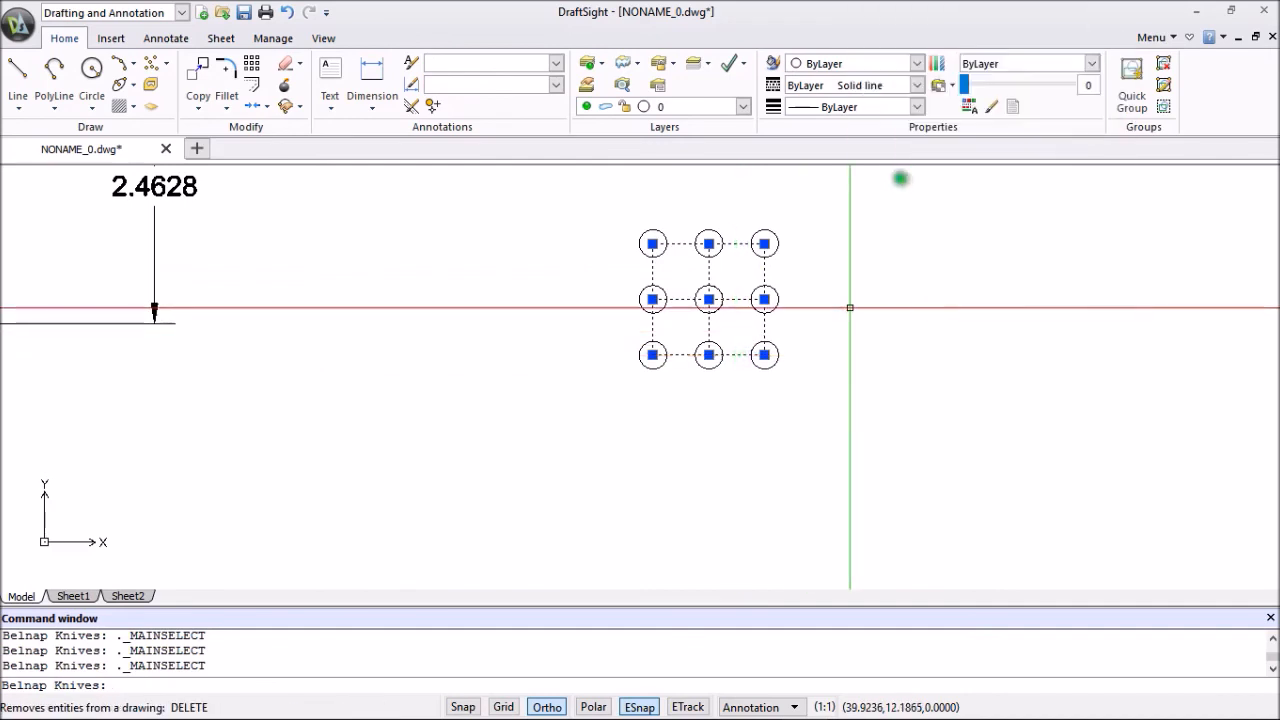
Copy all nine circles of the grid to the clipboard.
scroll(880, 199, "down", 2)
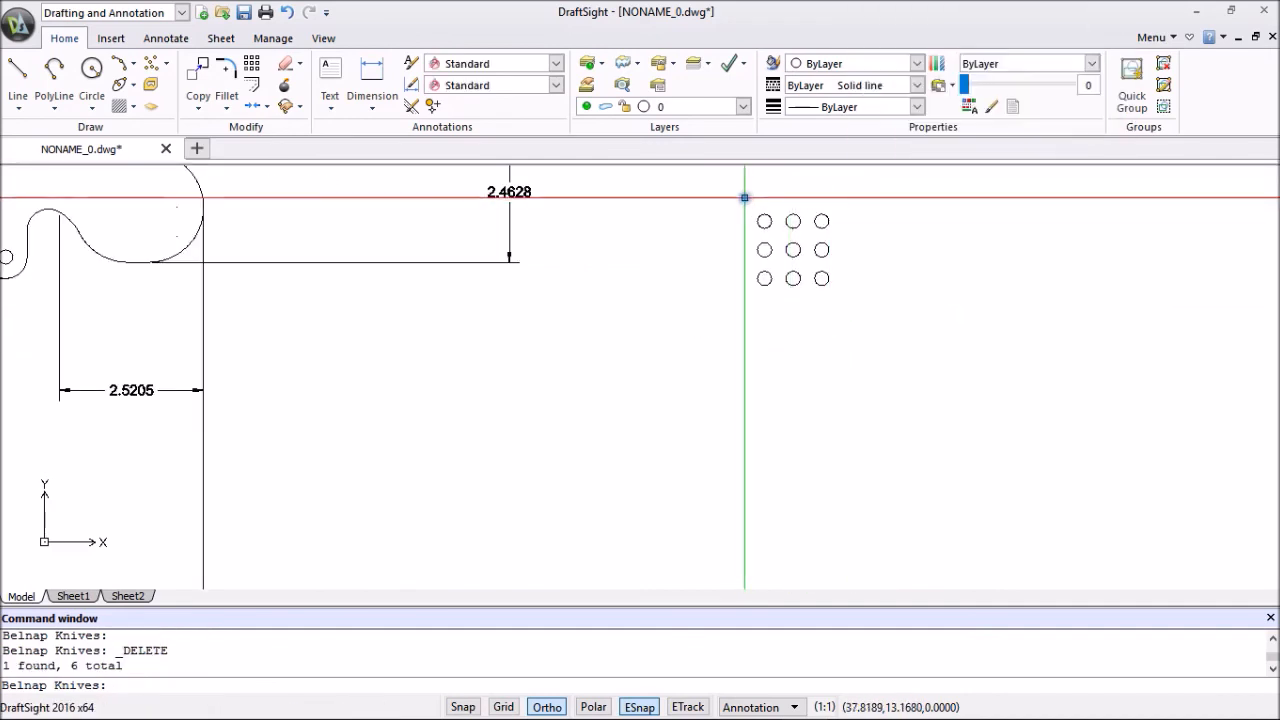
left_click(743, 196)
left_click(850, 309)
right_click(886, 324)
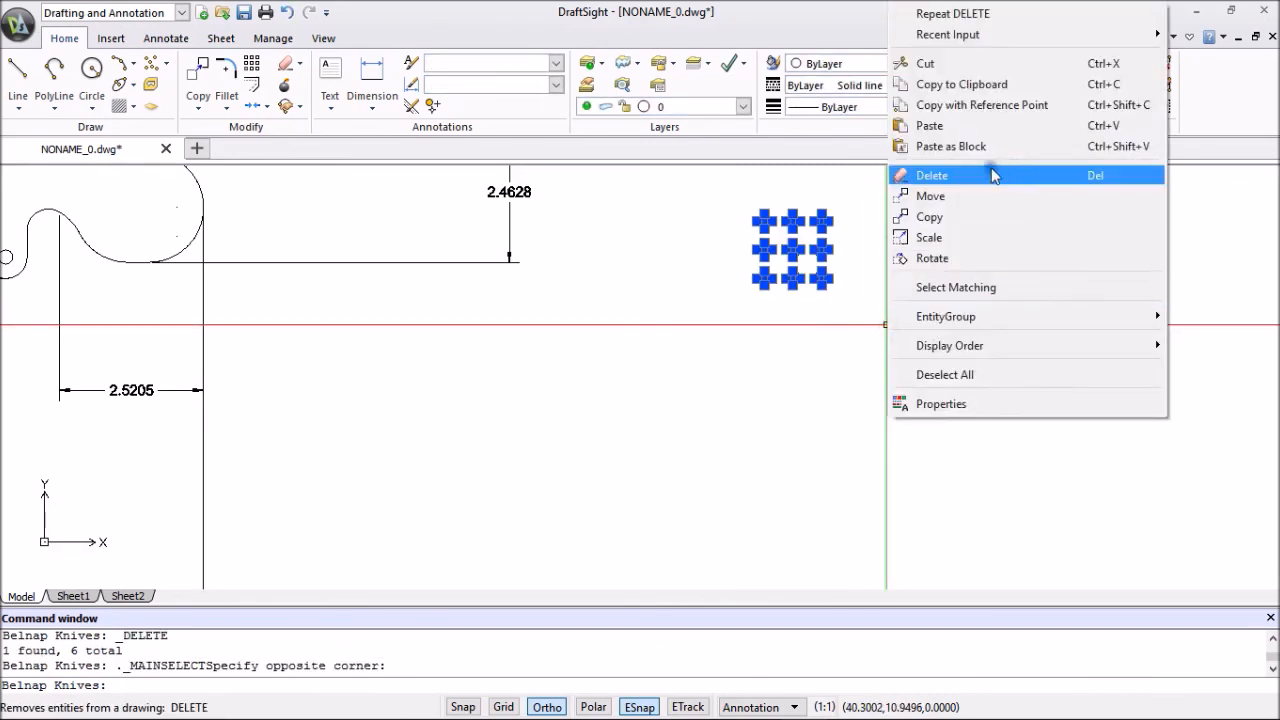
left_click(963, 88)
Paste the nine-circle grid inside the rounded end of the dimensioned knife outline, right of the notch.
scroll(271, 249, "down", 3)
middle_click_drag(271, 249, 548, 373)
right_click(515, 366)
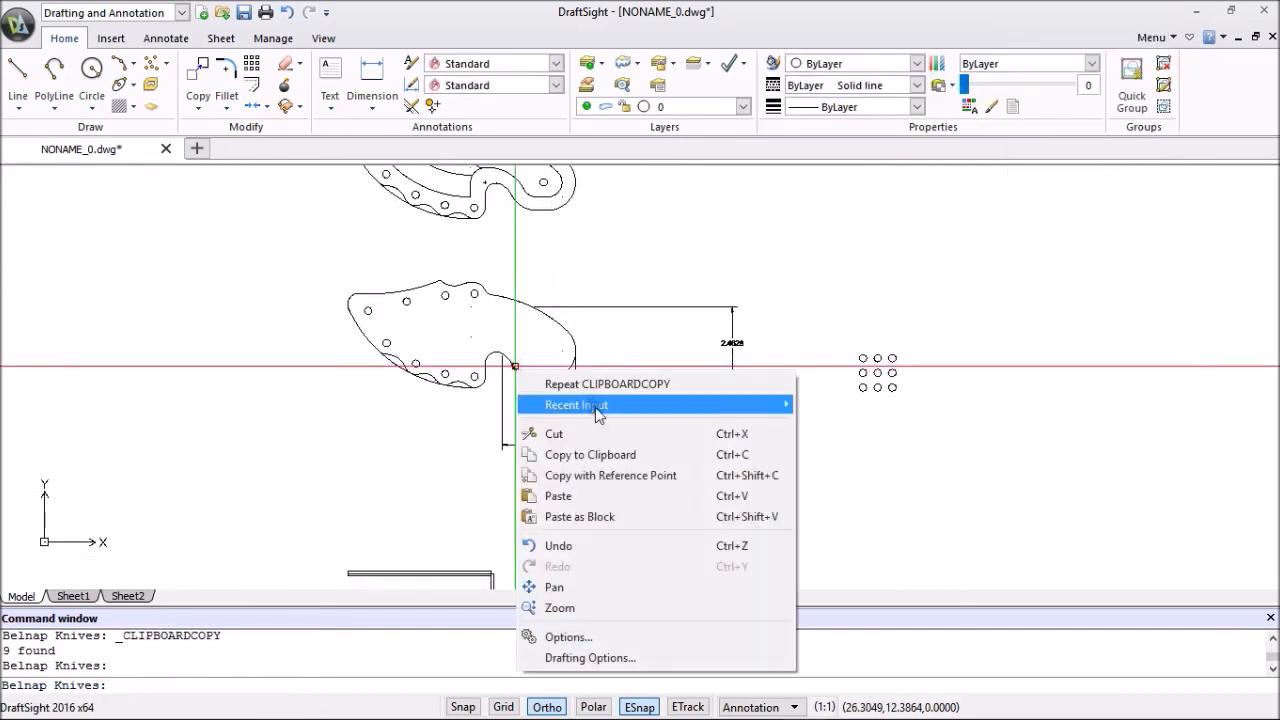
left_click(560, 496)
scroll(537, 398, "up", 4)
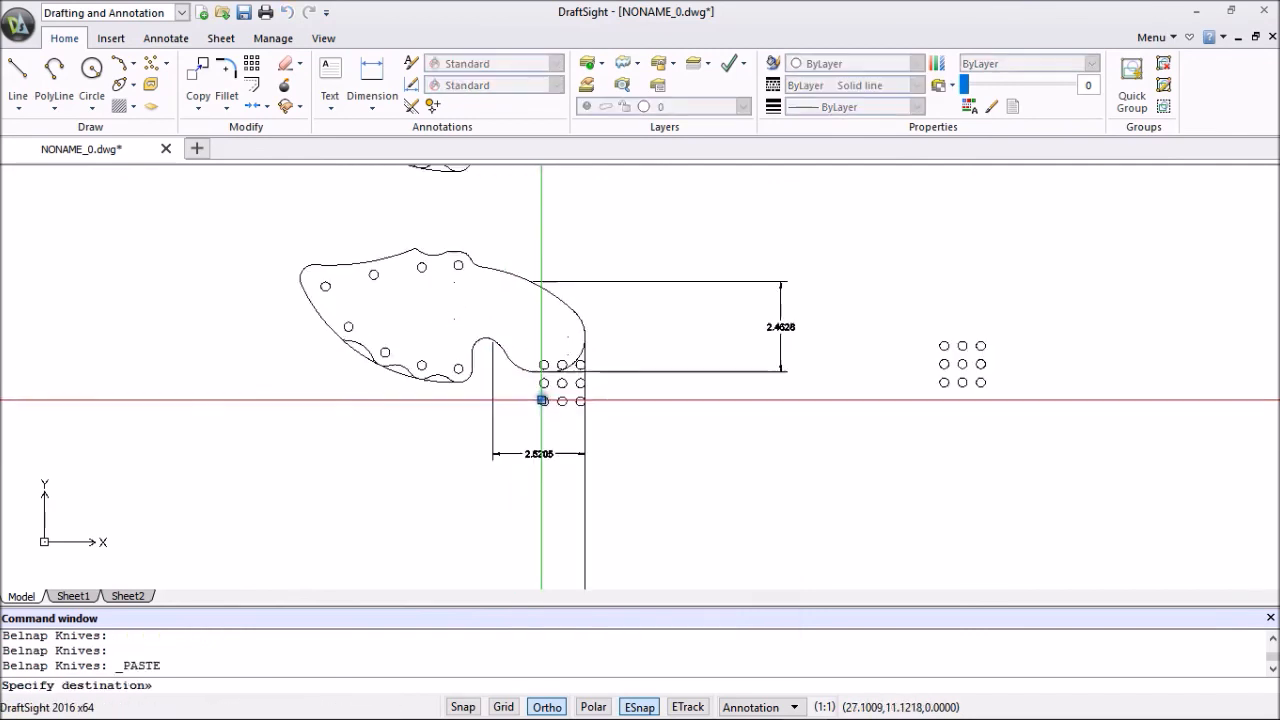
scroll(503, 314, "down", 3)
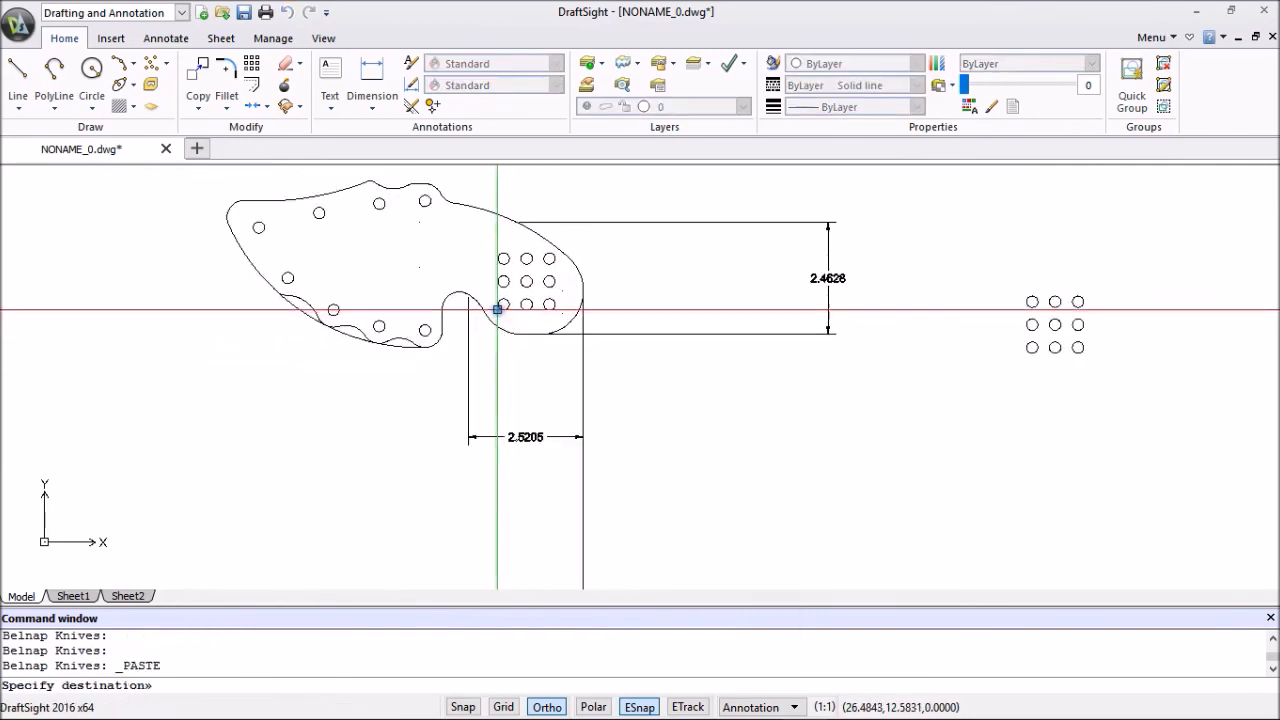
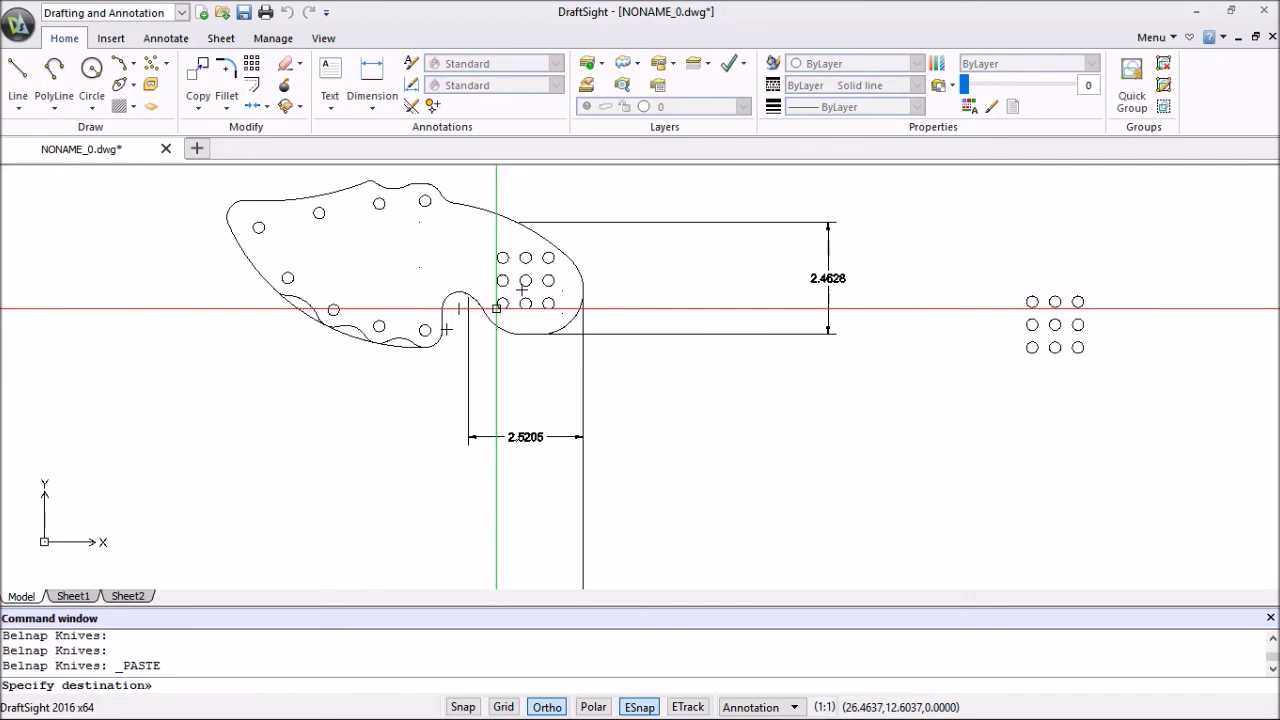
left_click(496, 309)
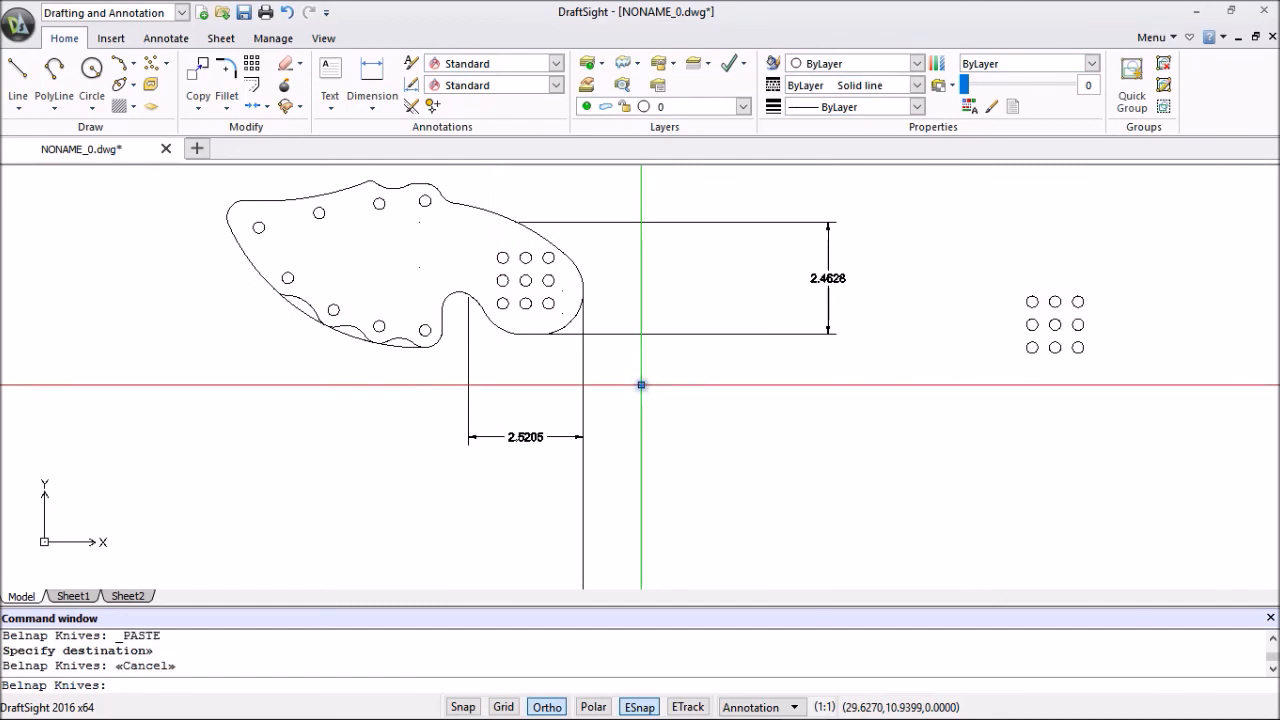
scroll(641, 384, "down", 3)
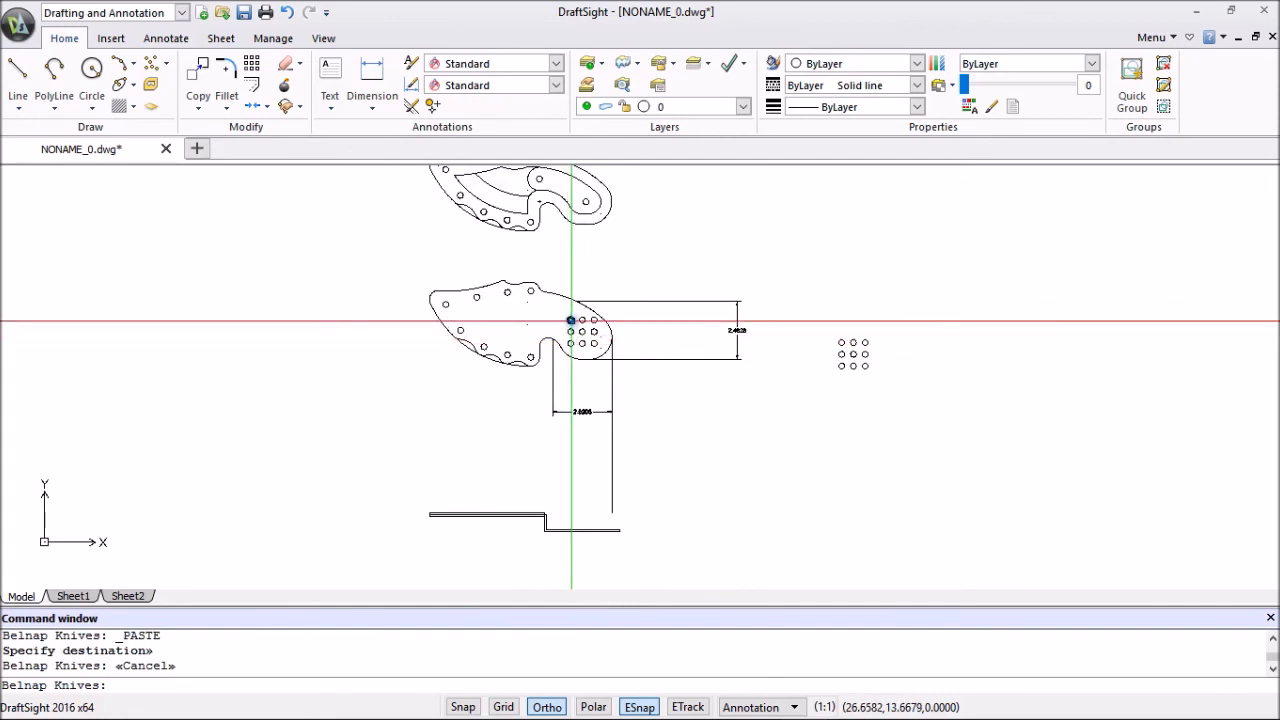
scroll(571, 321, "up", 8)
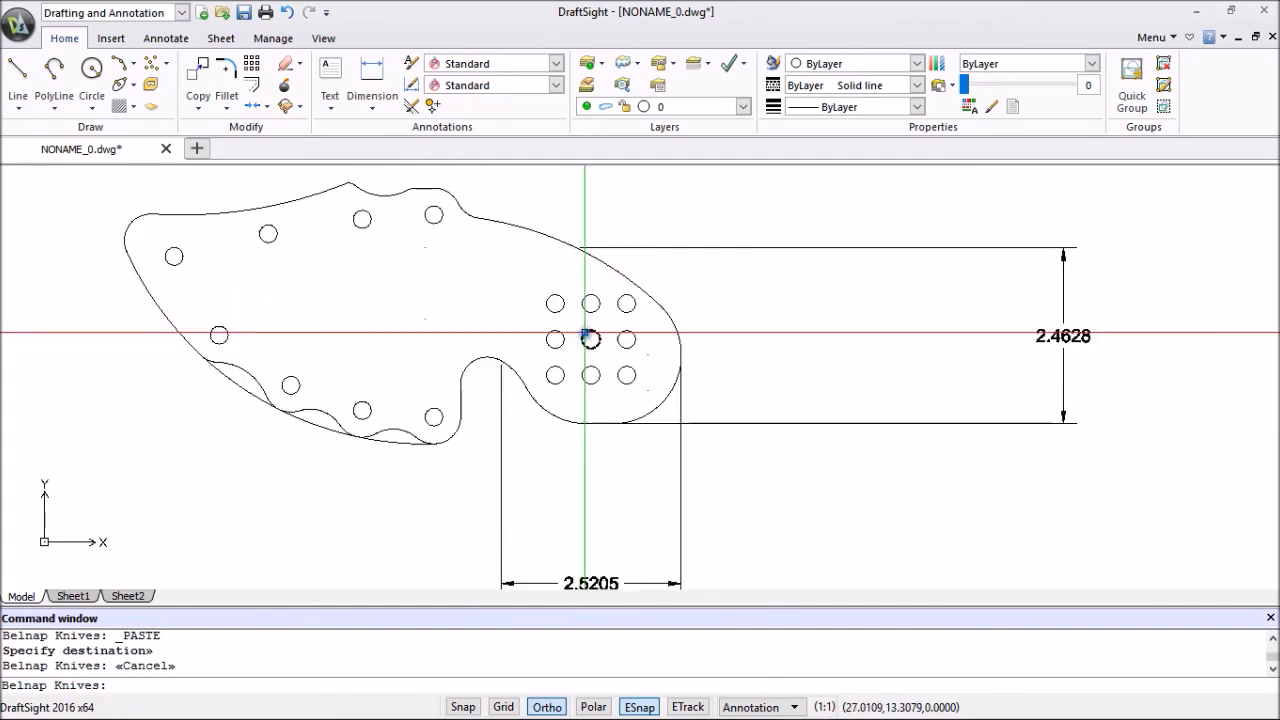
scroll(681, 367, "up", 5)
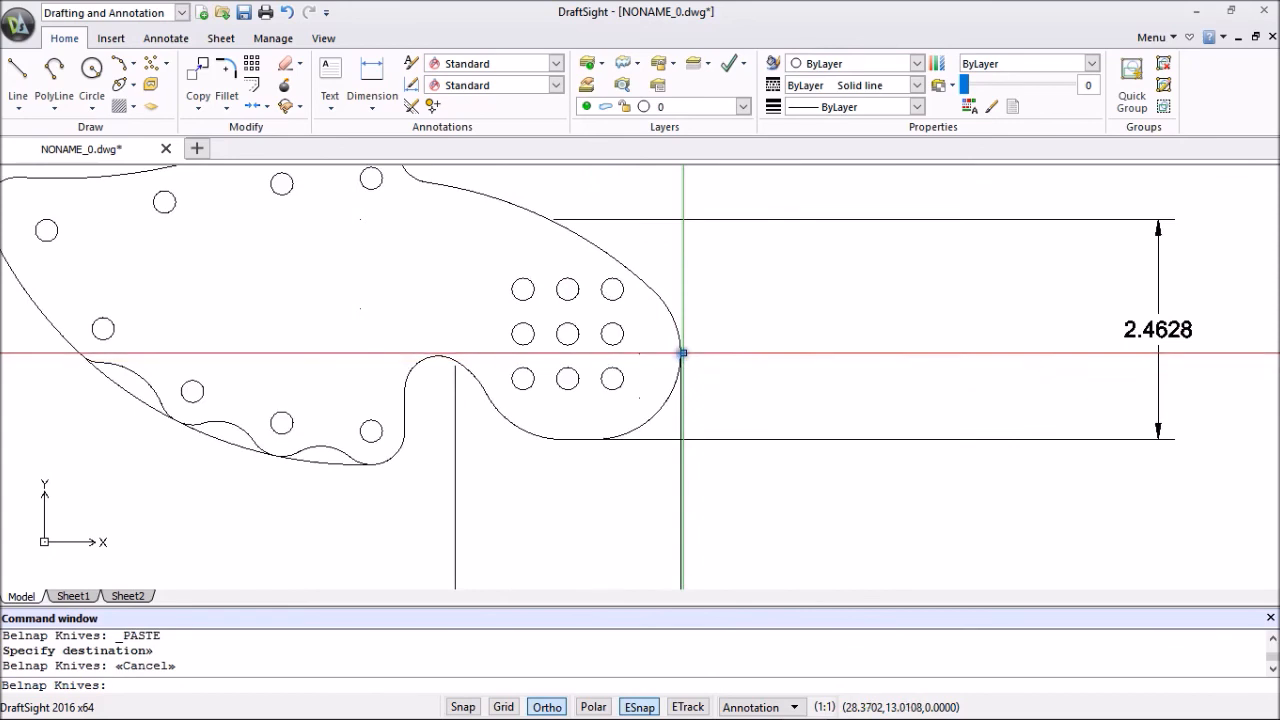
scroll(674, 351, "up", 1)
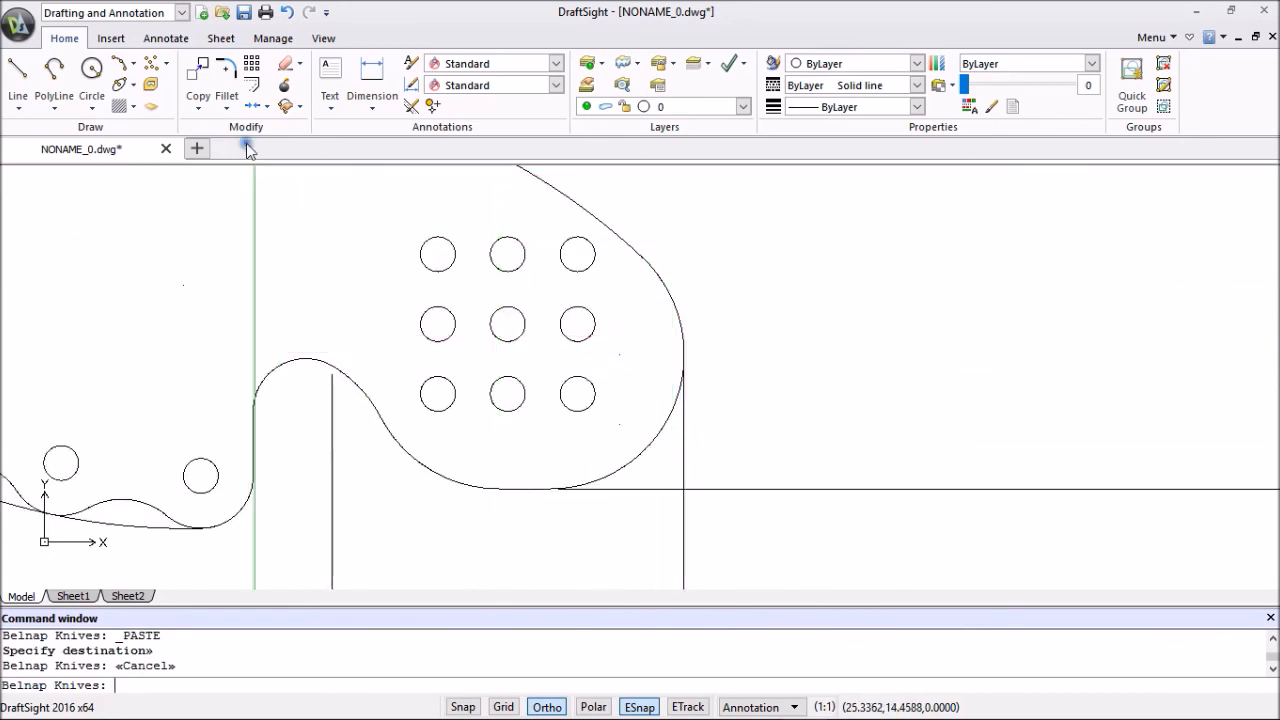
Draw a vertical centre line through the three circles of the grid's left column, from the uppermost circle's top to the lowest circle's bottom.
left_click(20, 70)
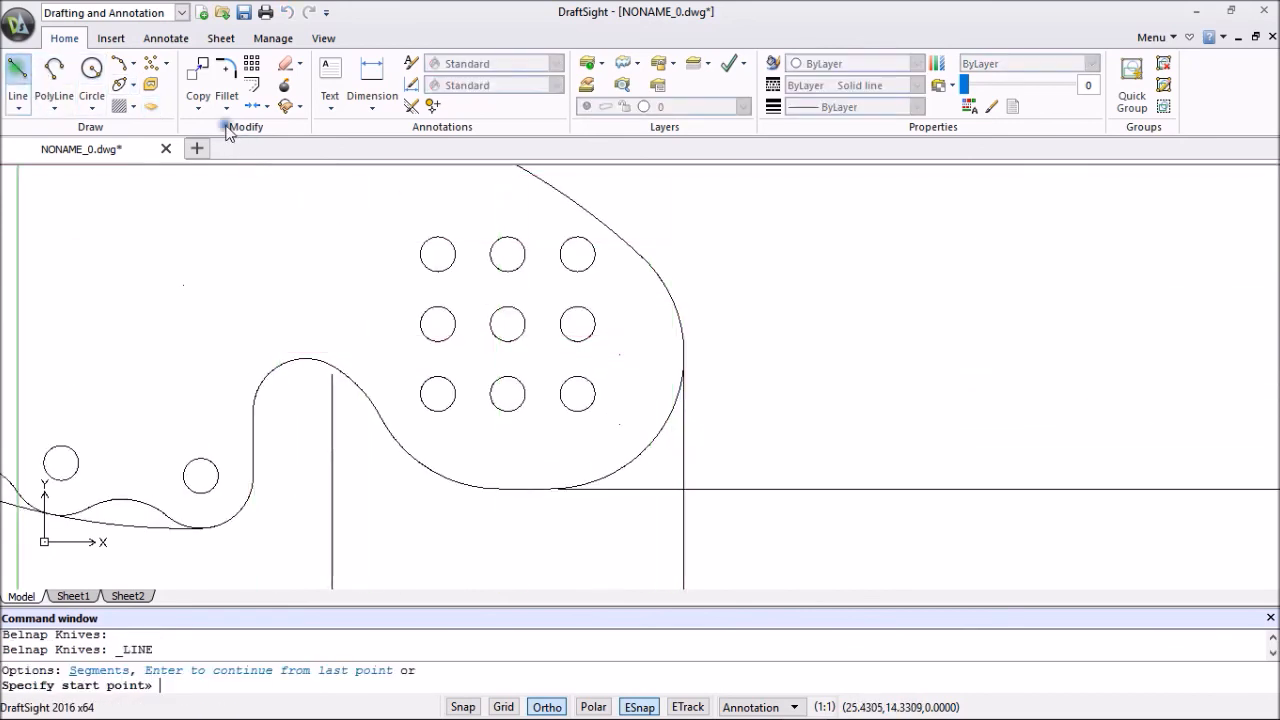
left_click(437, 243)
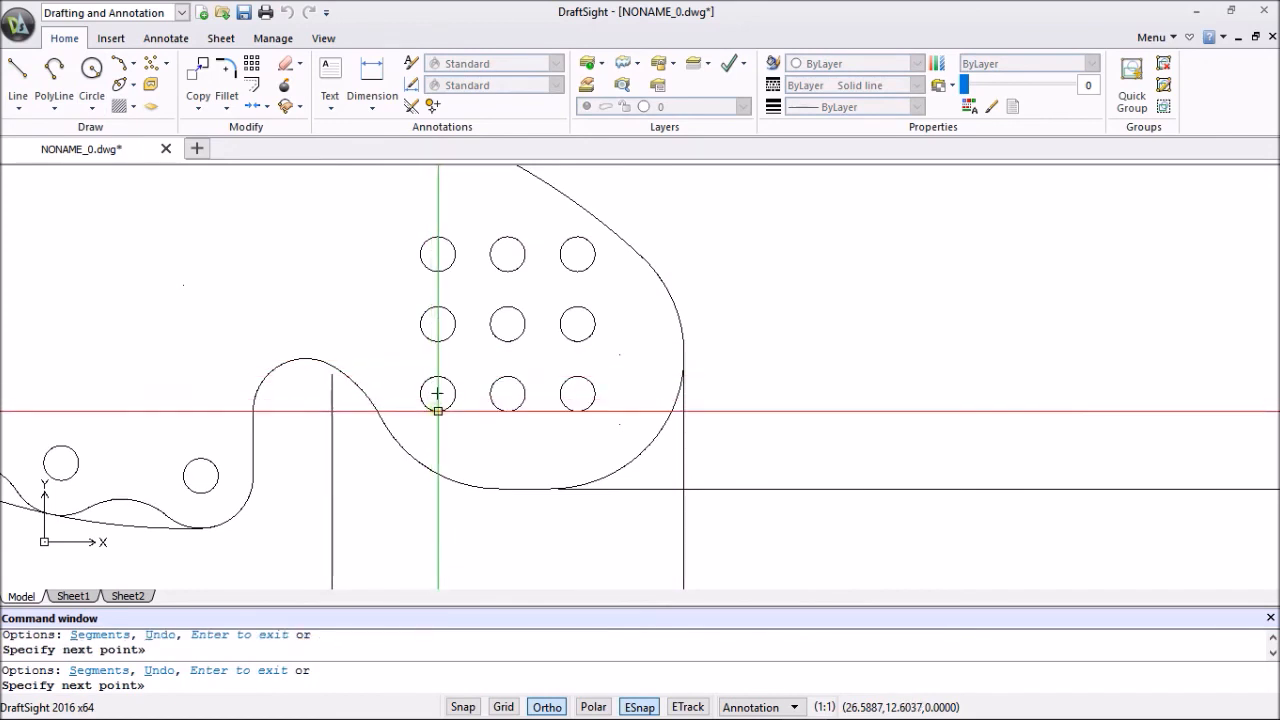
key("Escape")
Draw two horizontal lines 0.08 long from the centre of the left column's middle circle, one to each side.
scroll(437, 393, "up", 5)
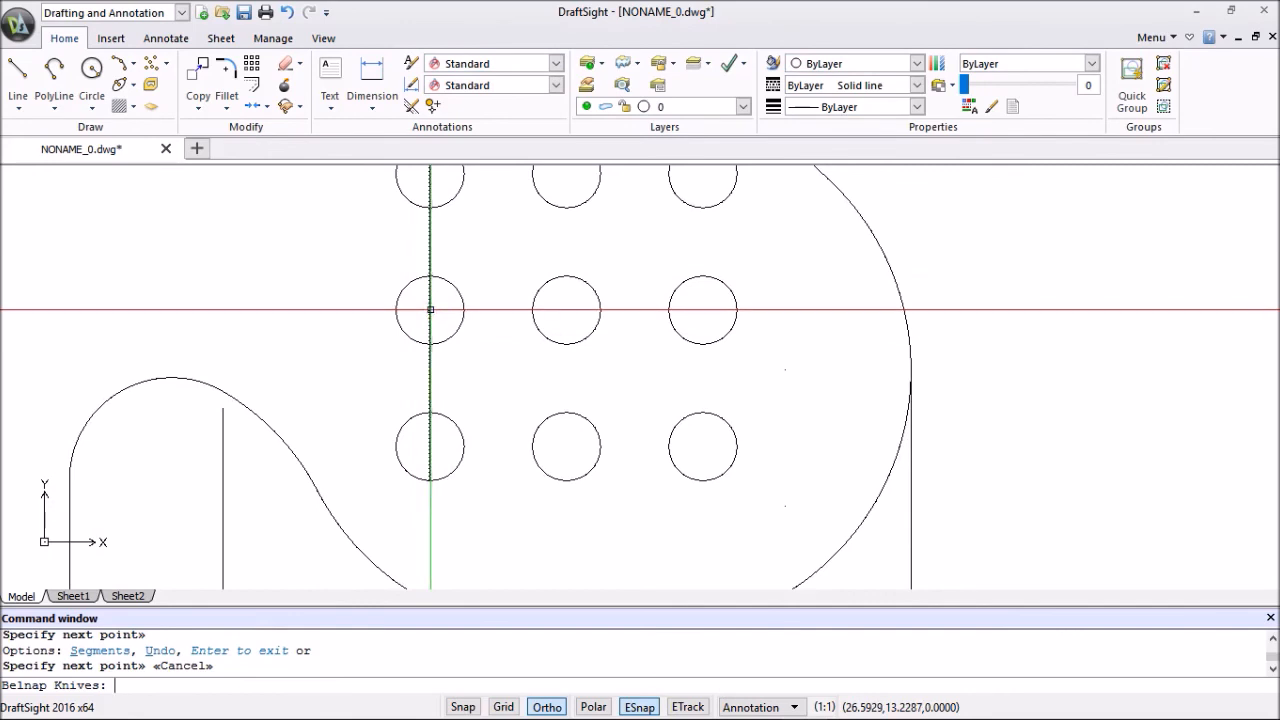
left_click(17, 75)
left_click(430, 310)
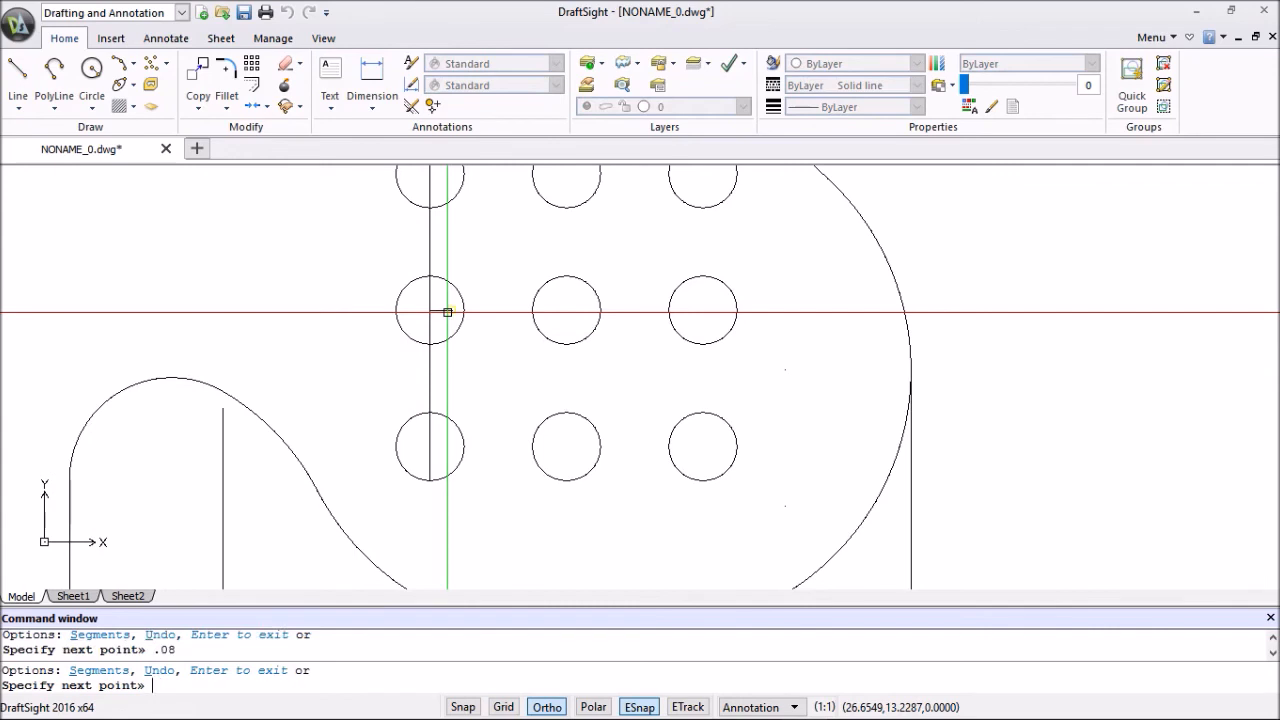
key("Escape")
right_click(308, 284)
left_click(355, 296)
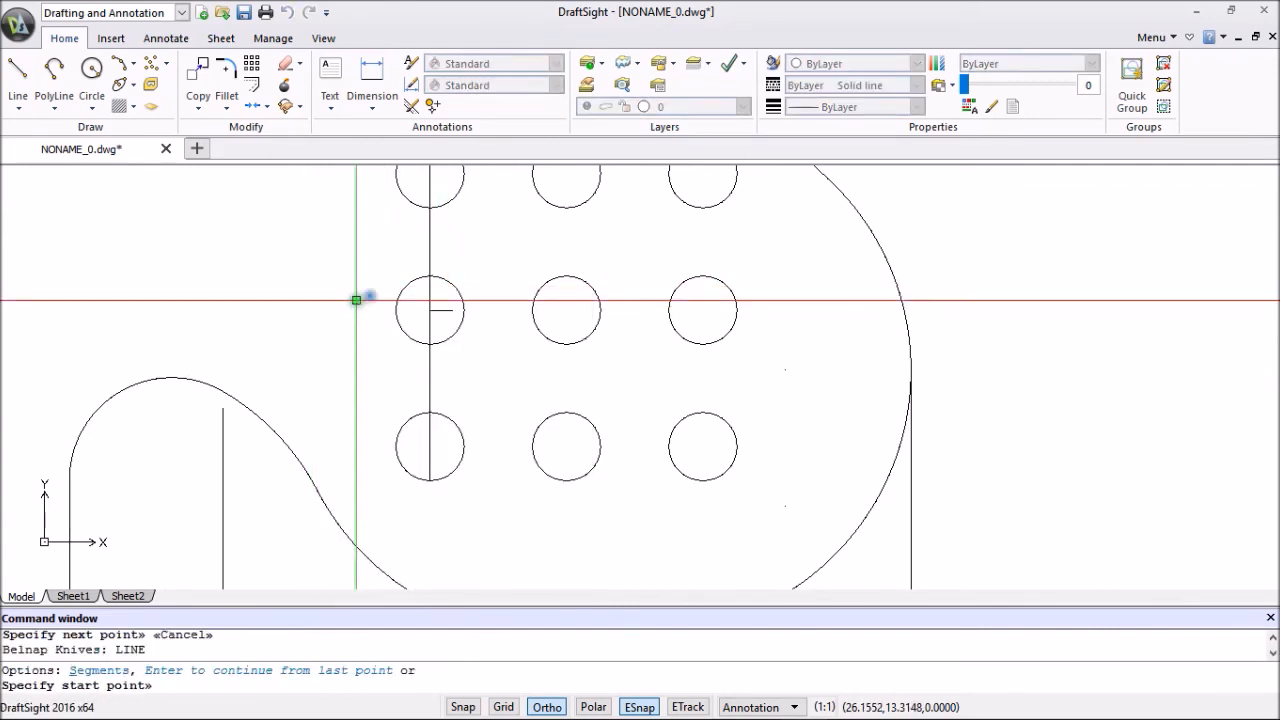
left_click(430, 309)
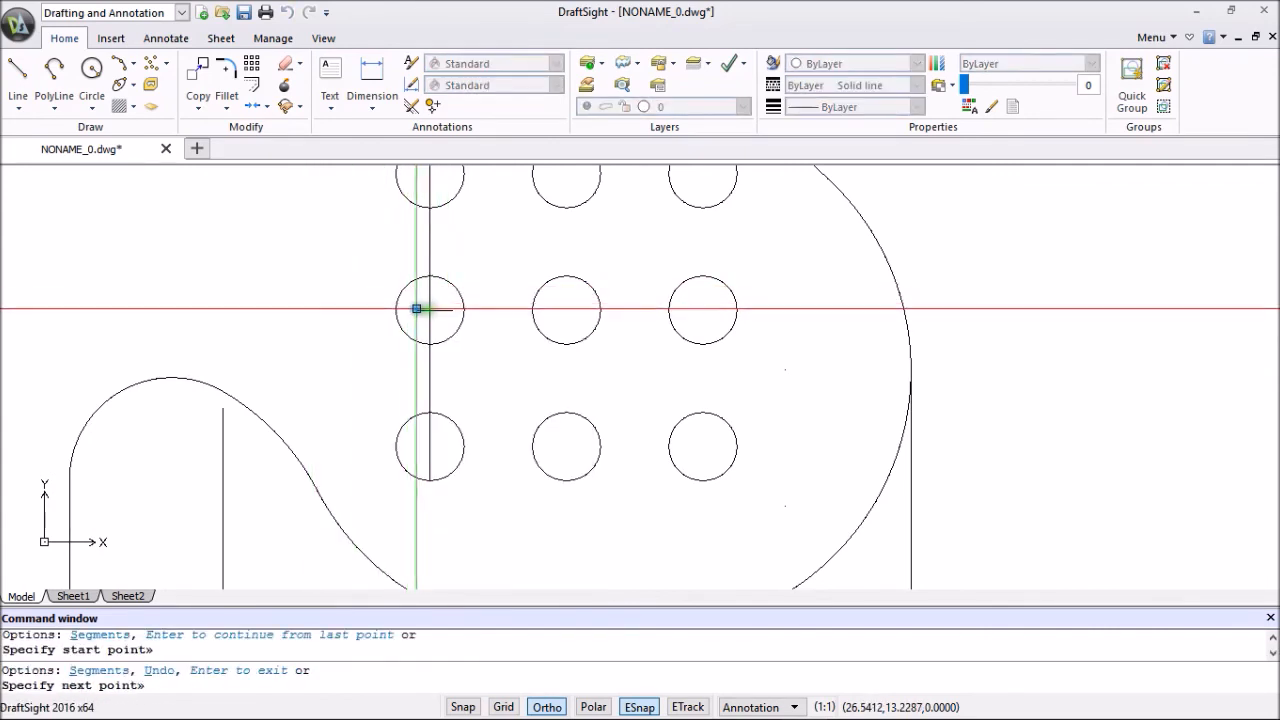
key("Return")
key("Escape")
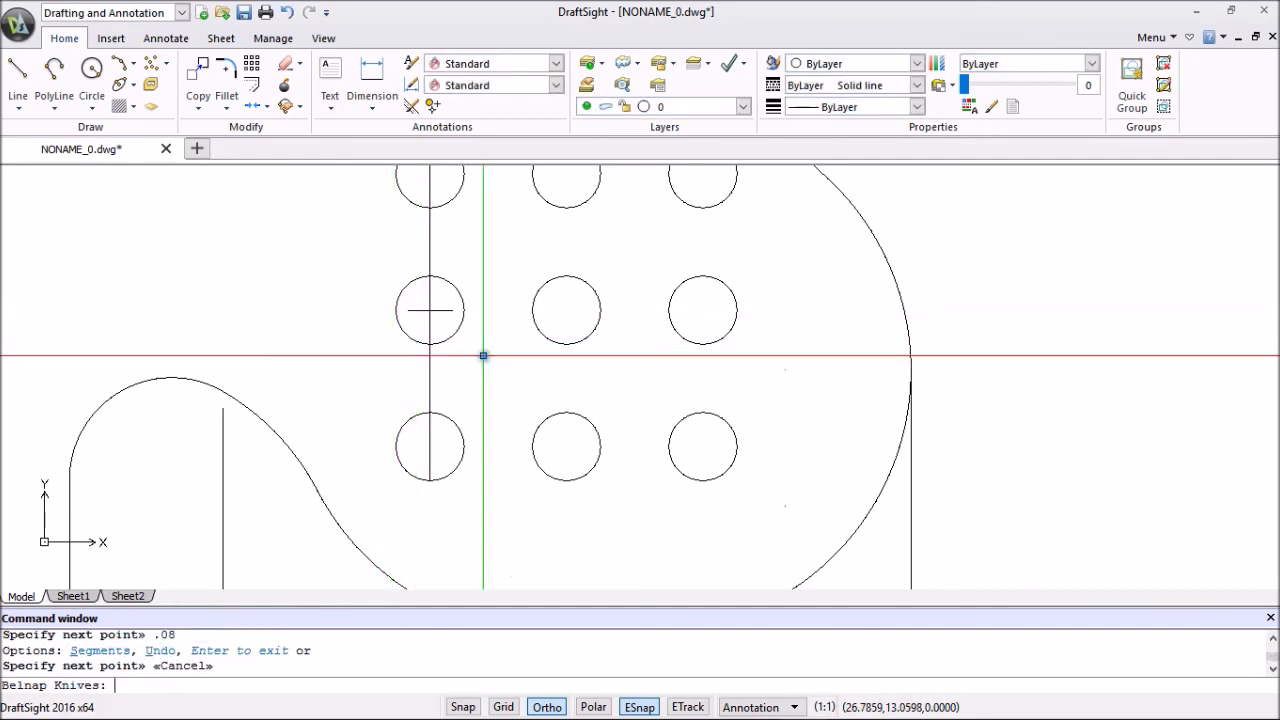
Draw a vertical line through the left end of the short horizontal lines, extending it beyond the column's top and bottom circles.
scroll(483, 355, "down", 2)
left_click(18, 70)
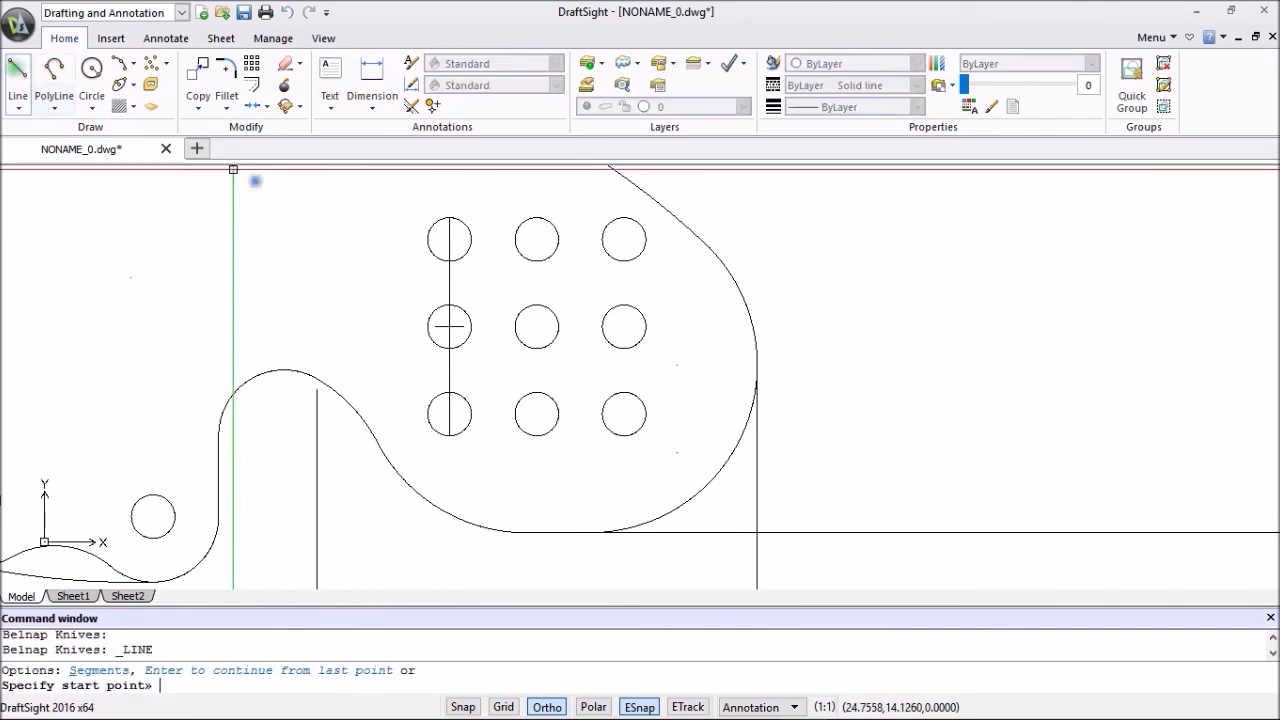
left_click(435, 326)
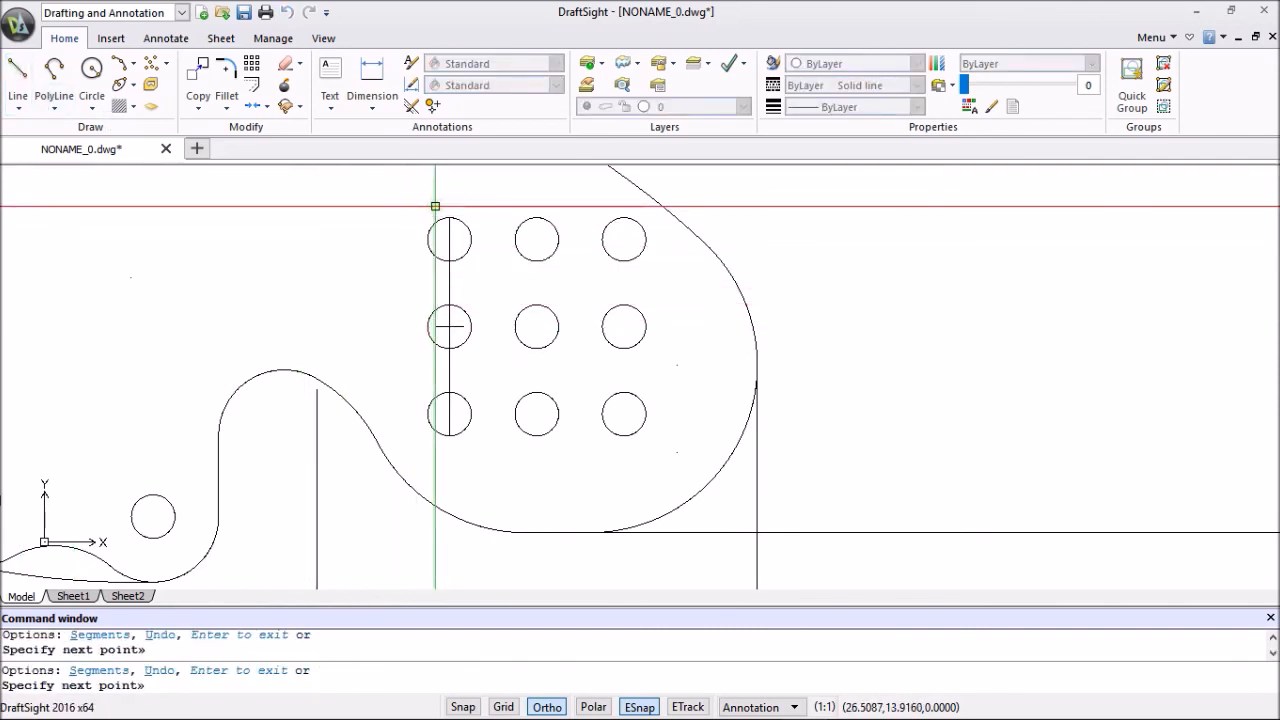
key("Escape")
left_click(435, 280)
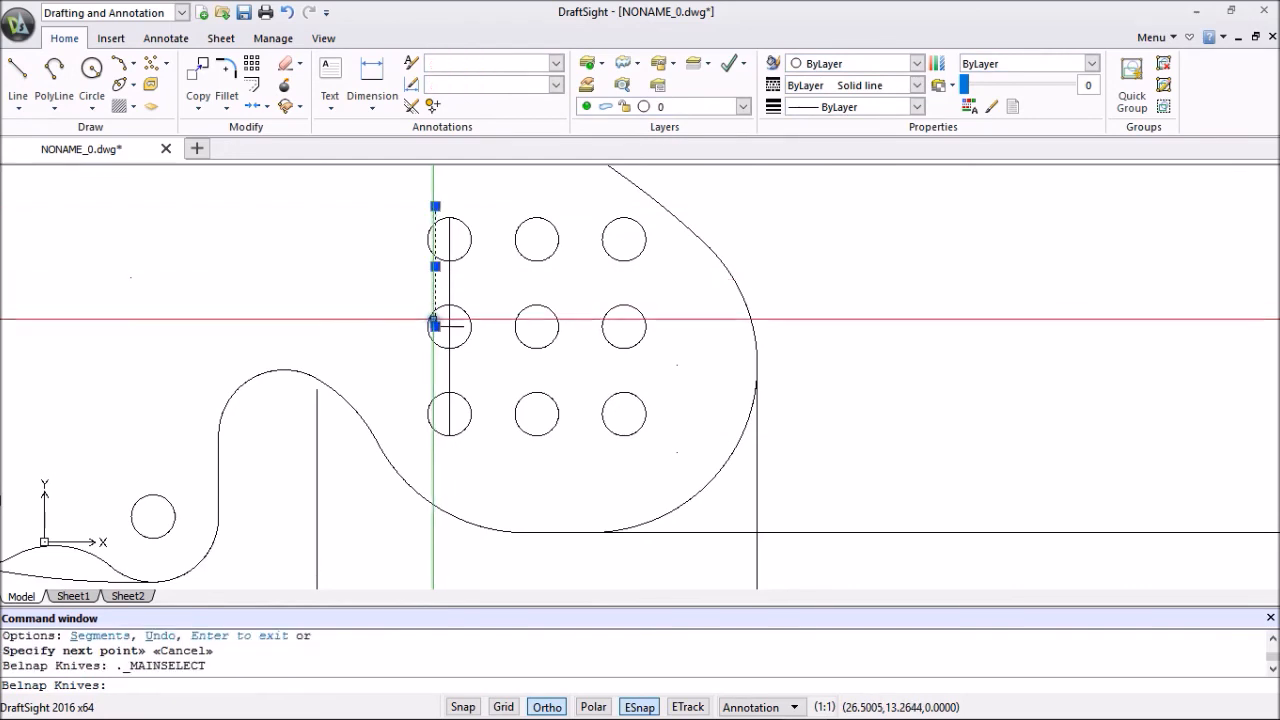
left_click(435, 326)
left_click(430, 451)
key("Escape")
Draw a matching vertical line through the right end of the short horizontal lines, extending past the column's top and bottom circles.
right_click(531, 361)
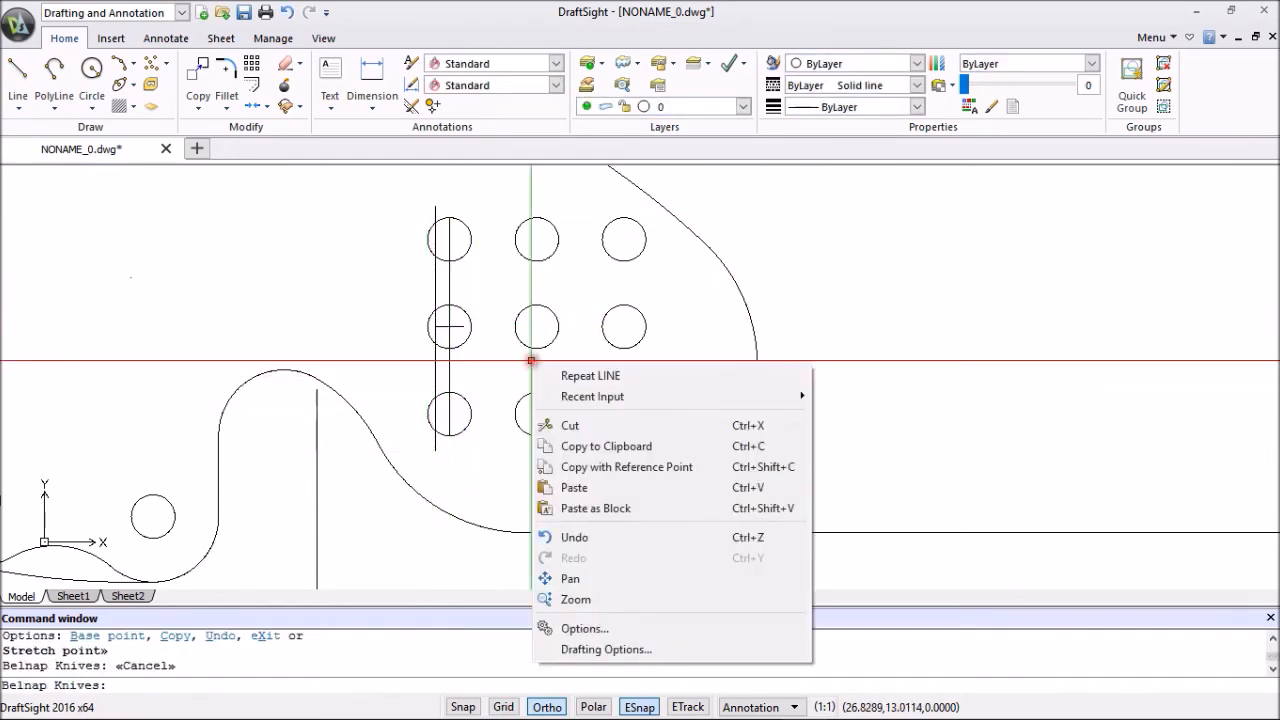
left_click(590, 376)
left_click(463, 326)
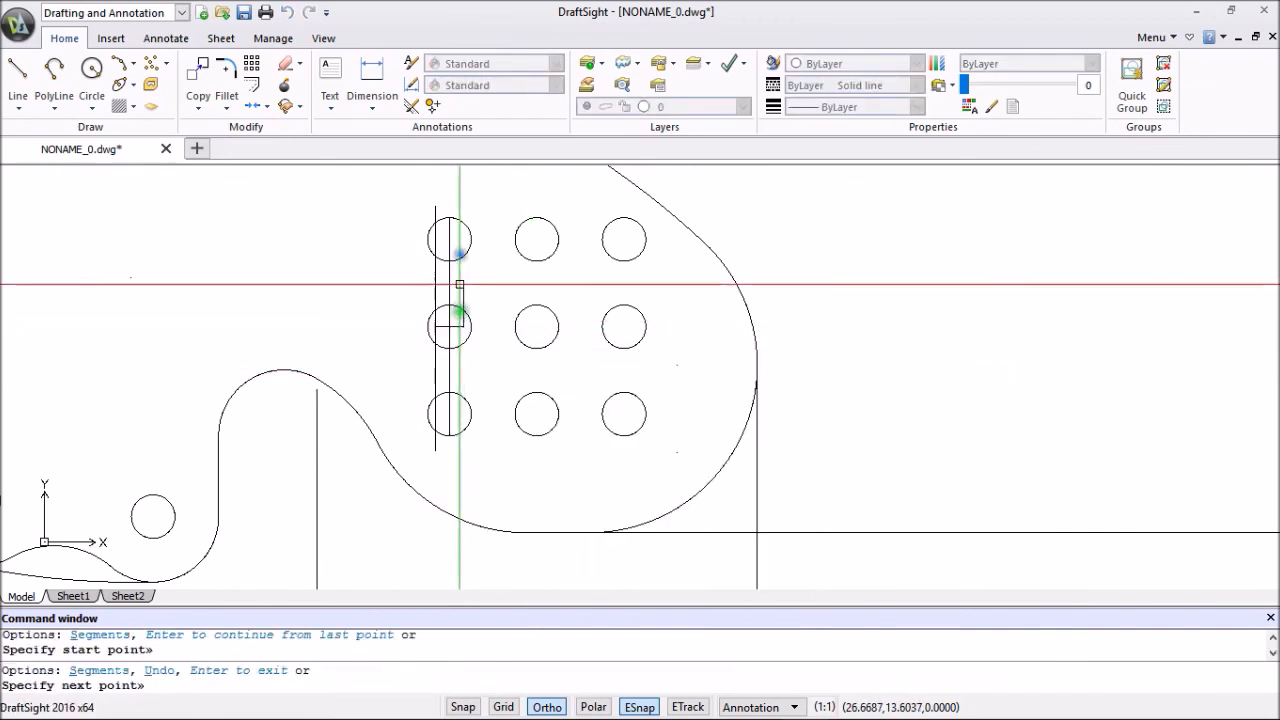
left_click(457, 205)
key("Escape")
left_click(463, 270)
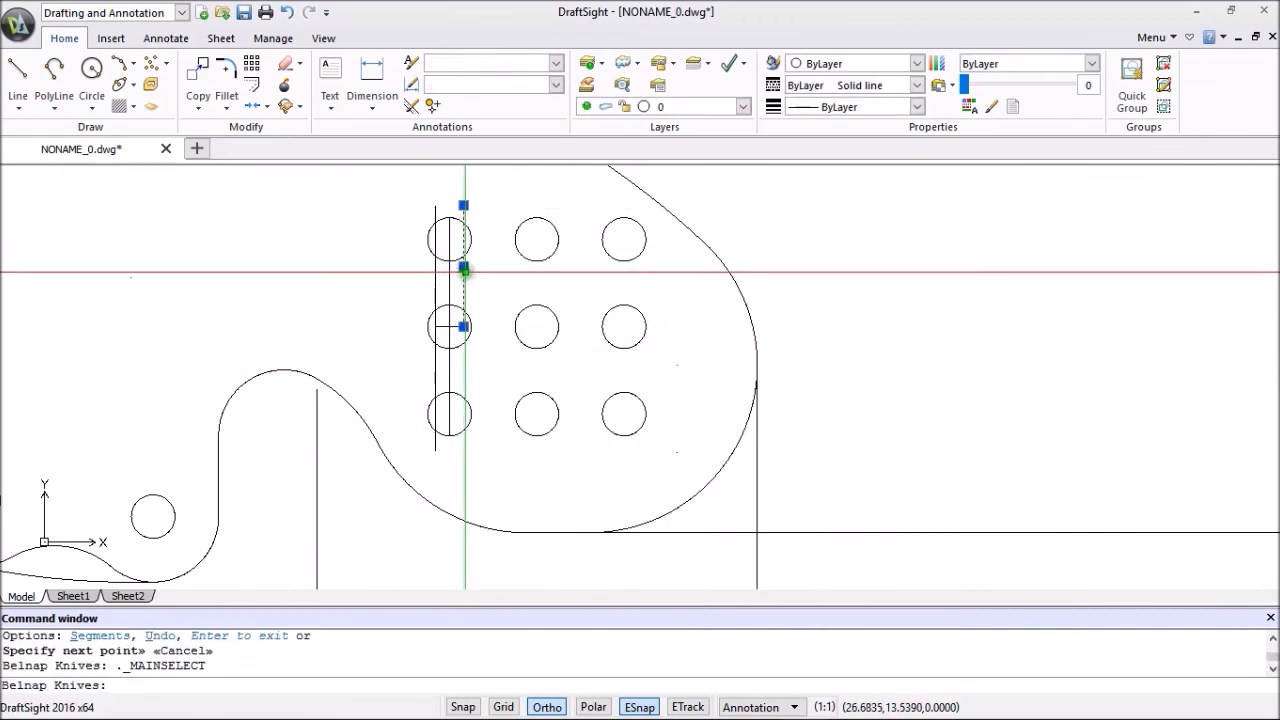
left_click(463, 326)
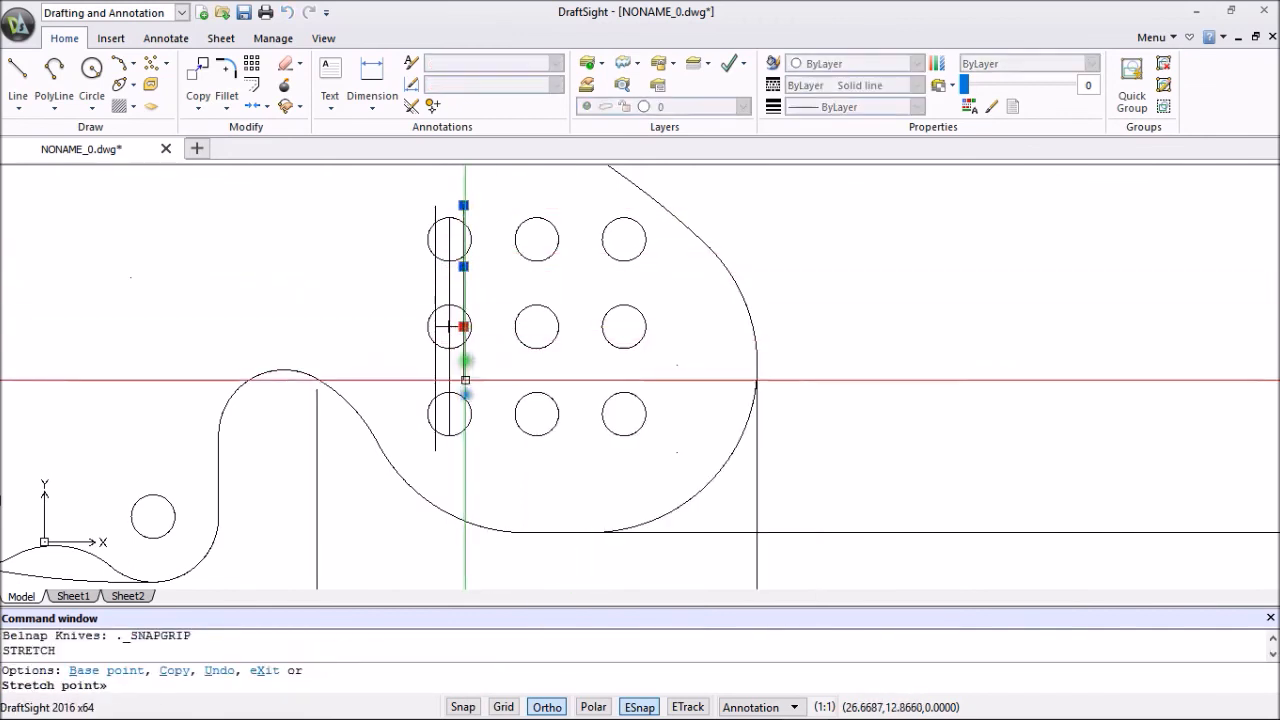
left_click(464, 453)
key("Escape")
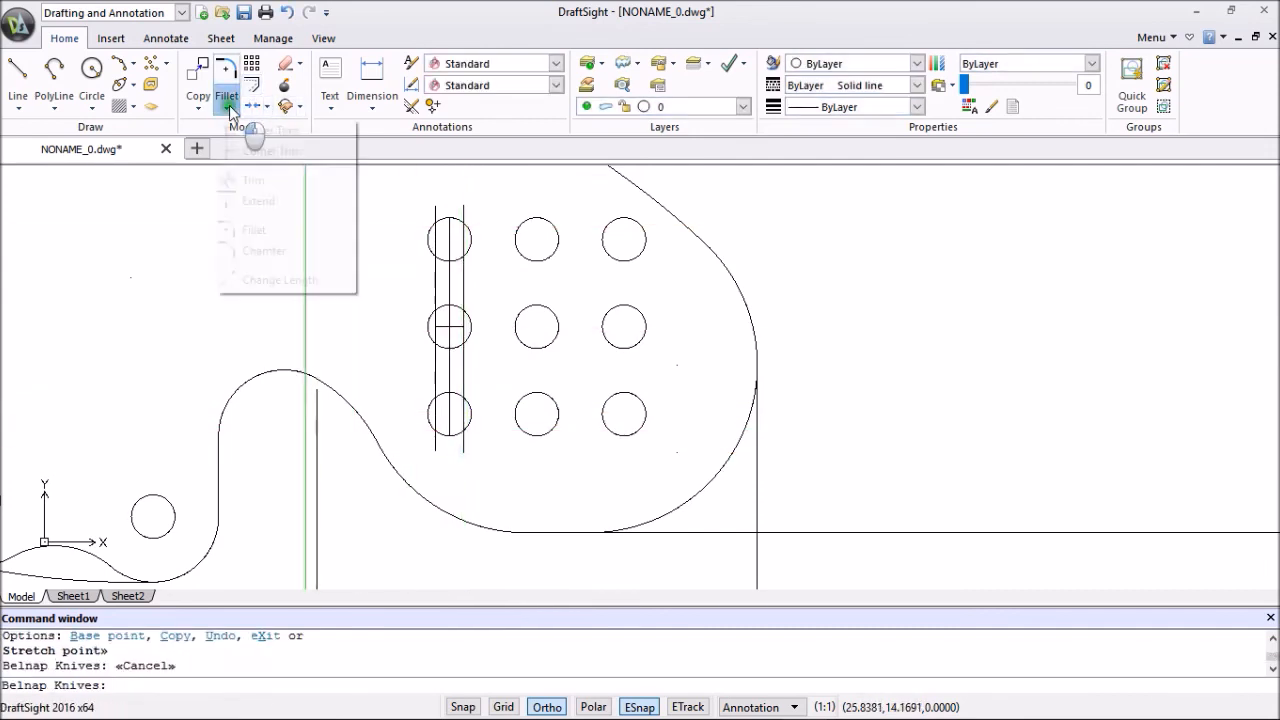
Trim away the left-column circle arcs that separate the three holes between the two outer vertical lines.
left_click(256, 180)
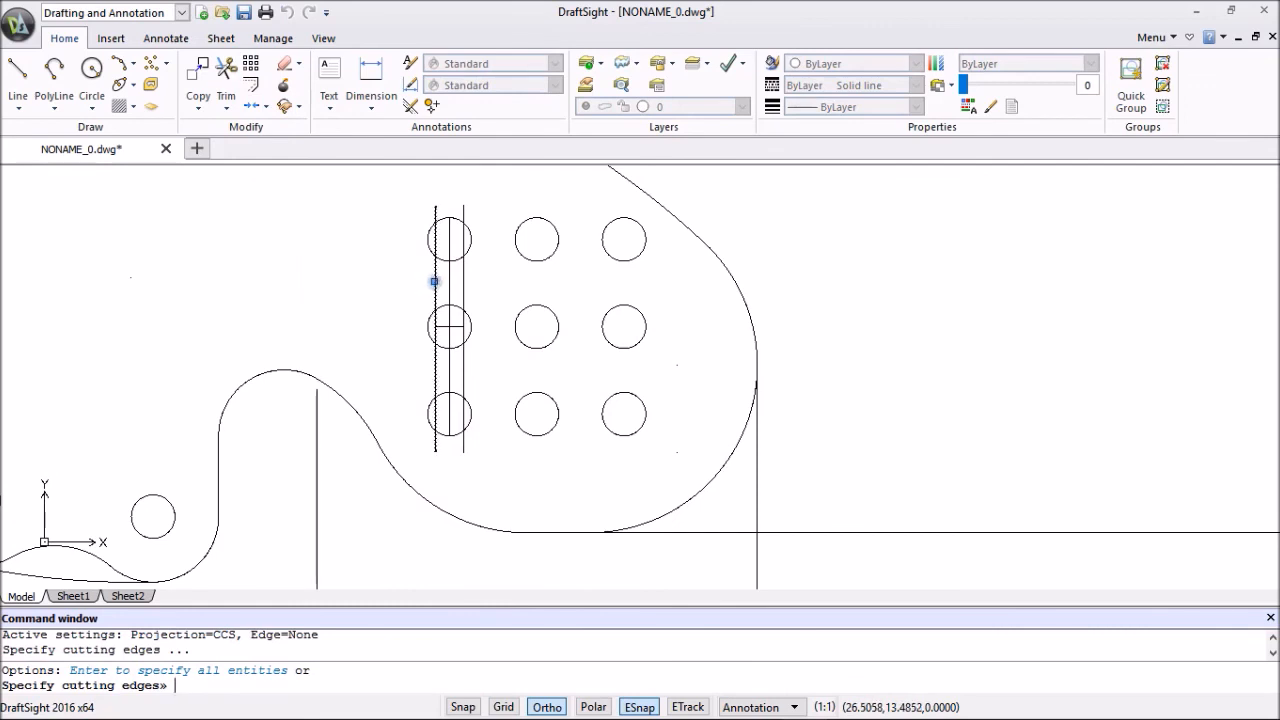
key("Return")
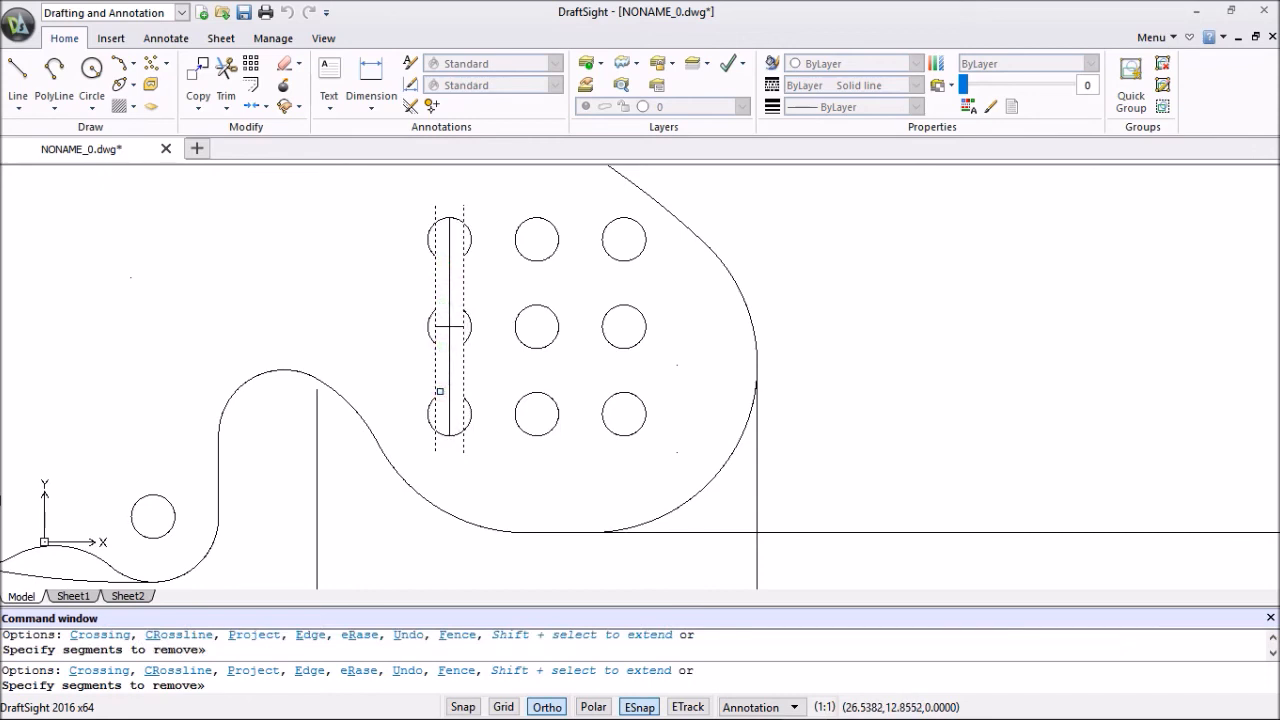
key("Escape")
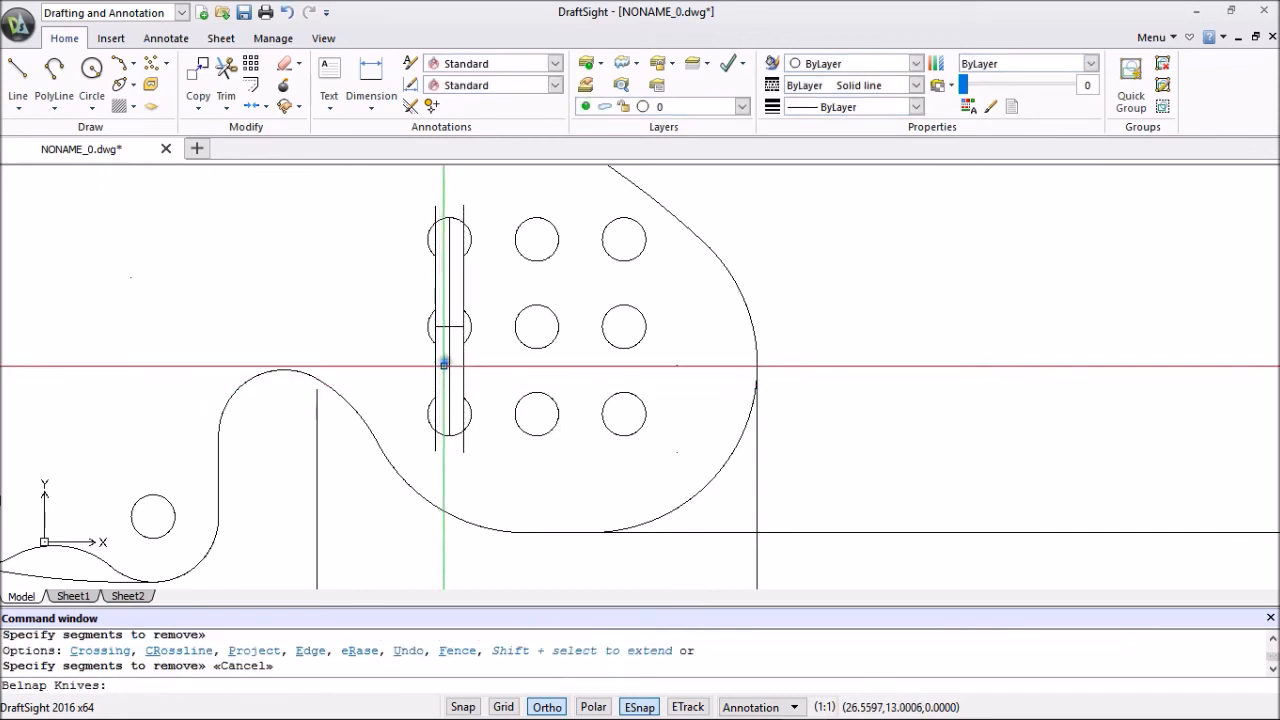
Cut the three vertical lines and the two short horizontal lines, keeping only the trimmed circles in the left column.
left_click(435, 296)
left_click(463, 280)
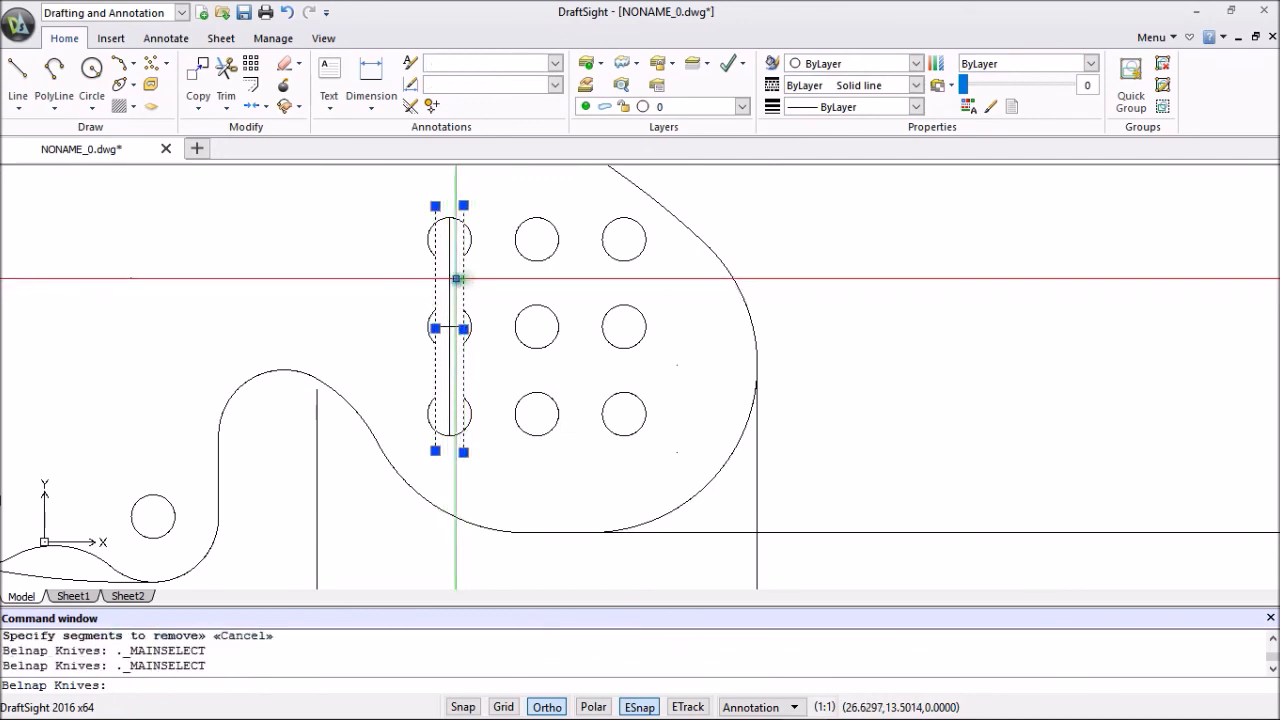
left_click(448, 284)
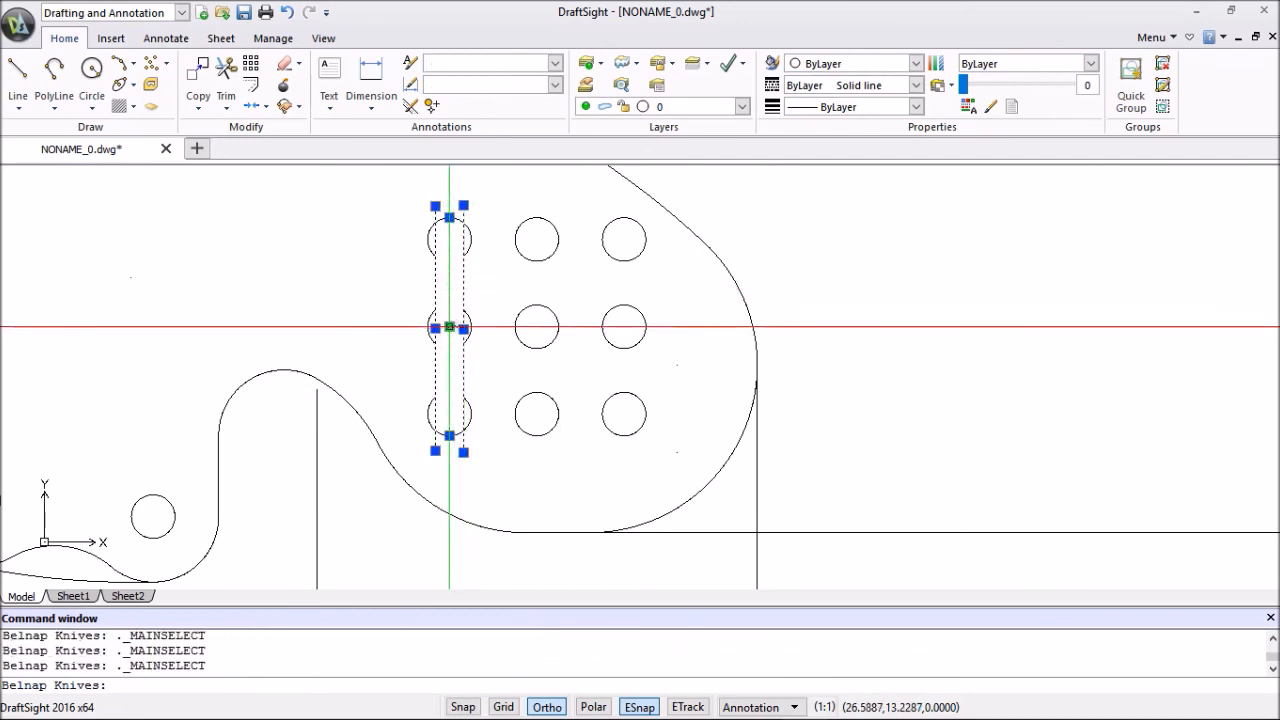
scroll(452, 328, "up", 4)
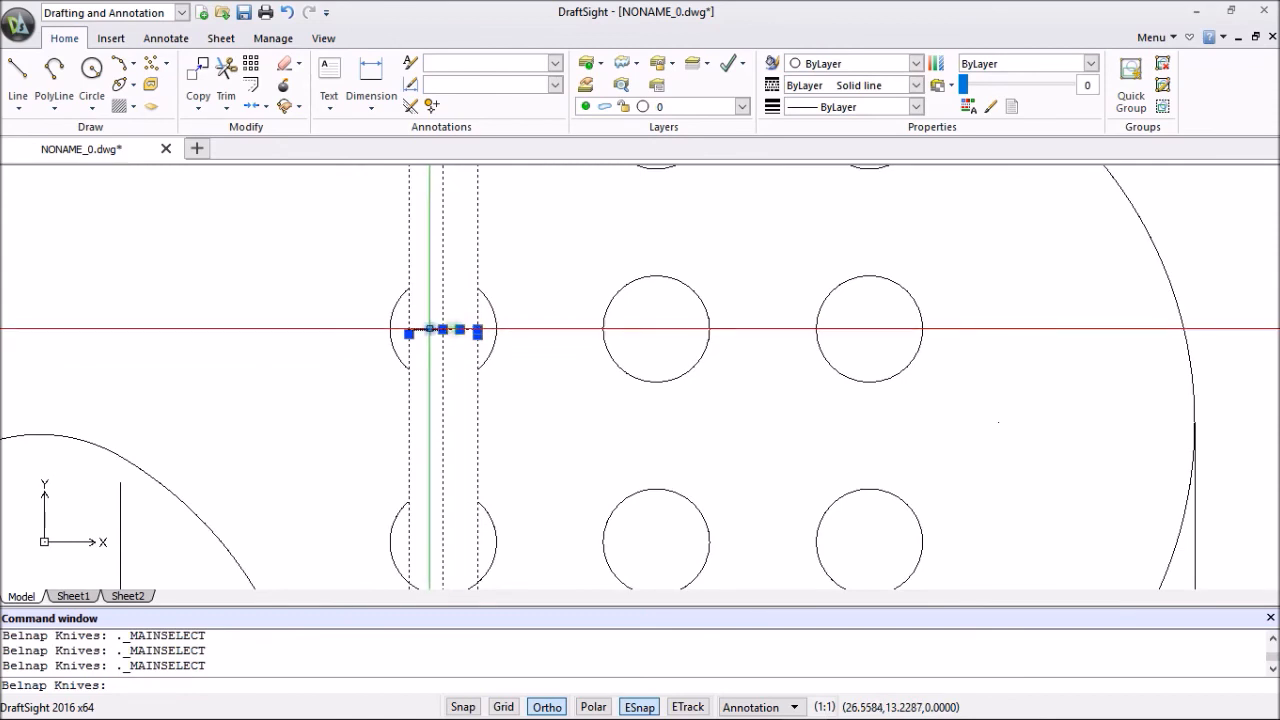
right_click(260, 281)
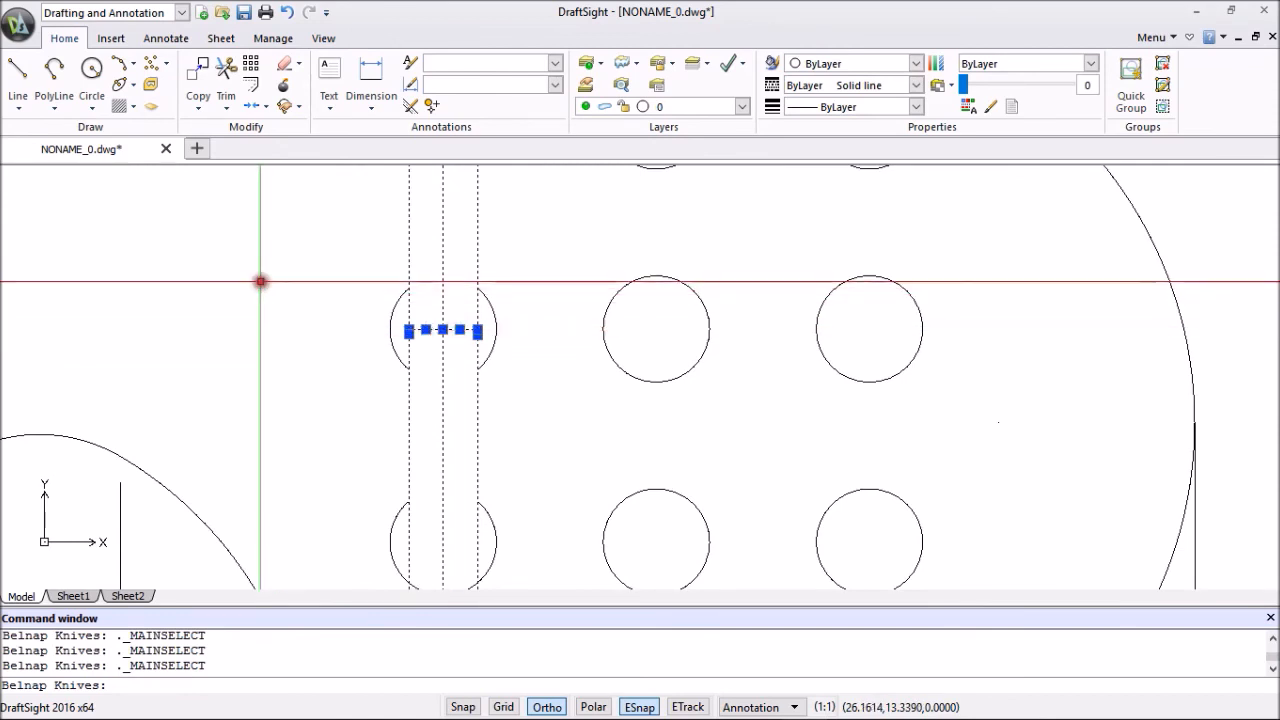
left_click(303, 346)
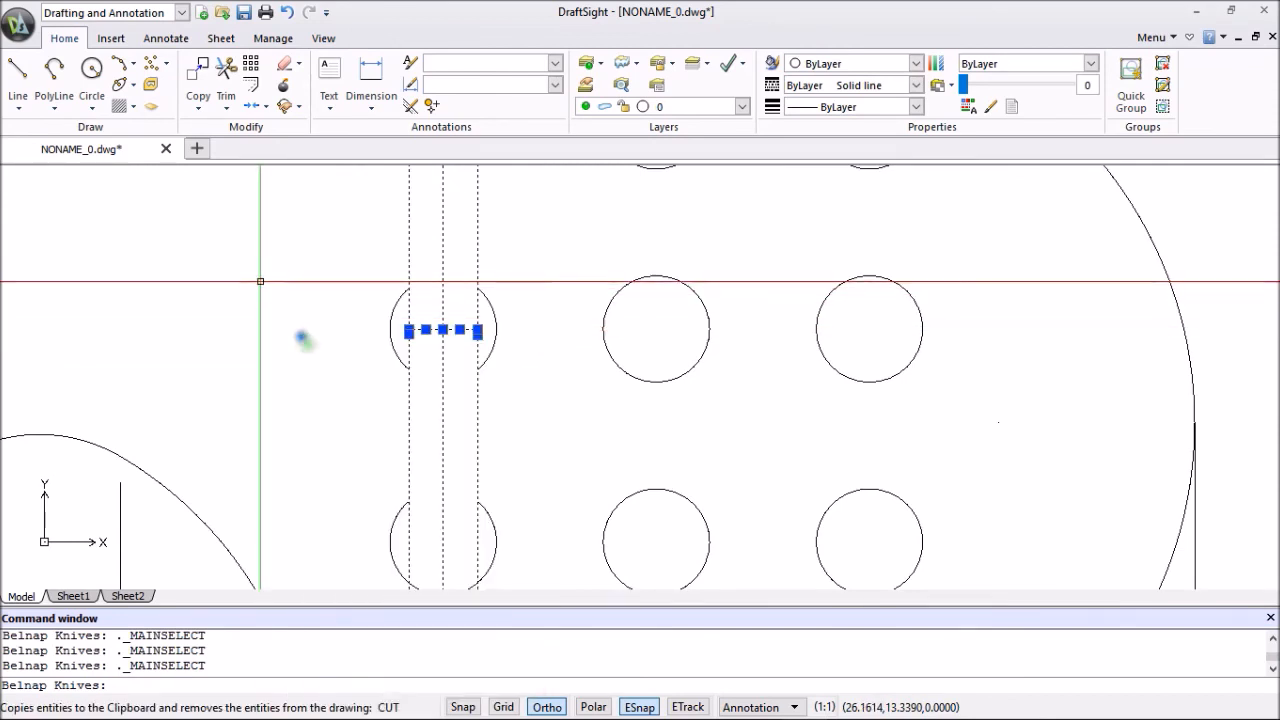
scroll(314, 317, "down", 5)
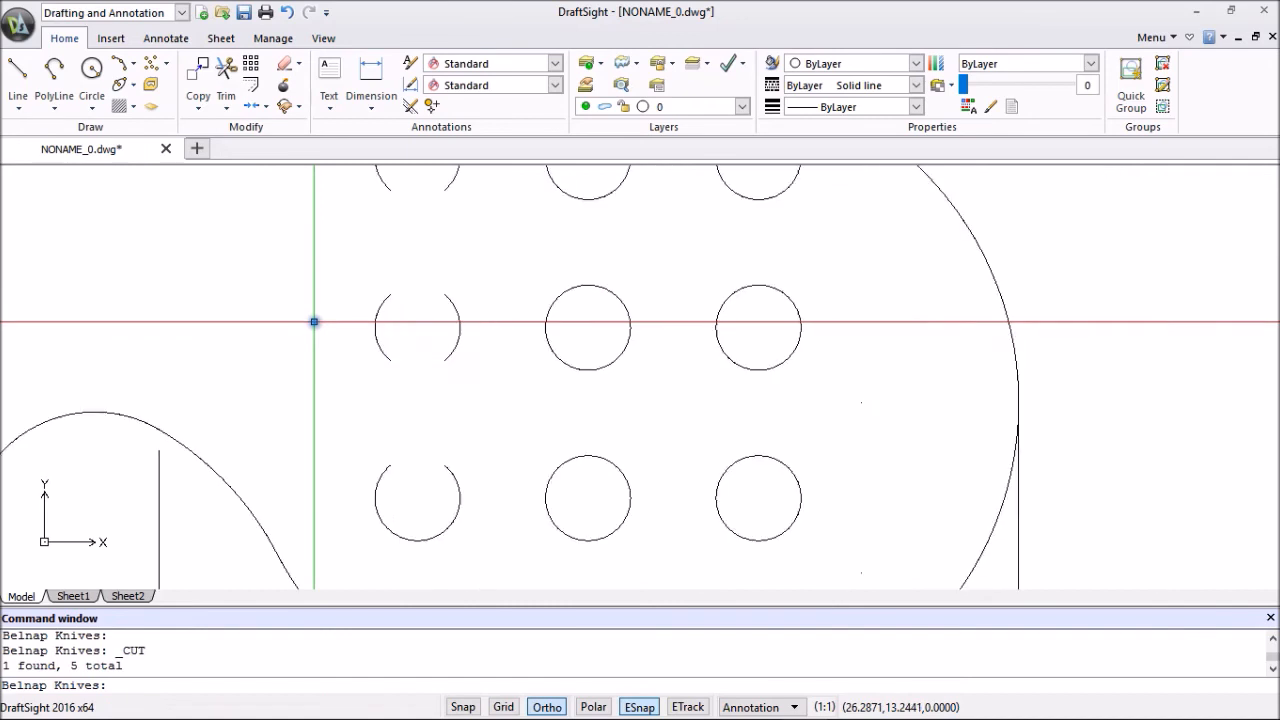
Draw two vertical lines joining the arc ends on the left side of the left column's three trimmed circles.
left_click(18, 75)
left_click(353, 254)
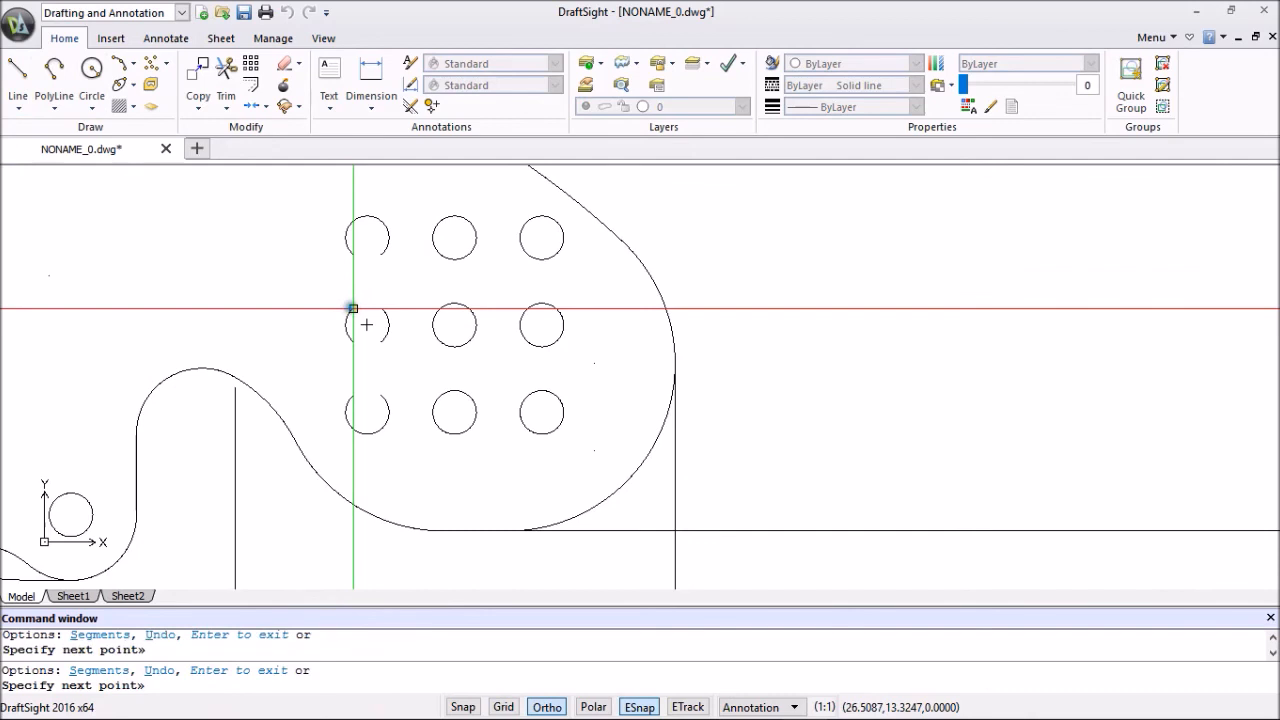
left_click(353, 308)
key("Escape")
right_click(286, 316)
left_click(328, 326)
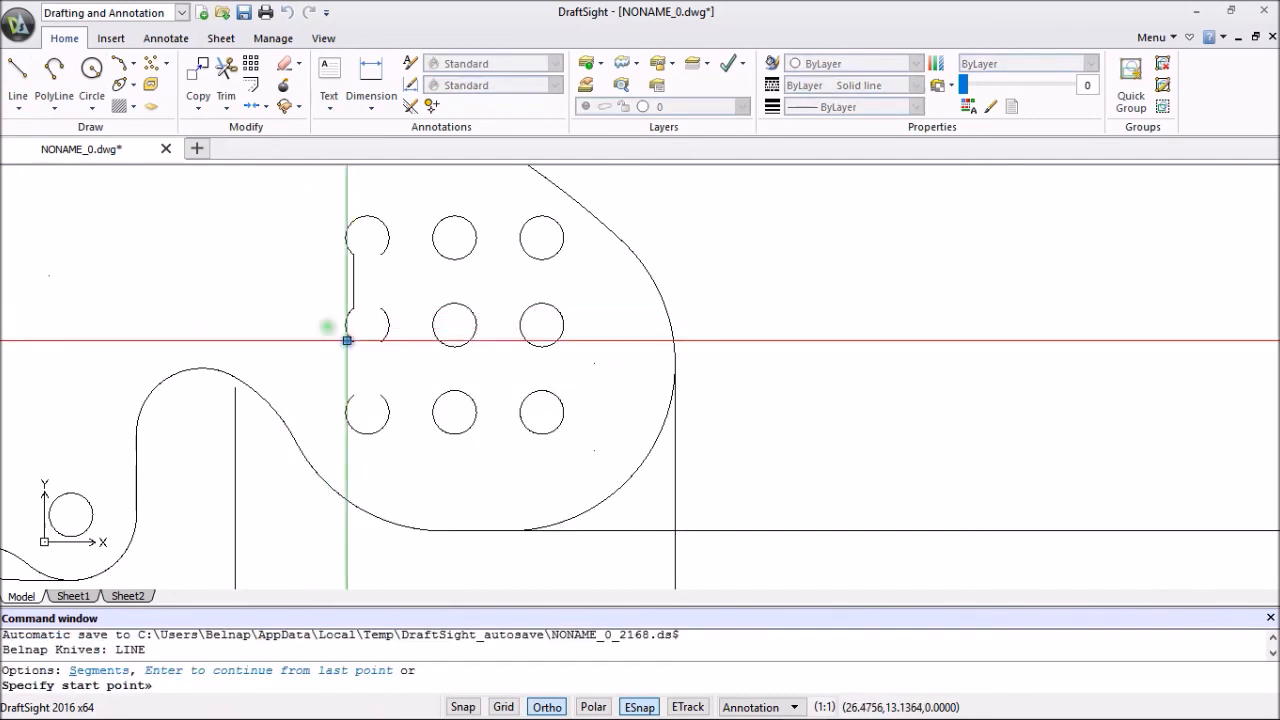
left_click(363, 325)
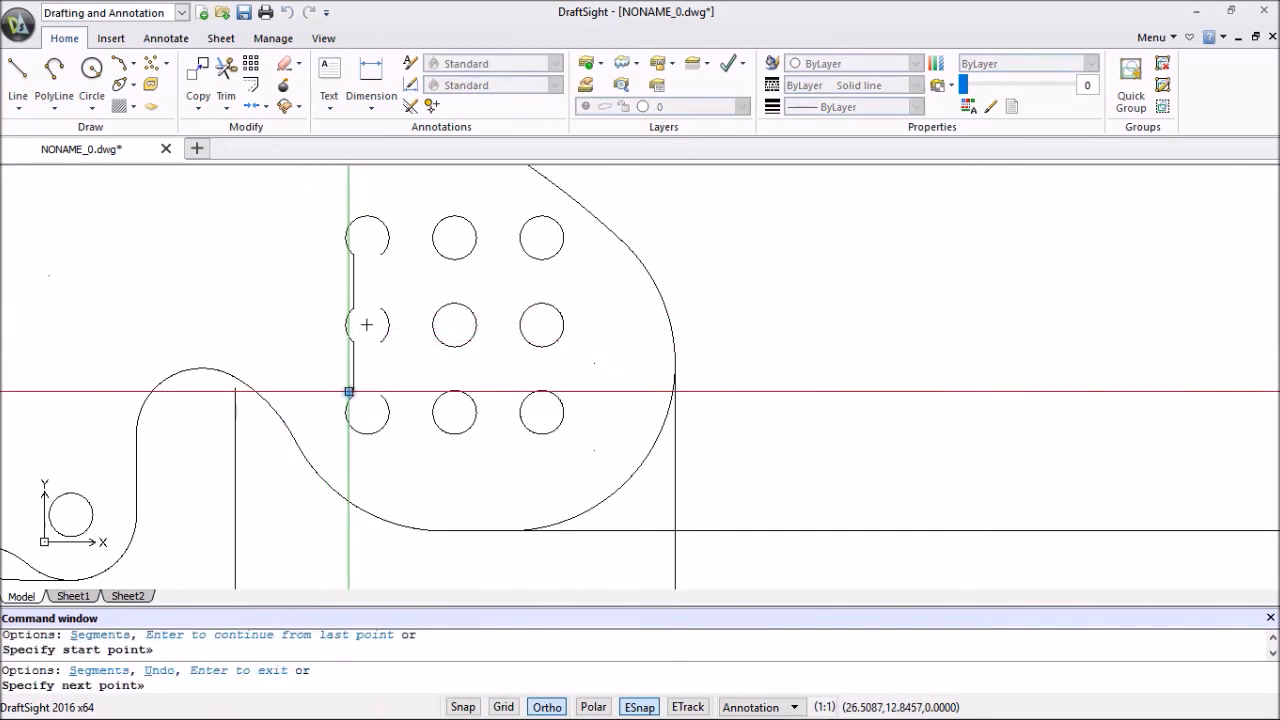
left_click(353, 395)
key("Escape")
Draw two vertical lines joining the arc ends on the right side of the column, closing the linked three-hole slot.
right_click(306, 361)
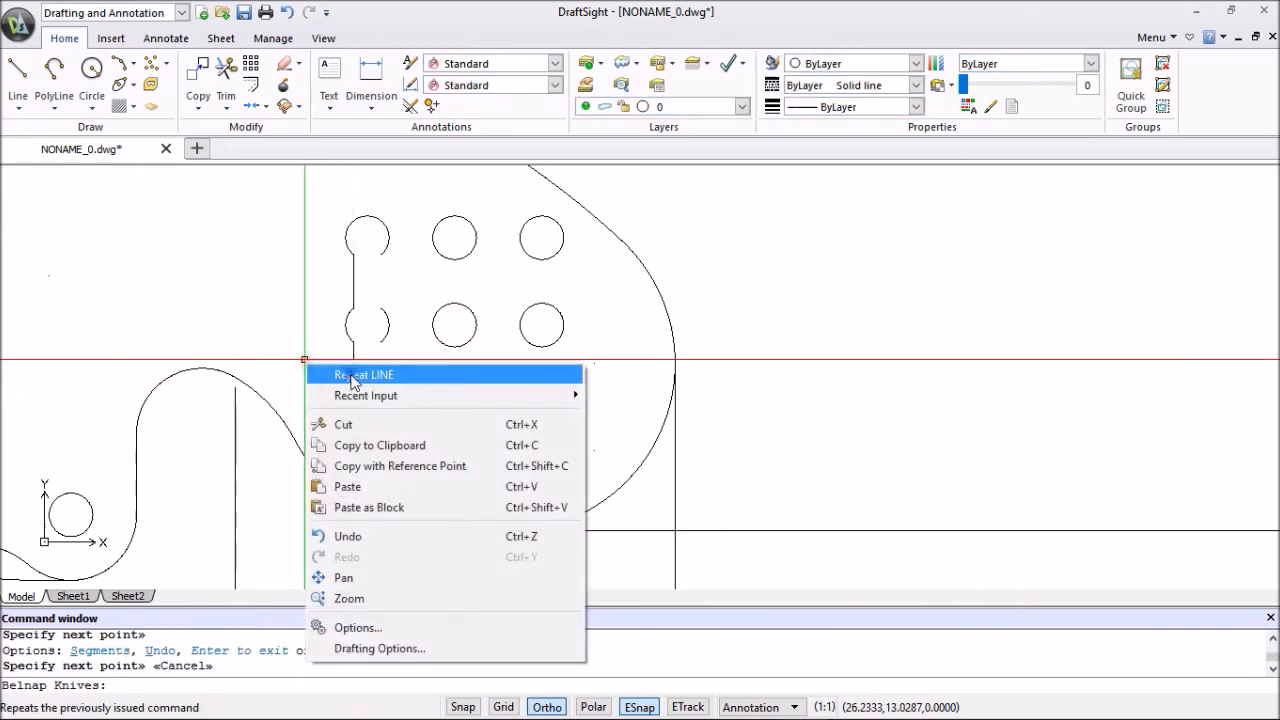
left_click(330, 371)
left_click(379, 256)
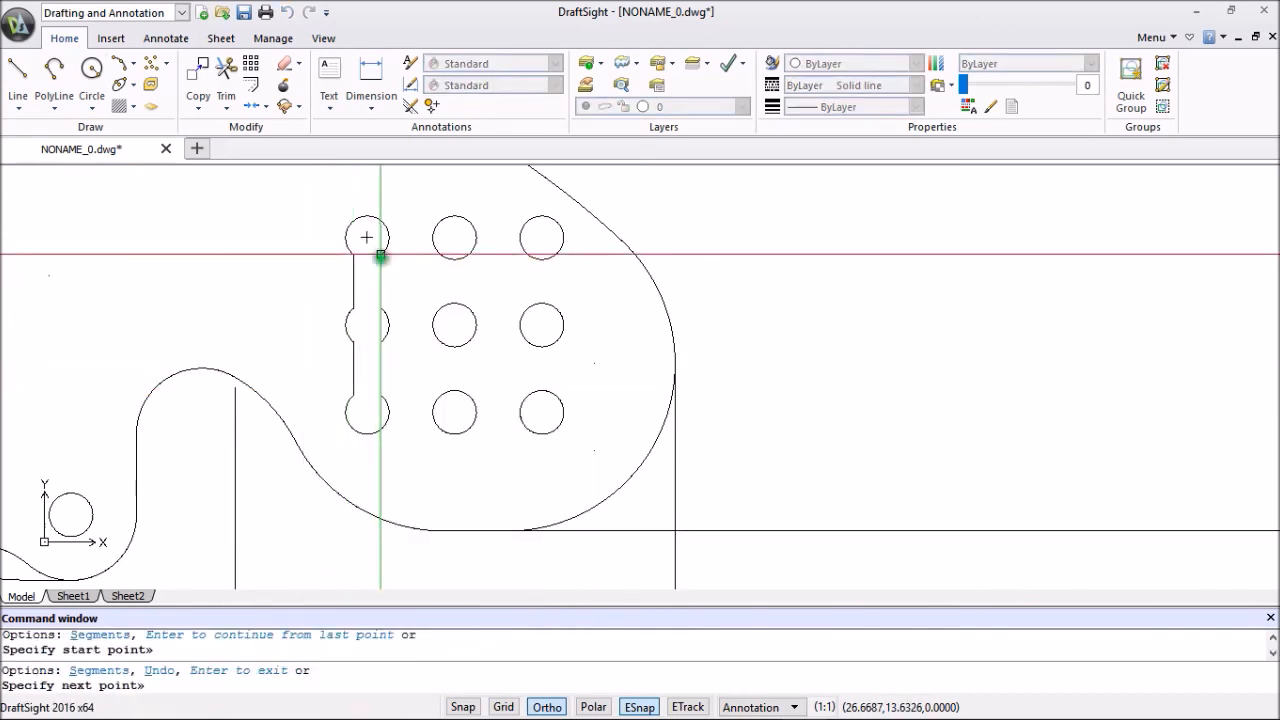
key("Escape")
right_click(396, 301)
left_click(410, 312)
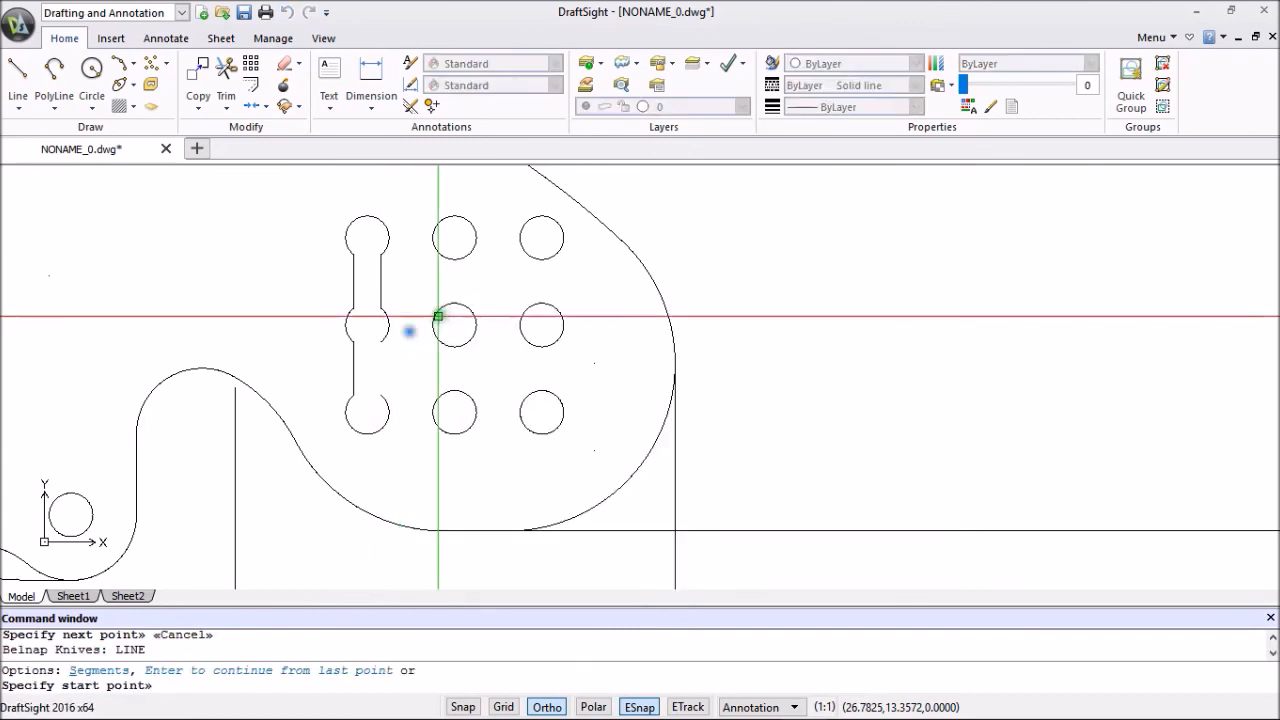
left_click(380, 343)
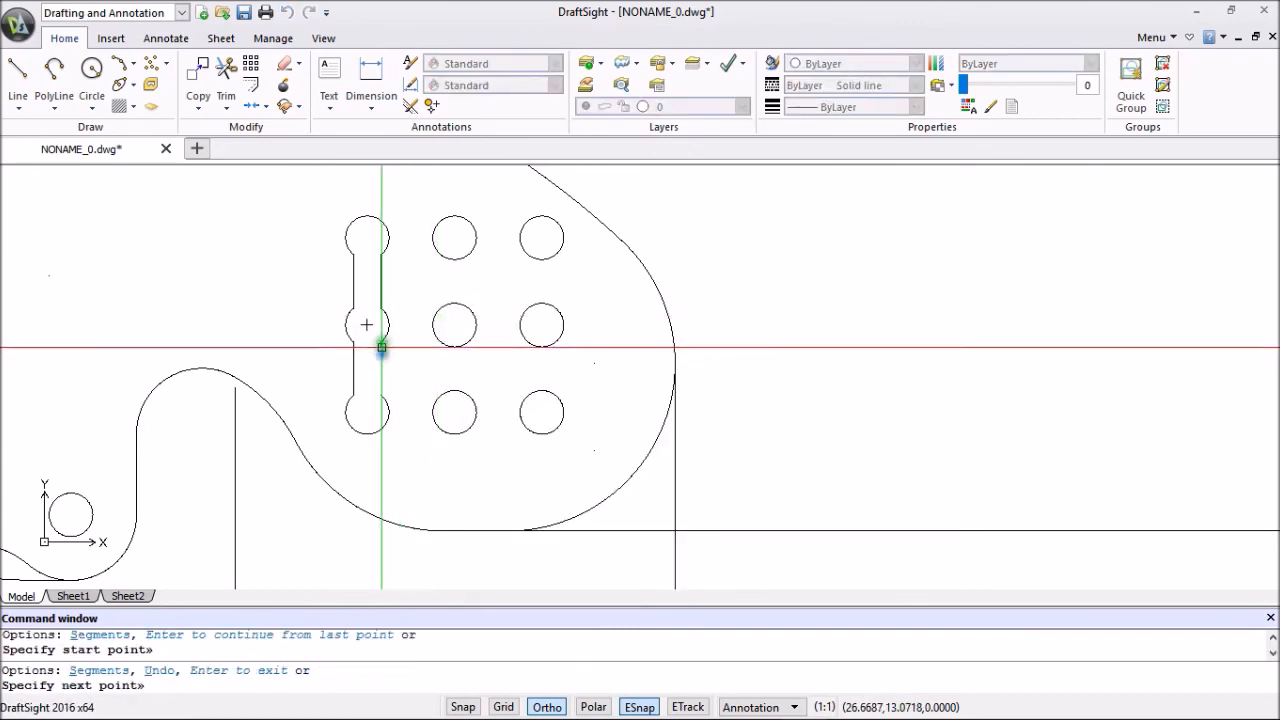
left_click(380, 395)
key("Escape")
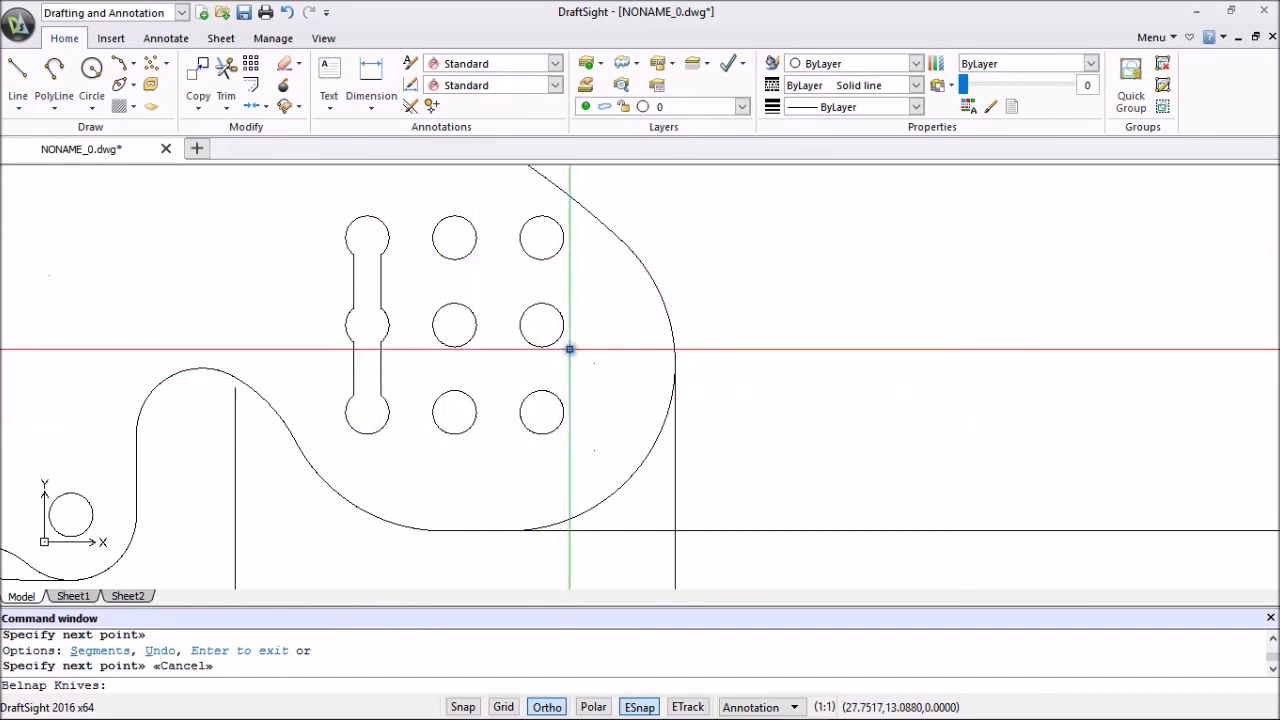
scroll(569, 349, "down", 5)
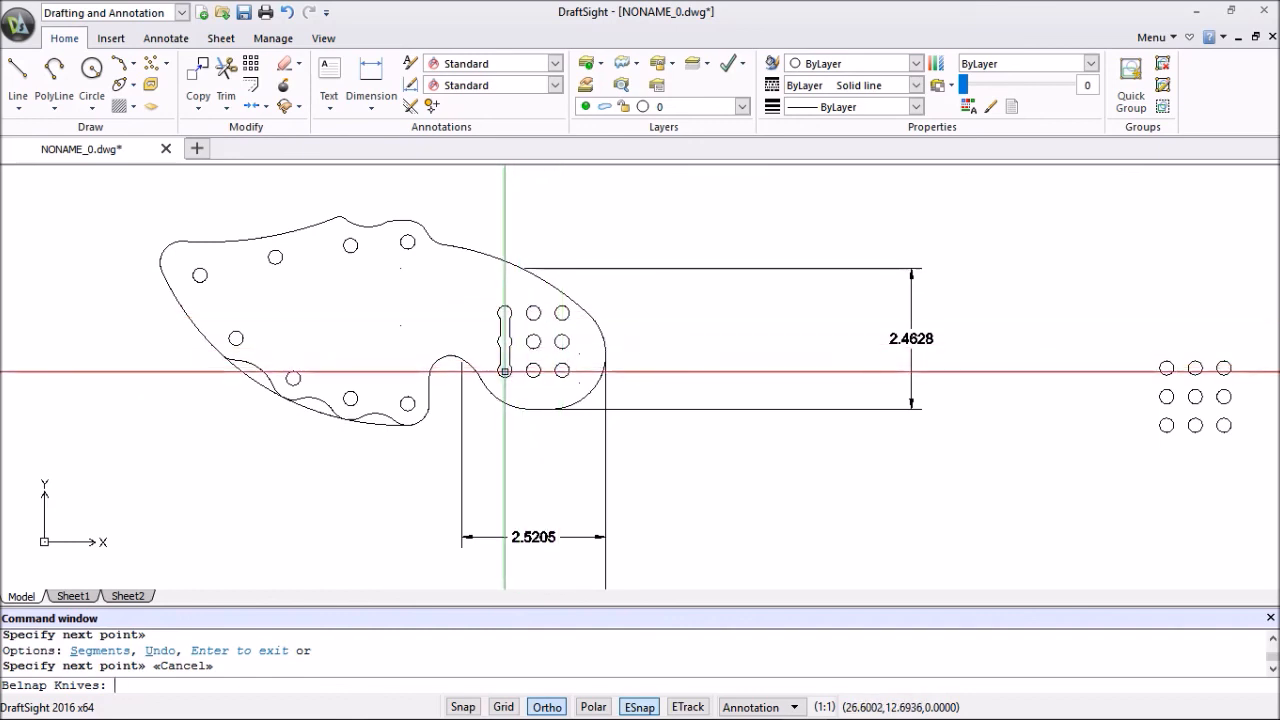
scroll(523, 366, "down", 3)
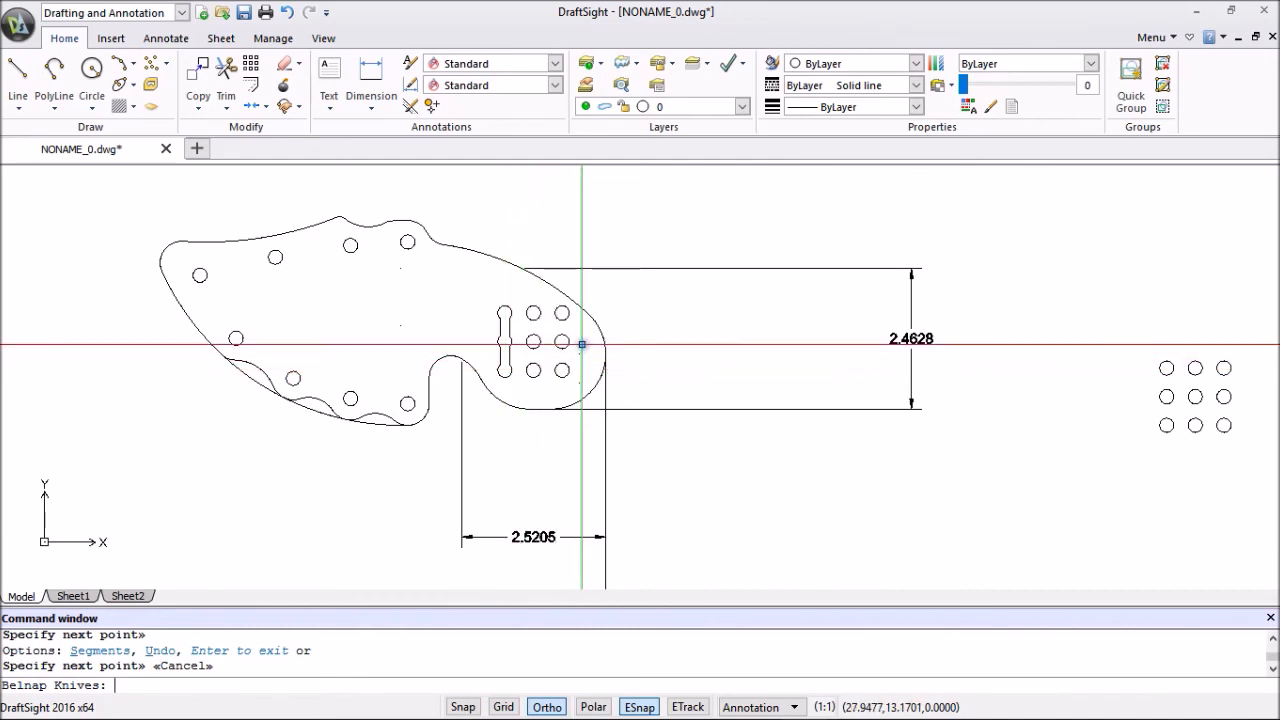
scroll(582, 343, "down", 5)
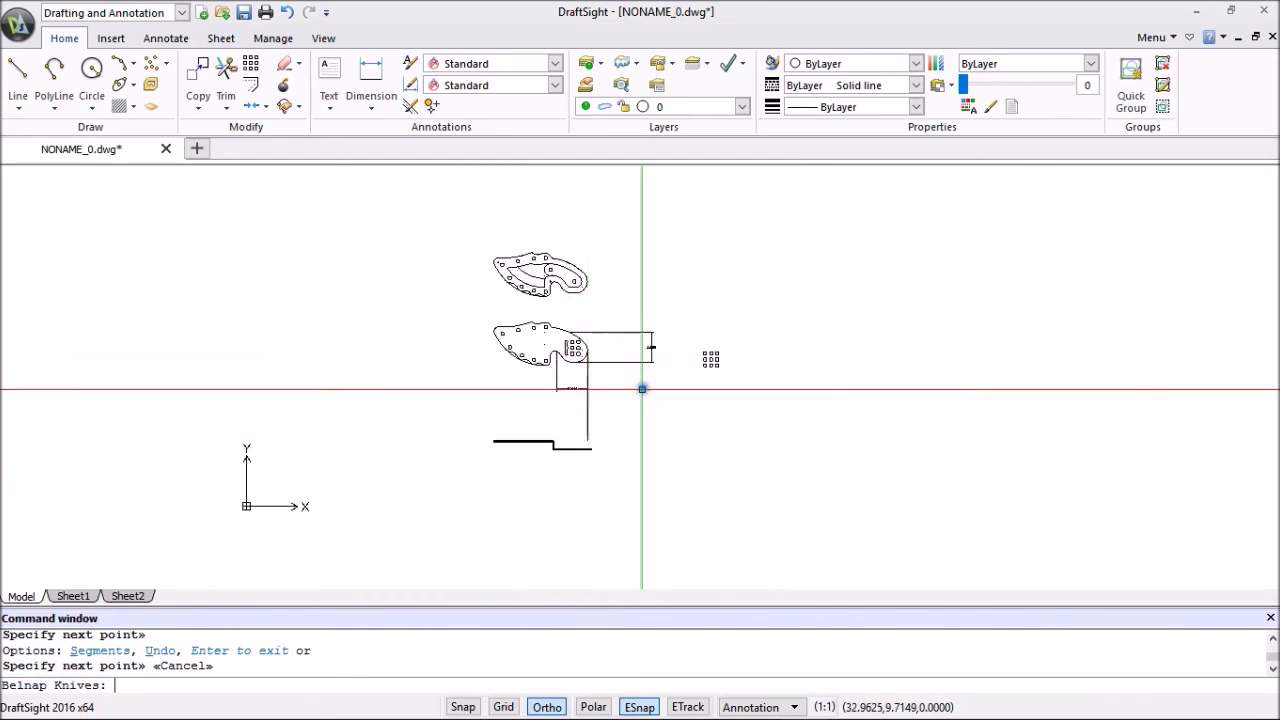
Copy the complete upper knife profile, including its holes and inner cutouts, to the clipboard.
scroll(642, 386, "up", 1)
middle_click_drag(578, 300, 571, 350)
scroll(560, 320, "up", 3)
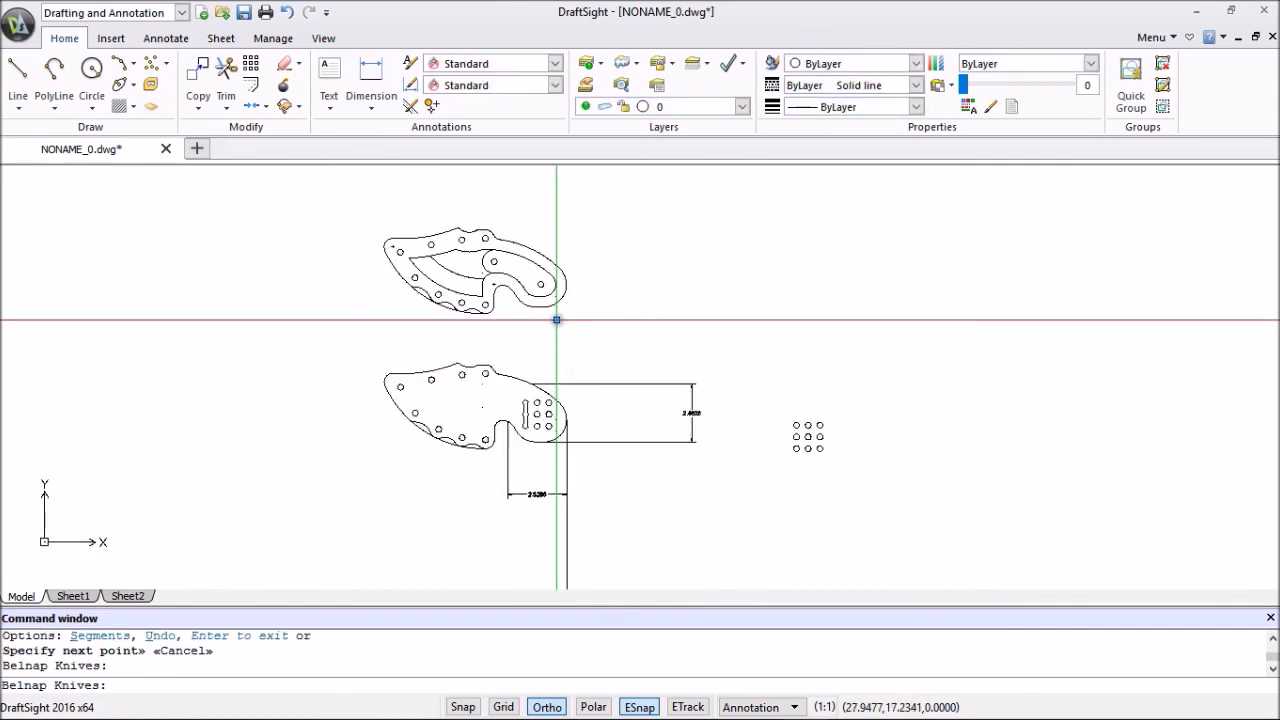
scroll(556, 320, "up", 2)
middle_click_drag(556, 320, 550, 380)
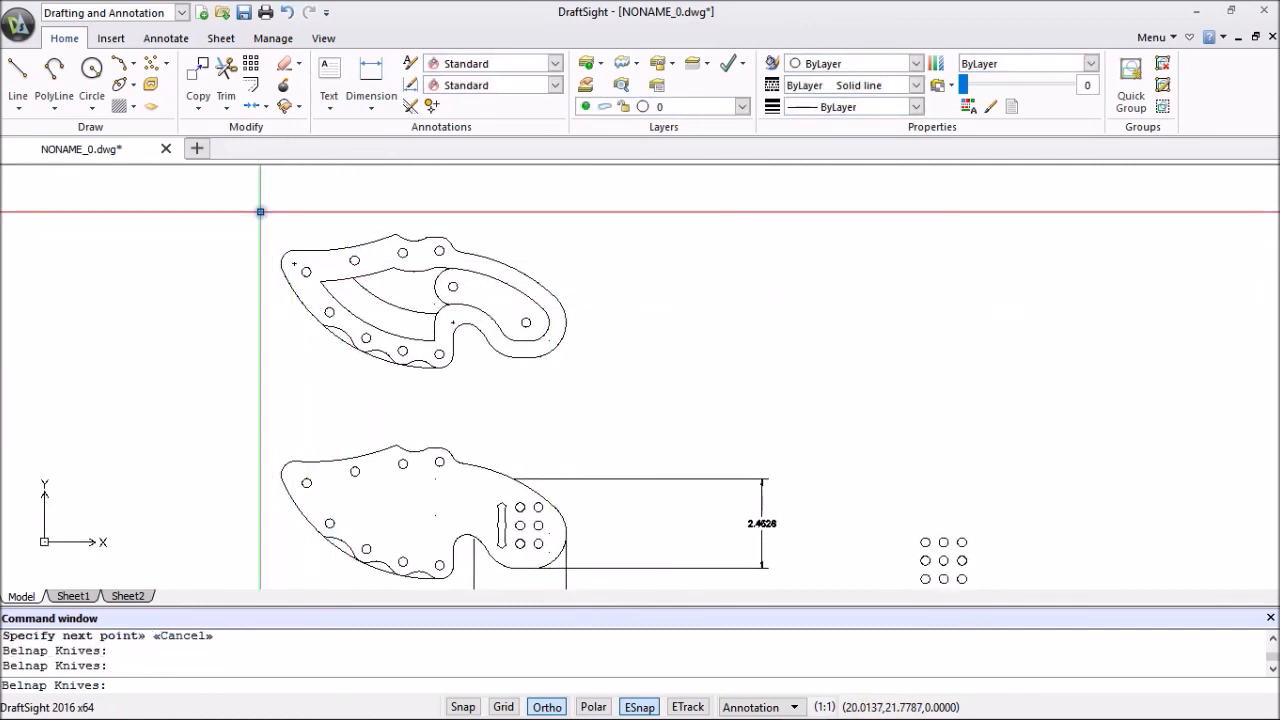
left_click(262, 211)
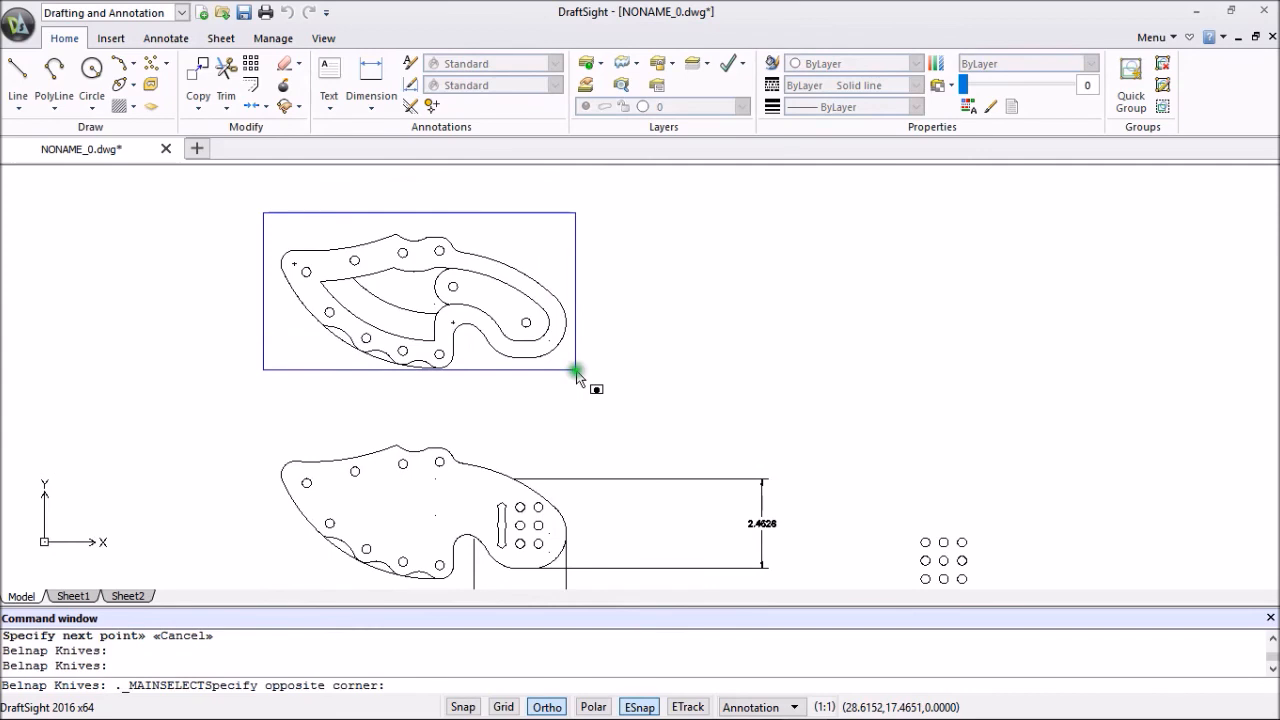
left_click(576, 370)
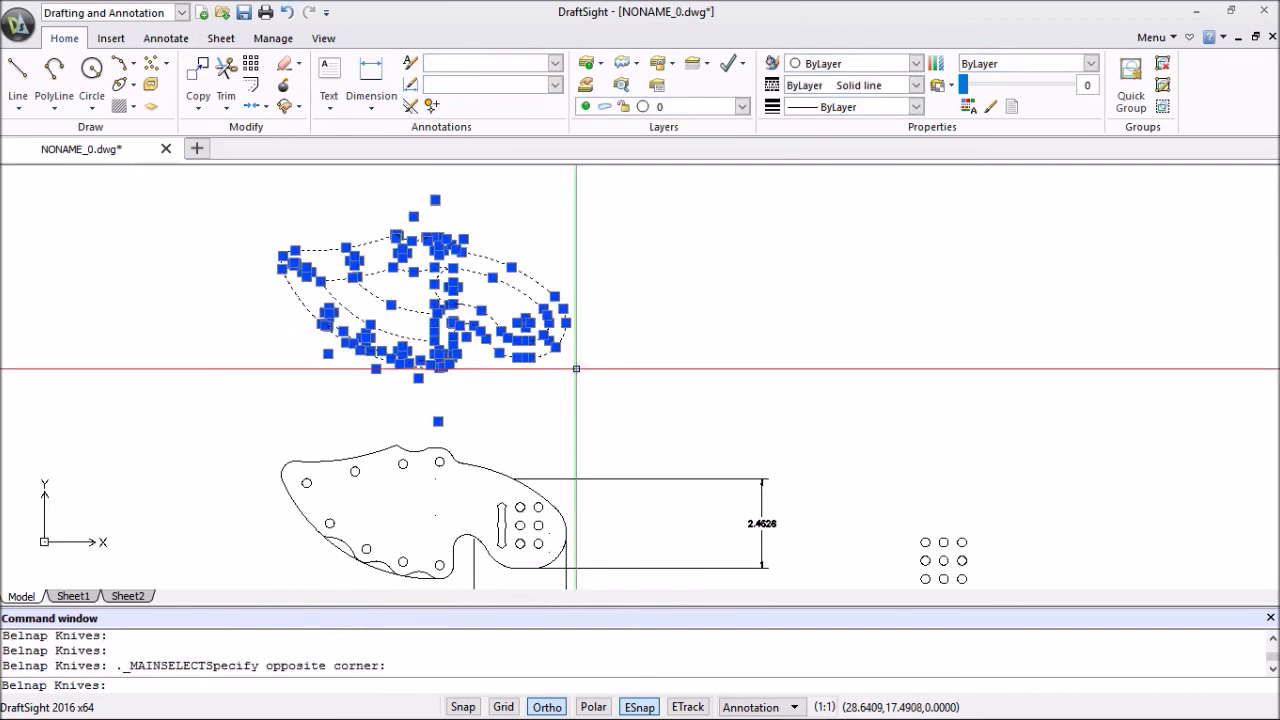
right_click(692, 305)
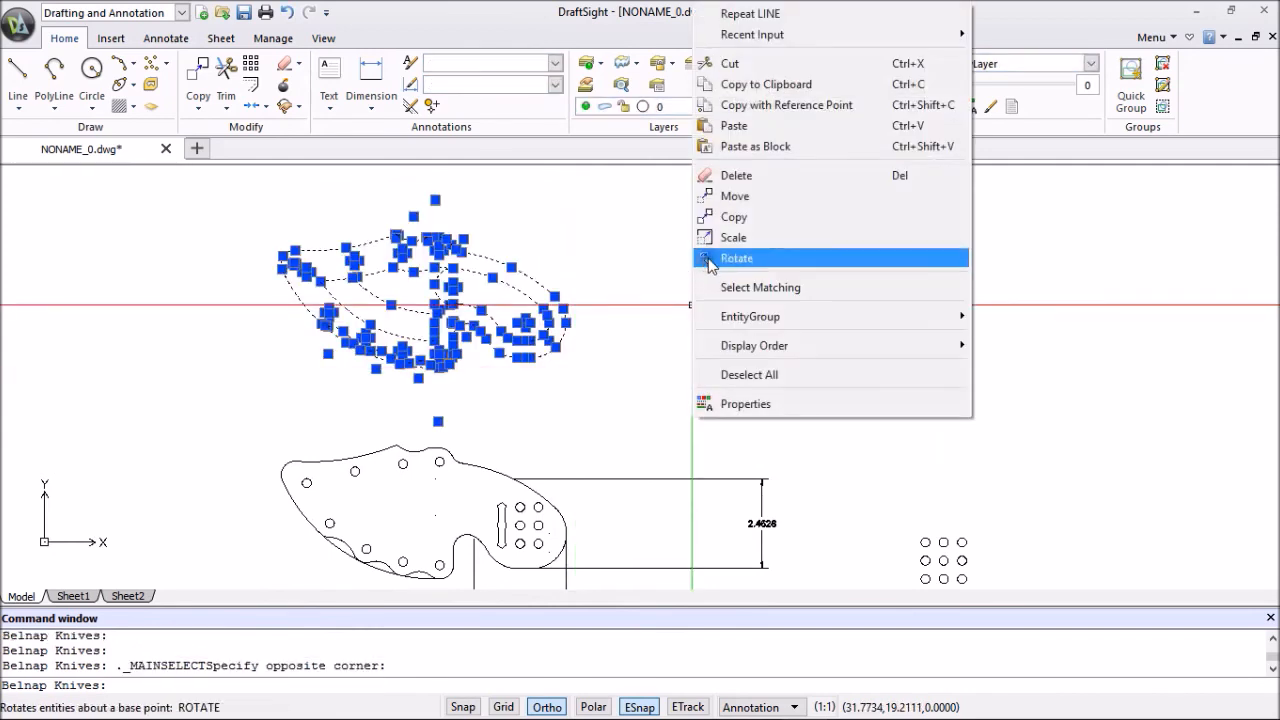
left_click(765, 84)
Paste the copied knife profile beside the original, level with it, in the empty space to its right.
right_click(769, 280)
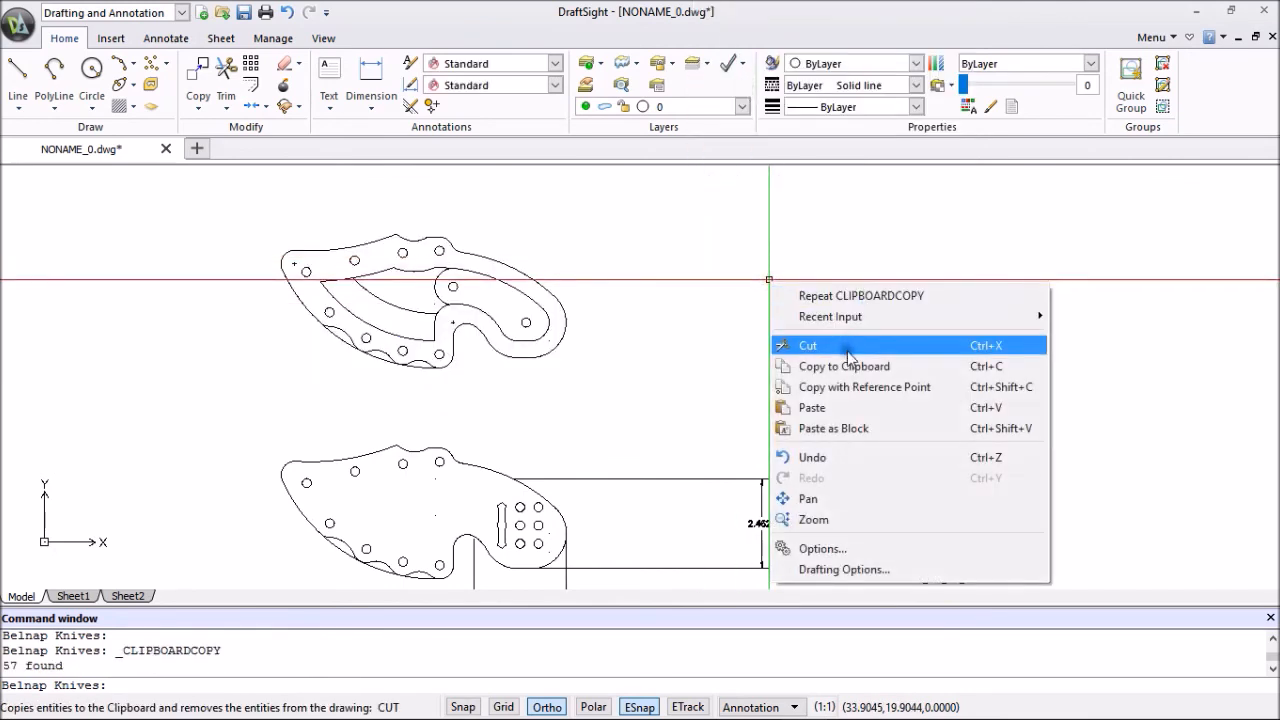
left_click(837, 407)
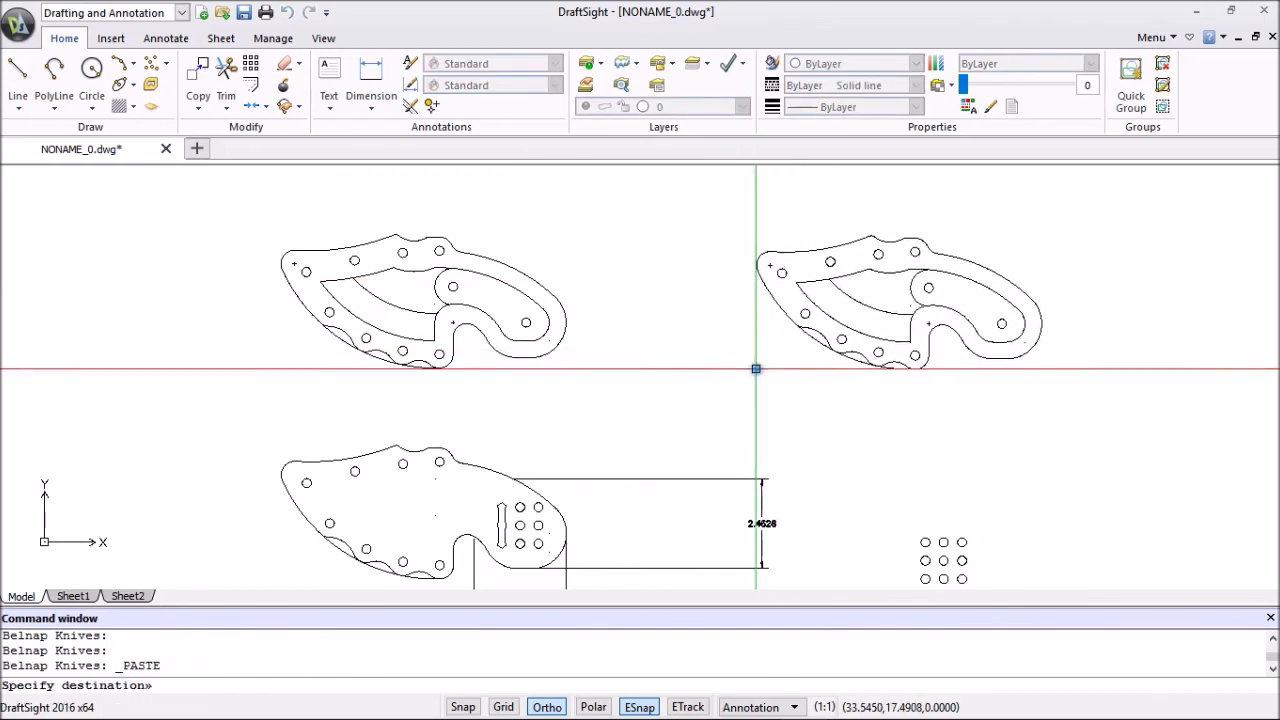
left_click(758, 370)
Draw a vertical line on the pasted profile from the inner end of the hook arc up past the top edge.
middle_click_drag(885, 376, 583, 376)
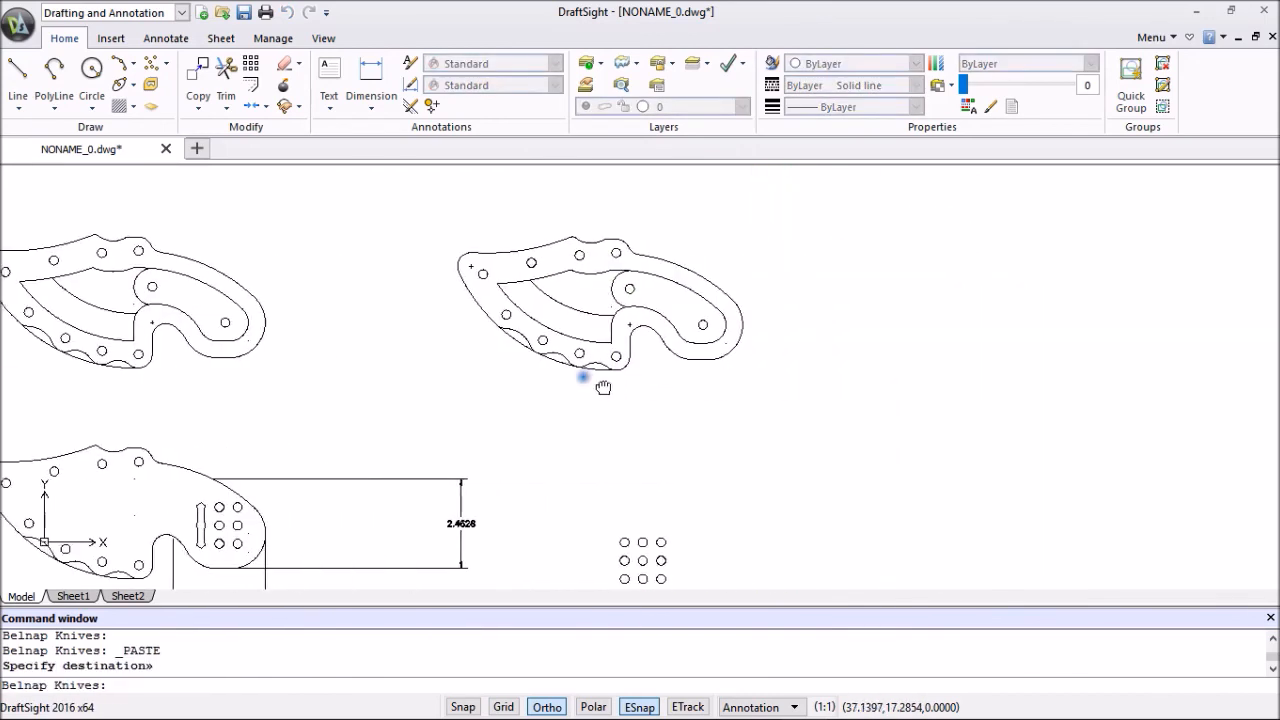
left_click(17, 72)
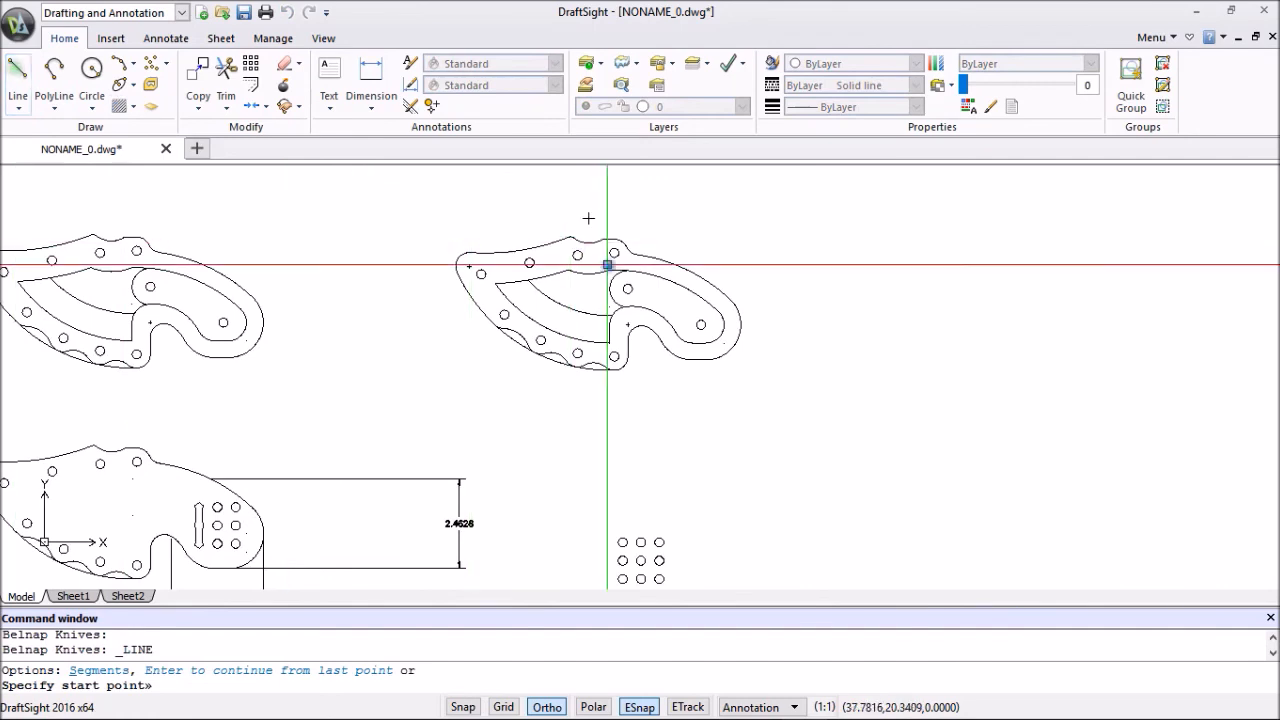
left_click(626, 334)
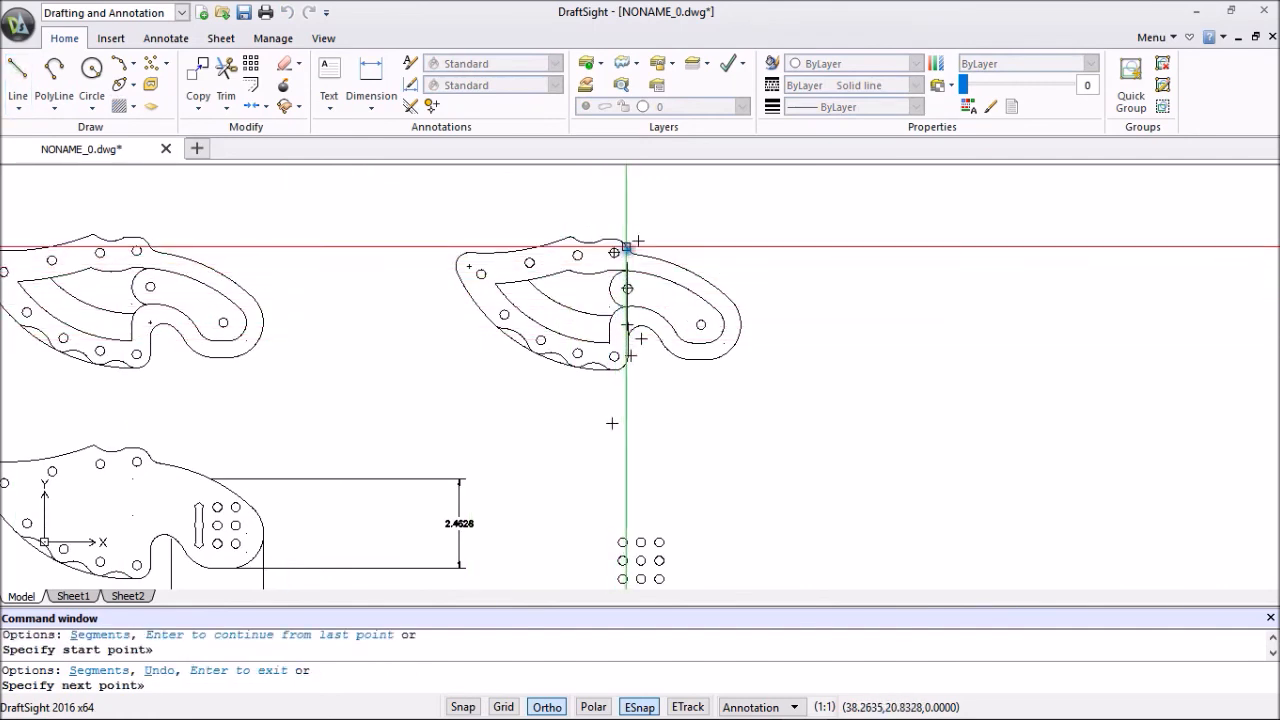
scroll(638, 241, "up", 3)
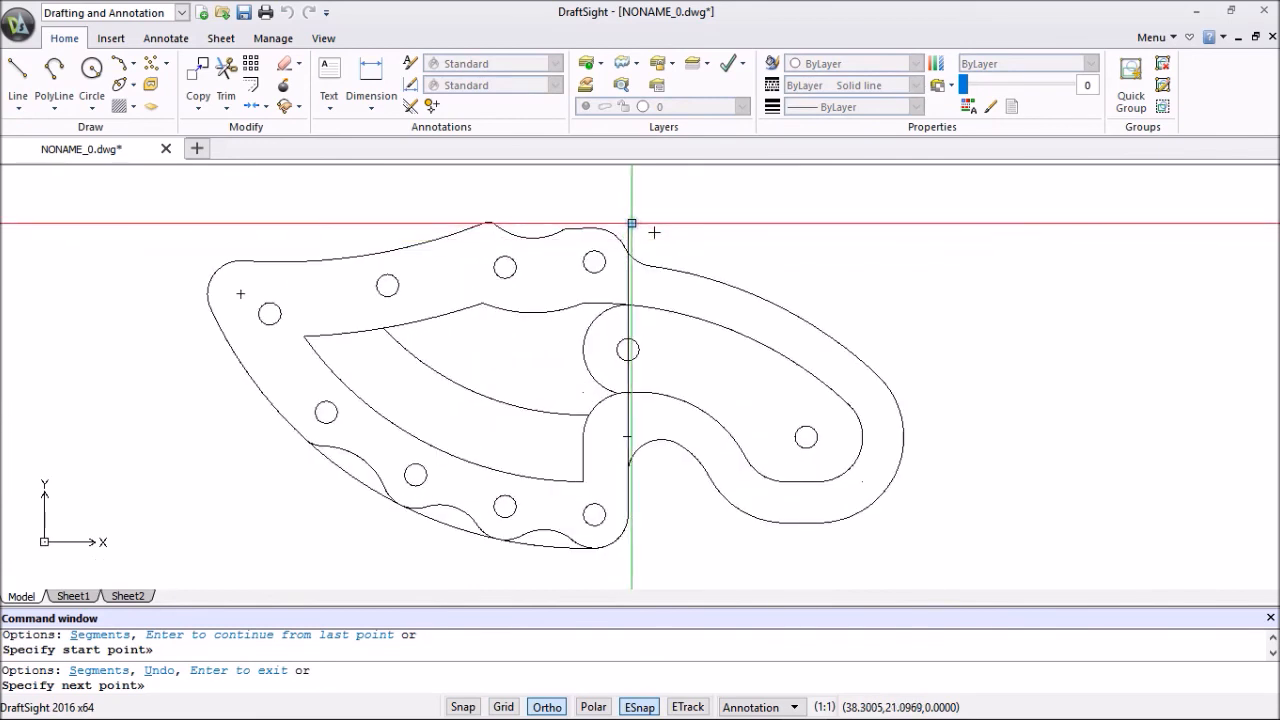
left_click(631, 222)
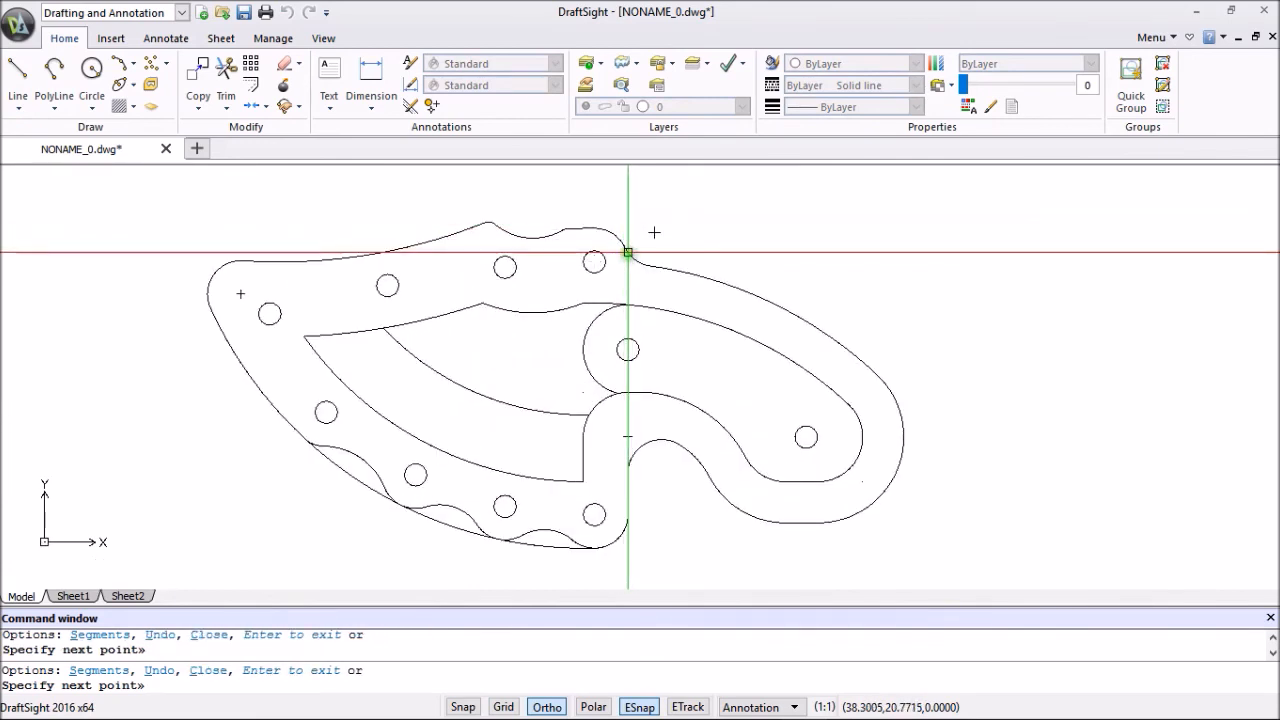
key("Escape")
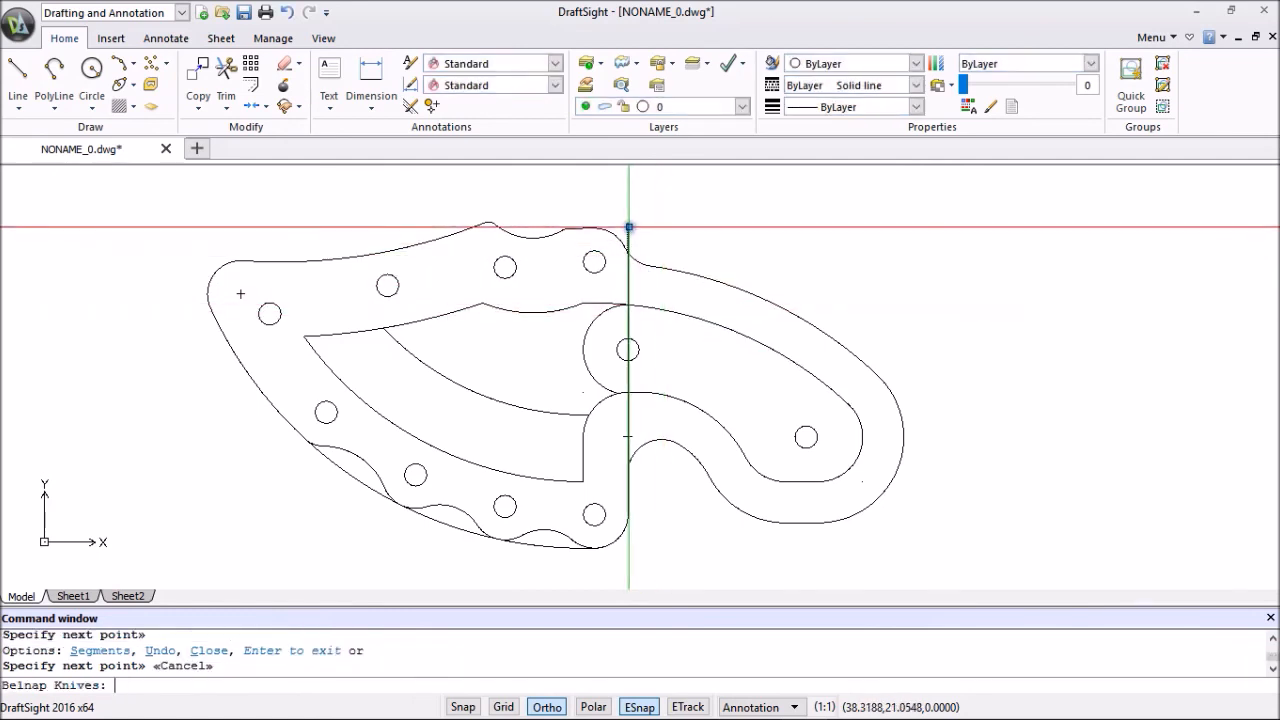
Stretch the upper ends of the overlapping vertical lines down to the junction of the two arcs on the top edge.
left_click(628, 232)
scroll(645, 230, "up", 3)
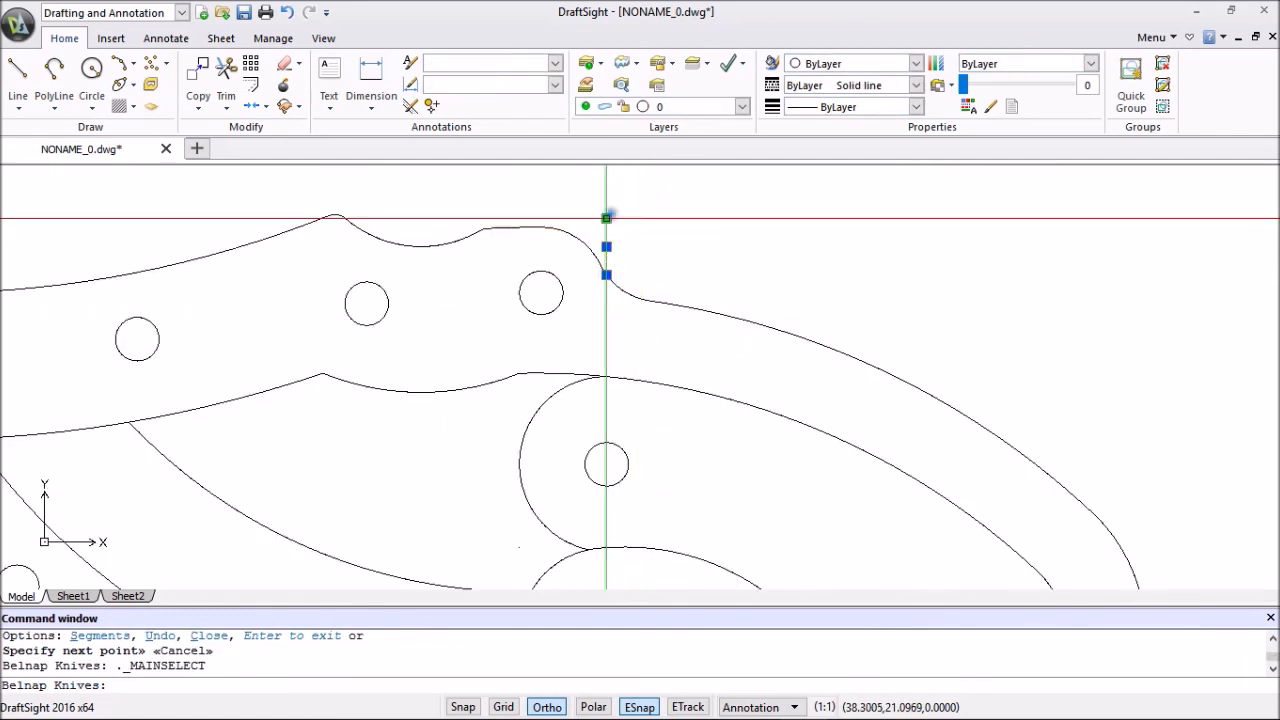
left_click(608, 218)
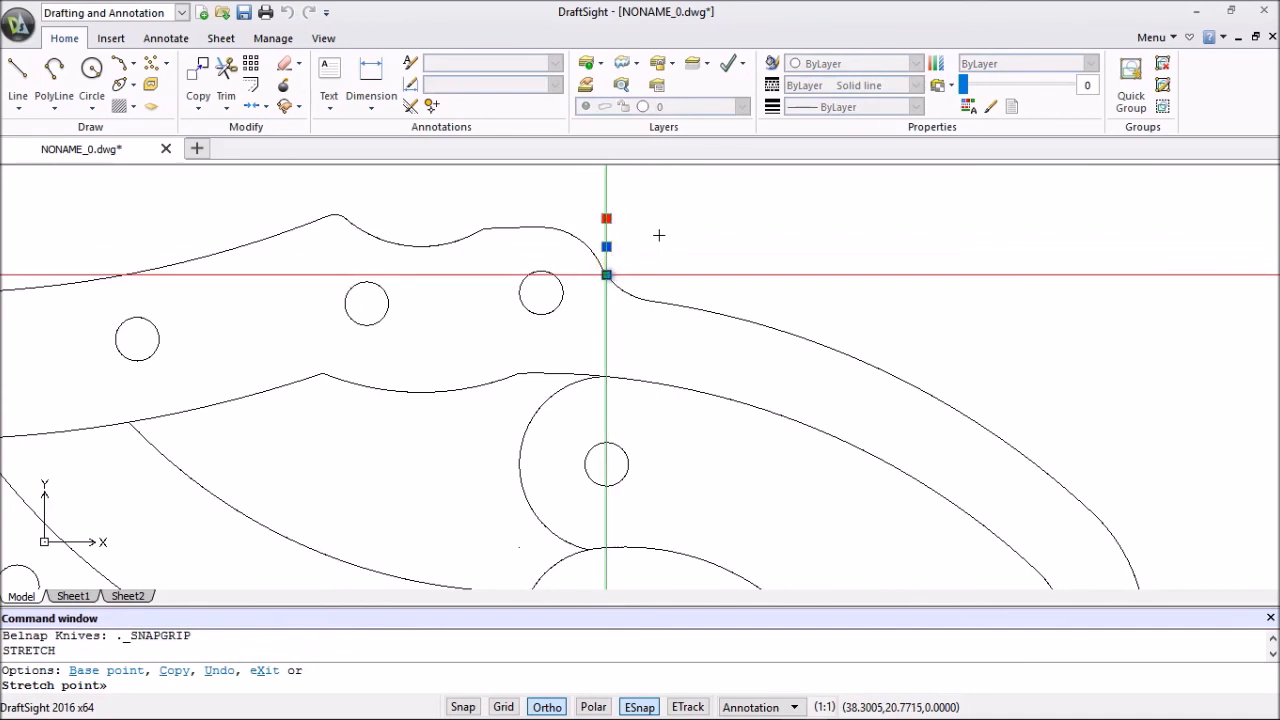
left_click(607, 274)
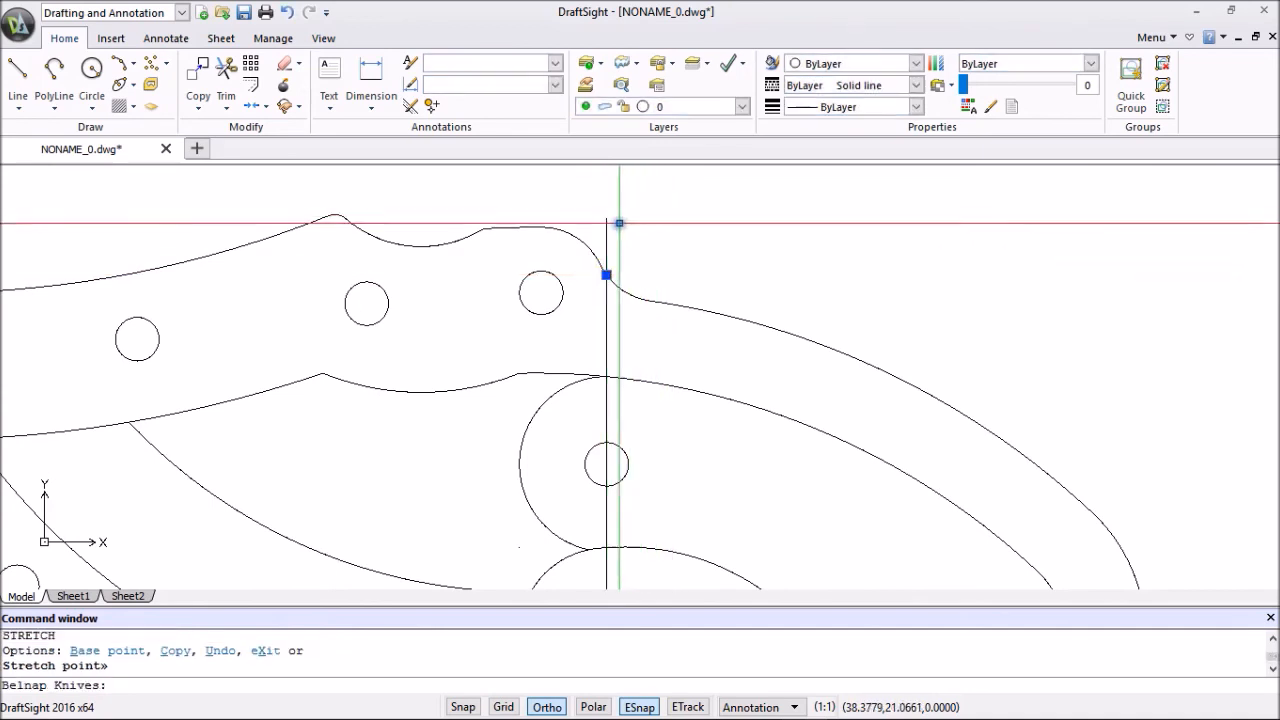
left_click(606, 218)
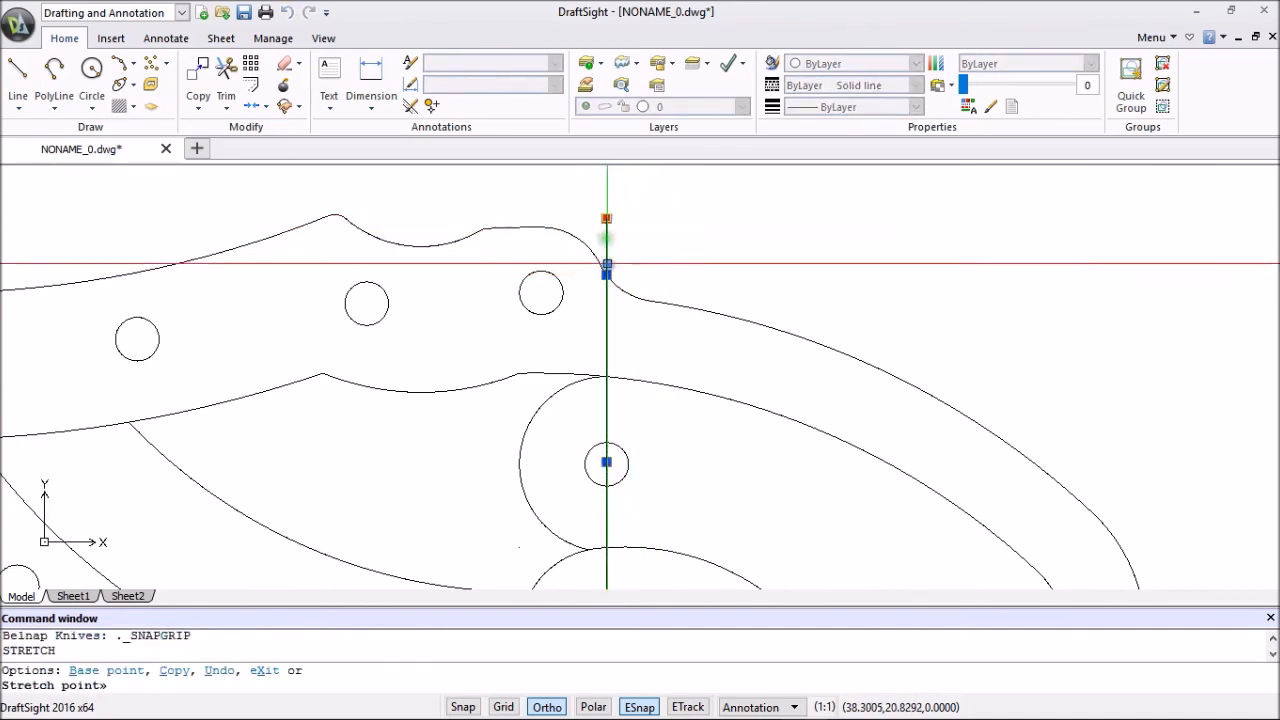
left_click(606, 274)
scroll(658, 271, "down", 3)
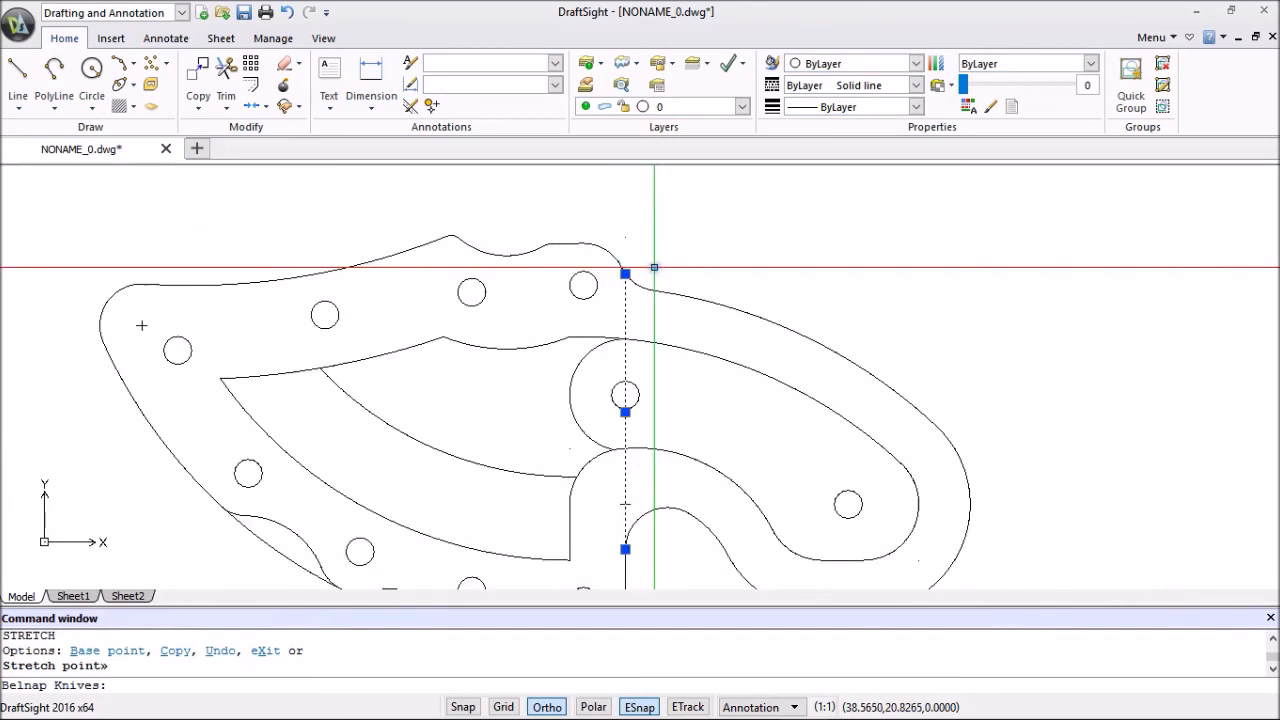
key("Escape")
Delete the handle's outer outline, its inner slot curves and the hole on the vertical line from the pasted profile.
scroll(651, 271, "down", 2)
scroll(673, 301, "up", 1)
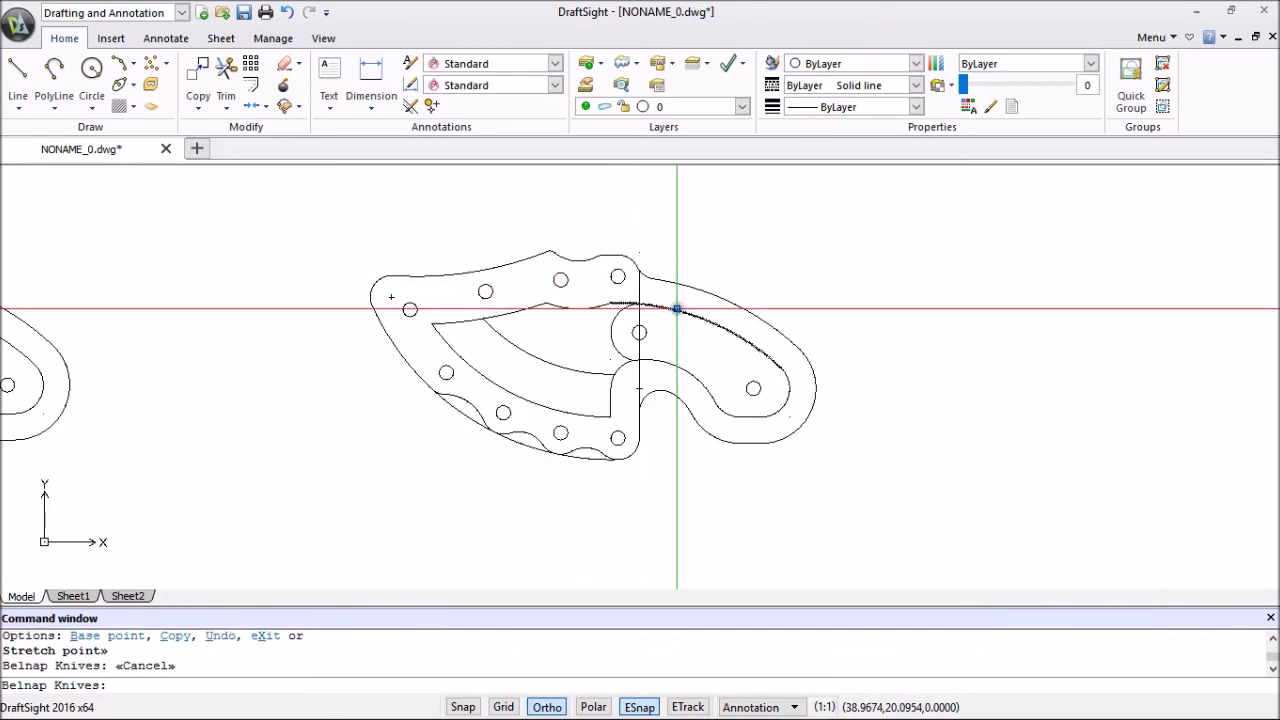
left_click(674, 304)
left_click(647, 331)
left_click(677, 365)
left_click(732, 416)
left_click(752, 416)
left_click(788, 412)
left_click(790, 401)
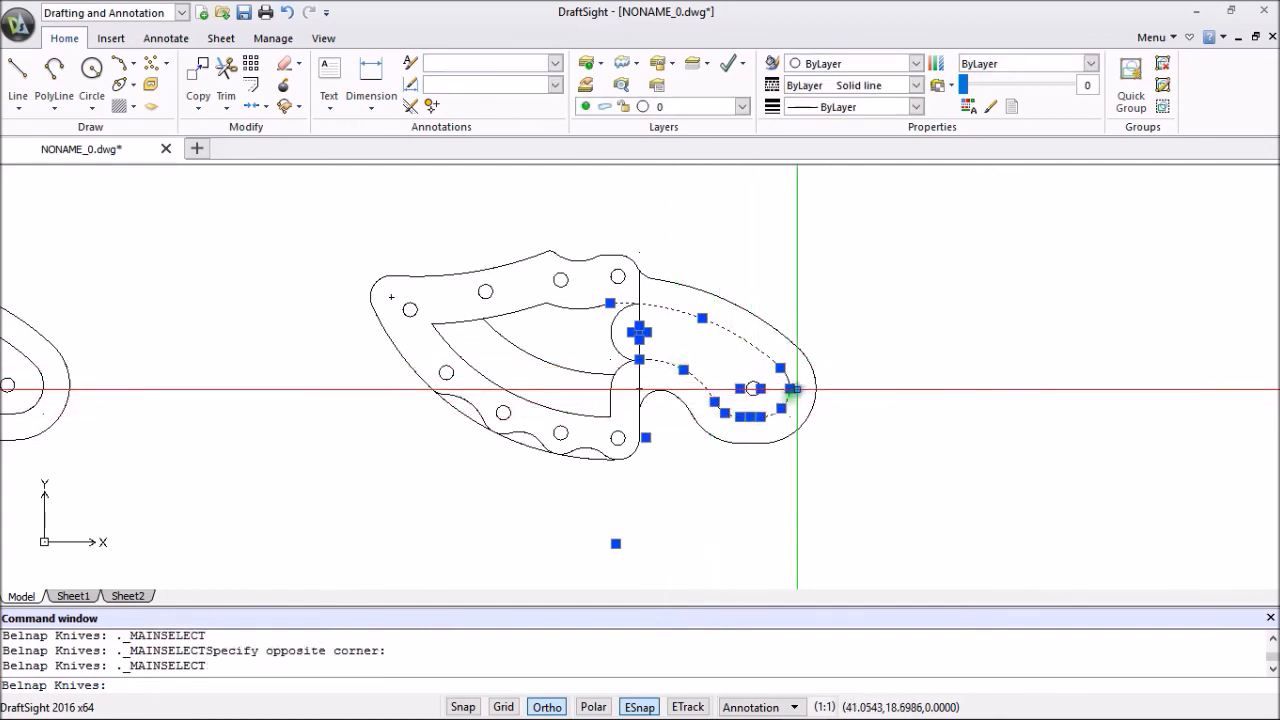
left_click(785, 390)
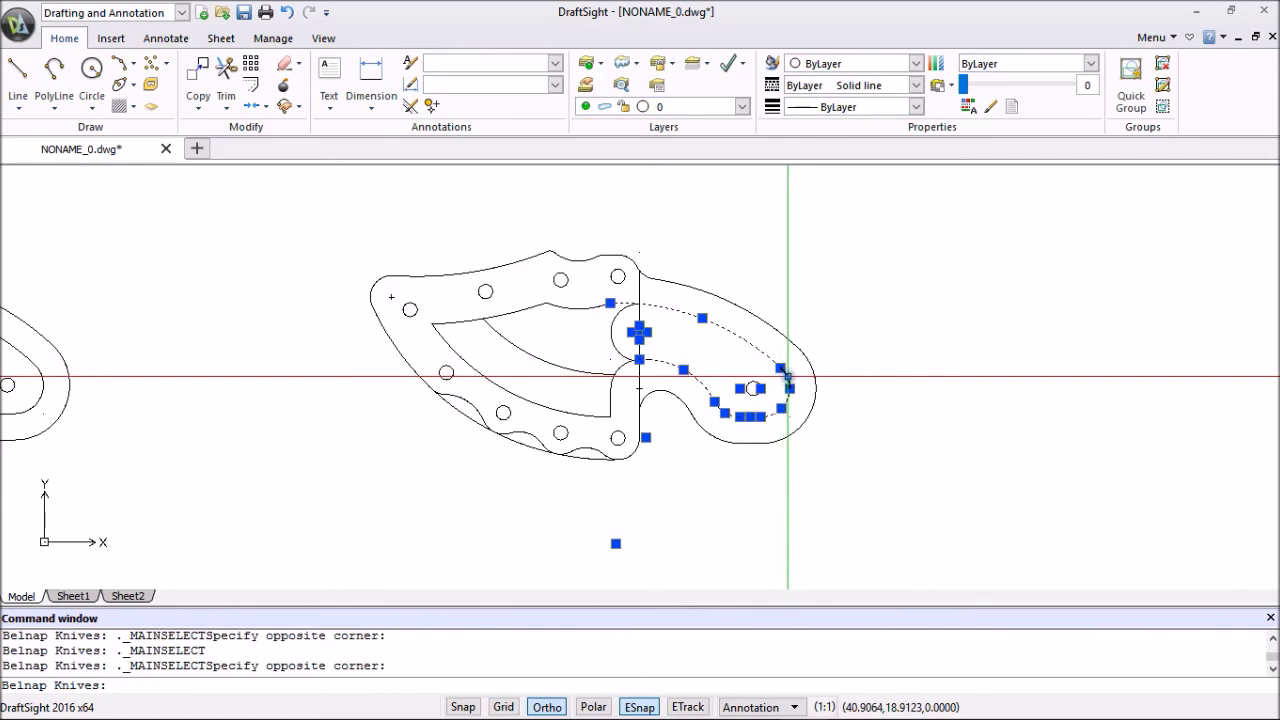
left_click(797, 349)
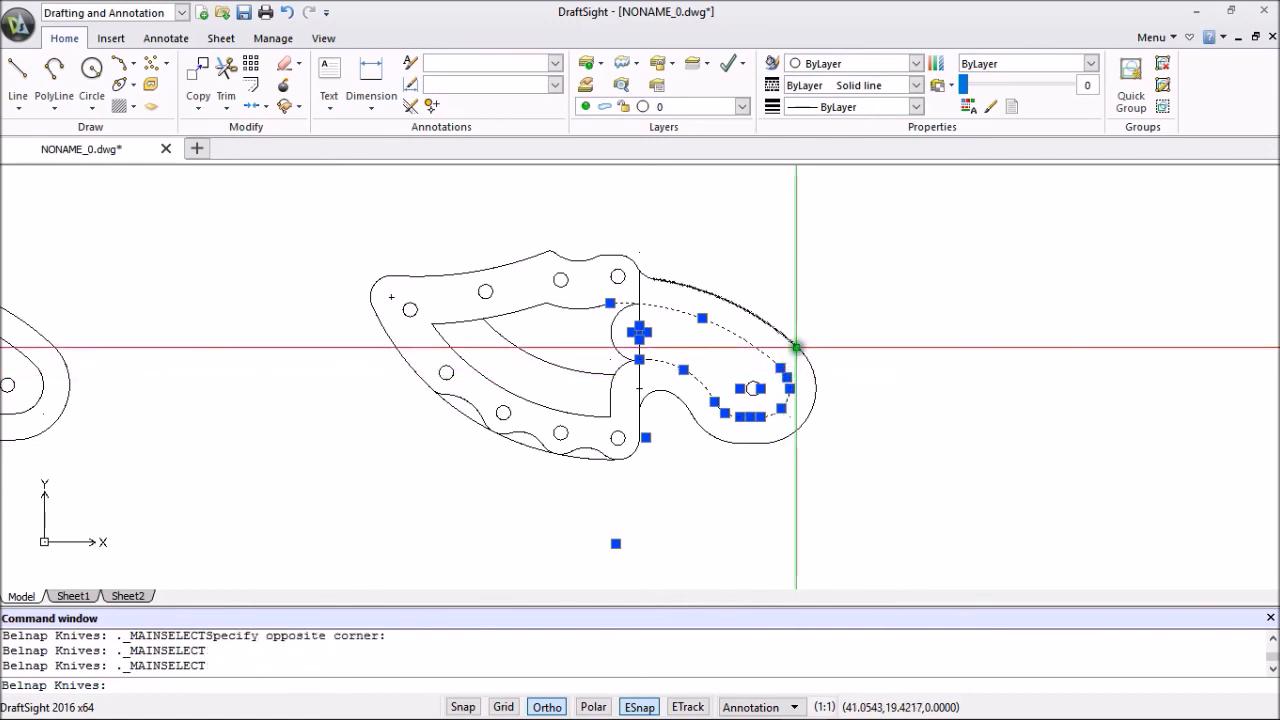
left_click(811, 396)
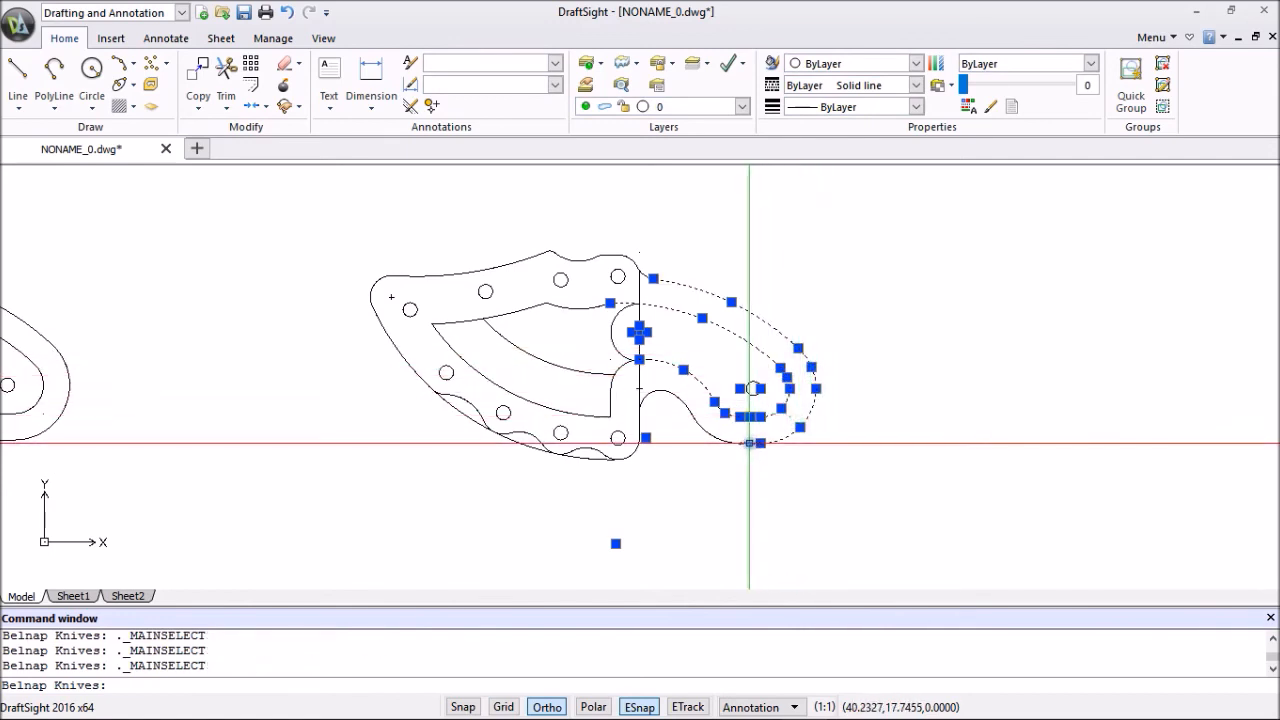
left_click(689, 412)
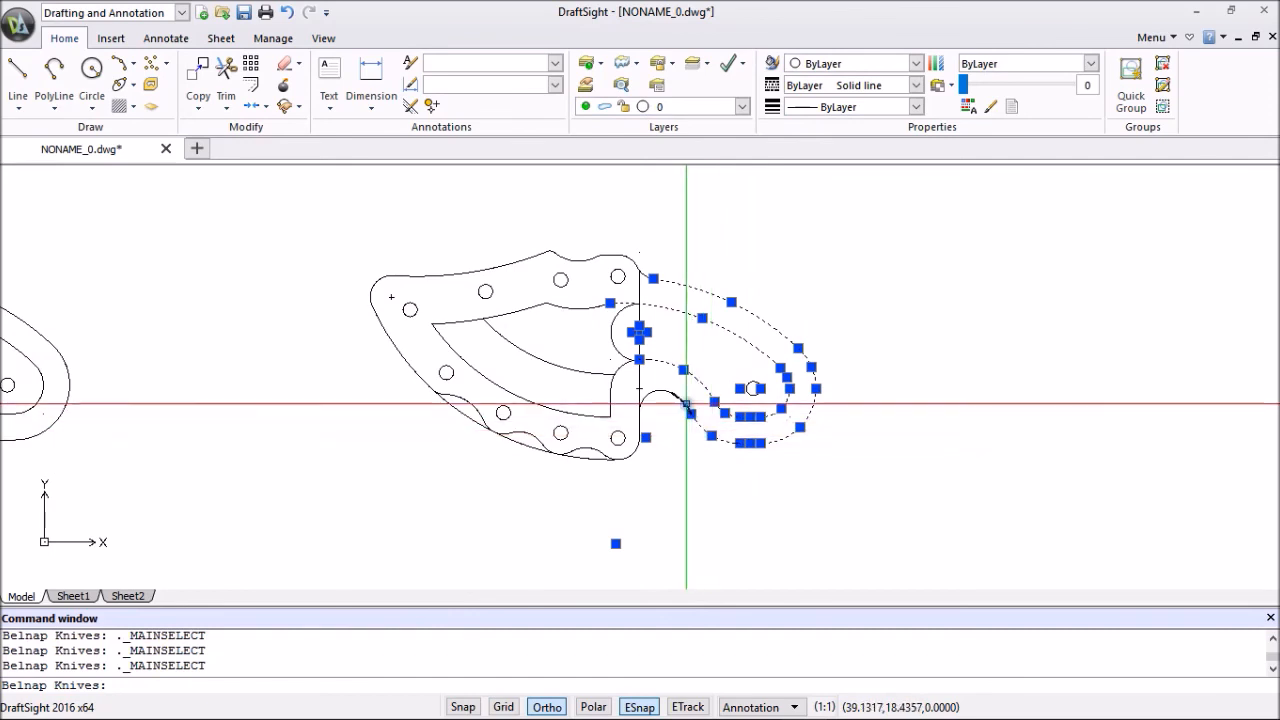
right_click(684, 441)
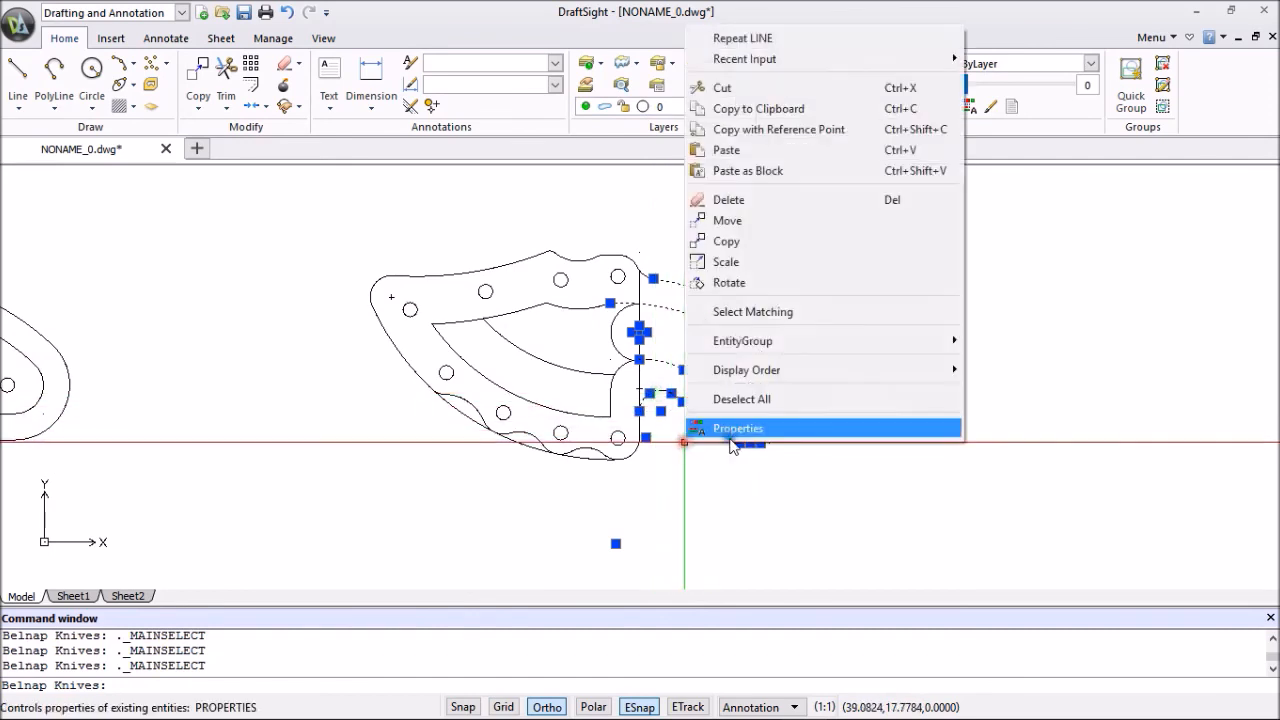
left_click(741, 203)
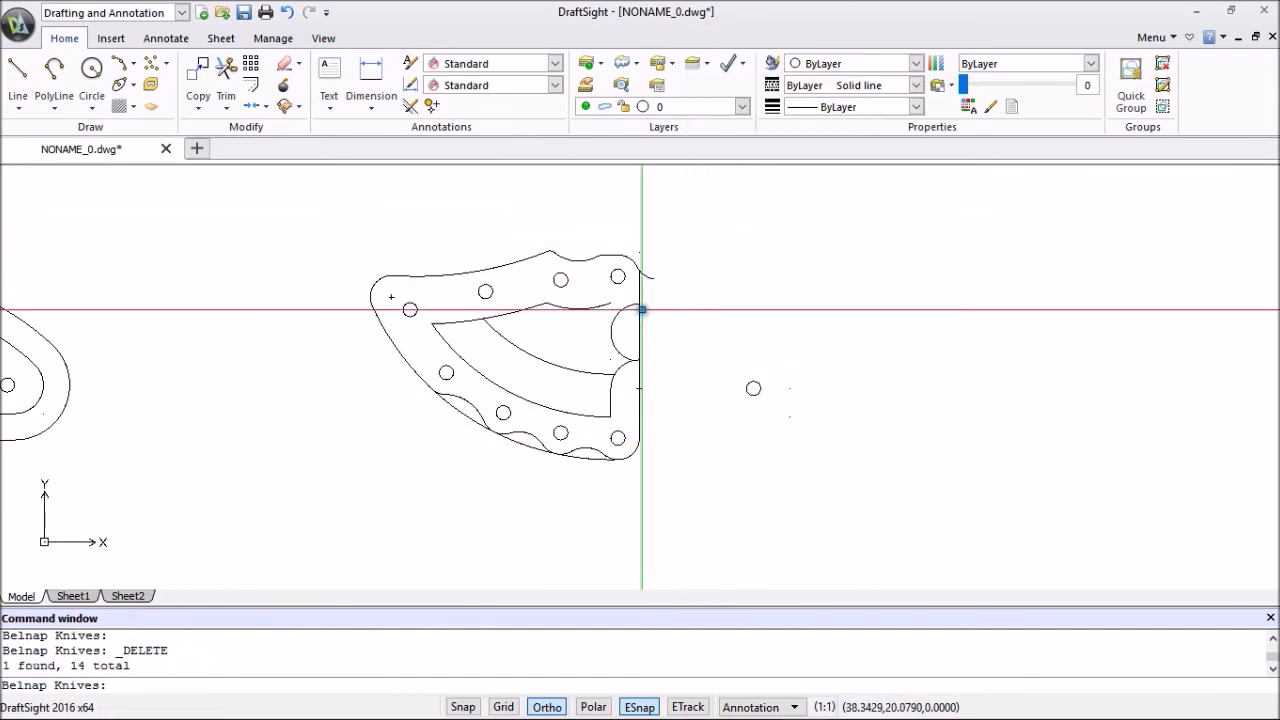
Delete the leftover arc beyond the vertical line and all inner cutout curves inside the blade-side outline.
left_click(650, 280)
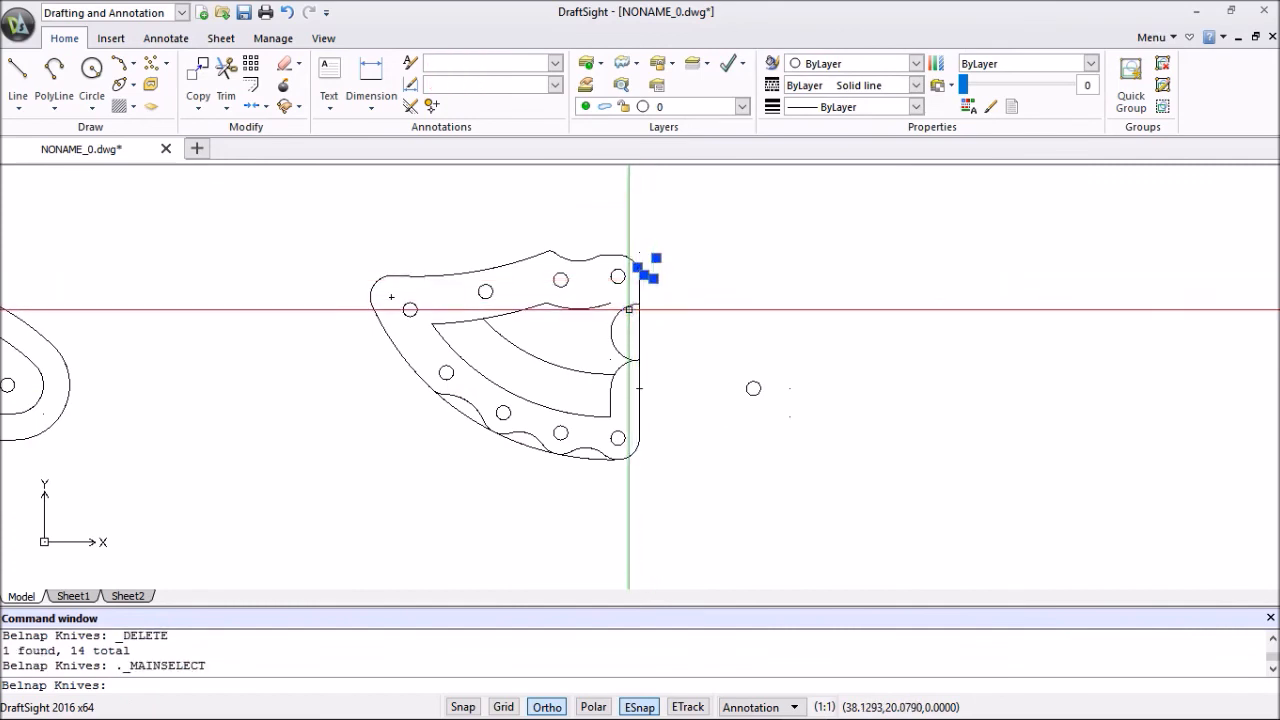
double_click(629, 309)
left_click(626, 306)
left_click(570, 306)
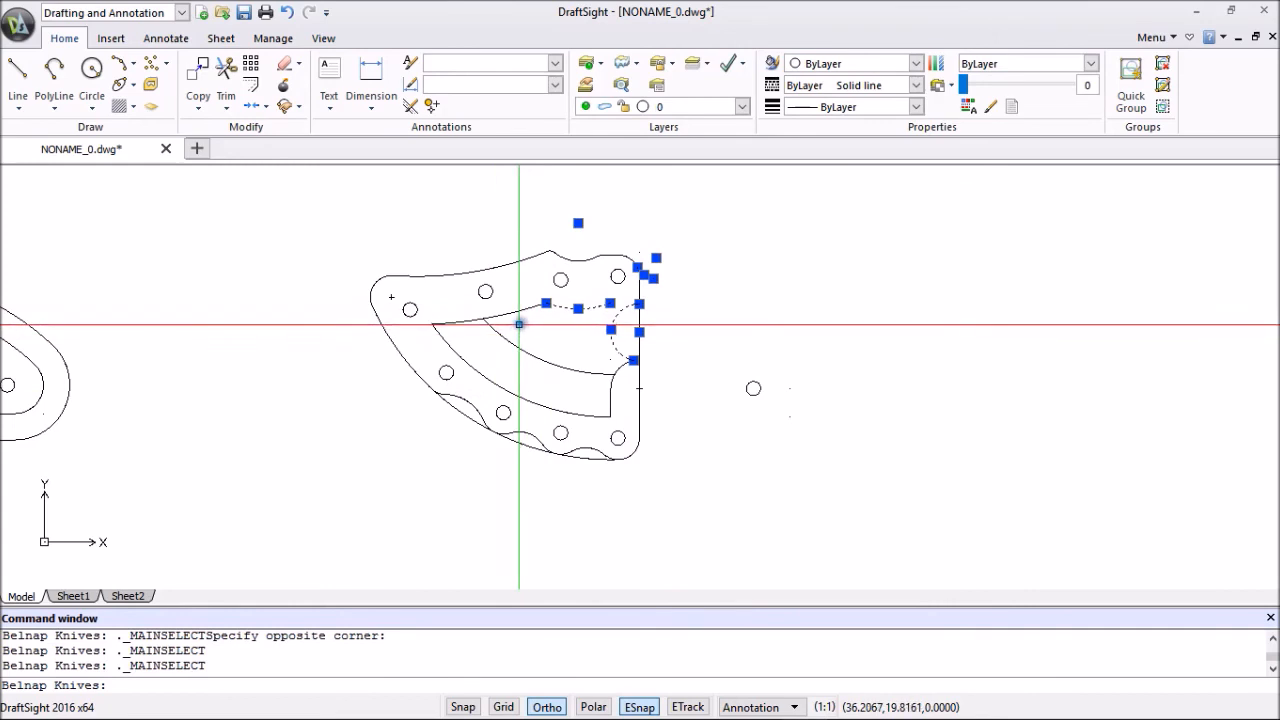
left_click(521, 310)
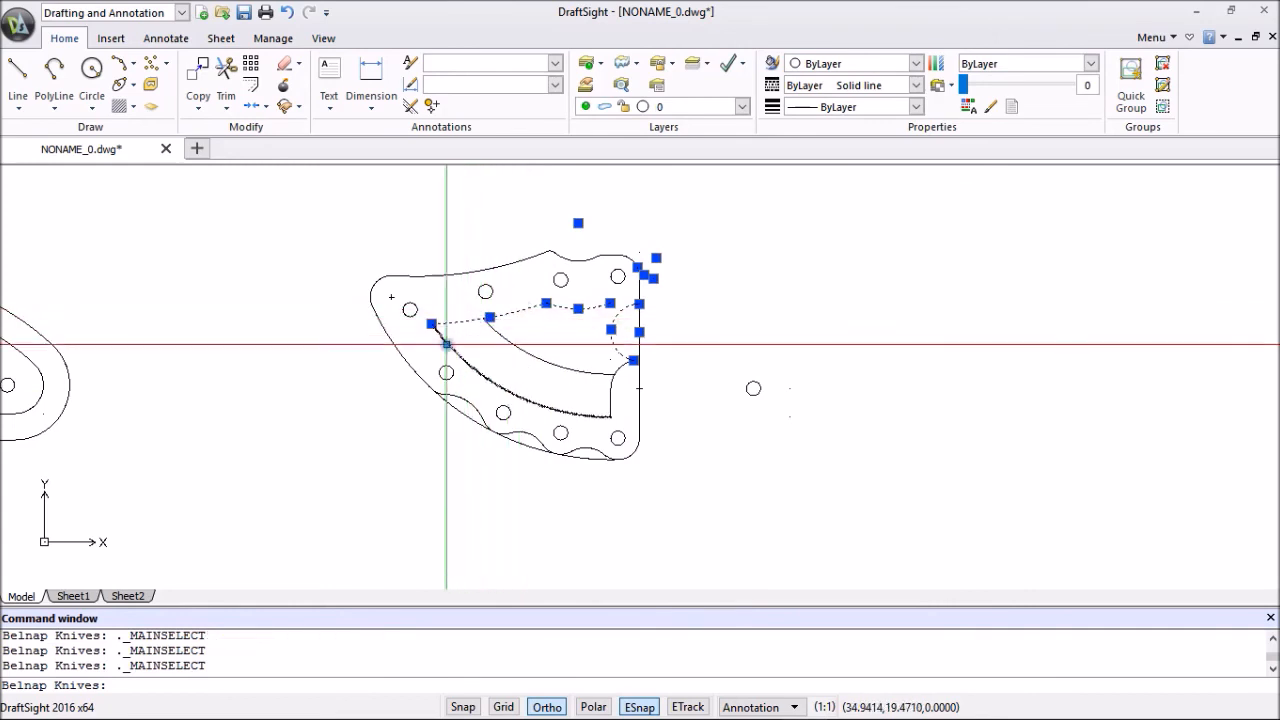
left_click(447, 344)
left_click(550, 364)
left_click(609, 402)
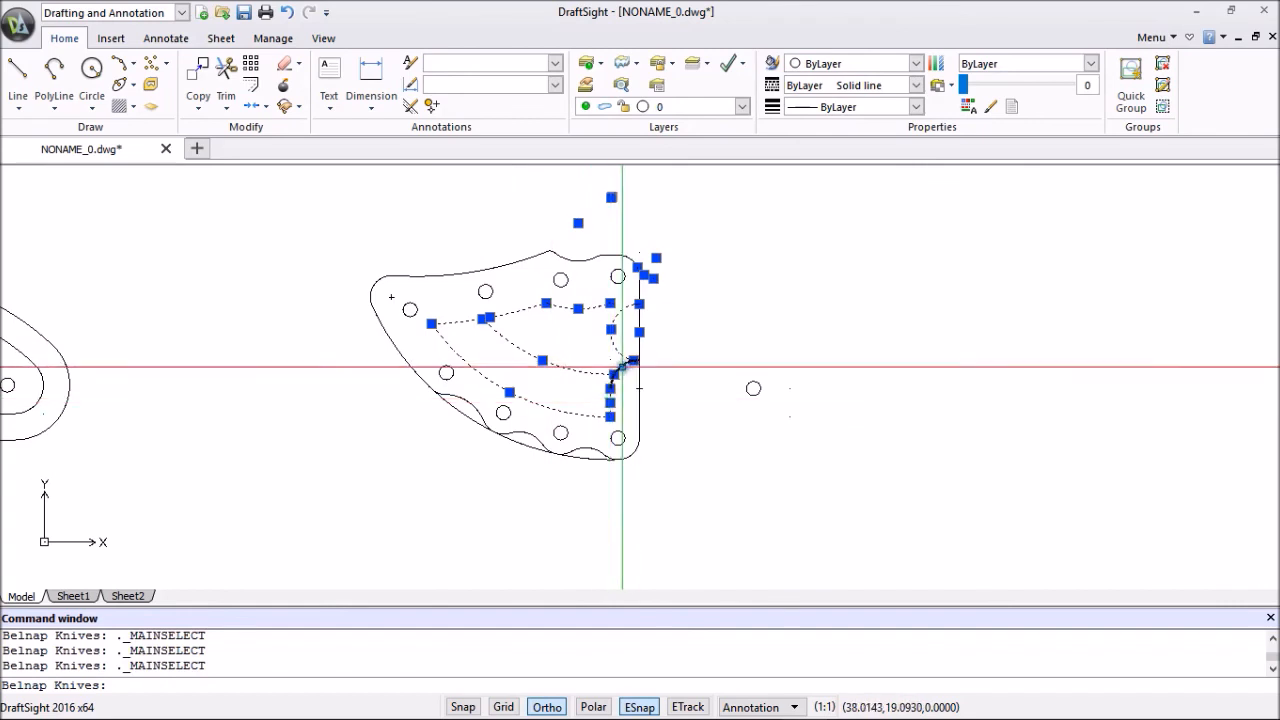
right_click(746, 331)
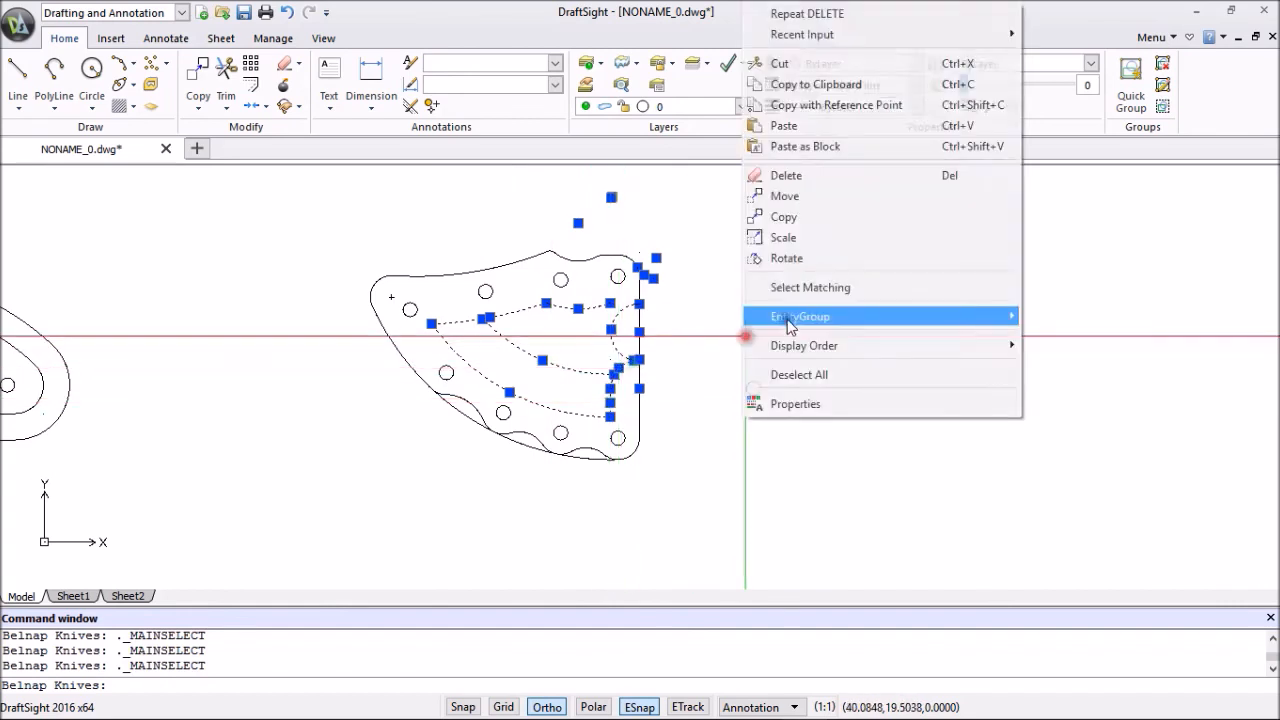
left_click(789, 174)
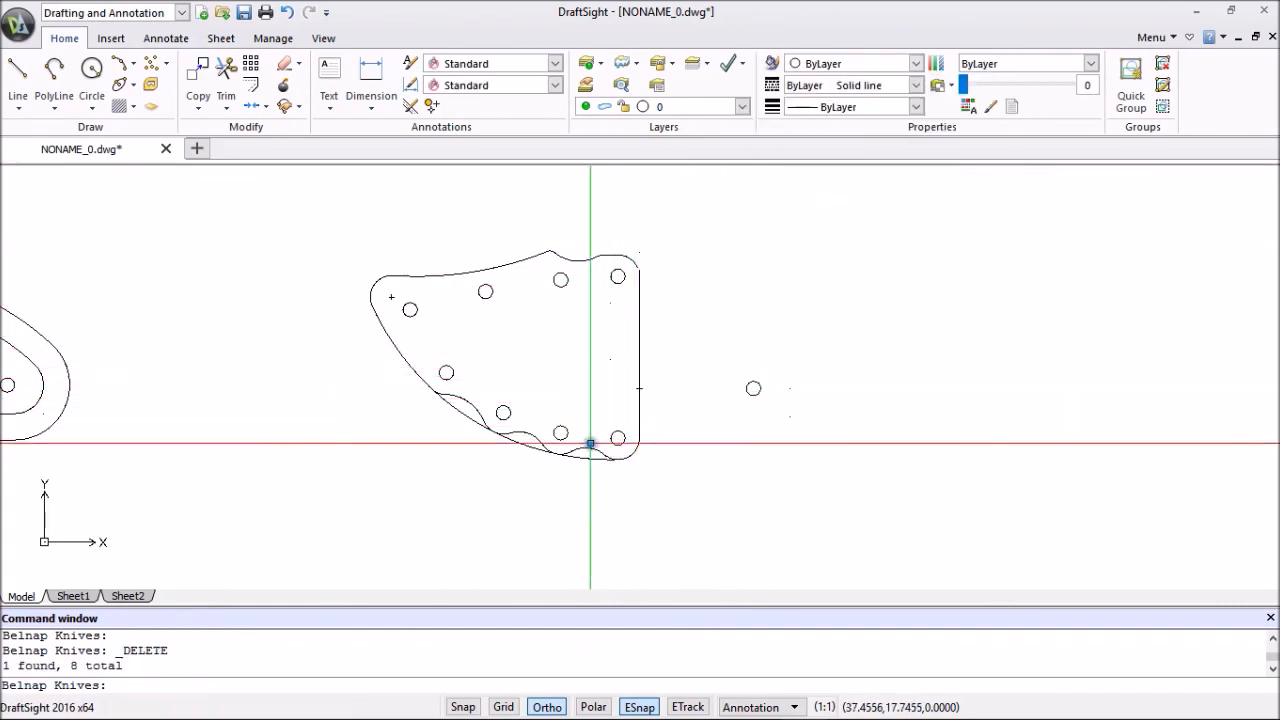
Trim the long lower curve away where it crosses the three scallops, leaving the wavy edge as the outline.
scroll(595, 464, "up", 2)
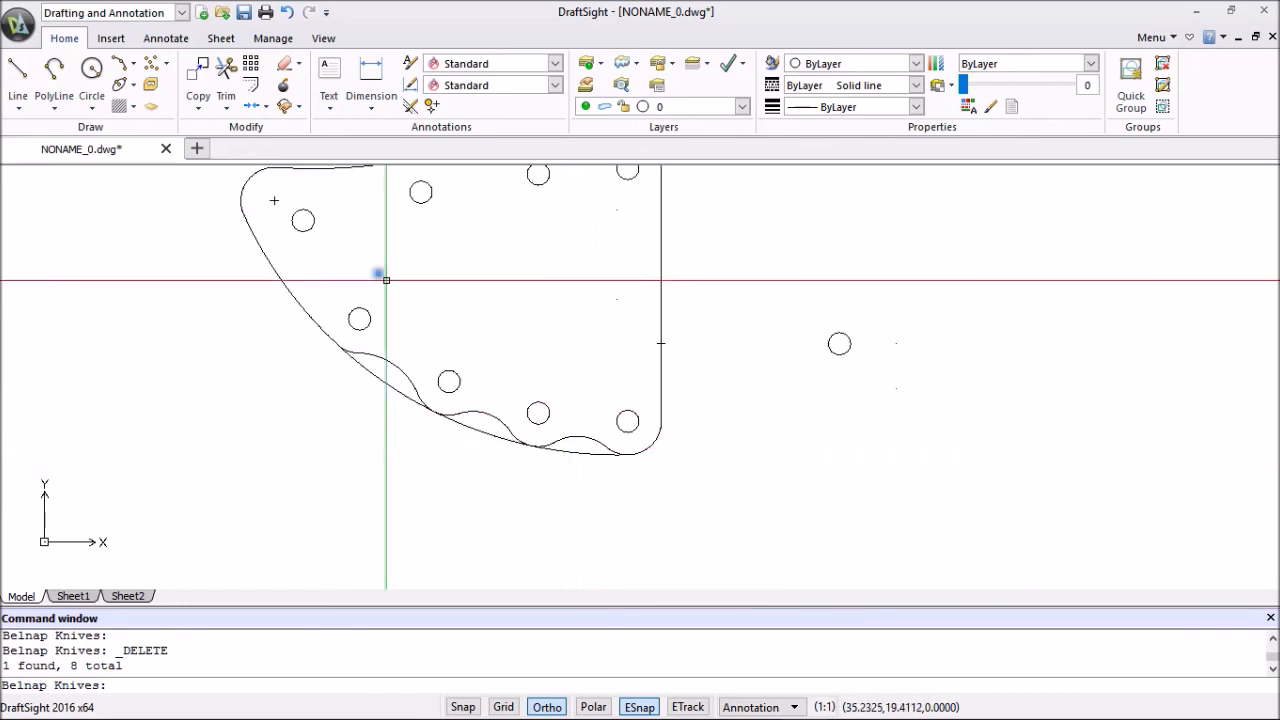
left_click(226, 70)
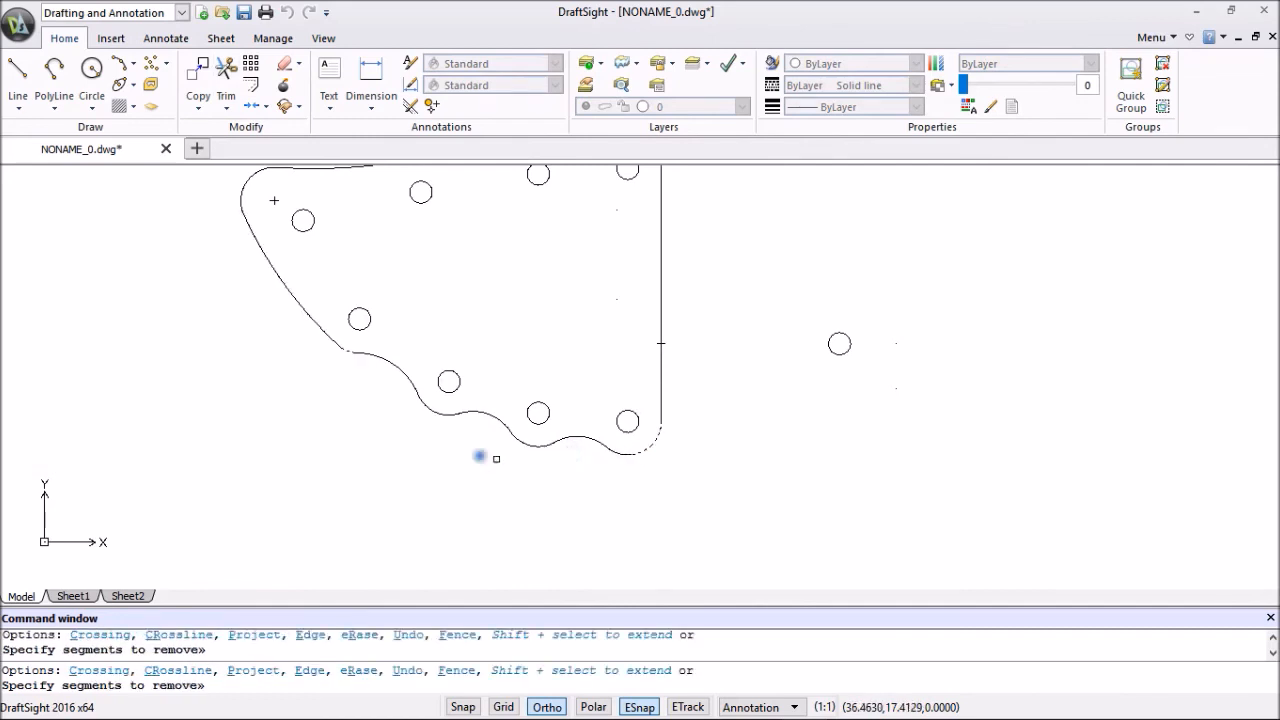
scroll(360, 320, "up", 6)
key("Escape")
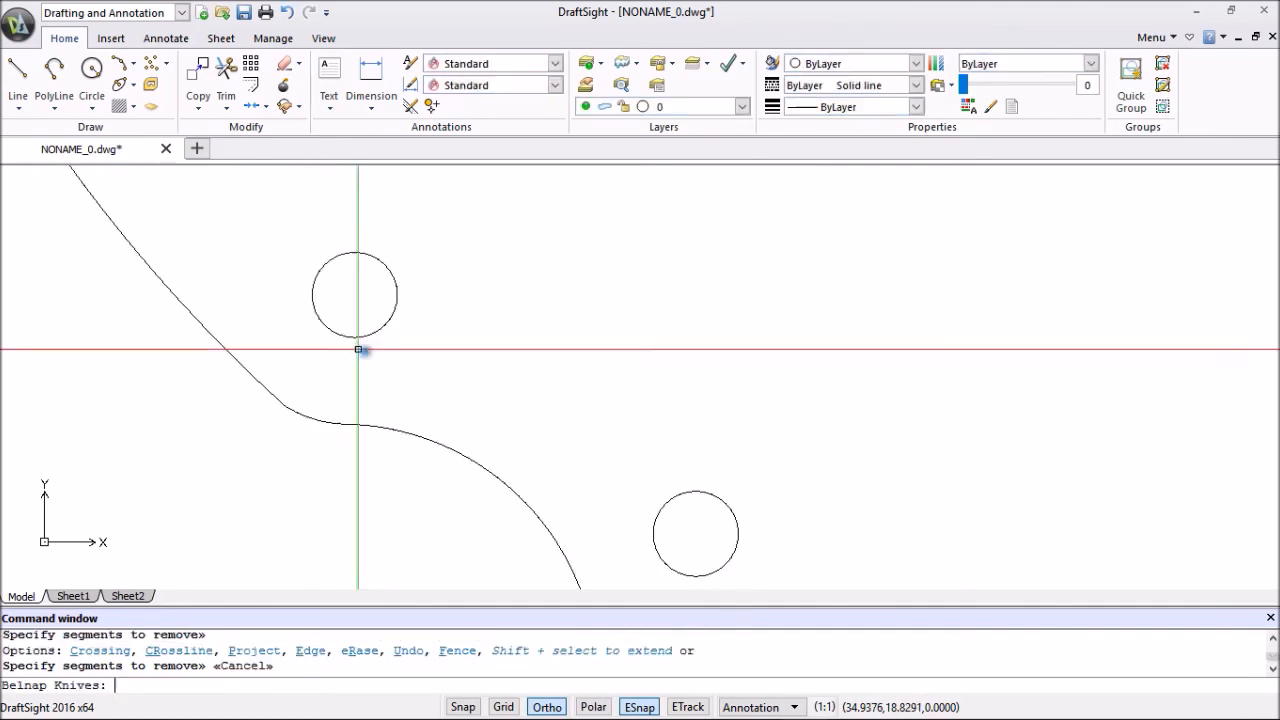
Delete the stray circle and the leftover points beside the new scalloped plate.
scroll(538, 357, "down", 8)
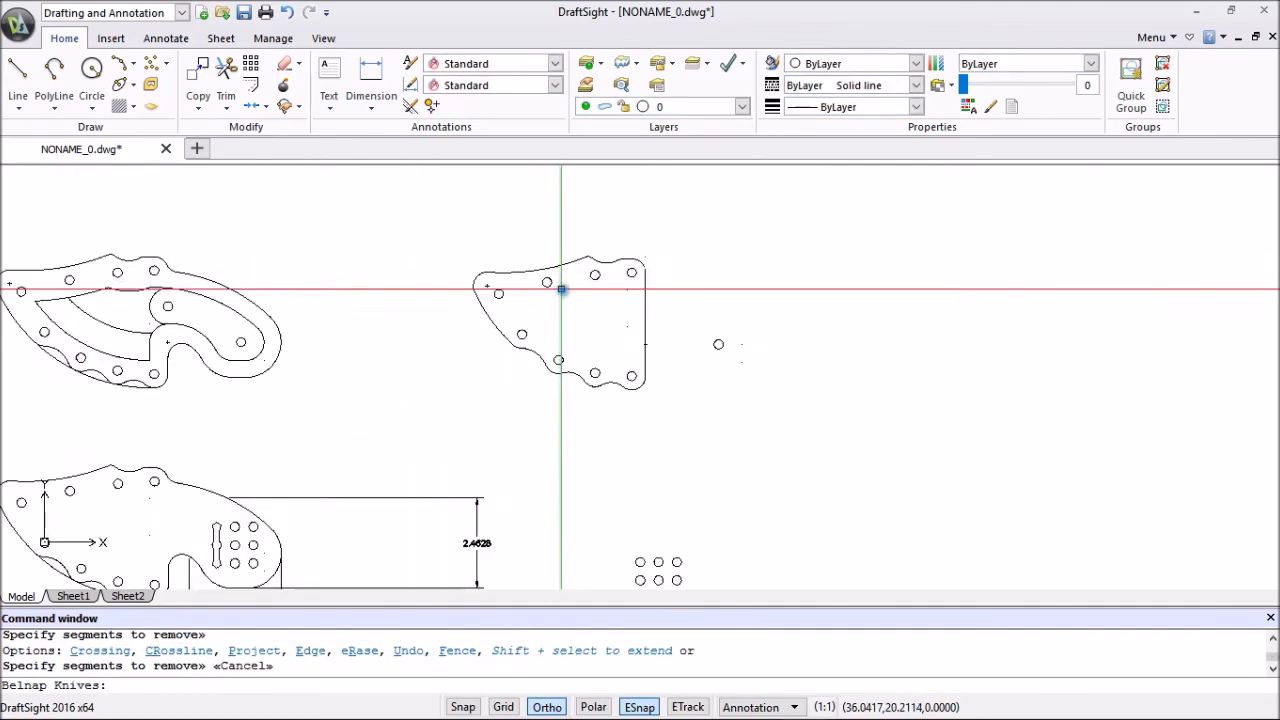
left_click(679, 314)
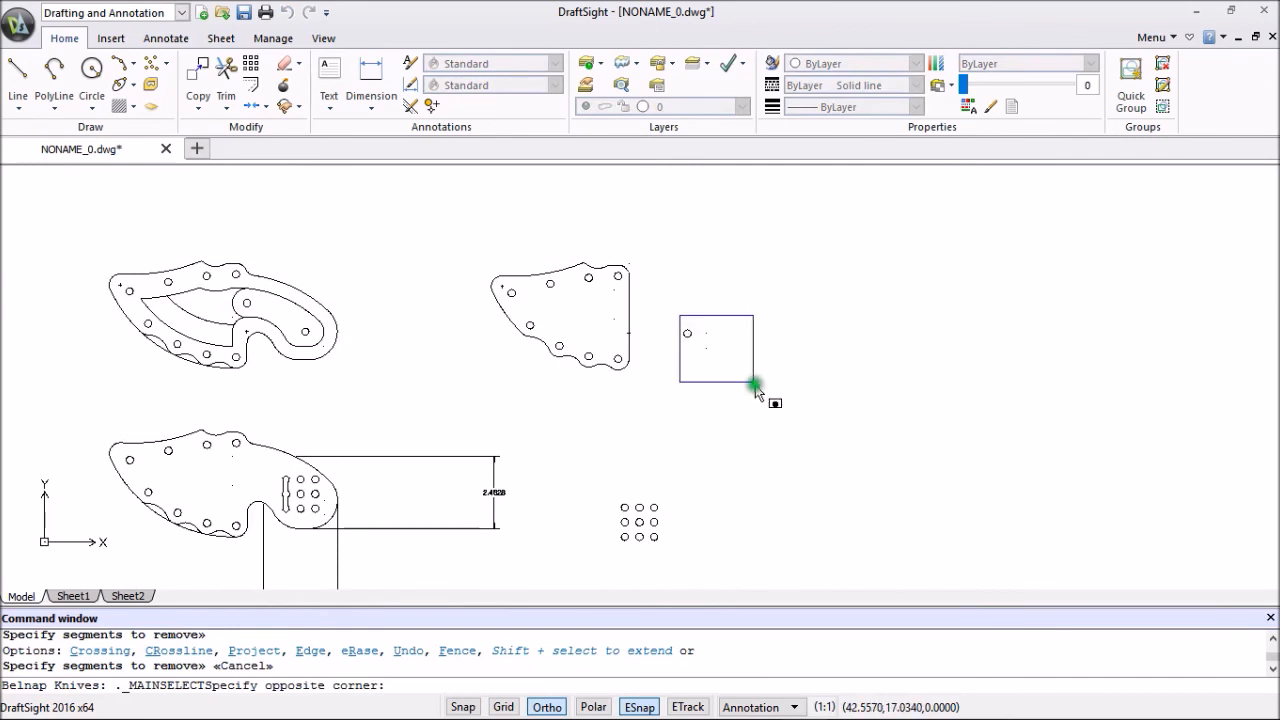
left_click(755, 384)
right_click(791, 354)
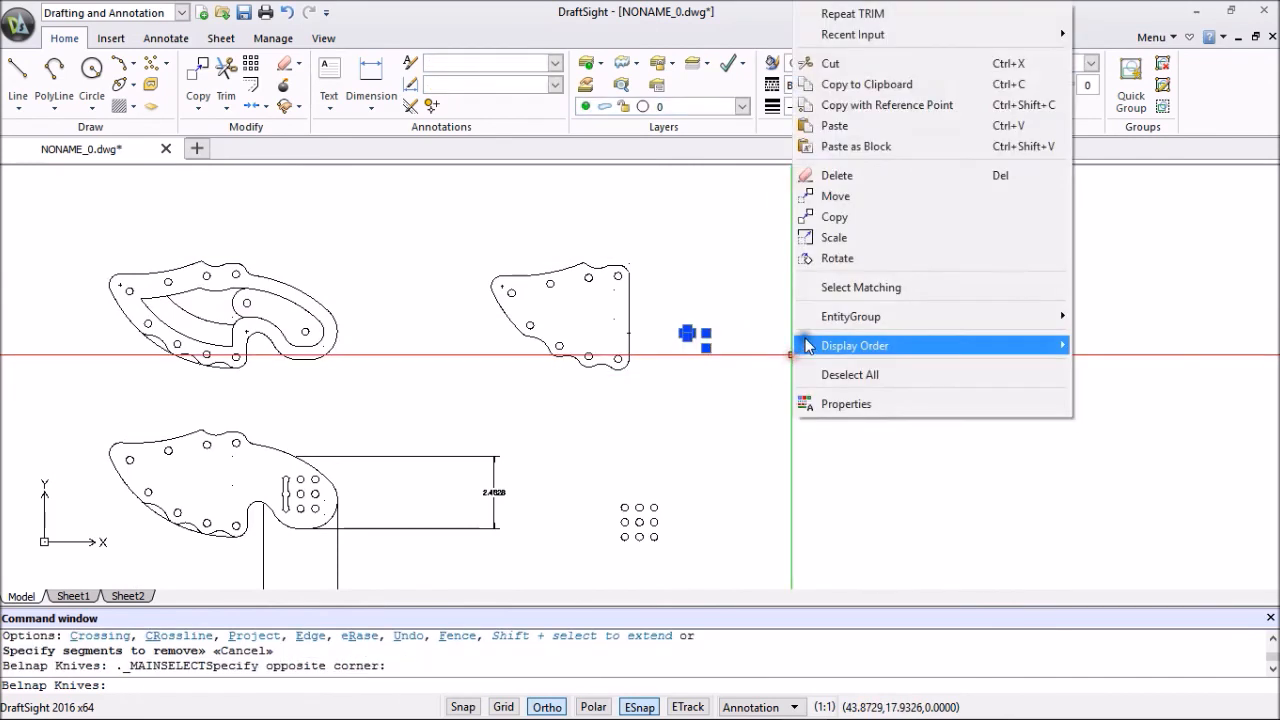
left_click(866, 178)
scroll(646, 305, "down", 3)
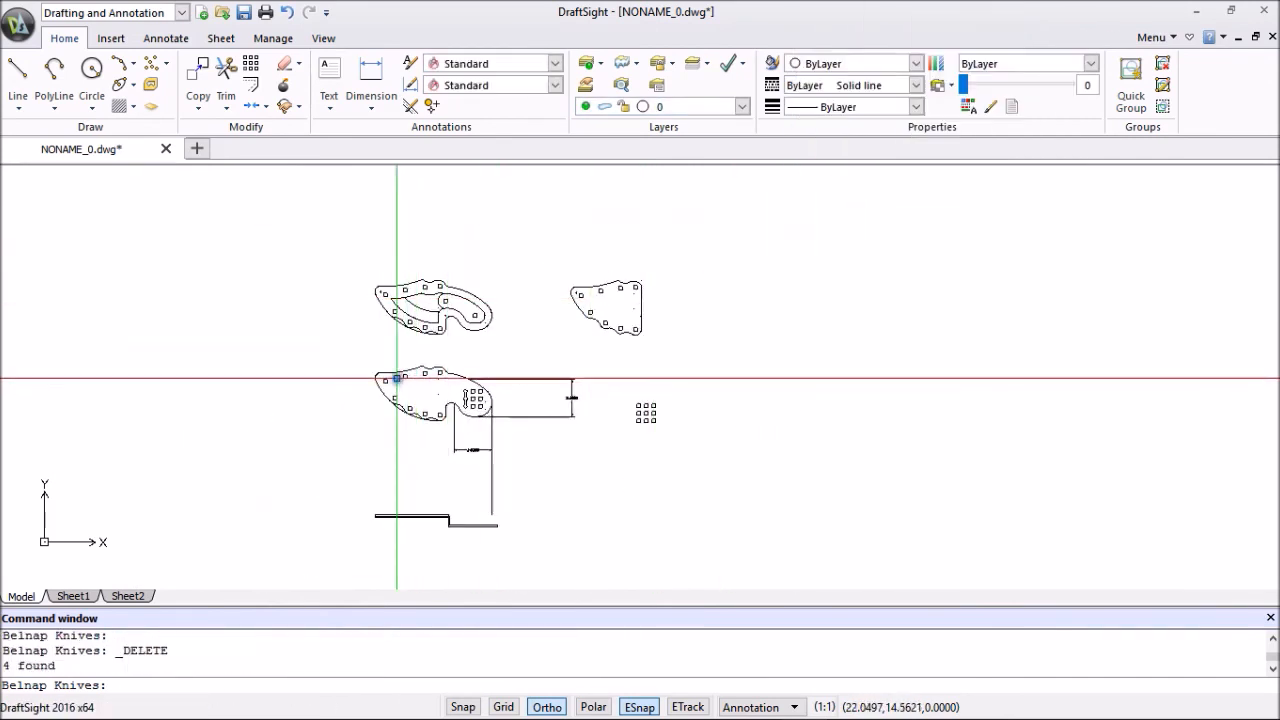
scroll(435, 413, "up", 5)
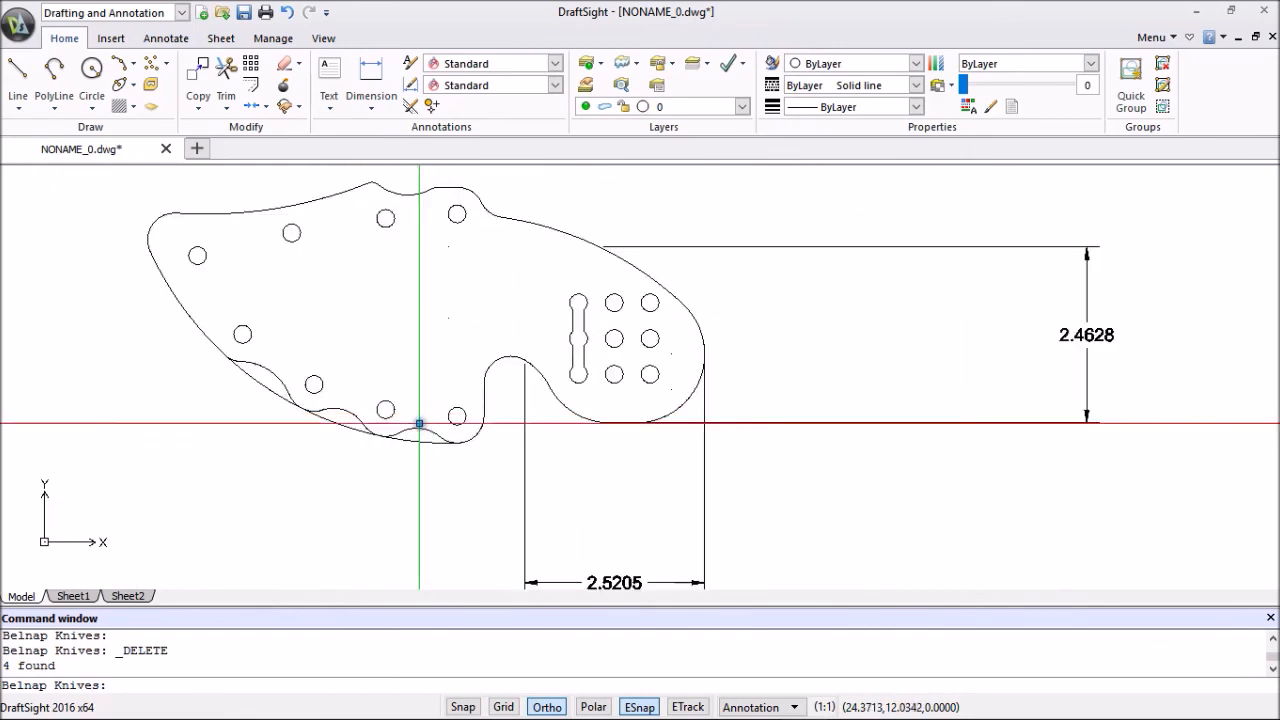
scroll(432, 429, "up", 3)
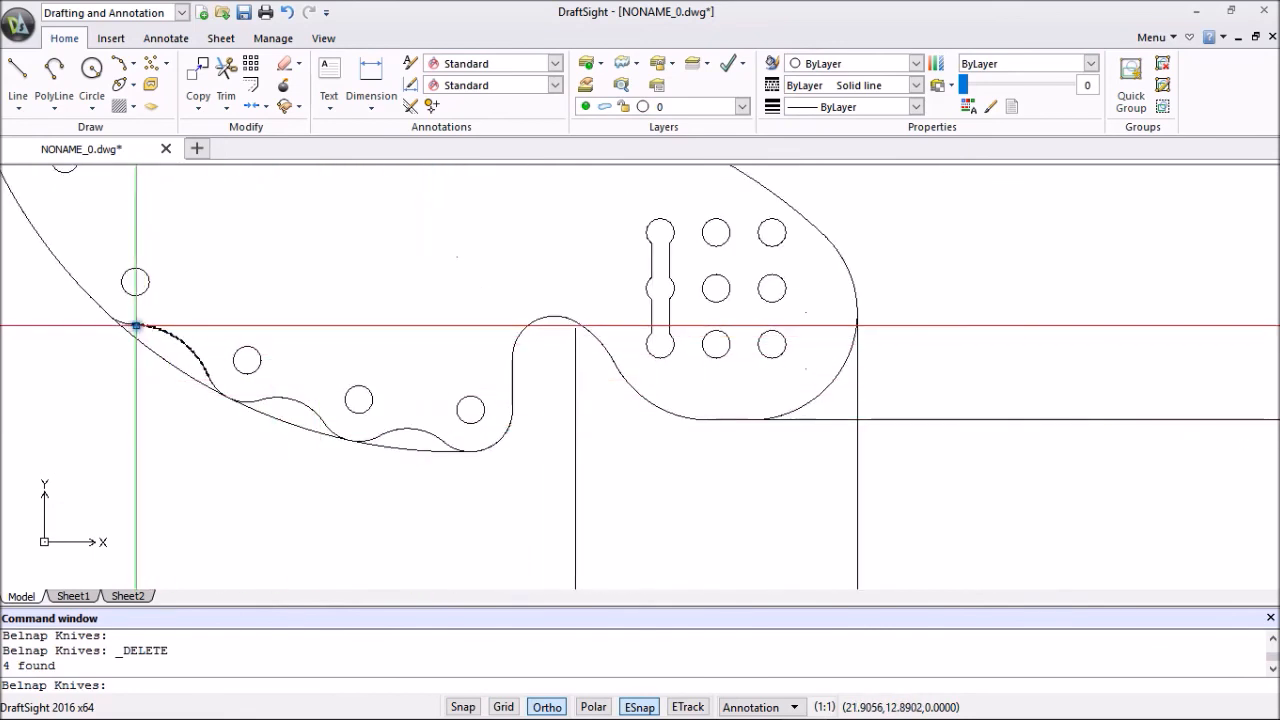
left_click(165, 333)
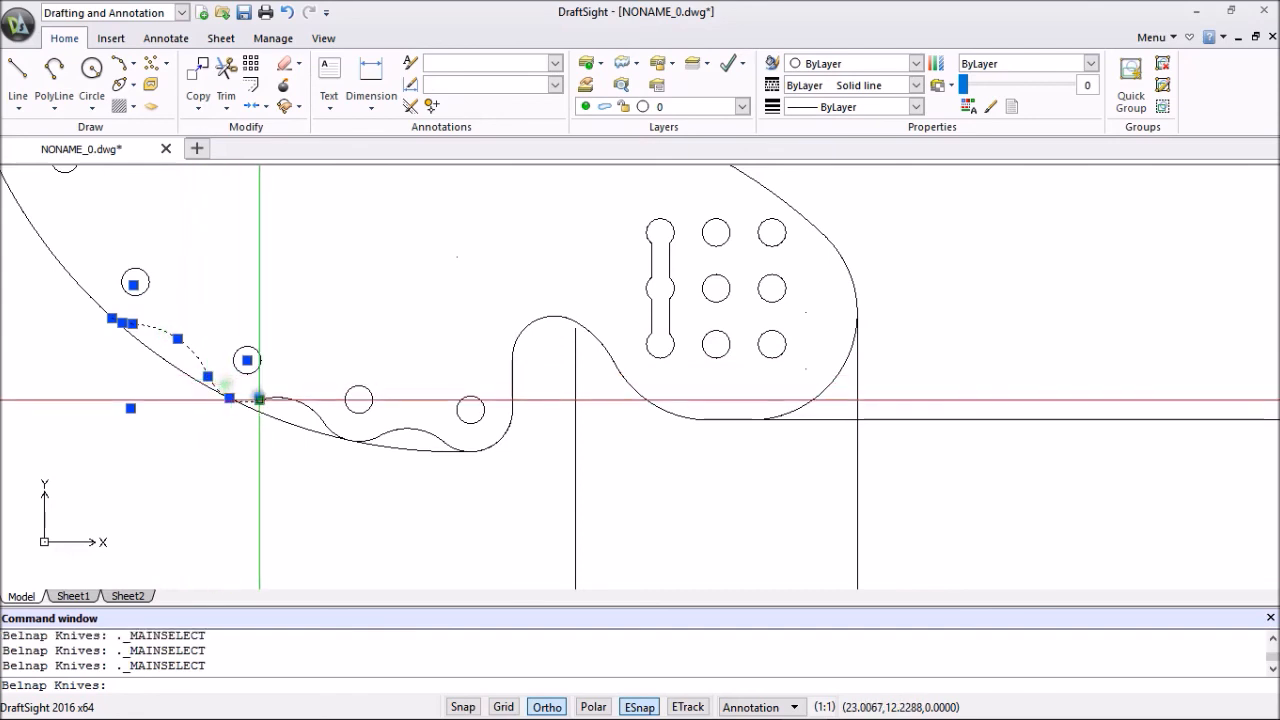
left_click(280, 398)
left_click(331, 430)
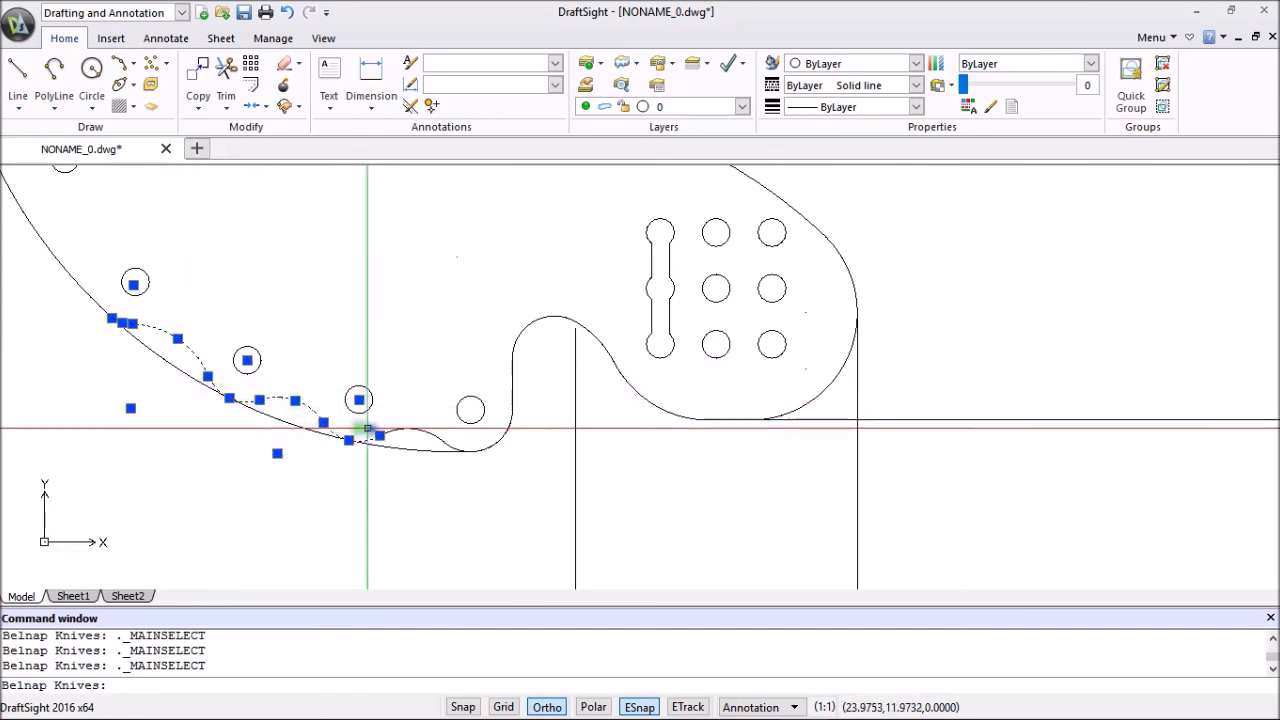
left_click(399, 430)
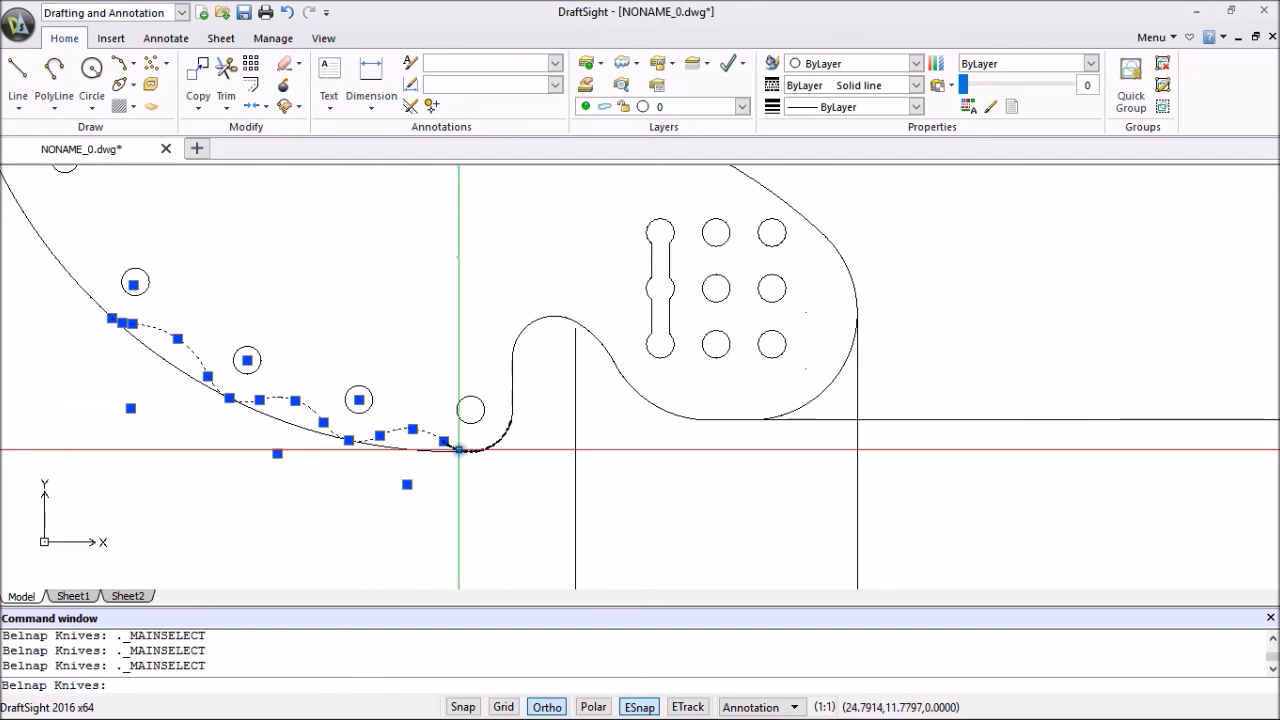
left_click(457, 449)
right_click(420, 322)
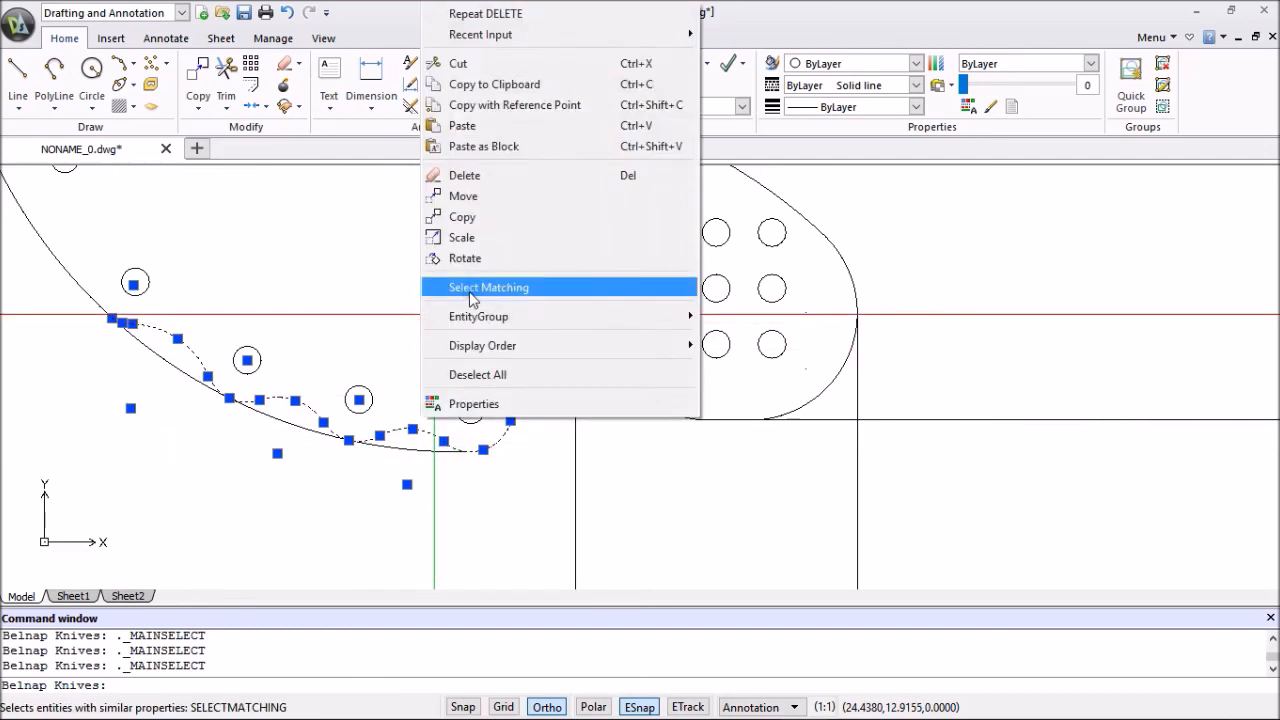
key("Escape")
key("Escape")
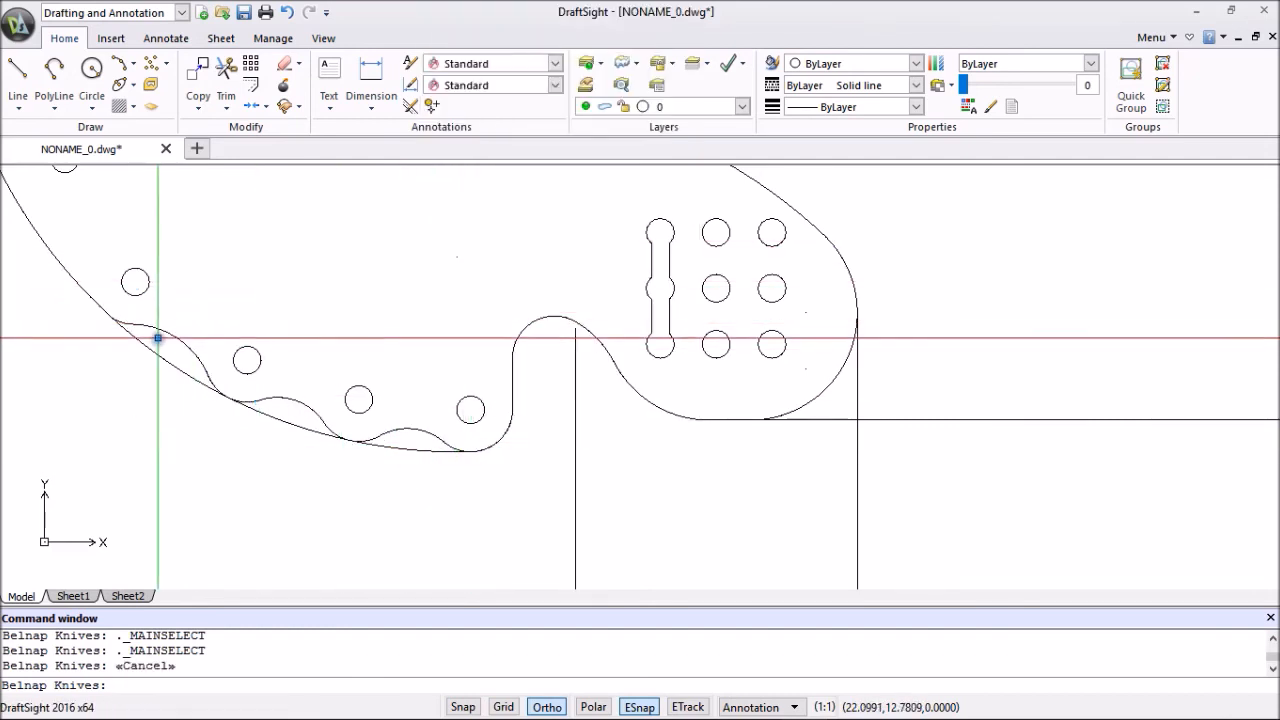
Delete the chain of scallop arcs along the lower edge of the middle profile, keeping the long smooth curve and the corner arc.
left_click(132, 323)
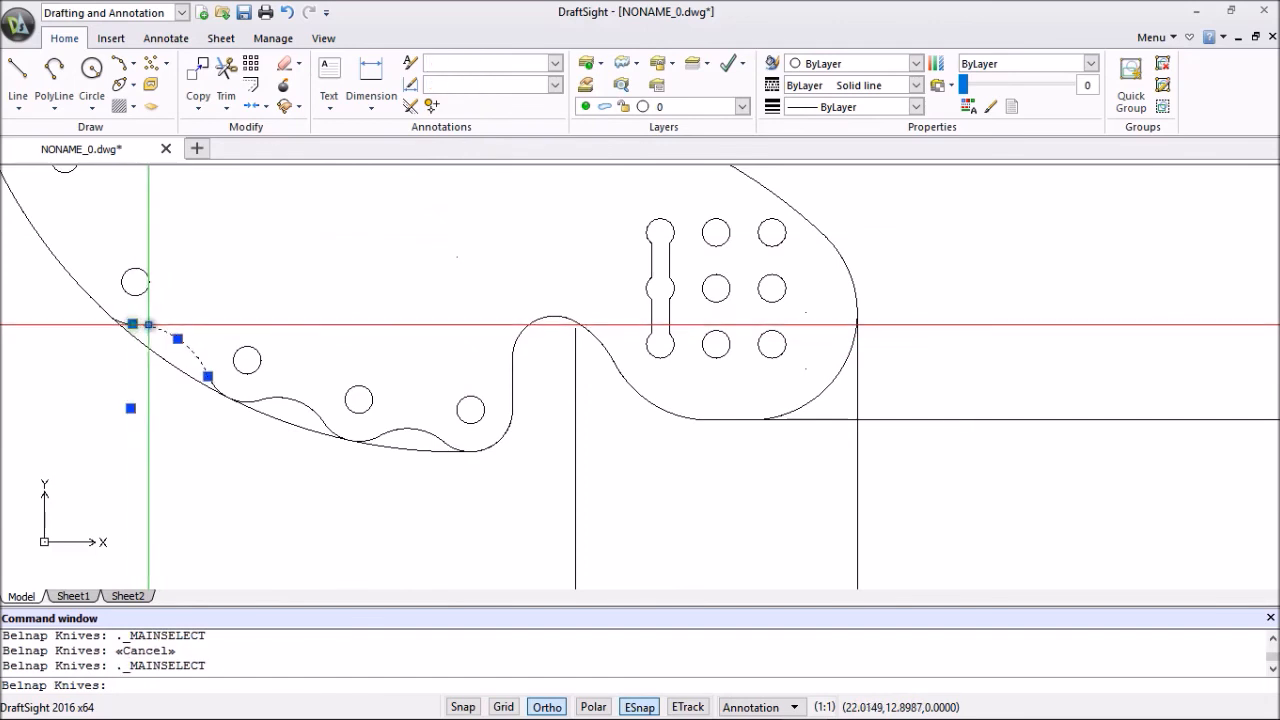
left_click(126, 321)
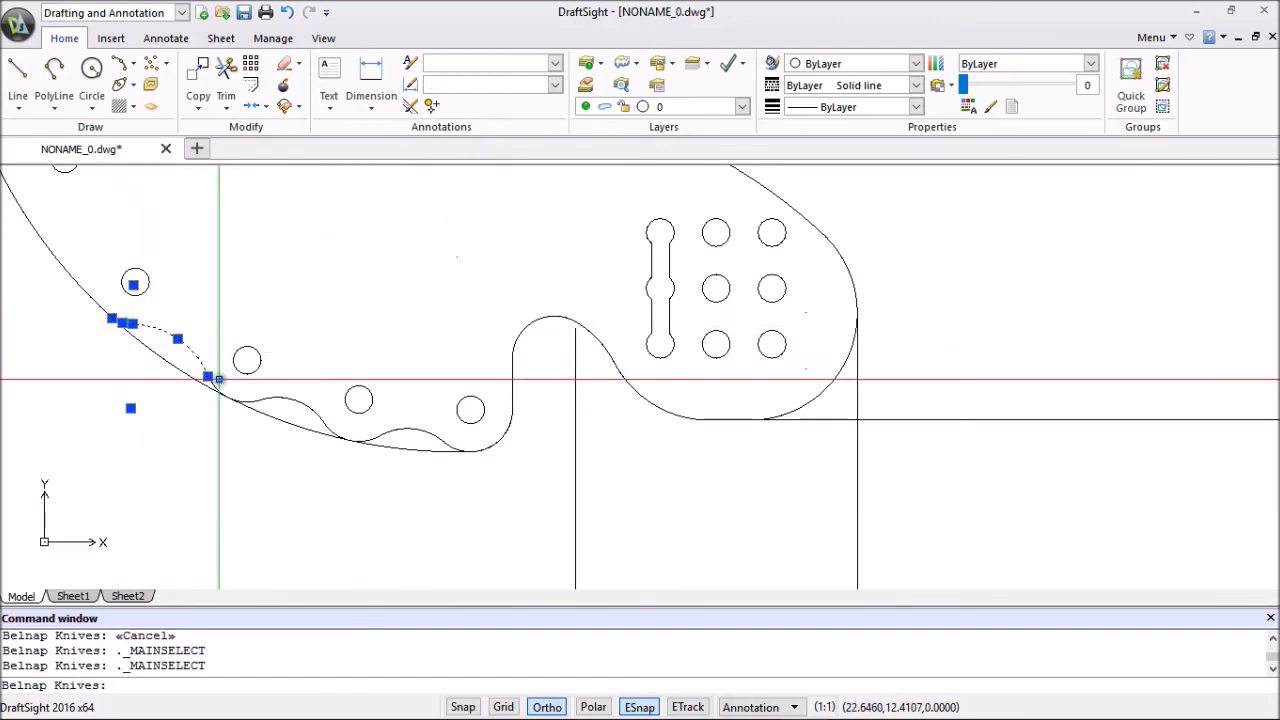
left_click(215, 386)
left_click(278, 398)
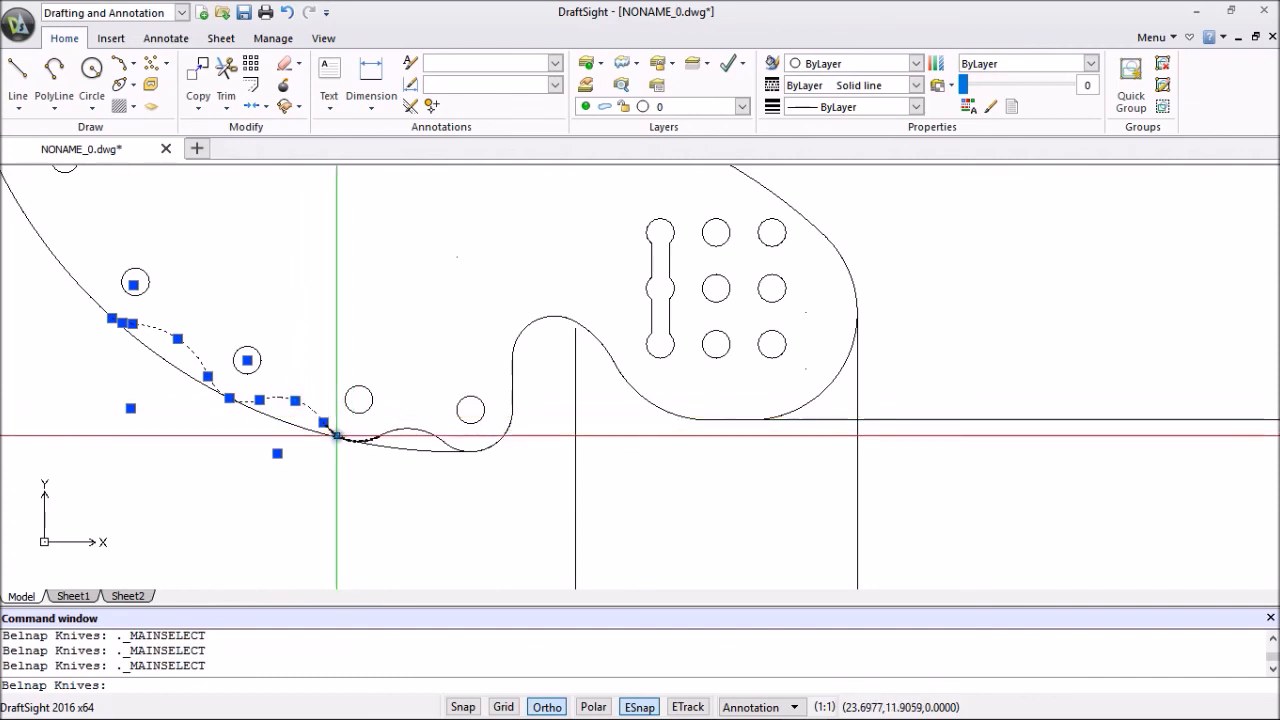
left_click(341, 432)
left_click(394, 432)
right_click(405, 310)
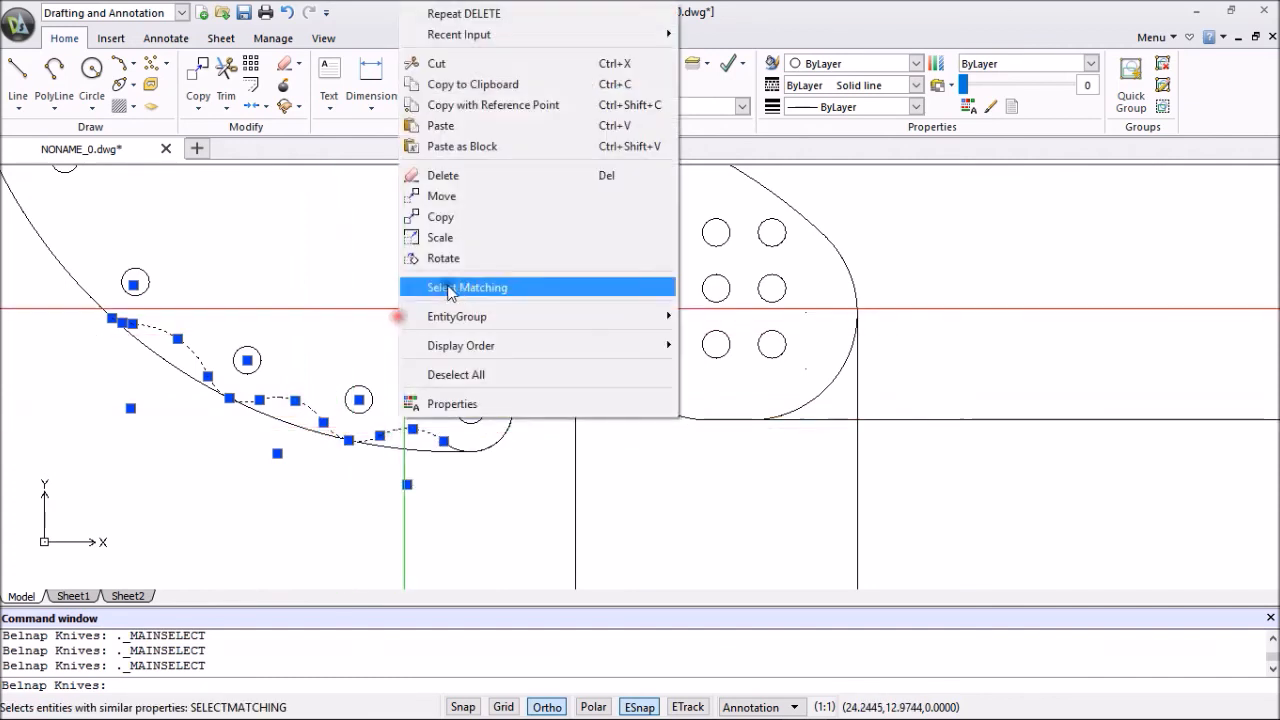
left_click(459, 188)
Try to trim the overshooting end of the lower corner arc against the long lower curve of the middle profile.
scroll(426, 206, "down", 3)
mouse_move(426, 206)
middle_mouse_down()
mouse_move(386, 317)
mouse_move(363, 333)
middle_mouse_up()
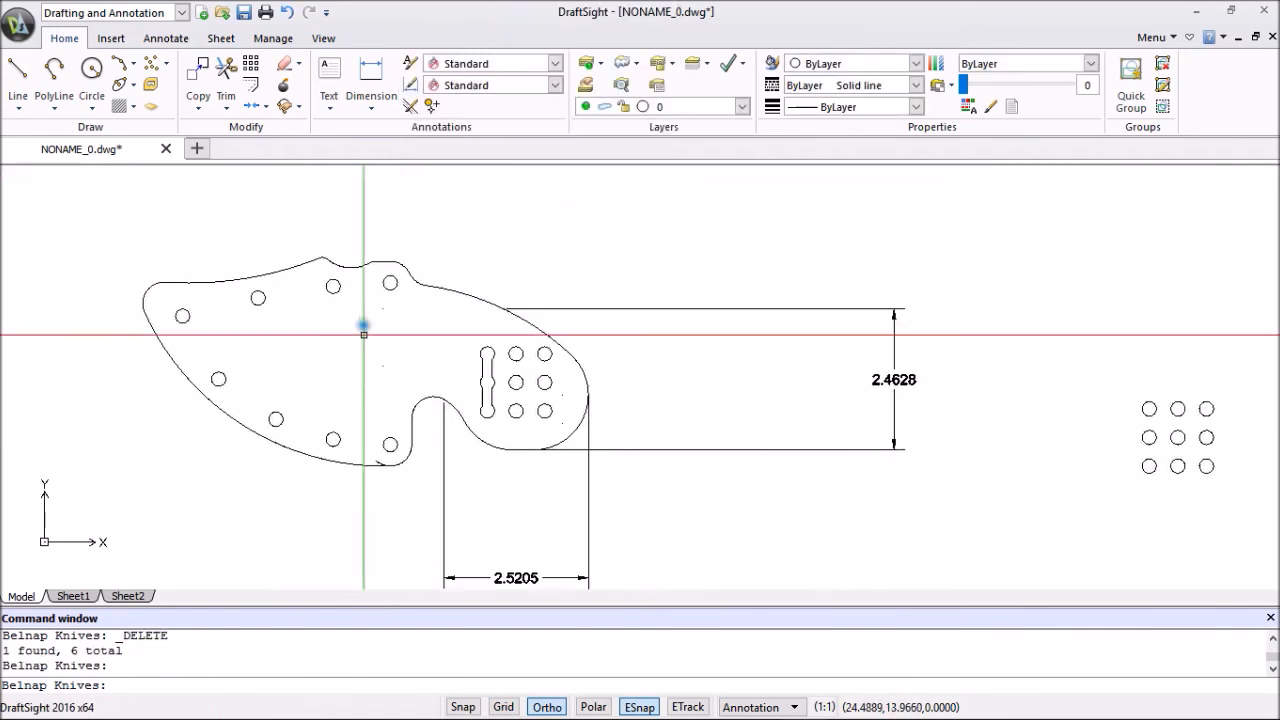
left_click(226, 83)
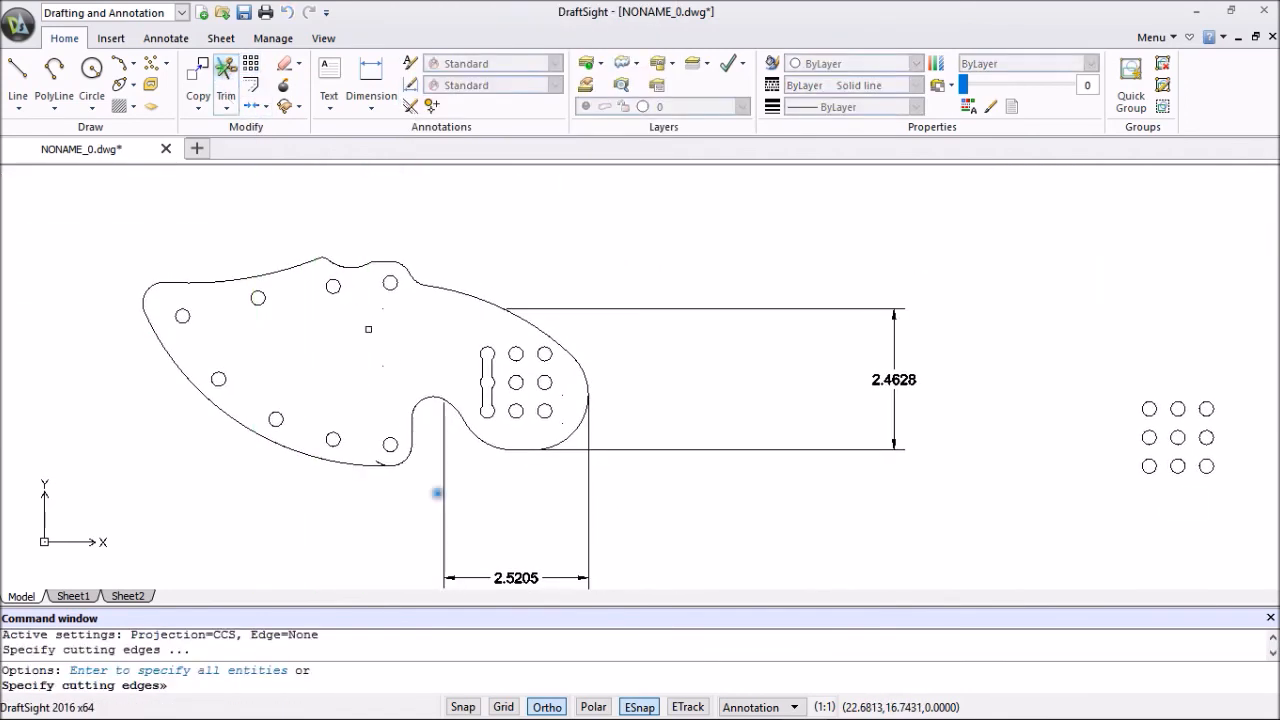
scroll(437, 491, "up", 5)
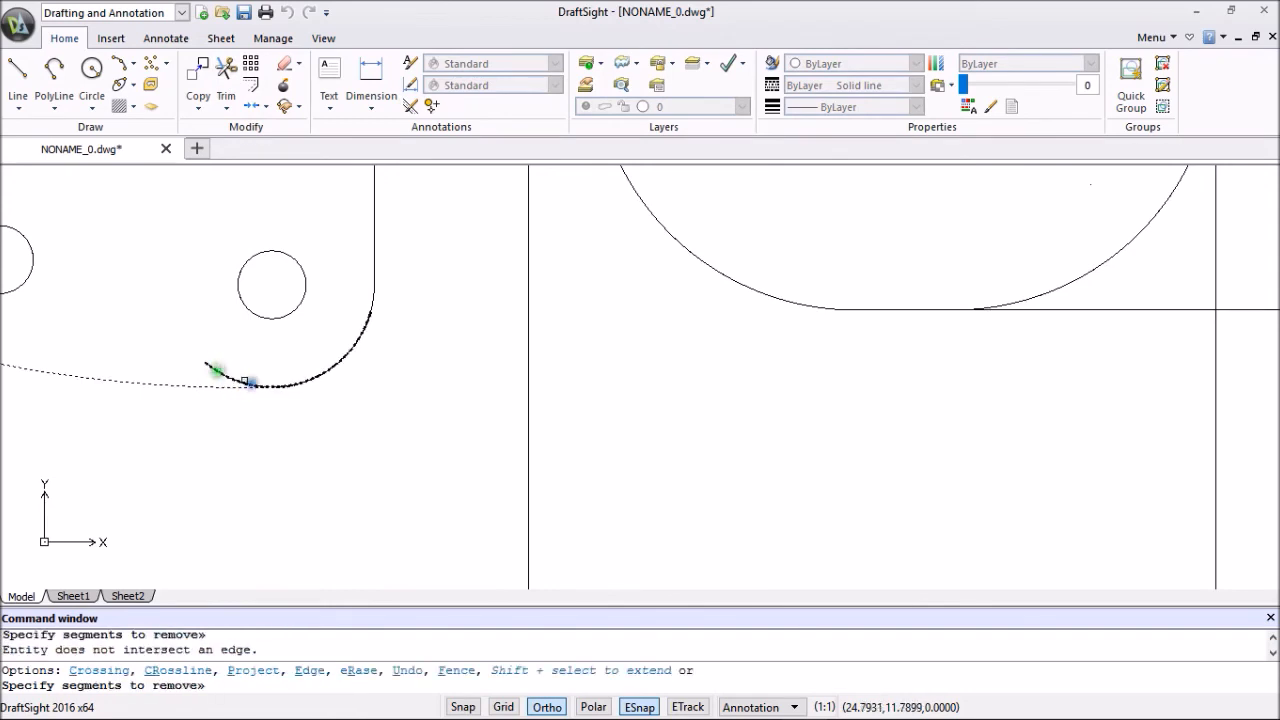
scroll(245, 382, "up", 3)
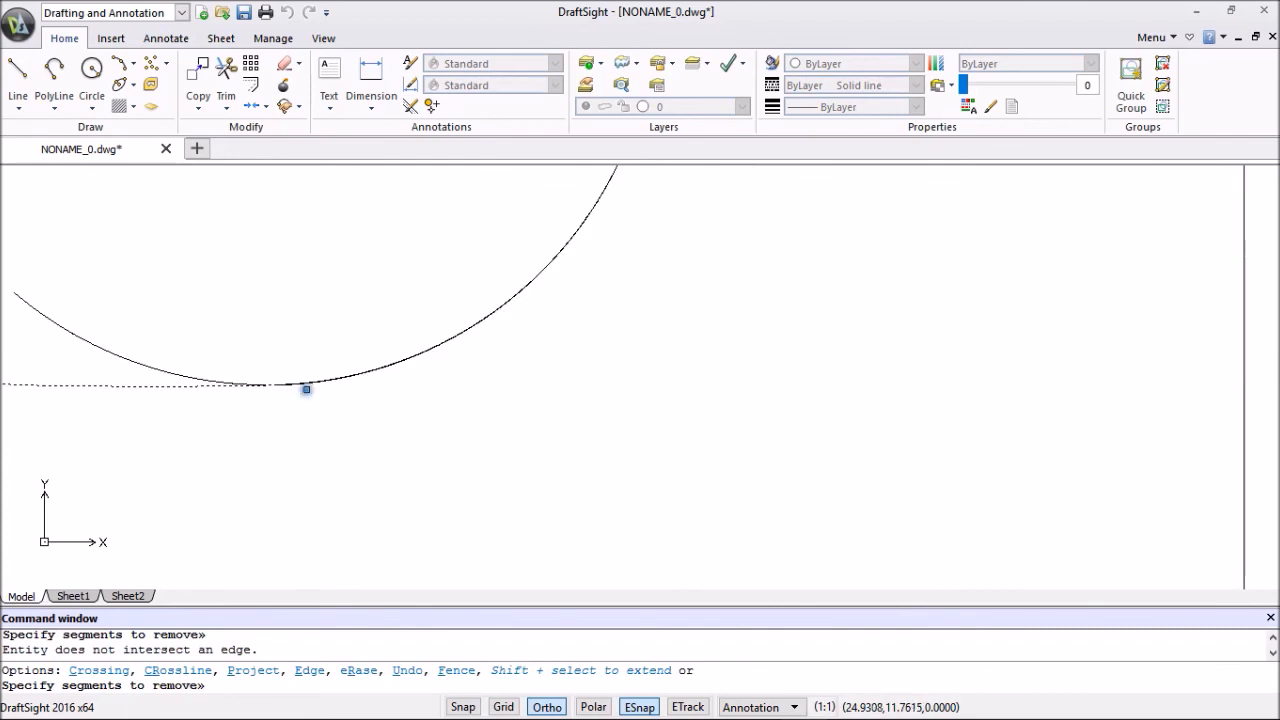
right_click(181, 331)
key("Escape")
key("Escape")
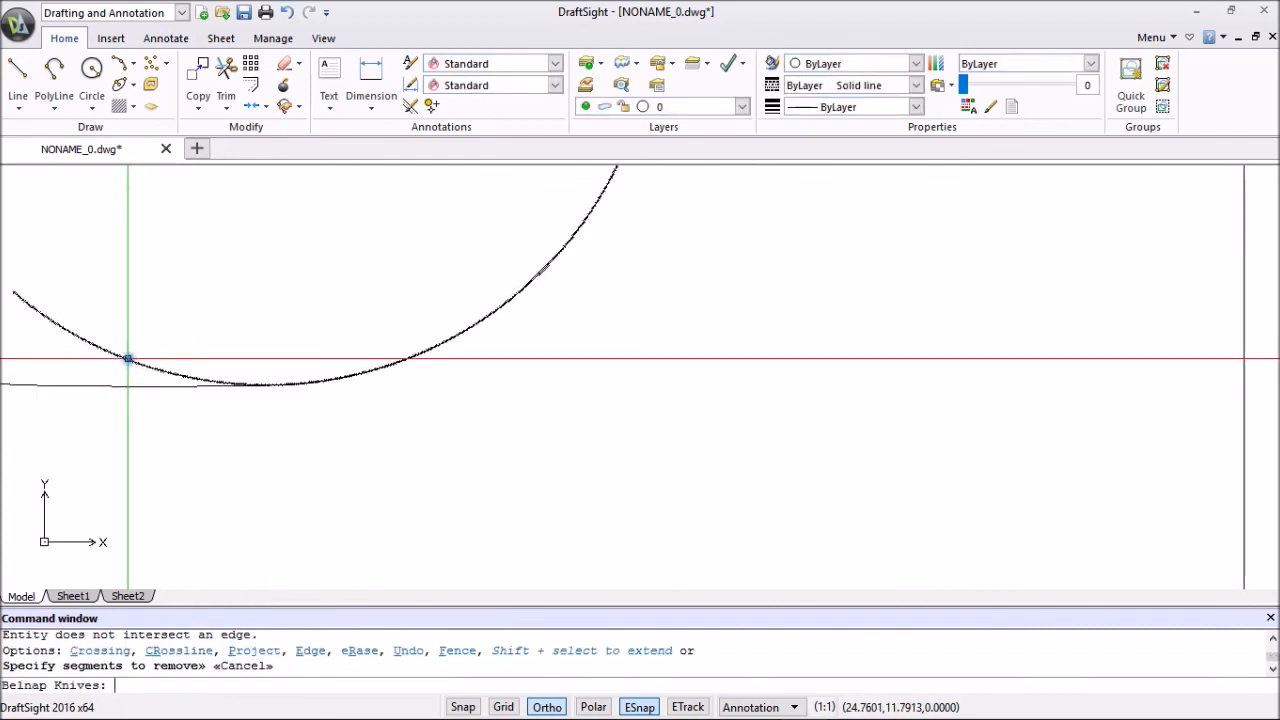
Delete the corner arc that overshoots the long lower curve beneath the last hole of the middle profile.
left_click(129, 360)
right_click(163, 332)
left_click(218, 182)
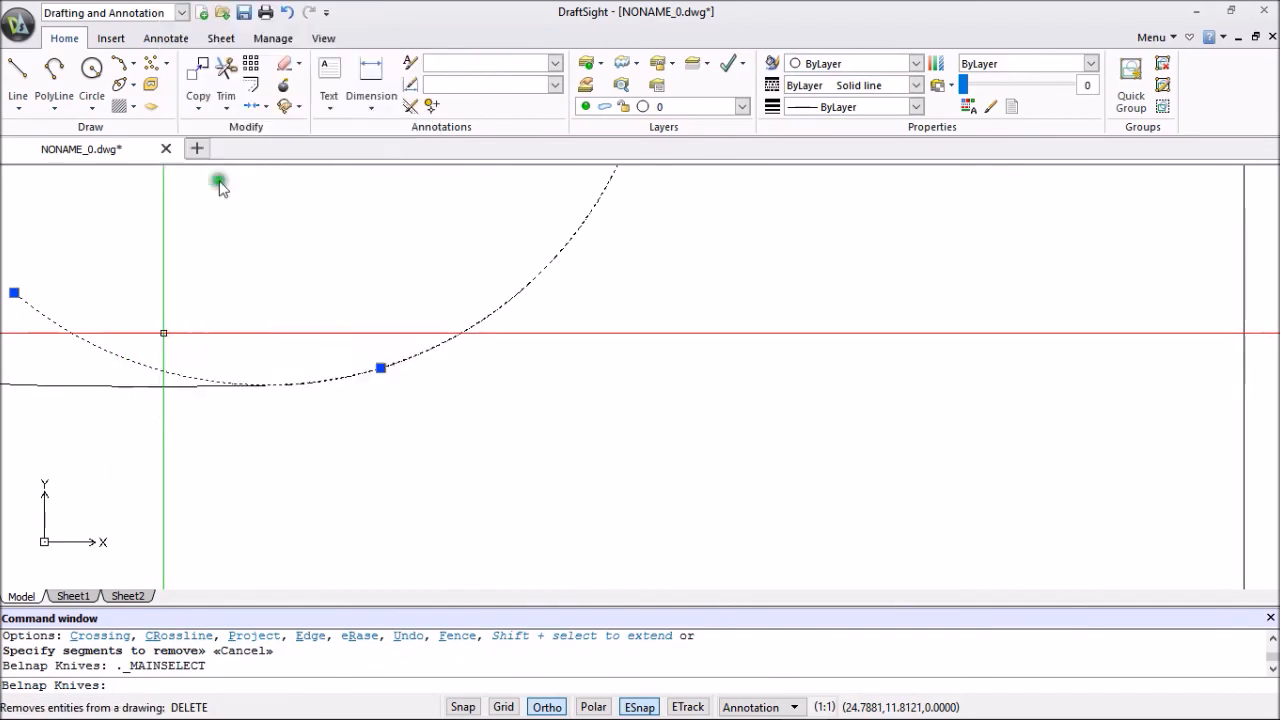
scroll(317, 280, "down", 7)
scroll(500, 311, "down", 1)
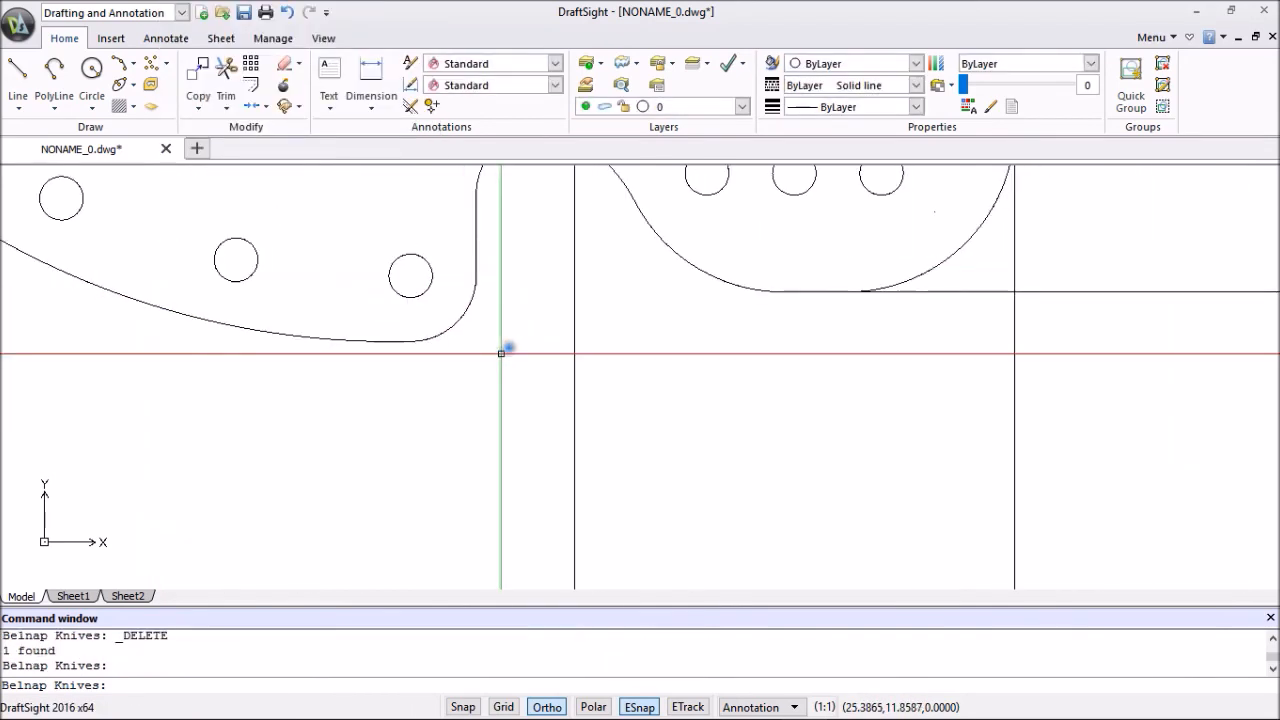
Examine the cleaned-up middle profile and the other knife parts in the overall layout.
scroll(501, 353, "down", 2)
scroll(516, 336, "down", 5)
scroll(571, 337, "up", 3)
middle_click_drag(608, 328, 590, 456)
scroll(668, 333, "down", 2)
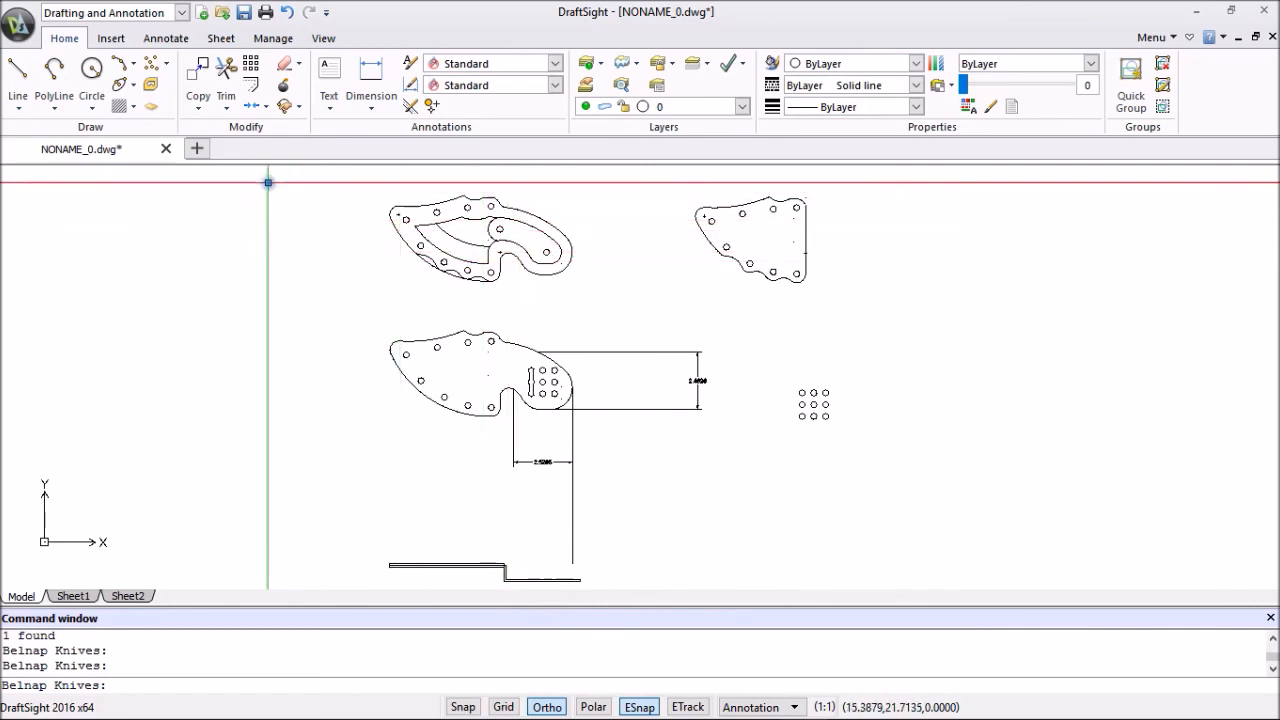
scroll(294, 194, "down", 2)
middle_click_drag(294, 194, 302, 289)
scroll(355, 267, "up", 3)
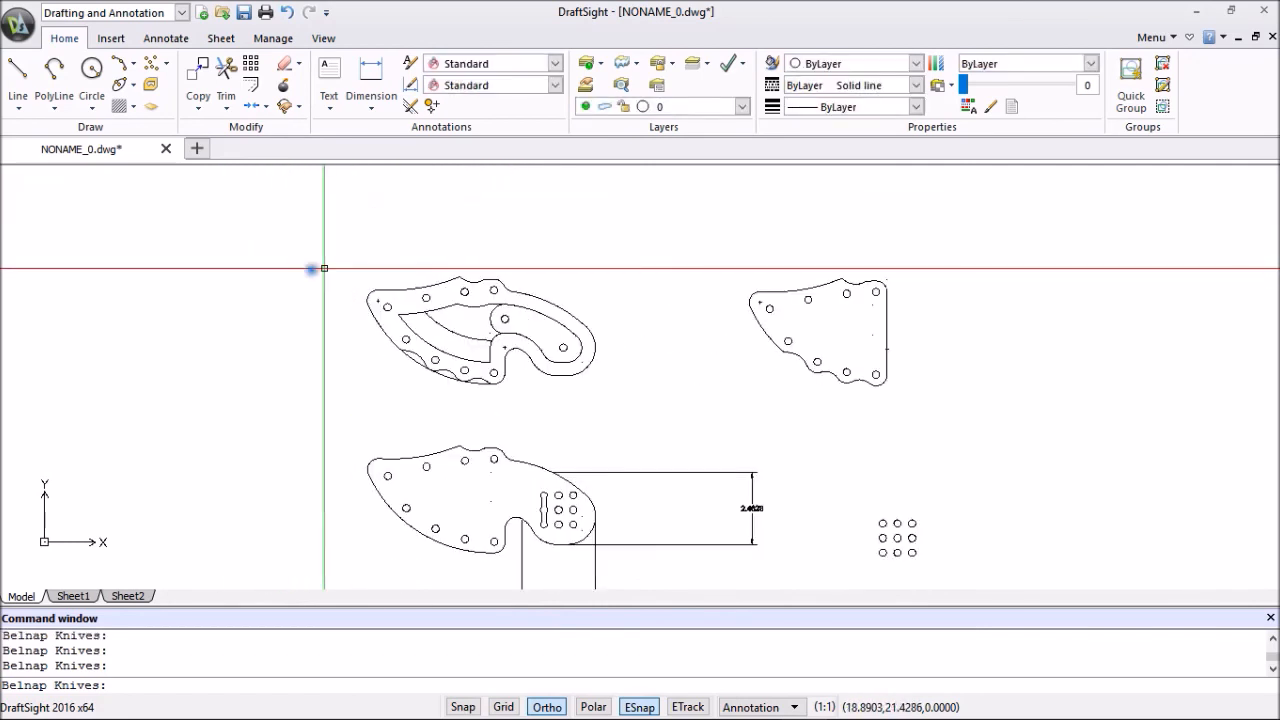
Configure a one-color fill in a dark shade of gray.
left_click(121, 106)
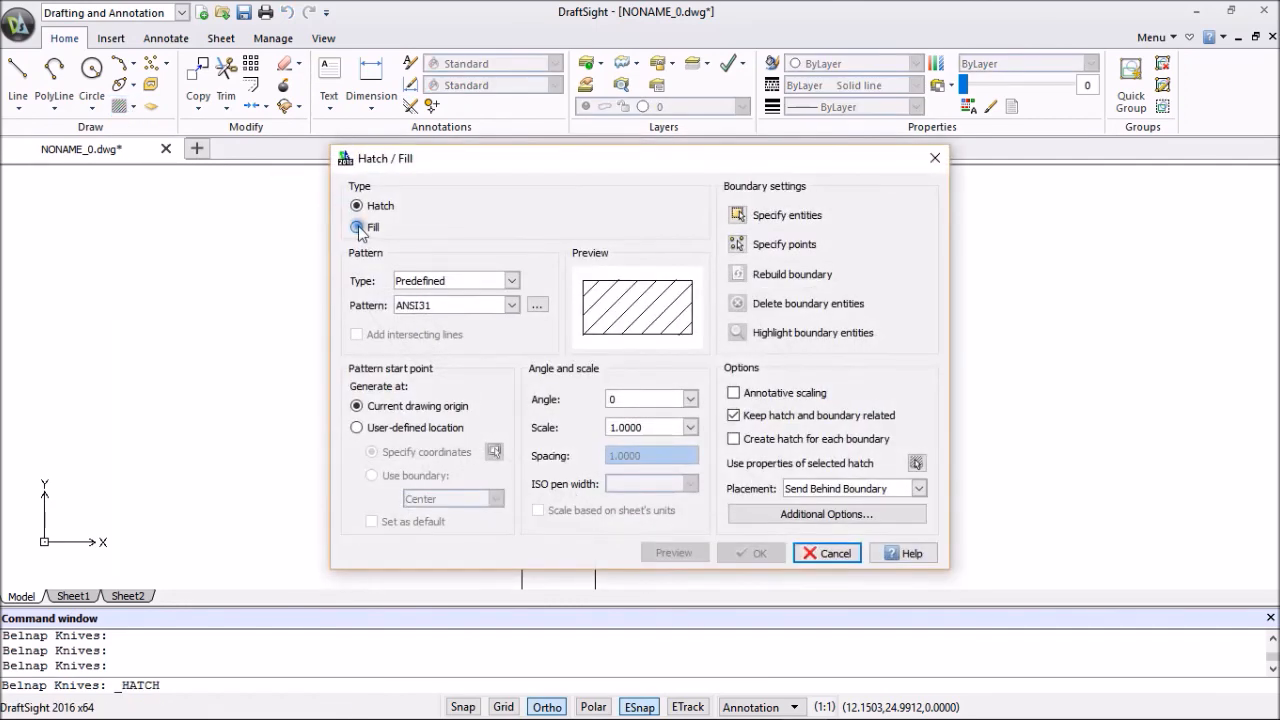
left_click(358, 227)
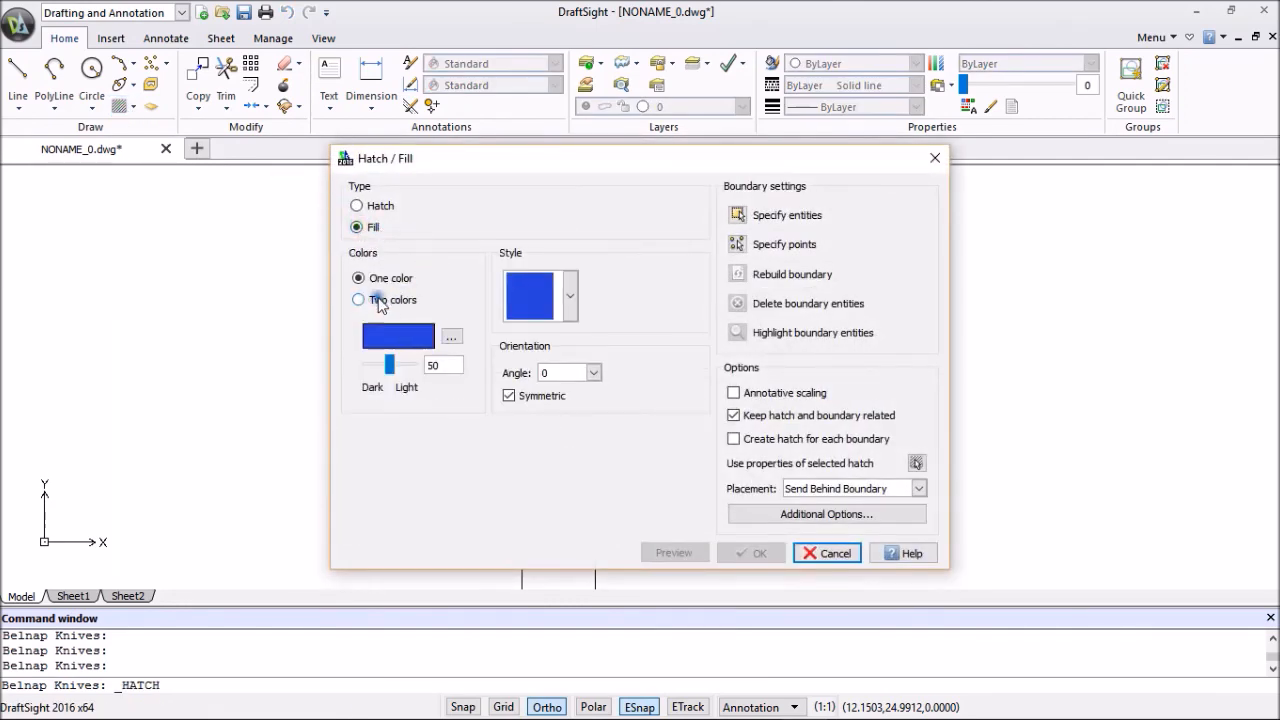
left_click(451, 337)
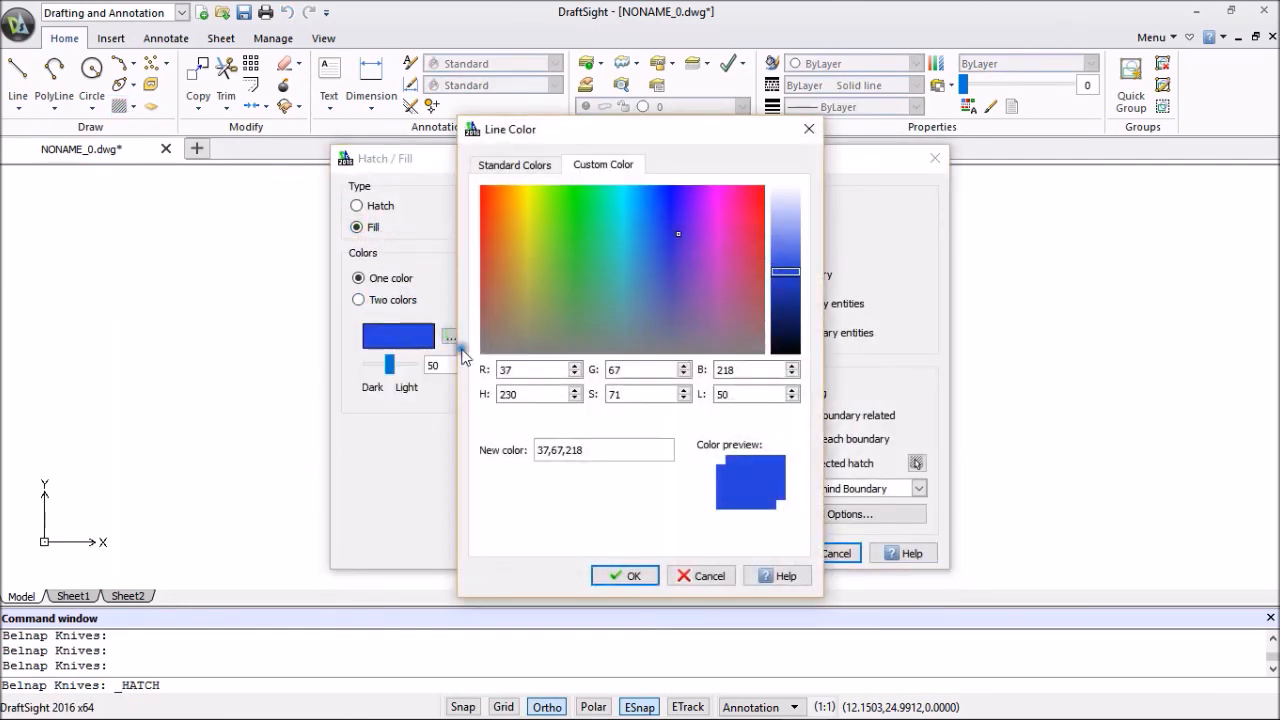
left_click(515, 165)
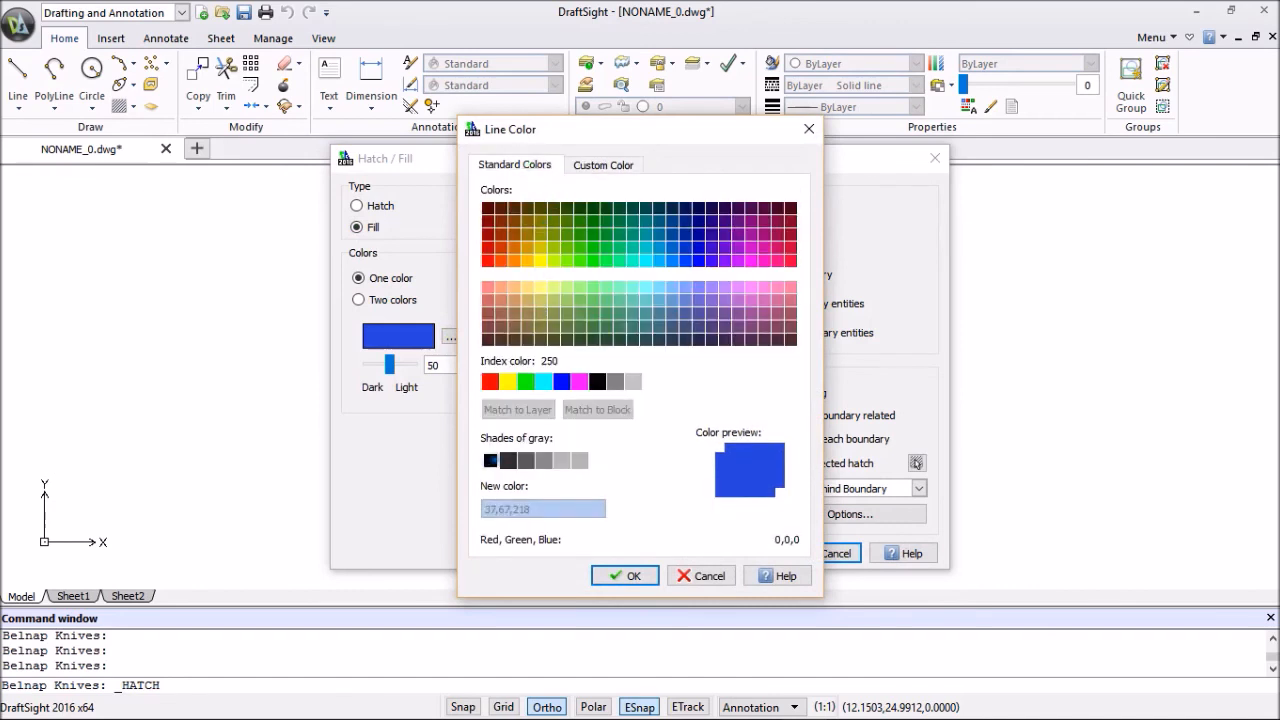
left_click(638, 576)
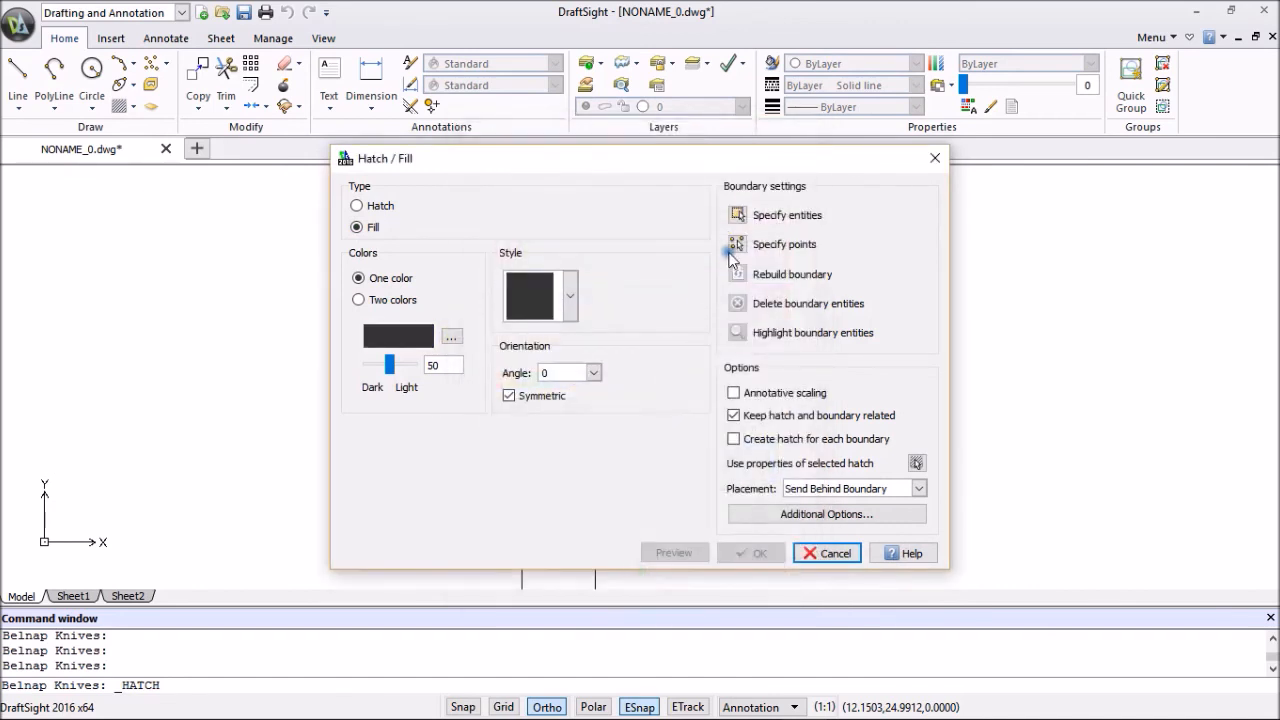
Try to fill the rim area of the upper profile from a point between its outer outline and the inner cutout.
left_click(738, 244)
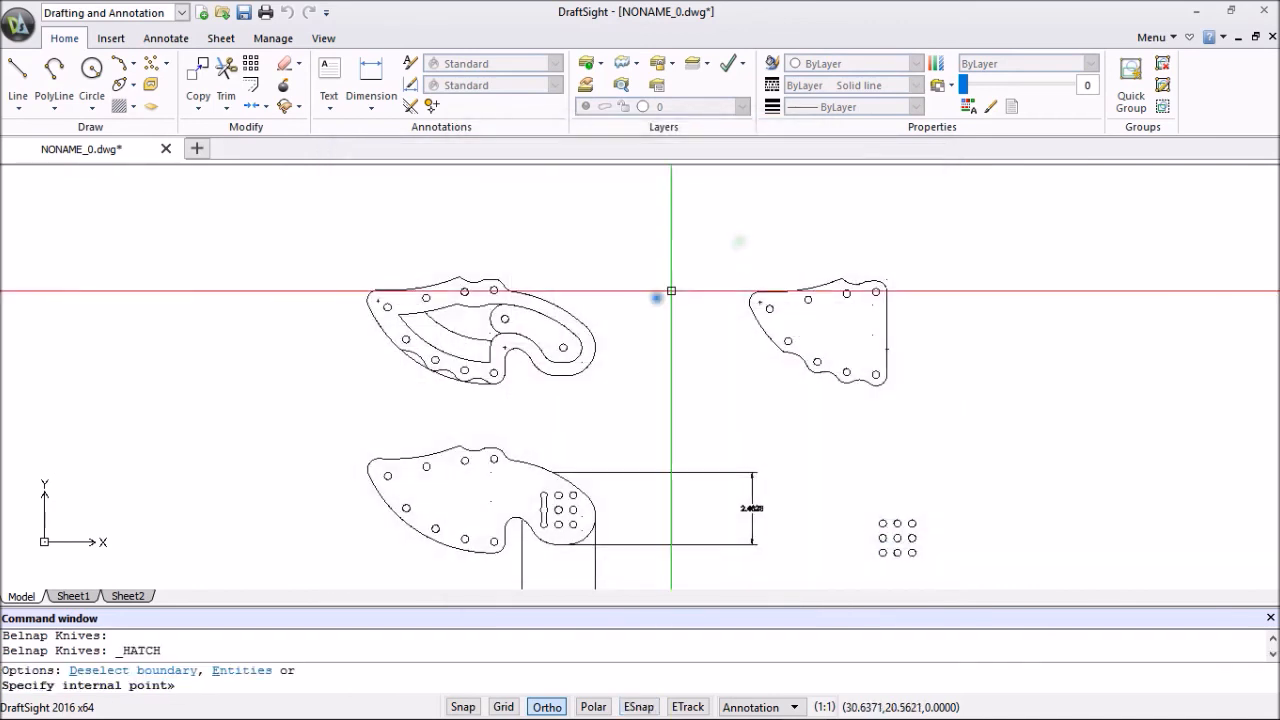
left_click(399, 325)
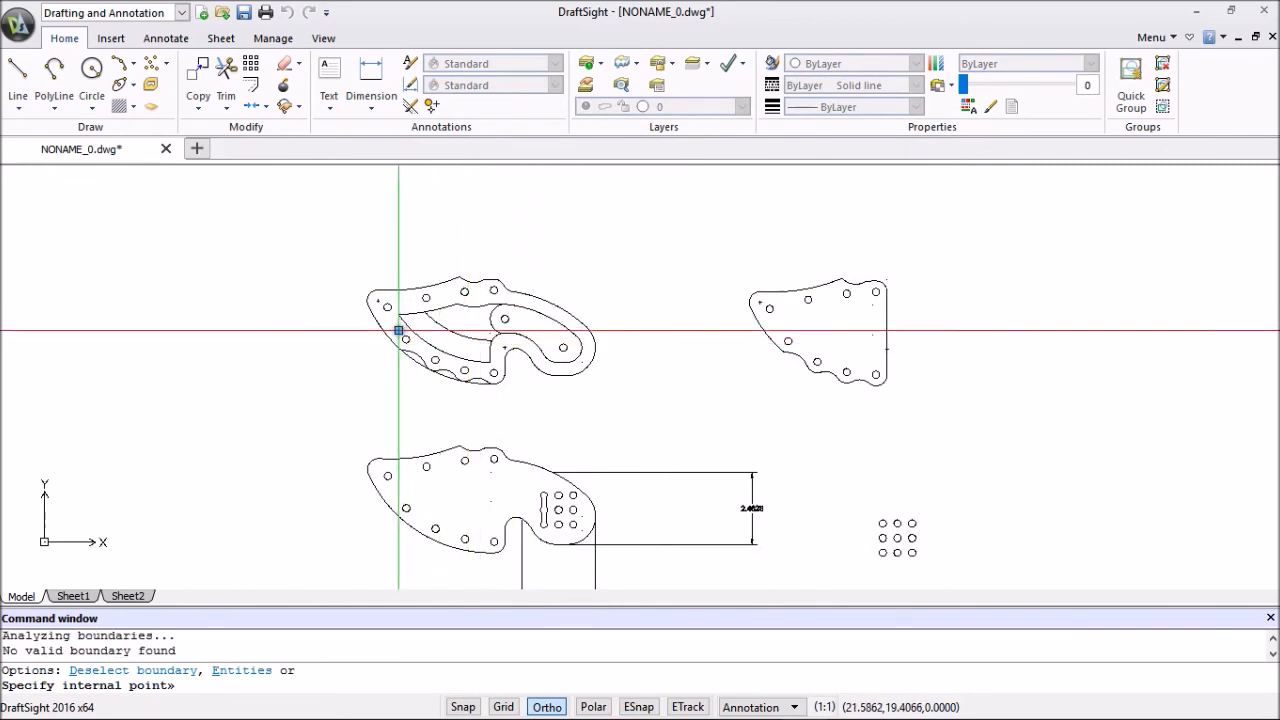
scroll(400, 325, "up", 4)
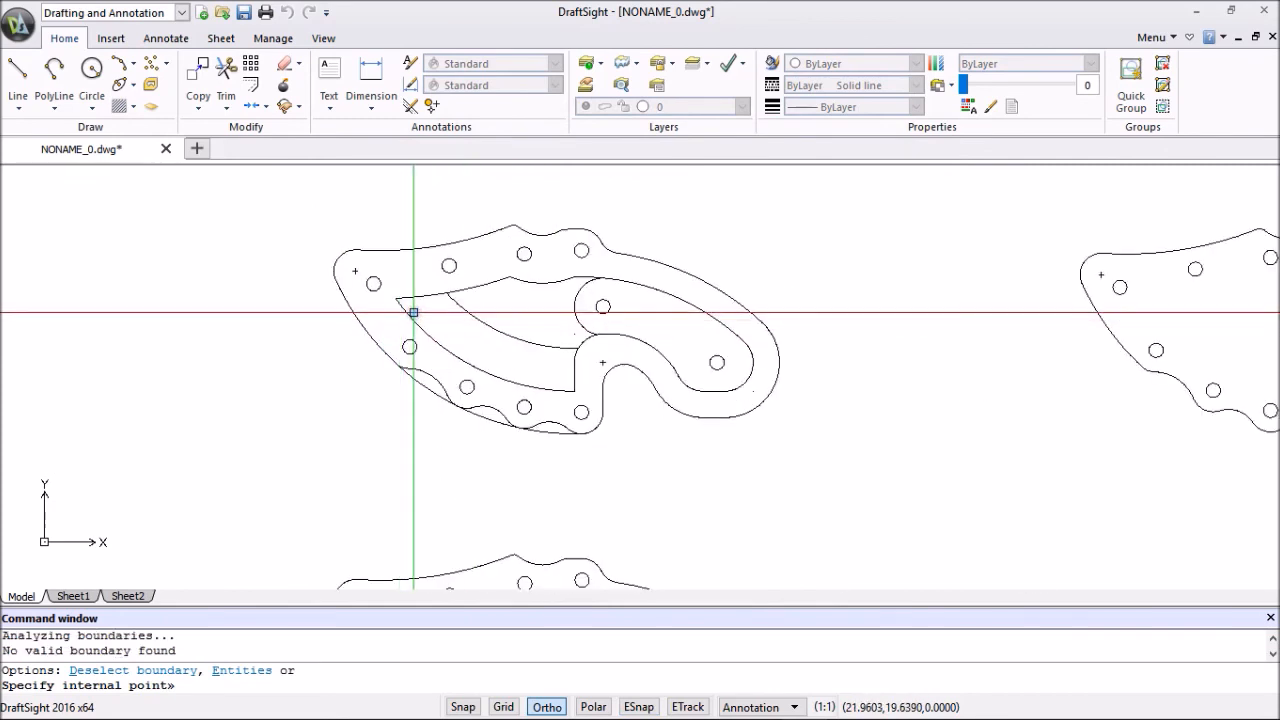
key("Escape")
key("Escape")
Draw a dividing line on the upper profile from the notch beside the blade up to the outer outline's upper shoulder.
left_click(18, 68)
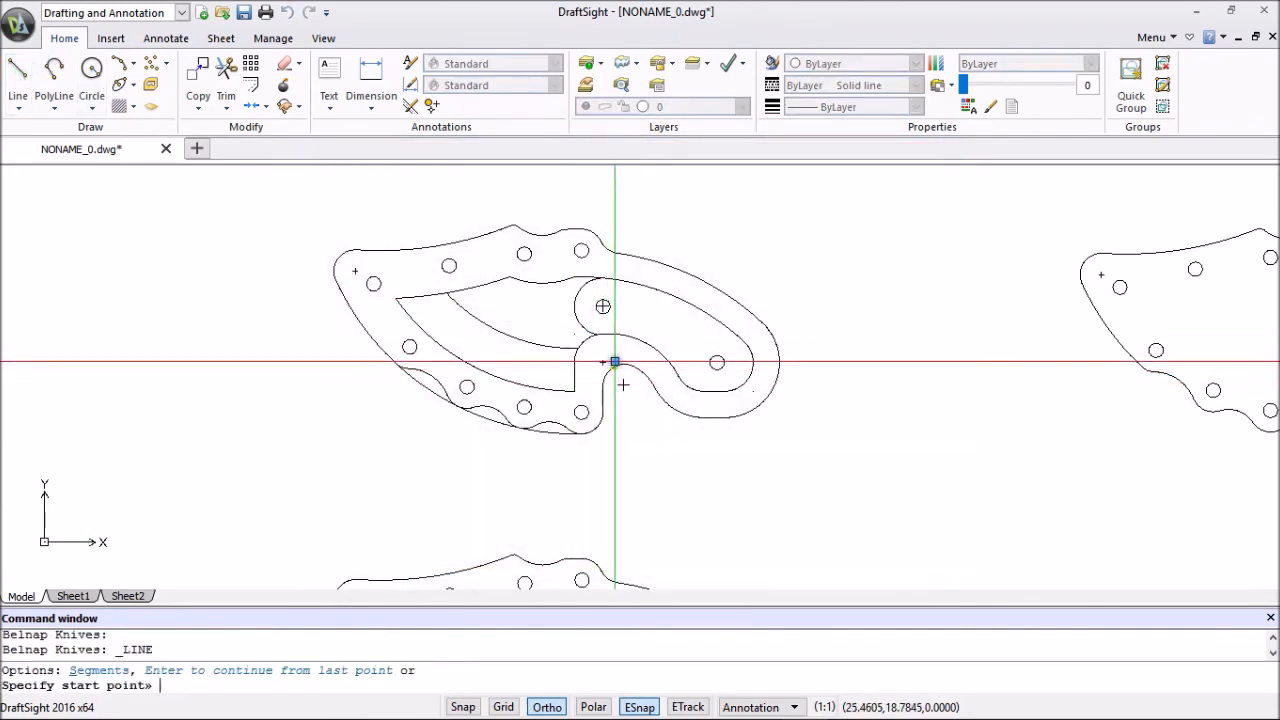
left_click(602, 385)
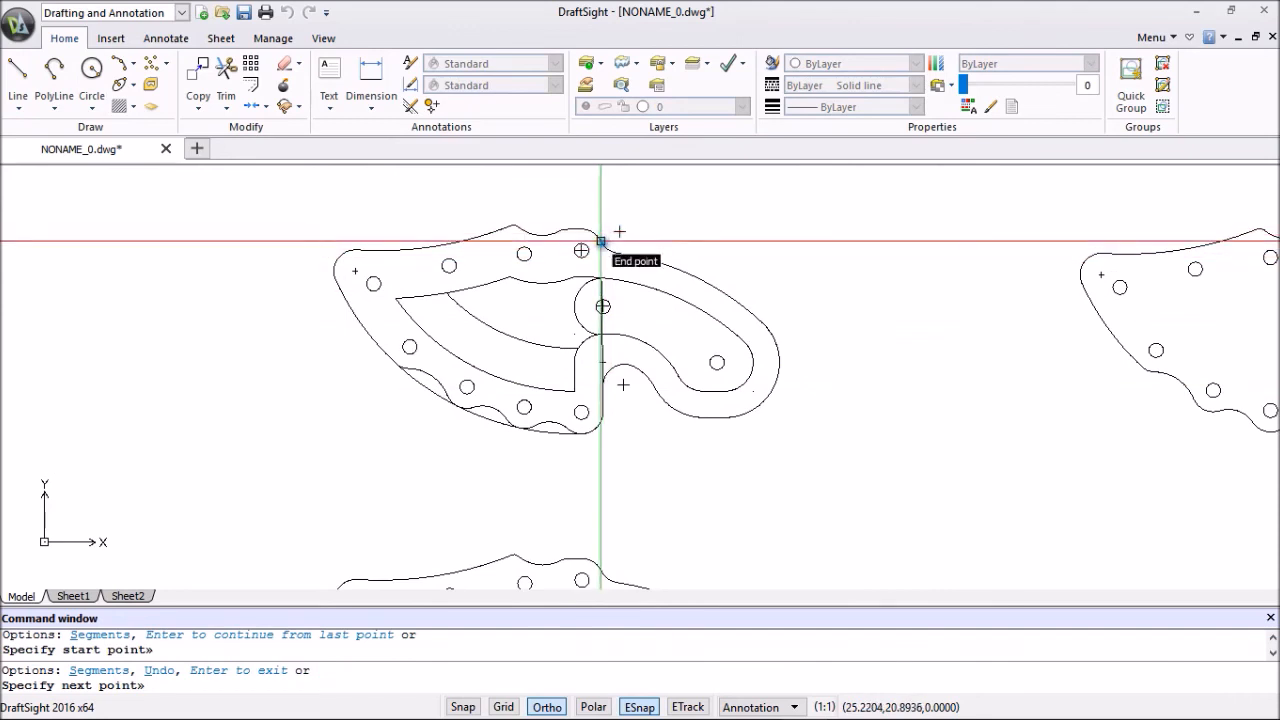
scroll(602, 248, "down", 3)
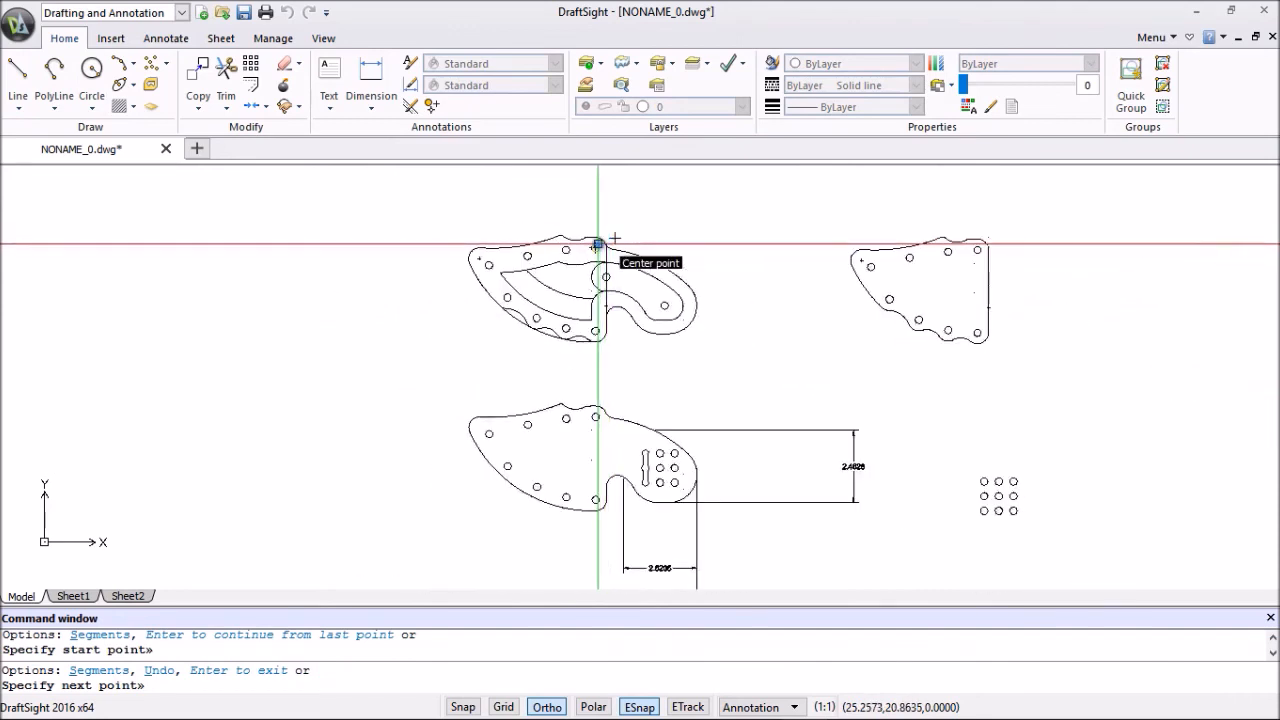
scroll(605, 250, "up", 4)
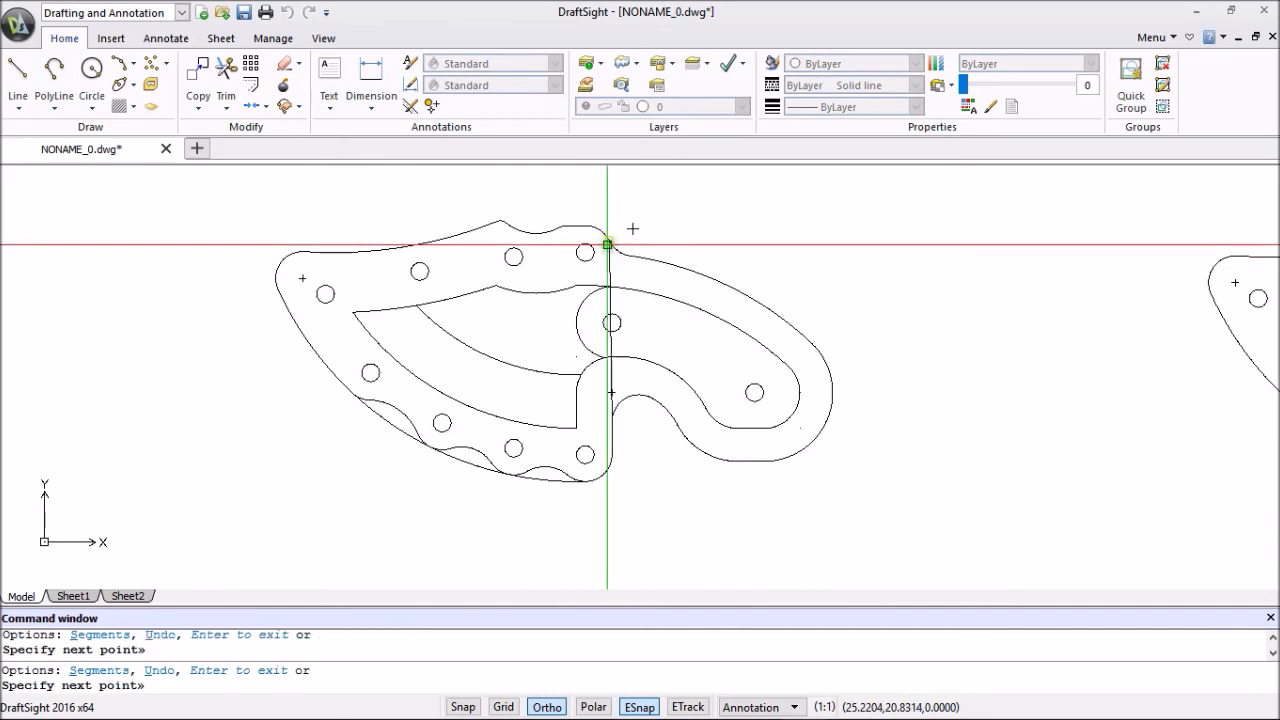
key("Escape")
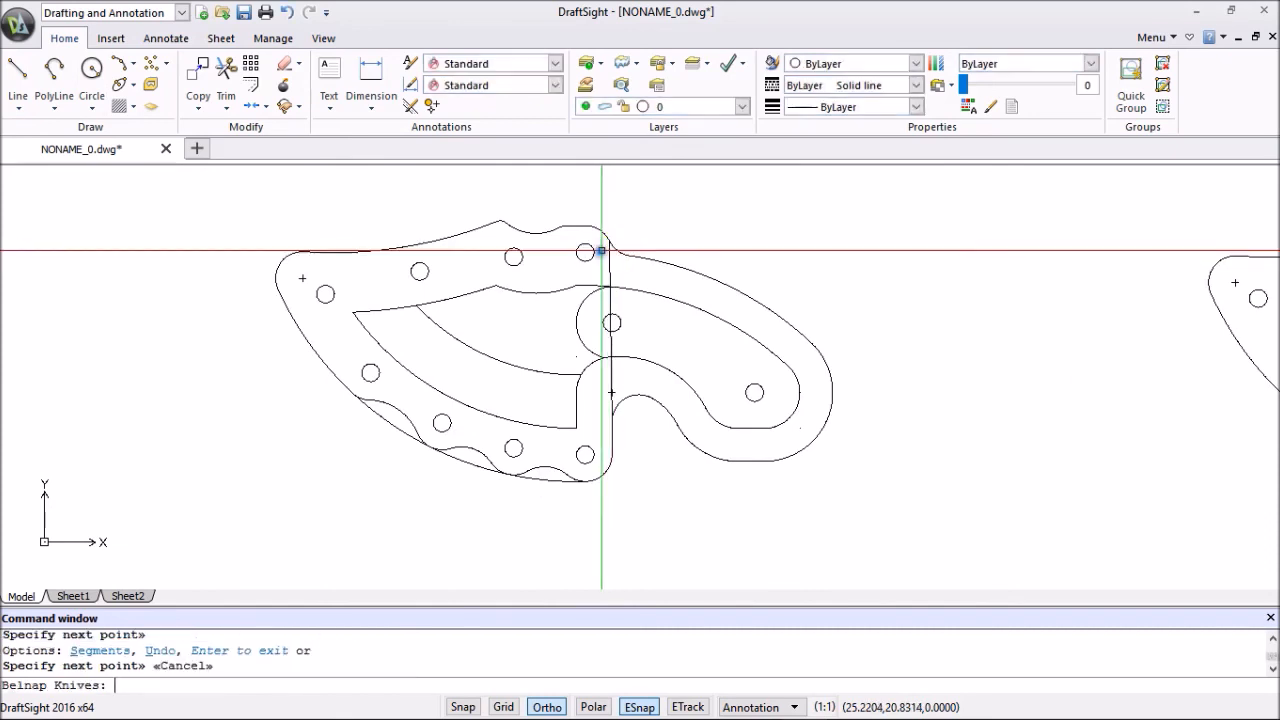
Fill the blade rim of the upper profile with the one-color dark gray fill, keeping its holes and inner cutout open.
left_click(124, 108)
left_click(358, 227)
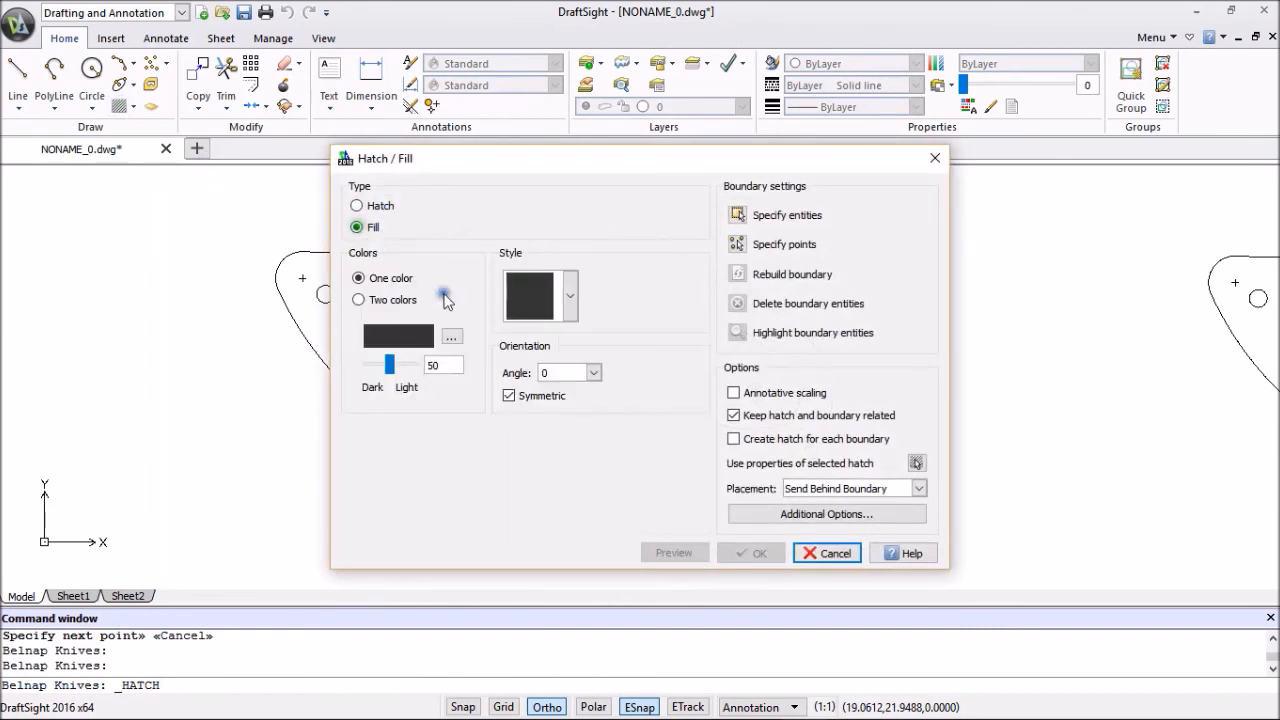
left_click(736, 244)
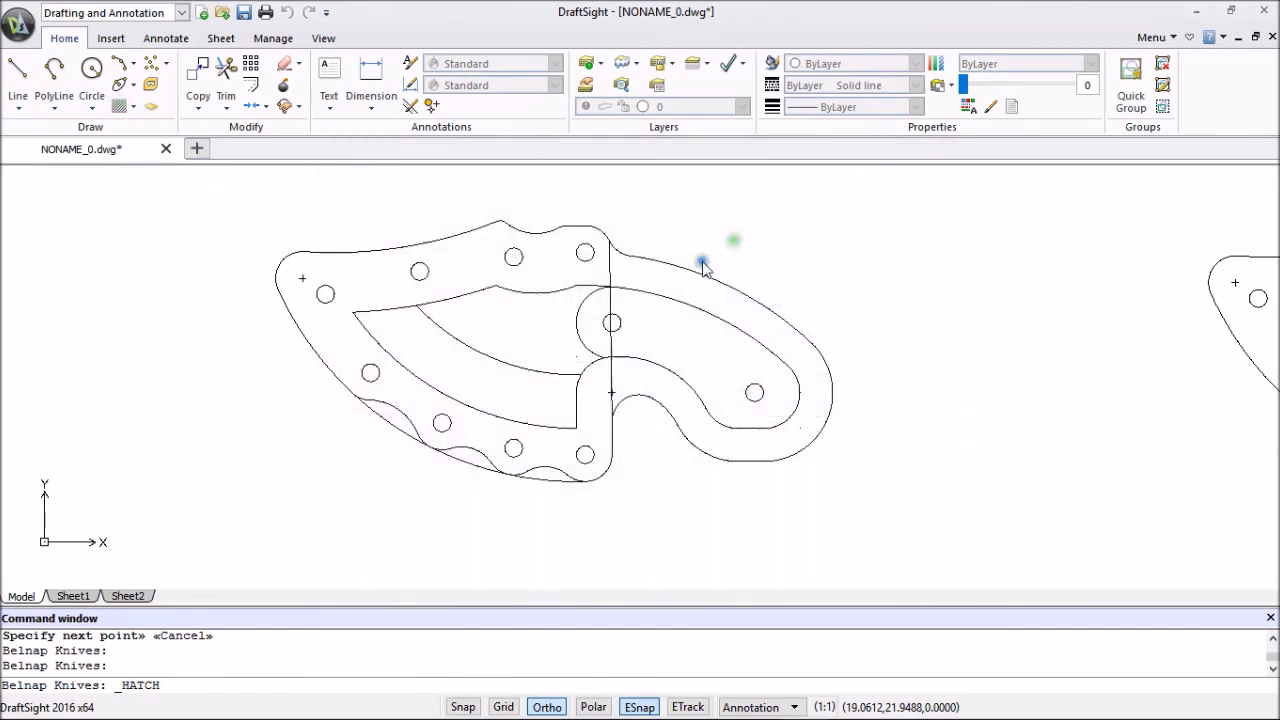
left_click(566, 262)
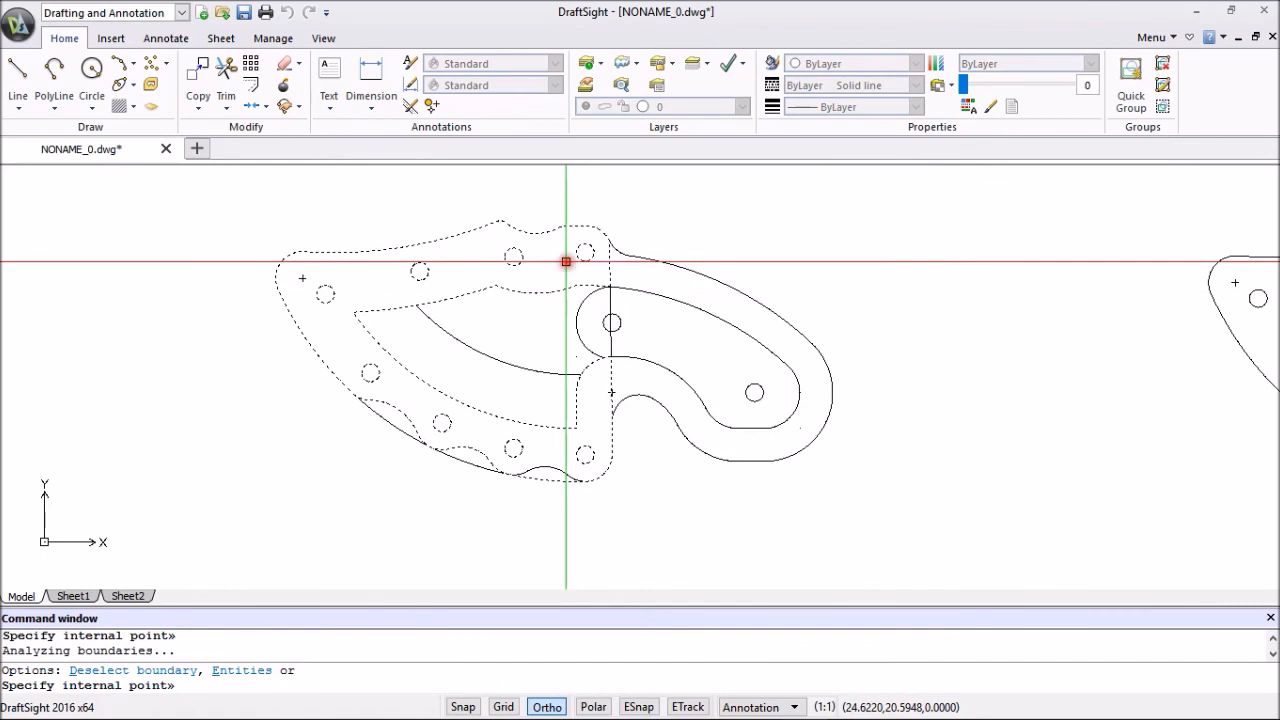
right_click(566, 262)
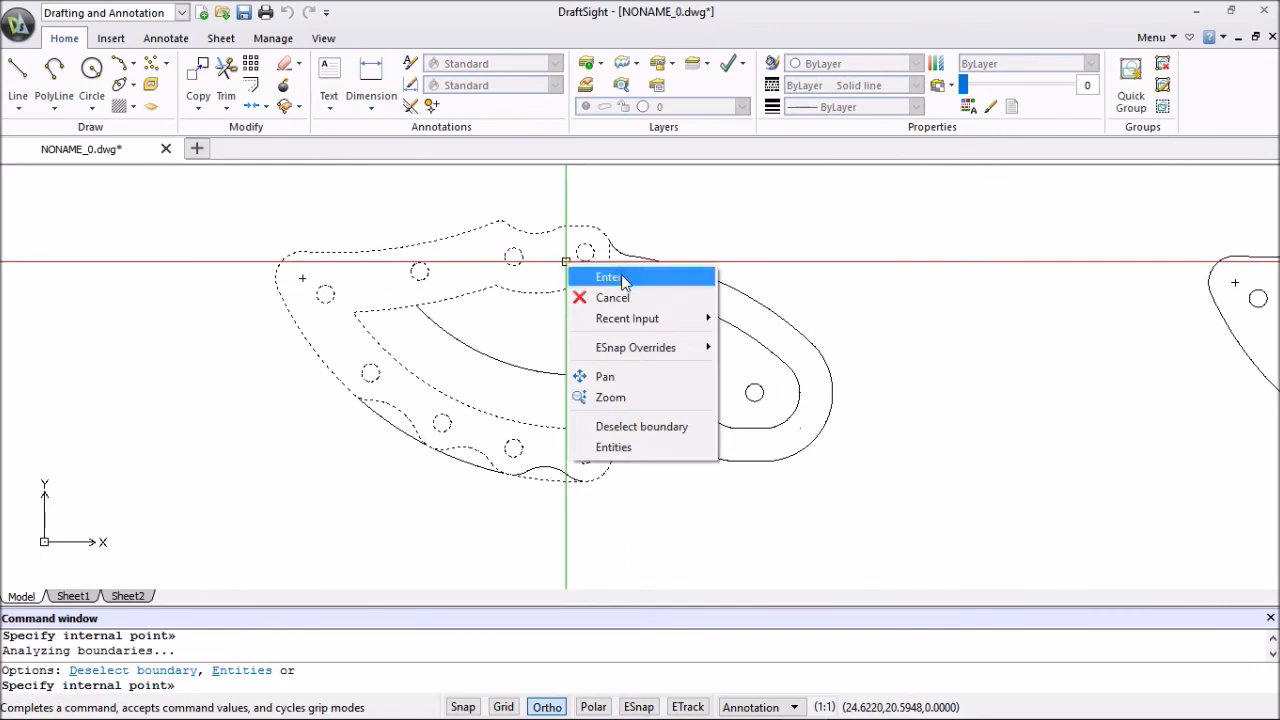
left_click(612, 277)
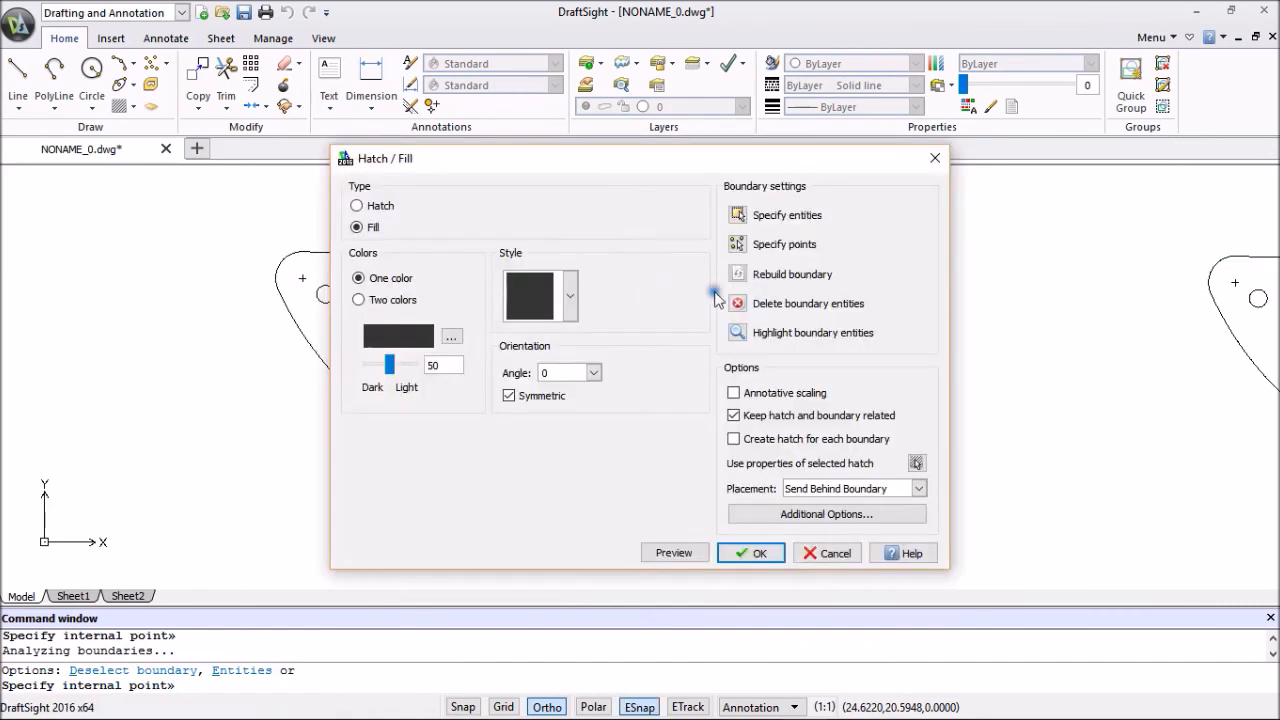
left_click(760, 552)
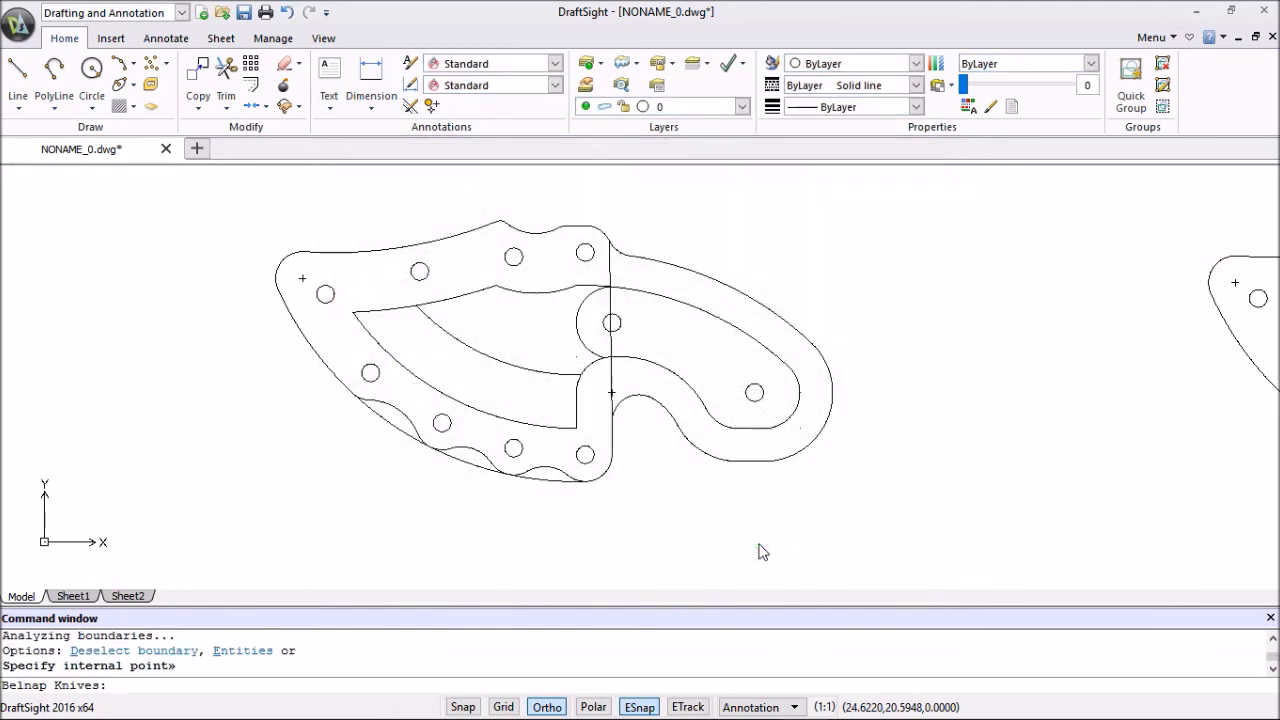
Configure a new one-color fill in a custom orange-red.
left_click(119, 106)
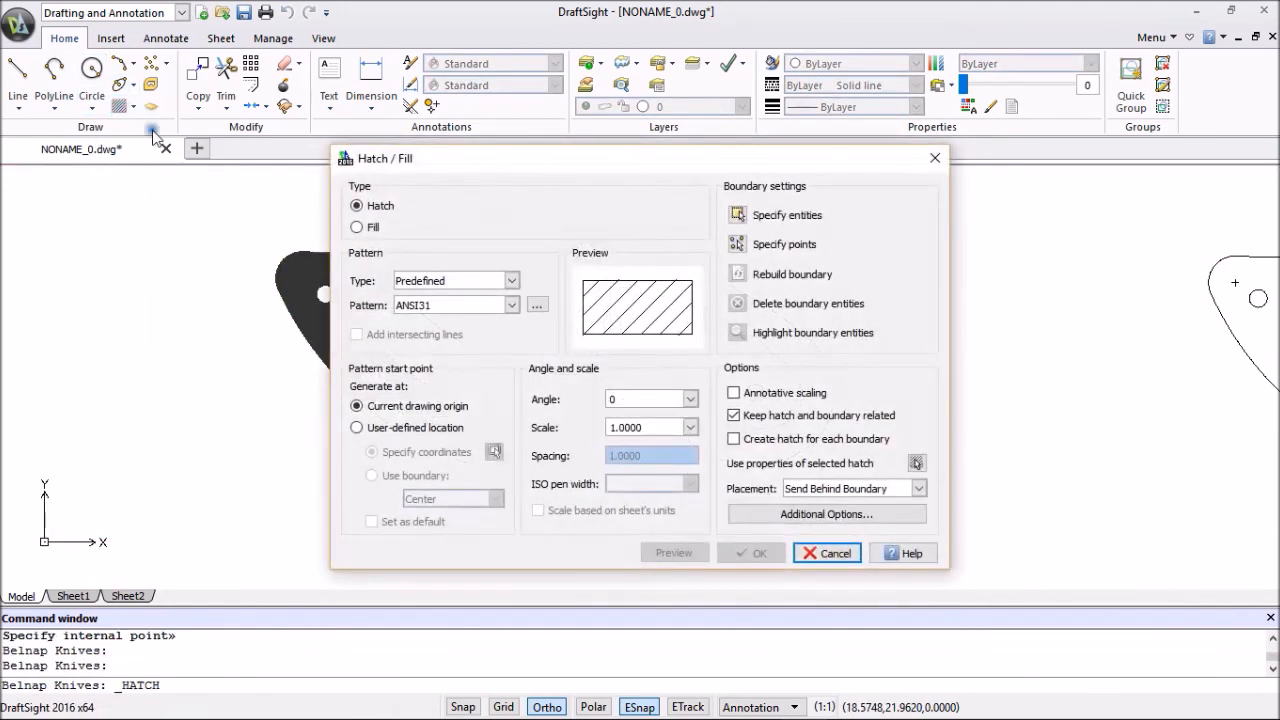
left_click(357, 227)
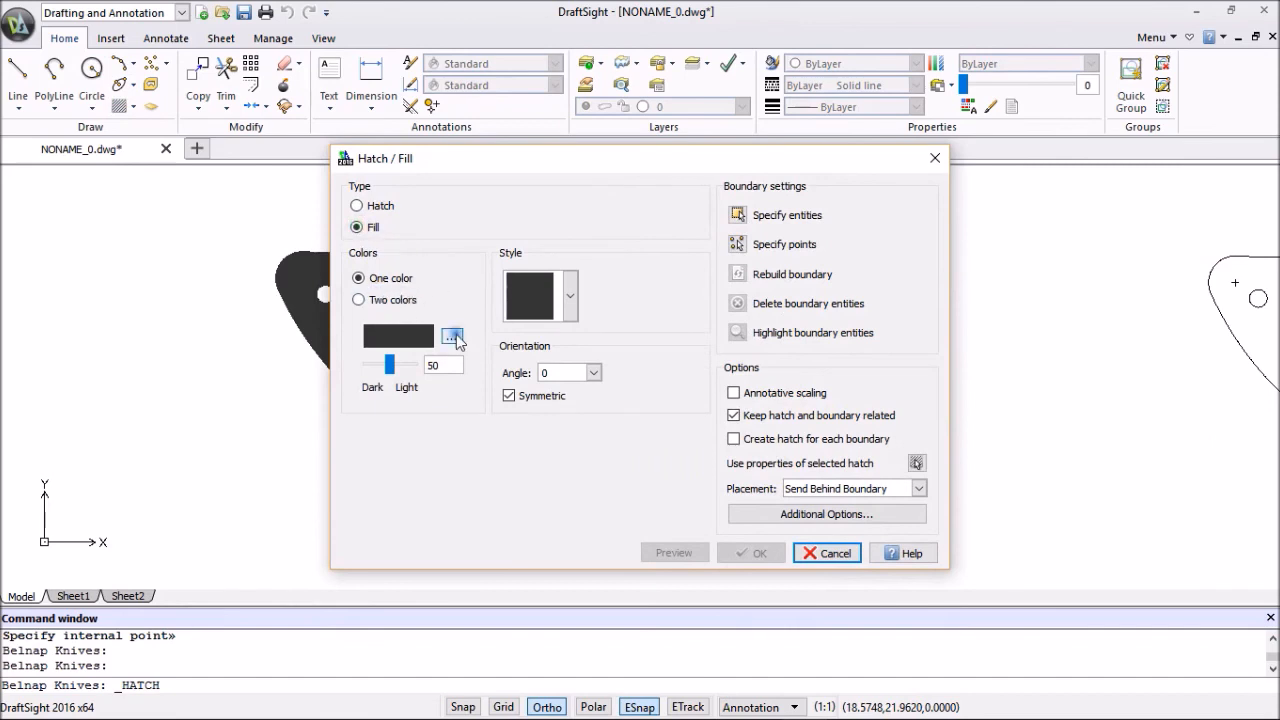
left_click(453, 337)
left_click(491, 253)
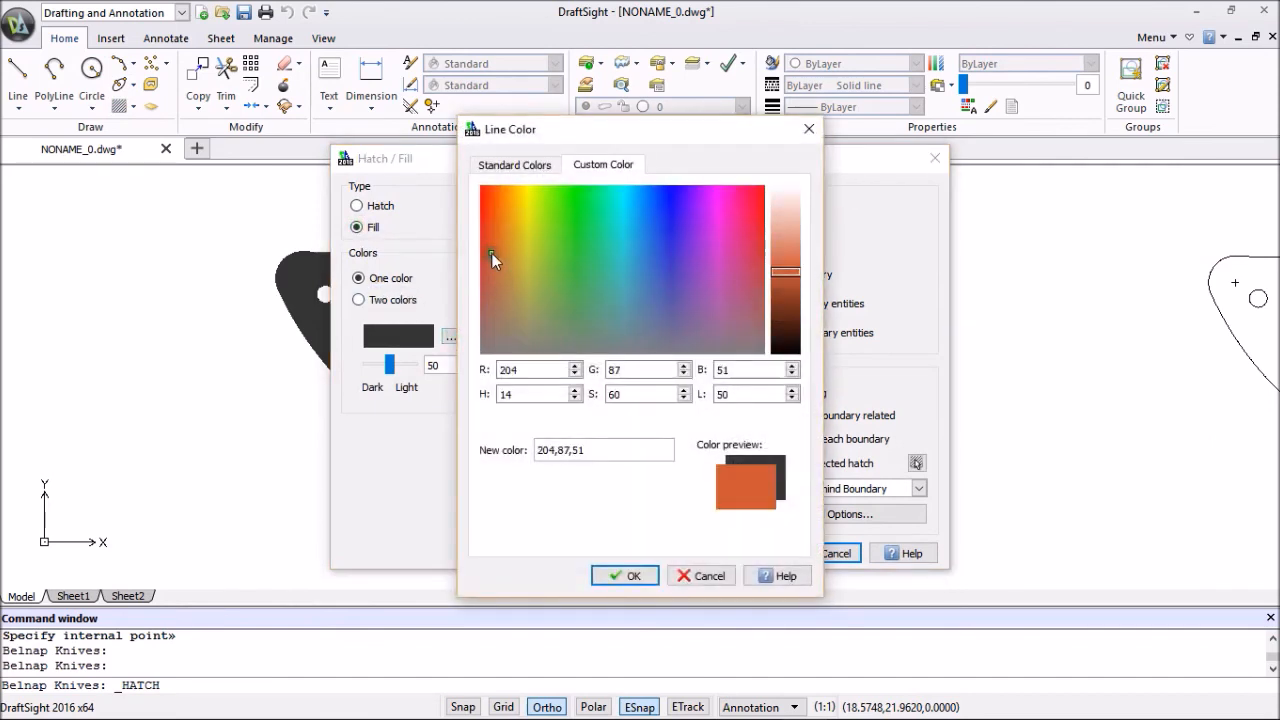
left_click(486, 240)
left_click(632, 578)
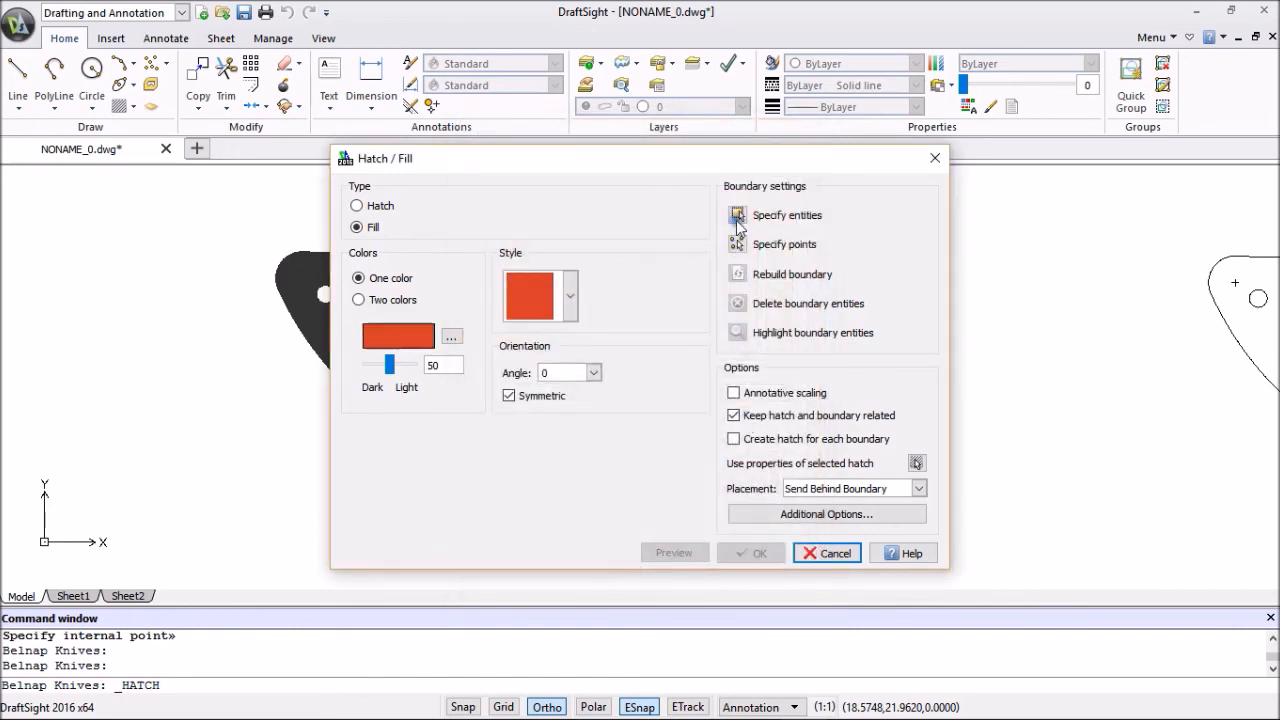
Fill the two slivers between the blade's scalloped lower edge and its long lower curve with the orange-red color.
left_click(737, 244)
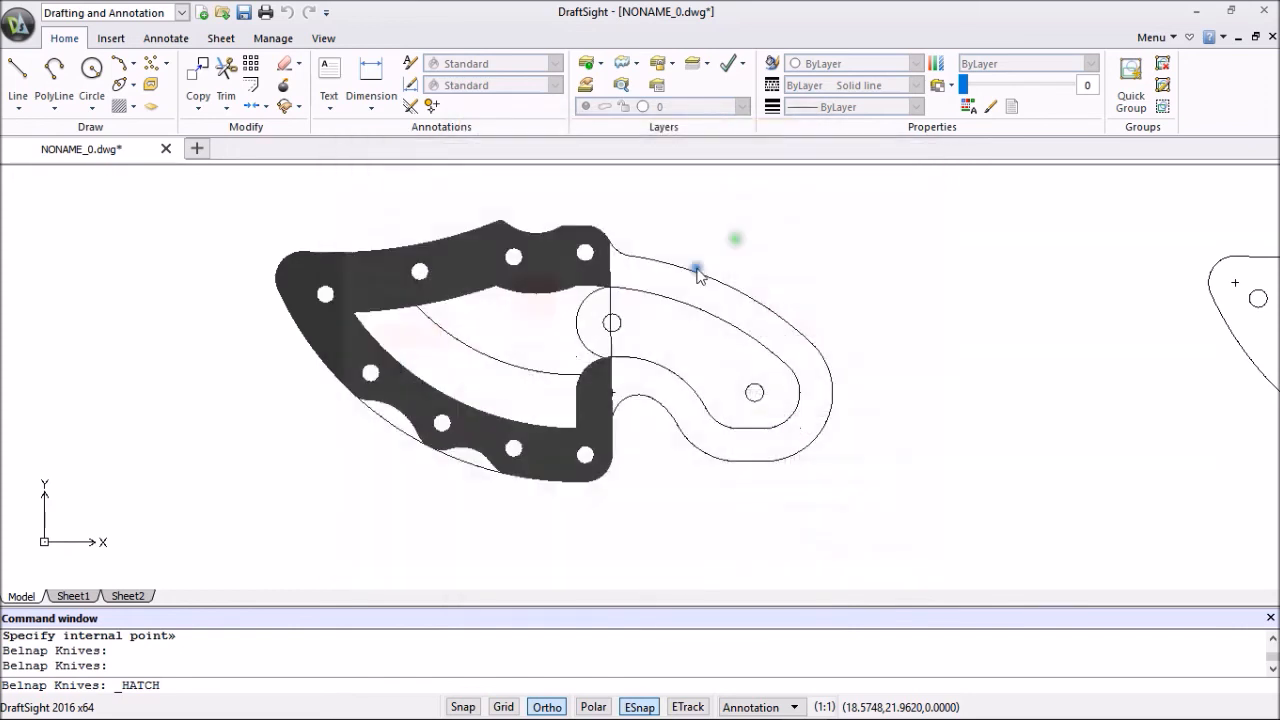
left_click(468, 453)
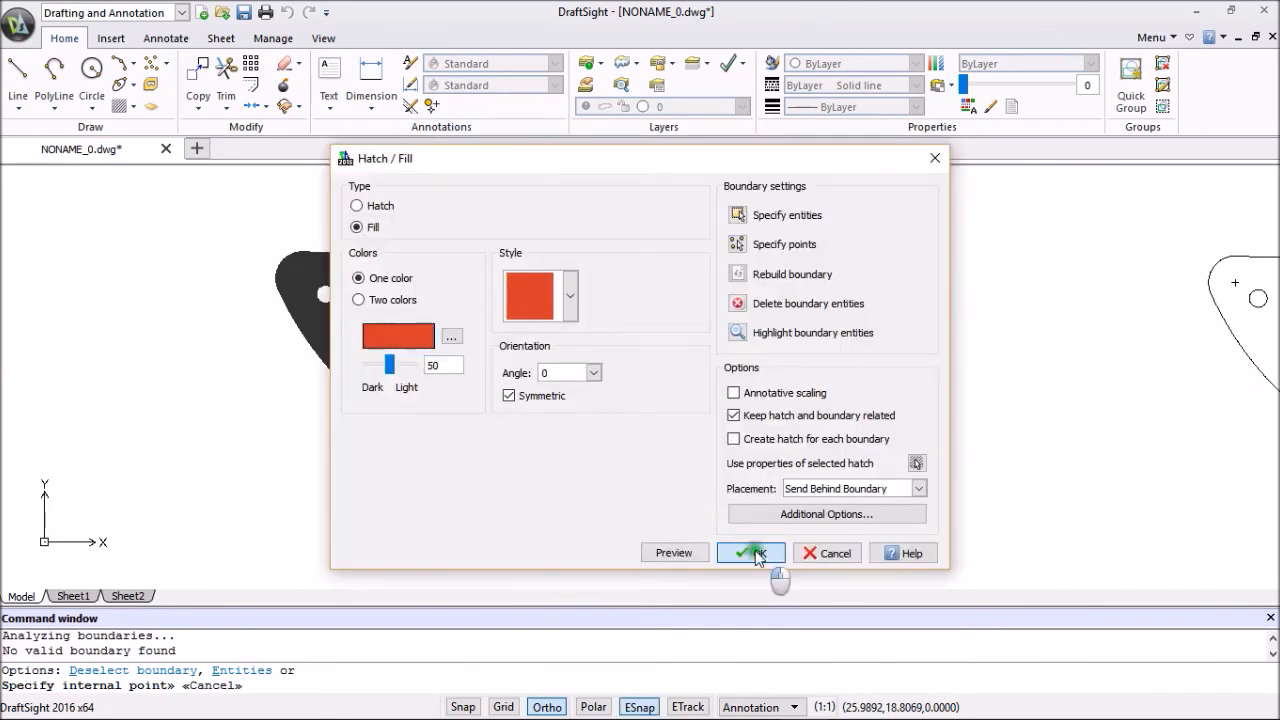
left_click(752, 553)
Examine the handle outlines of the upper profile up close, and the filled blade within the overall layout.
scroll(805, 411, "up", 1)
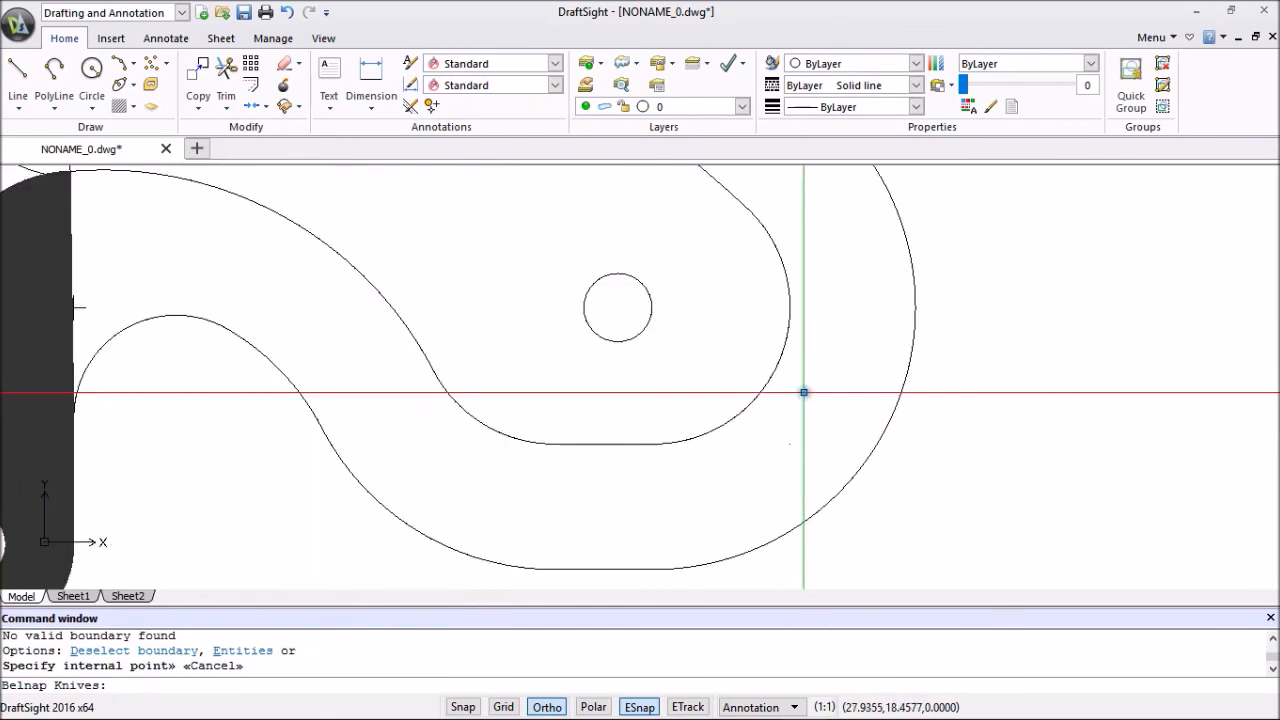
scroll(789, 491, "down", 3)
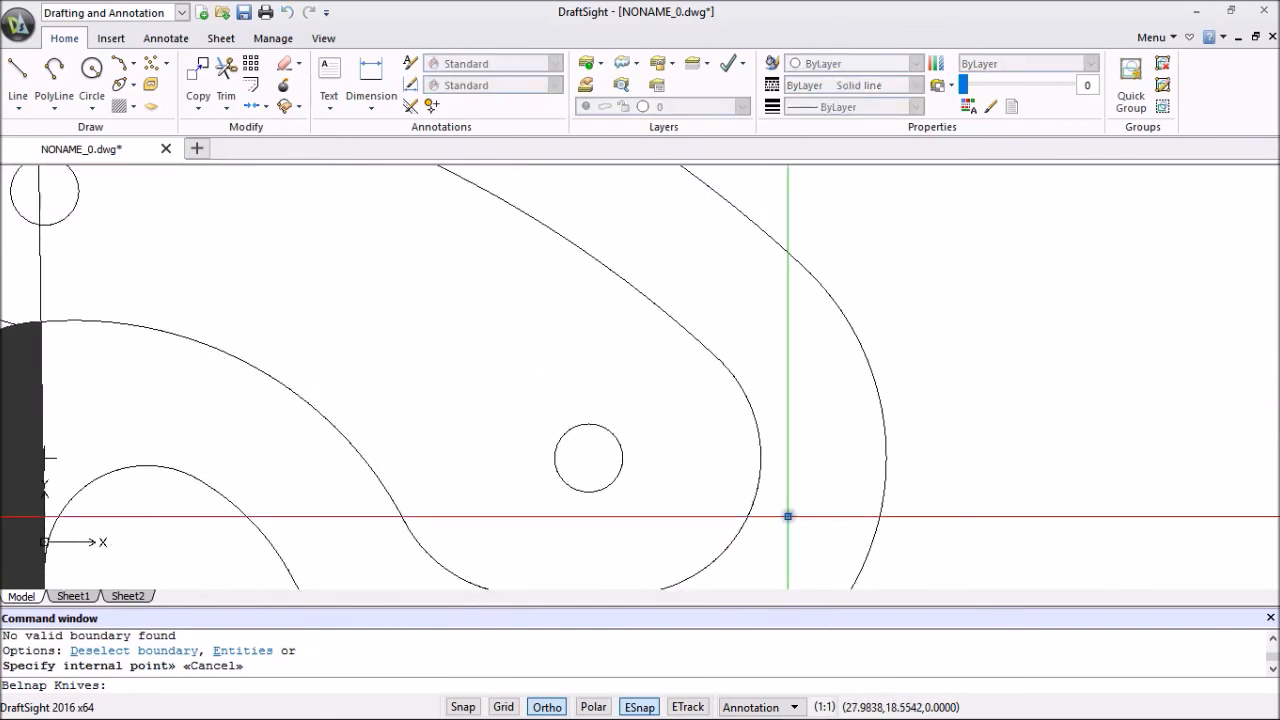
scroll(505, 197, "up", 3)
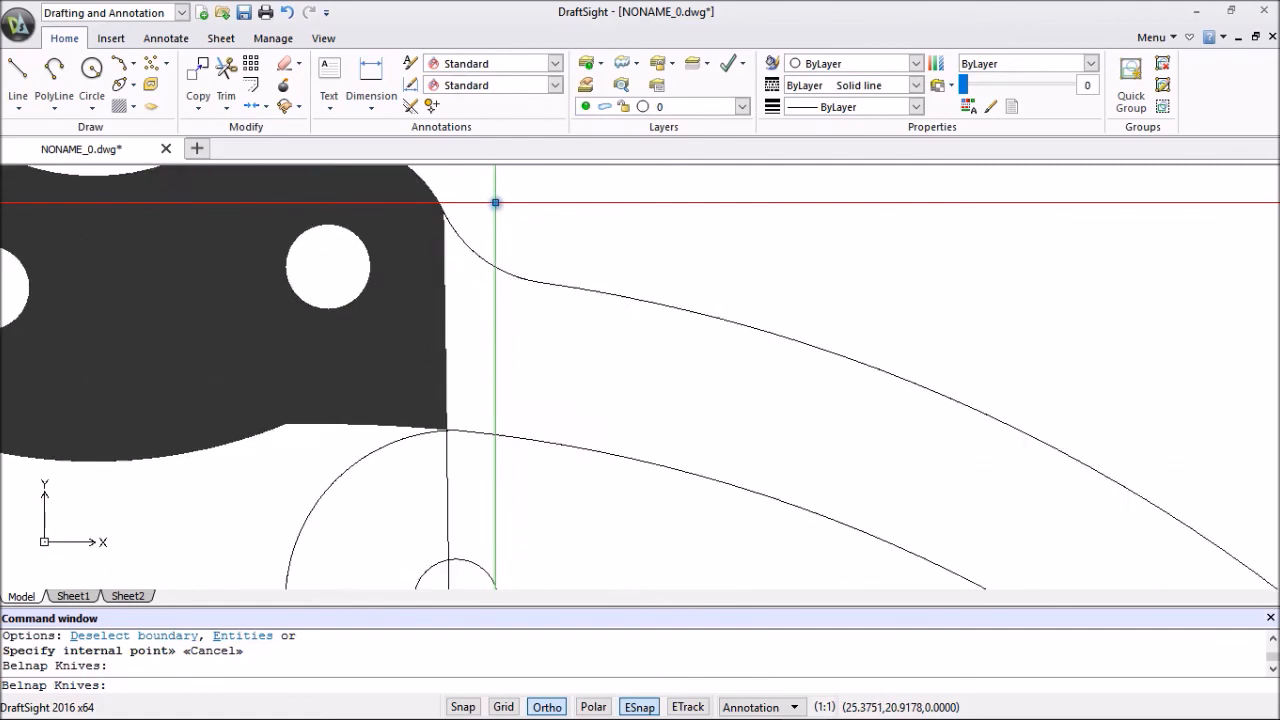
scroll(495, 203, "down", 6)
mouse_move(563, 468)
middle_mouse_down()
mouse_move(563, 481)
mouse_move(563, 307)
middle_mouse_up()
scroll(563, 307, "down", 2)
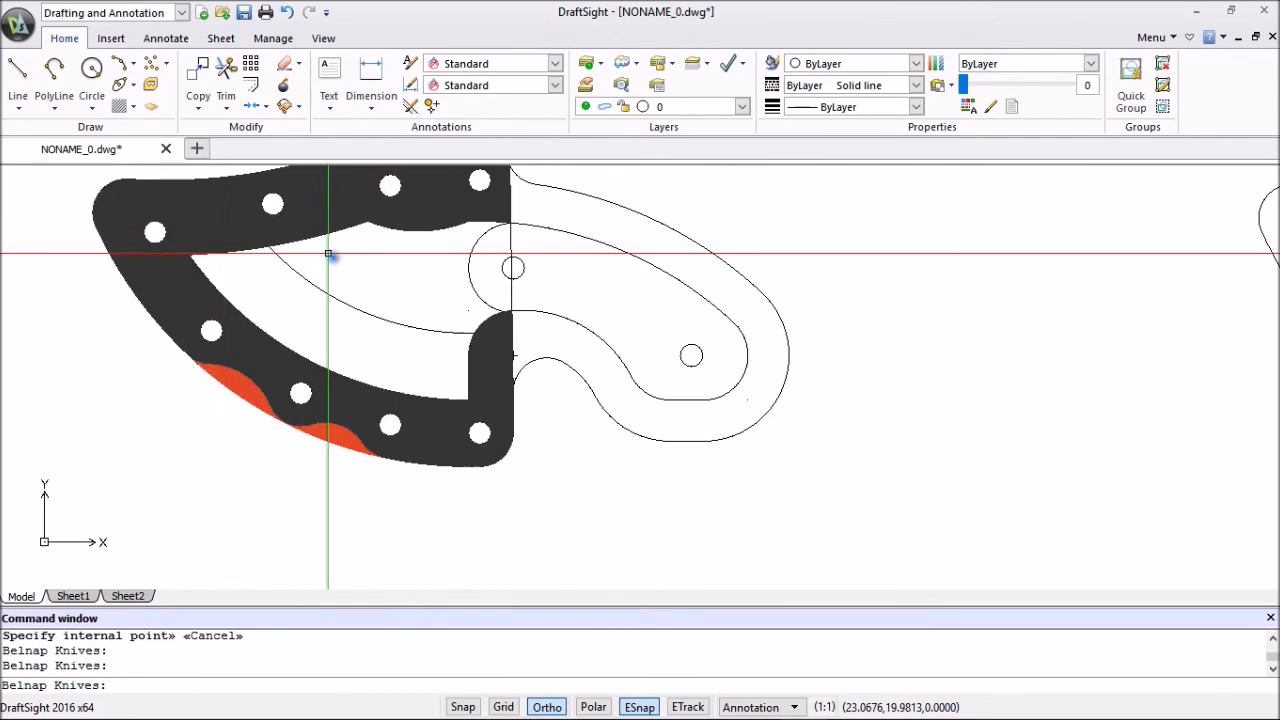
scroll(340, 262, "down", 3)
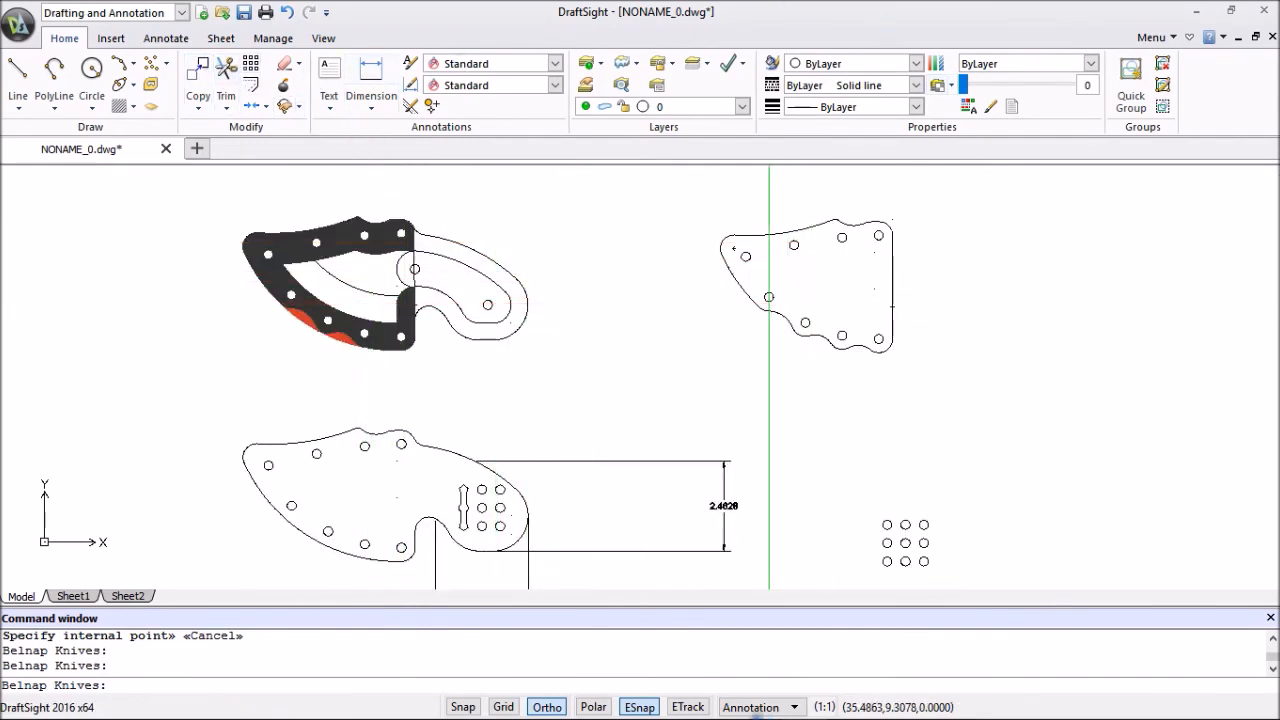
mouse_move(758, 714)
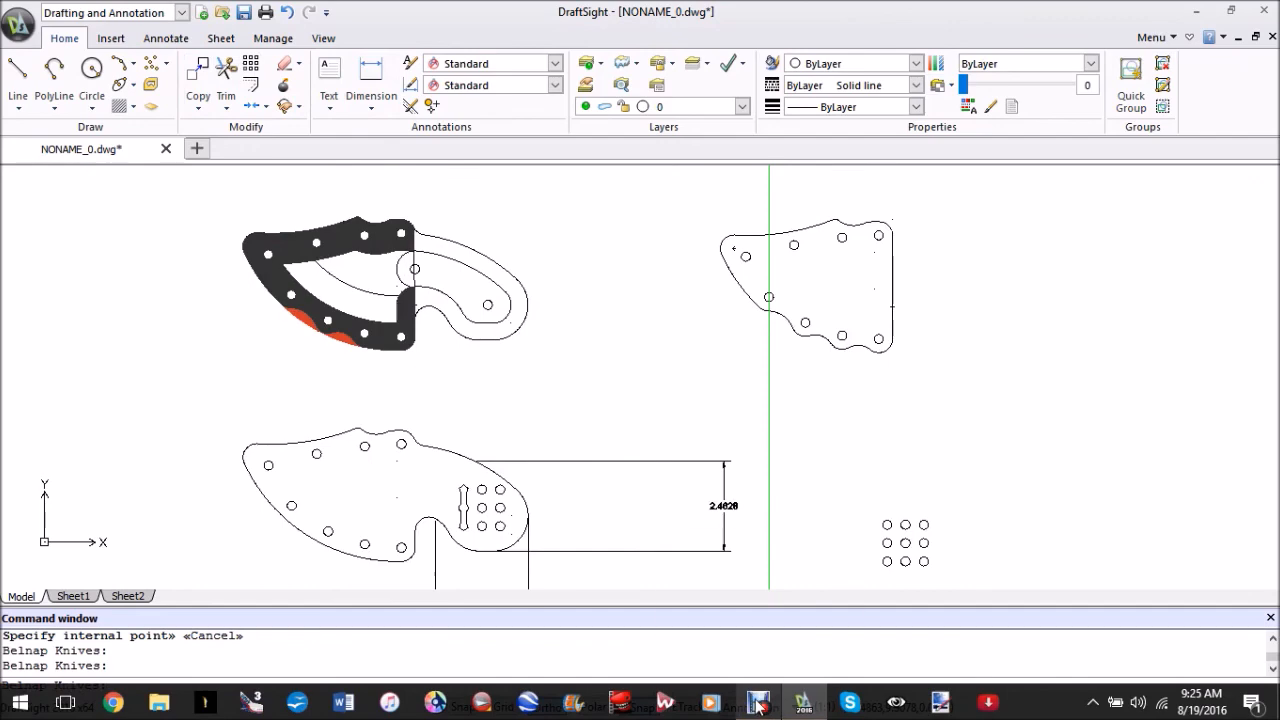
left_click(759, 704)
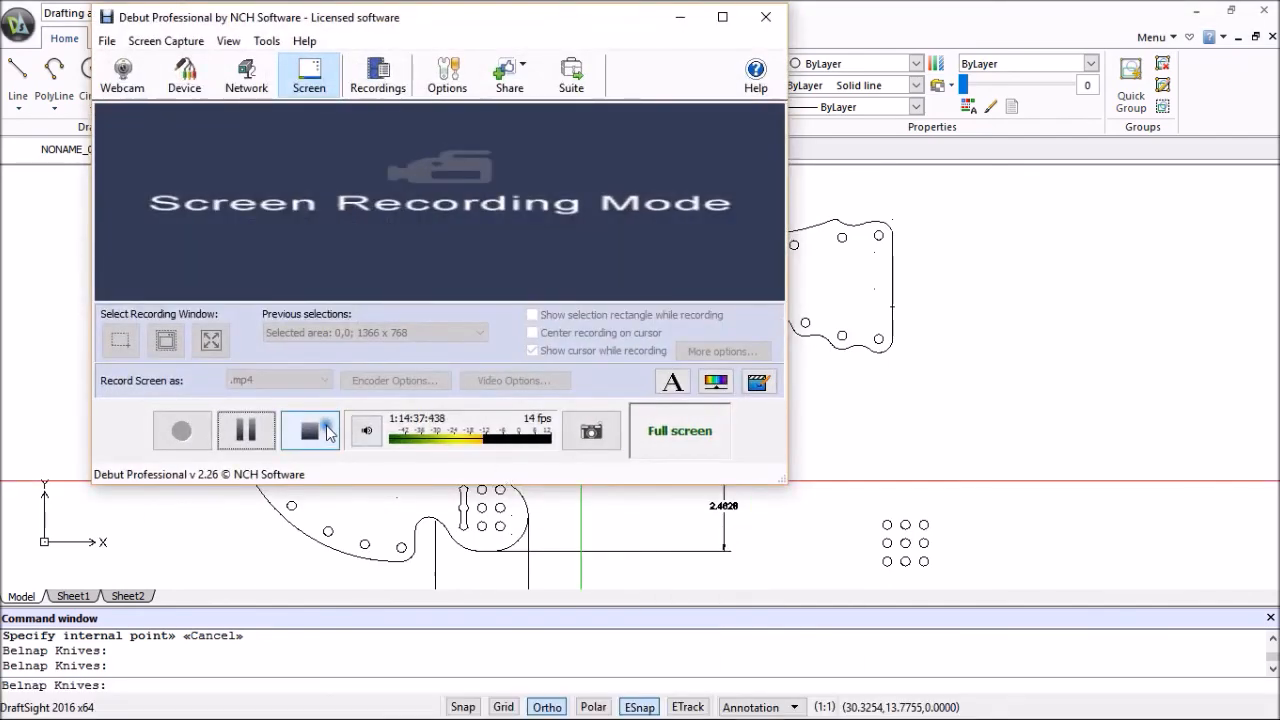